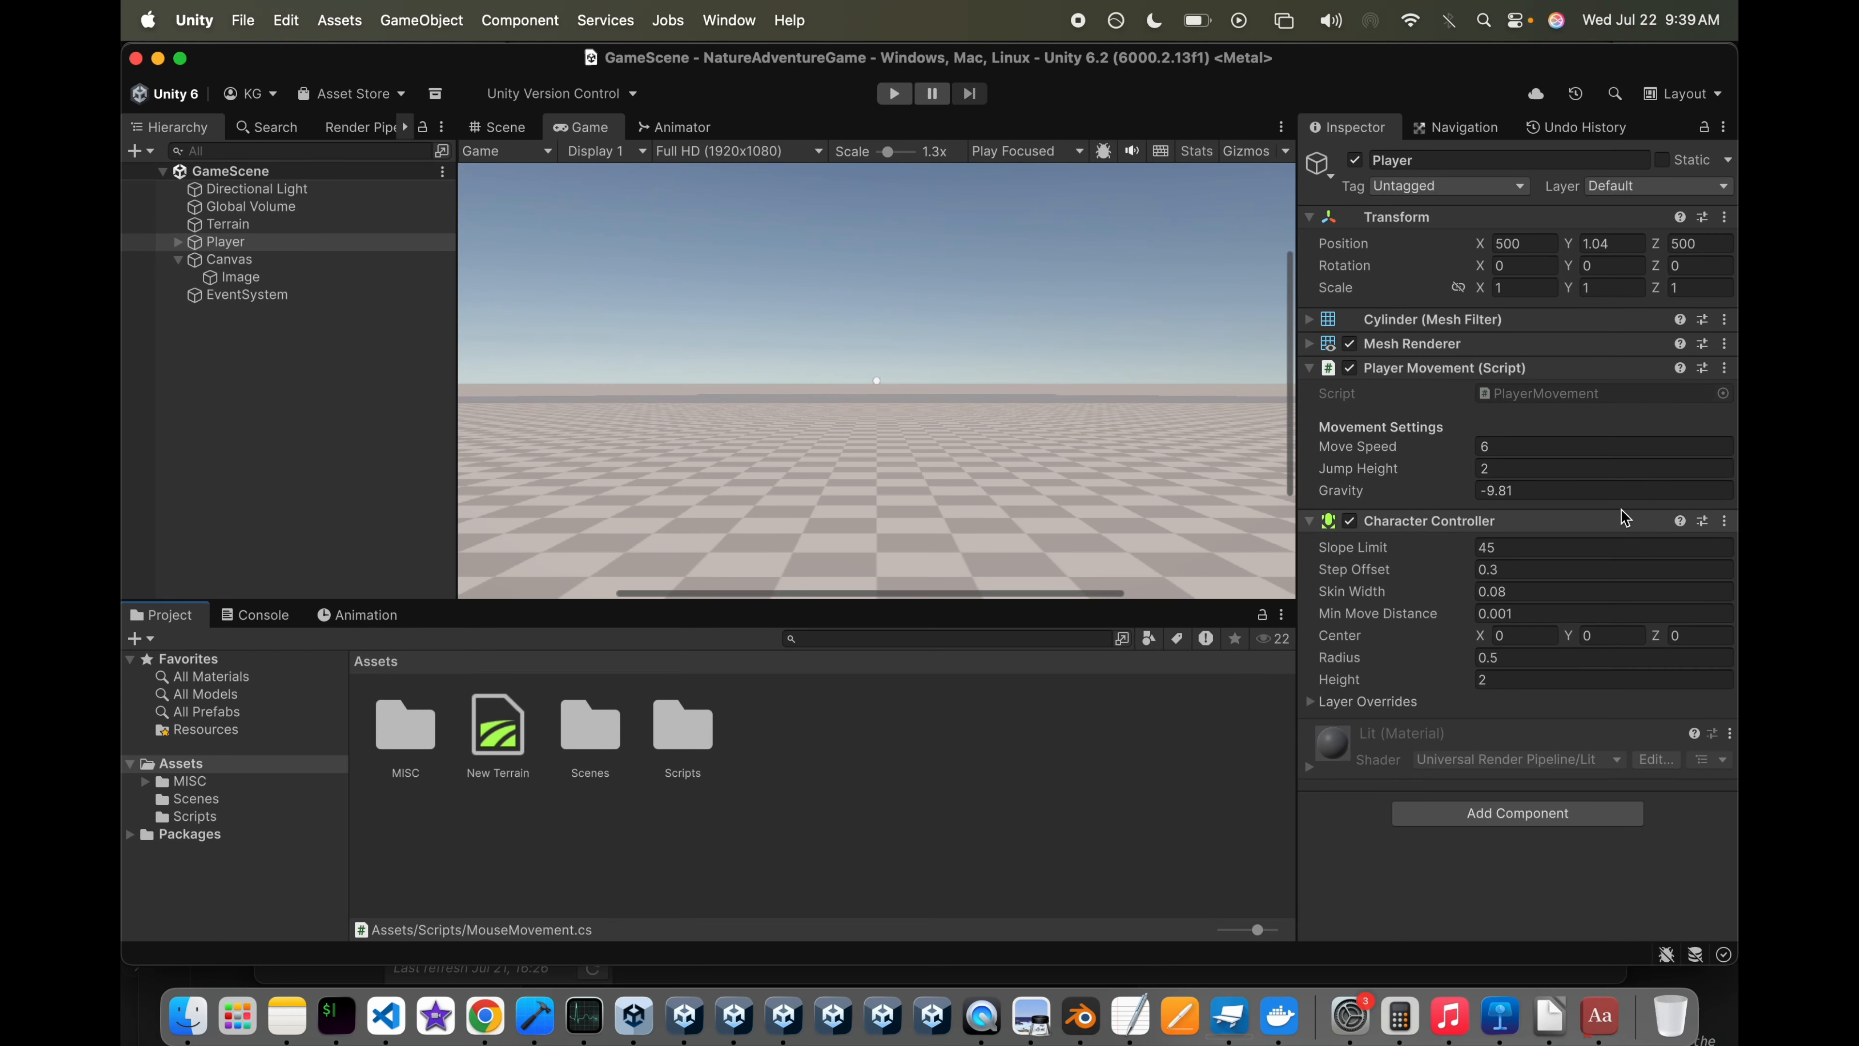
# Step: Review the Player's Character Controller component and the RequireComponent line of PlayerMovement.cs in VS Code, and return to Unity
pyautogui.click(1309, 522)
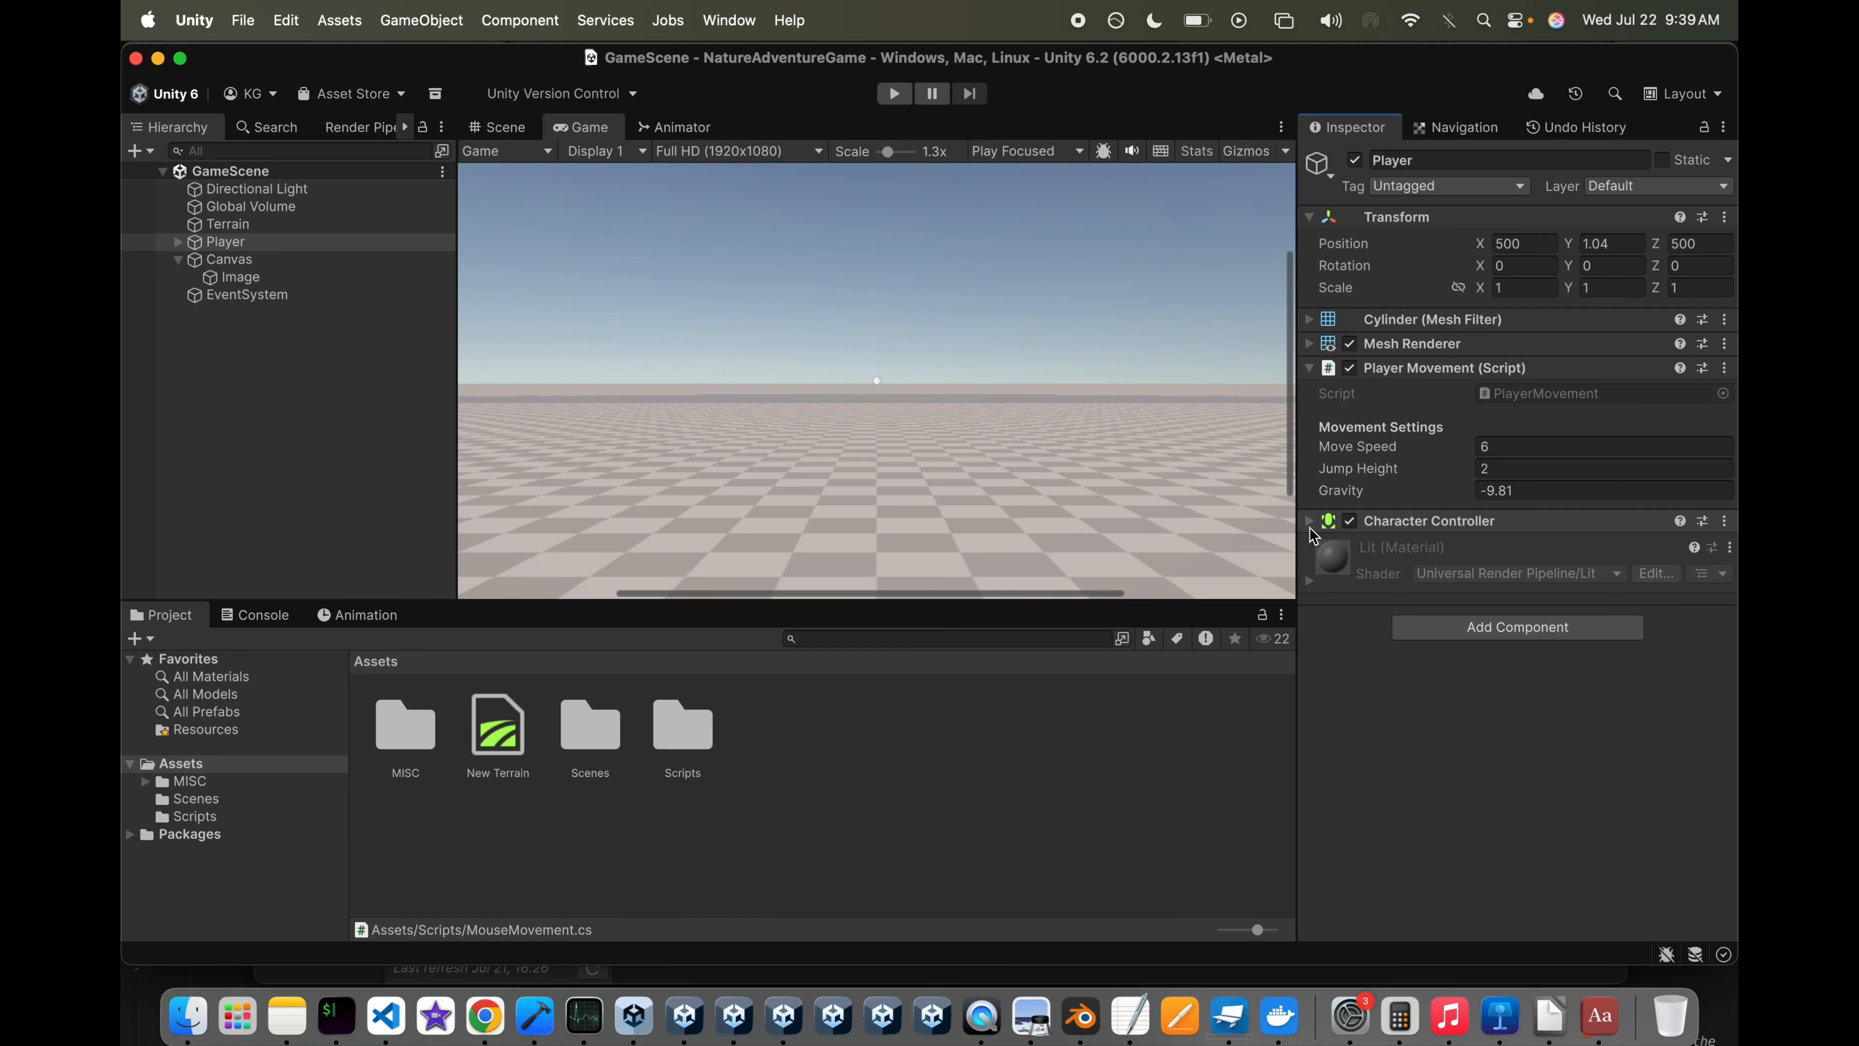
pyautogui.click(1310, 526)
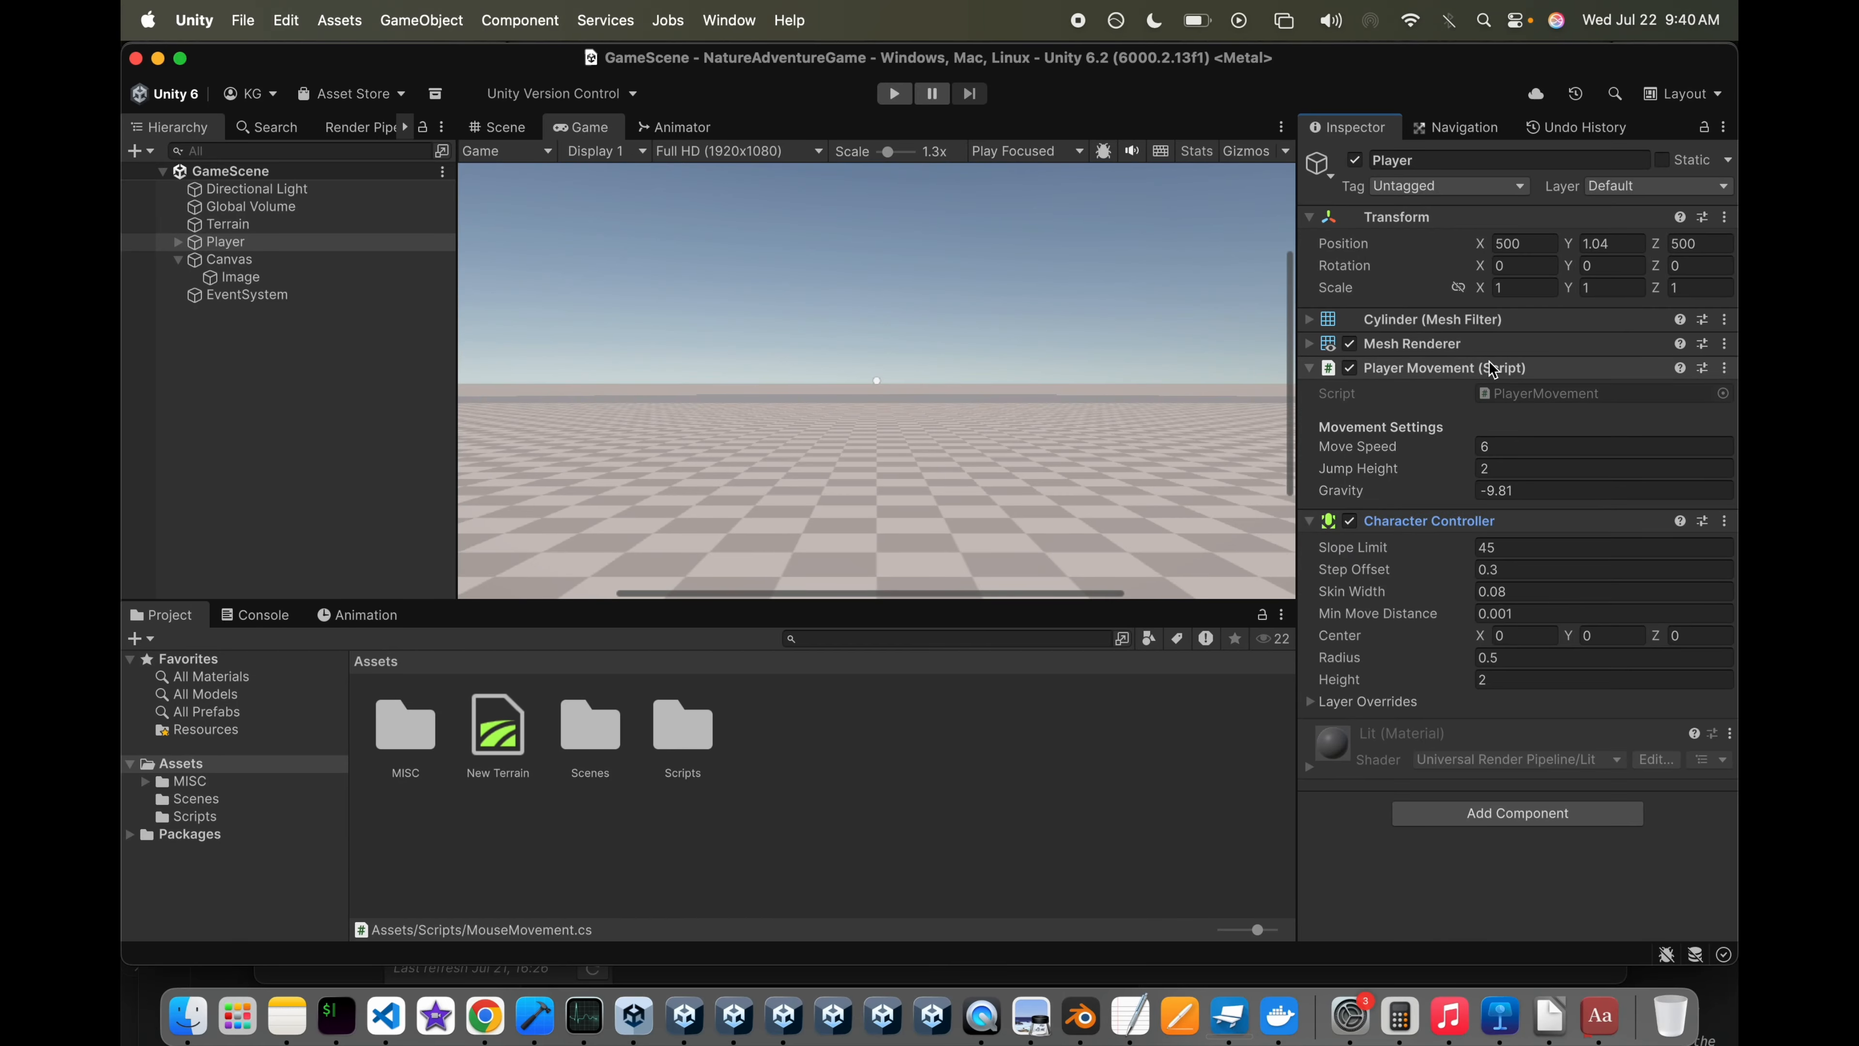
pyautogui.press('super+Tab')
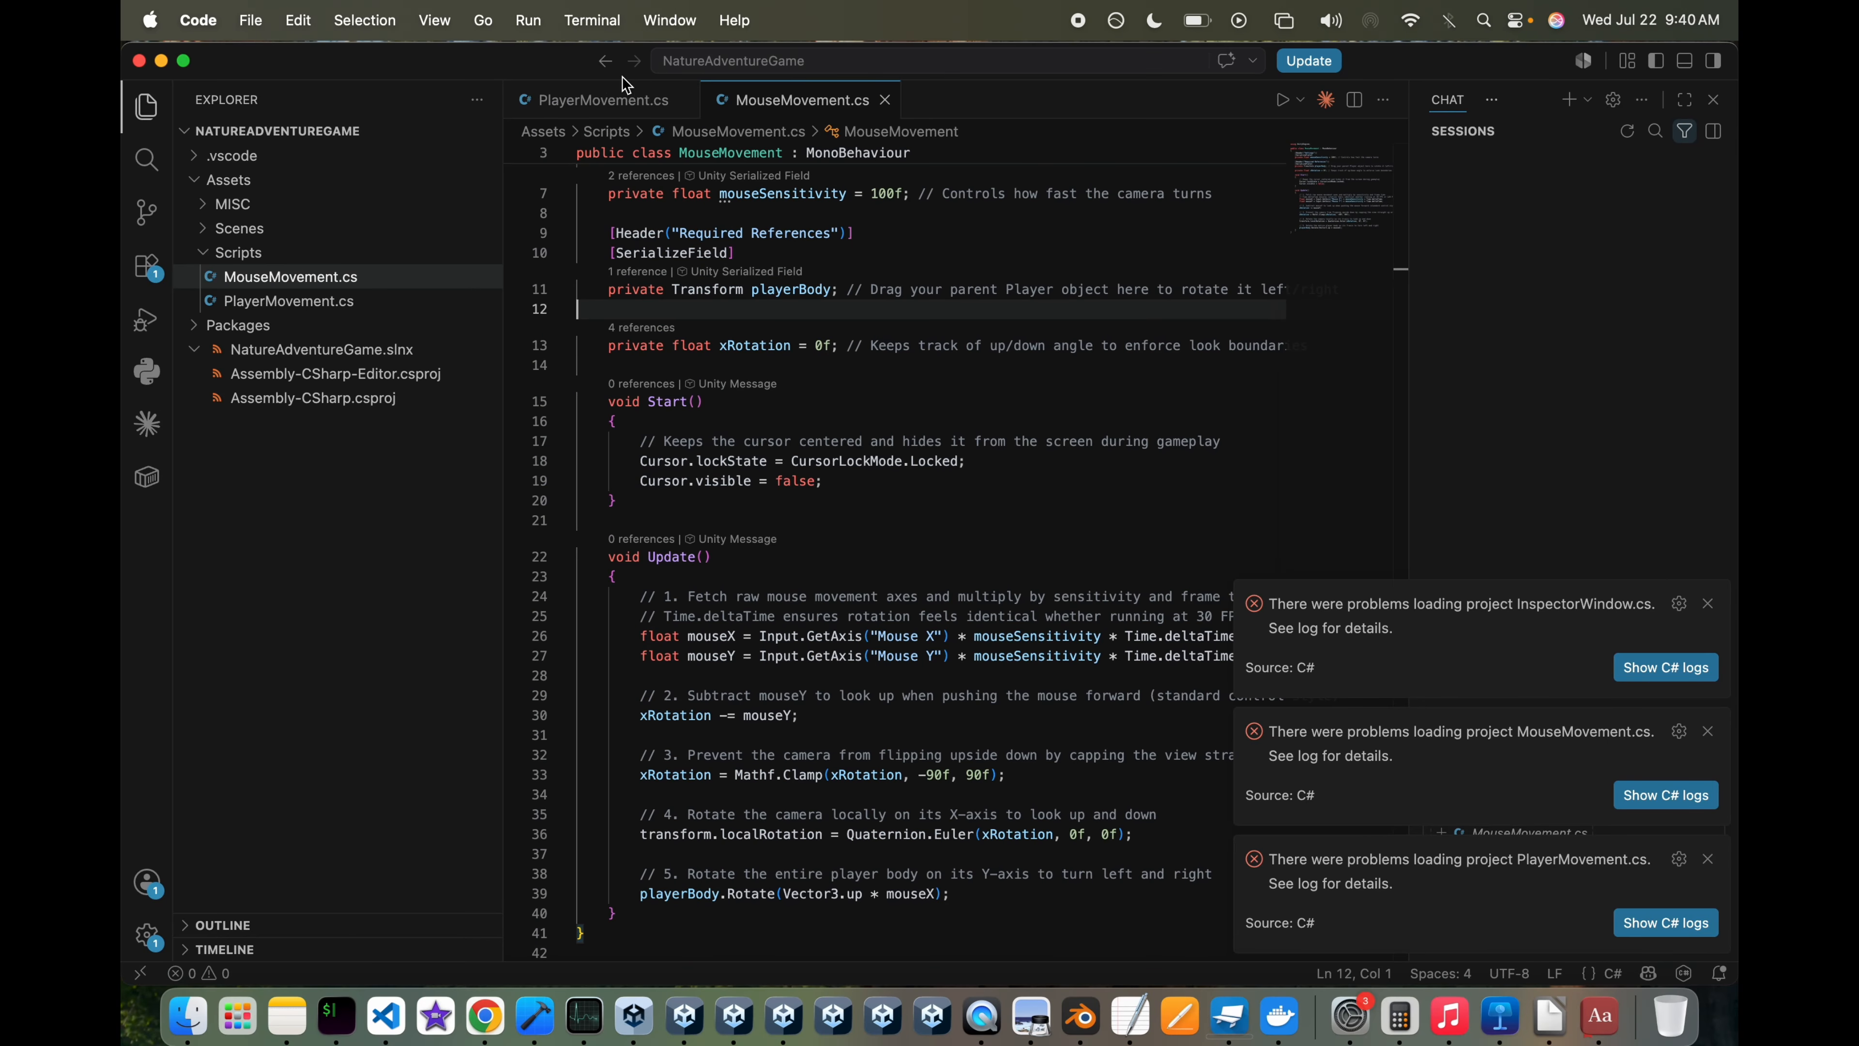
pyautogui.click(607, 100)
pyautogui.scroll(5, 766, 246)
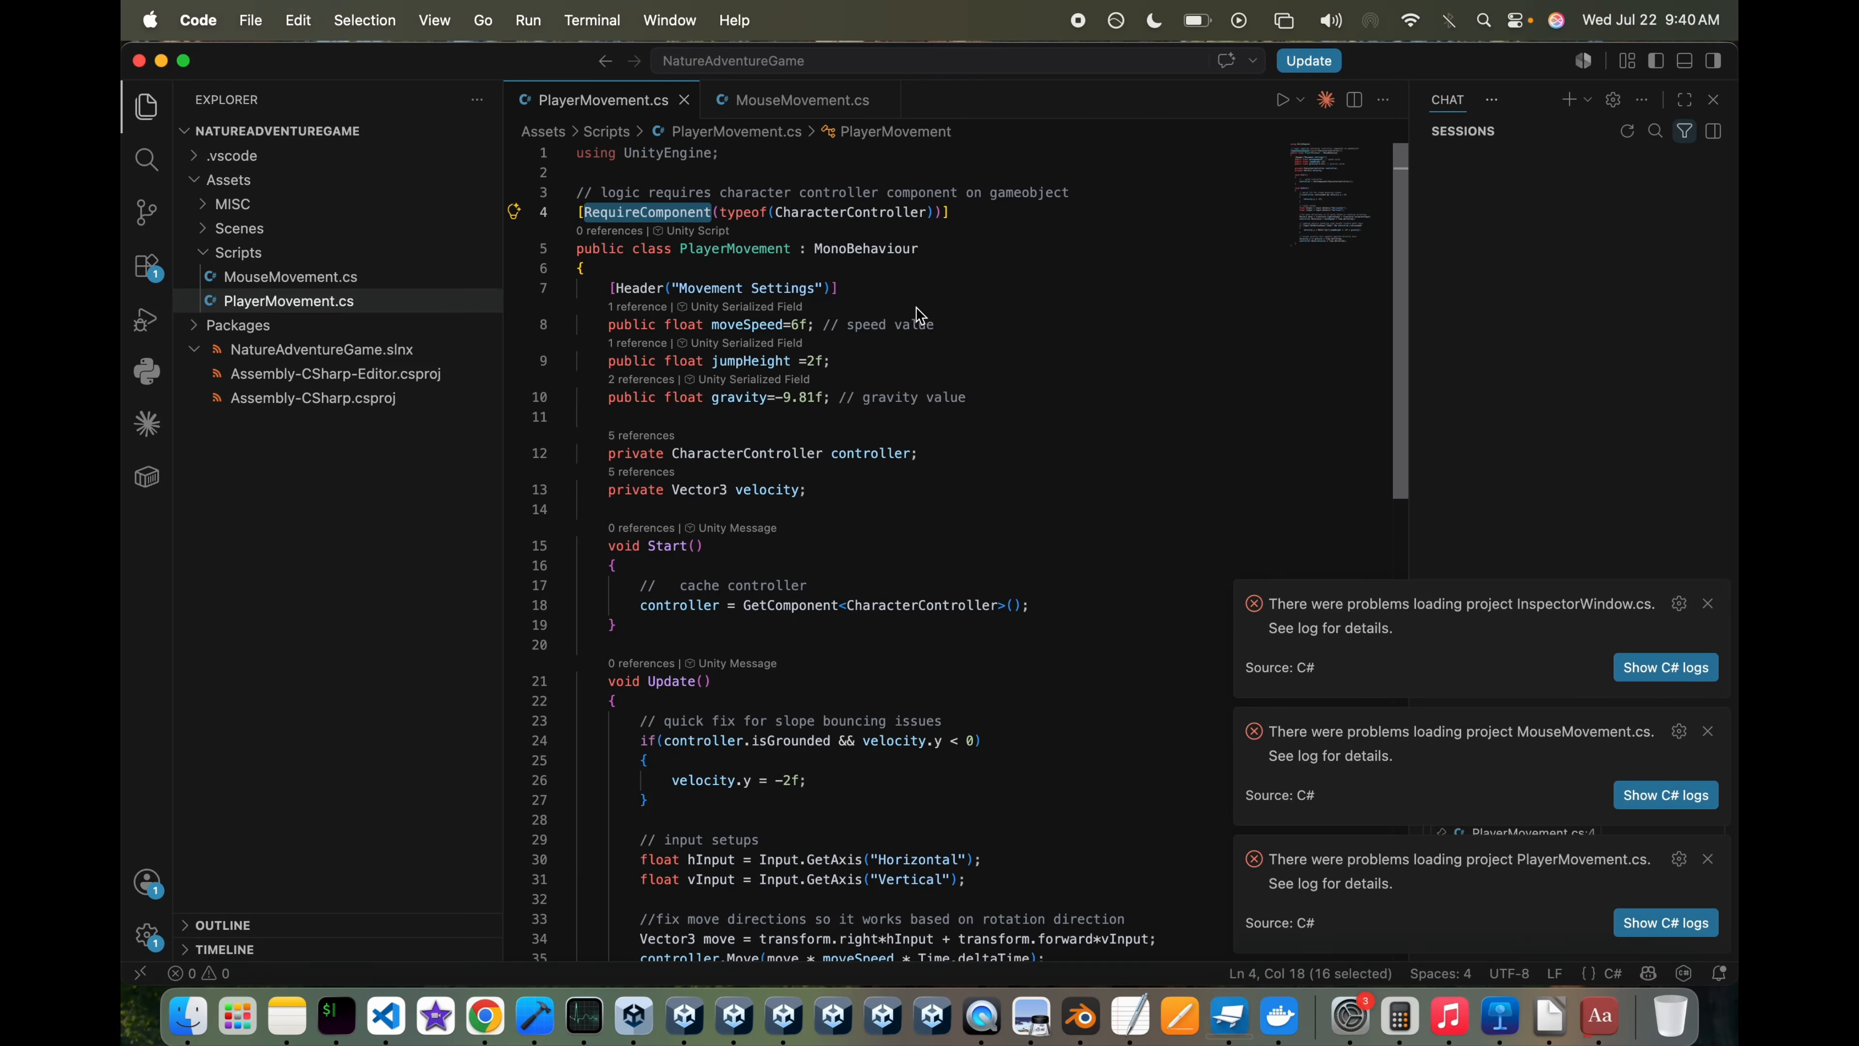
pyautogui.click(933, 296)
pyautogui.press('super+Tab')
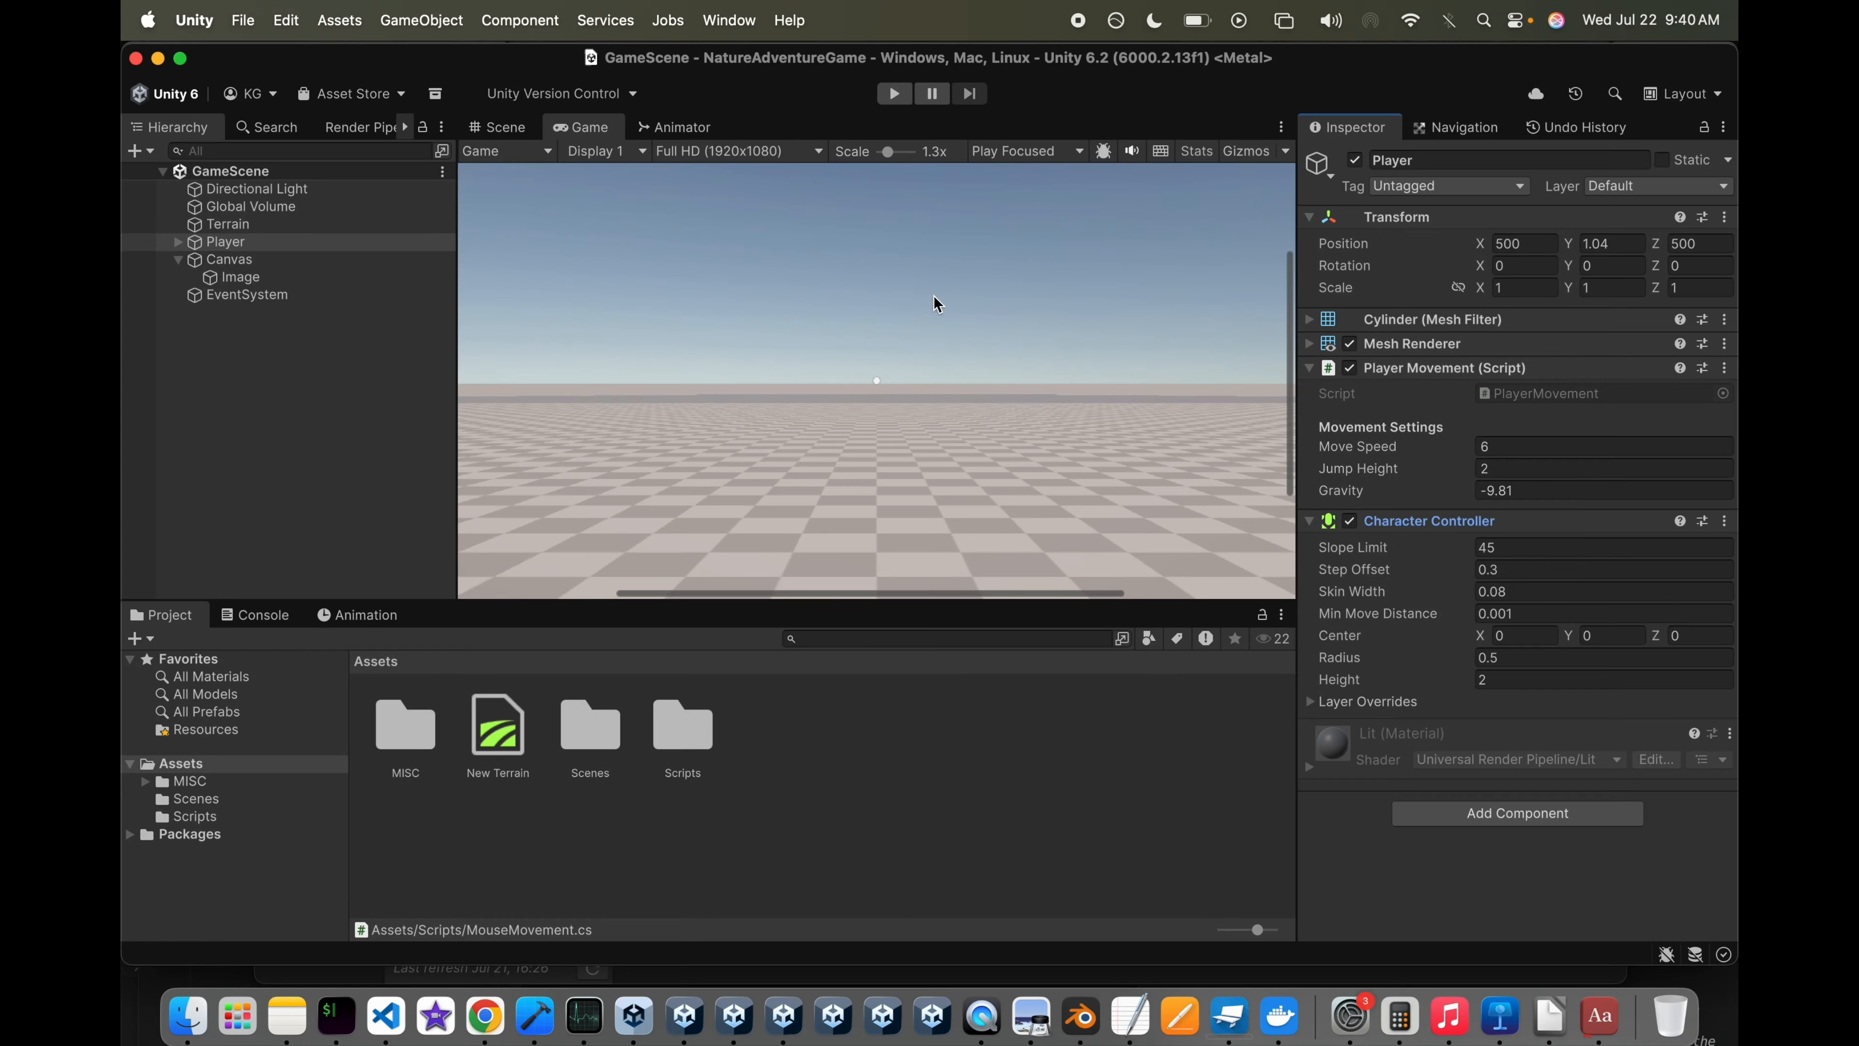
# Step: Collapse the Canvas object in the scene hierarchy and clear the selection
pyautogui.click(179, 260)
pyautogui.click(230, 386)
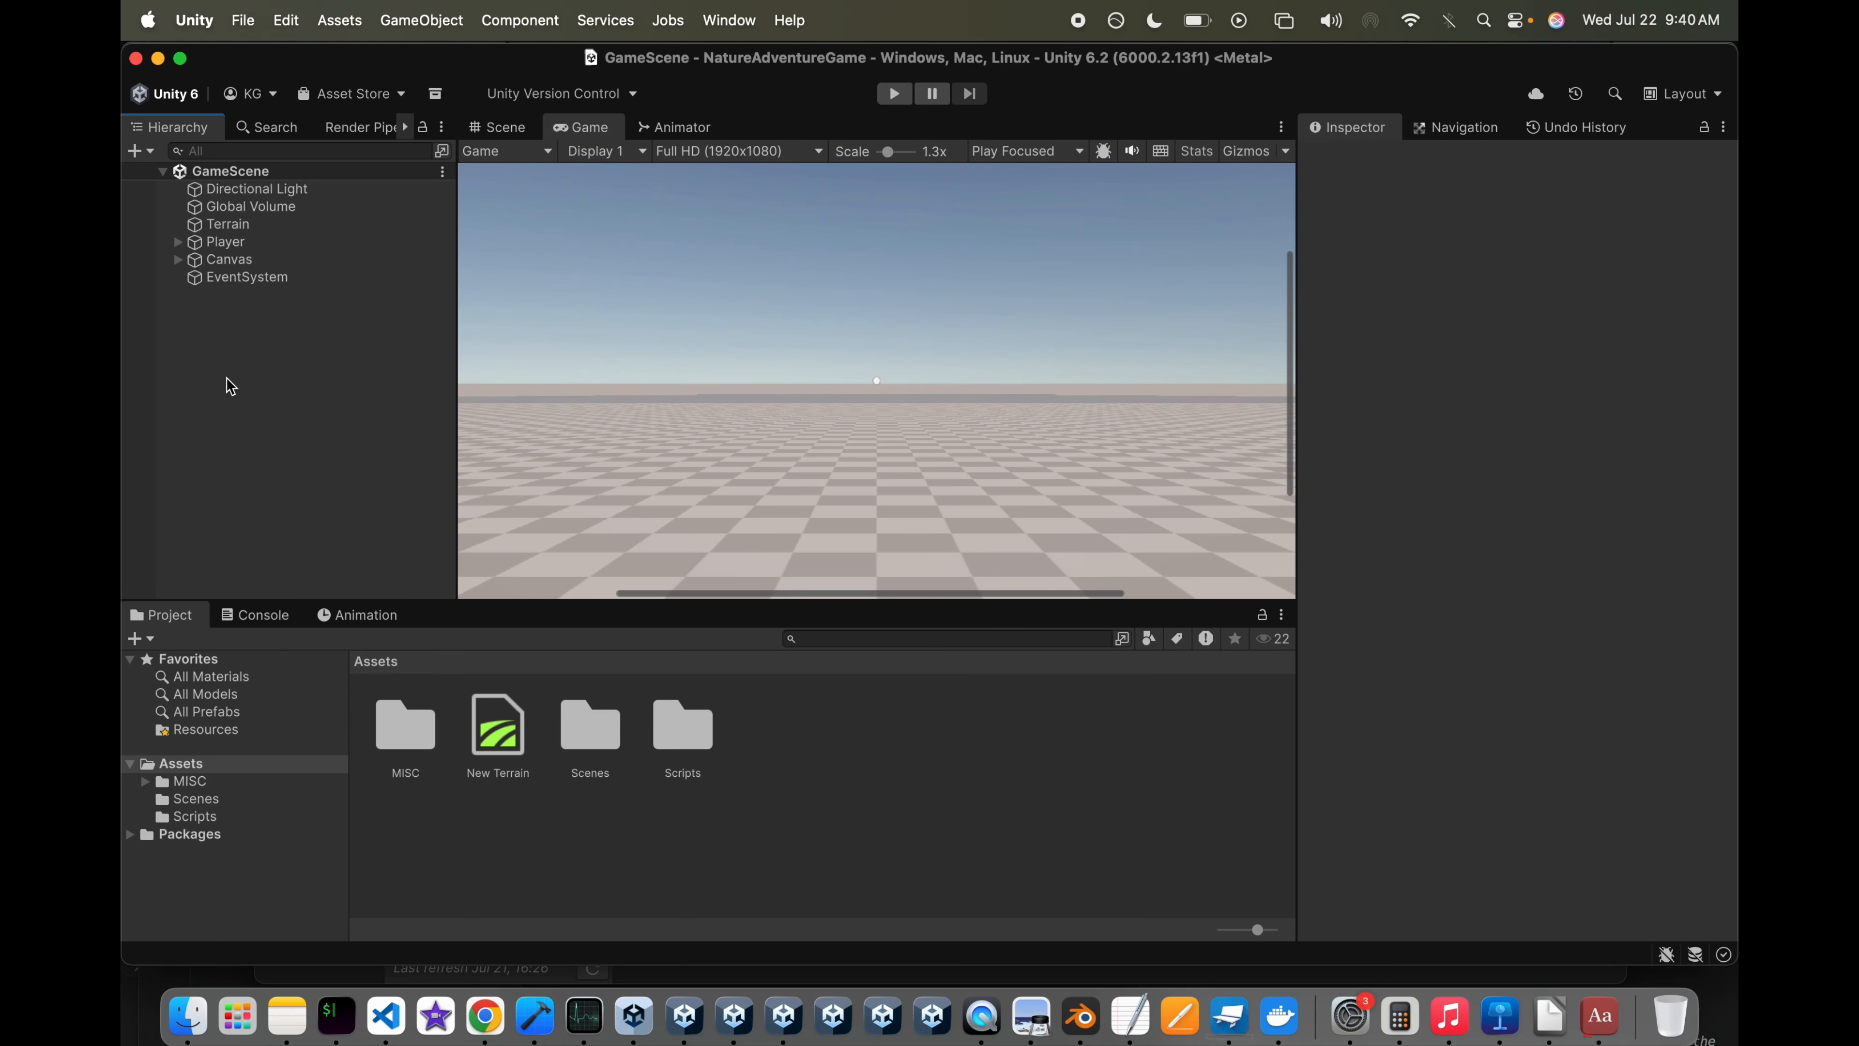
# Step: Switch to Chrome, search Google for "unity asset store" and open the Asset Store site
pyautogui.press('super+Tab')
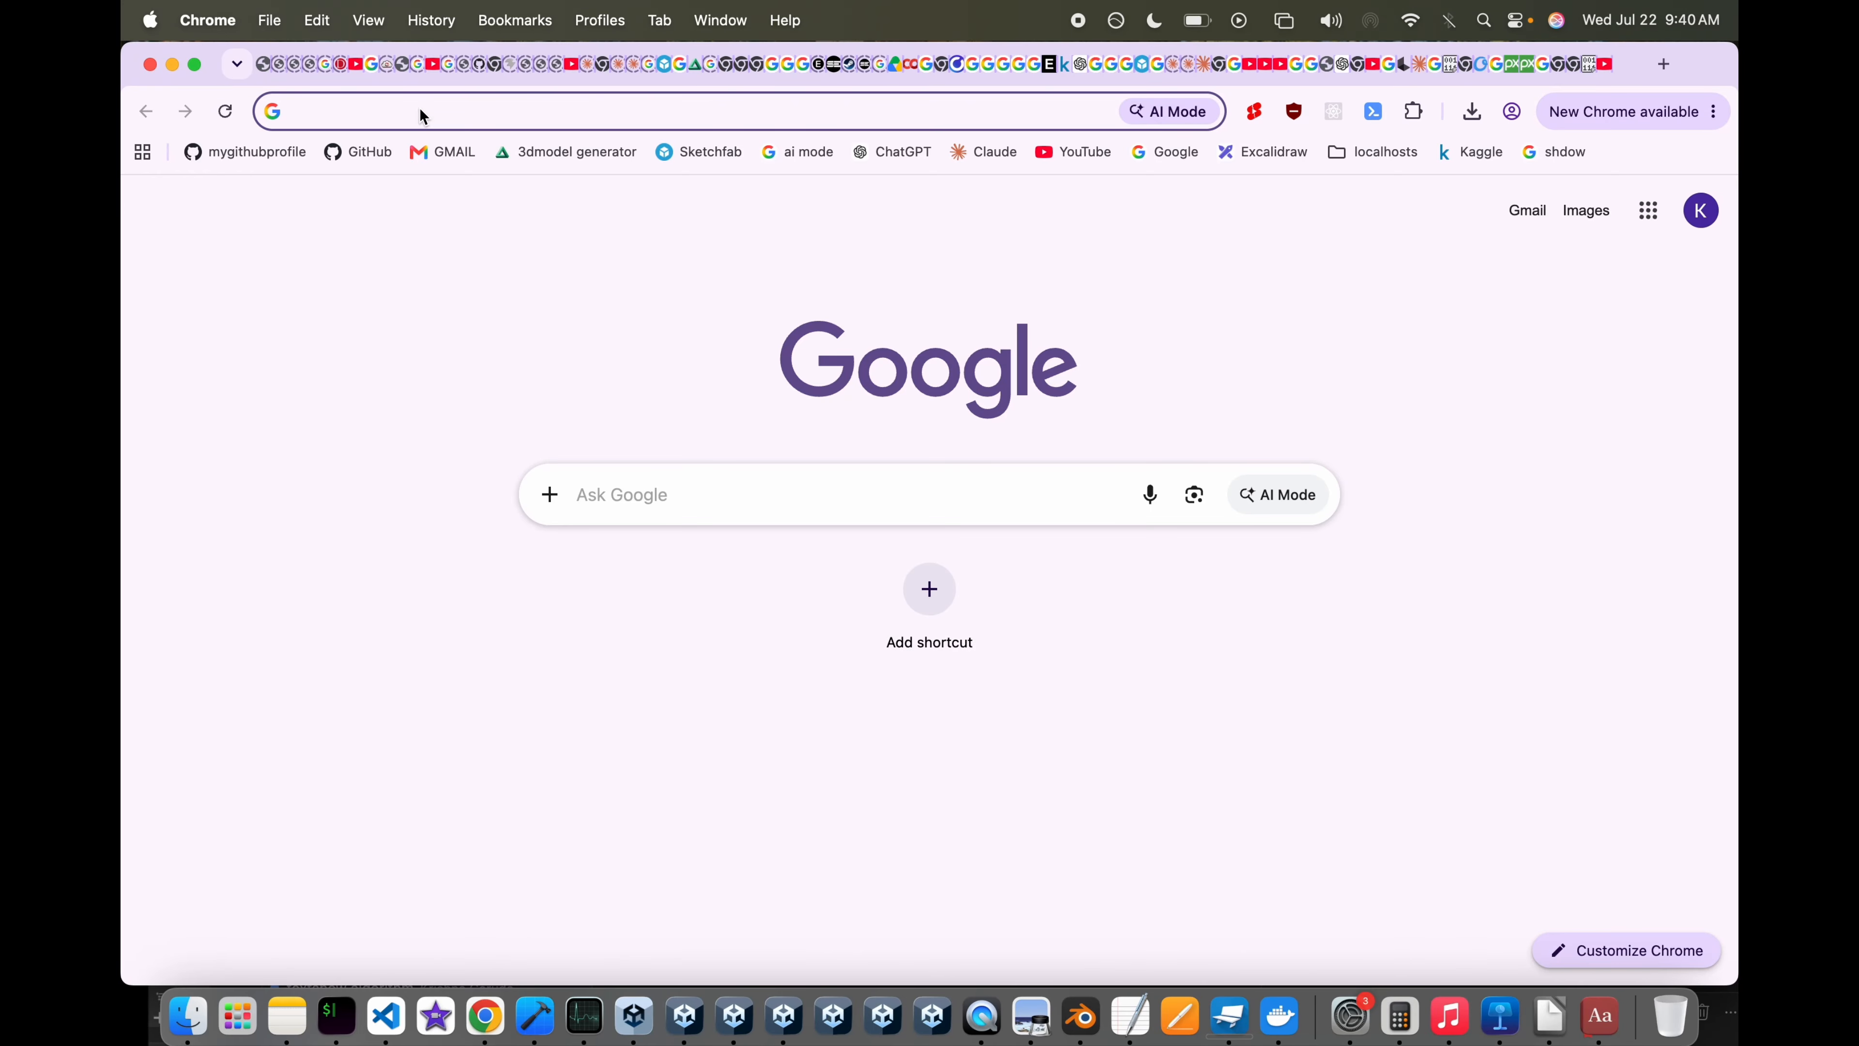
pyautogui.write('unity as')
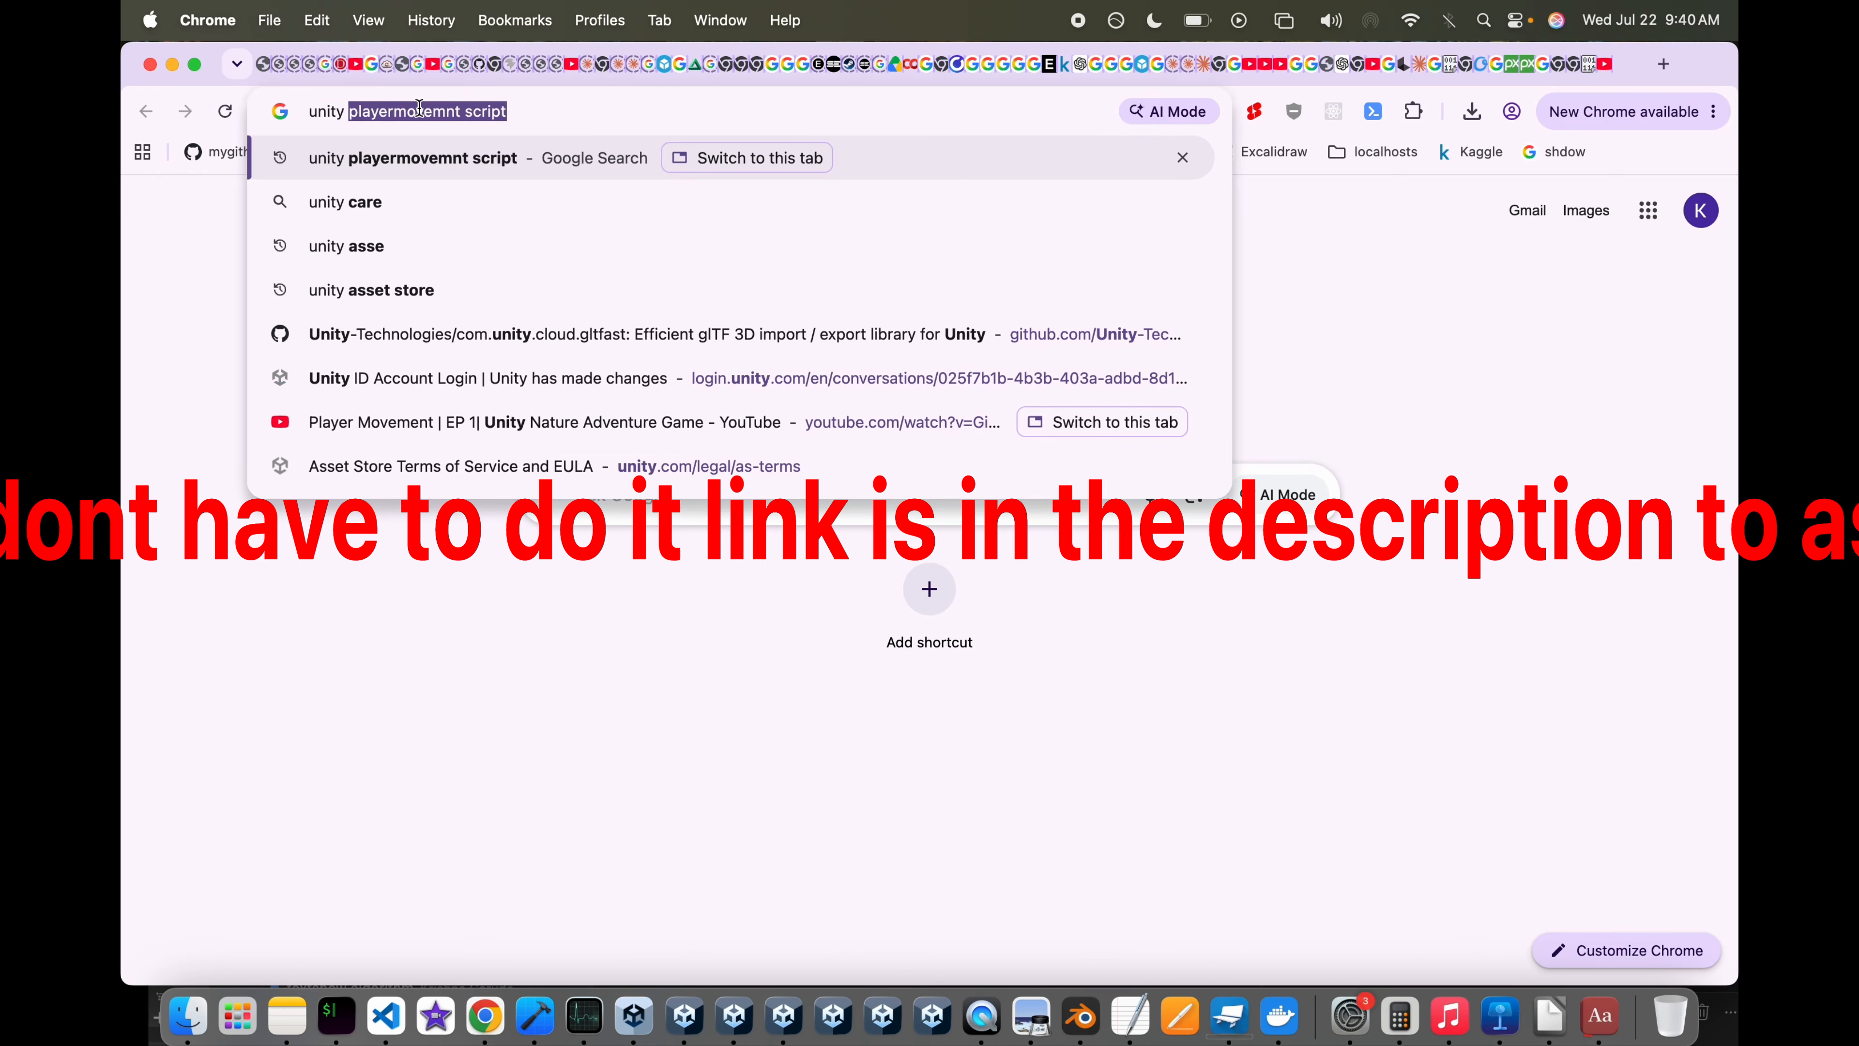
pyautogui.write('set st')
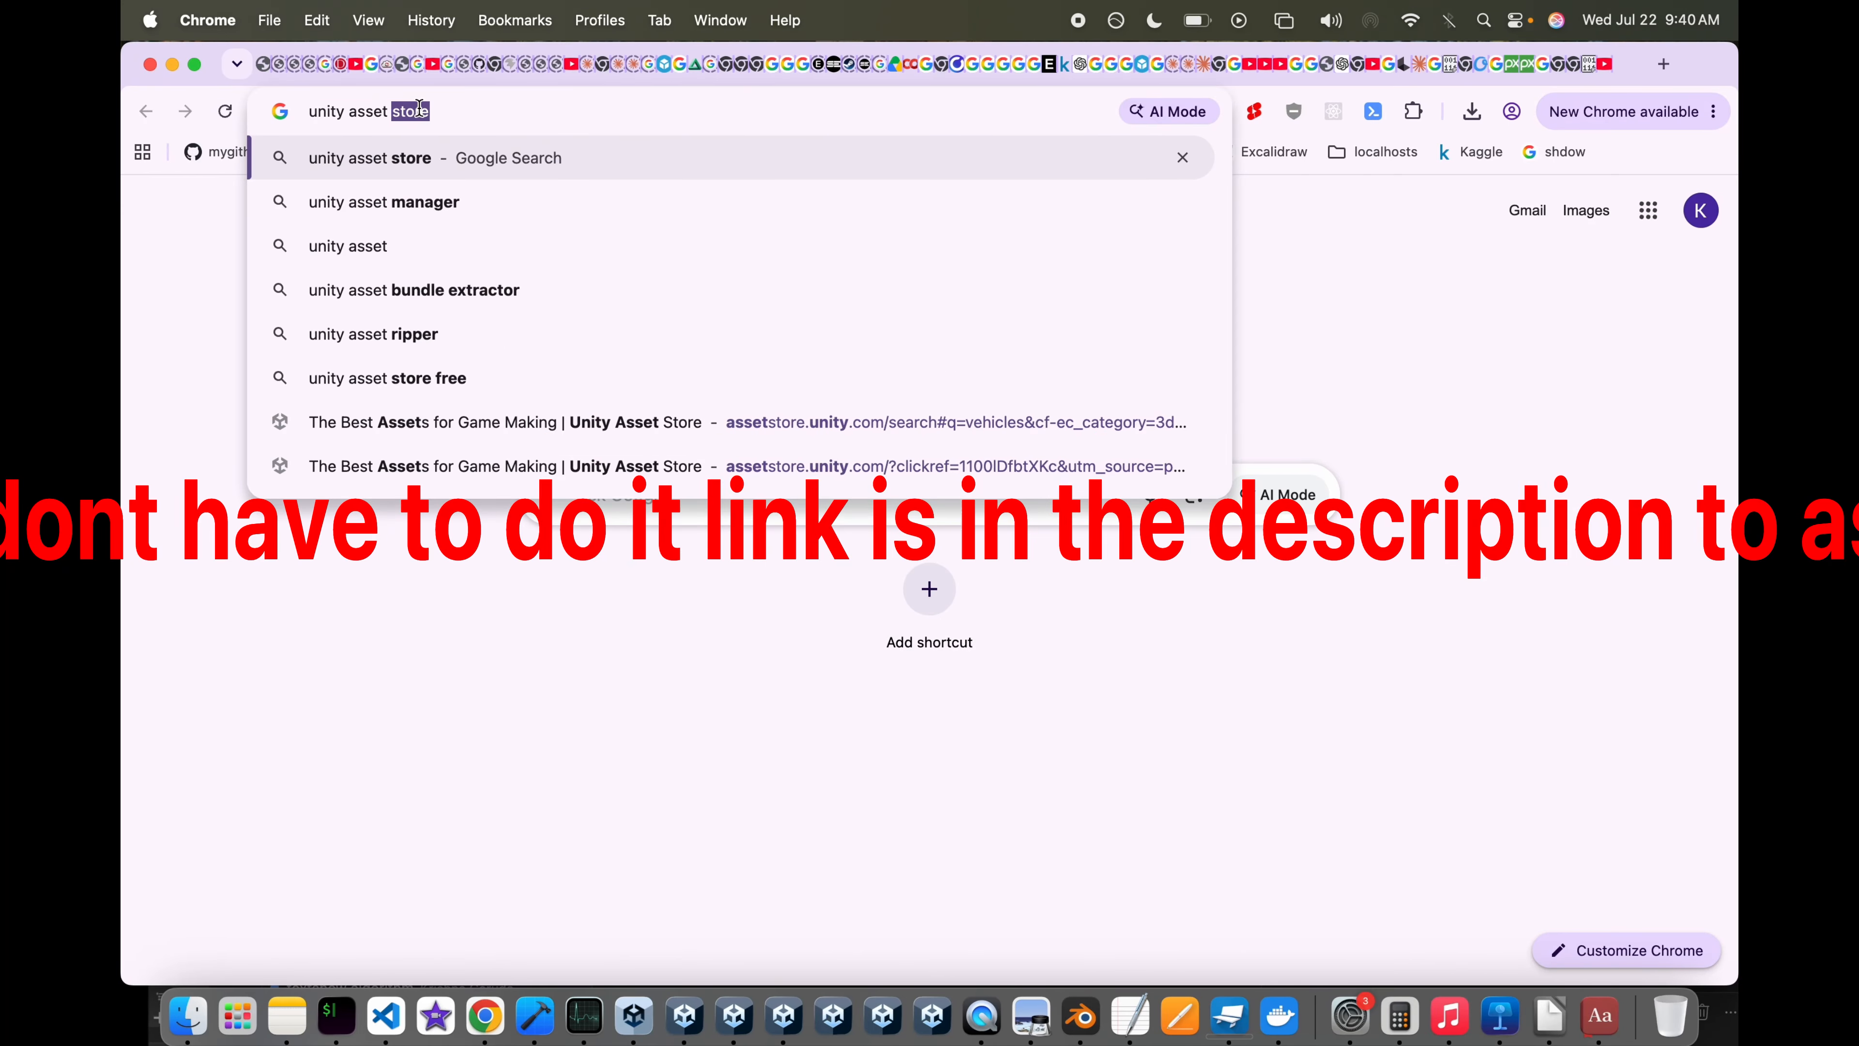
pyautogui.write('ore')
pyautogui.press('Return')
pyautogui.click(408, 469)
# Step: Search the Asset Store for "fantasy enviorments"
pyautogui.click(805, 223)
pyautogui.write('fantasy enviorment')
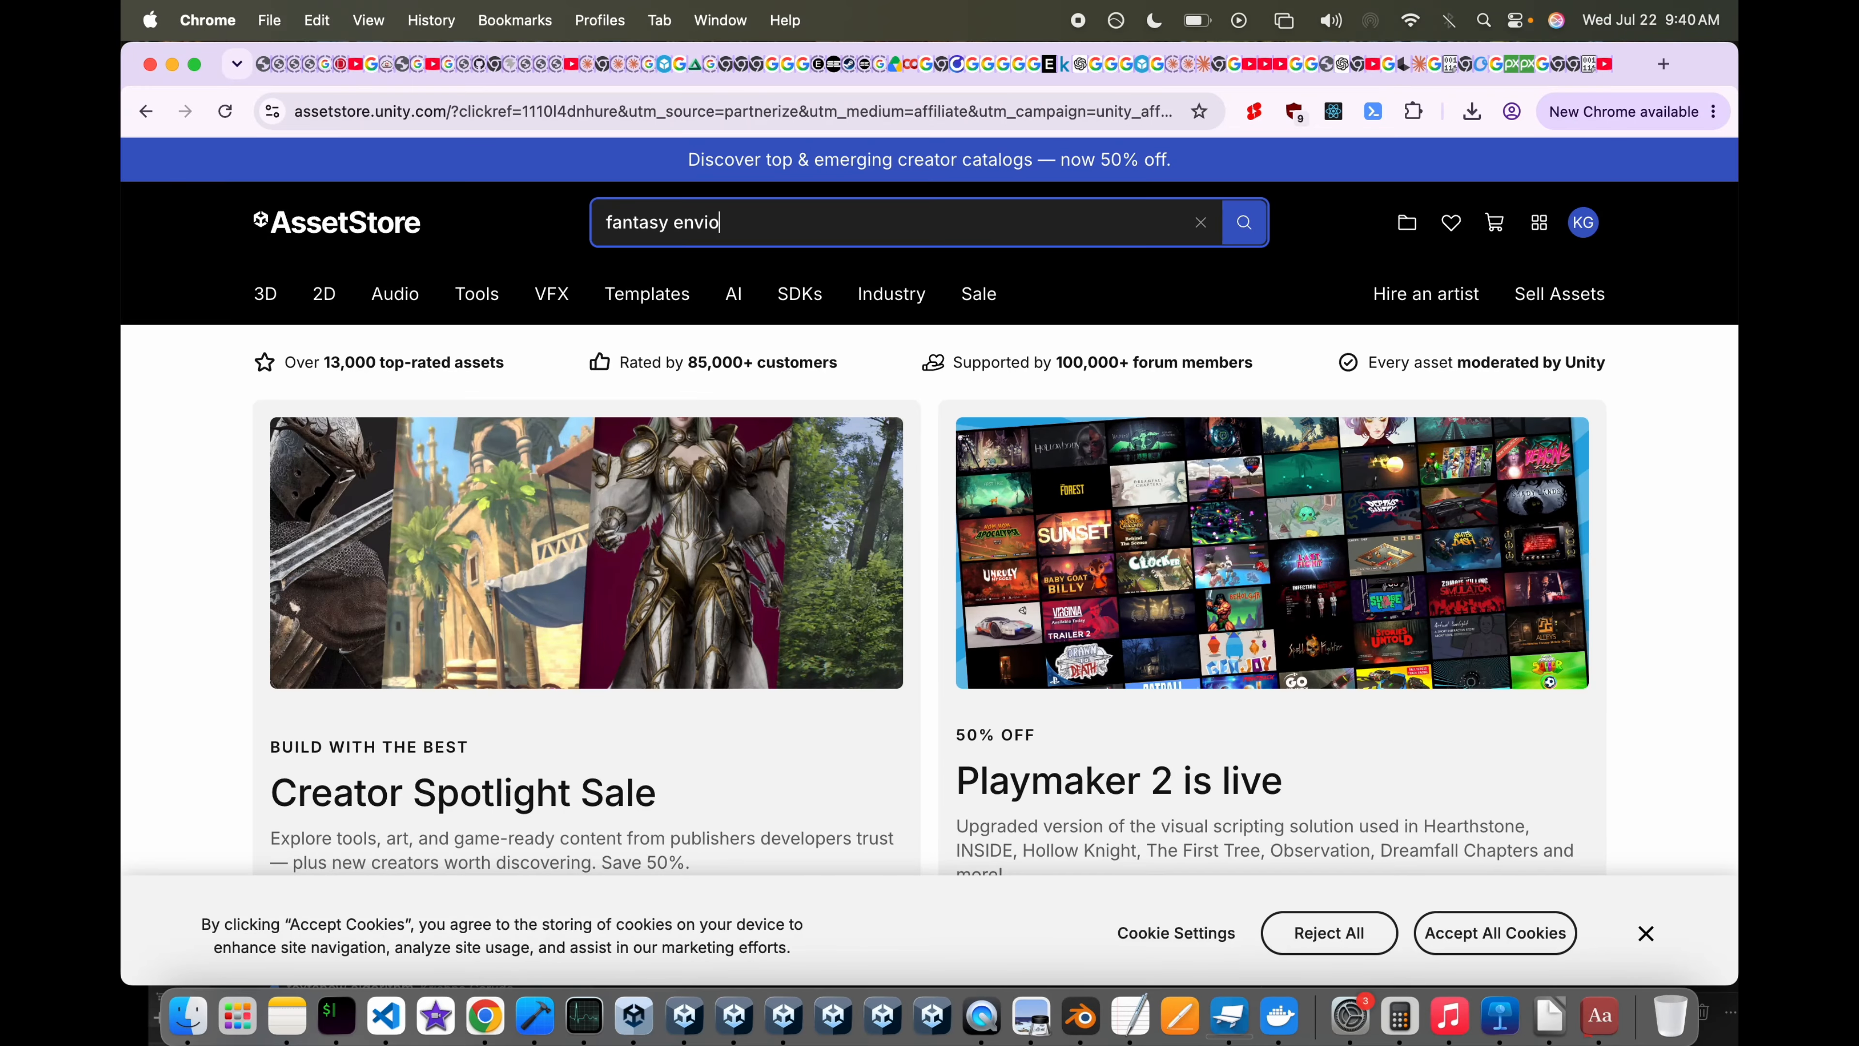
pyautogui.write('s')
pyautogui.press('Return')
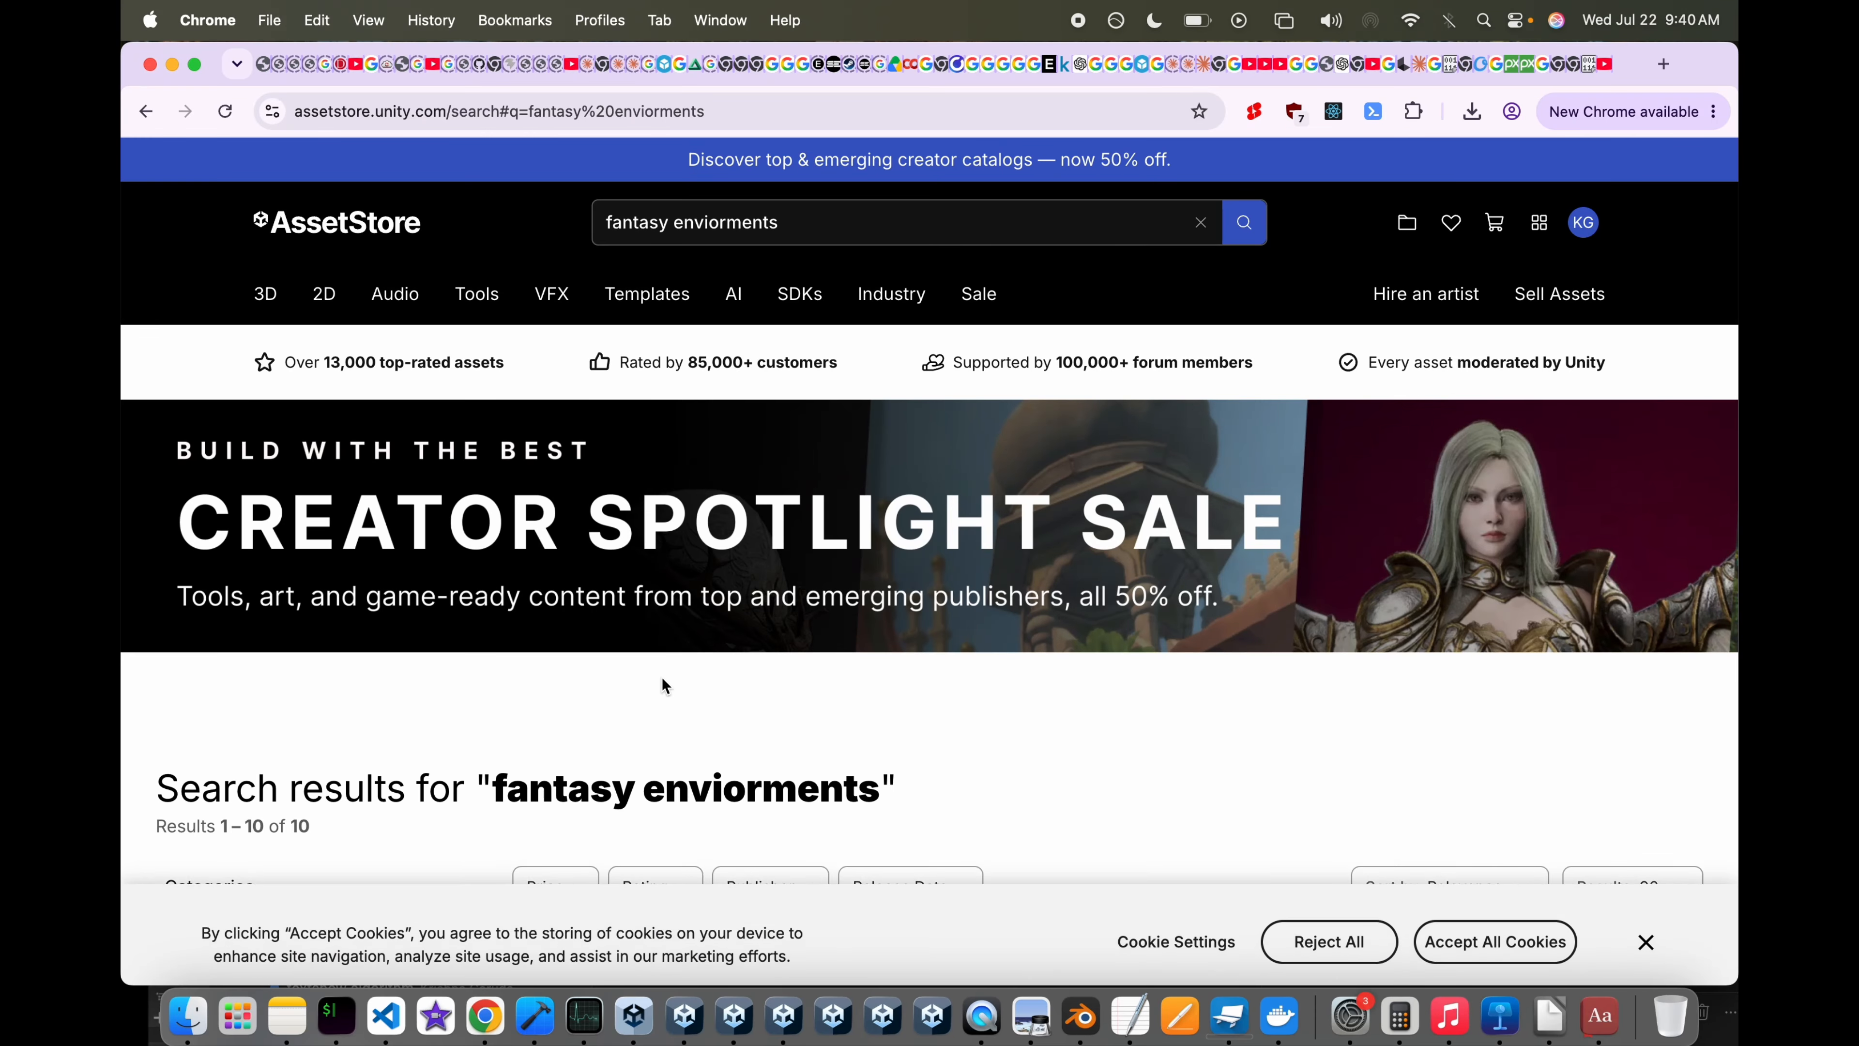
# Step: Open the product page of the Fantasy landscape package by Pxltiger from the search results
pyautogui.scroll(-10, 661, 678)
pyautogui.scroll(3, 660, 677)
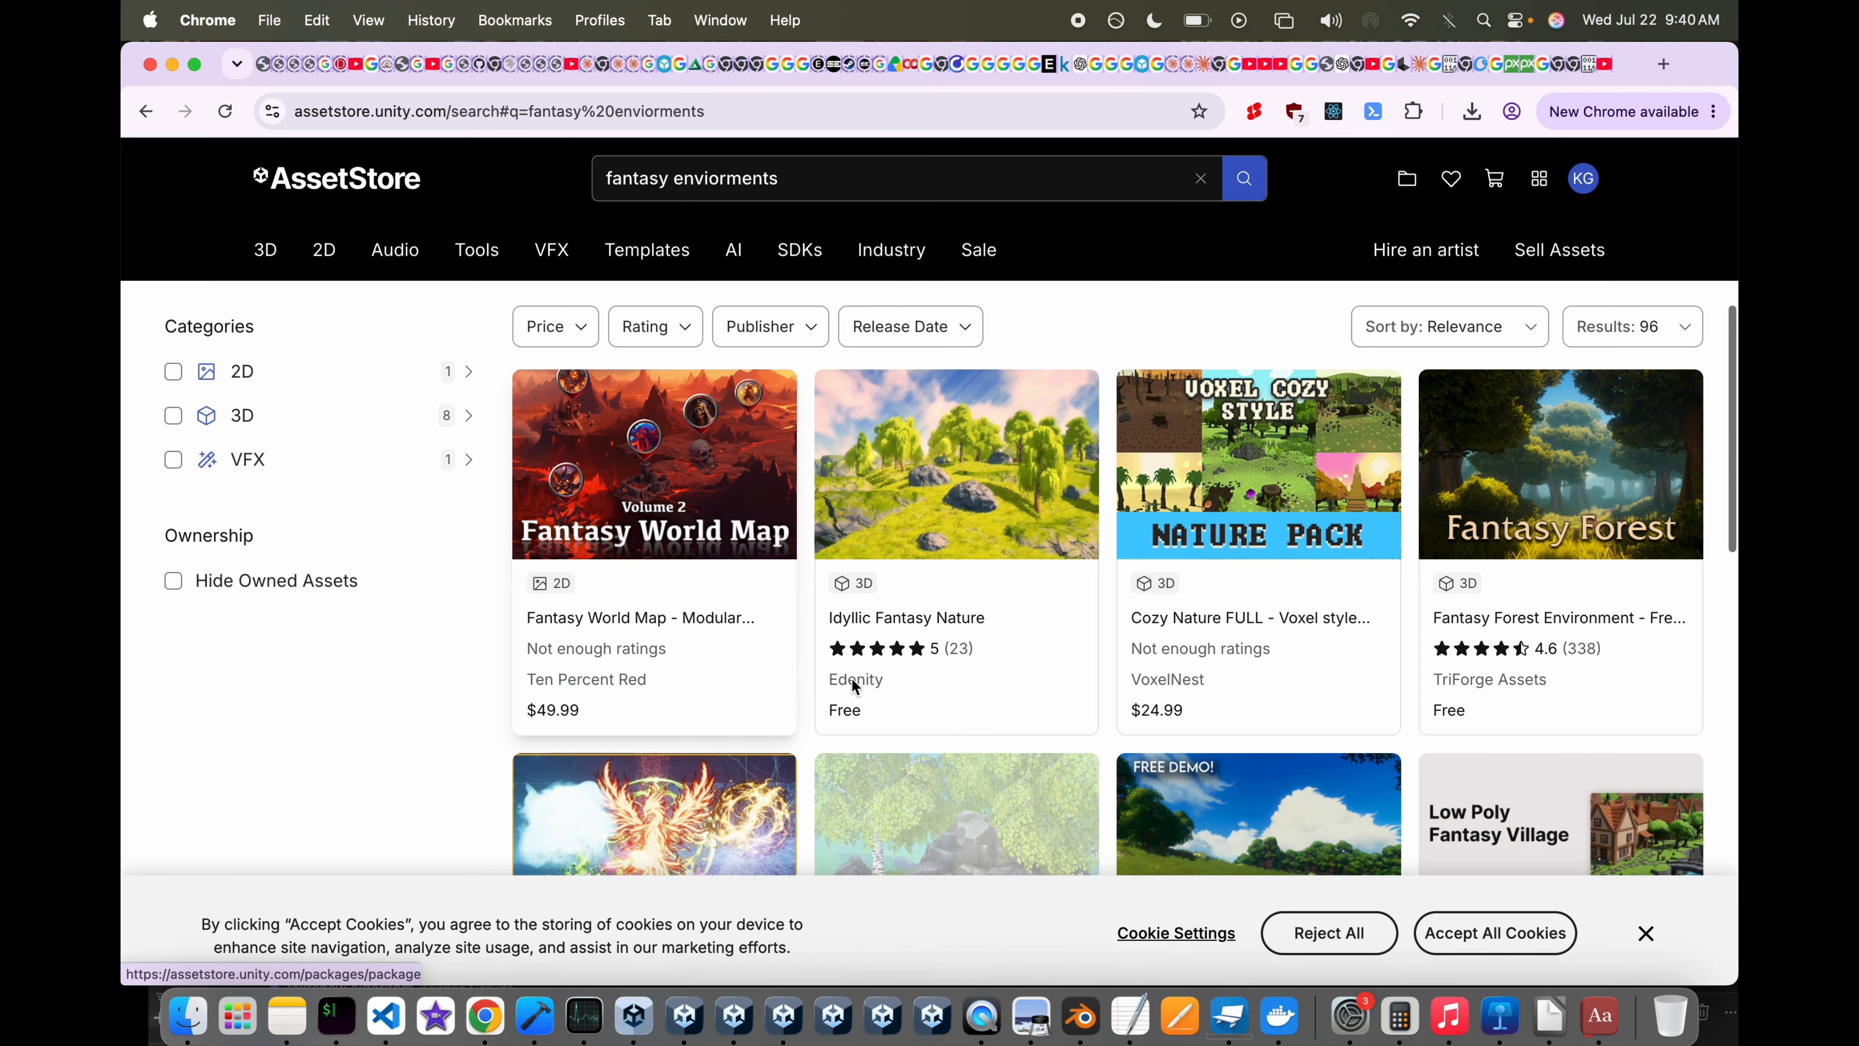
pyautogui.scroll(-6, 1082, 656)
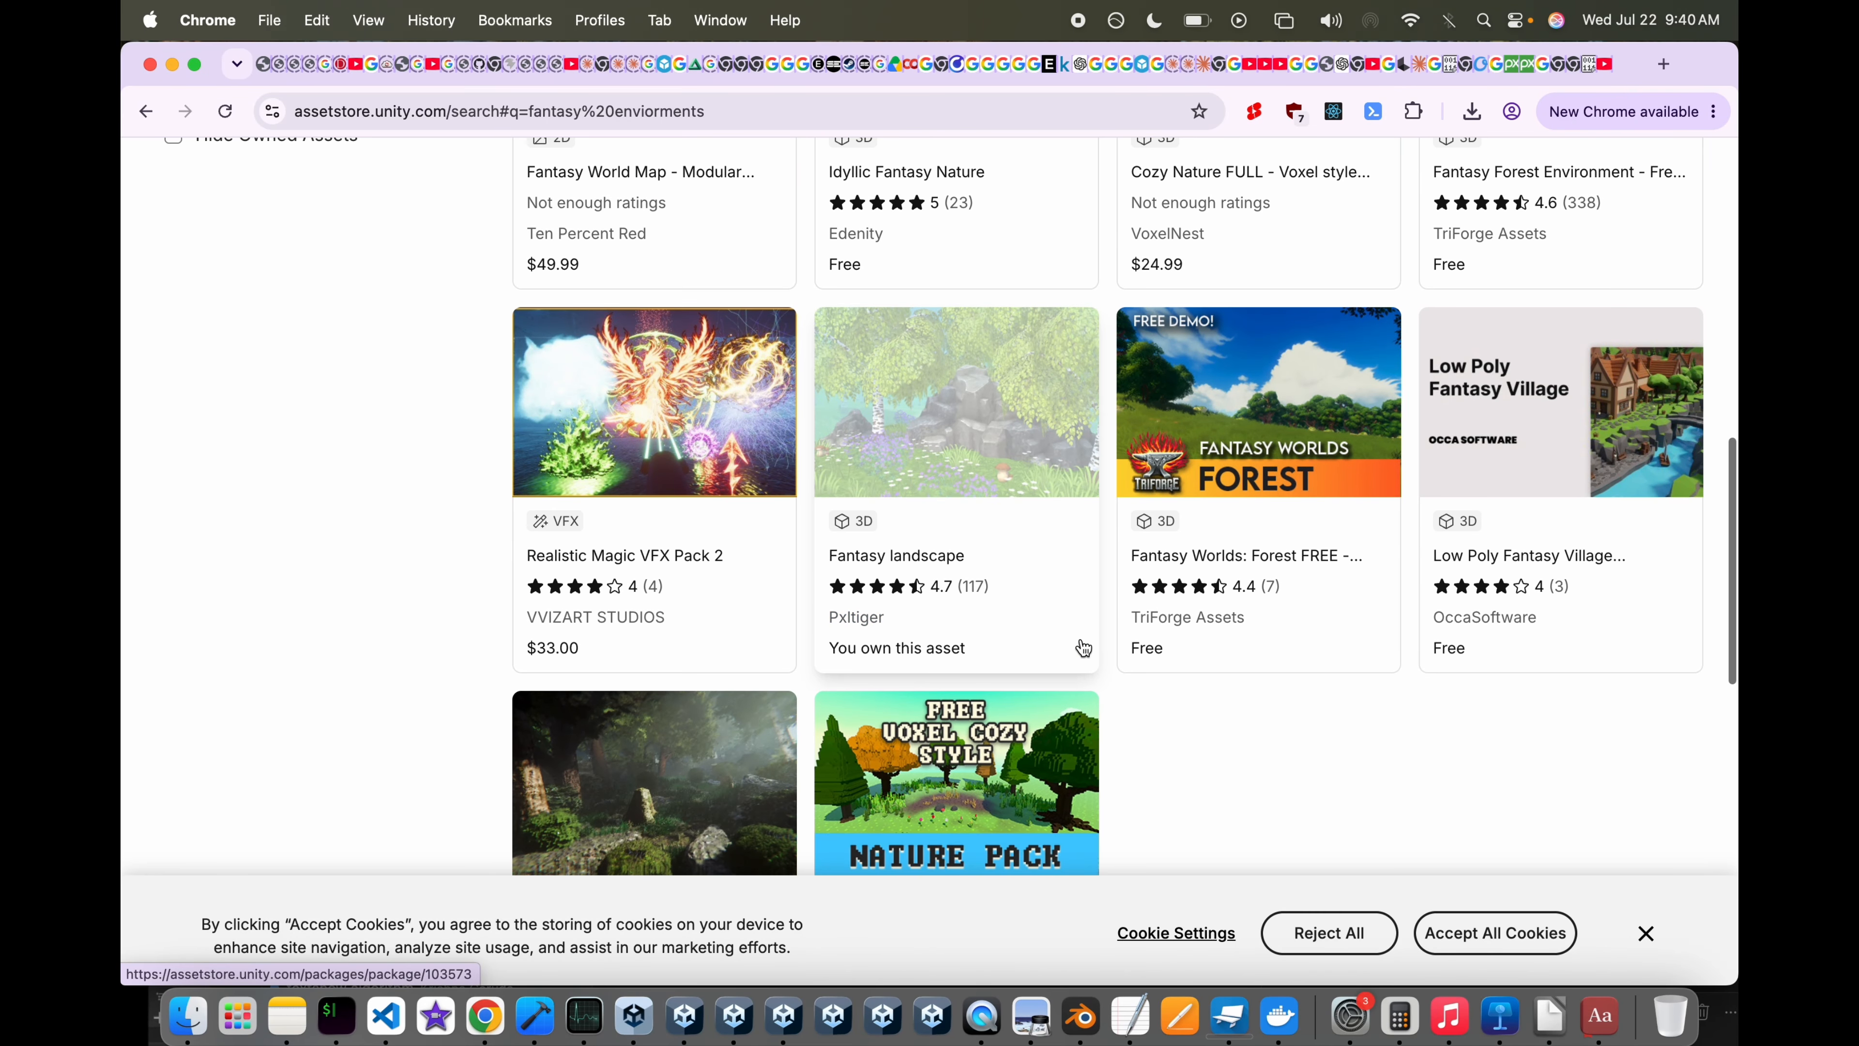
pyautogui.click(1026, 558)
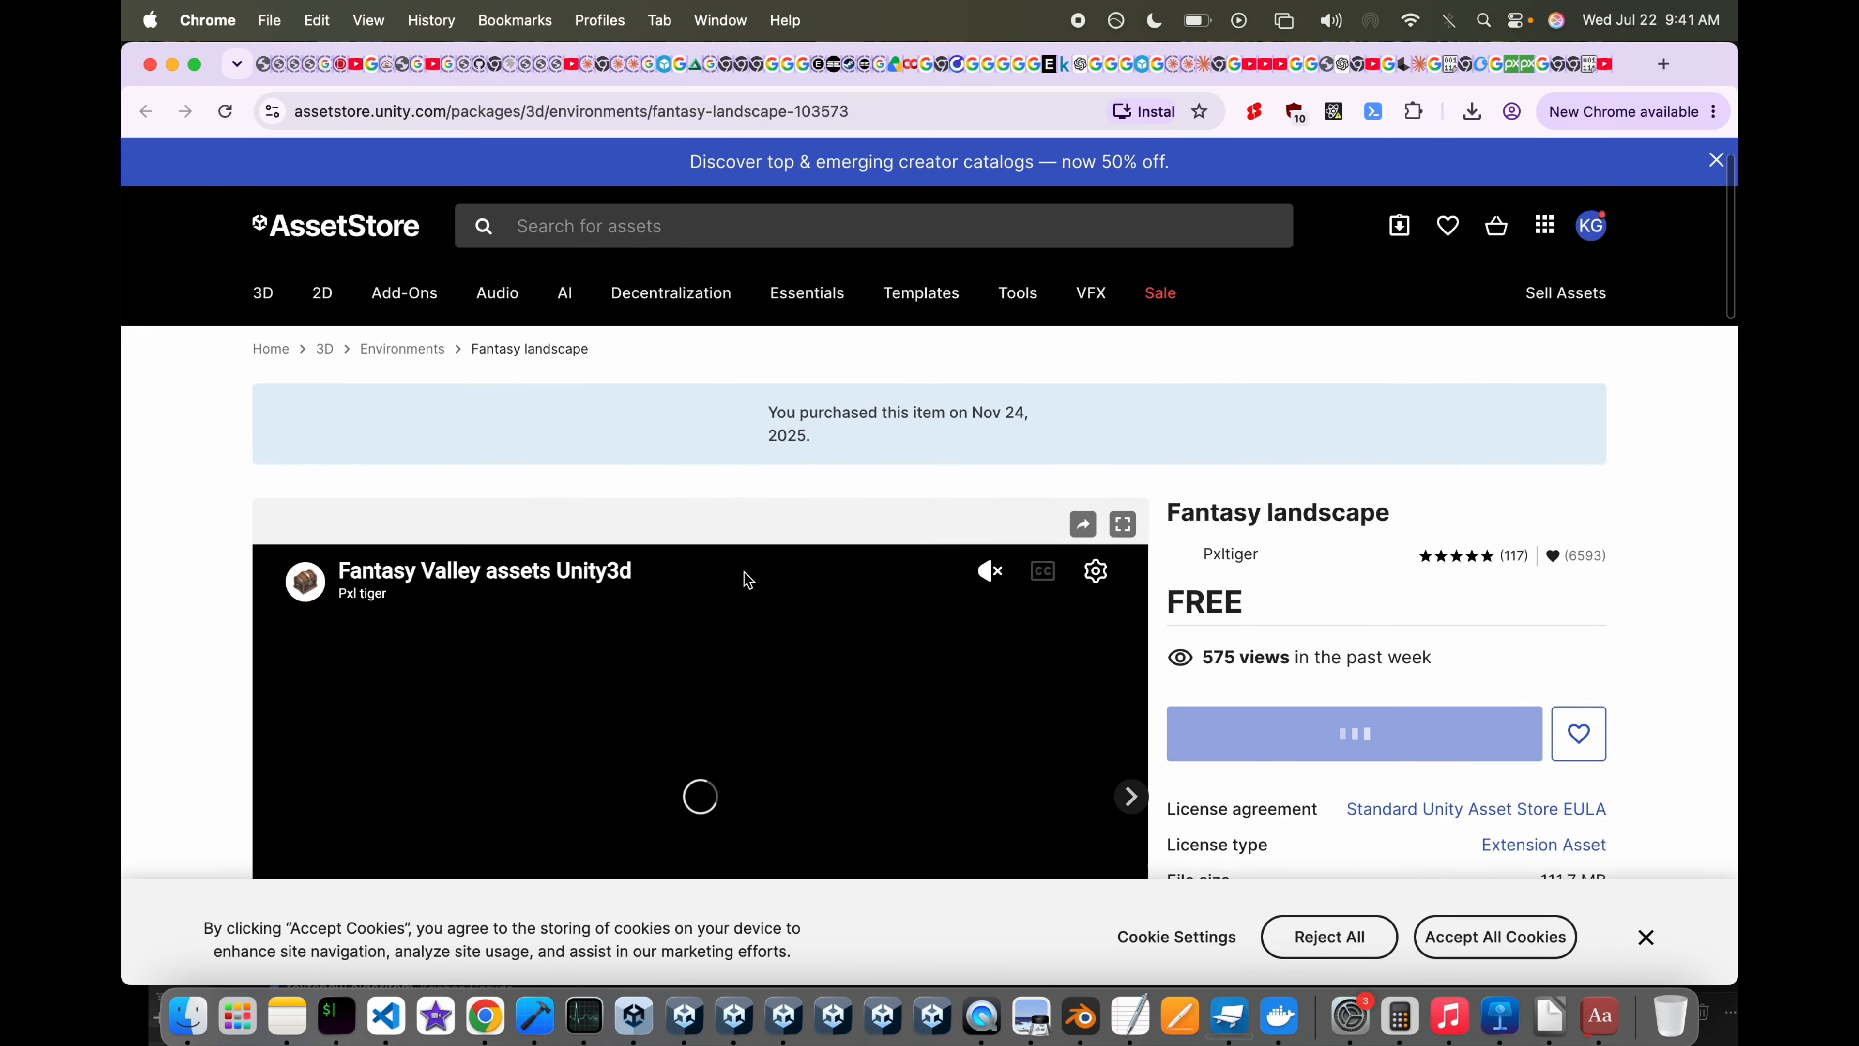
# Step: Pause the preview video and examine the Fantasy landscape gallery images of scenery, trees, props and plants
pyautogui.scroll(-5, 745, 579)
pyautogui.scroll(-3, 746, 578)
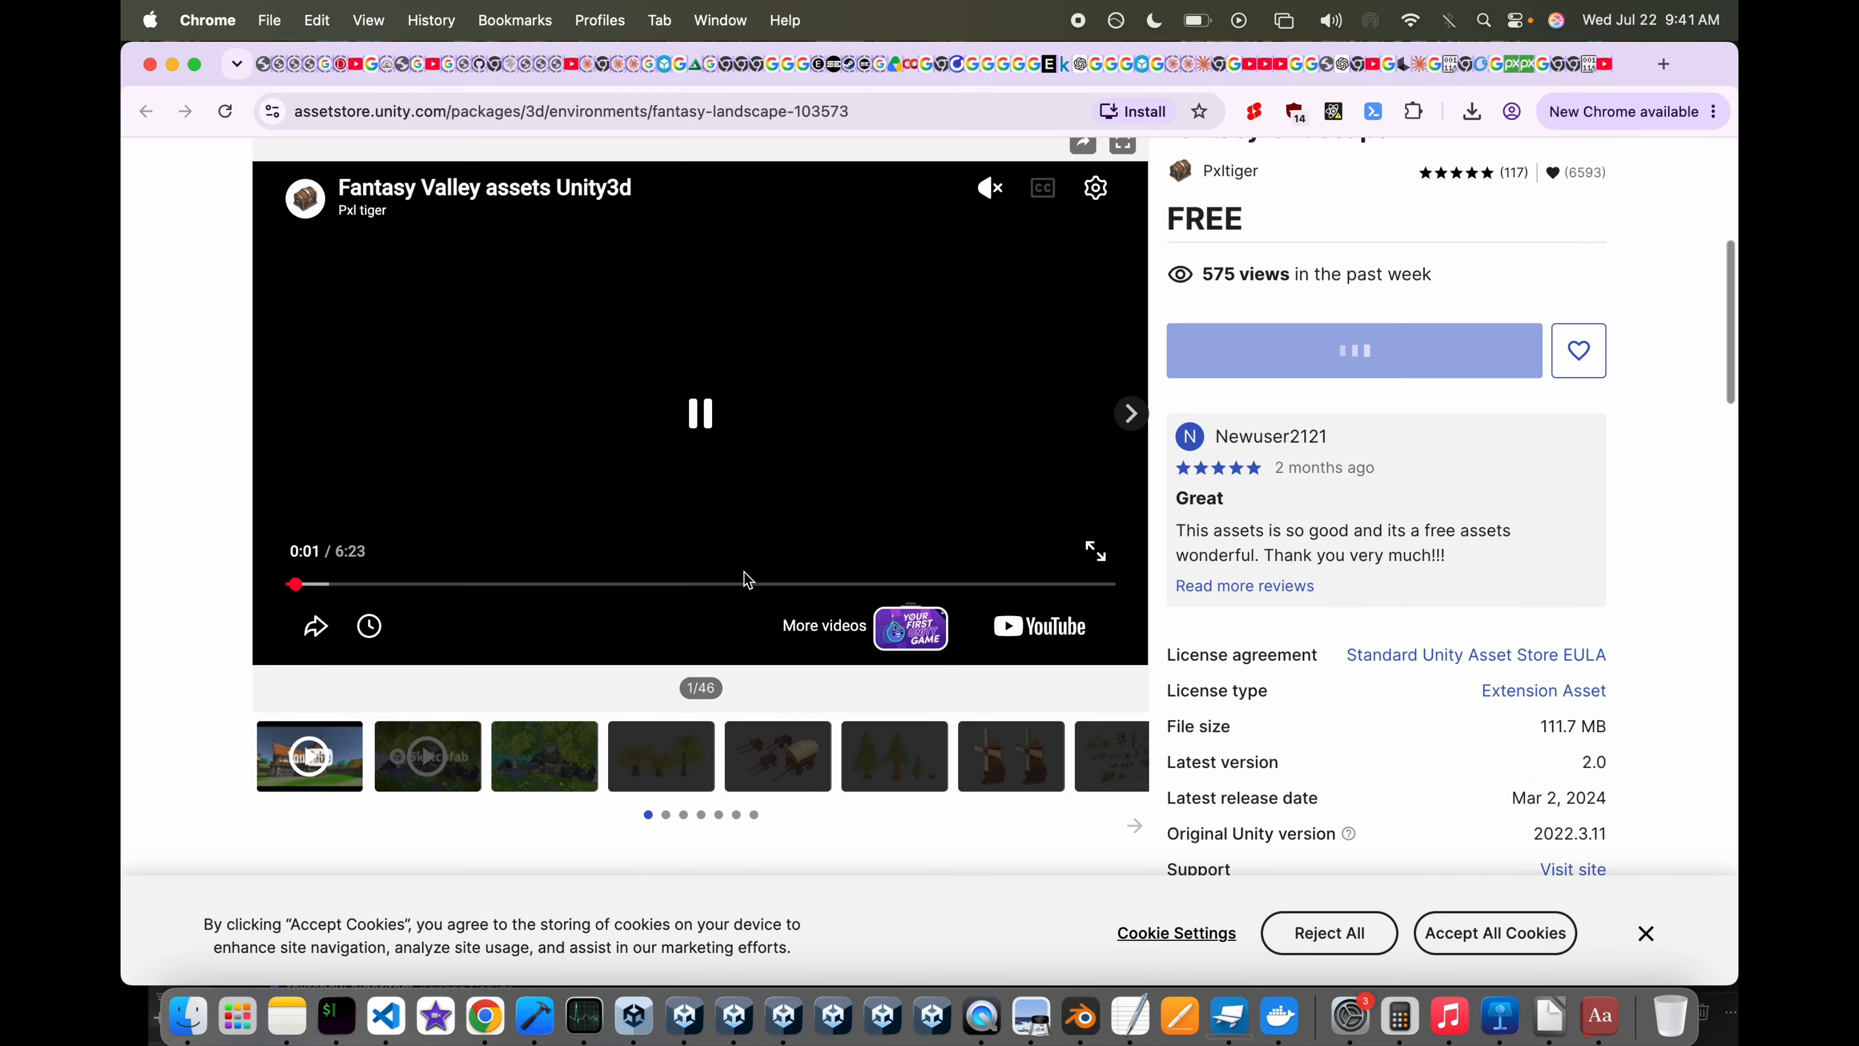
pyautogui.click(710, 410)
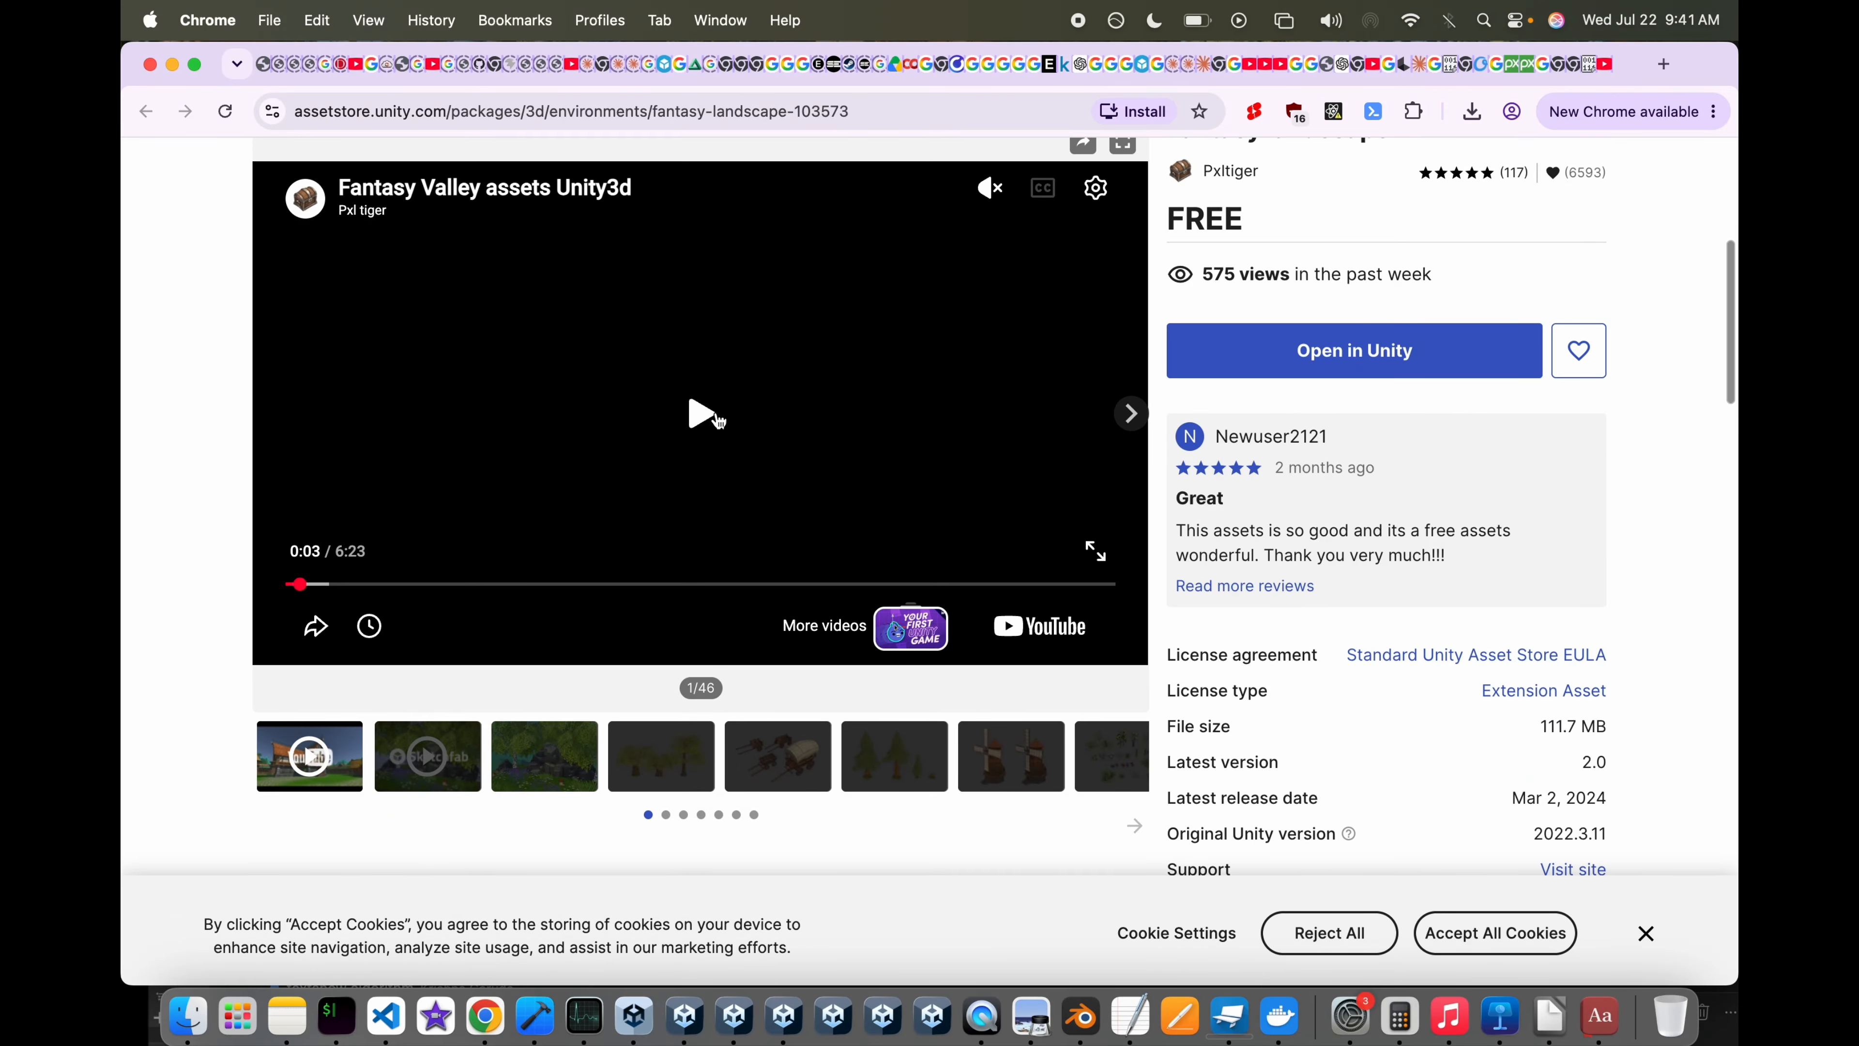
pyautogui.click(528, 769)
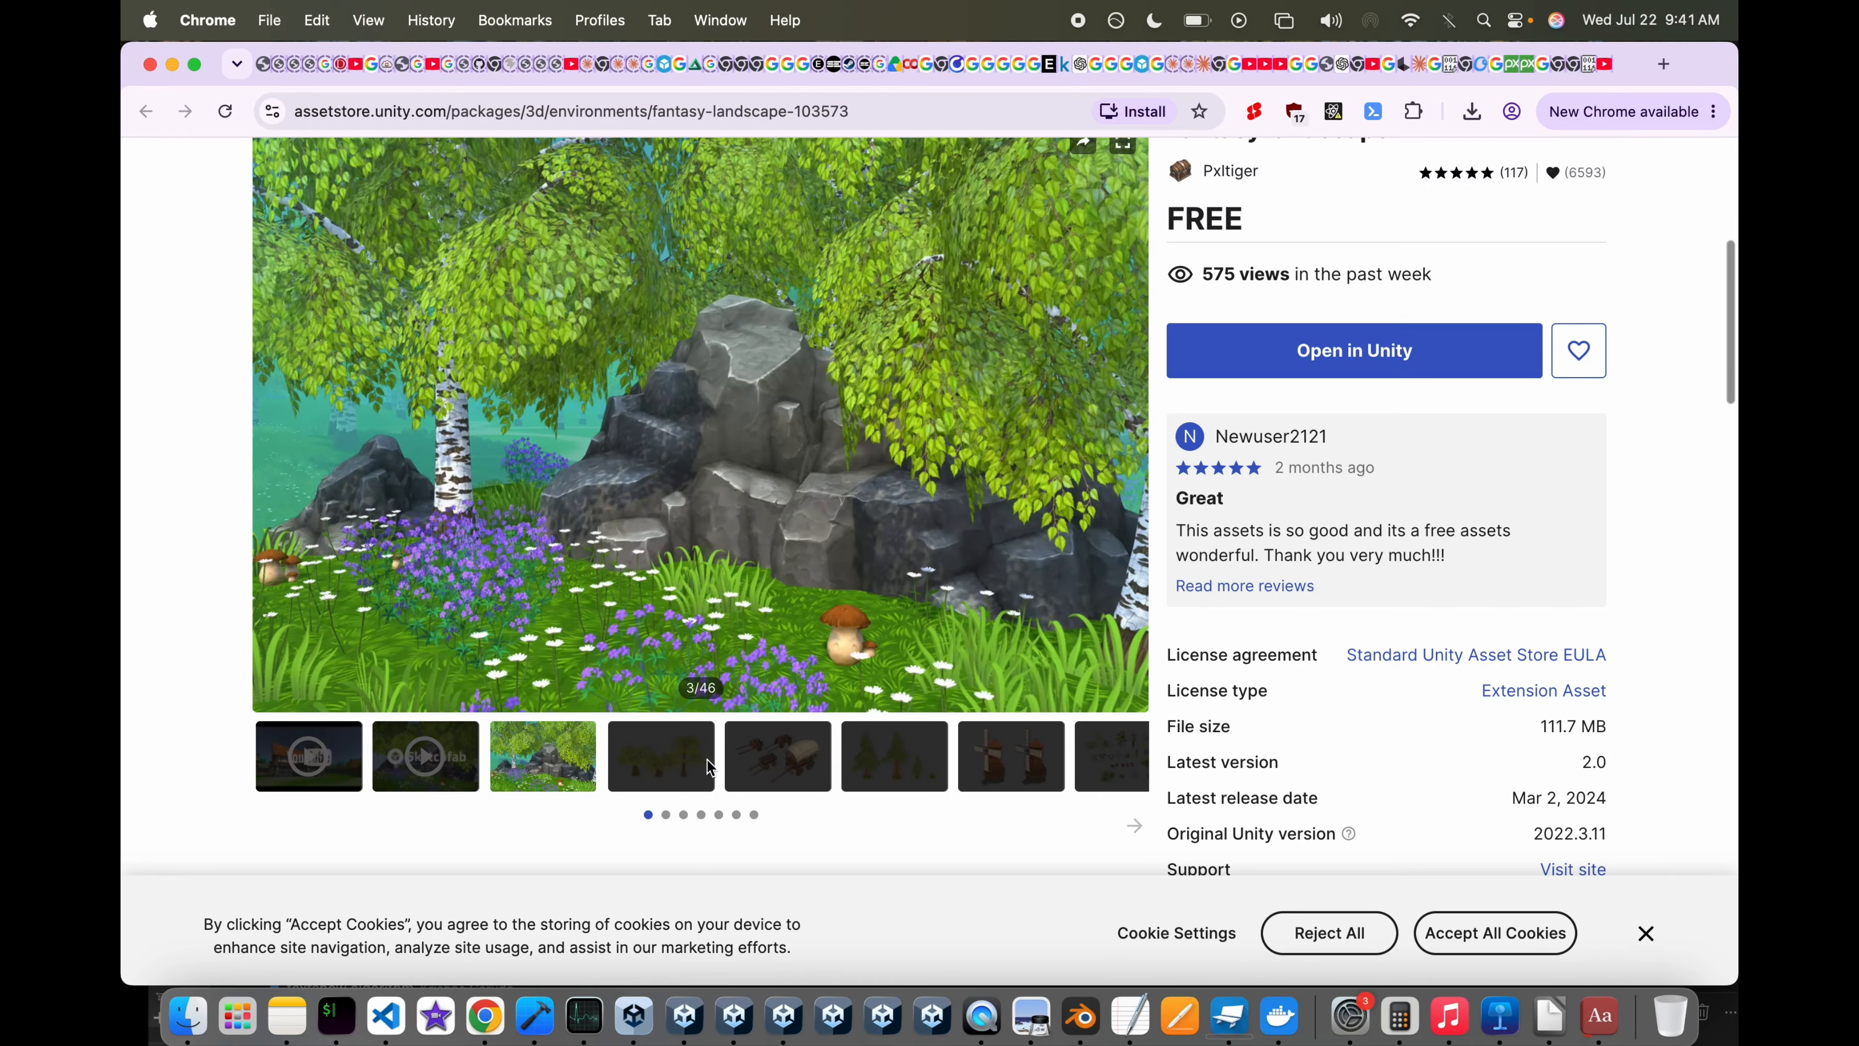
pyautogui.click(706, 758)
pyautogui.click(803, 726)
pyautogui.click(891, 723)
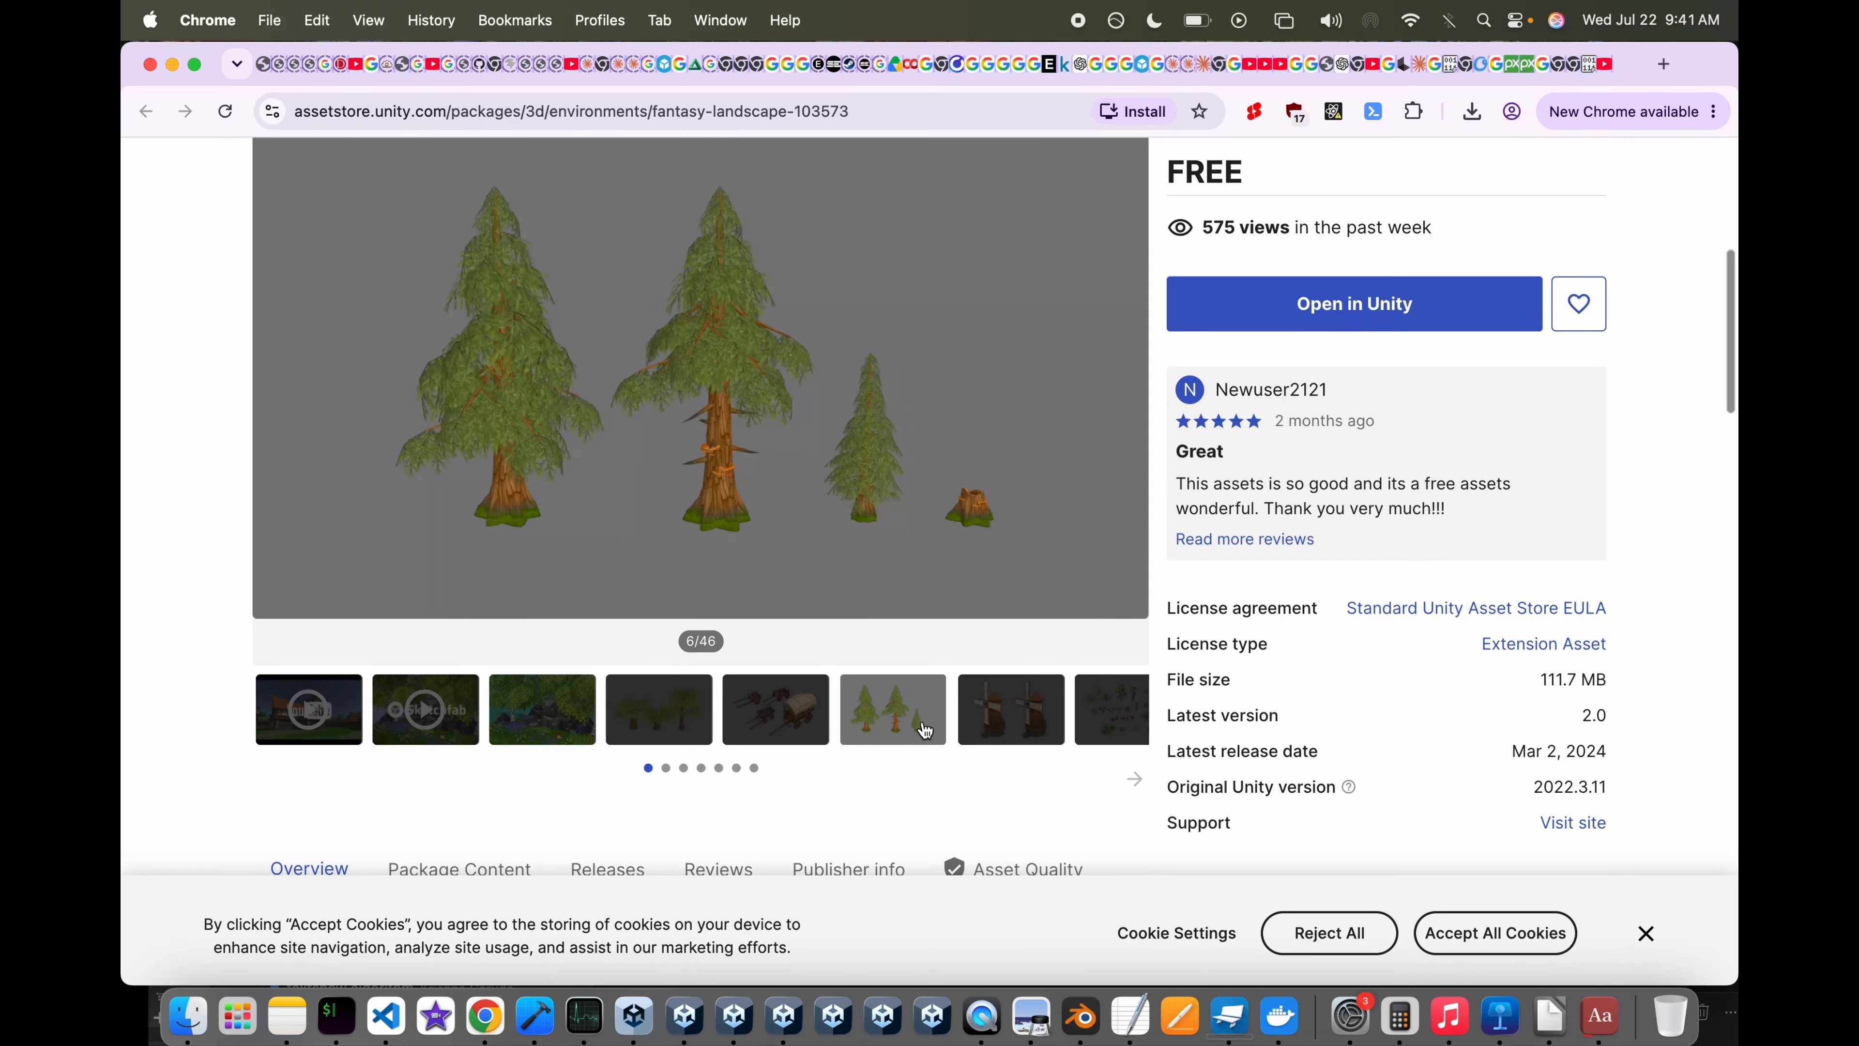
pyautogui.click(973, 719)
pyautogui.click(1086, 727)
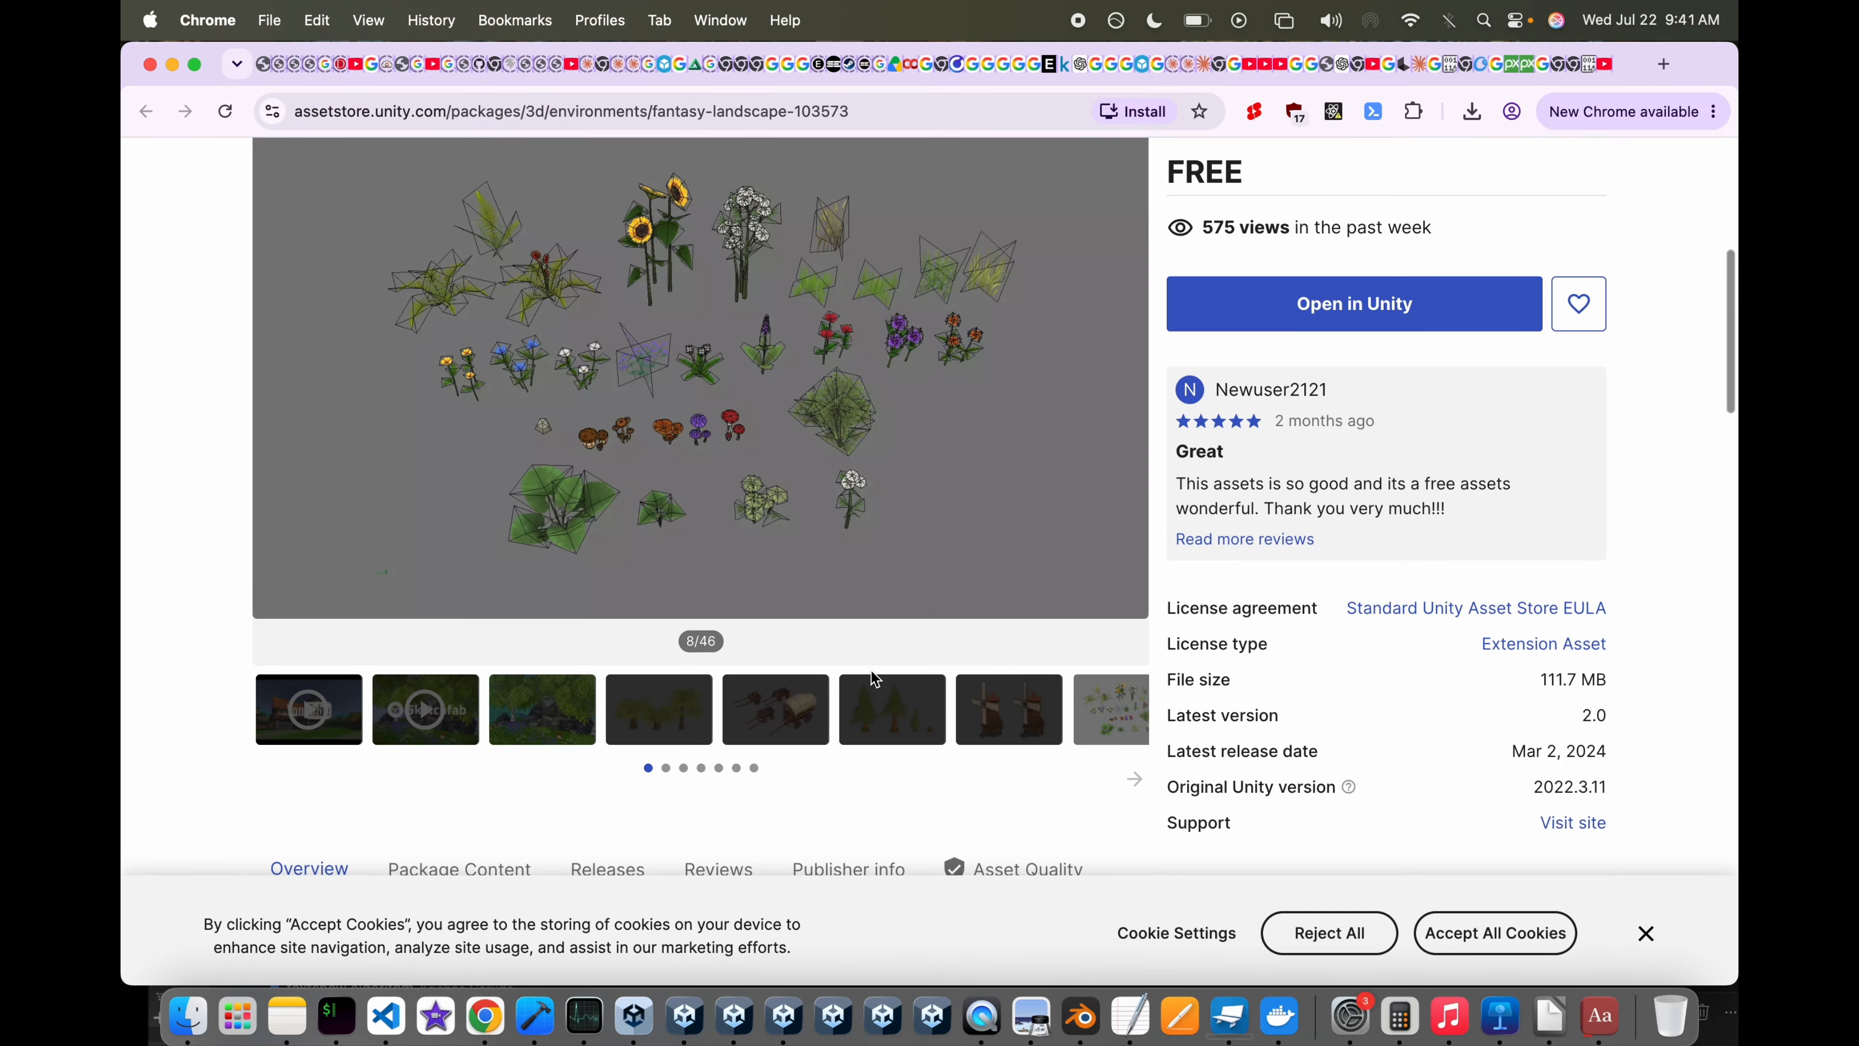
# Step: Examine the package's overview details and its content listing, including the folders inside Environments
pyautogui.scroll(-10, 899, 791)
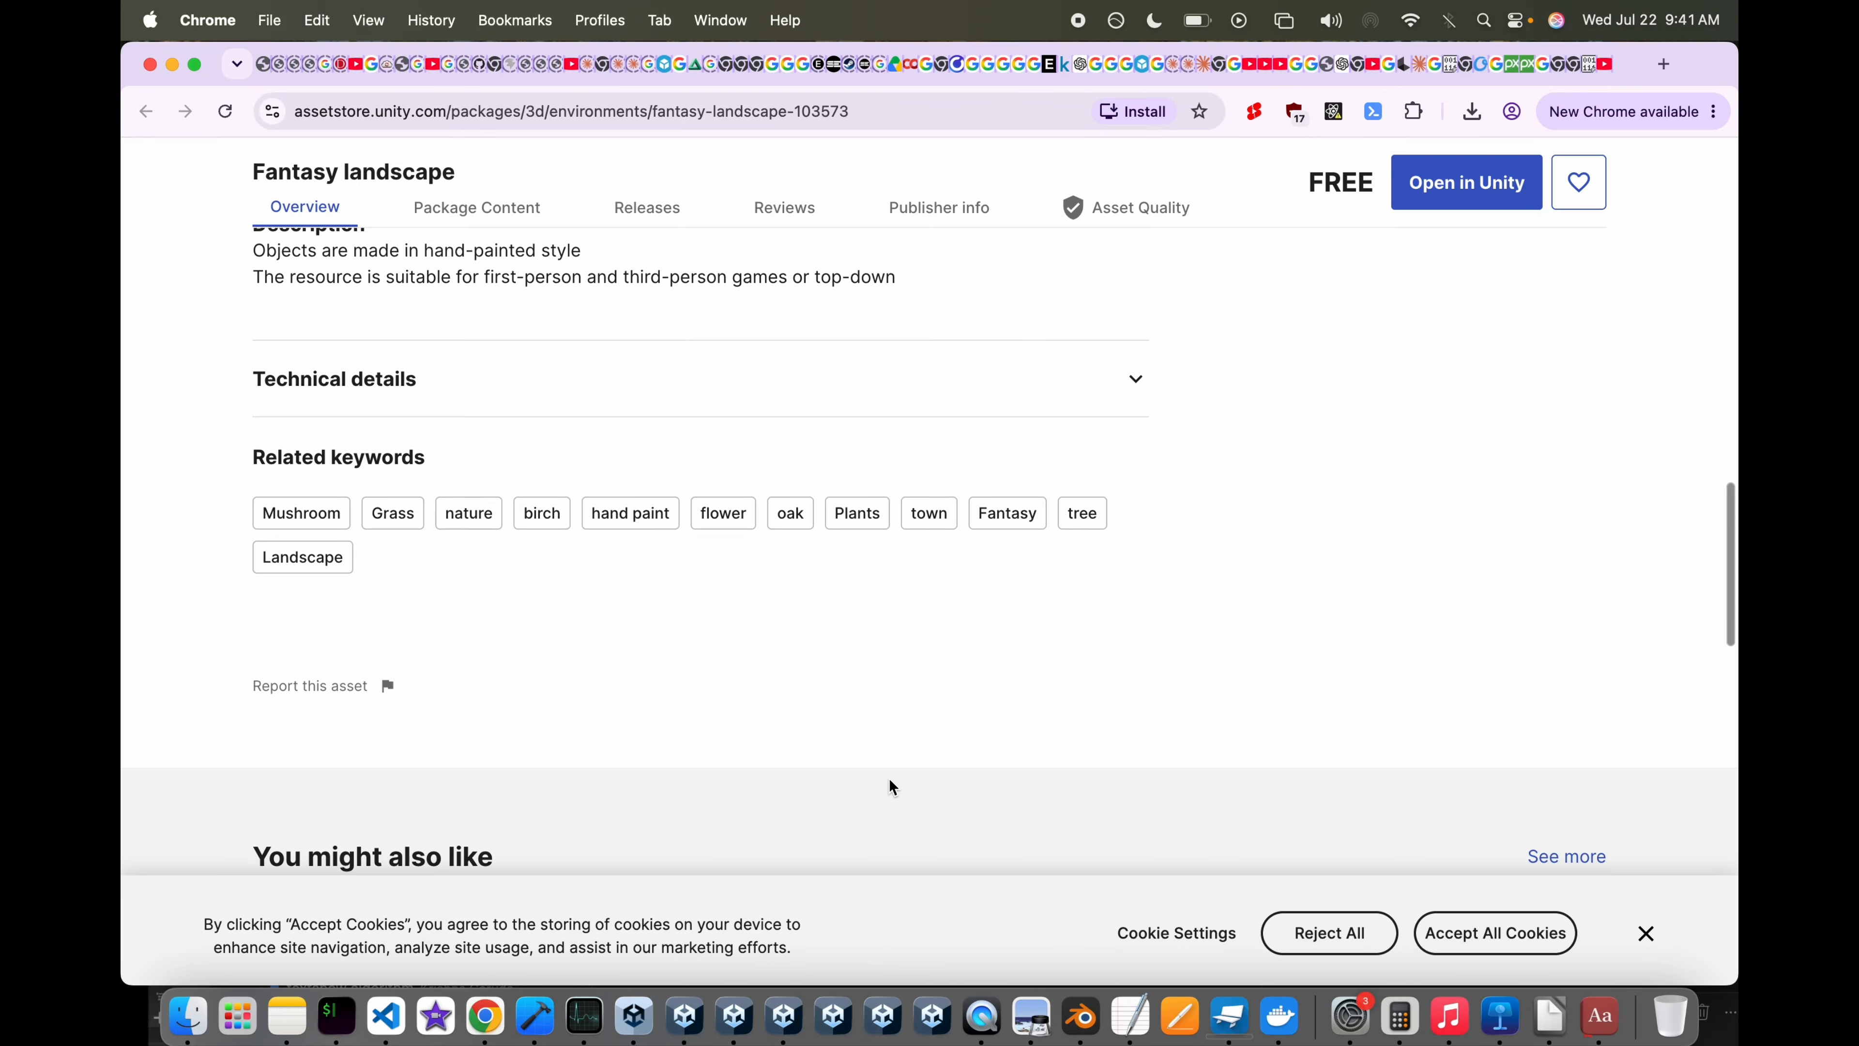
pyautogui.scroll(5, 888, 779)
pyautogui.scroll(3, 888, 777)
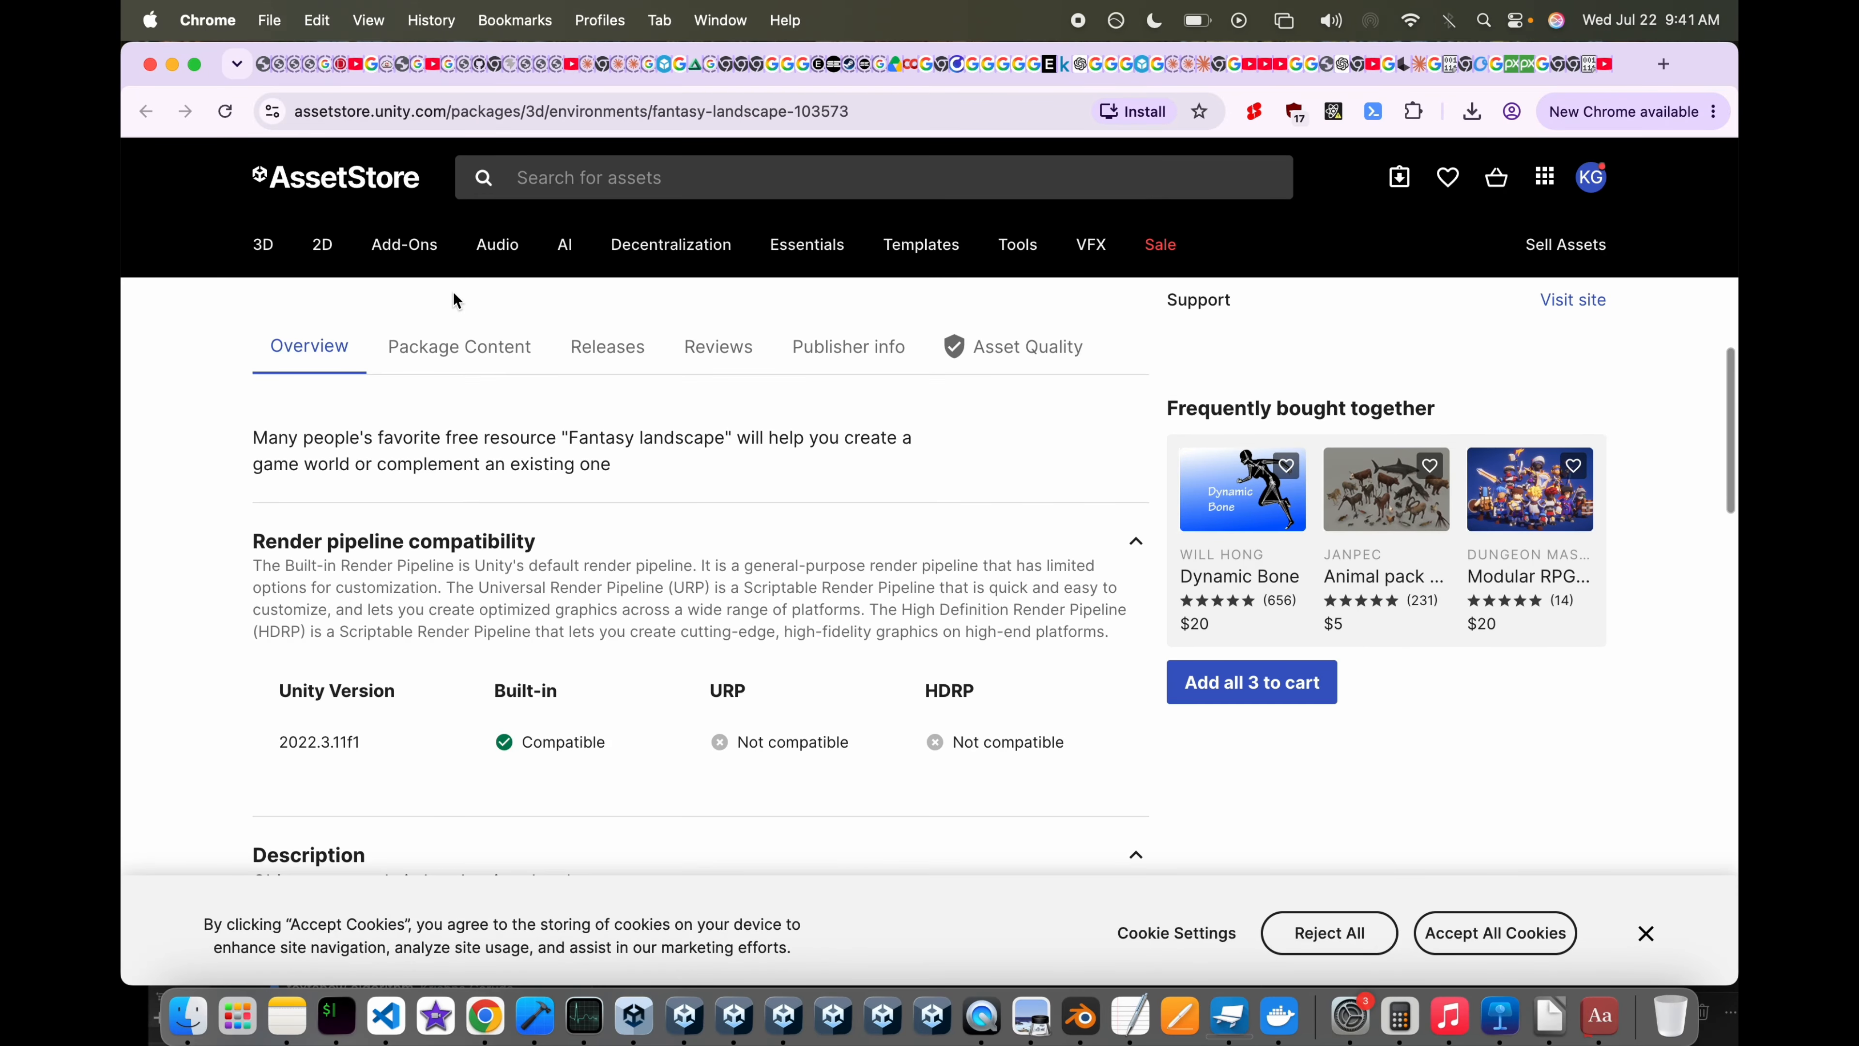
pyautogui.click(454, 348)
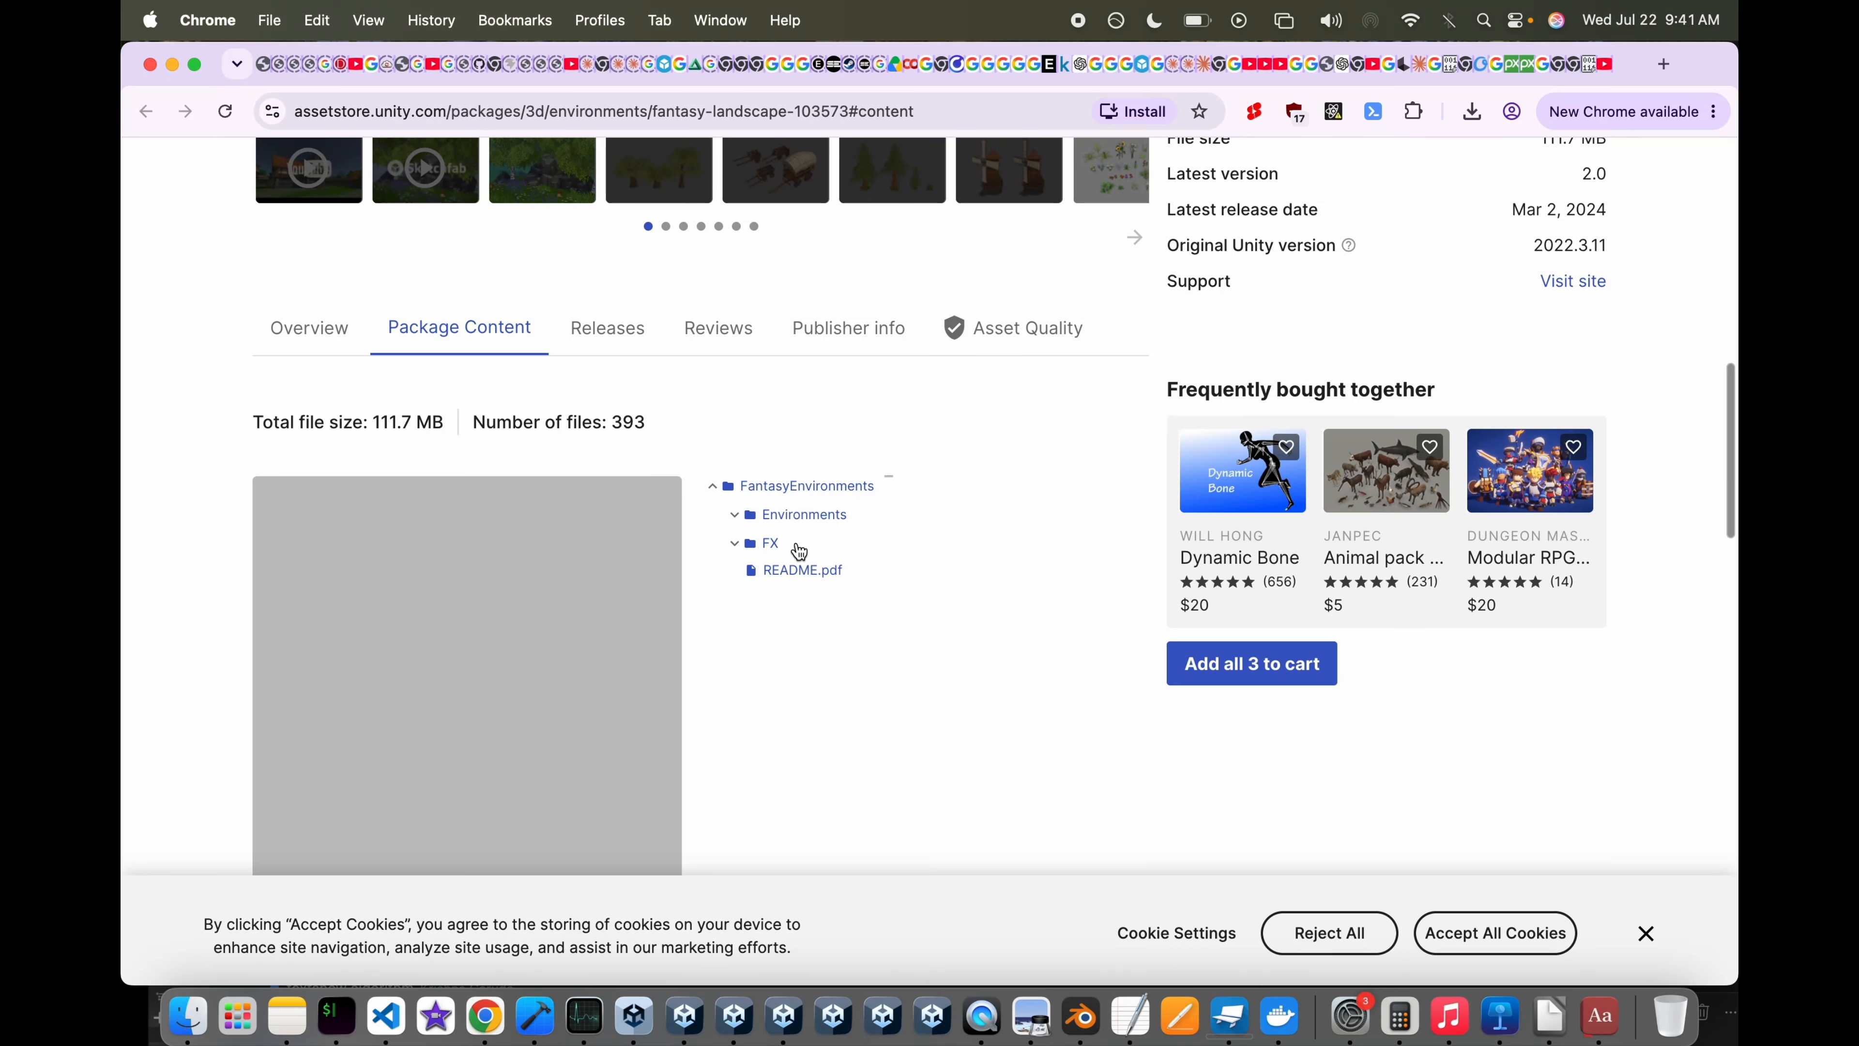
pyautogui.click(735, 514)
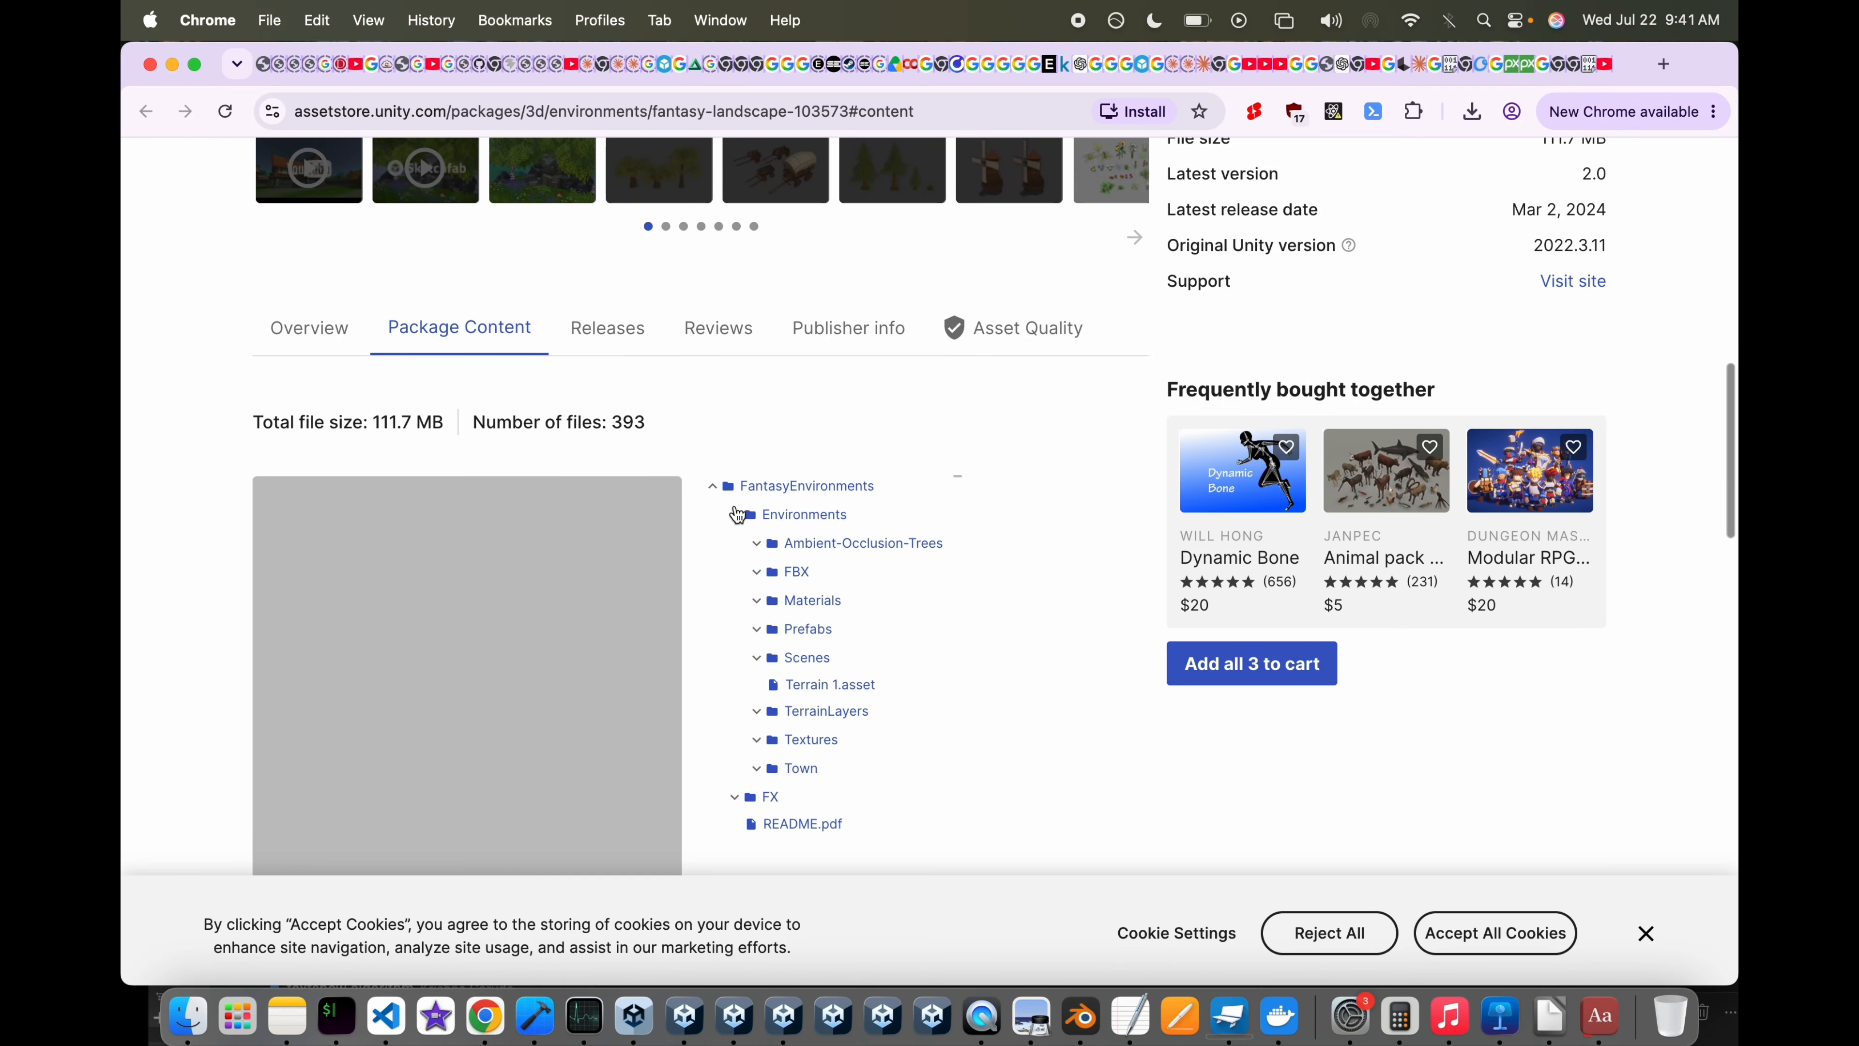
pyautogui.click(736, 514)
pyautogui.click(736, 514)
pyautogui.click(758, 543)
# Step: Send the Fantasy landscape asset to Unity's Package Manager and allow the browser to open Unity
pyautogui.scroll(10, 785, 591)
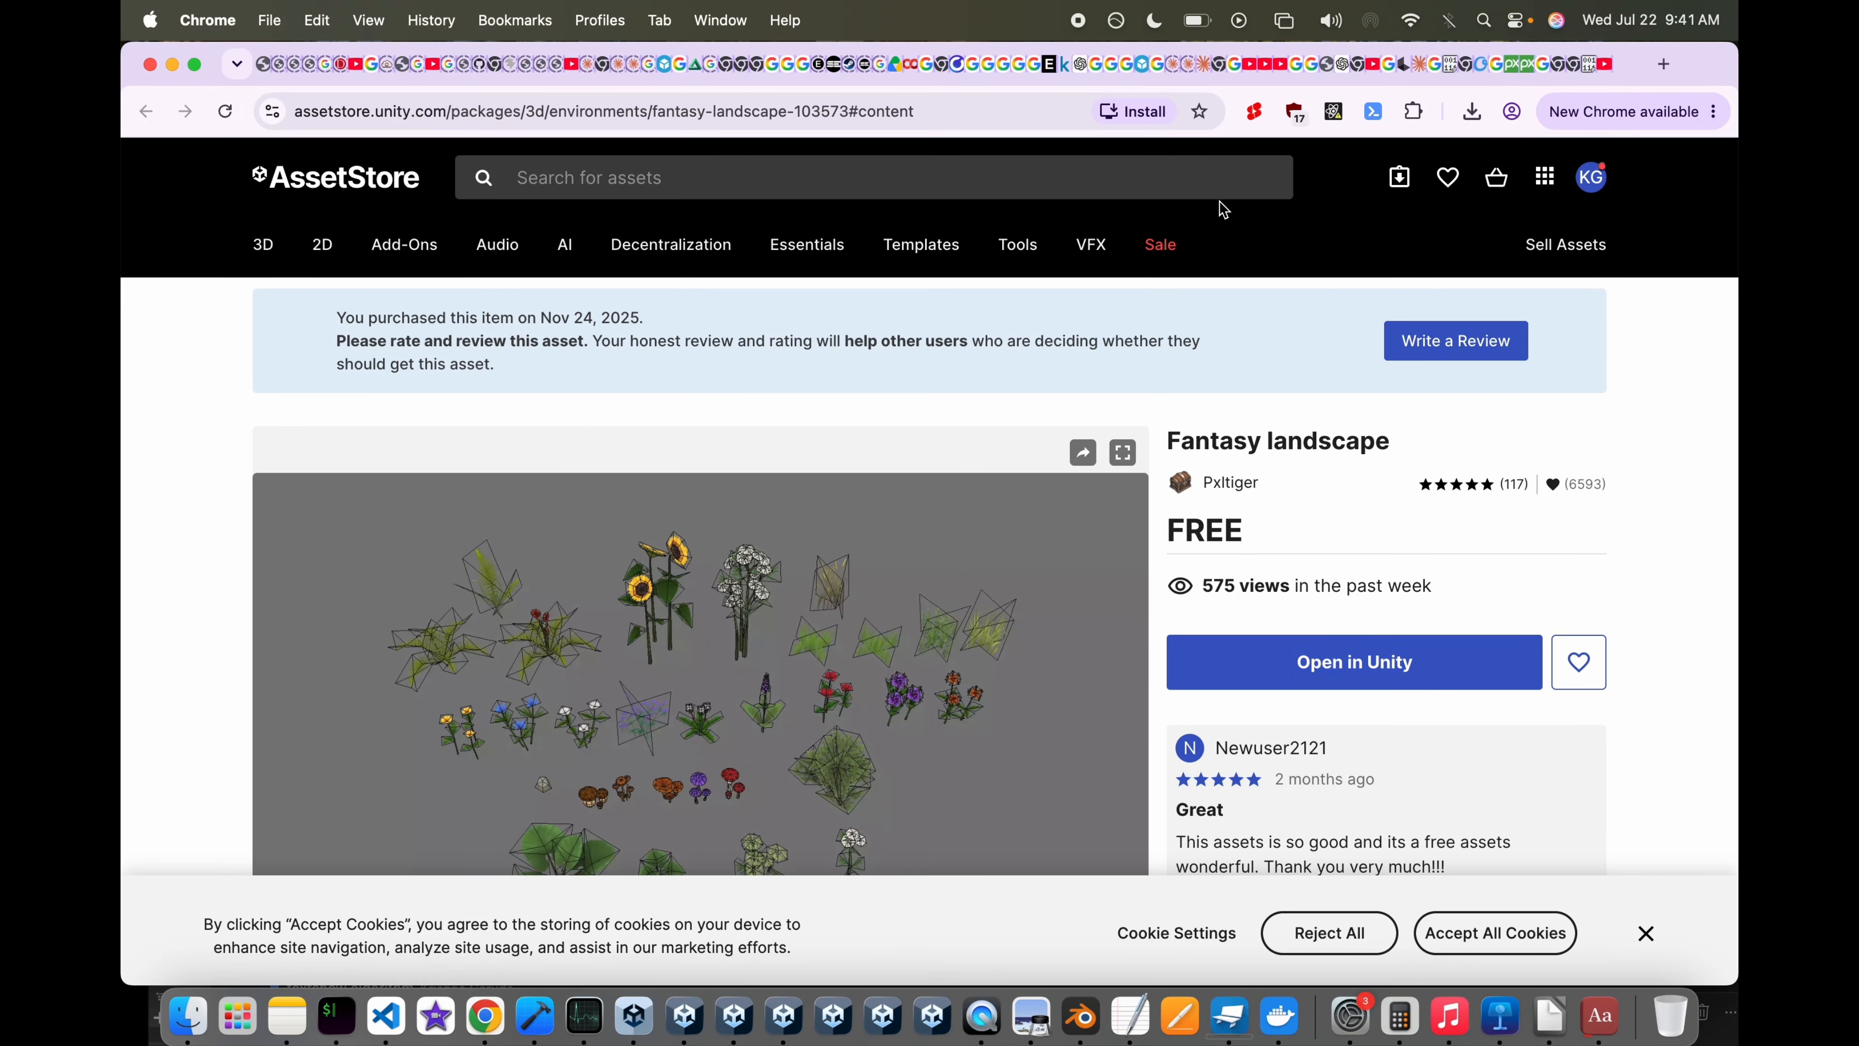
pyautogui.click(1415, 655)
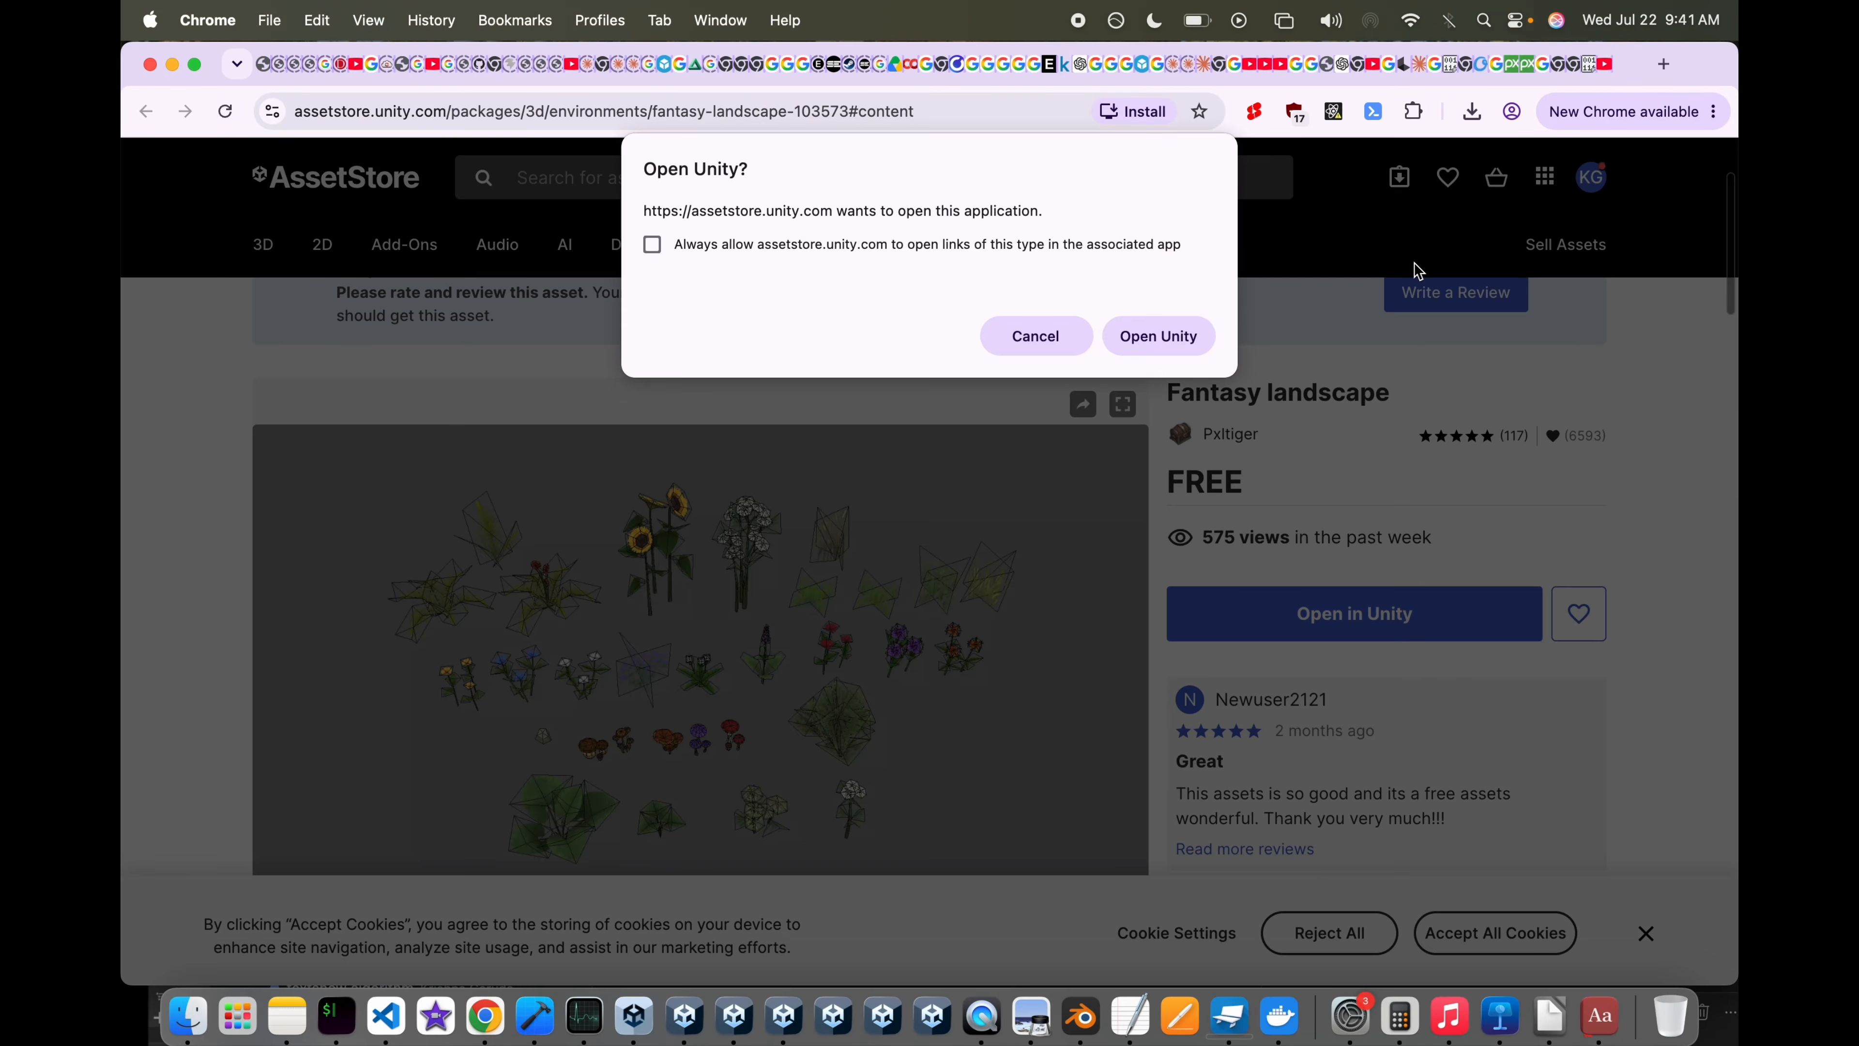
pyautogui.click(1169, 331)
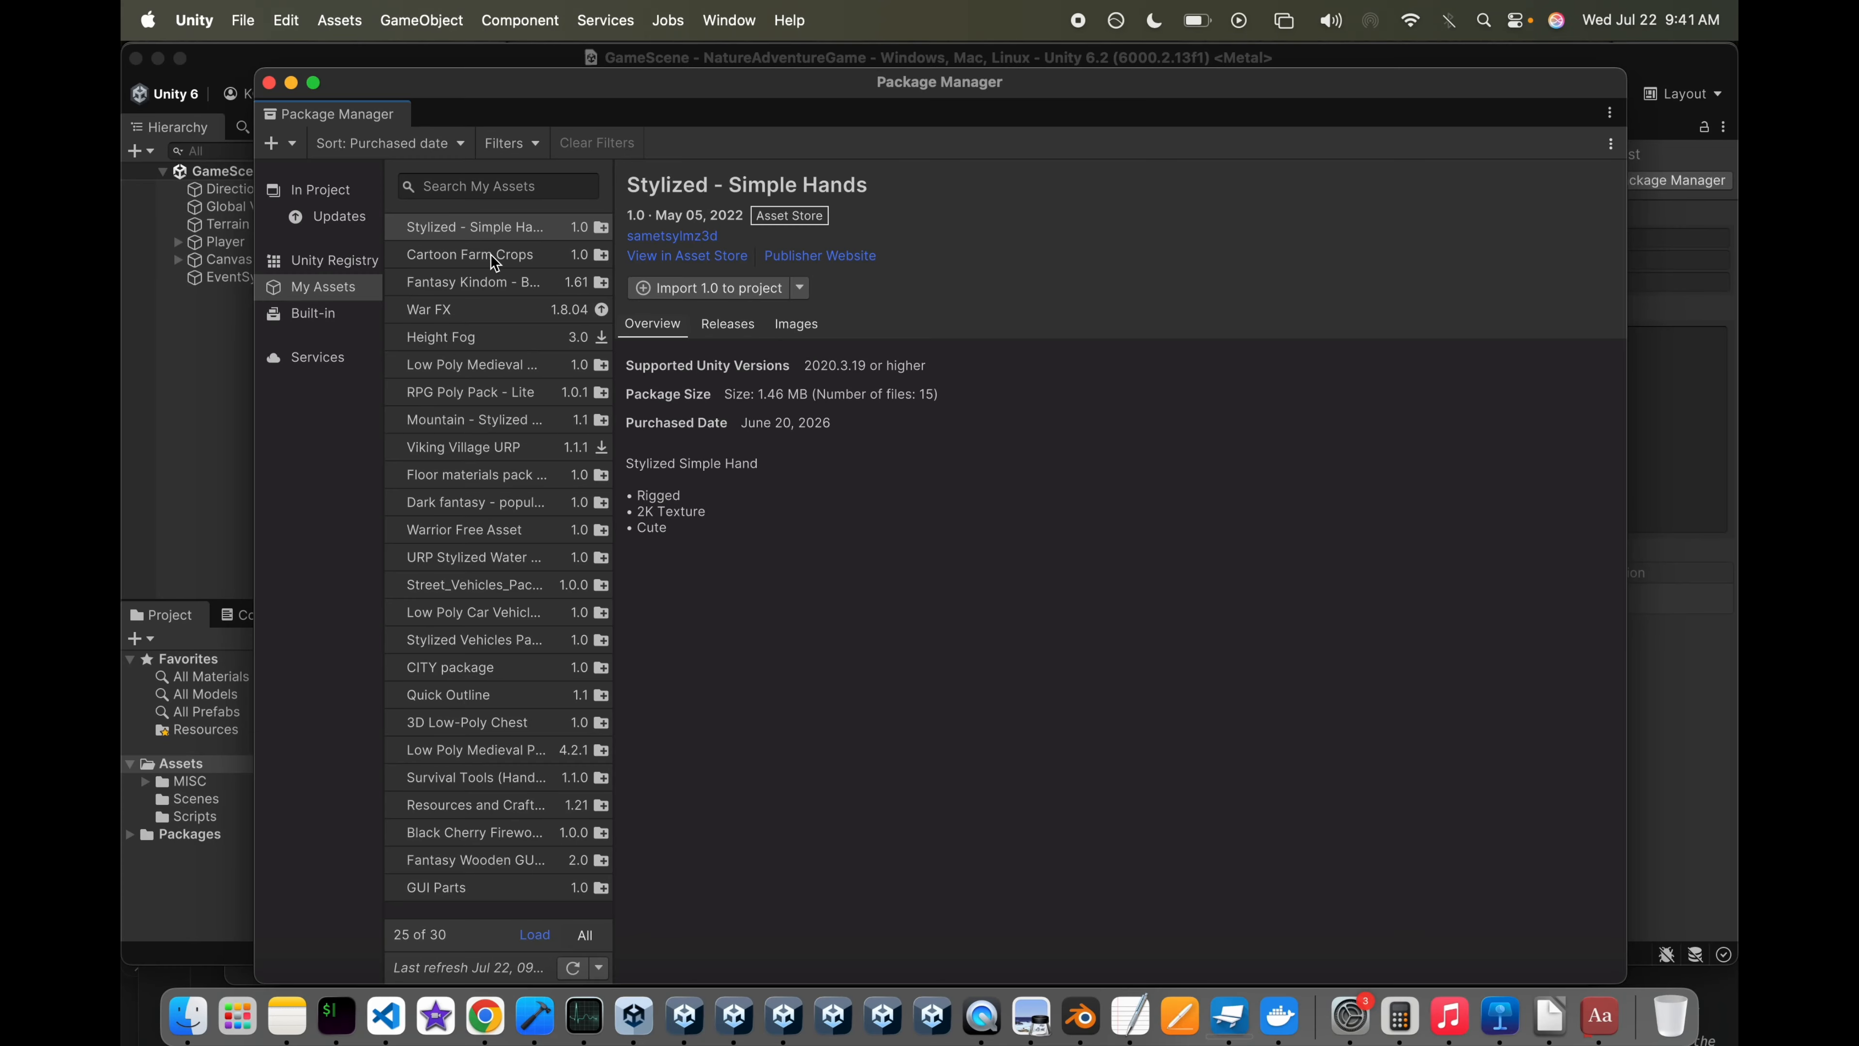
# Step: Filter the owned assets in the Package Manager by "fant"
pyautogui.click(503, 256)
pyautogui.click(495, 399)
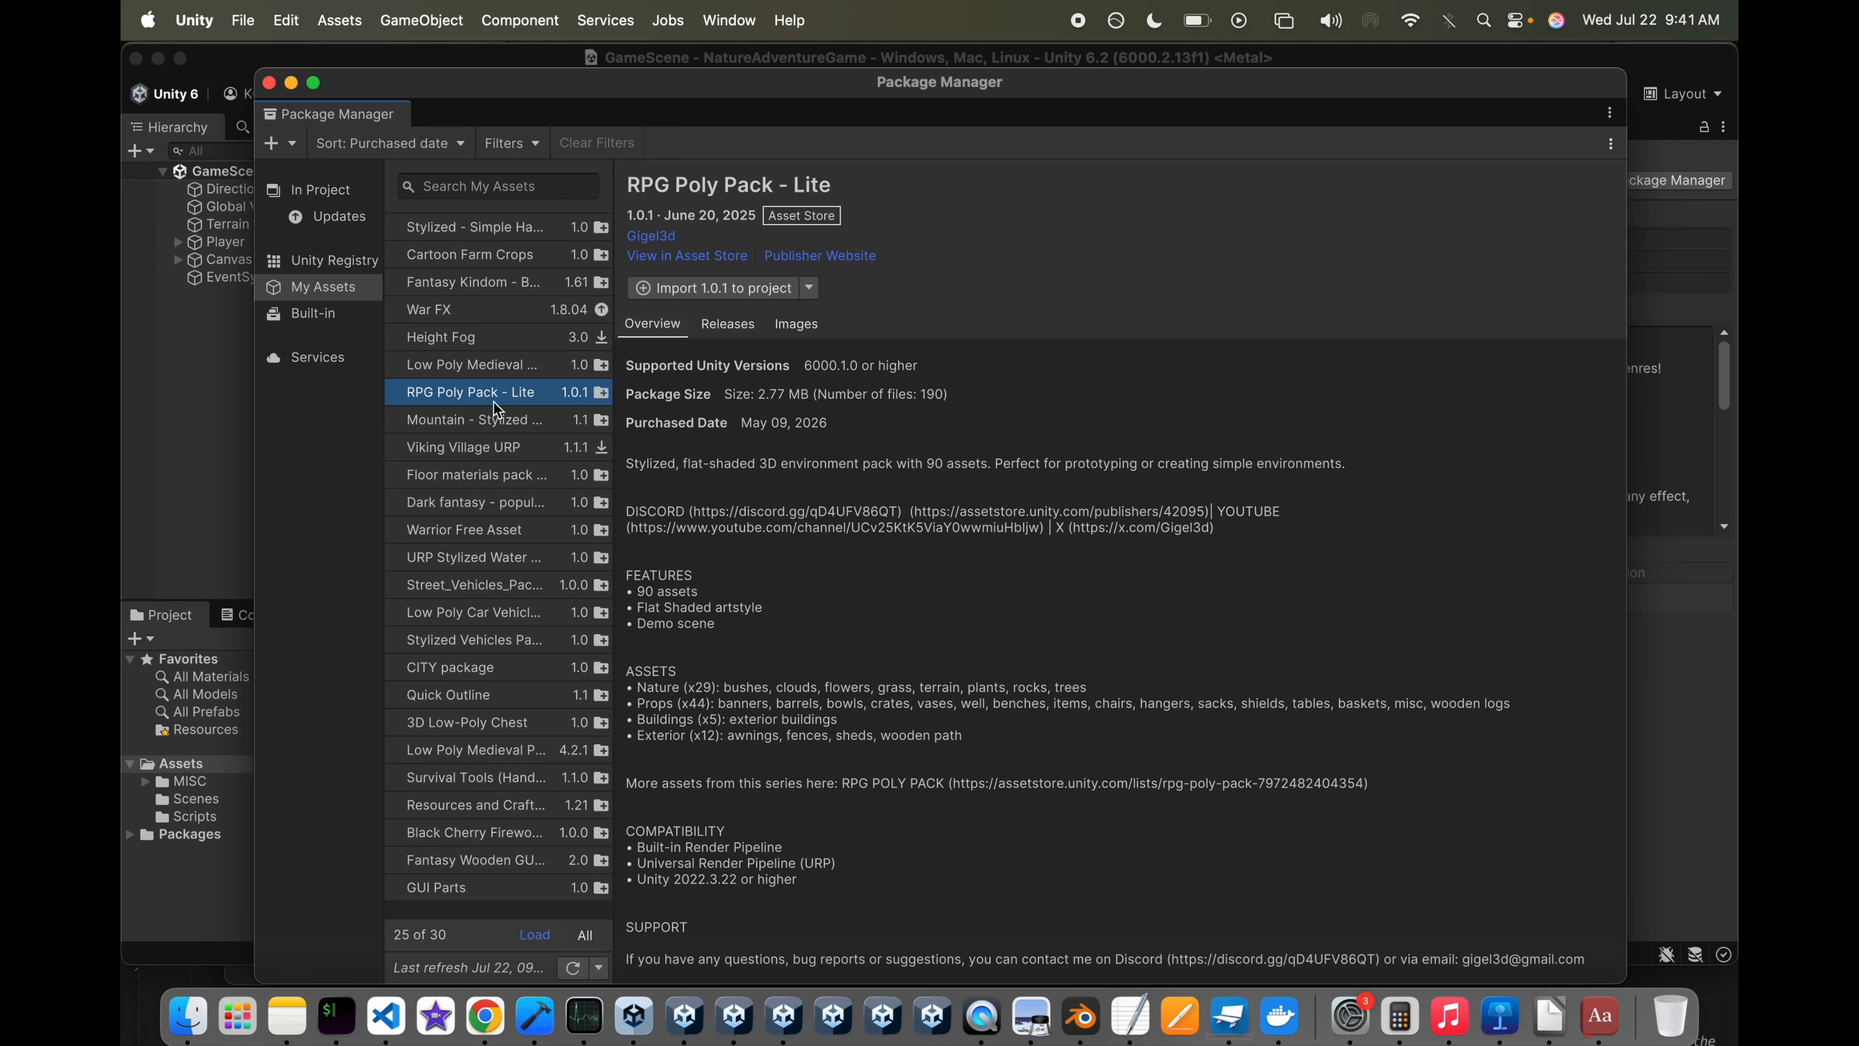
pyautogui.click(497, 278)
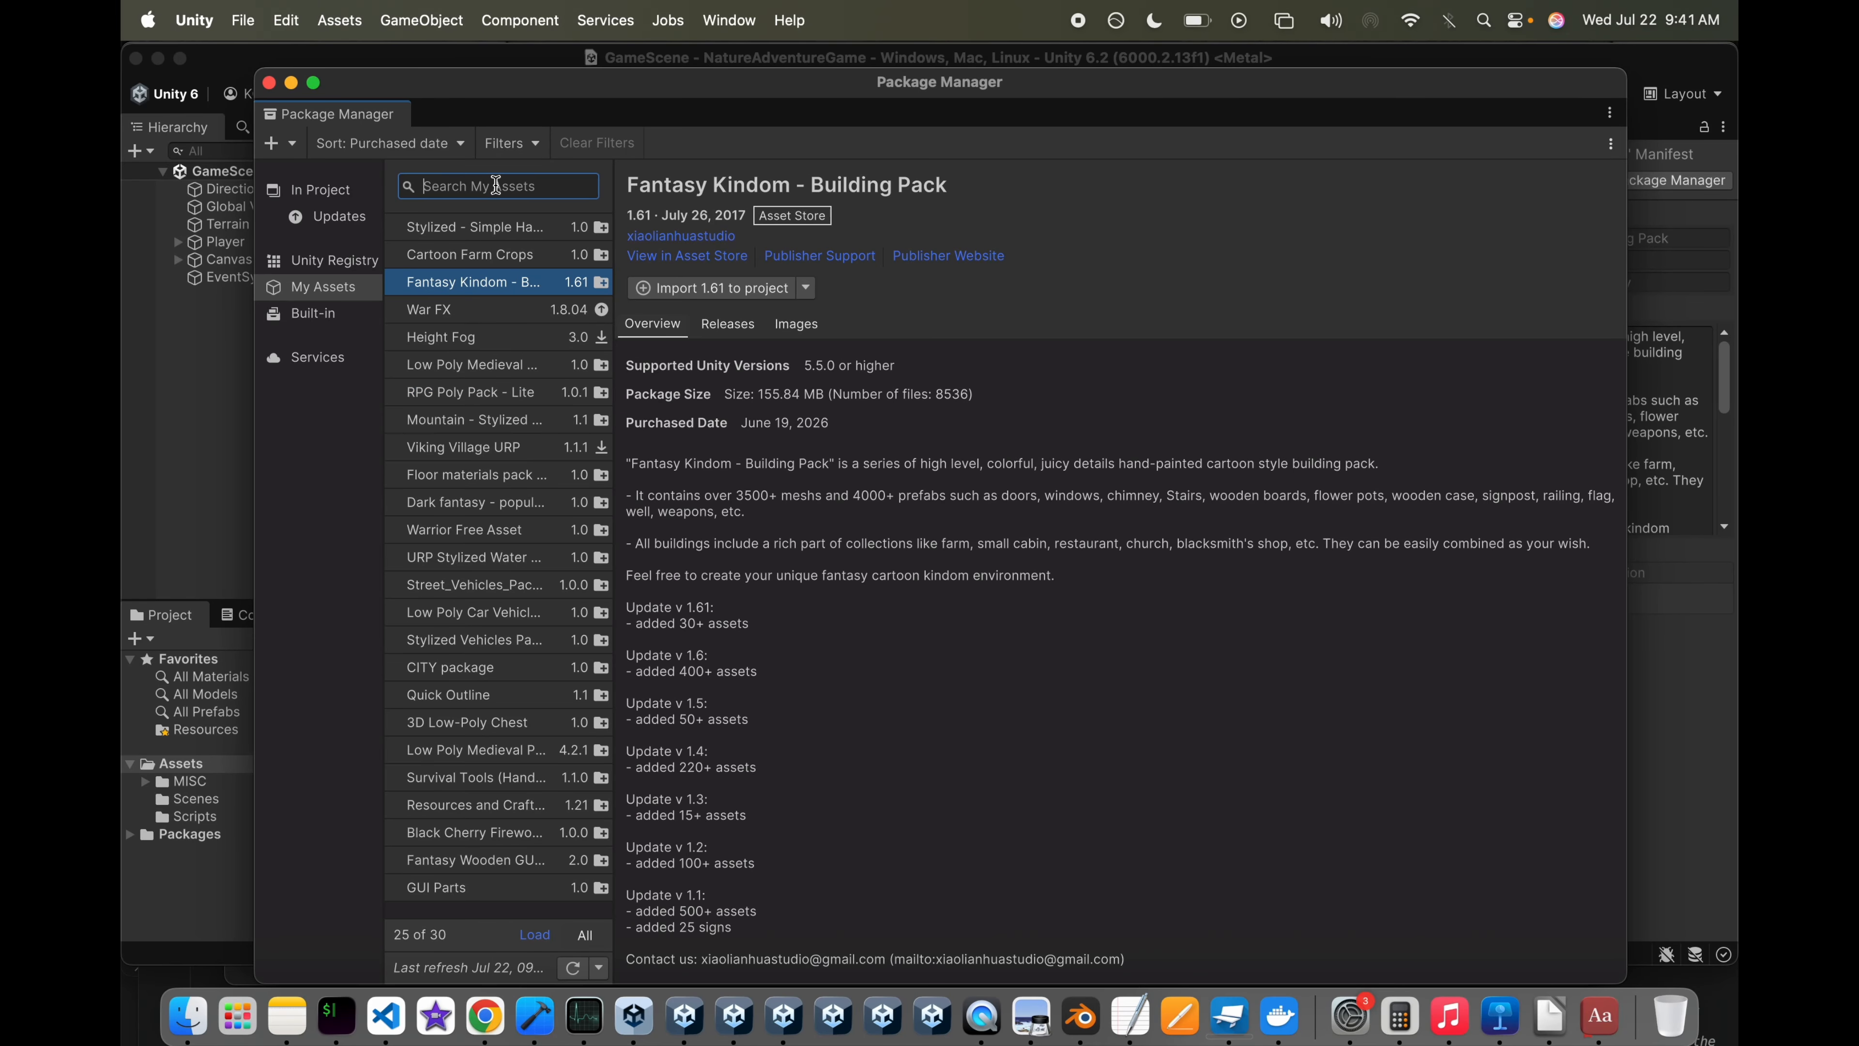
pyautogui.write('fan')
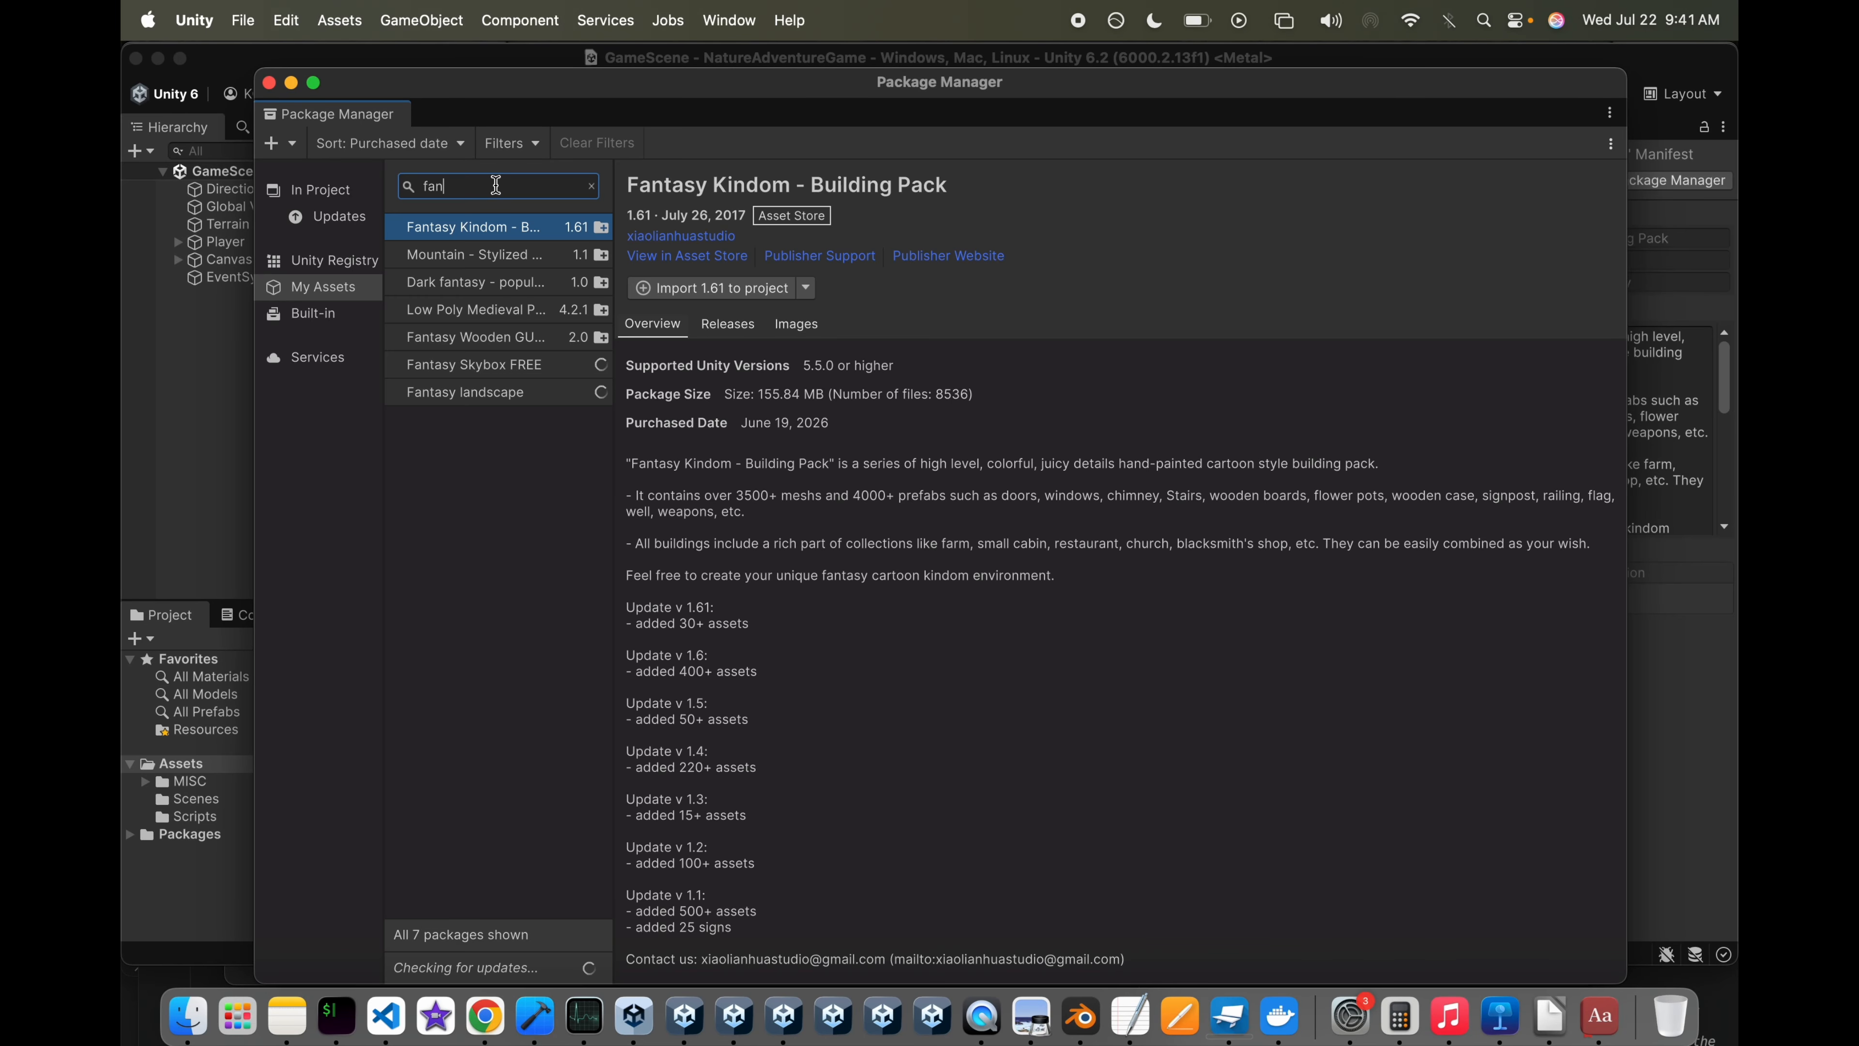
pyautogui.write('t')
# Step: Look through the details of the matching fantasy packages in the filtered list
pyautogui.click(500, 257)
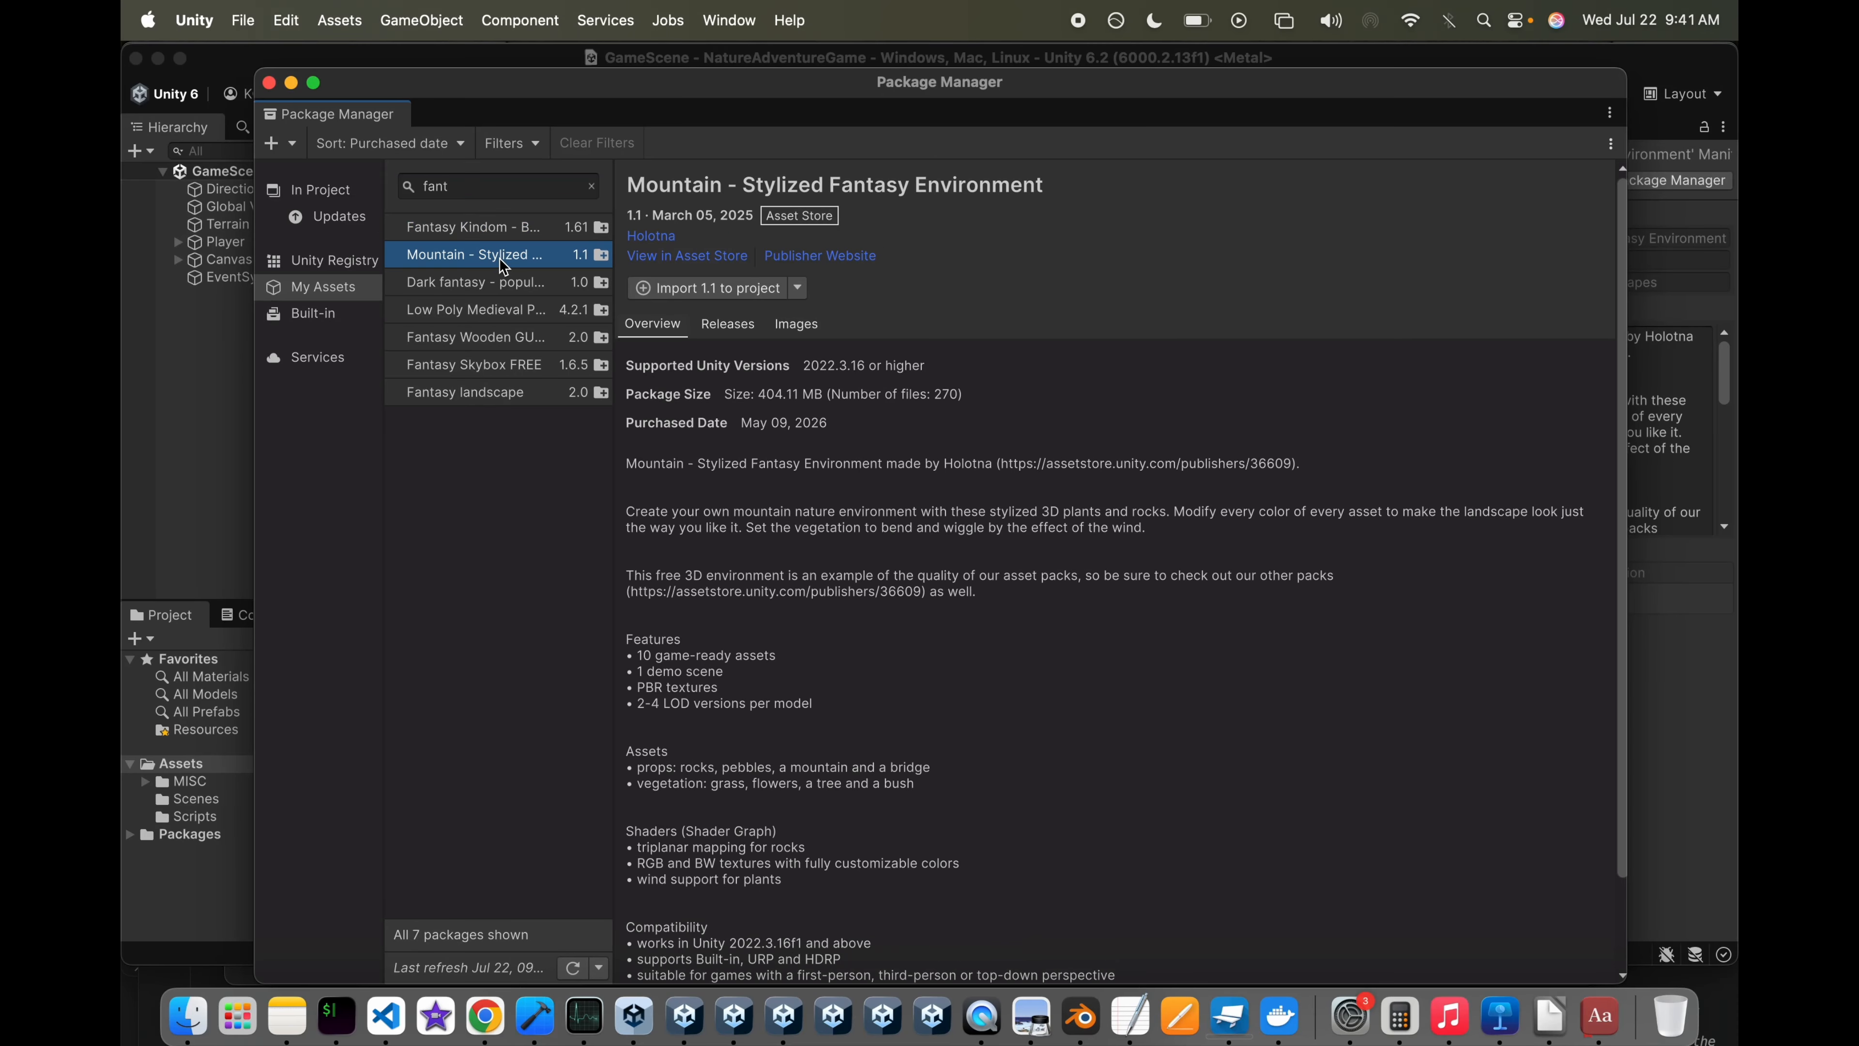
pyautogui.click(500, 275)
pyautogui.click(499, 337)
pyautogui.click(500, 395)
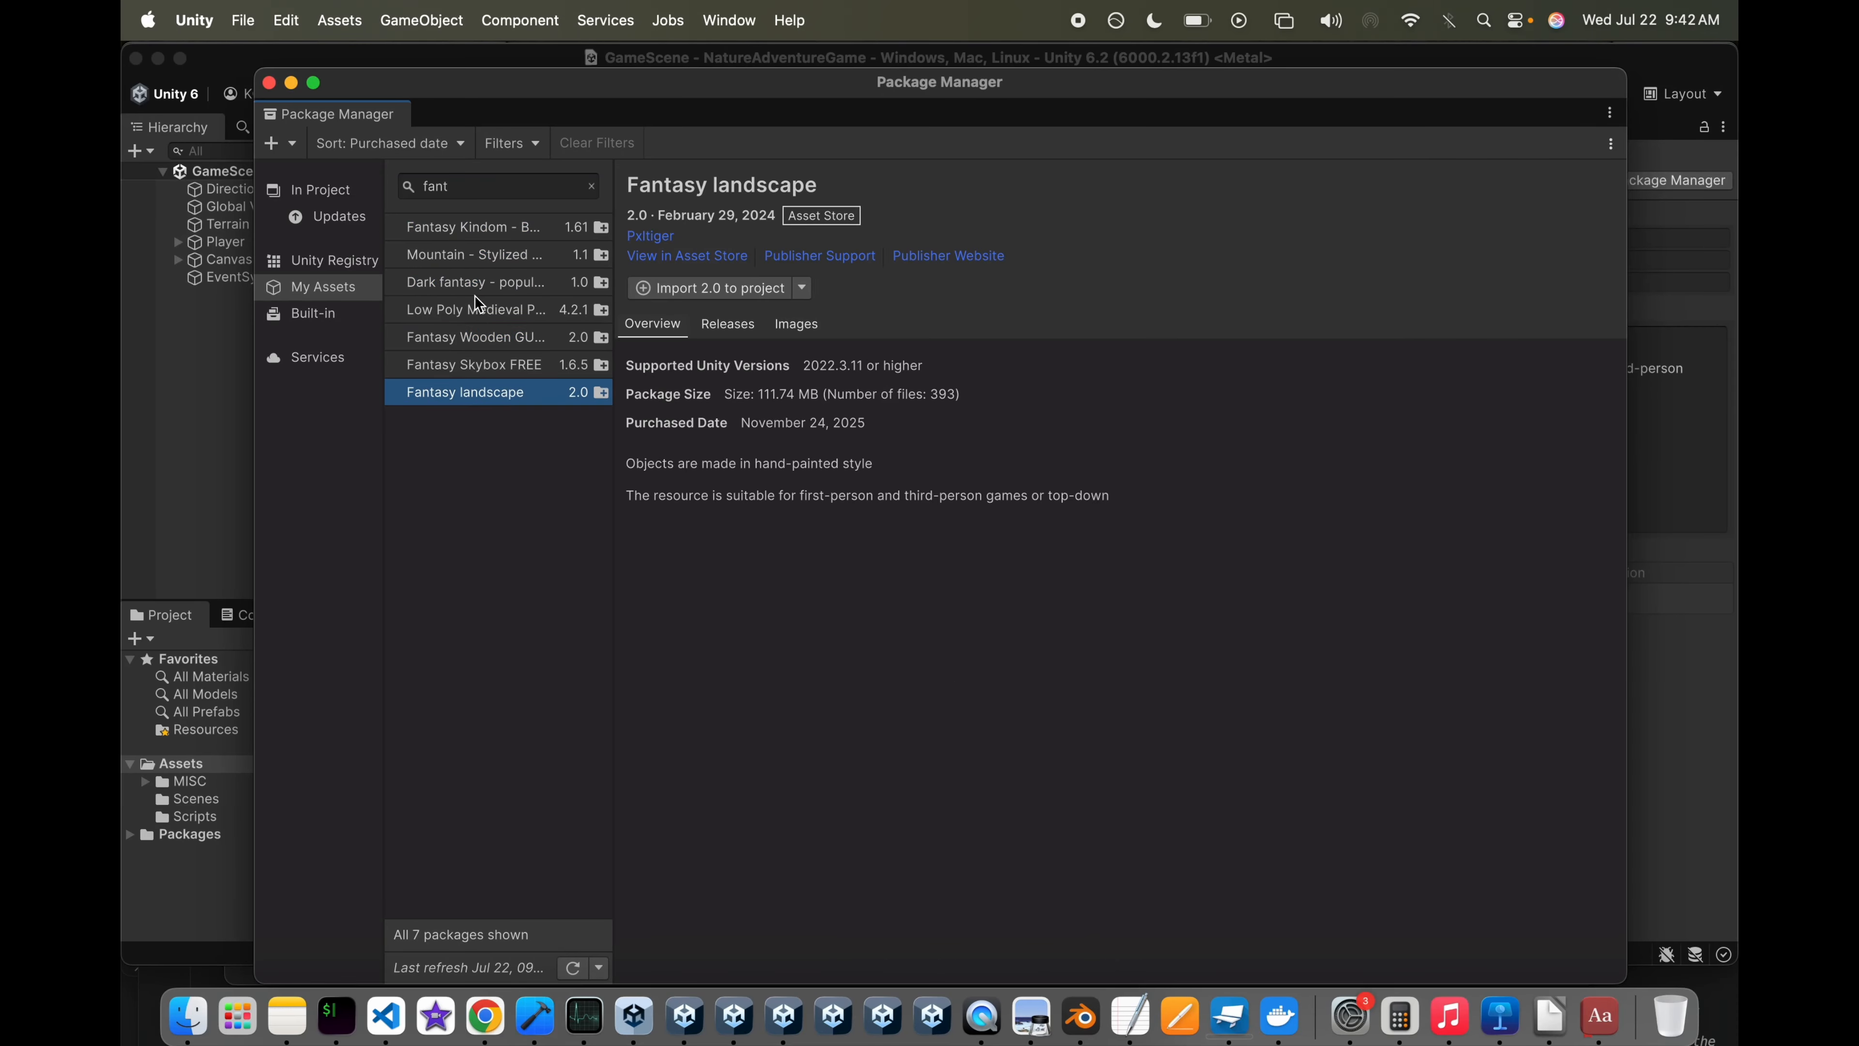
pyautogui.click(478, 308)
pyautogui.click(455, 282)
pyautogui.click(461, 308)
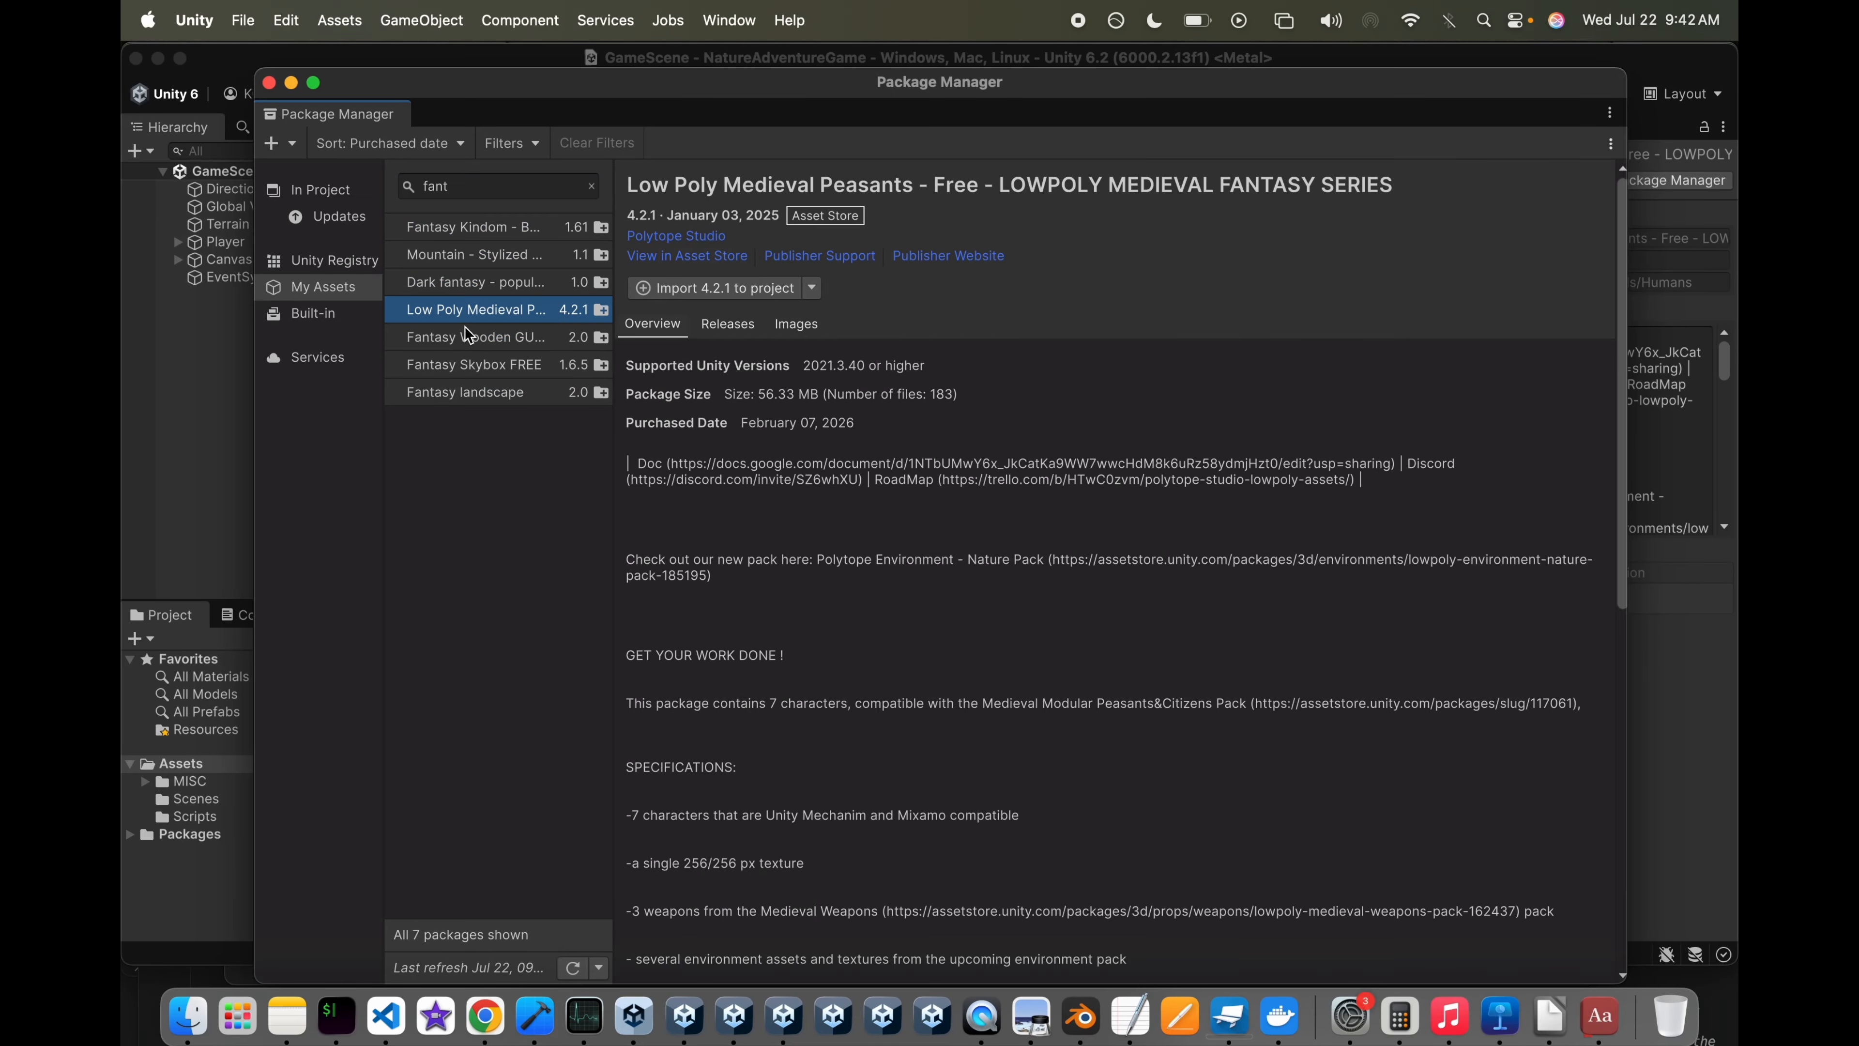
pyautogui.click(472, 337)
pyautogui.click(486, 367)
# Step: Import version 2.0 of the Fantasy landscape package into the project with all its files included
pyautogui.click(491, 392)
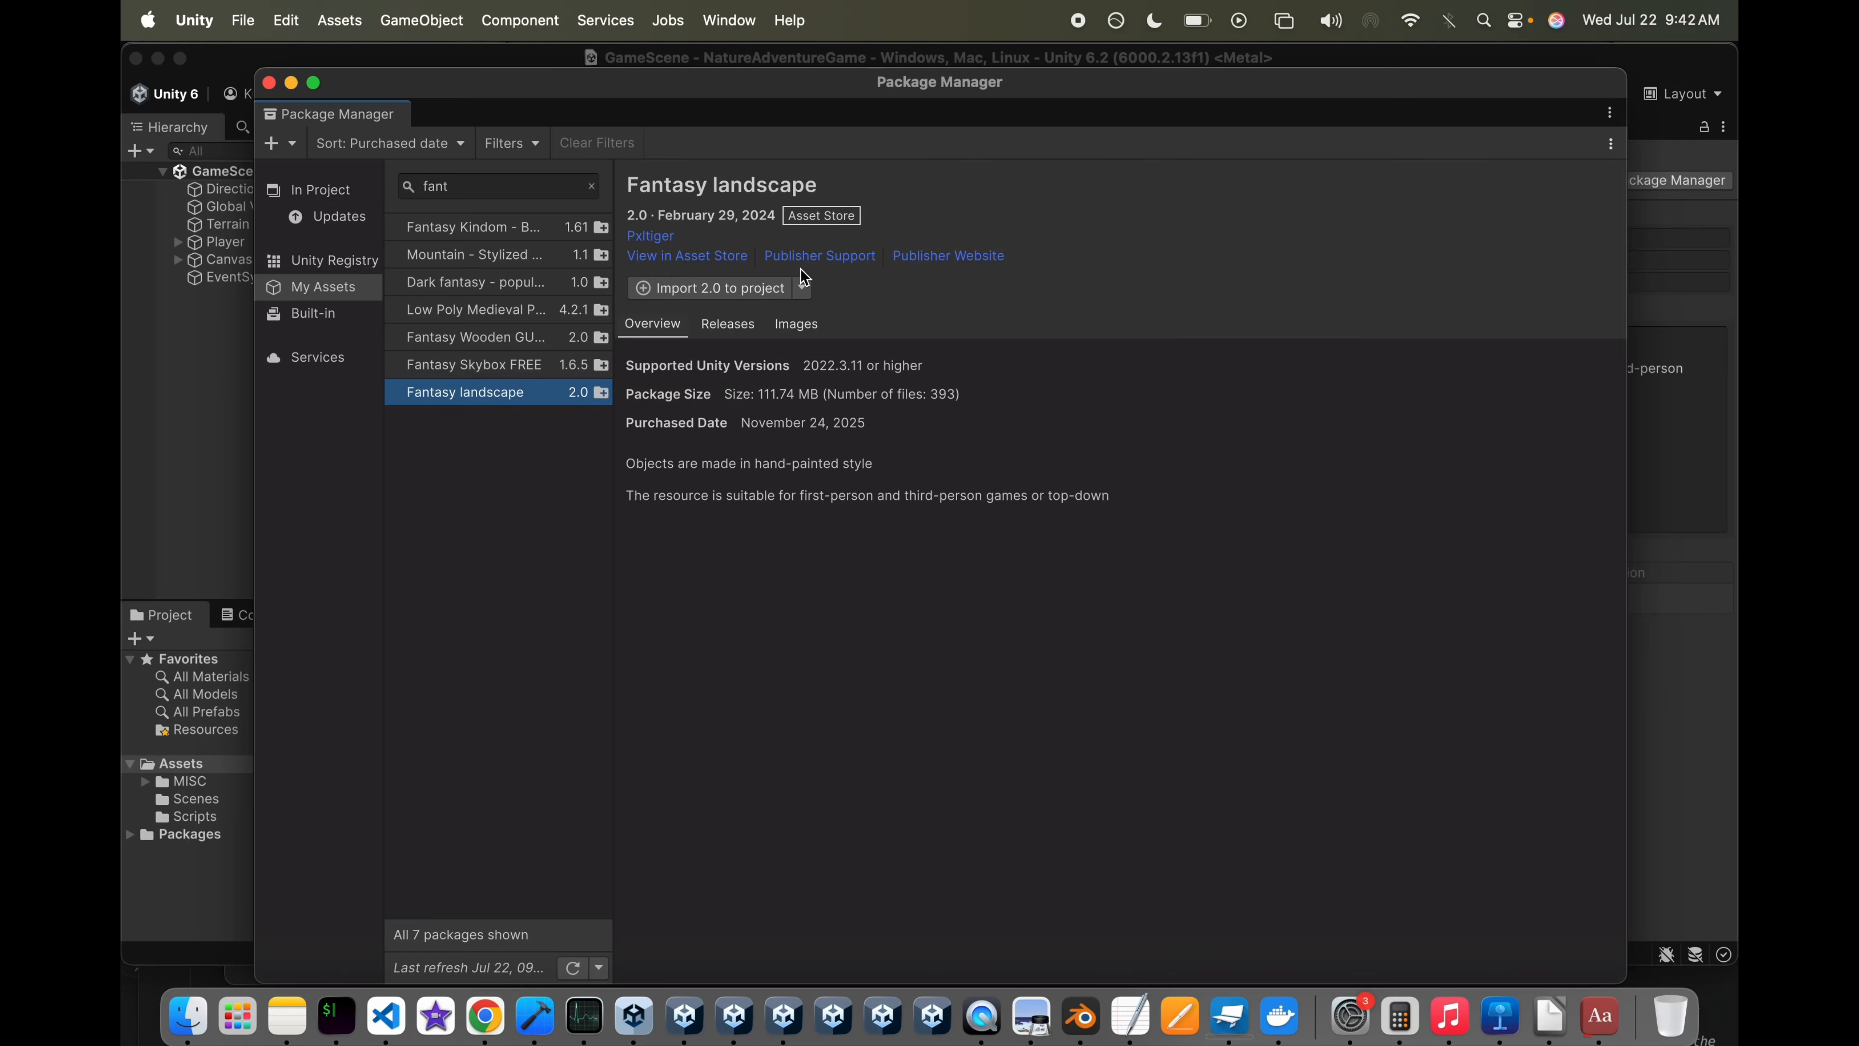
pyautogui.click(777, 281)
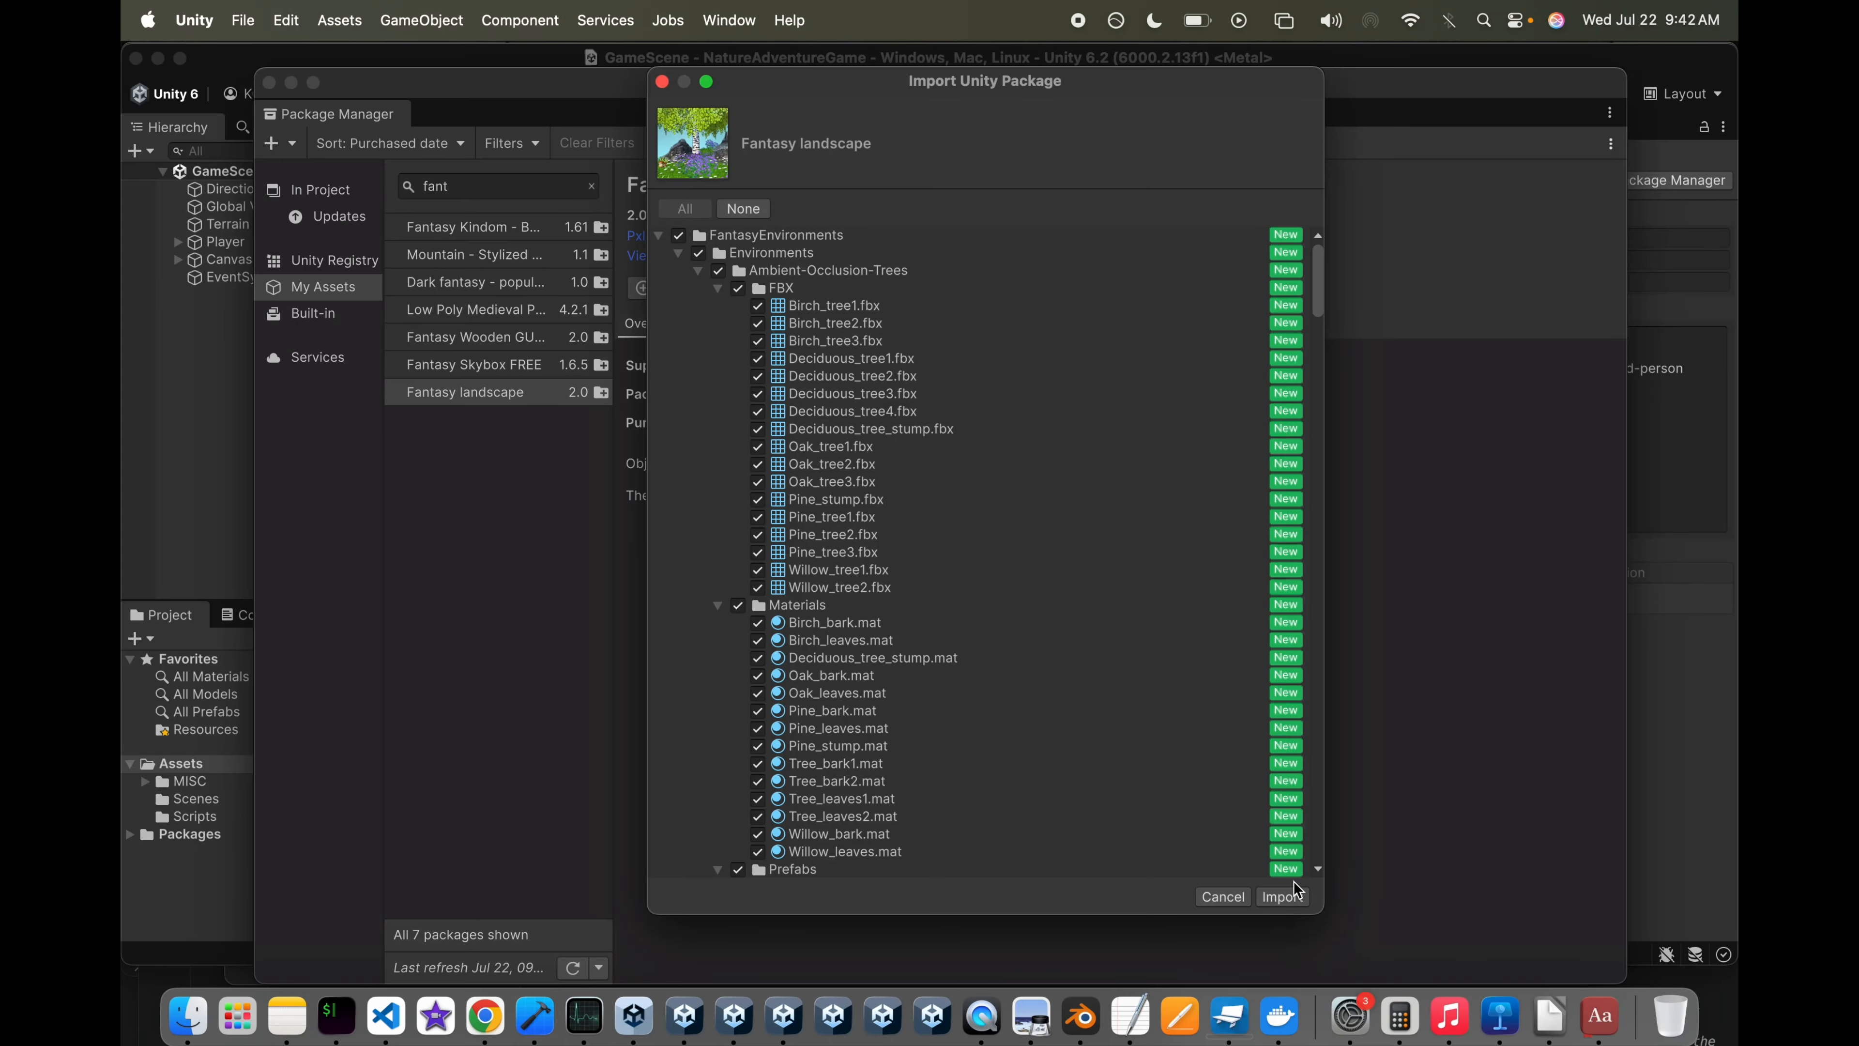
pyautogui.click(1288, 895)
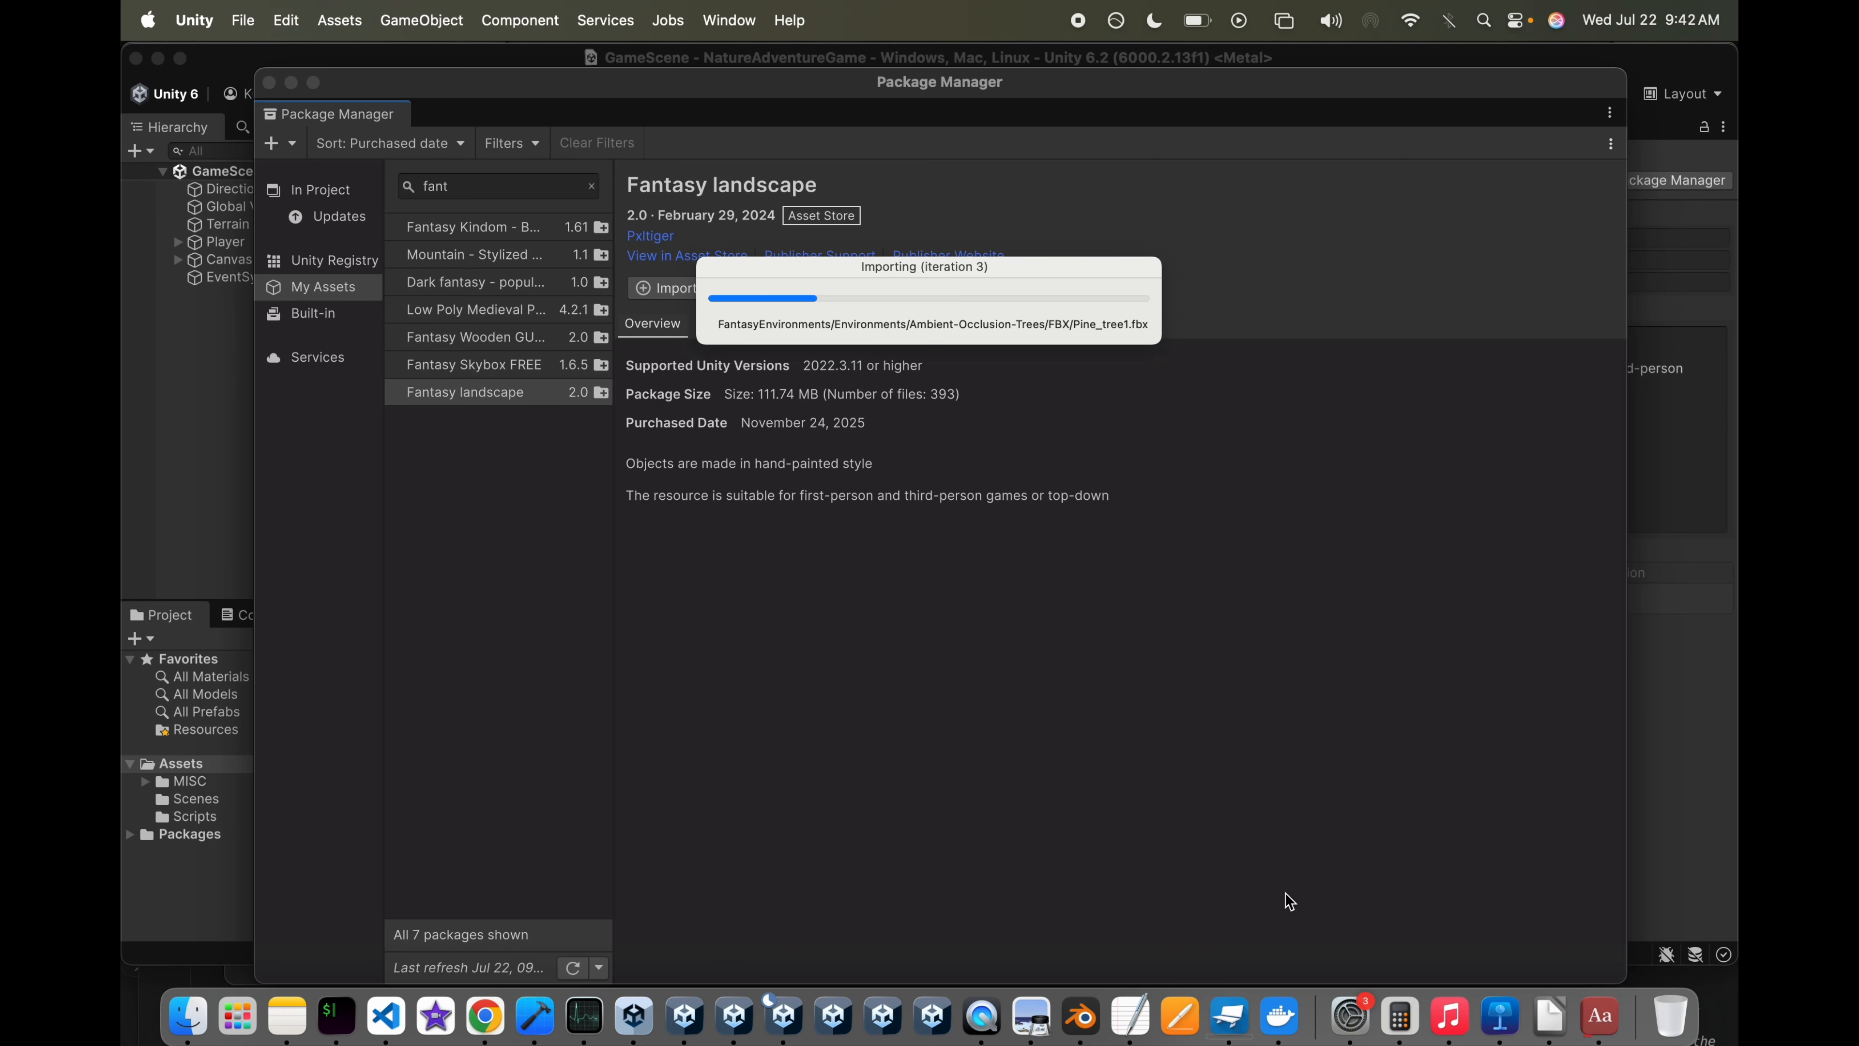
# Step: Switch to the Asset Store in the browser and search for "fantasy skybox"
pyautogui.hotkey('ctrl', 'Right')
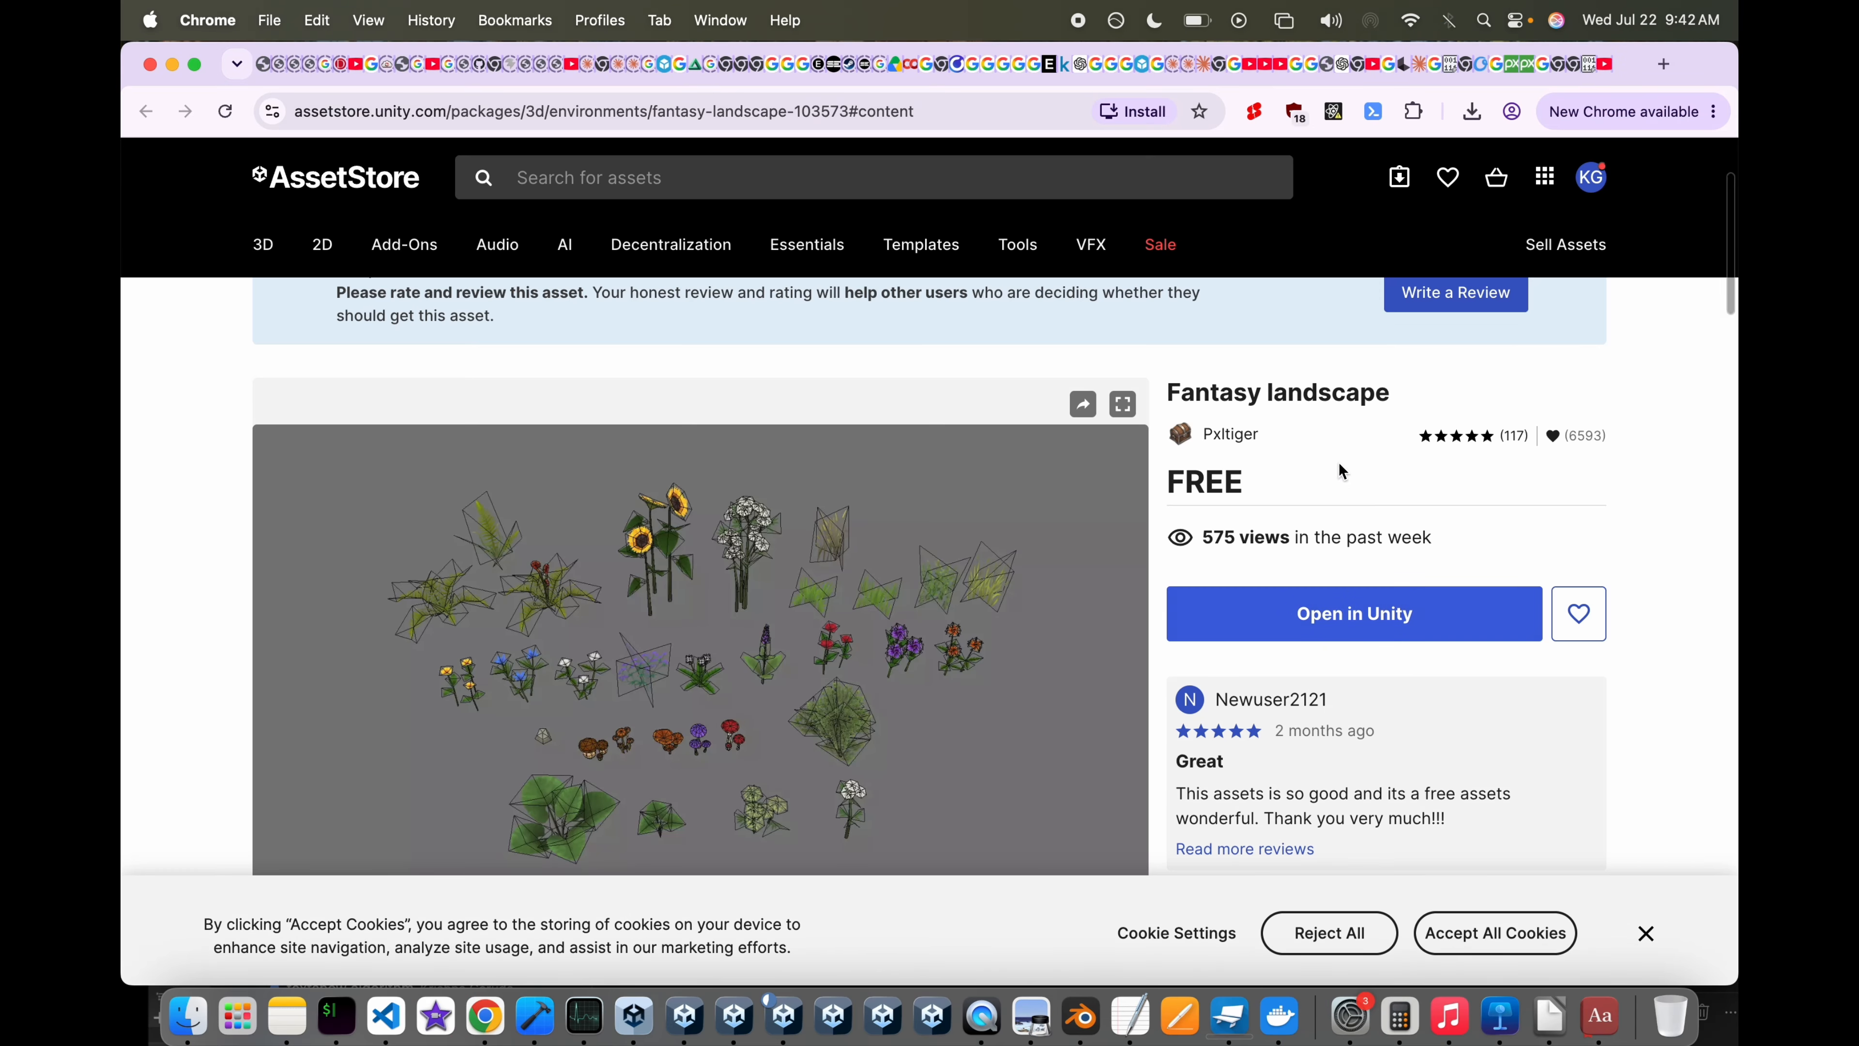
pyautogui.click(1029, 162)
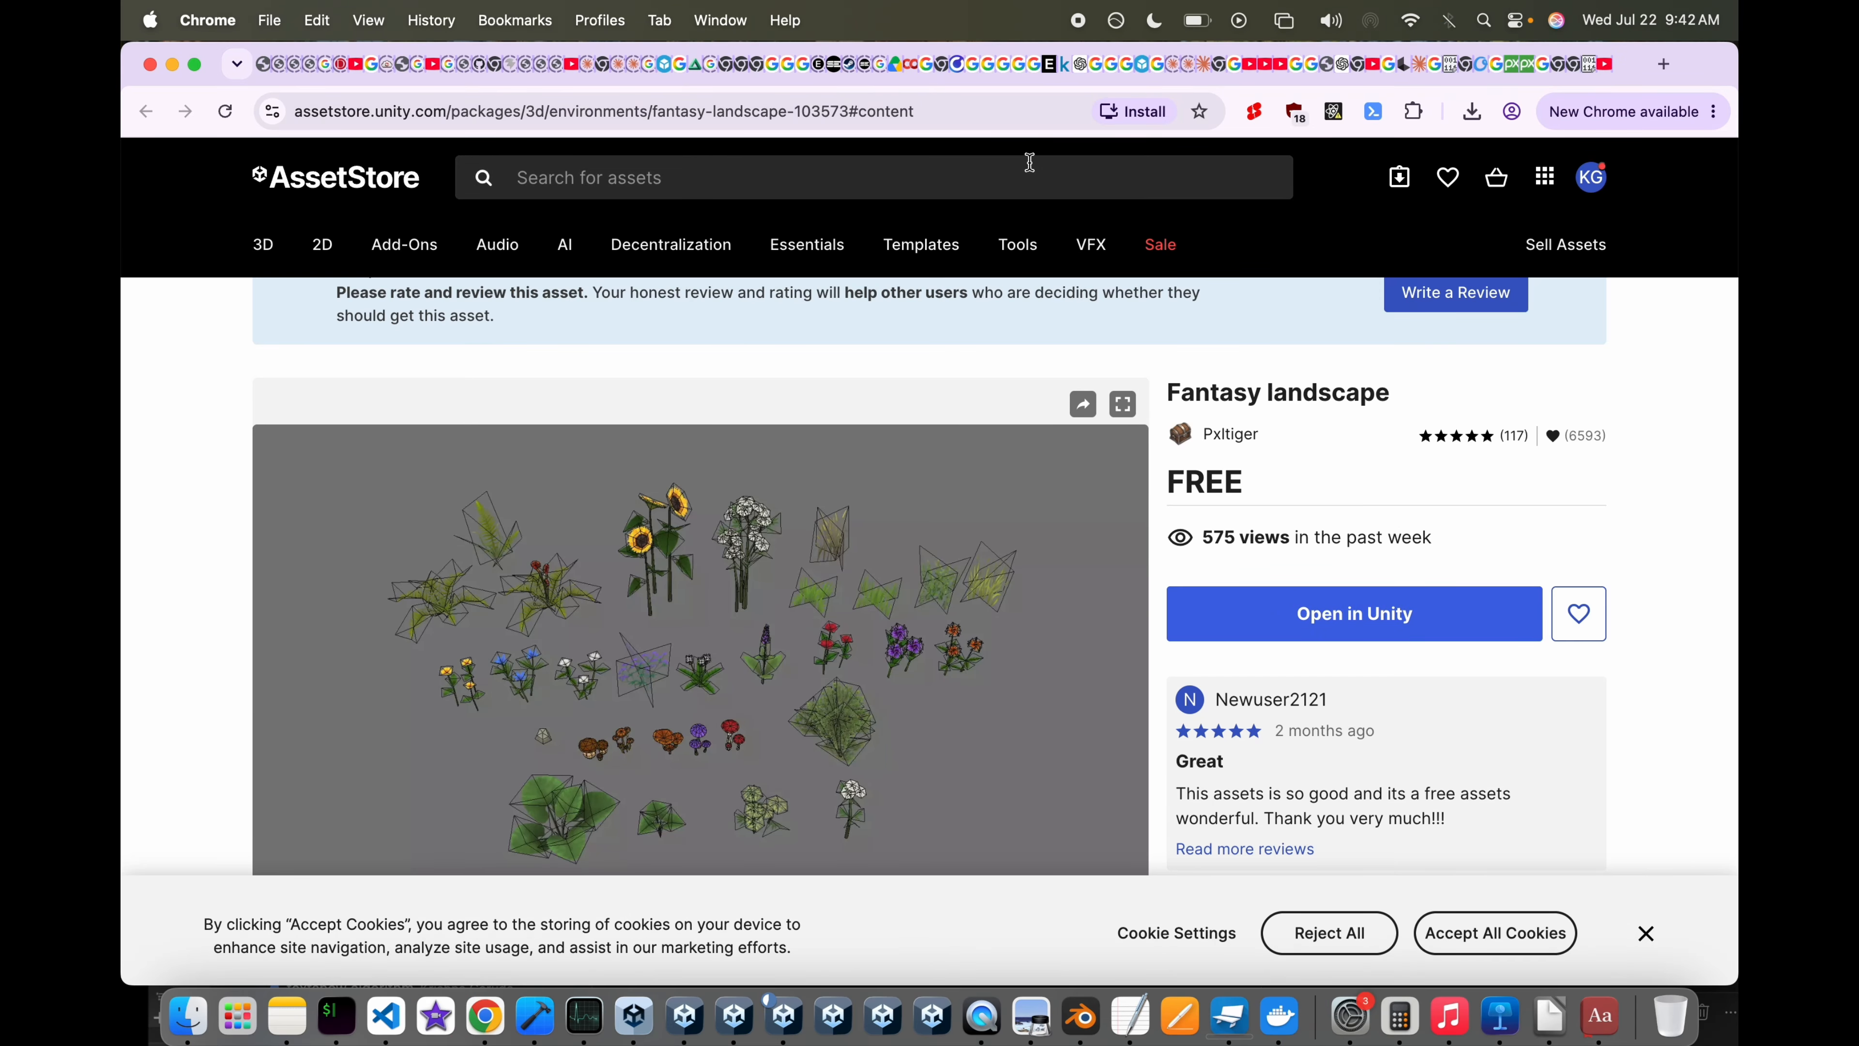
pyautogui.write('fnatsy')
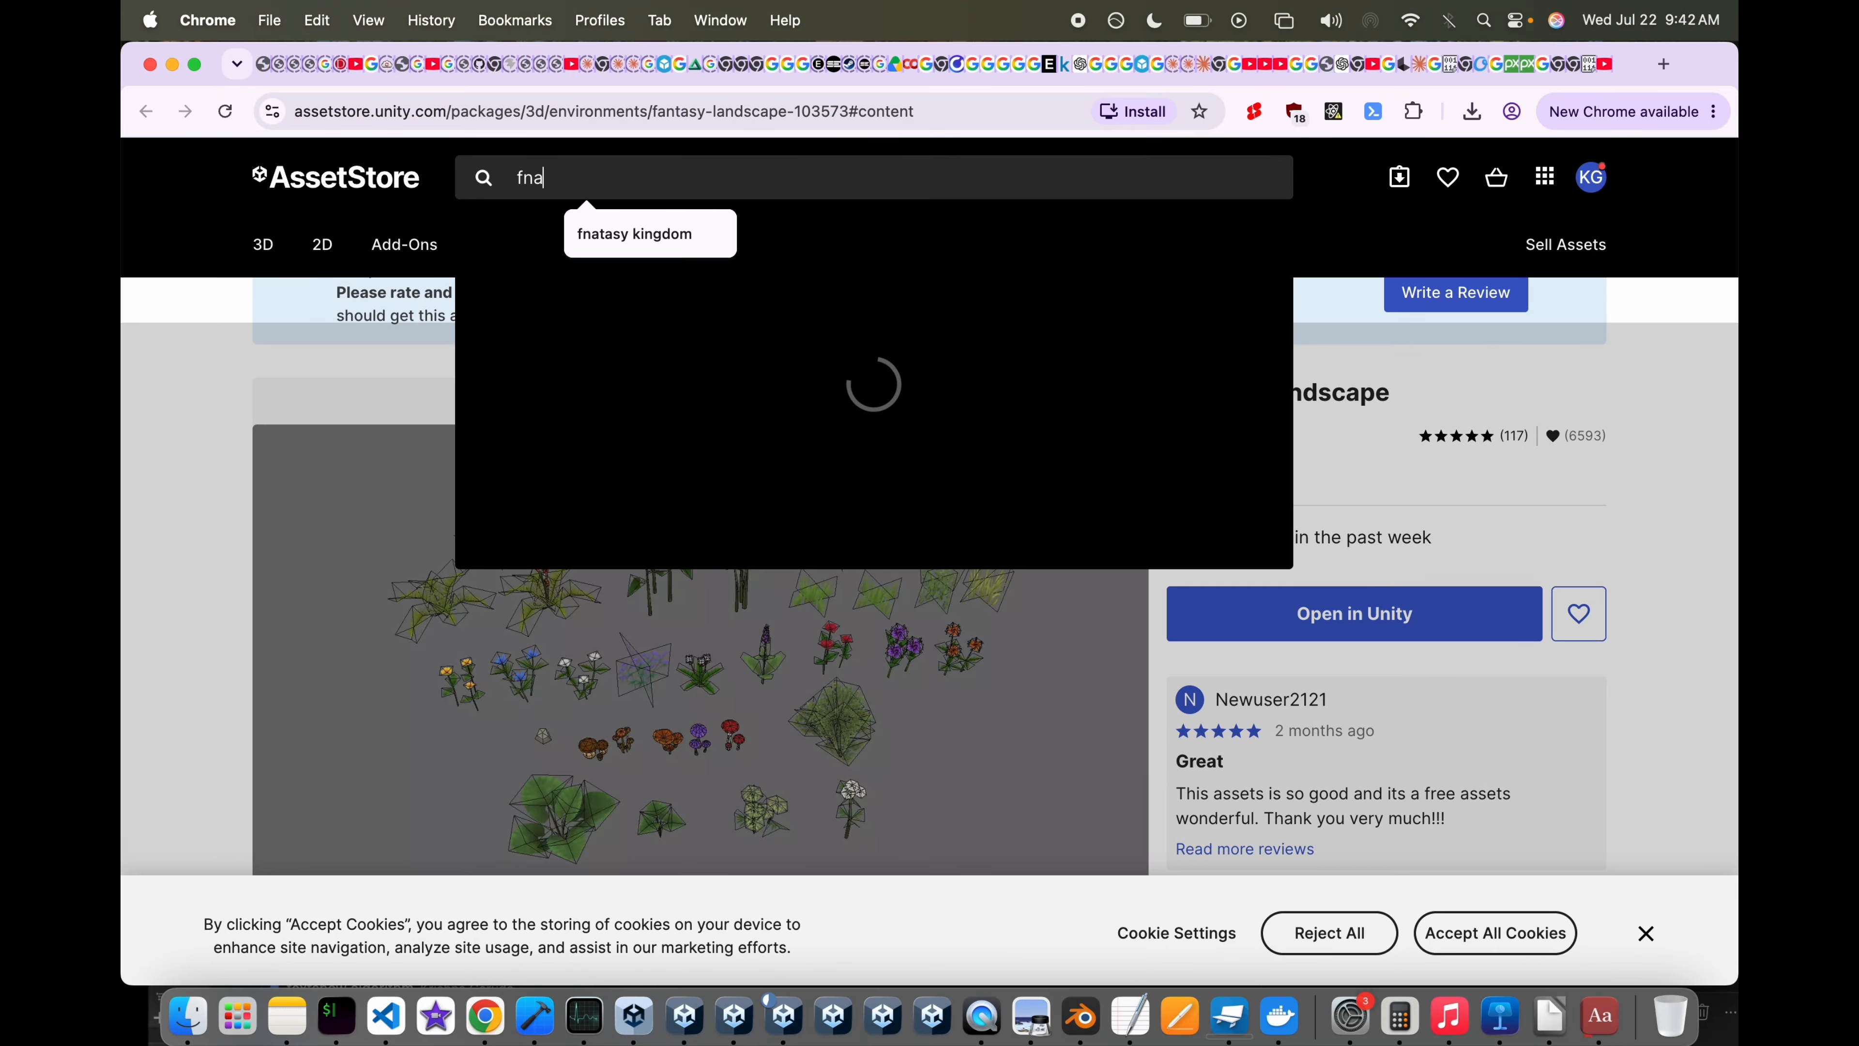
pyautogui.press('BackSpace')
pyautogui.press('BackSpace')
pyautogui.press('BackSpace')
pyautogui.press('BackSpace')
pyautogui.press('BackSpace')
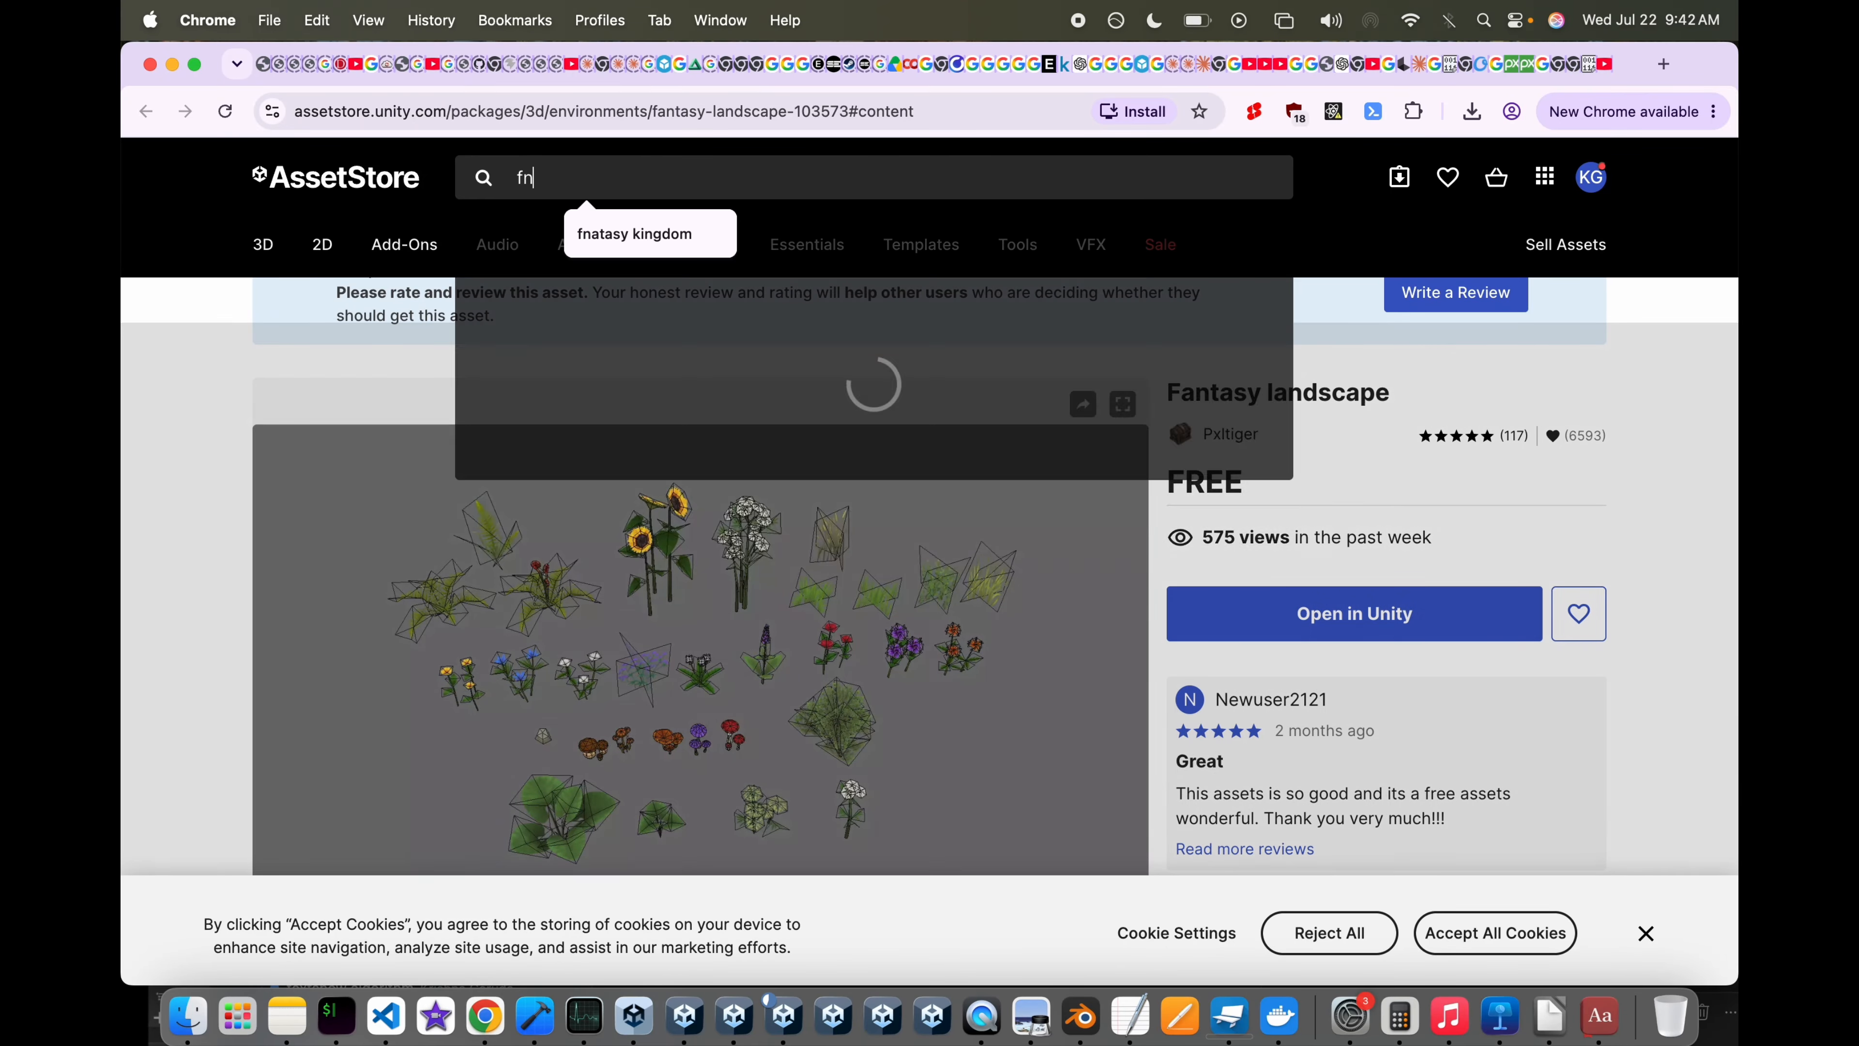
pyautogui.write('ant')
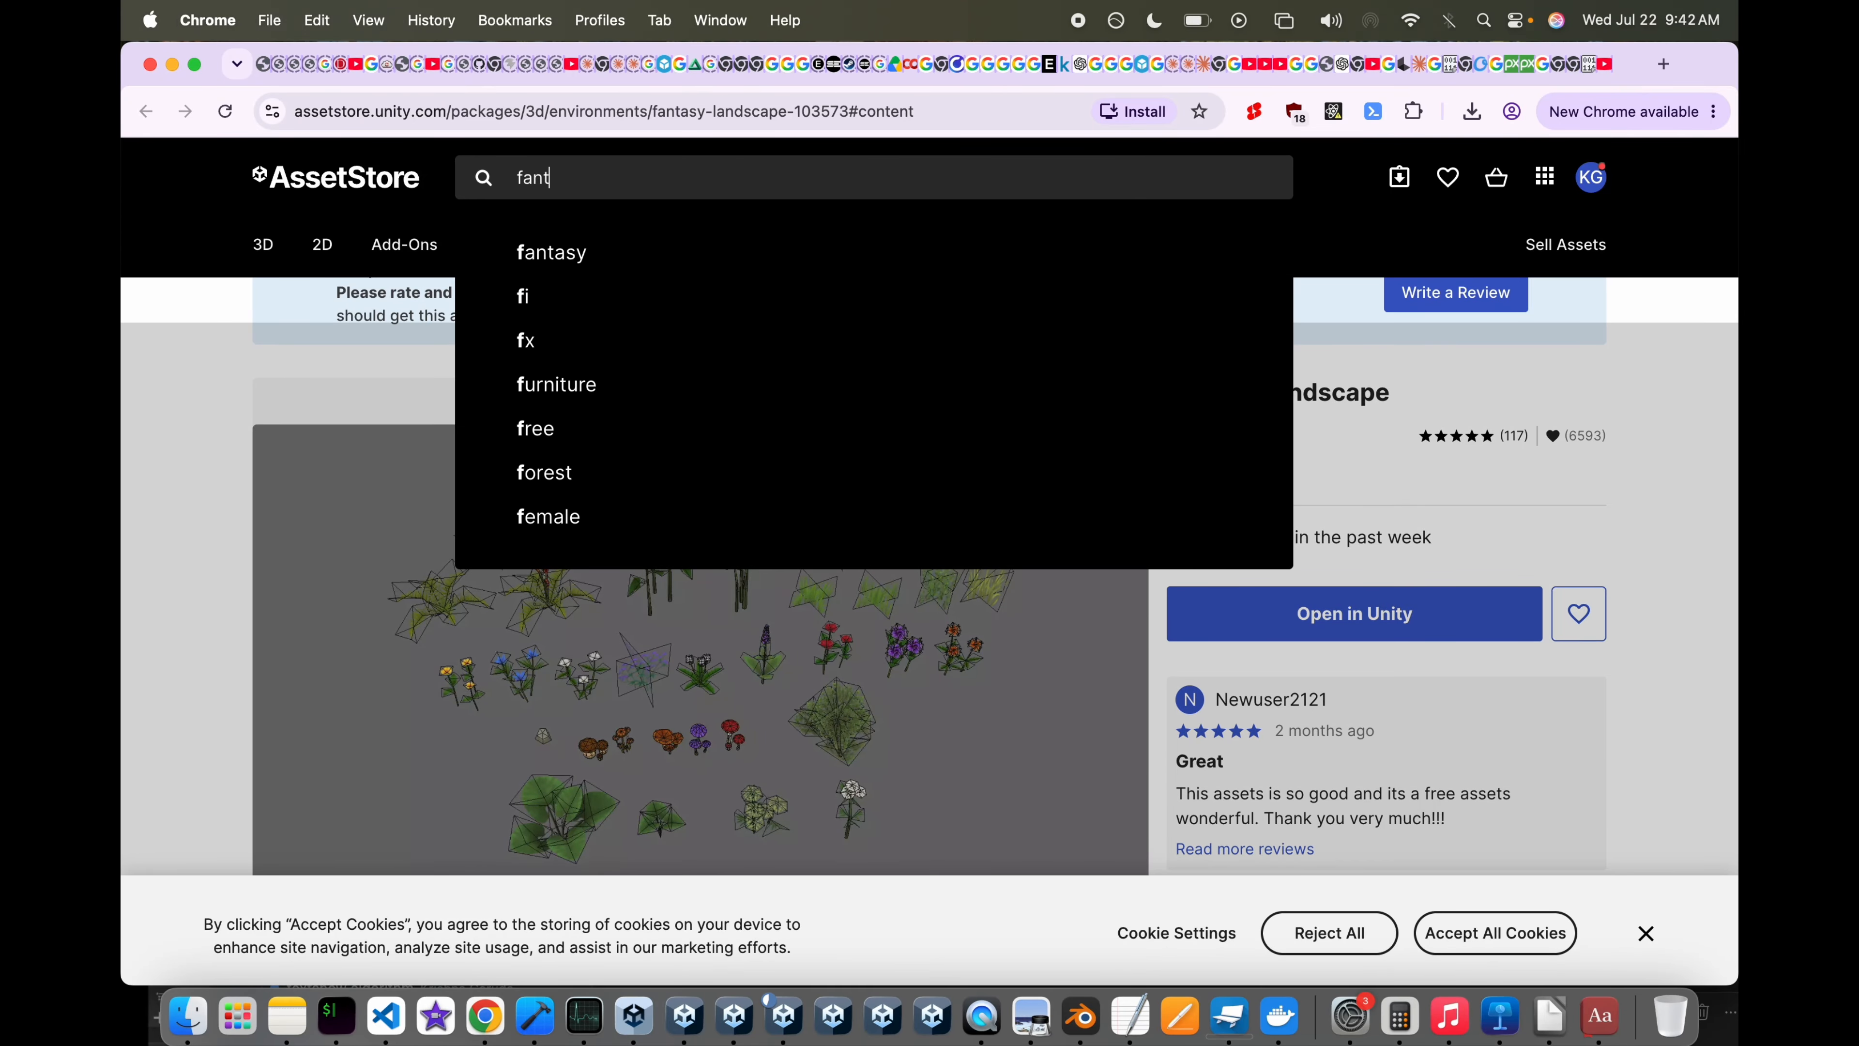
pyautogui.write('asy skybox')
pyautogui.press('Return')
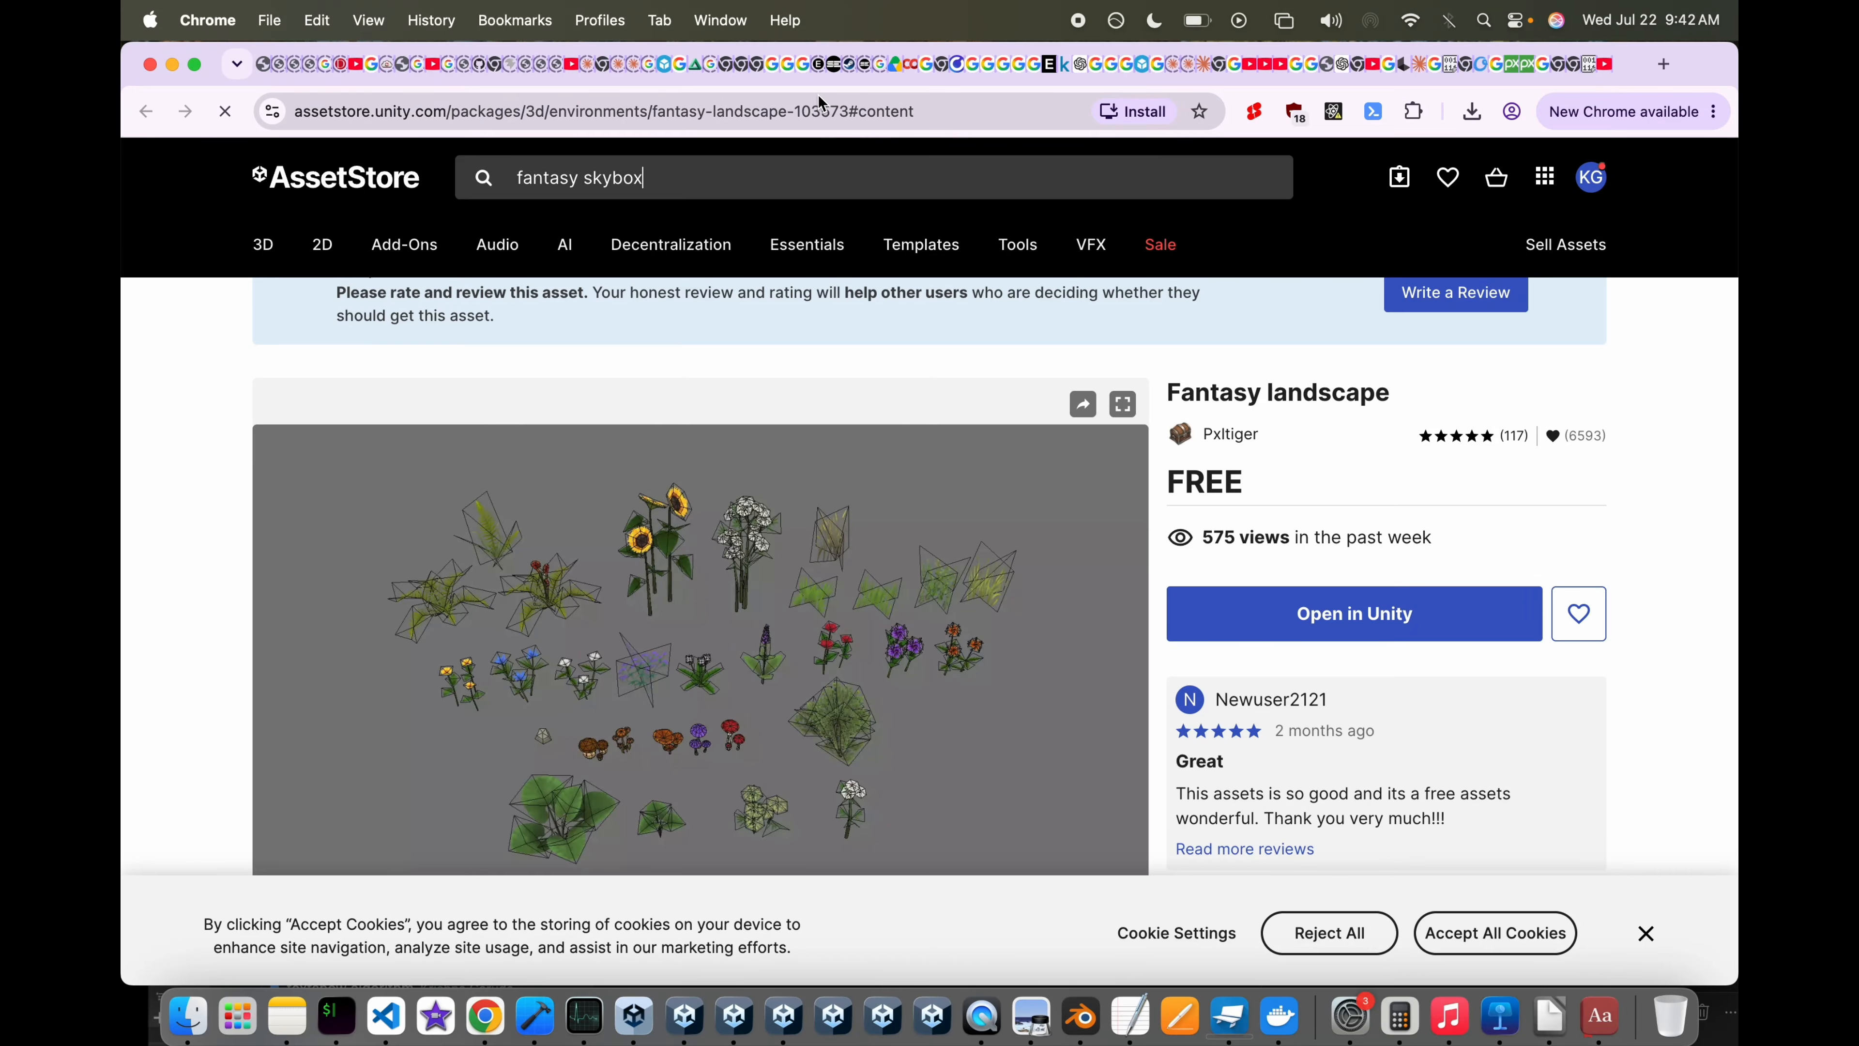
# Step: Open the Fantasy Skybox FREE asset page from the search results and look over its details
pyautogui.scroll(-5, 1008, 582)
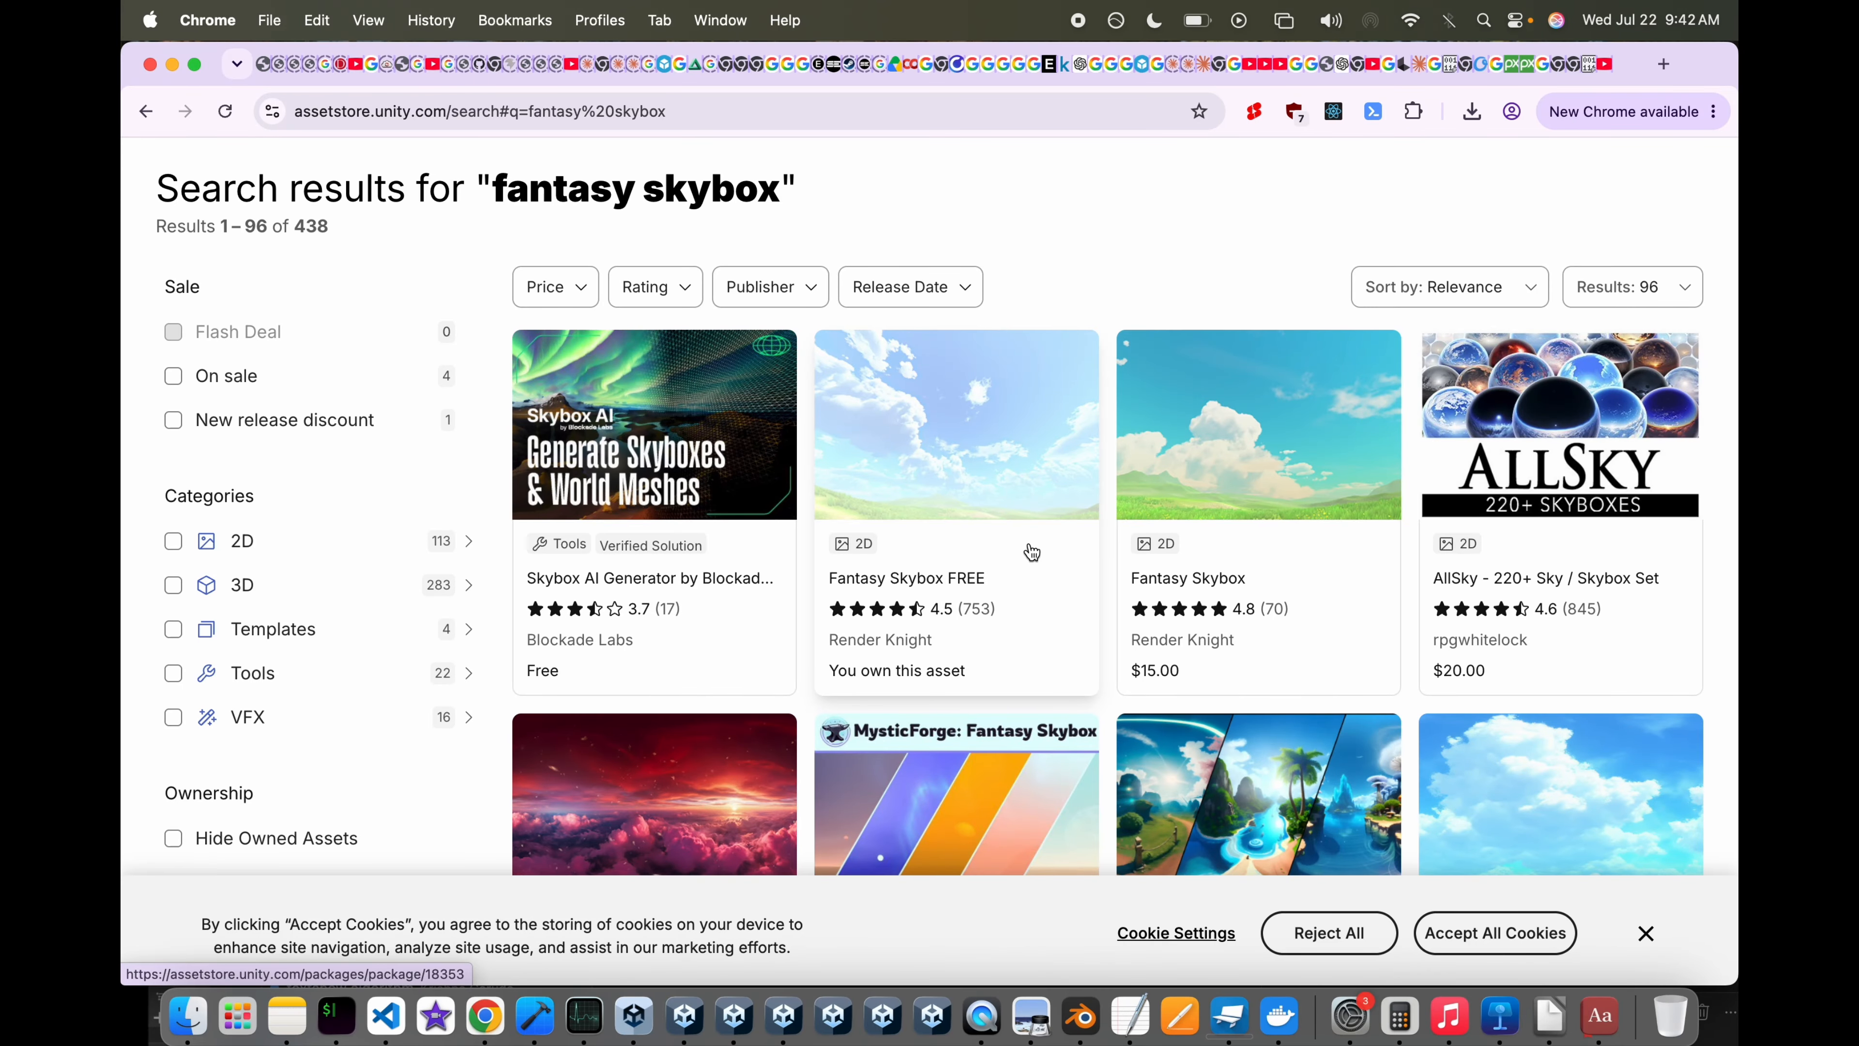
pyautogui.click(1030, 552)
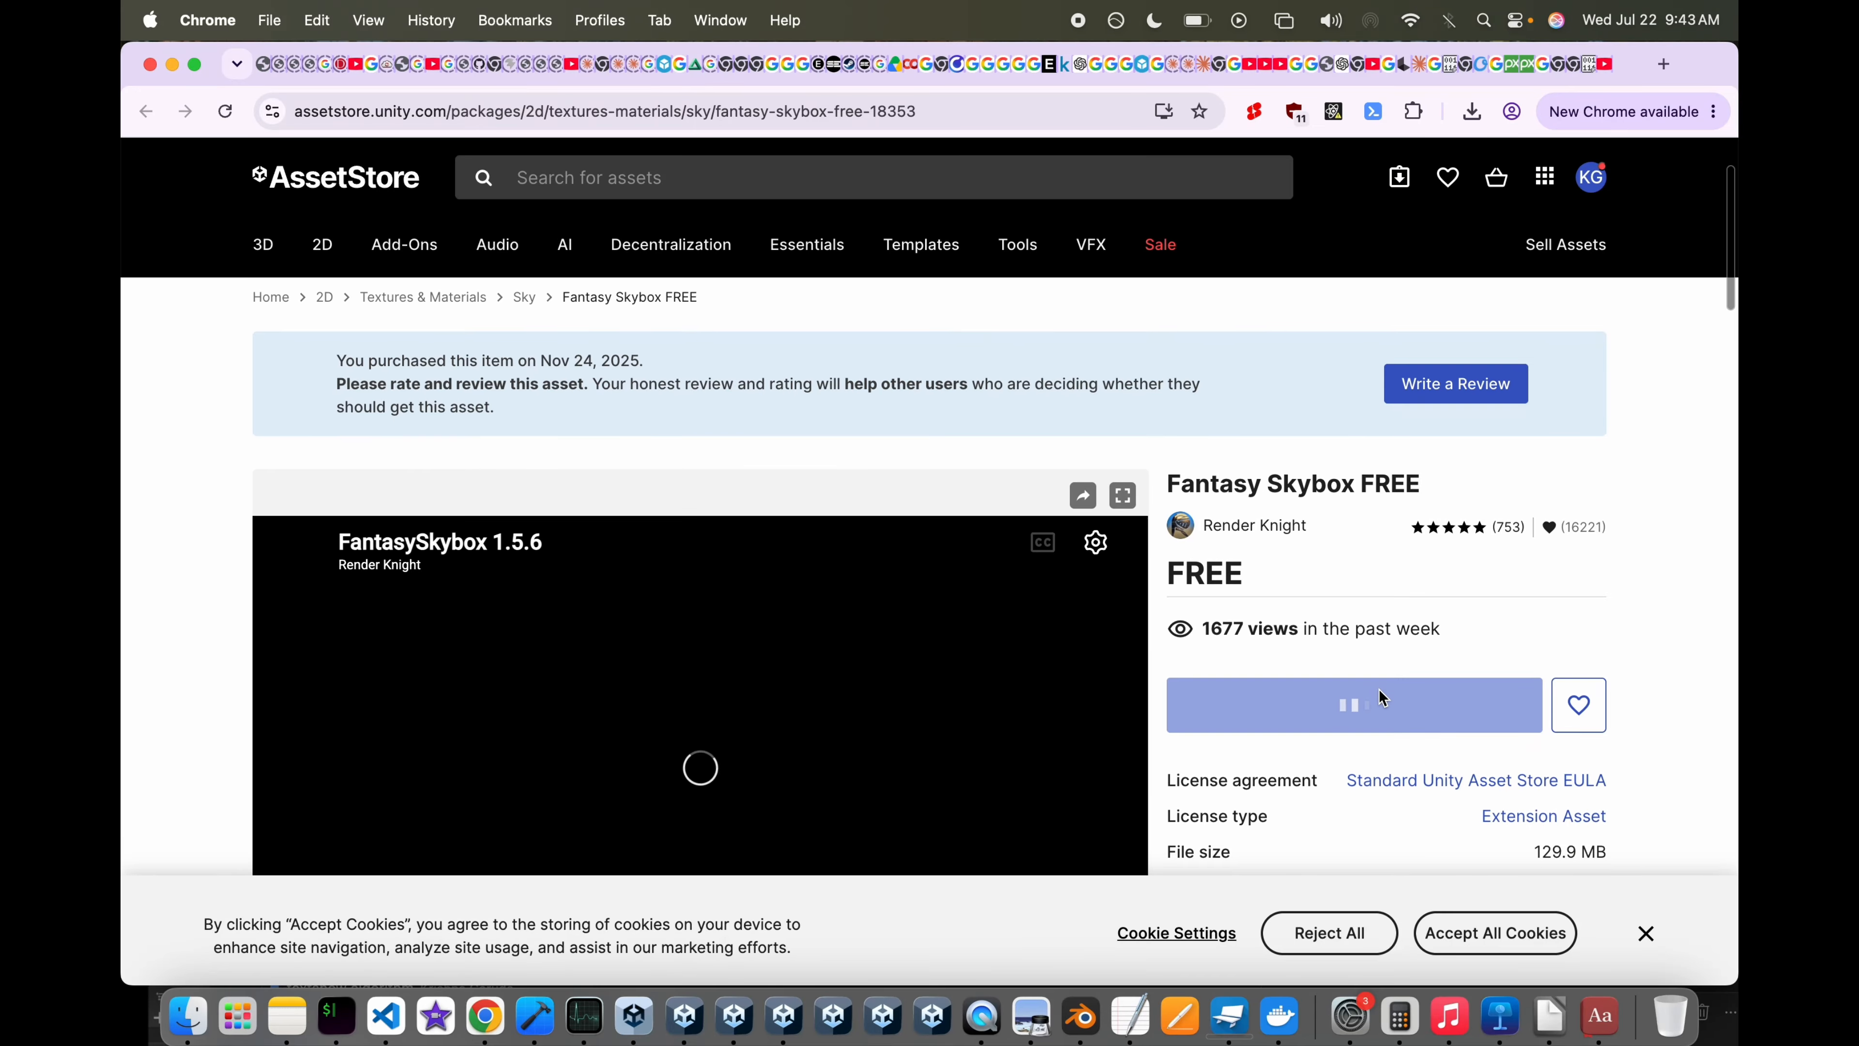
pyautogui.scroll(-2, 1378, 698)
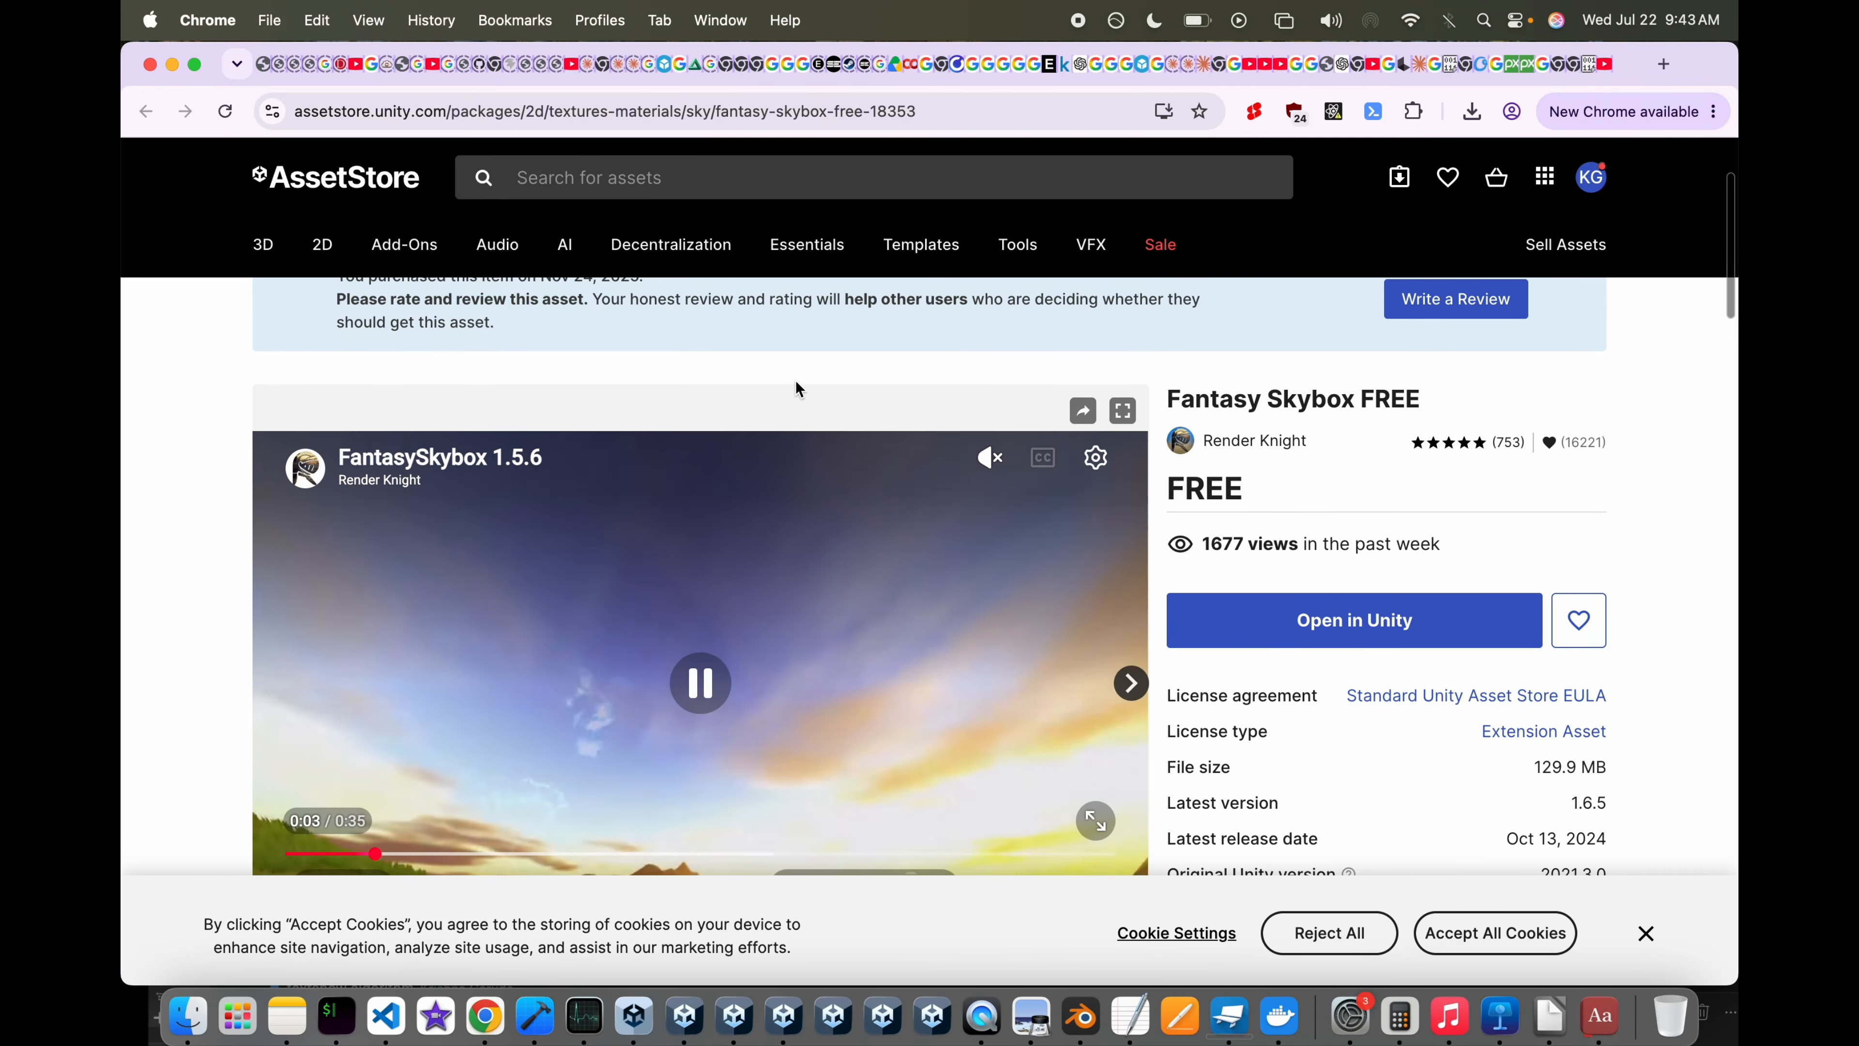
# Step: Open the Terrain Sample Asset Pack page and examine its preview, details and file size
pyautogui.click(708, 579)
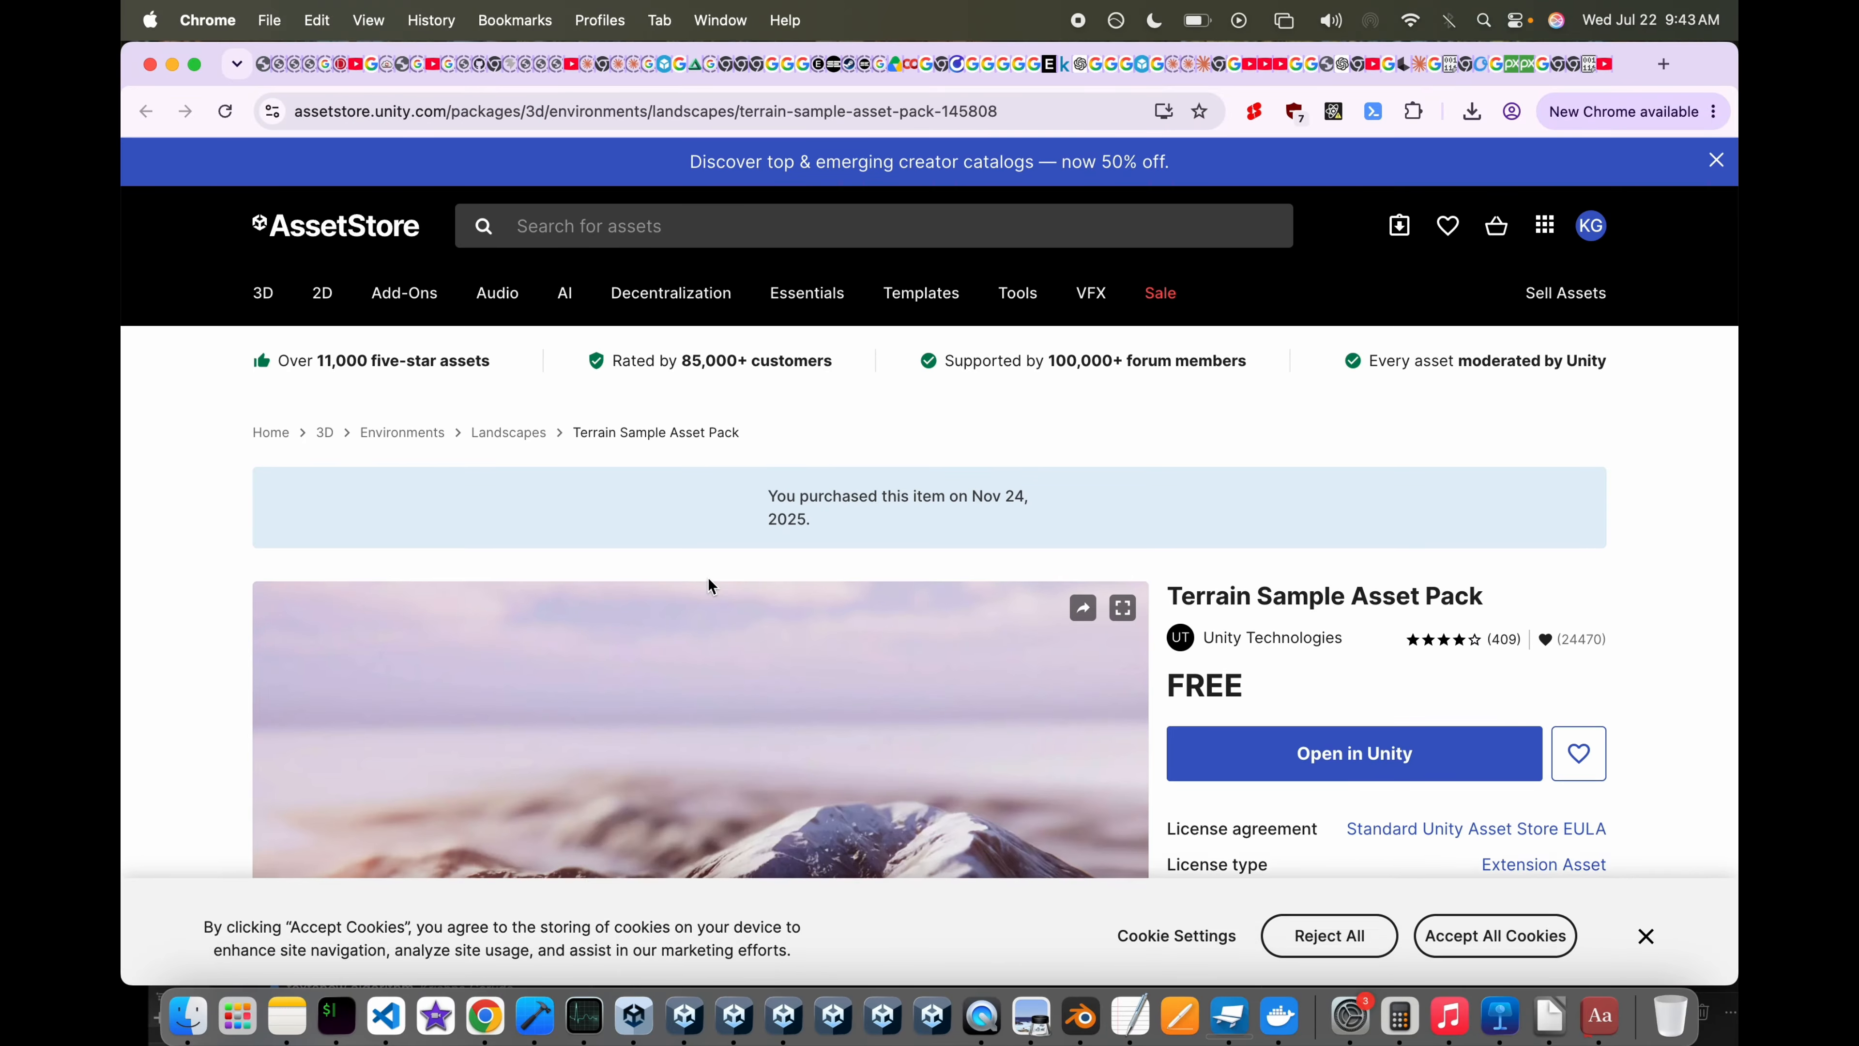
pyautogui.scroll(-4, 707, 577)
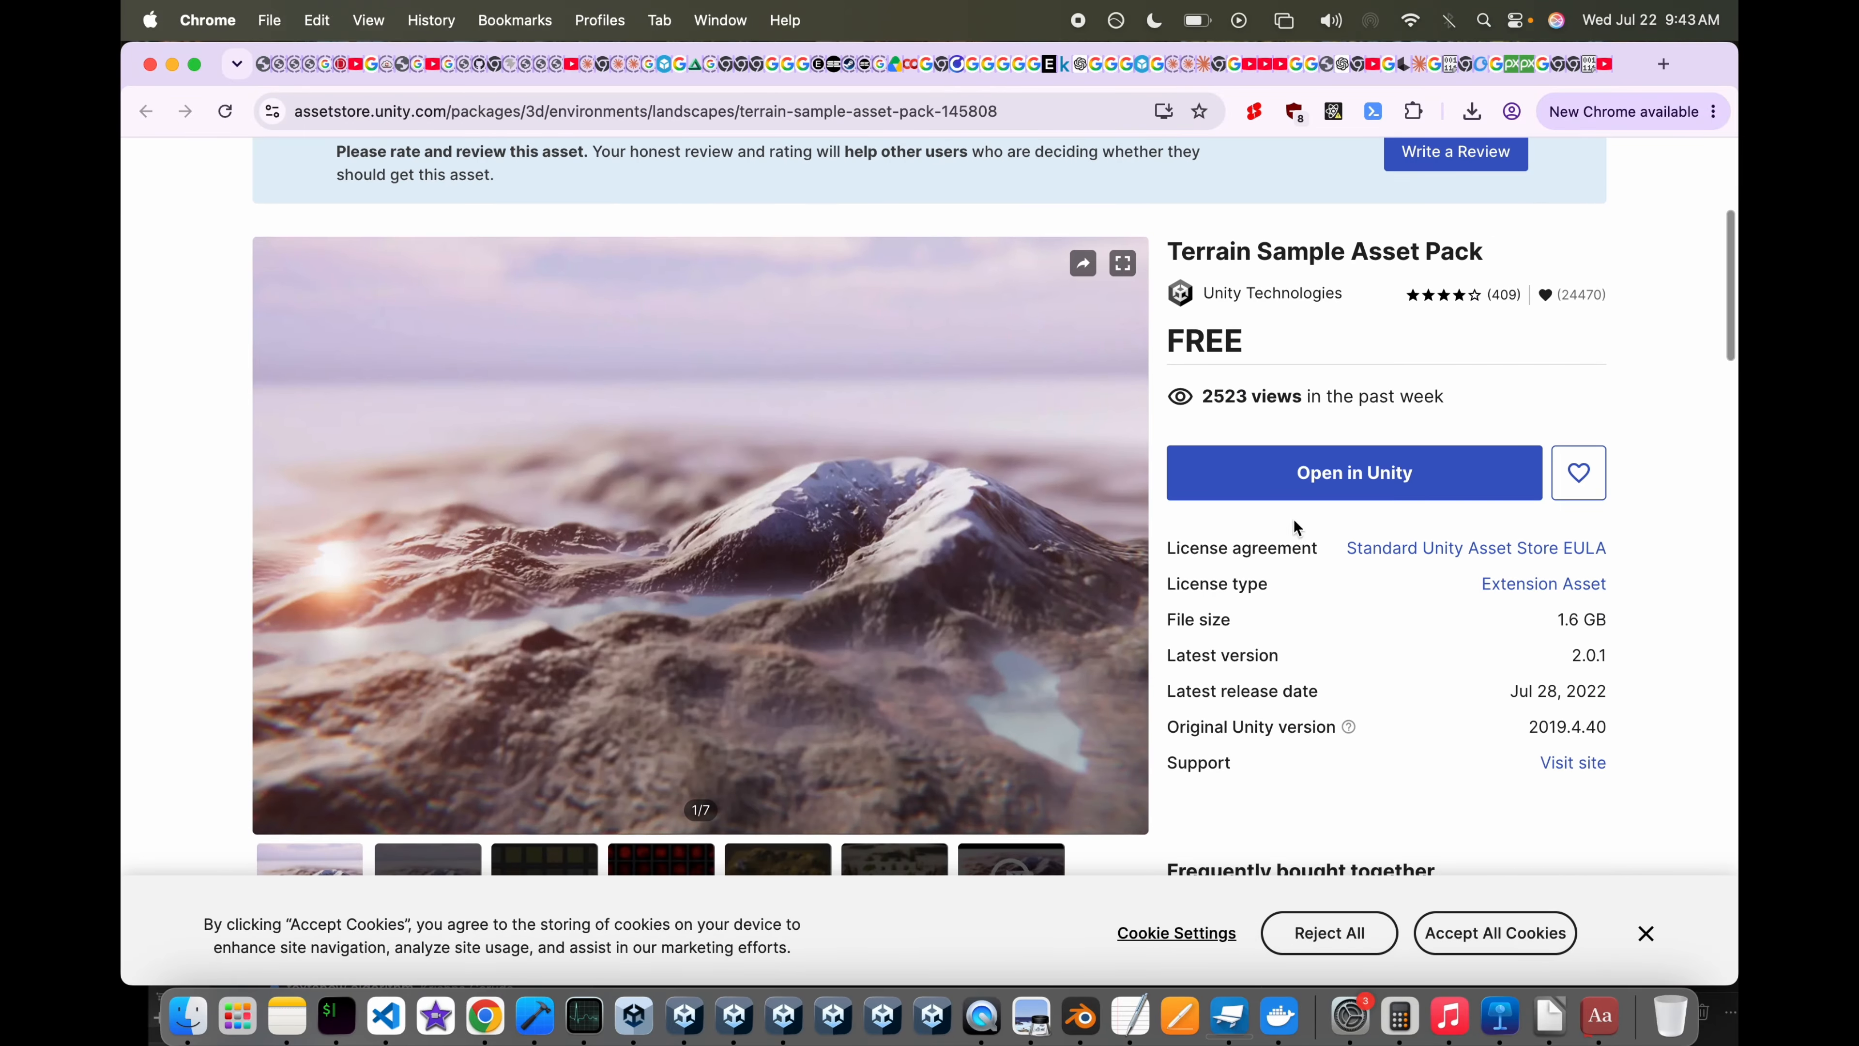
pyautogui.scroll(-2, 1396, 590)
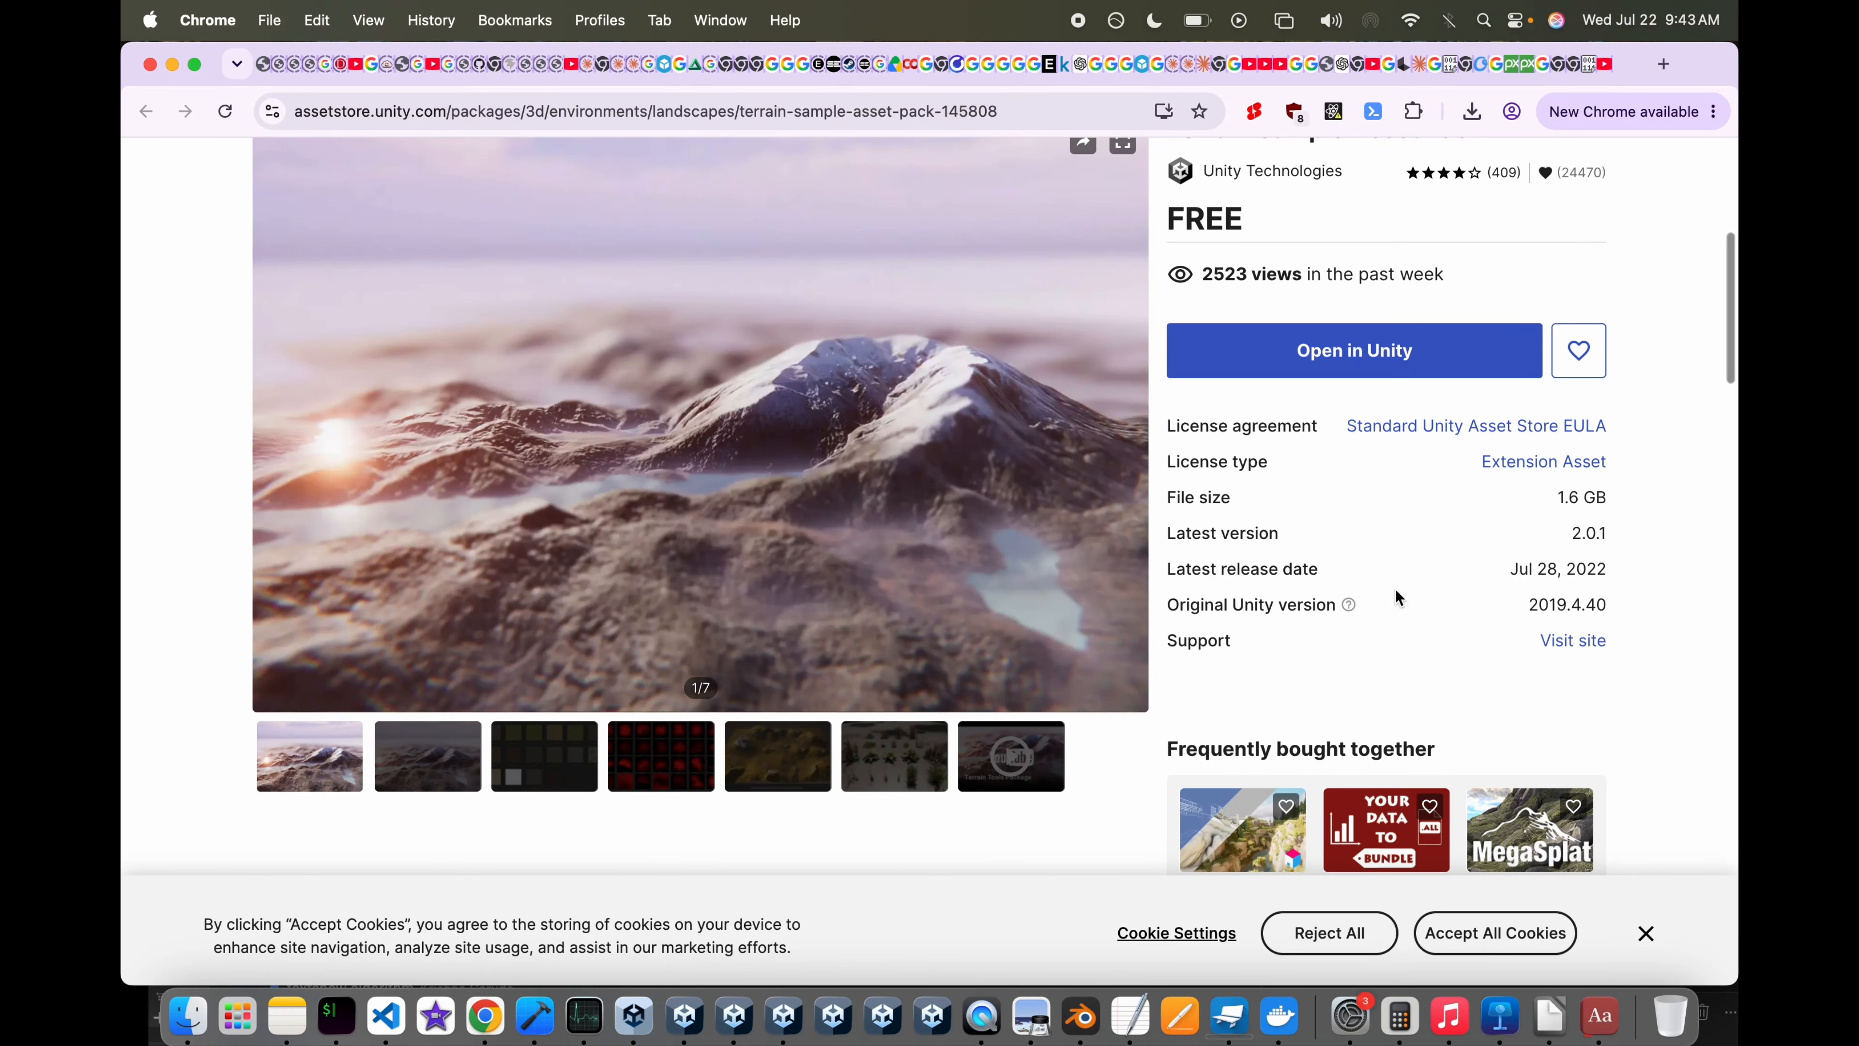
pyautogui.scroll(-2, 1395, 589)
pyautogui.scroll(-1, 1396, 589)
pyautogui.scroll(8, 1395, 588)
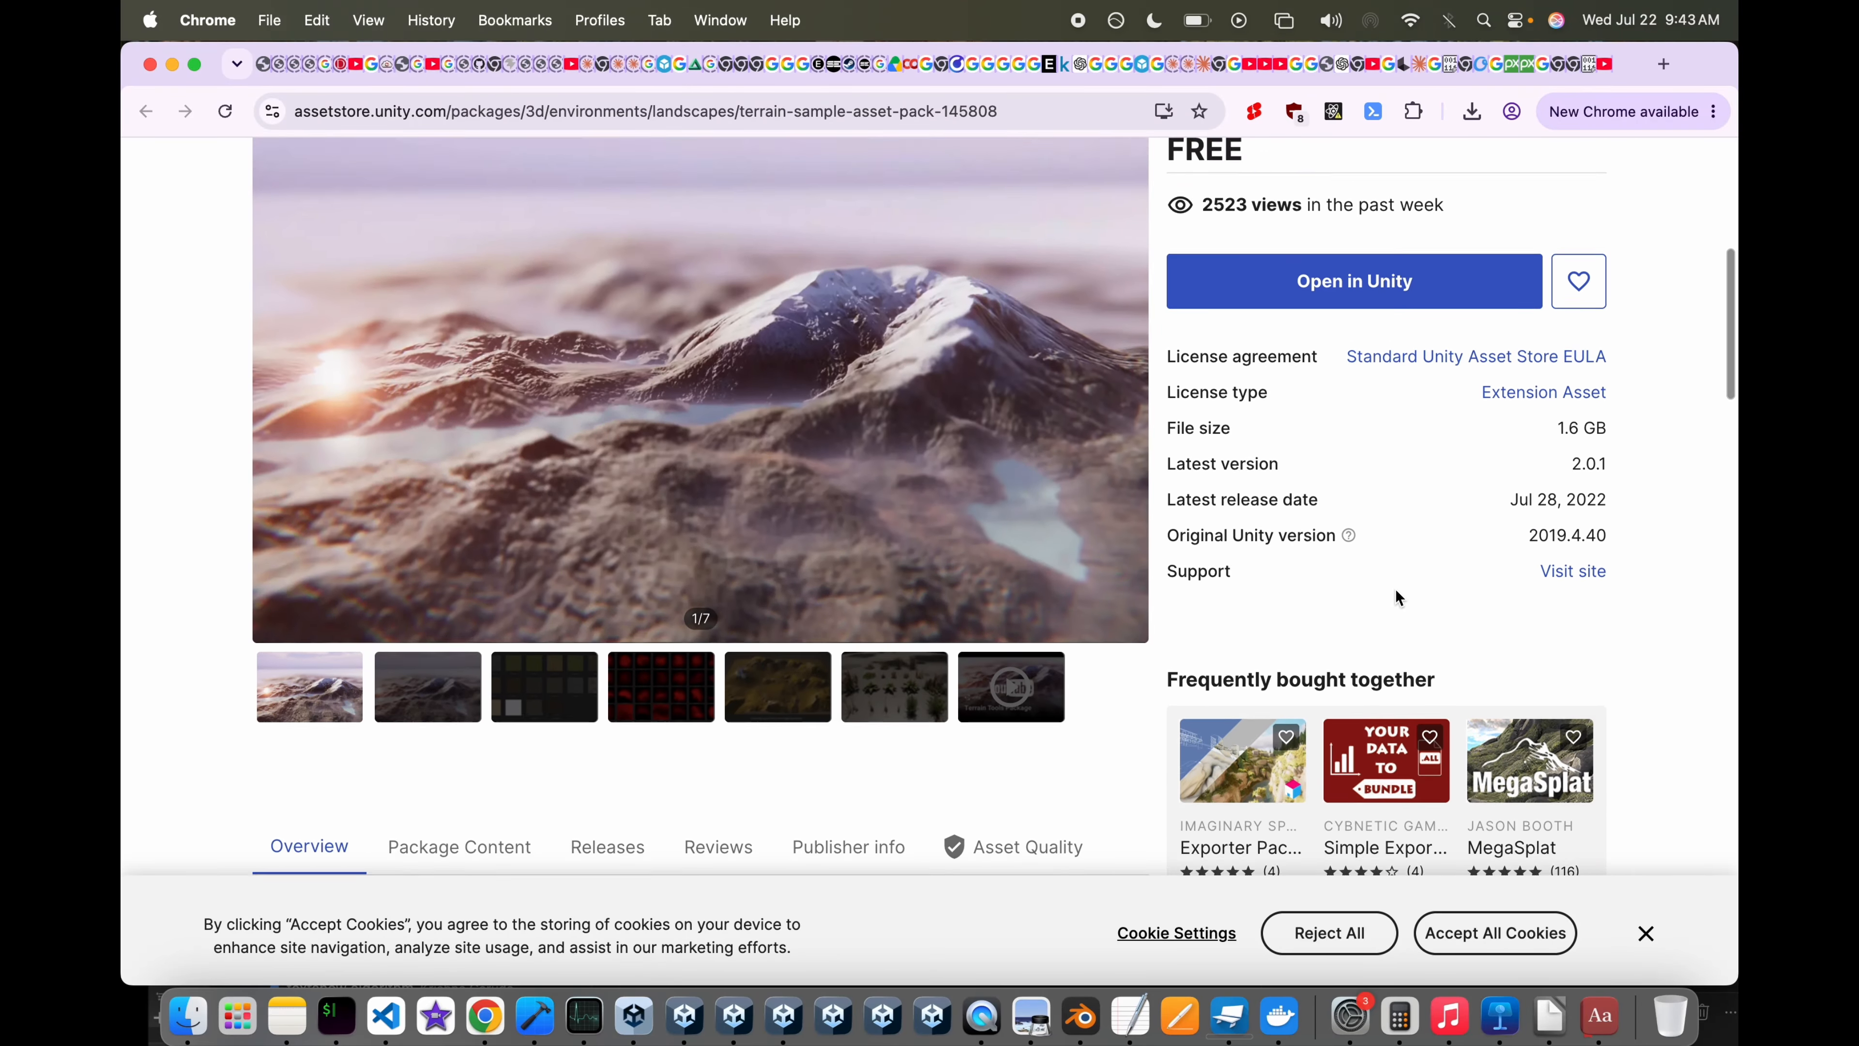
pyautogui.scroll(-5, 1396, 588)
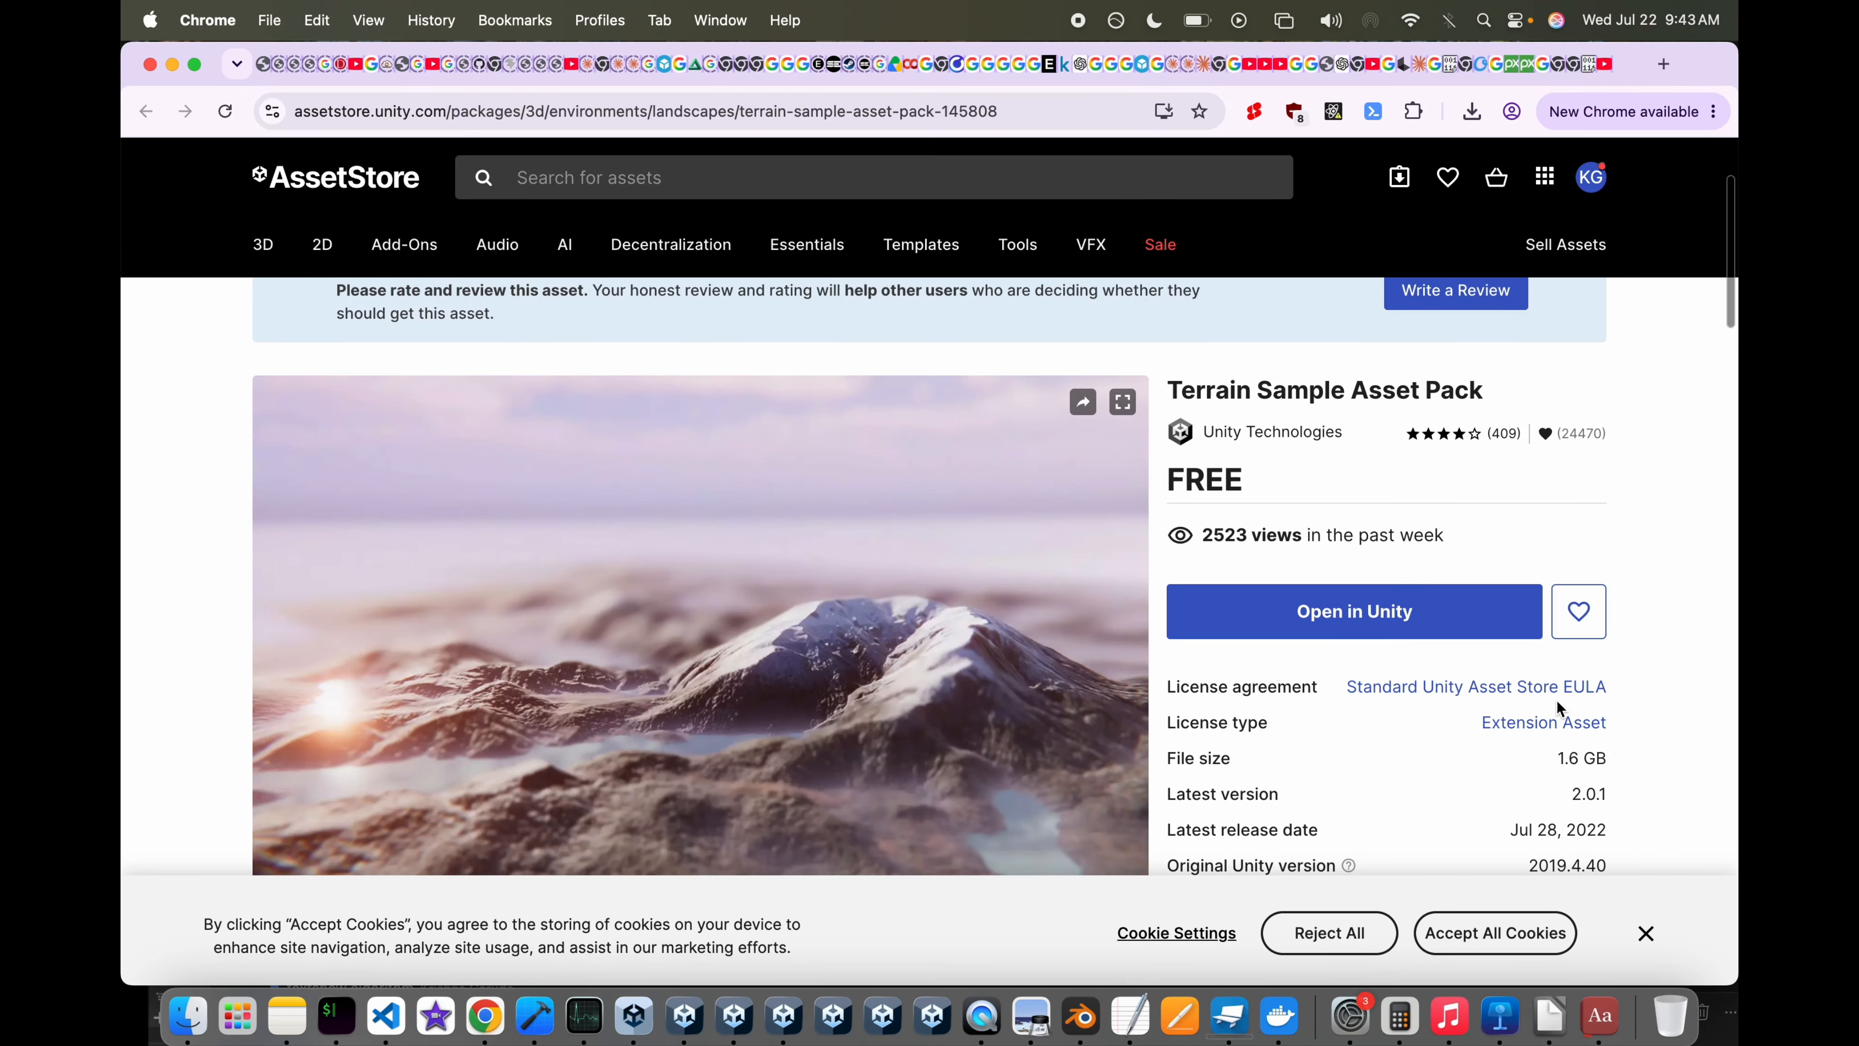
pyautogui.doubleClick(1581, 754)
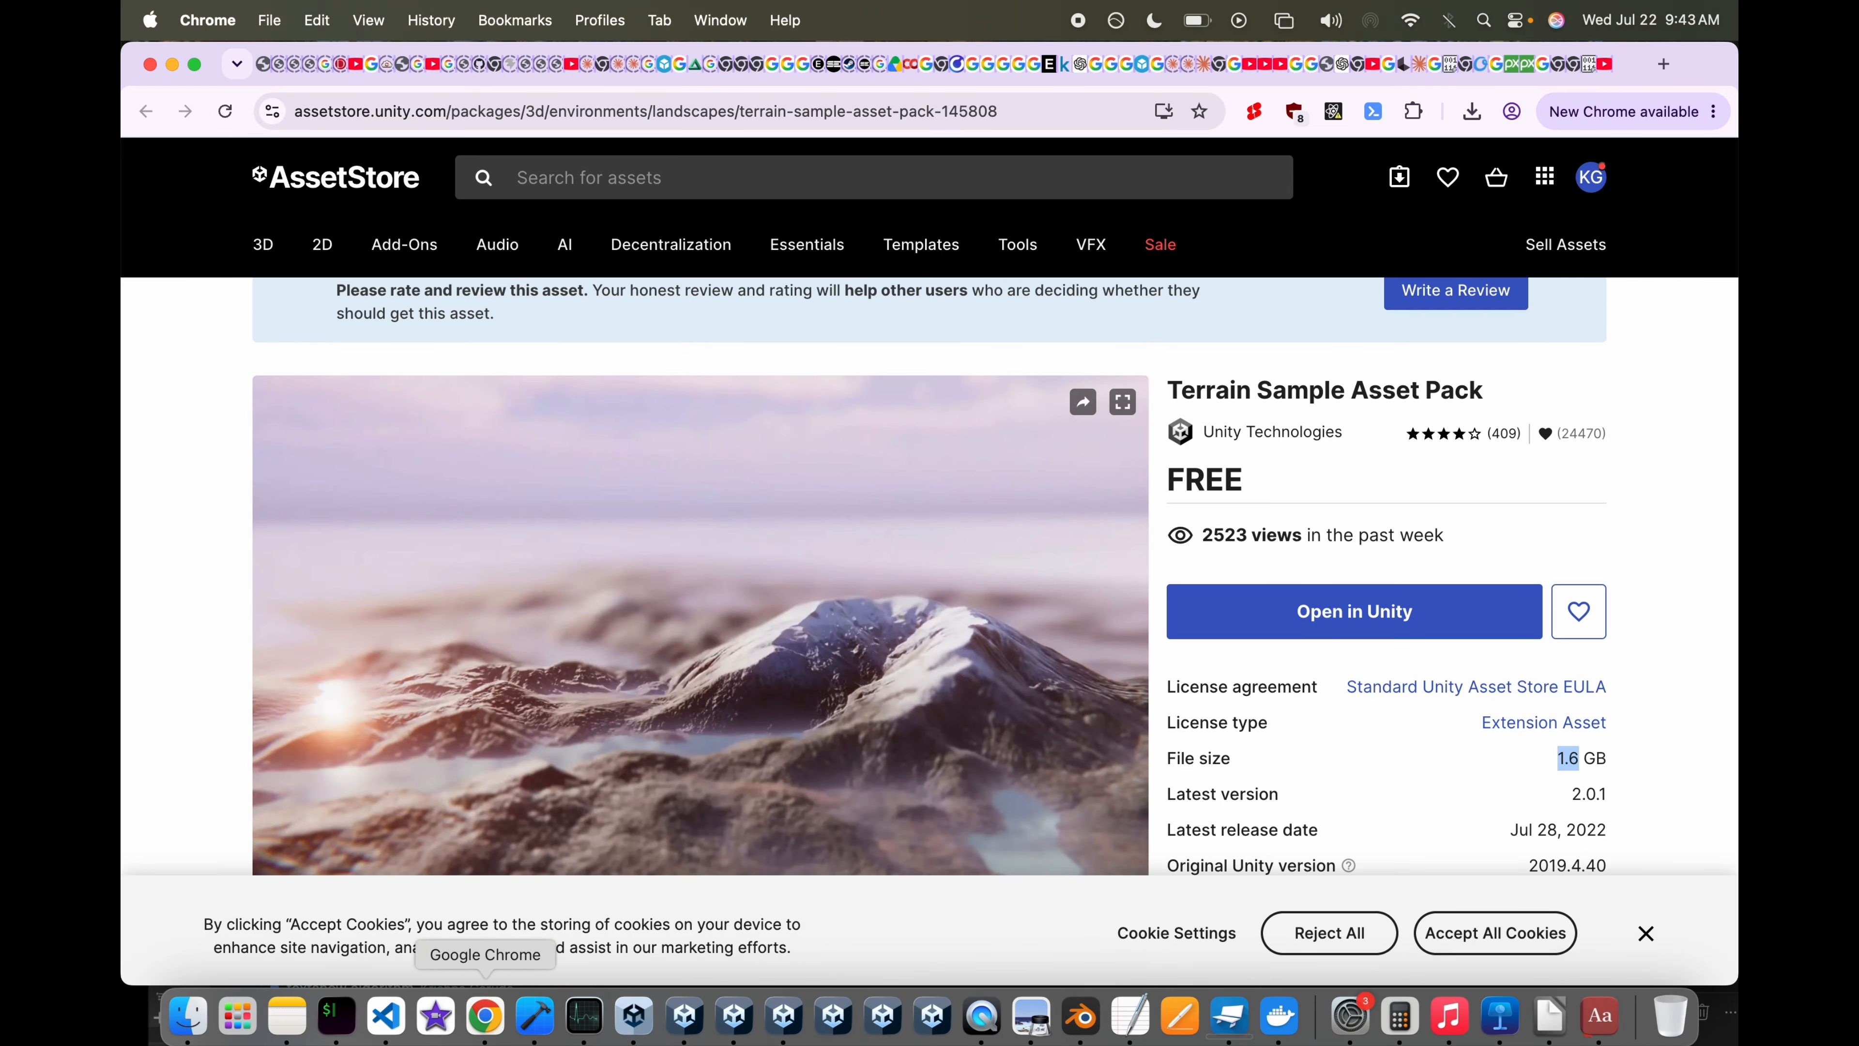
# Step: Switch to Unity and import version 1.6.5 of the Fantasy Skybox FREE package into the project with all its files included
pyautogui.click(783, 1013)
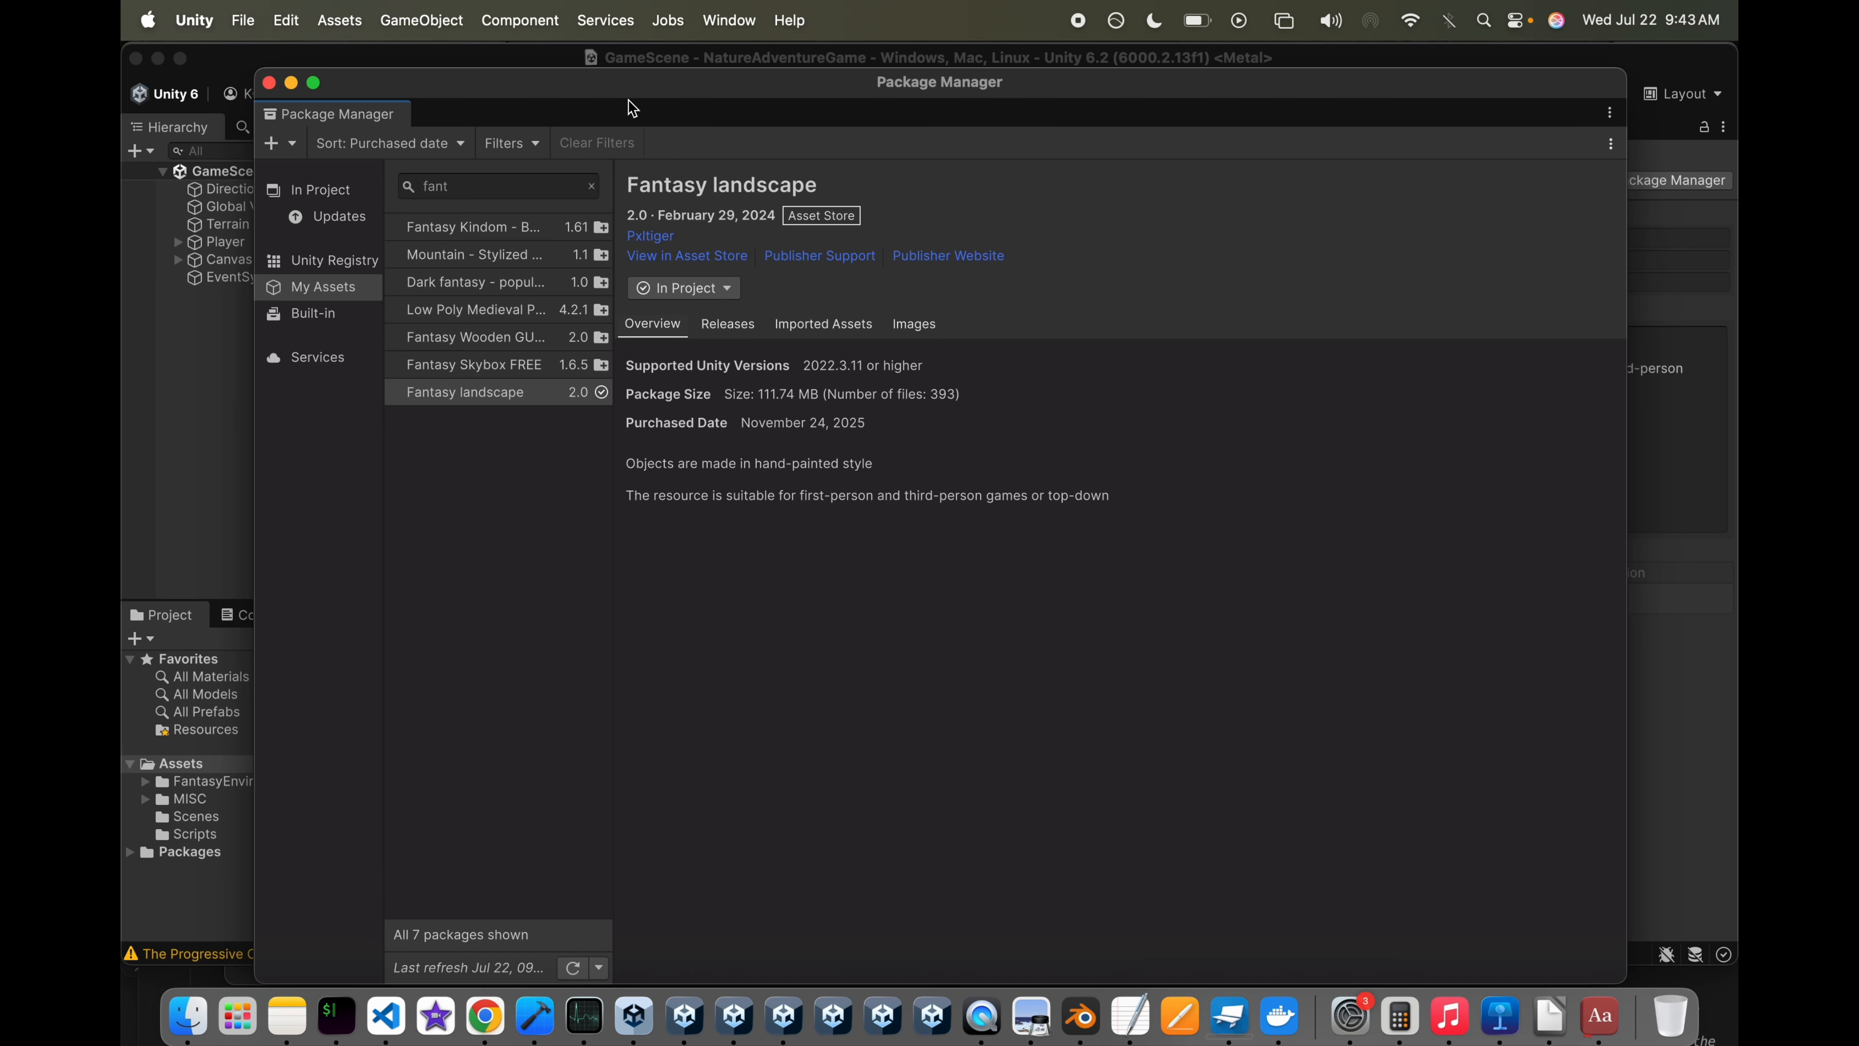
pyautogui.click(521, 364)
pyautogui.click(660, 288)
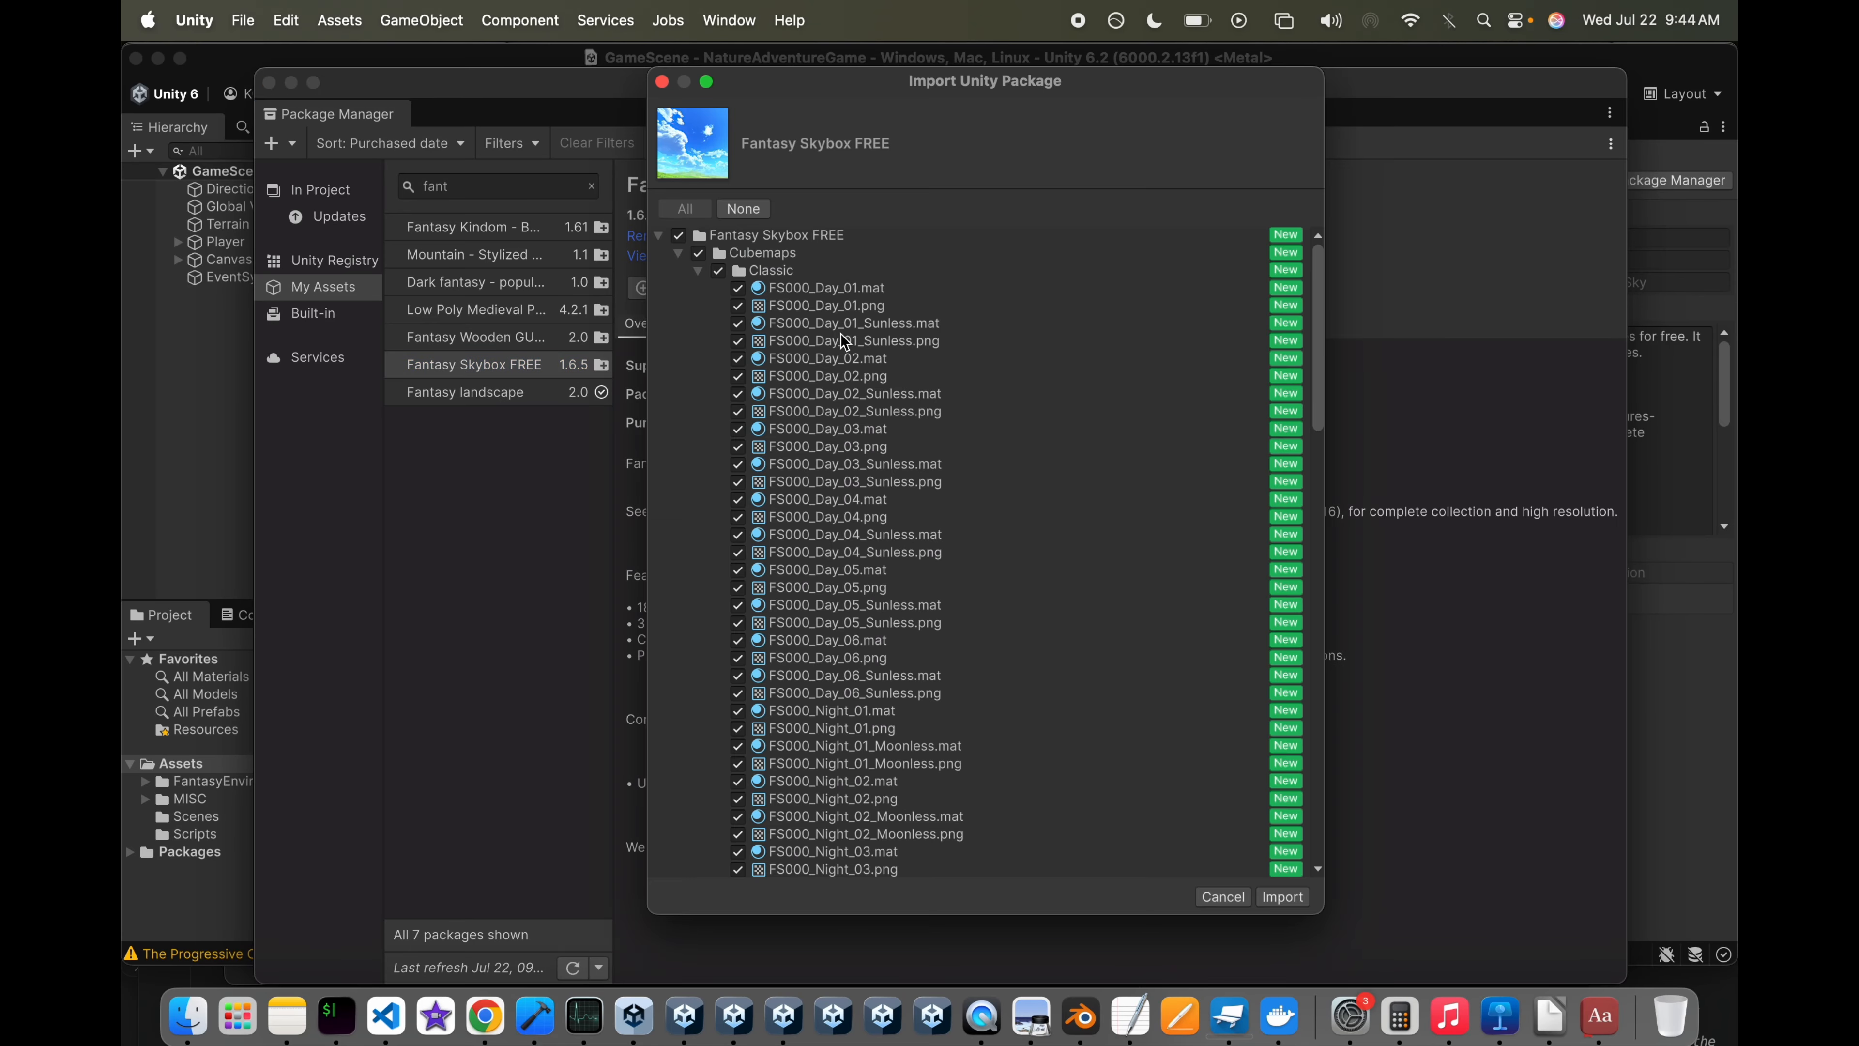
pyautogui.click(1282, 896)
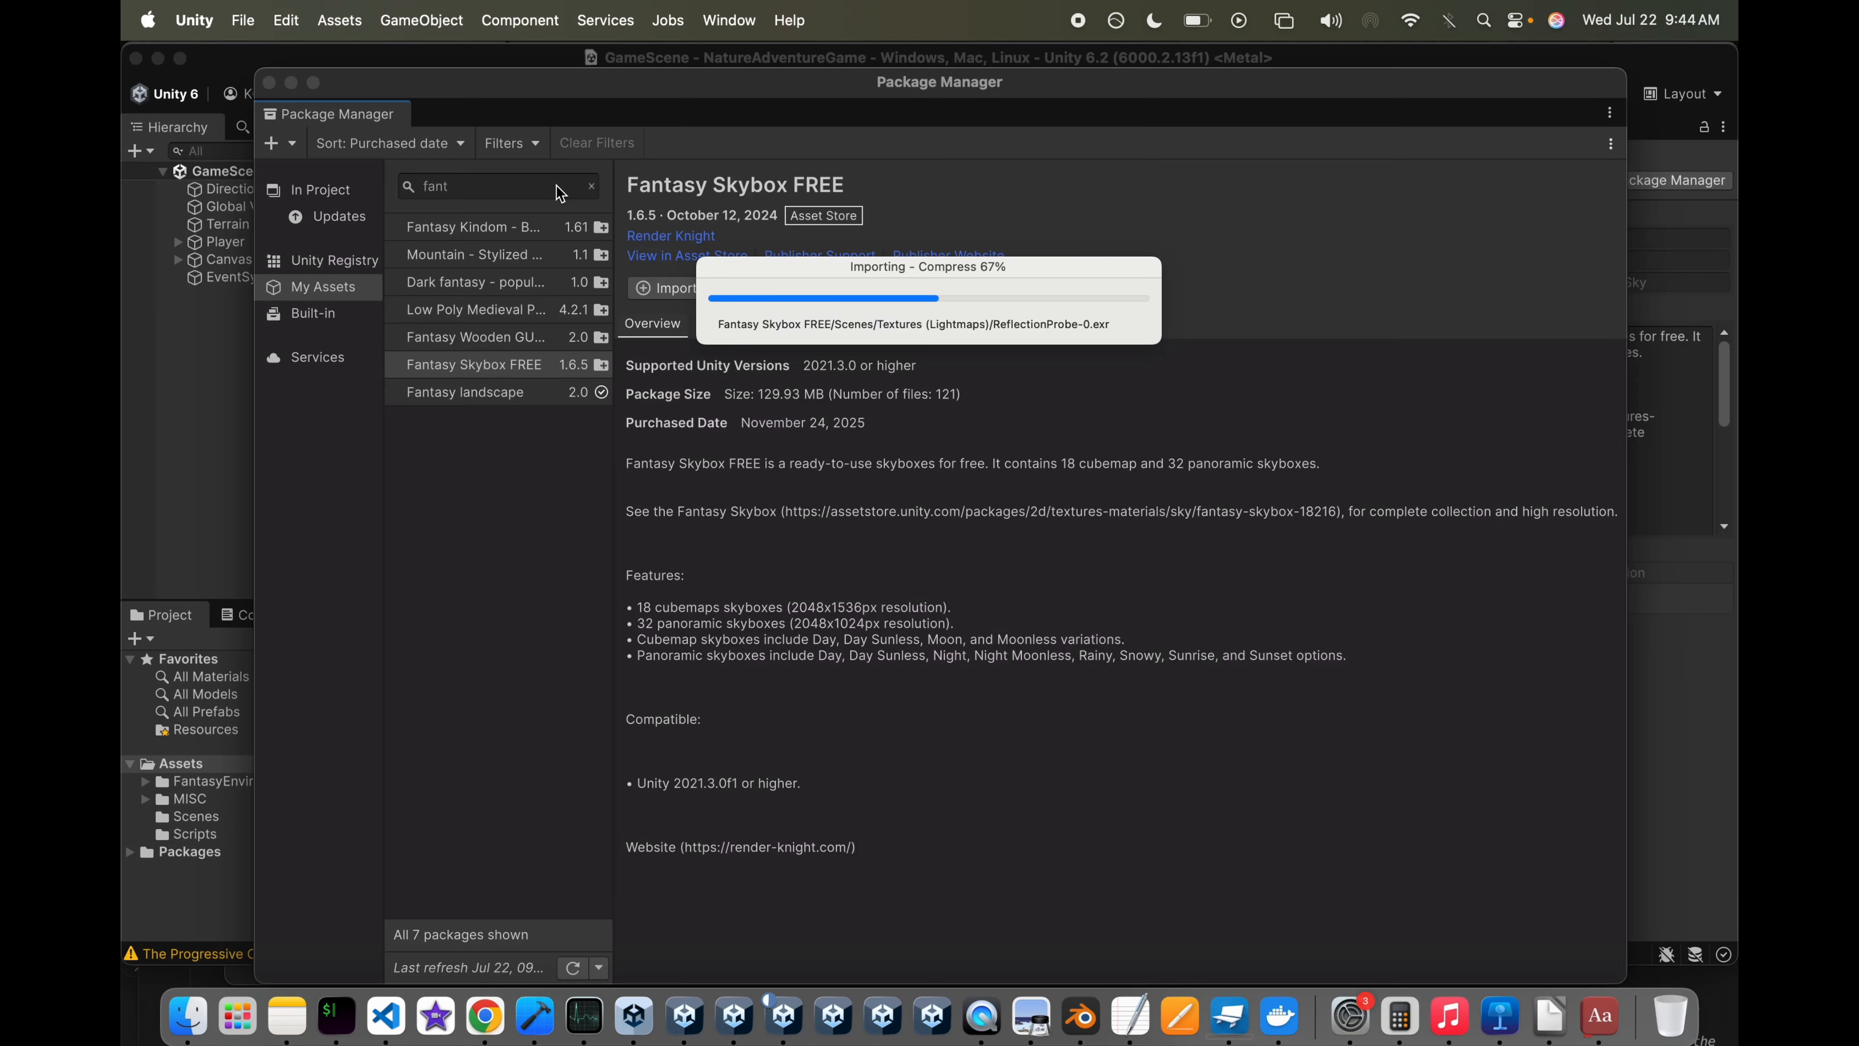
pyautogui.moveTo(953, 260); pyautogui.dragTo(984, 288)
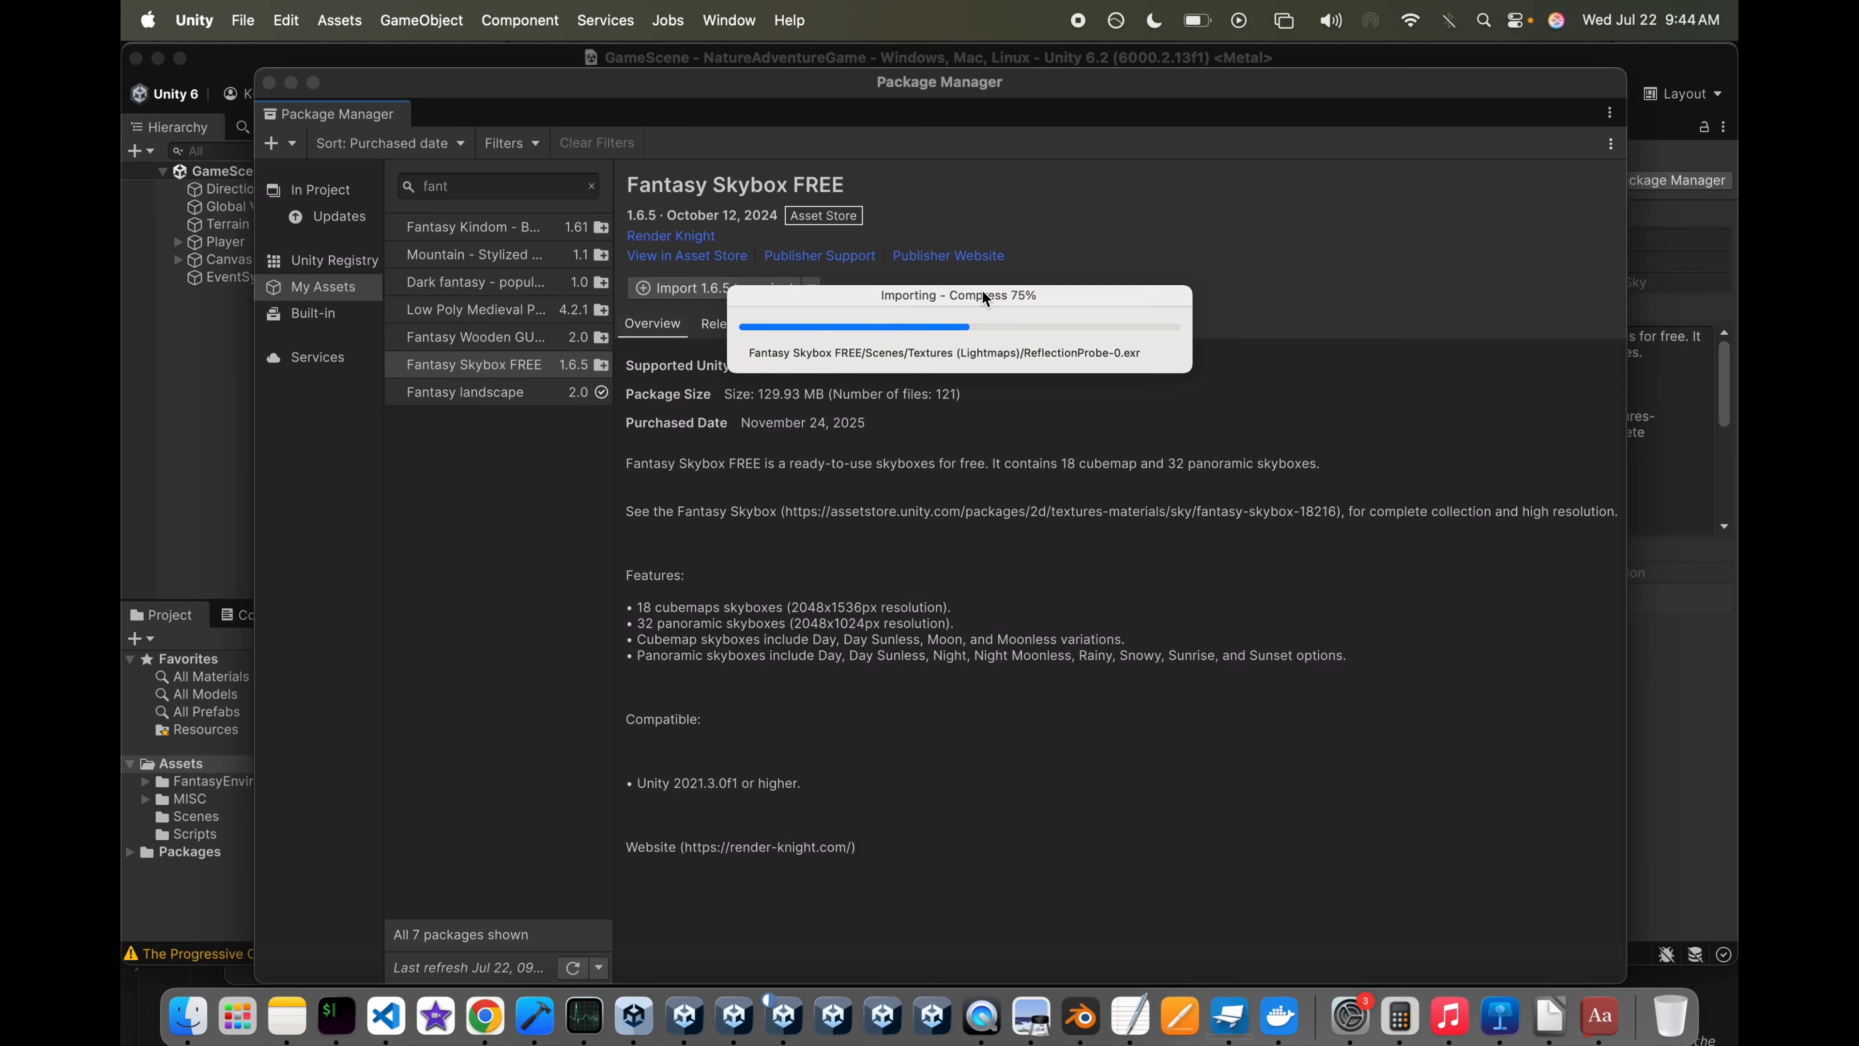
# Step: Filter the owned assets by "terr" and start importing Terrain Sample Asset Pack 2.0.1, accepting the installation or upgrade of its package dependencies
pyautogui.press('super+Tab')
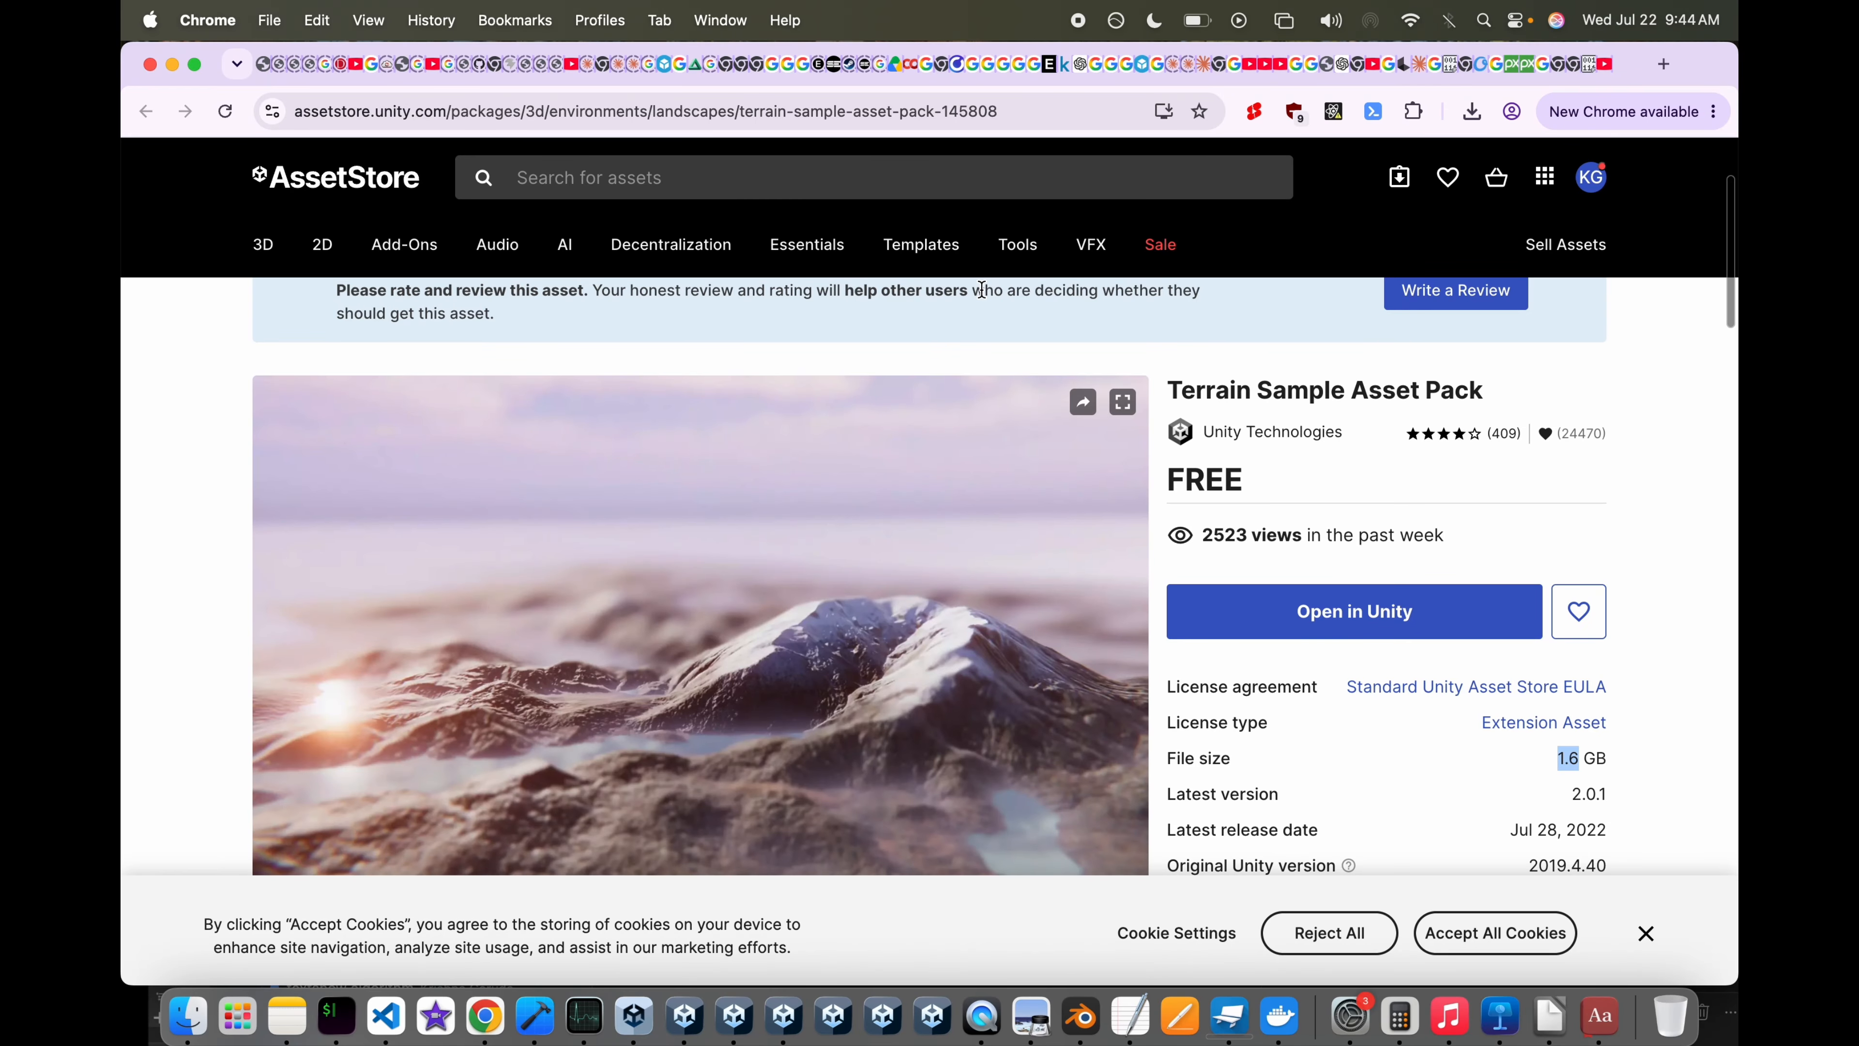
pyautogui.hotkey('ctrl', 'Left')
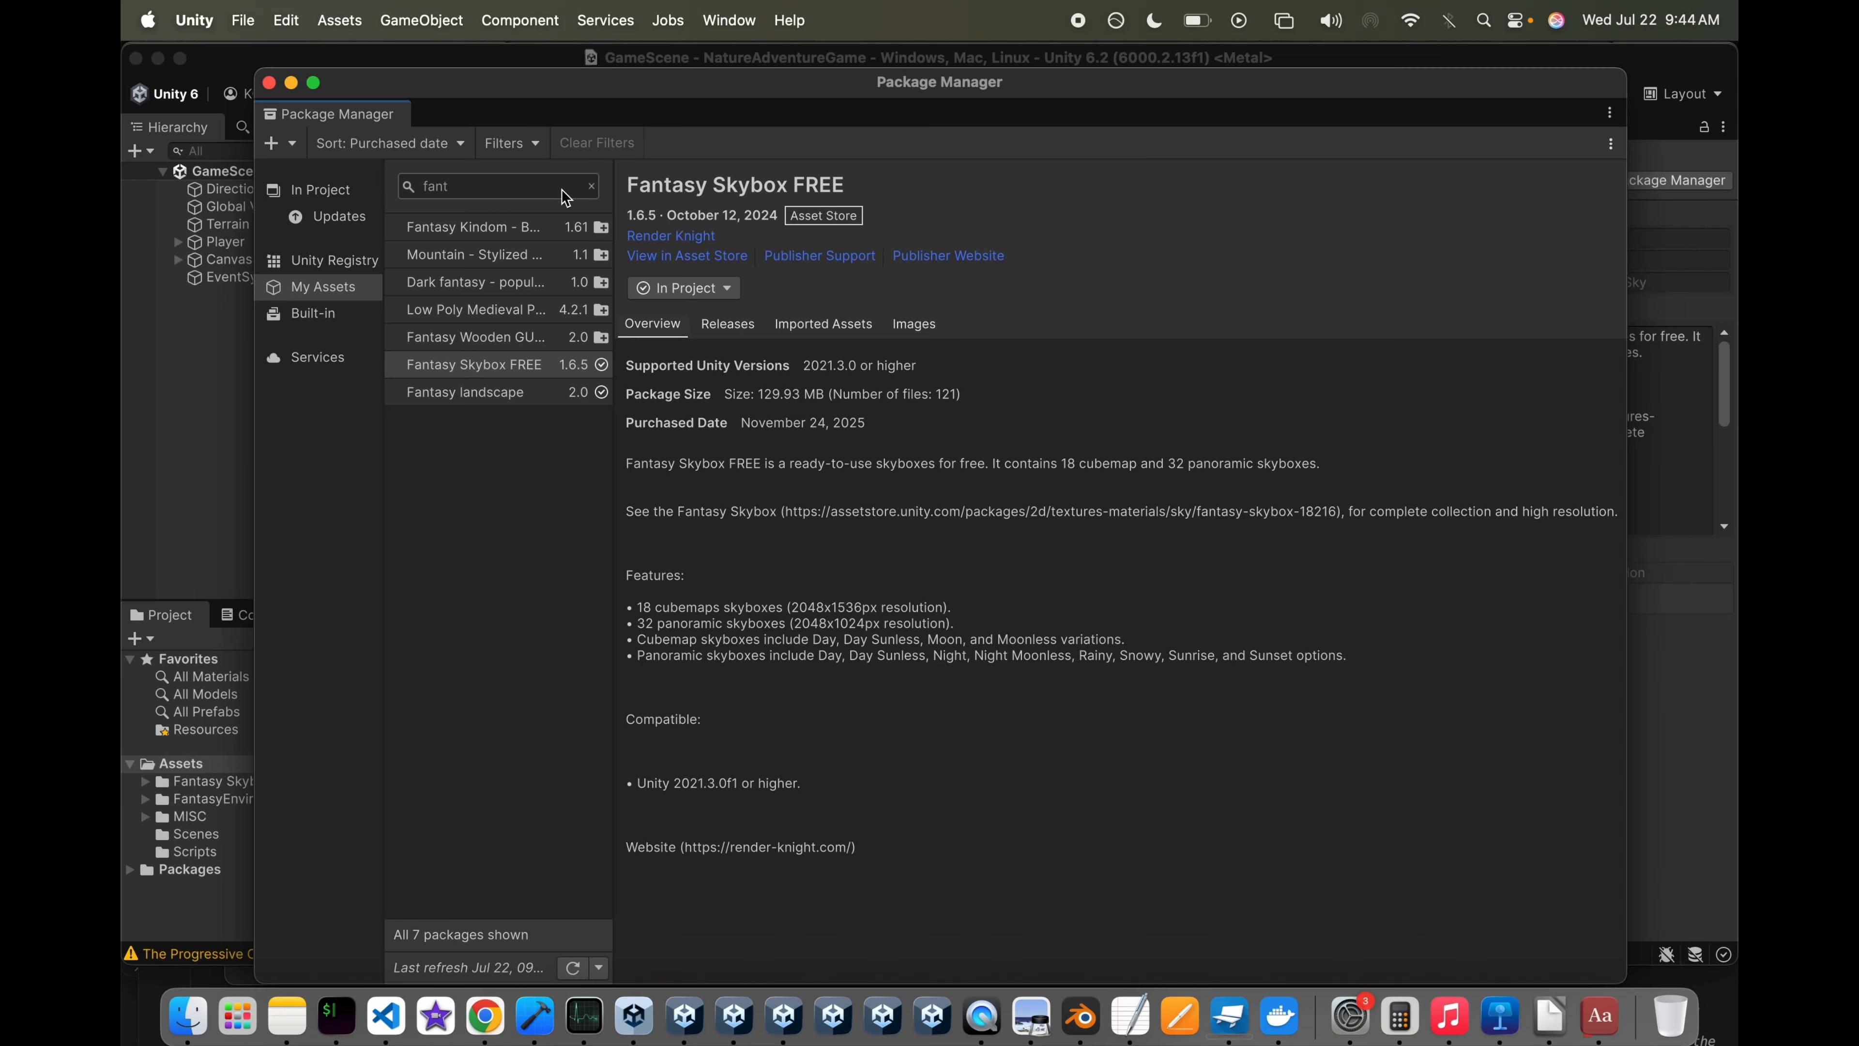
pyautogui.click(593, 194)
pyautogui.click(592, 187)
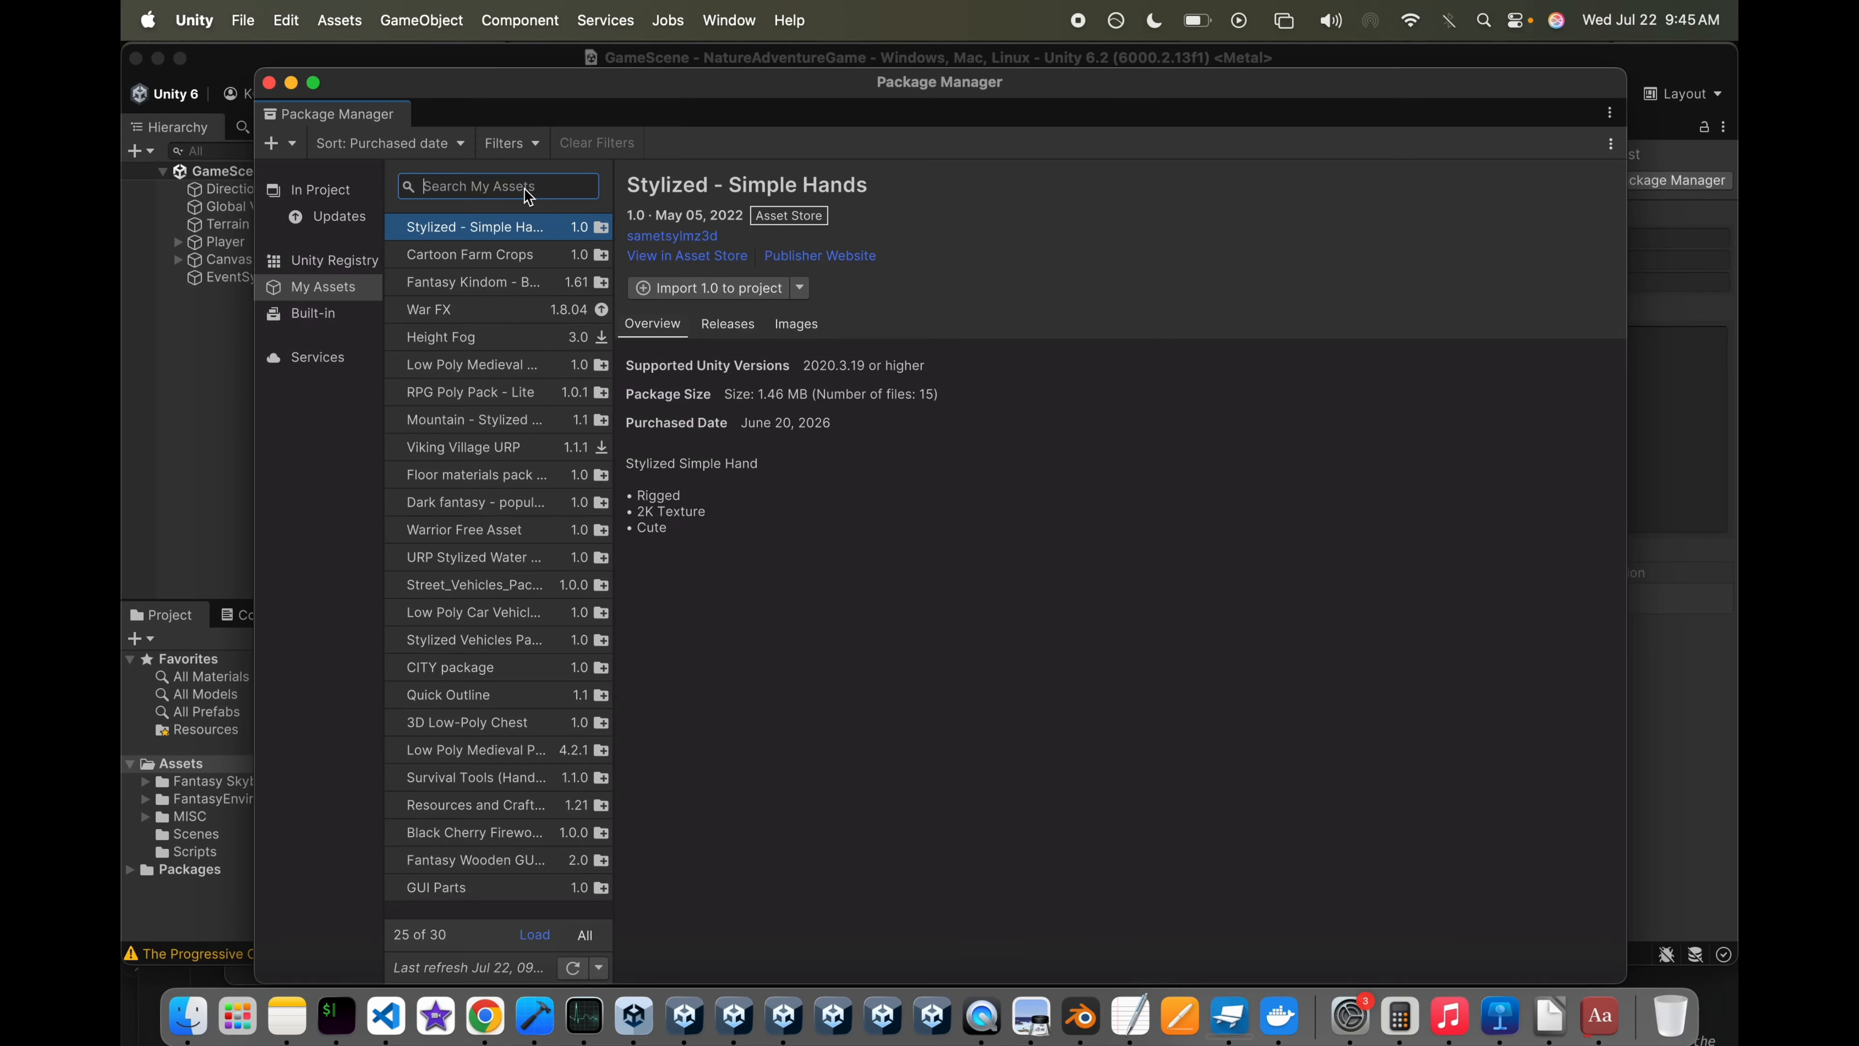
pyautogui.write('terr')
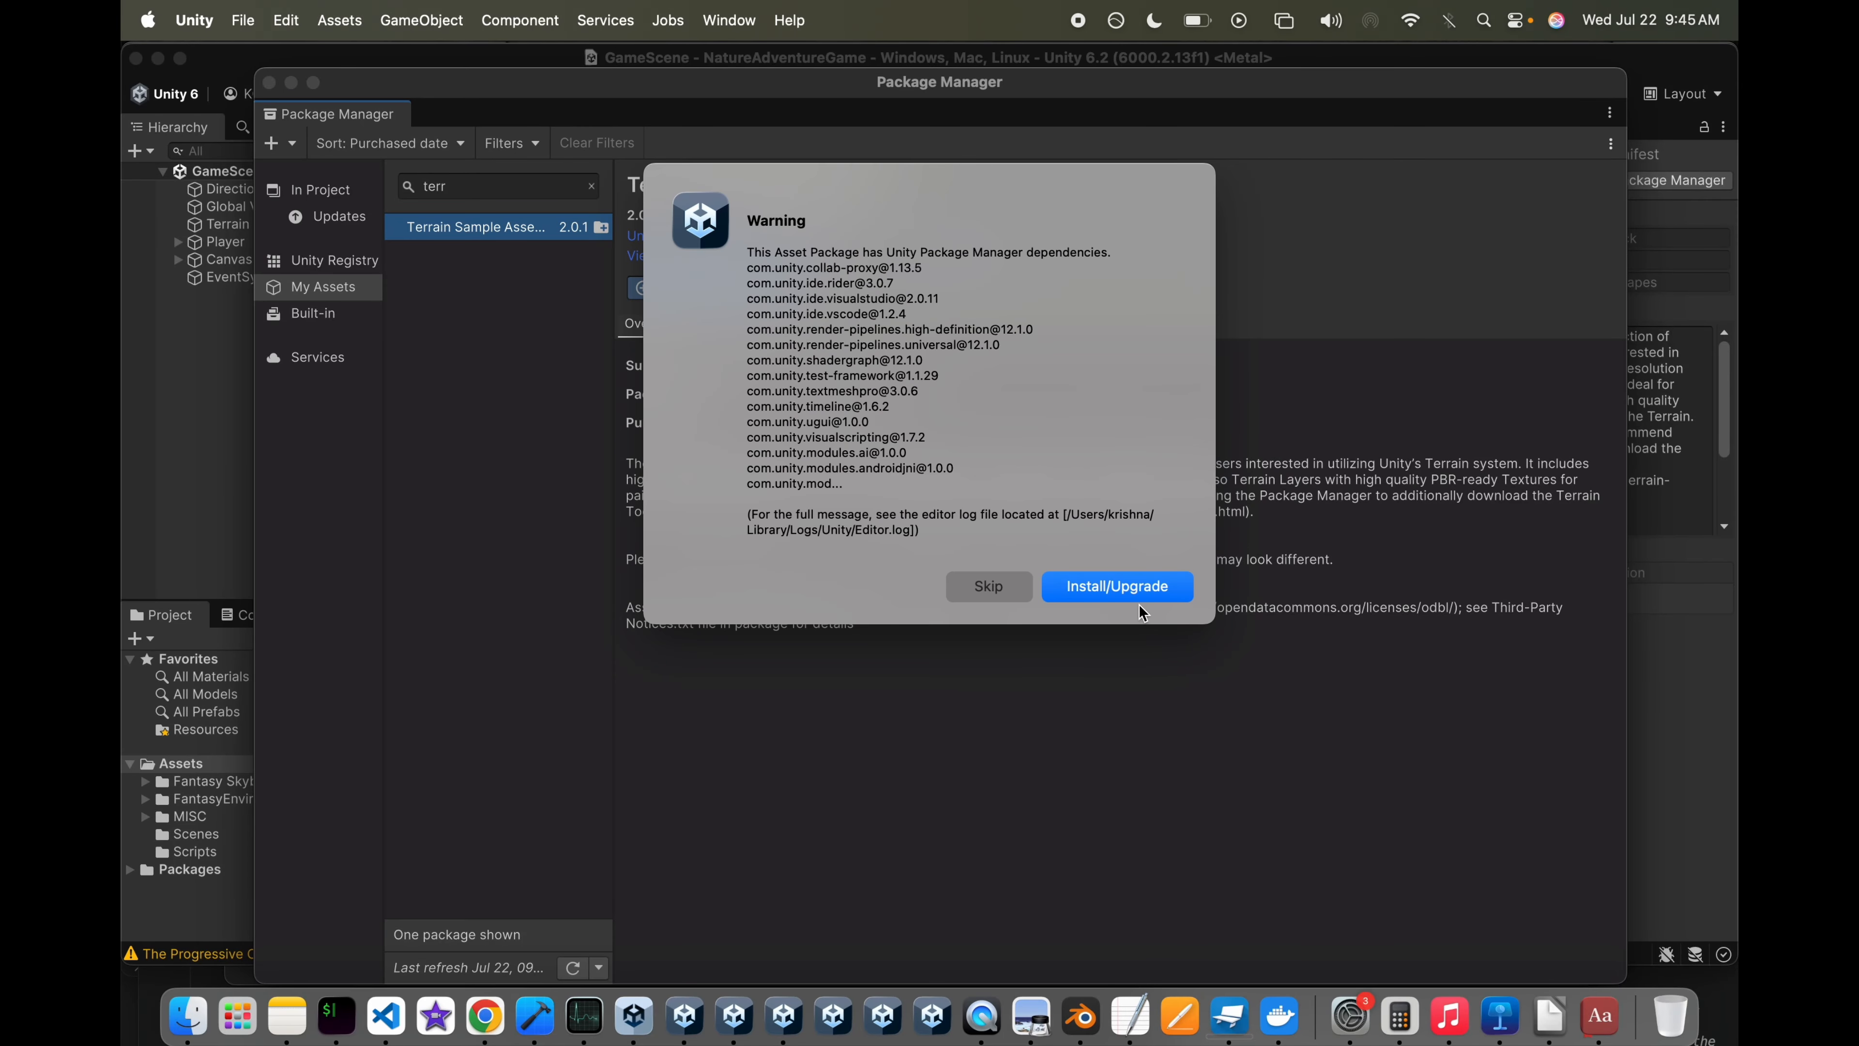
pyautogui.click(1106, 590)
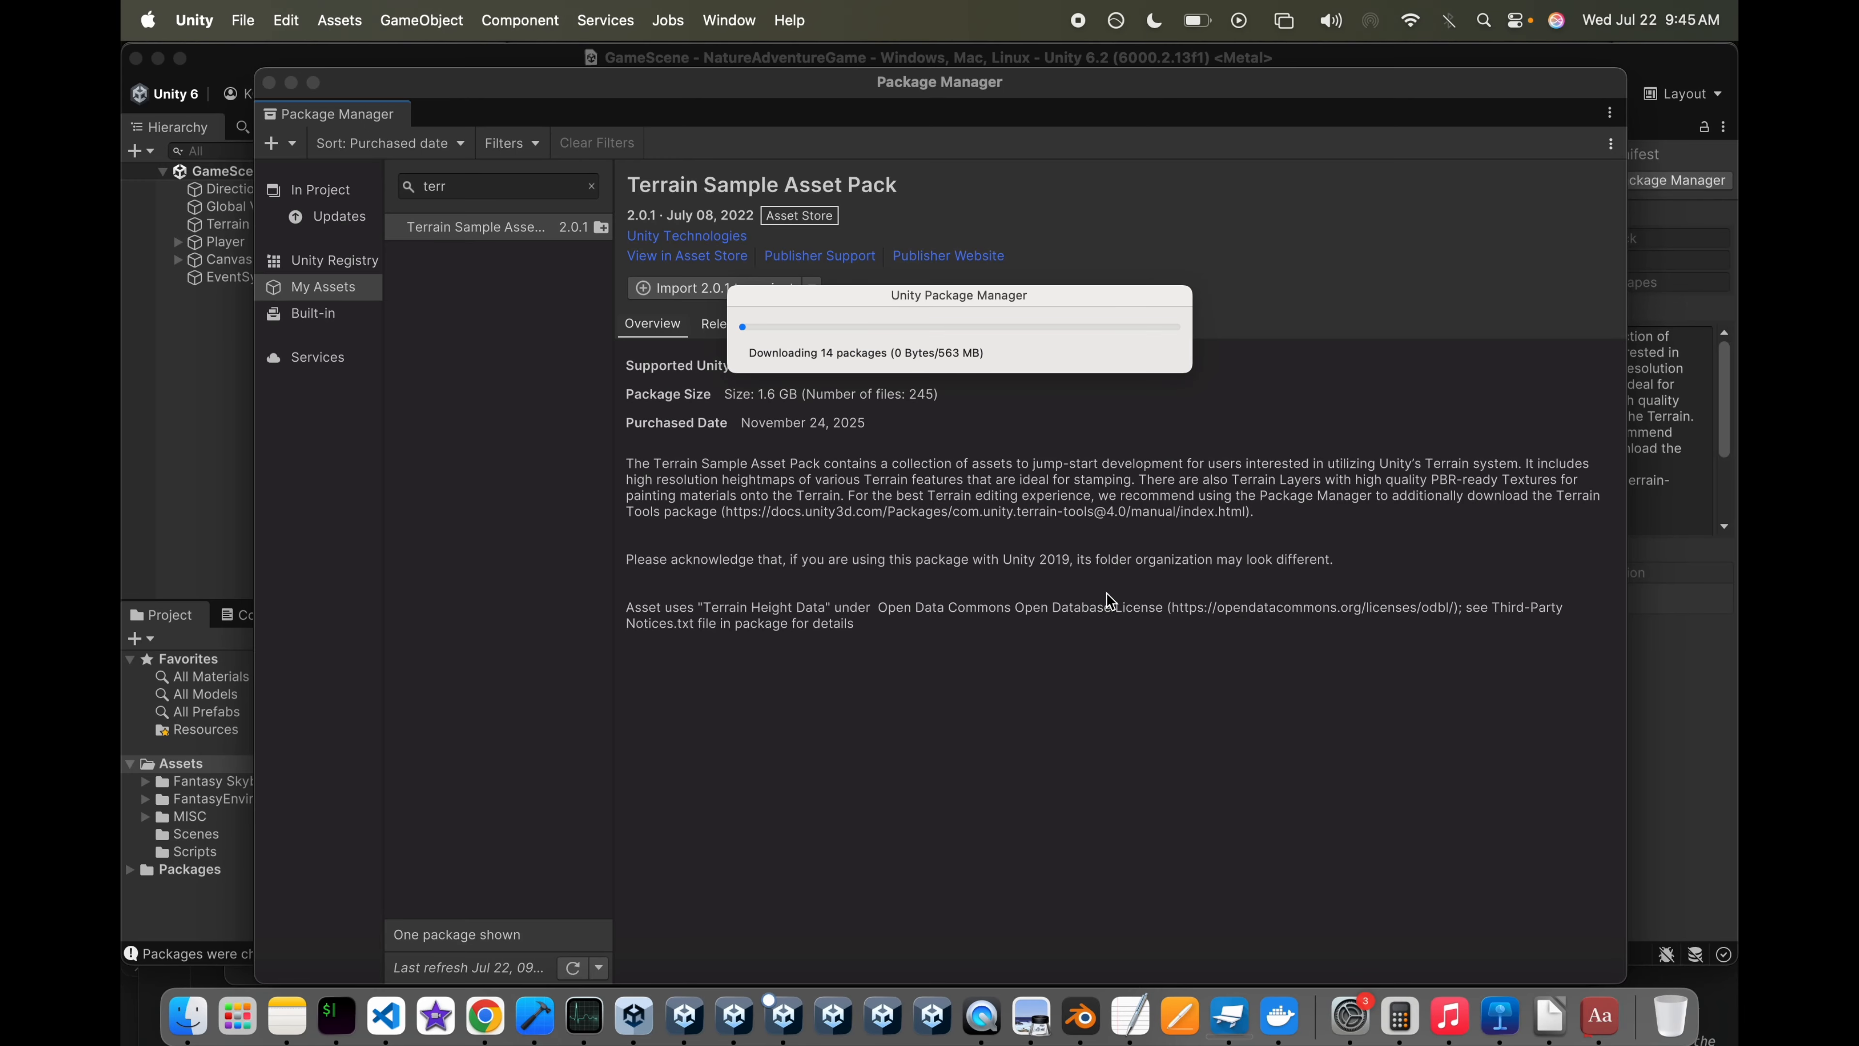
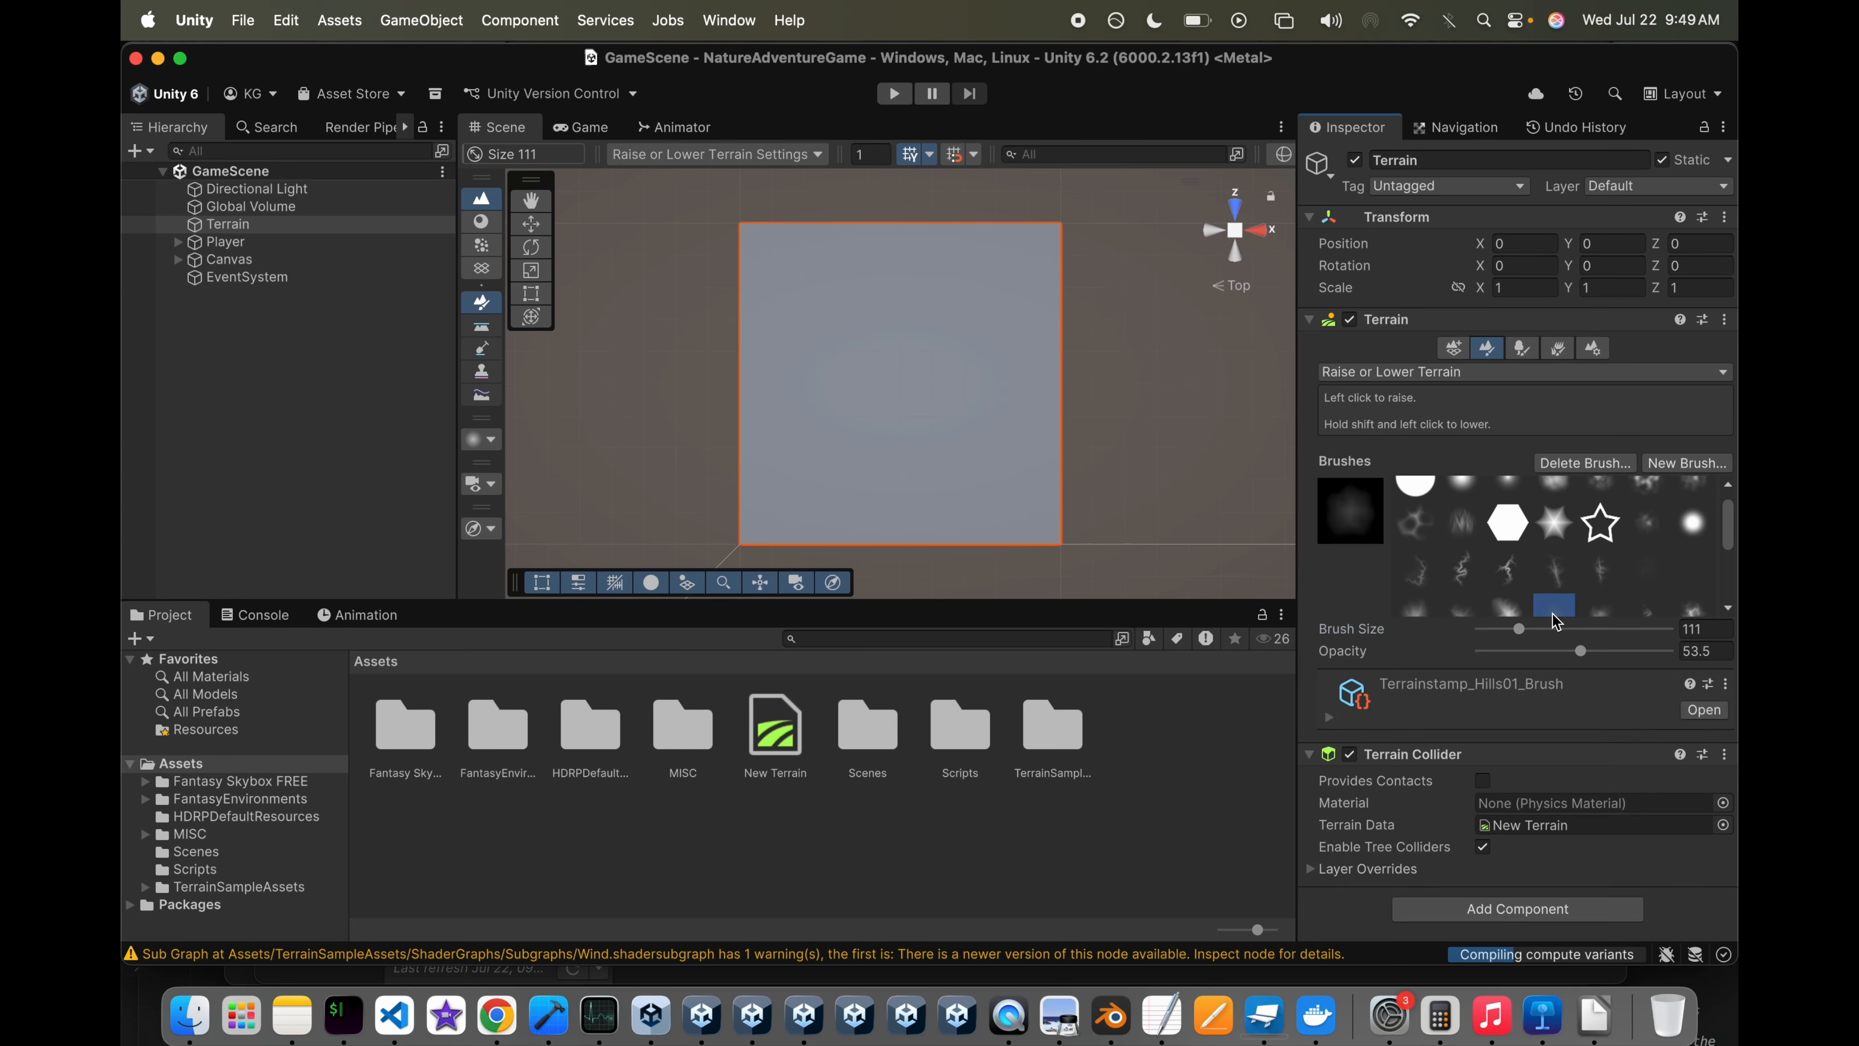
# Step: Choose a cloudy noise brush for Raise or Lower Terrain, with brush size 168 and opacity 83.3
pyautogui.click(1552, 628)
pyautogui.scroll(1, 1585, 561)
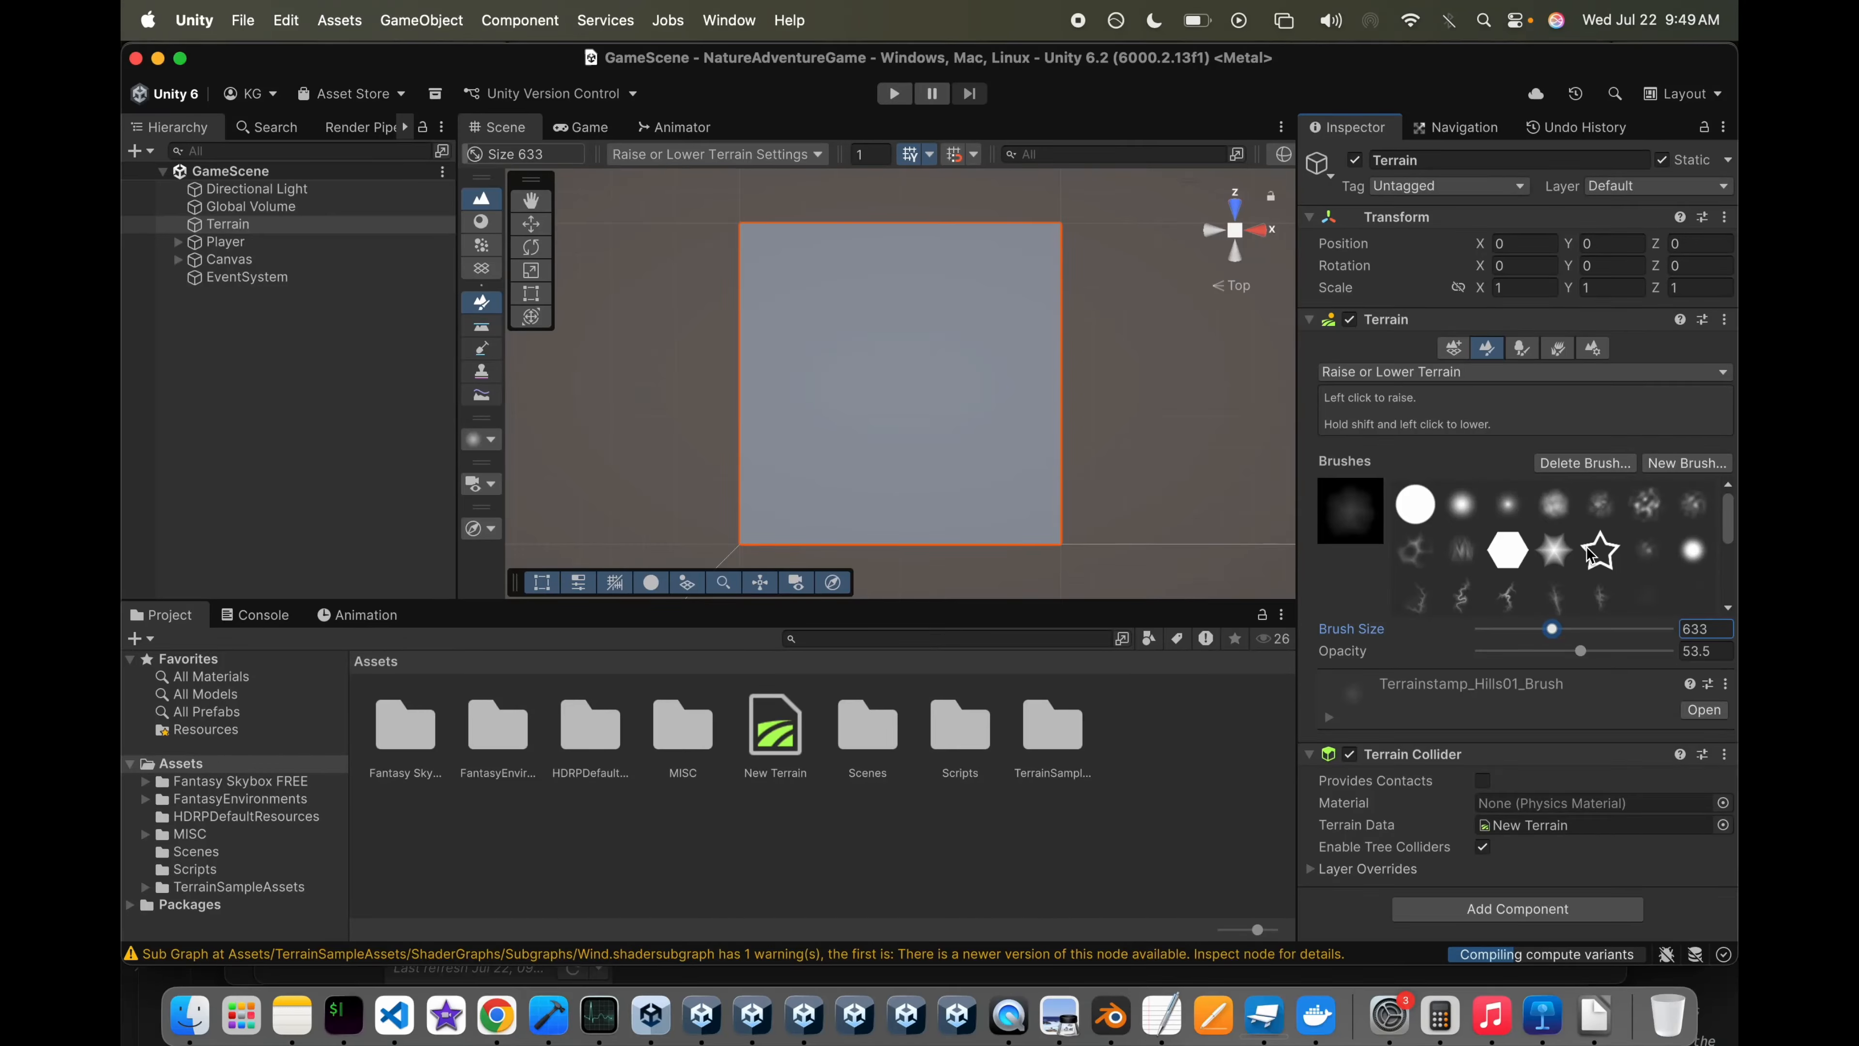
pyautogui.click(1647, 505)
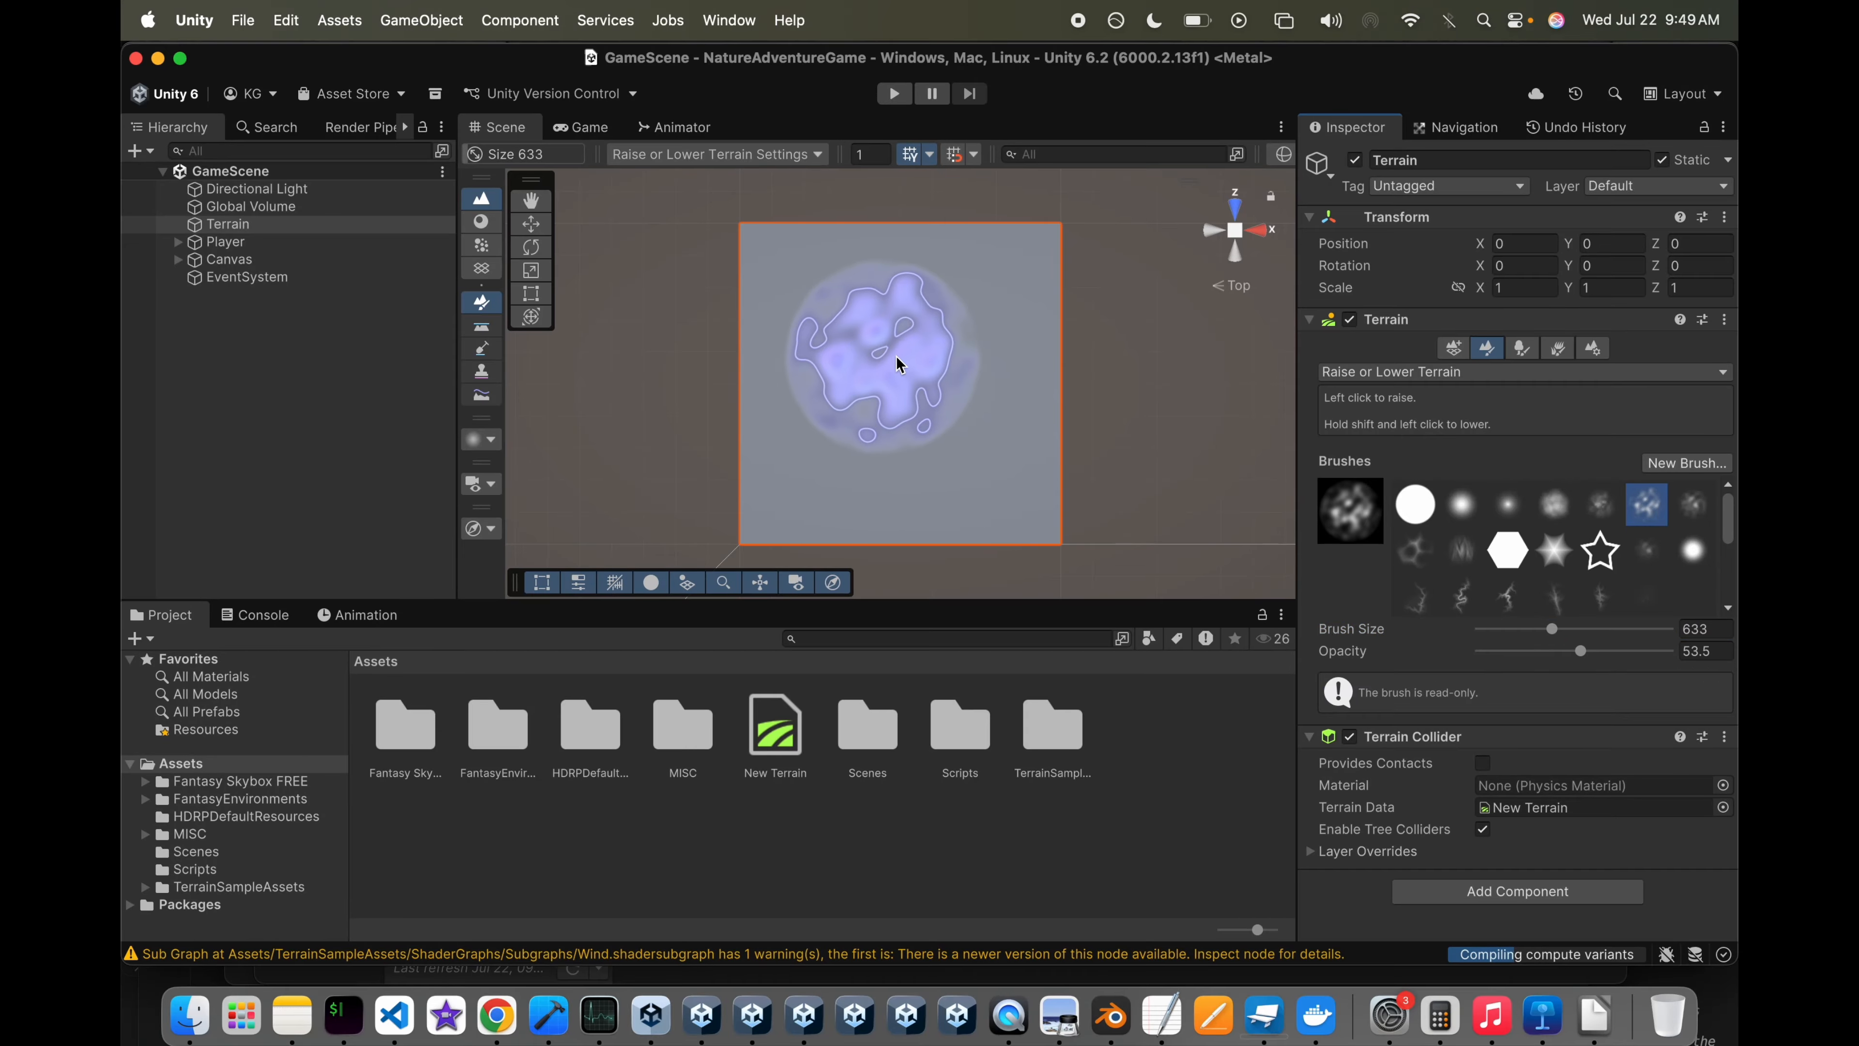
pyautogui.click(1525, 628)
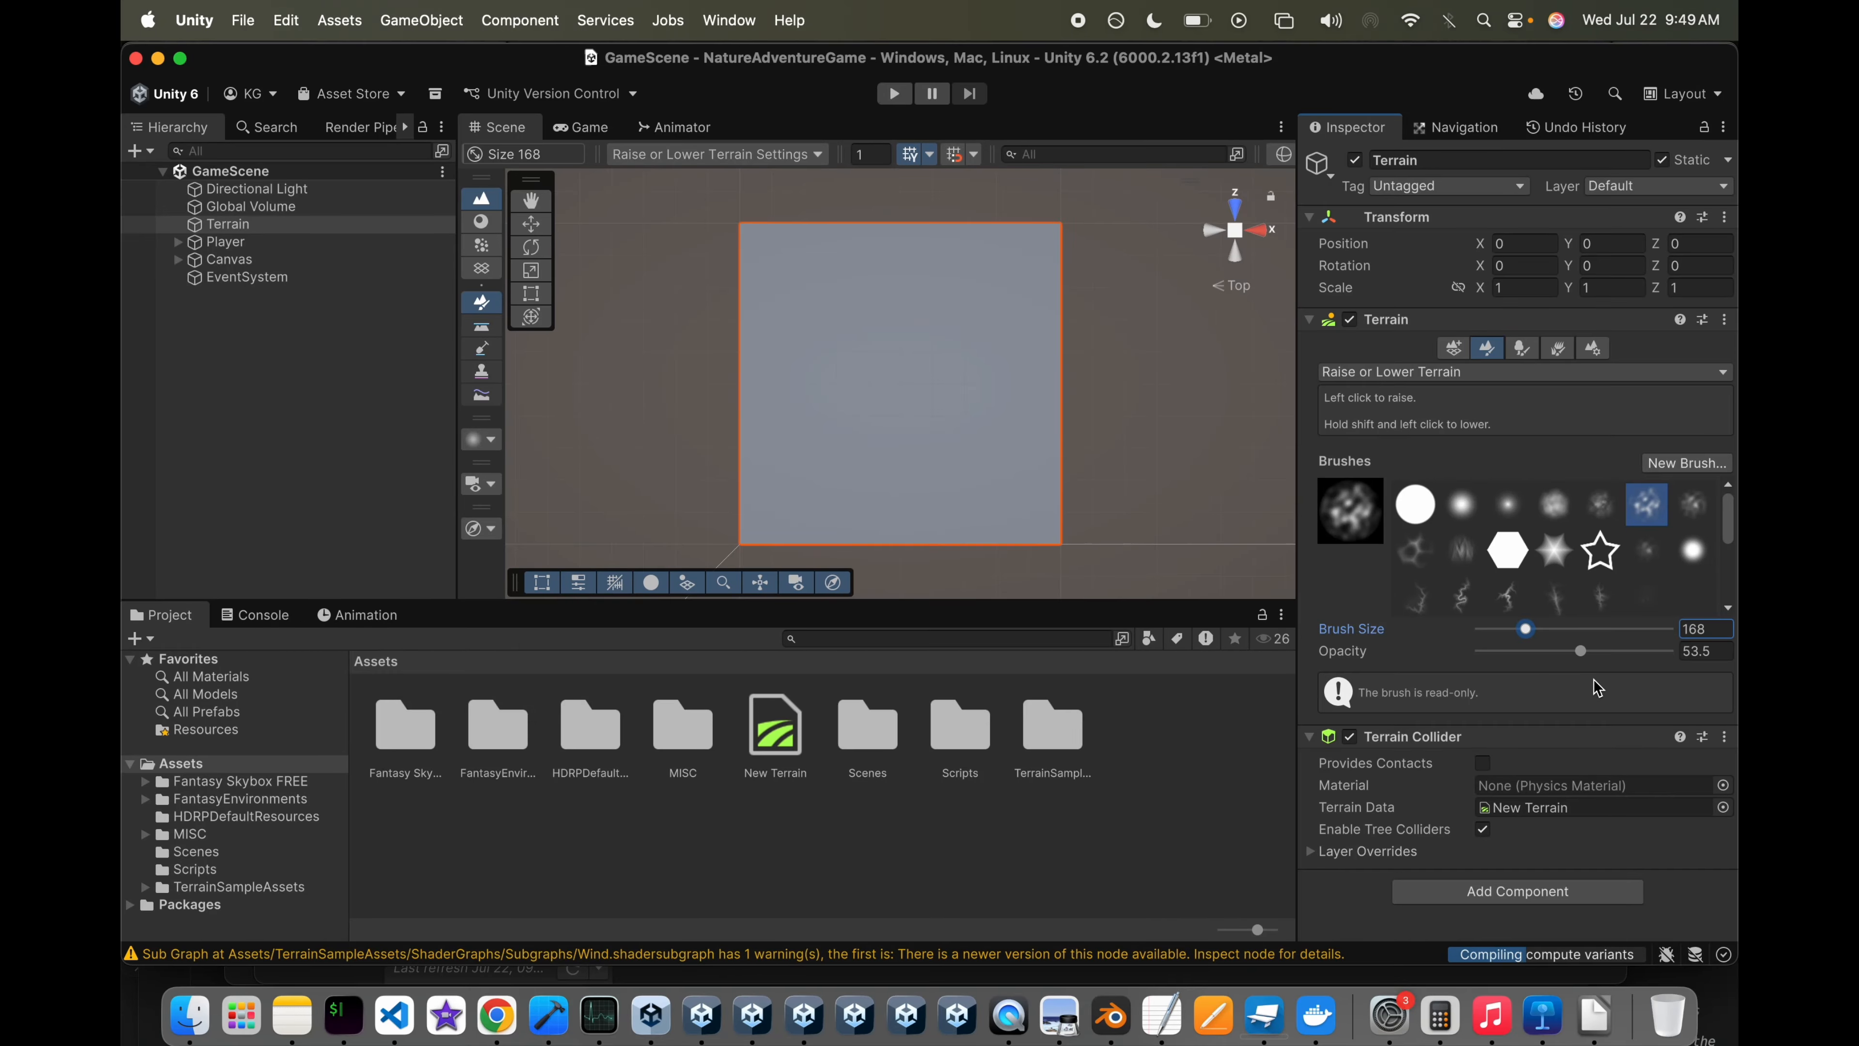
pyautogui.moveTo(1620, 655); pyautogui.dragTo(1636, 657)
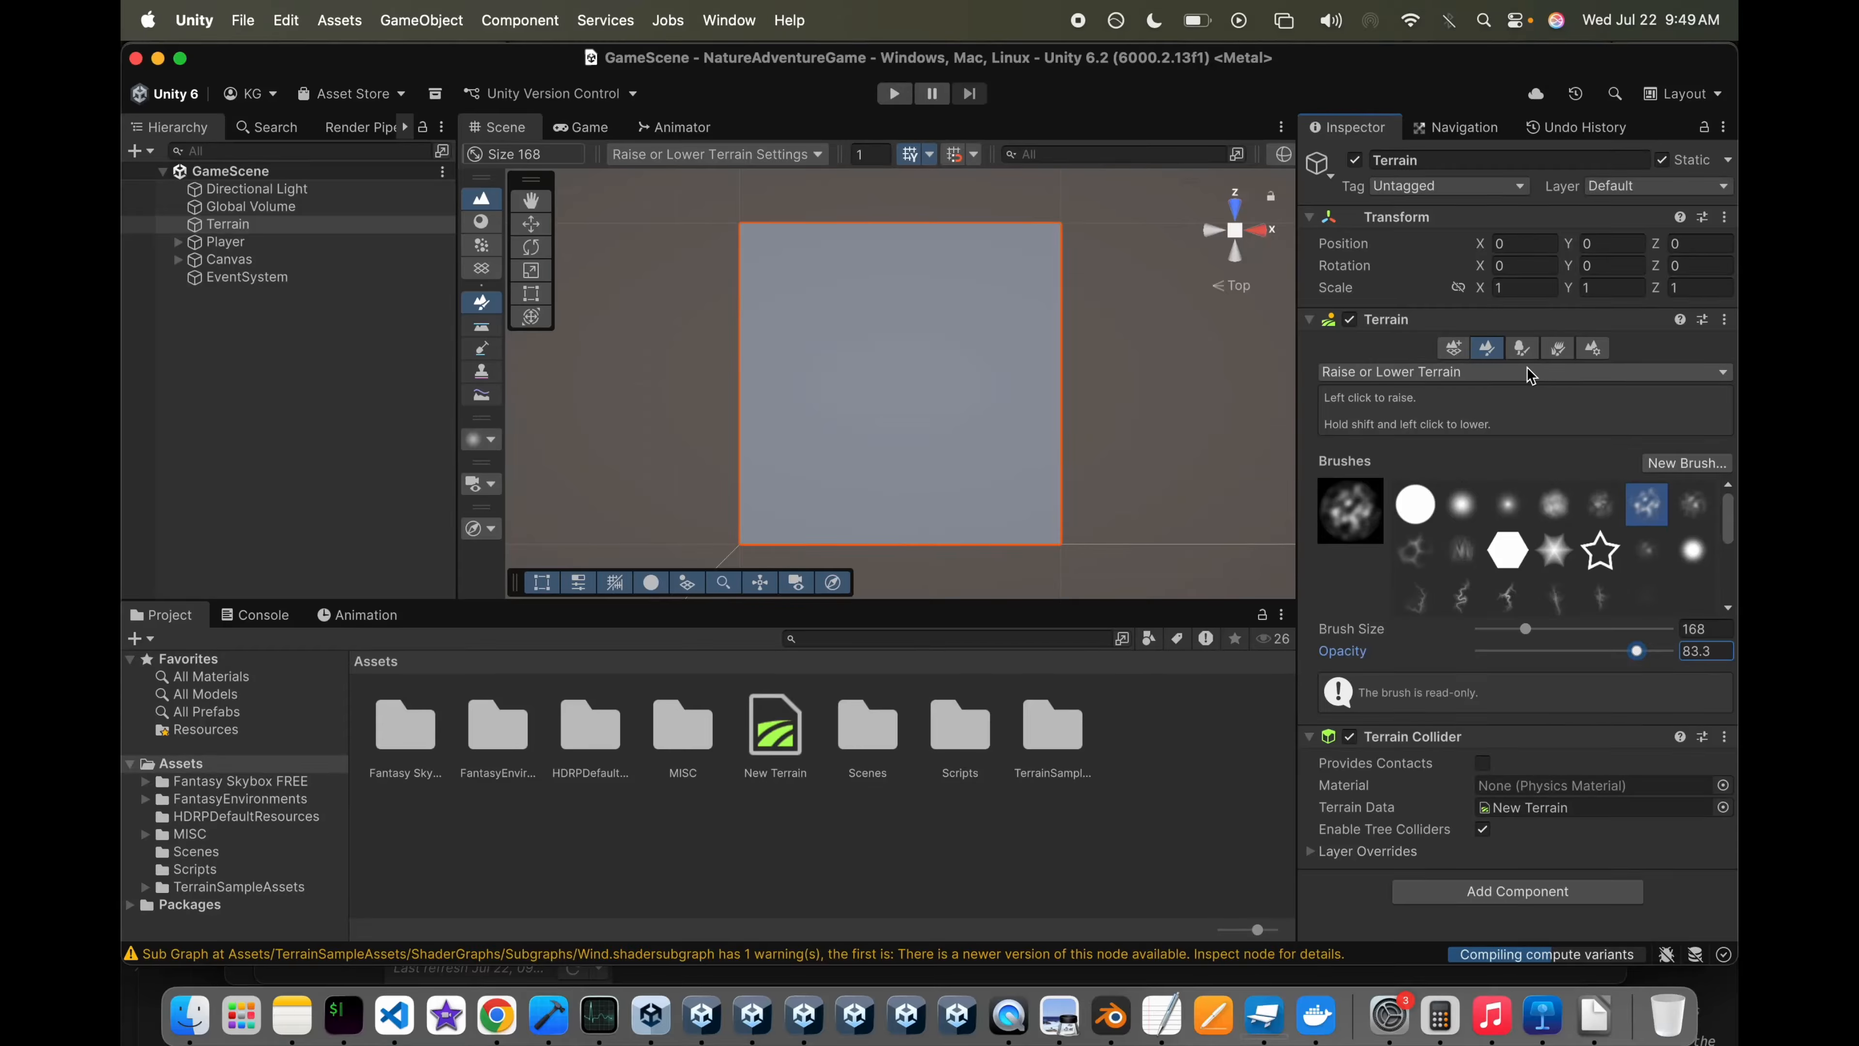
pyautogui.click(1553, 350)
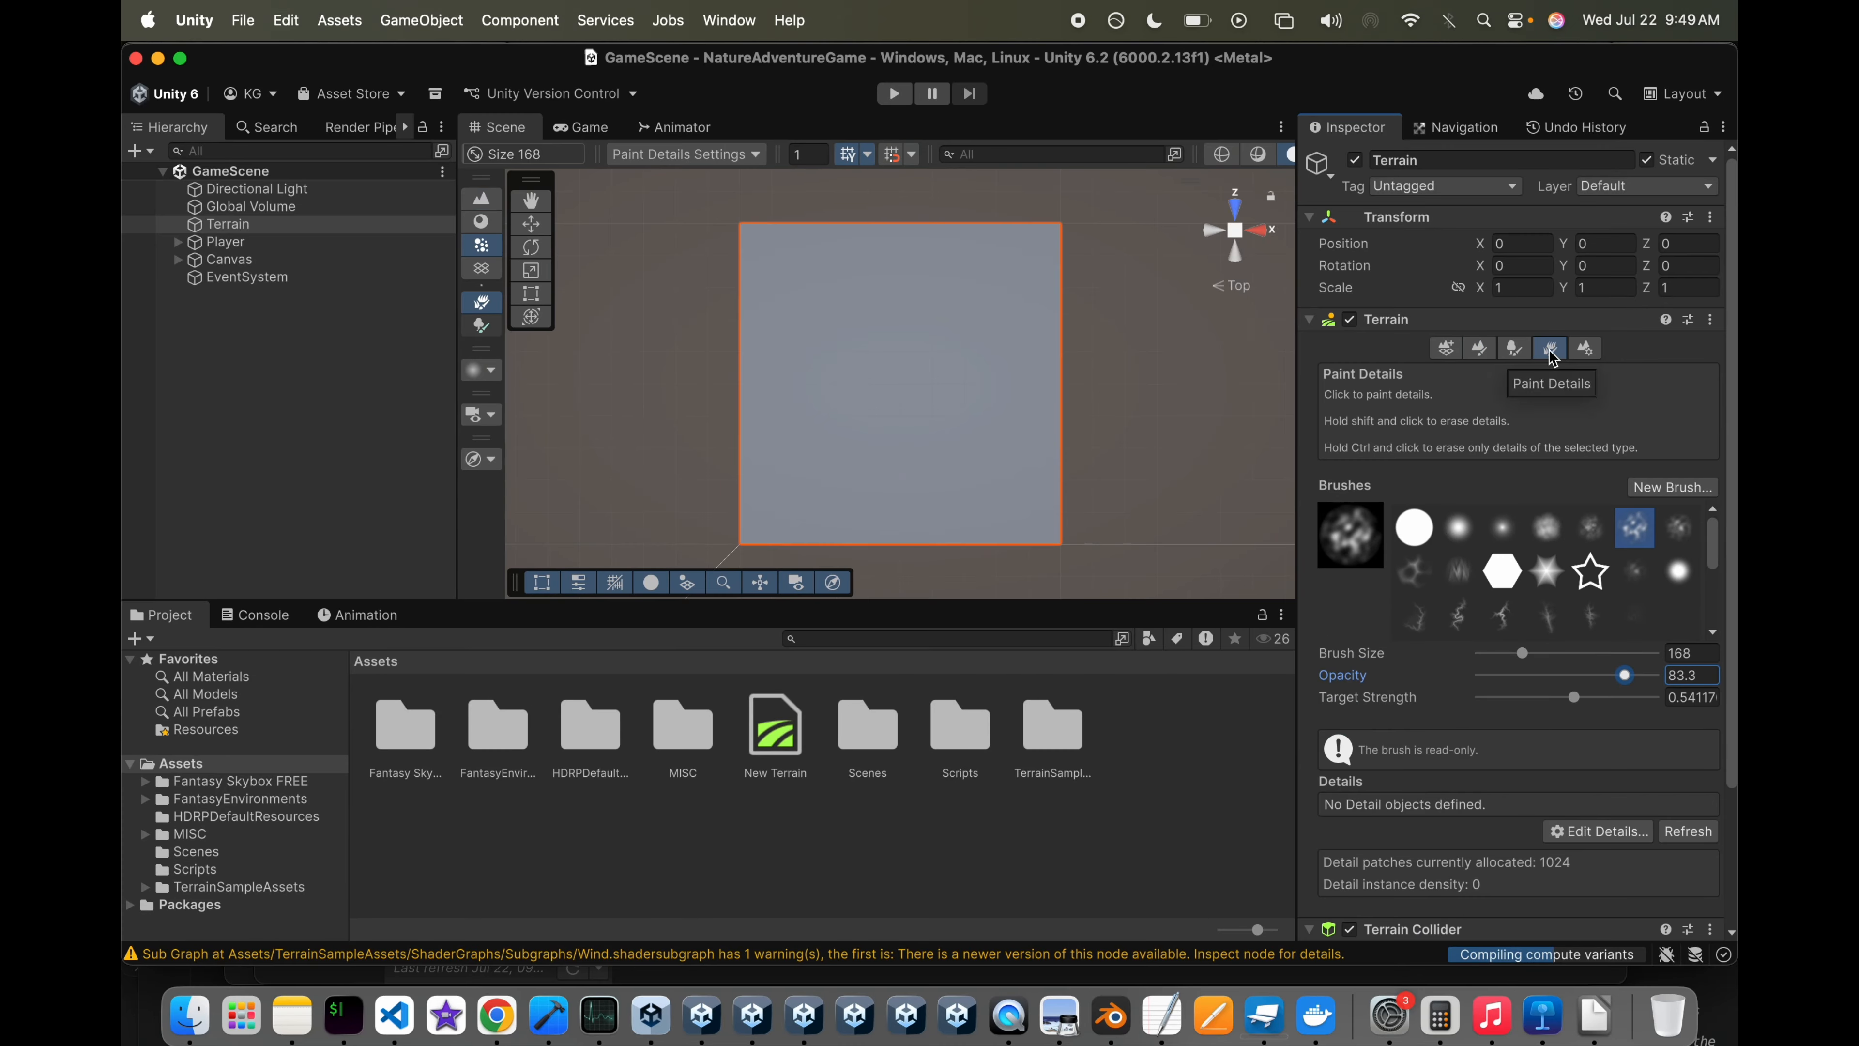
pyautogui.scroll(-2, 1523, 541)
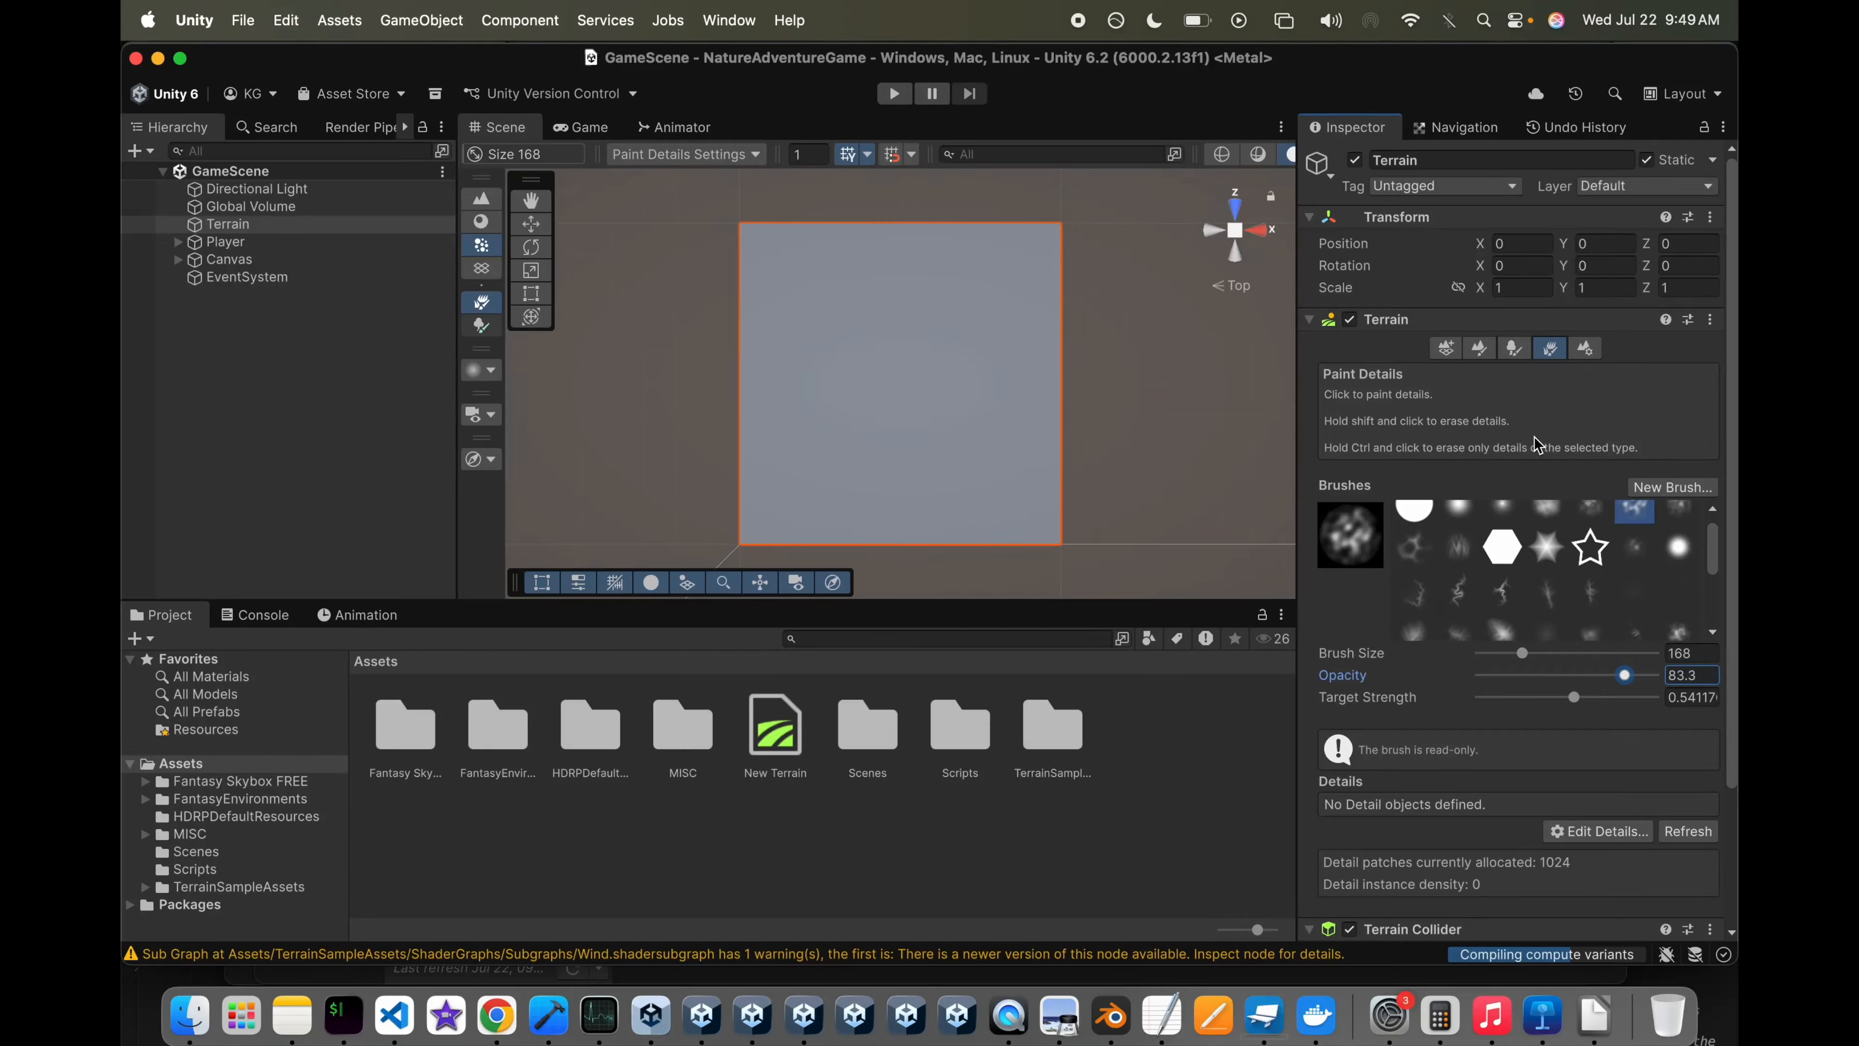
pyautogui.click(1513, 349)
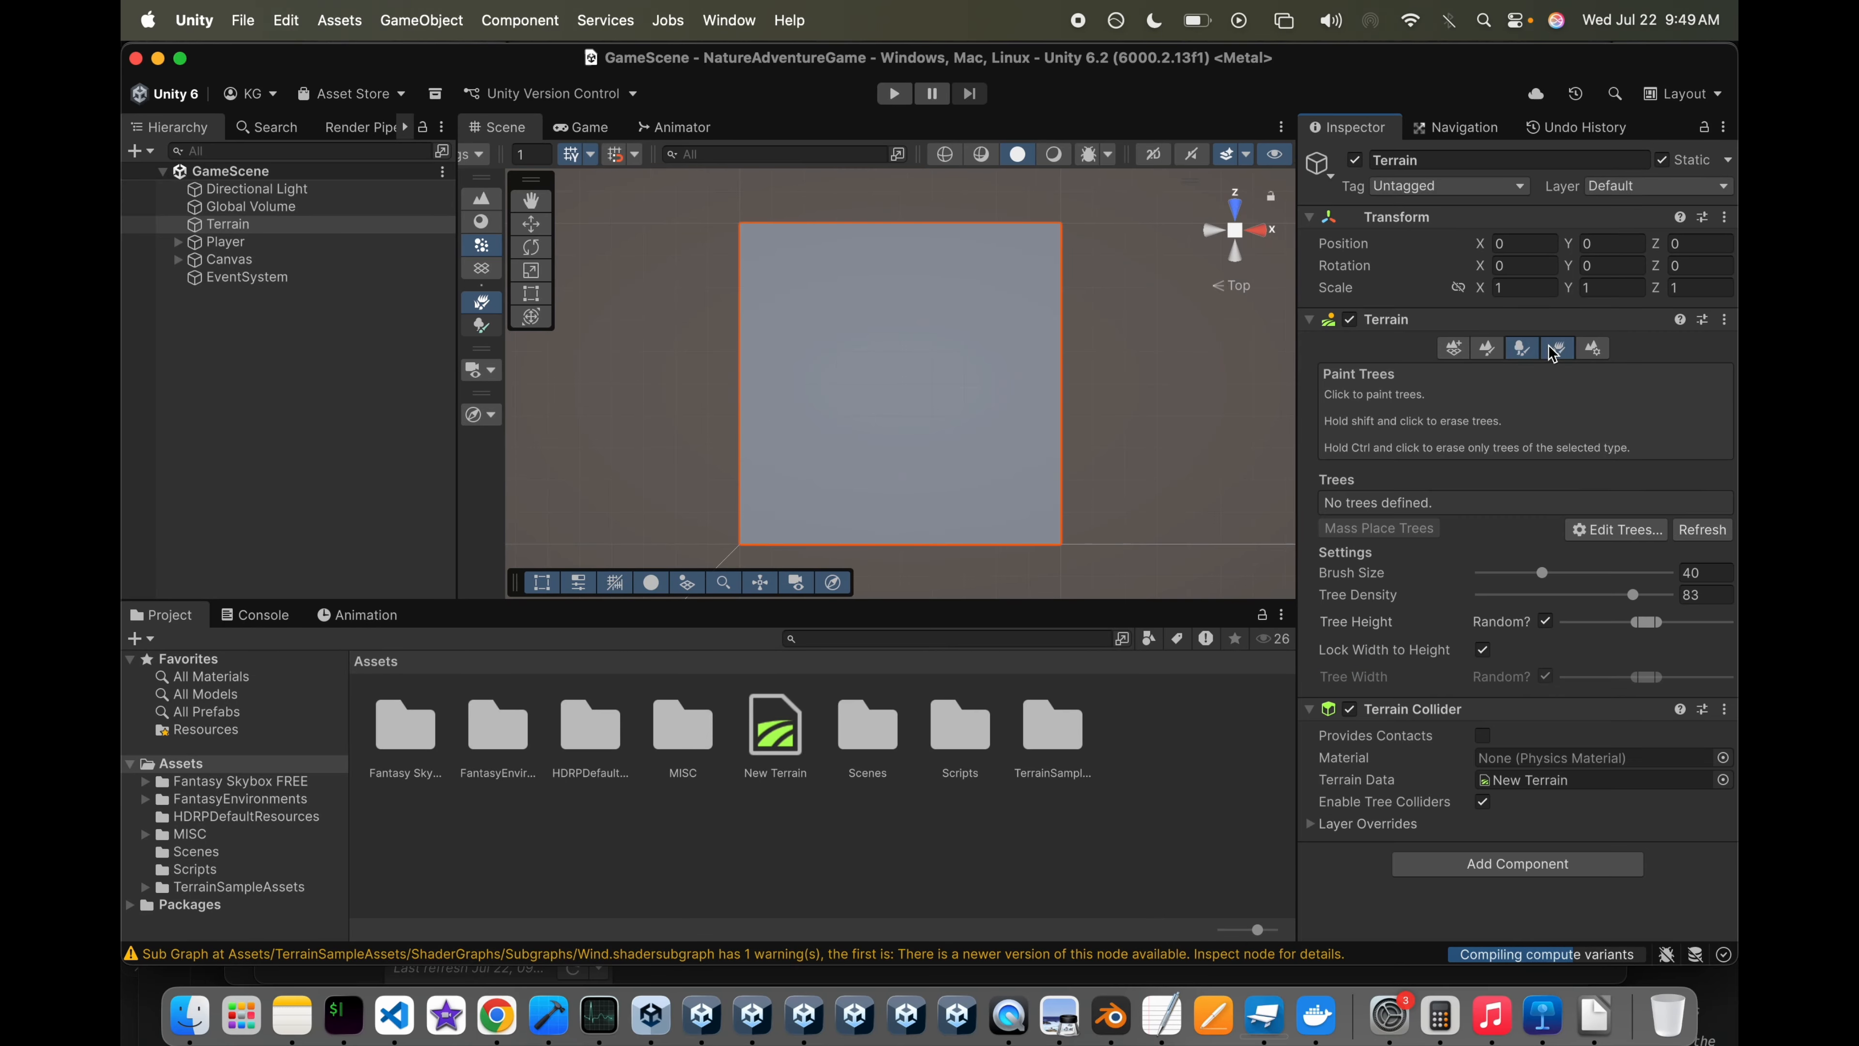
pyautogui.click(1563, 350)
pyautogui.click(1585, 349)
# Step: Switch the terrain tool to Paint Texture and add the existing TerrainGrass layer to cover the terrain with grass
pyautogui.click(1481, 348)
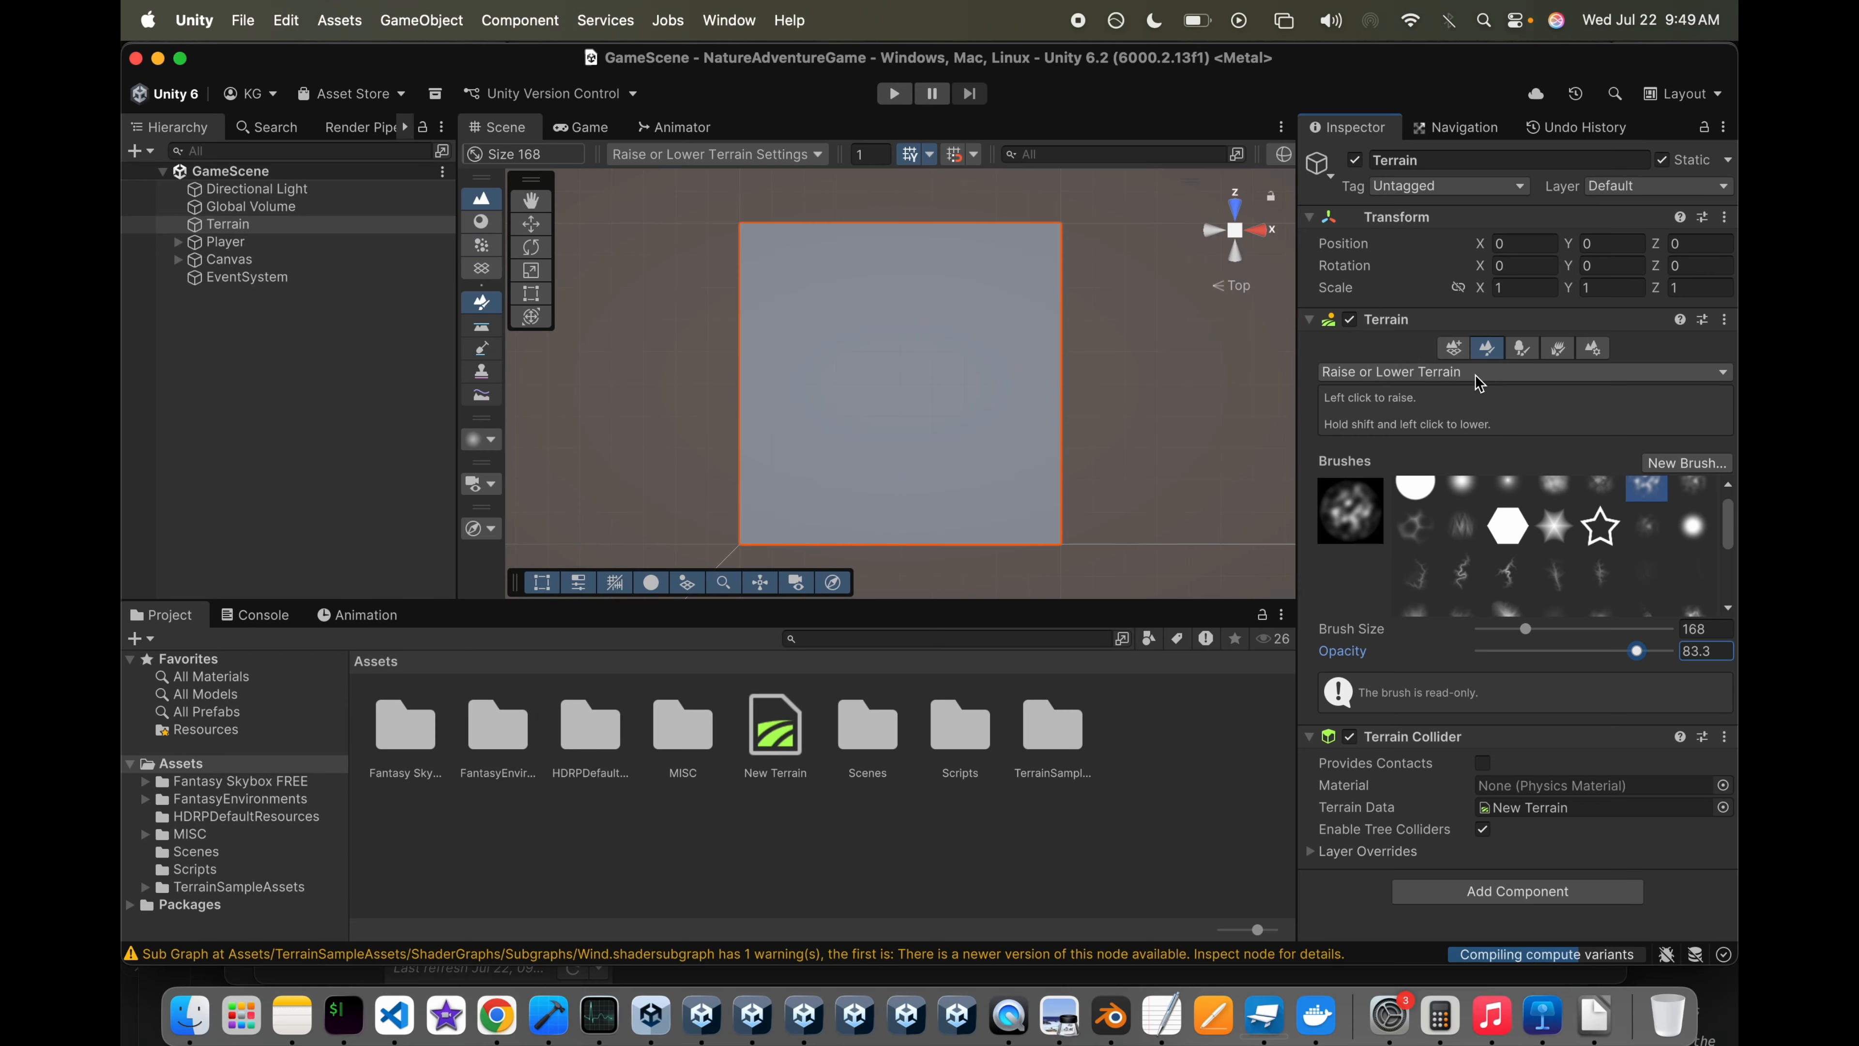
pyautogui.click(1480, 372)
pyautogui.click(1467, 526)
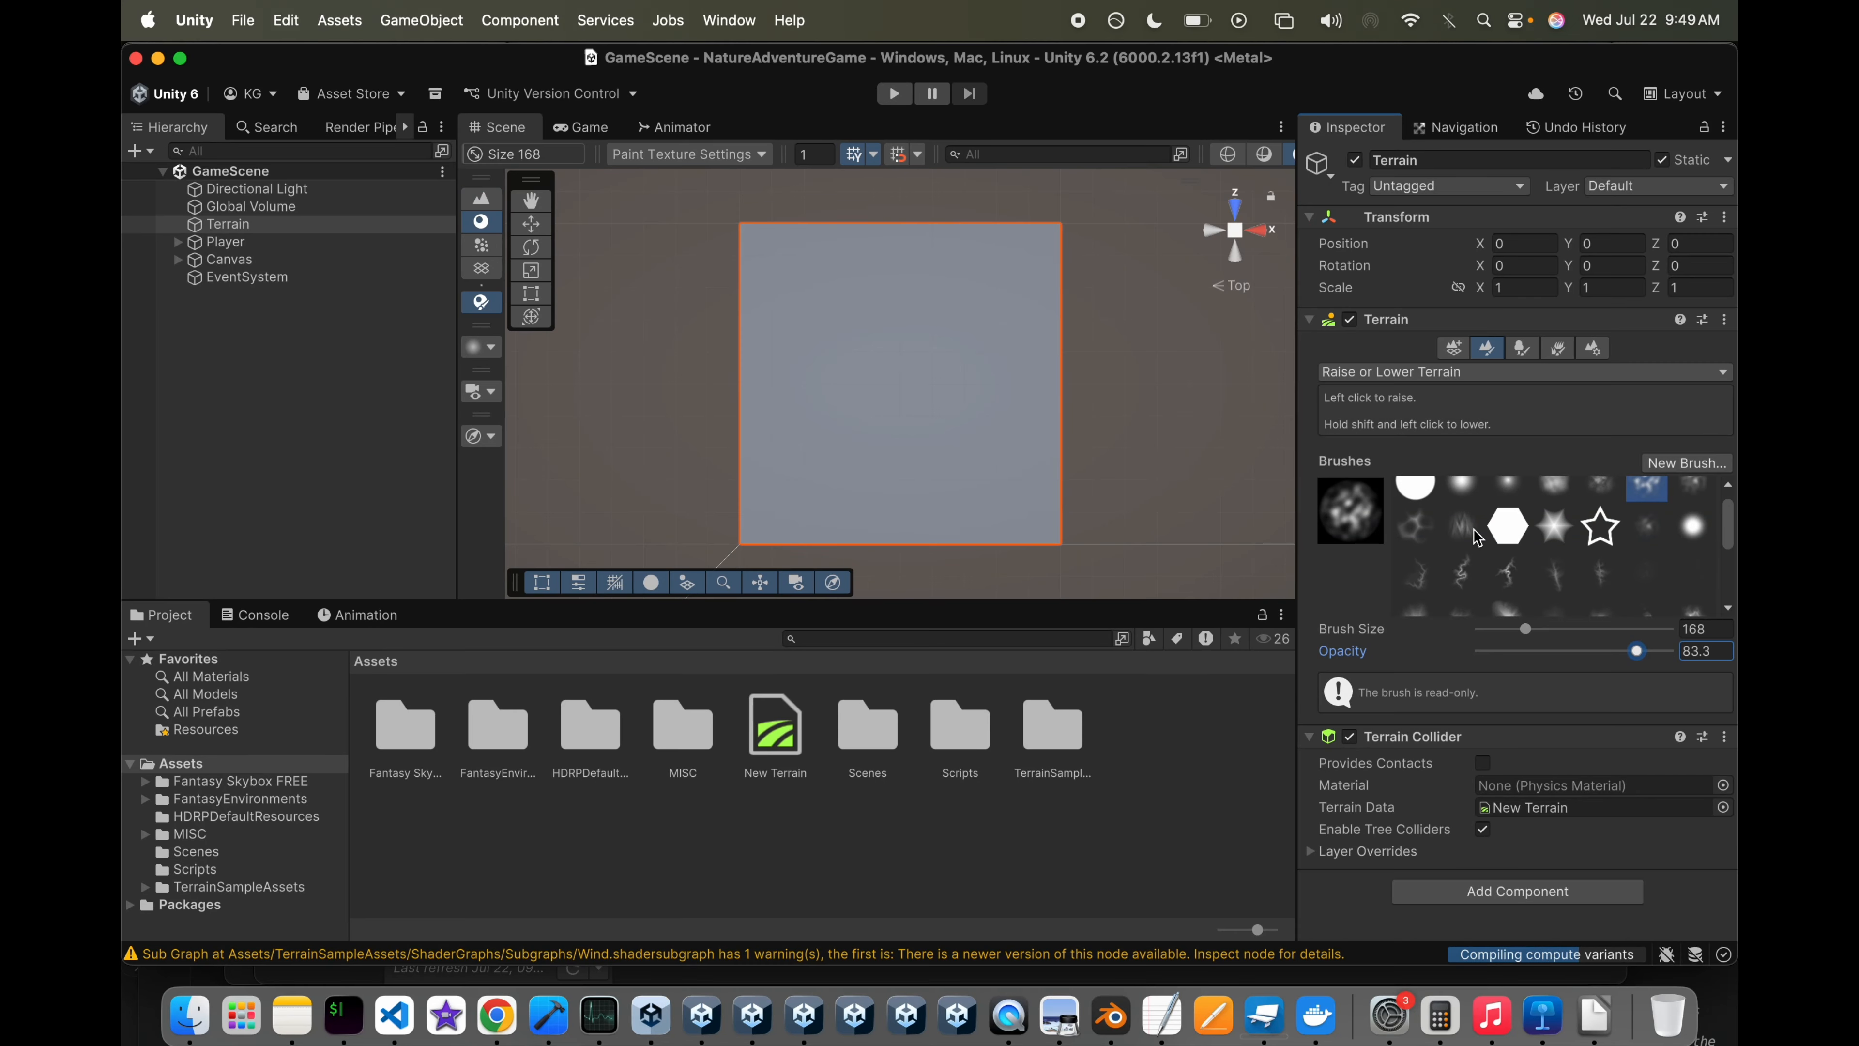
pyautogui.click(1460, 373)
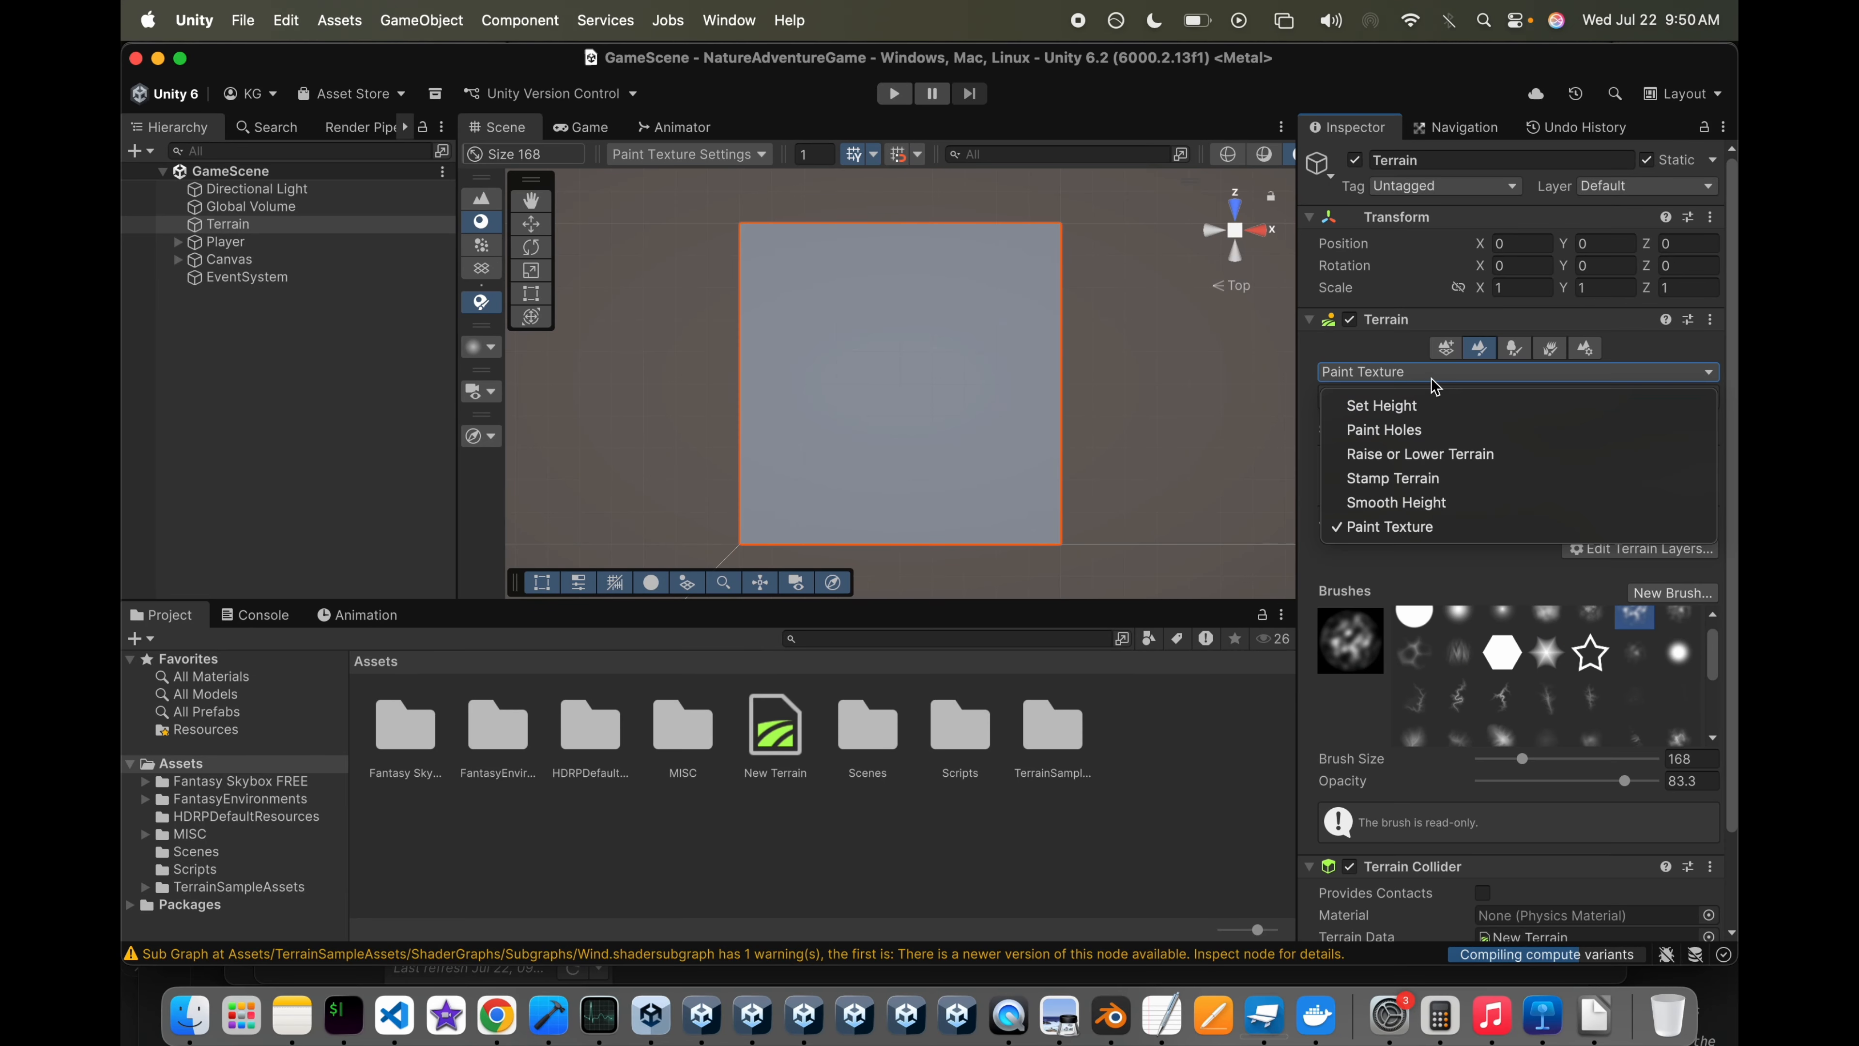
pyautogui.click(1423, 373)
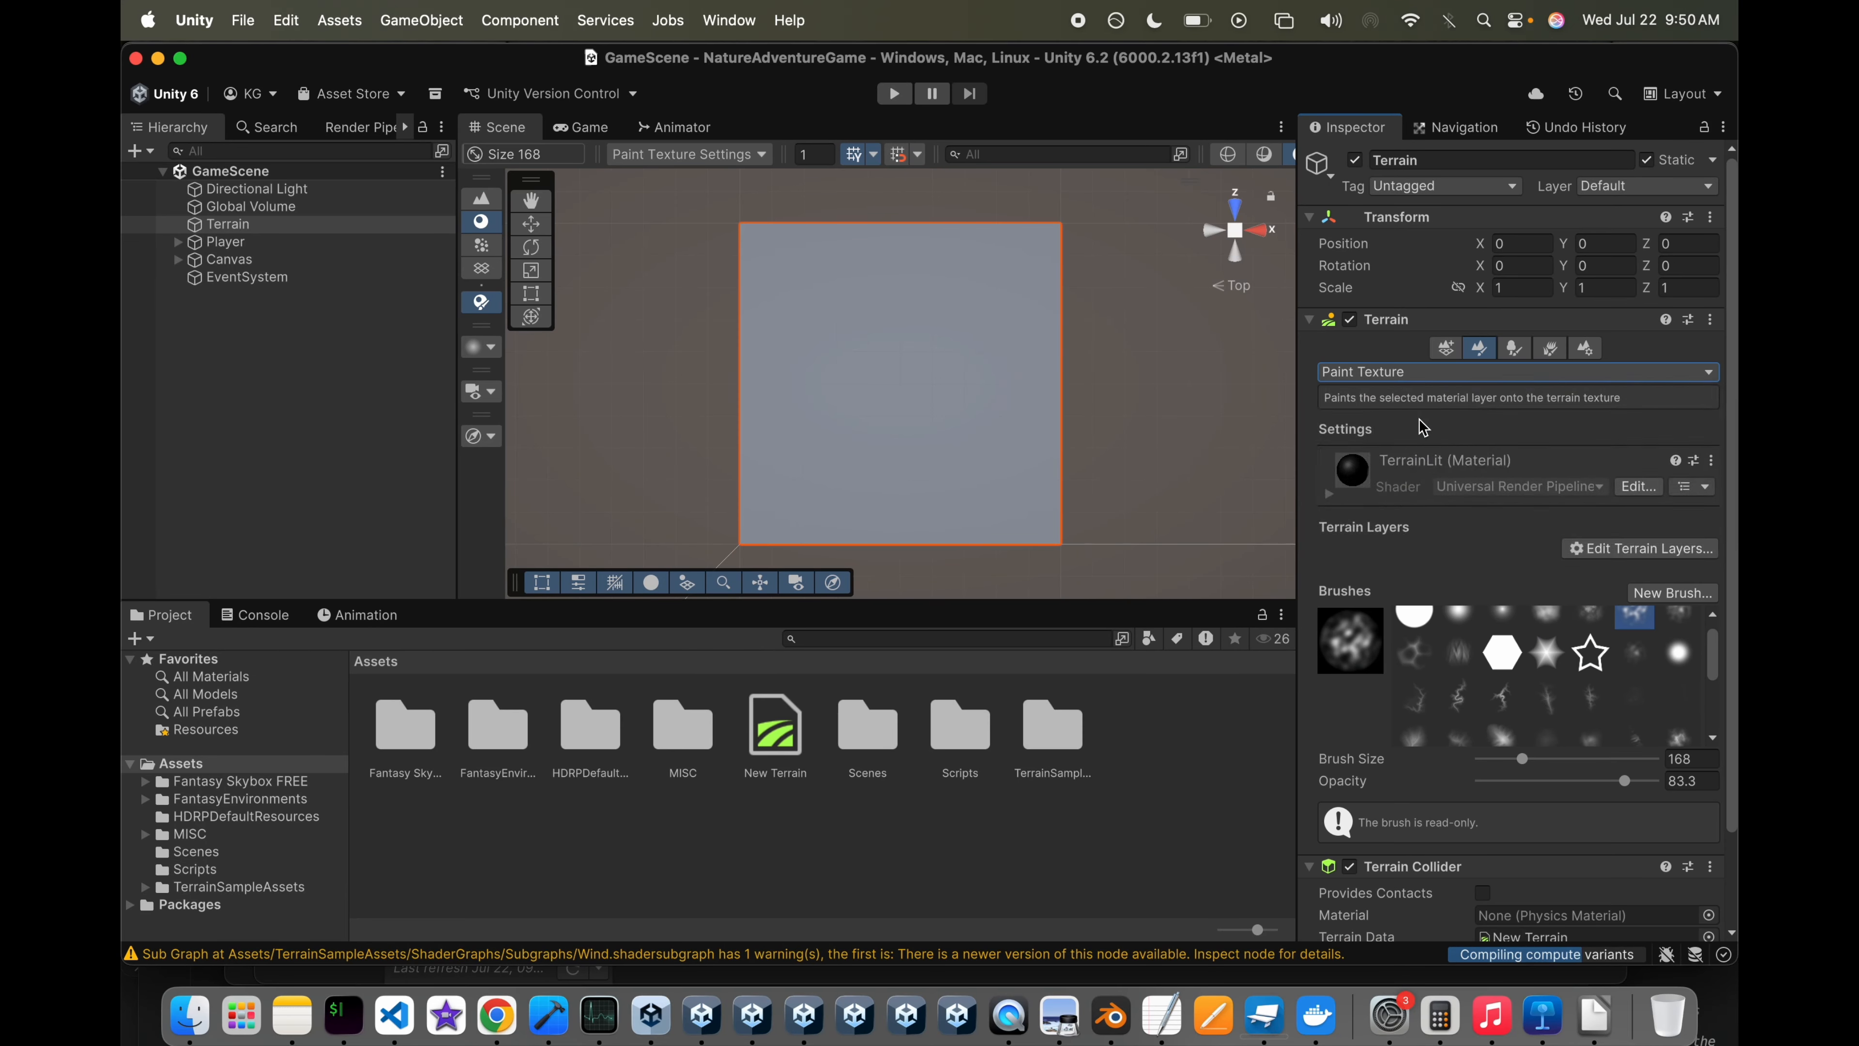
pyautogui.scroll(-2, 1456, 487)
pyautogui.scroll(-1, 1551, 814)
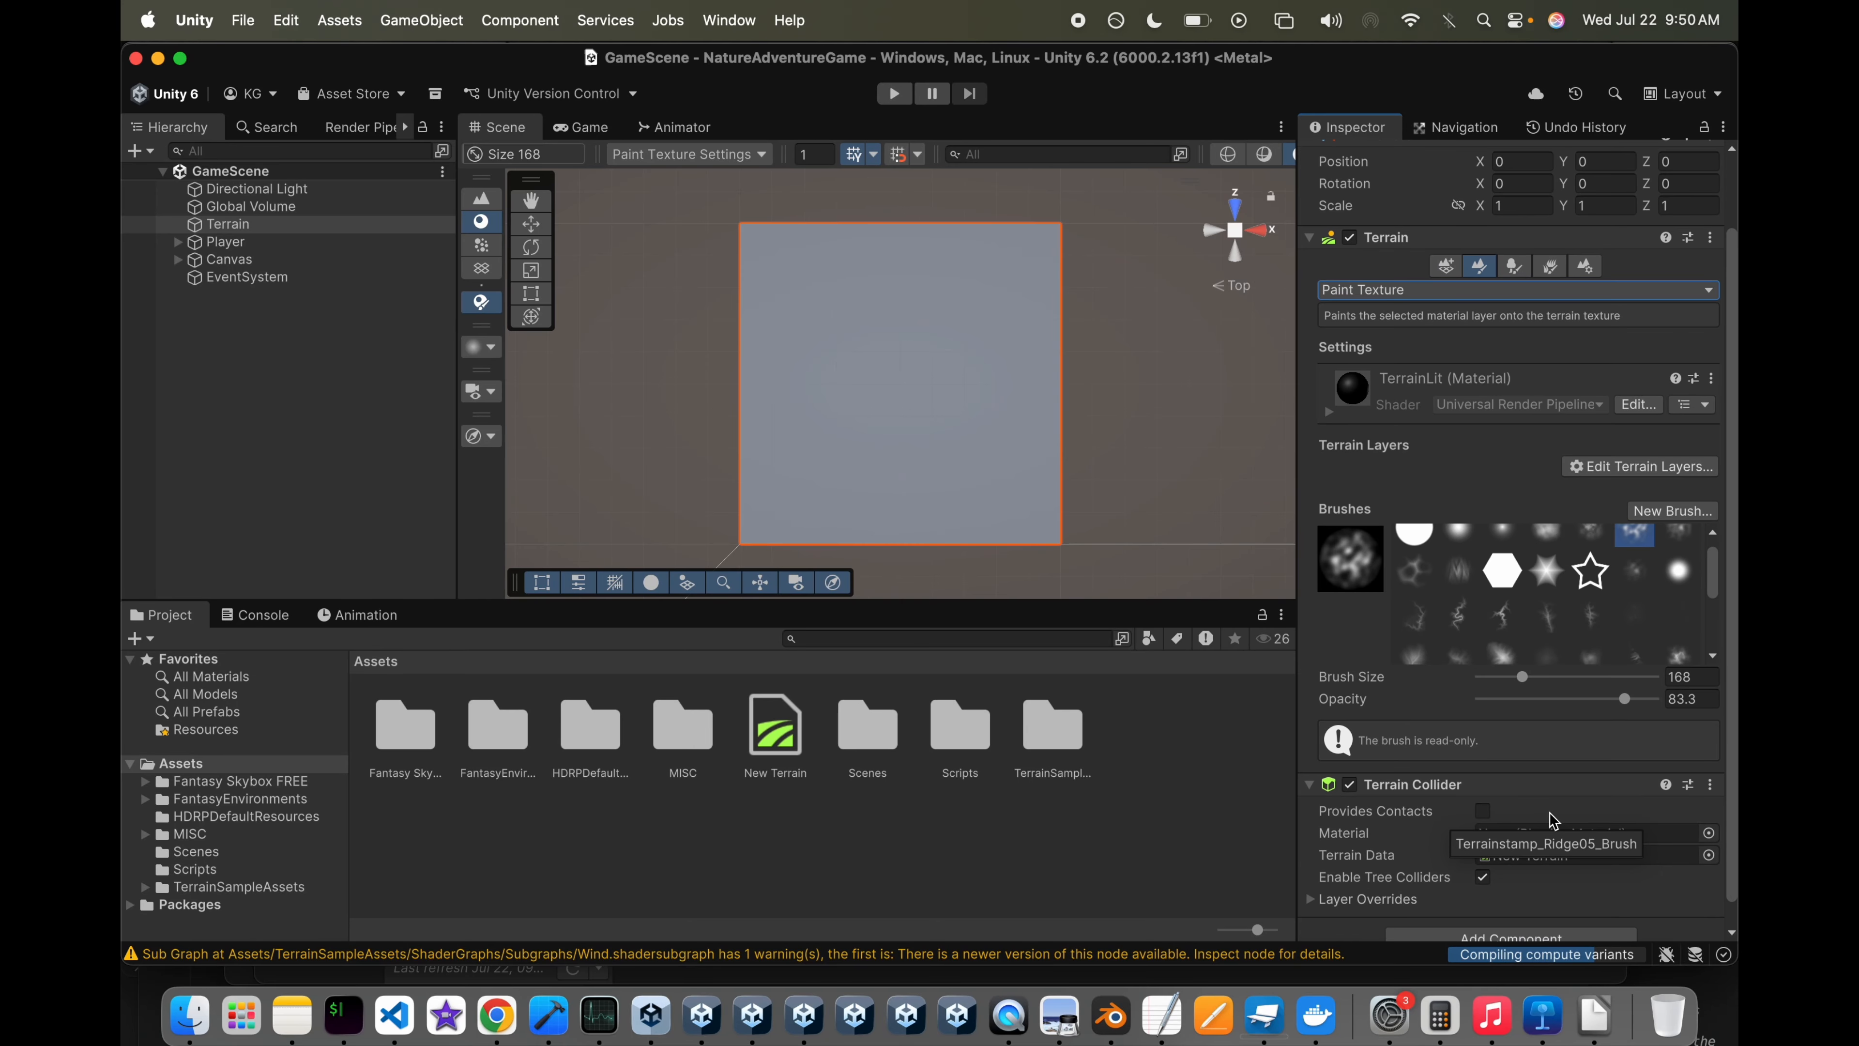
pyautogui.click(1713, 466)
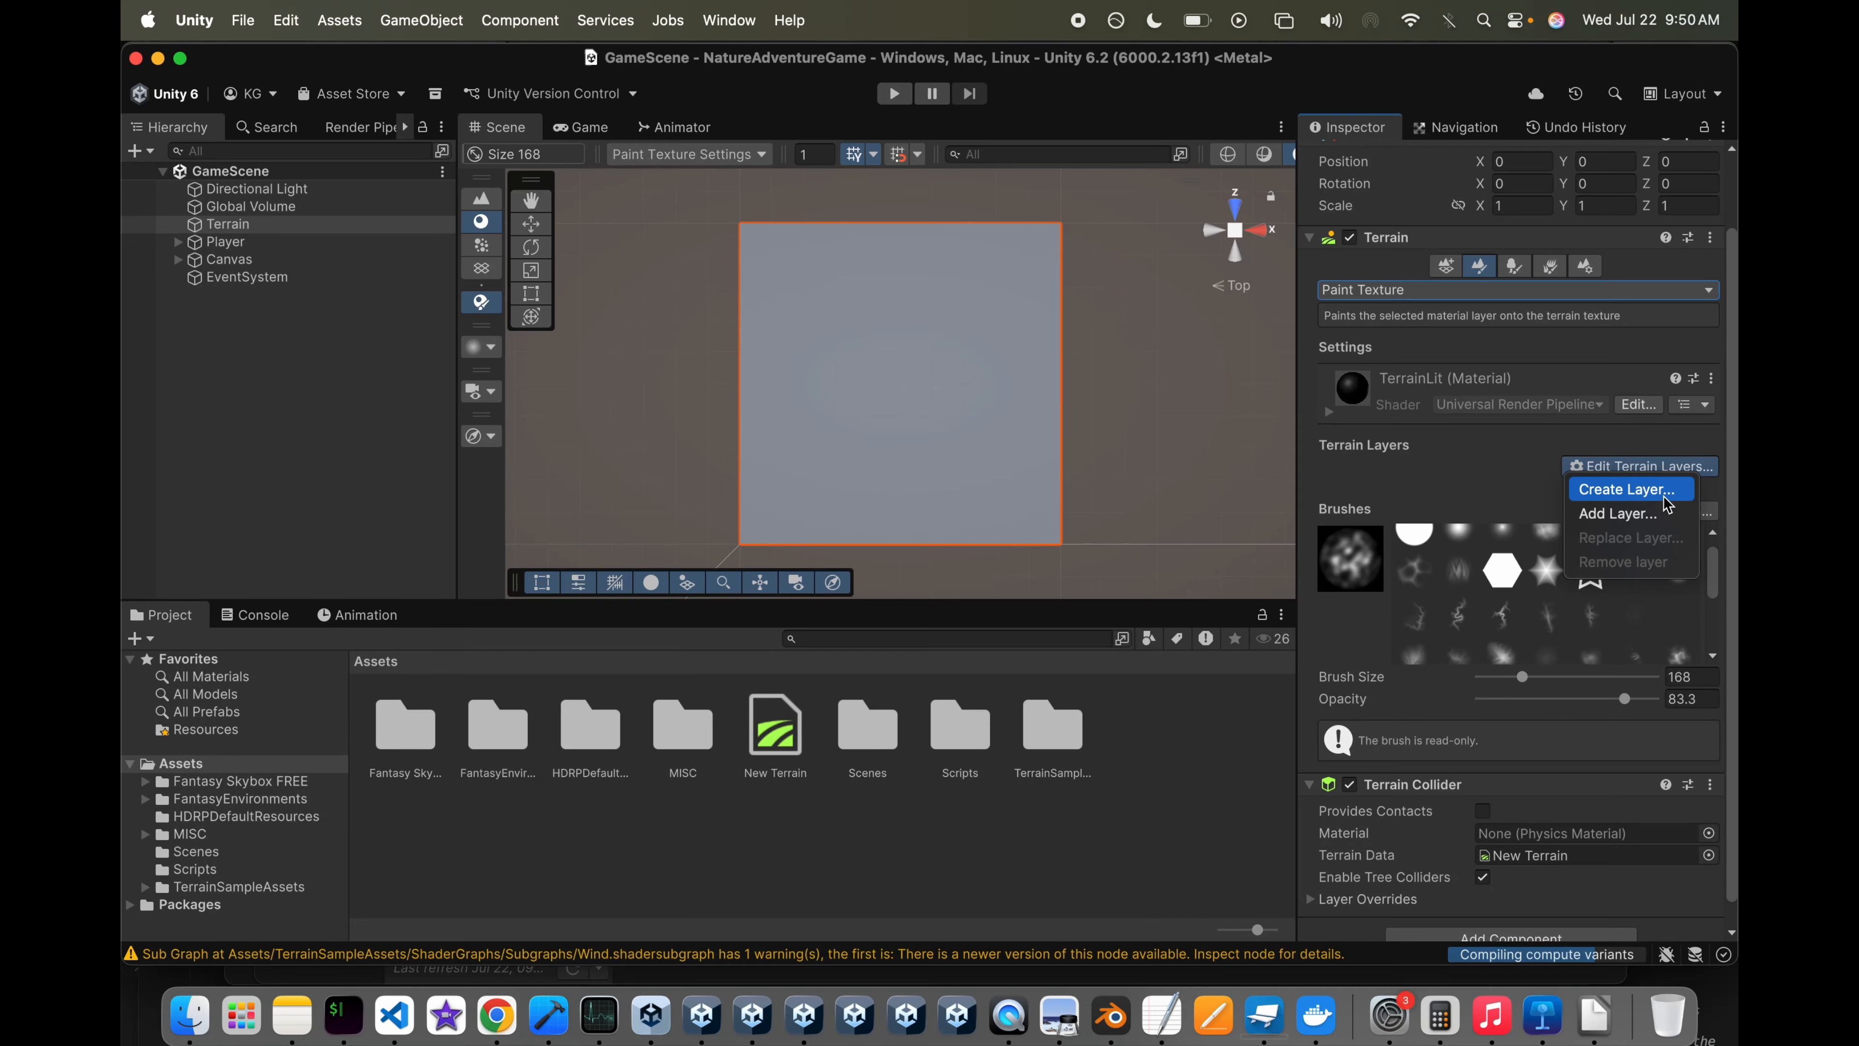
pyautogui.click(1644, 517)
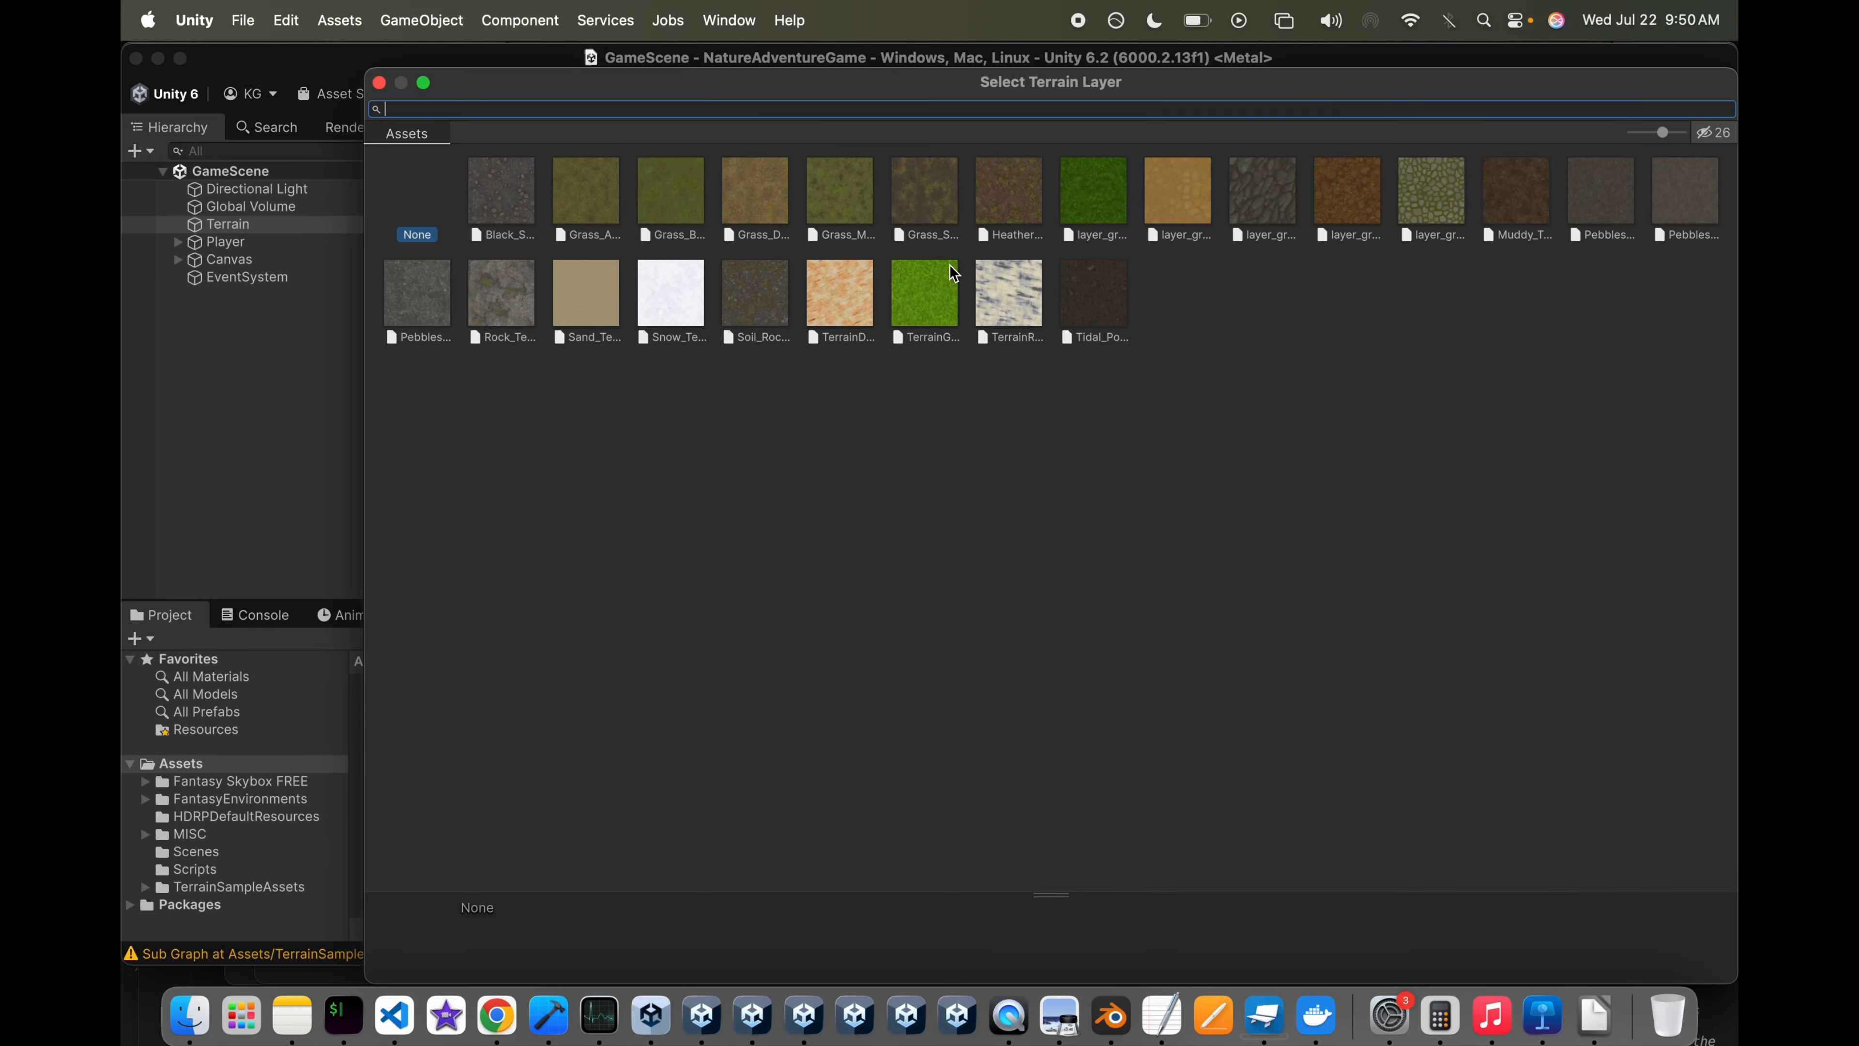
pyautogui.doubleClick(943, 302)
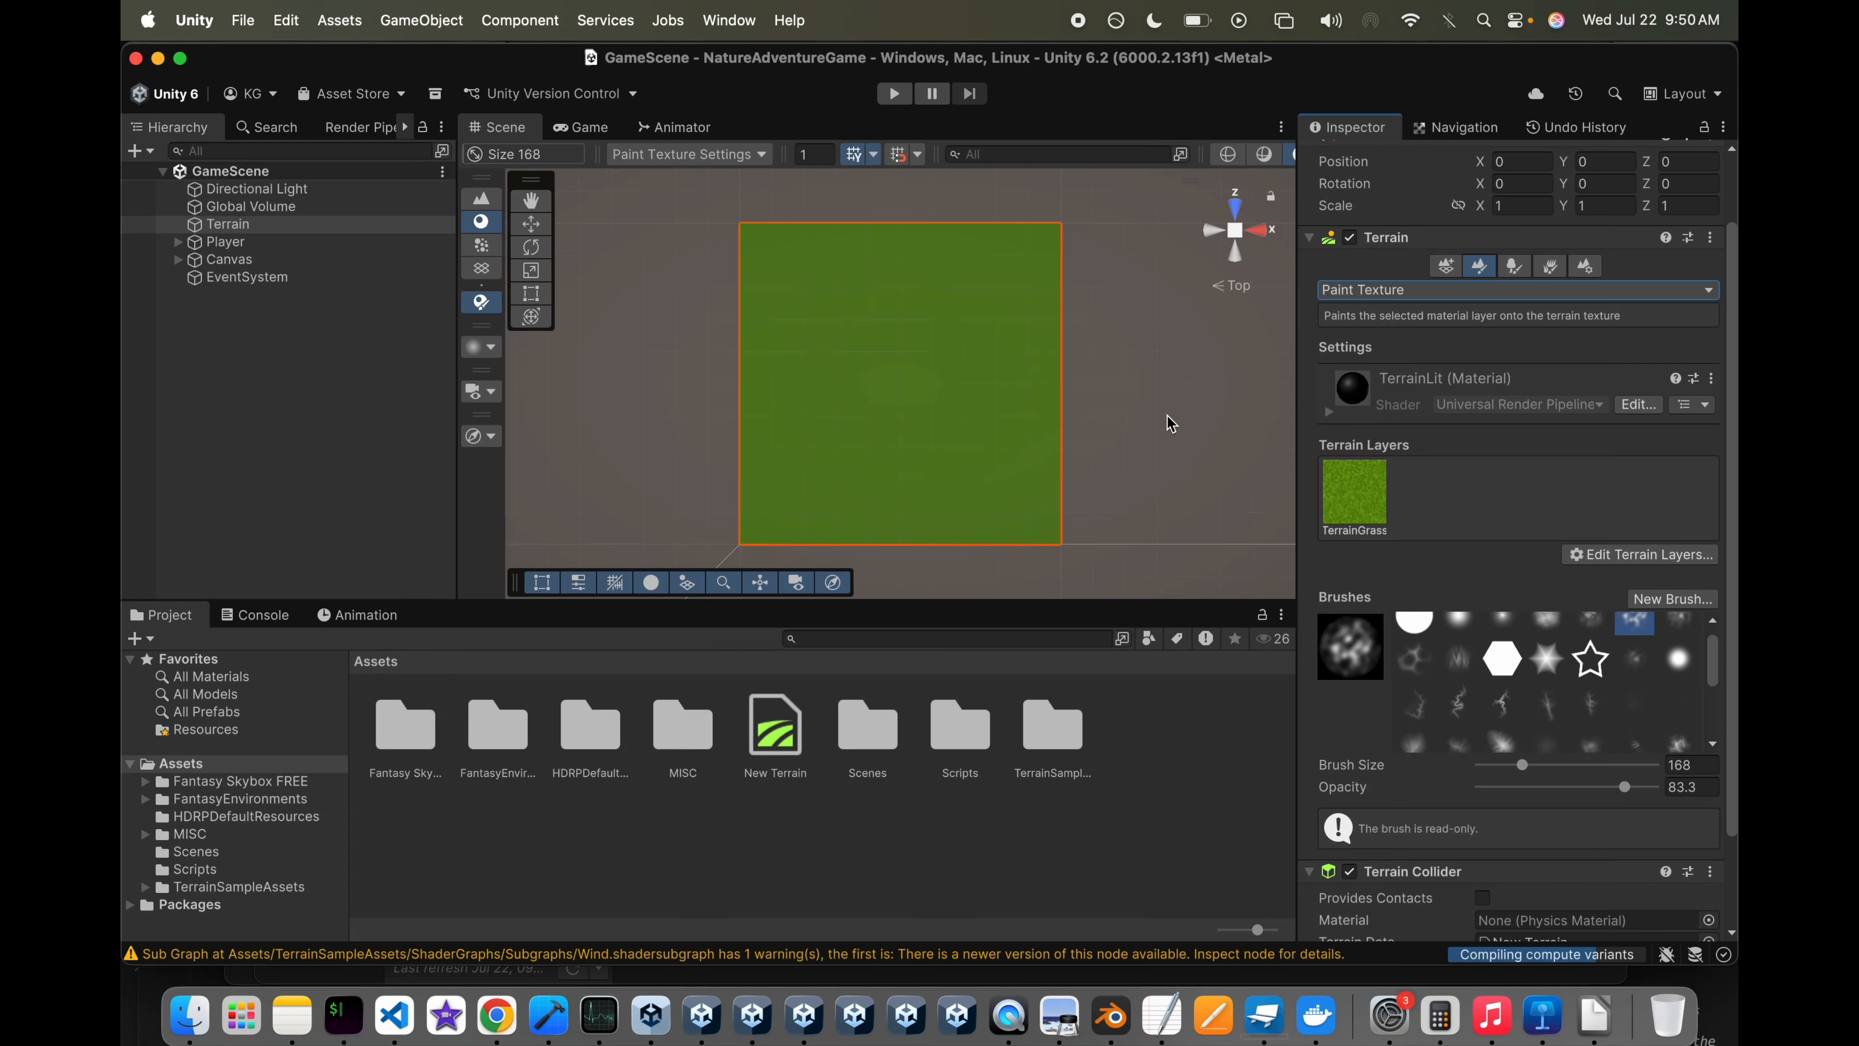
# Step: Switch to Raise or Lower Terrain and raise a tall mountain at the terrain's corner where X and Z are highest
pyautogui.click(1438, 293)
pyautogui.click(1438, 370)
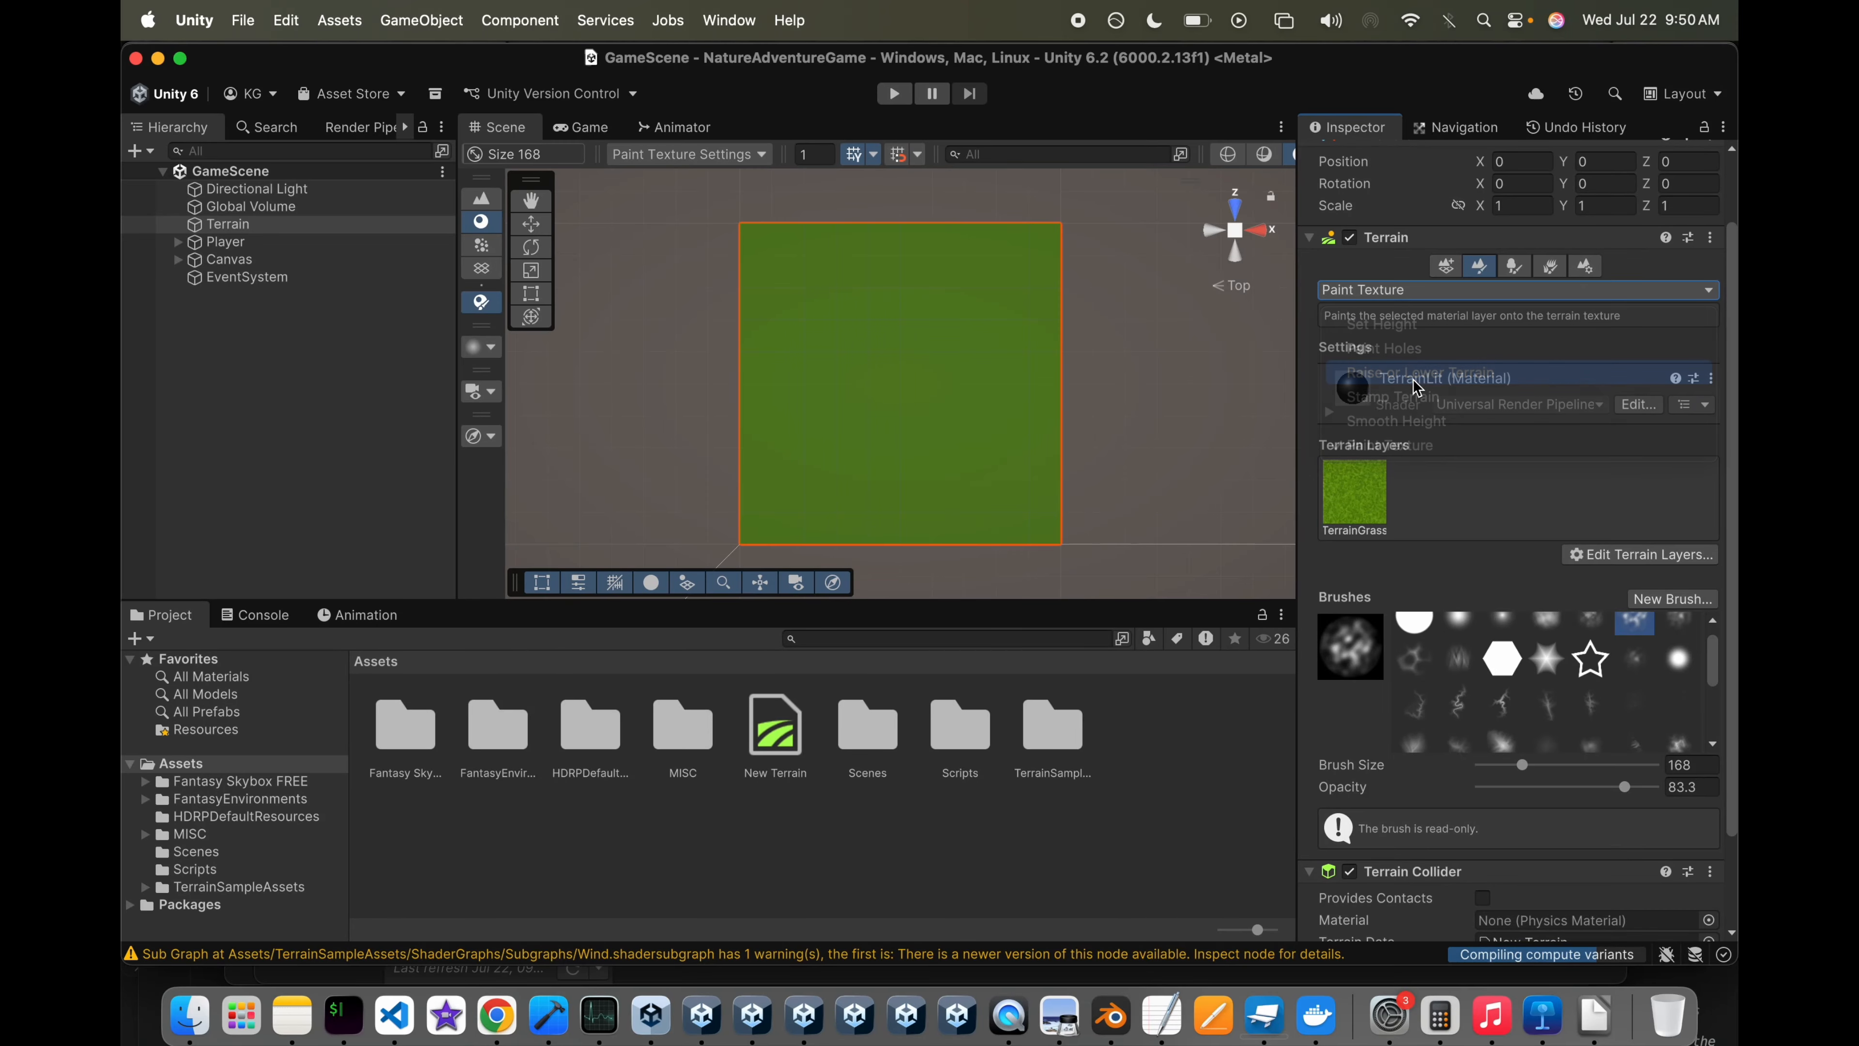
pyautogui.moveTo(1004, 287)
pyautogui.mouseDown()
pyautogui.moveTo(975, 273)
pyautogui.moveTo(1038, 282)
pyautogui.moveTo(1039, 377)
pyautogui.mouseUp()
pyautogui.scroll(5, 1058, 286)
pyautogui.scroll(-6, 1065, 273)
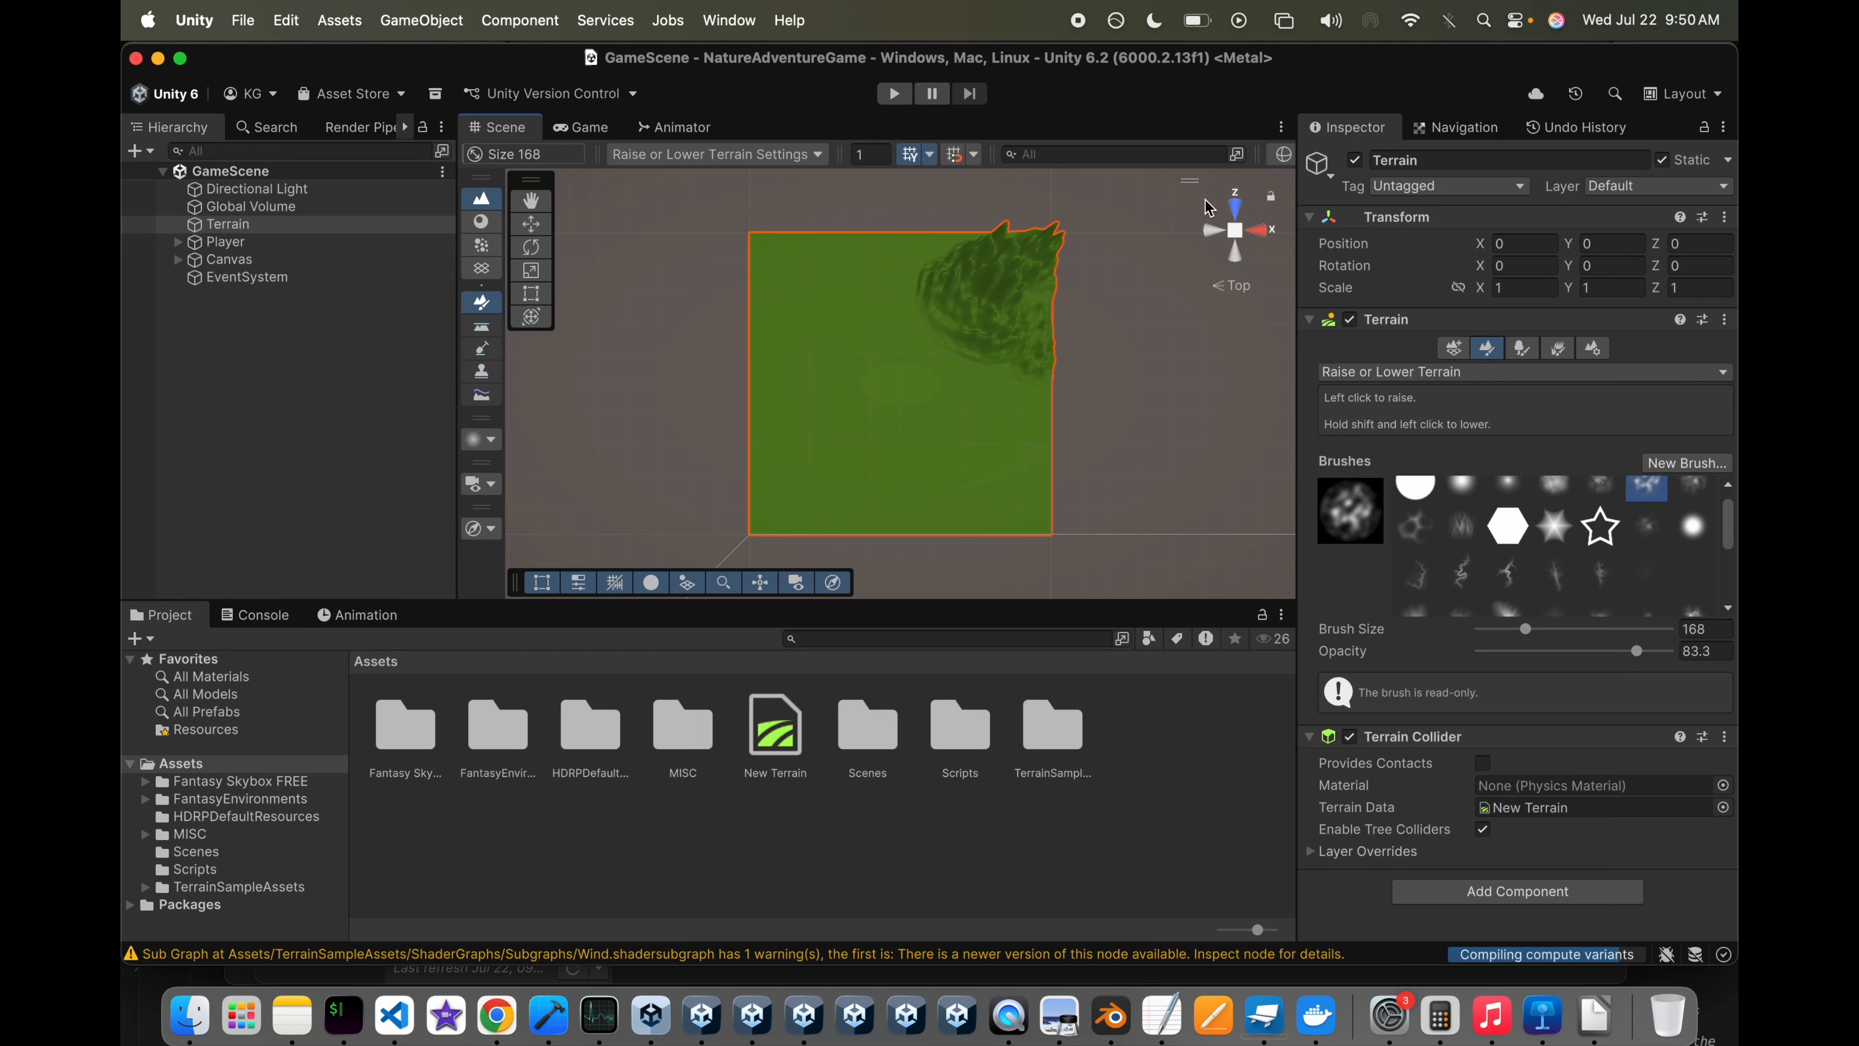
# Step: Check the corner mountain from the side, lower its peak and extend the sculpting along the adjacent far edge
pyautogui.click(1212, 232)
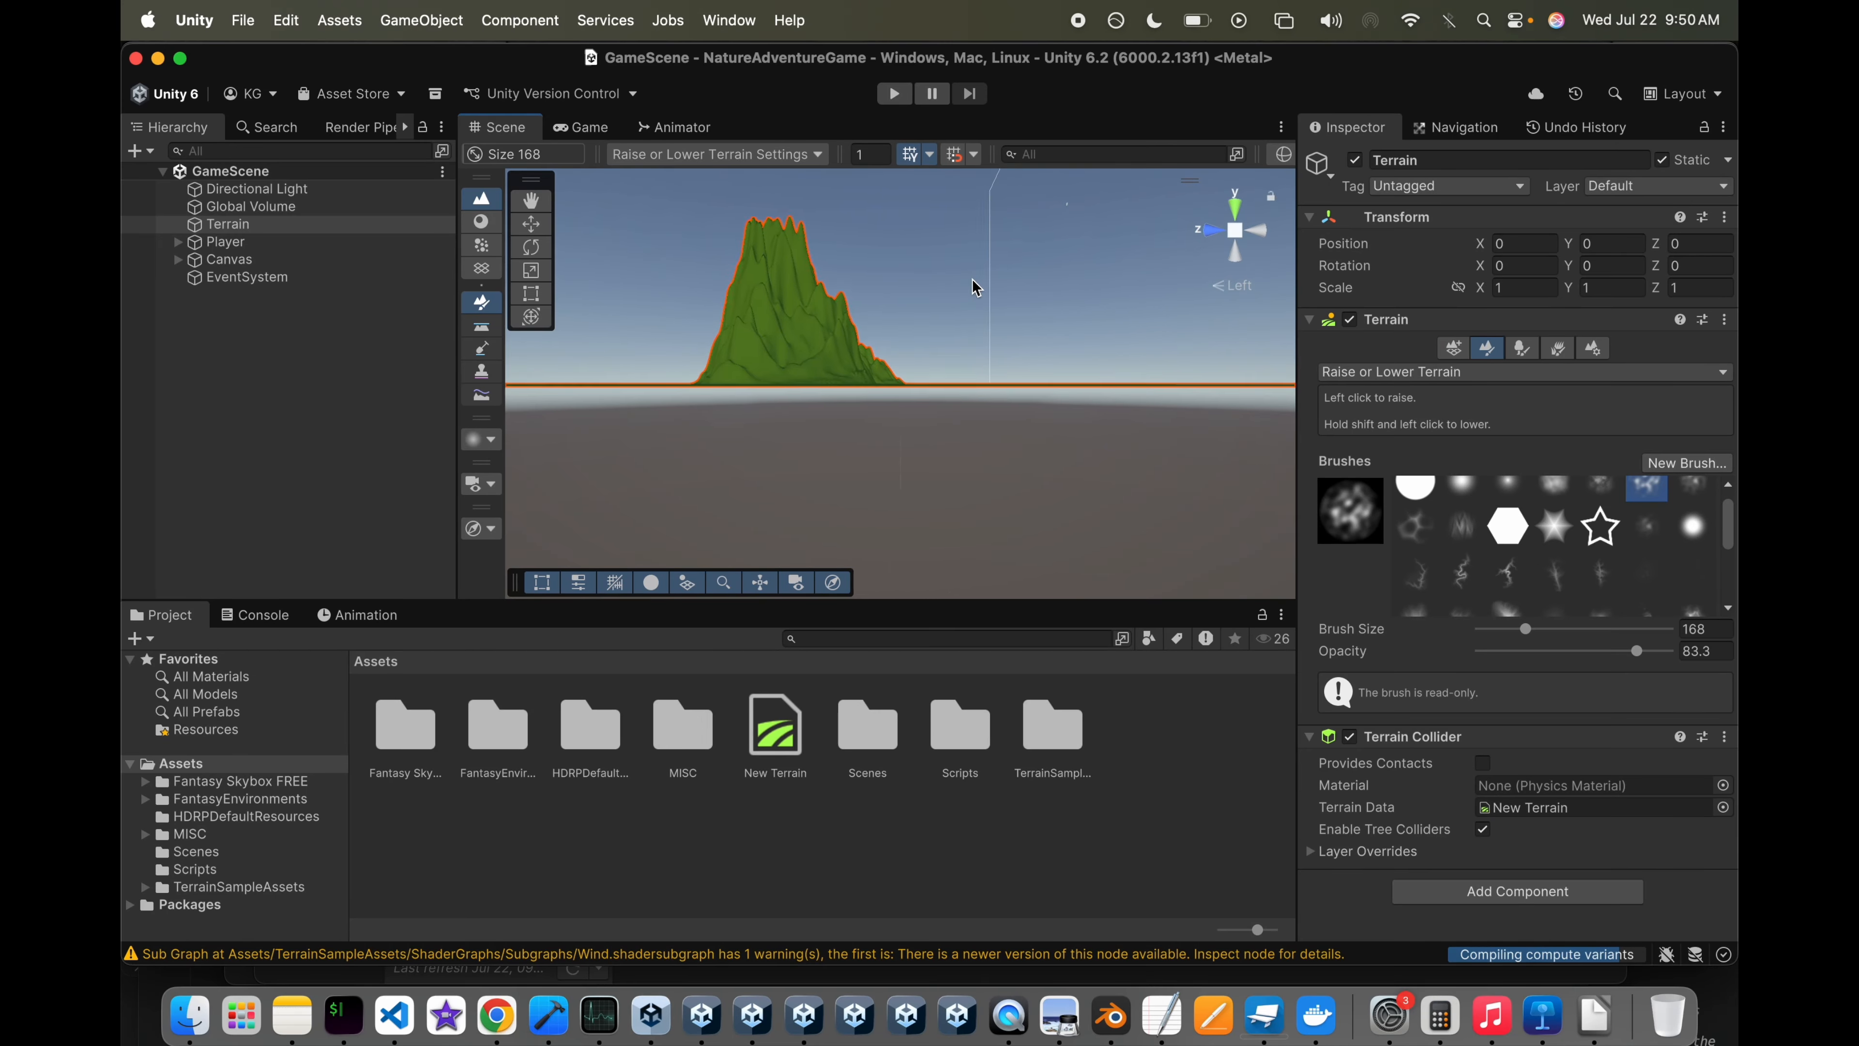
pyautogui.click(1234, 209)
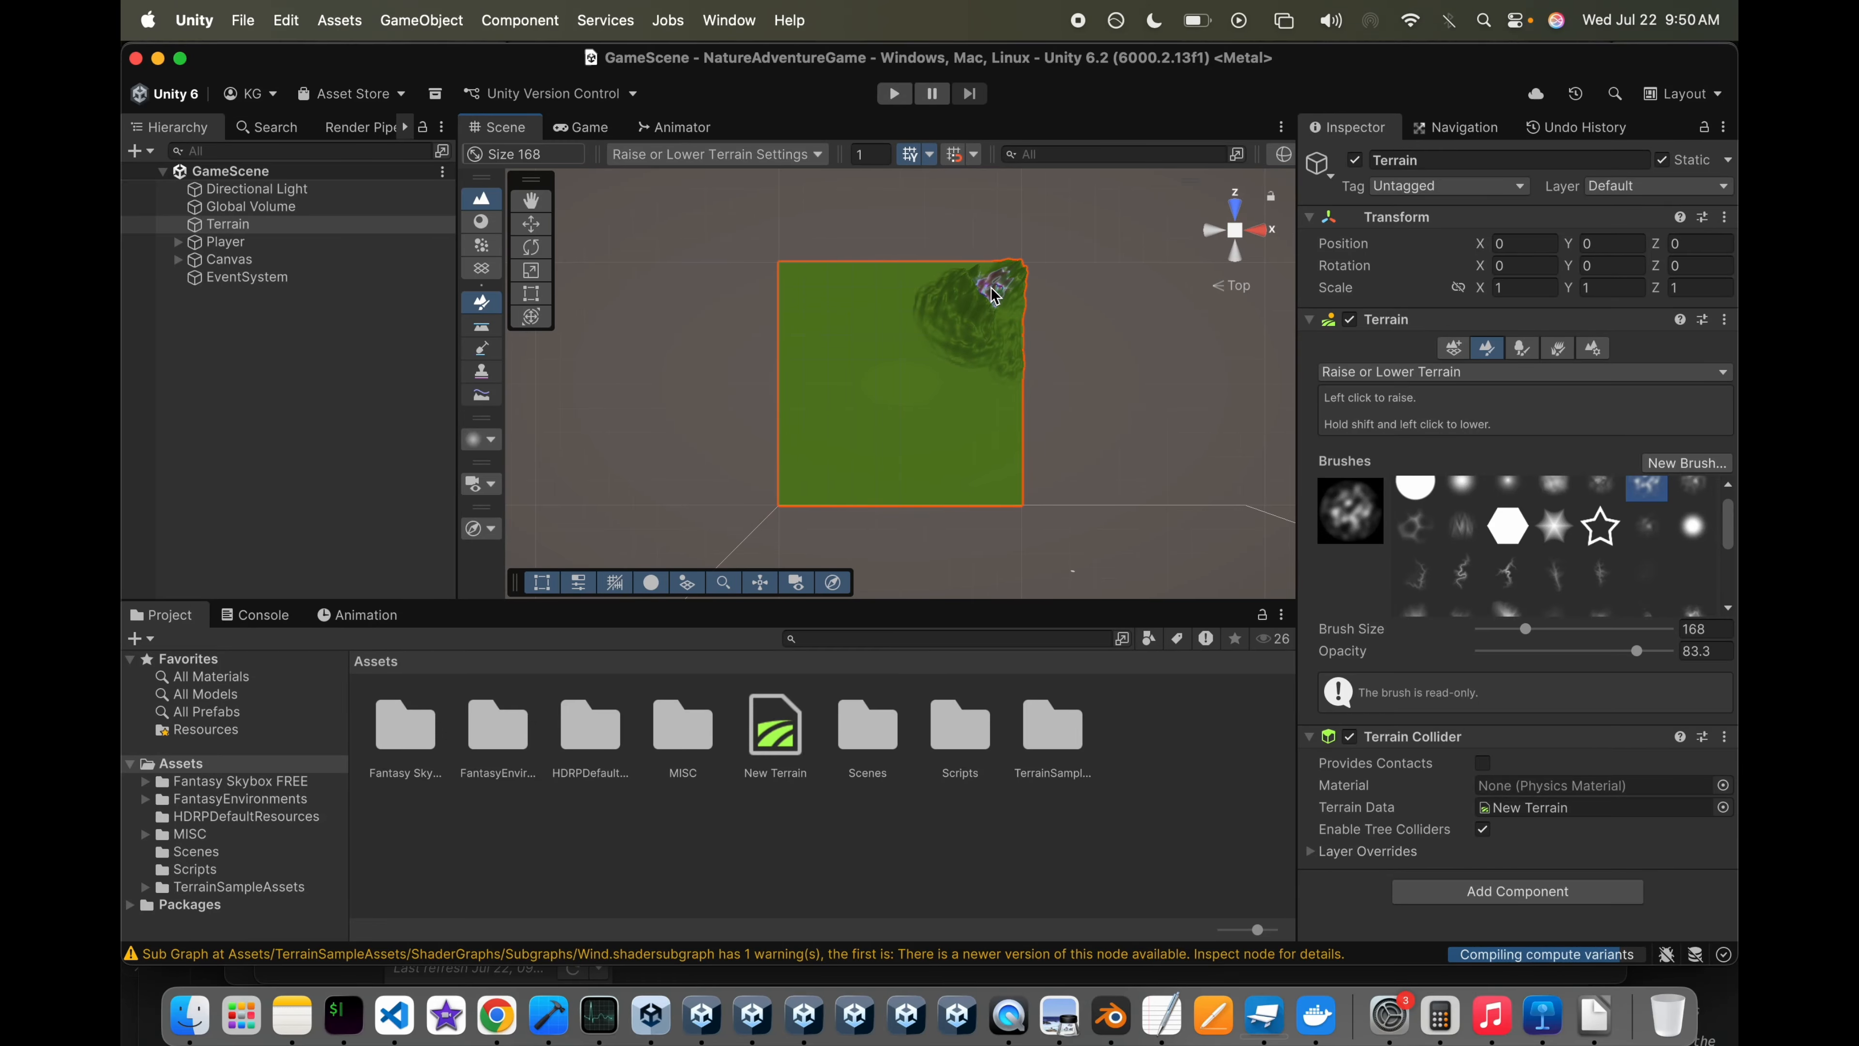
pyautogui.moveTo(1009, 278)
pyautogui.keyDown('shift'); pyautogui.mouseDown()
pyautogui.moveTo(963, 286)
pyautogui.moveTo(1010, 276)
pyautogui.moveTo(1008, 327)
pyautogui.moveTo(985, 331)
pyautogui.moveTo(958, 260)
pyautogui.moveTo(876, 271)
pyautogui.mouseUp(); pyautogui.keyUp('shift')
pyautogui.scroll(2, 1000, 258)
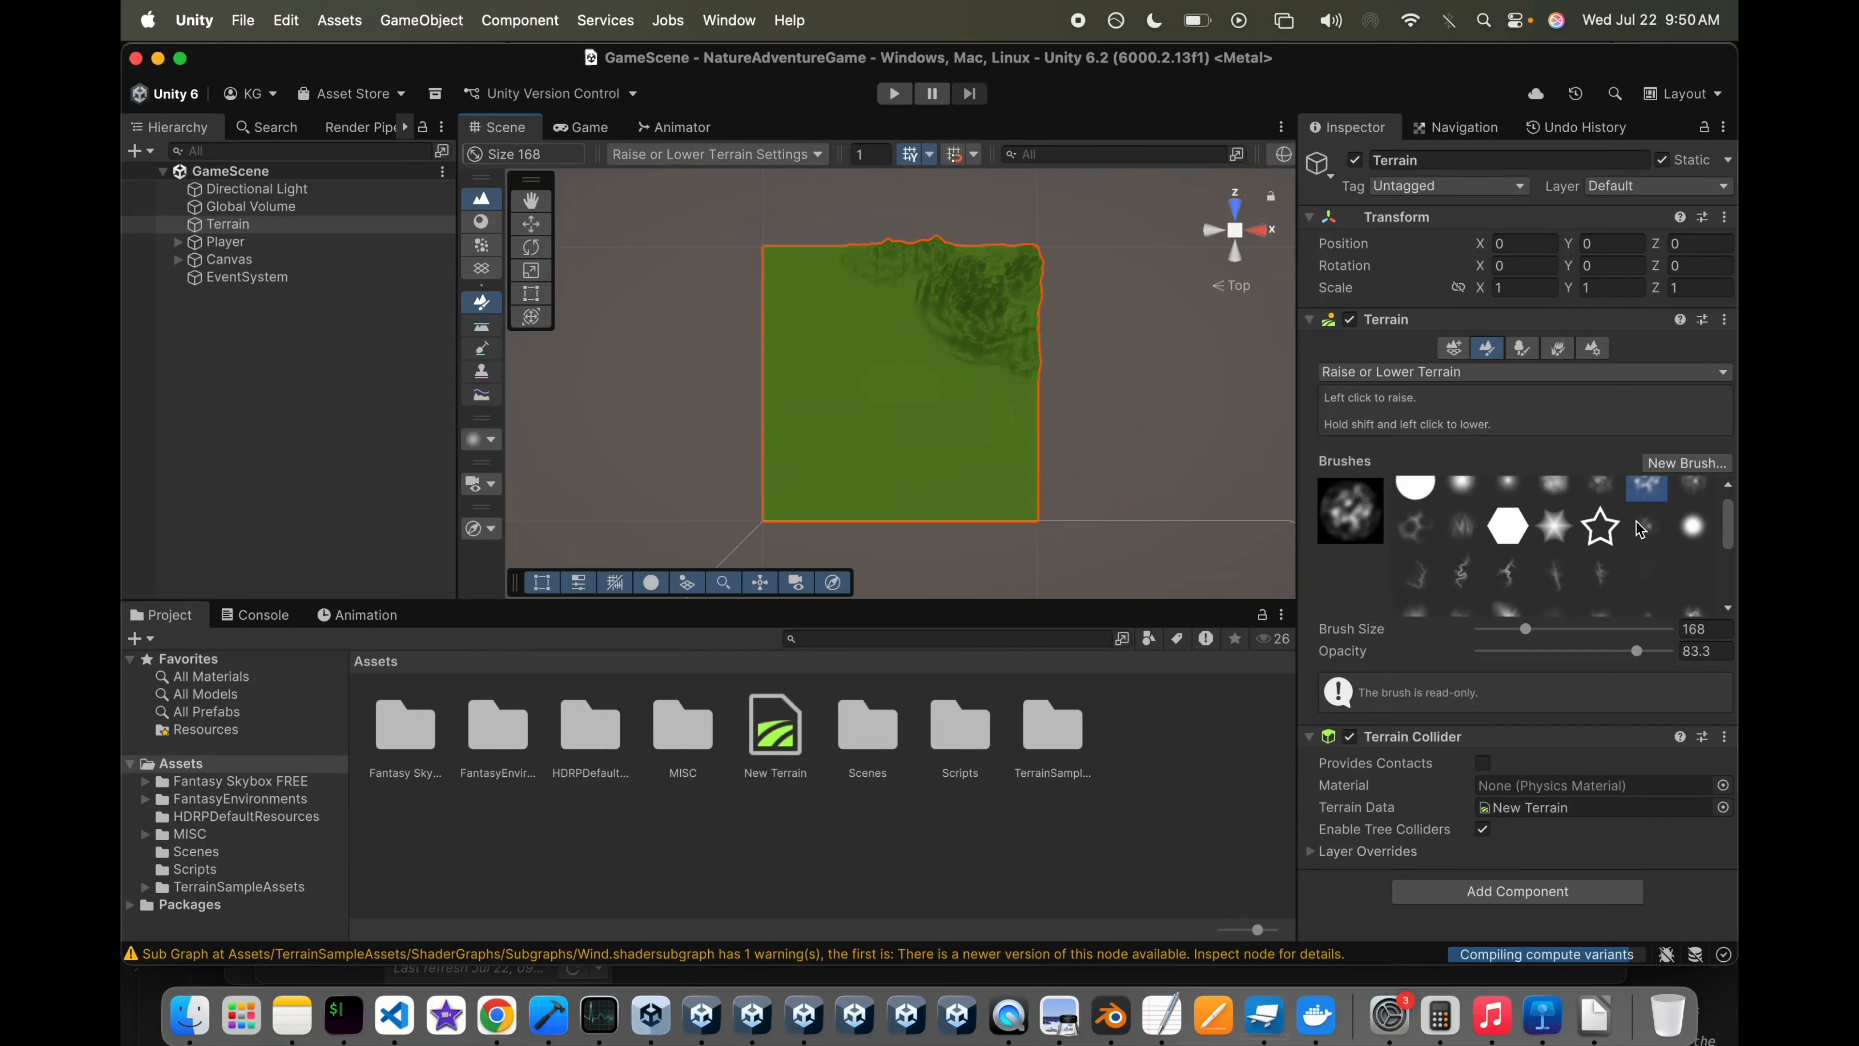
# Step: Choose a softer cloudy noise brush and raise mountains around the terrain's edges, keeping the centre flat
pyautogui.scroll(2, 1601, 521)
pyautogui.click(1603, 509)
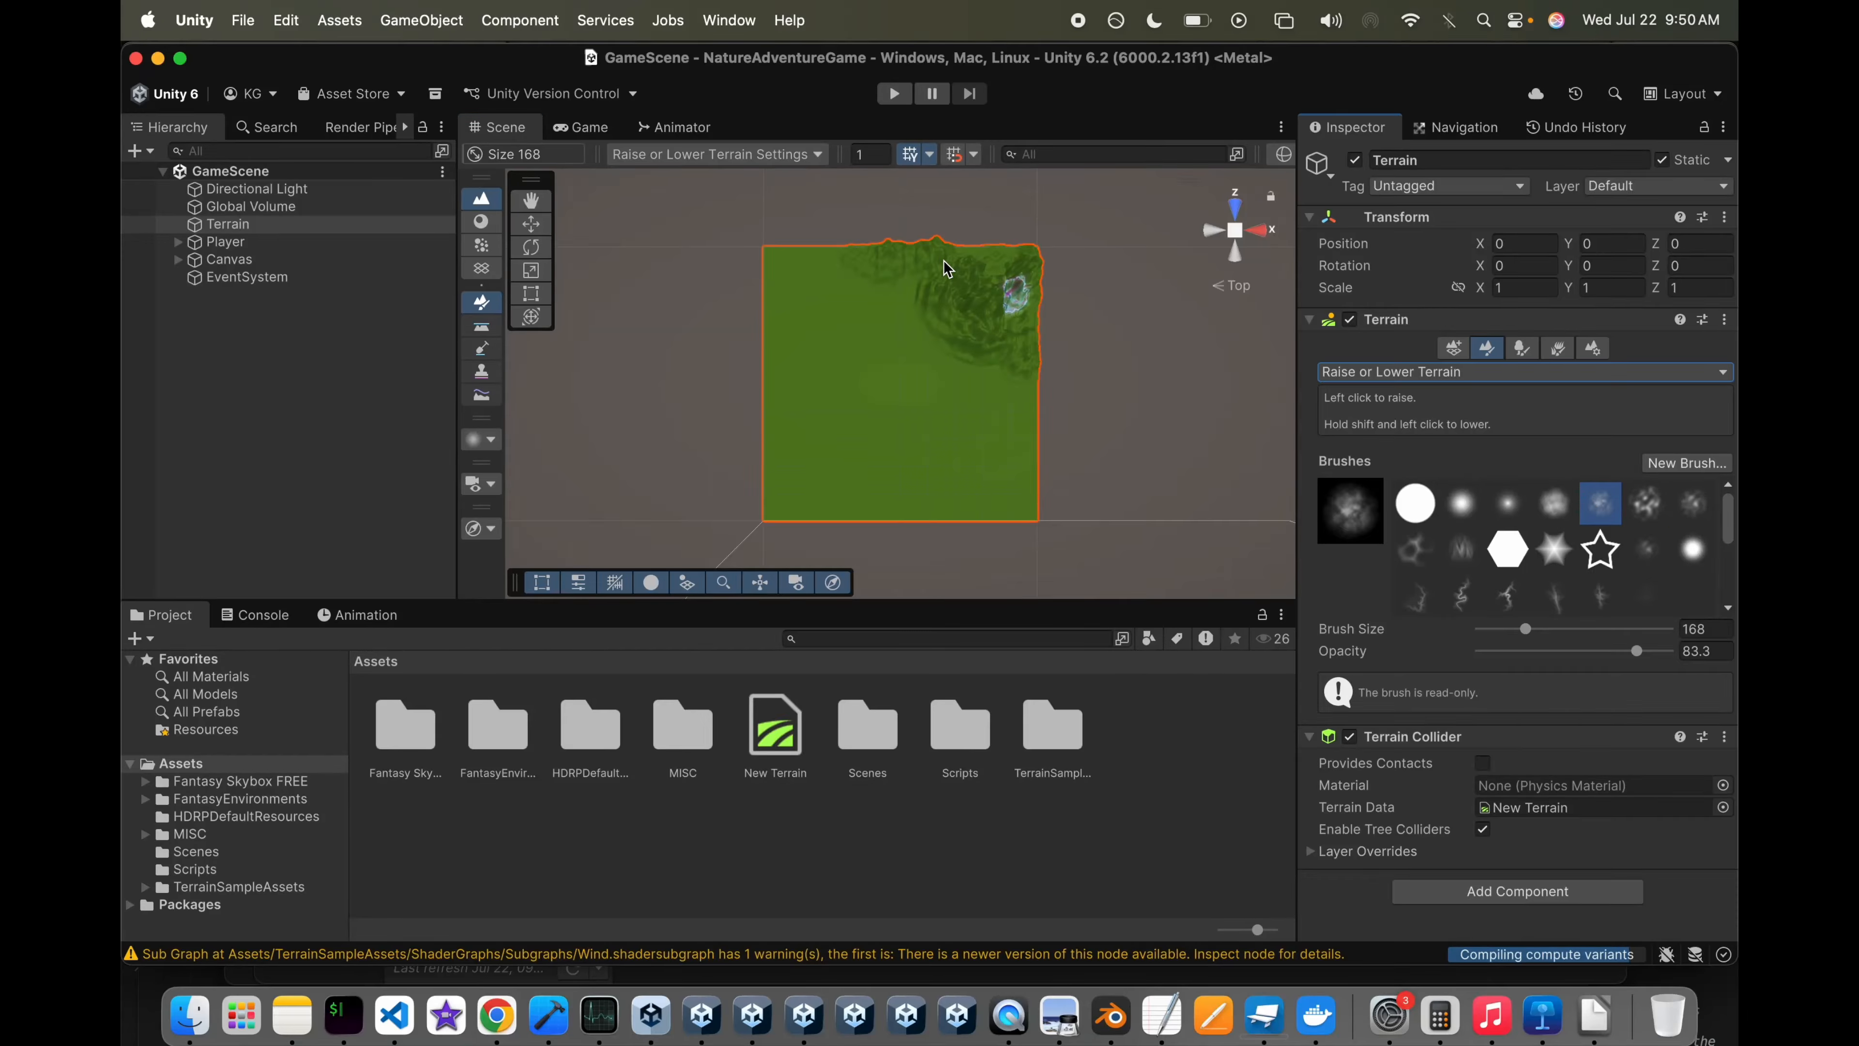
pyautogui.moveTo(987, 257)
pyautogui.mouseDown()
pyautogui.moveTo(809, 257)
pyautogui.moveTo(881, 292)
pyautogui.moveTo(830, 261)
pyautogui.moveTo(768, 312)
pyautogui.moveTo(763, 269)
pyautogui.moveTo(790, 408)
pyautogui.moveTo(805, 303)
pyautogui.moveTo(805, 365)
pyautogui.moveTo(830, 315)
pyautogui.moveTo(903, 323)
pyautogui.moveTo(889, 282)
pyautogui.moveTo(851, 316)
pyautogui.mouseUp()
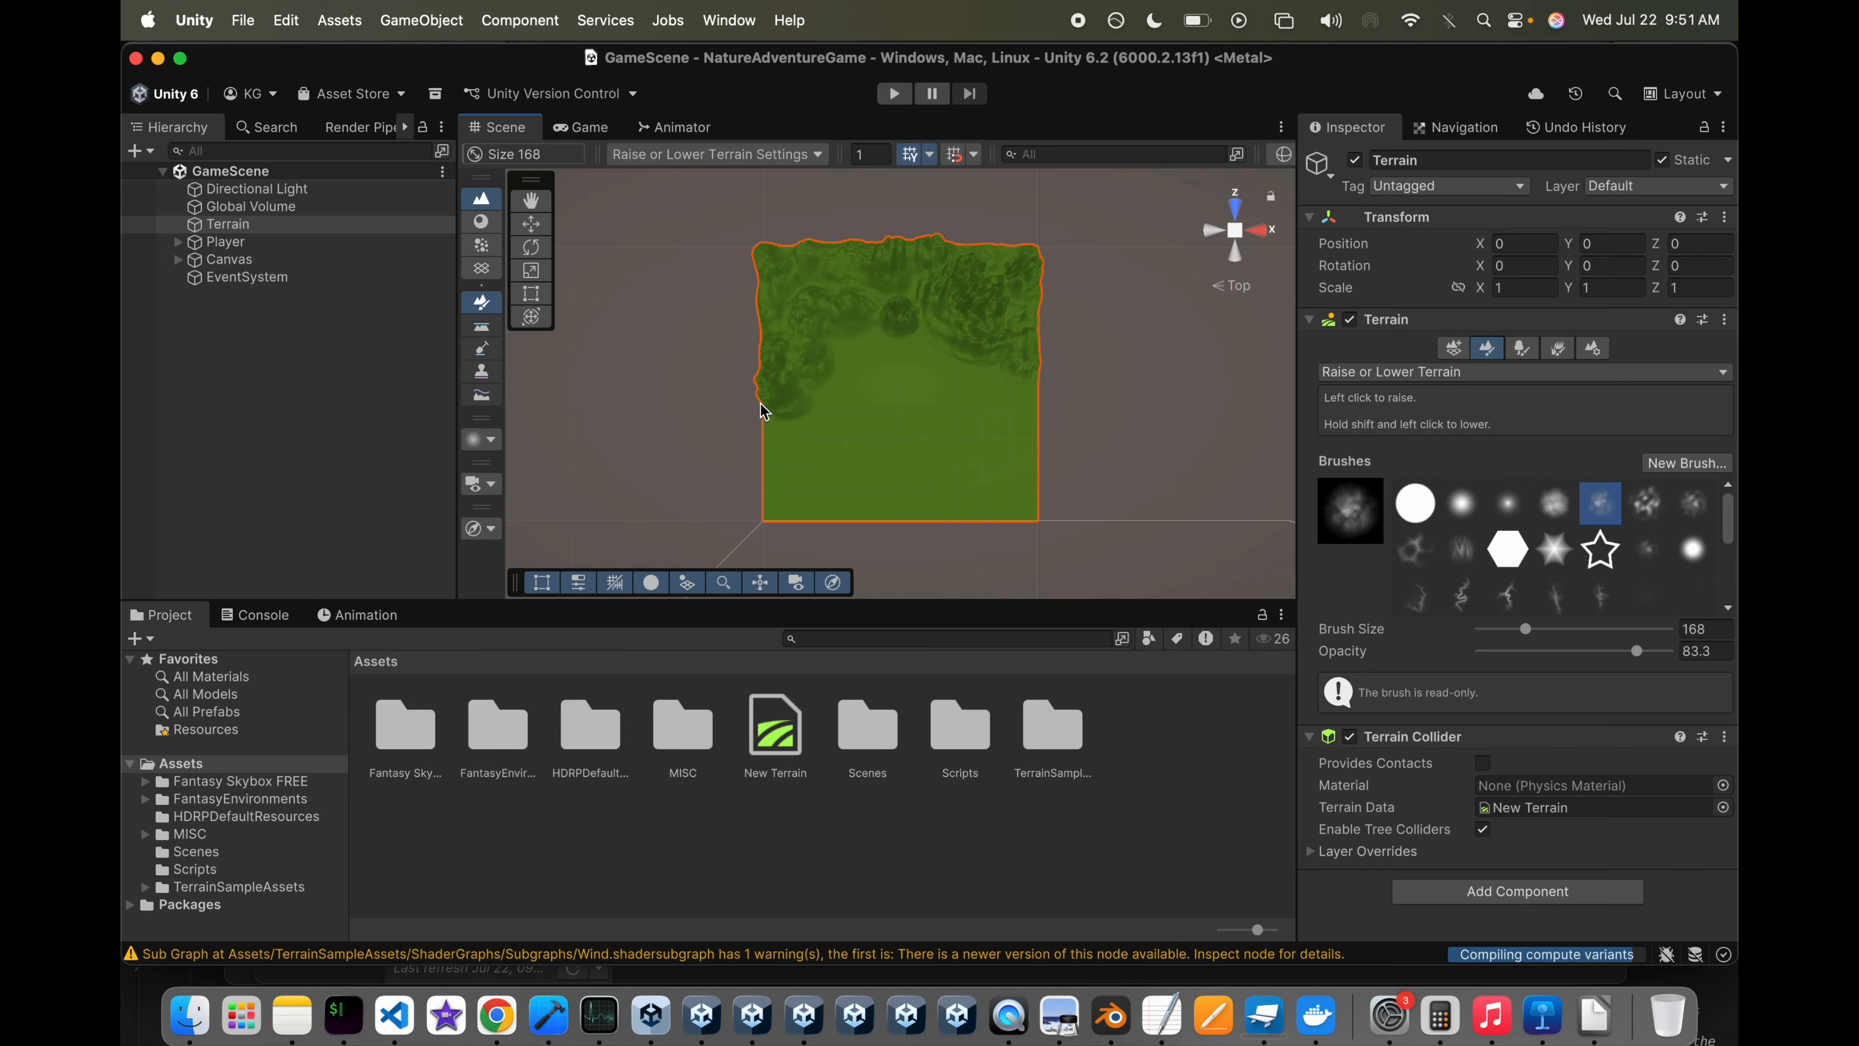
pyautogui.moveTo(764, 407); pyautogui.dragTo(778, 417)
pyautogui.click(778, 422)
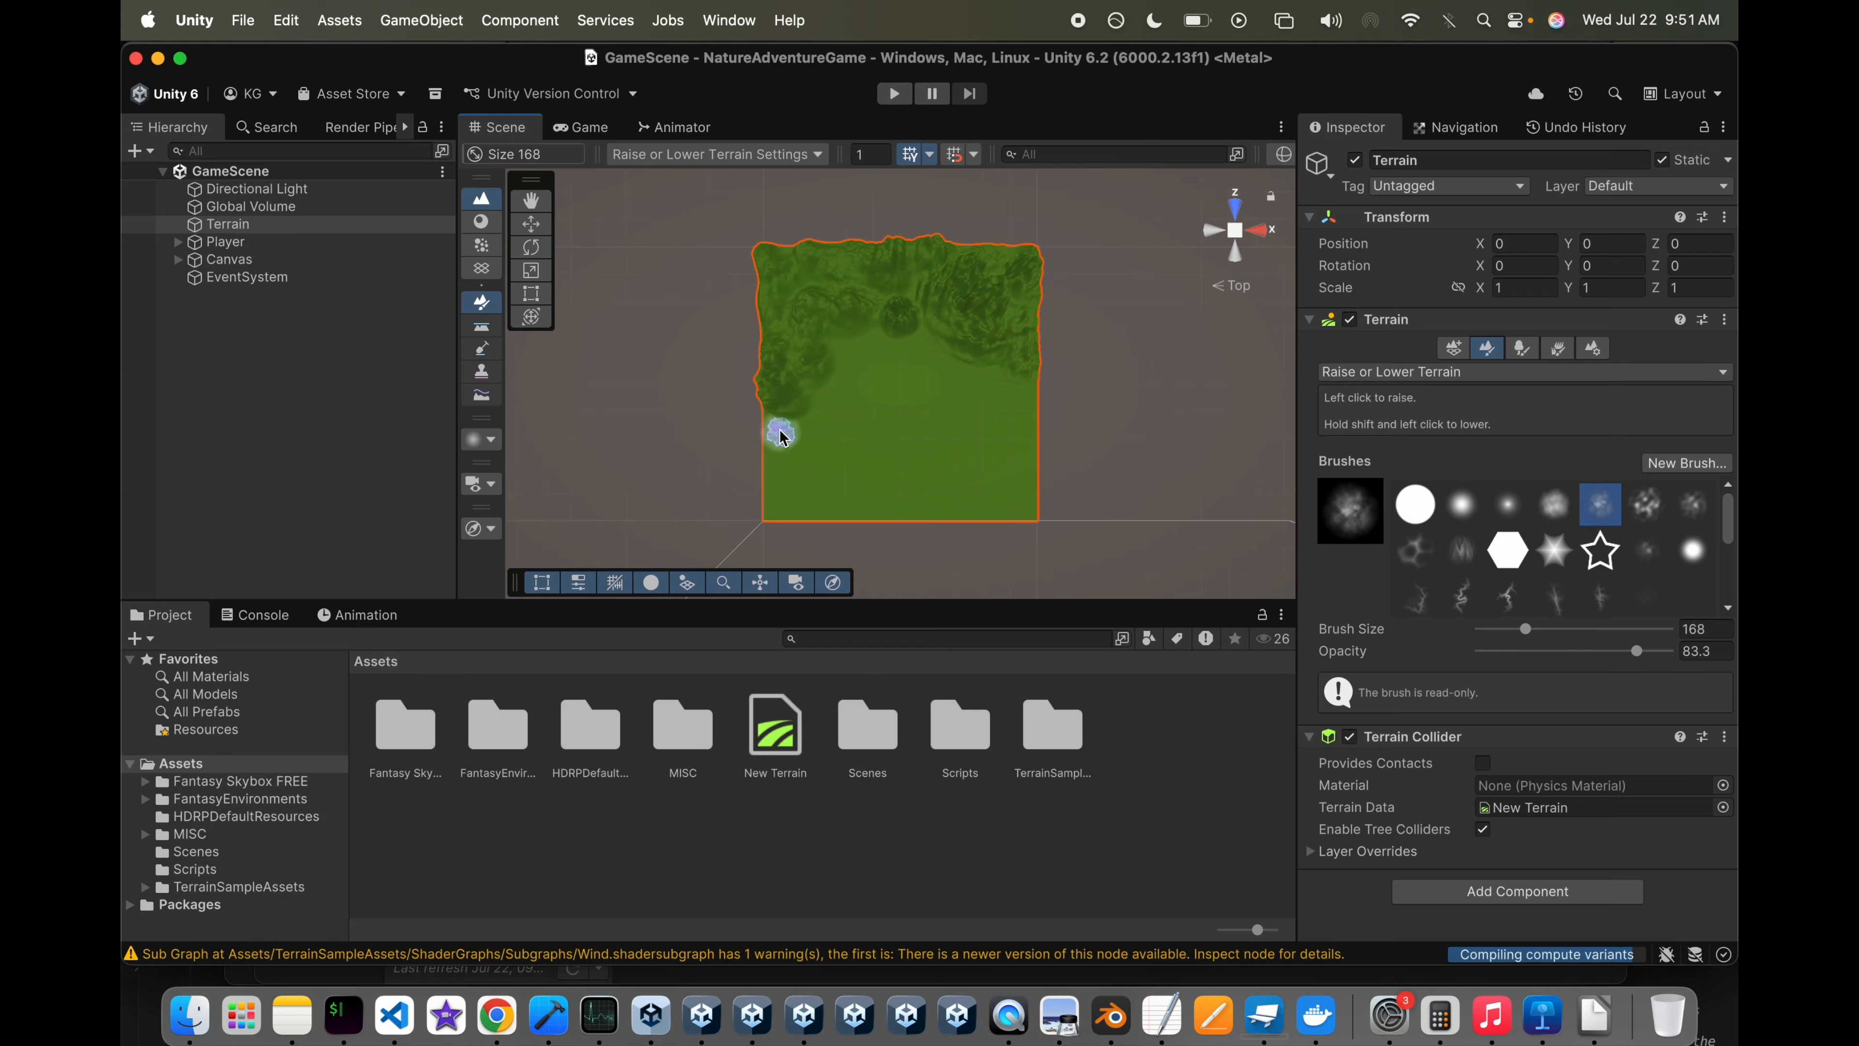
pyautogui.moveTo(777, 455)
pyautogui.mouseDown()
pyautogui.moveTo(778, 504)
pyautogui.moveTo(817, 428)
pyautogui.moveTo(805, 491)
pyautogui.mouseUp()
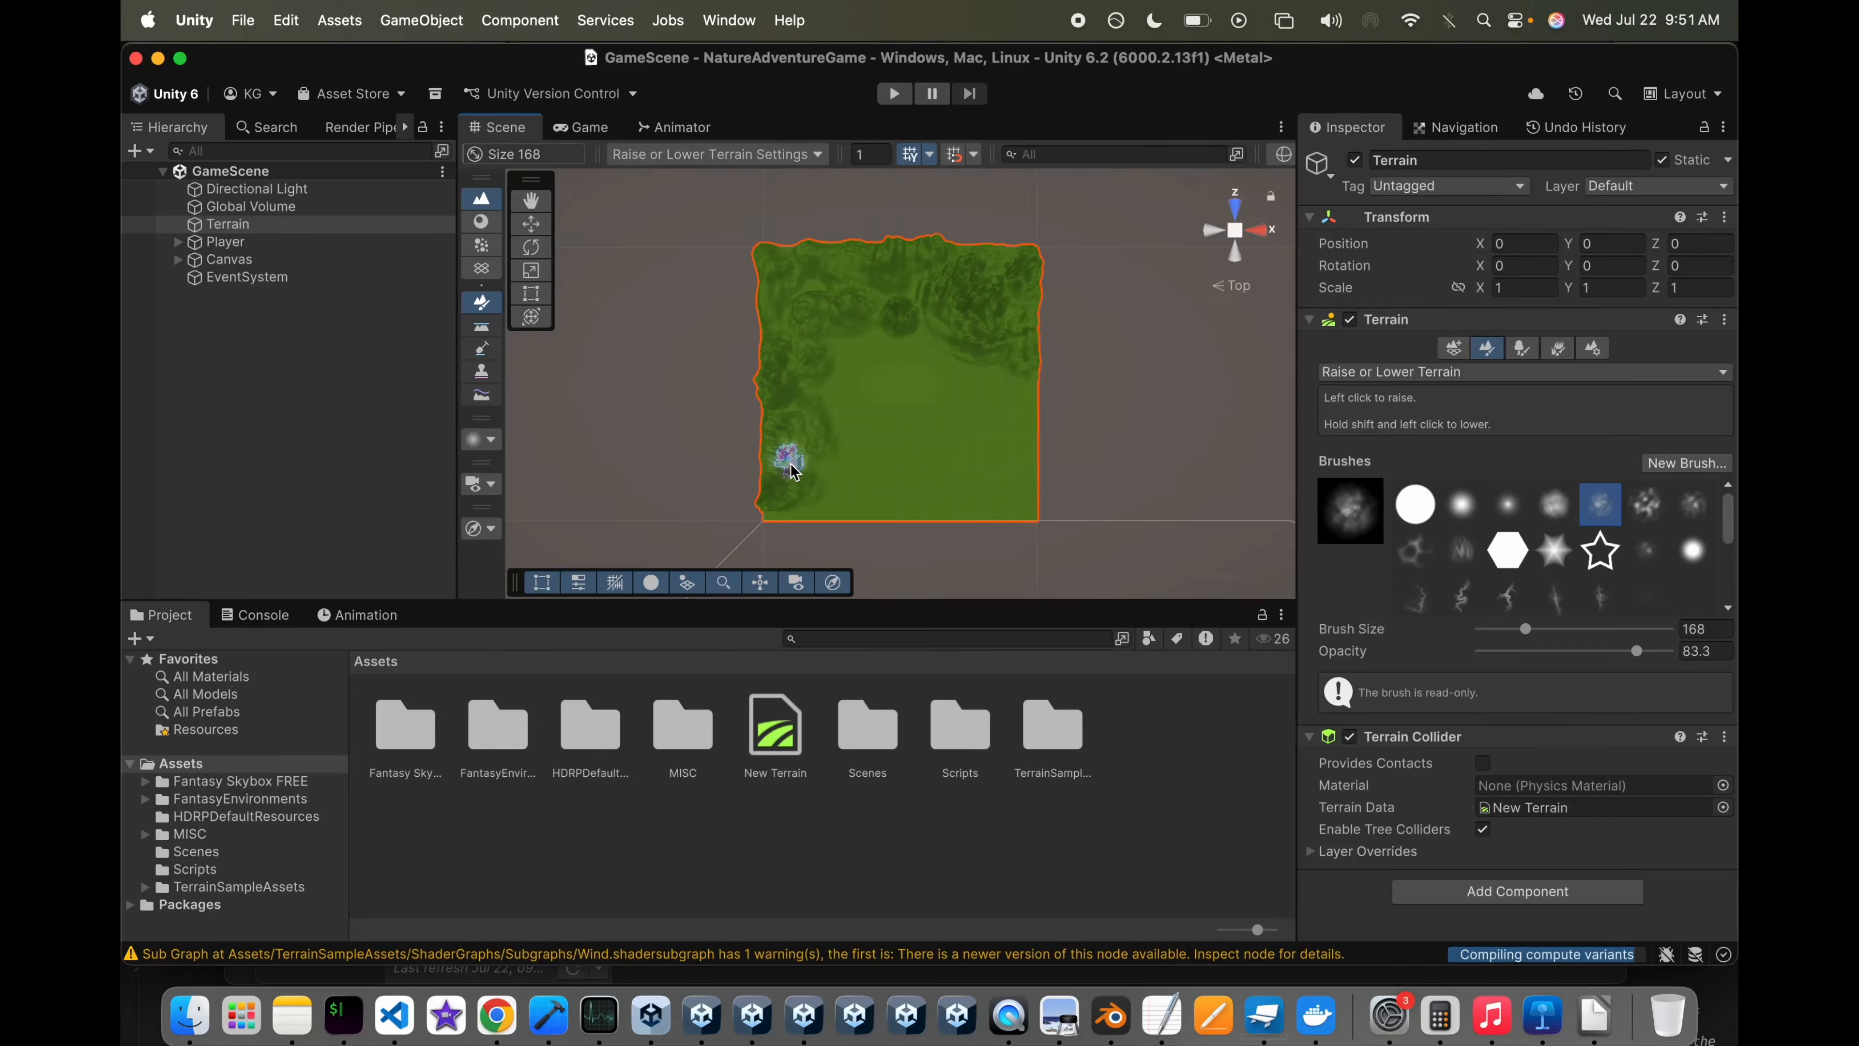
pyautogui.moveTo(825, 506)
pyautogui.mouseDown()
pyautogui.moveTo(871, 502)
pyautogui.moveTo(834, 486)
pyautogui.moveTo(872, 486)
pyautogui.moveTo(825, 470)
pyautogui.moveTo(825, 433)
pyautogui.moveTo(886, 515)
pyautogui.moveTo(993, 509)
pyautogui.moveTo(1021, 466)
pyautogui.moveTo(1015, 381)
pyautogui.moveTo(1025, 442)
pyautogui.mouseUp()
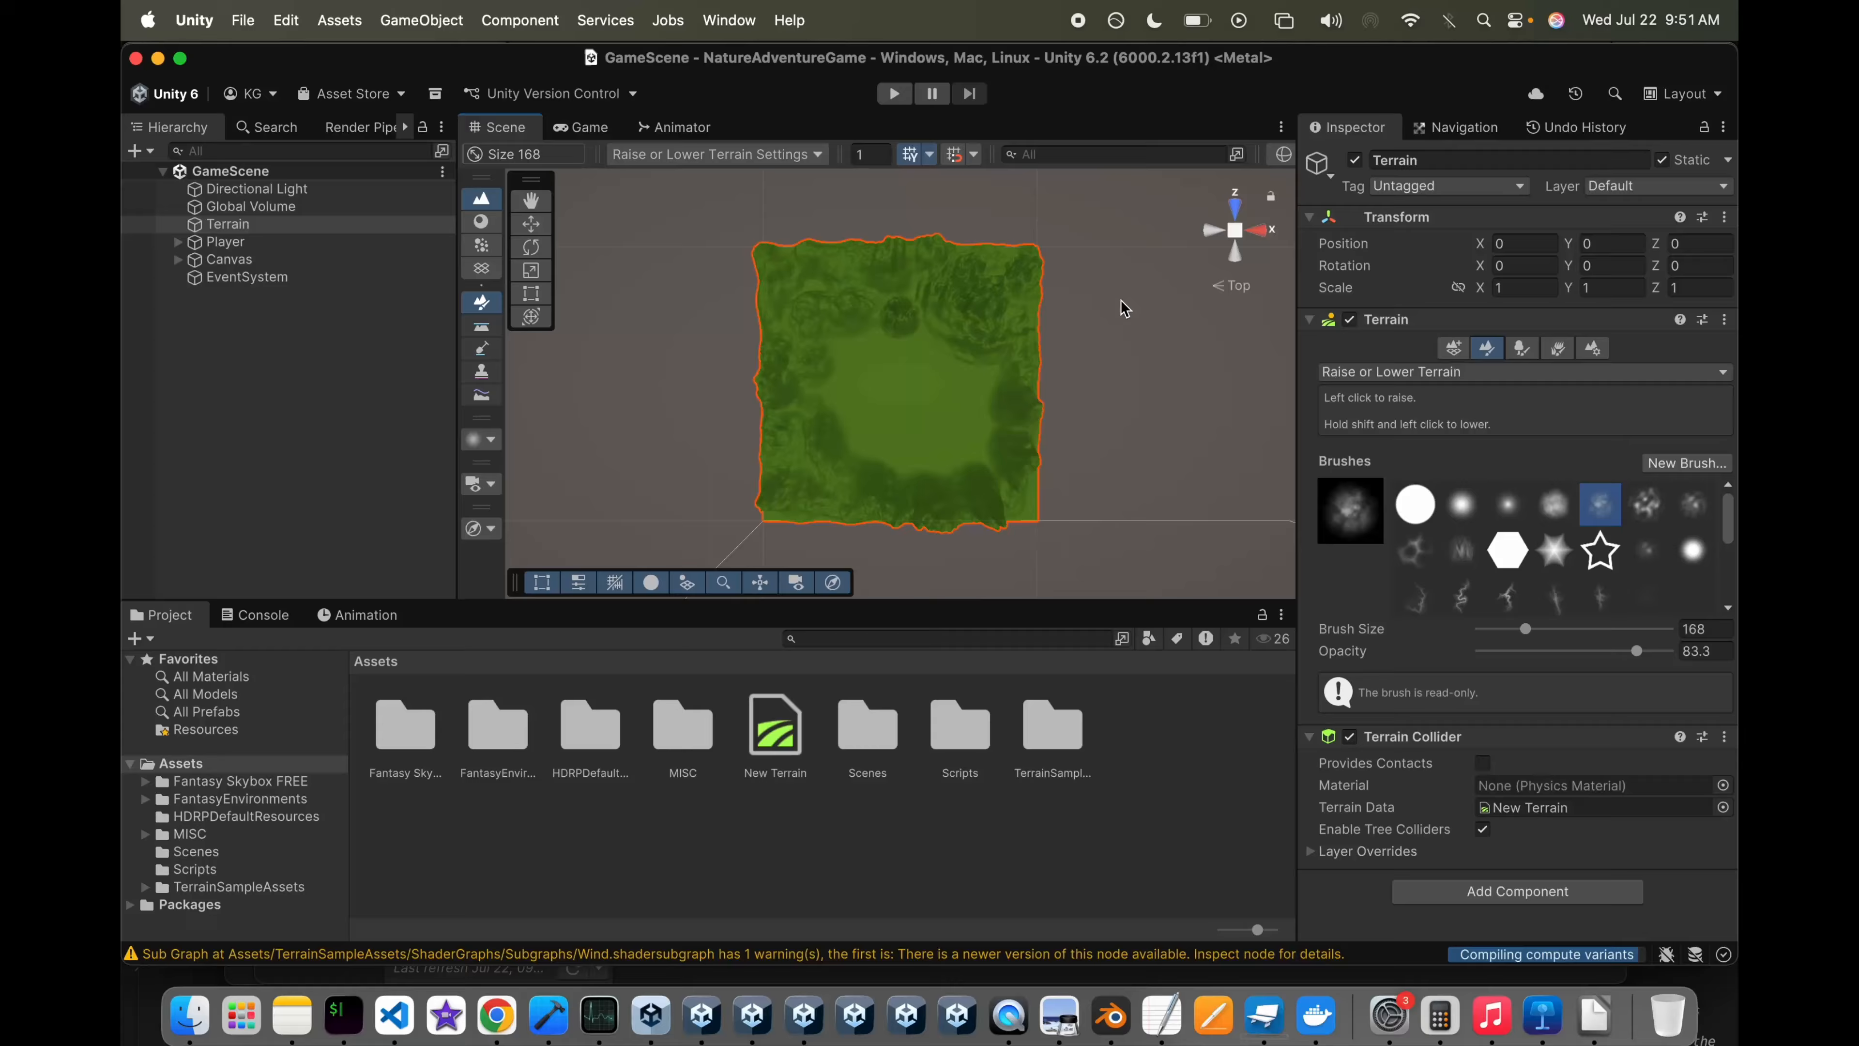
# Step: Inspect the mountain ring from the back and left views, and play-test the scene by moving the player forward
pyautogui.click(1228, 250)
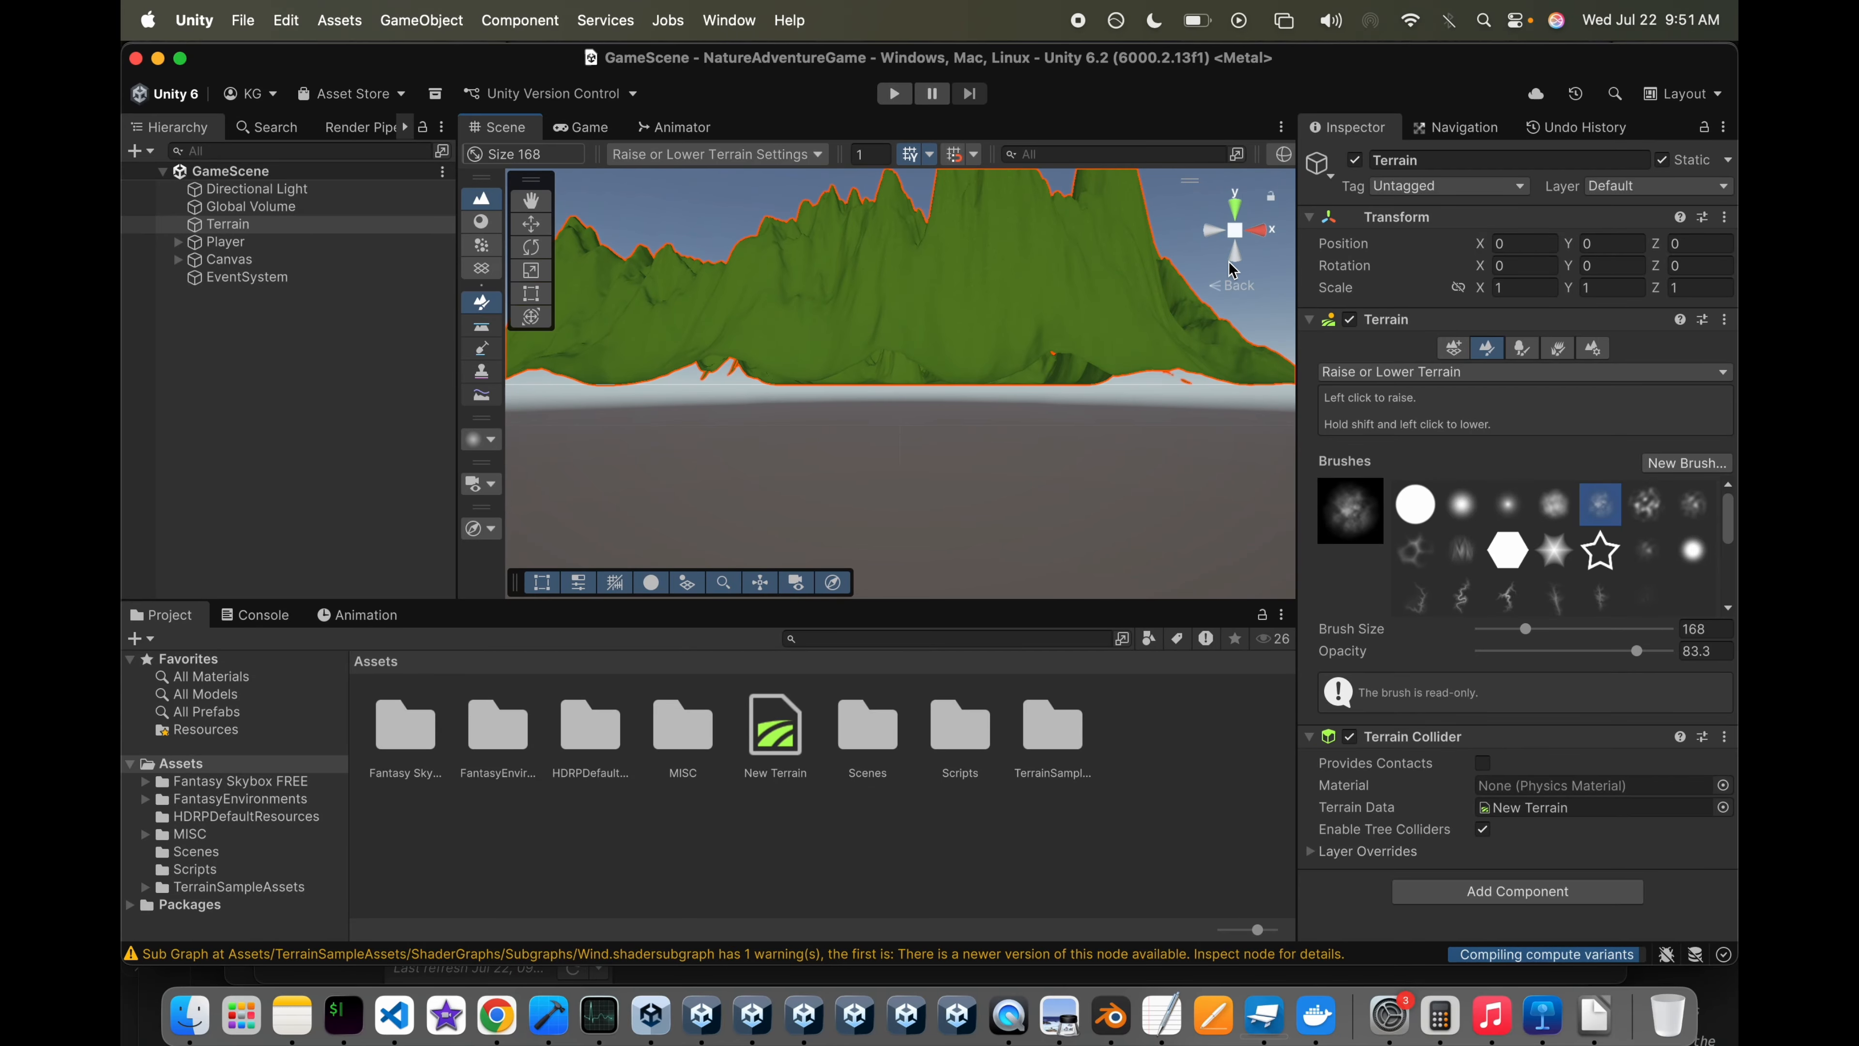
pyautogui.click(1217, 235)
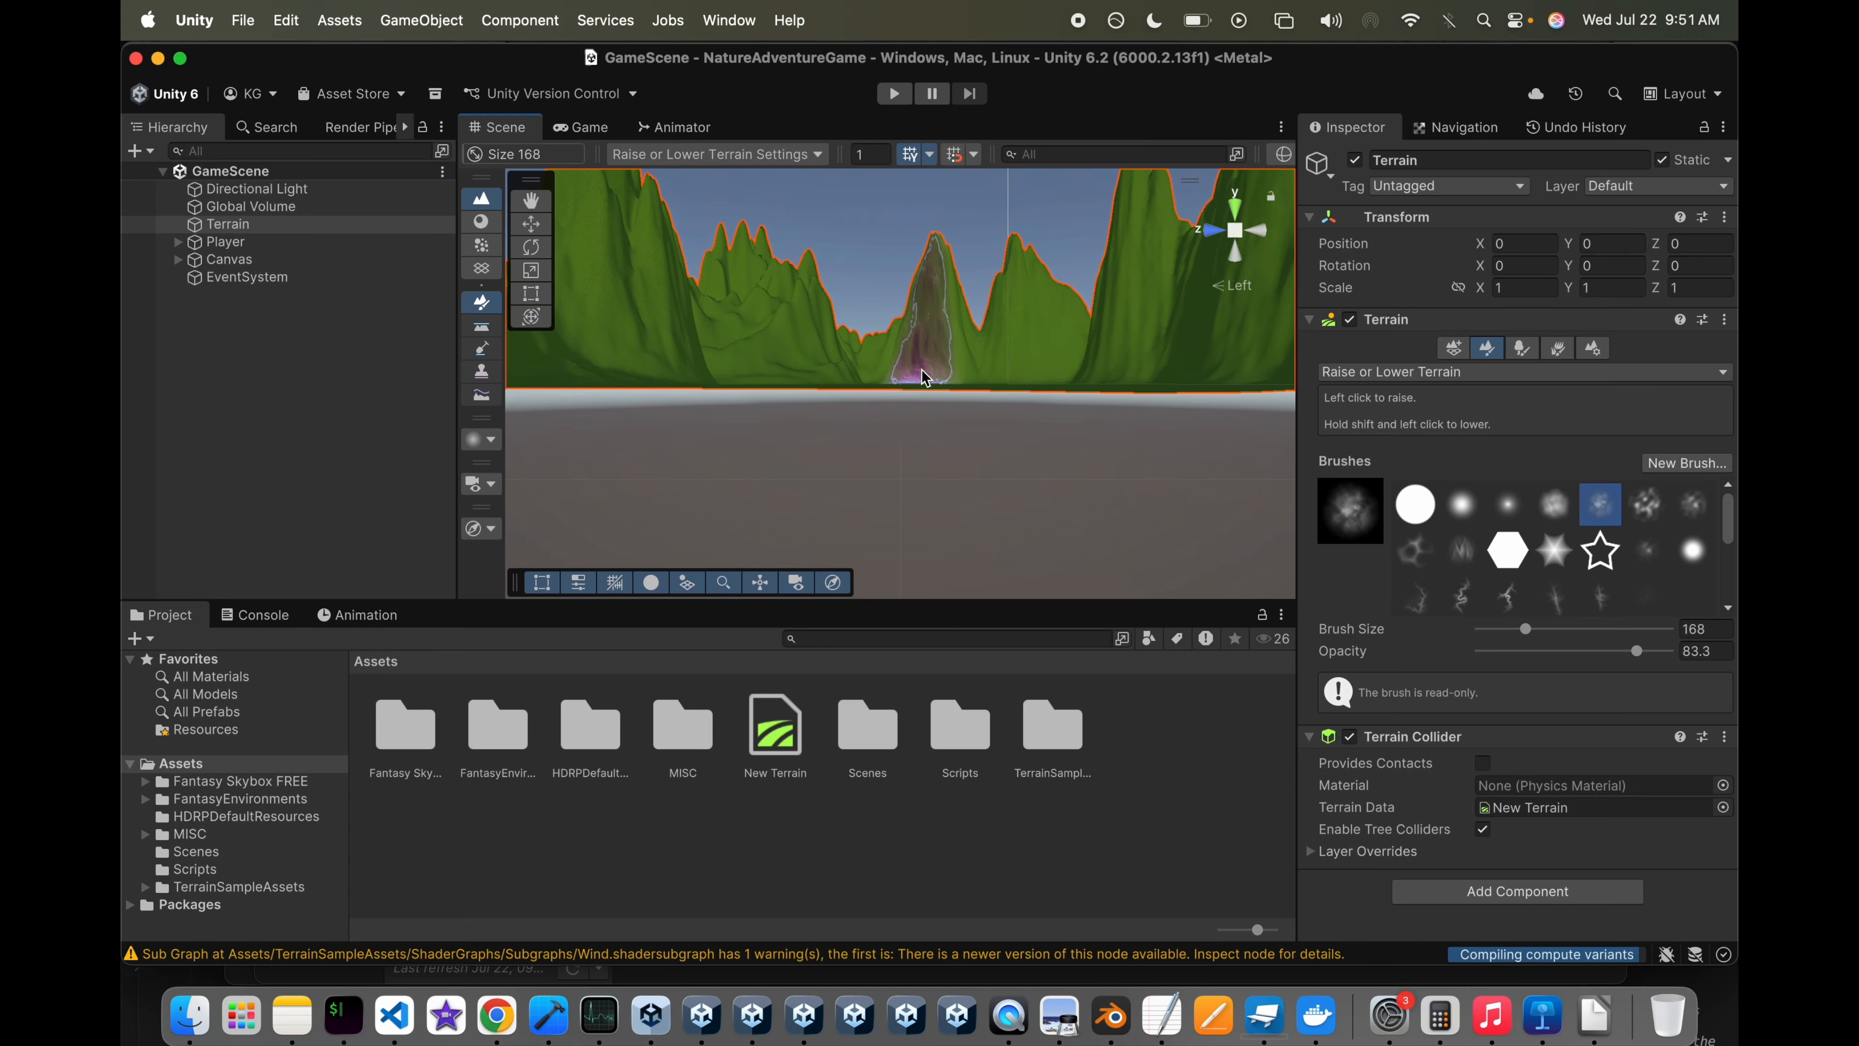
pyautogui.scroll(3, 925, 379)
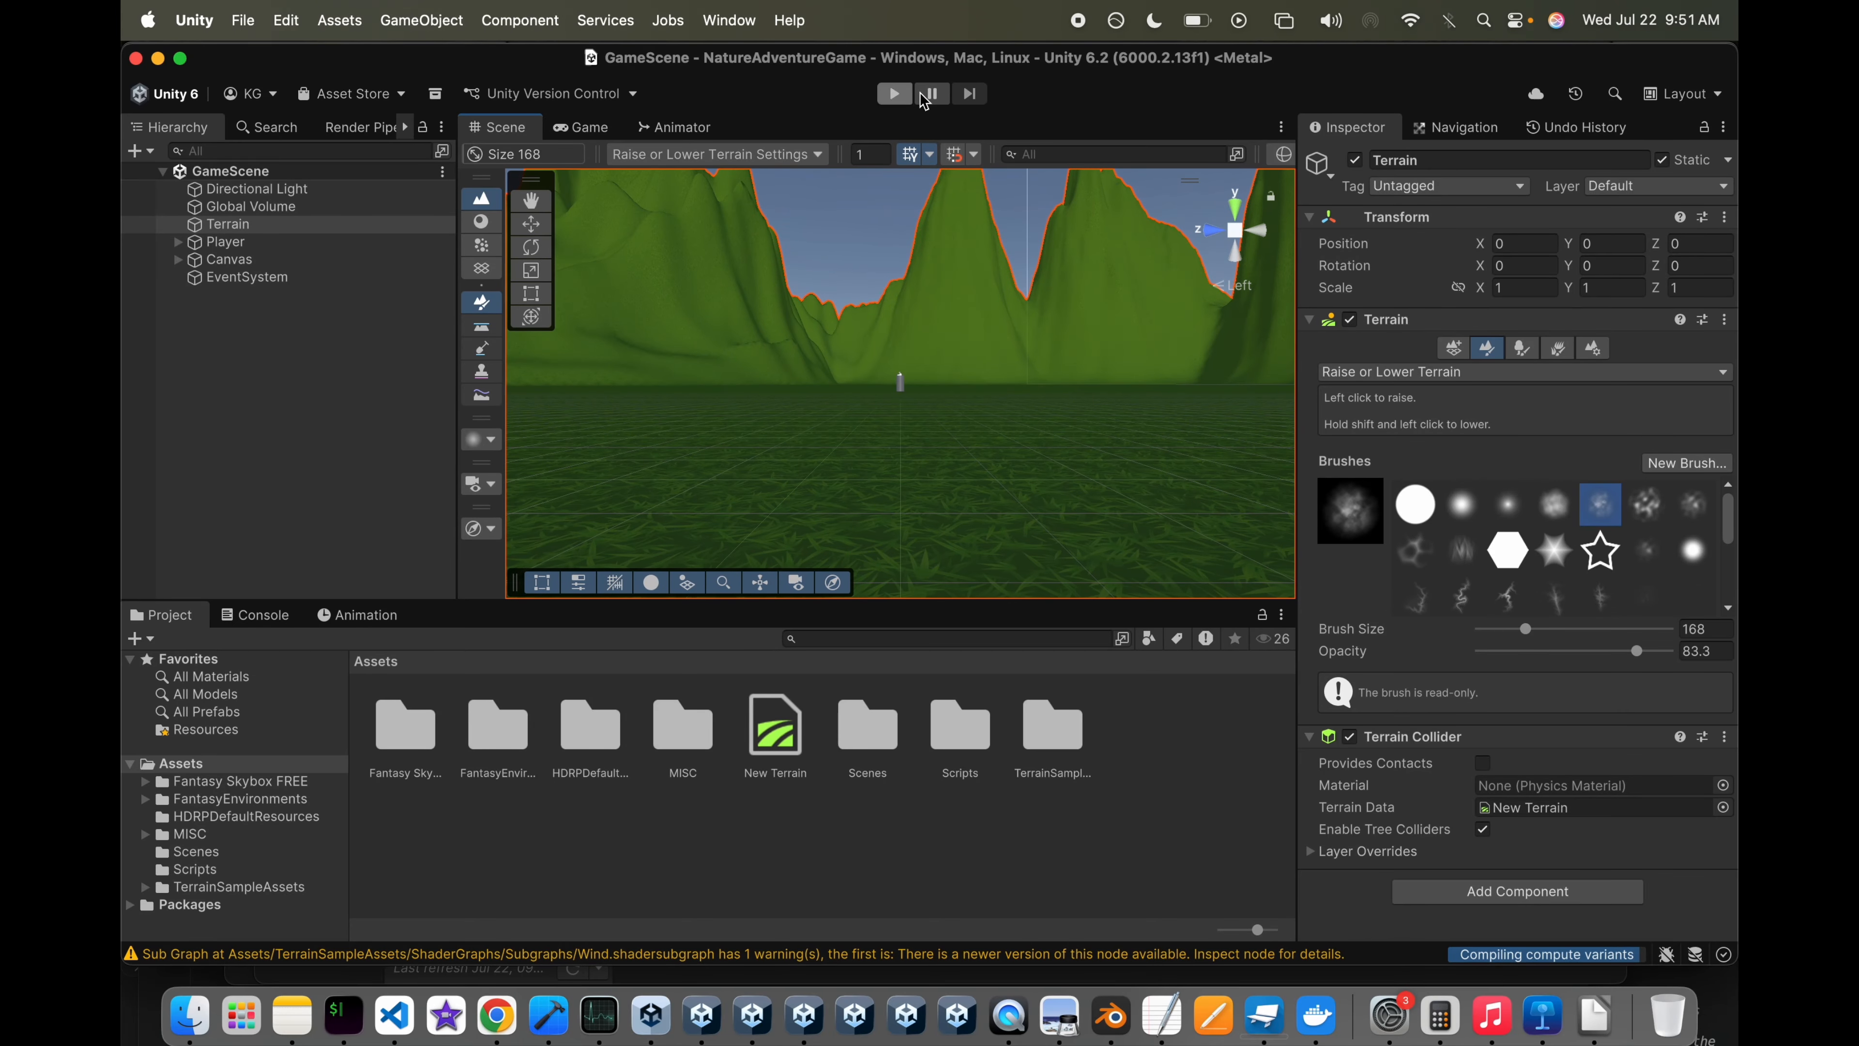
pyautogui.click(893, 97)
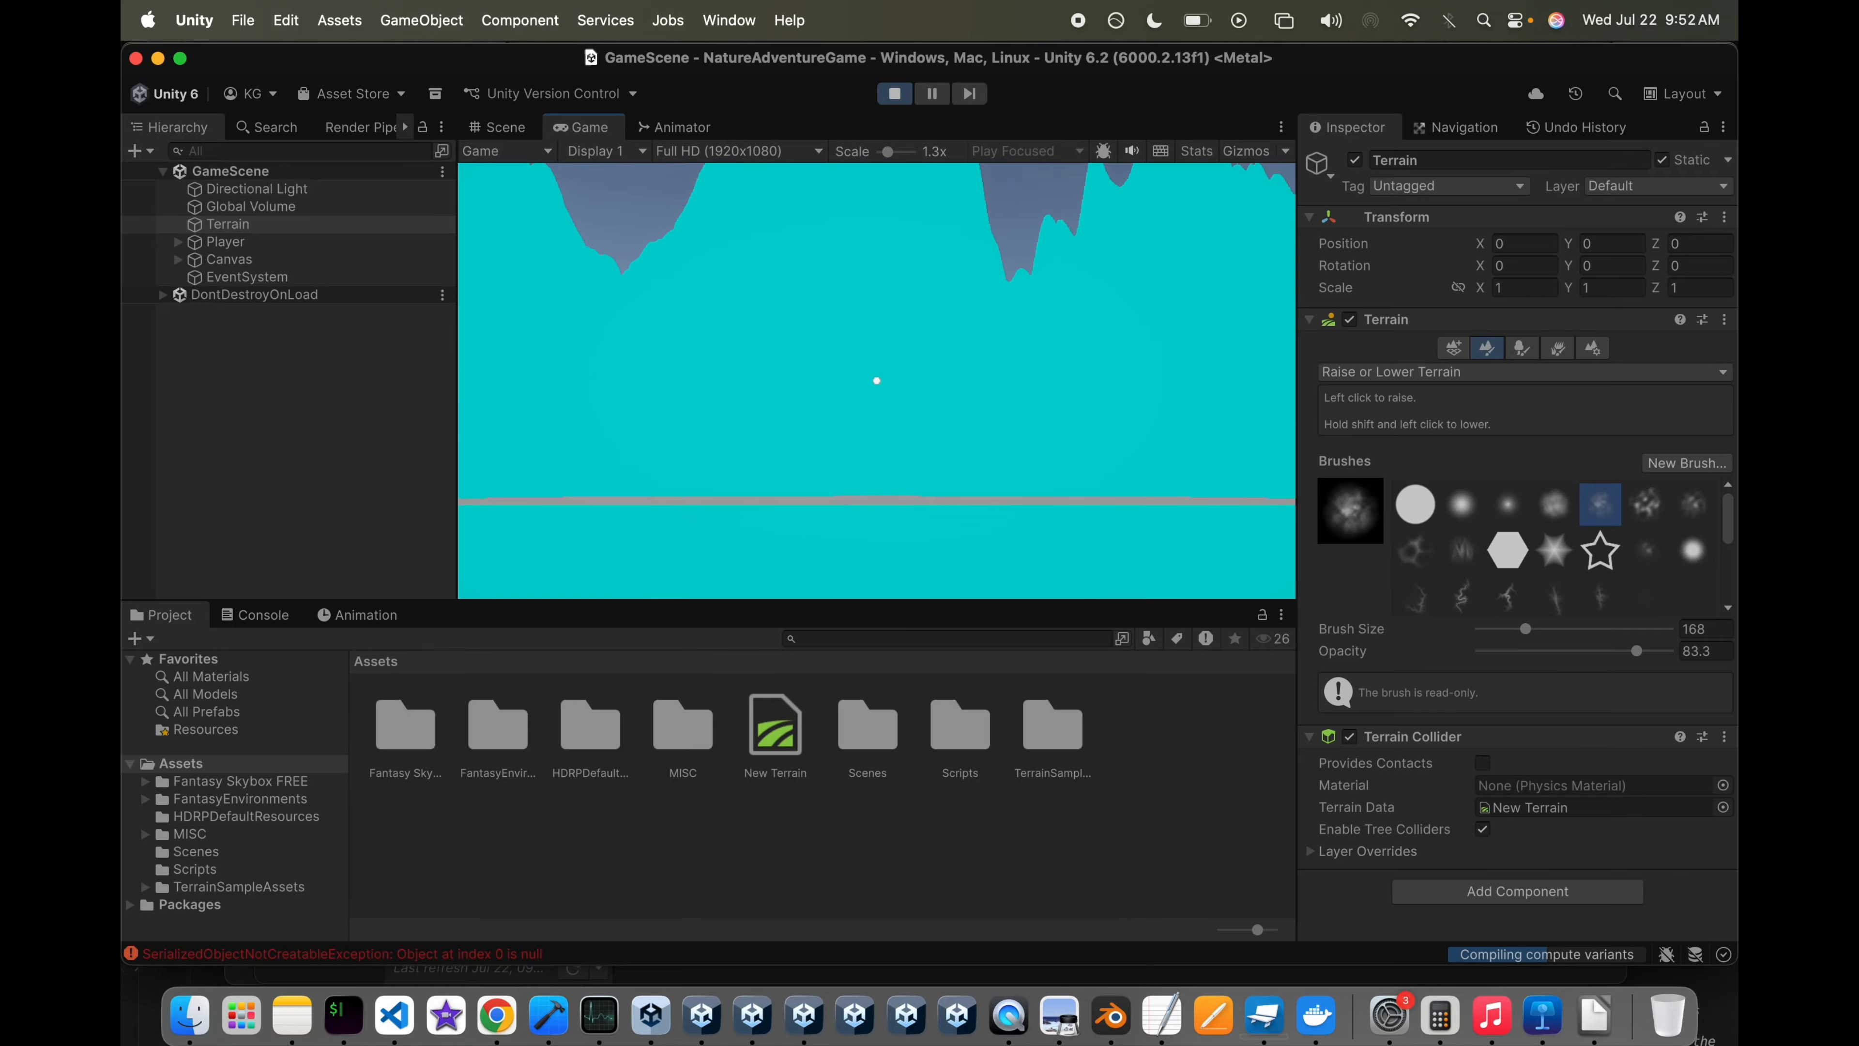
pyautogui.press('w')
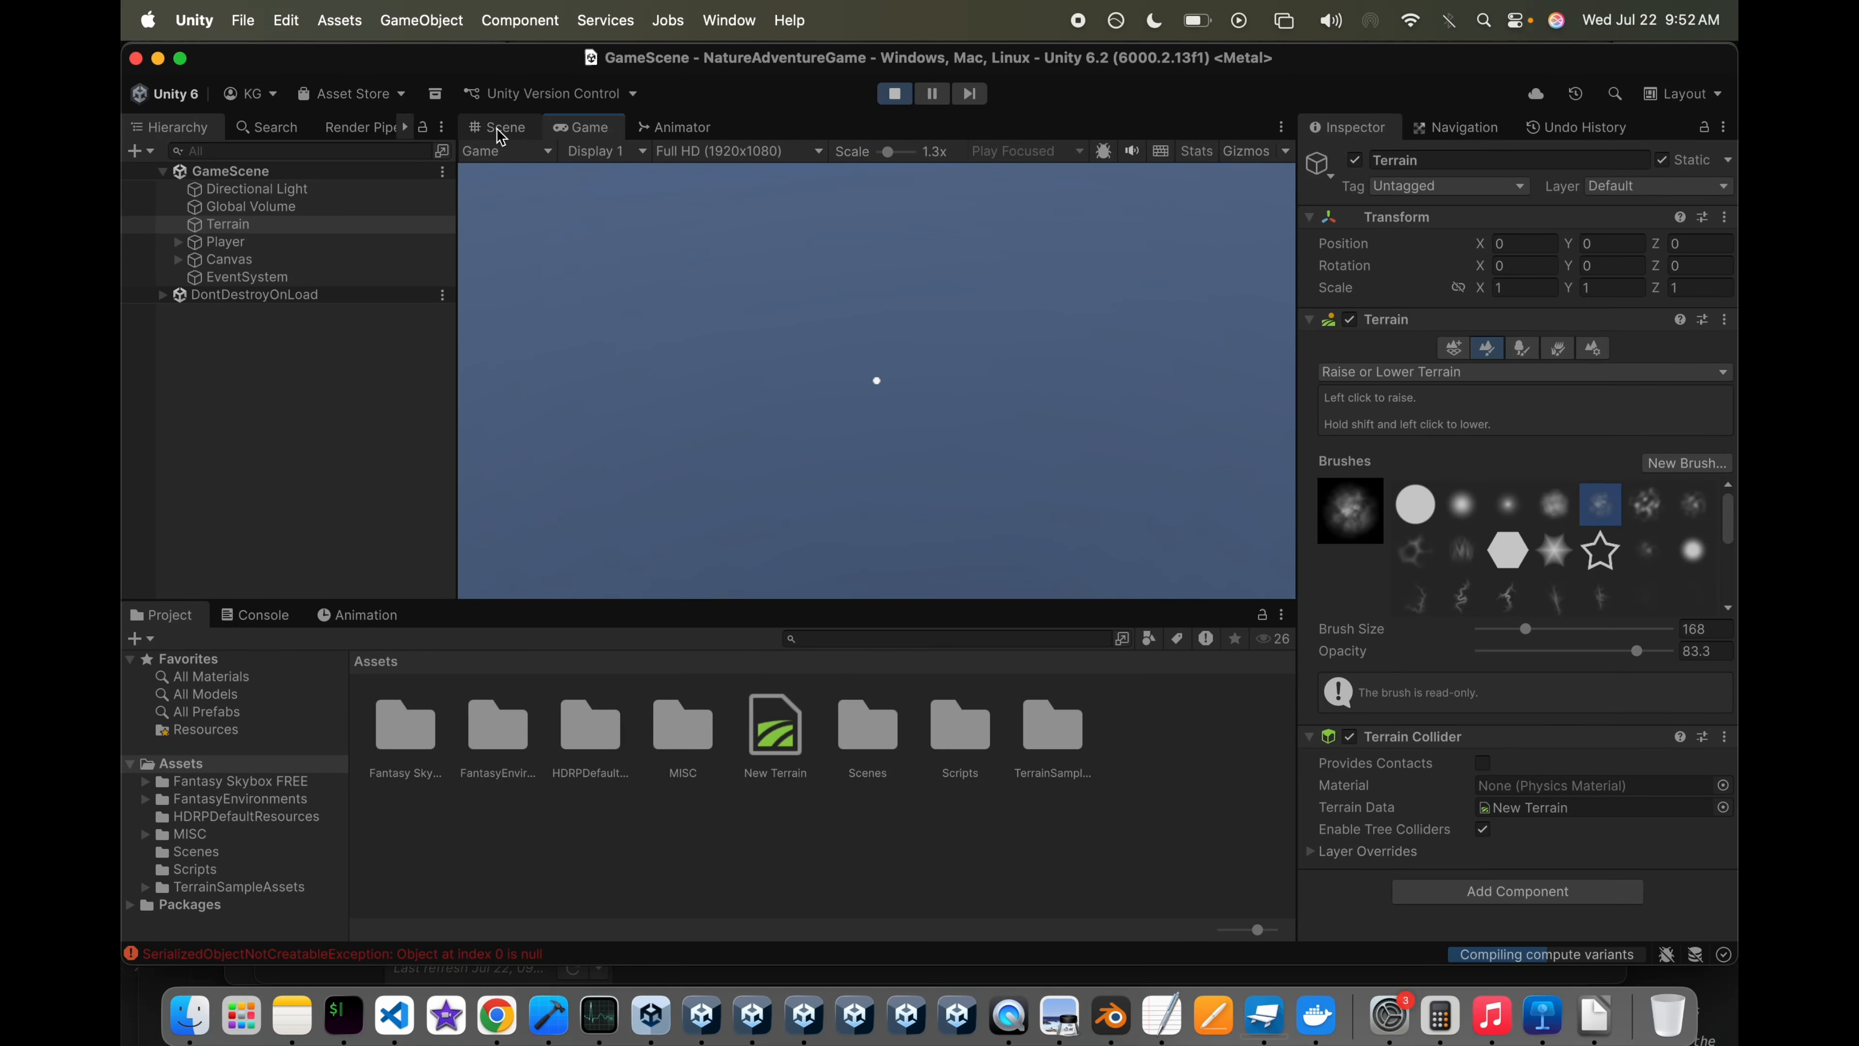
pyautogui.click(497, 127)
pyautogui.scroll(3, 957, 363)
pyautogui.click(894, 94)
# Step: Raise the Player's Main Camera to a Y position of 1.39
pyautogui.click(177, 242)
pyautogui.doubleClick(262, 259)
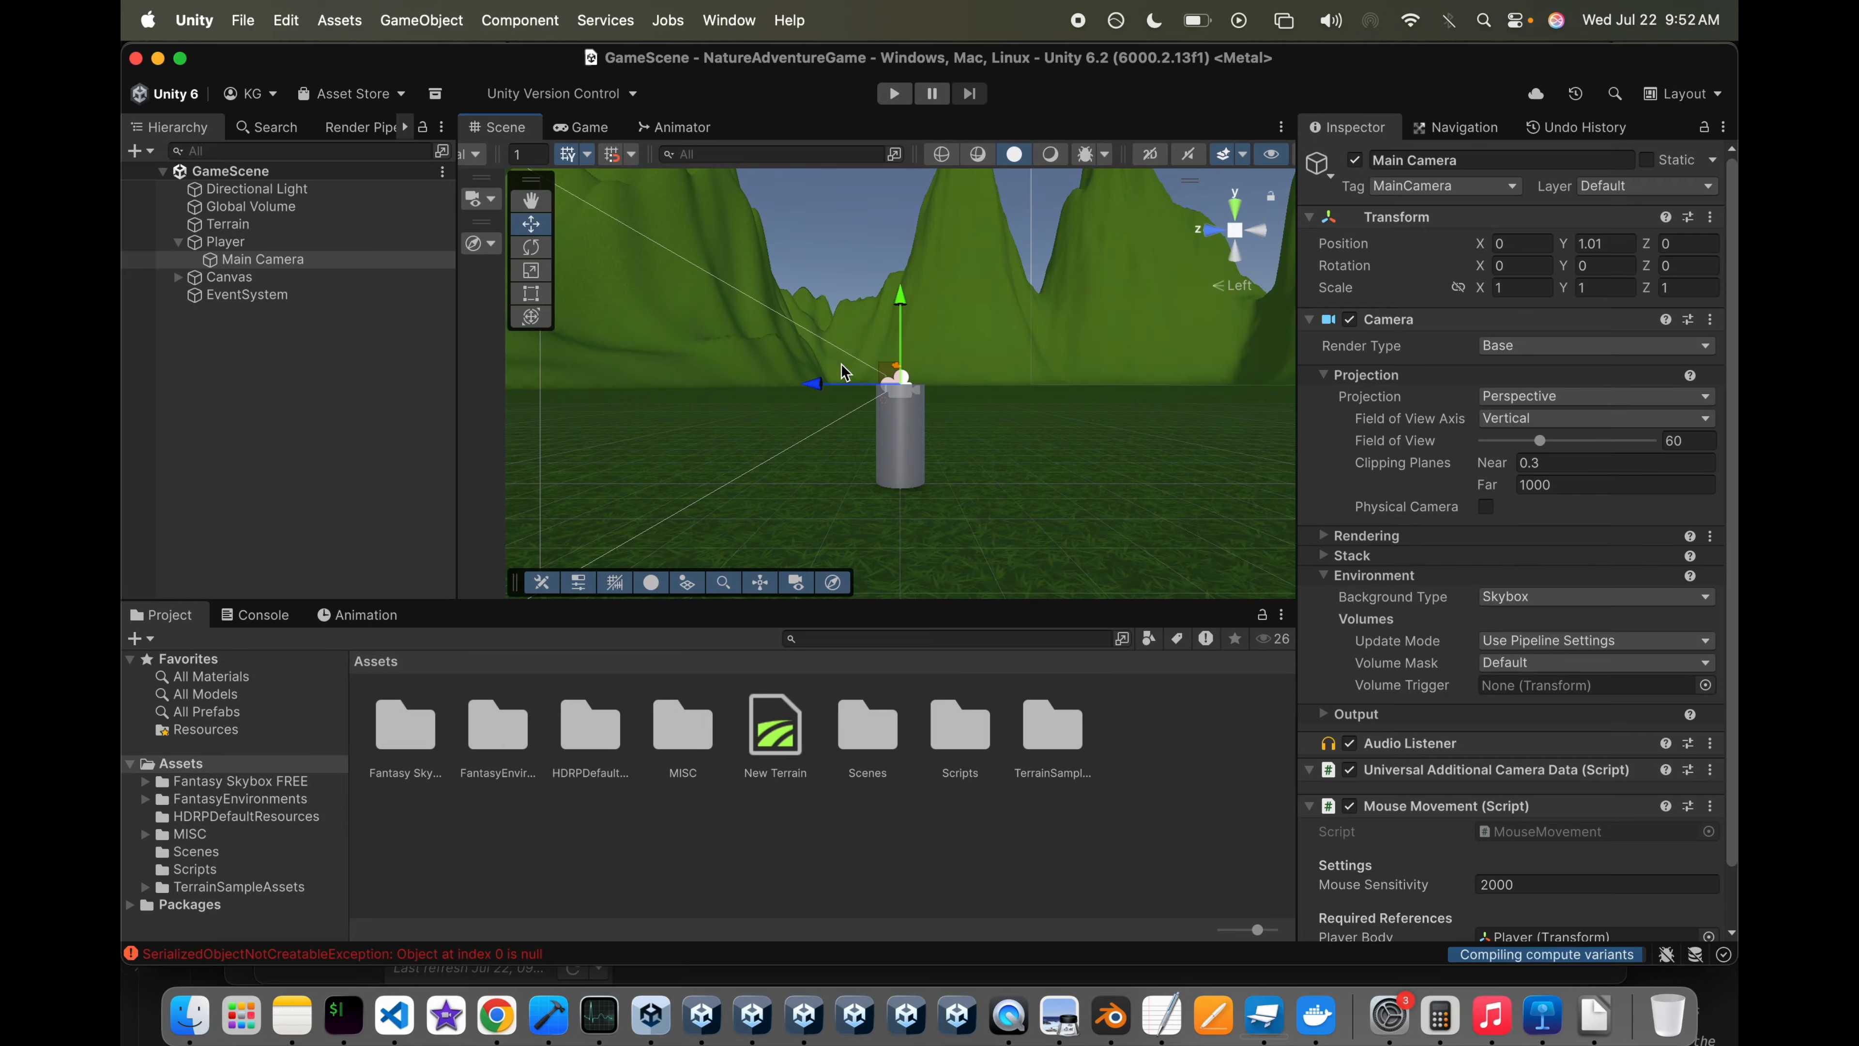
pyautogui.moveTo(901, 288); pyautogui.dragTo(899, 276)
# Step: Play-test the game by walking forward with the current camera height, and stop it
pyautogui.click(895, 95)
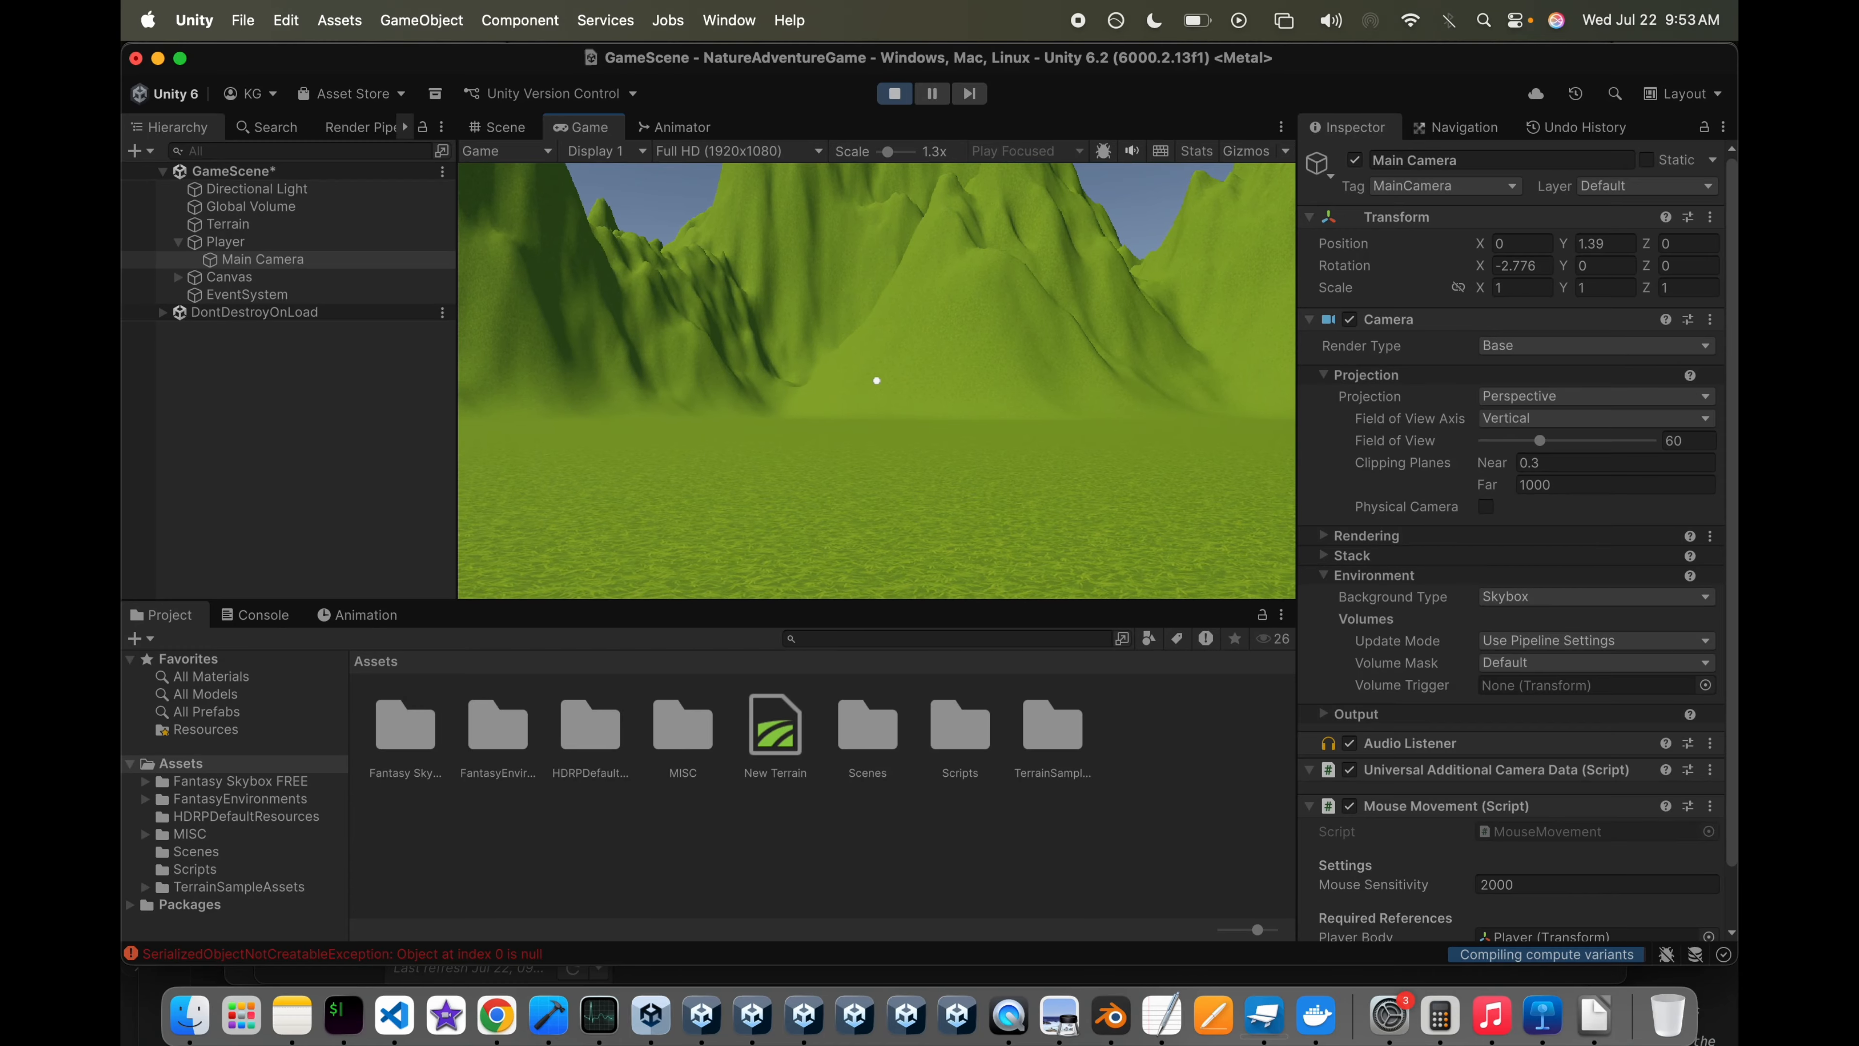
pyautogui.press('w')
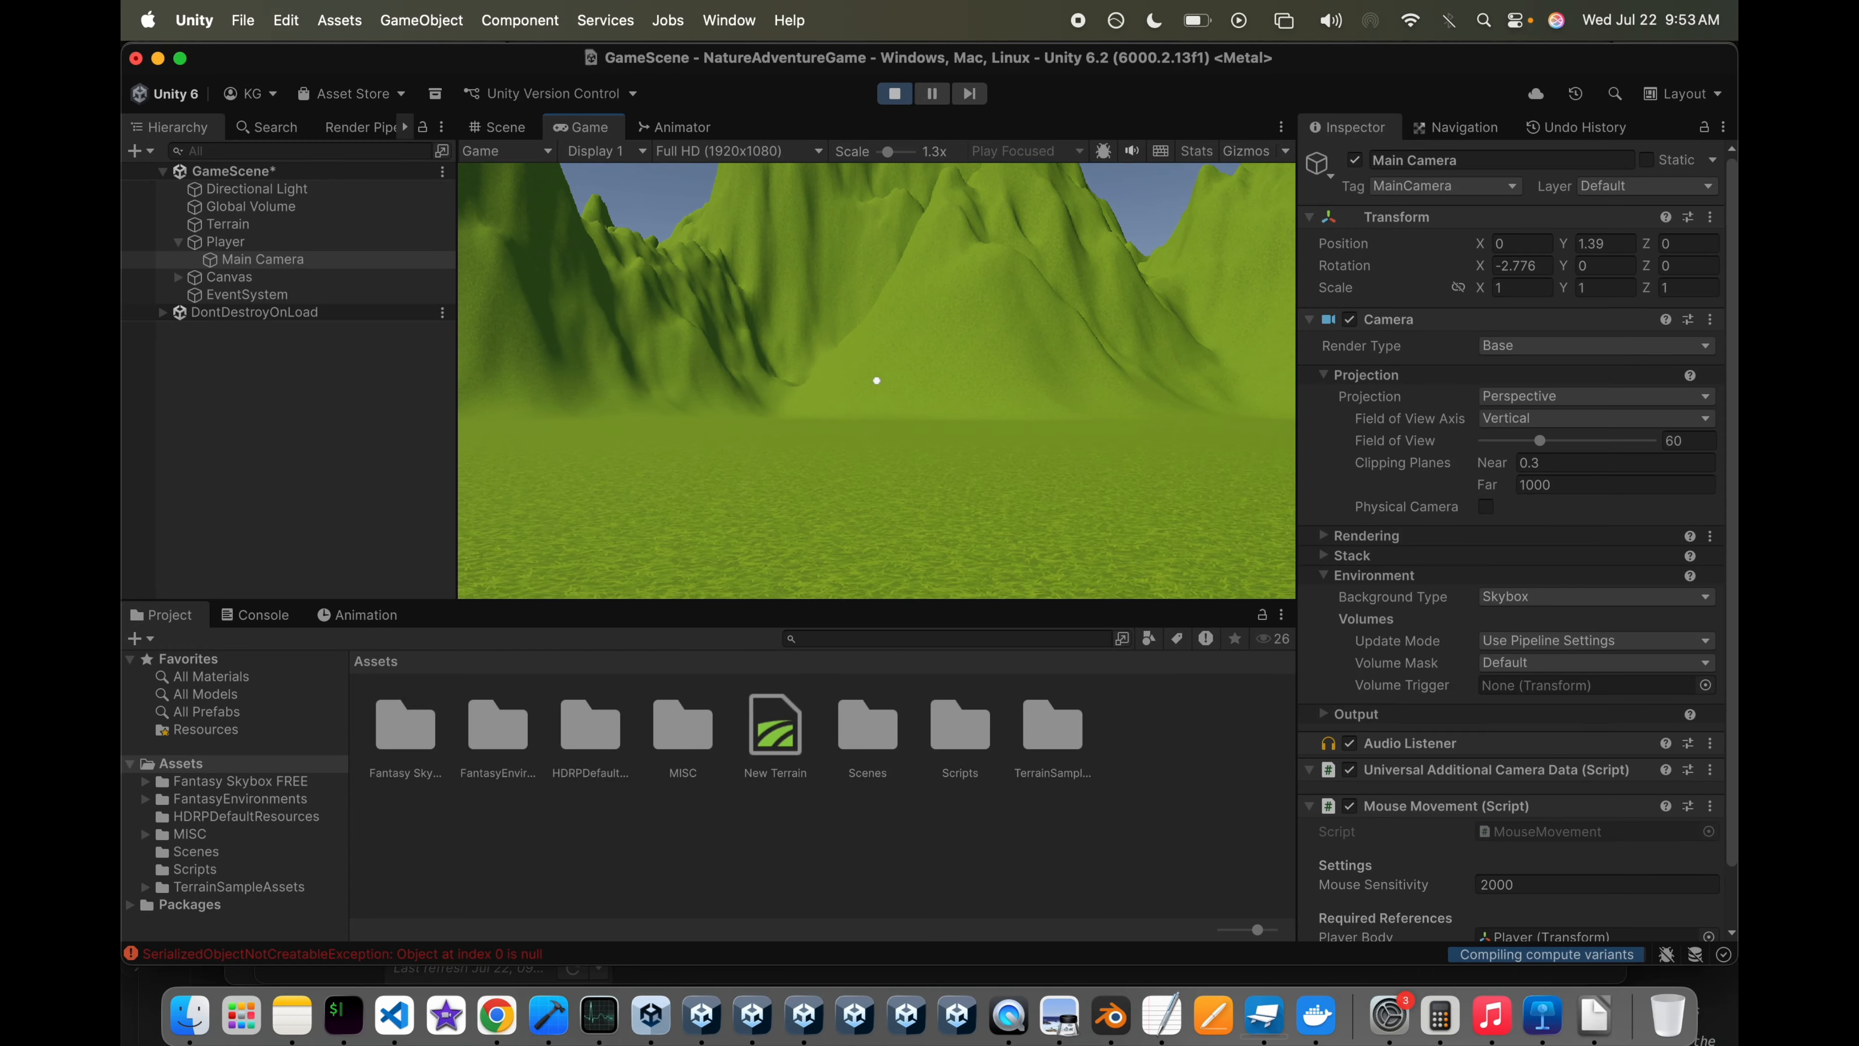
pyautogui.press('Escape')
pyautogui.click(894, 93)
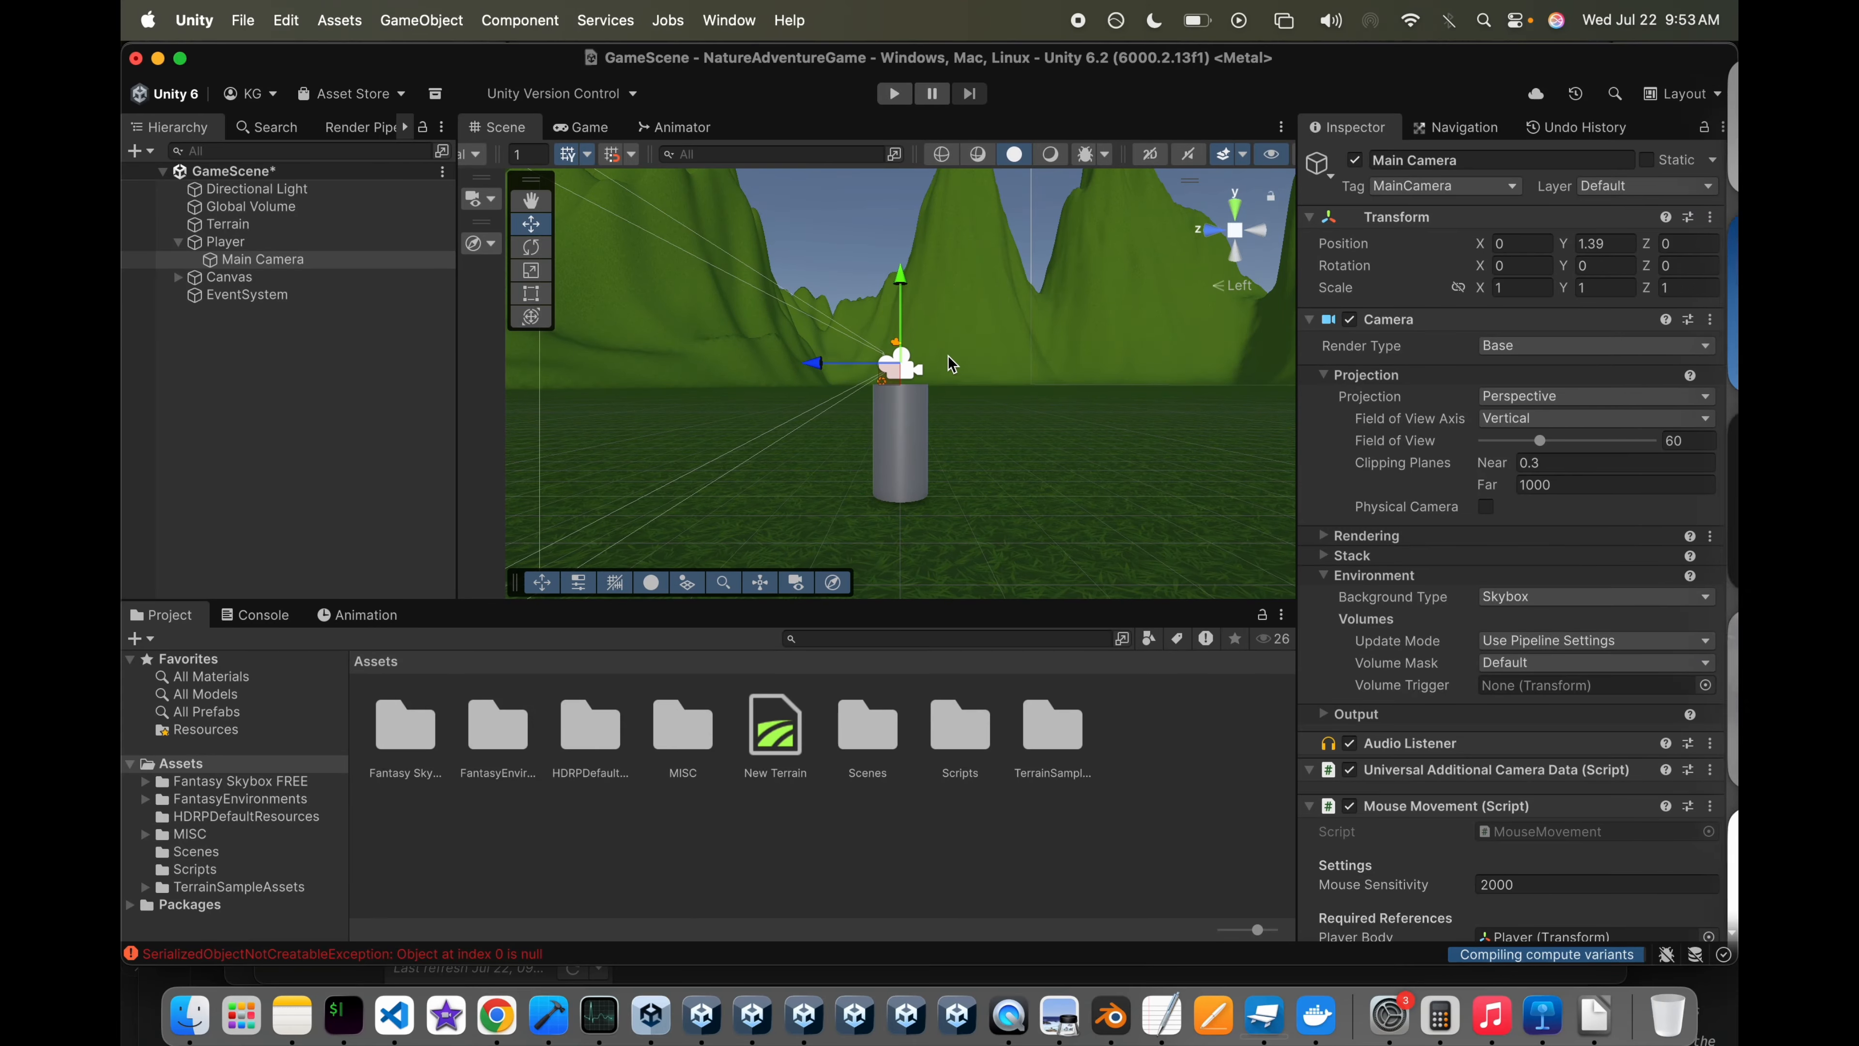
# Step: Lower the Player to about Y 0.98 and move its Main Camera to Y 0.65, Z 0.24 for another play test
pyautogui.click(894, 448)
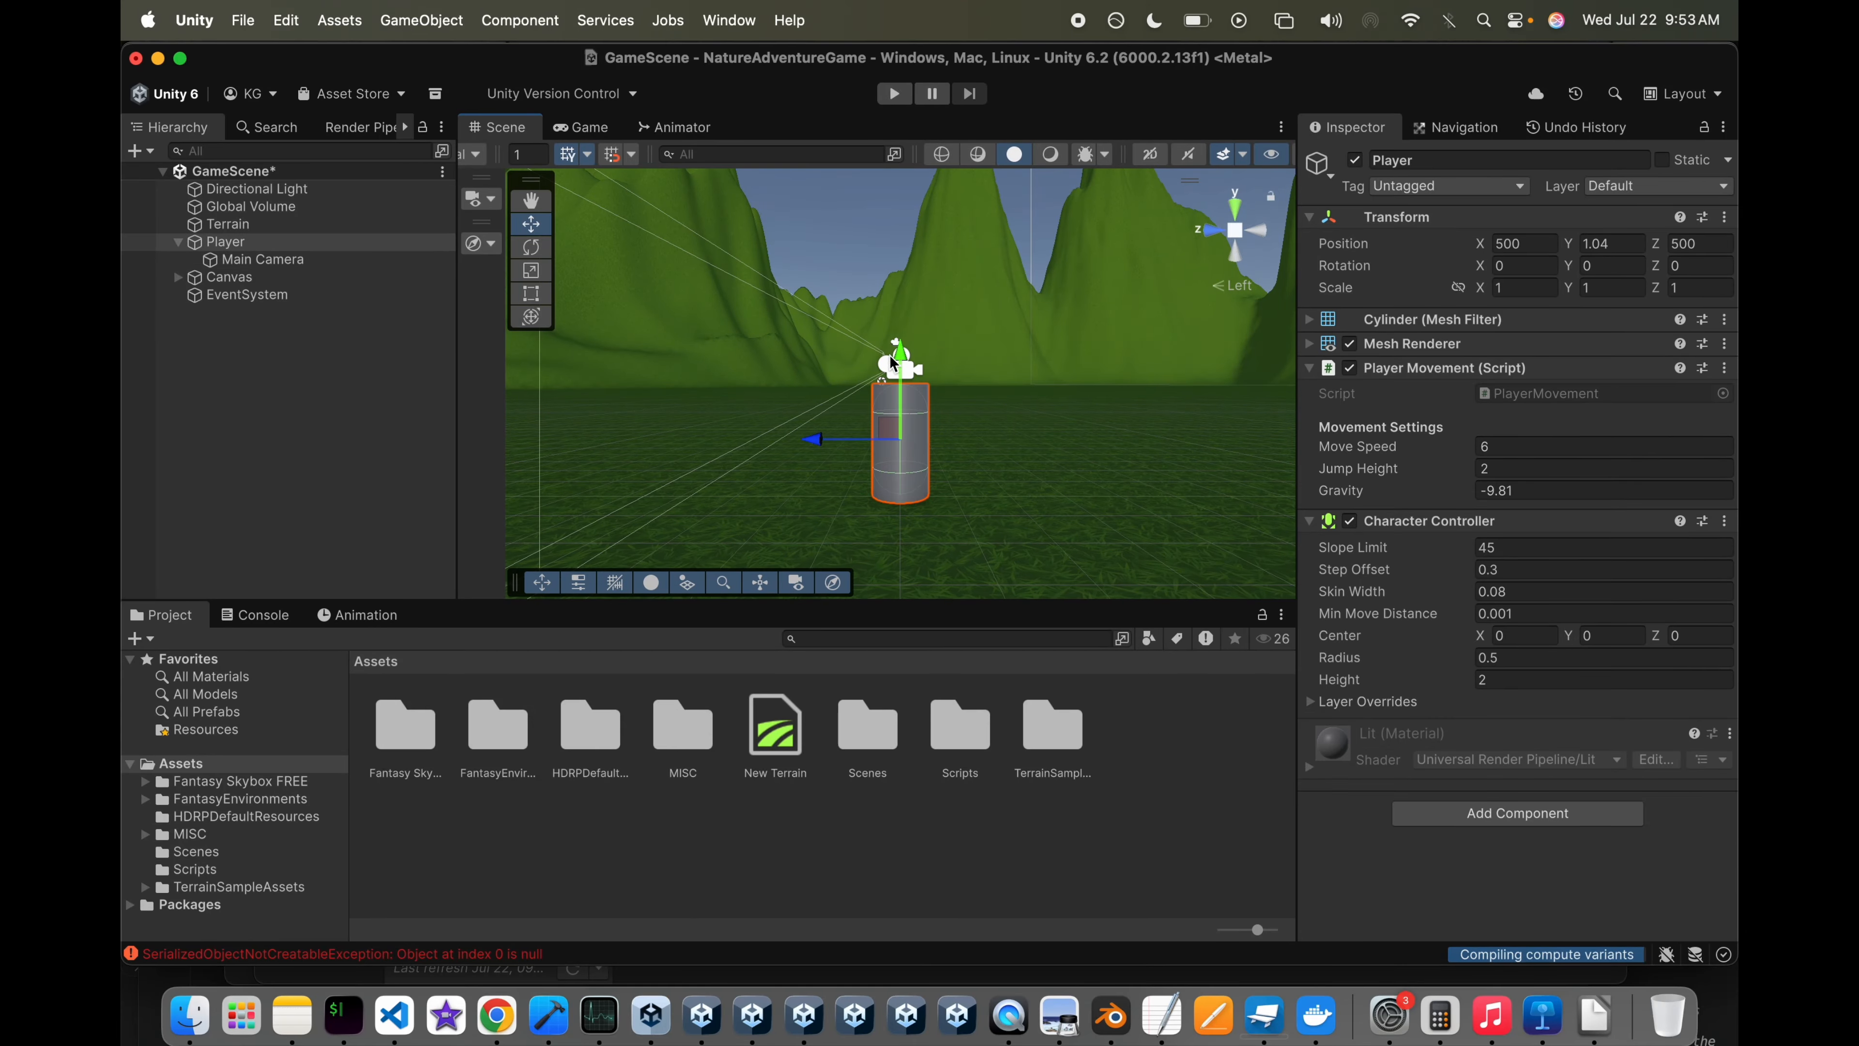
pyautogui.moveTo(897, 366); pyautogui.dragTo(905, 368)
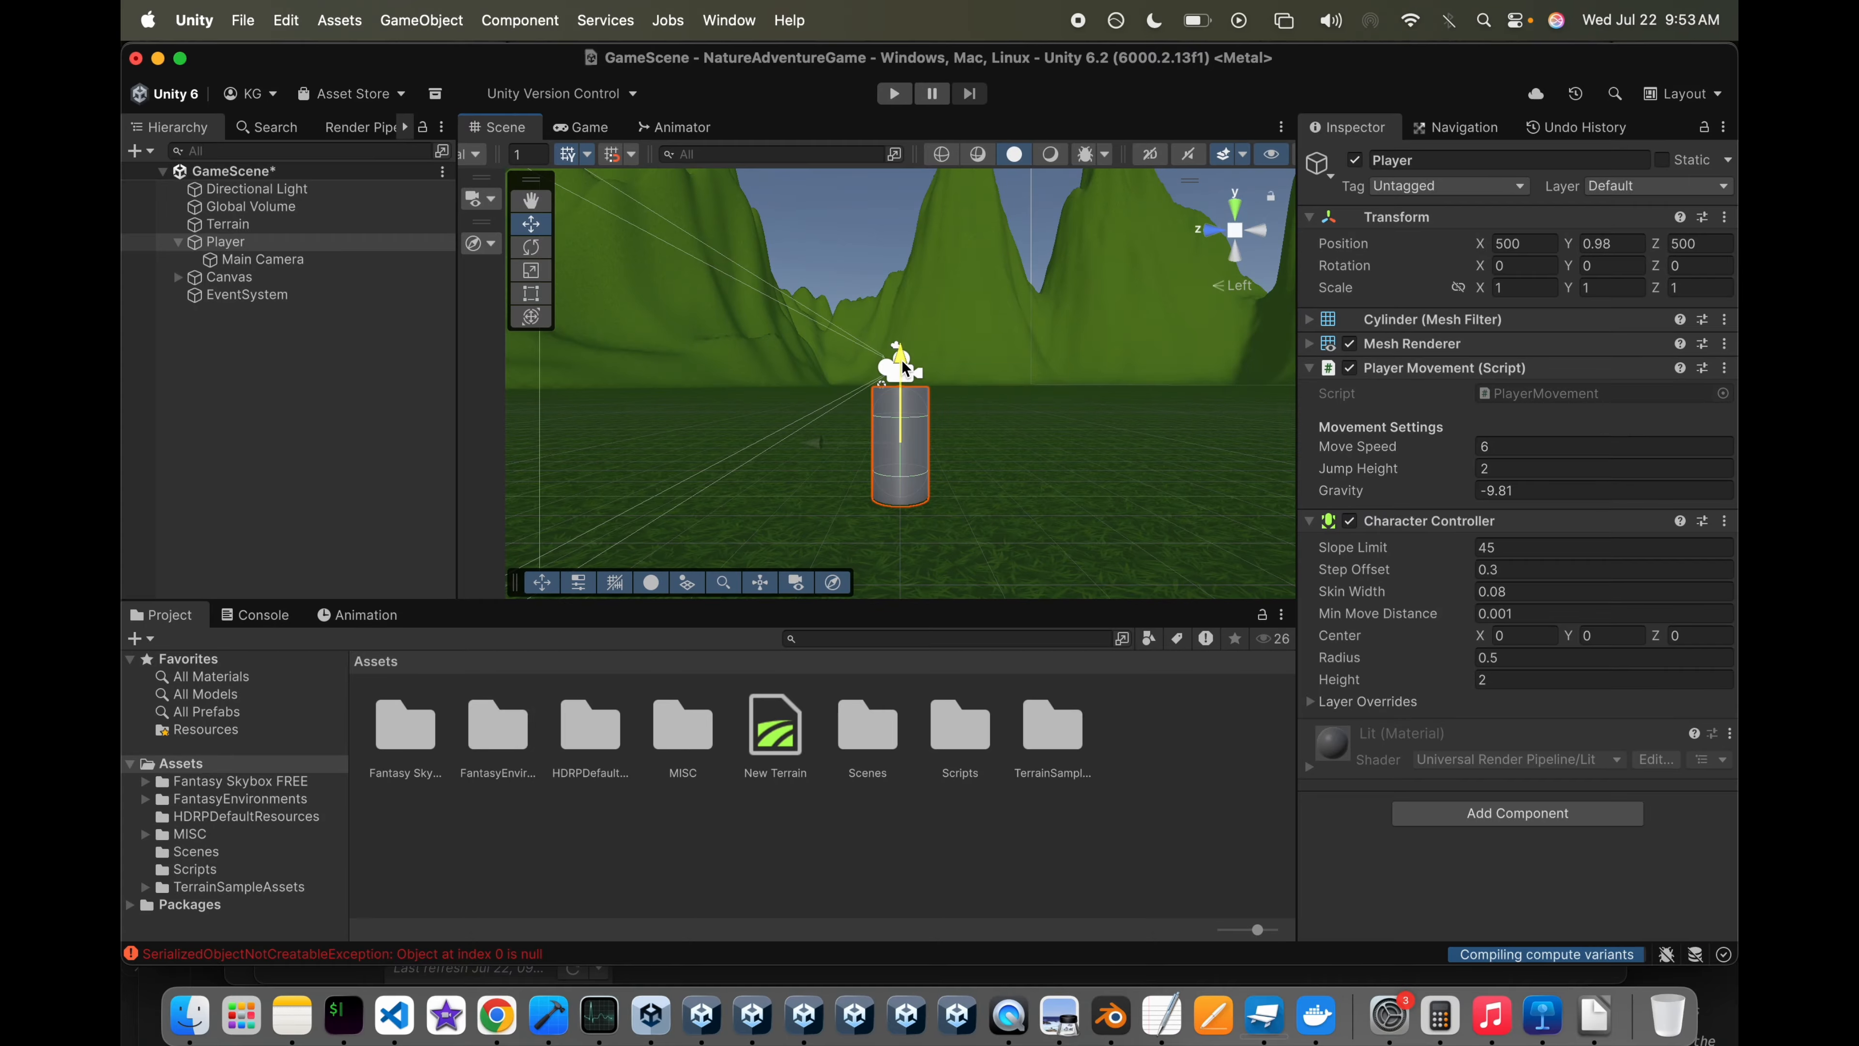
pyautogui.click(911, 370)
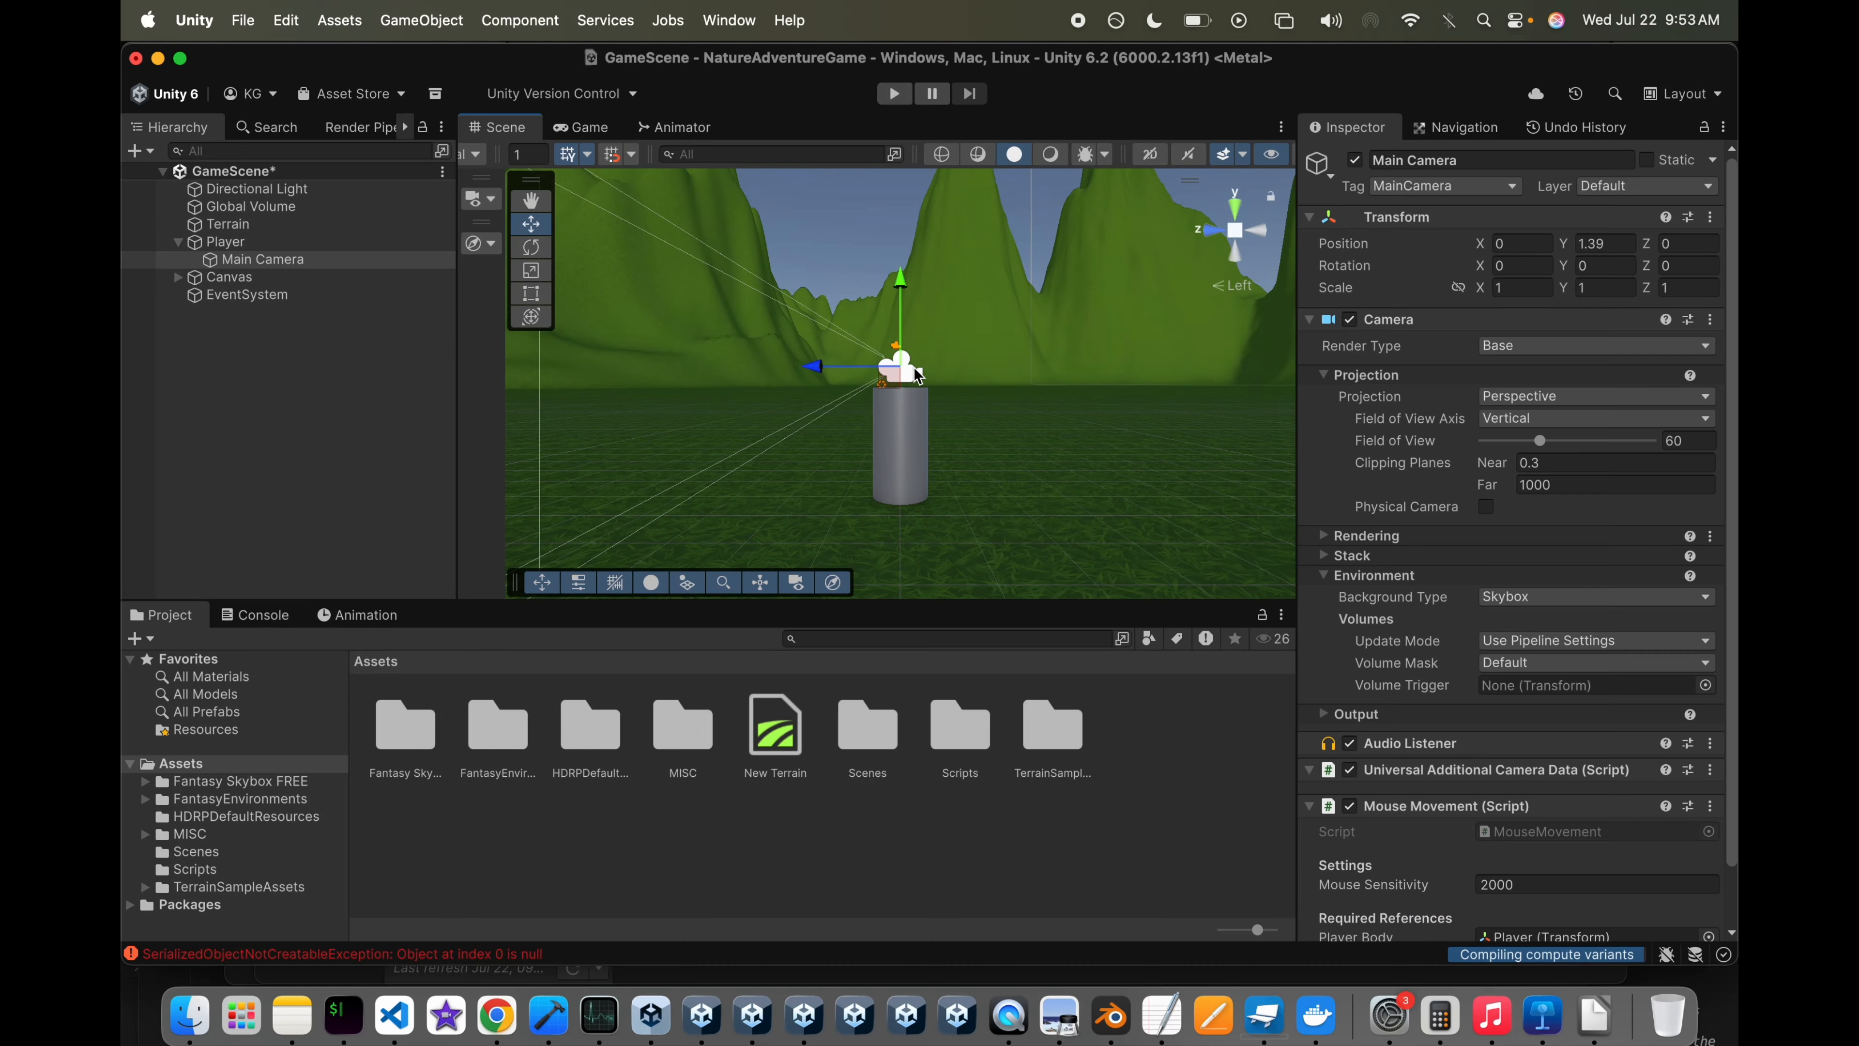
pyautogui.moveTo(900, 276); pyautogui.dragTo(901, 330)
pyautogui.moveTo(821, 416); pyautogui.dragTo(803, 416)
pyautogui.click(887, 92)
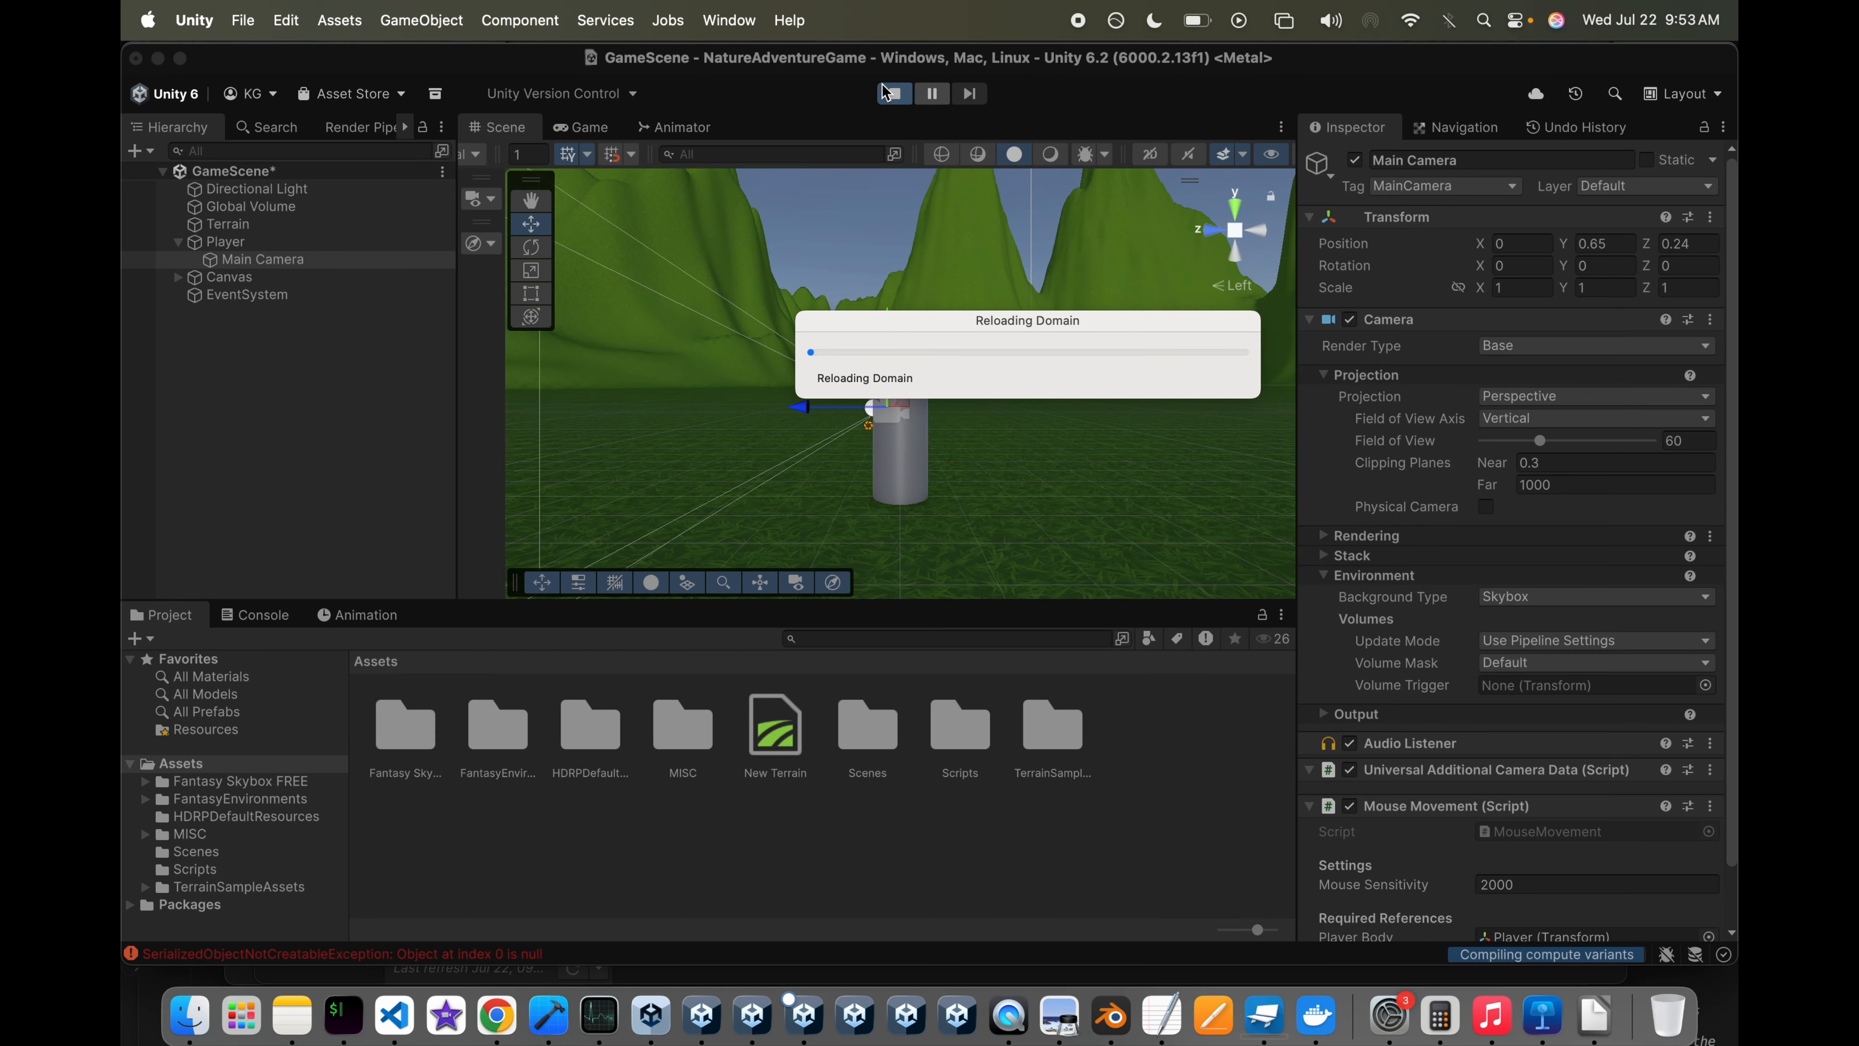
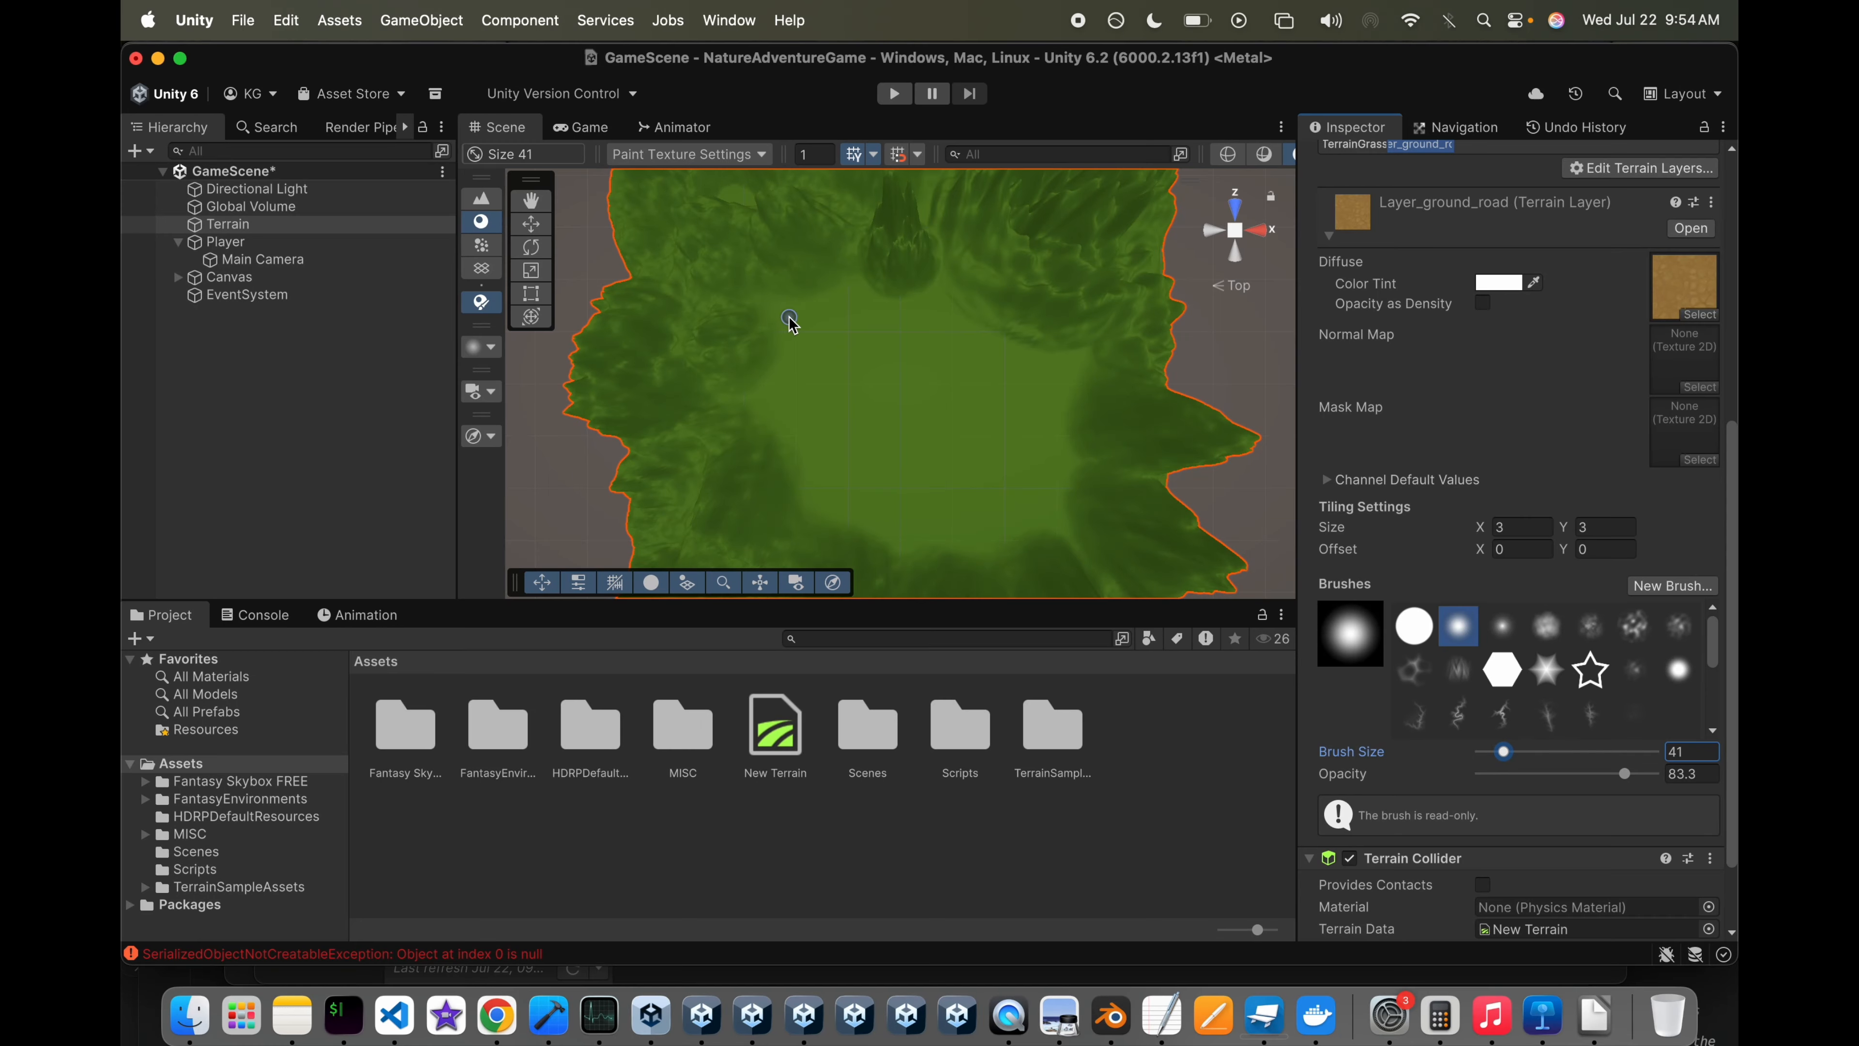
# Step: Paint branching dirt paths across the flat grass centre with the Layer_ground_road layer at brush size 41 and opacity 83.3
pyautogui.moveTo(789, 320)
pyautogui.mouseDown()
pyautogui.moveTo(960, 403)
pyautogui.moveTo(1044, 396)
pyautogui.mouseUp()
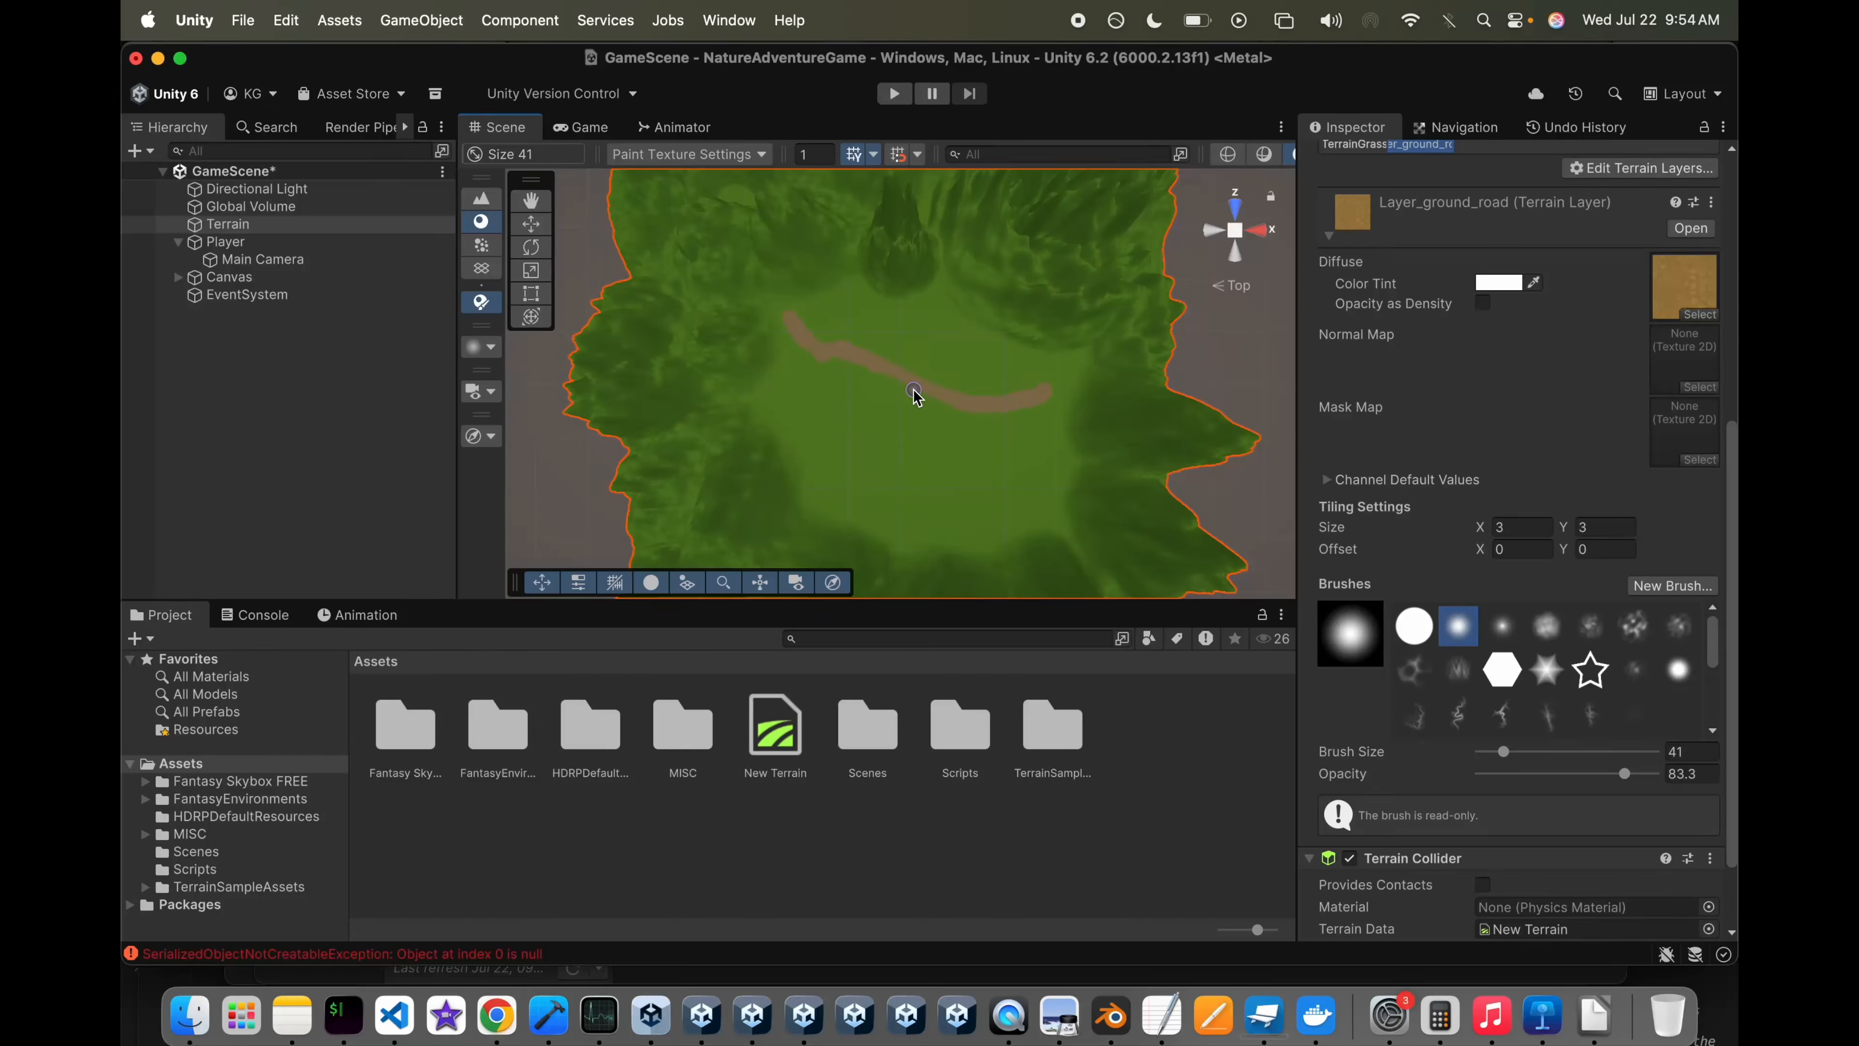
pyautogui.moveTo(914, 392)
pyautogui.mouseDown()
pyautogui.moveTo(924, 480)
pyautogui.moveTo(891, 504)
pyautogui.mouseUp()
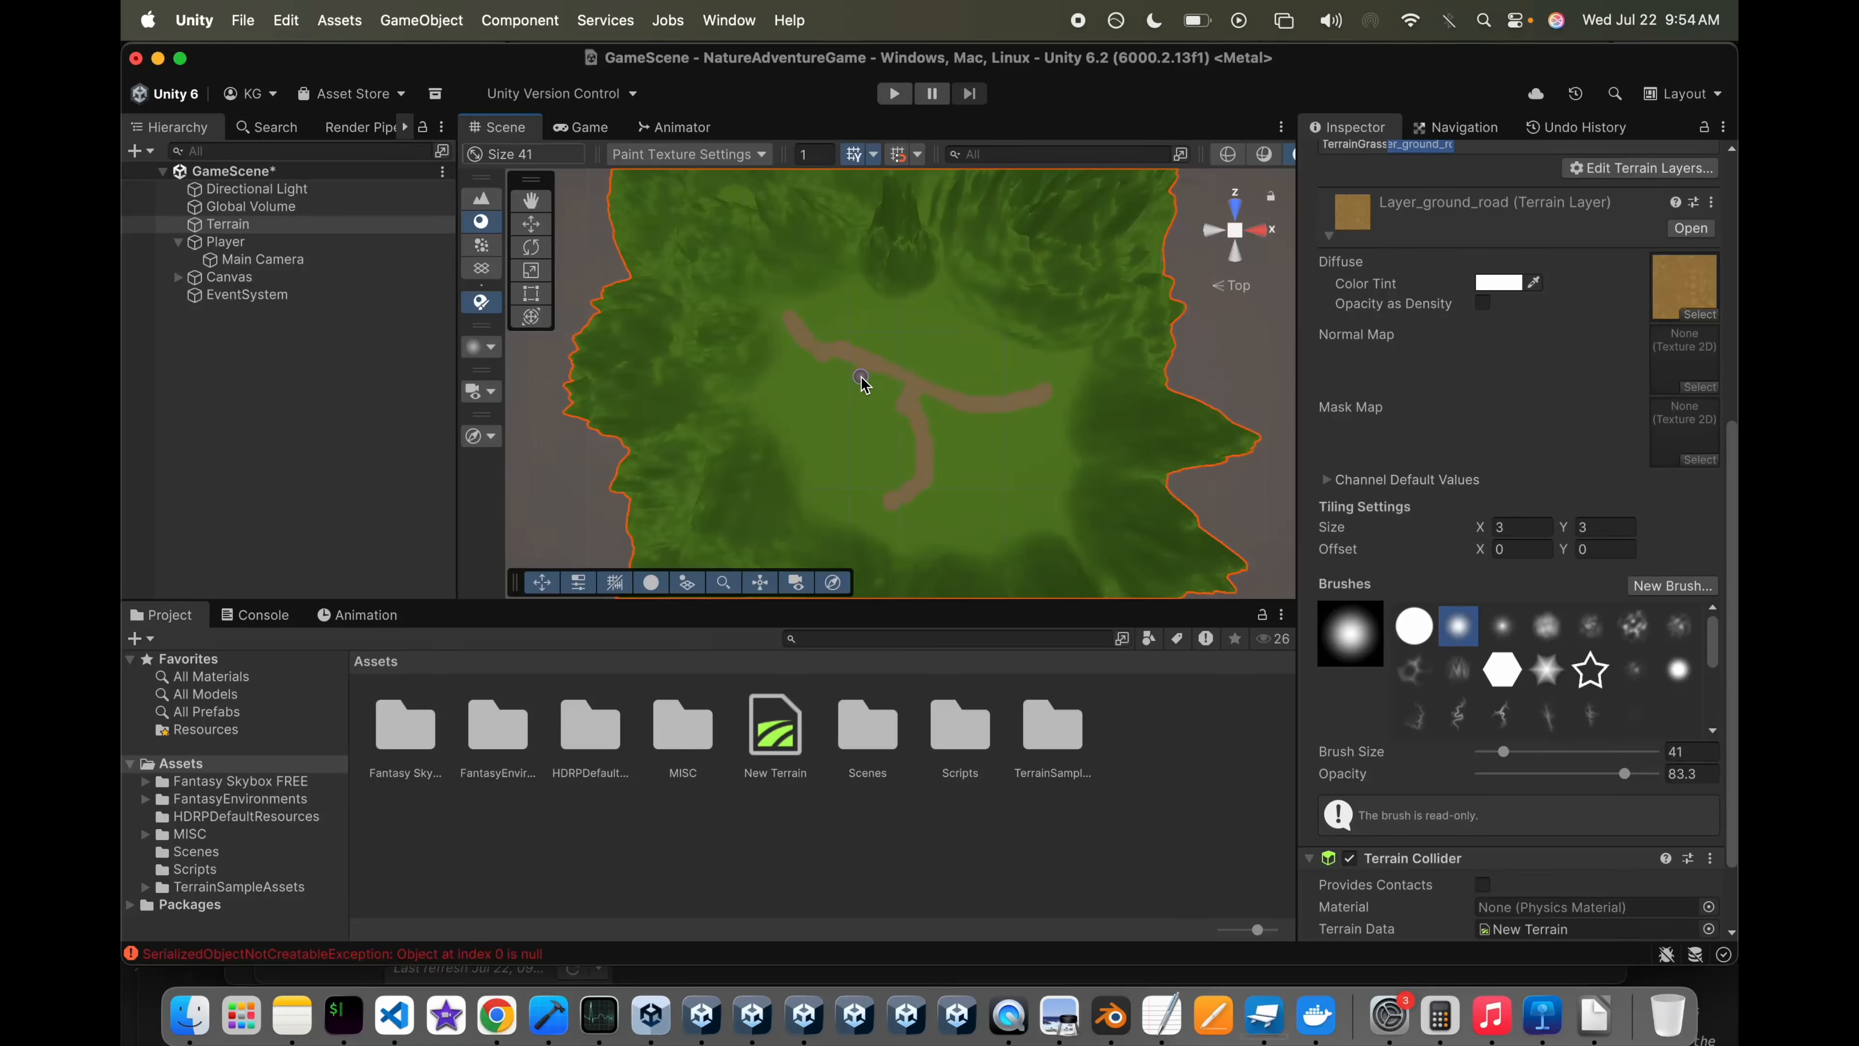
pyautogui.moveTo(861, 380); pyautogui.dragTo(767, 483)
pyautogui.scroll(-5, 768, 480)
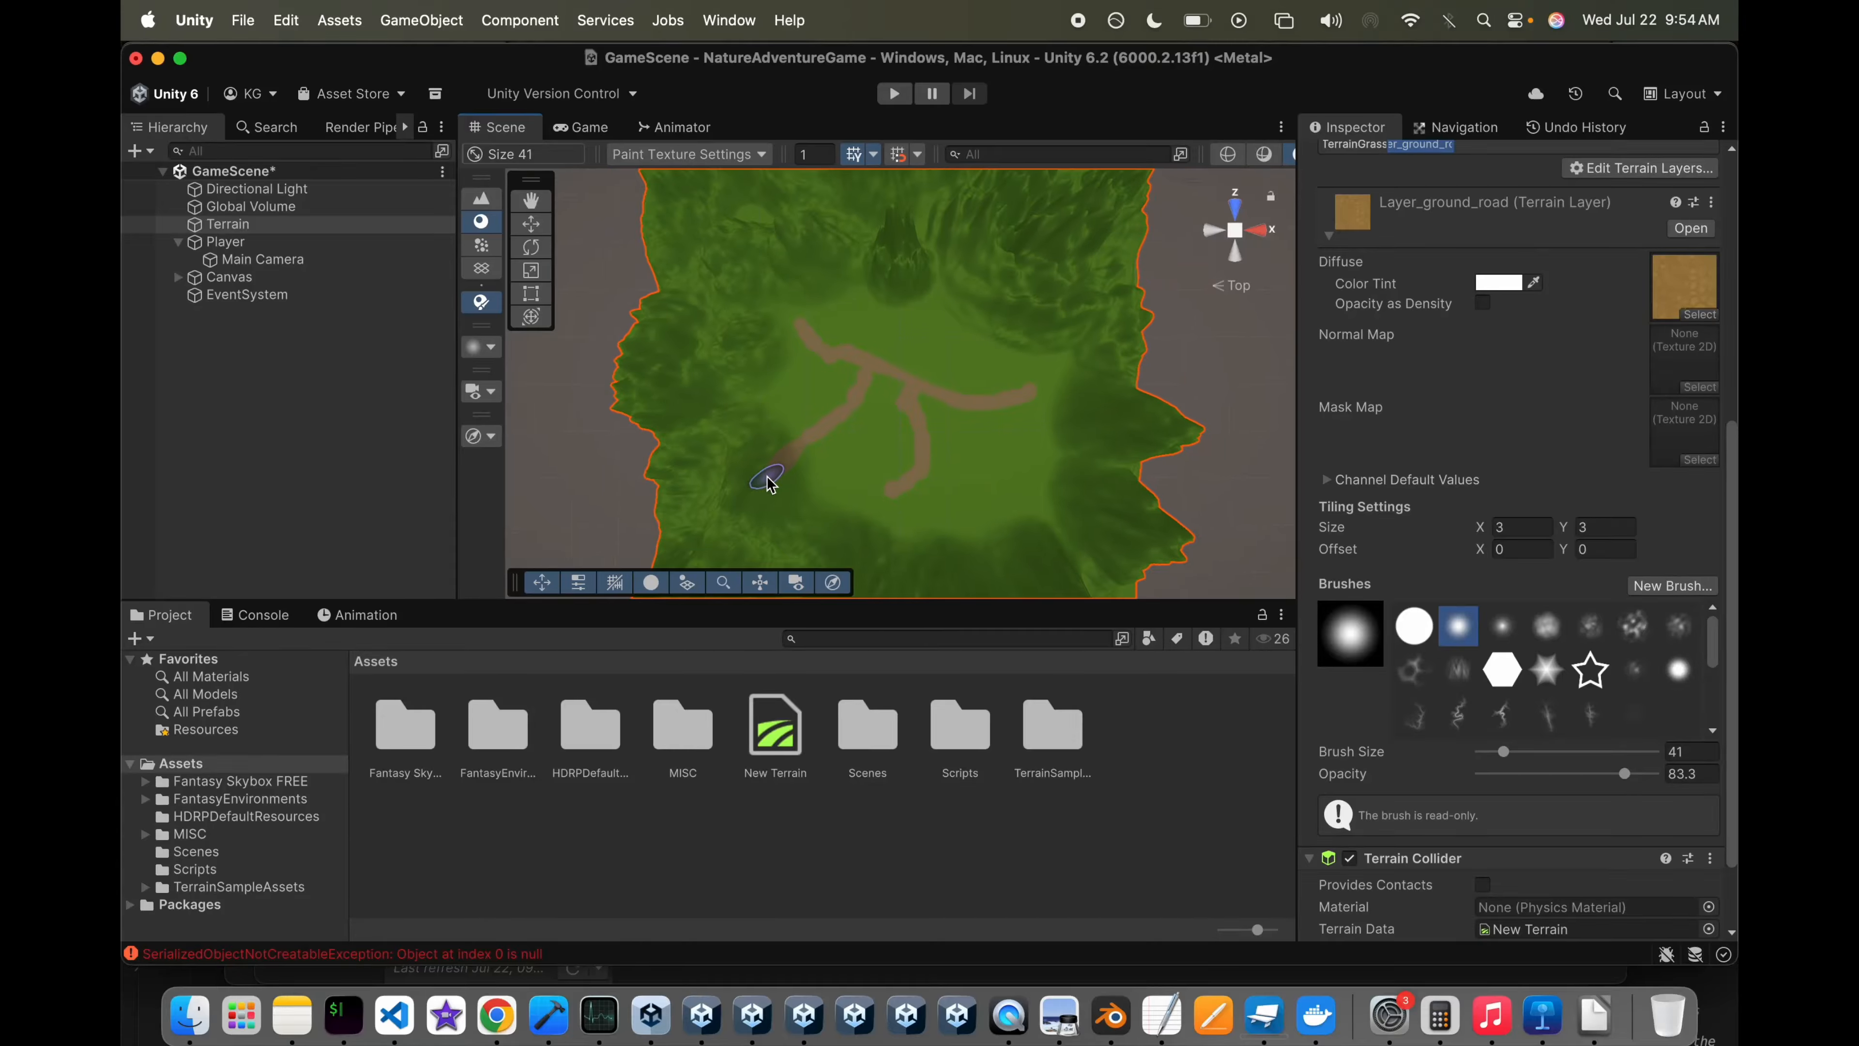
# Step: Extend the dirt path from the flat grass centre up the surrounding mountain slope with the Layer_ground_road layer at brush size 41
pyautogui.moveTo(799, 455)
pyautogui.mouseDown()
pyautogui.moveTo(771, 504)
pyautogui.moveTo(875, 556)
pyautogui.mouseUp()
pyautogui.scroll(12, 877, 557)
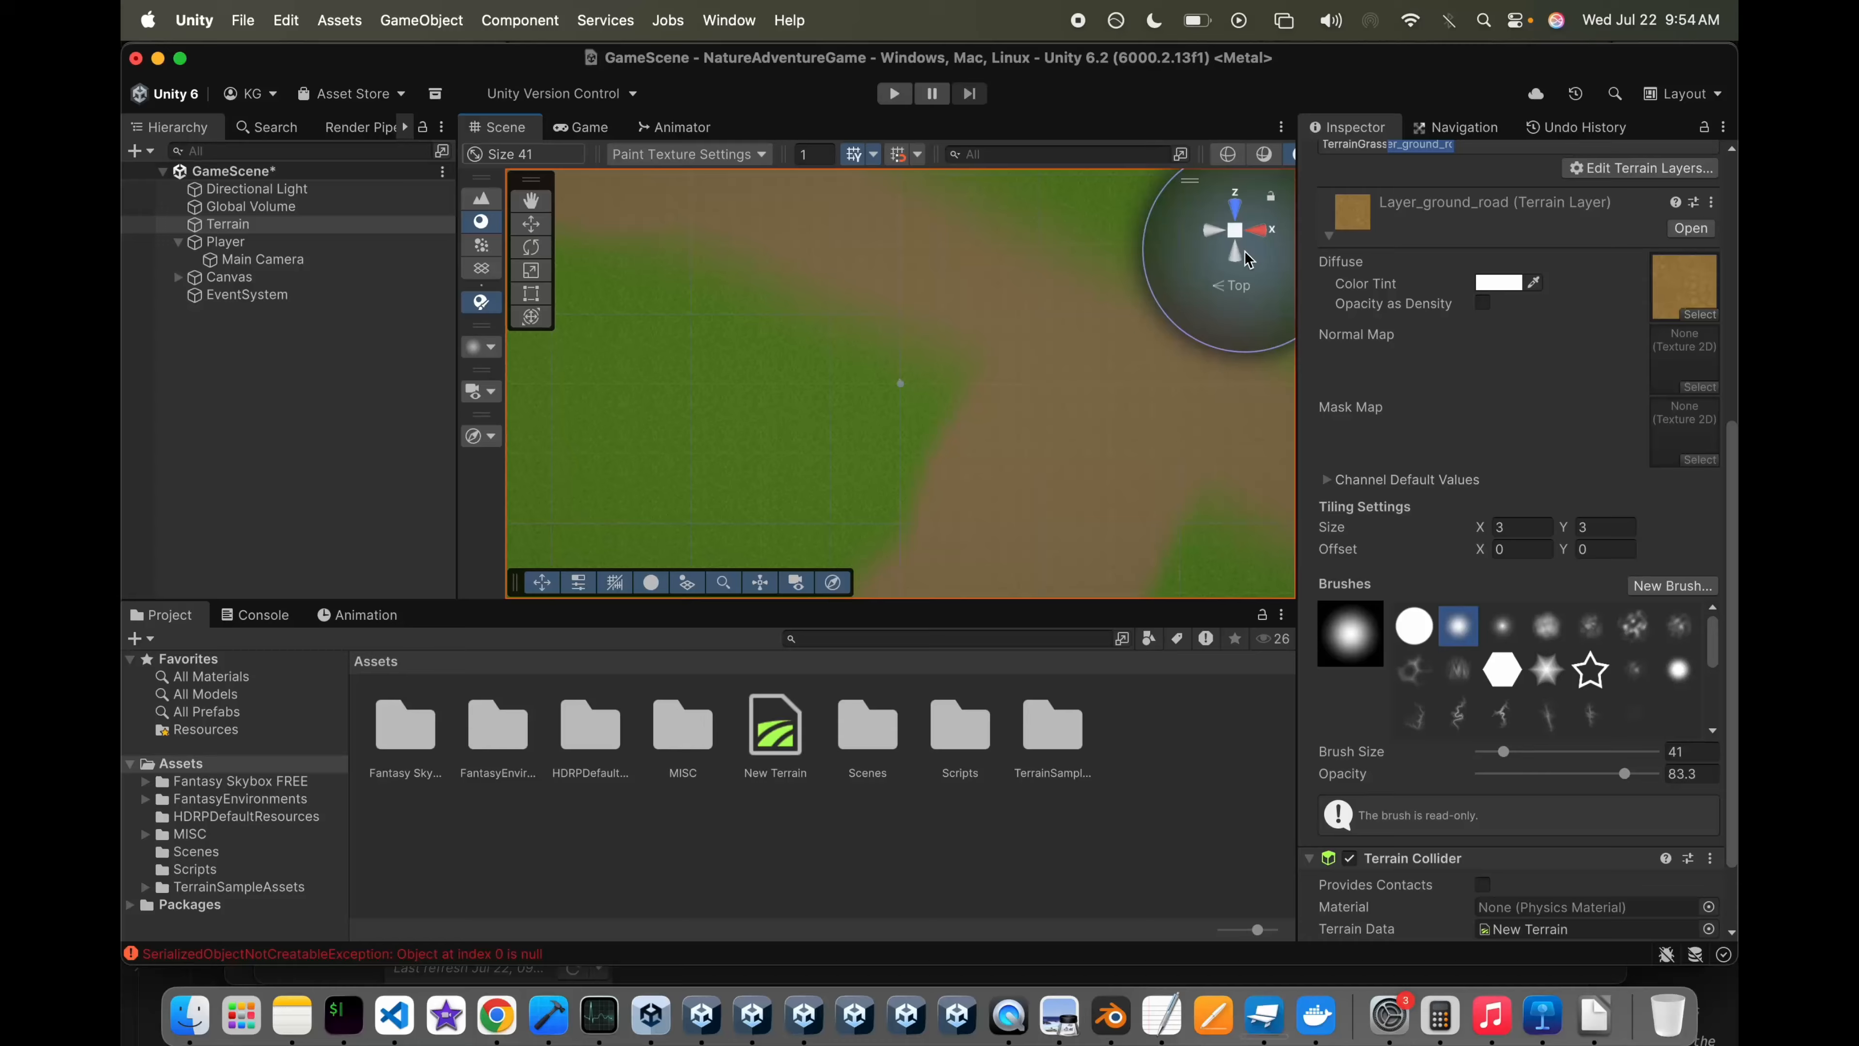
pyautogui.click(1258, 230)
pyautogui.scroll(10, 902, 223)
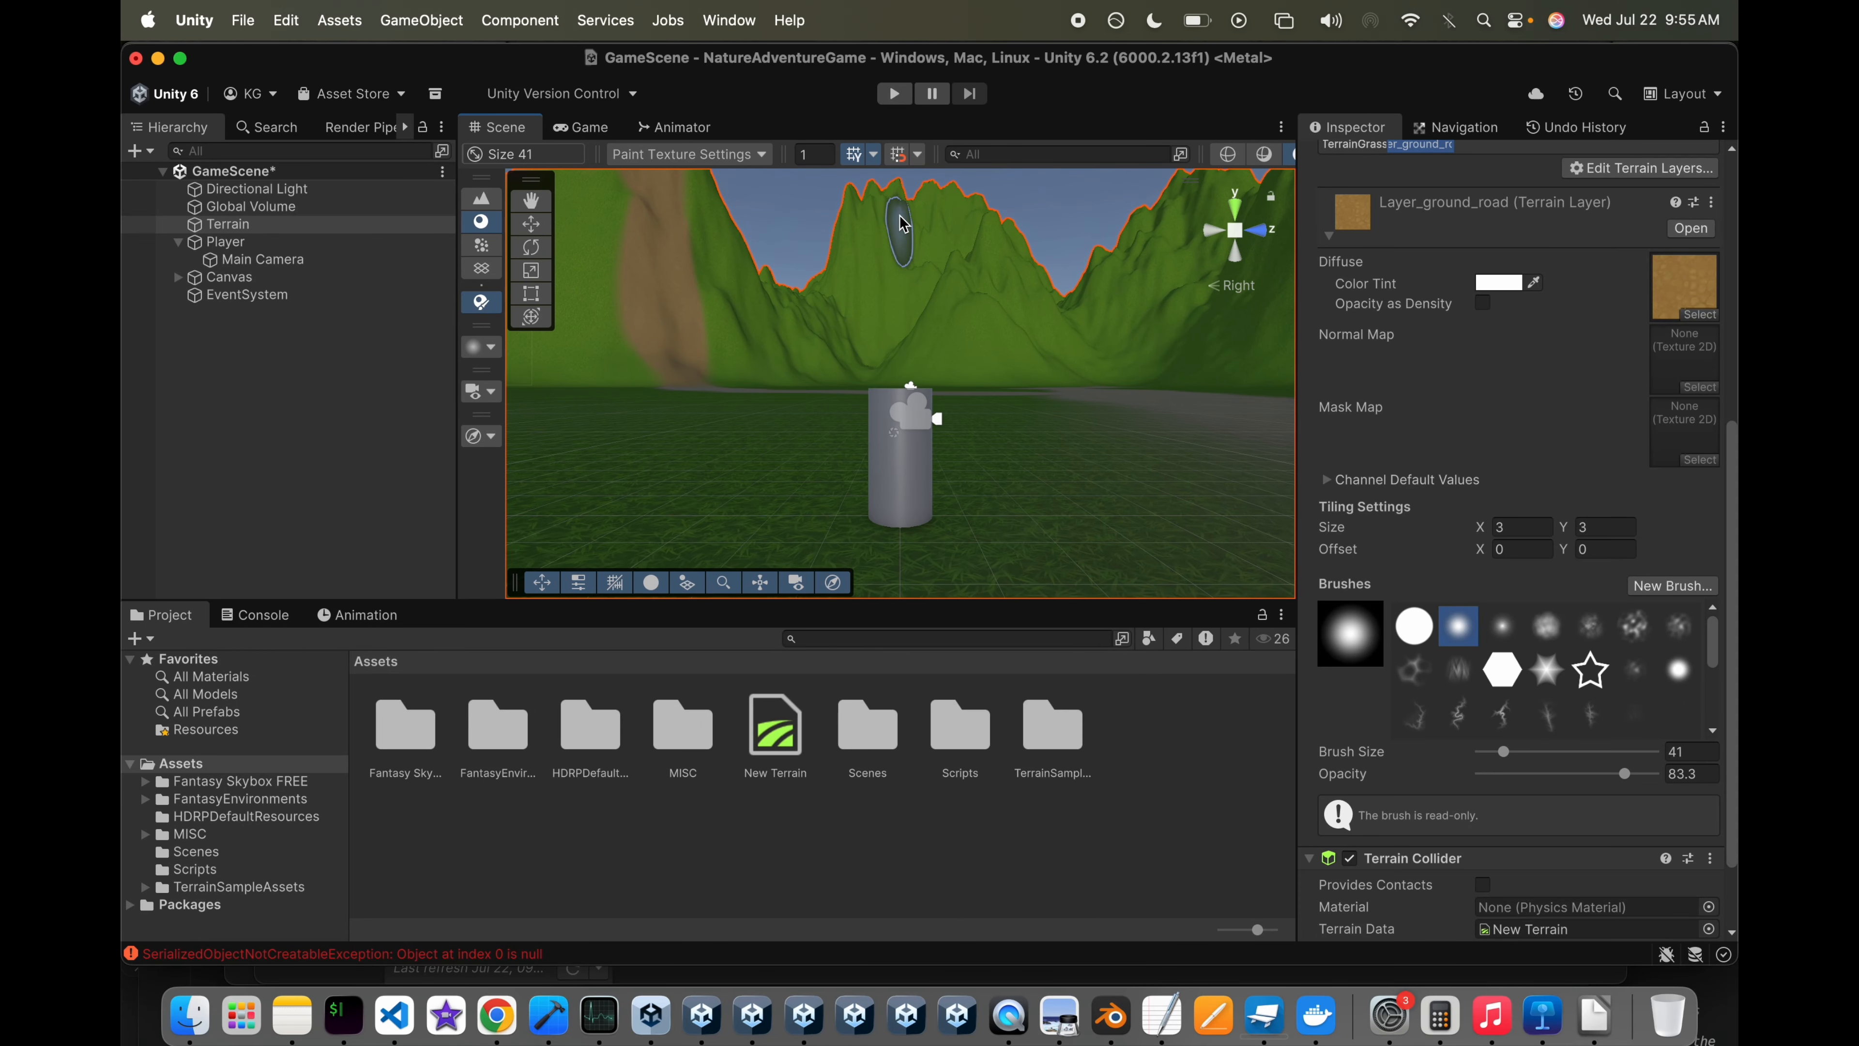
pyautogui.scroll(10, 902, 224)
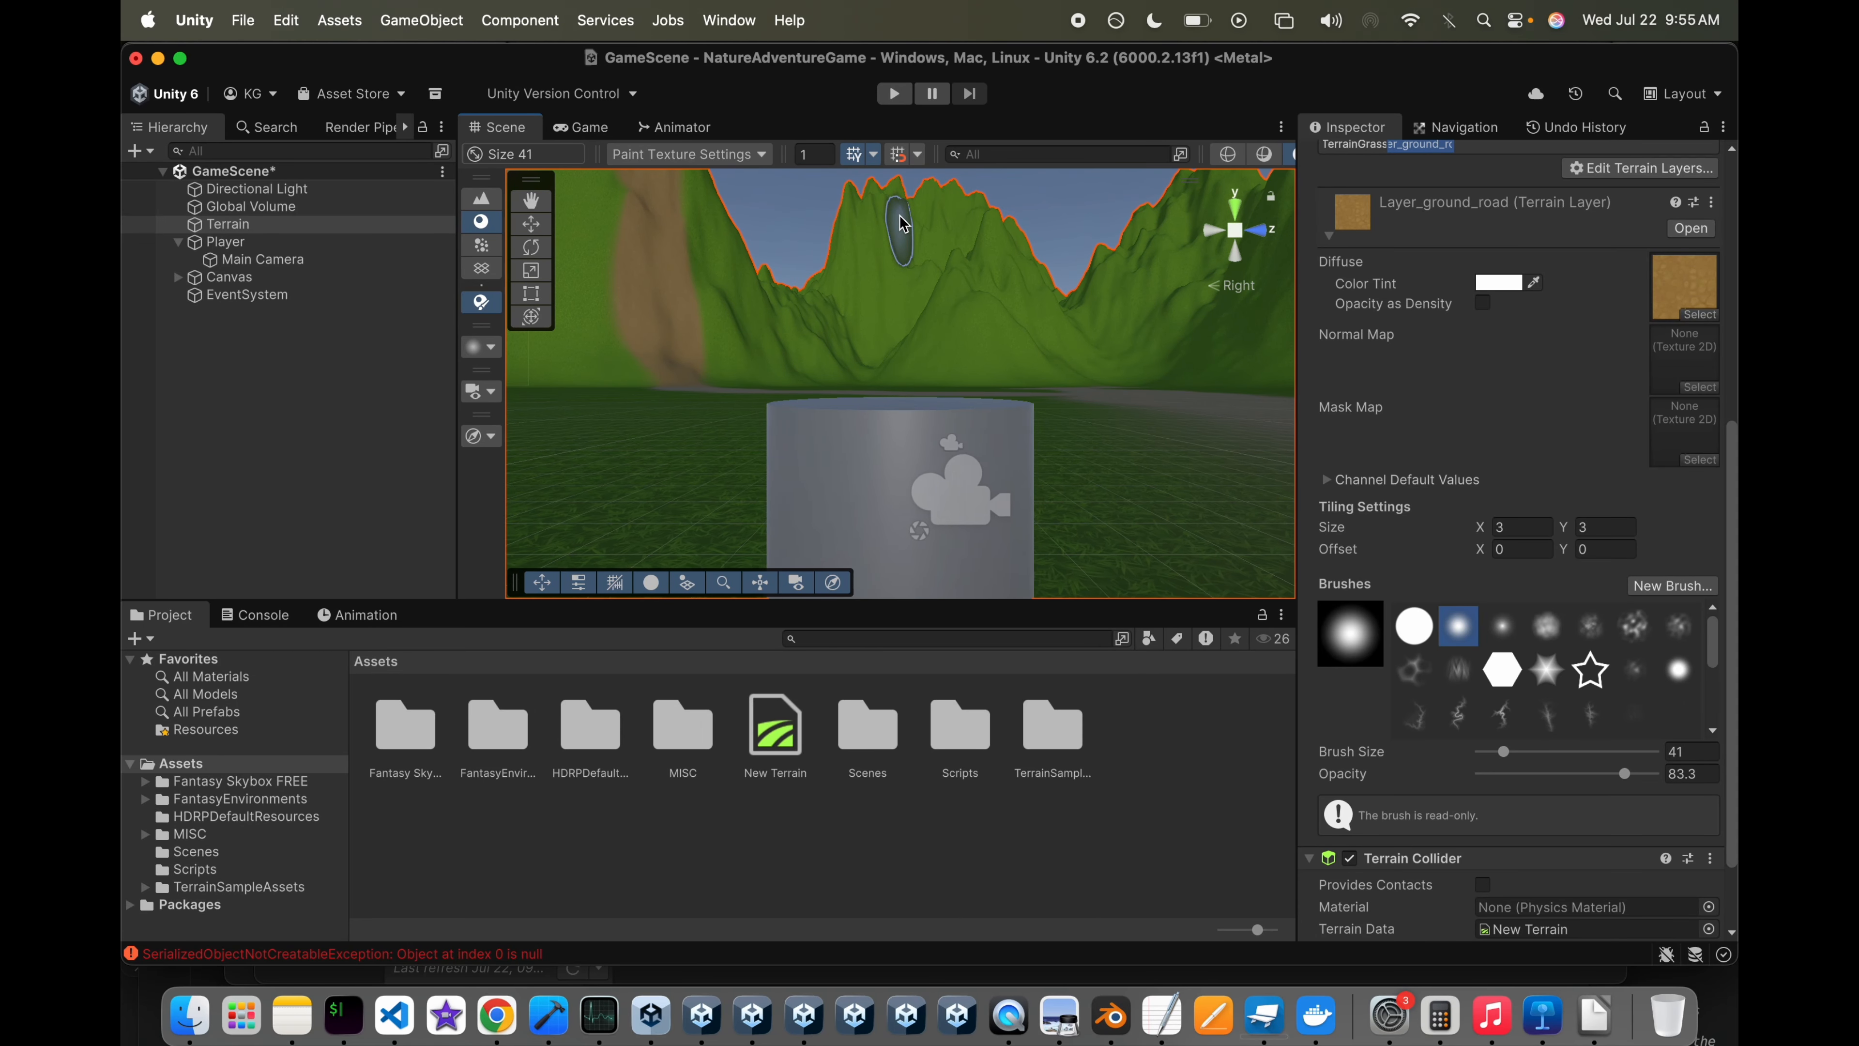
pyautogui.scroll(-10, 902, 223)
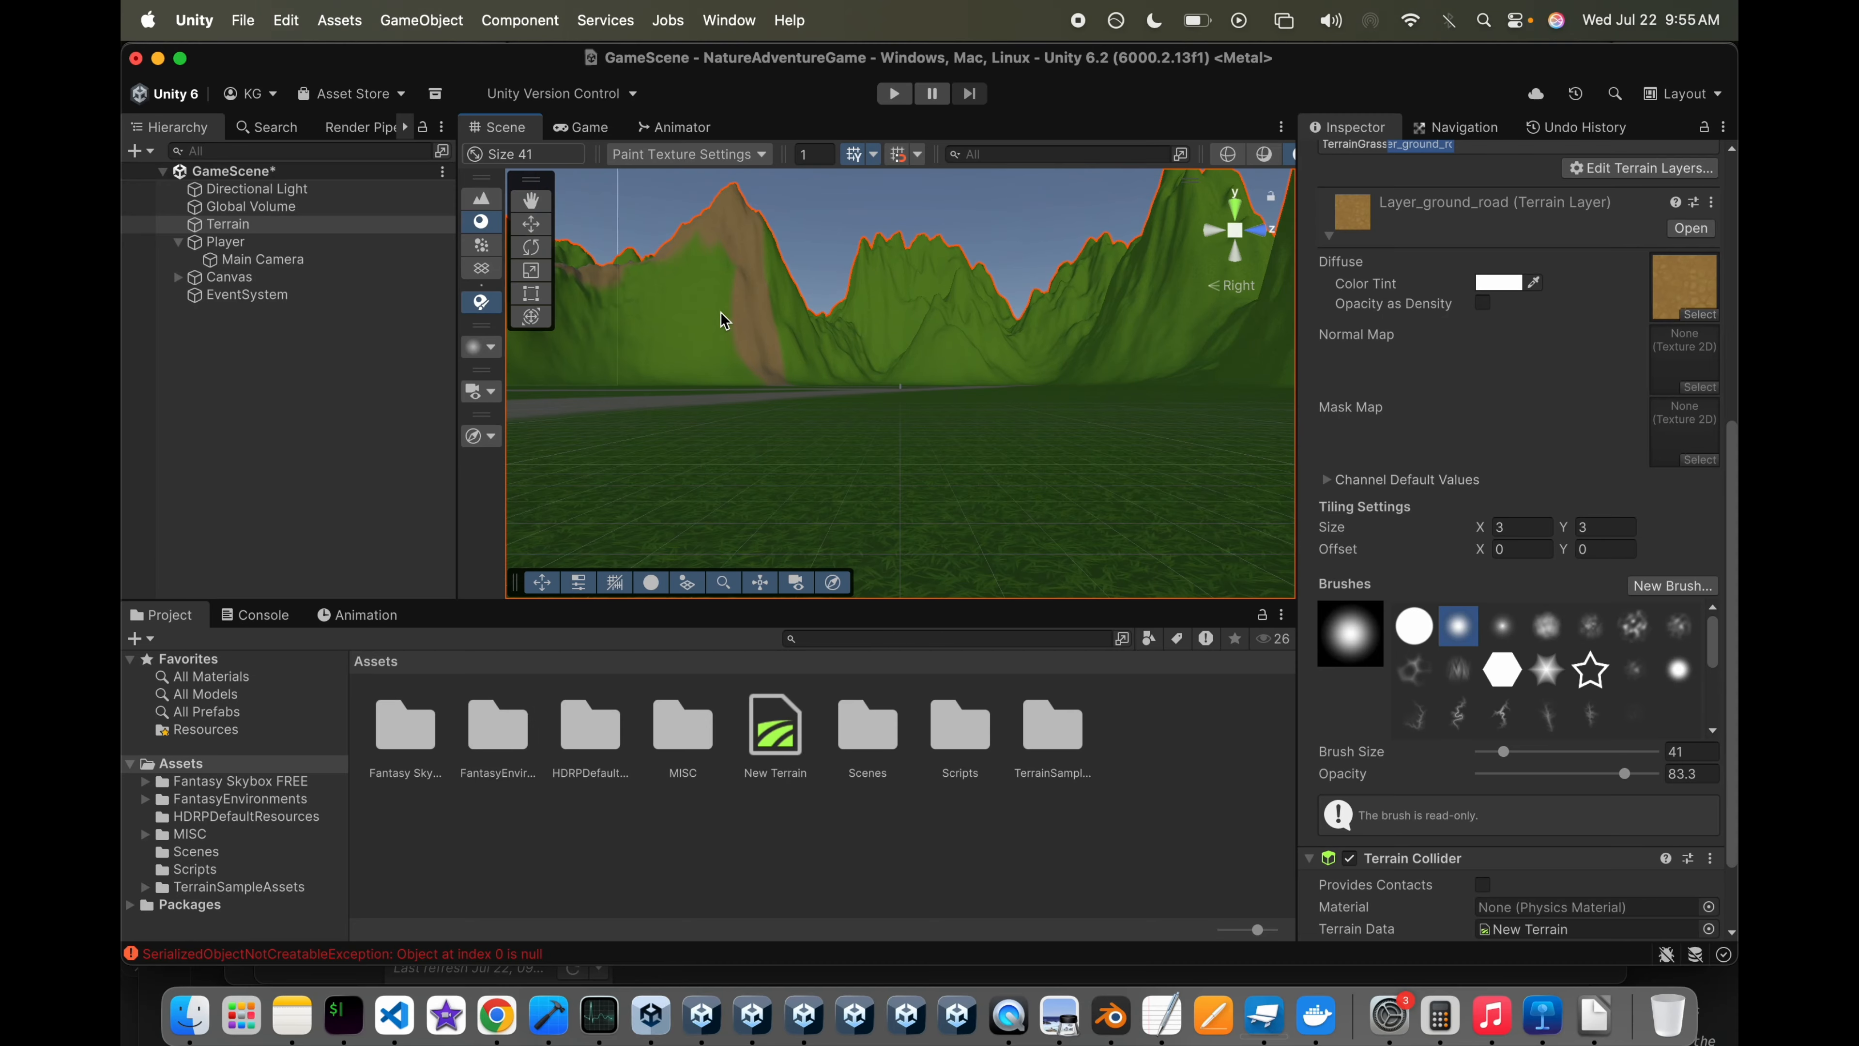
pyautogui.moveTo(776, 362); pyautogui.dragTo(745, 277)
# Step: Examine the painted dirt paths across the terrain from above, both as a whole and up close
pyautogui.click(1234, 211)
pyautogui.scroll(-10, 1100, 374)
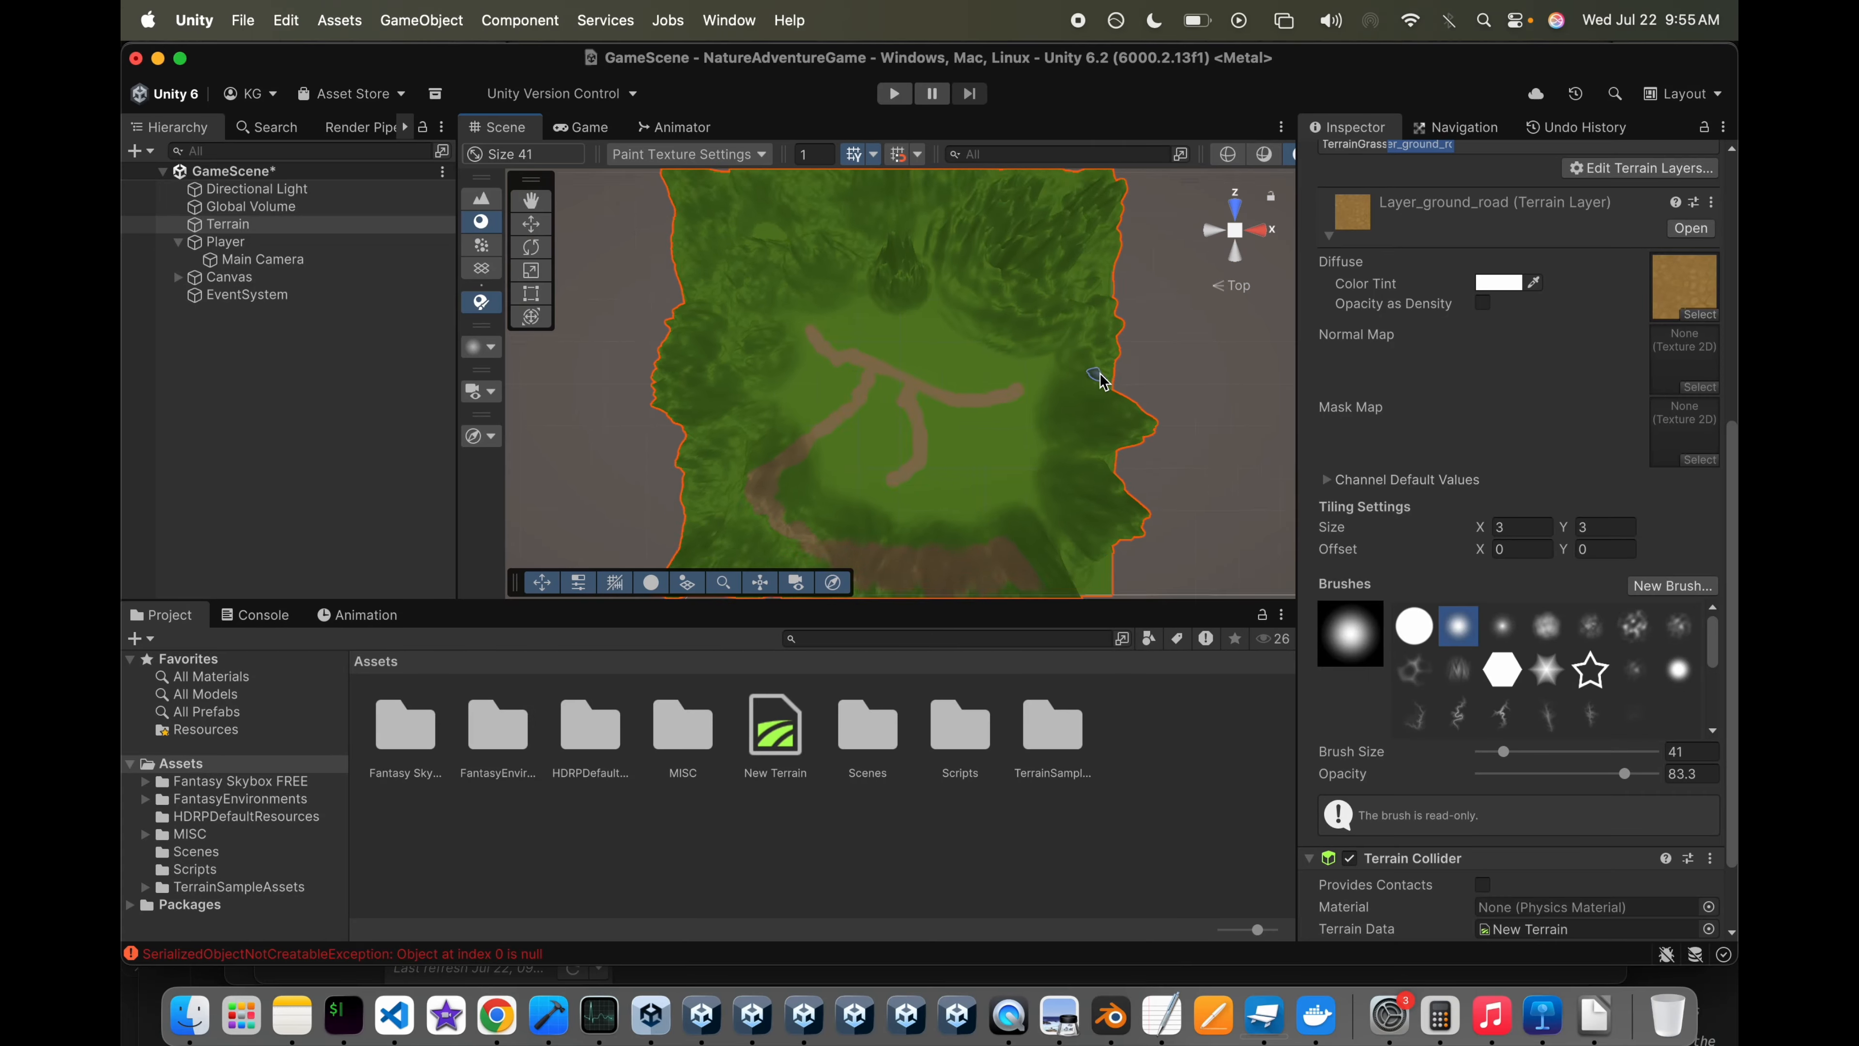
pyautogui.scroll(10, 1100, 374)
pyautogui.scroll(-7, 1100, 374)
pyautogui.scroll(-5, 1100, 374)
pyautogui.scroll(15, 1103, 382)
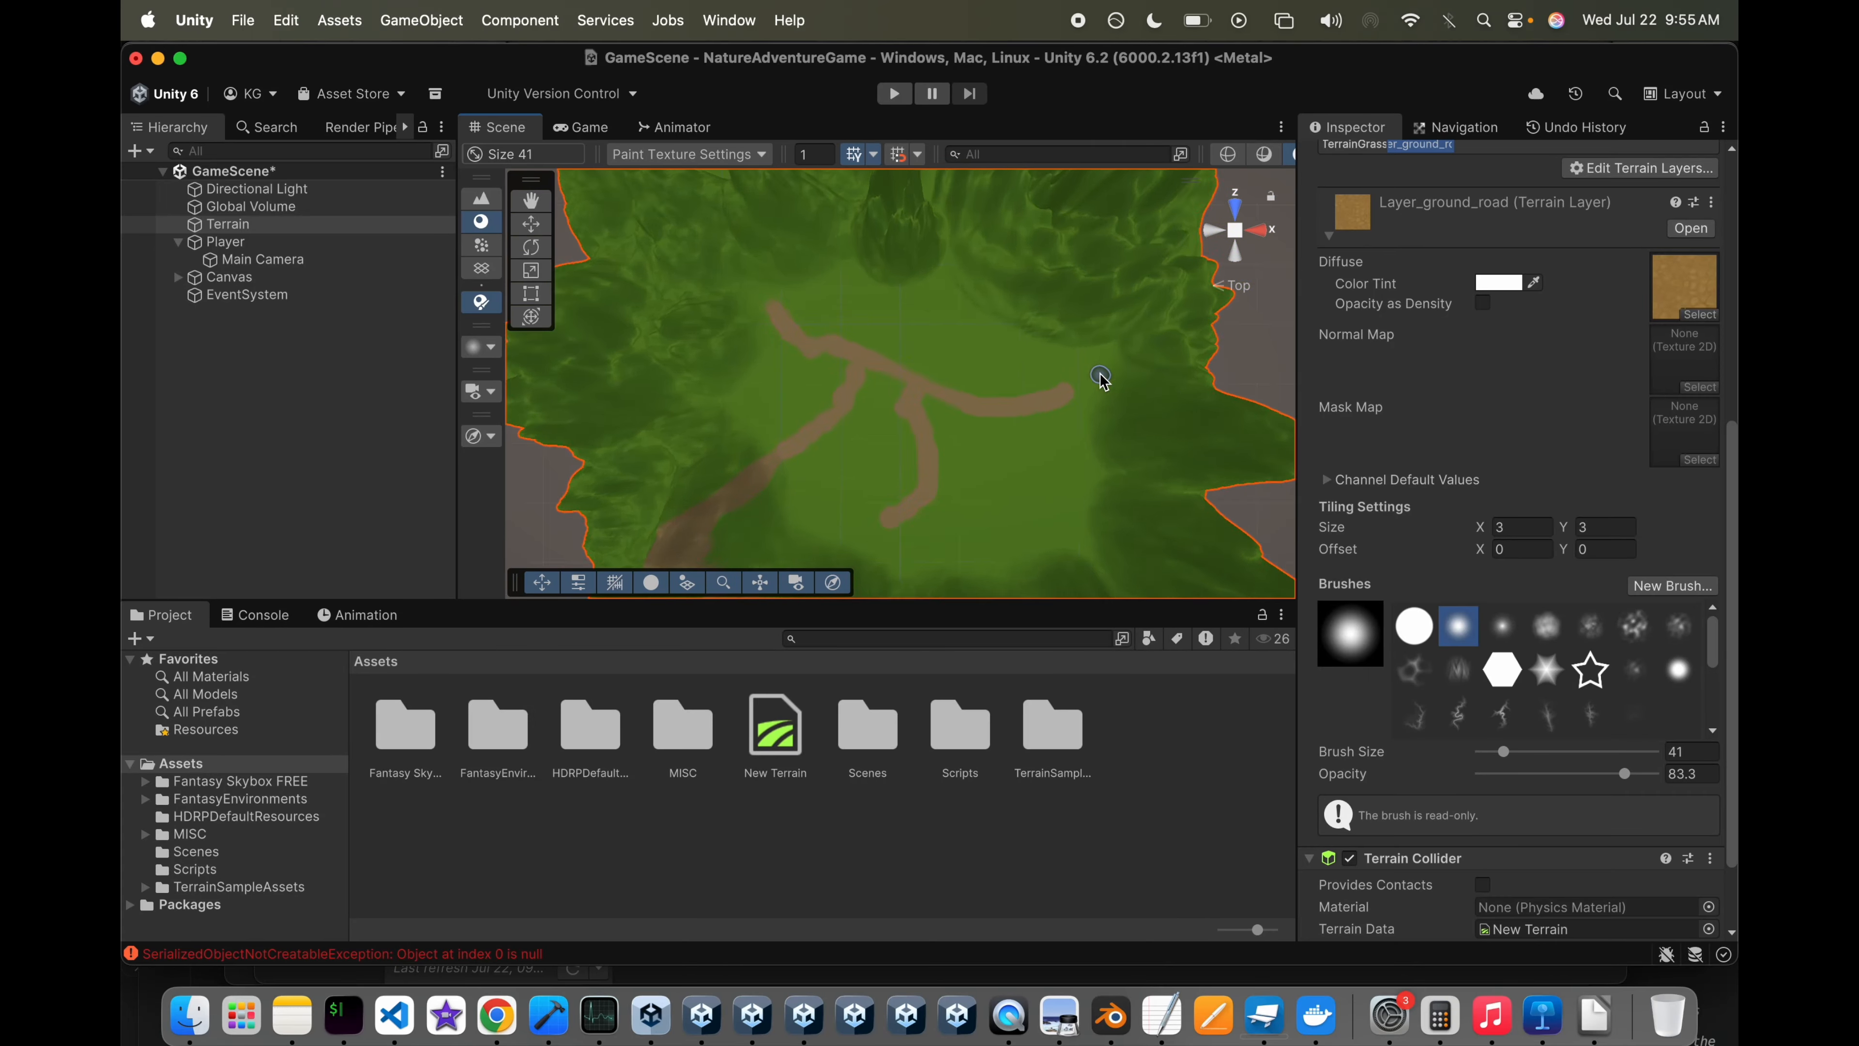
pyautogui.scroll(10, 1033, 357)
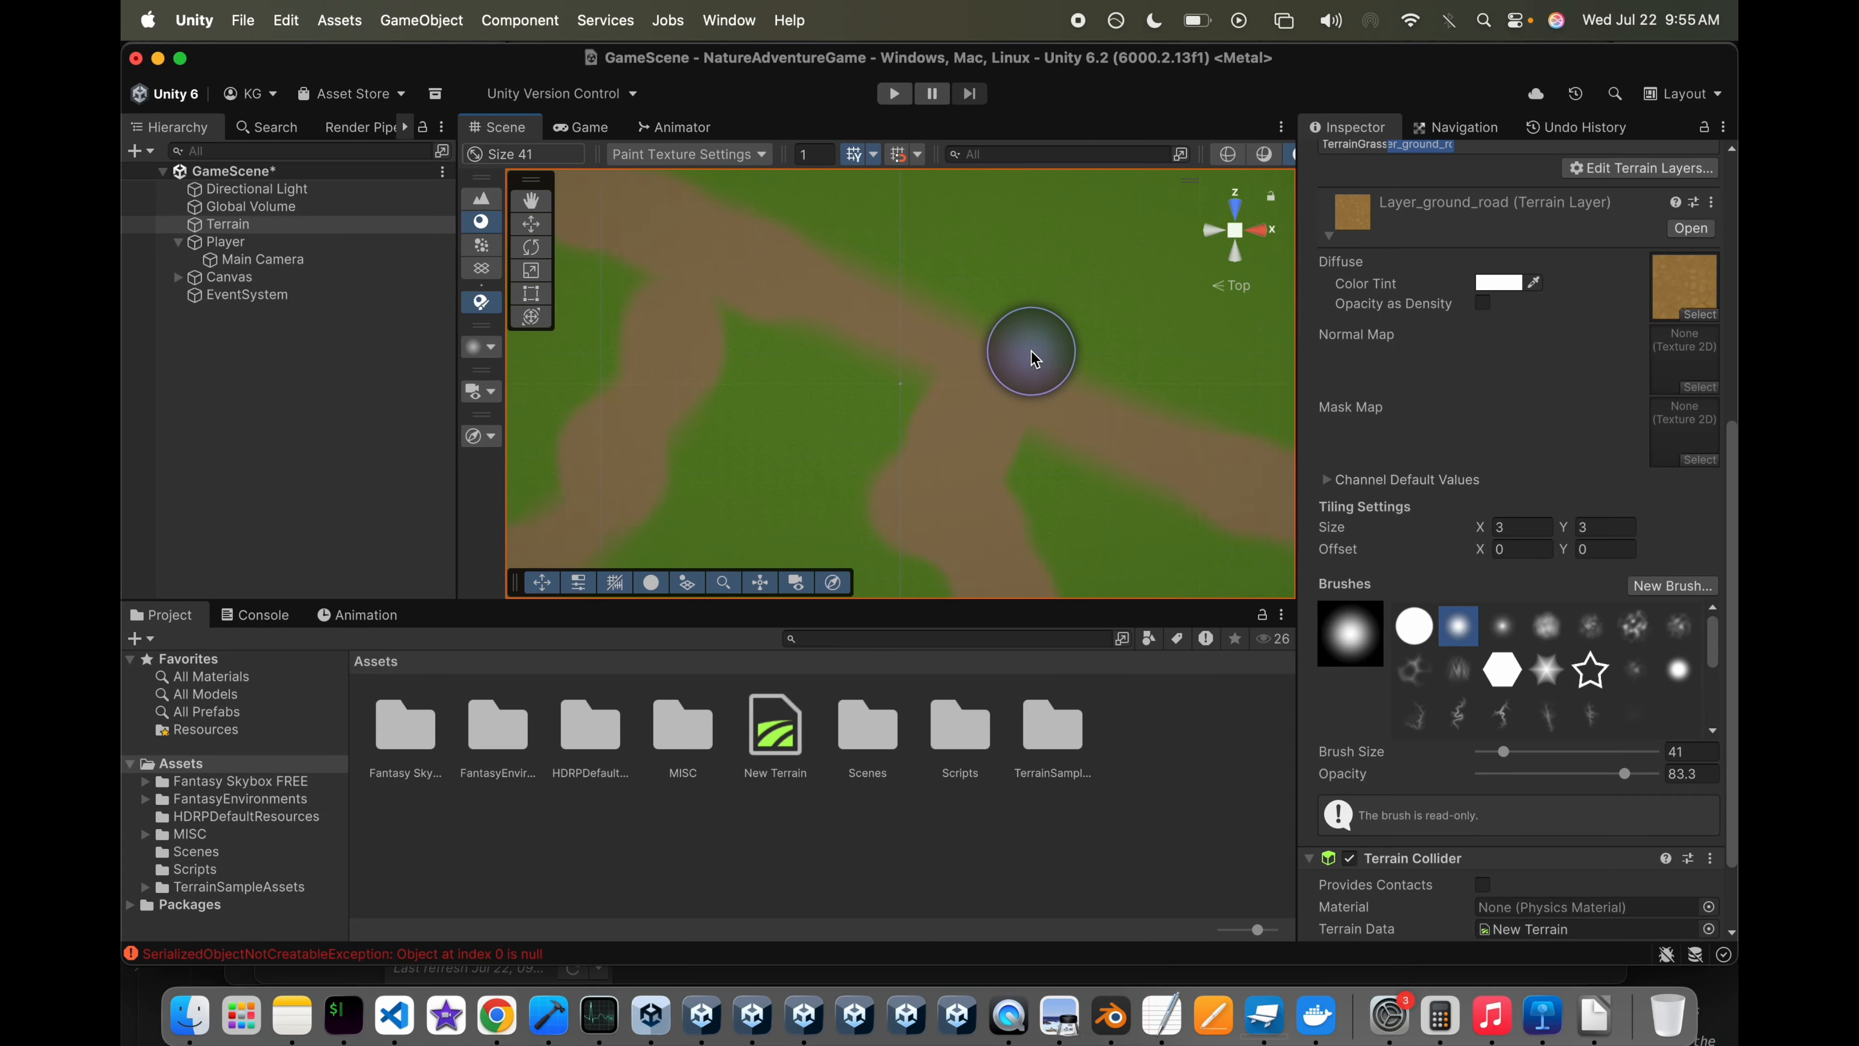
pyautogui.scroll(-5, 1034, 359)
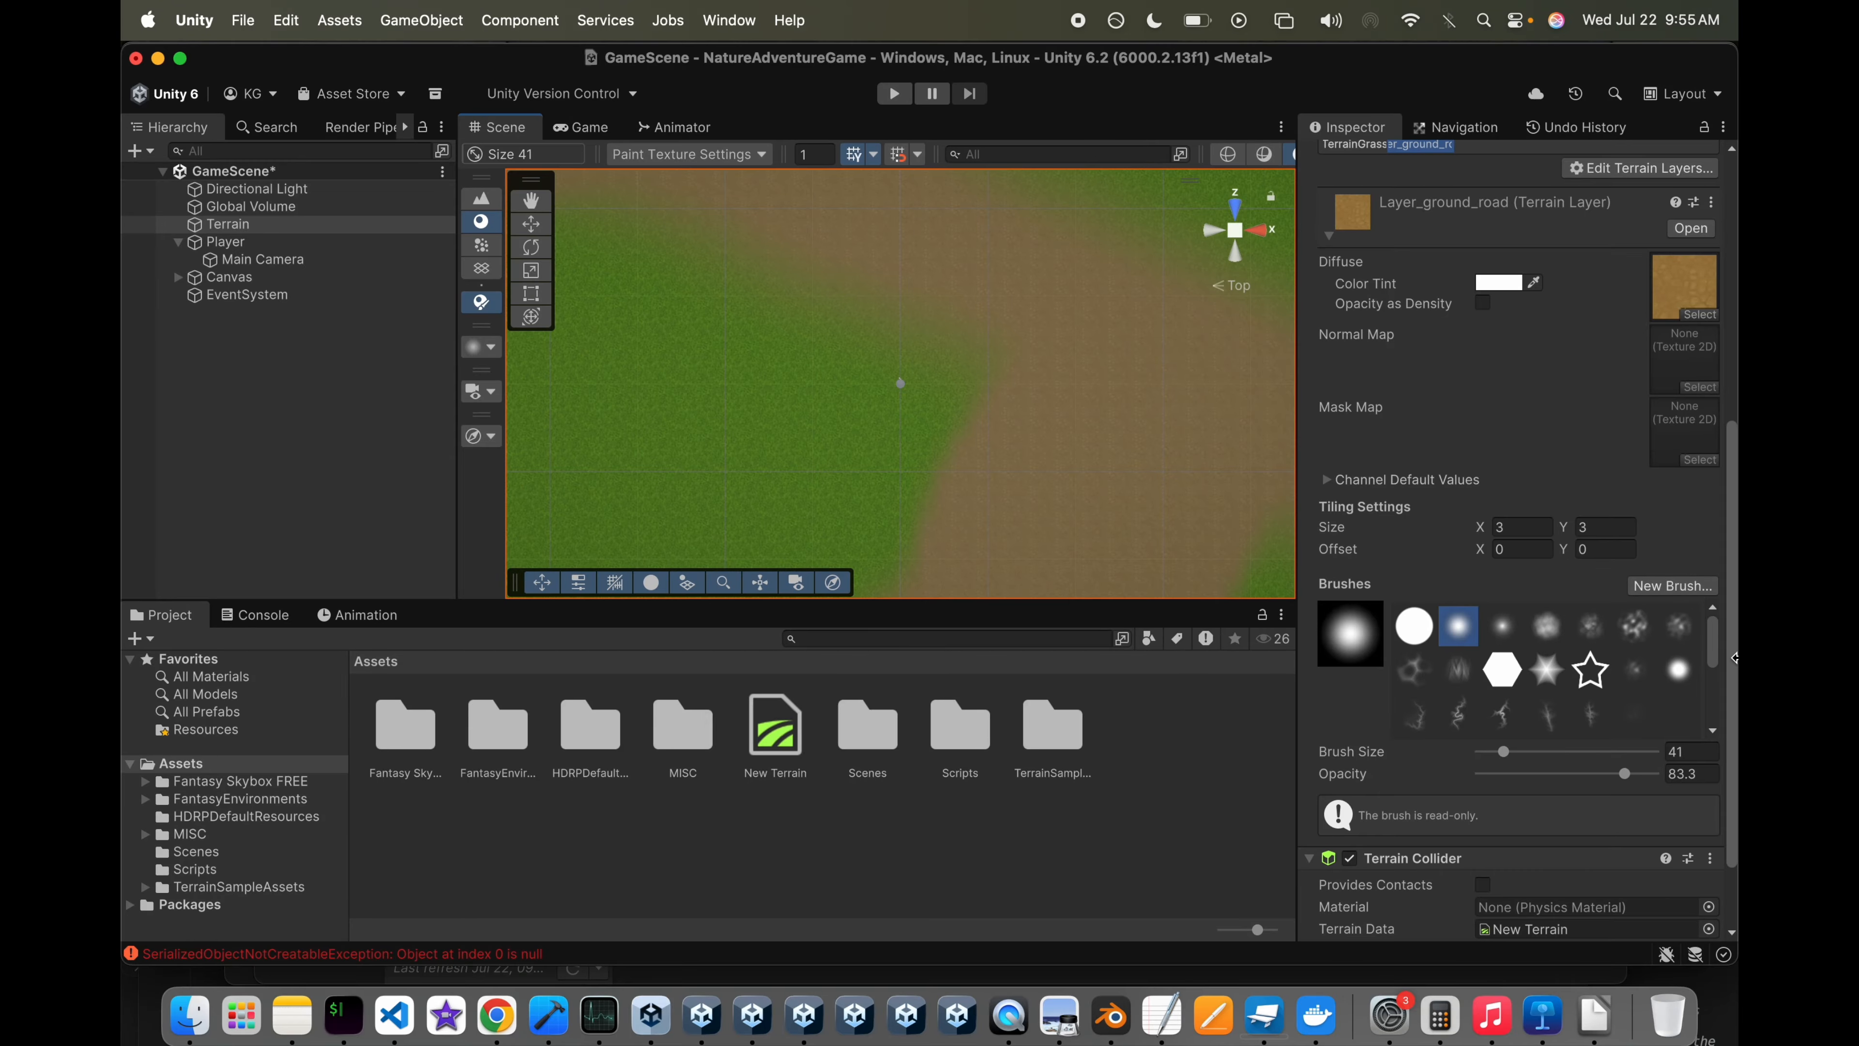
# Step: Start adding a detail mesh to the terrain and look over the game objects available as its detail prefab
pyautogui.scroll(10, 1613, 567)
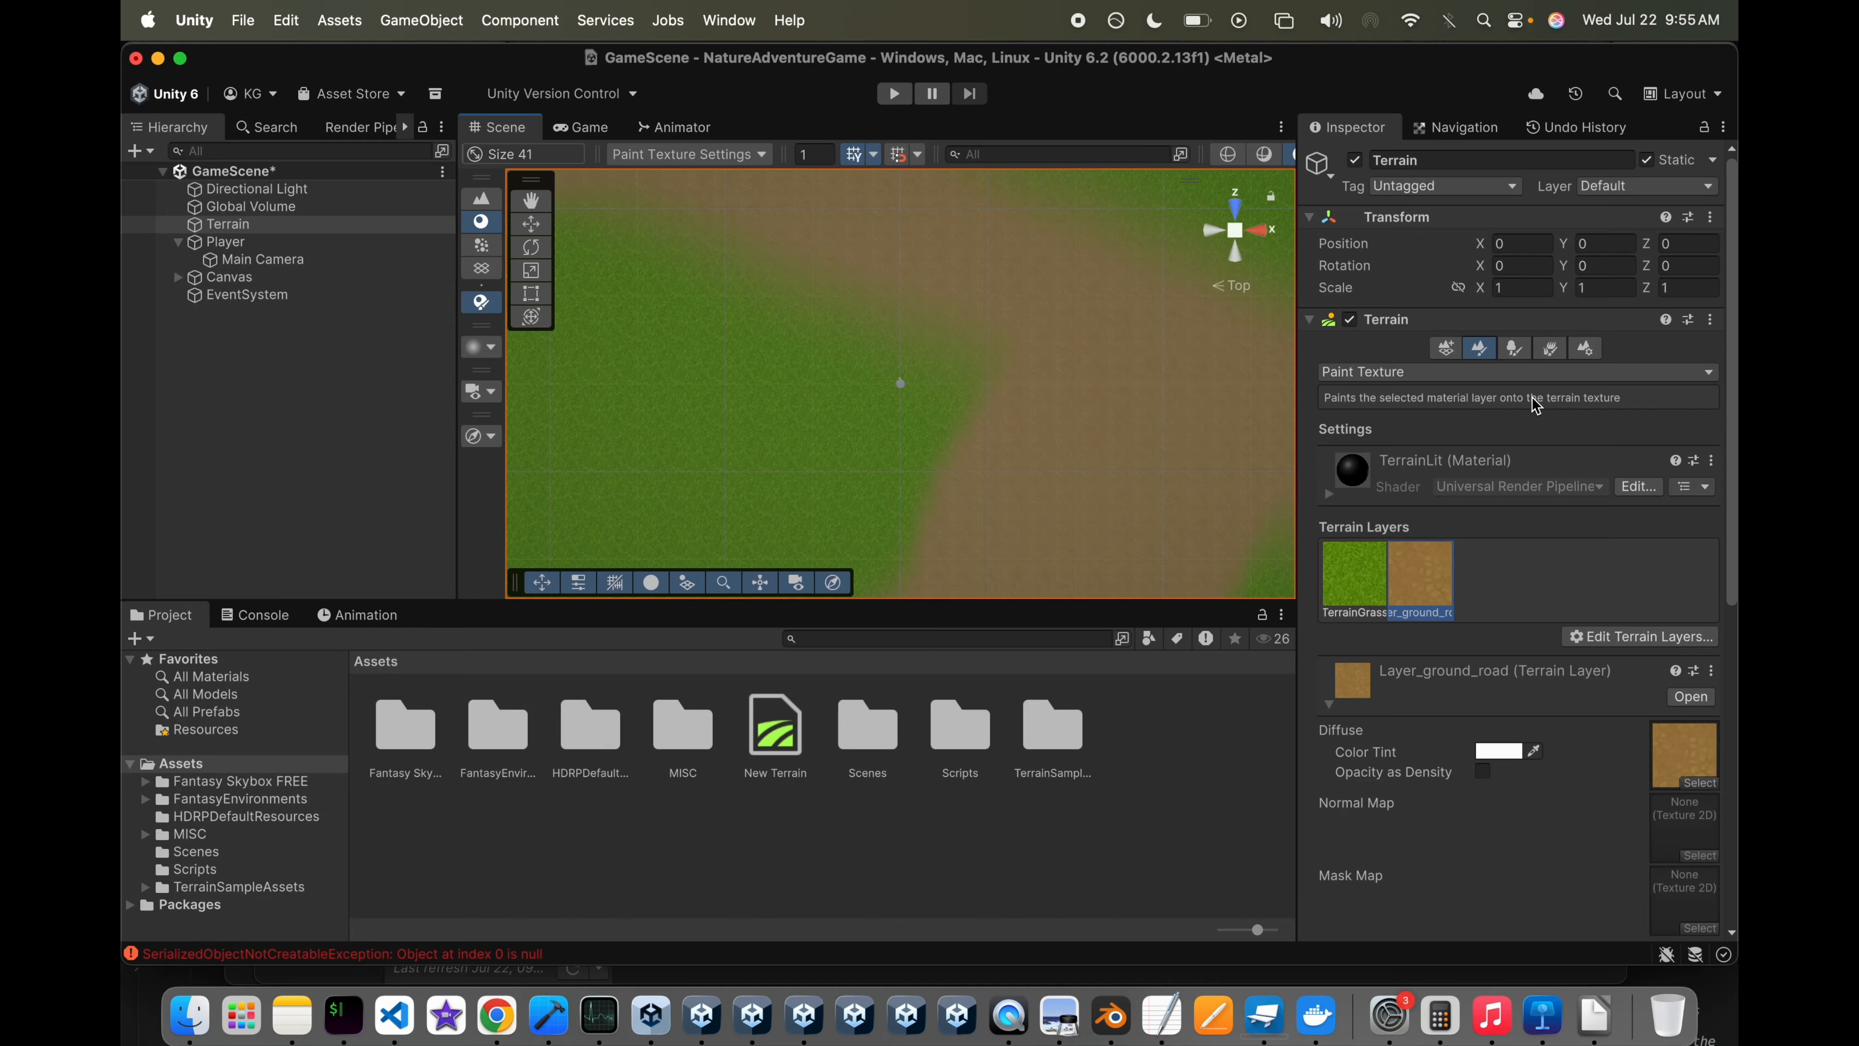
pyautogui.click(1550, 348)
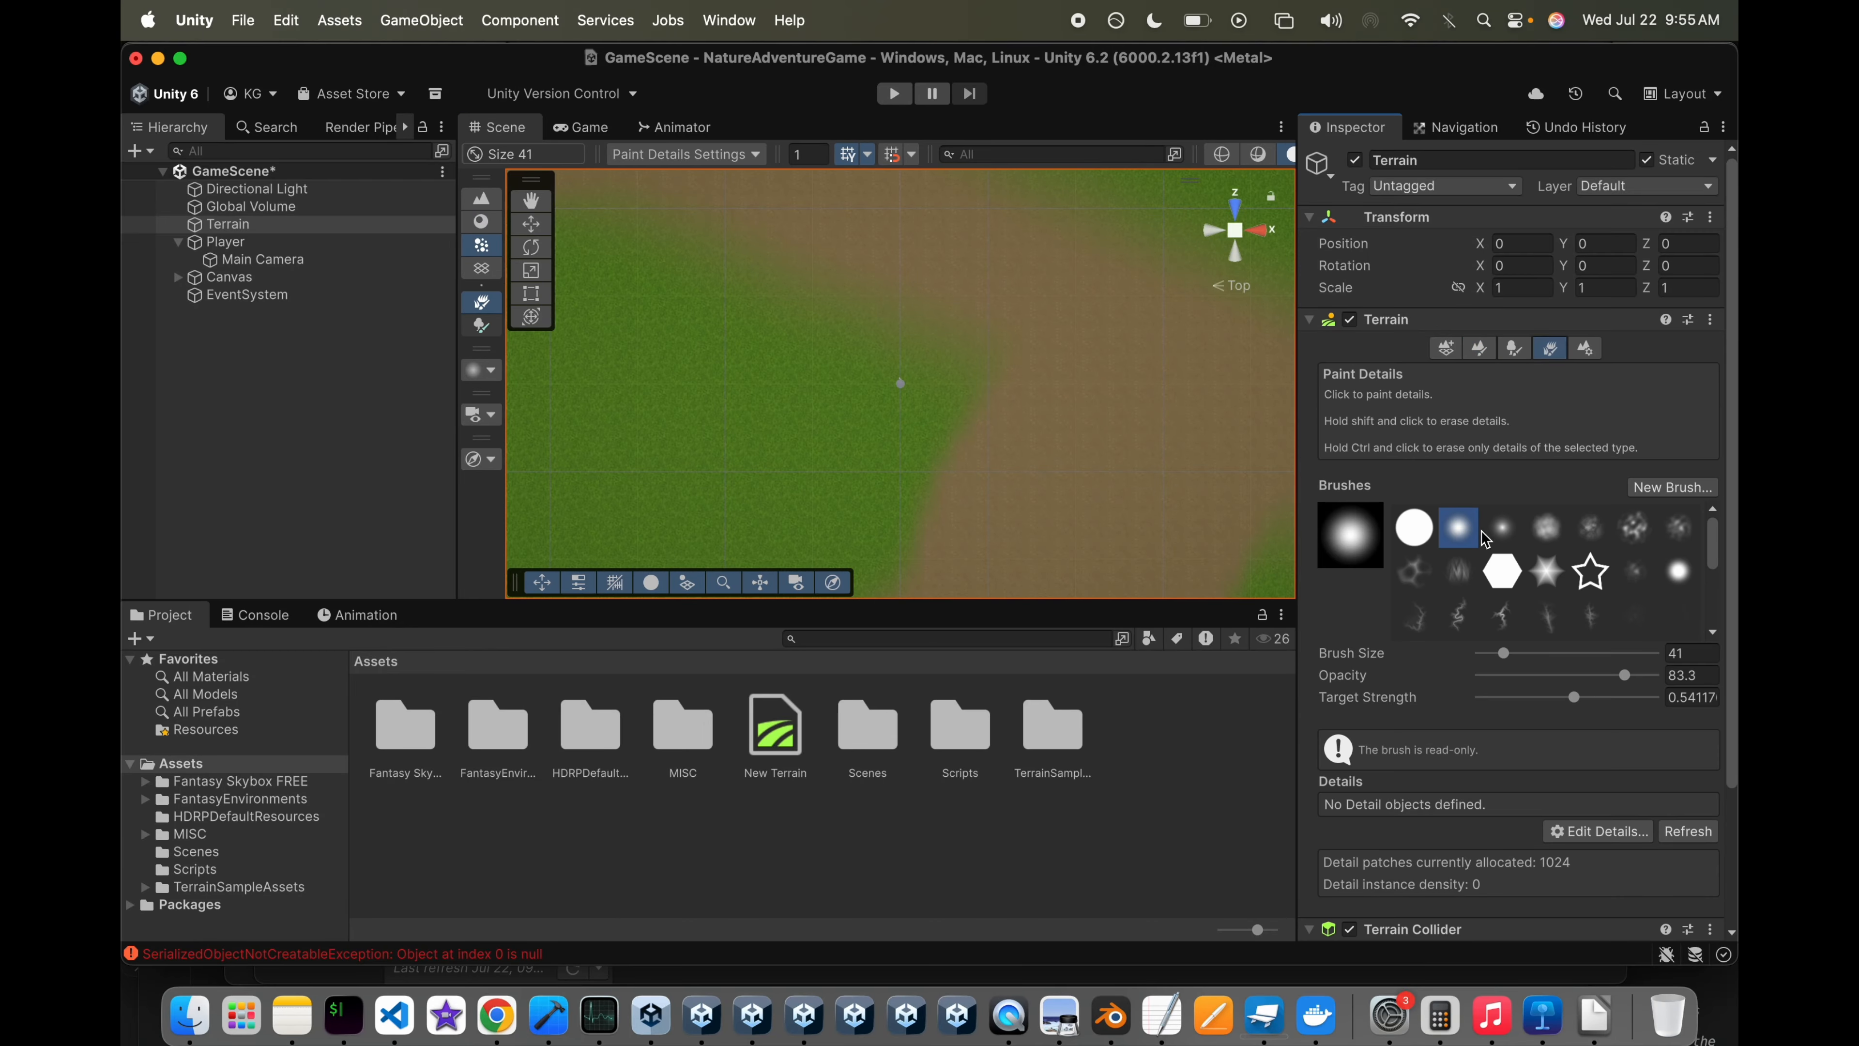
pyautogui.click(1595, 829)
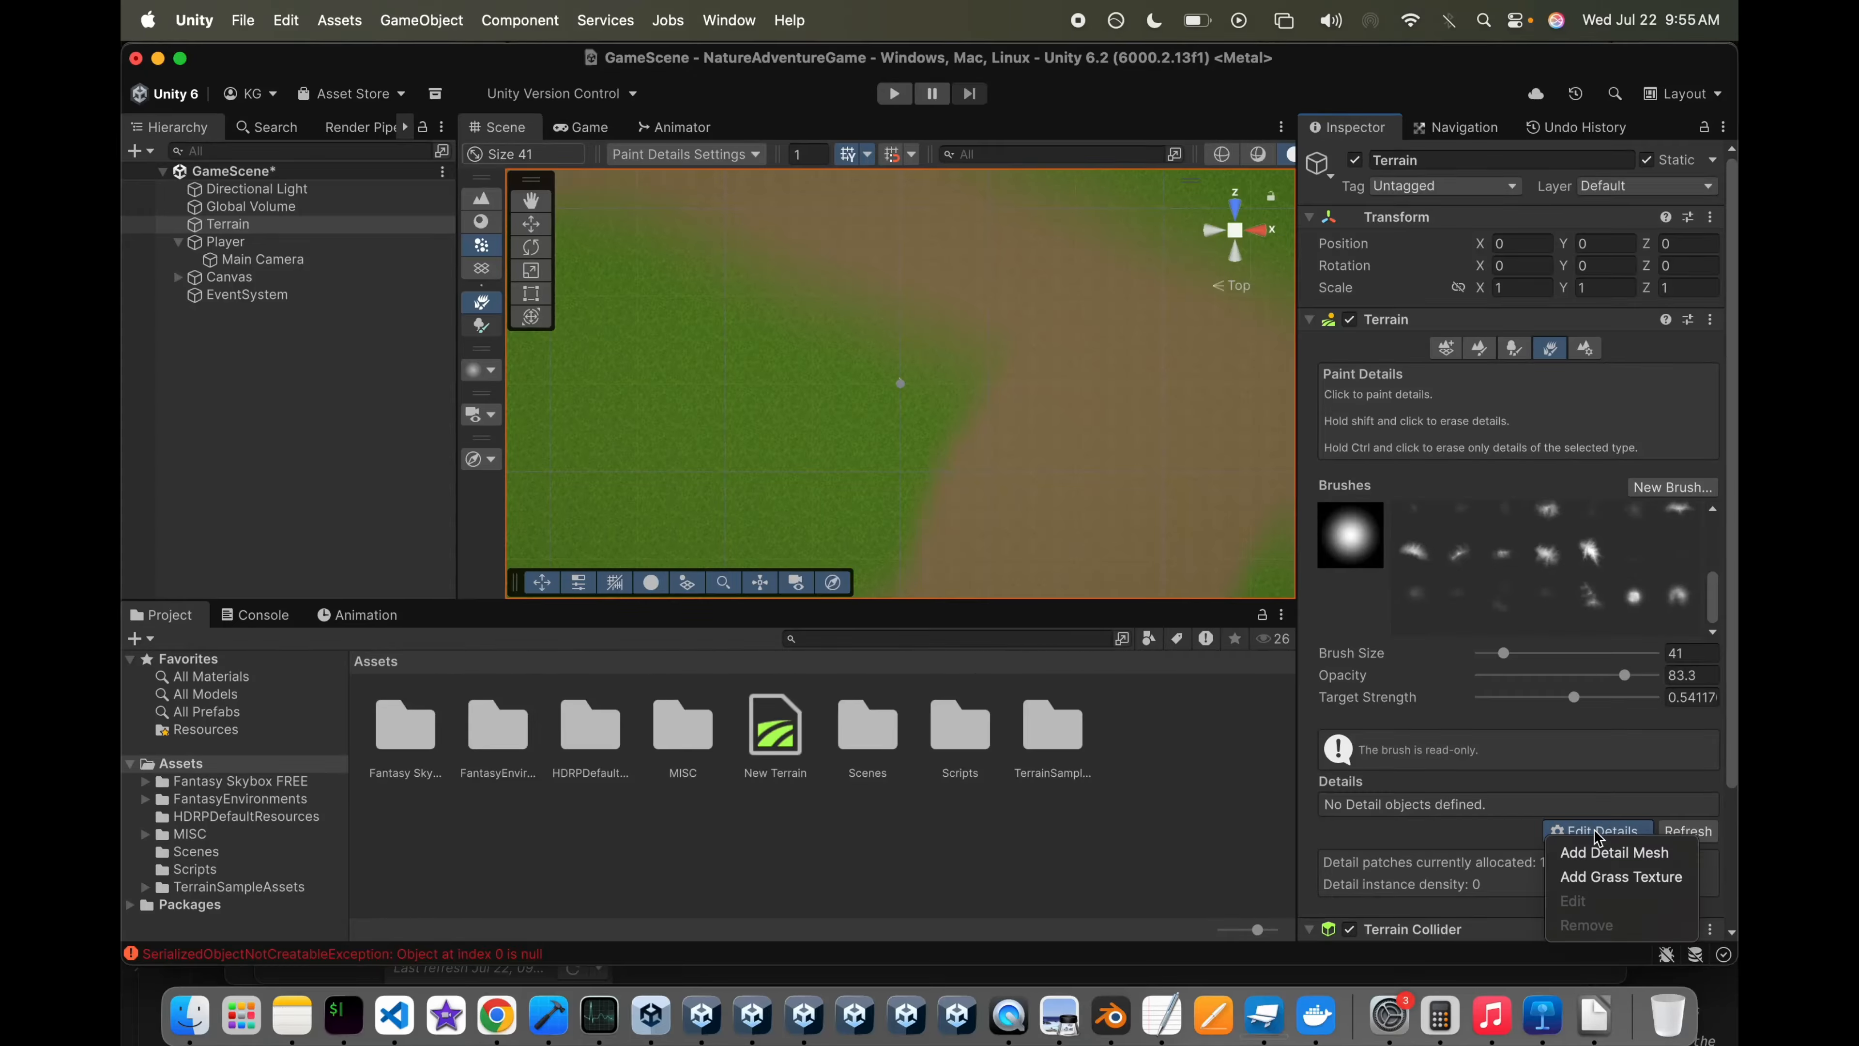
pyautogui.click(1626, 852)
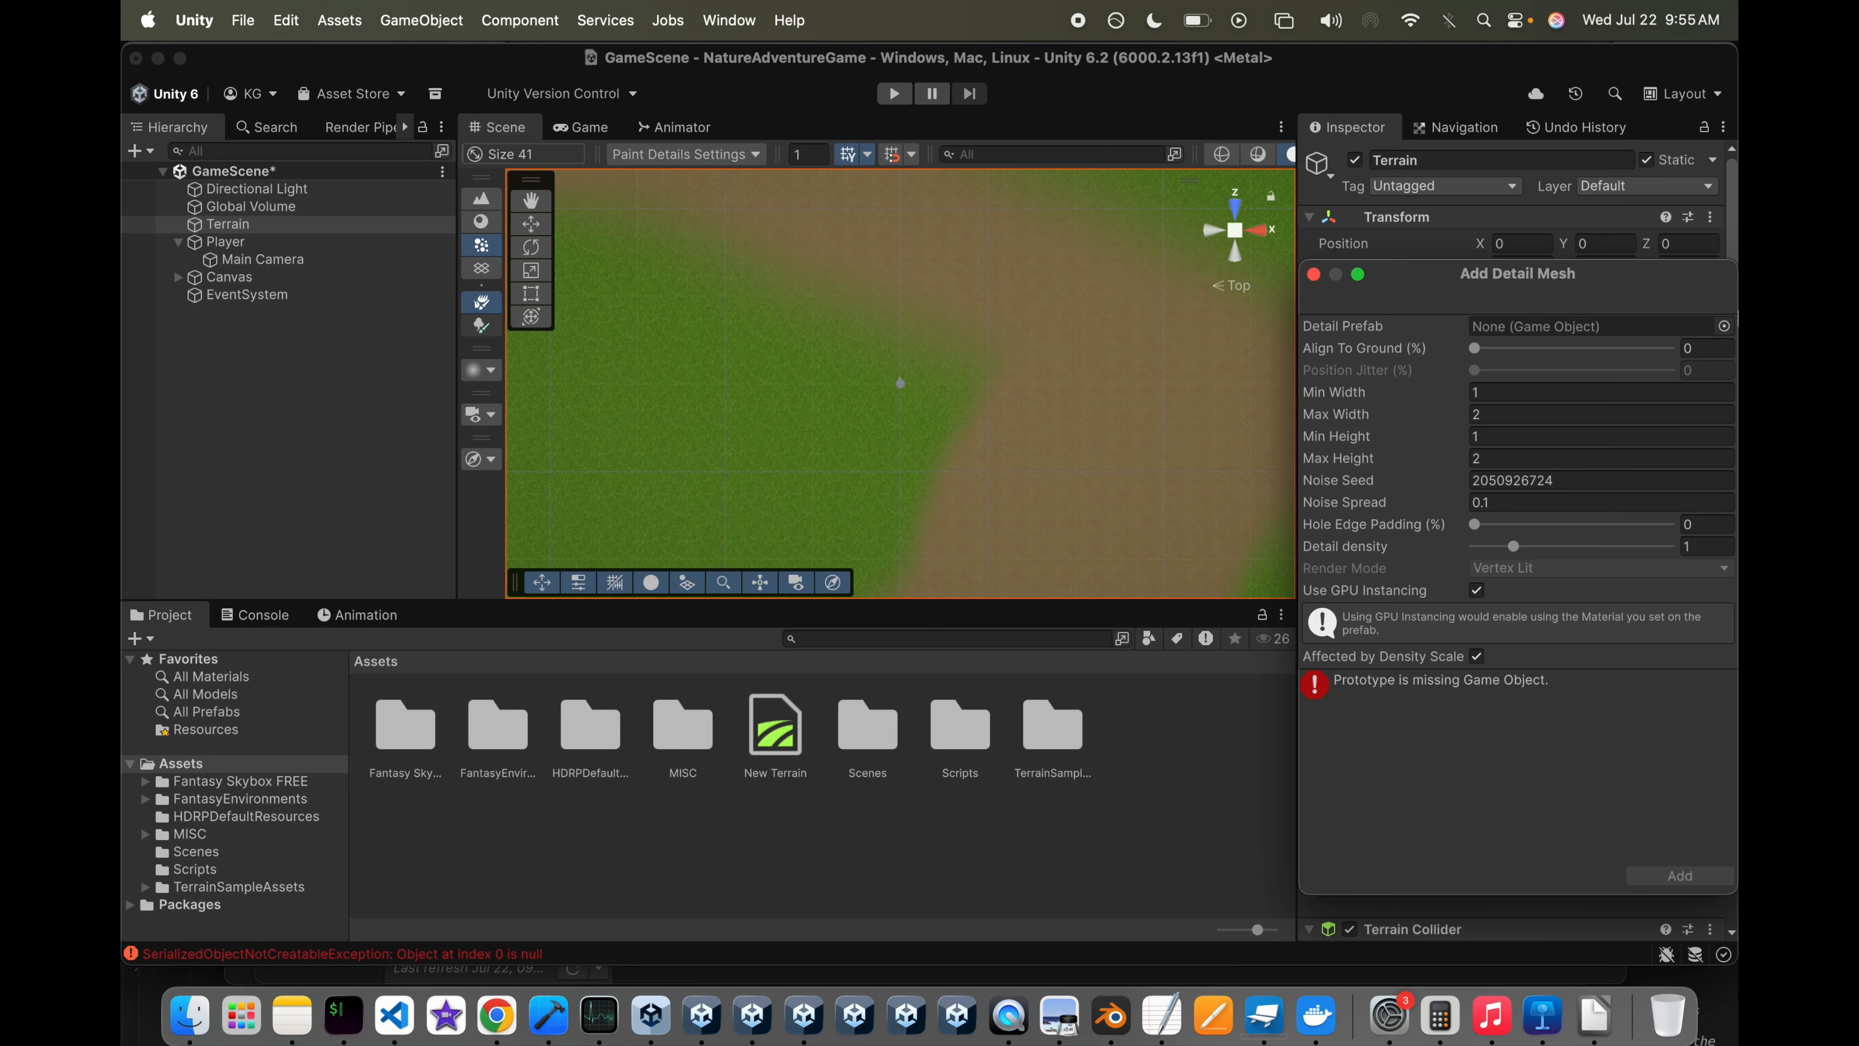
pyautogui.click(1723, 326)
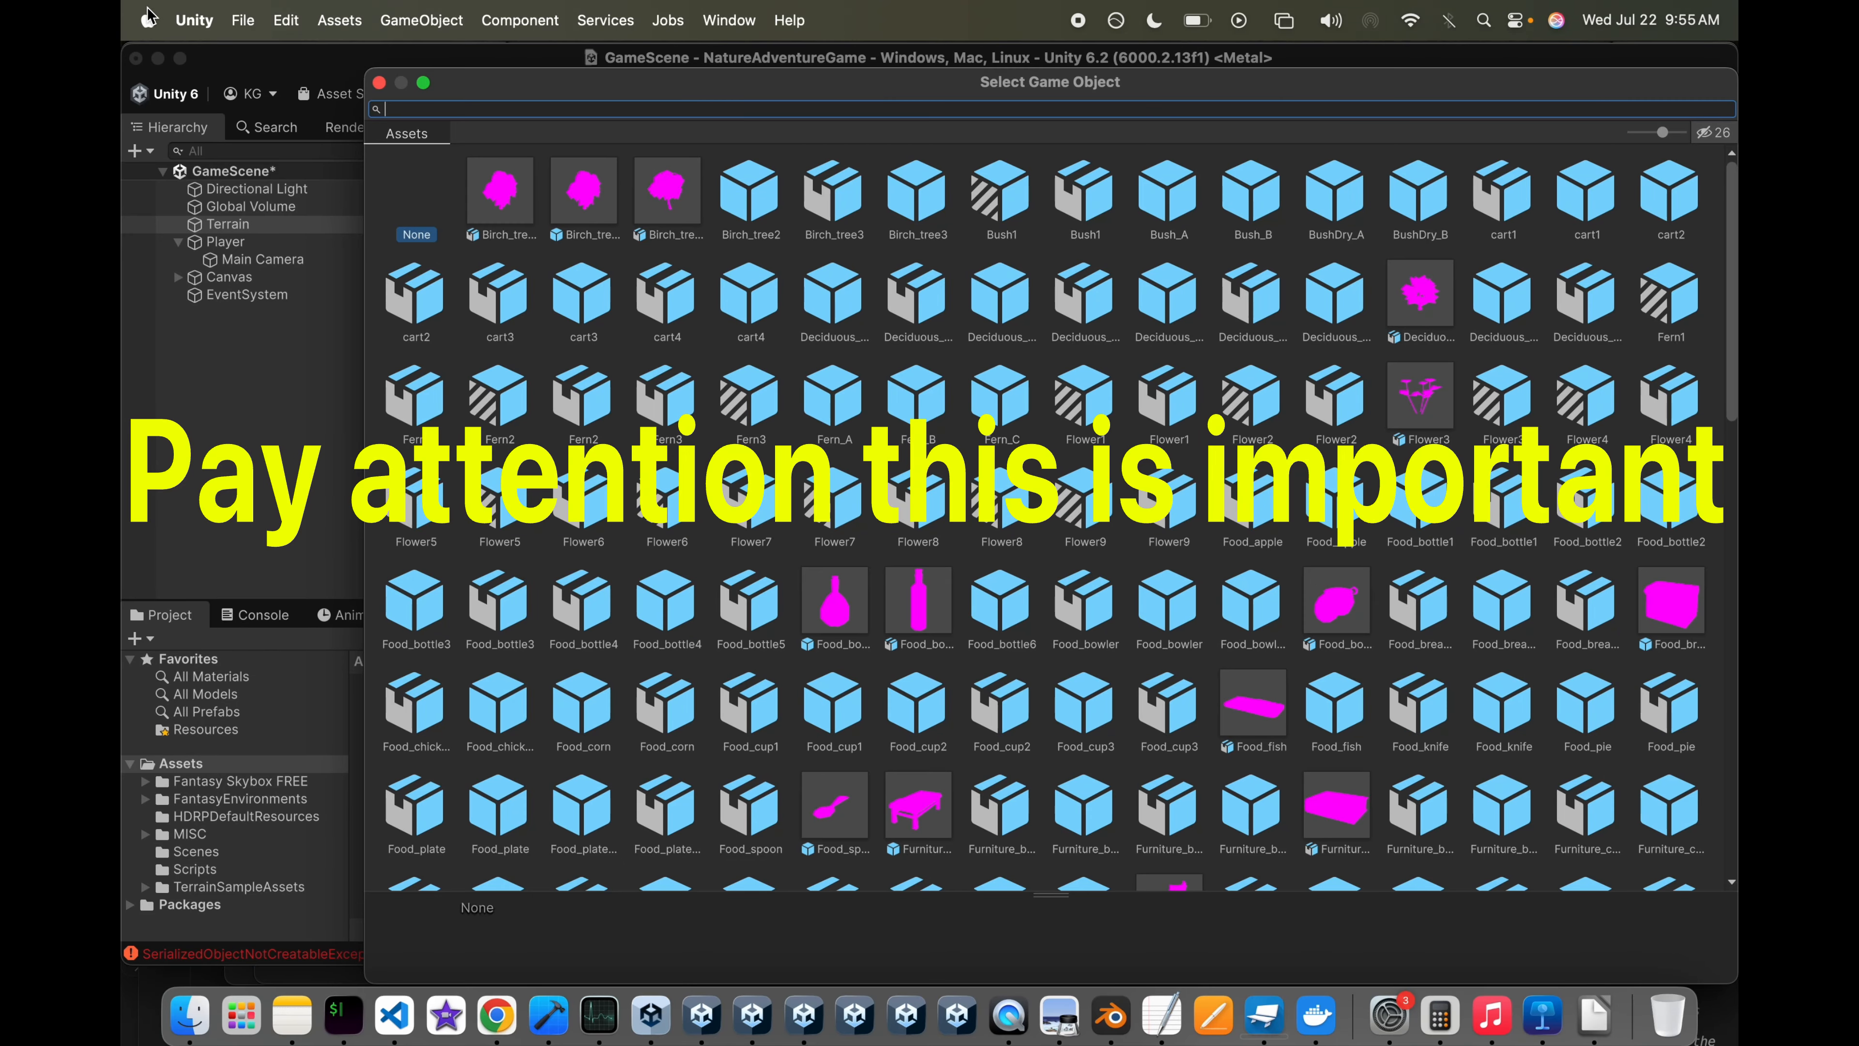
pyautogui.click(379, 82)
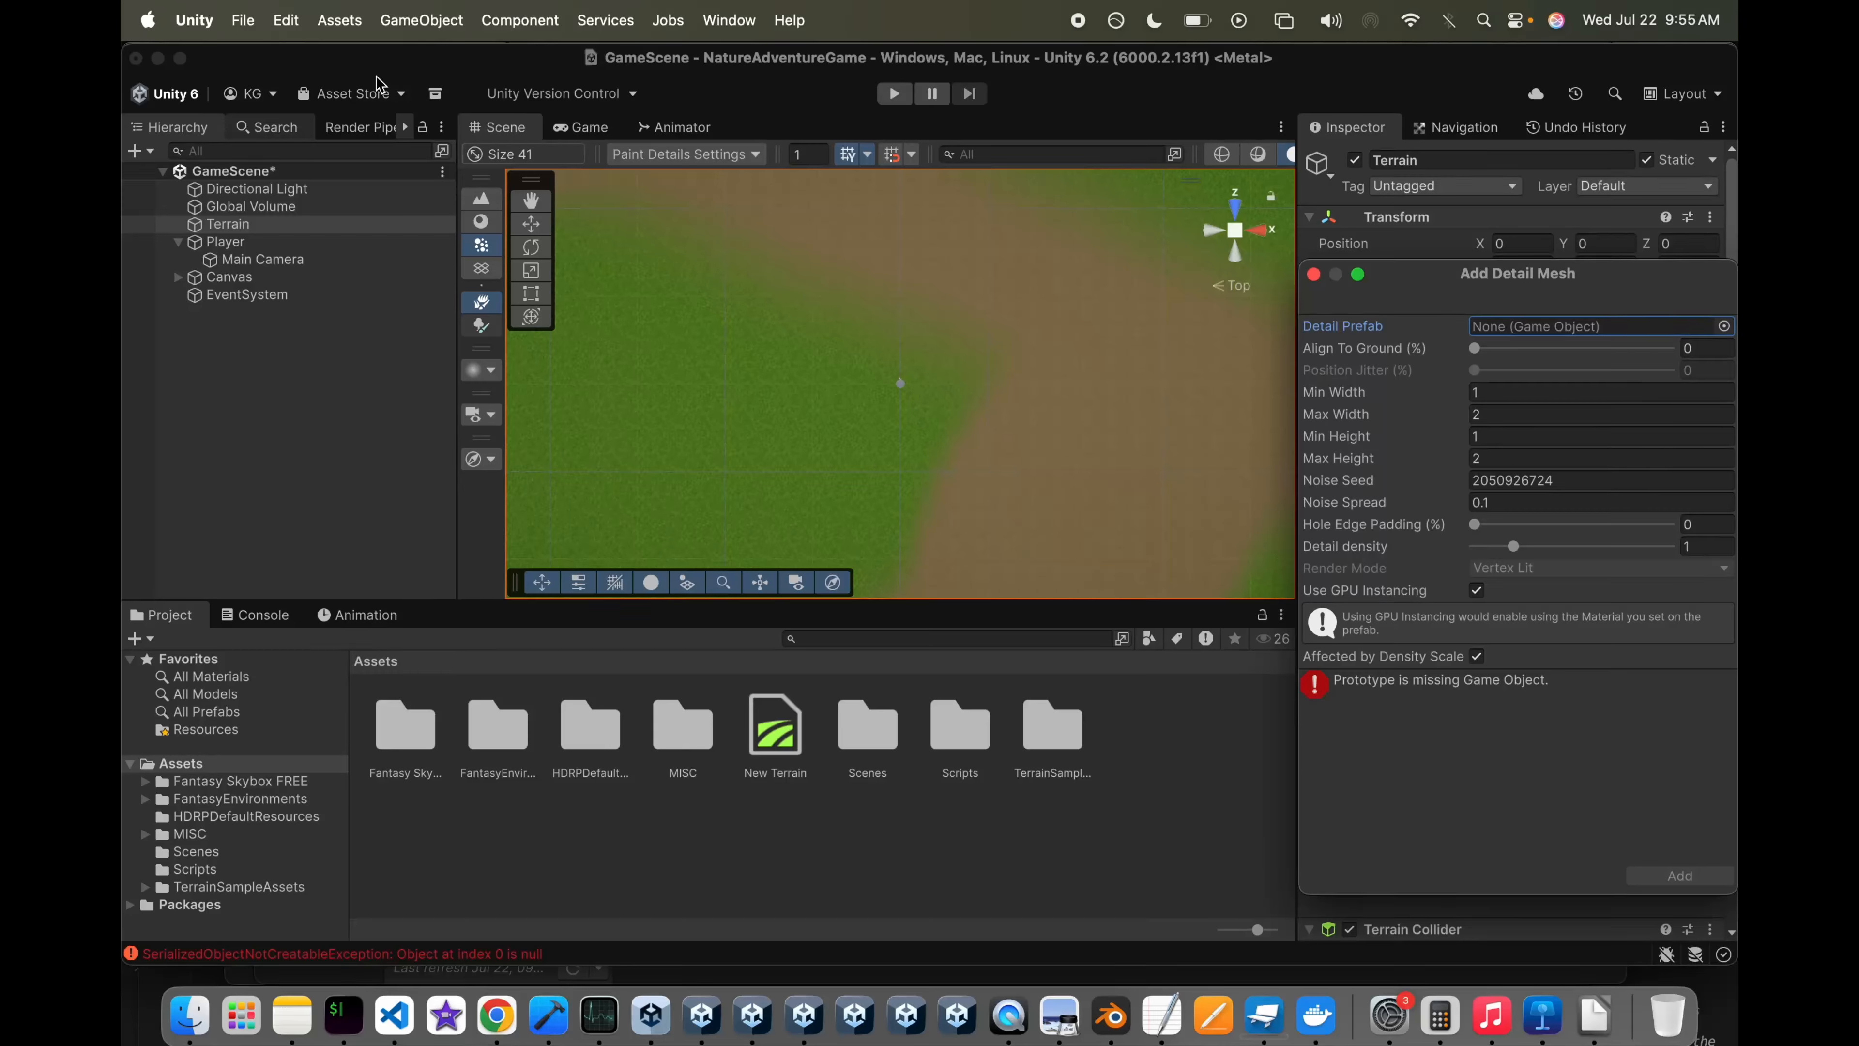
# Step: Convert the project's materials from Built-in to URP using only the Material Upgrade converter of the Render Pipeline Converter
pyautogui.click(731, 20)
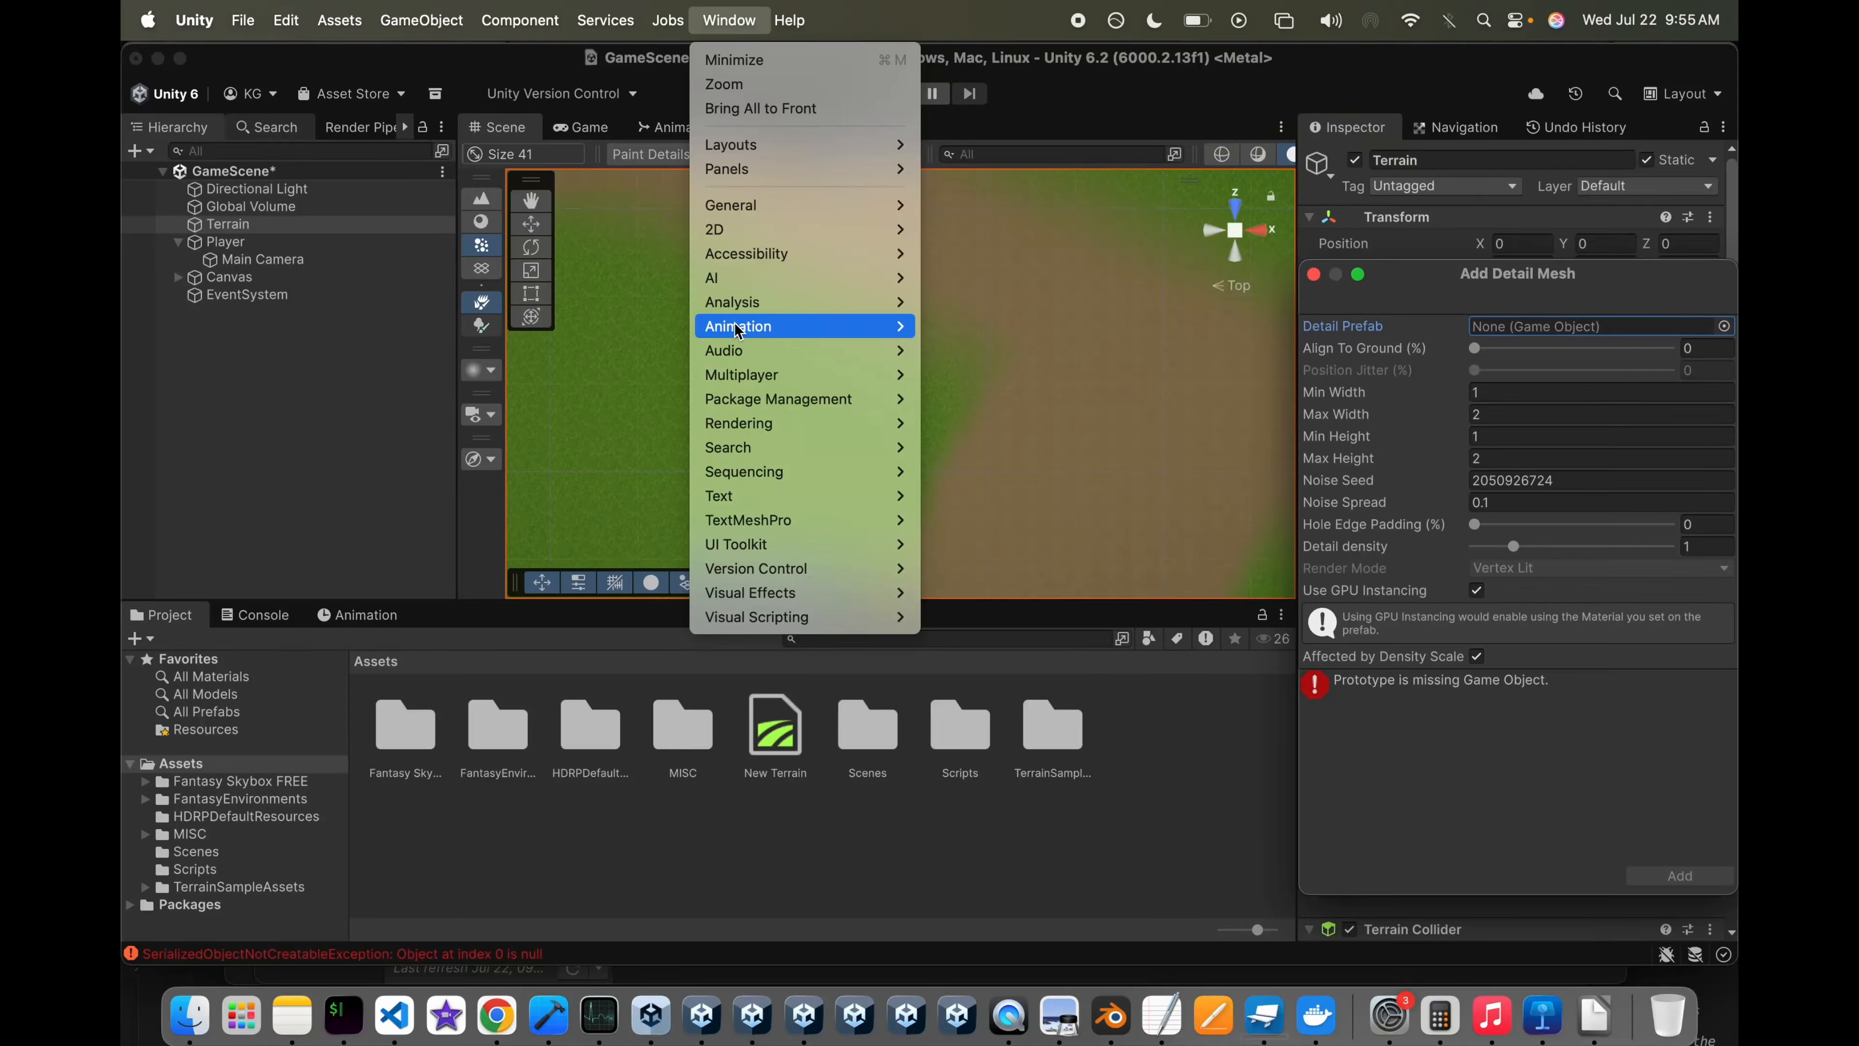
pyautogui.moveTo(771, 407)
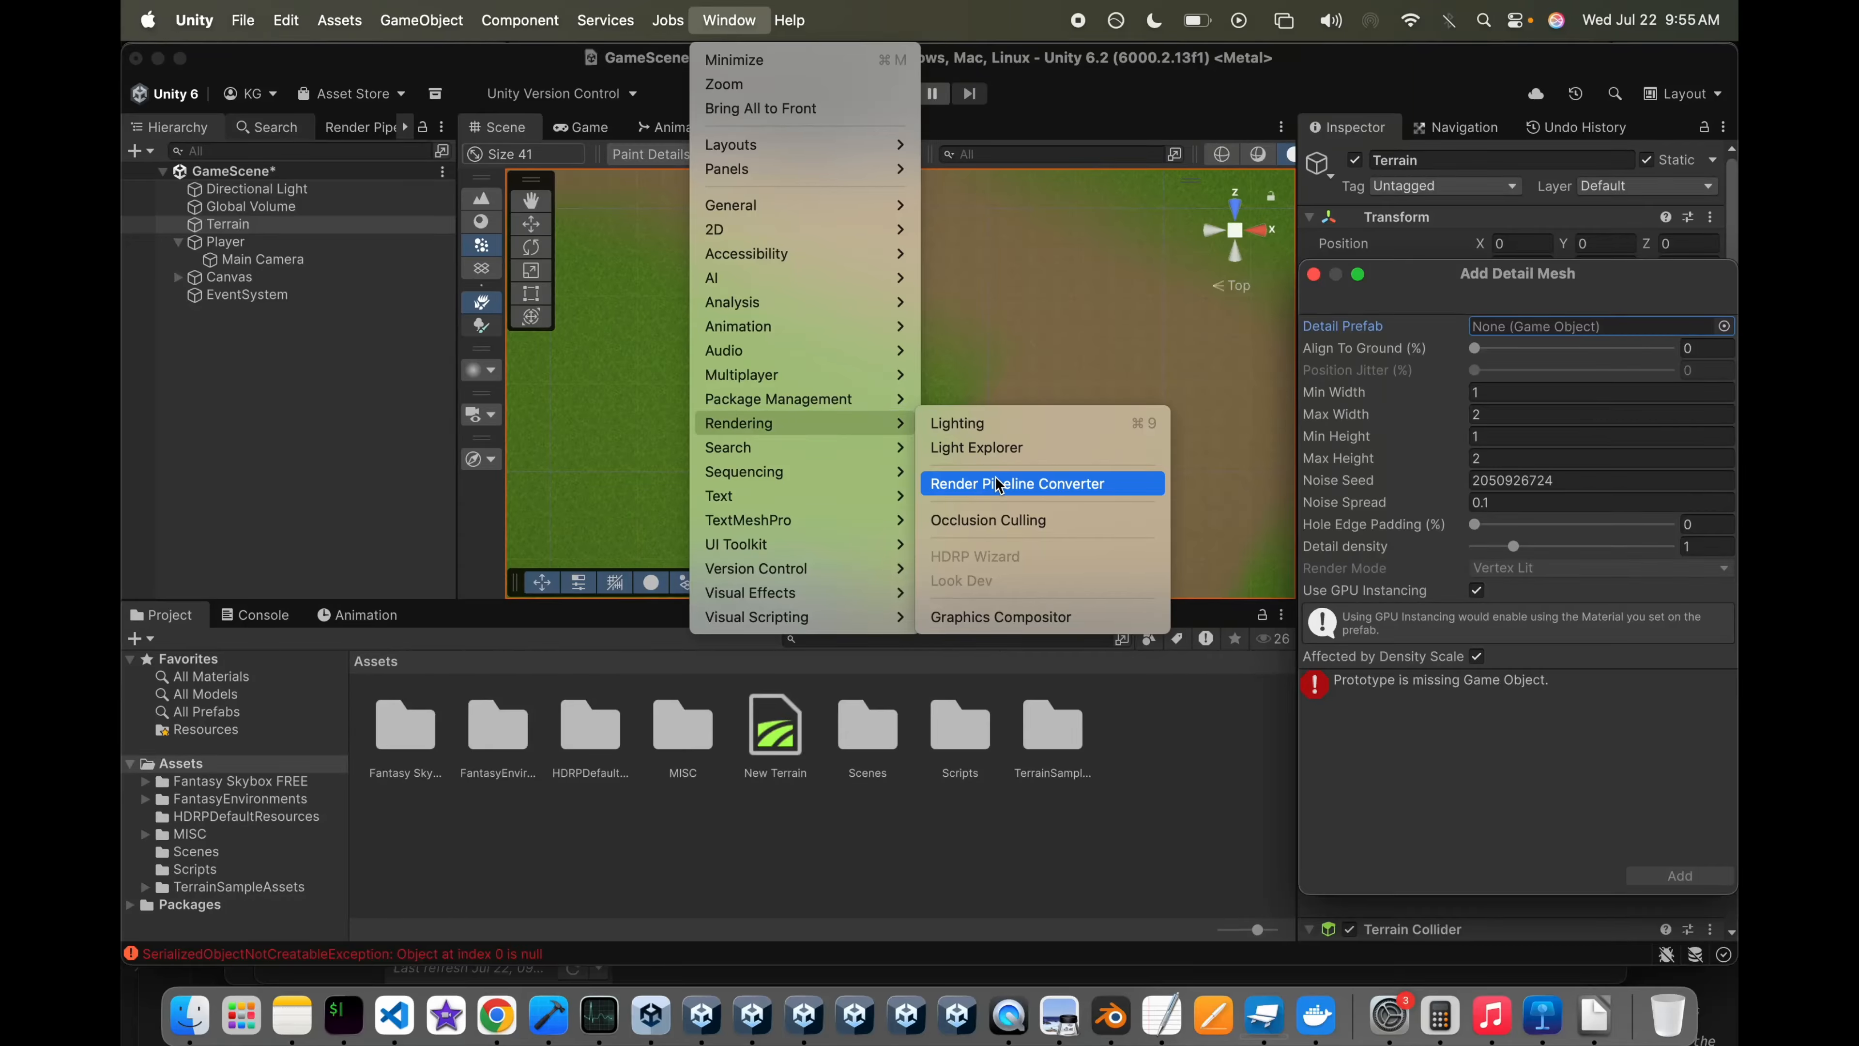
pyautogui.click(999, 485)
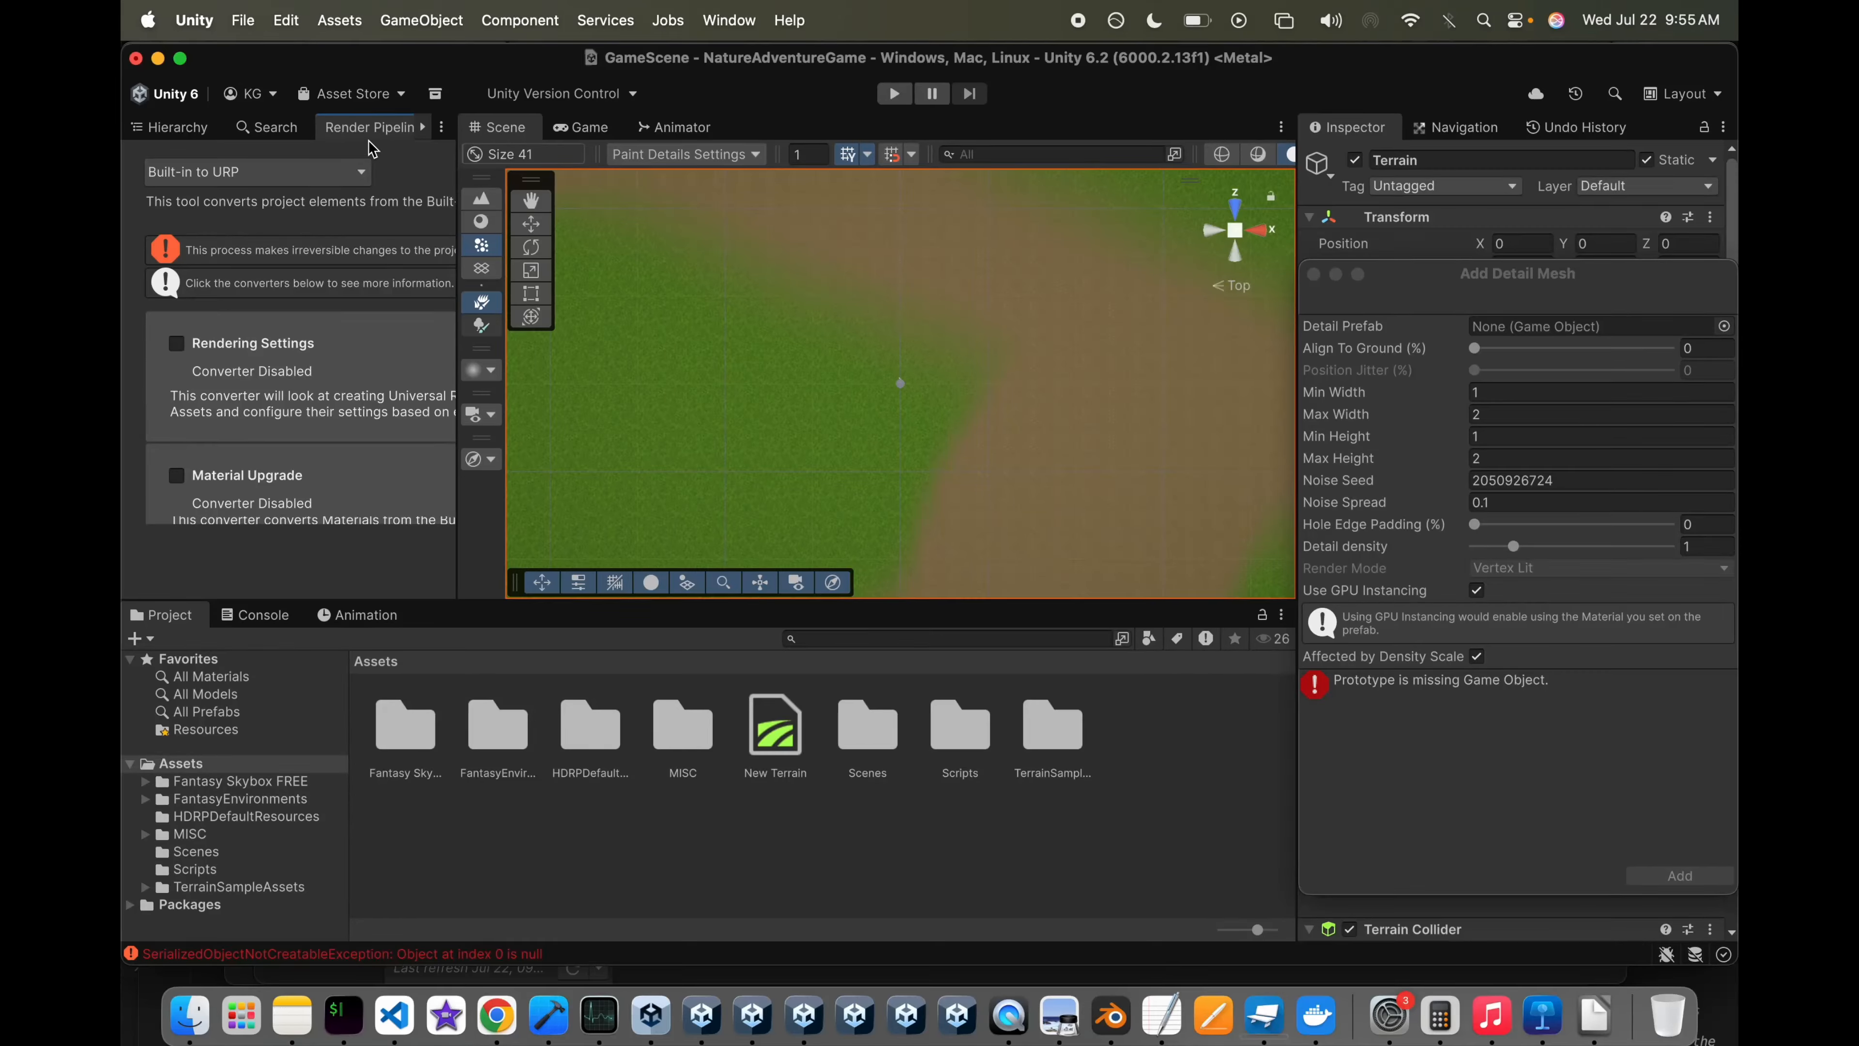
pyautogui.scroll(-3, 338, 362)
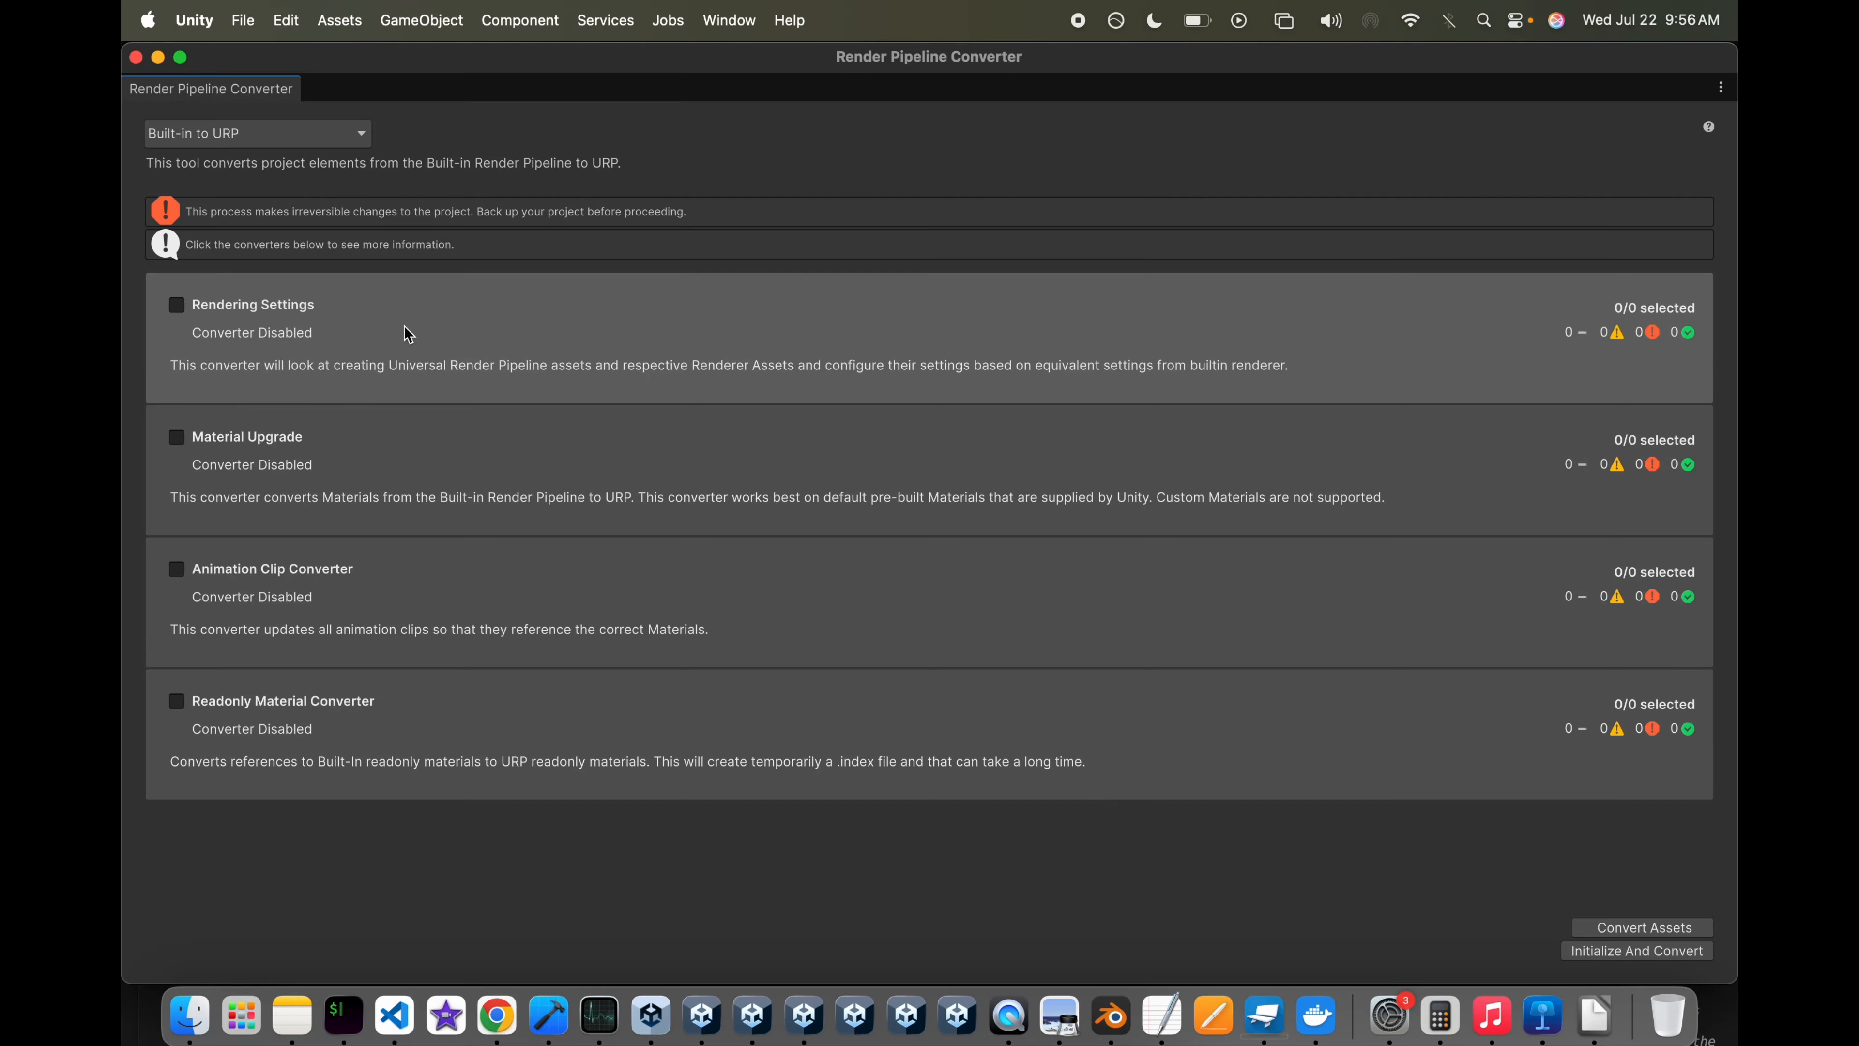
pyautogui.click(309, 412)
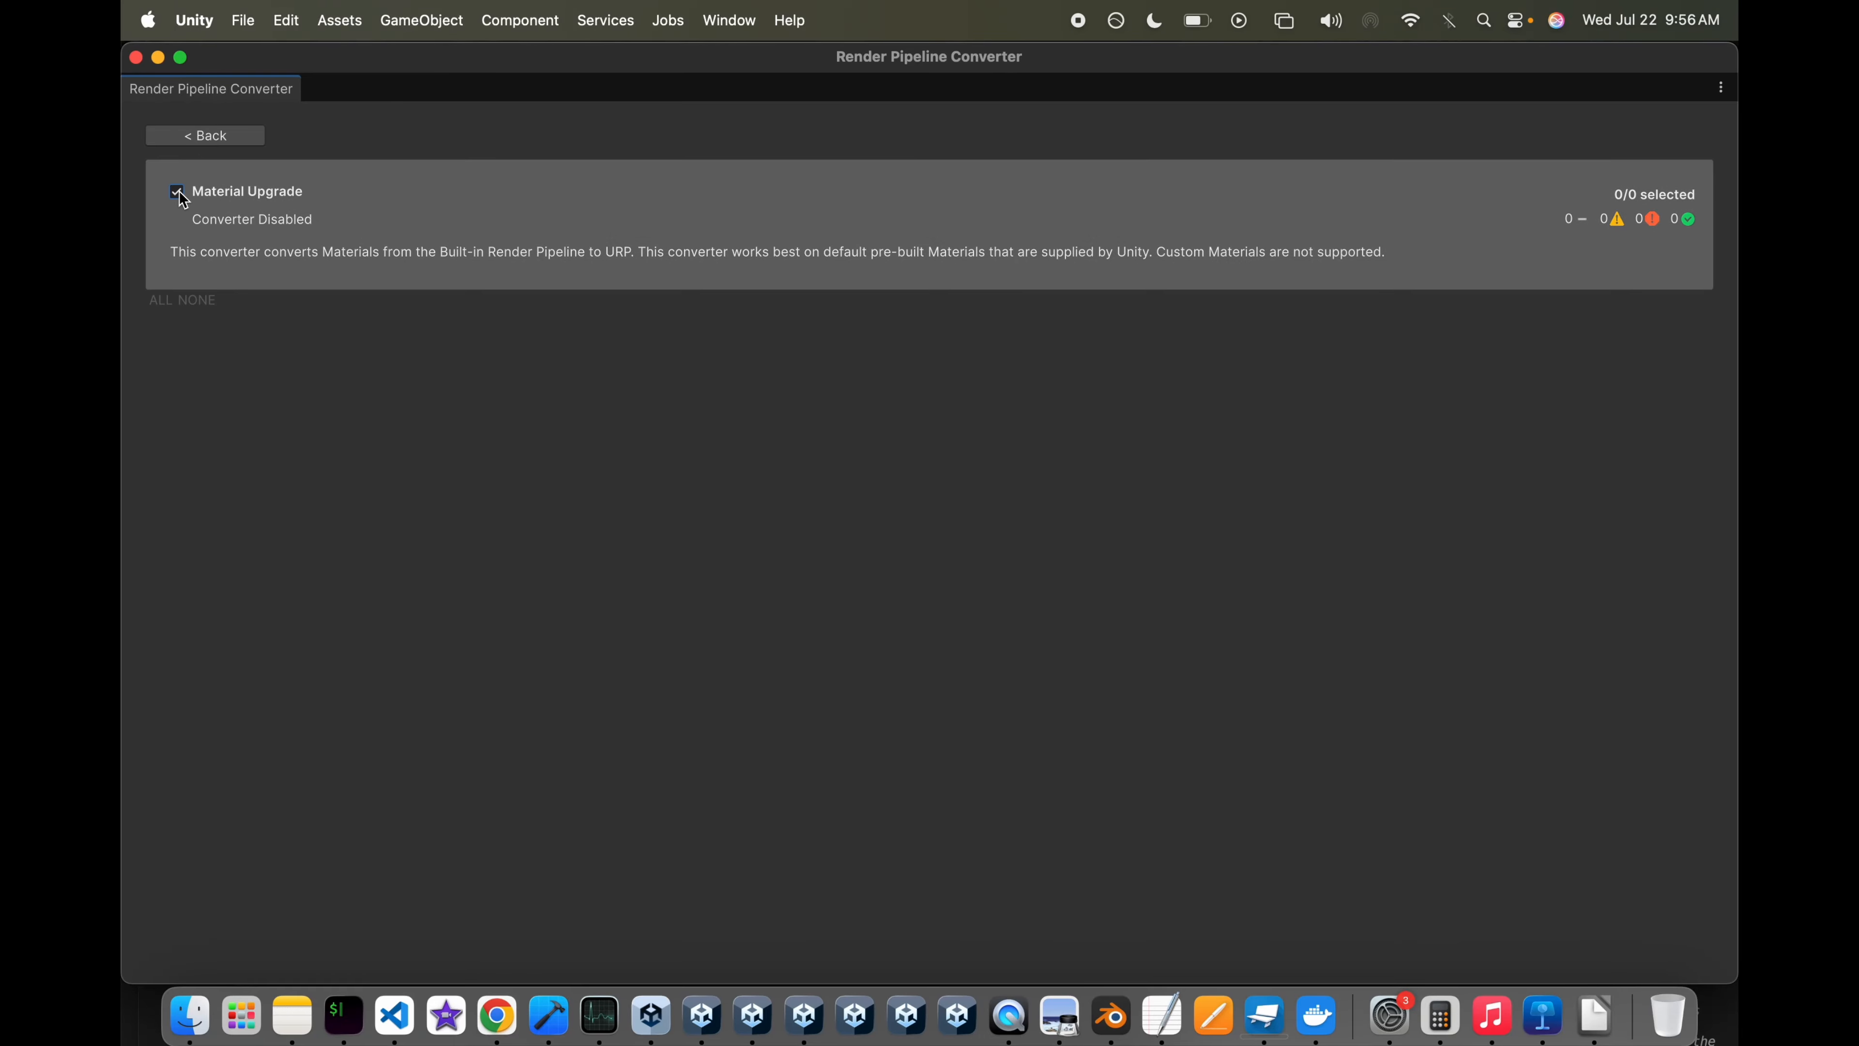
pyautogui.click(212, 136)
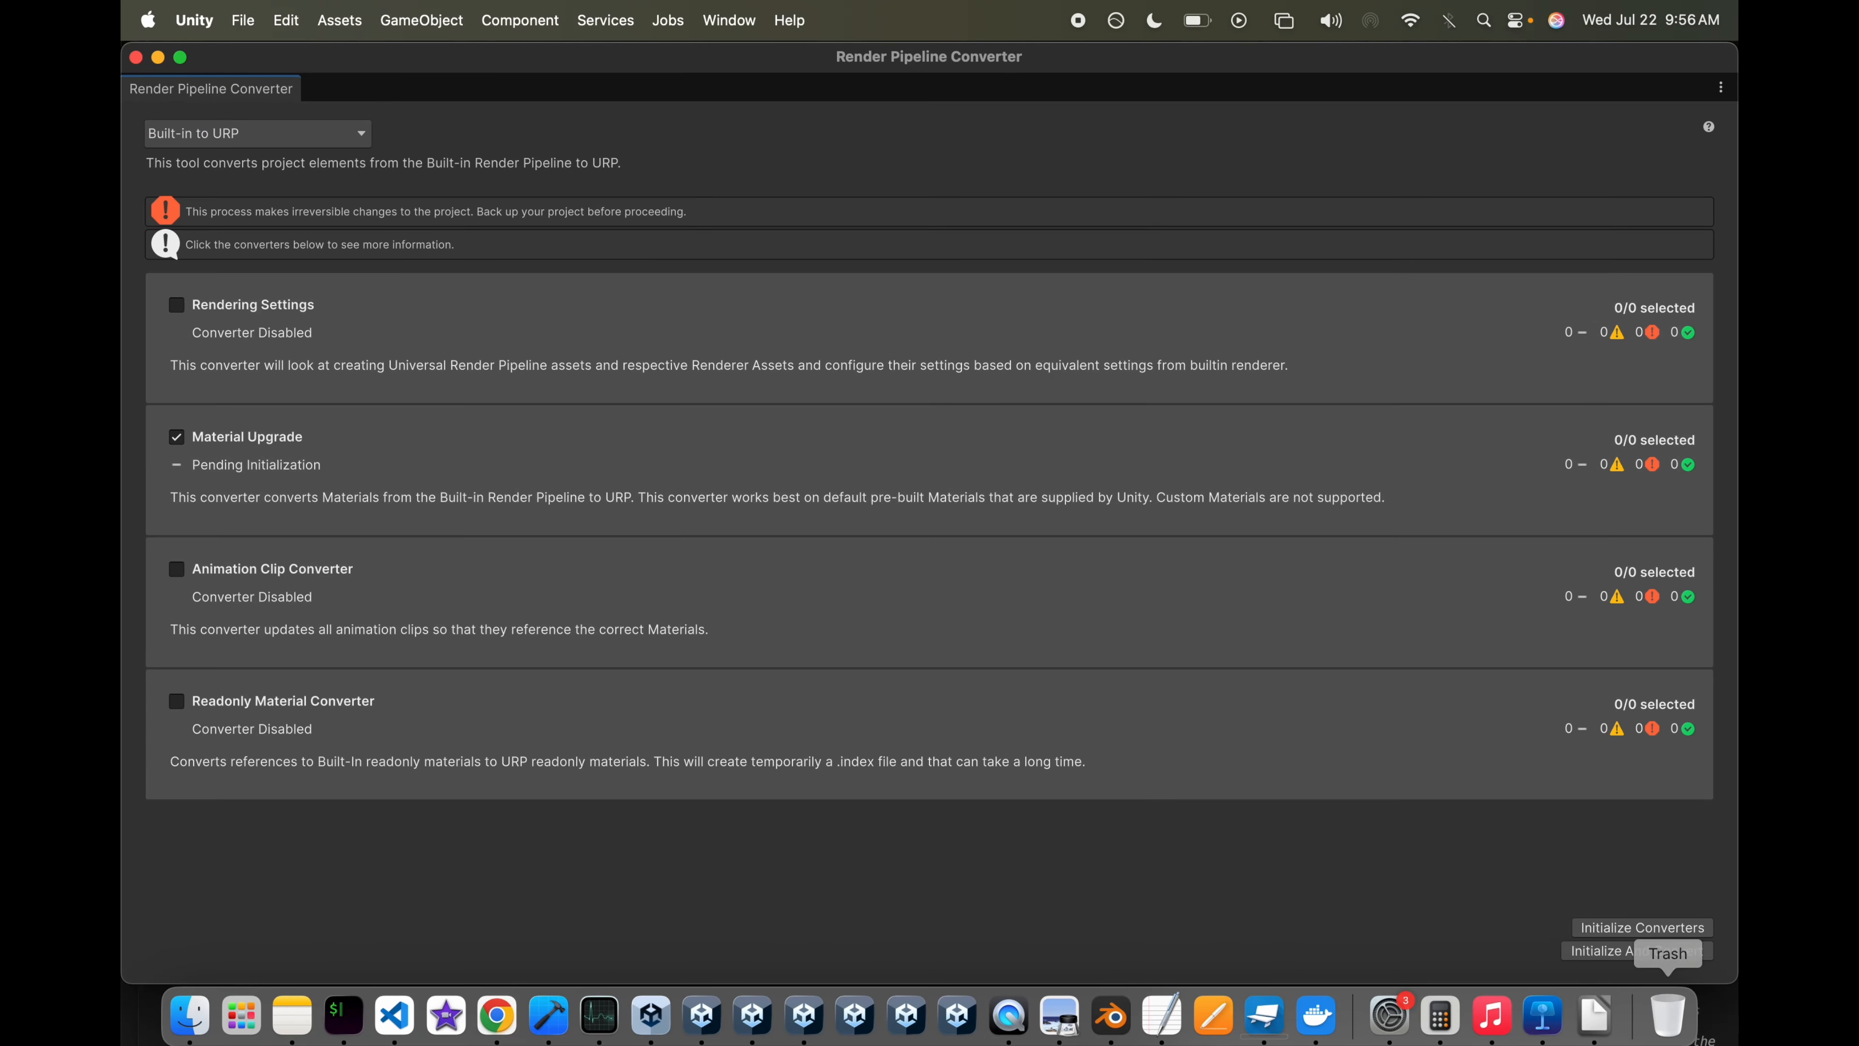
pyautogui.click(1655, 960)
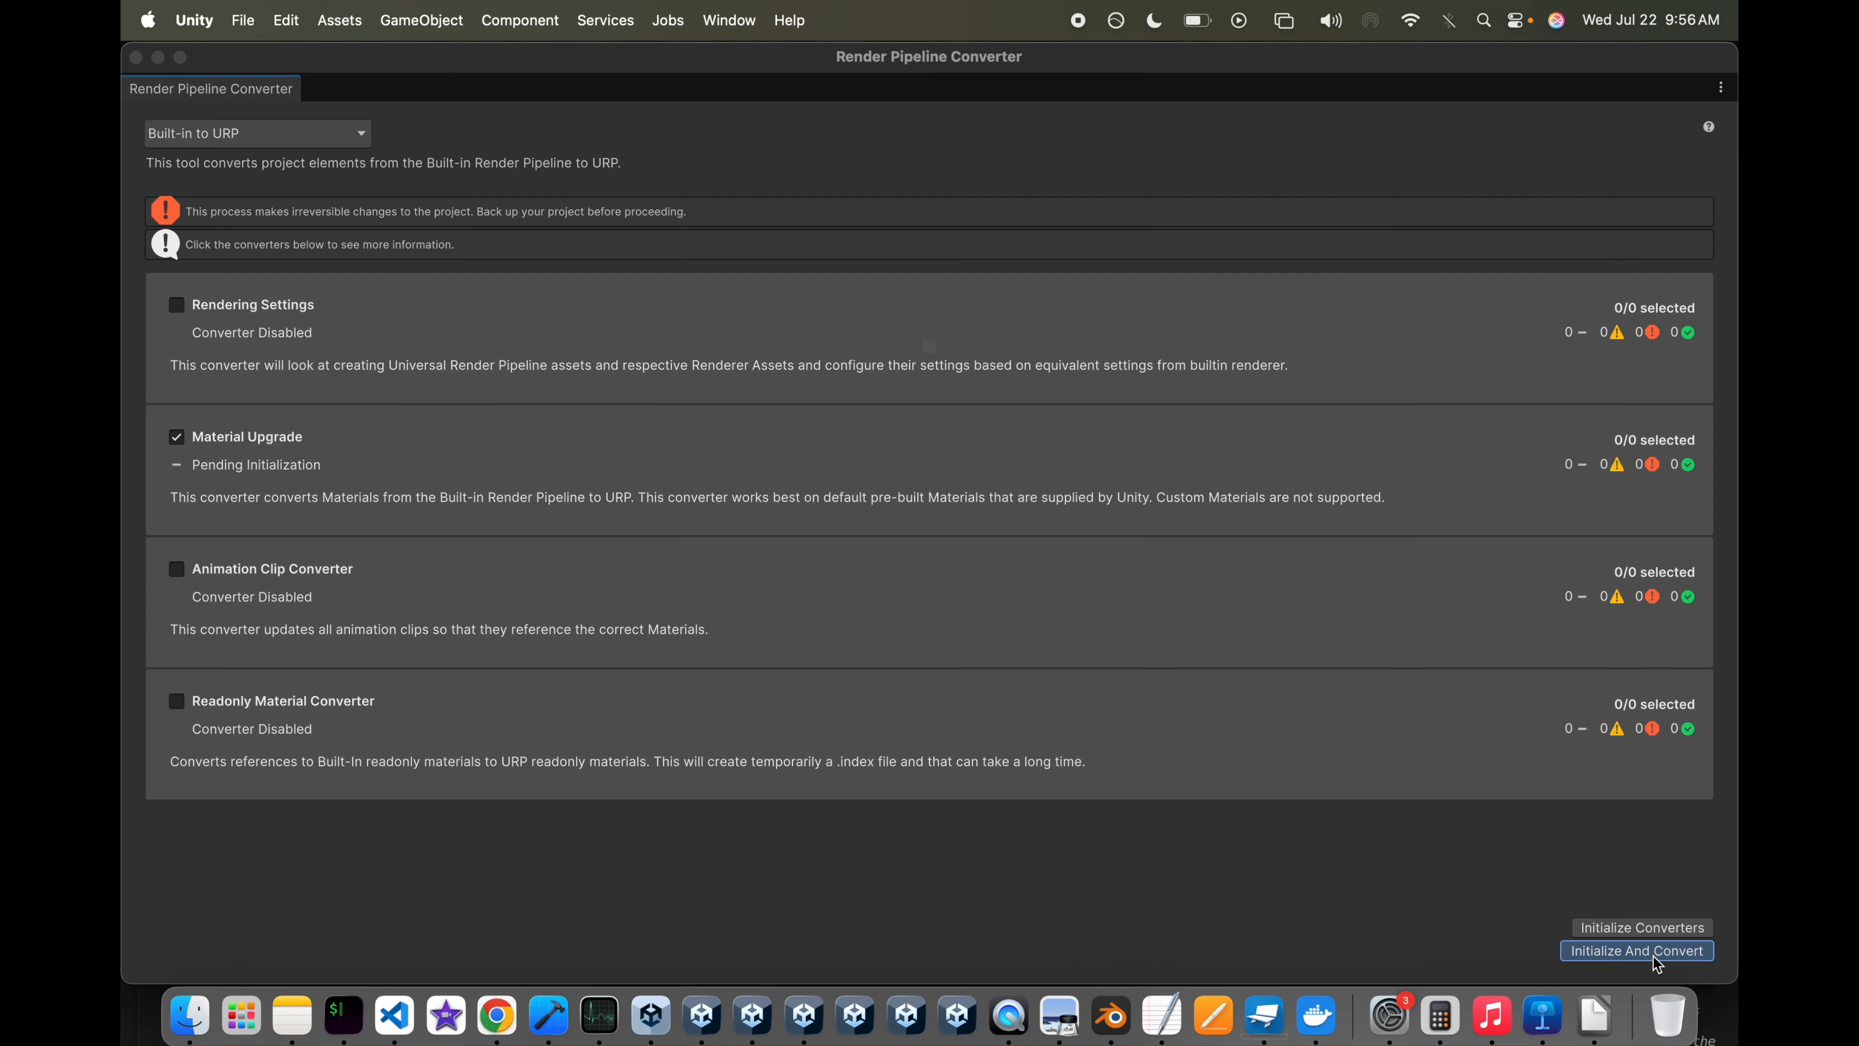
pyautogui.click(976, 412)
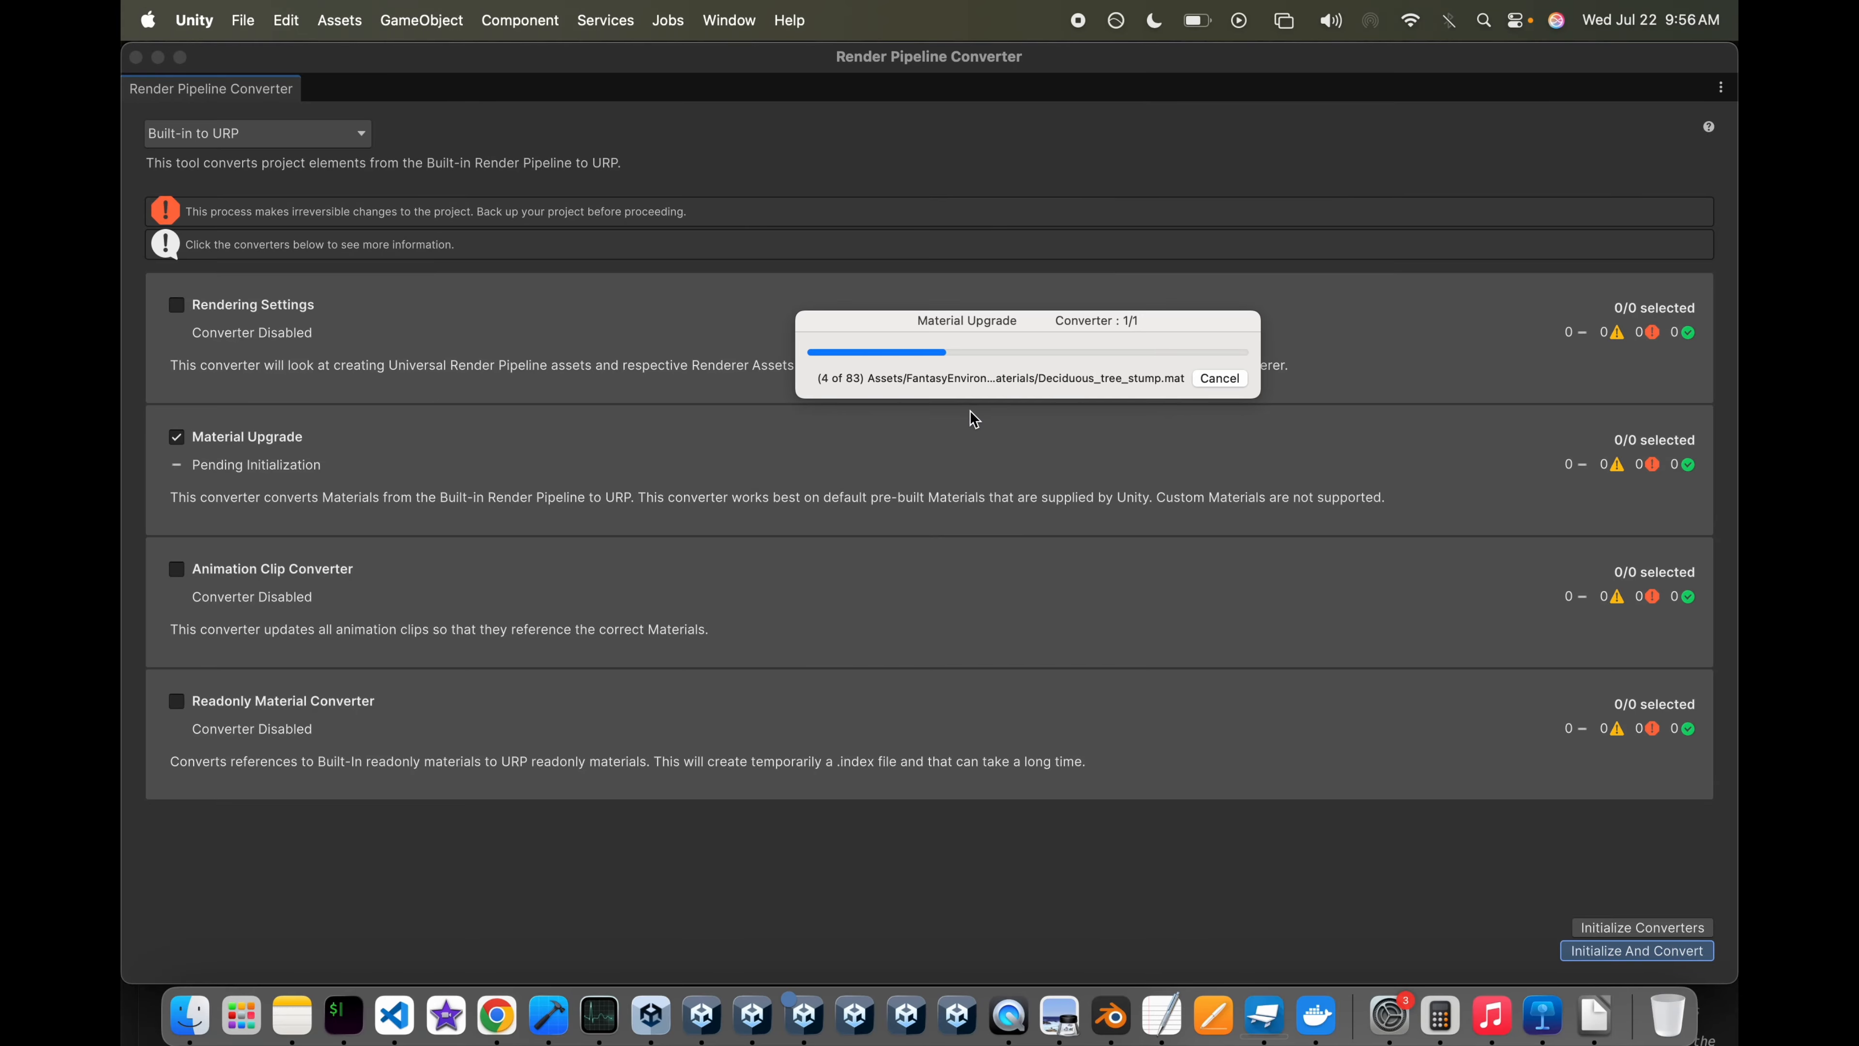
pyautogui.moveTo(547, 71); pyautogui.dragTo(1149, 612)
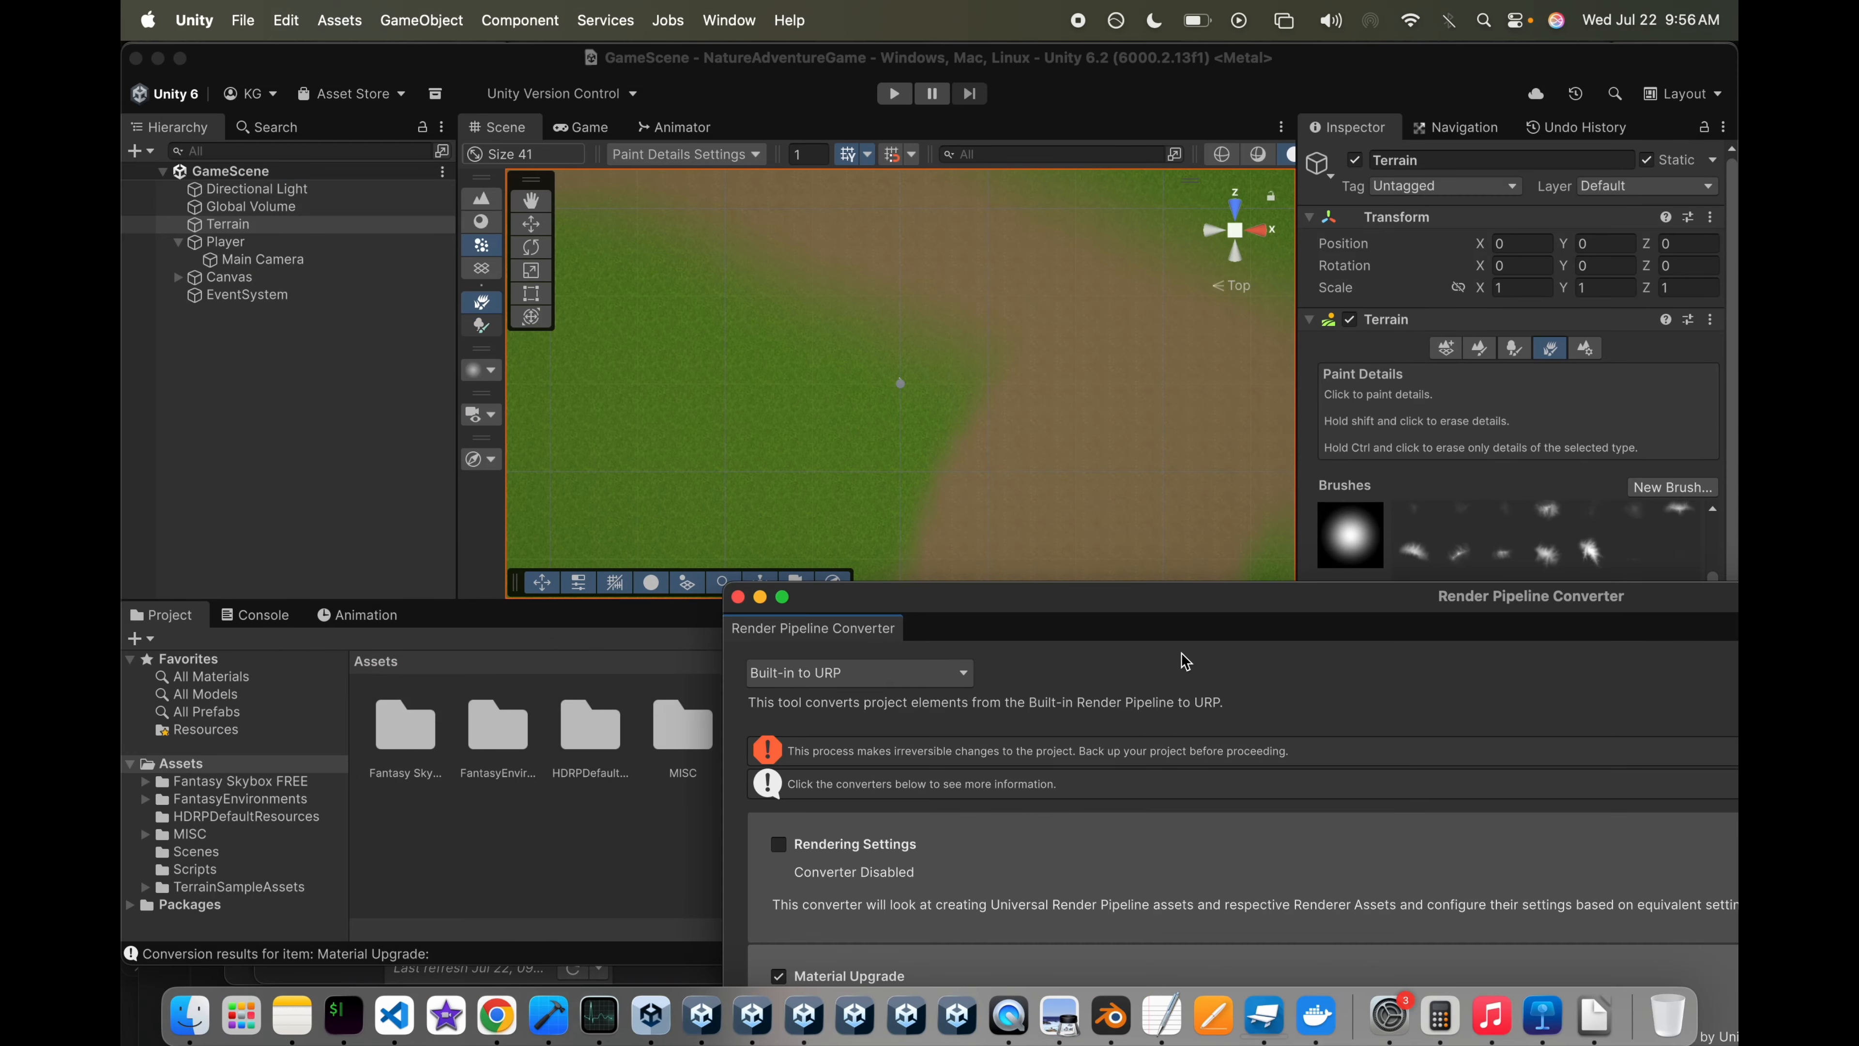
# Step: Look through the prefabs in FantasyEnvironments/Environments/Prefabs and preview Mushroom5 to check its converted material
pyautogui.click(590, 824)
pyautogui.click(528, 711)
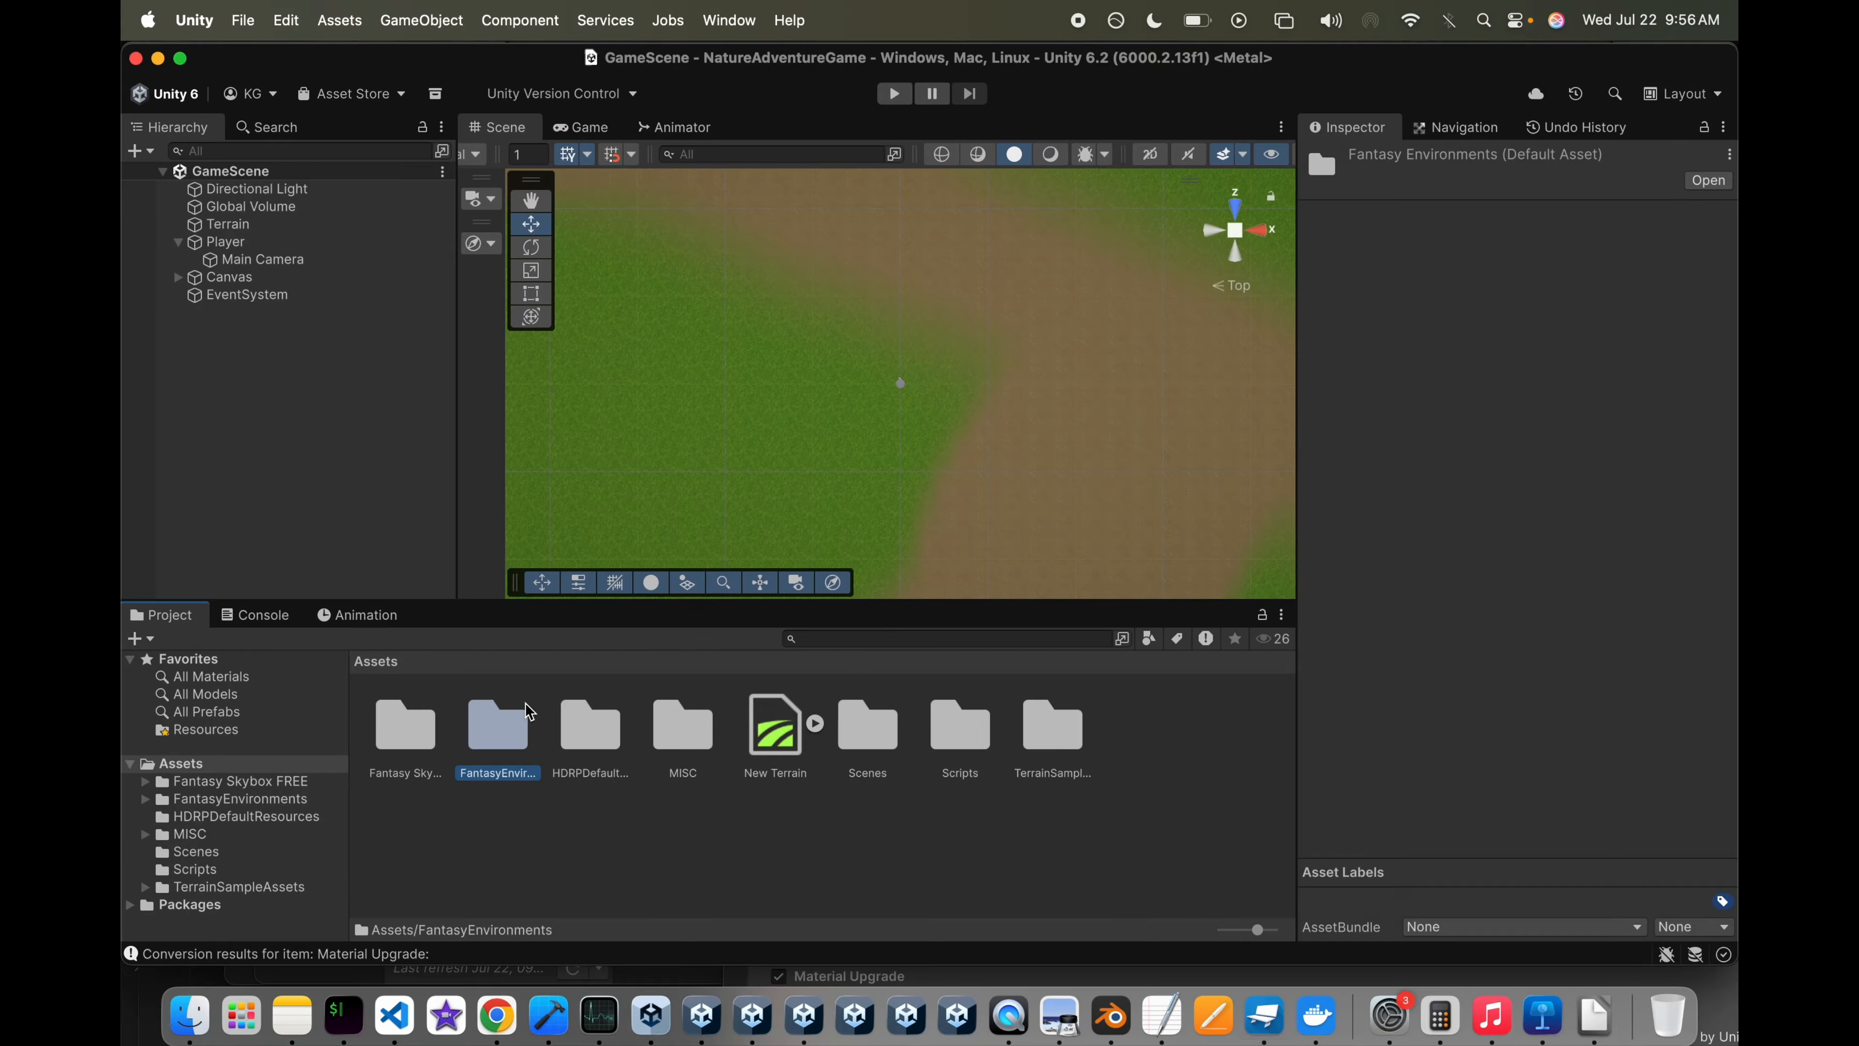
pyautogui.click(377, 743)
pyautogui.click(466, 745)
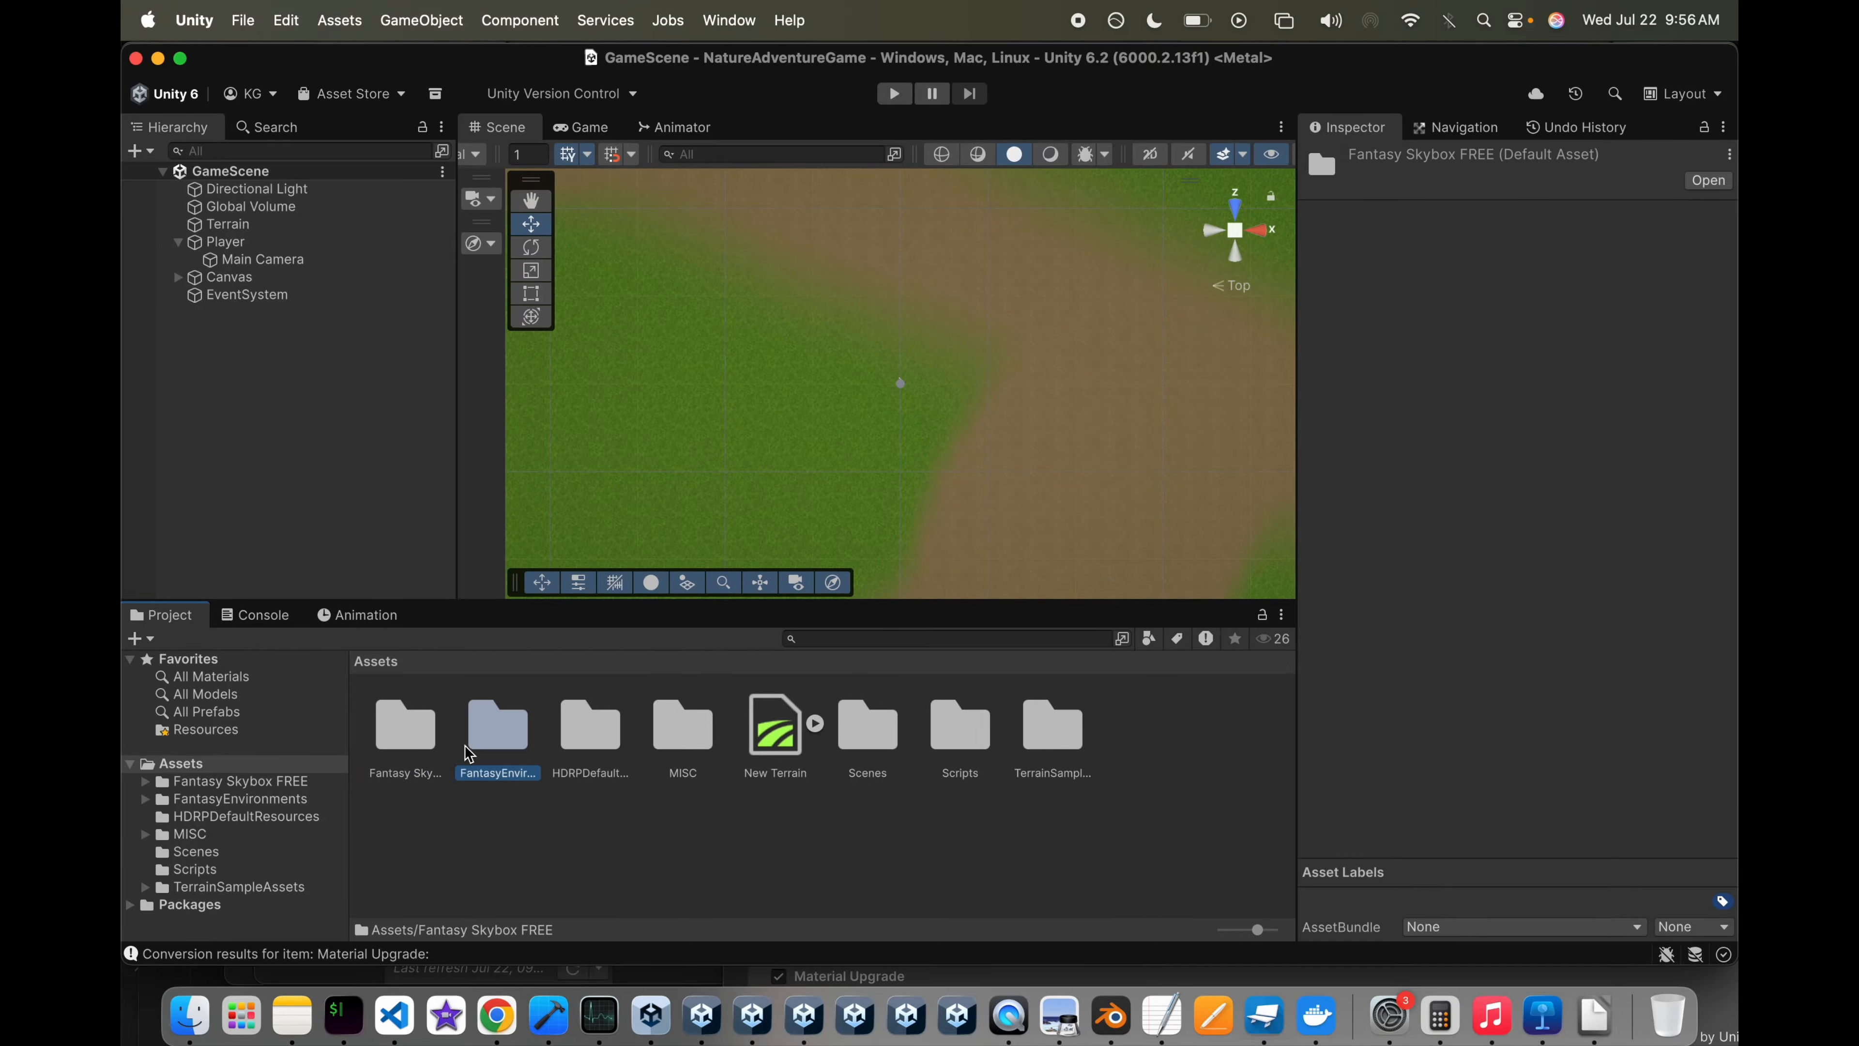
pyautogui.doubleClick(489, 737)
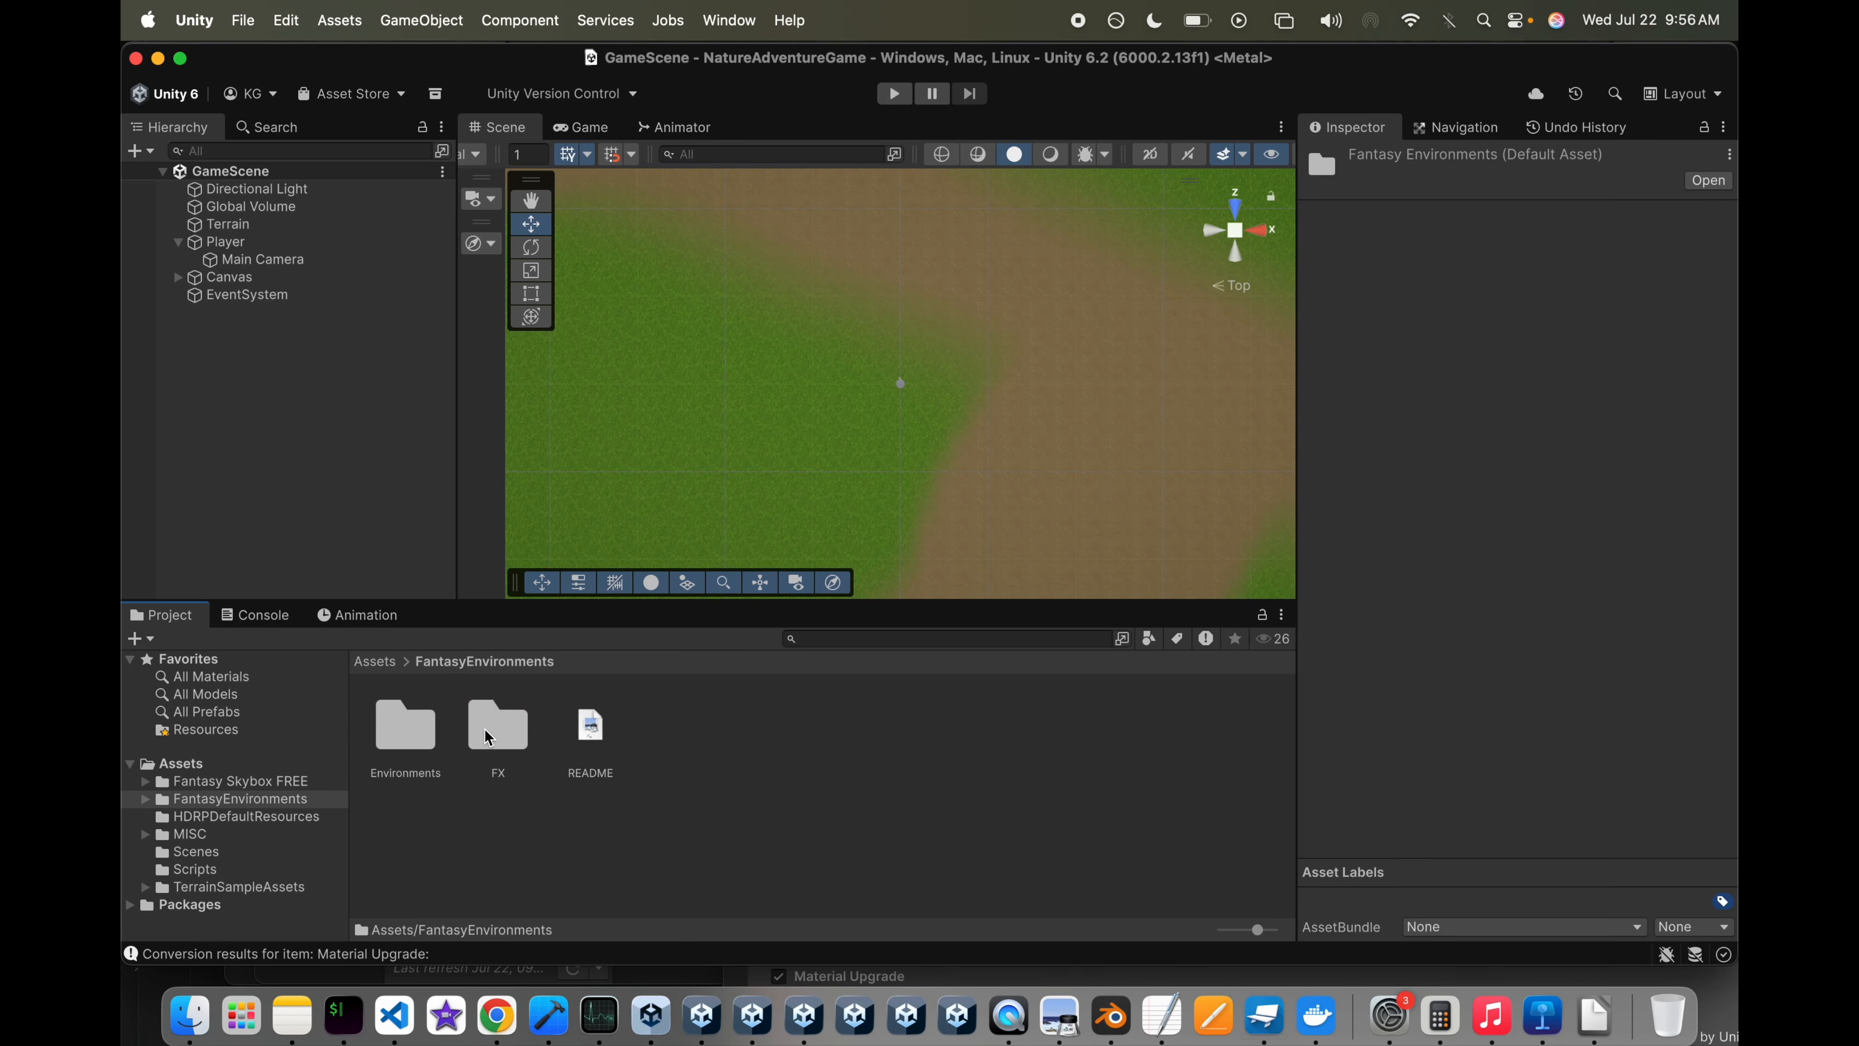
pyautogui.doubleClick(406, 727)
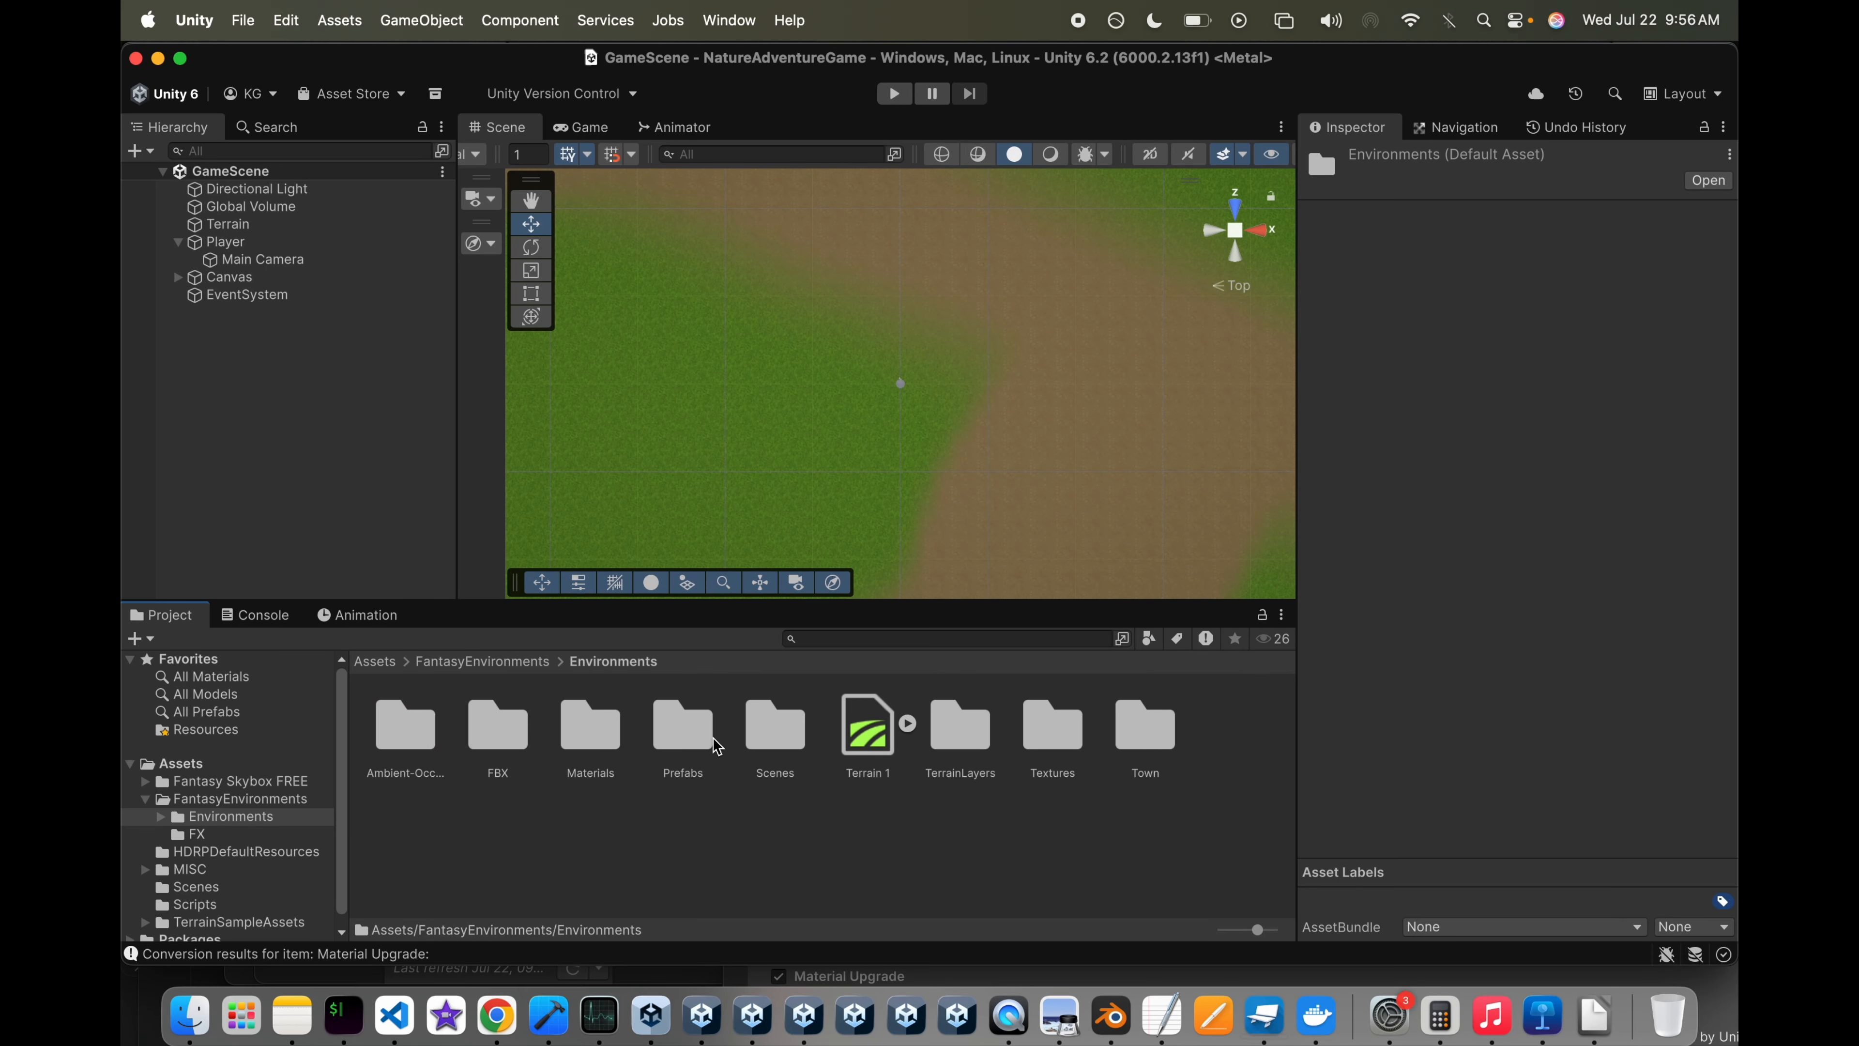
pyautogui.doubleClick(666, 746)
pyautogui.scroll(-3, 679, 860)
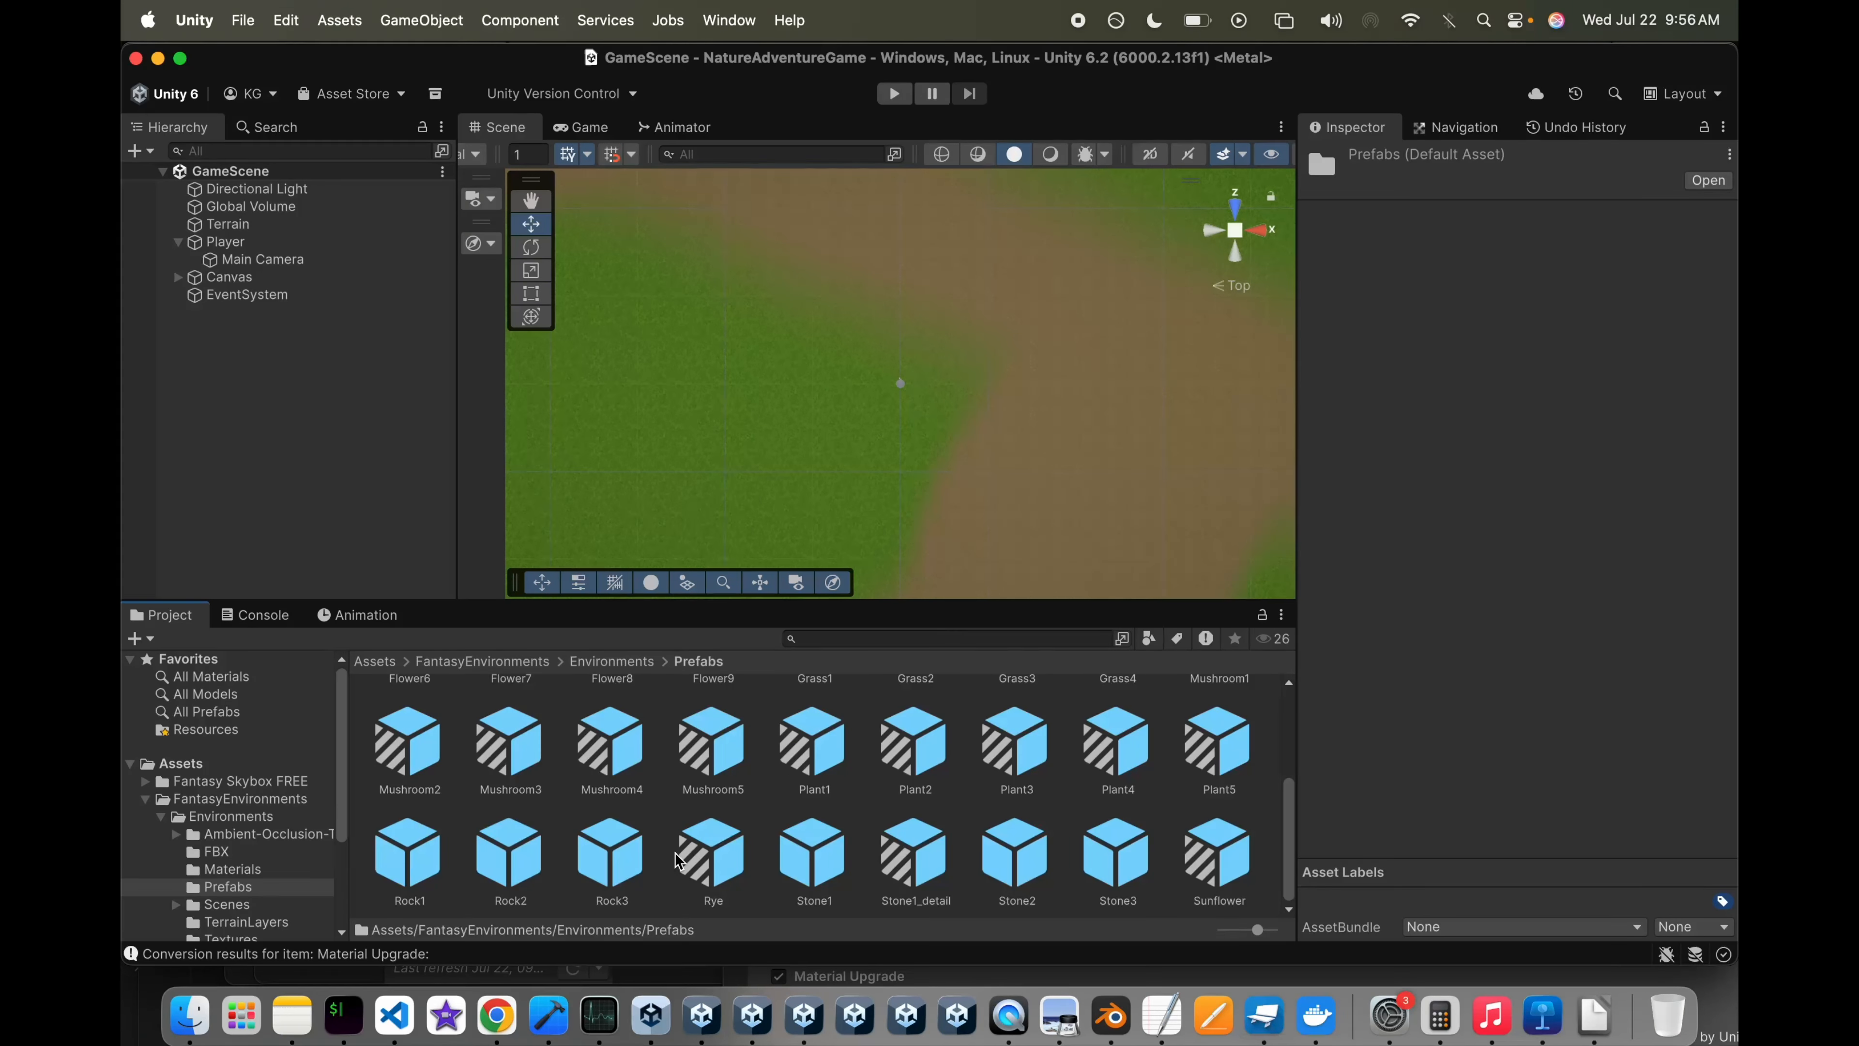
pyautogui.click(703, 776)
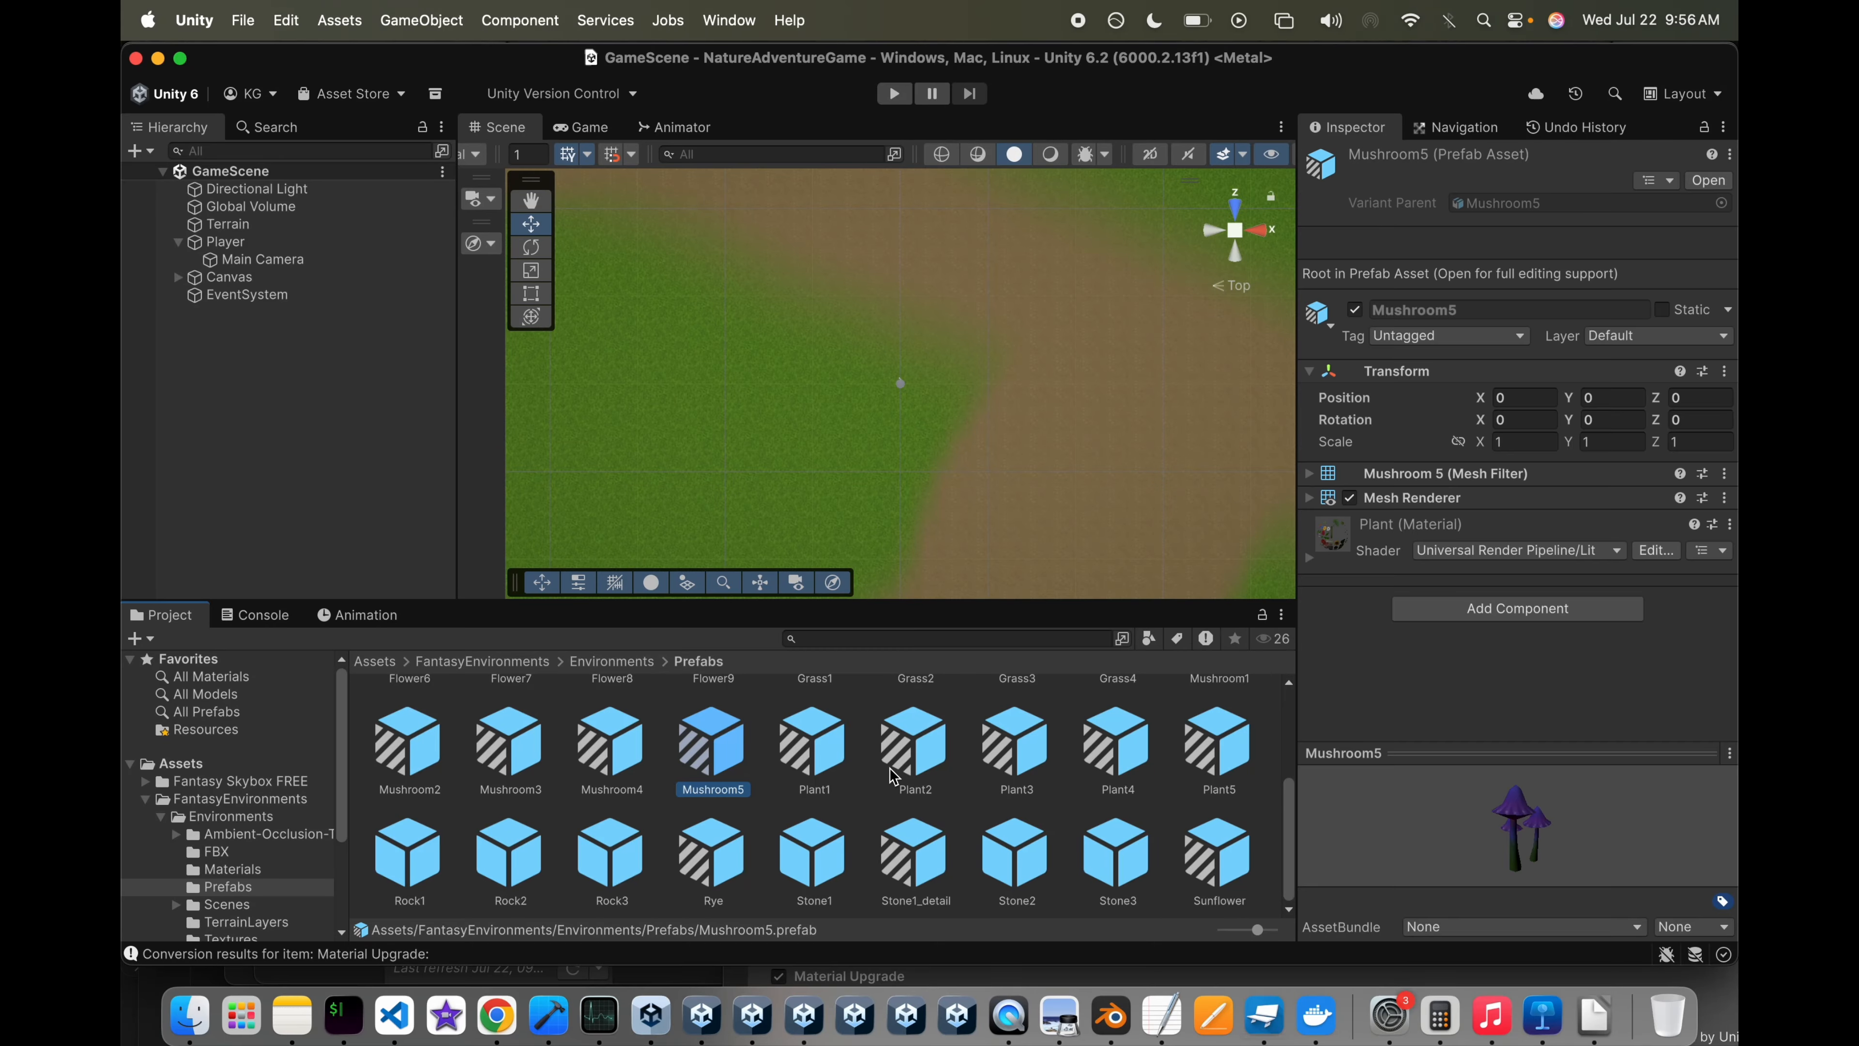
pyautogui.scroll(3, 892, 775)
pyautogui.scroll(-3, 940, 786)
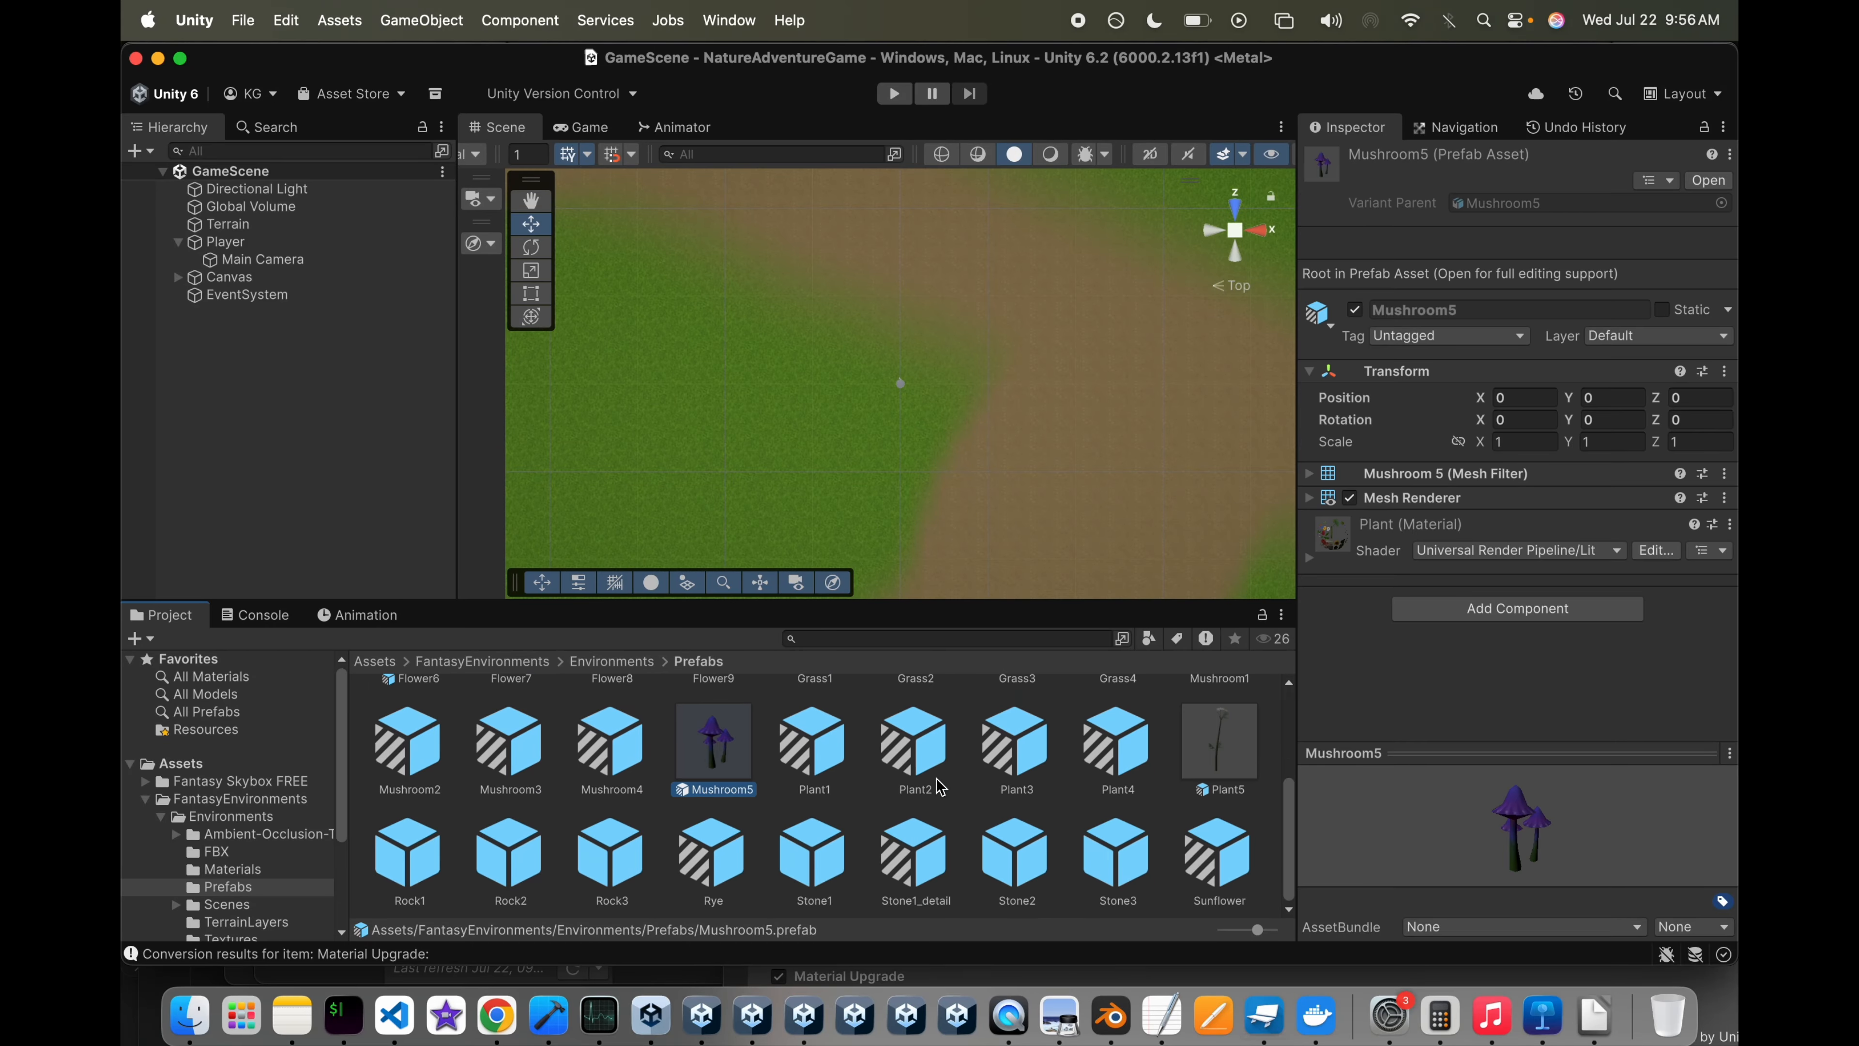
pyautogui.scroll(2, 1024, 783)
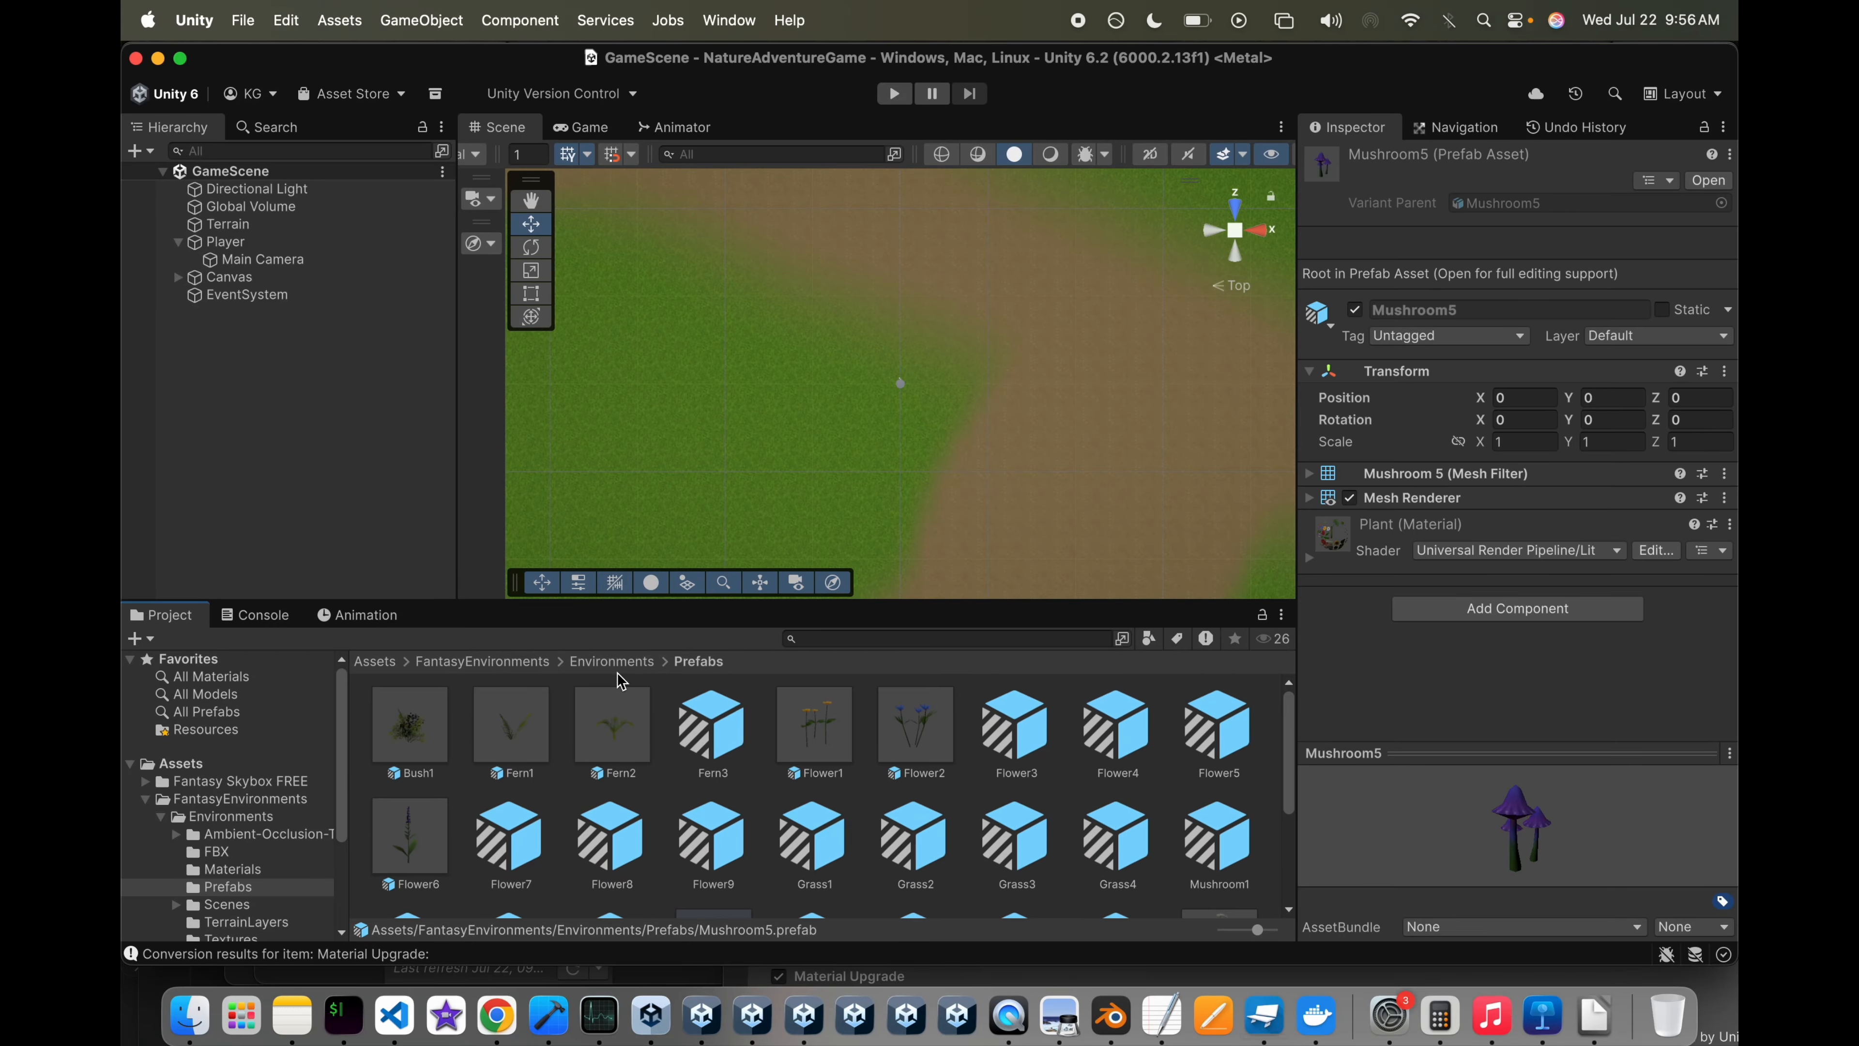
# Step: Check the materials in the Environments Materials folder and open the neighbouring Ambient-Occlusion-Trees folder
pyautogui.click(587, 665)
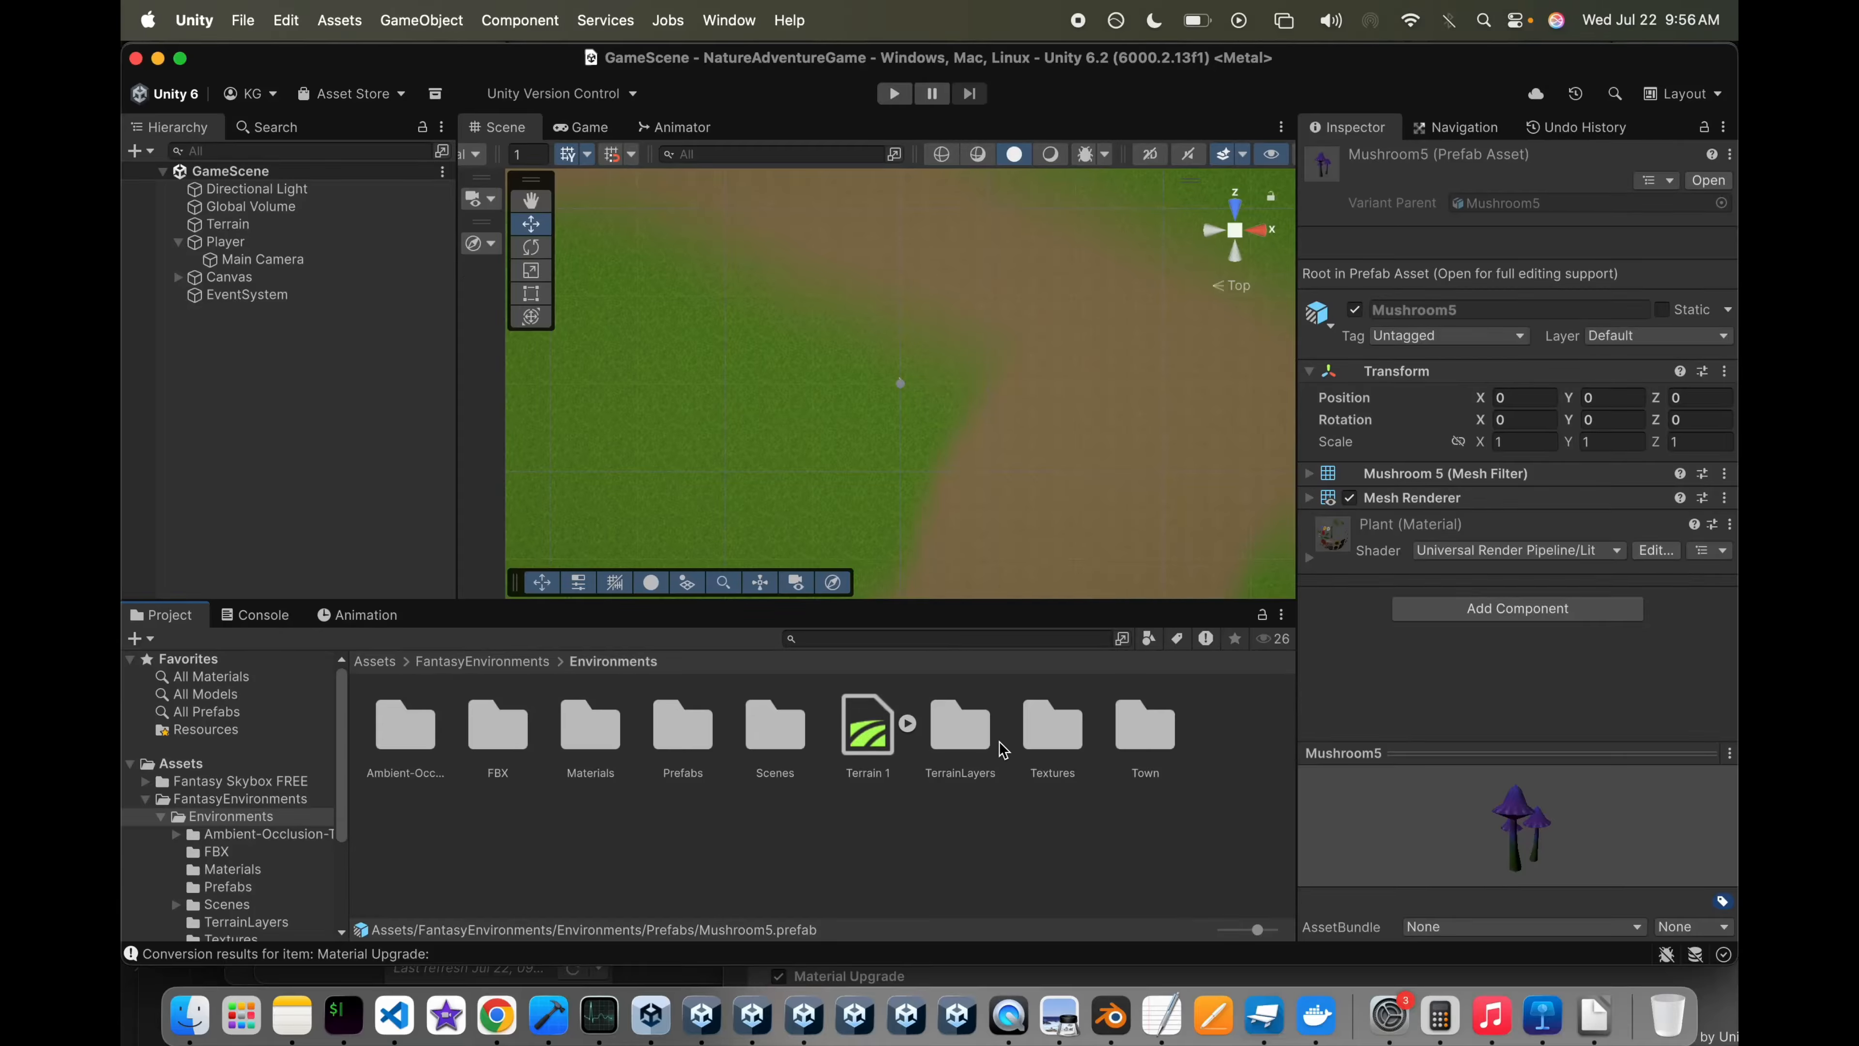
pyautogui.doubleClick(590, 726)
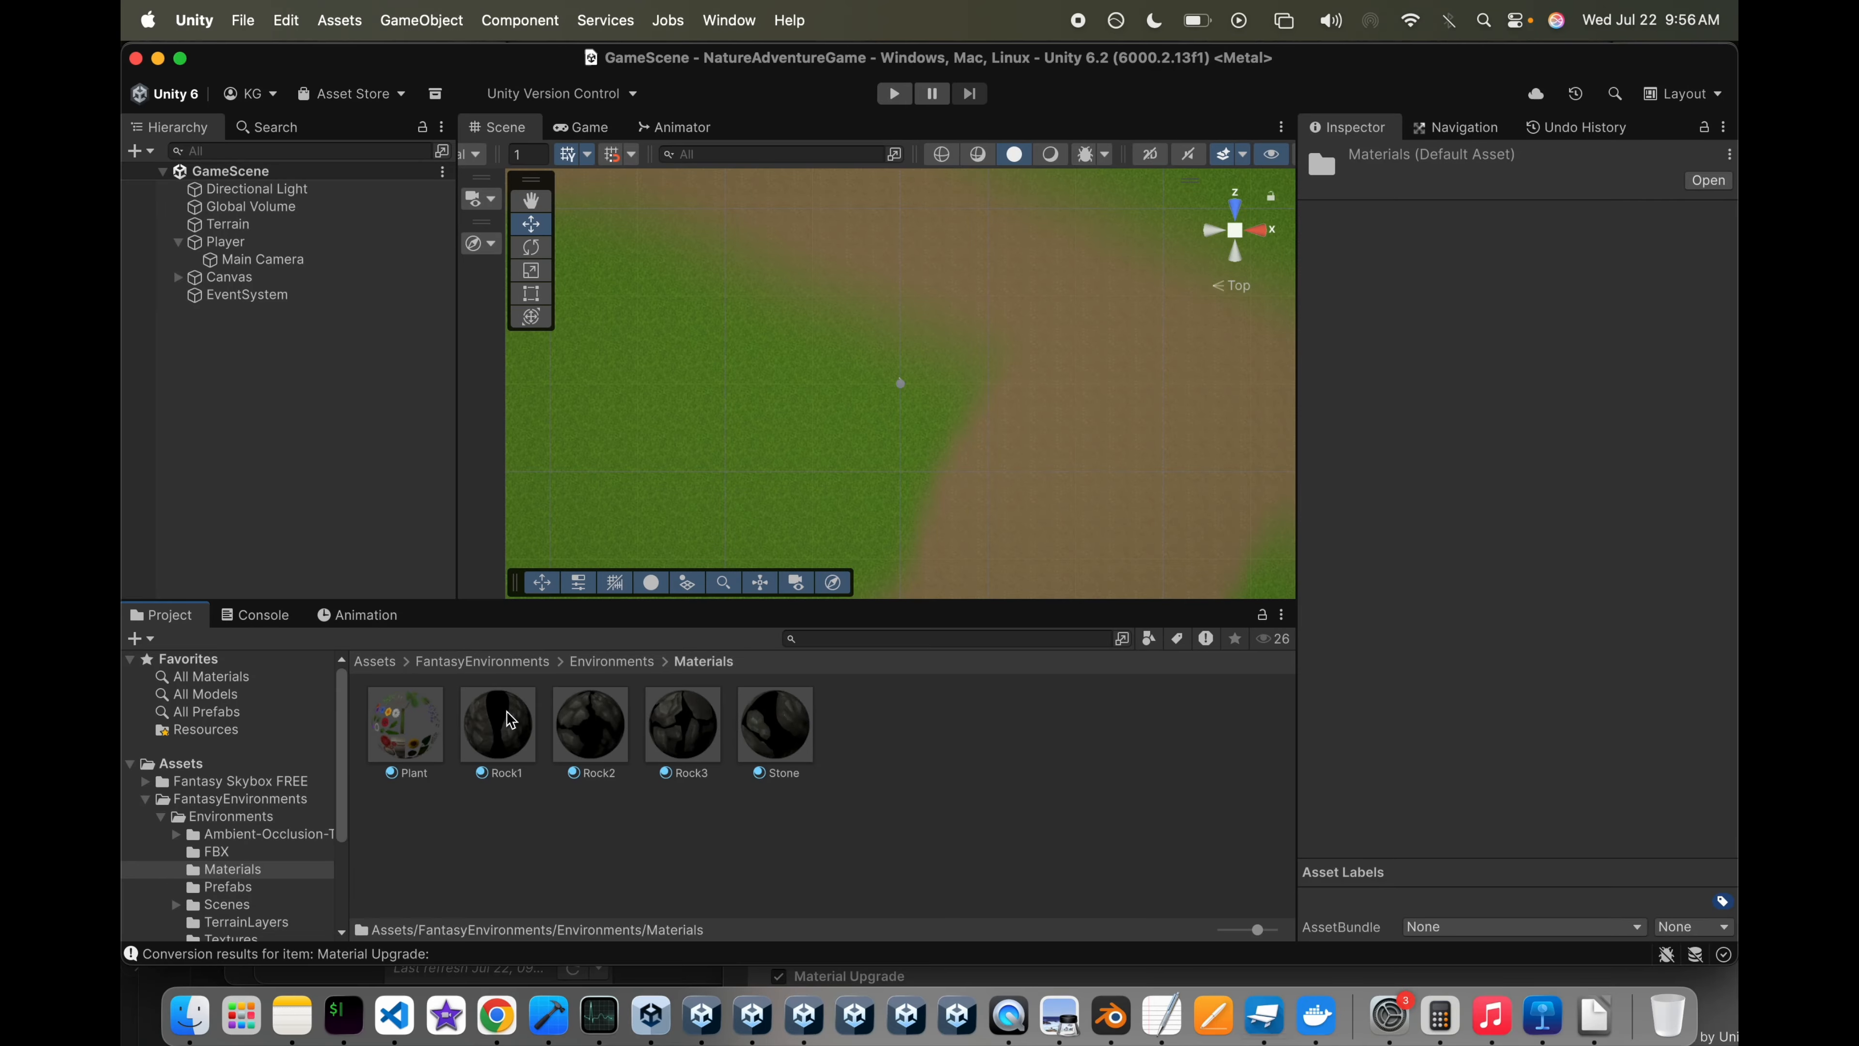
pyautogui.click(628, 662)
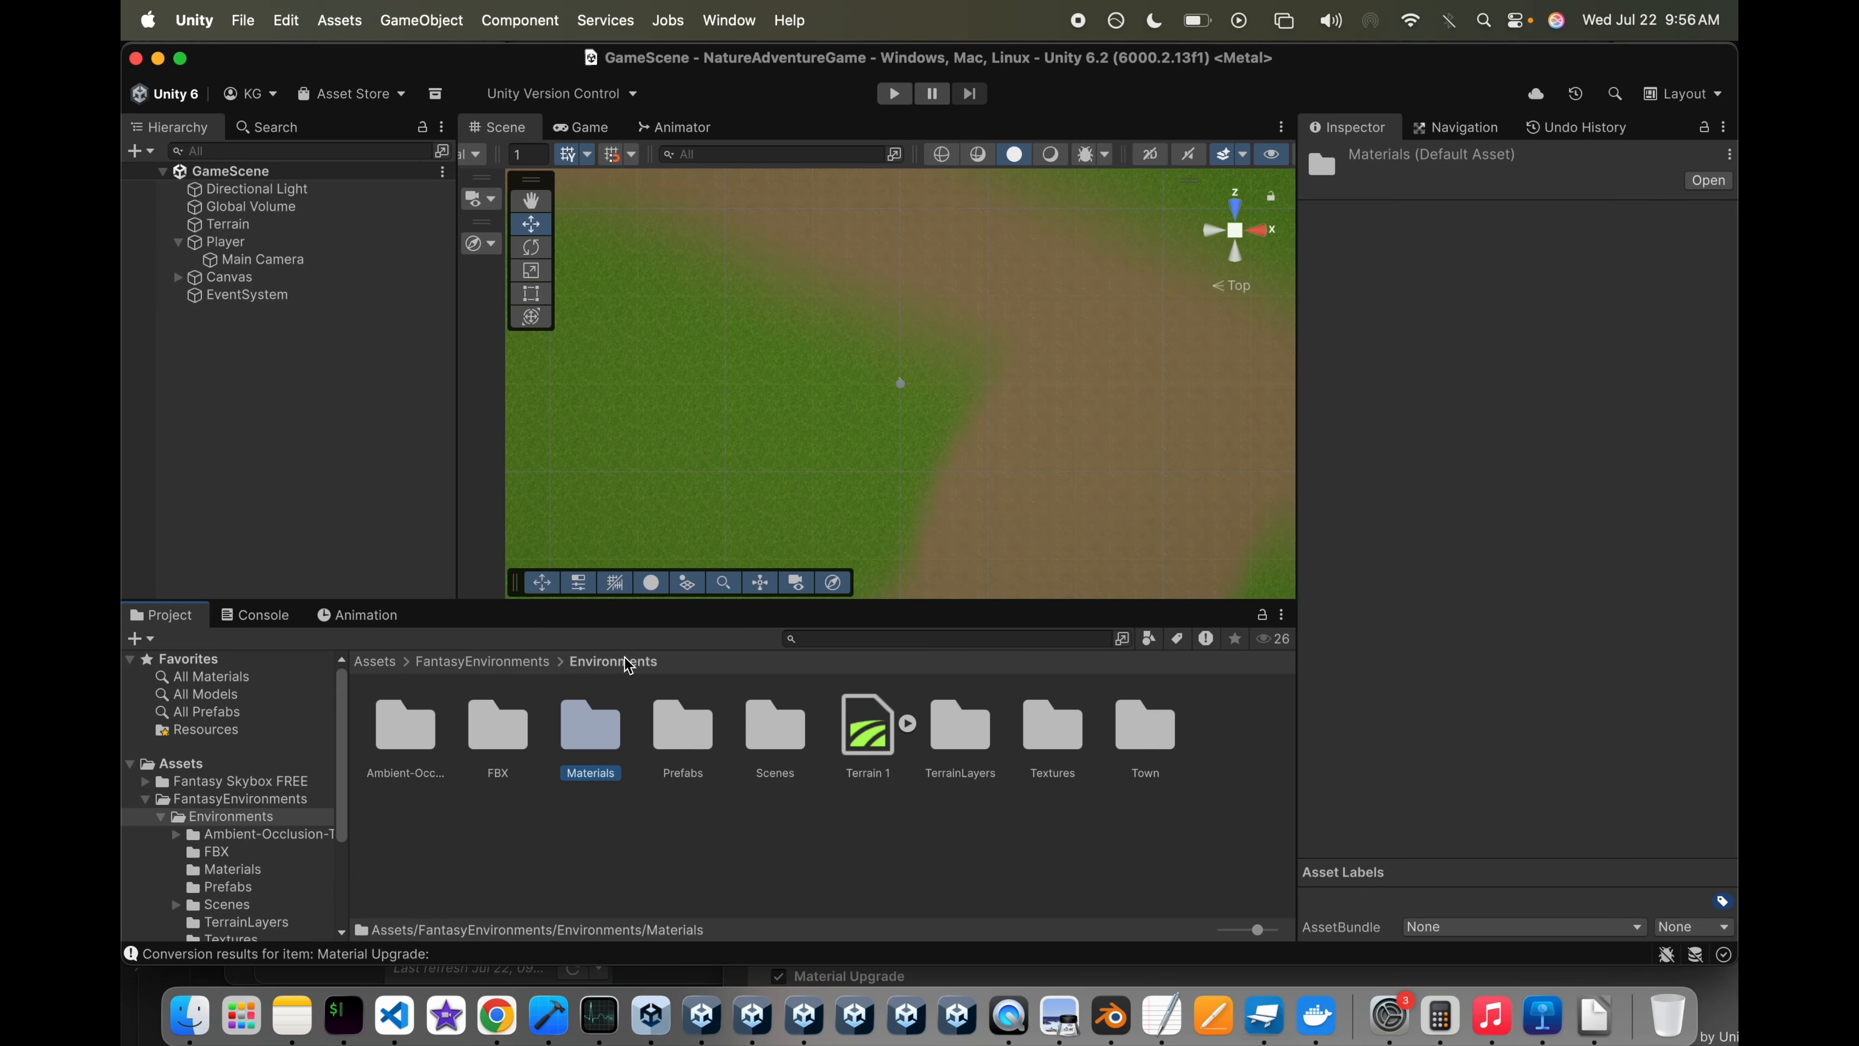
pyautogui.doubleClick(387, 736)
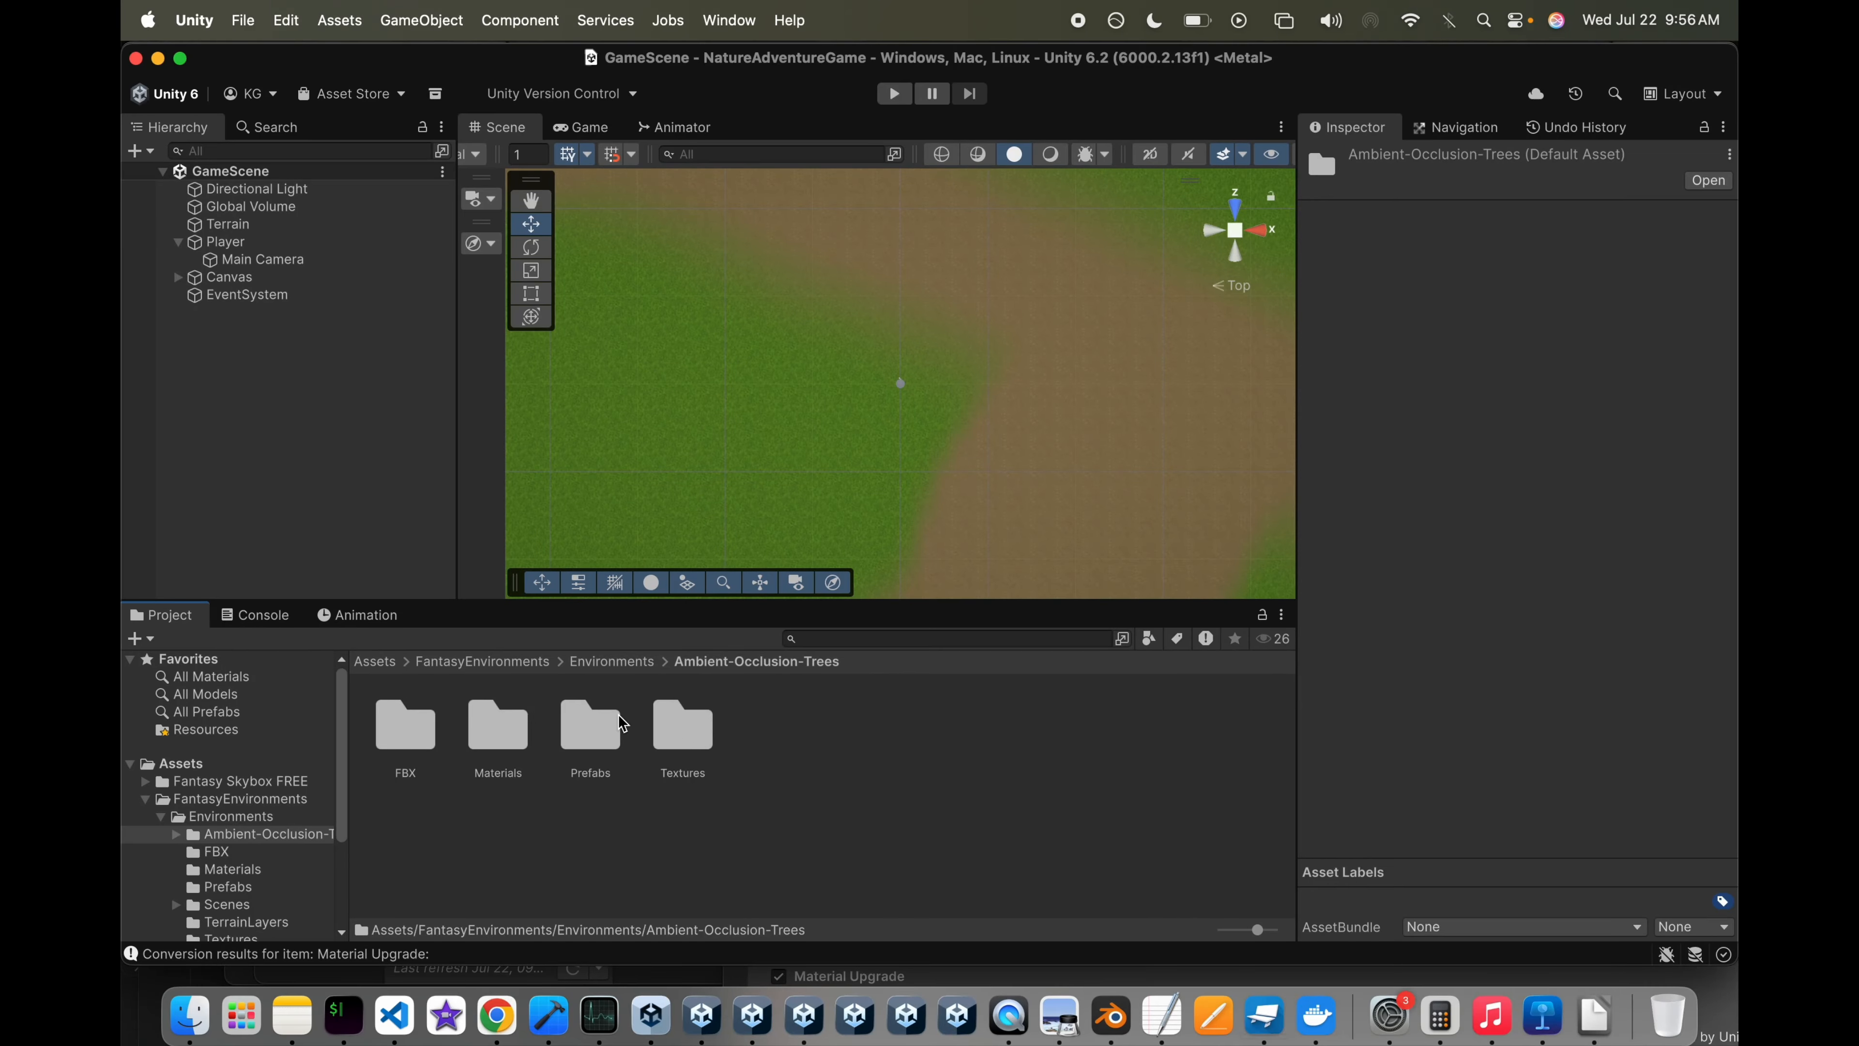
# Step: Examine the Oak_bark, Pine_leaves and Pine_bark materials in the Ambient-Occlusion-Trees Materials folder and look over the shaders available for Pine_leaves
pyautogui.doubleClick(498, 726)
pyautogui.click(688, 743)
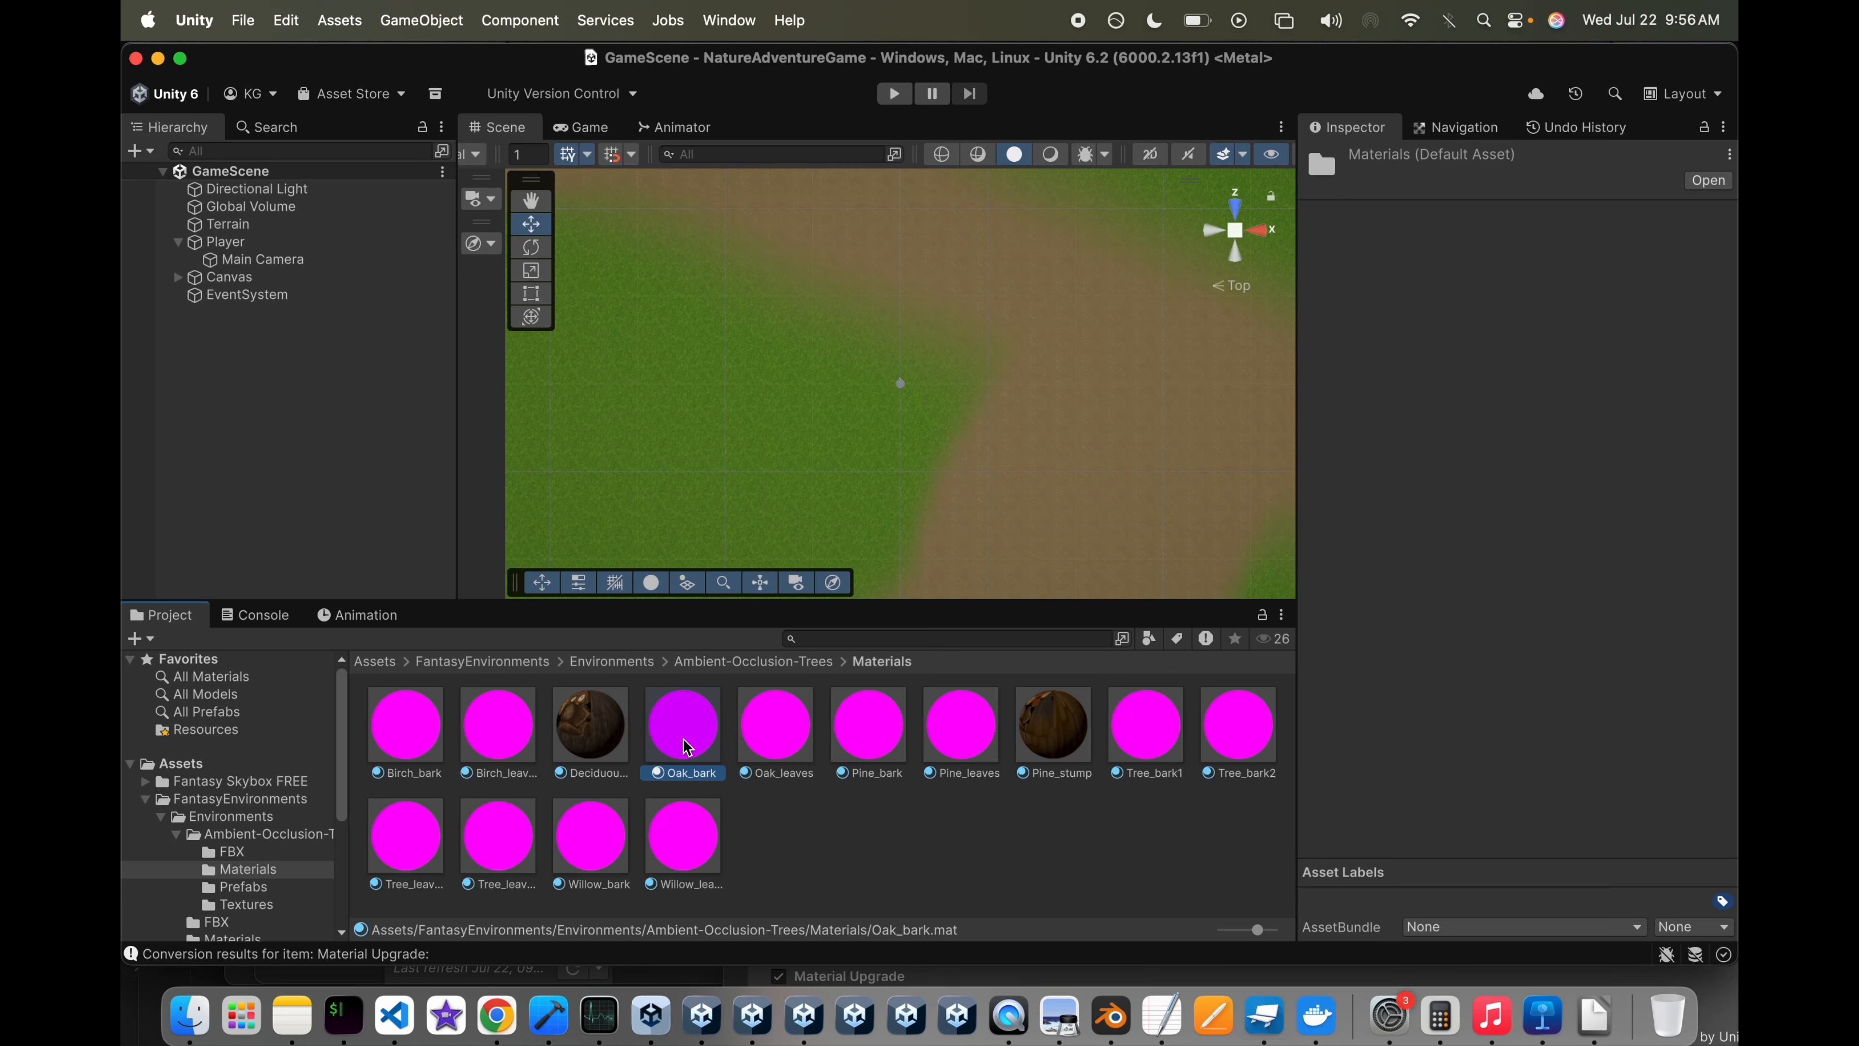
pyautogui.click(971, 759)
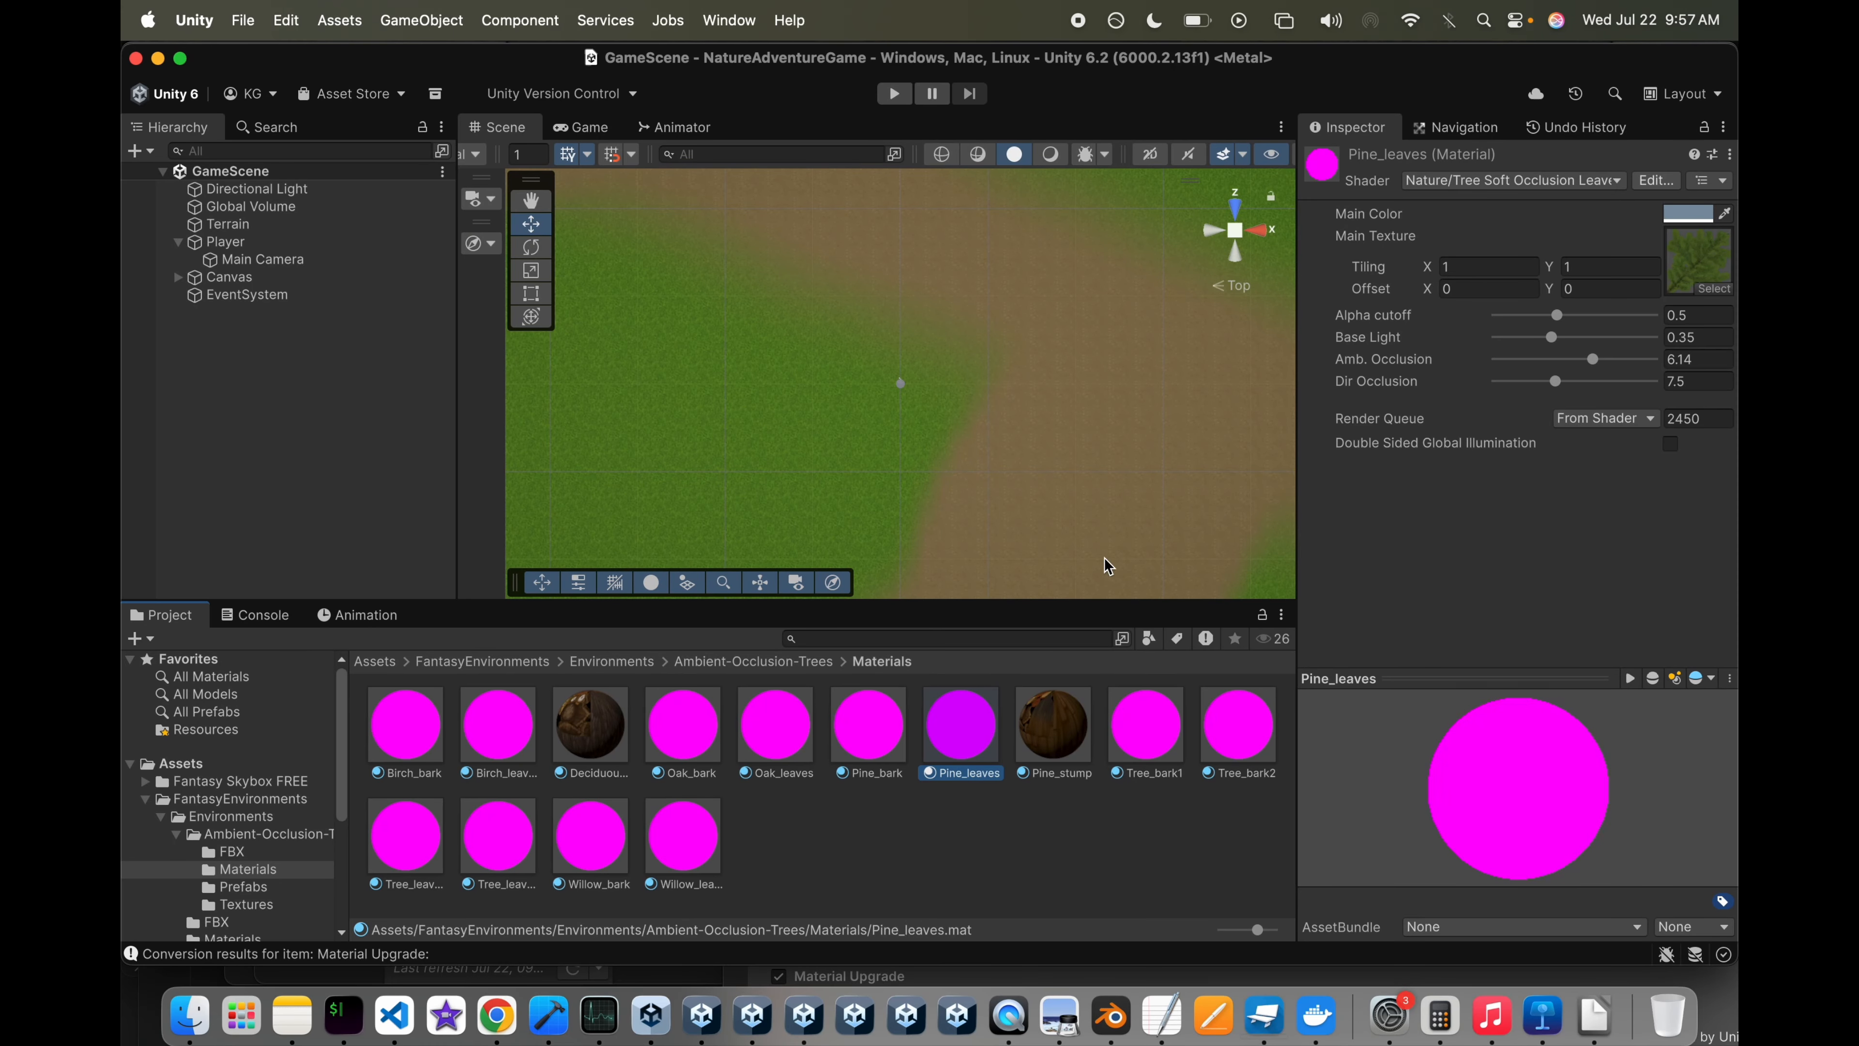
pyautogui.click(864, 733)
pyautogui.click(951, 742)
pyautogui.click(1512, 182)
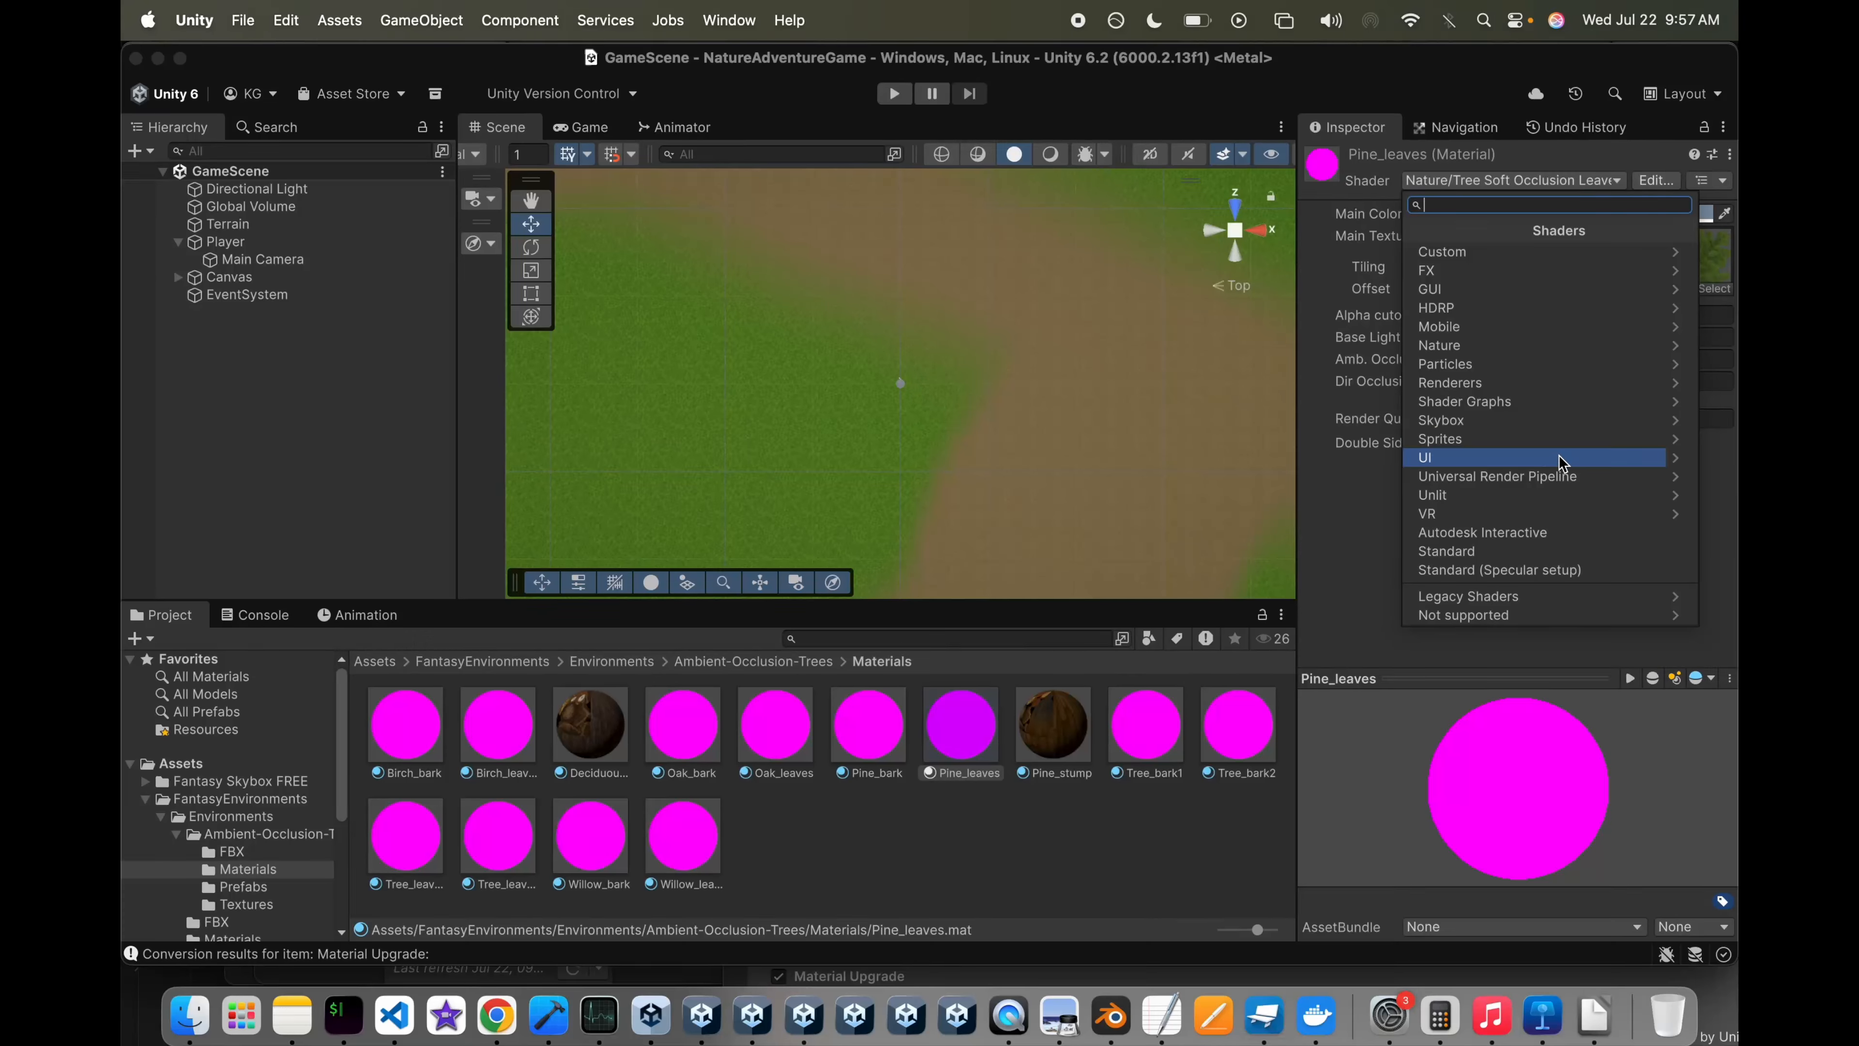
pyautogui.click(802, 856)
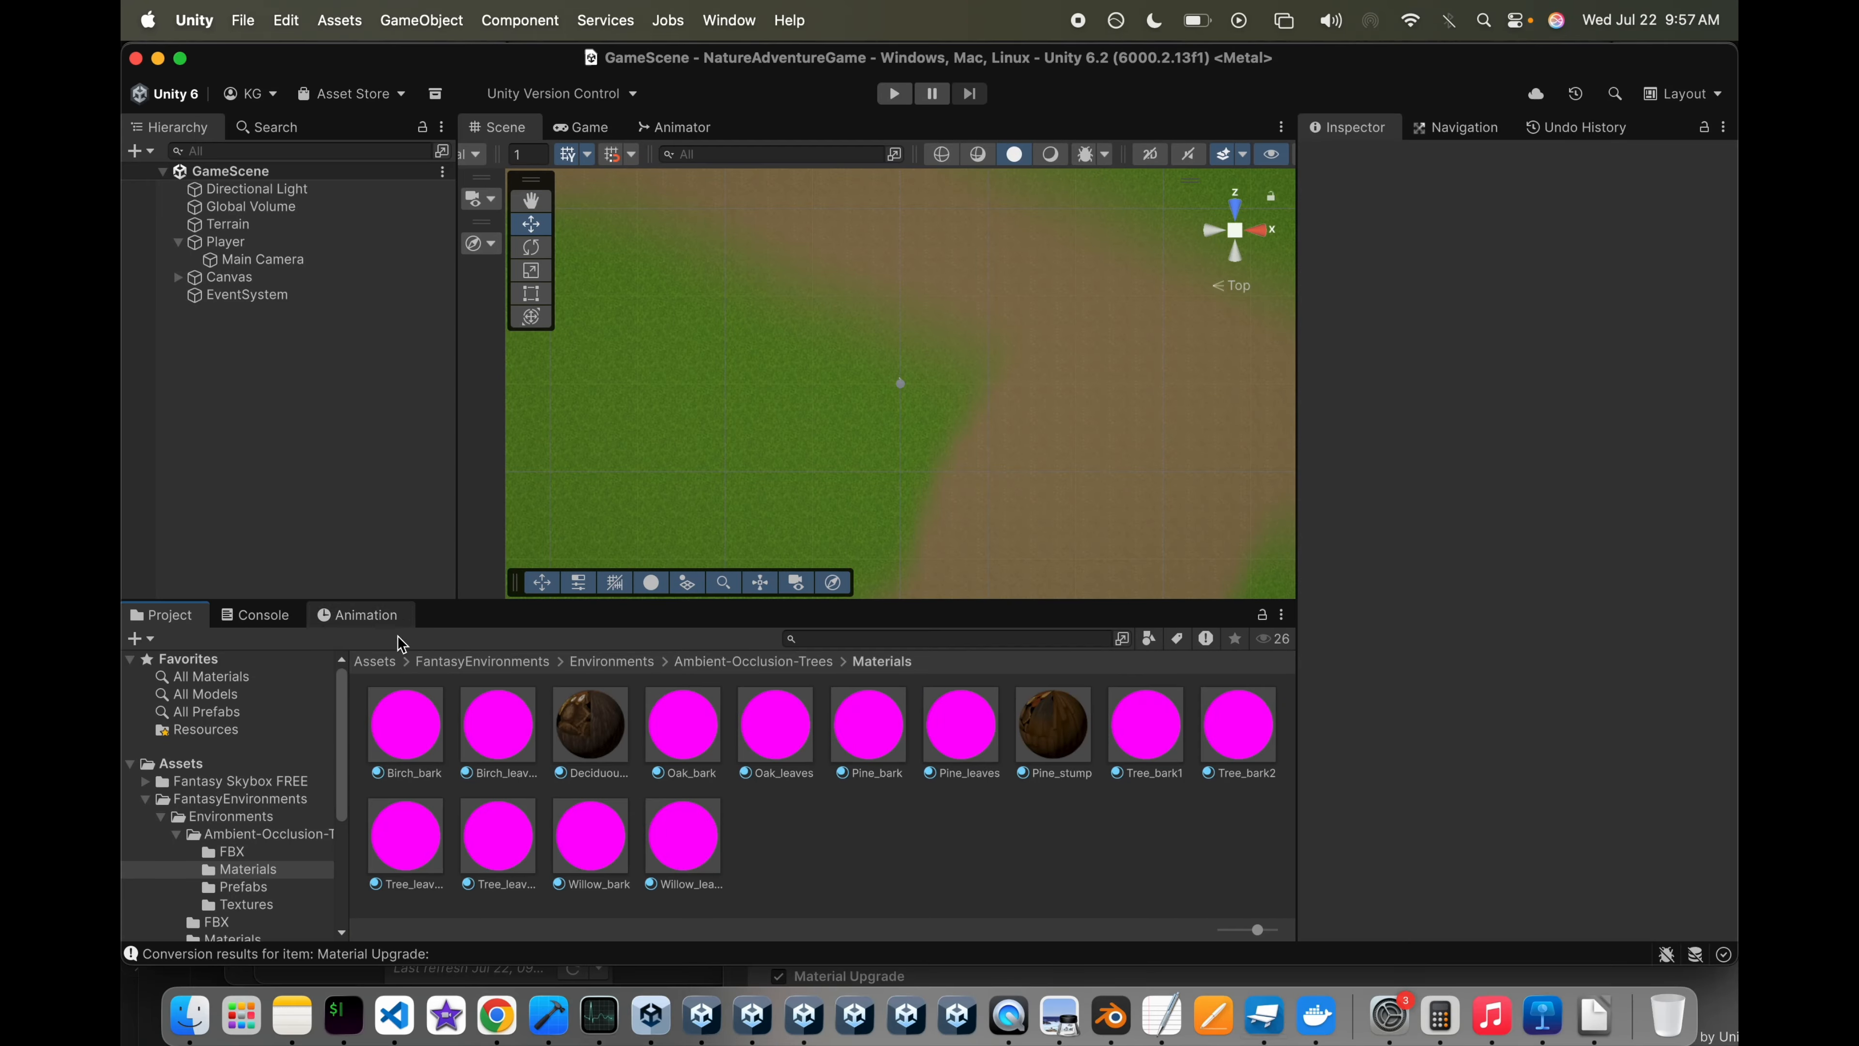
# Step: Try to select all pink tree materials together, leaving out the two stump materials, and change their shader
pyautogui.click(406, 725)
pyautogui.keyDown('shift'); pyautogui.click(498, 725); pyautogui.keyUp('shift')
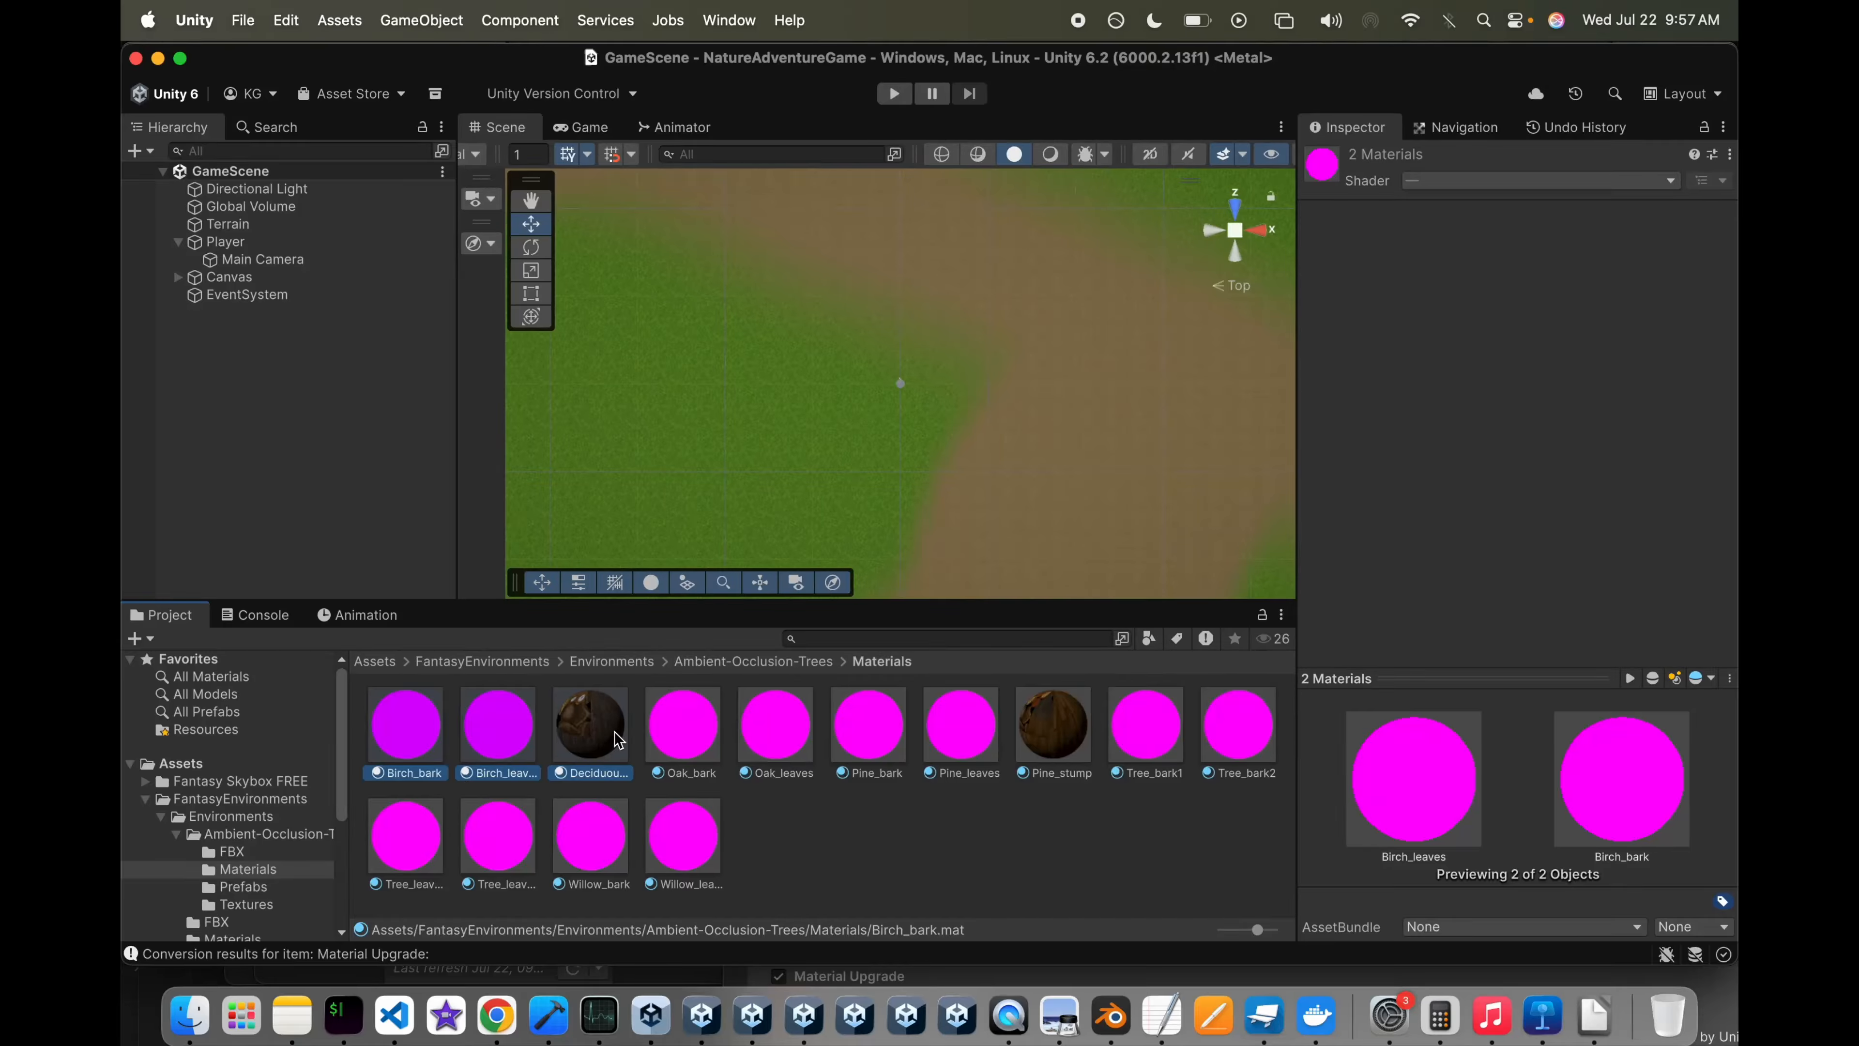
pyautogui.click(598, 771)
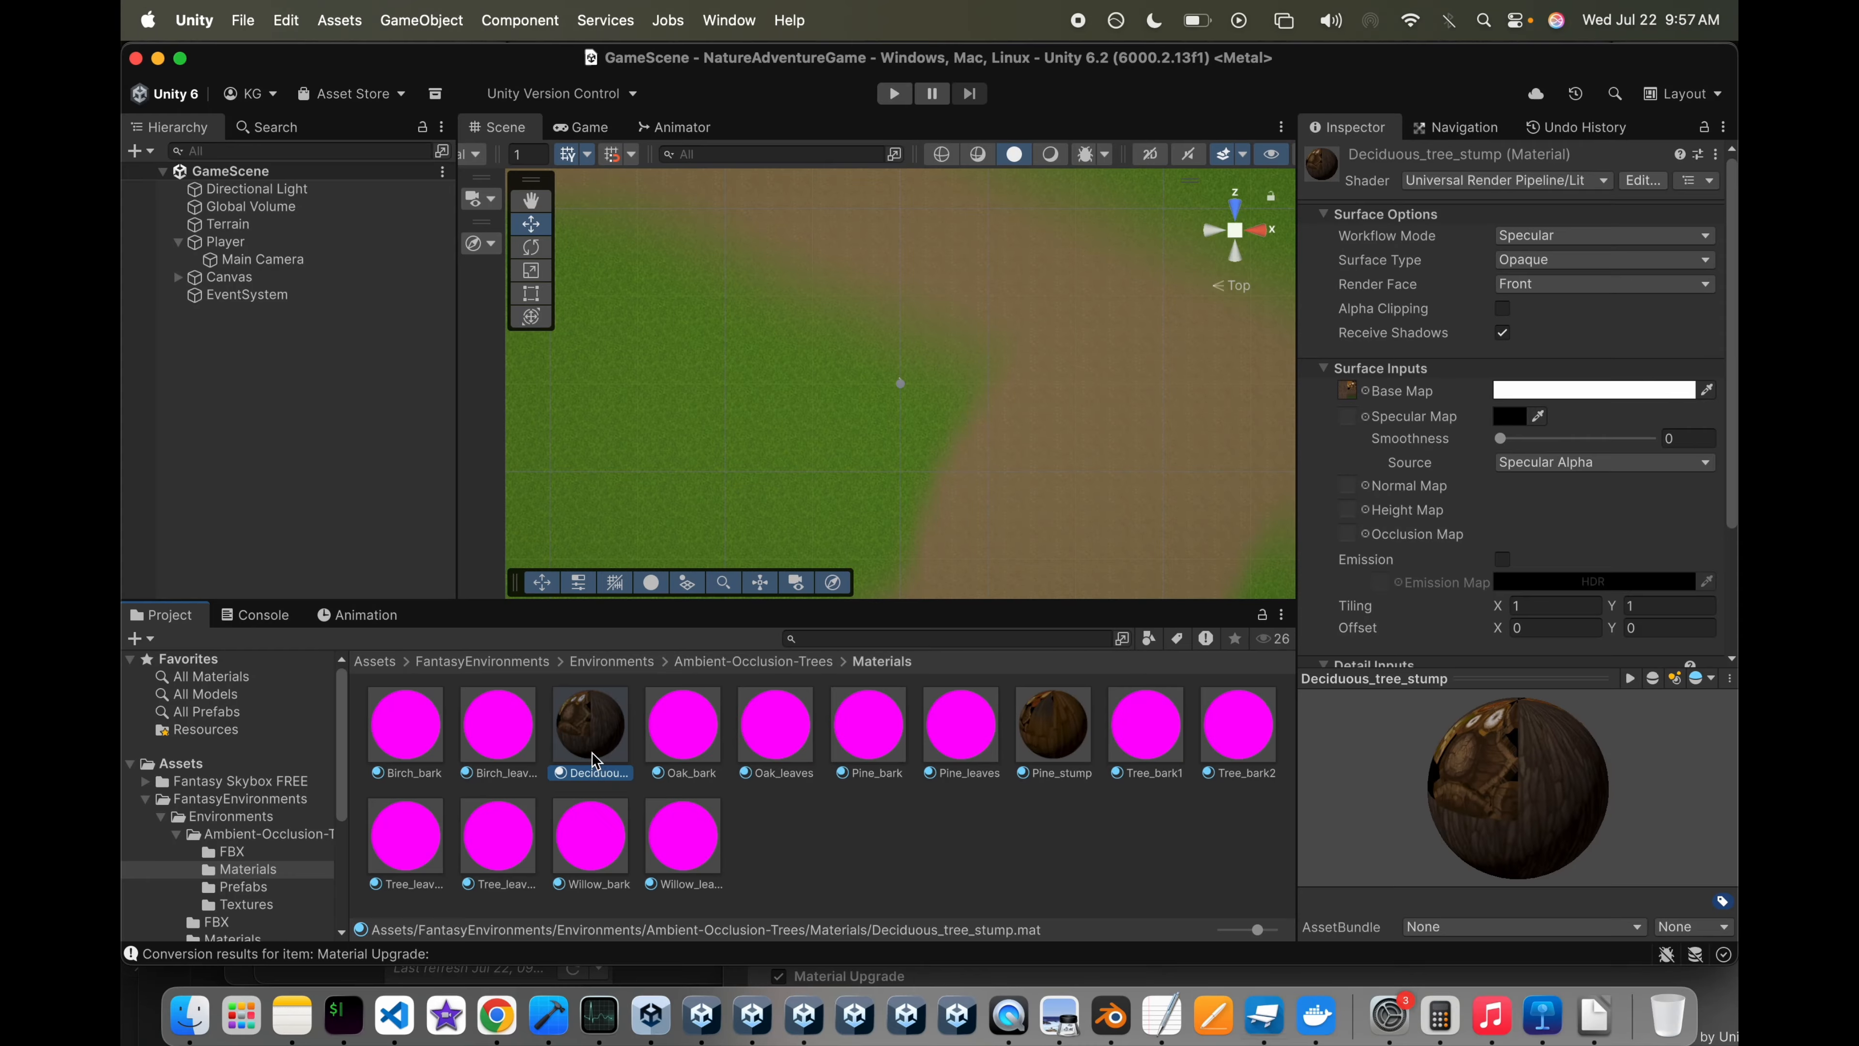
pyautogui.keyDown('super'); pyautogui.click(591, 754); pyautogui.keyUp('super')
pyautogui.click(433, 762)
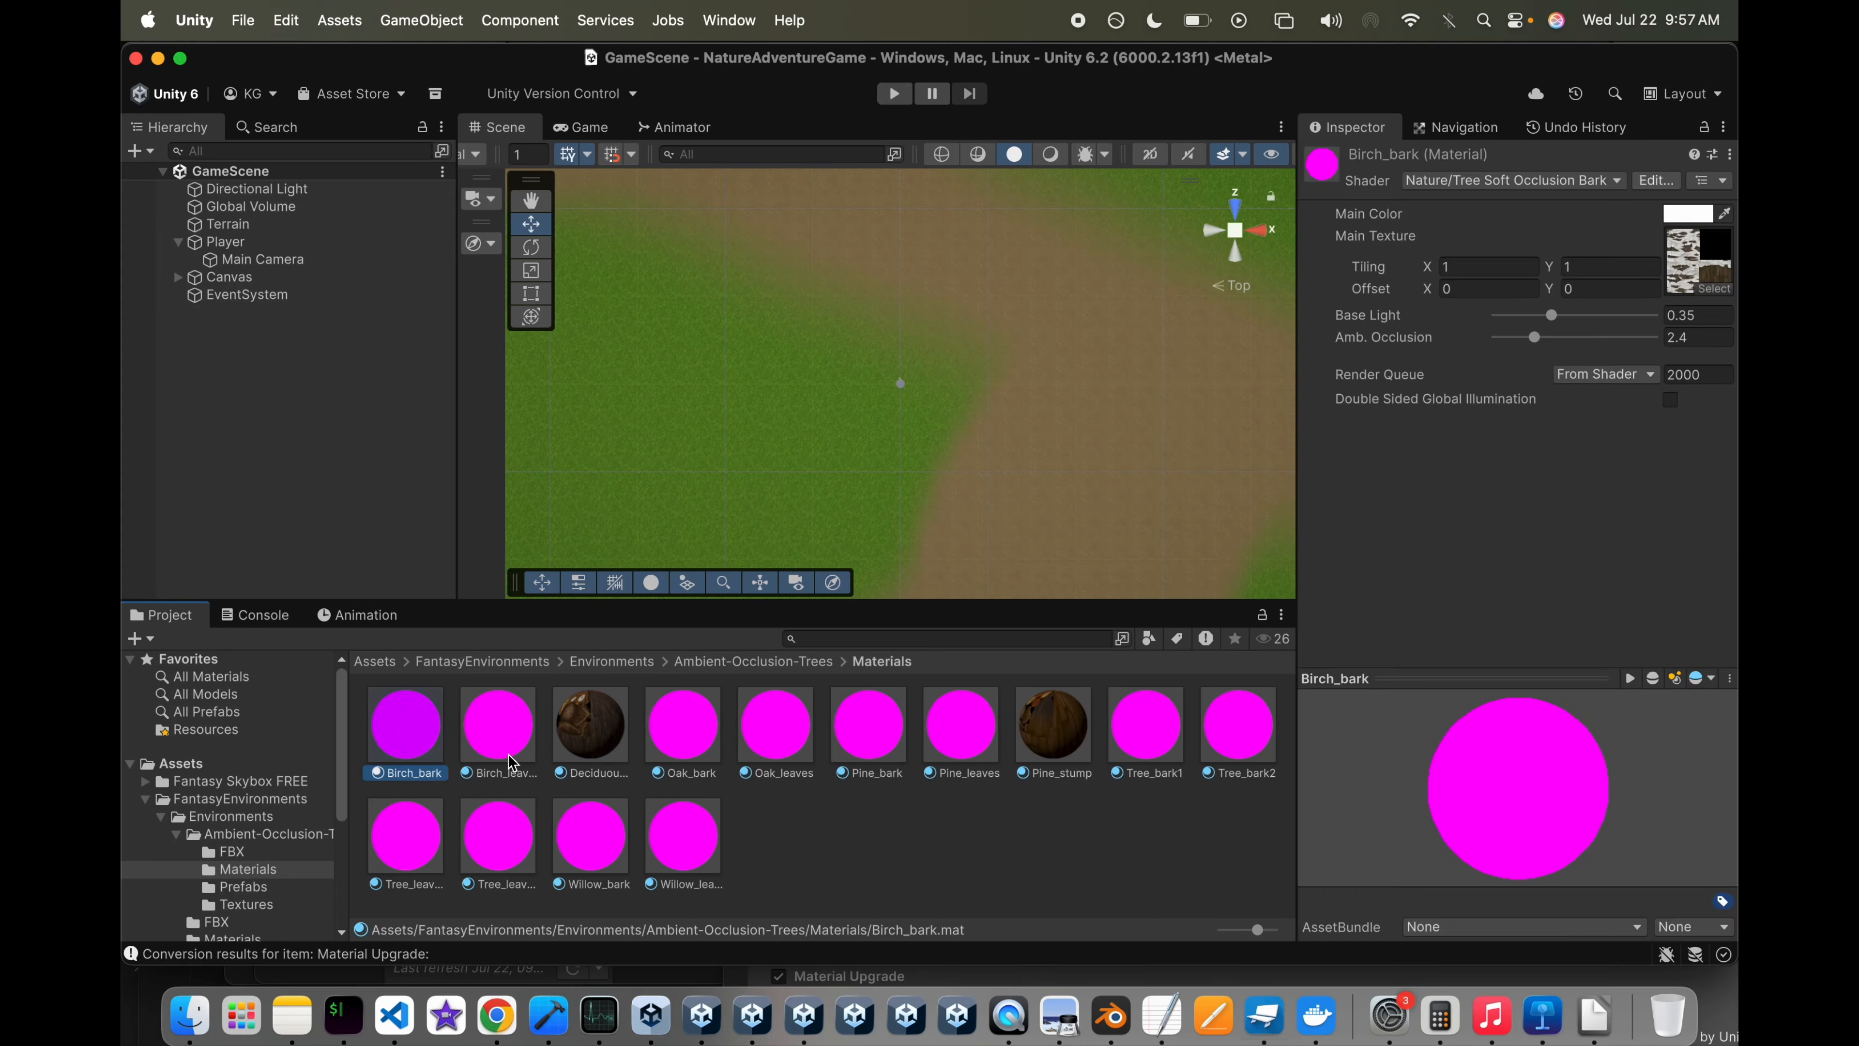
pyautogui.keyDown('super'); pyautogui.click(510, 761); pyautogui.keyUp('super')
pyautogui.moveTo(407, 824)
pyautogui.keyDown('super'); pyautogui.mouseDown()
pyautogui.moveTo(571, 834)
pyautogui.moveTo(395, 820)
pyautogui.mouseUp(); pyautogui.keyUp('super')
pyautogui.keyDown('shift'); pyautogui.click(501, 830); pyautogui.keyUp('shift')
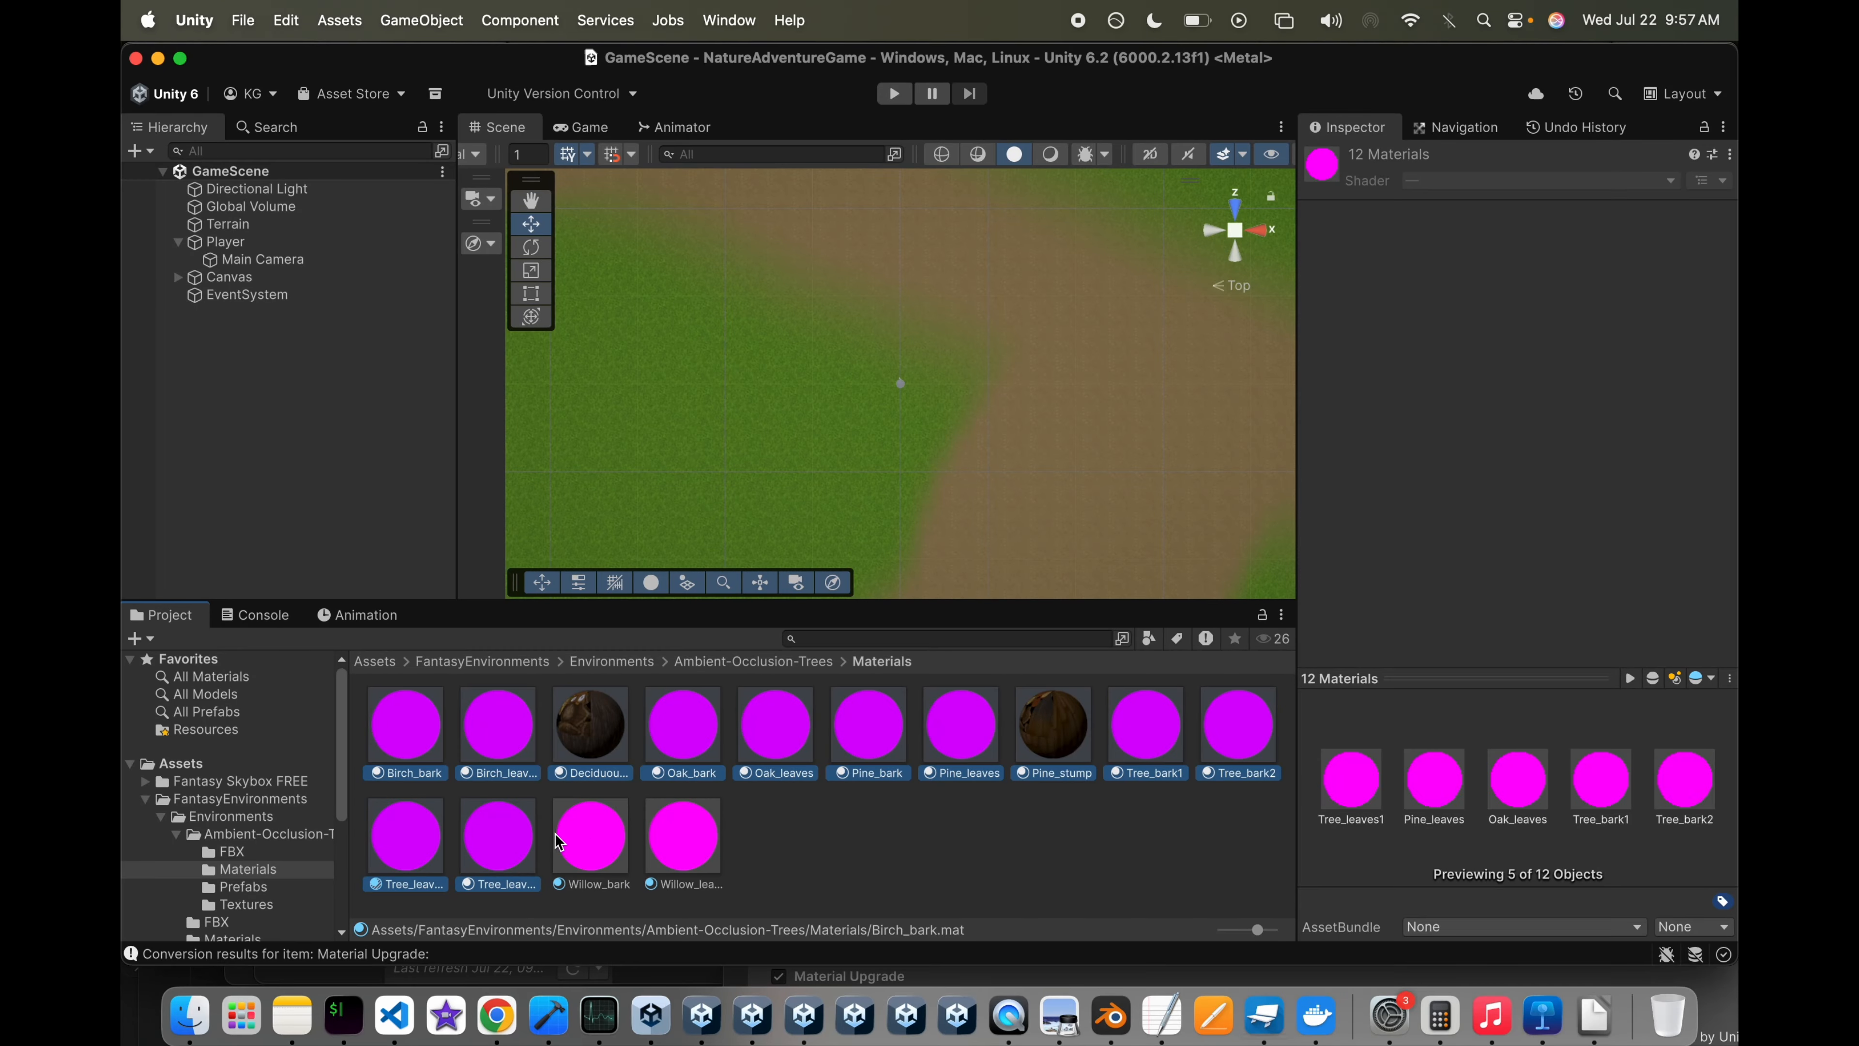
pyautogui.keyDown('shift'); pyautogui.click(600, 834); pyautogui.keyUp('shift')
pyautogui.keyDown('shift'); pyautogui.click(686, 834); pyautogui.keyUp('shift')
pyautogui.keyDown('super'); pyautogui.click(584, 719); pyautogui.keyUp('super')
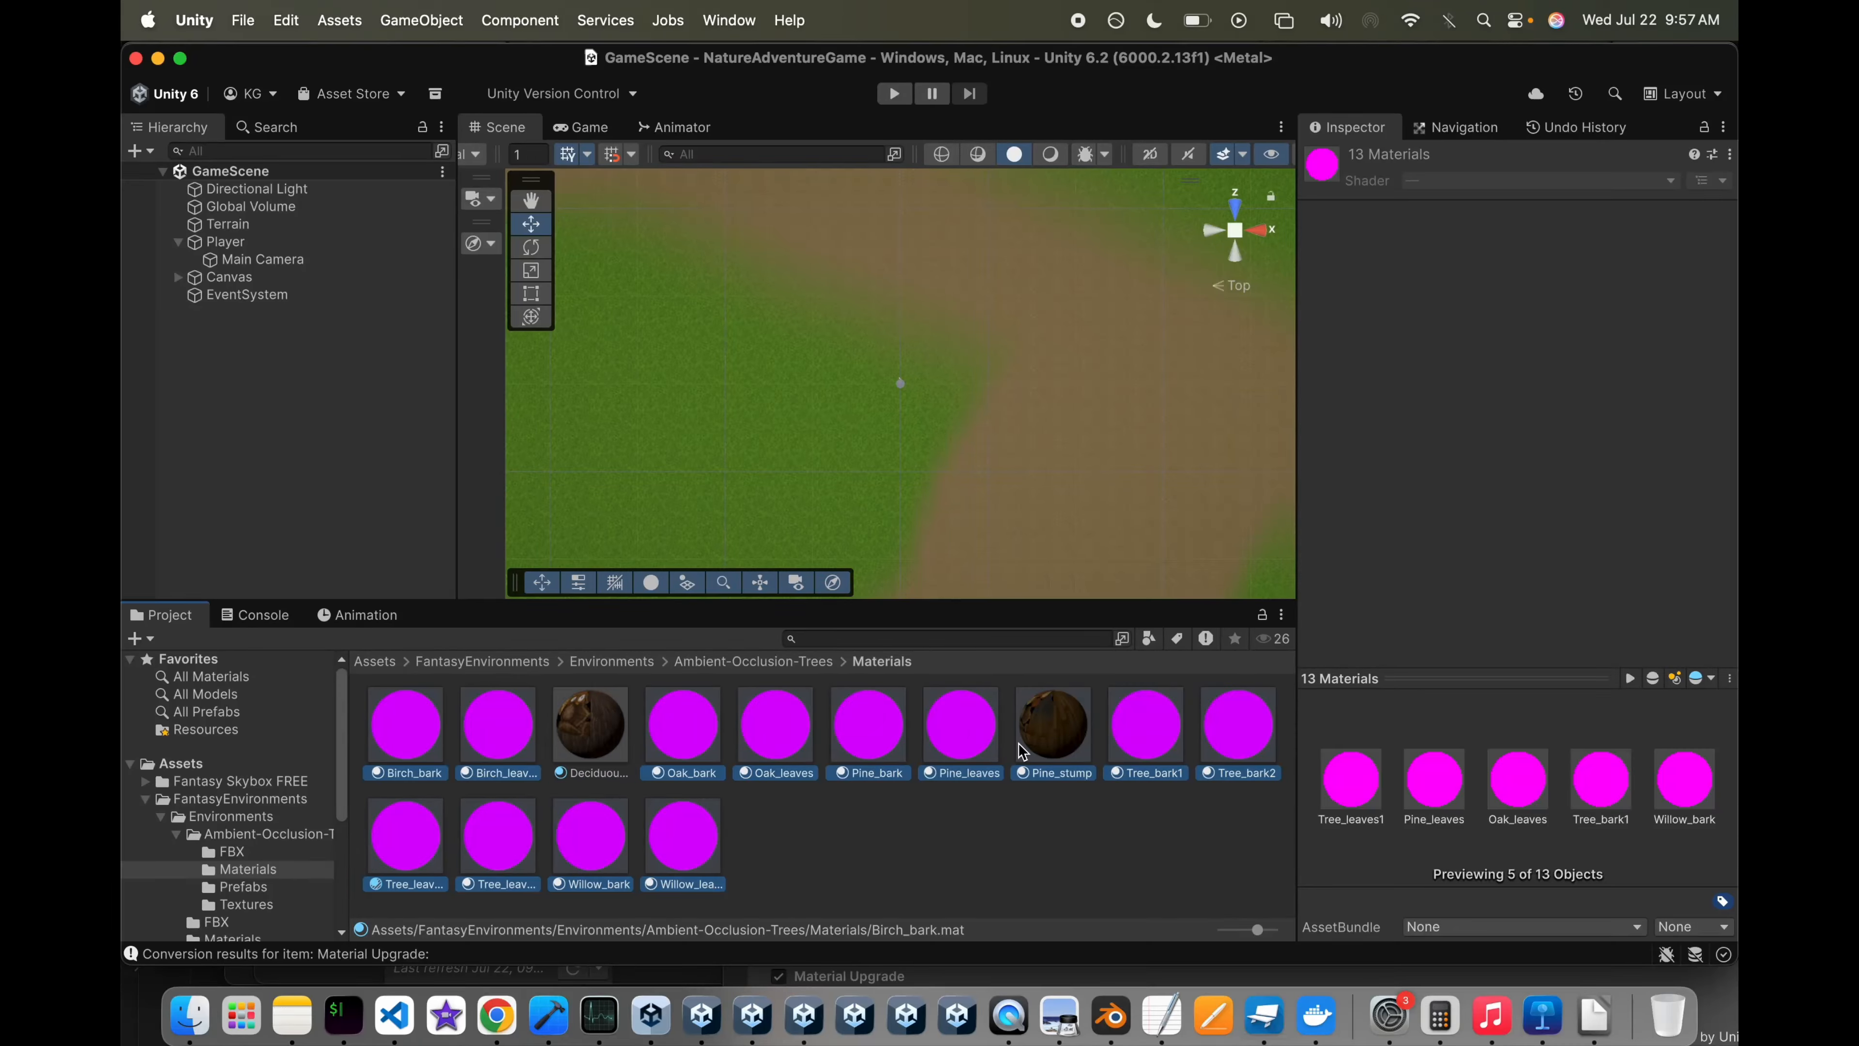
pyautogui.keyDown('super'); pyautogui.click(1051, 735); pyautogui.keyUp('super')
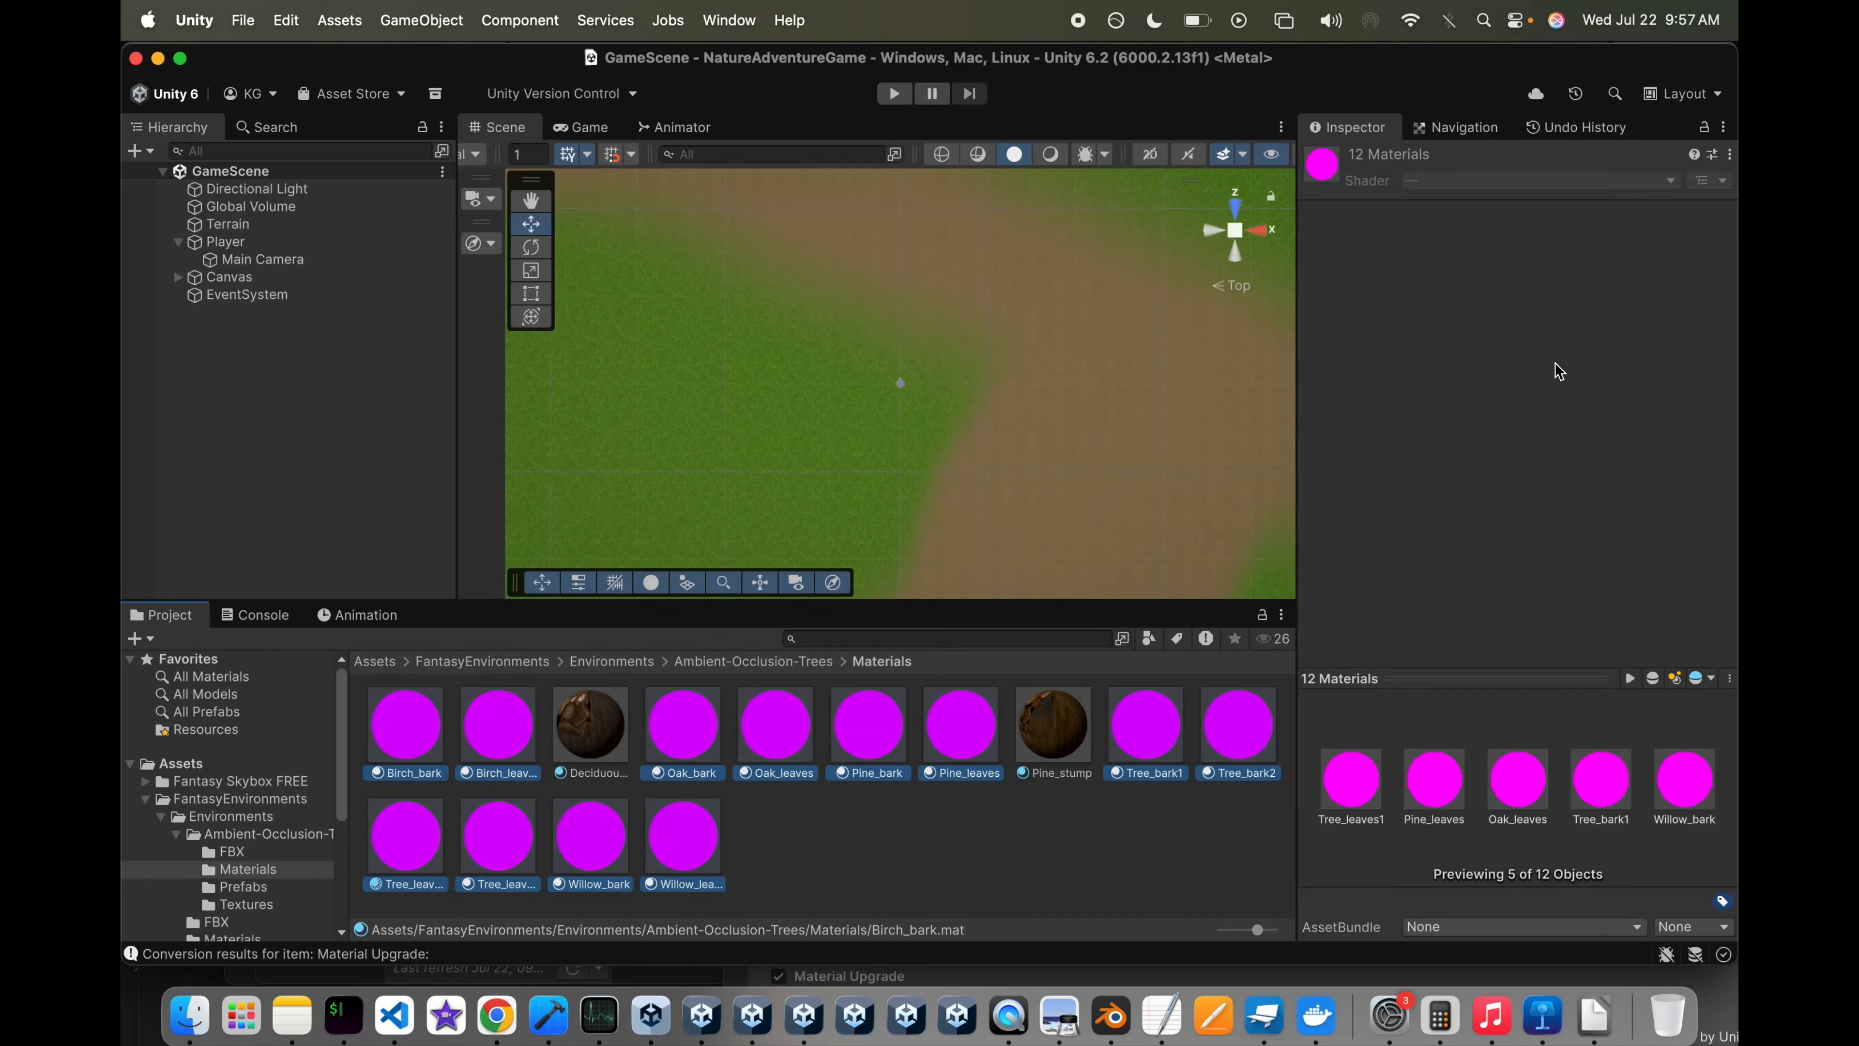
pyautogui.click(1452, 185)
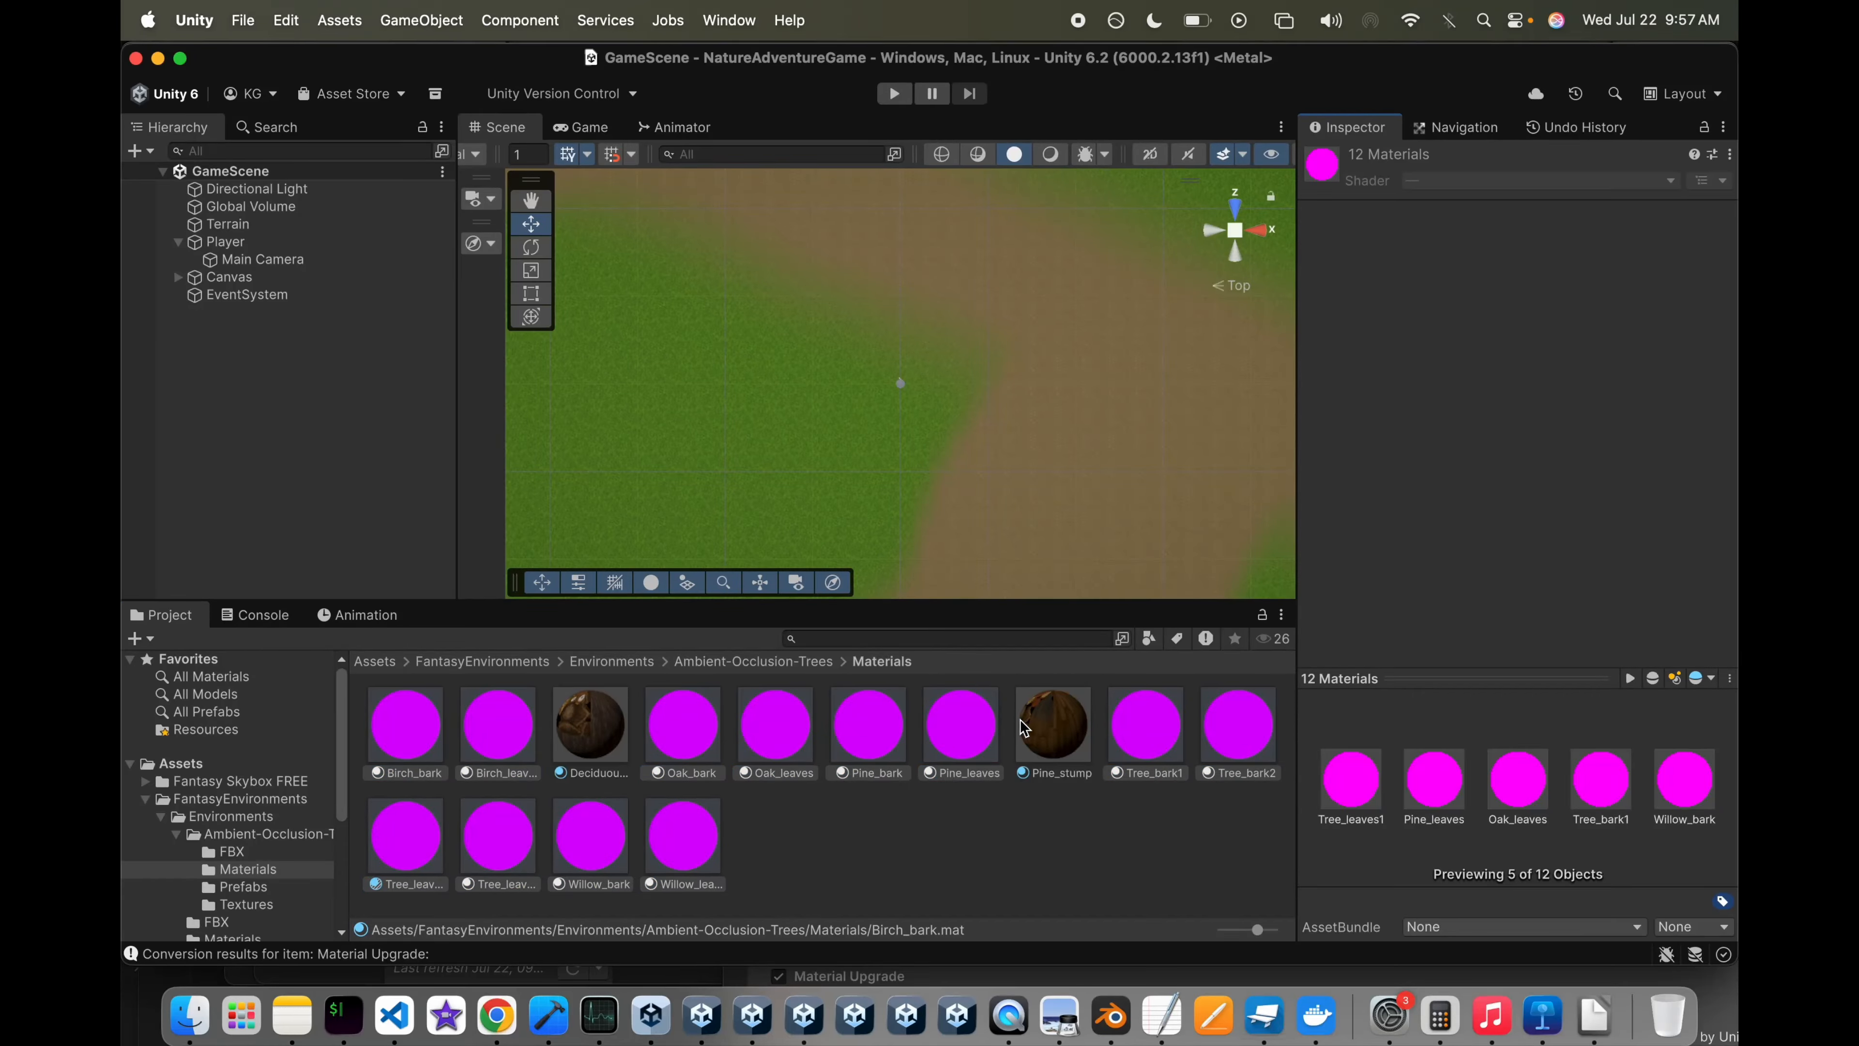
# Step: Set the shader of all pink bark and leaves materials except Tree_leaves1 to Universal Render Pipeline/Lit in one go
pyautogui.click(429, 730)
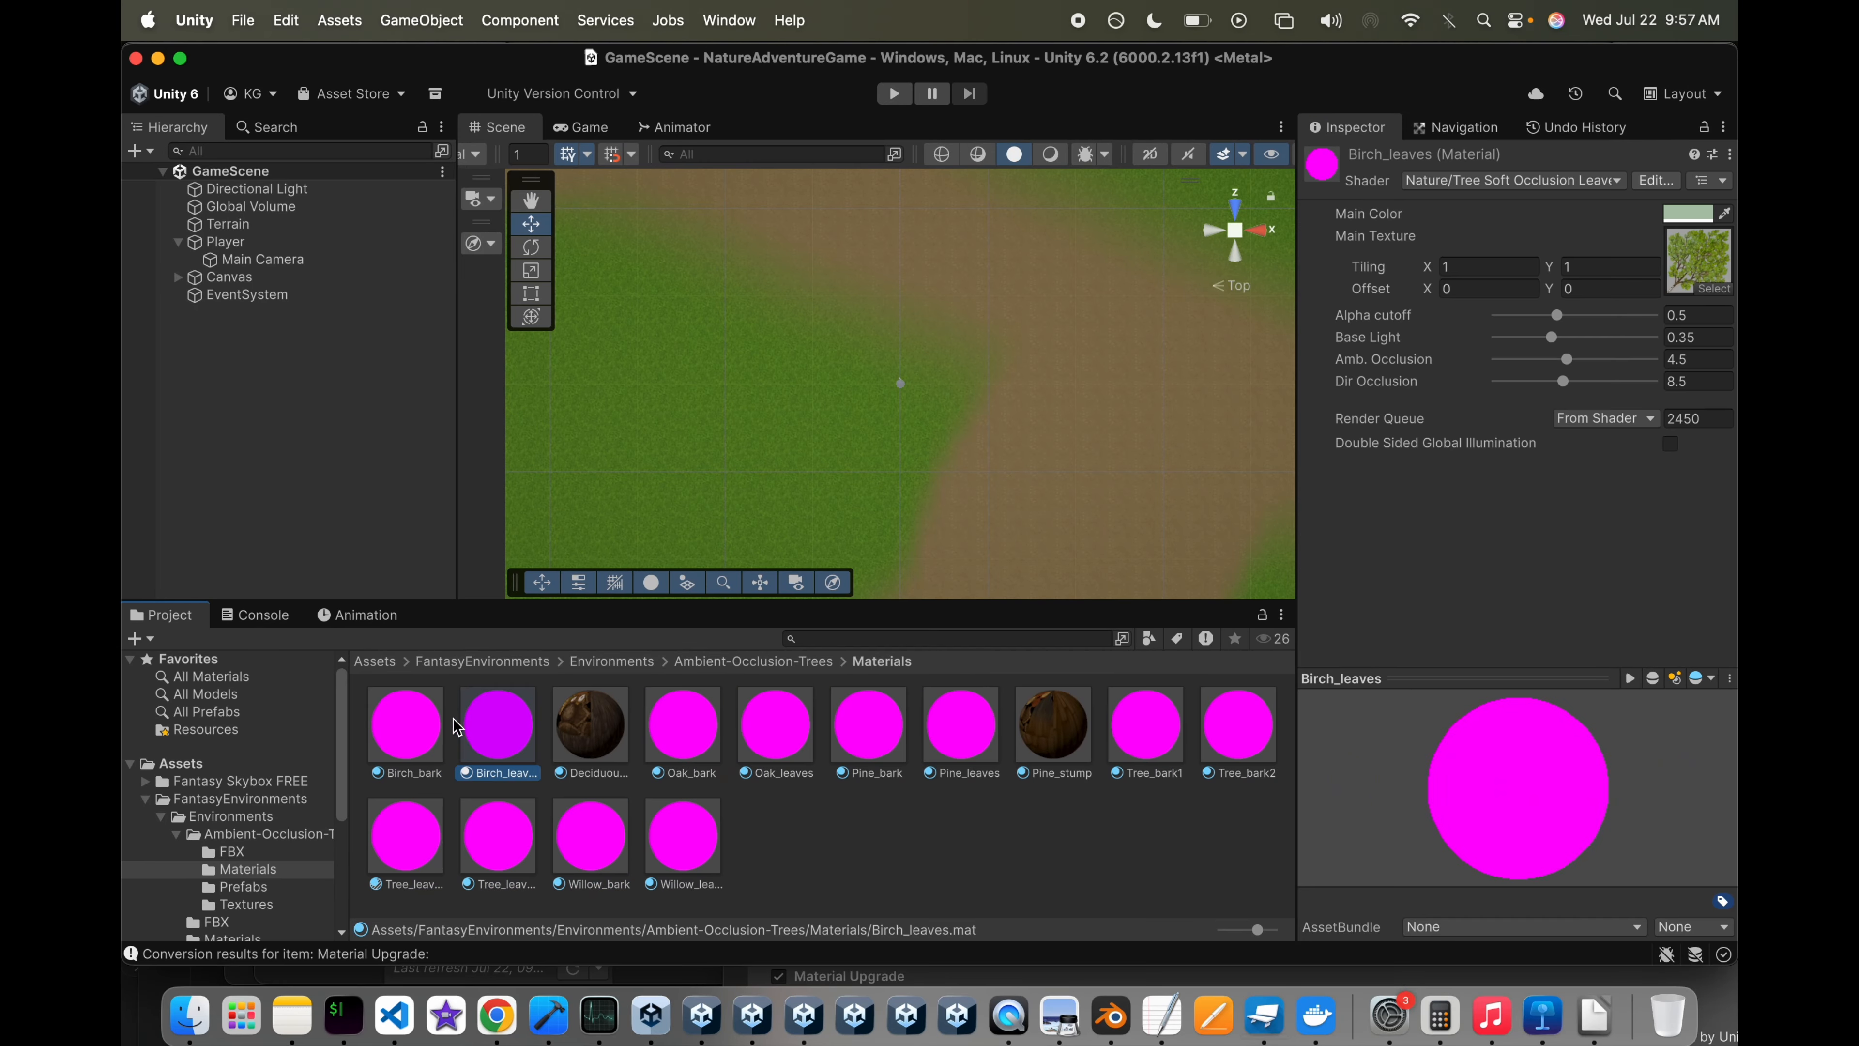
pyautogui.keyDown('shift'); pyautogui.click(499, 725); pyautogui.keyUp('shift')
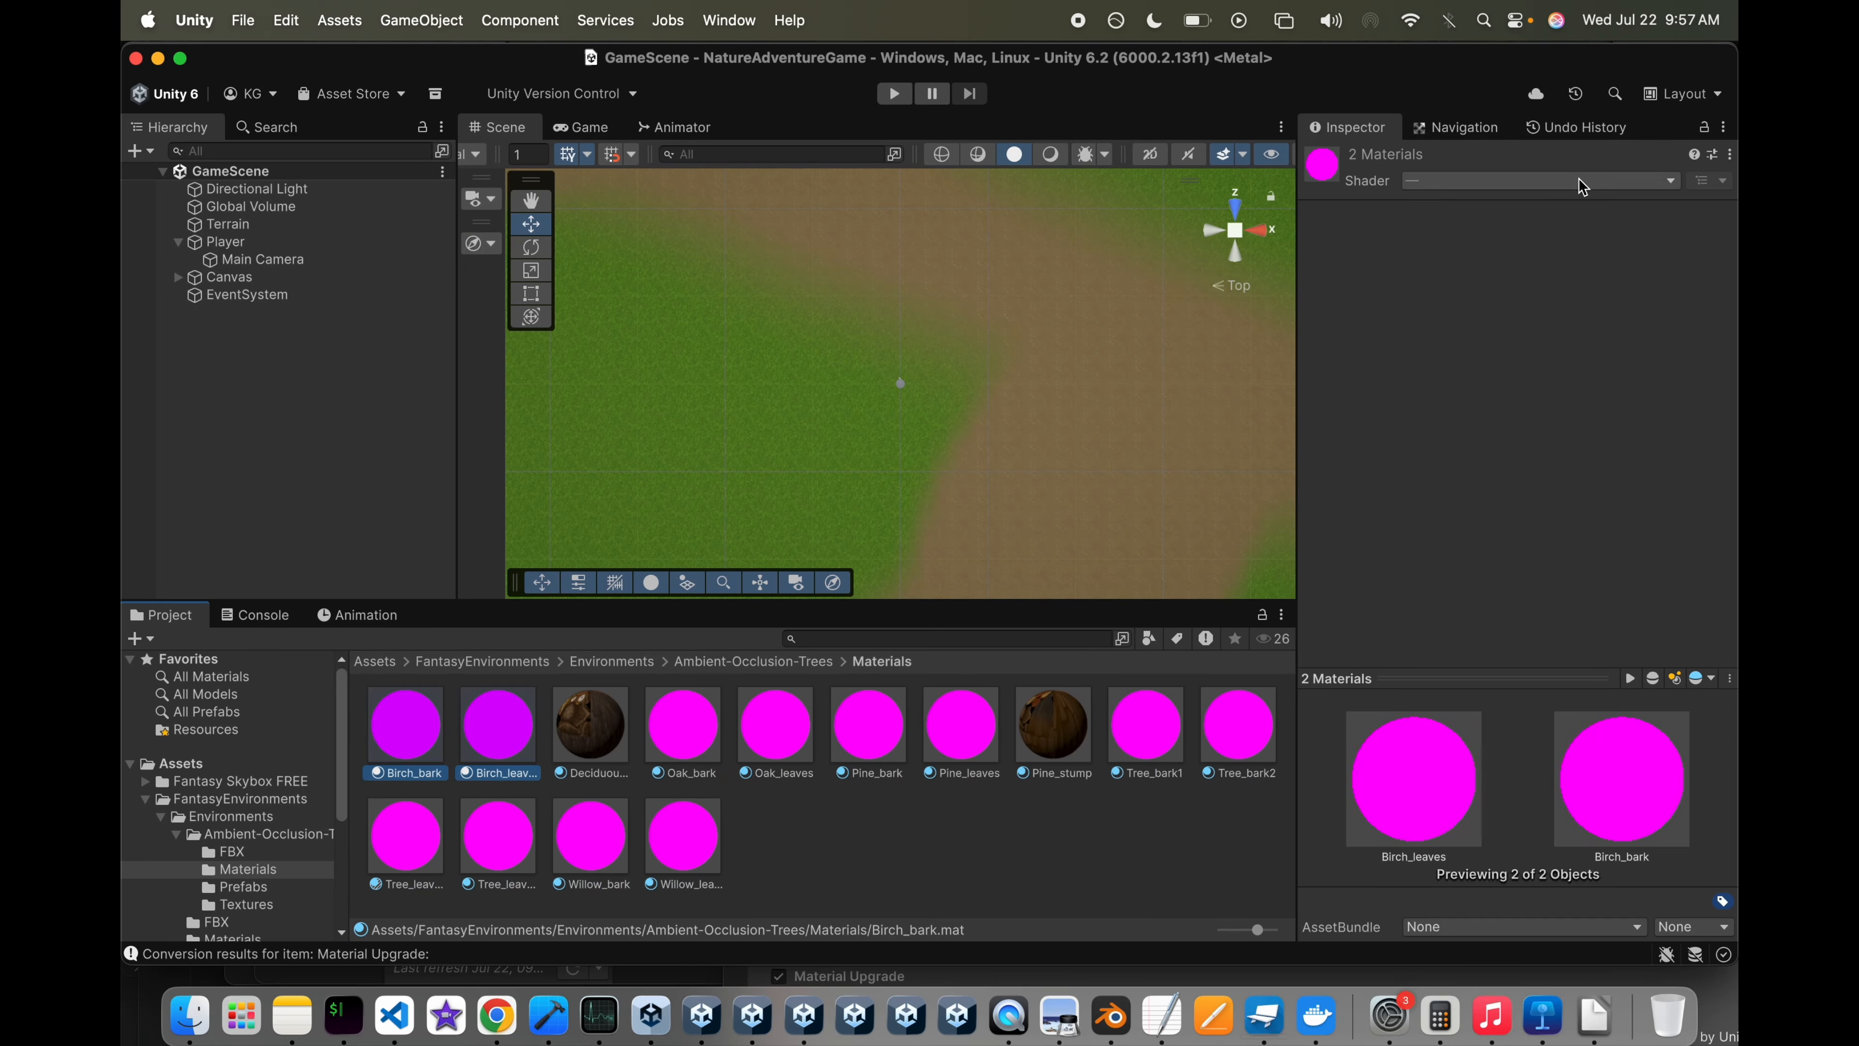
pyautogui.click(1578, 177)
pyautogui.click(412, 804)
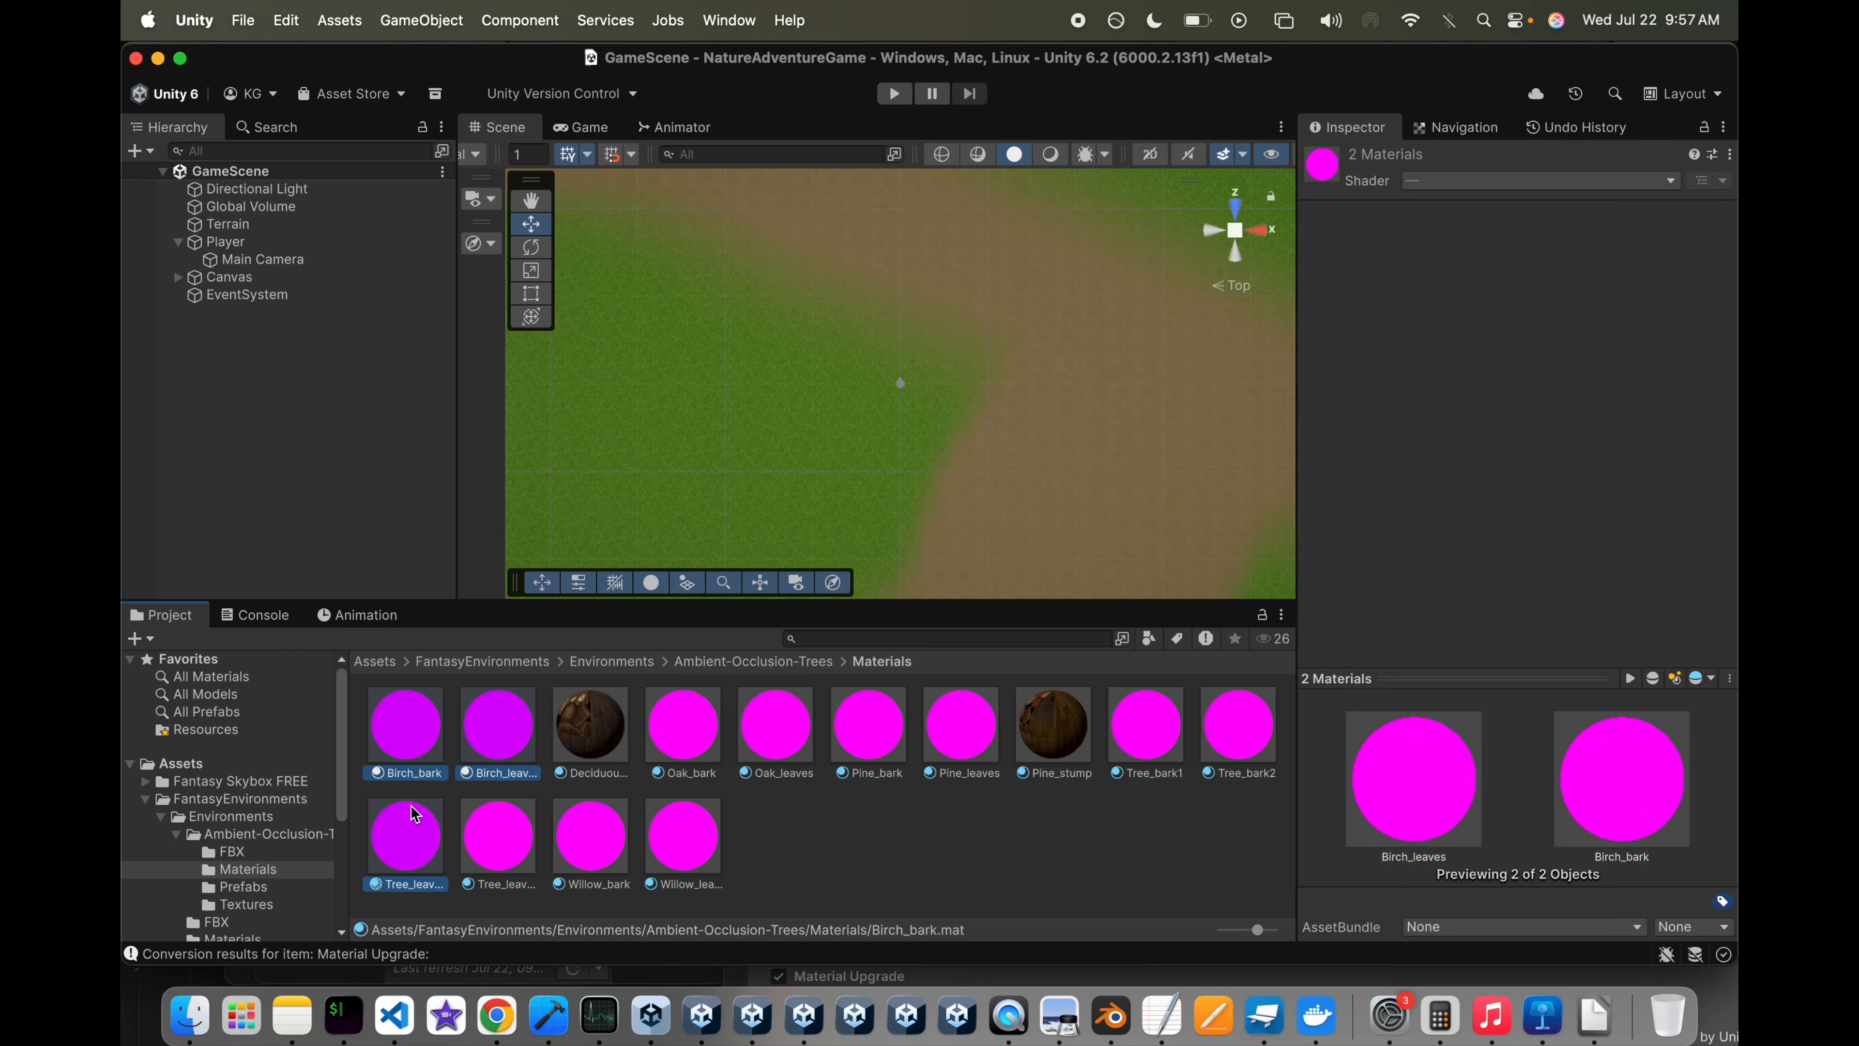
pyautogui.keyDown('shift'); pyautogui.click(512, 832); pyautogui.keyUp('shift')
pyautogui.keyDown('super'); pyautogui.click(500, 849); pyautogui.keyUp('super')
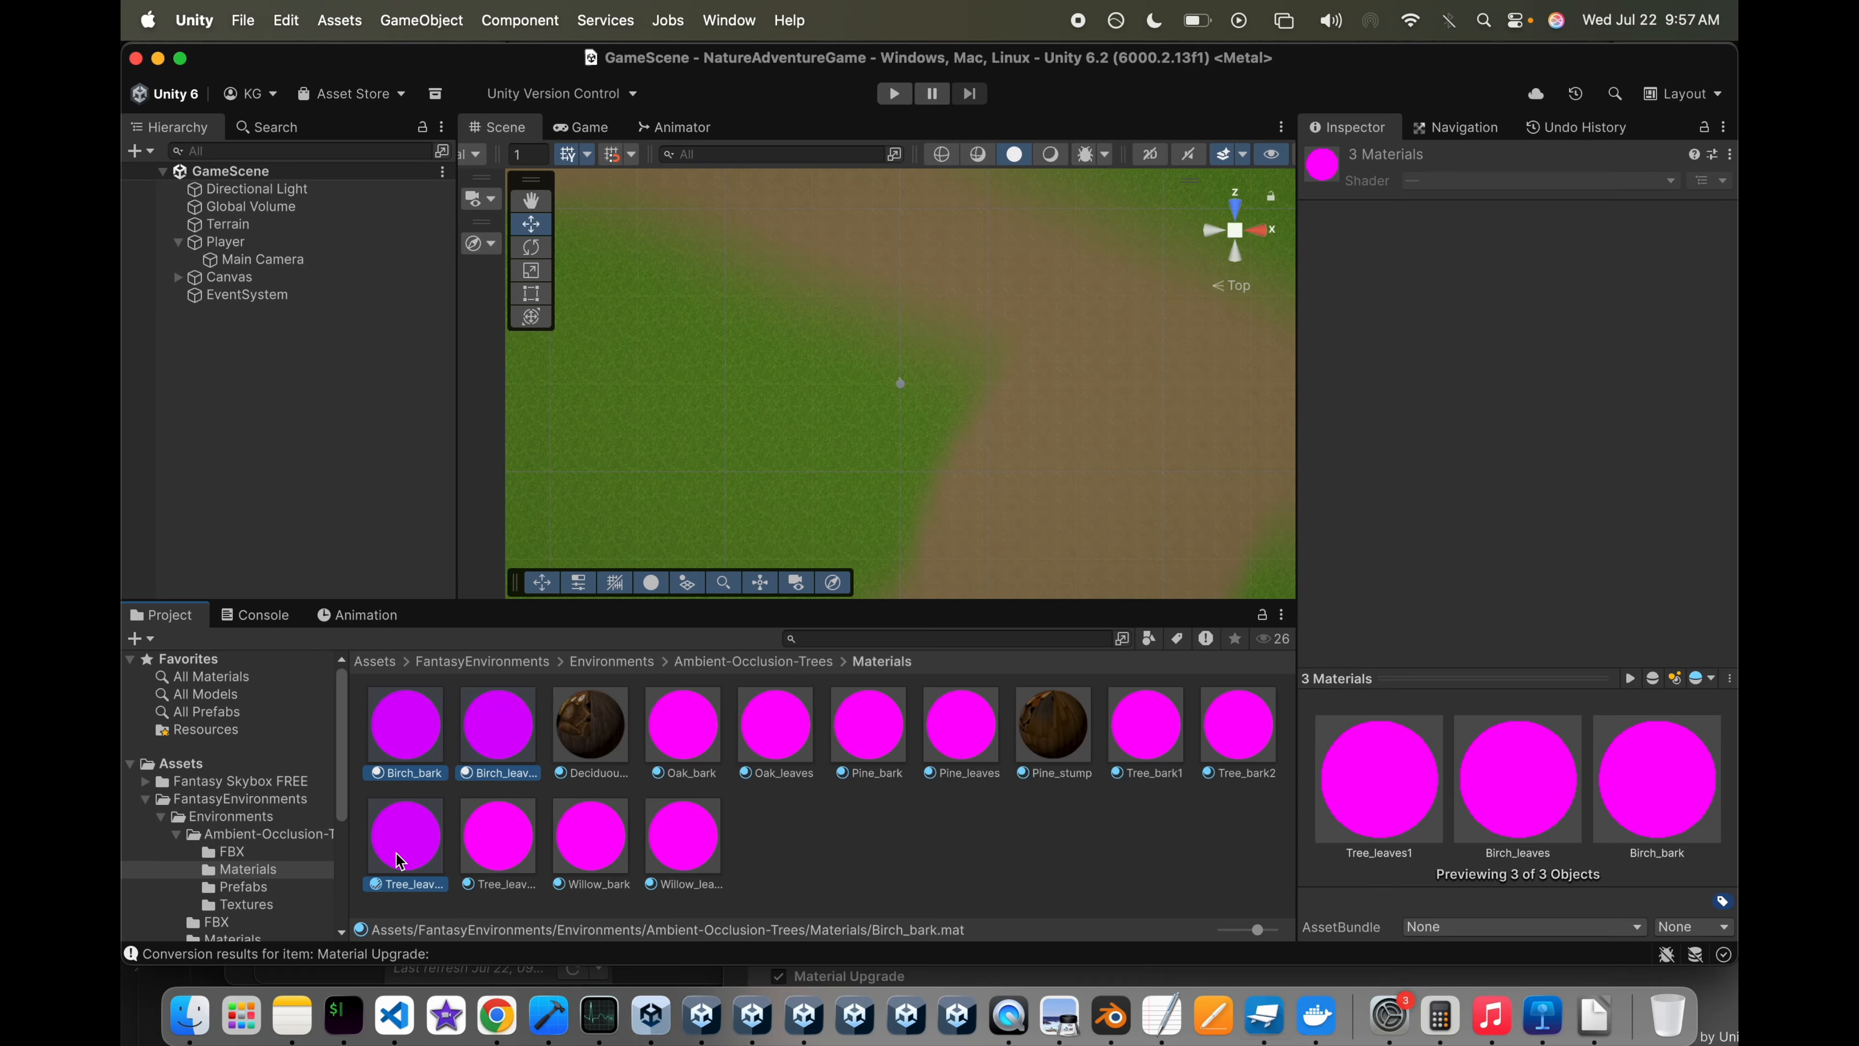
pyautogui.keyDown('super'); pyautogui.click(395, 852); pyautogui.keyUp('super')
pyautogui.keyDown('super'); pyautogui.click(705, 746); pyautogui.keyUp('super')
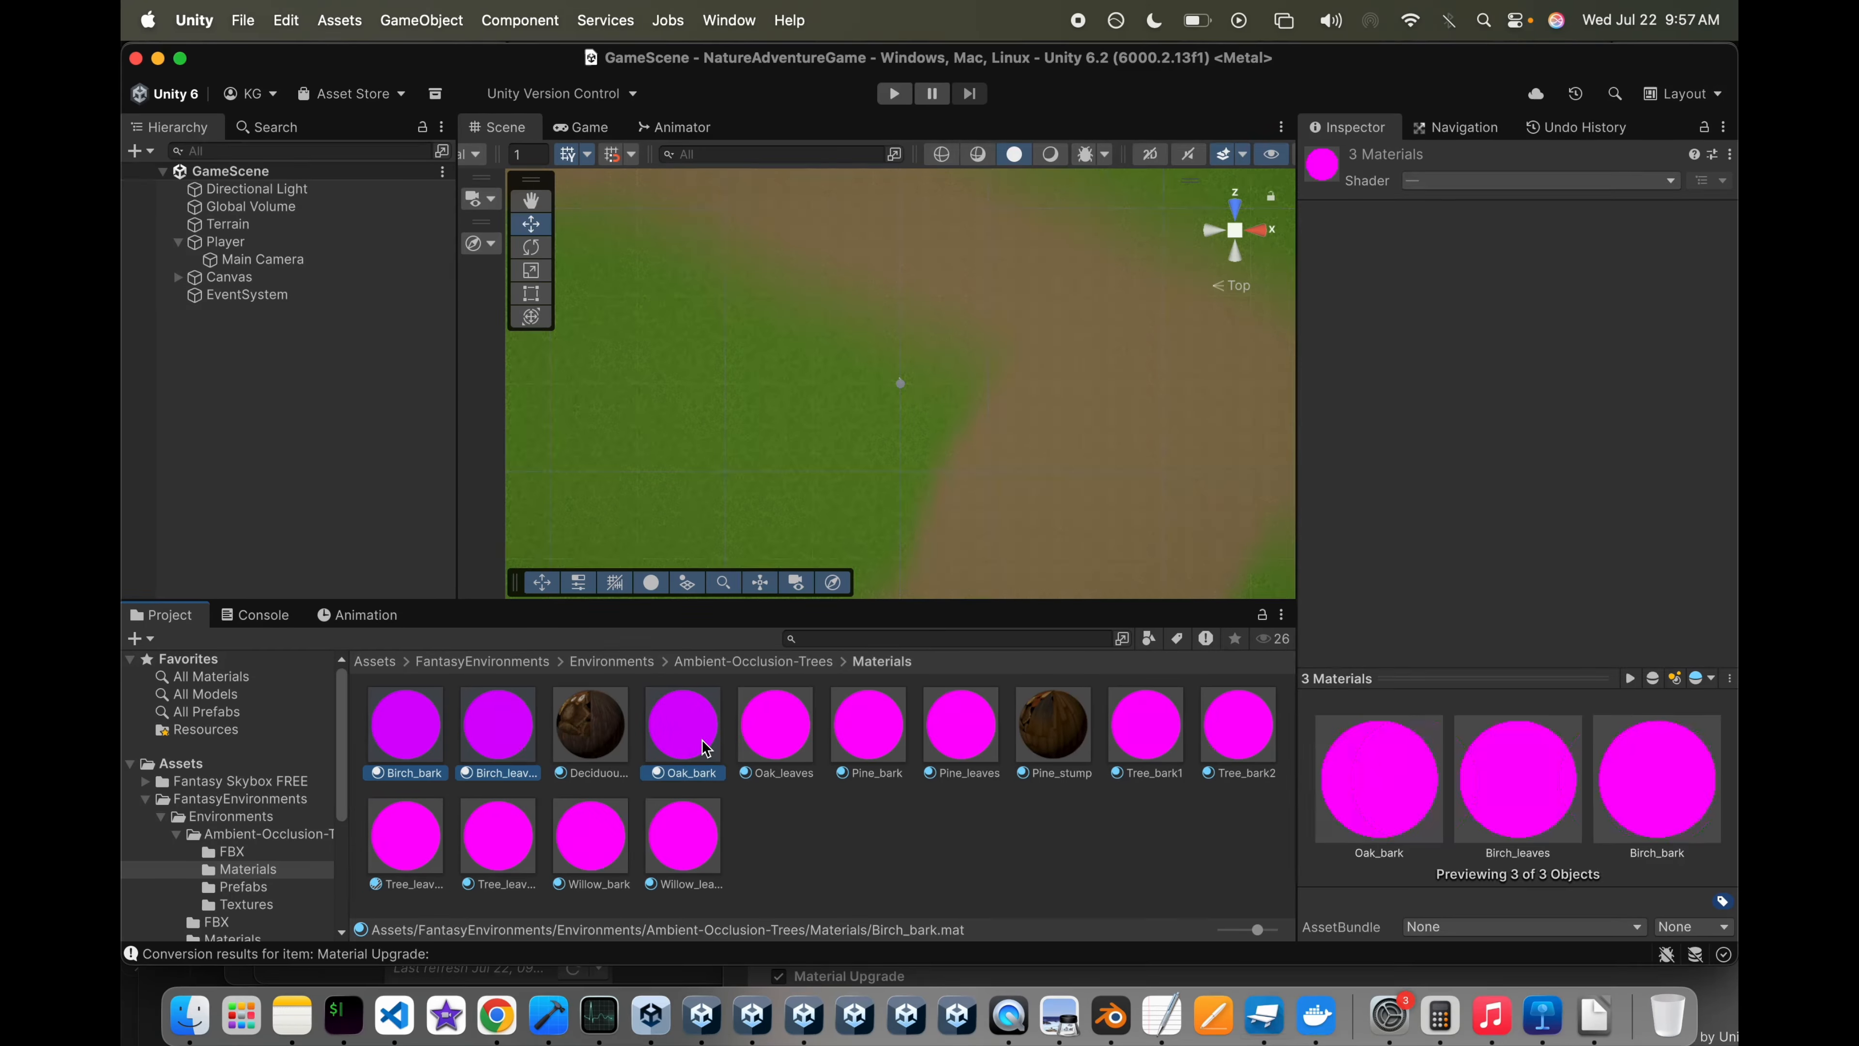
pyautogui.keyDown('super'); pyautogui.click(774, 743); pyautogui.keyUp('super')
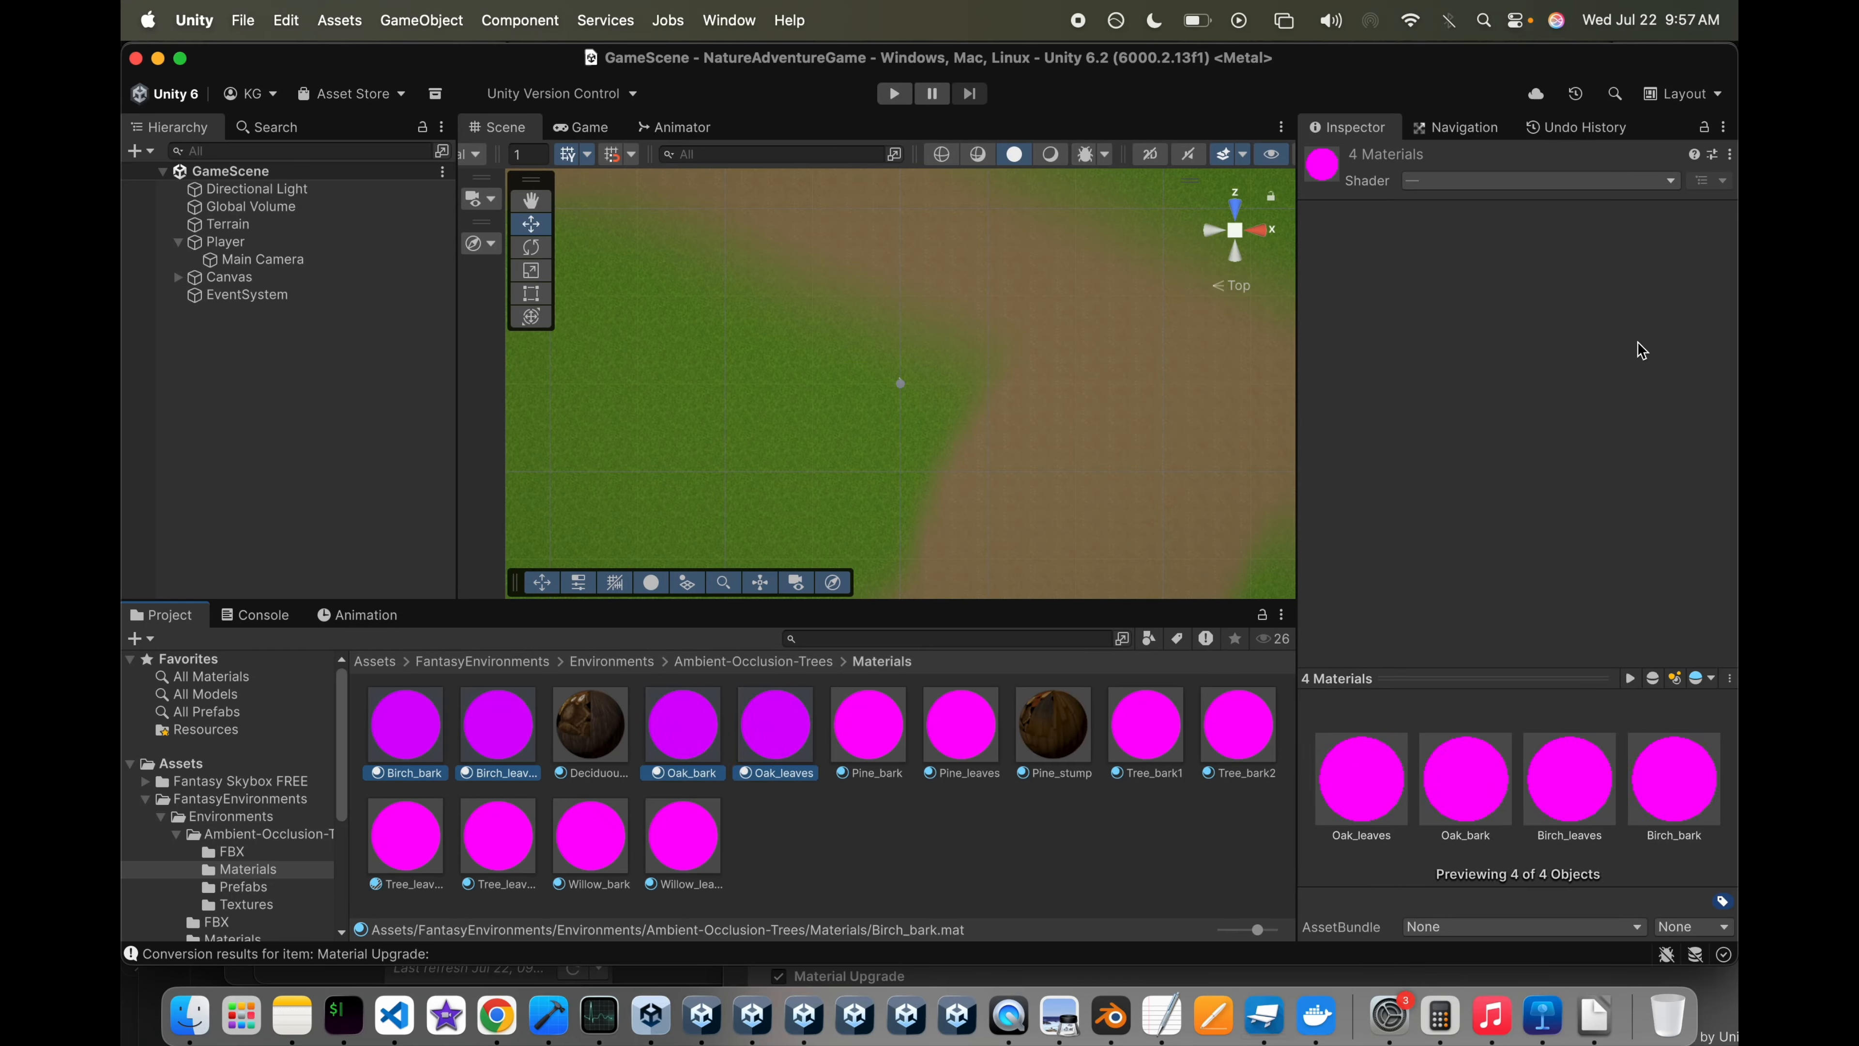
pyautogui.keyDown('super'); pyautogui.click(892, 744); pyautogui.keyUp('super')
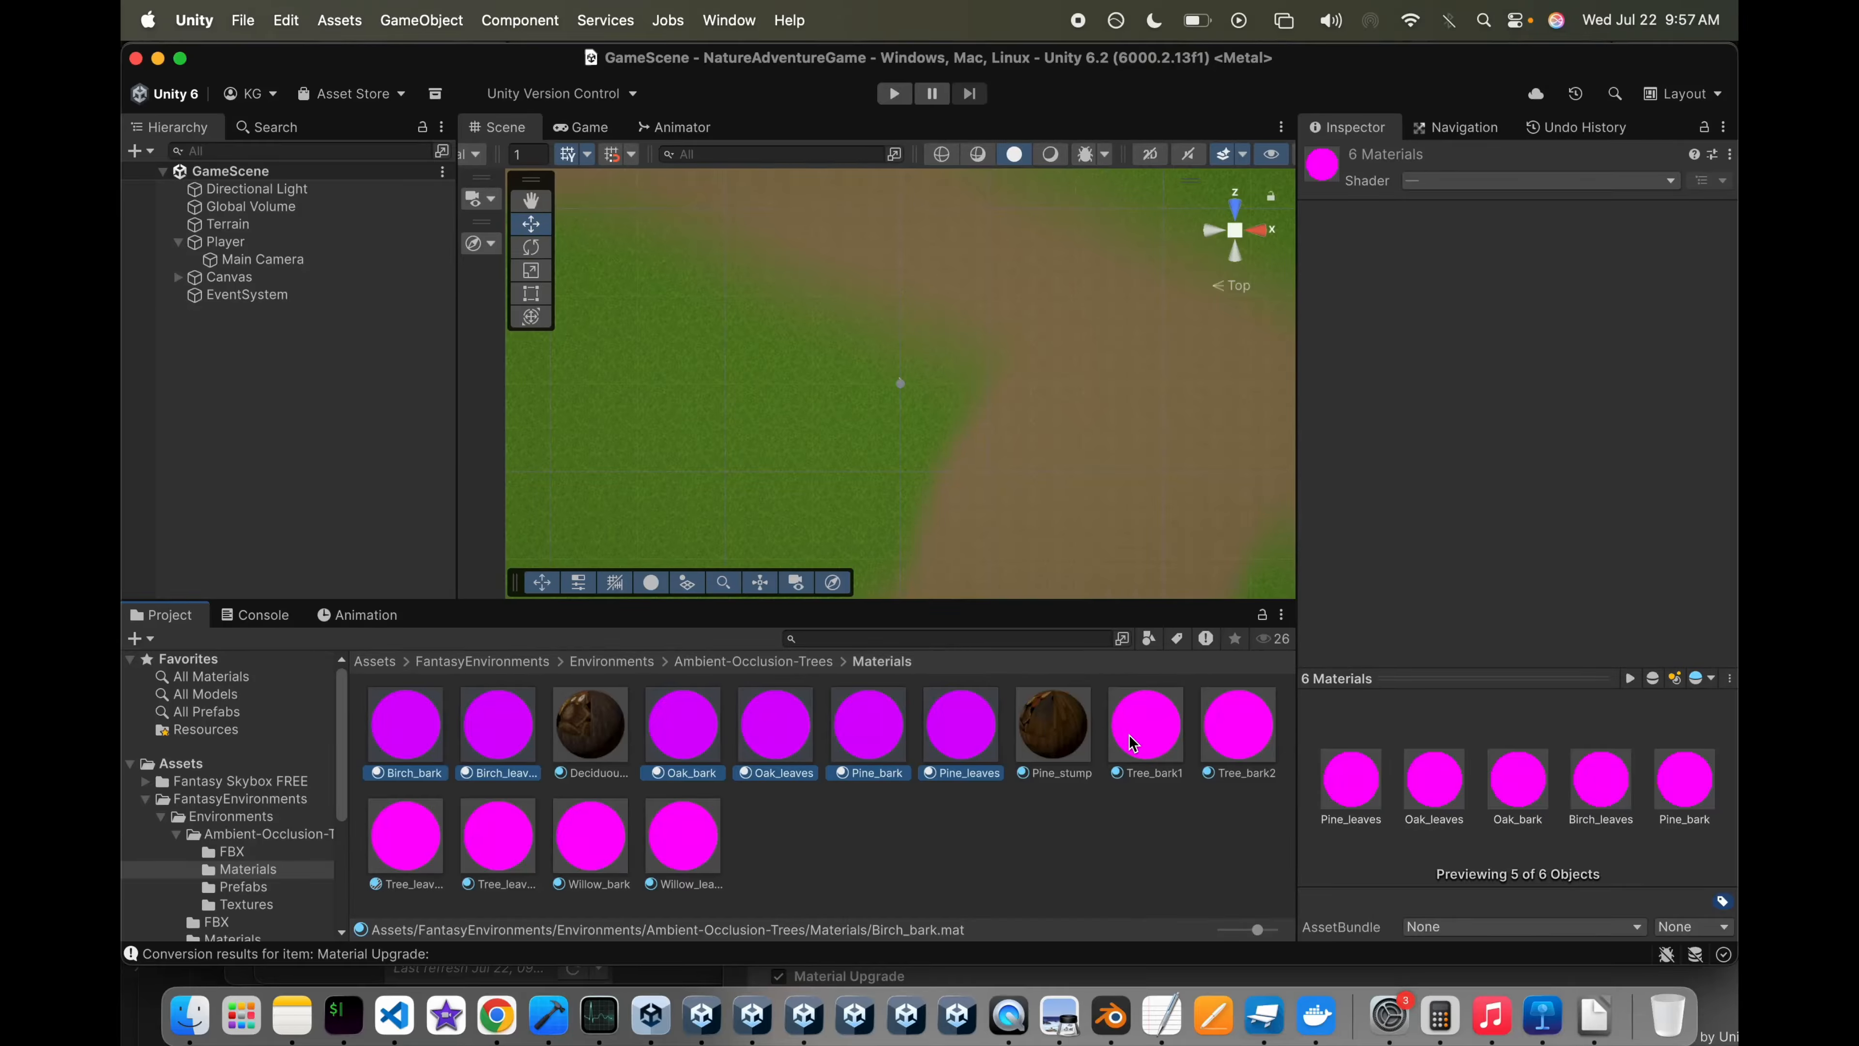
pyautogui.keyDown('super'); pyautogui.click(1146, 729); pyautogui.keyUp('super')
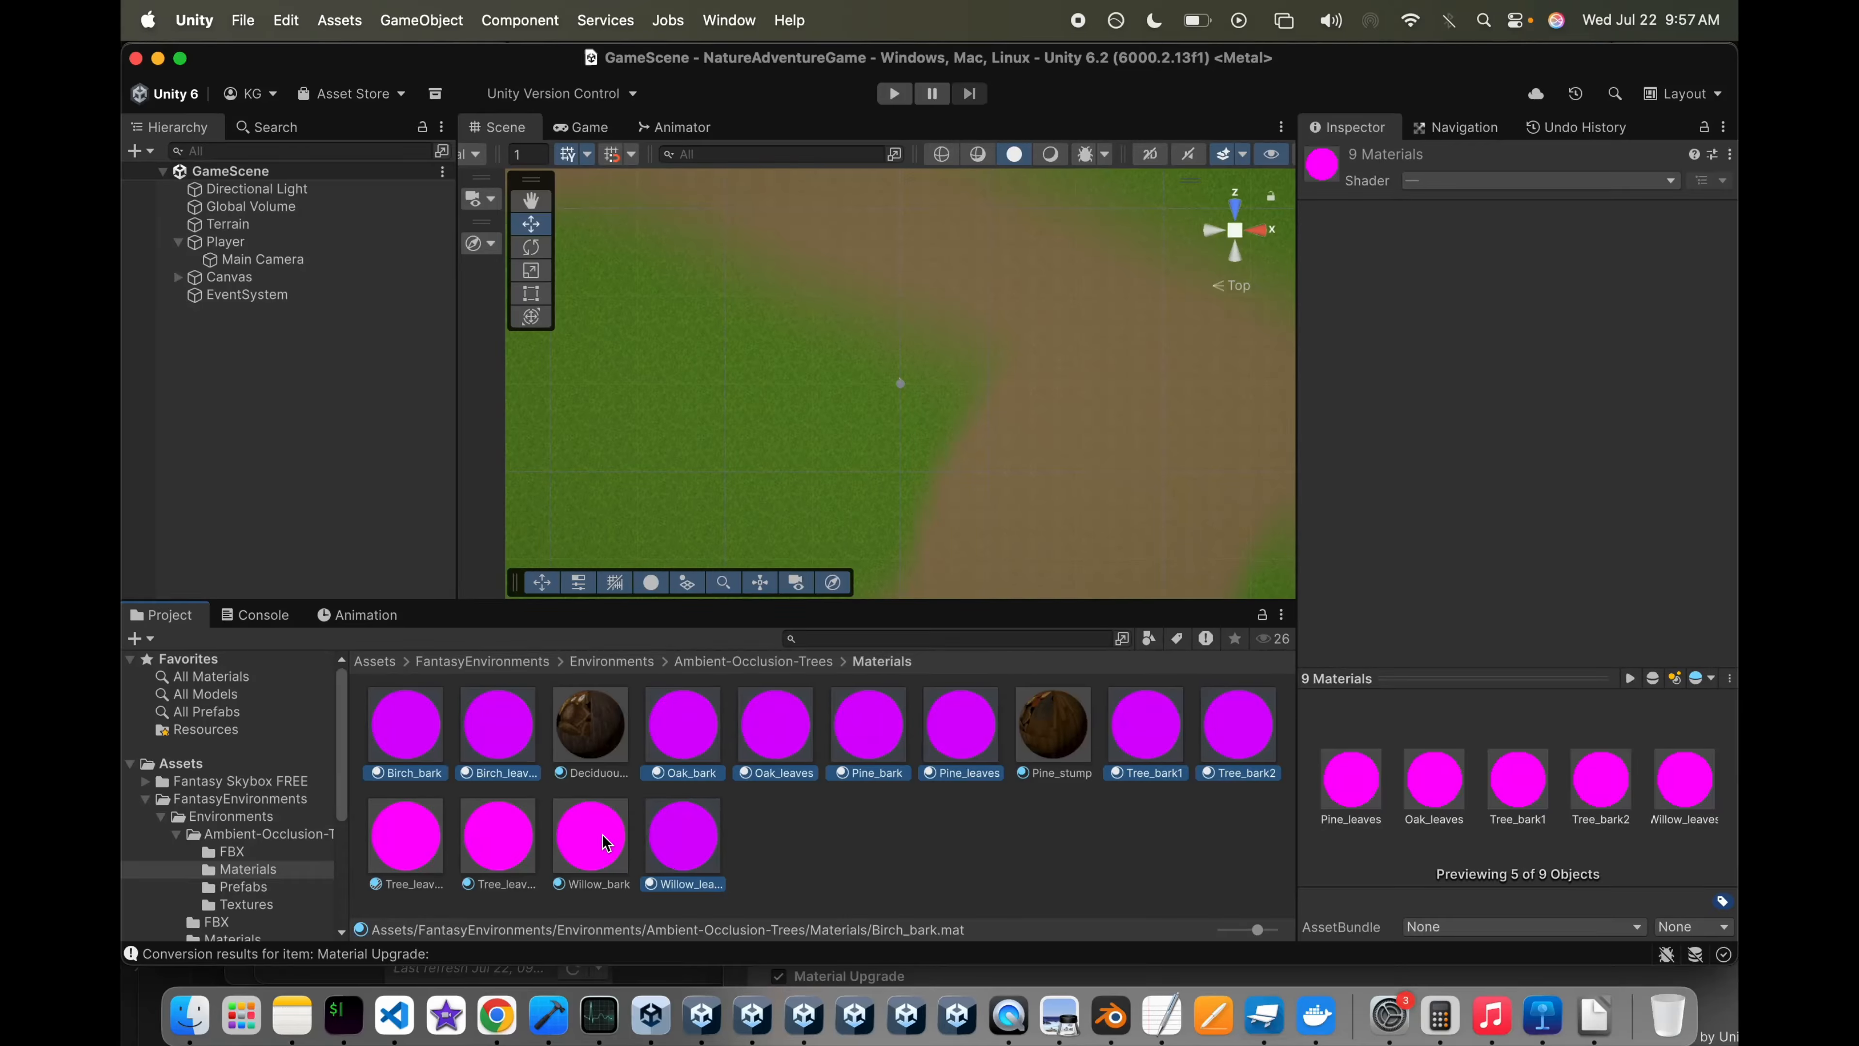
pyautogui.keyDown('super'); pyautogui.click(585, 832); pyautogui.keyUp('super')
pyautogui.keyDown('super'); pyautogui.click(492, 841); pyautogui.keyUp('super')
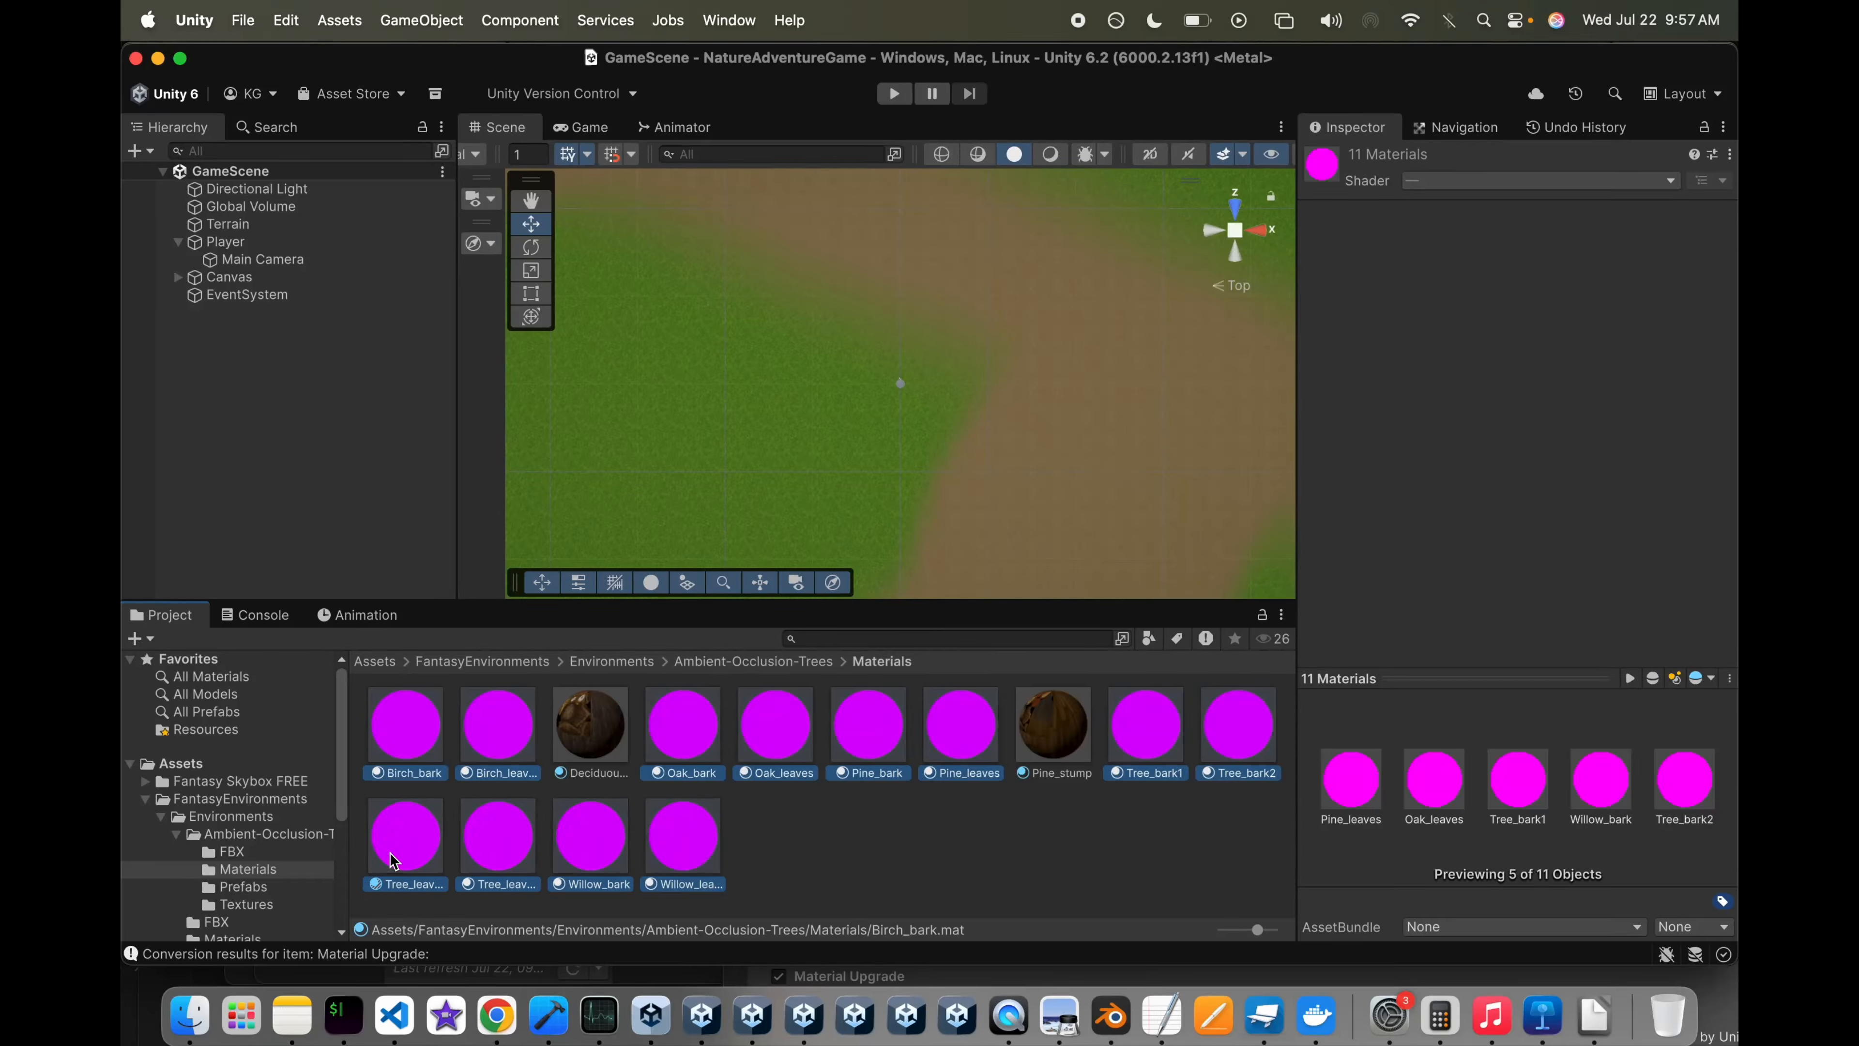
pyautogui.keyDown('super'); pyautogui.click(422, 848); pyautogui.keyUp('super')
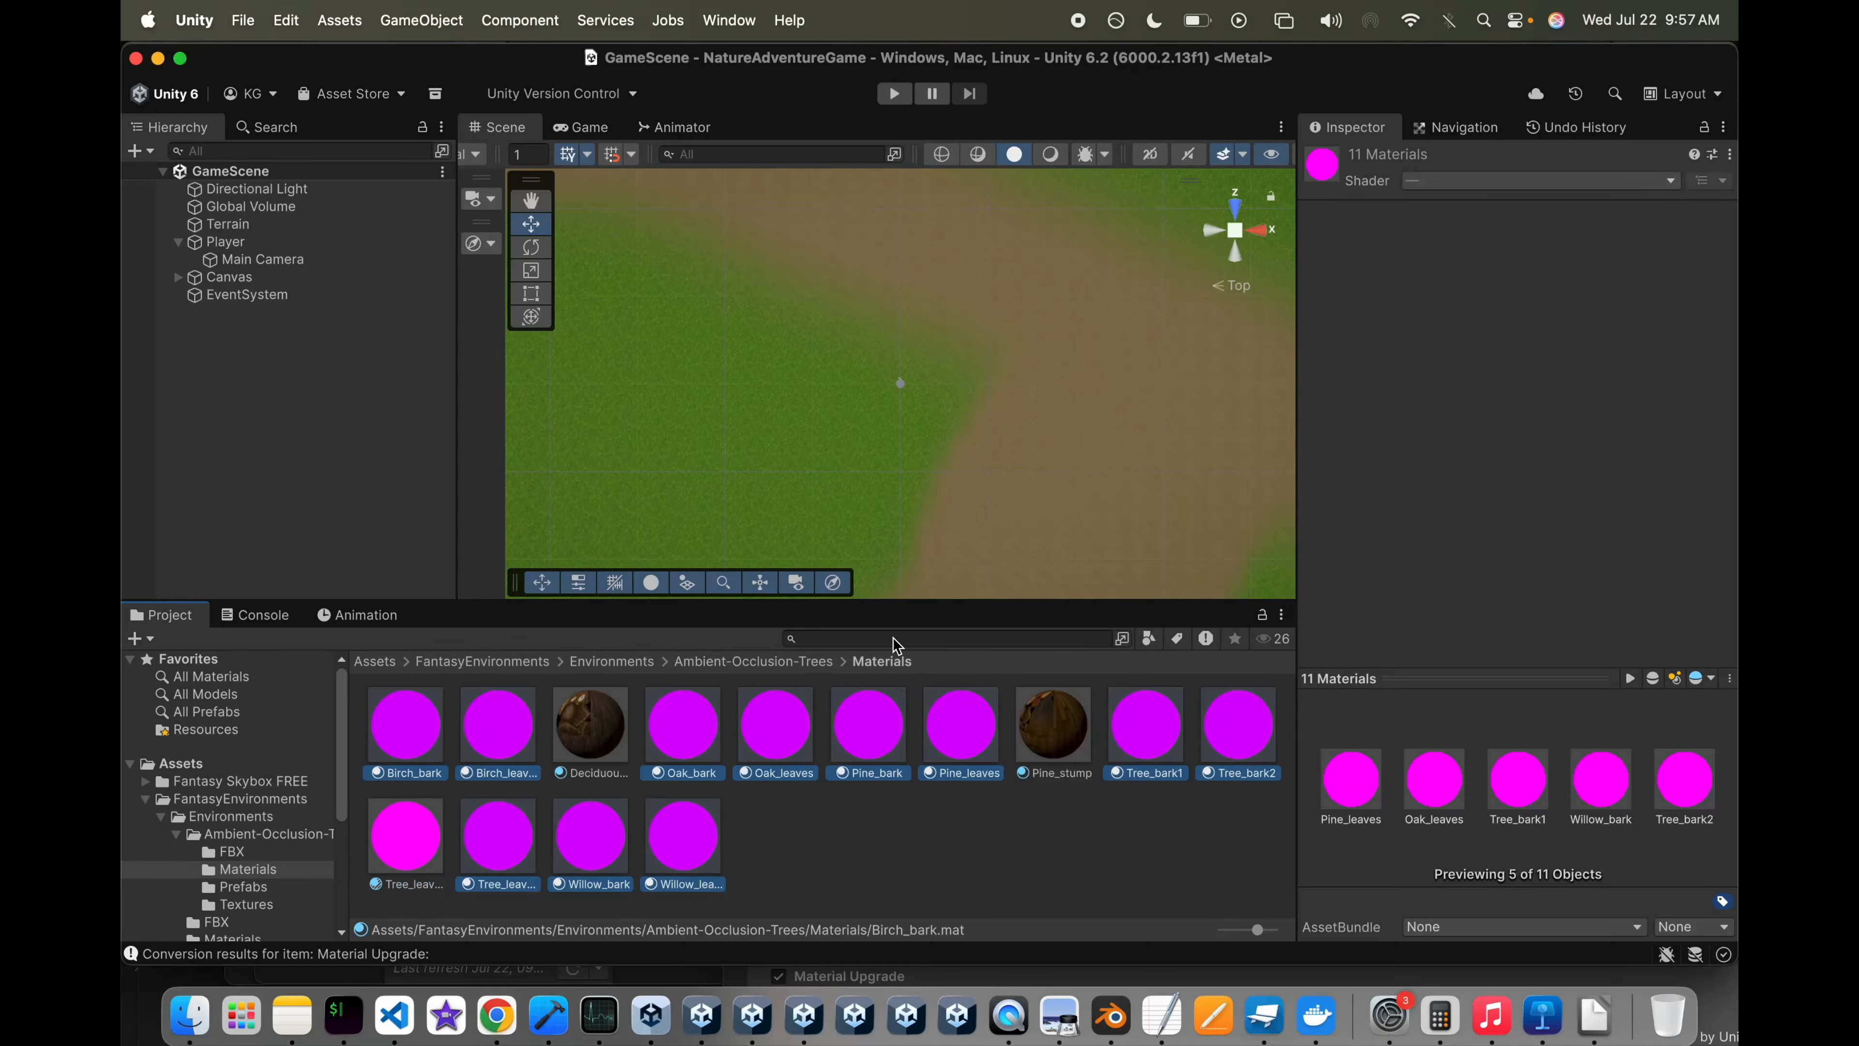
pyautogui.click(1513, 180)
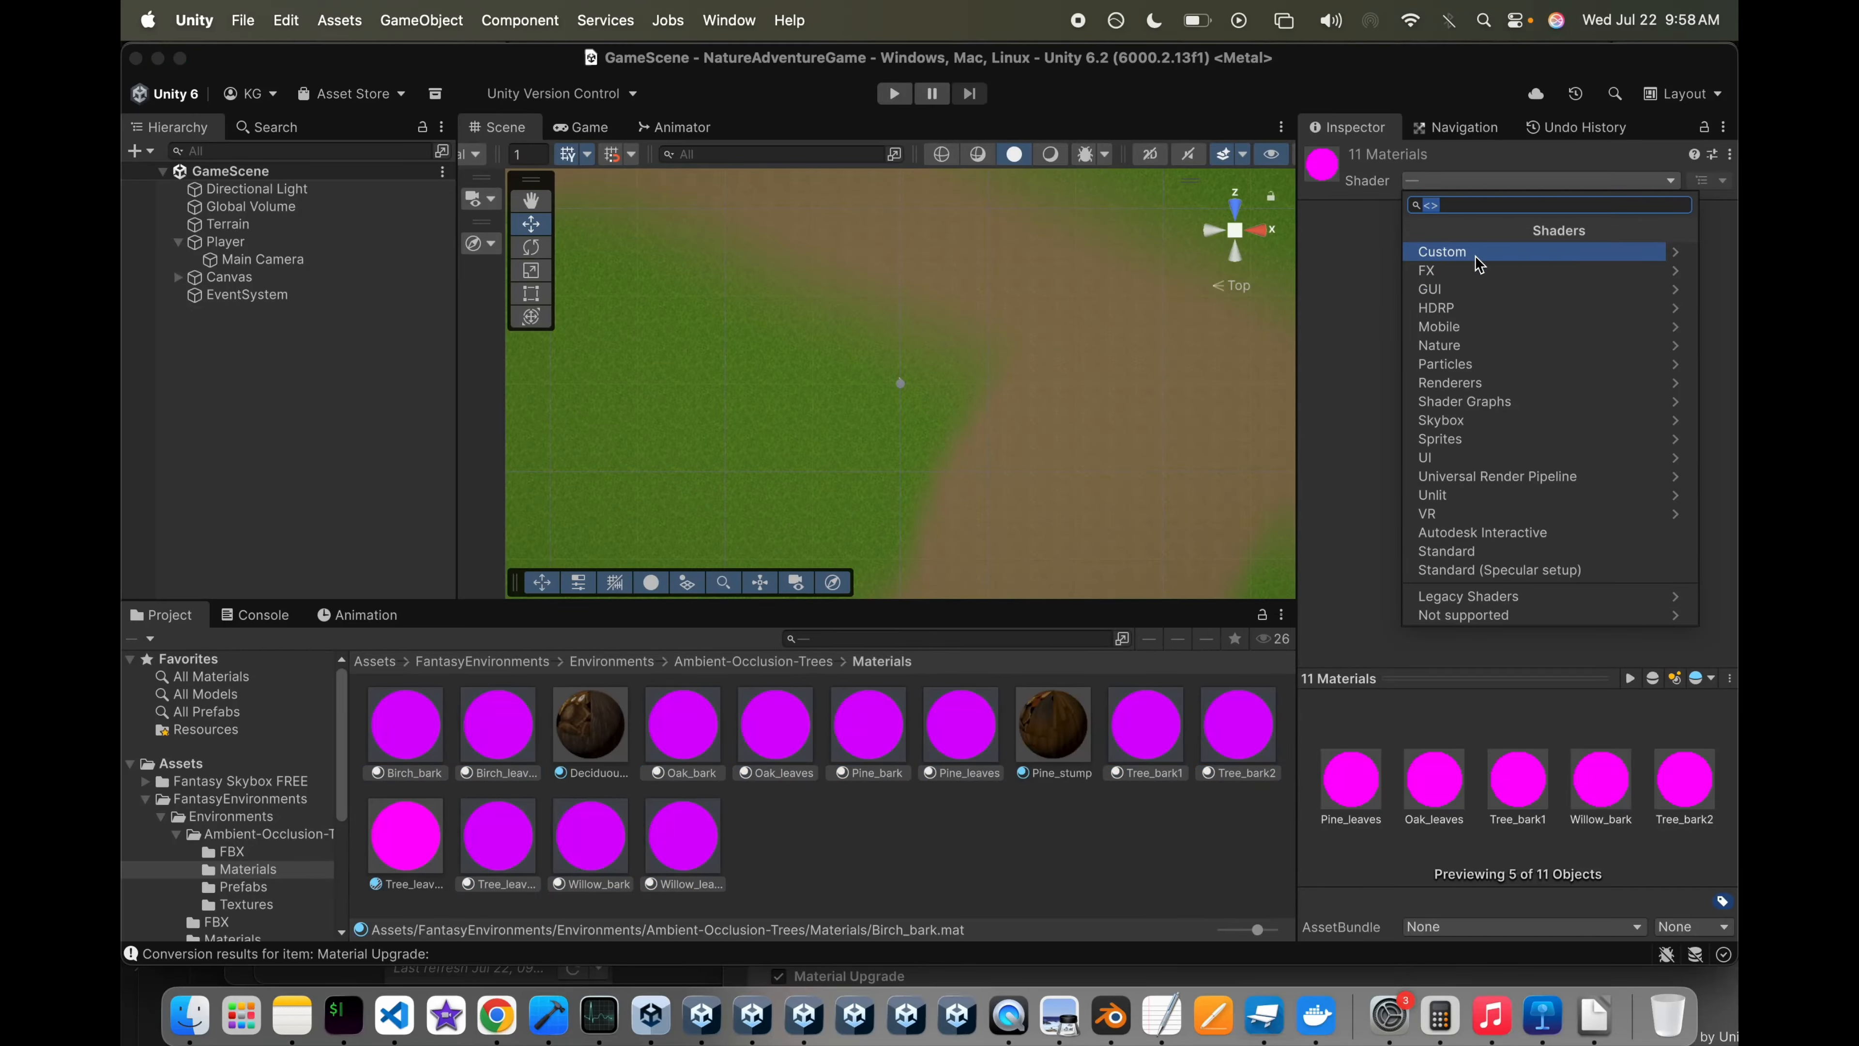
pyautogui.write('lit')
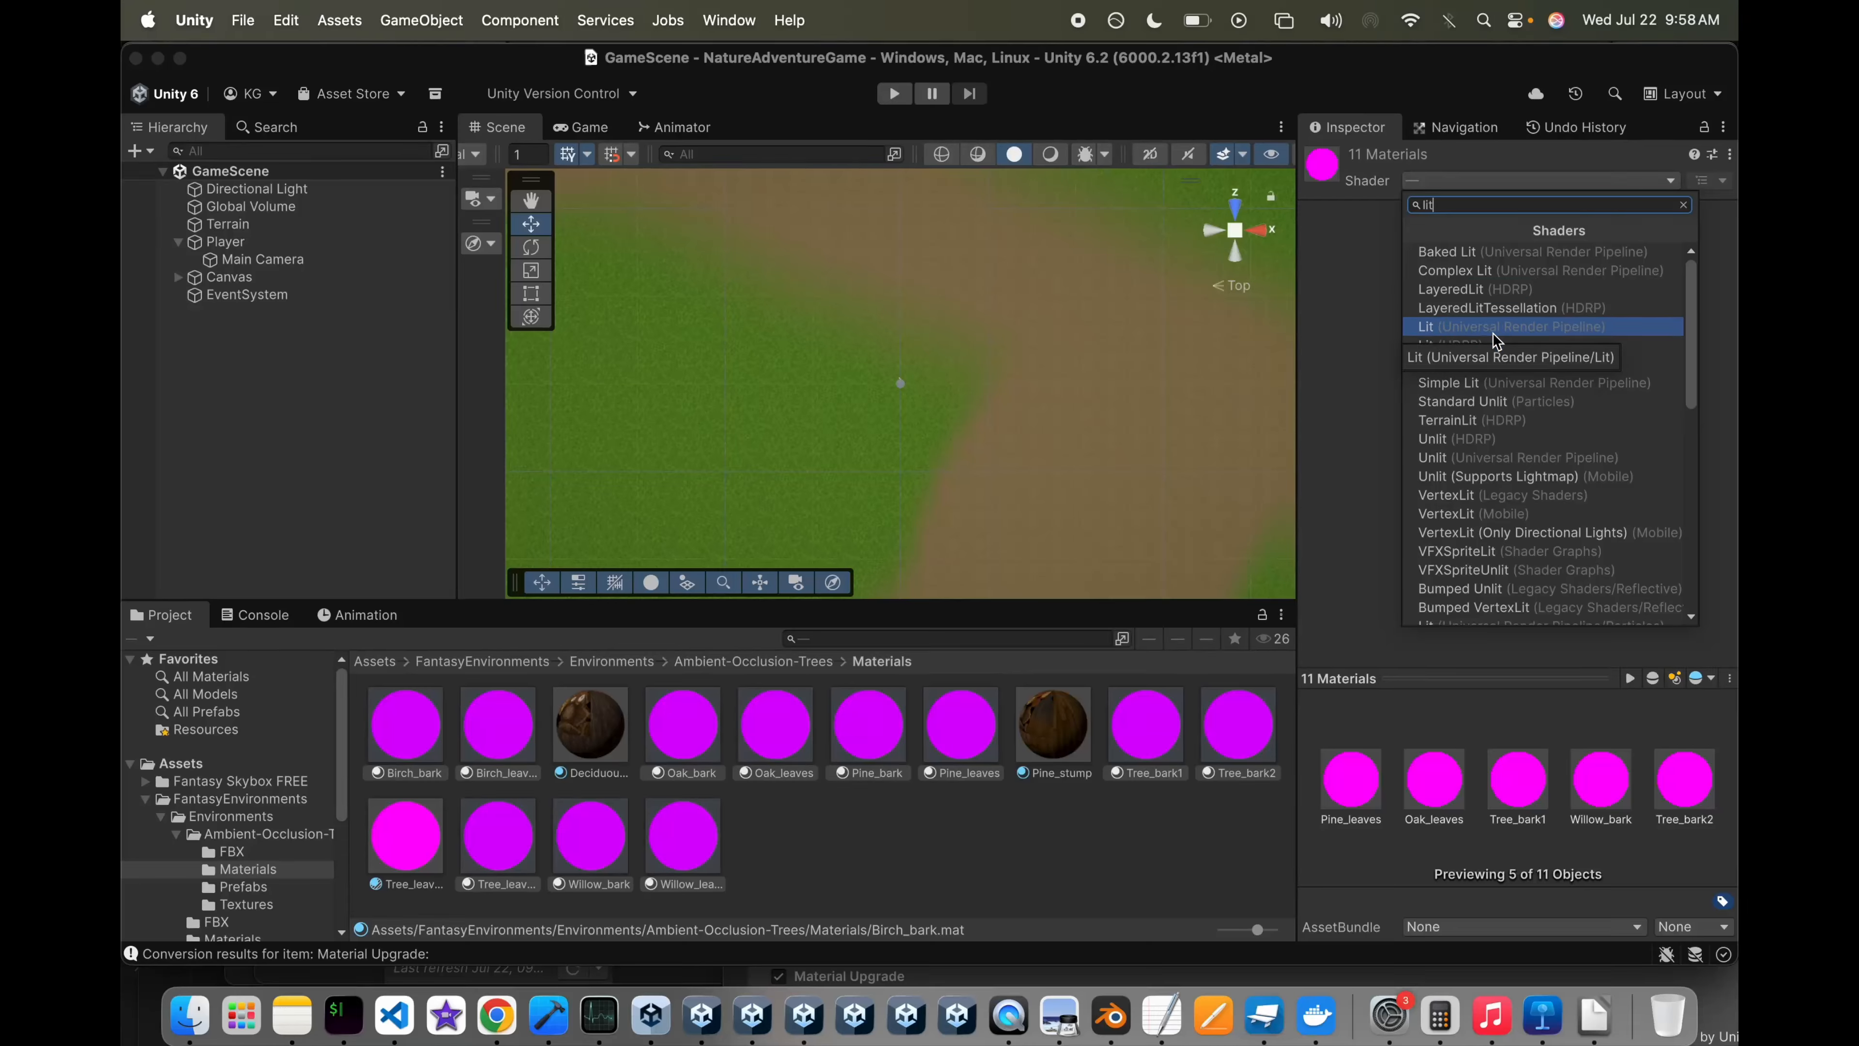
pyautogui.click(1612, 338)
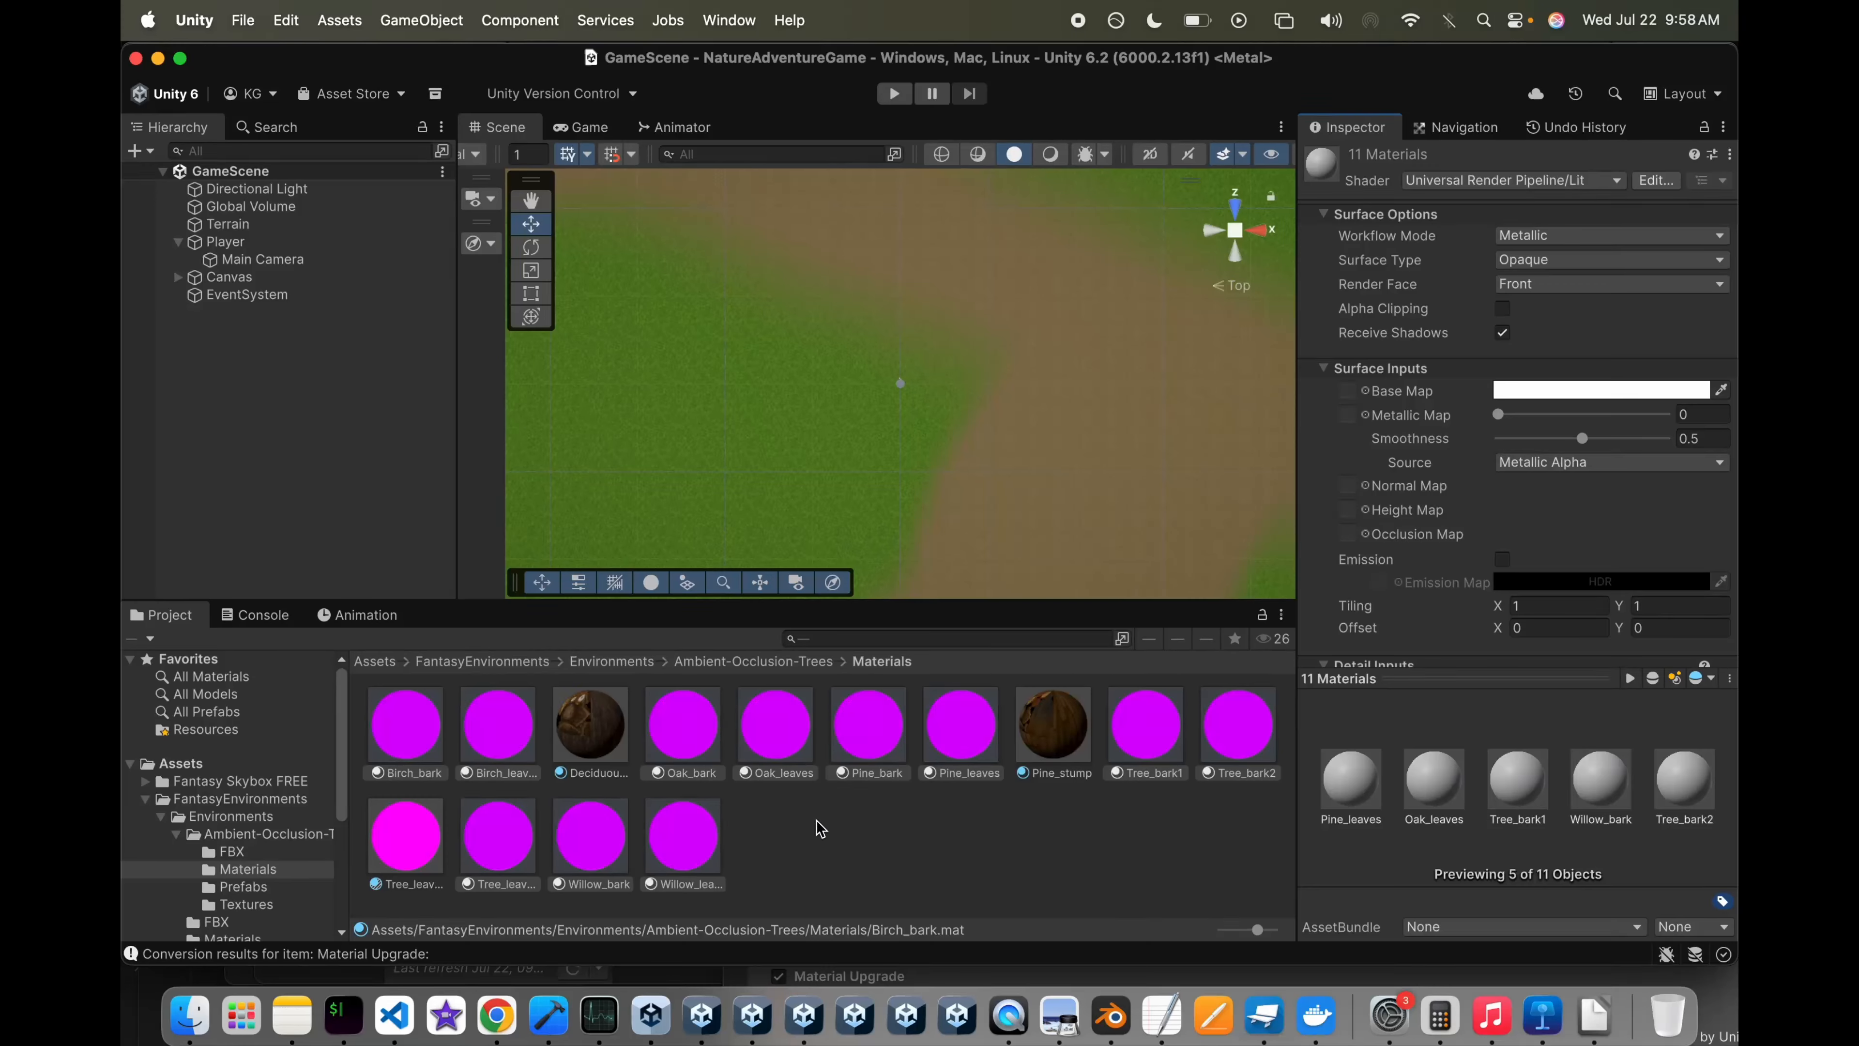
# Step: Check the shader of the Tree_leaves1 and Tree_leaves2 materials, then clear the selection
pyautogui.click(488, 850)
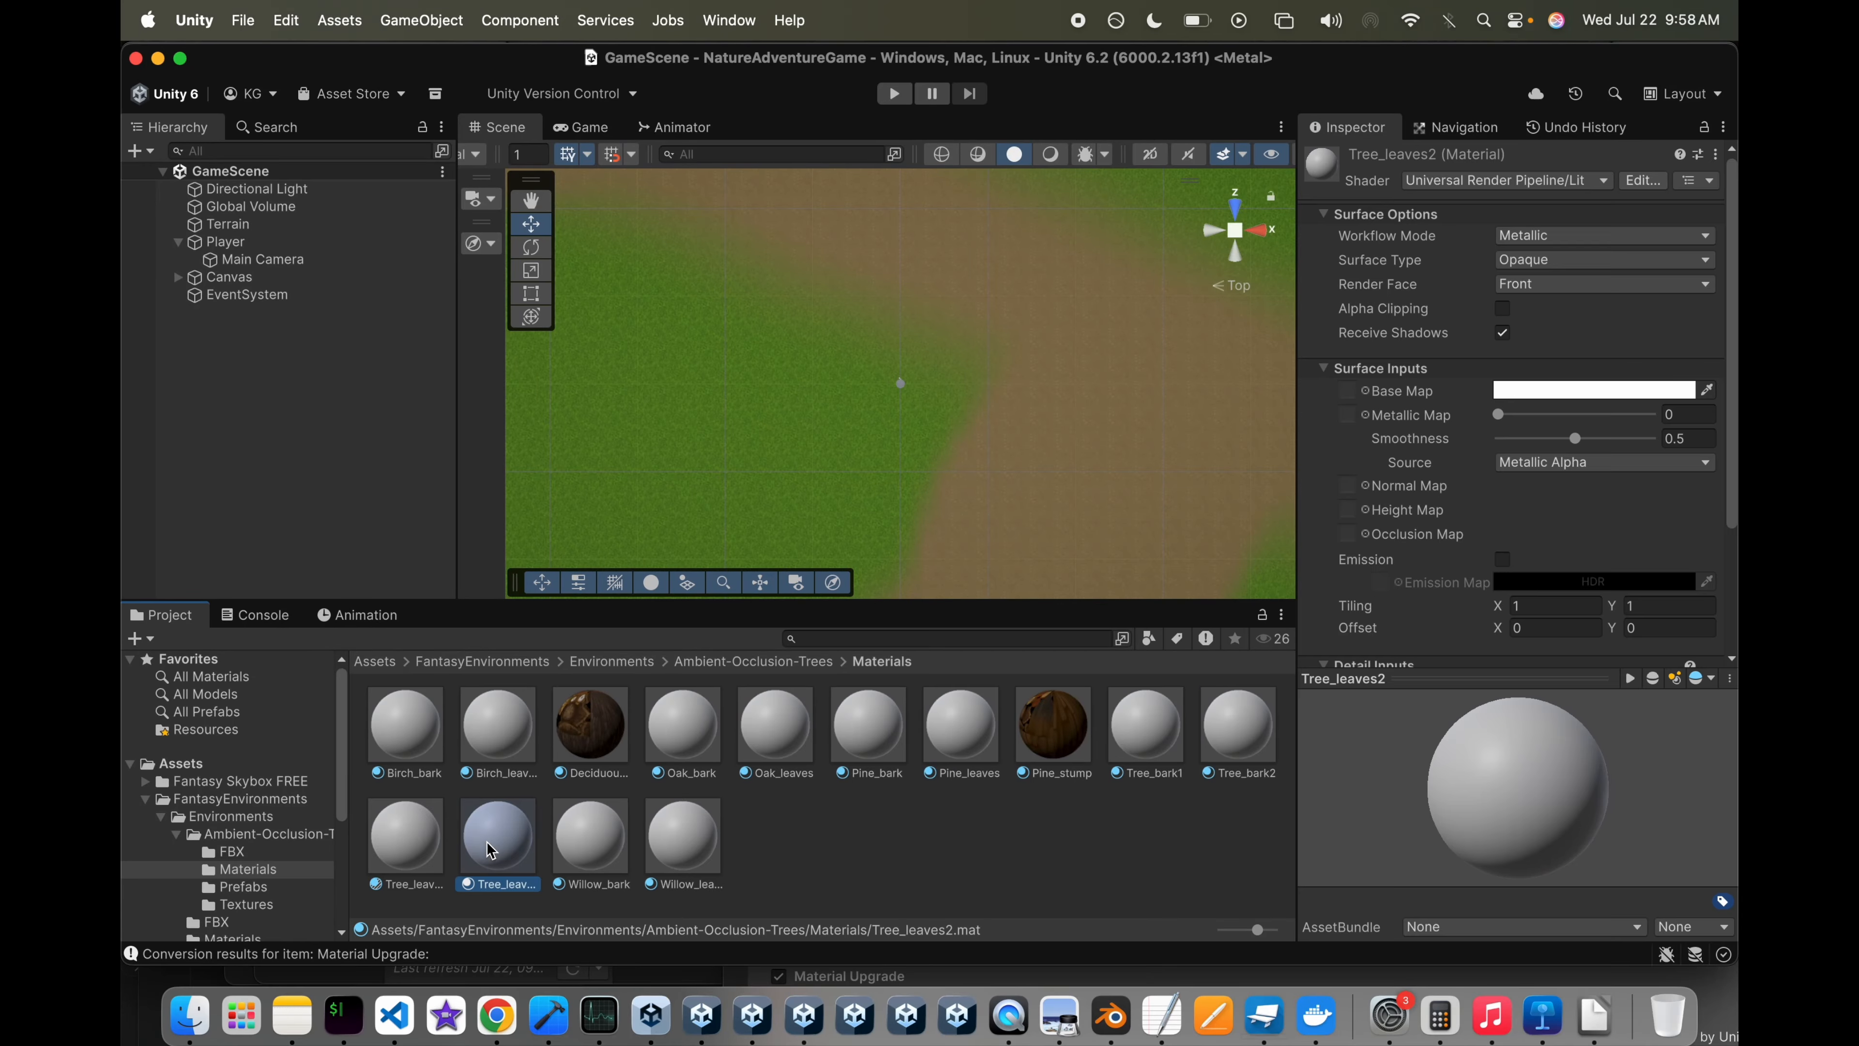
pyautogui.keyDown('shift'); pyautogui.click(444, 833); pyautogui.keyUp('shift')
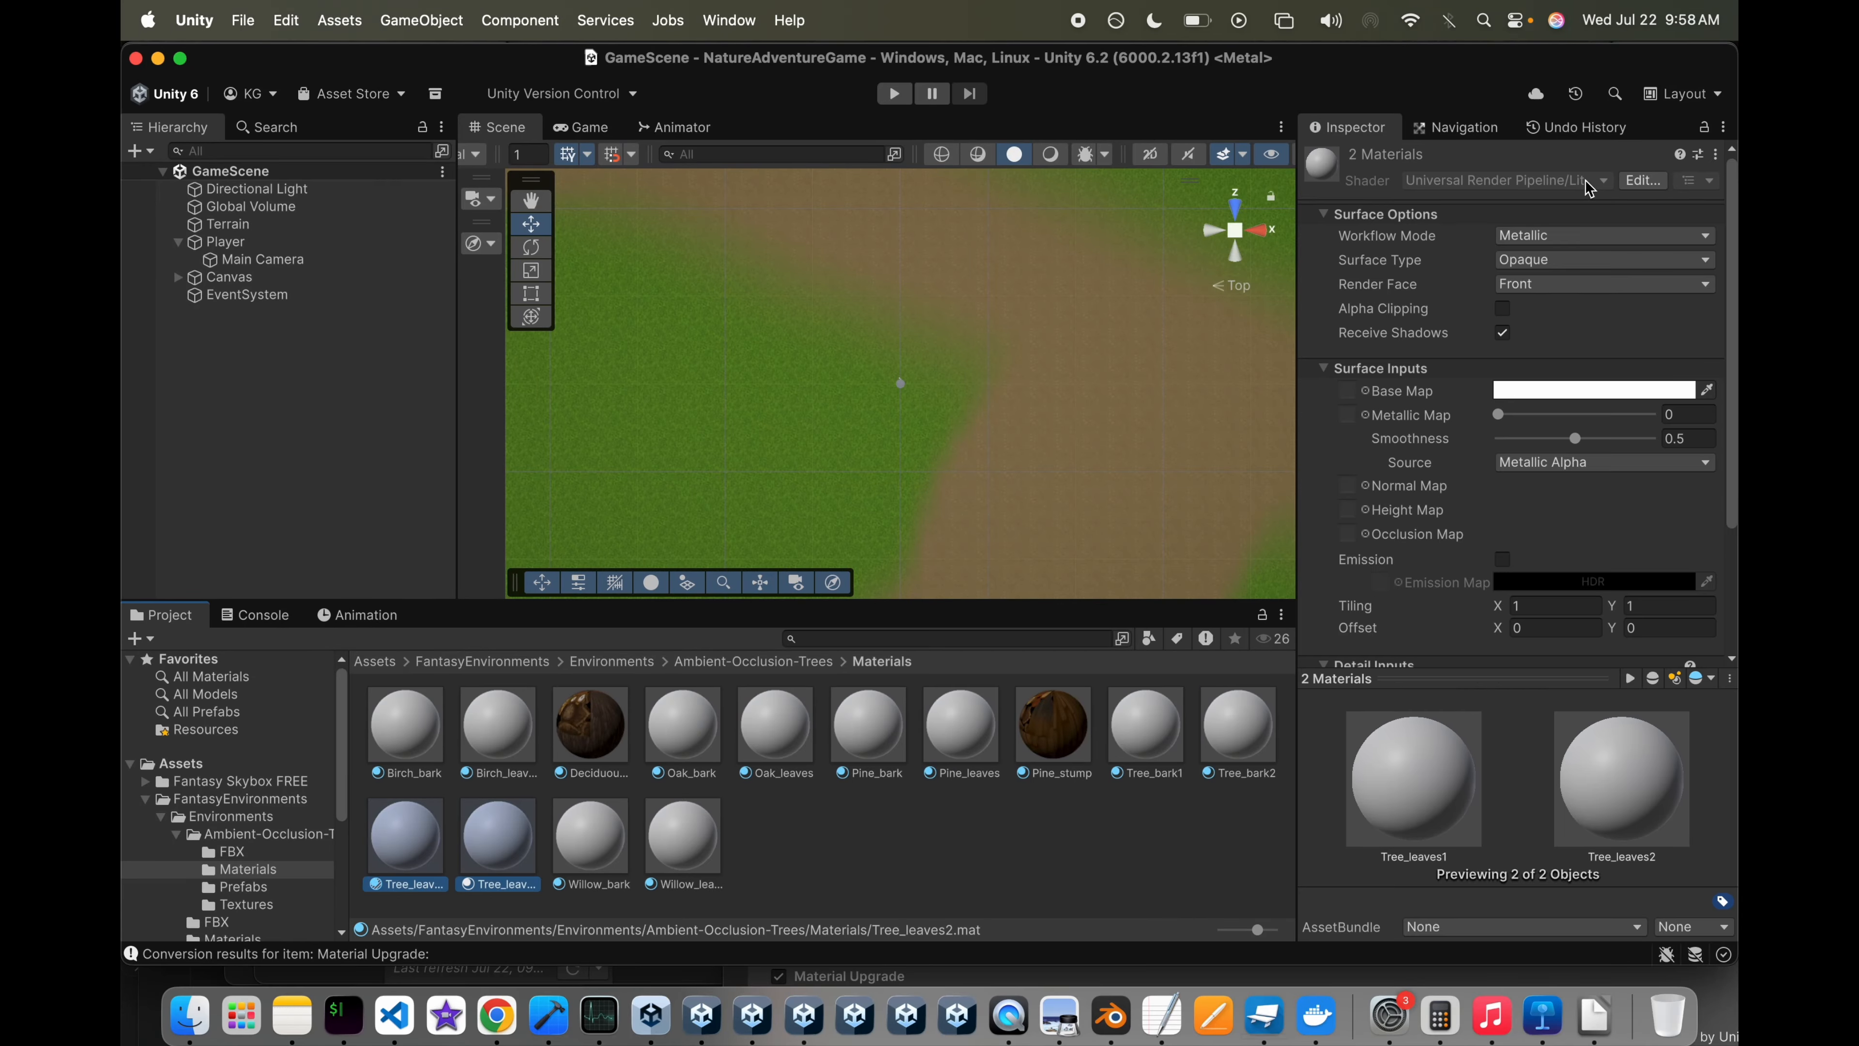
pyautogui.click(958, 909)
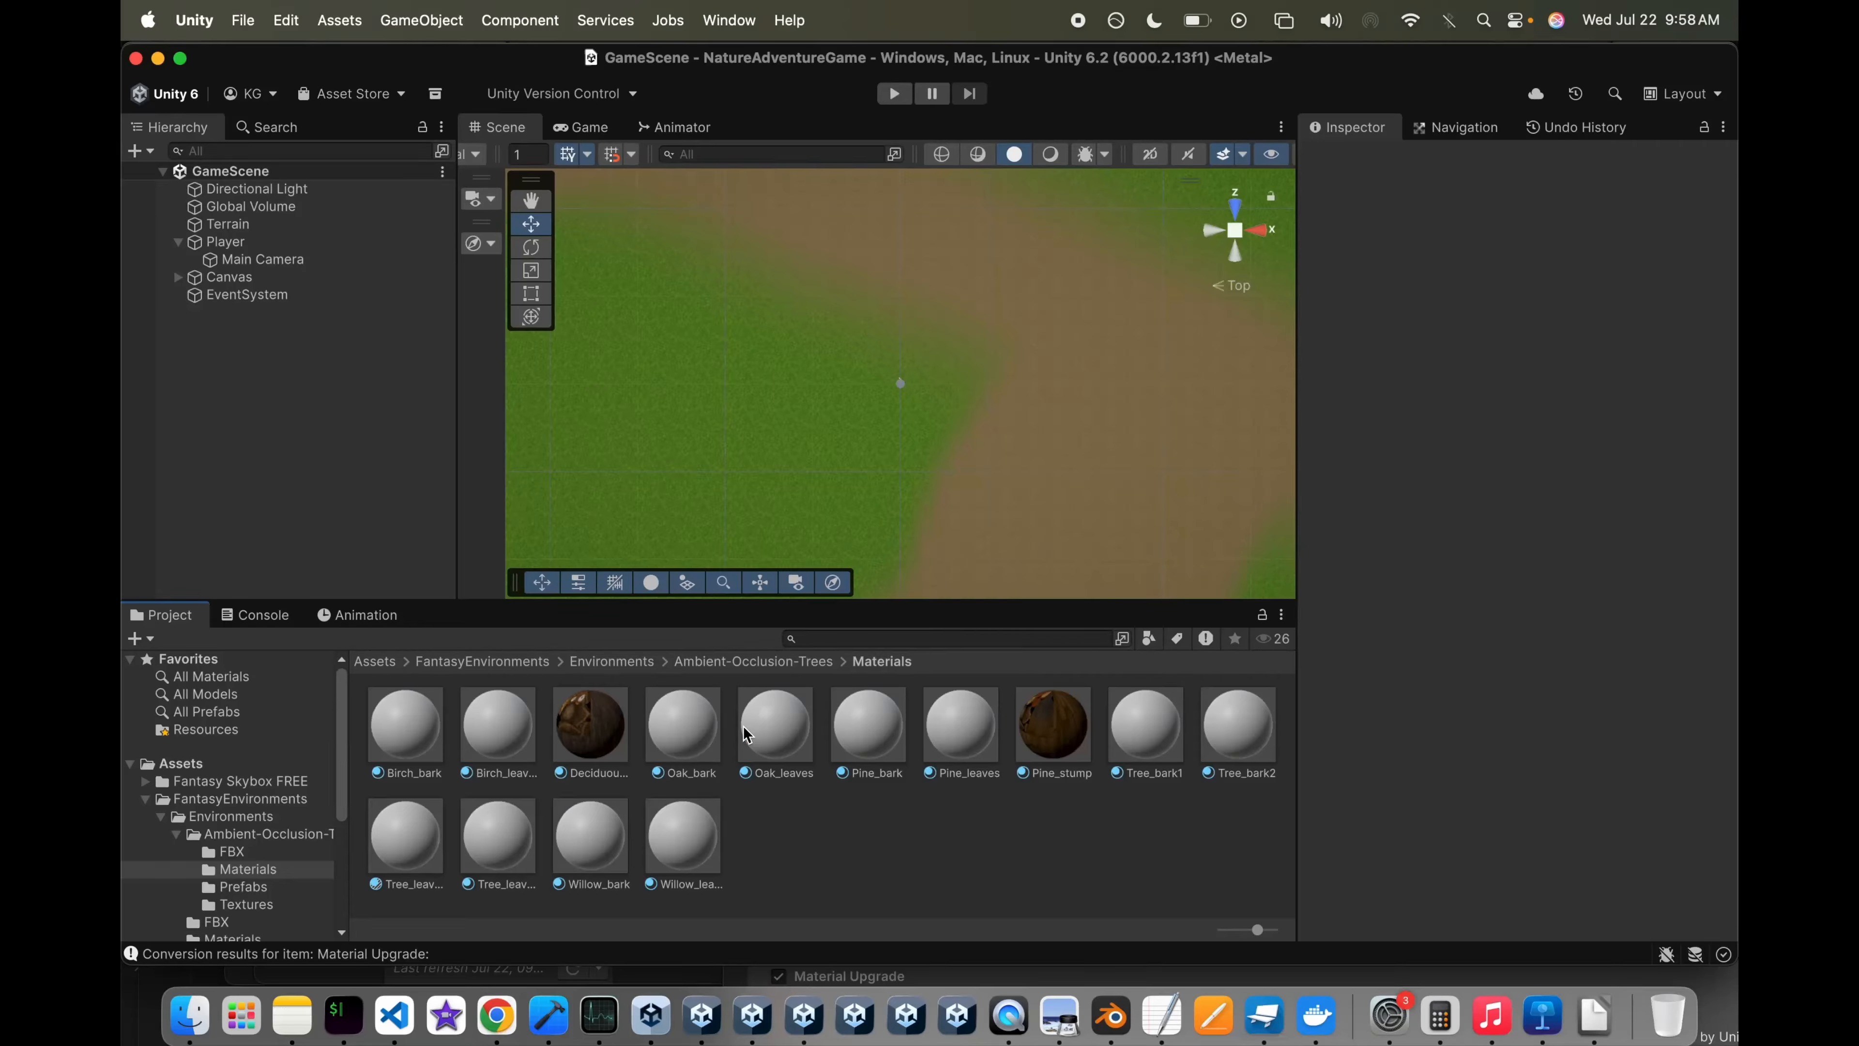
# Step: Assign the Birch_bark texture as the Base Map of the Birch_bark material
pyautogui.click(408, 739)
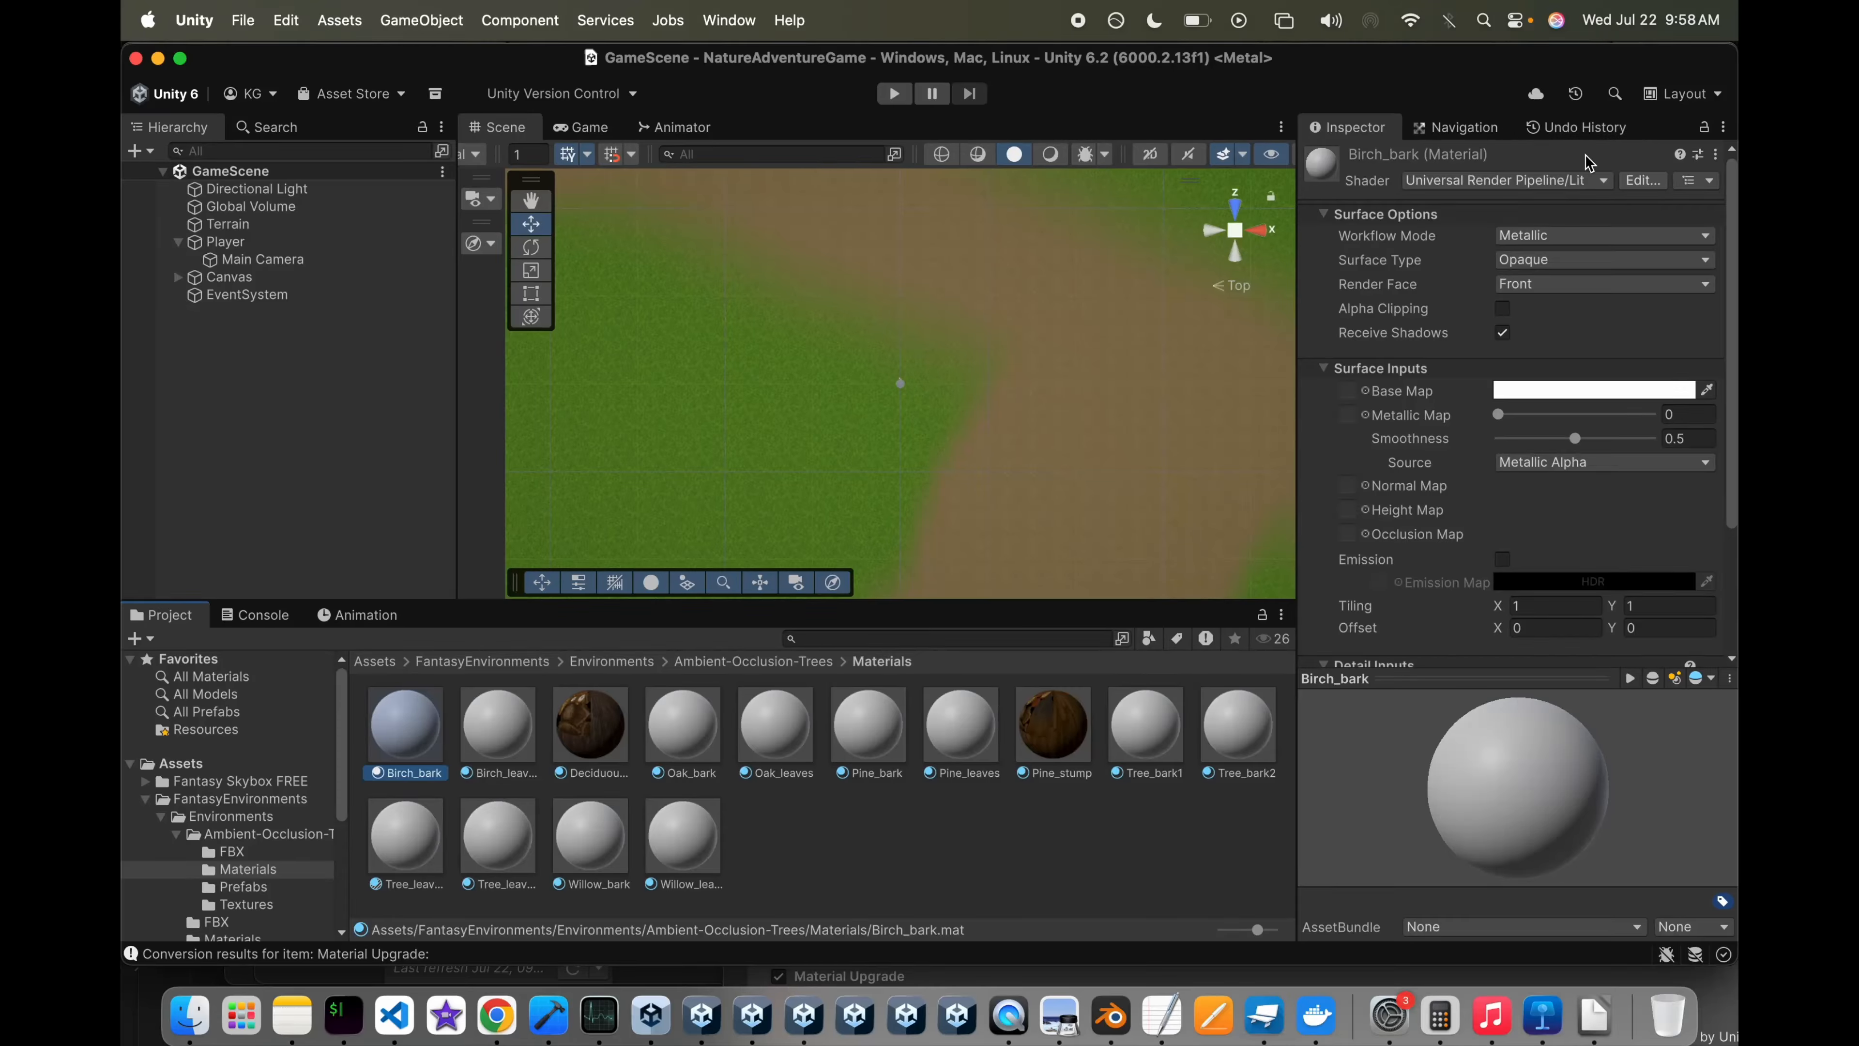
pyautogui.scroll(-5, 1595, 337)
pyautogui.scroll(5, 1595, 337)
pyautogui.scroll(-3, 1474, 292)
pyautogui.click(1364, 221)
pyautogui.moveTo(1145, 469); pyautogui.dragTo(1310, 163)
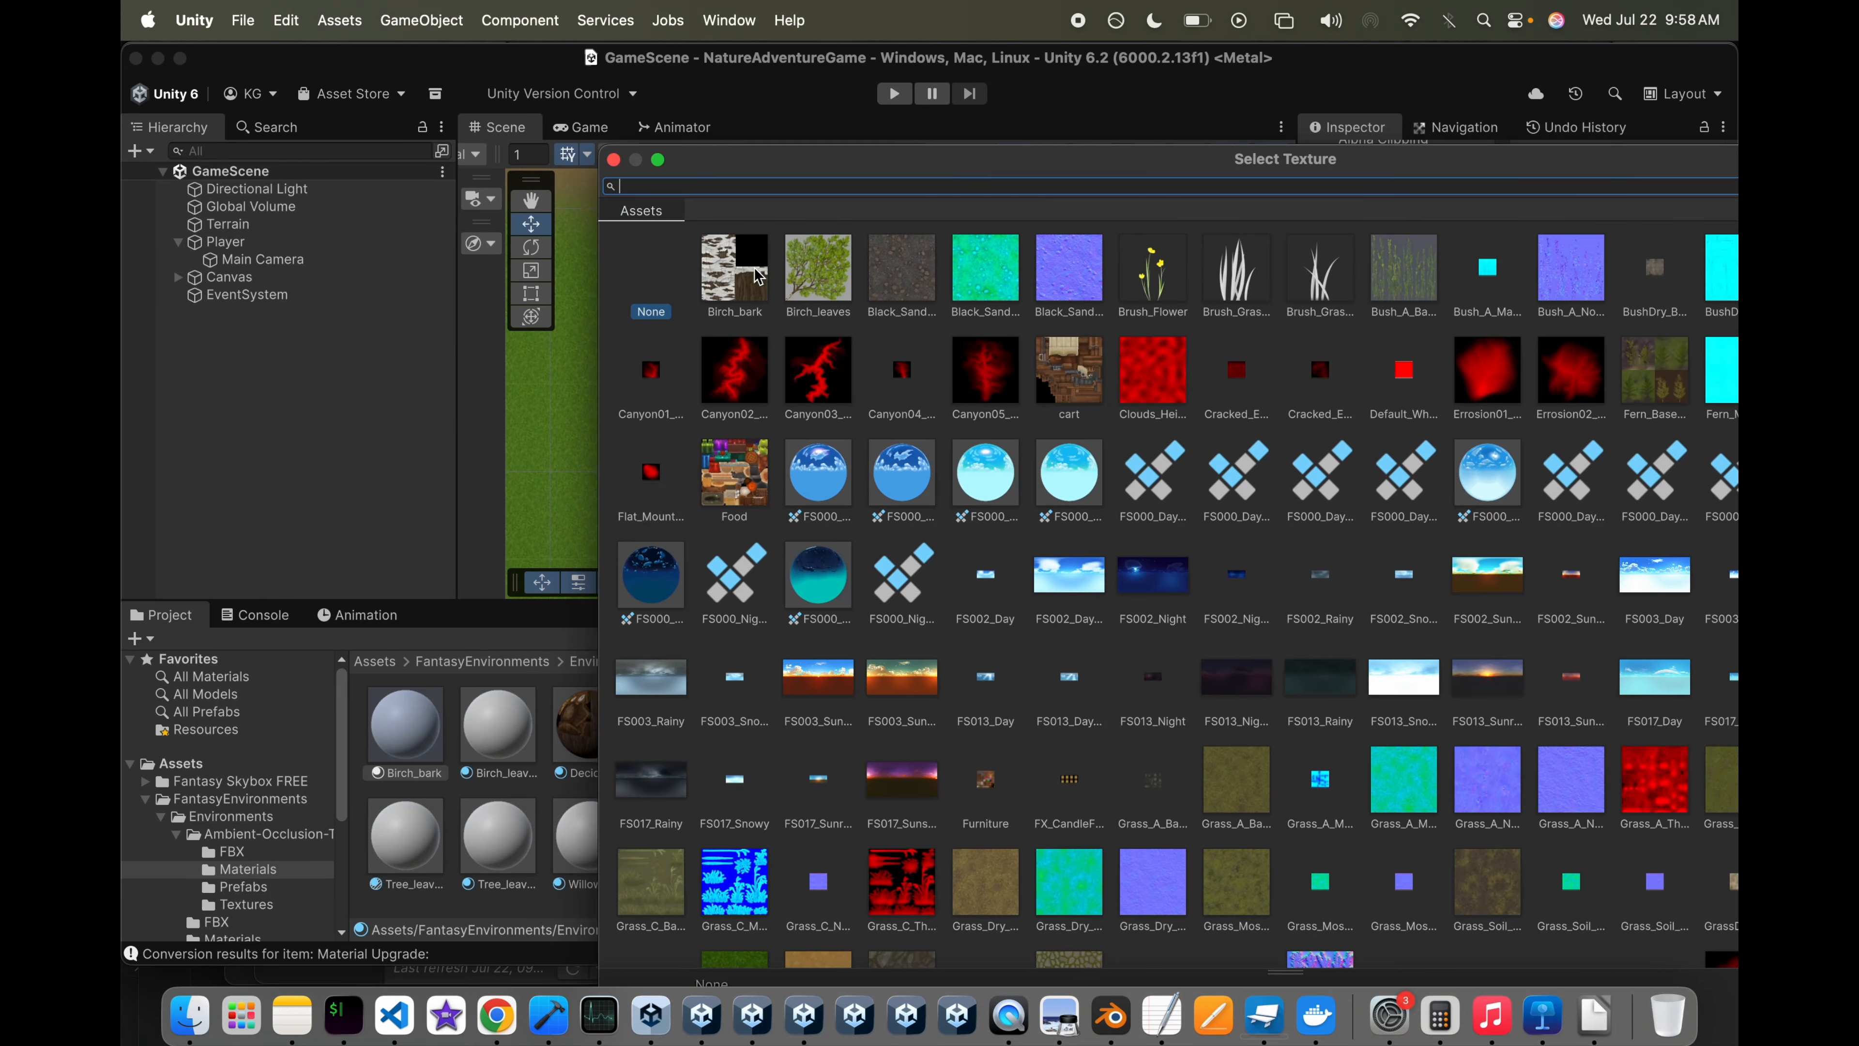
pyautogui.doubleClick(728, 267)
# Step: Assign the Birch_leaves texture as the Birch_leaves material's Base Map and the oak bark texture as the Oak_bark material's Base Map
pyautogui.click(494, 725)
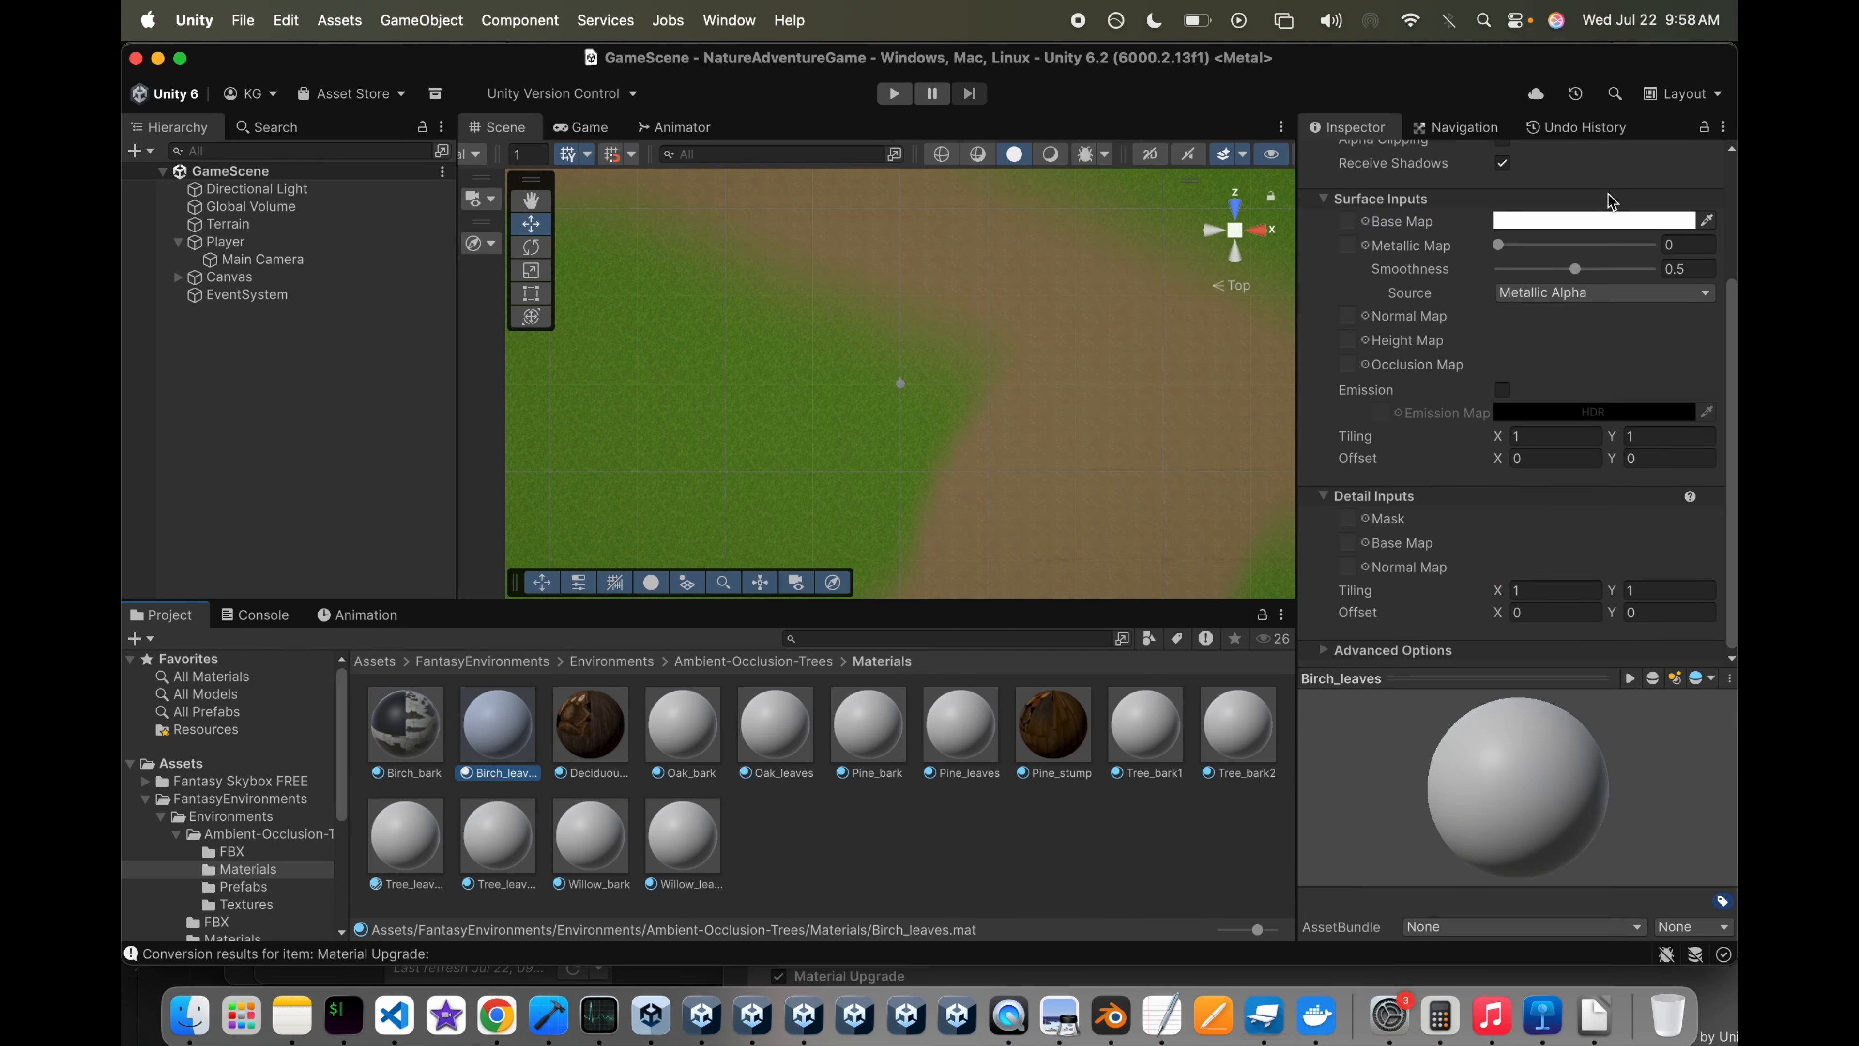
pyautogui.click(1367, 222)
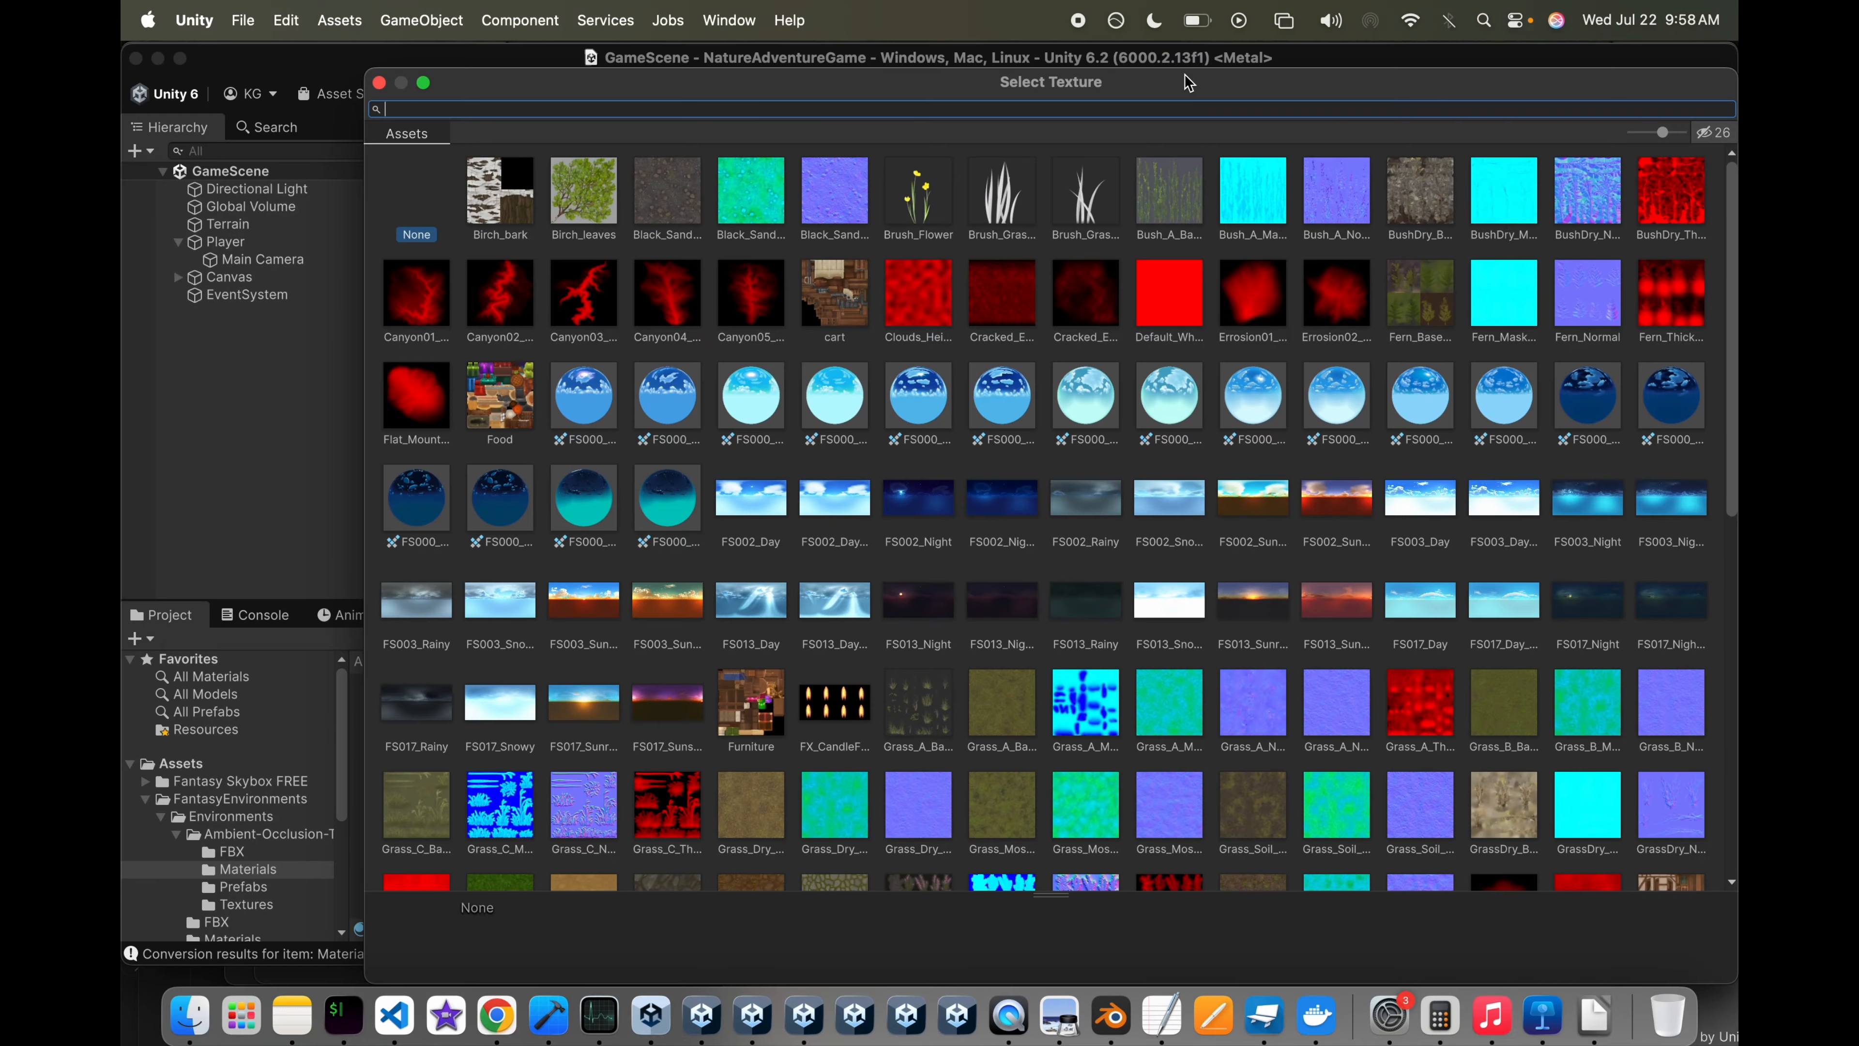
pyautogui.moveTo(1183, 74); pyautogui.dragTo(1184, 483)
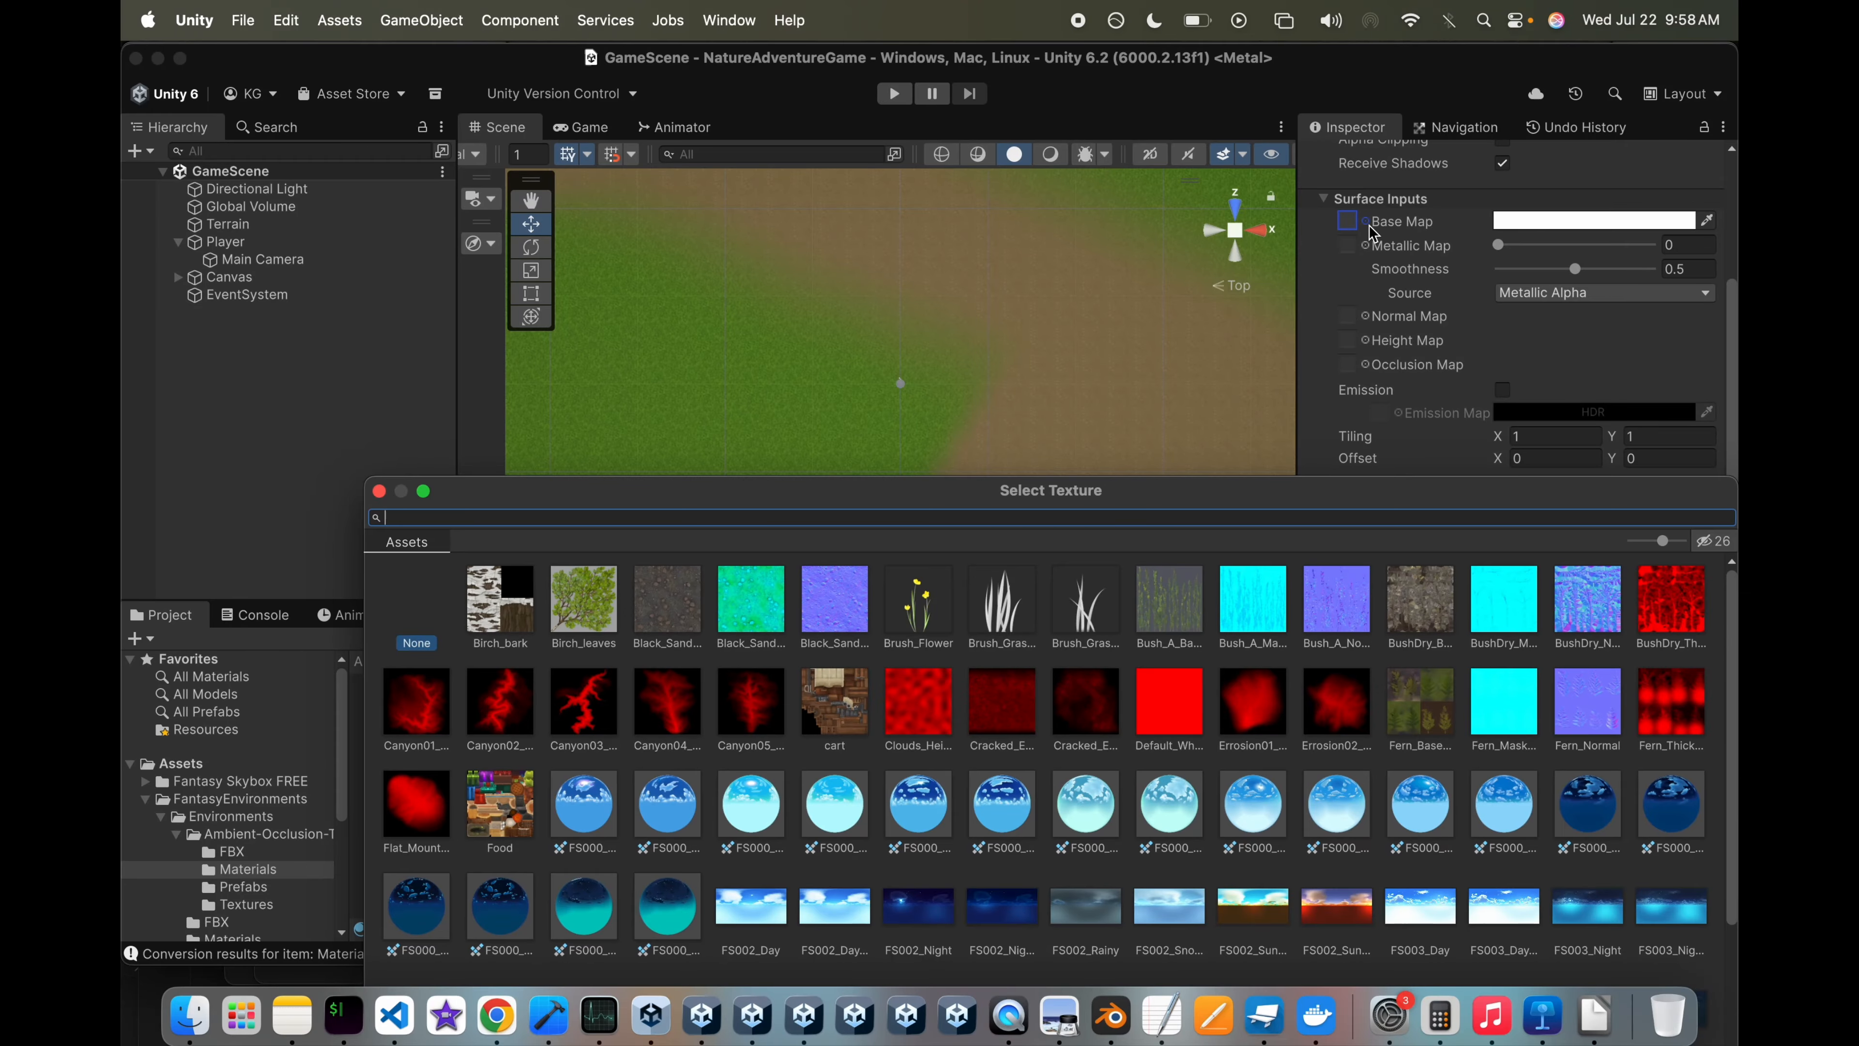
pyautogui.moveTo(996, 504); pyautogui.dragTo(959, 265)
pyautogui.write('k')
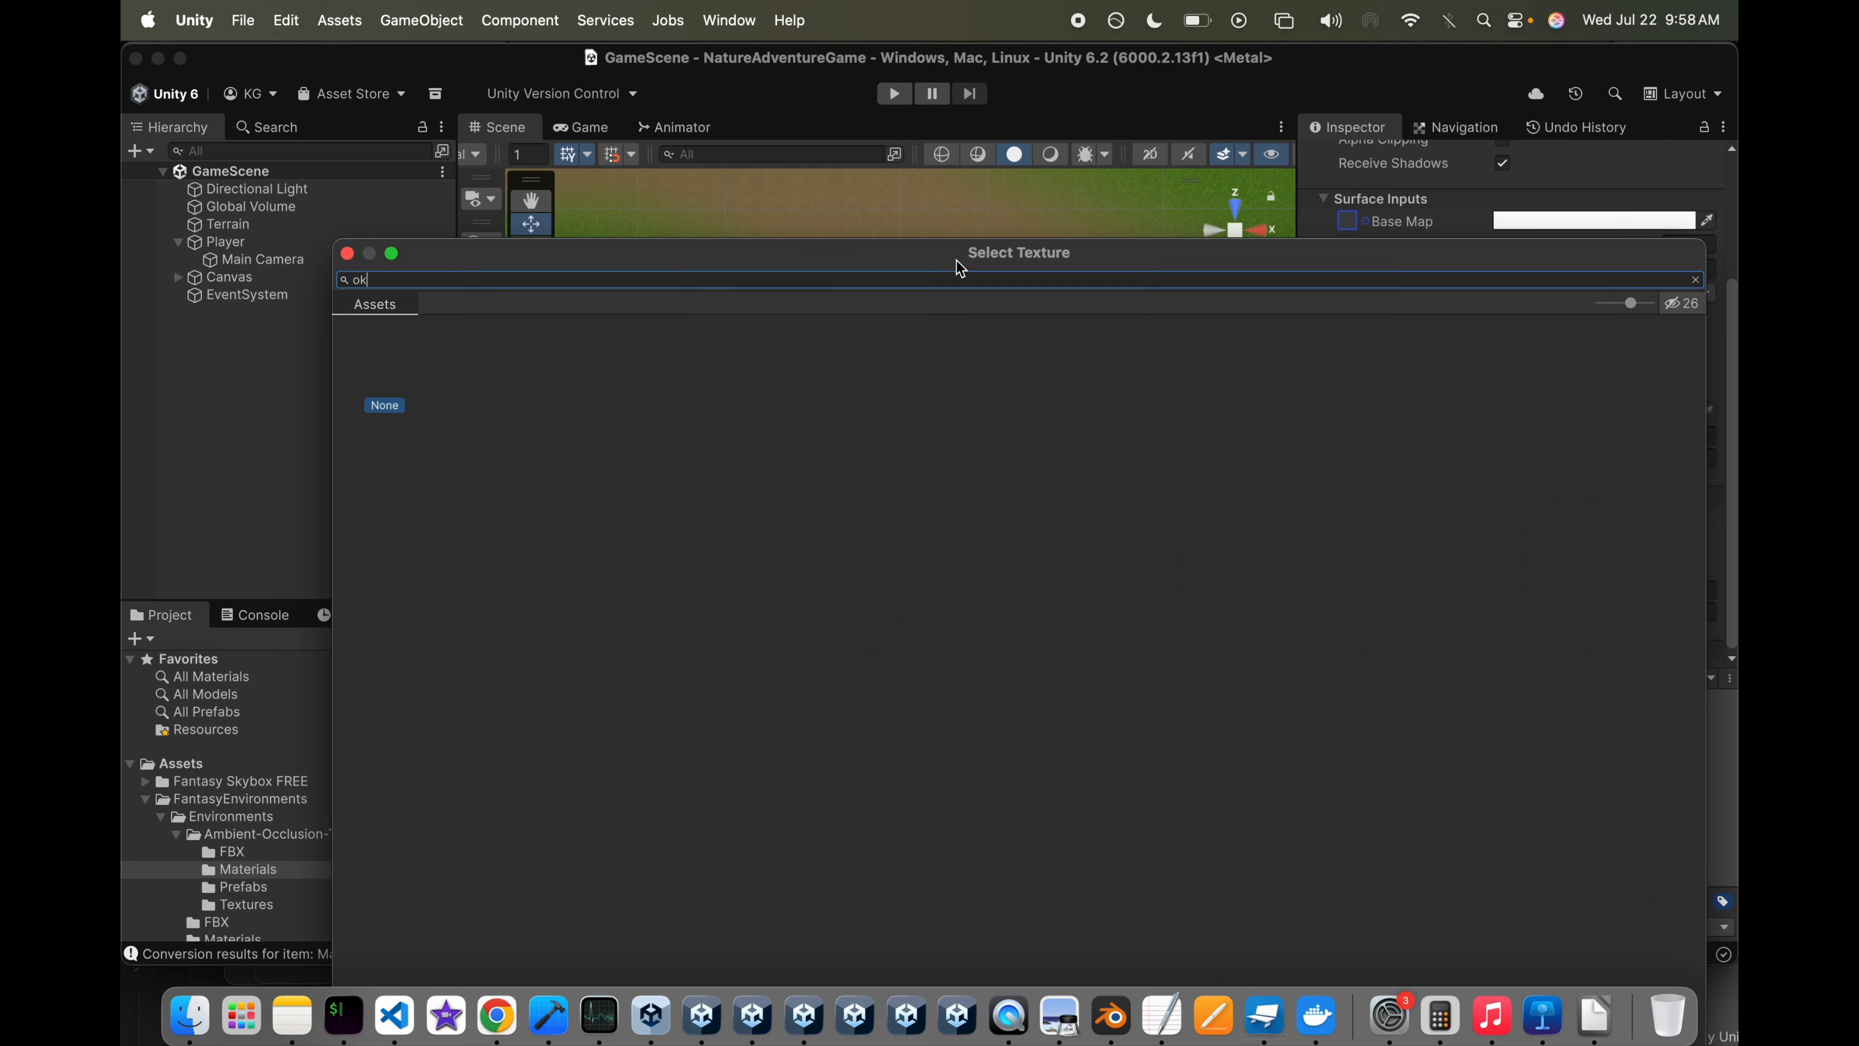
pyautogui.doubleClick(469, 374)
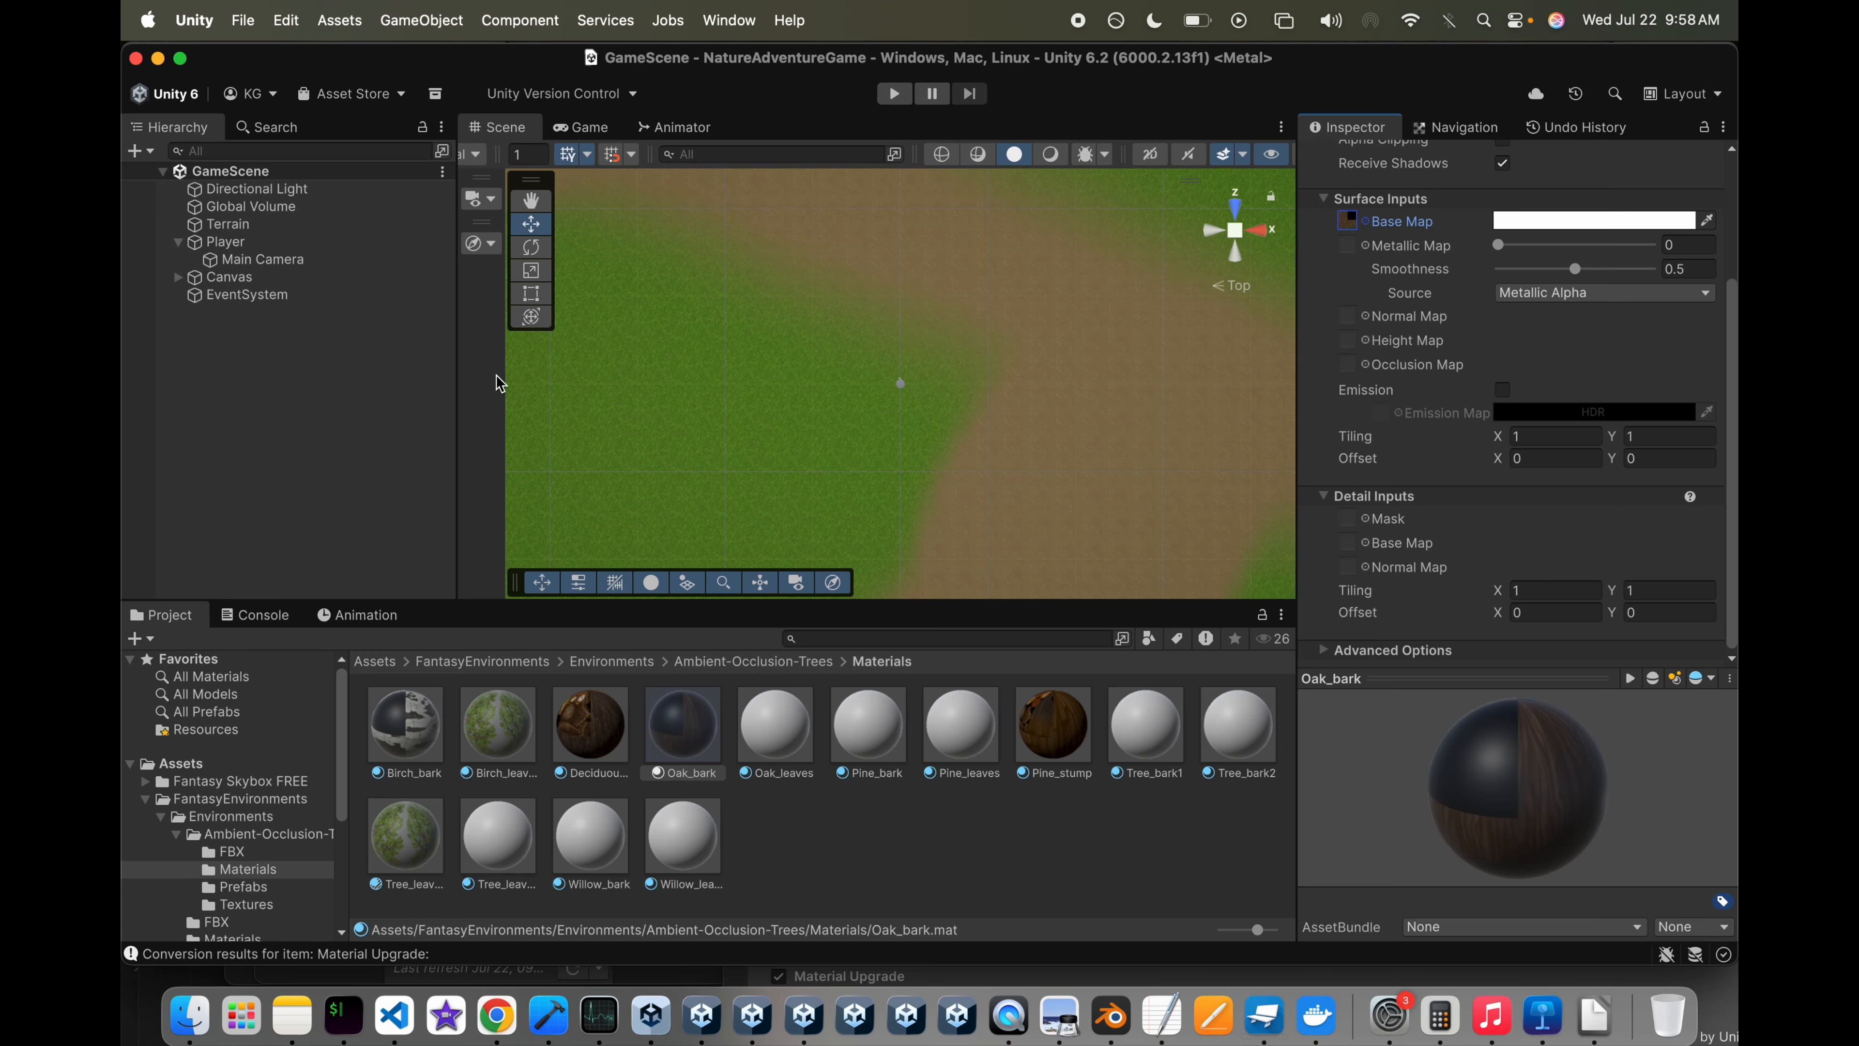
# Step: Assign the oak_leaves texture as the Base Map of the Oak_leaves material
pyautogui.click(734, 718)
pyautogui.click(799, 726)
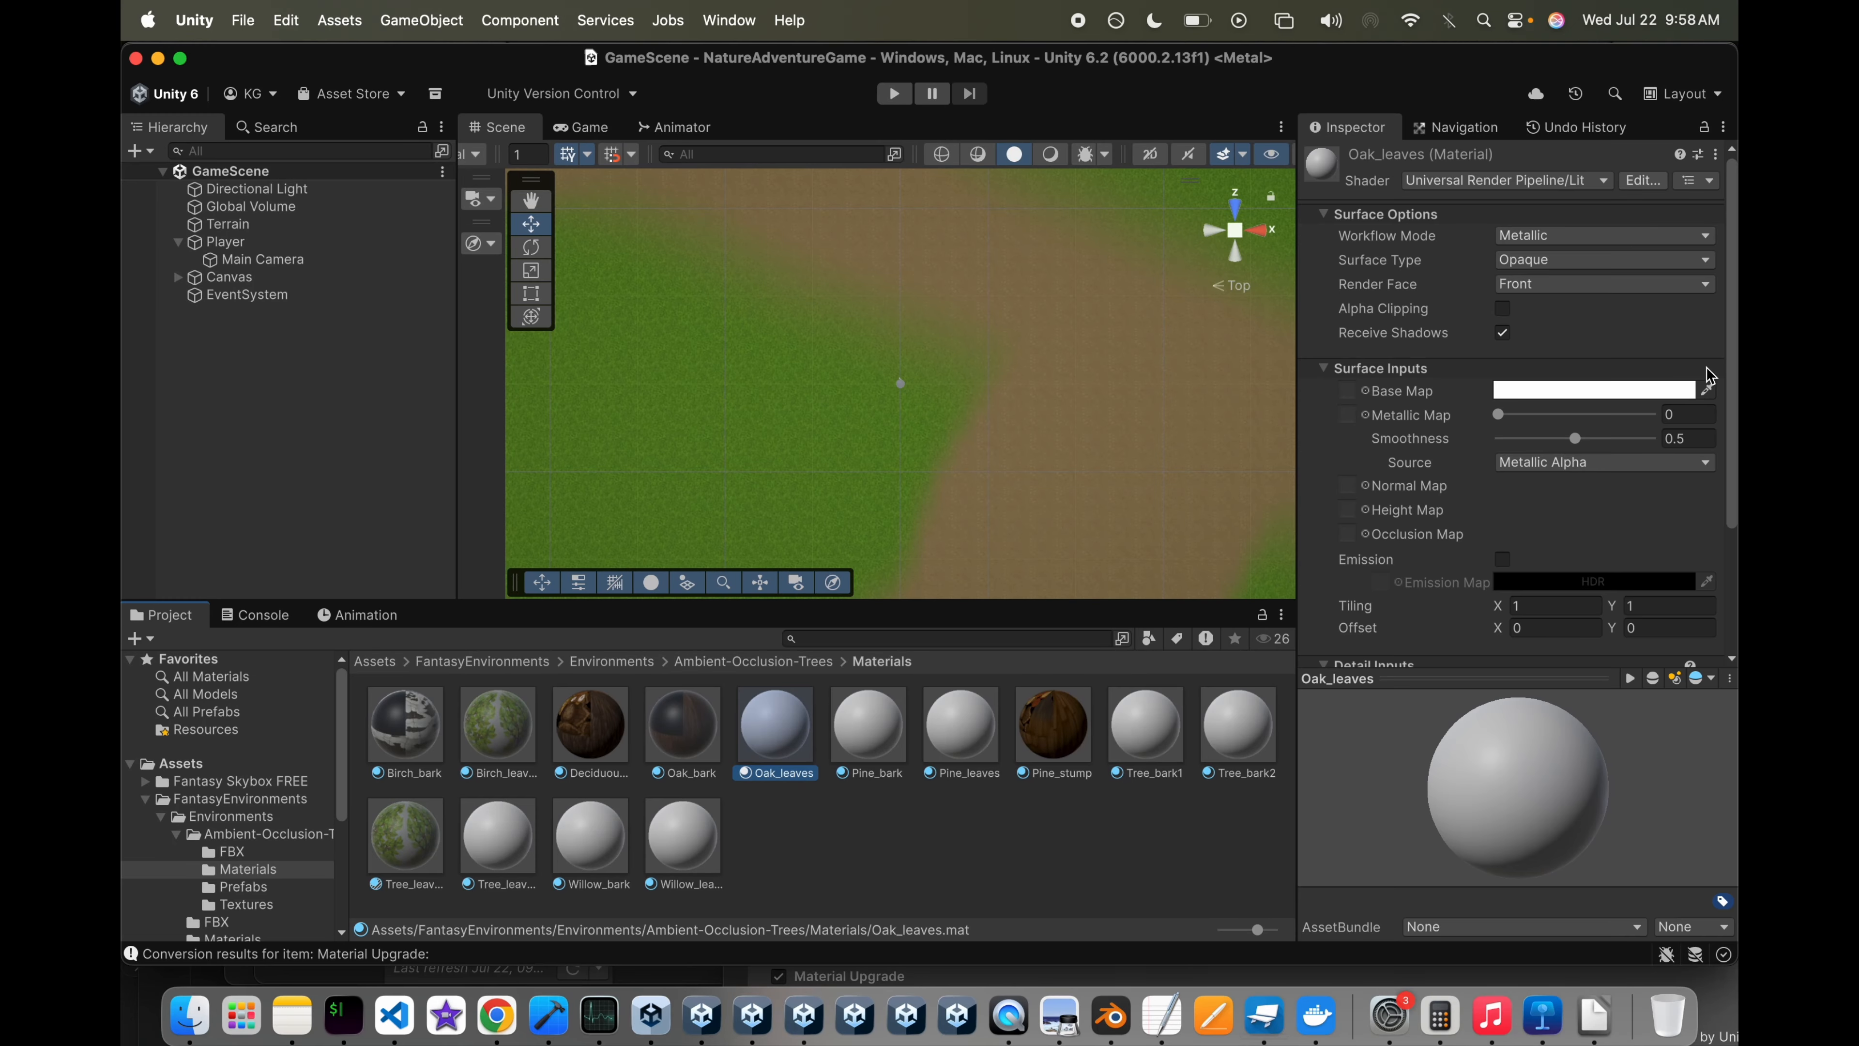
pyautogui.click(1365, 390)
pyautogui.write('oak')
pyautogui.doubleClick(554, 214)
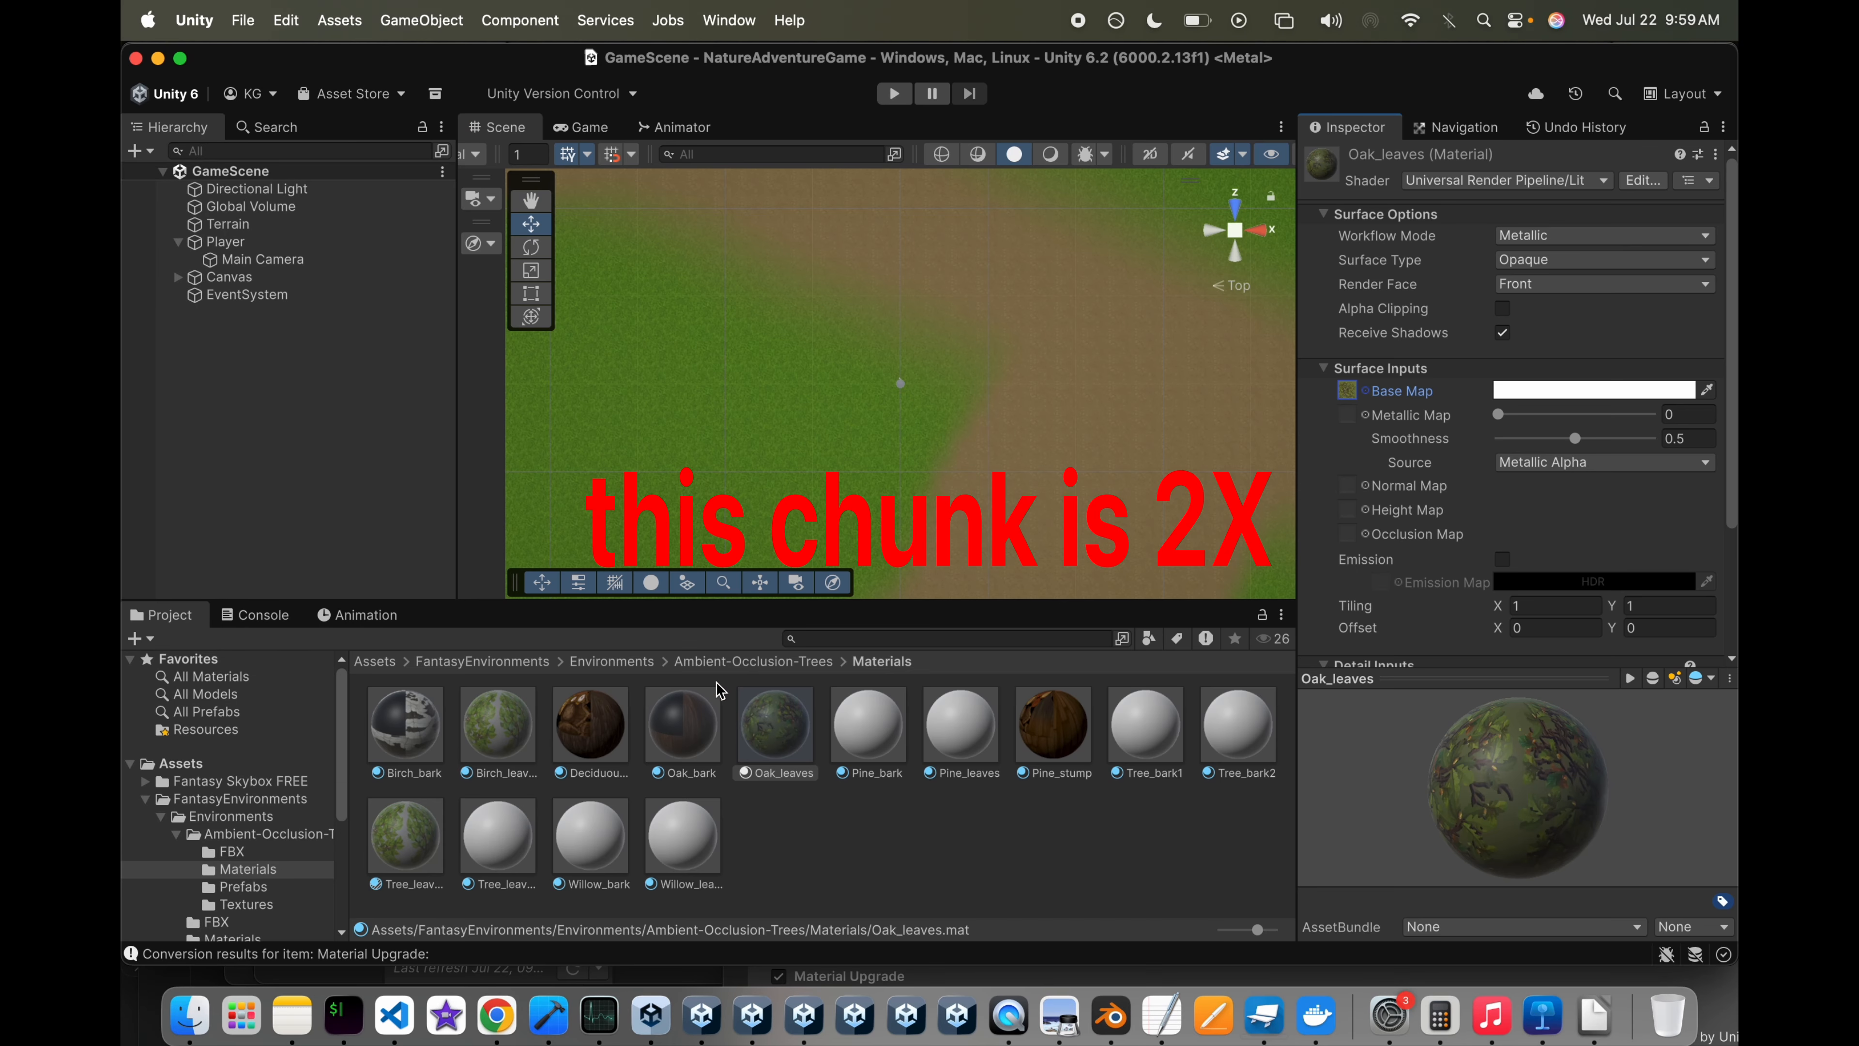
# Step: Assign the Pine_bark texture as the Pine_bark material's Base Map and the Pine_leaves texture as the Pine_leaves material's Base Map
pyautogui.click(871, 727)
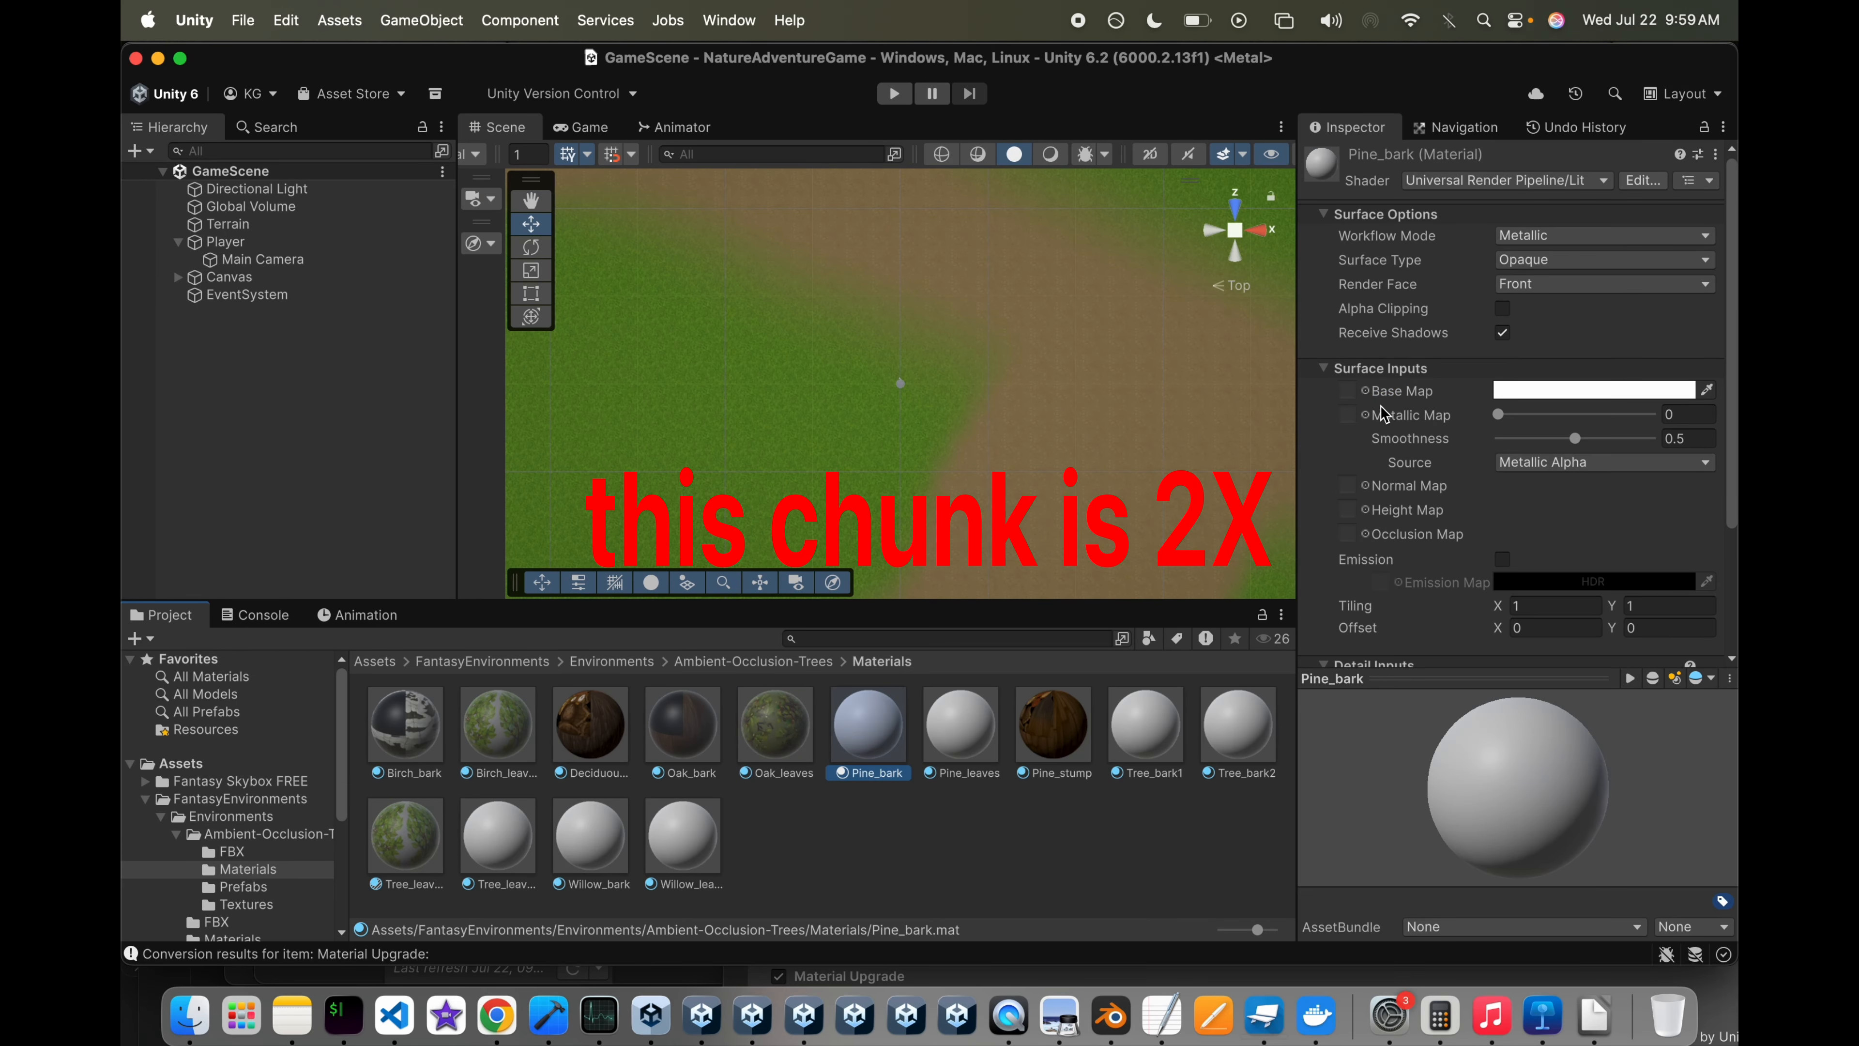
pyautogui.click(1366, 393)
pyautogui.write('pine bark')
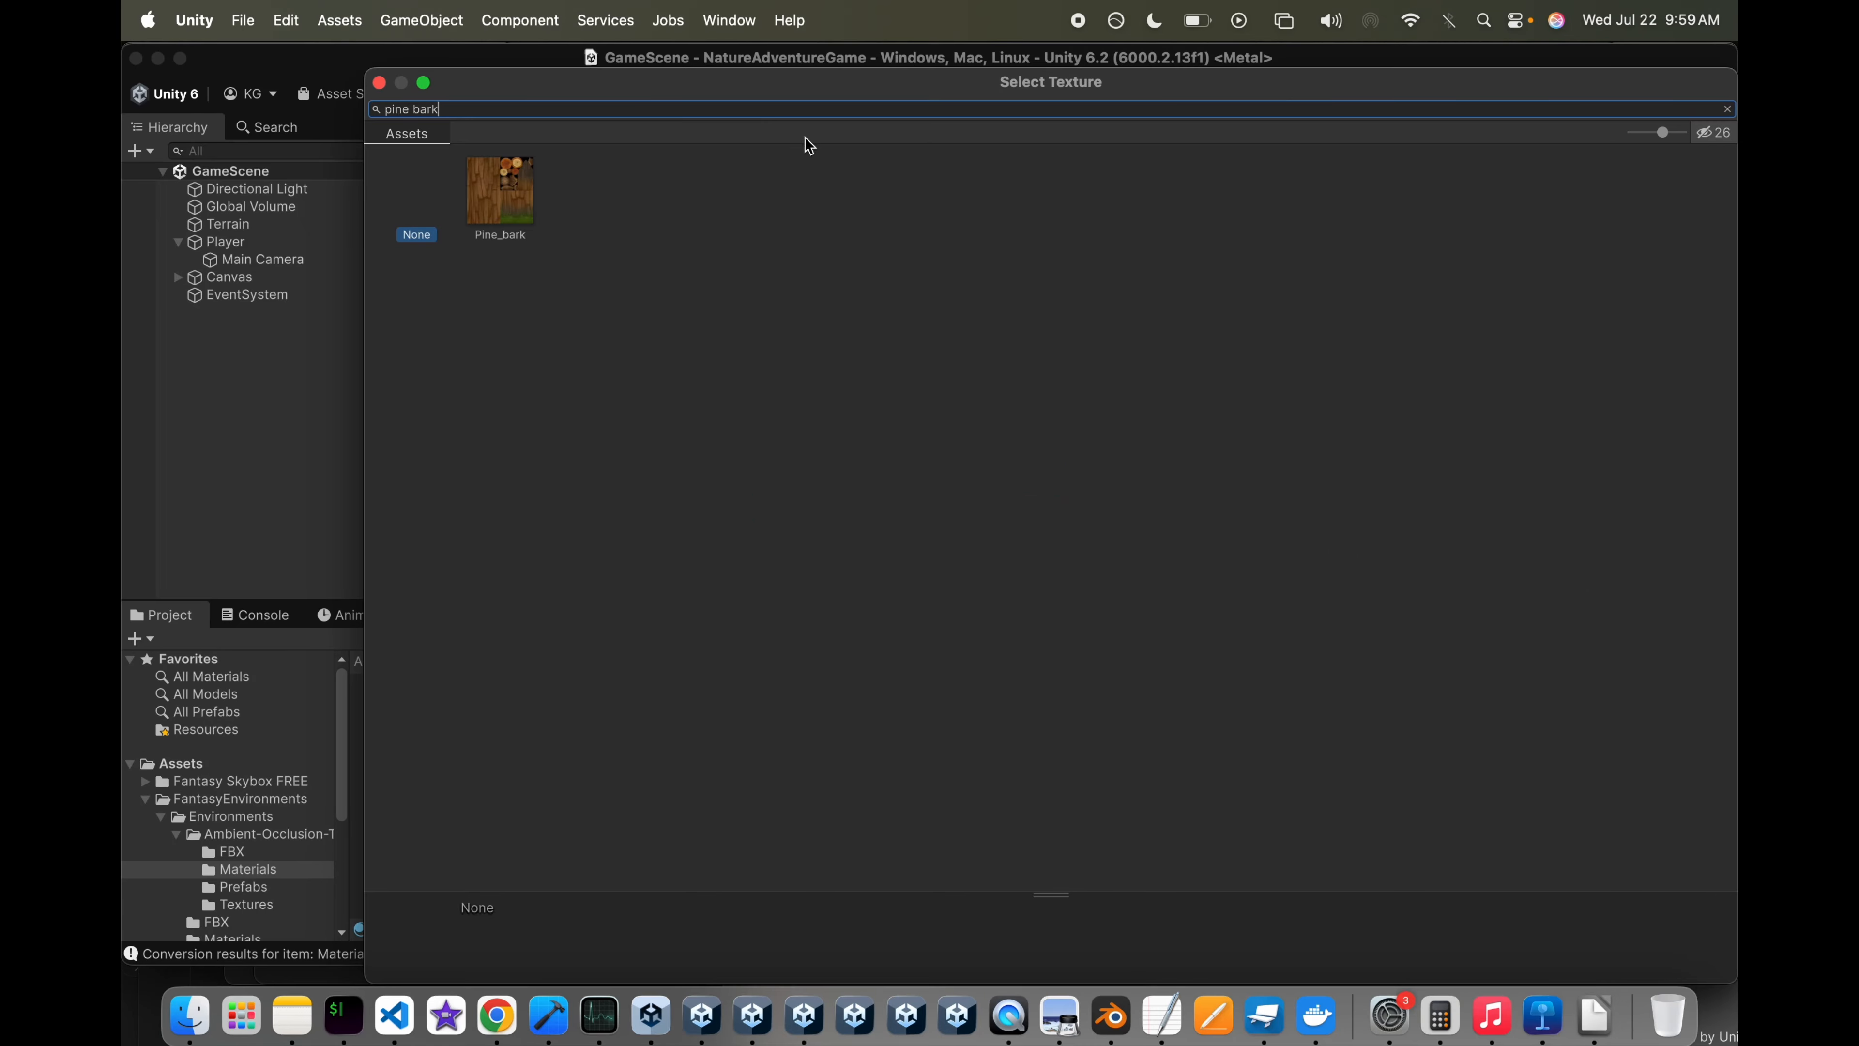
pyautogui.doubleClick(530, 211)
pyautogui.click(962, 732)
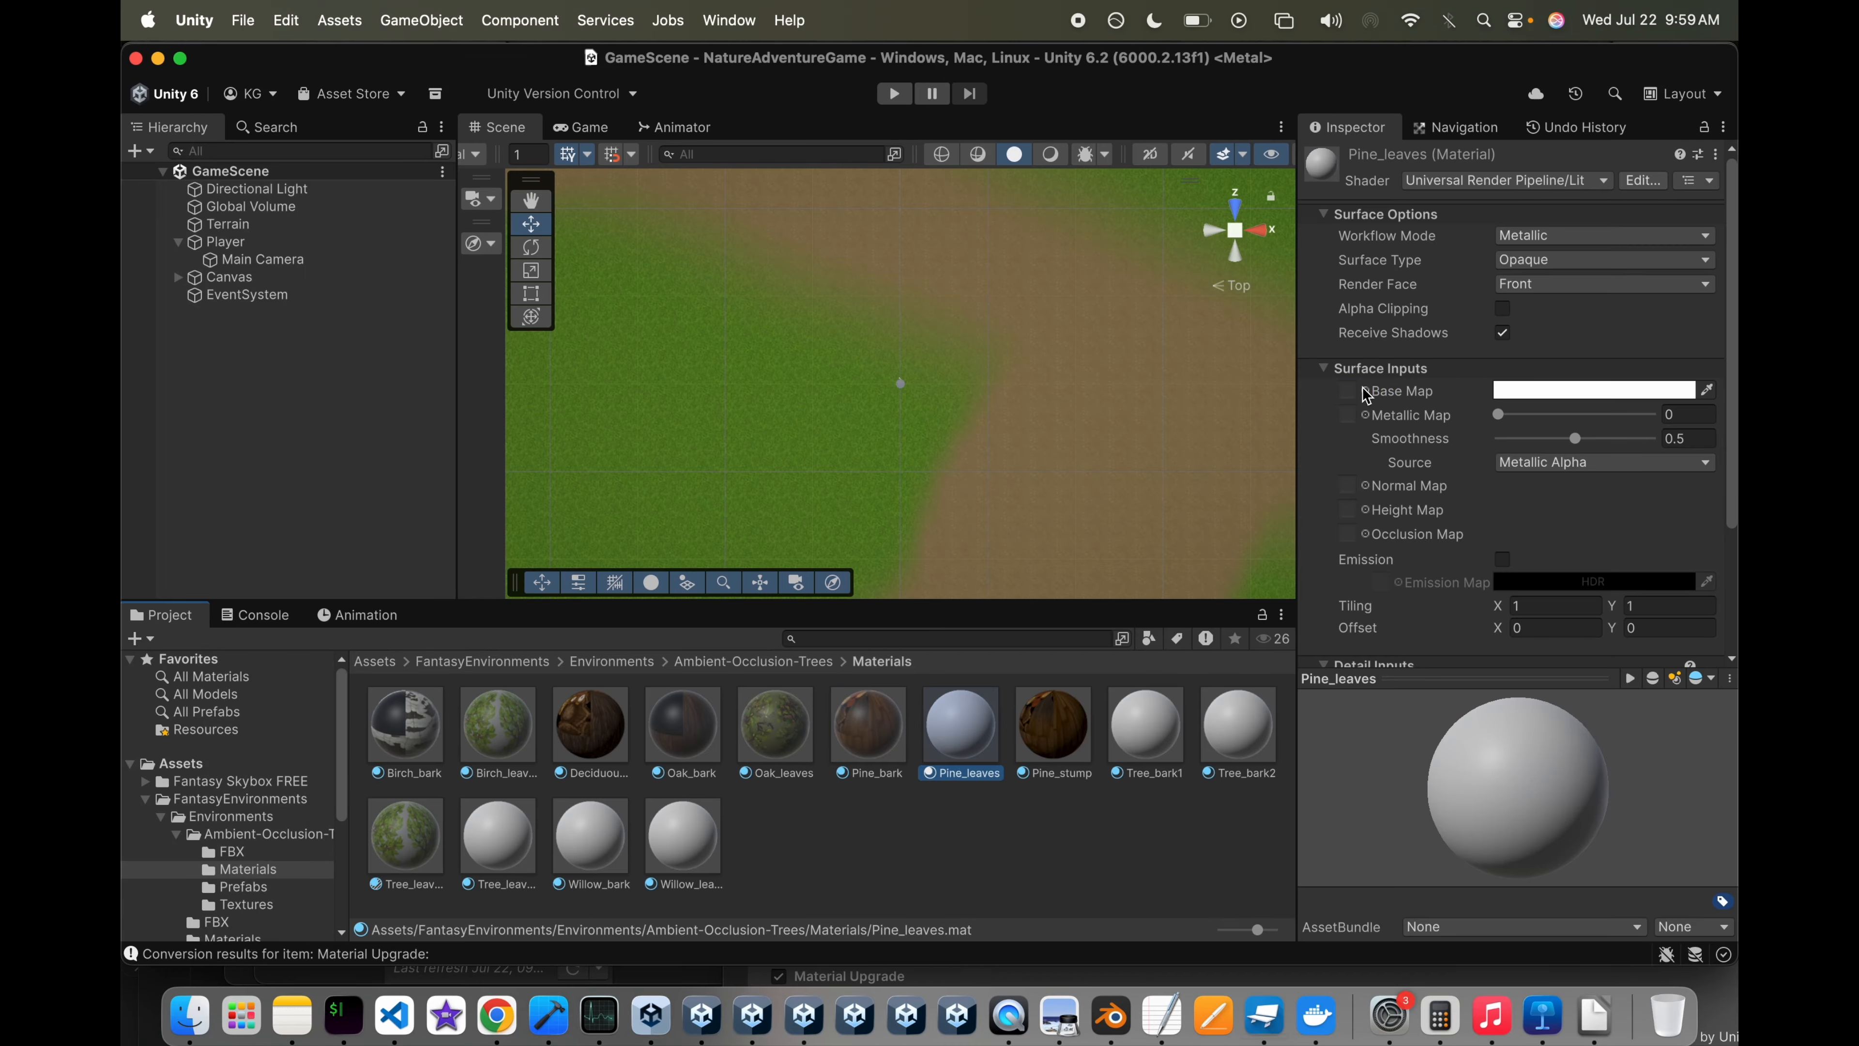
pyautogui.click(1366, 392)
pyautogui.write('pine')
pyautogui.doubleClick(617, 199)
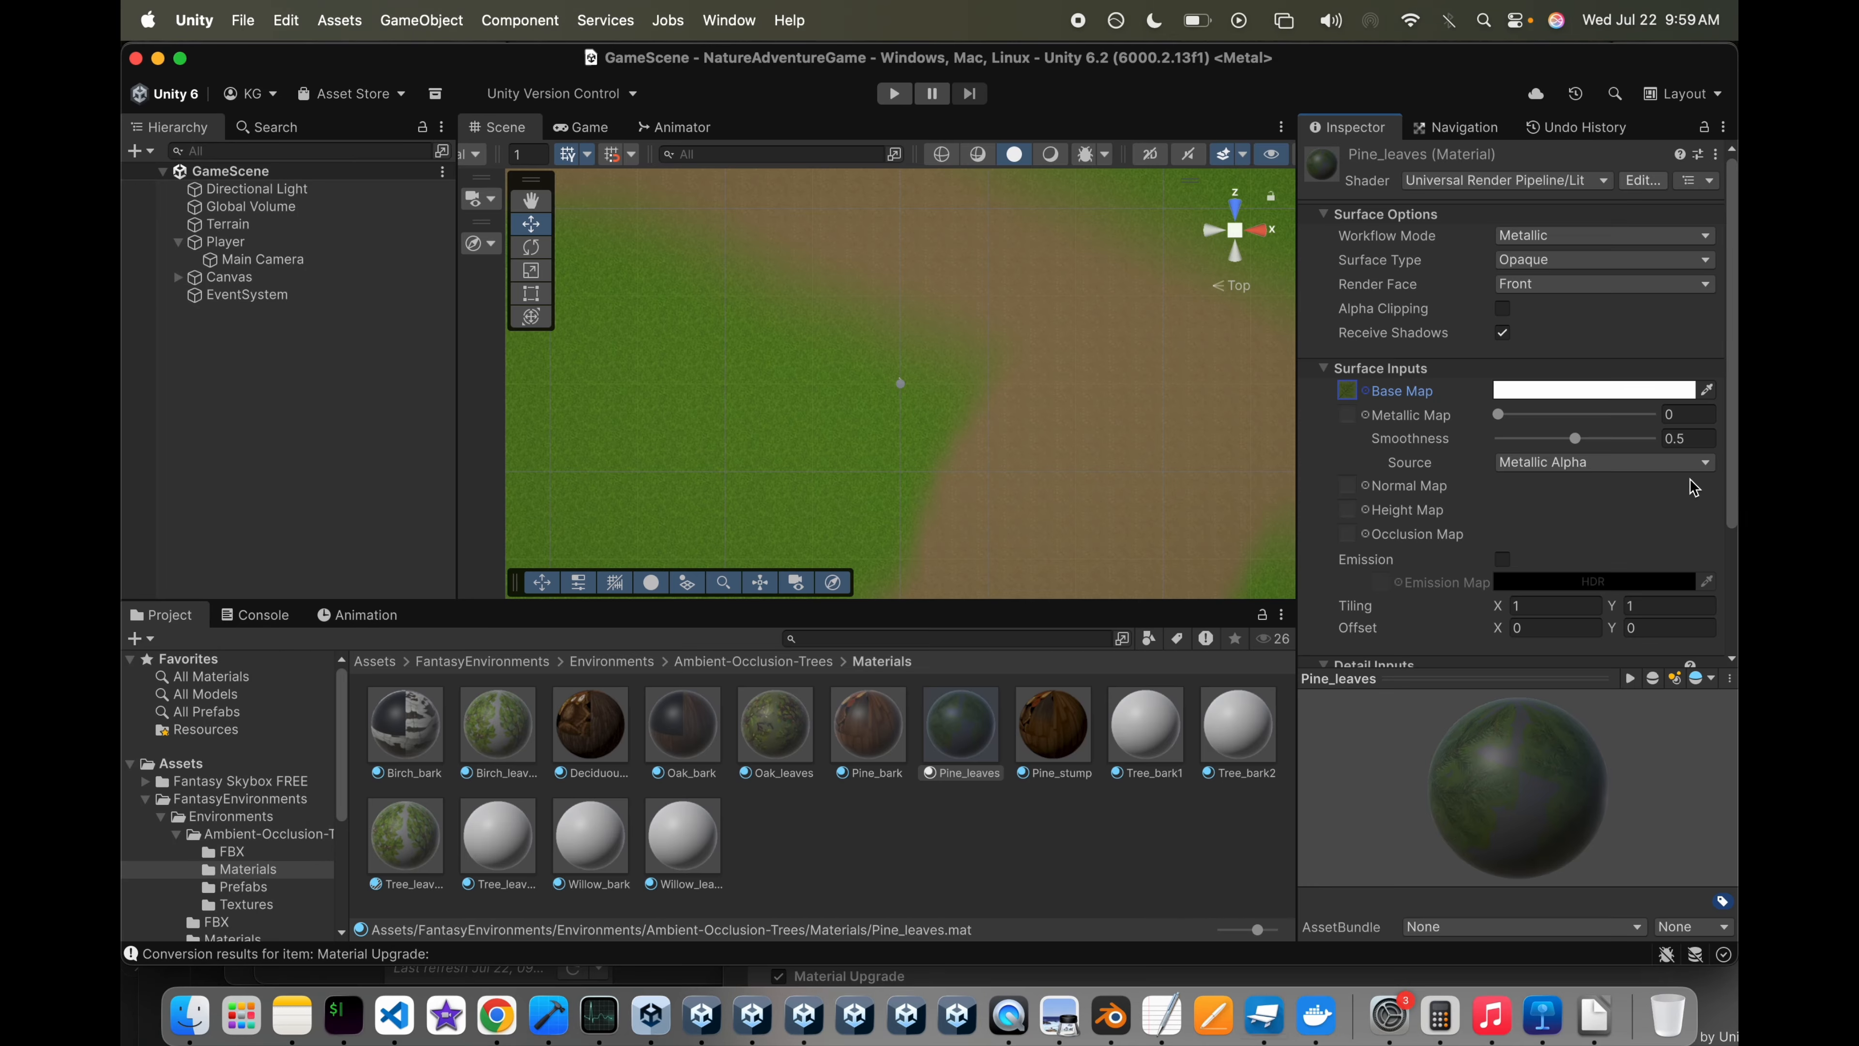
# Step: Assign the Tree_bark1 and Tree_bark2 textures as the Base Maps of the materials with the same names
pyautogui.click(1165, 764)
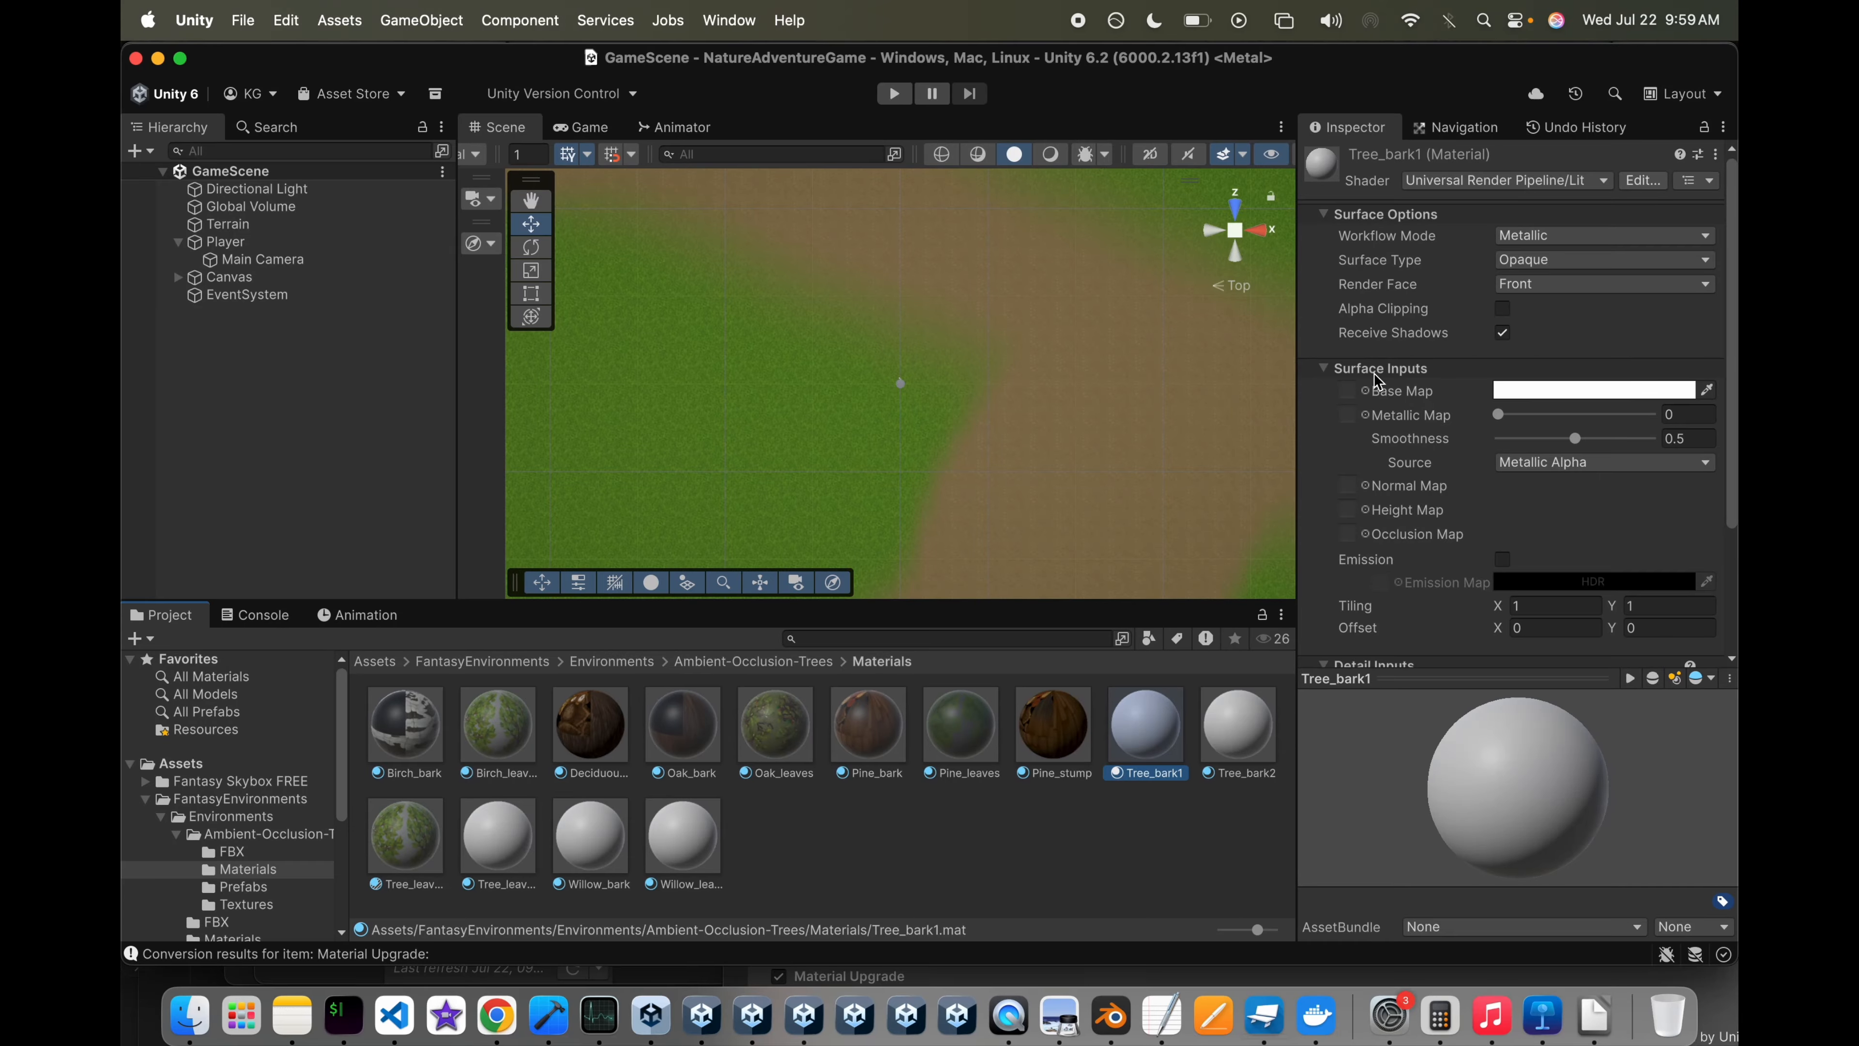
pyautogui.click(1365, 391)
pyautogui.write('tree')
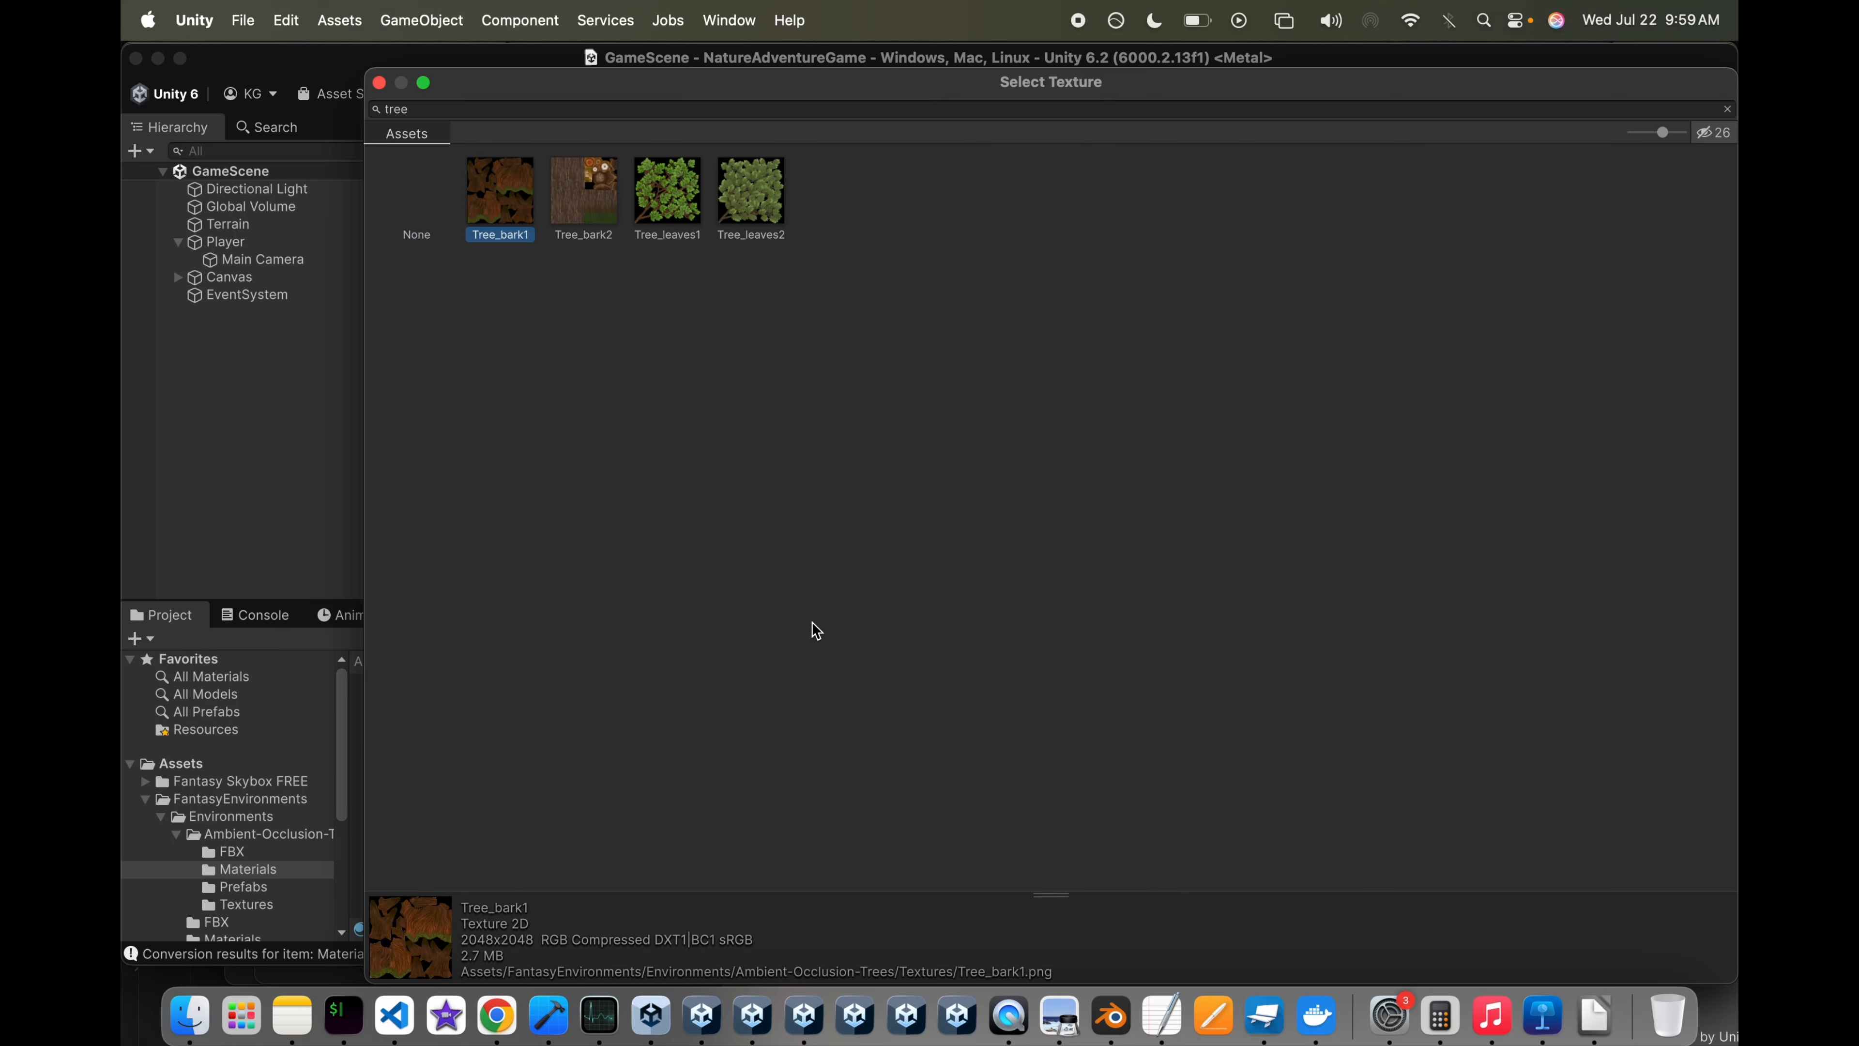
pyautogui.doubleClick(503, 214)
pyautogui.click(1244, 755)
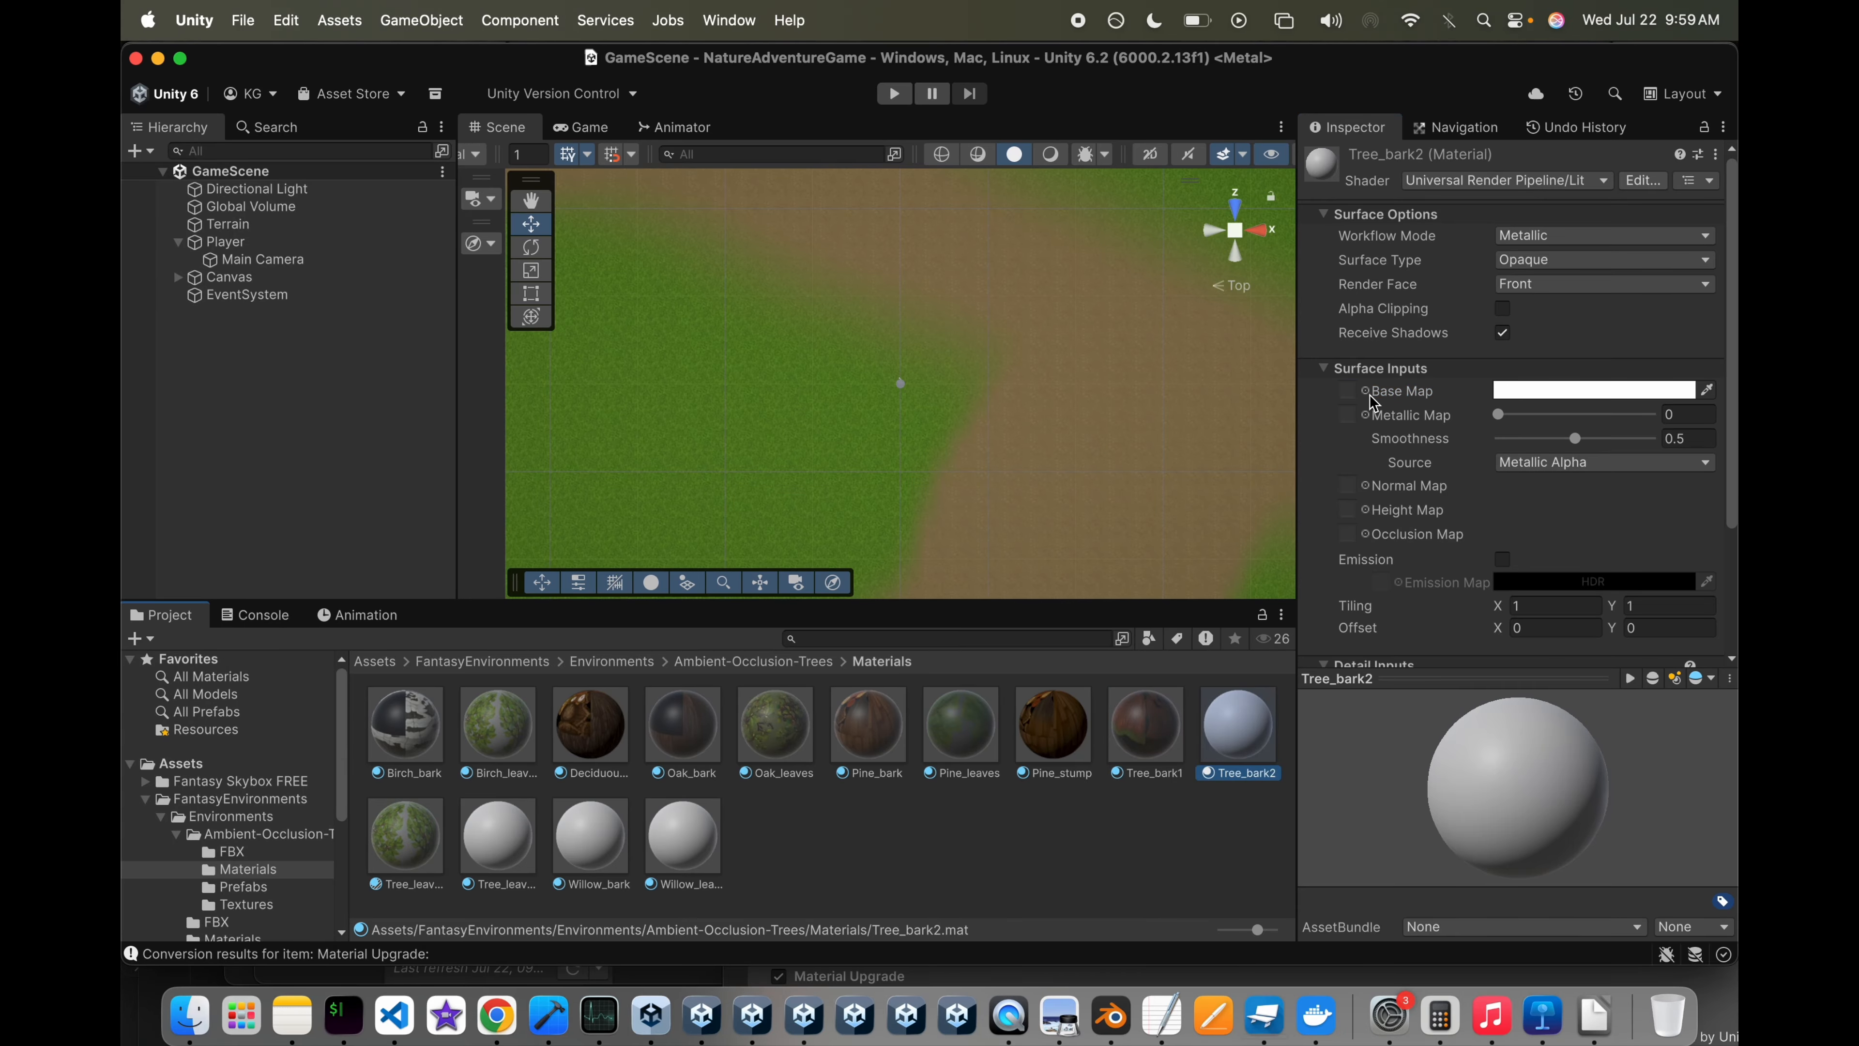
pyautogui.click(1366, 391)
pyautogui.doubleClick(595, 205)
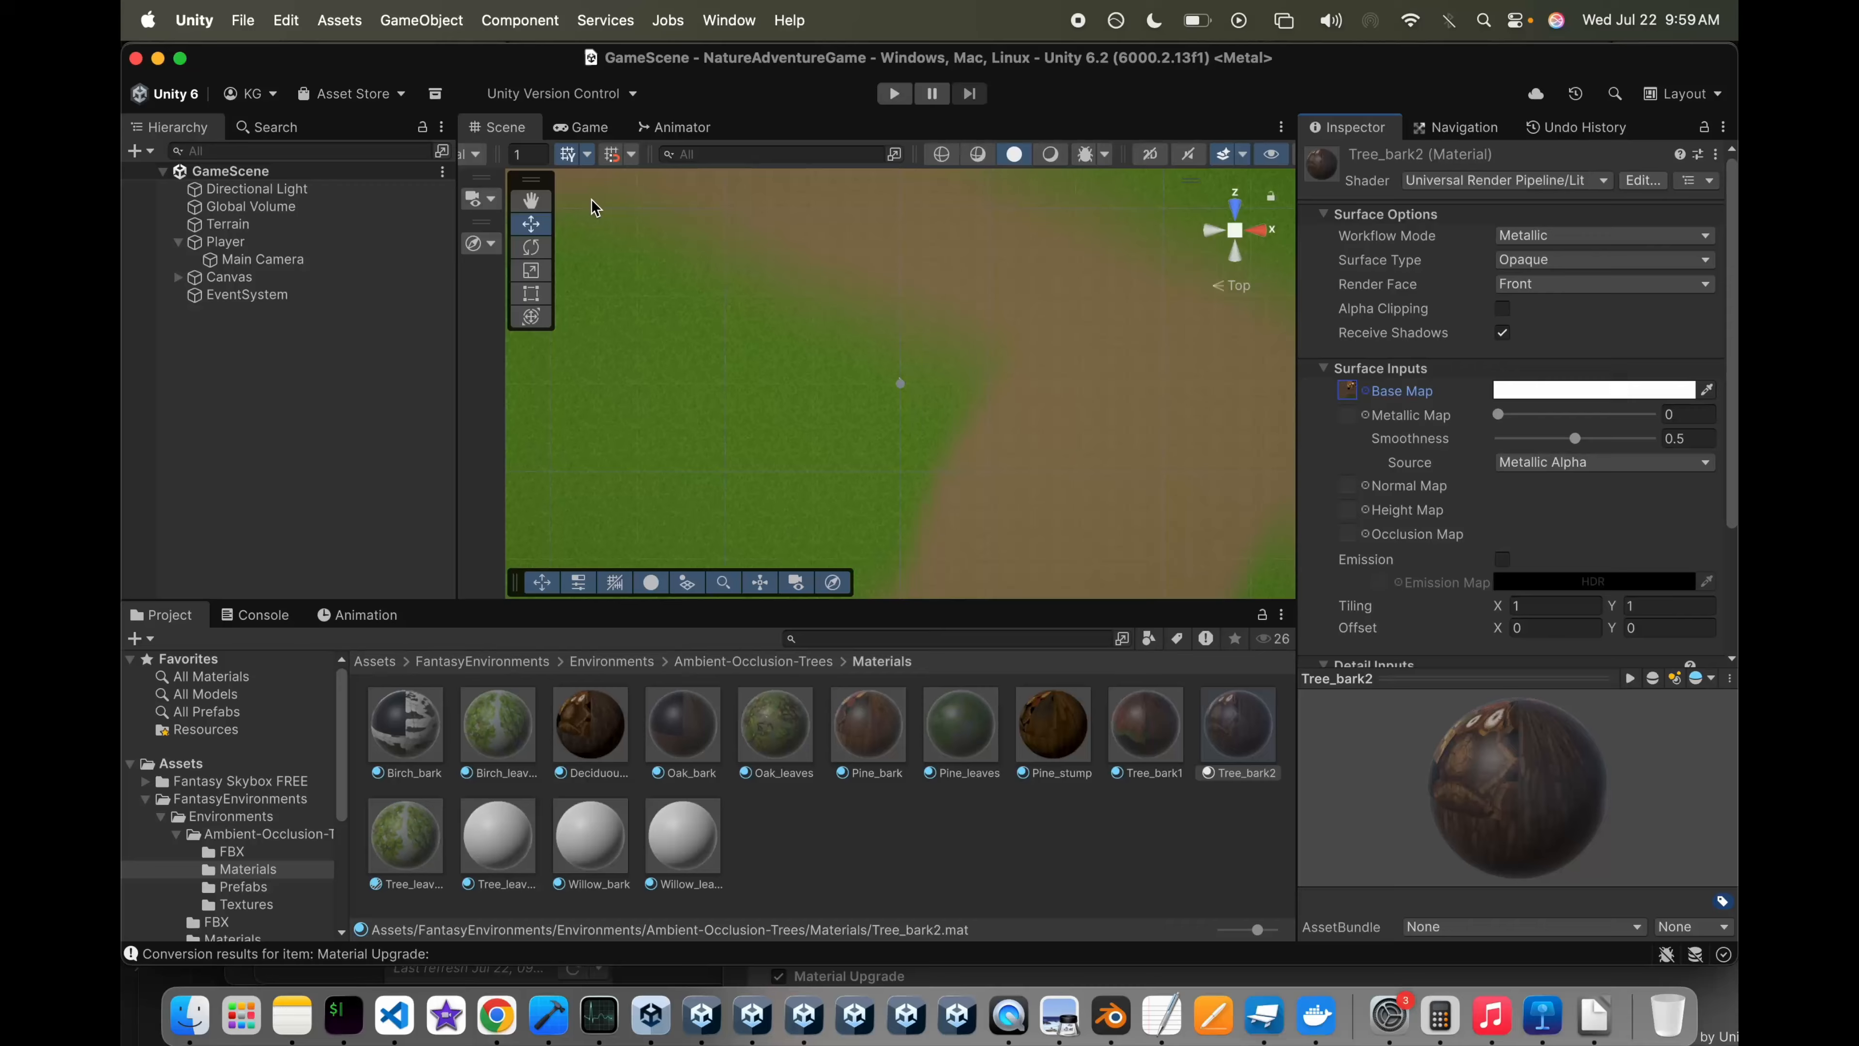
# Step: Try the Tree_leaves1 texture as the Base Map of the Tree_leaves2 material
pyautogui.click(510, 864)
pyautogui.click(1366, 391)
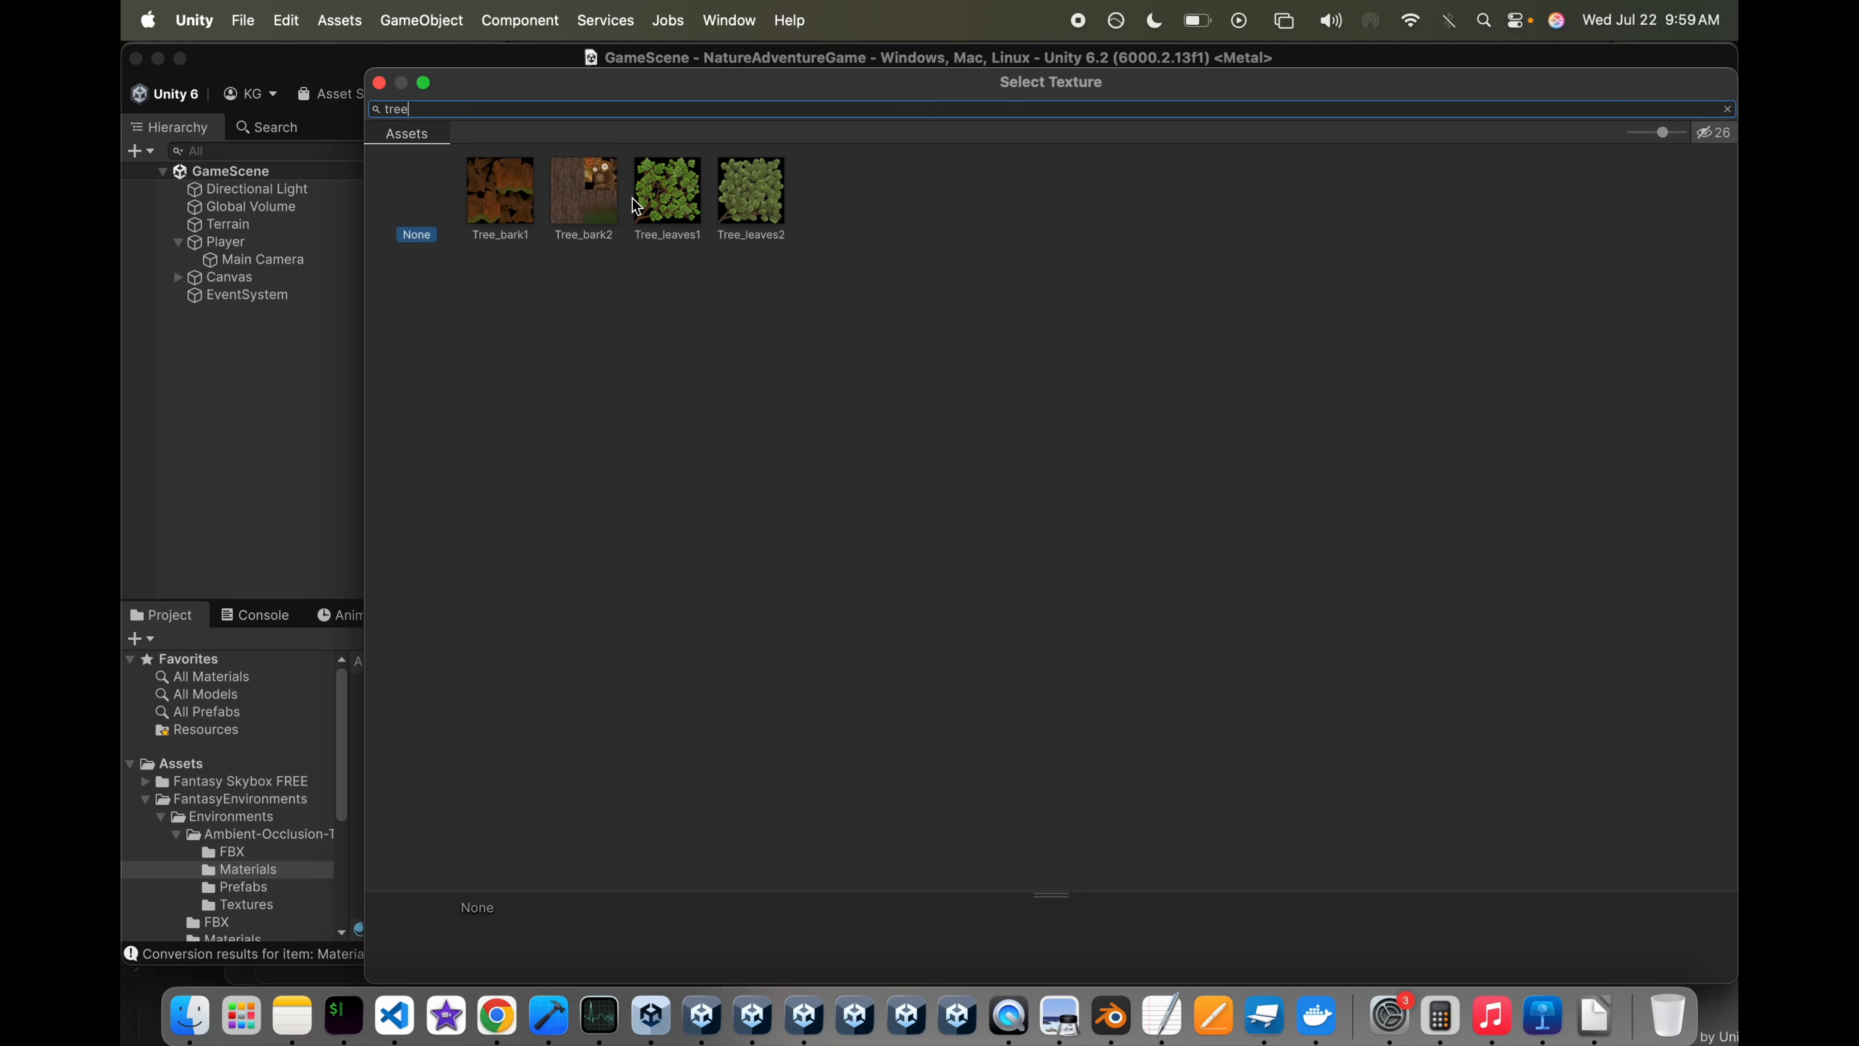
pyautogui.doubleClick(689, 212)
pyautogui.click(419, 856)
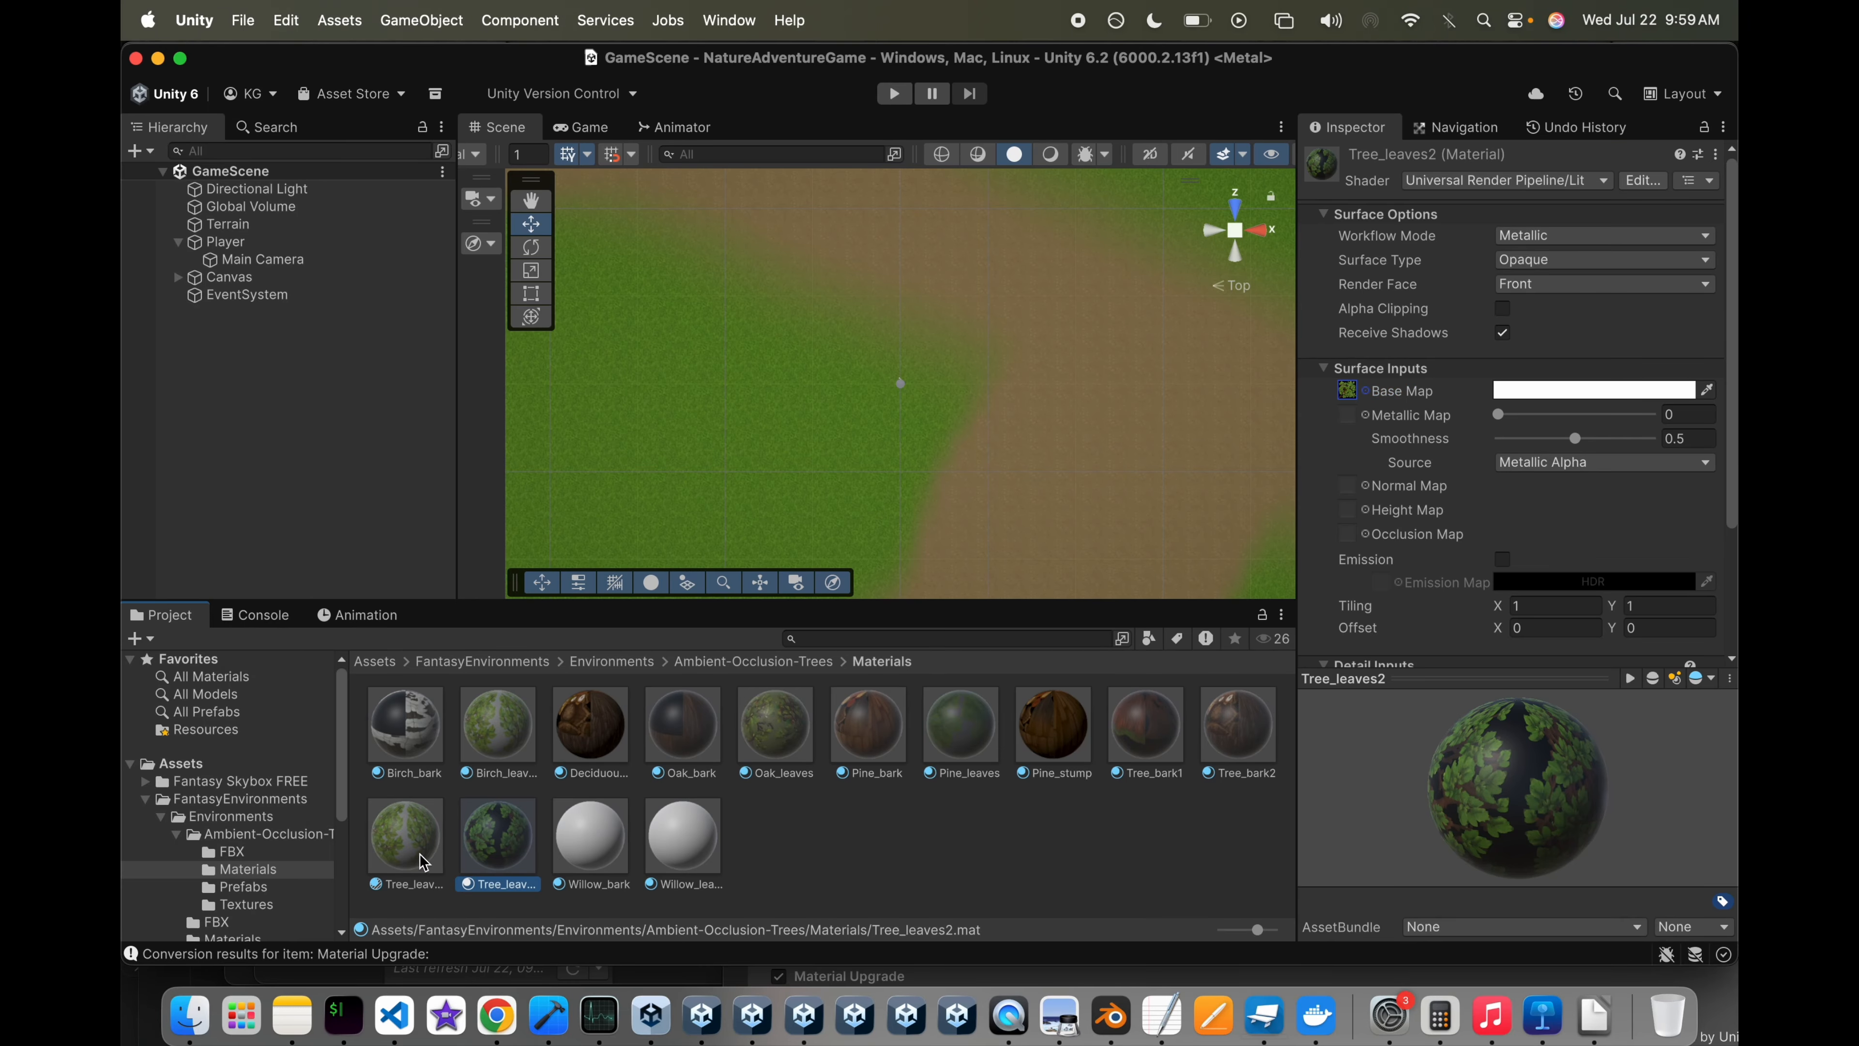
# Step: Set the Base Map of the Tree_leaves2 material to the Tree_leaves2 texture
pyautogui.click(503, 883)
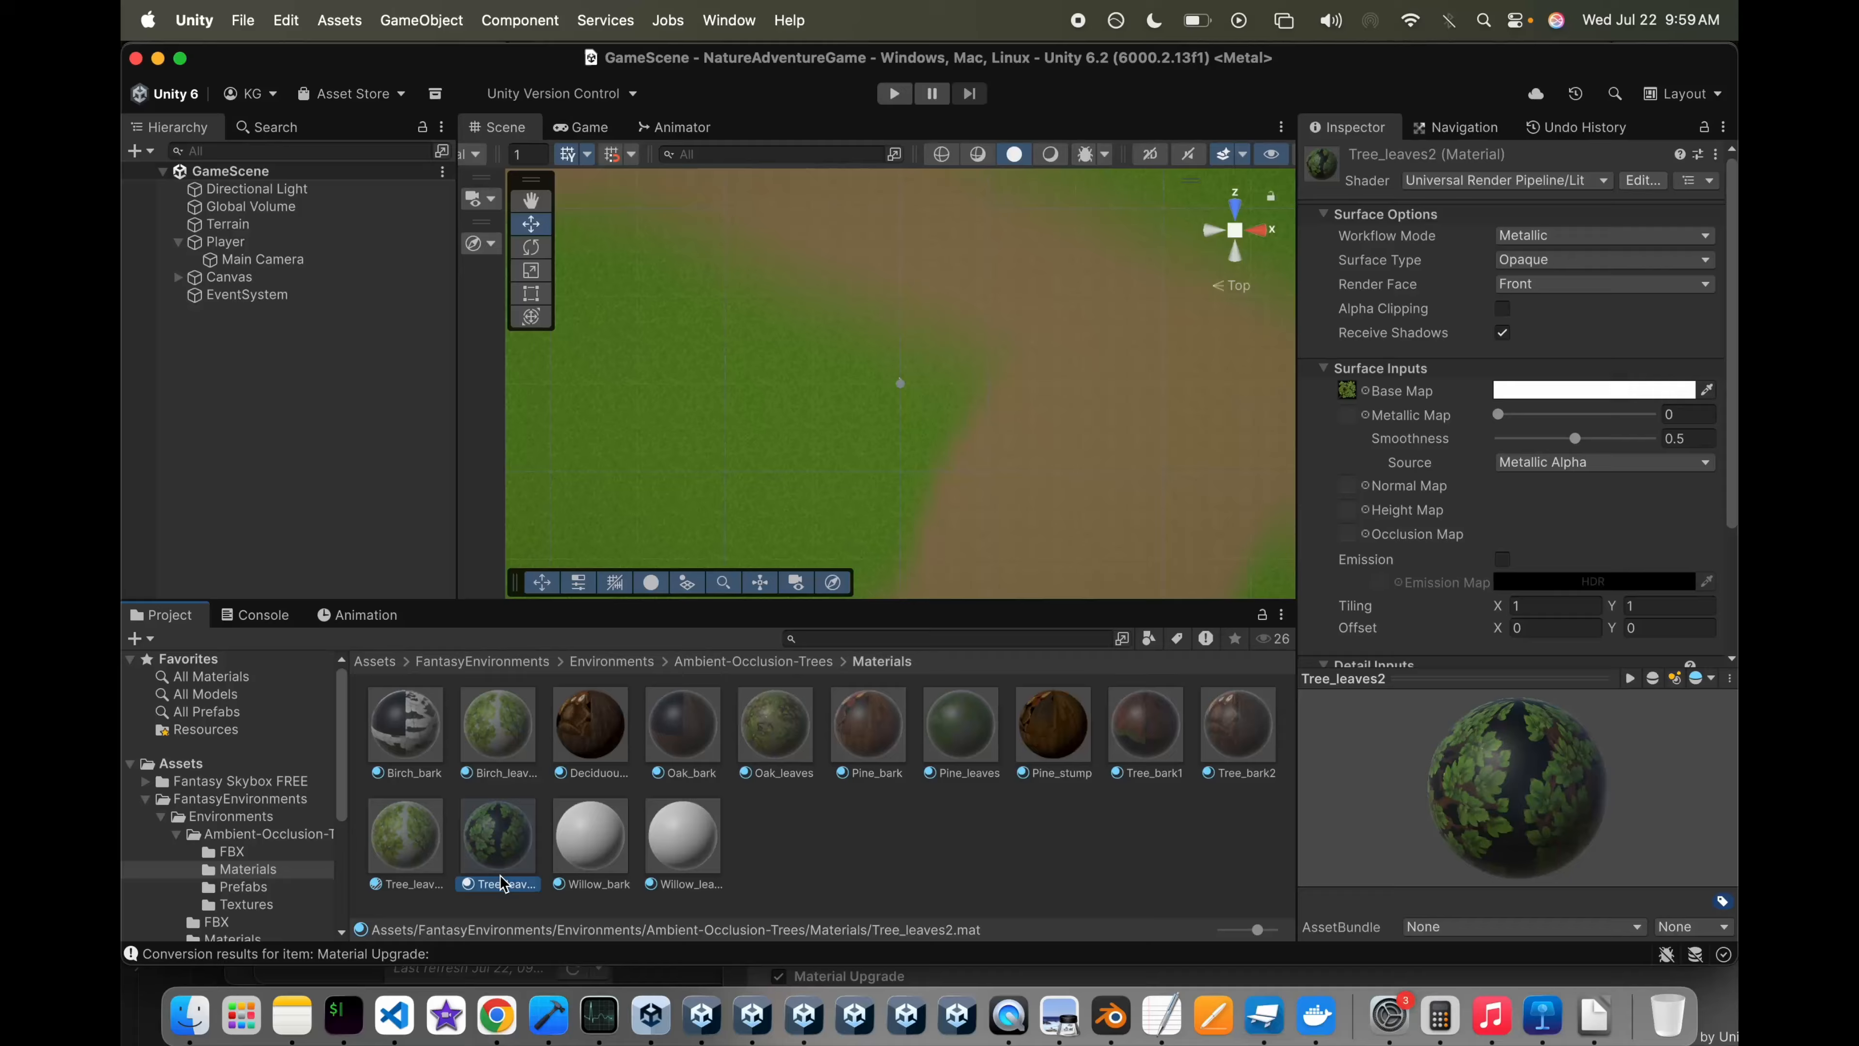
pyautogui.click(1365, 391)
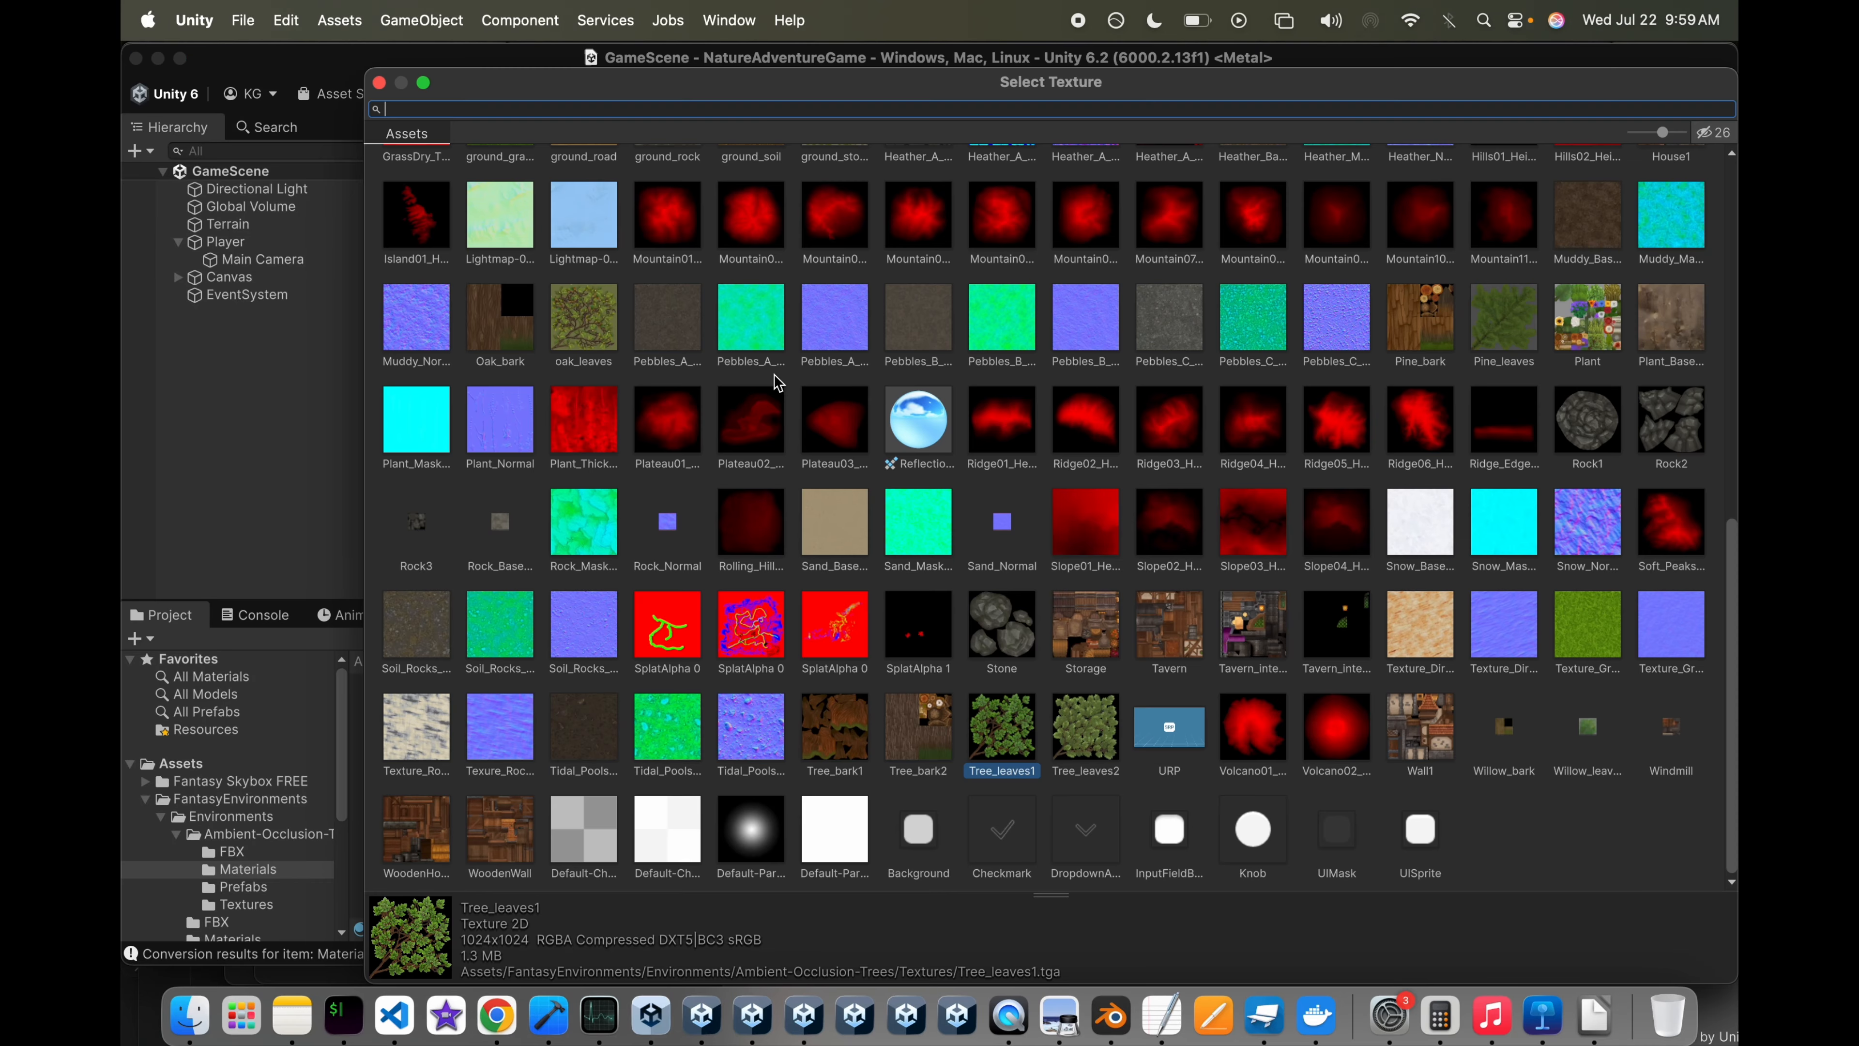
pyautogui.doubleClick(1107, 741)
# Step: Assign the Willow_bark texture as the Willow_bark material's Base Map and the willow leaves texture as the Willow_leaves material's Base Map
pyautogui.click(591, 835)
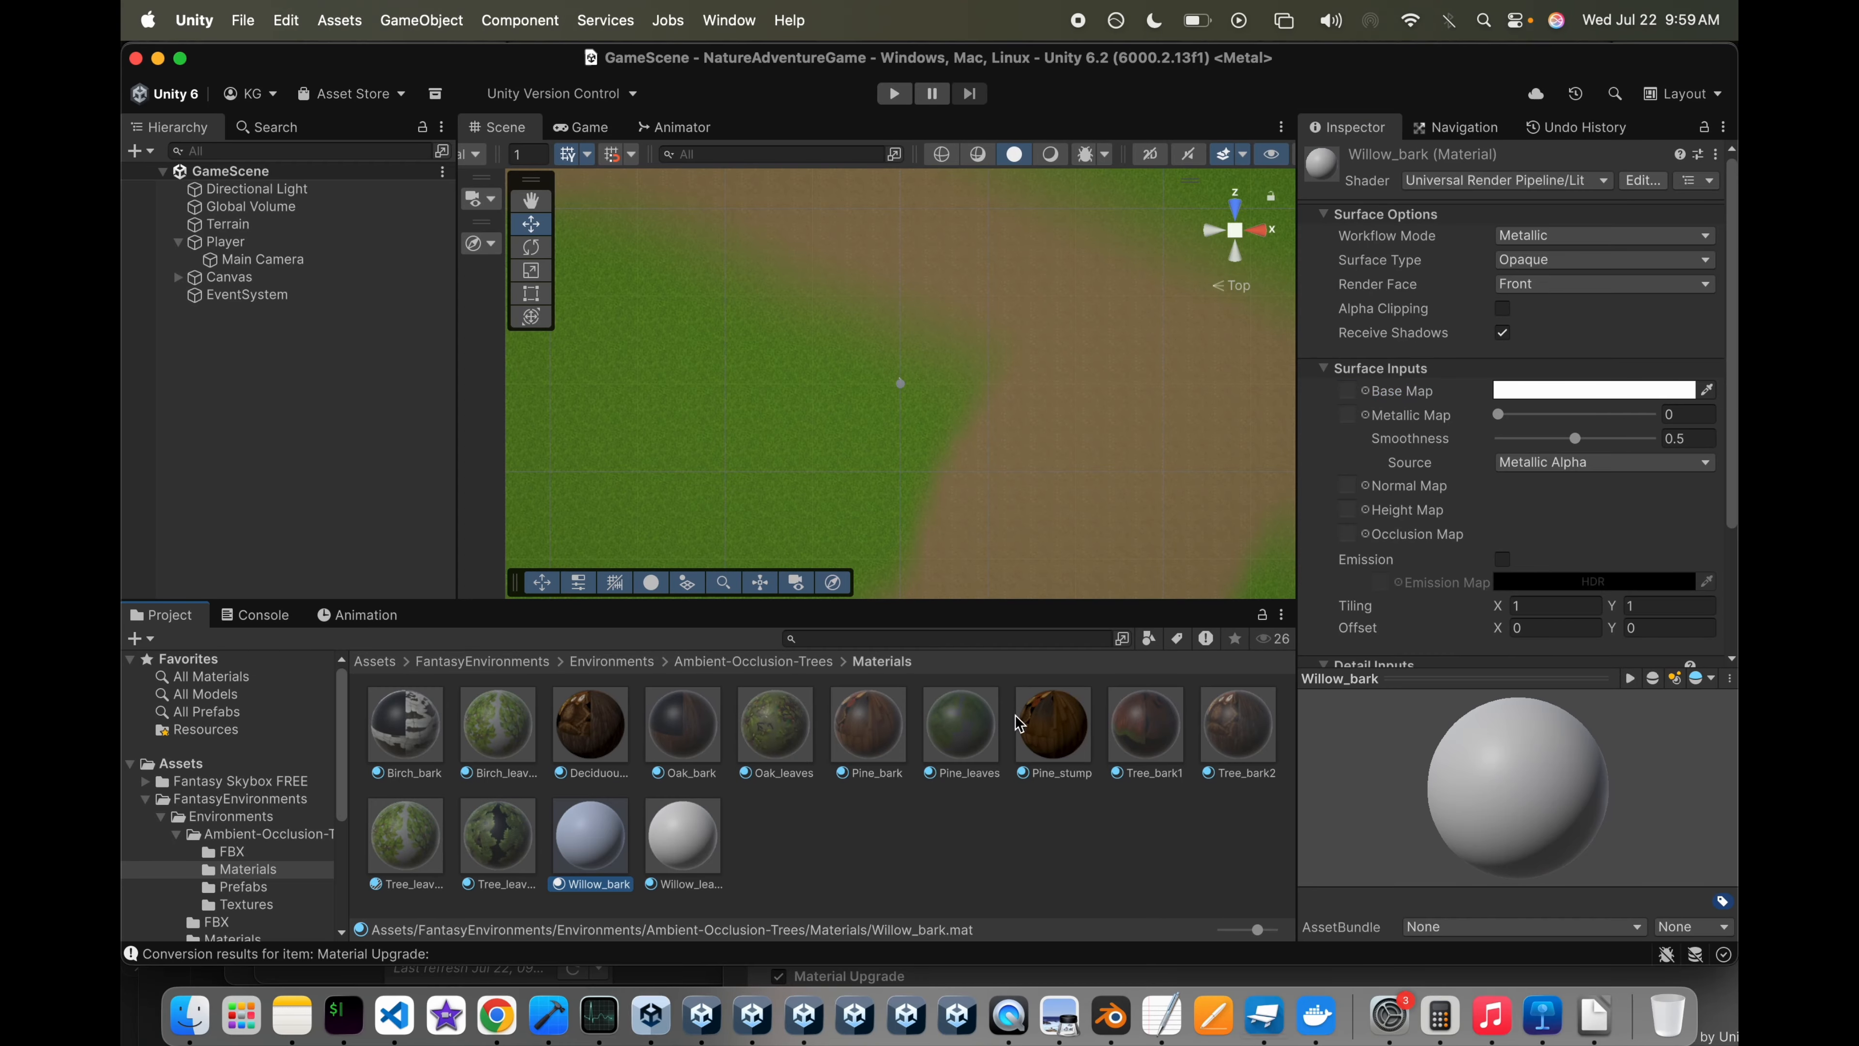
pyautogui.click(1365, 391)
pyautogui.write('willo')
pyautogui.click(505, 198)
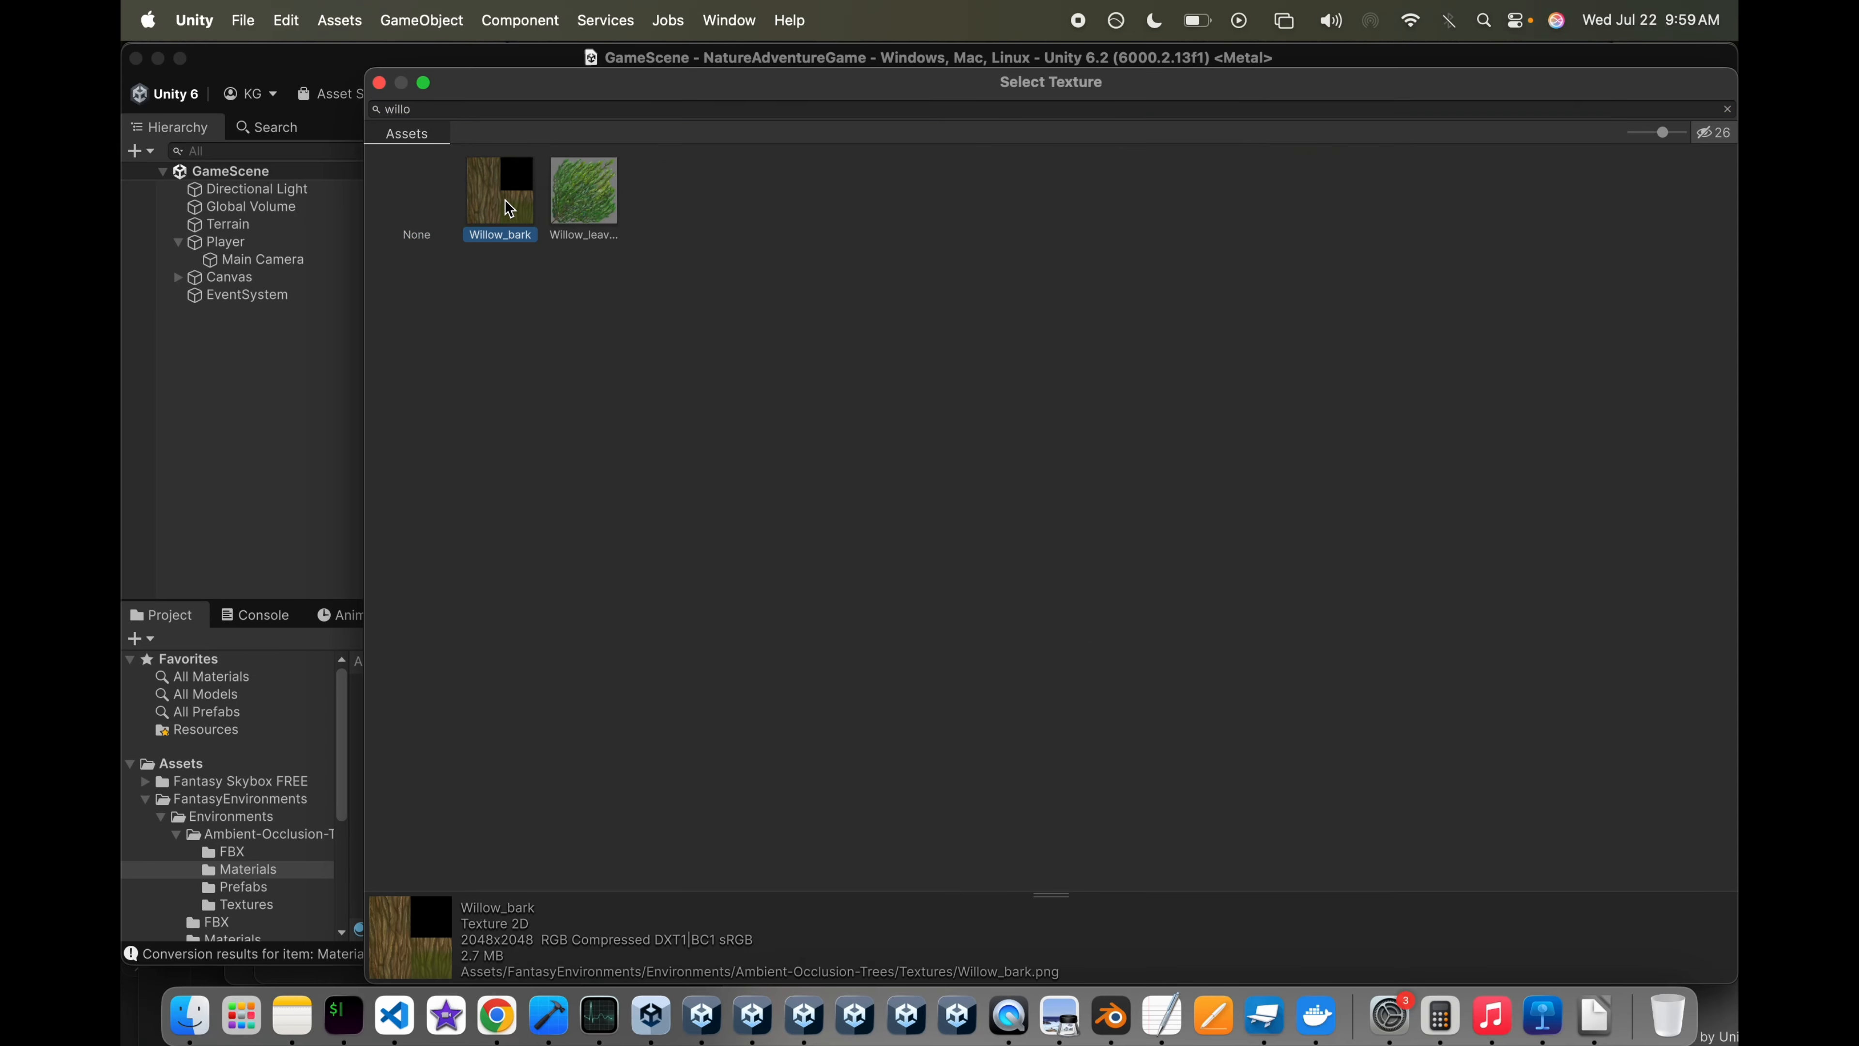
pyautogui.doubleClick(510, 210)
pyautogui.click(1365, 394)
pyautogui.write('w')
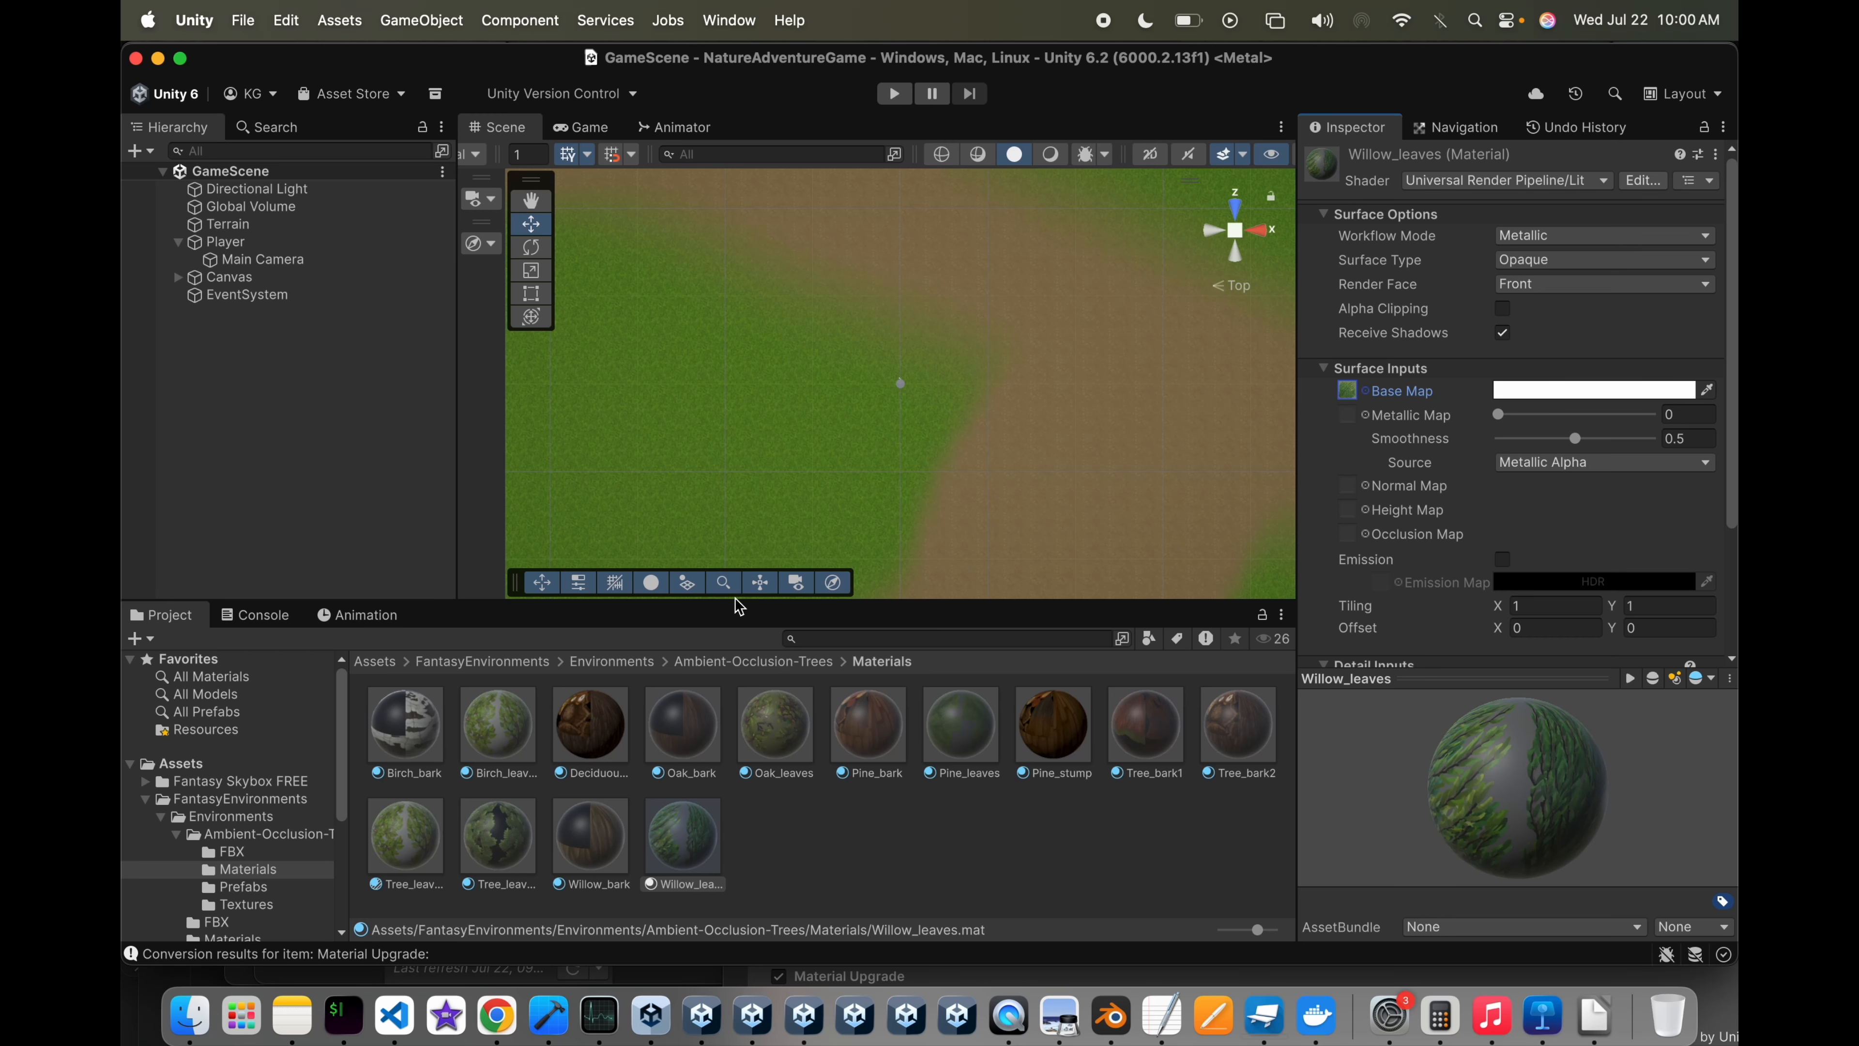
# Step: Place the Deciduous_tree1 model from the Ambient-Occlusion-Trees FBX folder on the grass beside the path
pyautogui.click(751, 661)
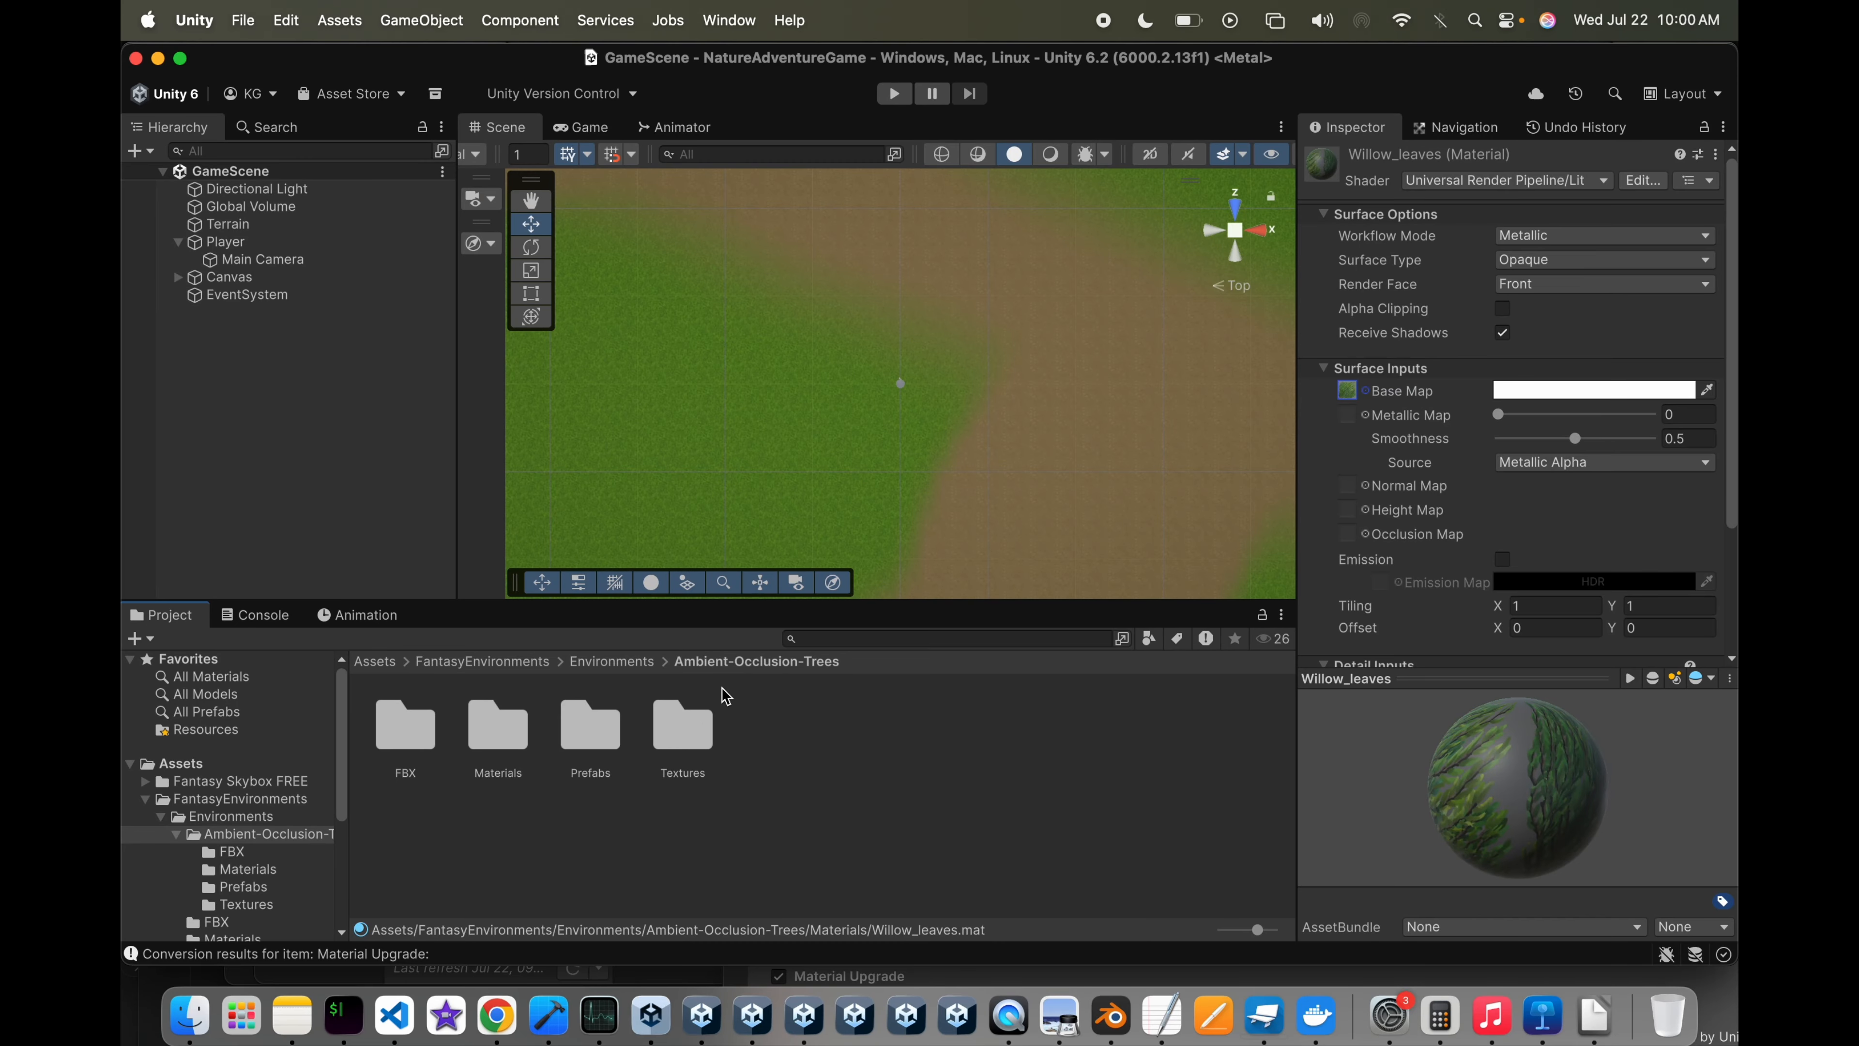
pyautogui.doubleClick(421, 746)
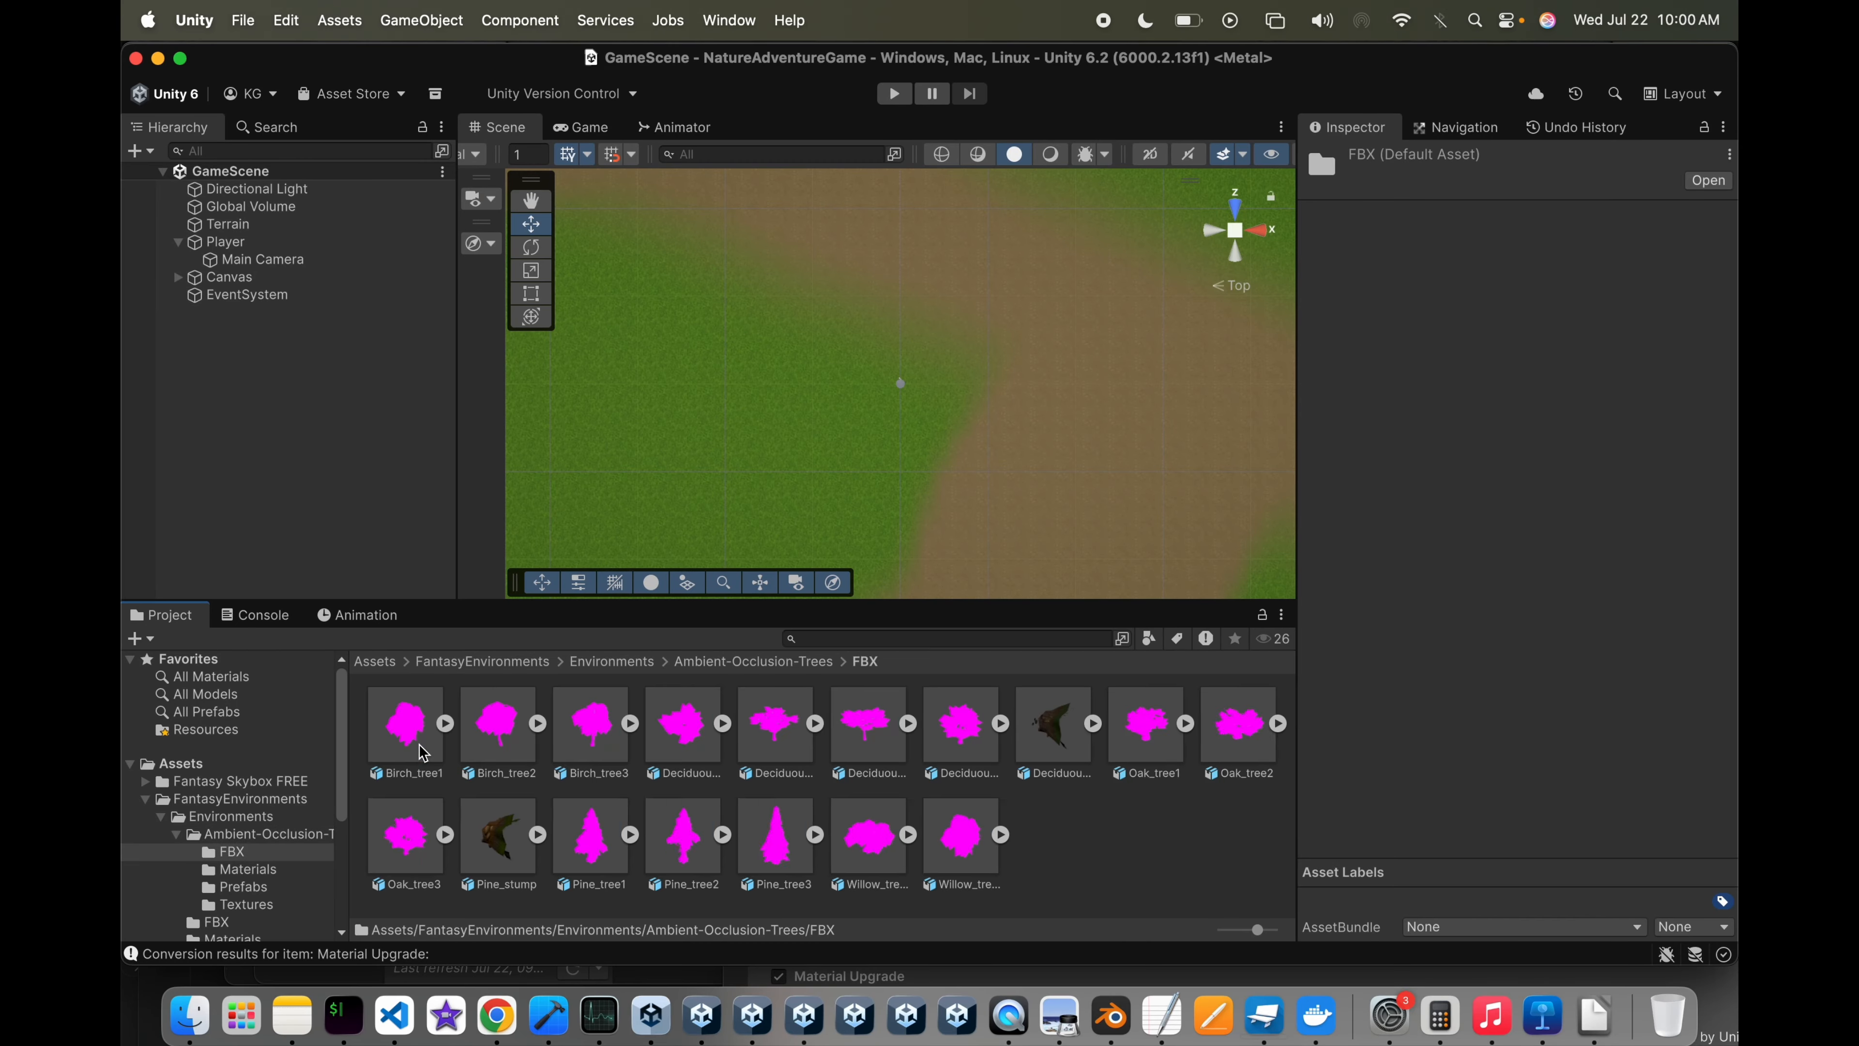
pyautogui.moveTo(691, 728); pyautogui.dragTo(723, 350)
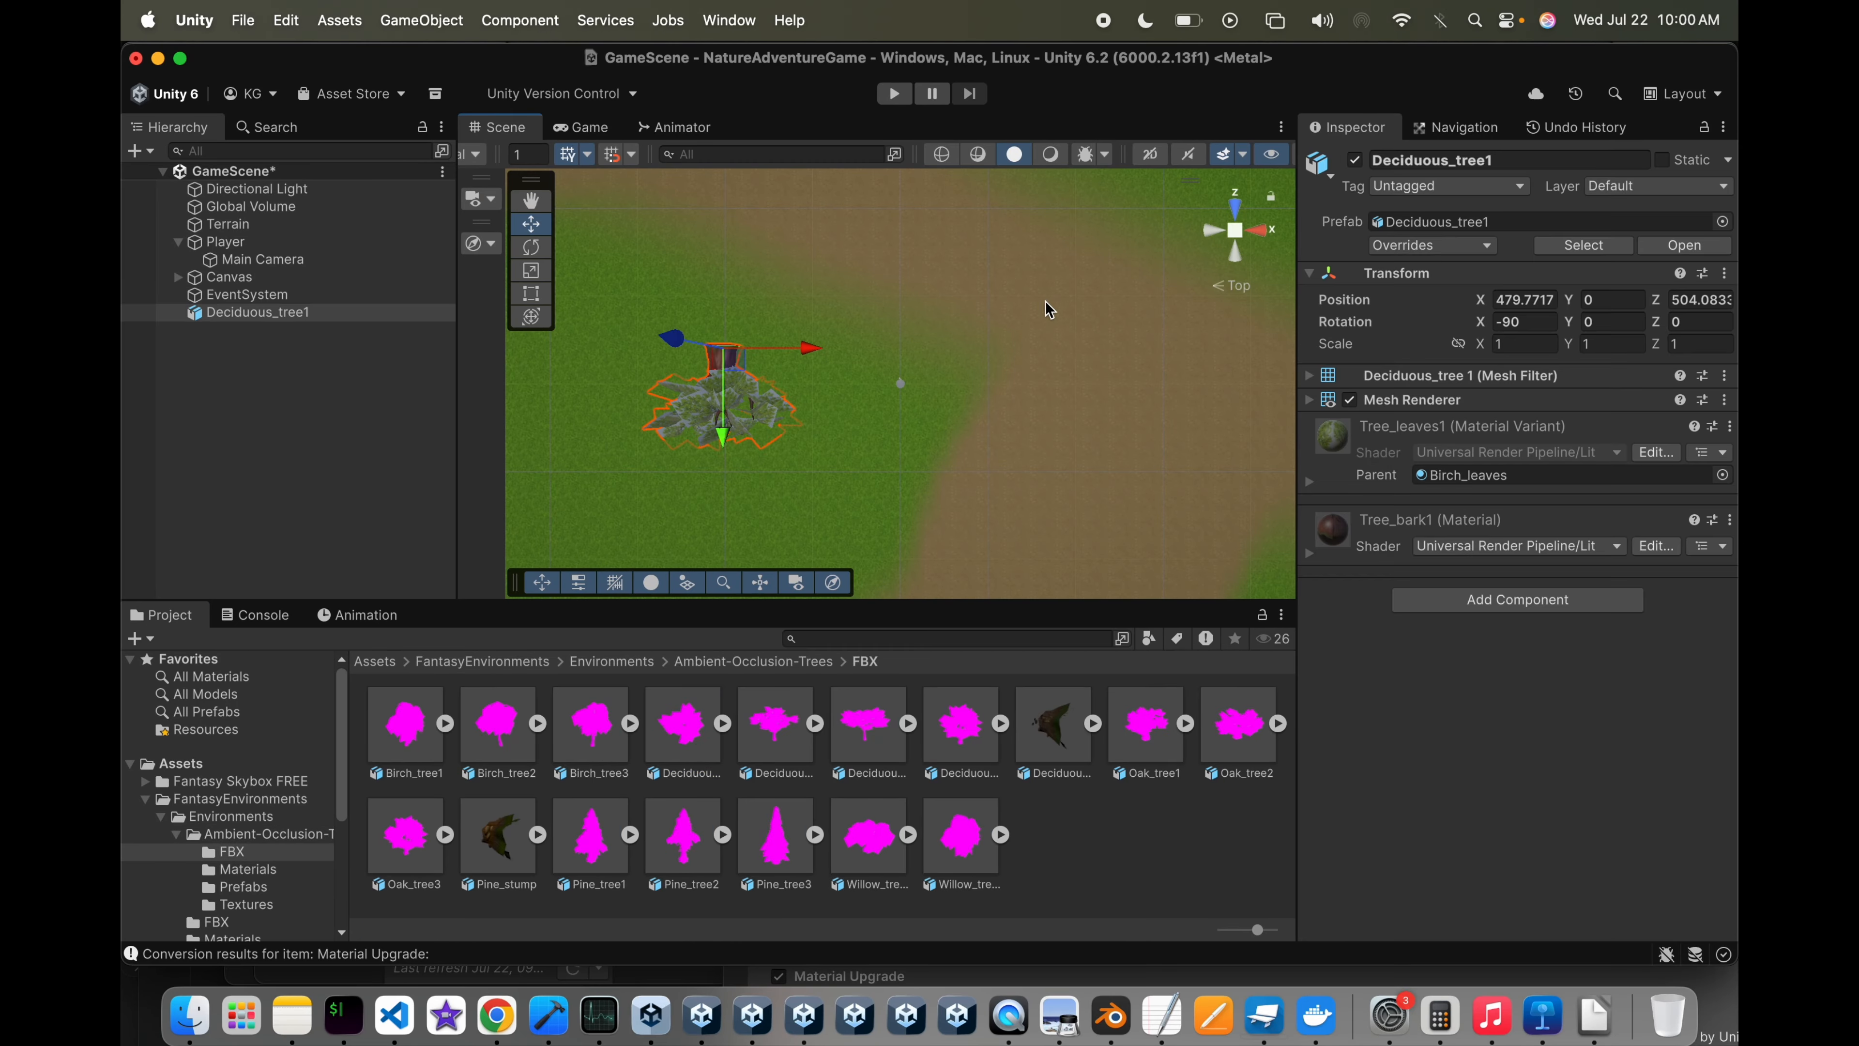
# Step: Examine the placed Deciduous_tree1 from the back, right and front views and delete it from the scene
pyautogui.click(1236, 251)
pyautogui.scroll(8, 834, 406)
pyautogui.scroll(-10, 834, 406)
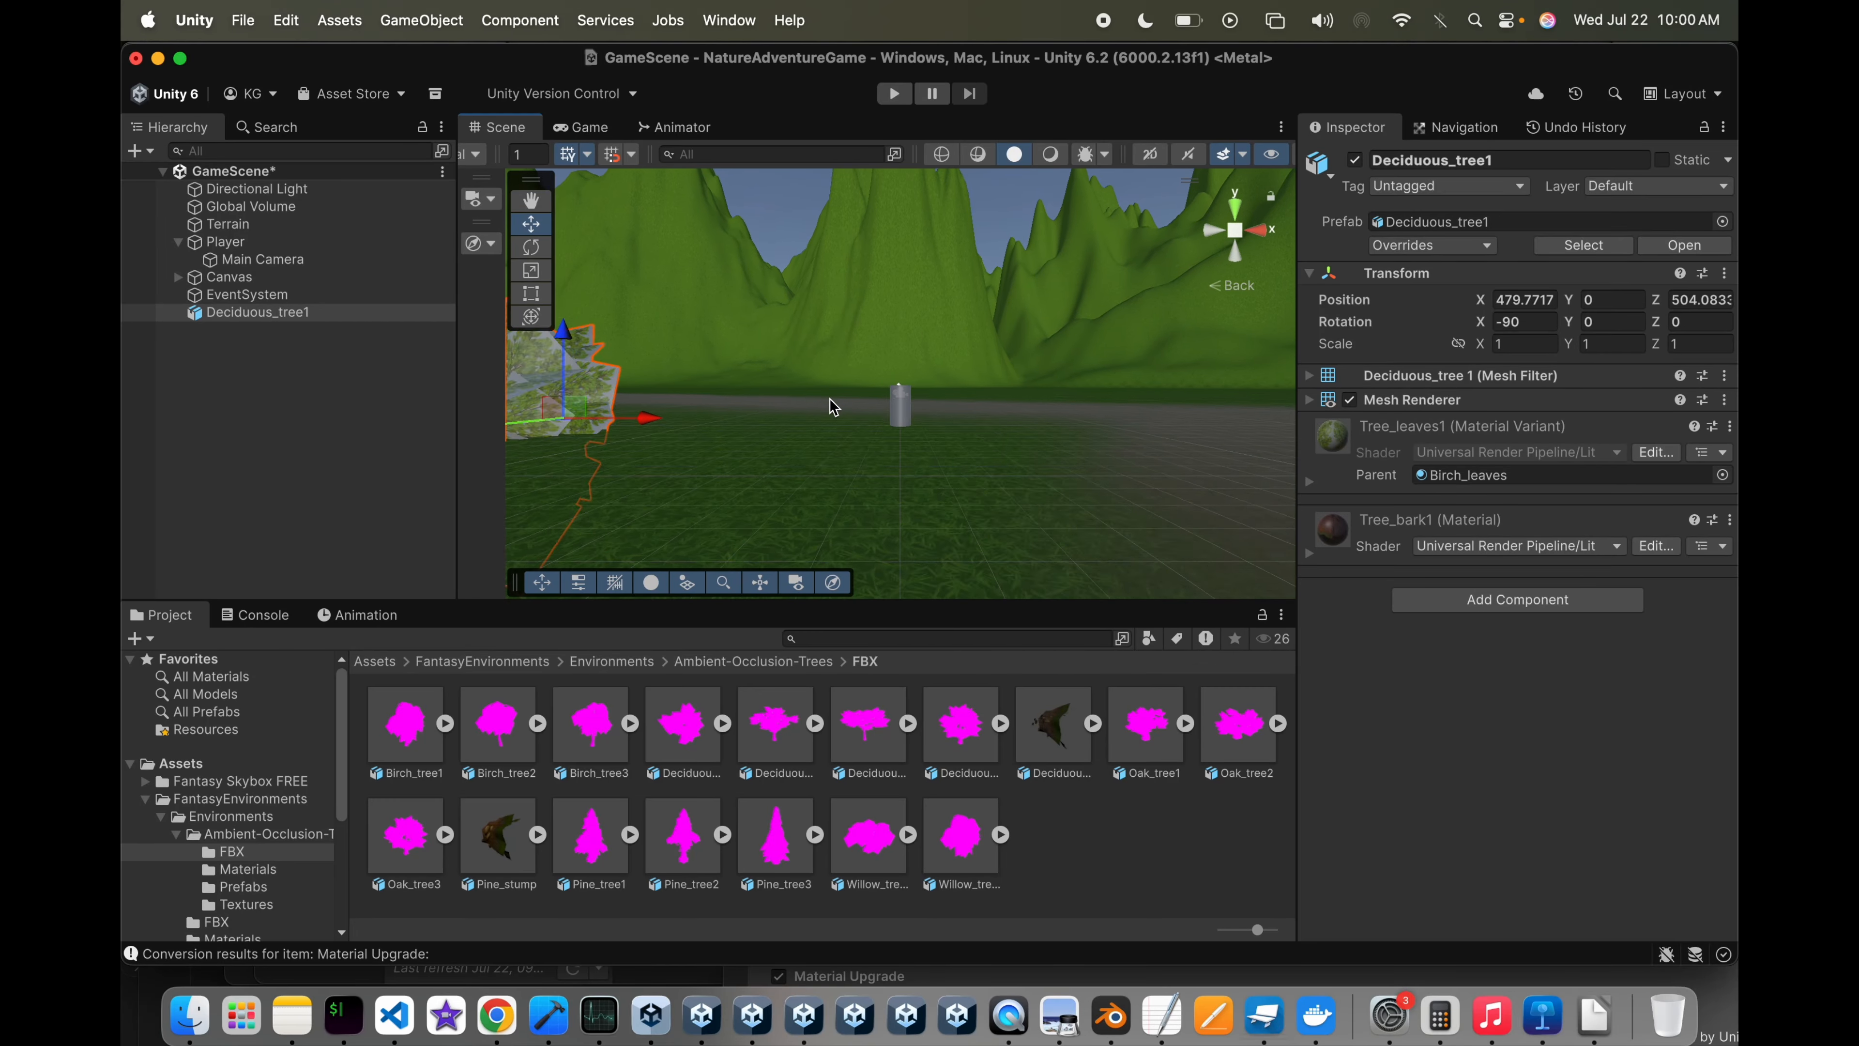
pyautogui.click(1269, 228)
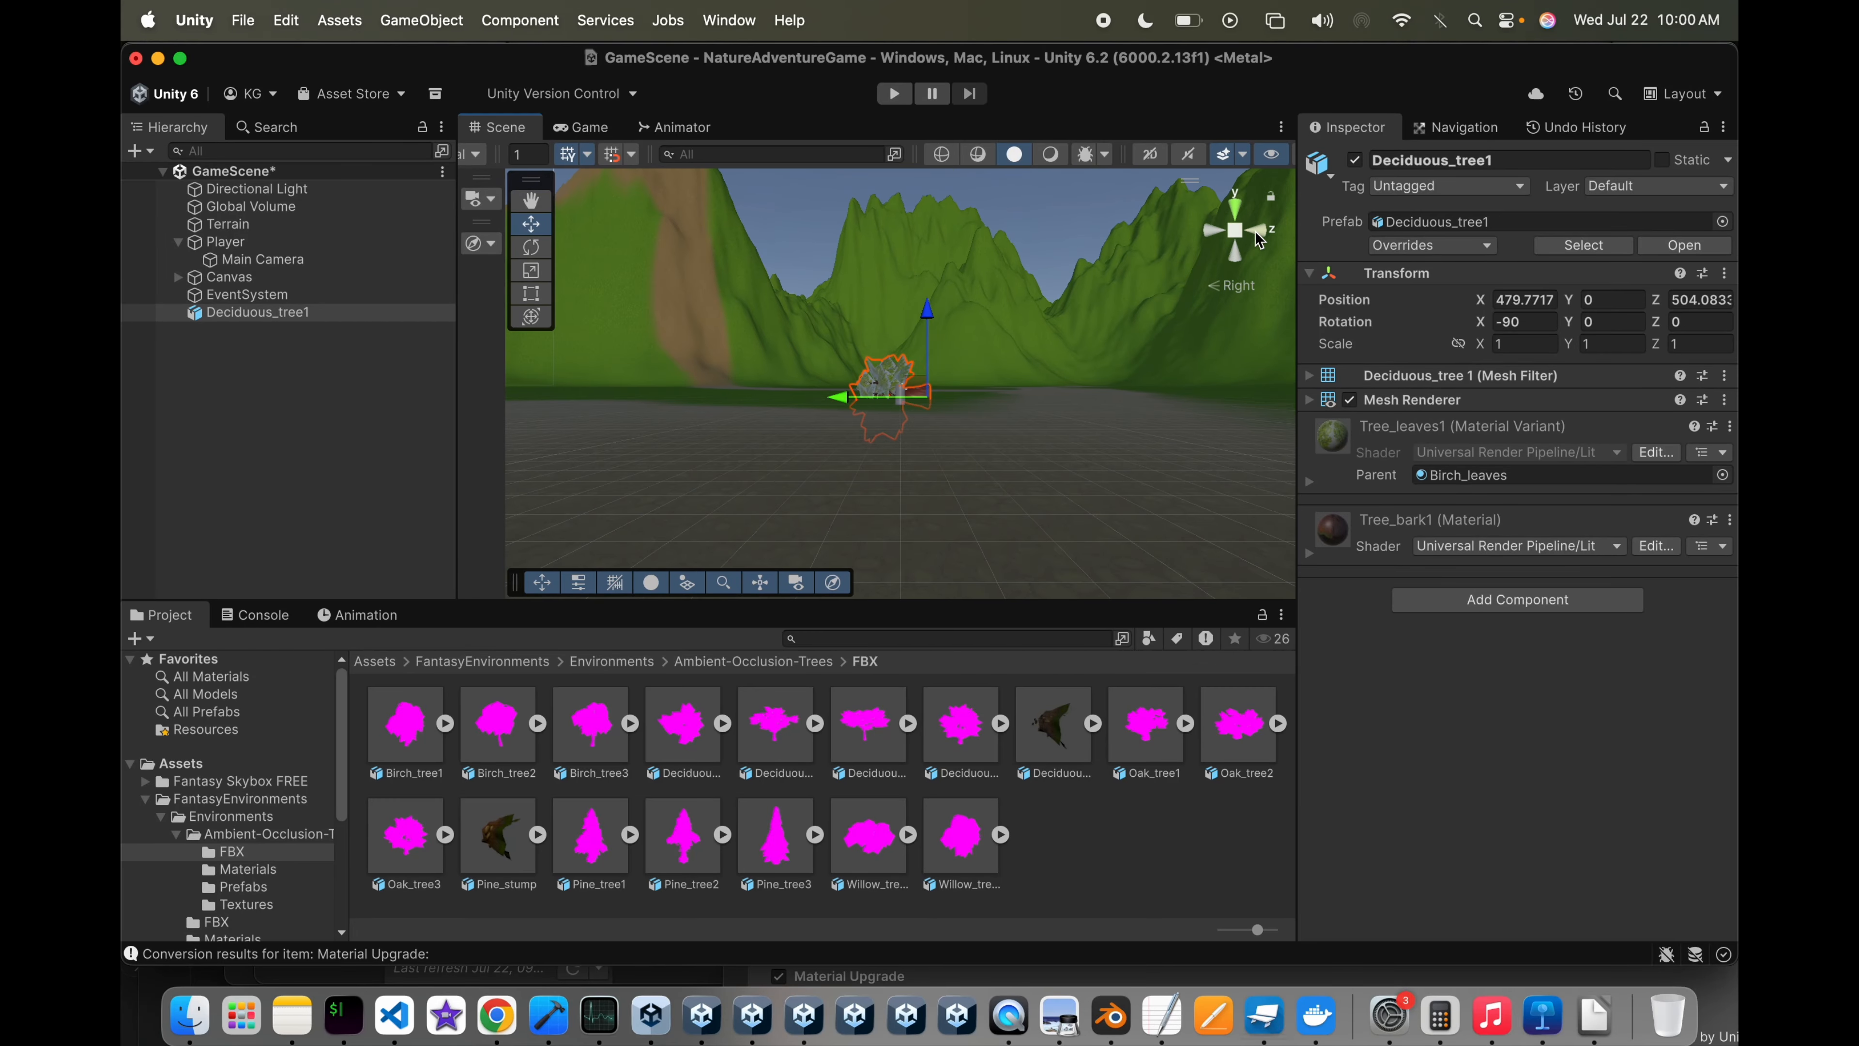
pyautogui.scroll(3, 1077, 306)
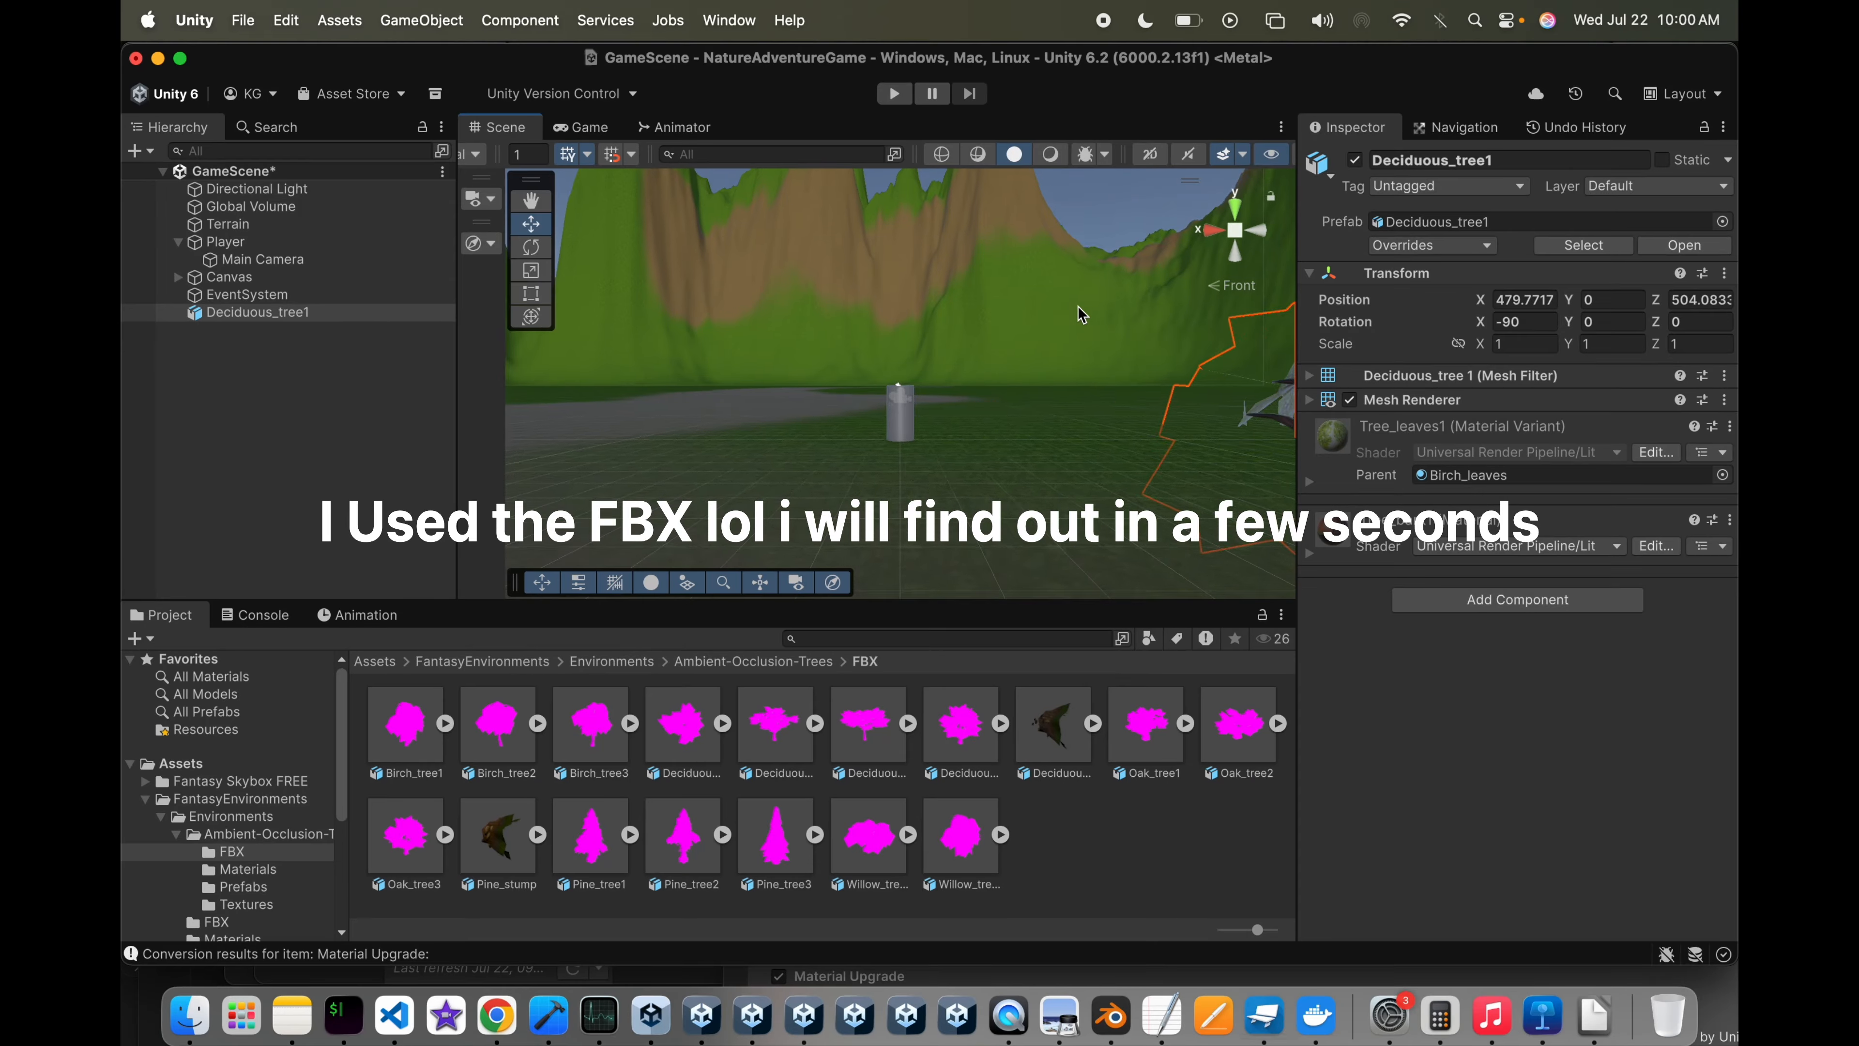
pyautogui.scroll(-7, 1078, 305)
pyautogui.scroll(4, 1077, 305)
pyautogui.scroll(3, 1077, 306)
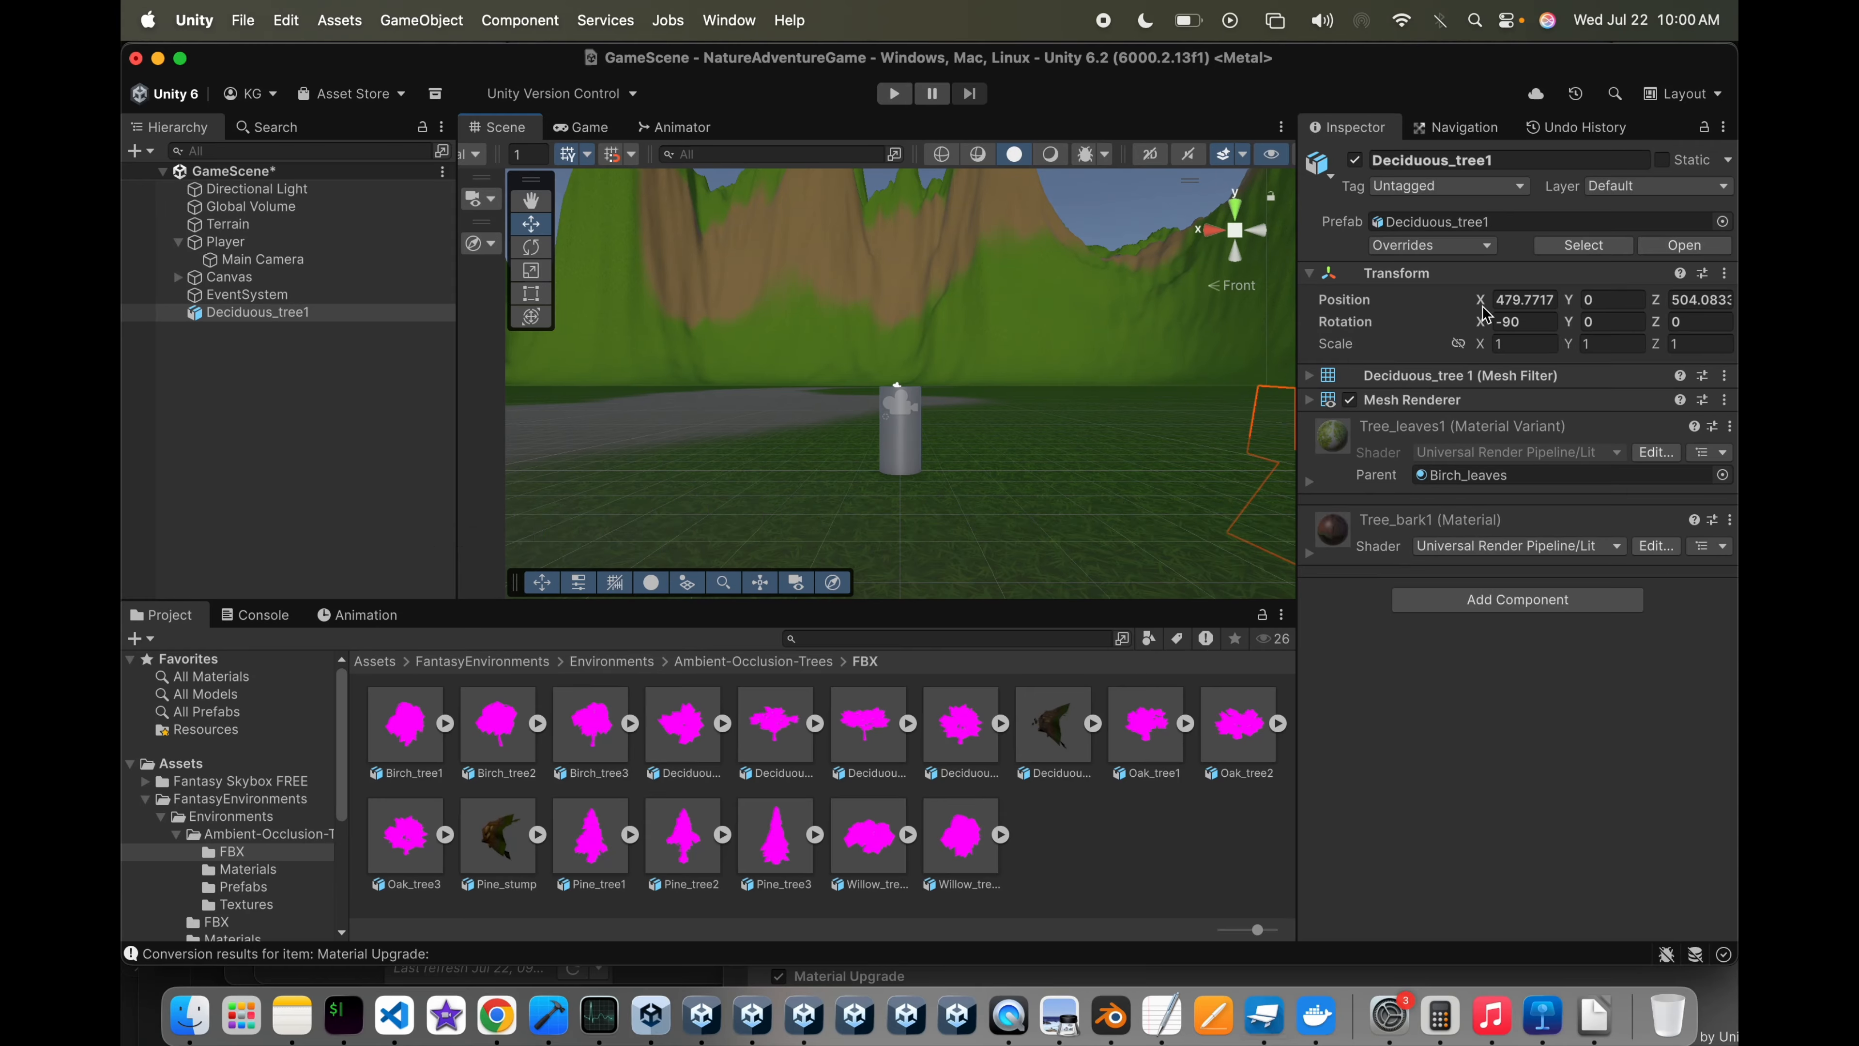
pyautogui.press('super+BackSpace')
# Step: Return the scene to the top view and start adding a detail mesh to the Terrain with Paint Details
pyautogui.click(1234, 210)
pyautogui.scroll(3, 881, 316)
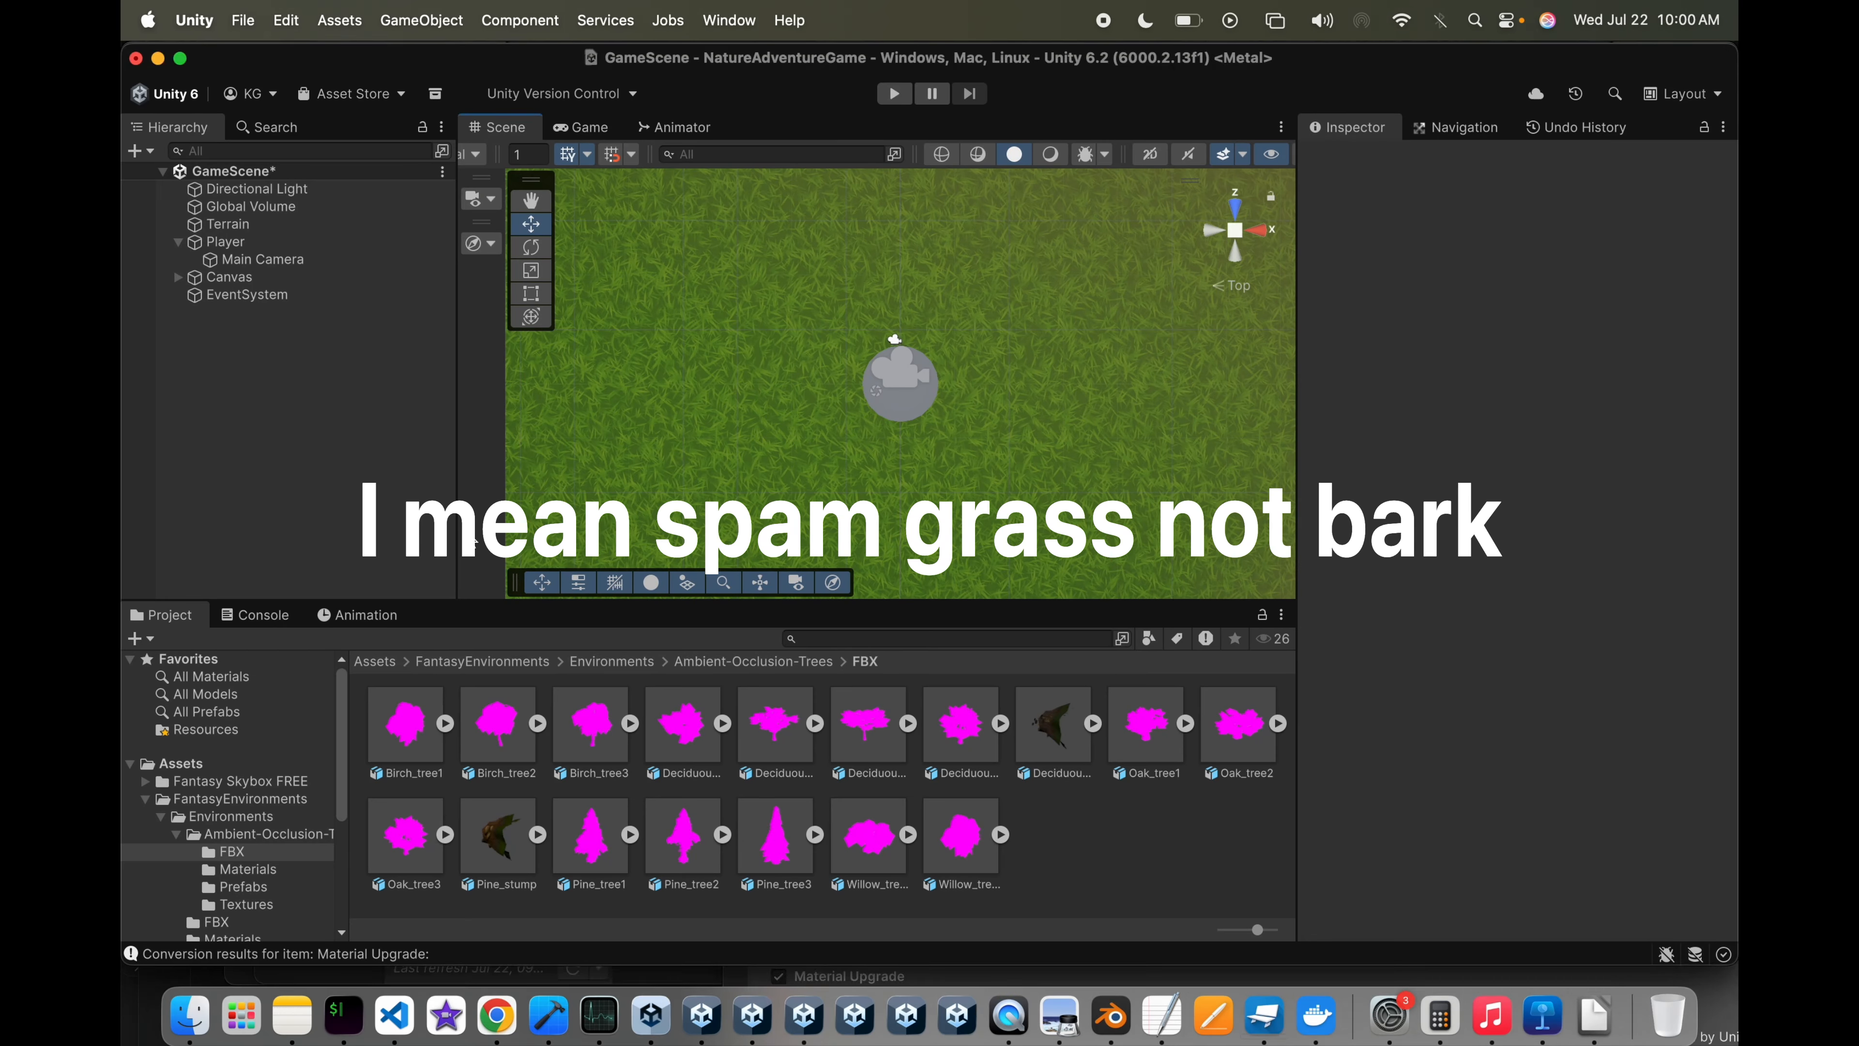
pyautogui.scroll(-5, 896, 461)
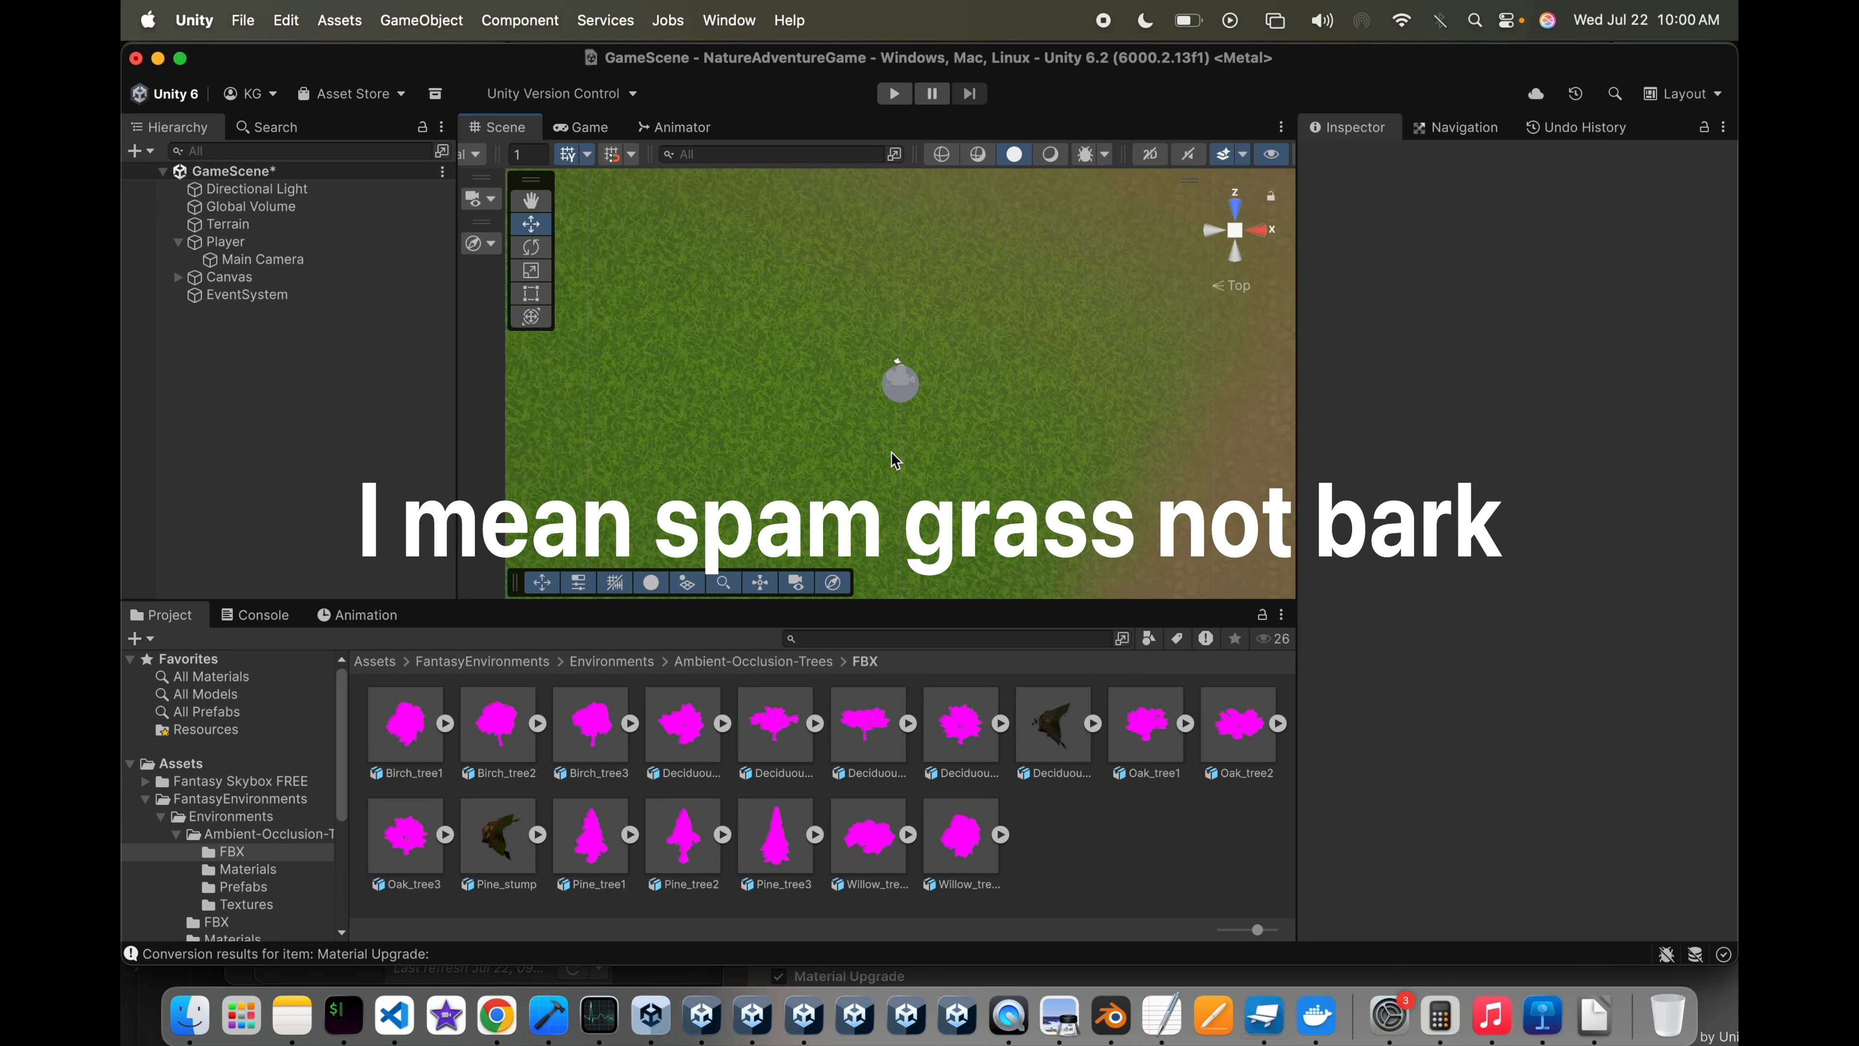
pyautogui.scroll(-10, 942, 530)
pyautogui.click(228, 224)
pyautogui.click(1567, 331)
pyautogui.click(1676, 739)
pyautogui.click(1690, 761)
# Step: Search the game objects for grass and choose Grass_B as the new detail mesh's Detail Prefab
pyautogui.click(1722, 324)
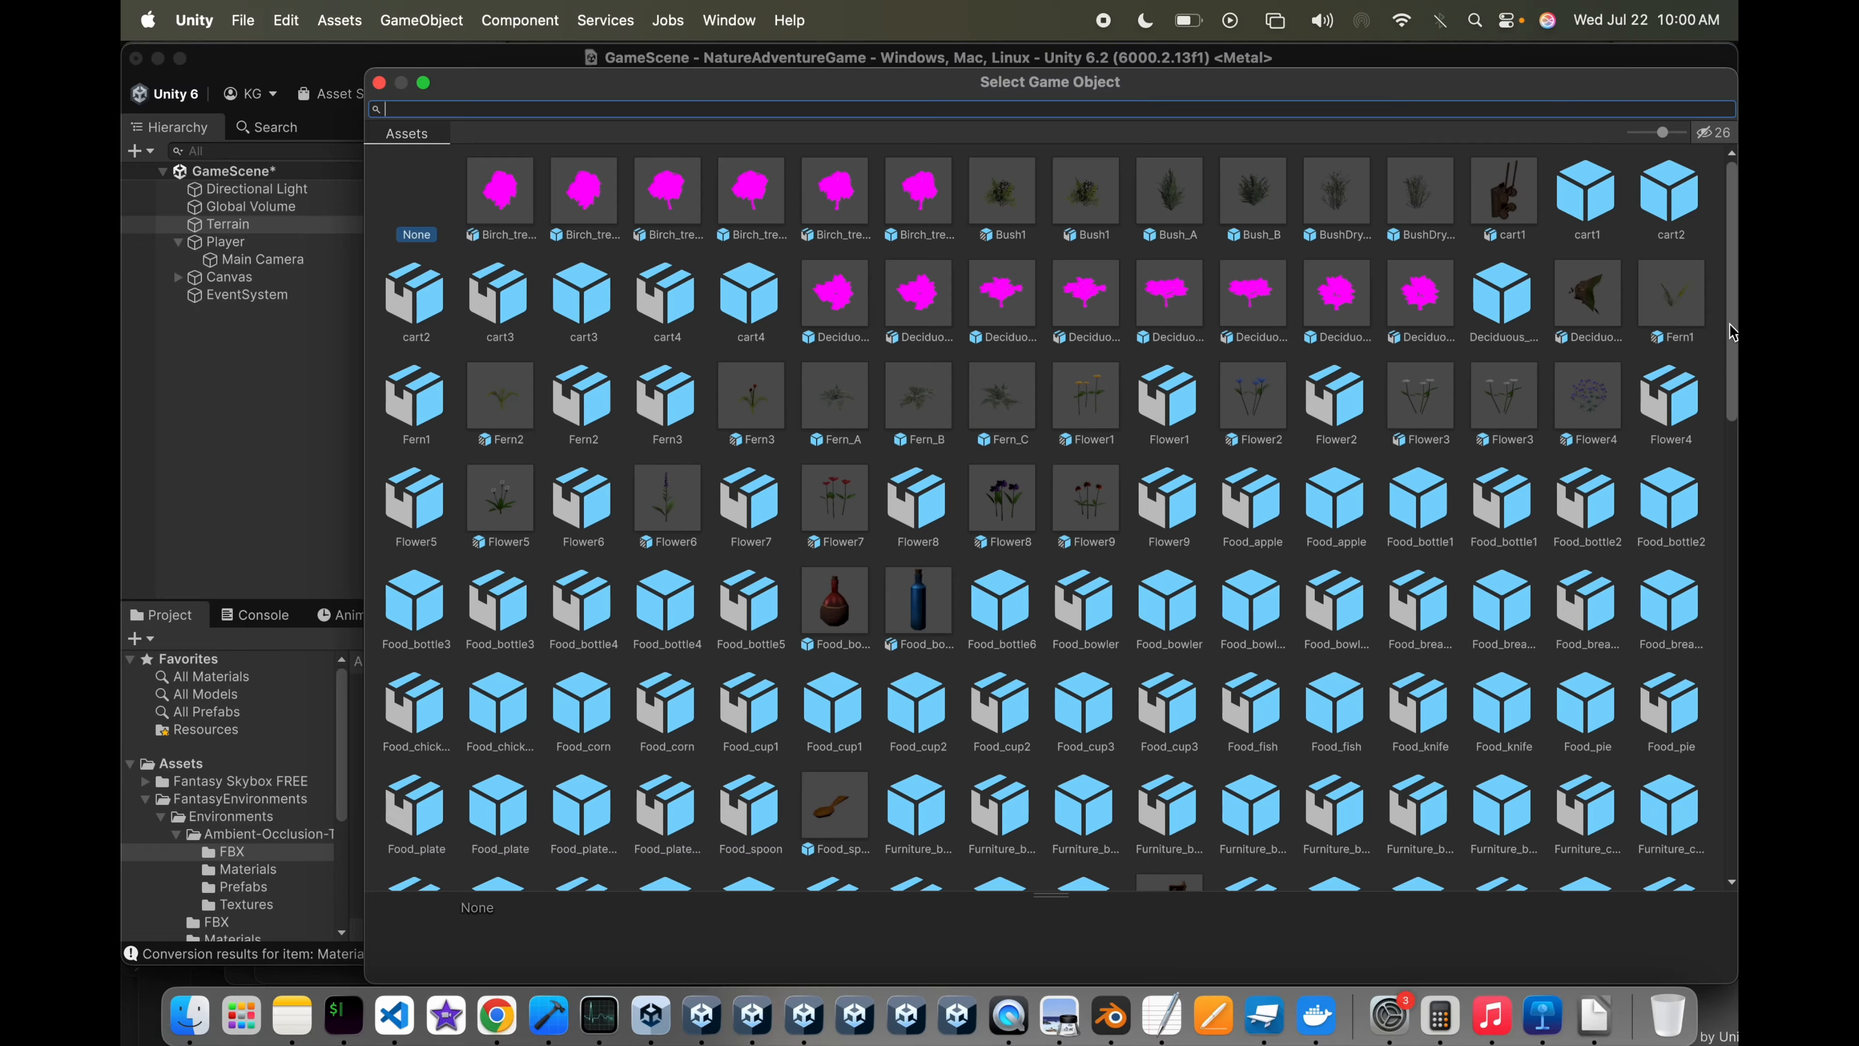
pyautogui.scroll(-5, 1400, 357)
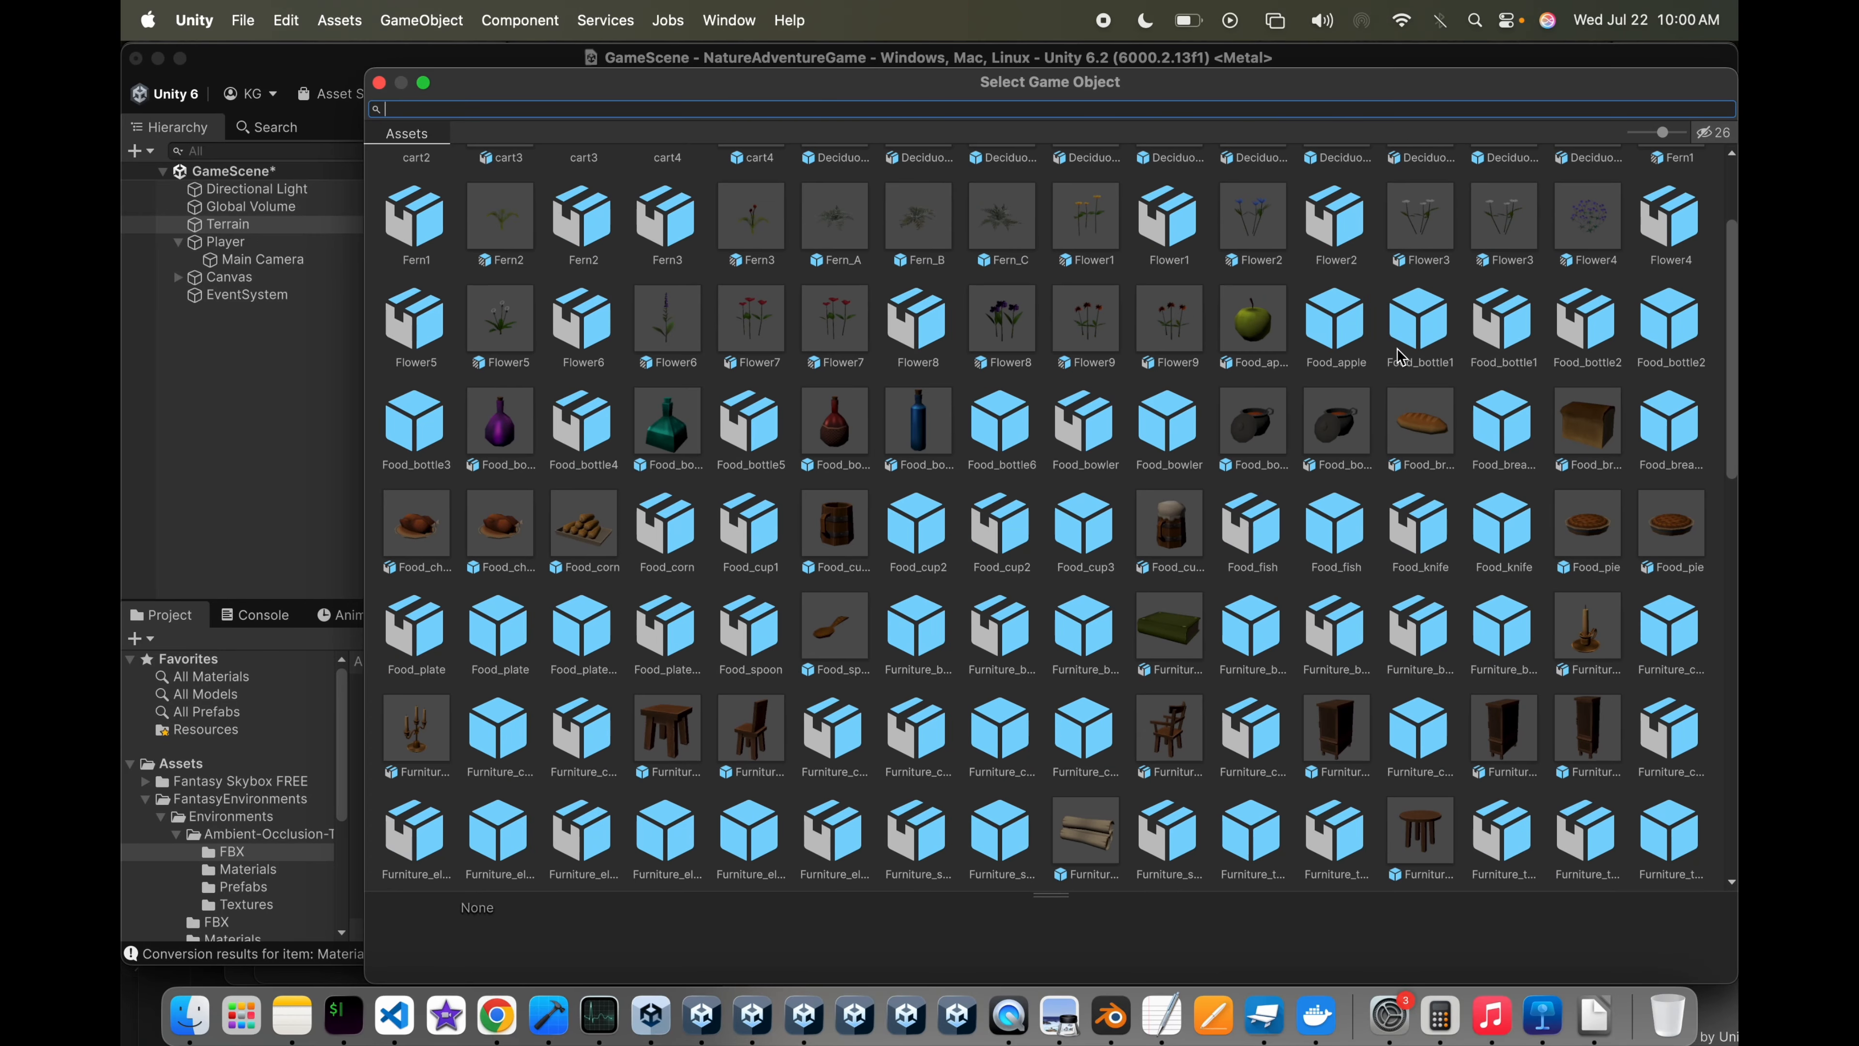
pyautogui.scroll(3, 1236, 364)
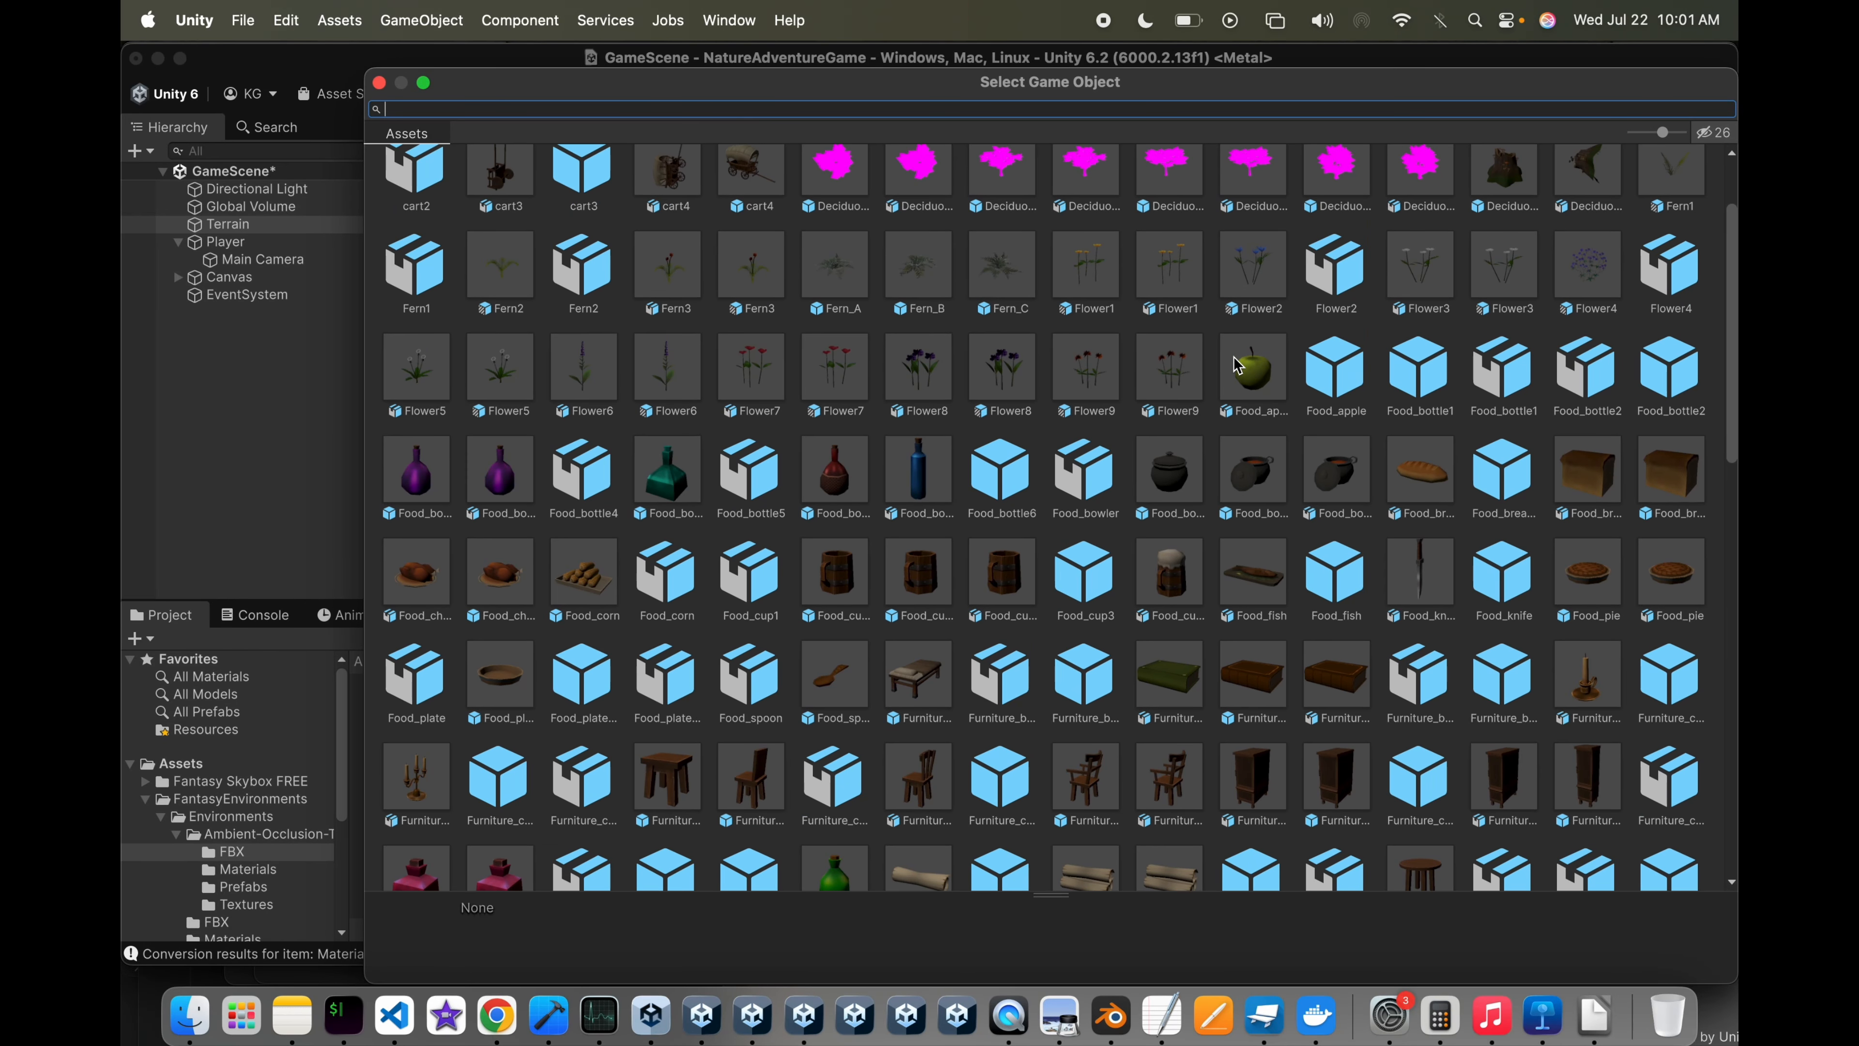
pyautogui.scroll(2, 1008, 276)
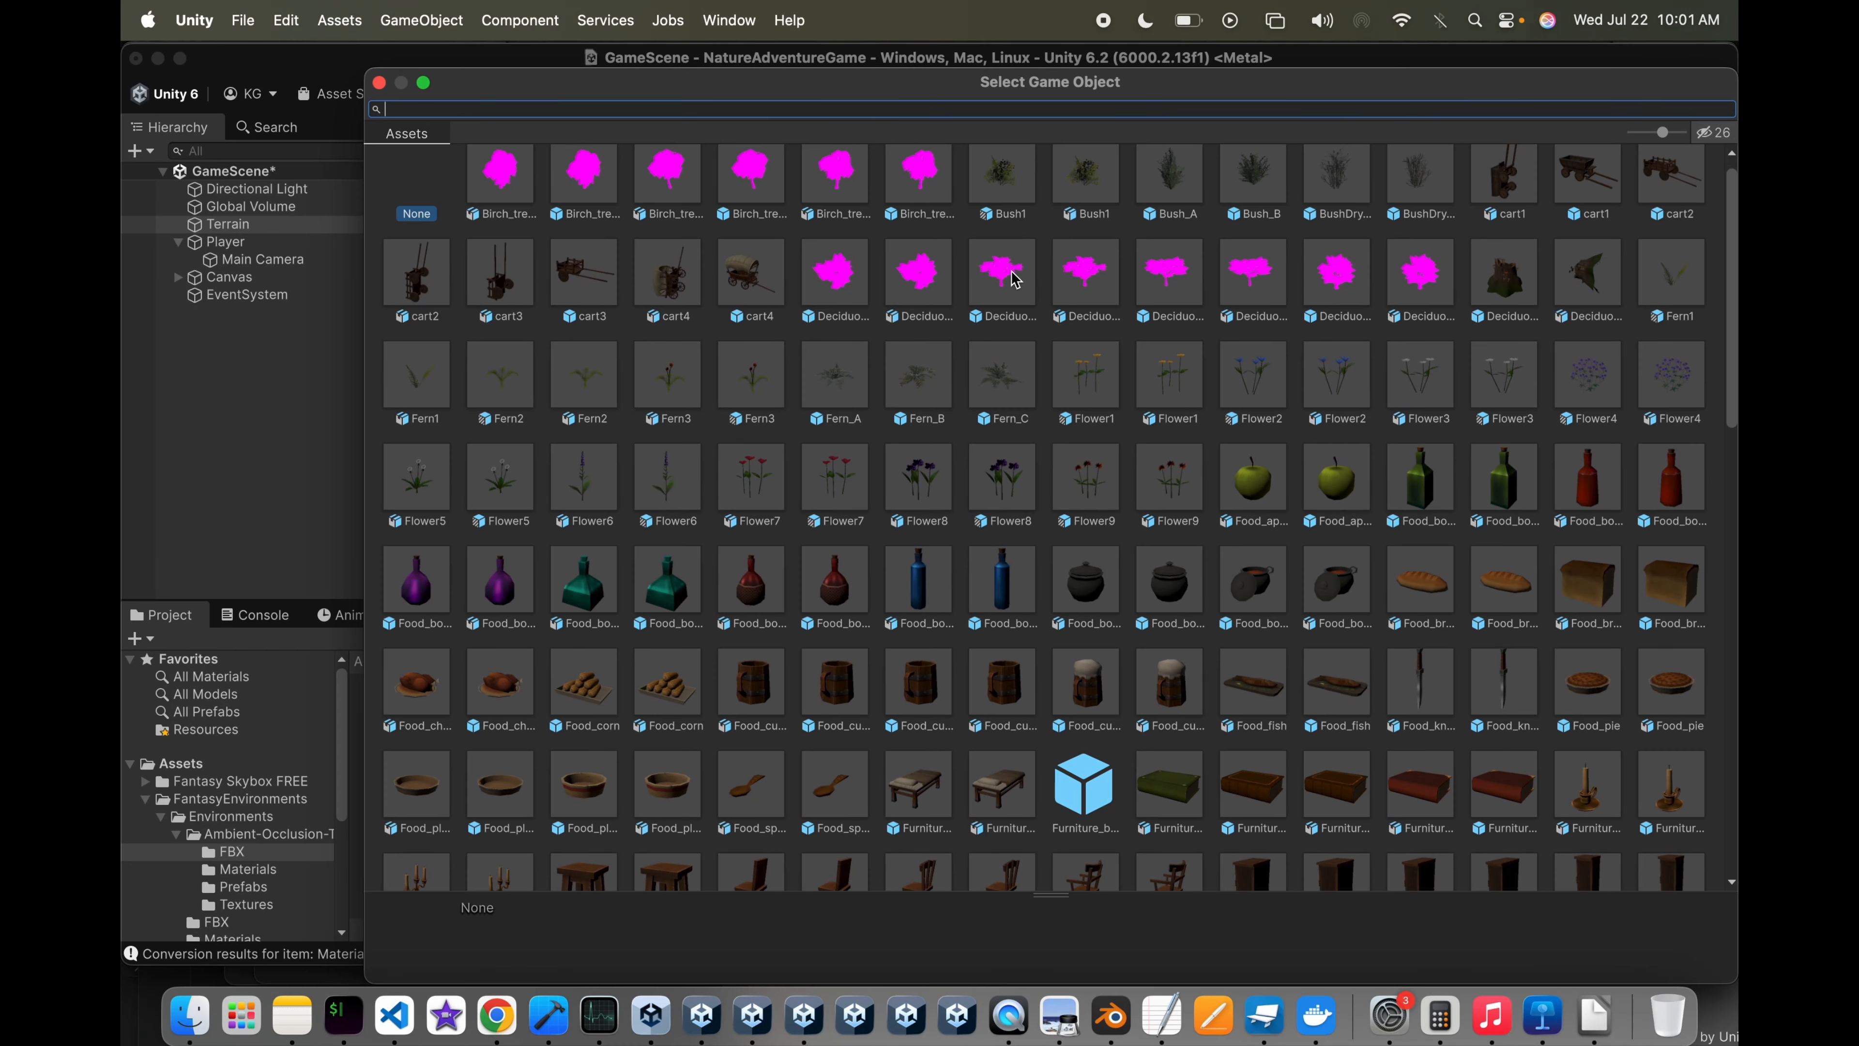
pyautogui.write('grasss')
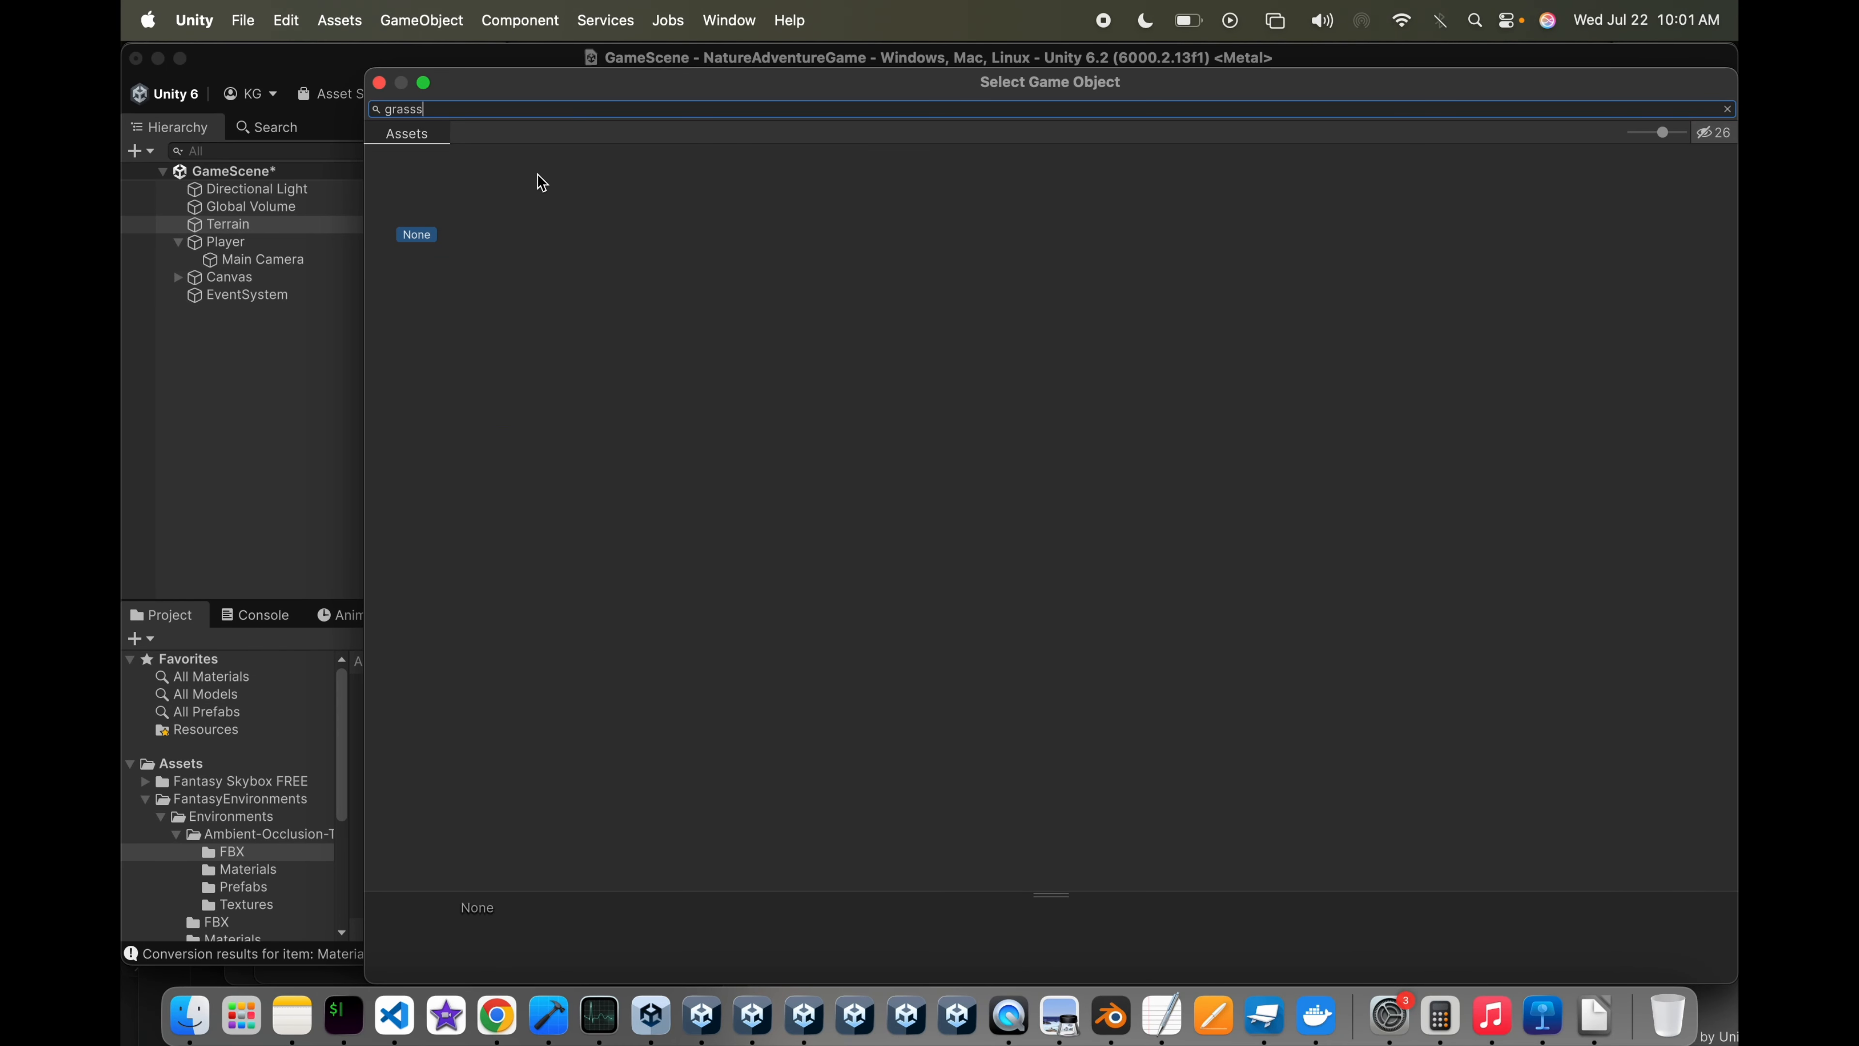
pyautogui.press('BackSpace')
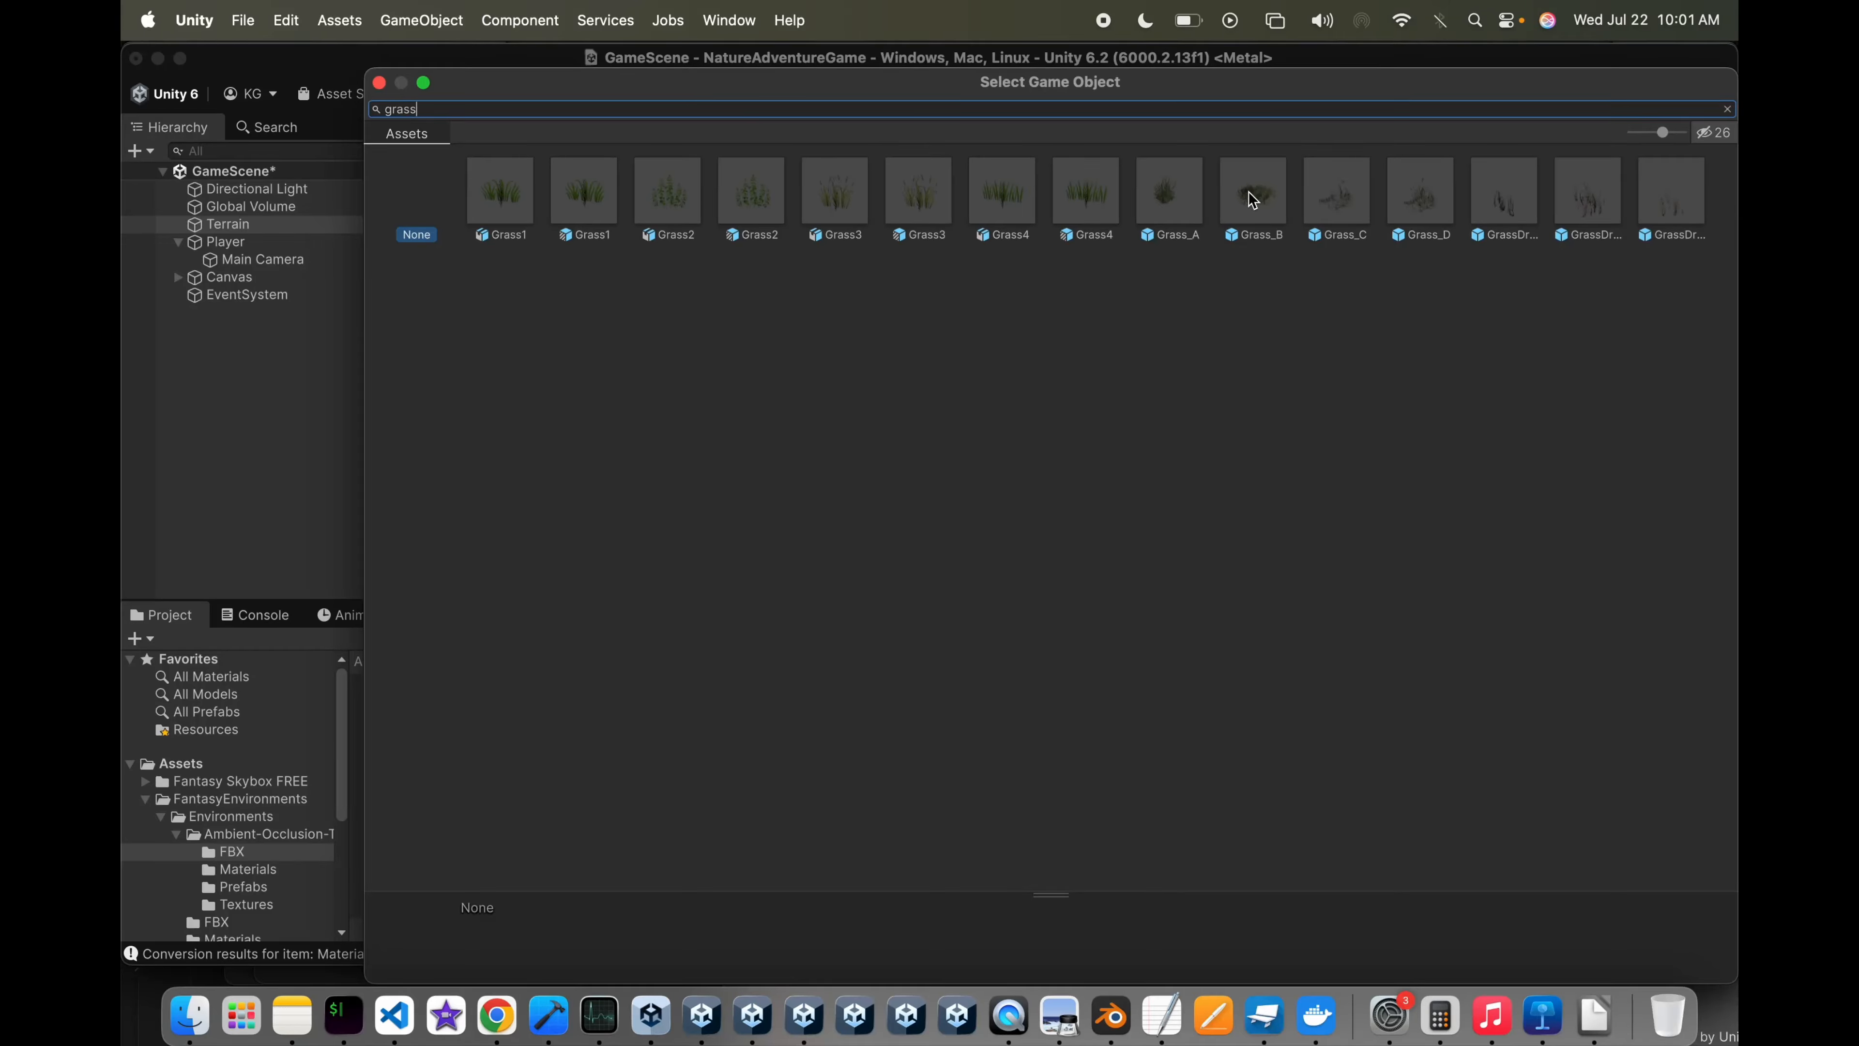
pyautogui.doubleClick(1270, 206)
pyautogui.scroll(5, 1058, 363)
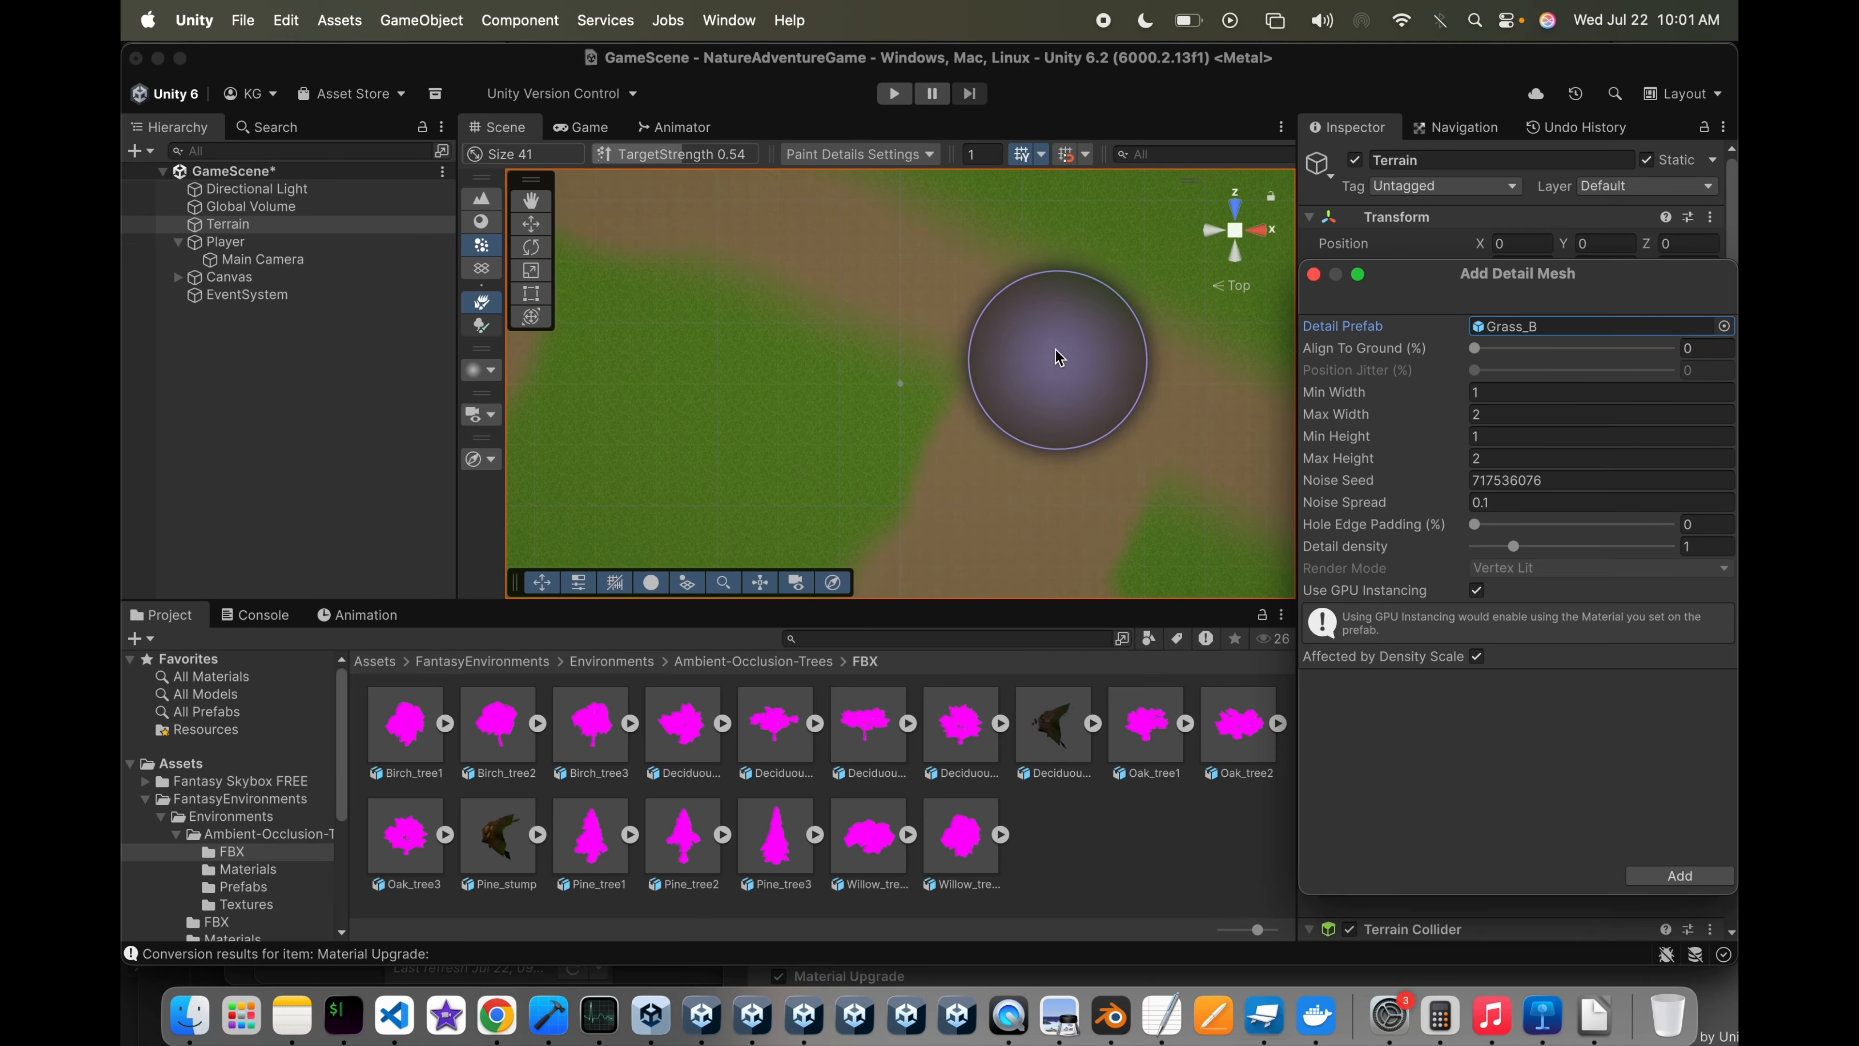
pyautogui.click(716, 485)
pyautogui.scroll(3, 726, 392)
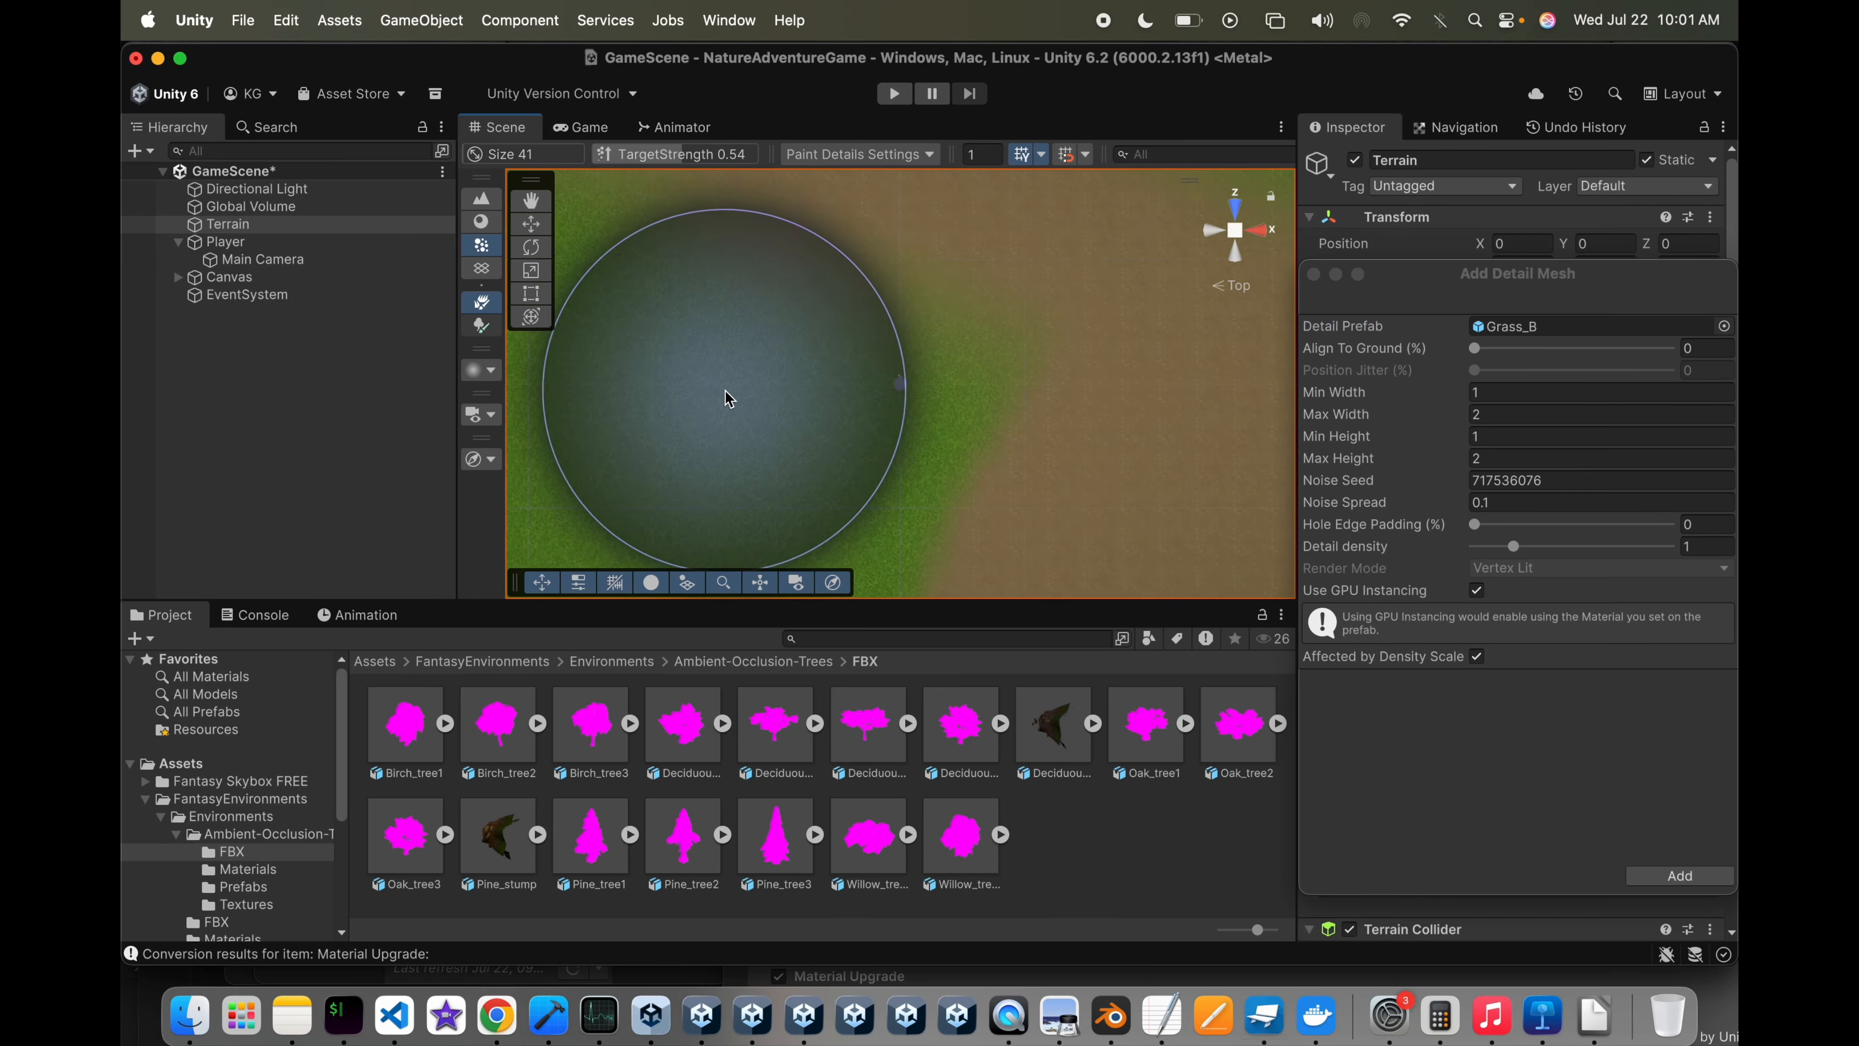
pyautogui.scroll(5, 727, 396)
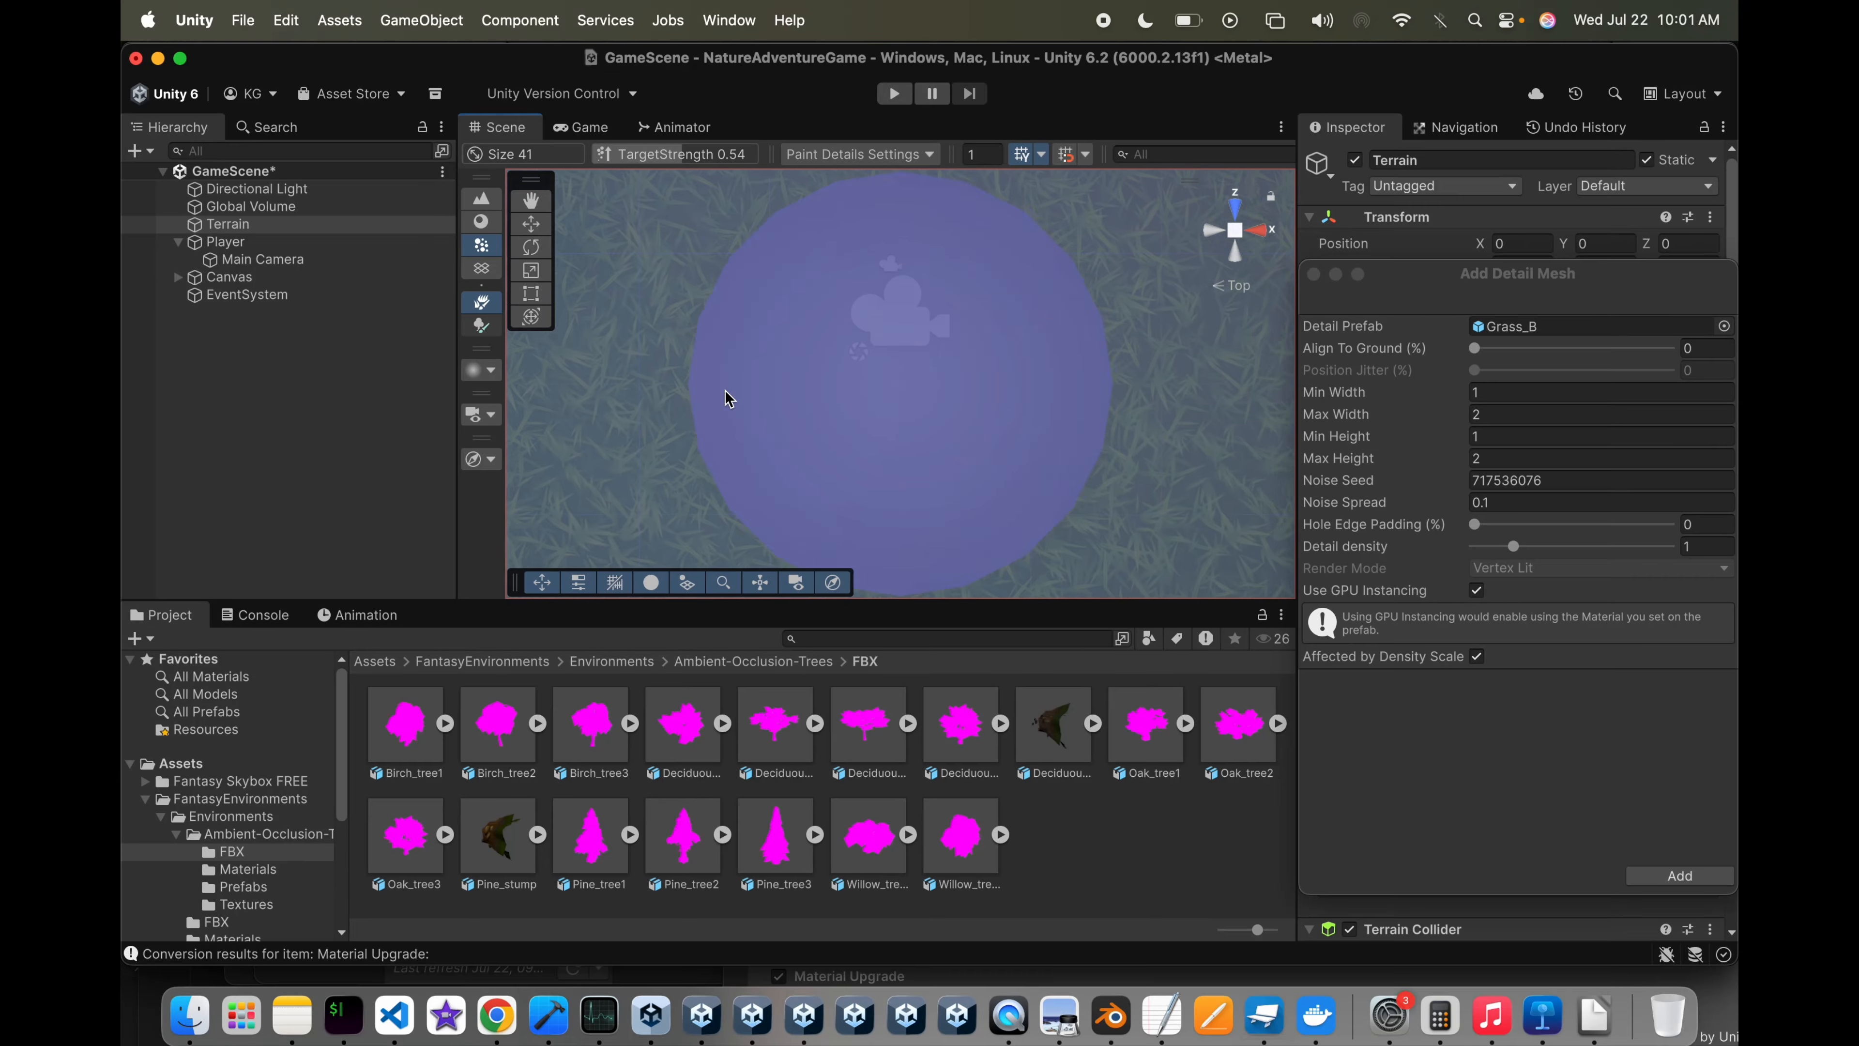
# Step: Add the Grass_B detail mesh to the Terrain and try painting it on the grass around the player with brush size 41
pyautogui.scroll(-1, 725, 392)
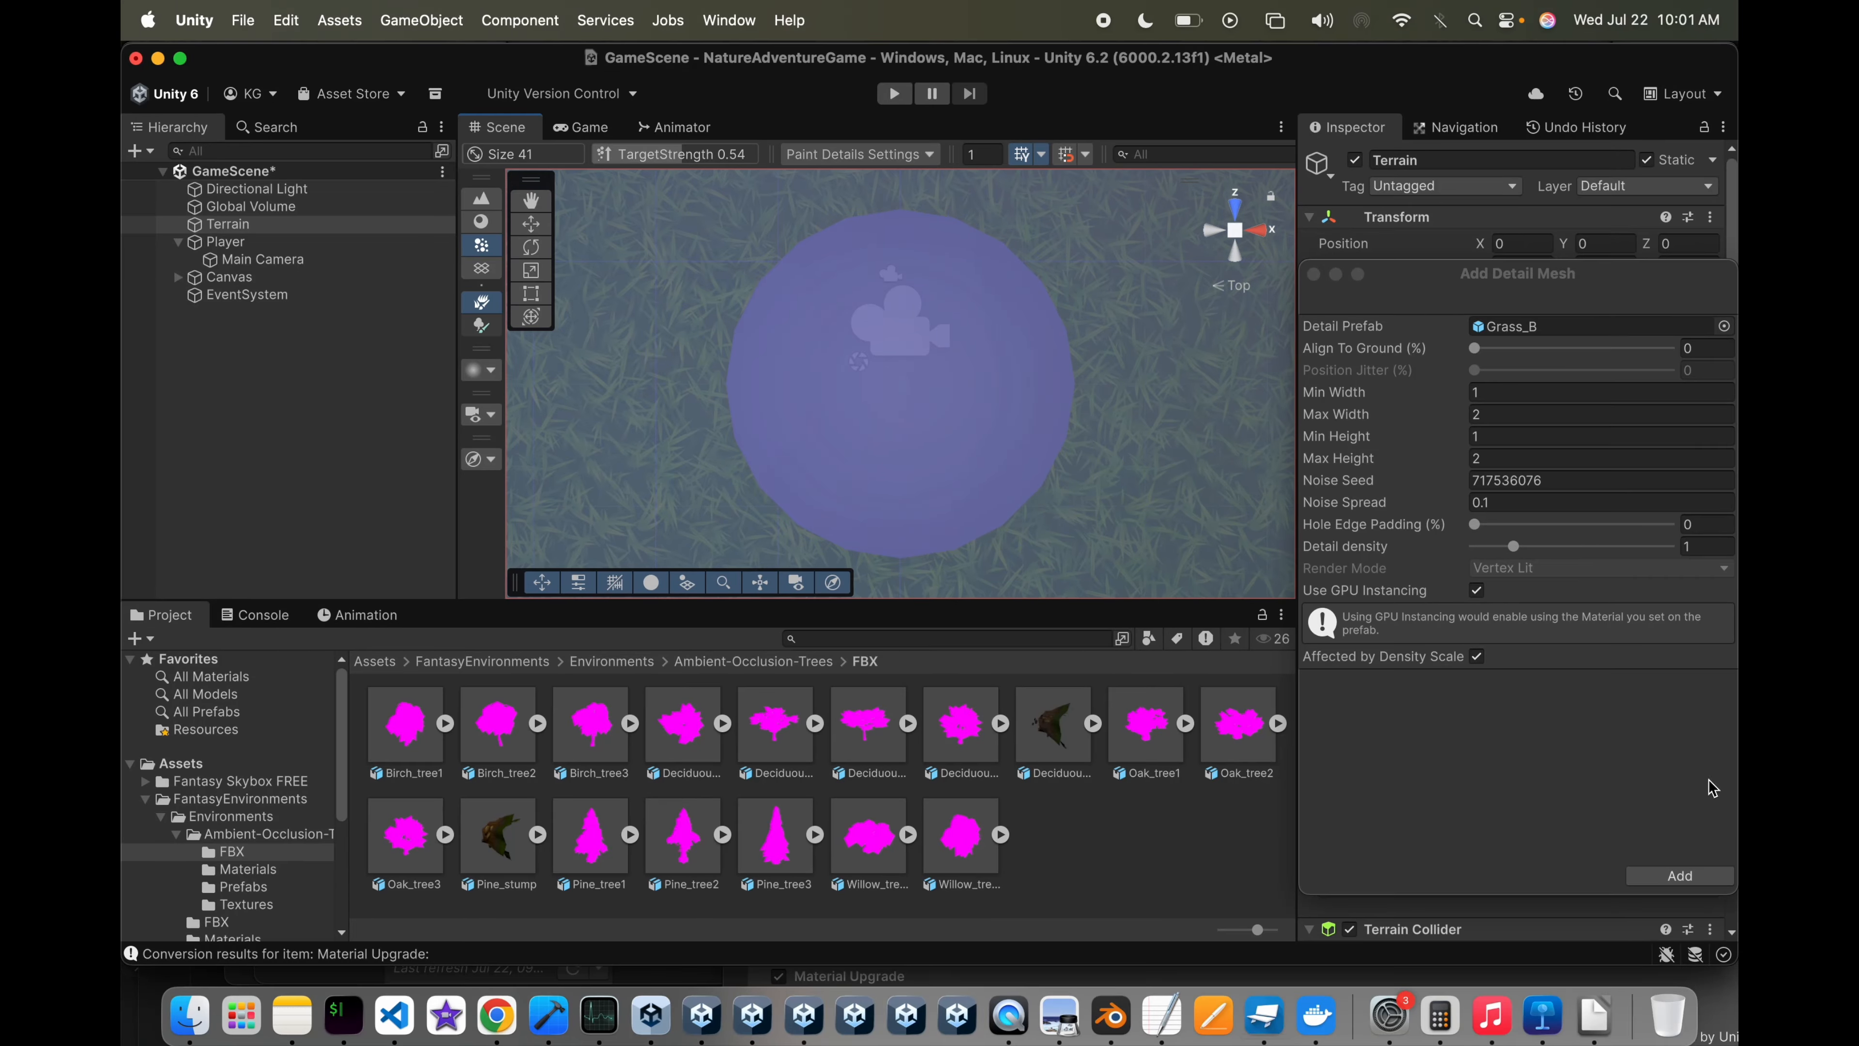
pyautogui.click(1676, 876)
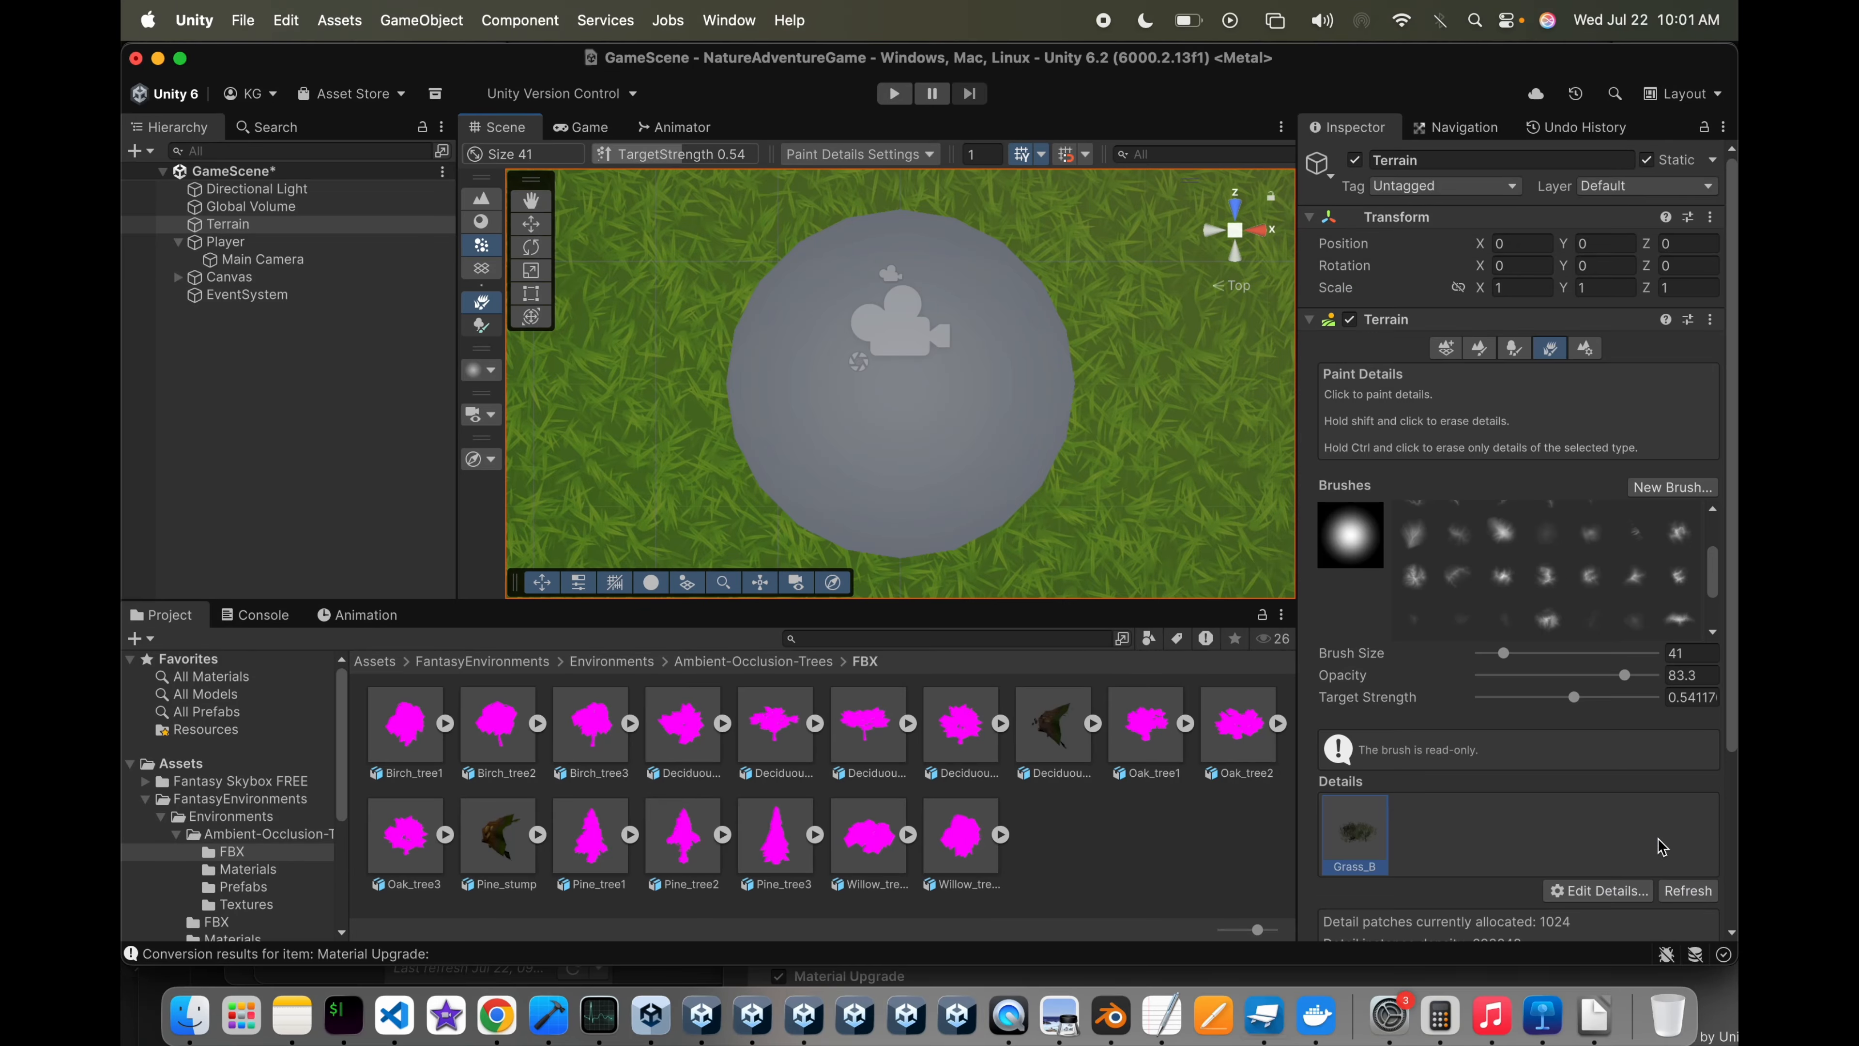
pyautogui.scroll(-3, 1636, 601)
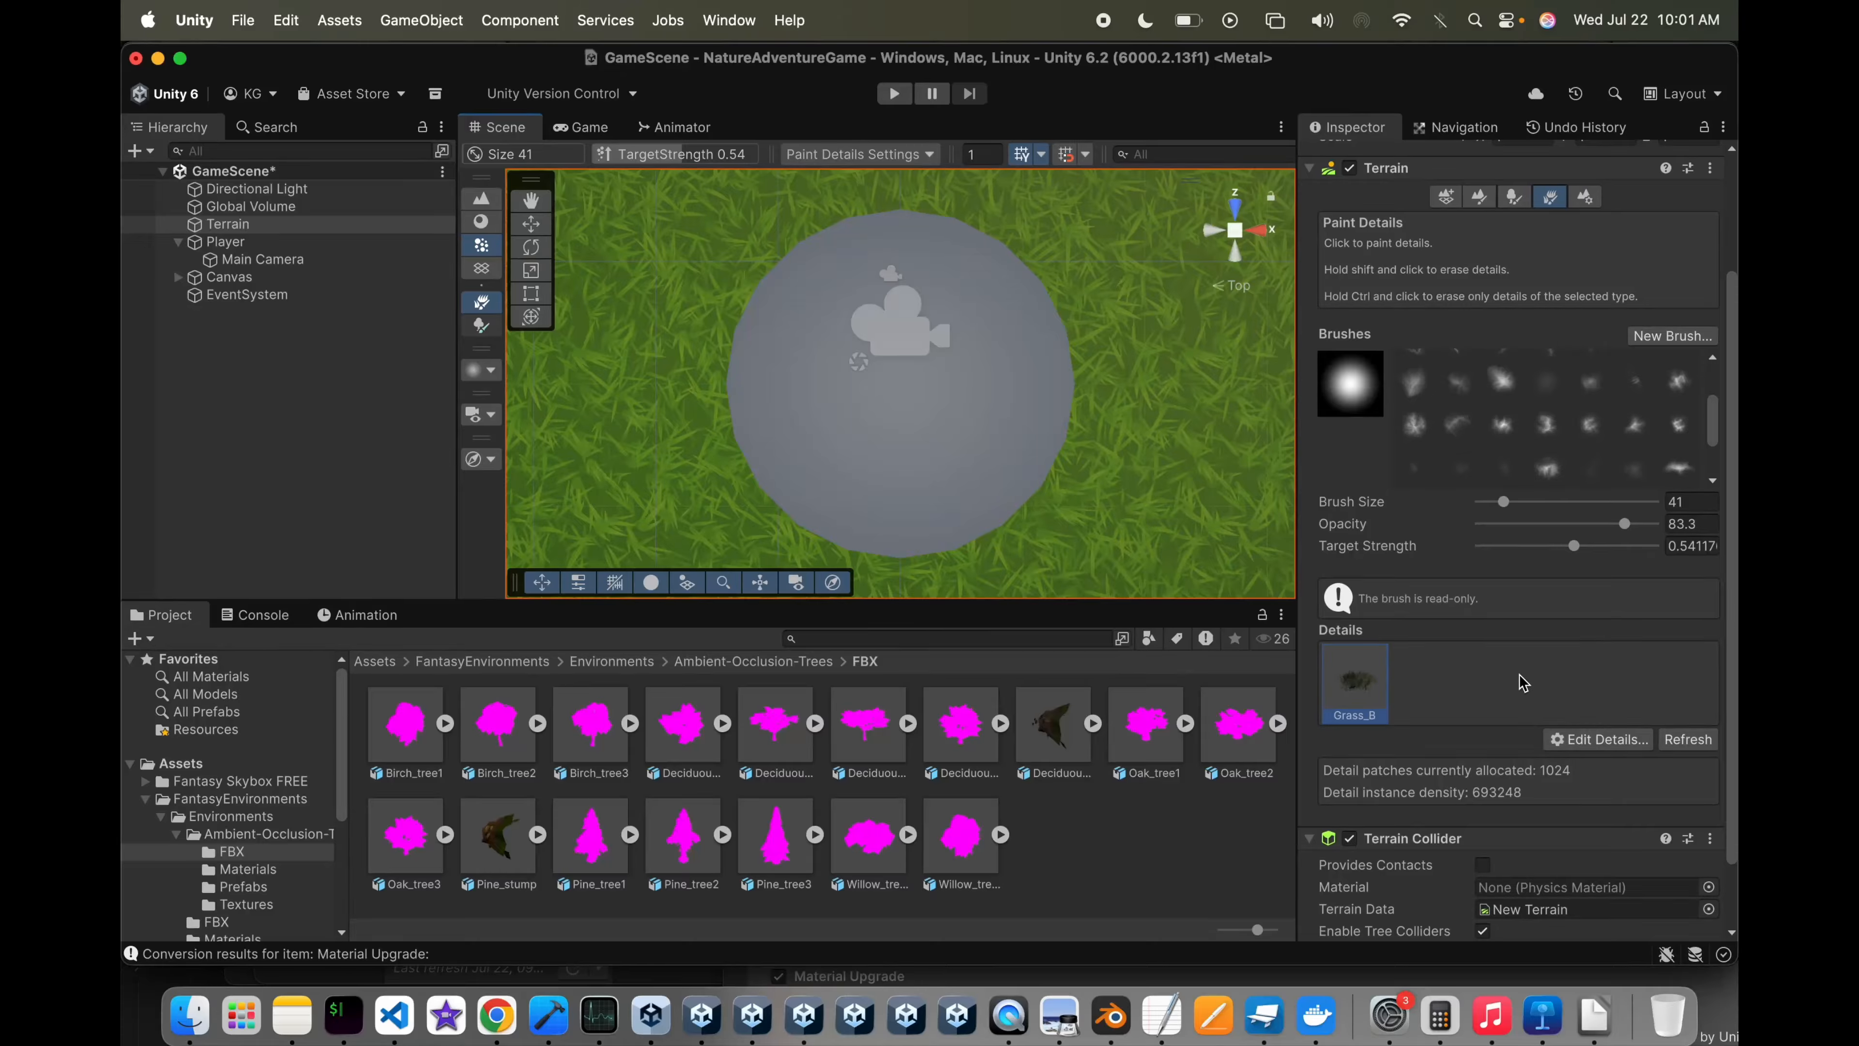
pyautogui.click(734, 317)
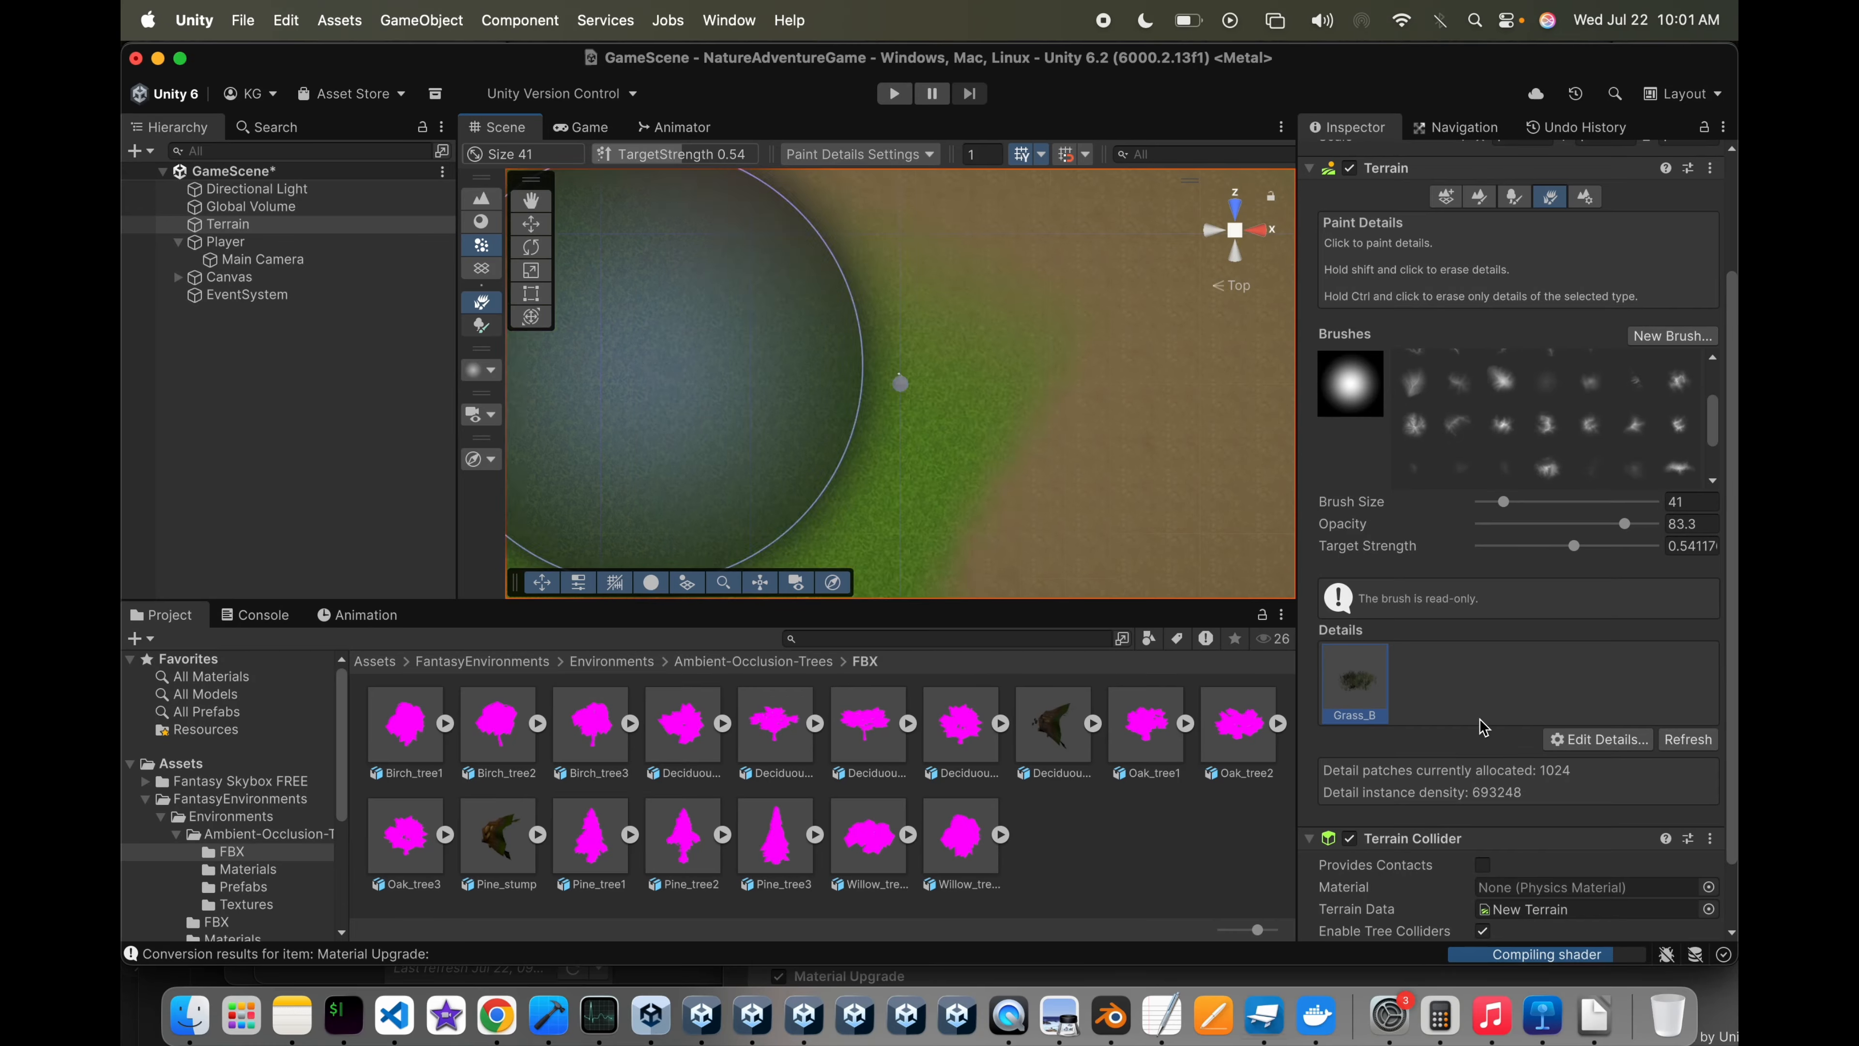
# Step: Set the detail brush's opacity to 100 and target strength to 1, and paint Grass_B on the grass beside the dirt path
pyautogui.scroll(-2, 1621, 743)
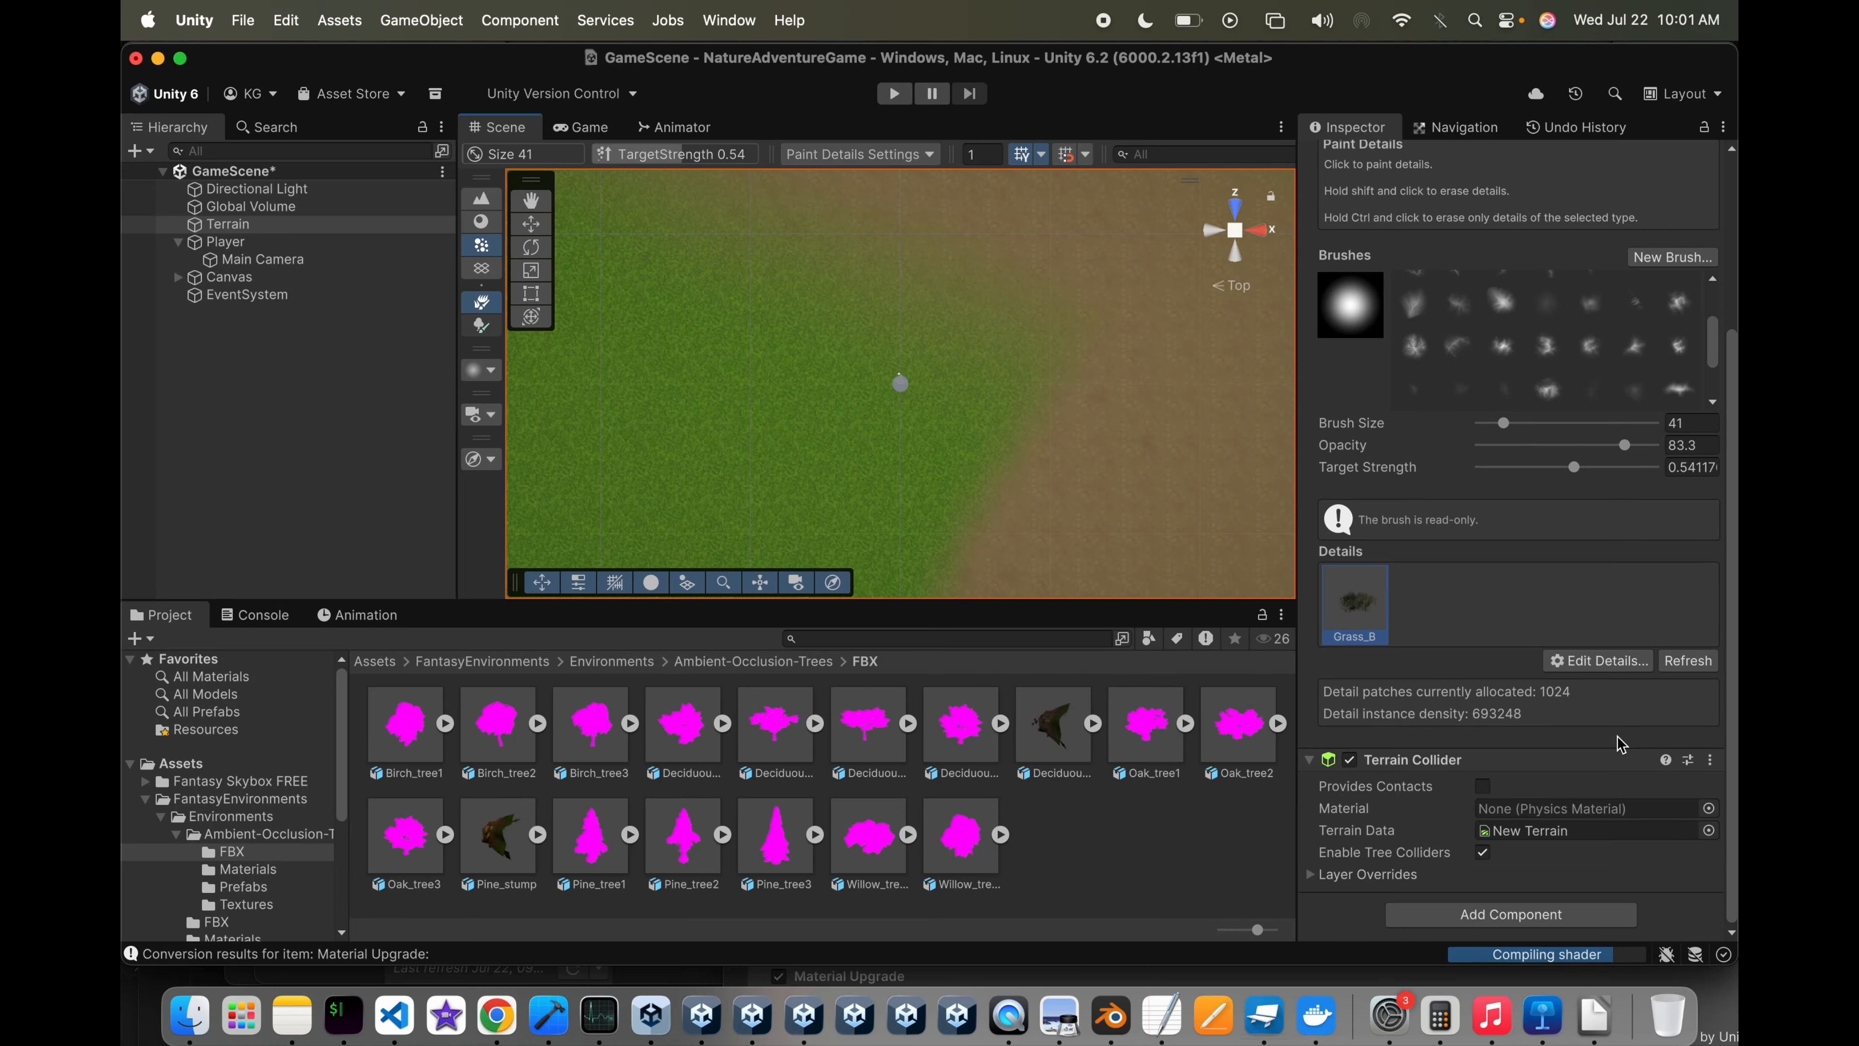
pyautogui.moveTo(1613, 468)
pyautogui.mouseDown()
pyautogui.moveTo(1690, 468)
pyautogui.moveTo(1660, 445)
pyautogui.mouseUp()
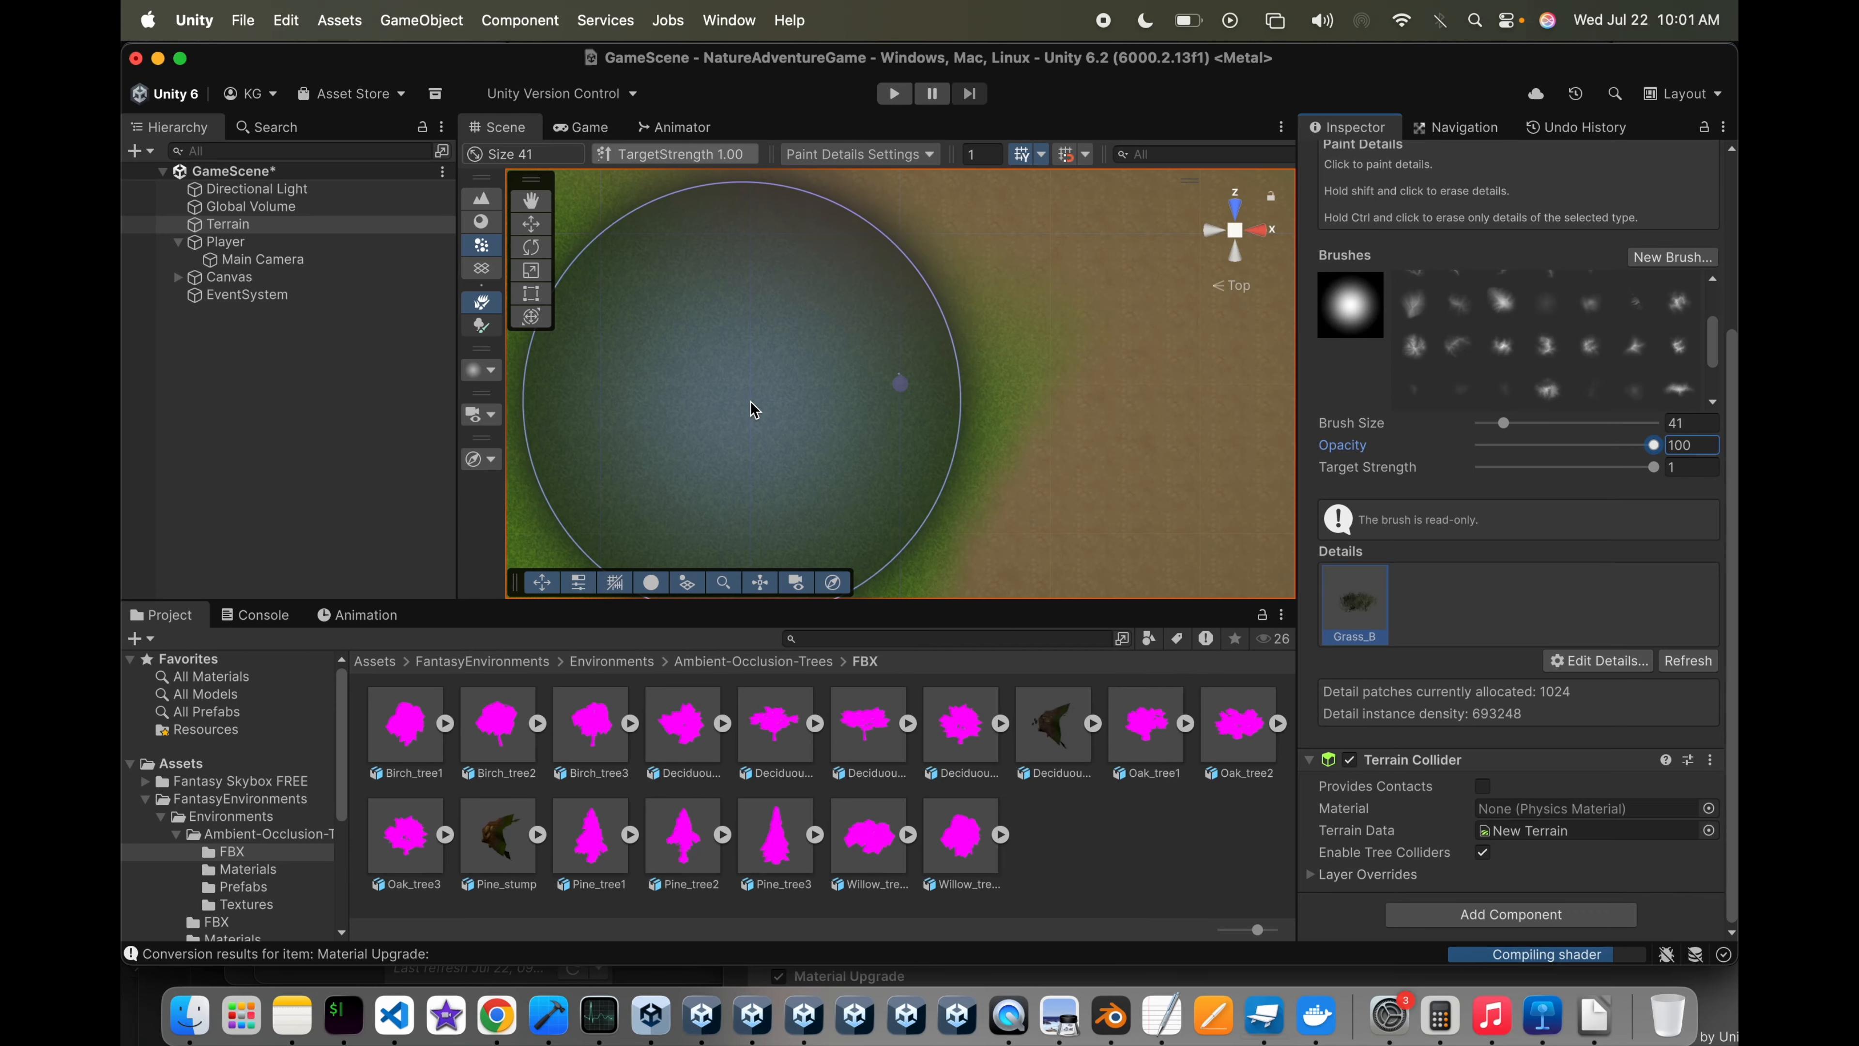
pyautogui.click(777, 402)
pyautogui.scroll(5, 799, 476)
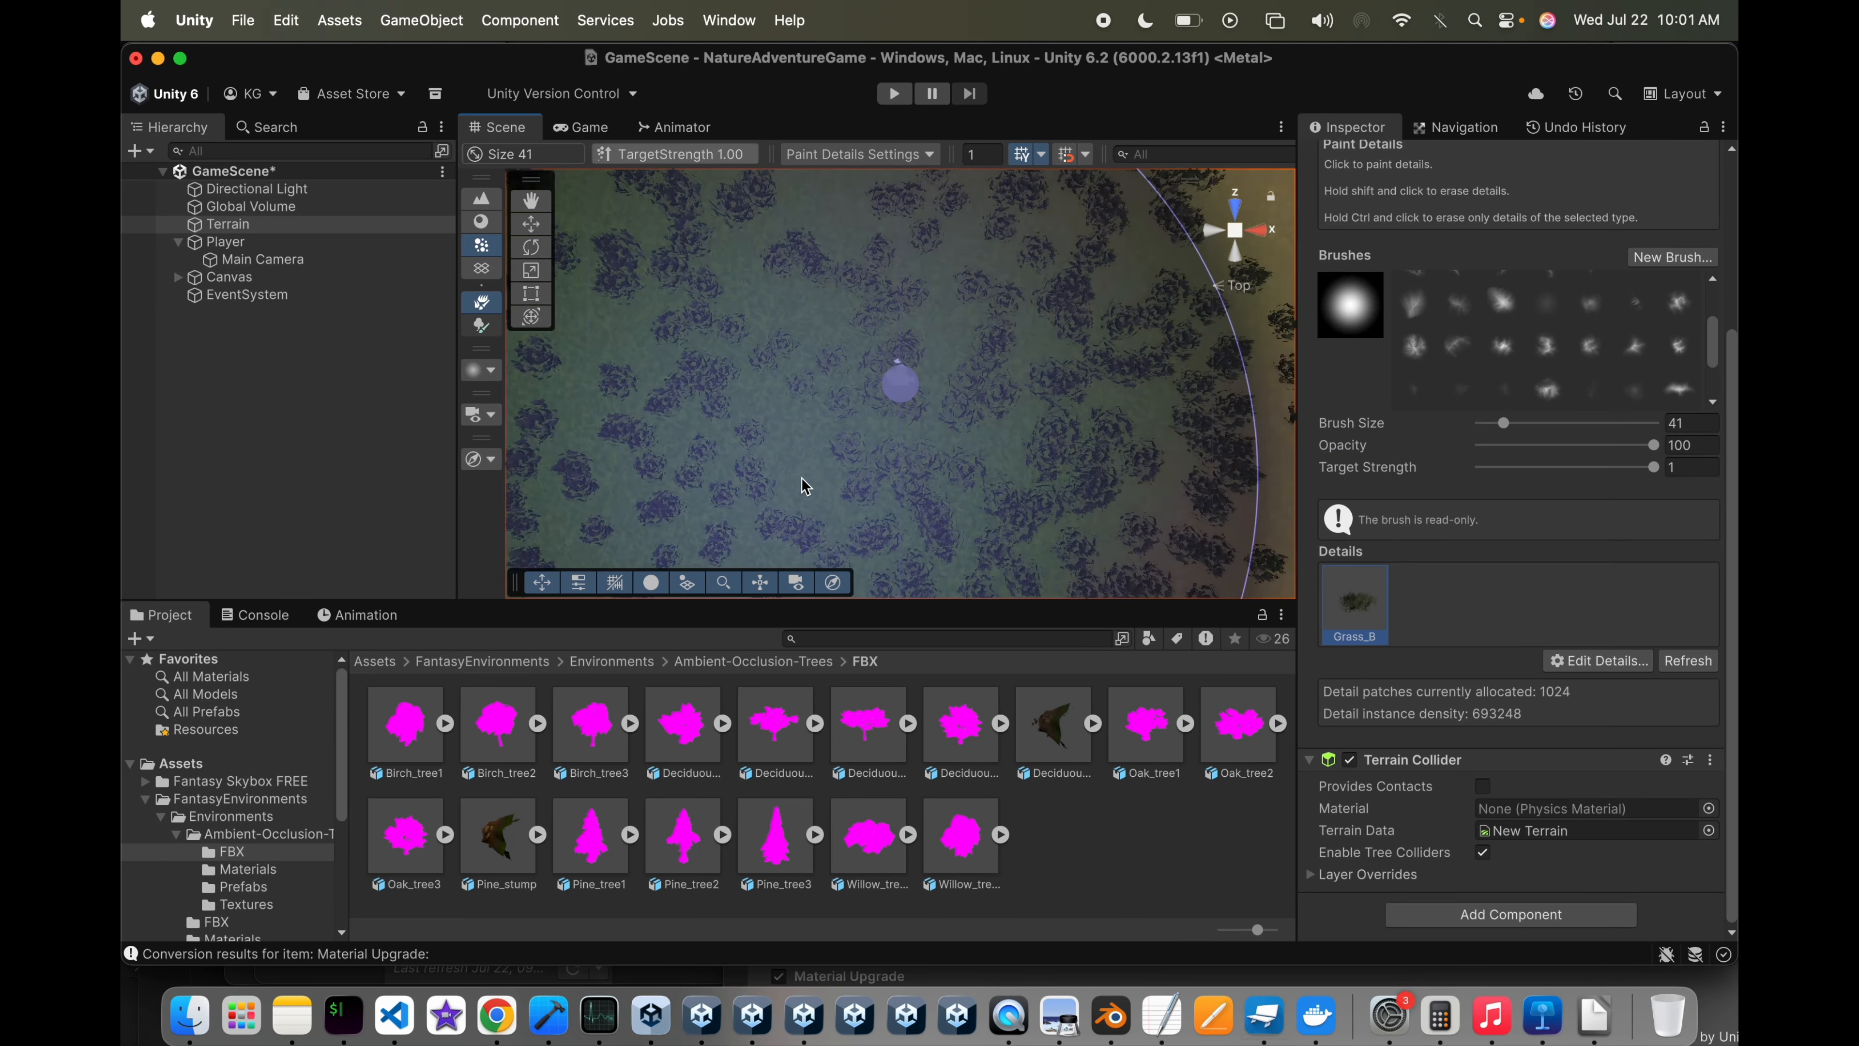
pyautogui.scroll(6, 805, 486)
pyautogui.scroll(-6, 805, 486)
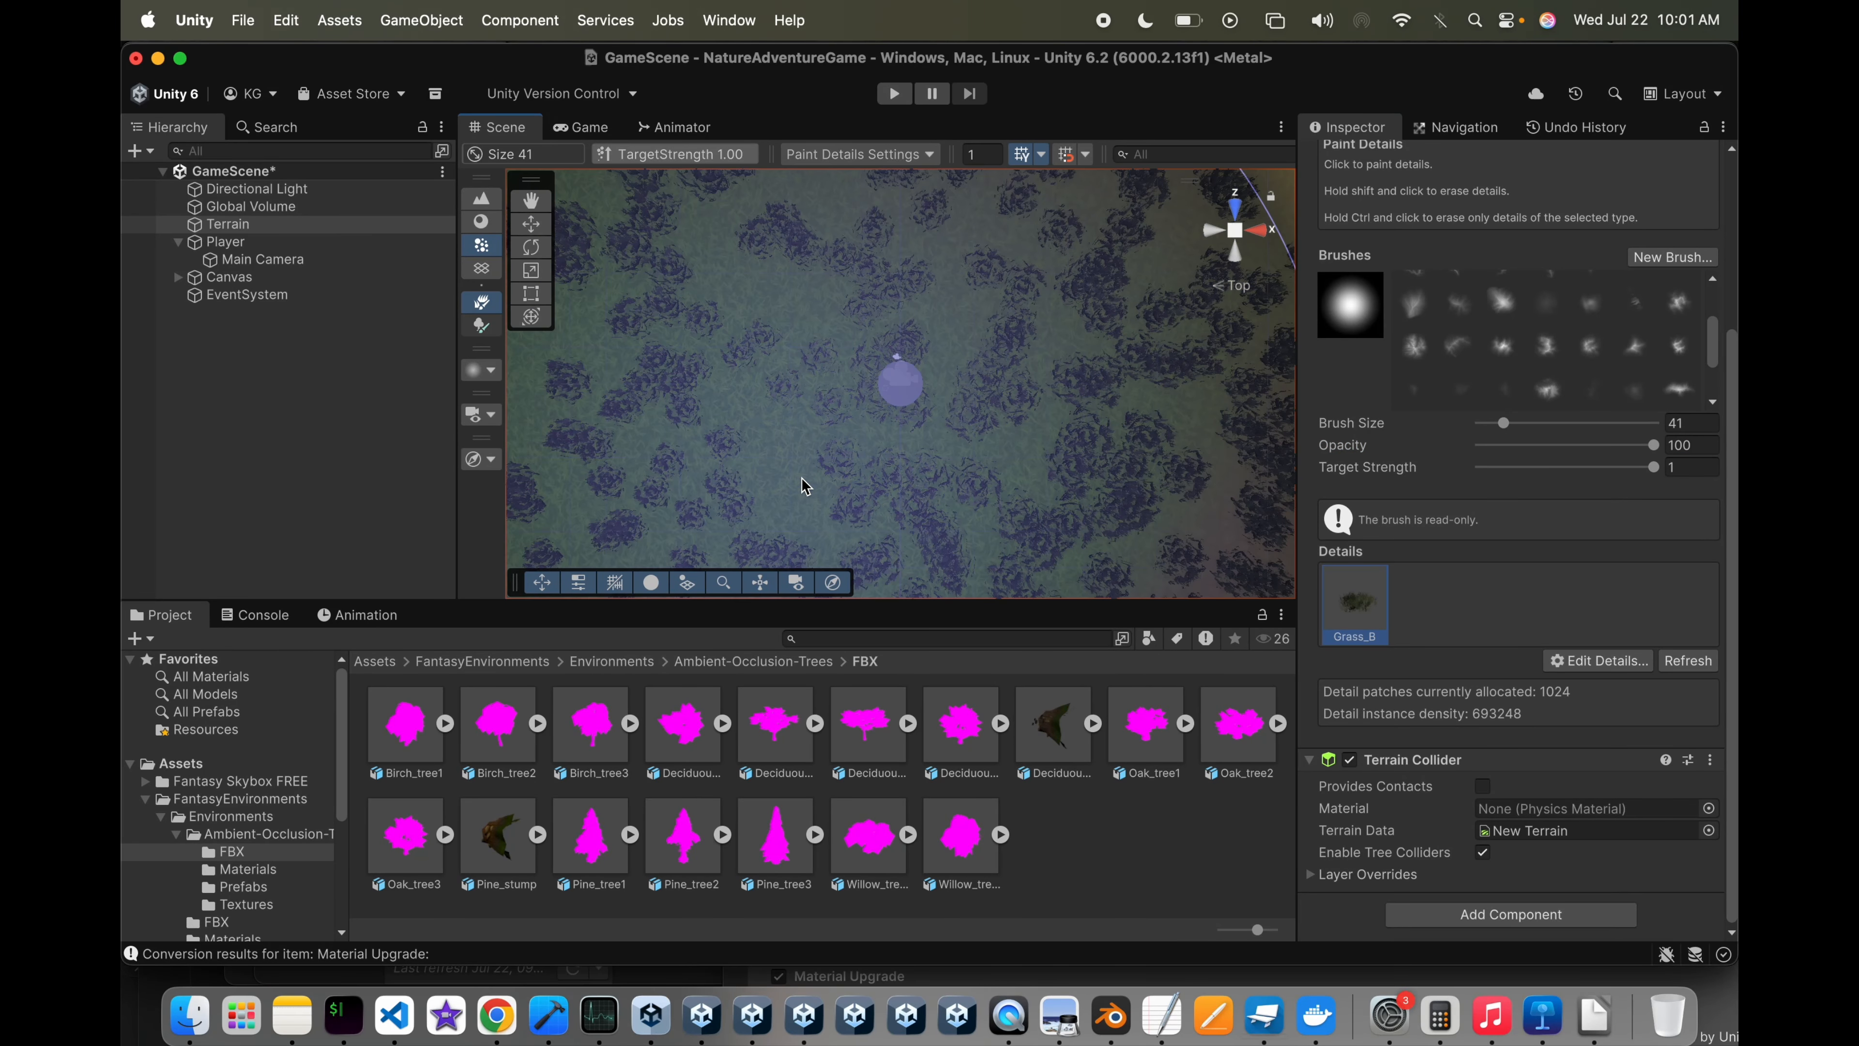
# Step: Remove the Grass_B detail mesh from the terrain's details
pyautogui.scroll(-5, 805, 485)
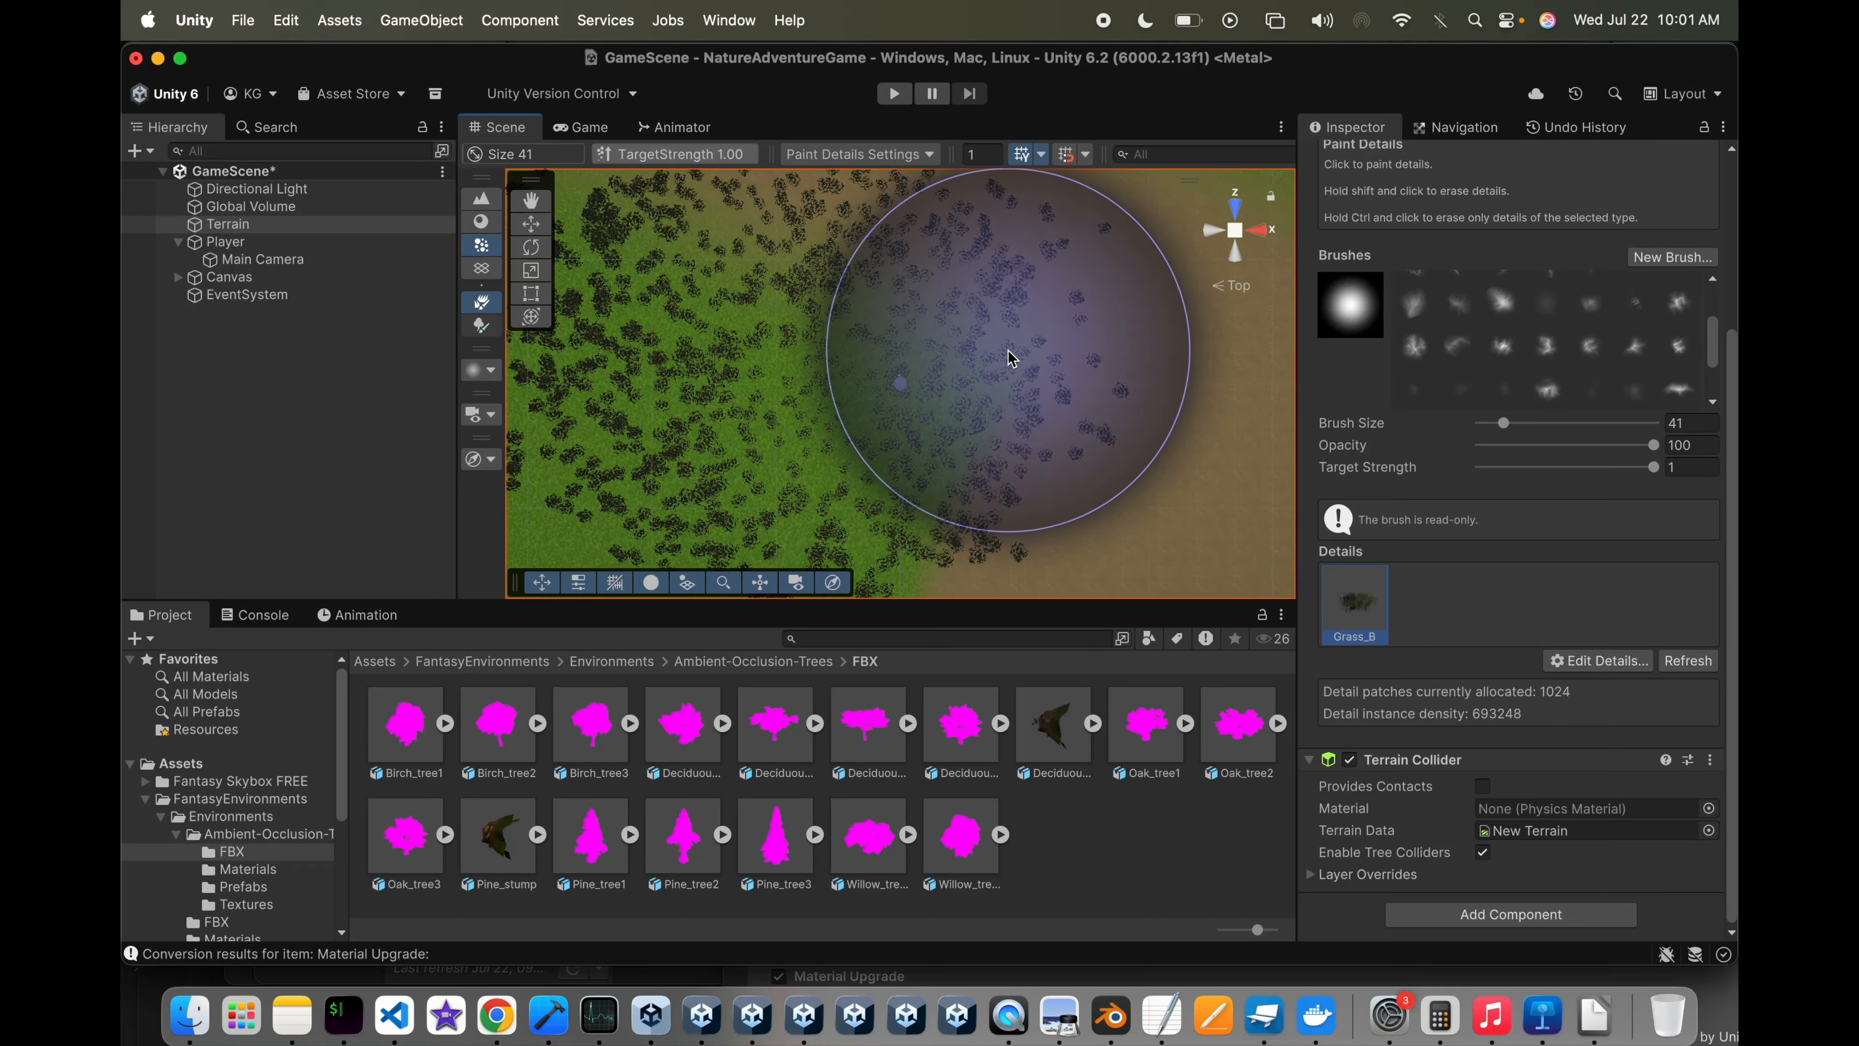
pyautogui.scroll(1, 1008, 351)
pyautogui.scroll(-2, 1008, 358)
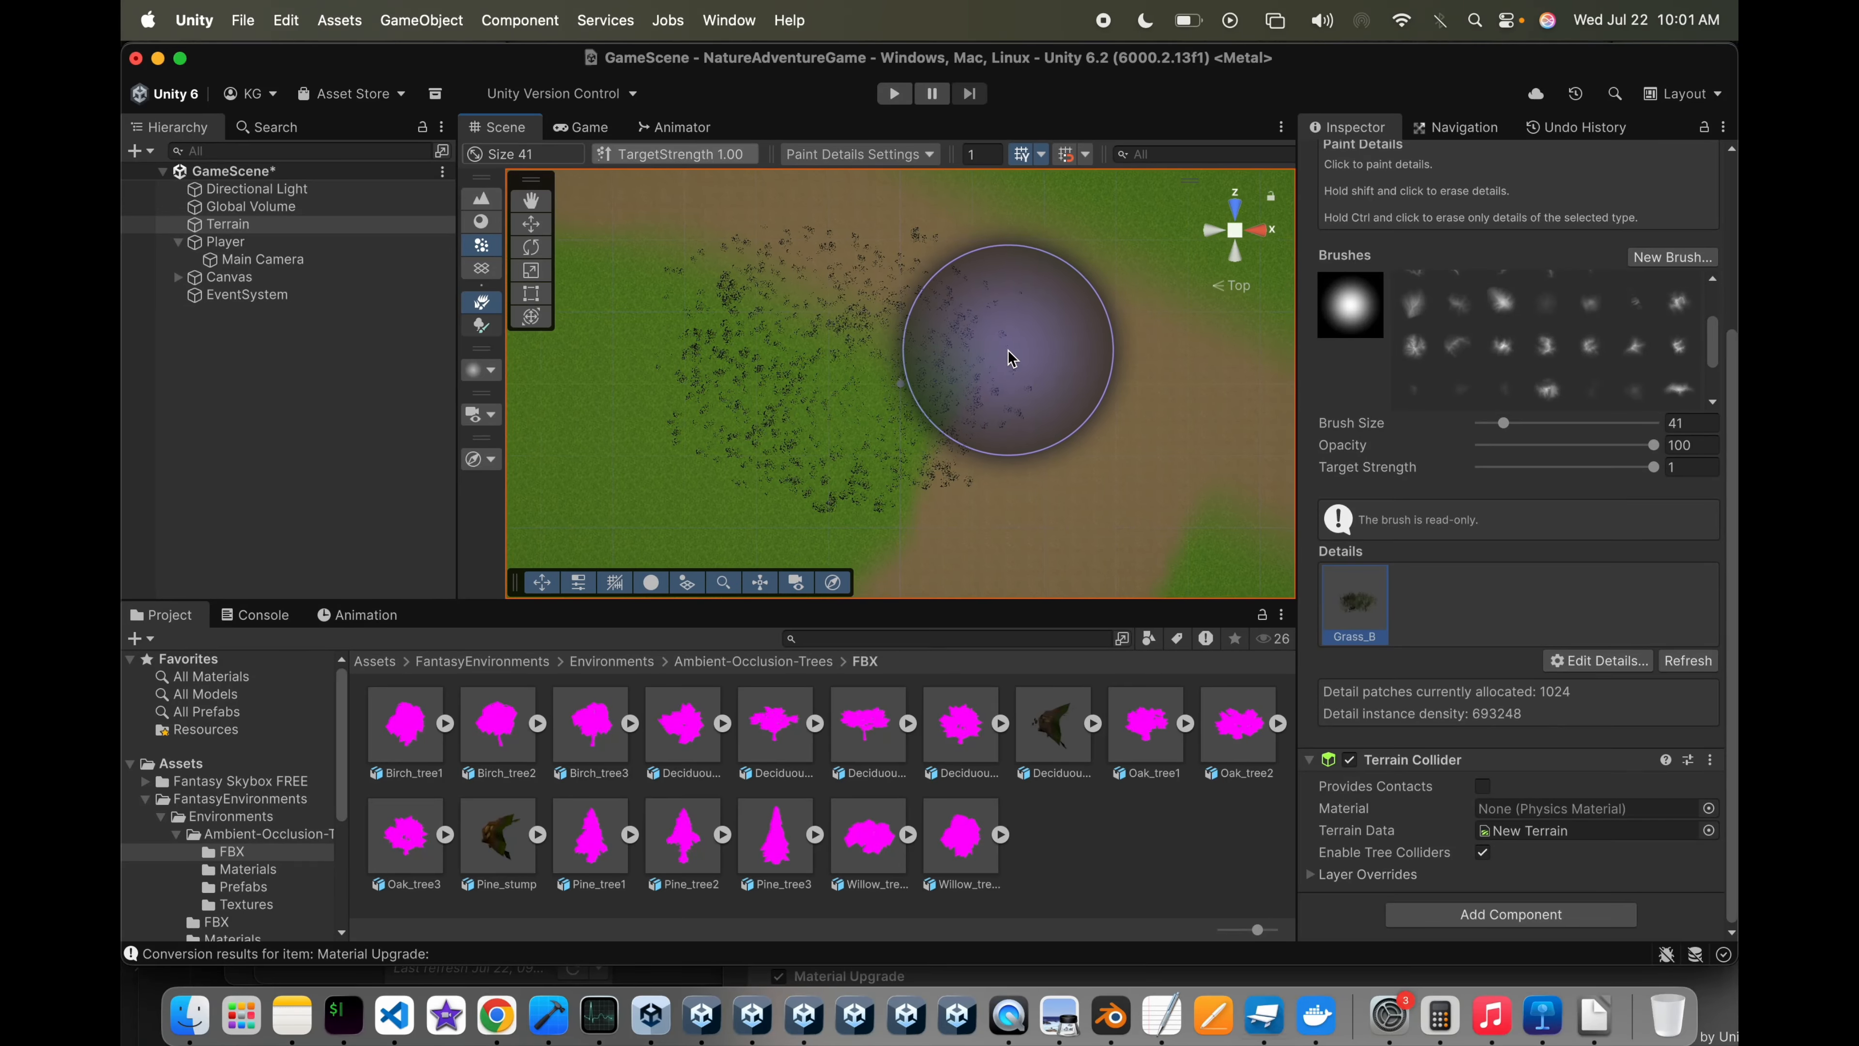
pyautogui.scroll(2, 1008, 358)
pyautogui.scroll(-1, 1008, 358)
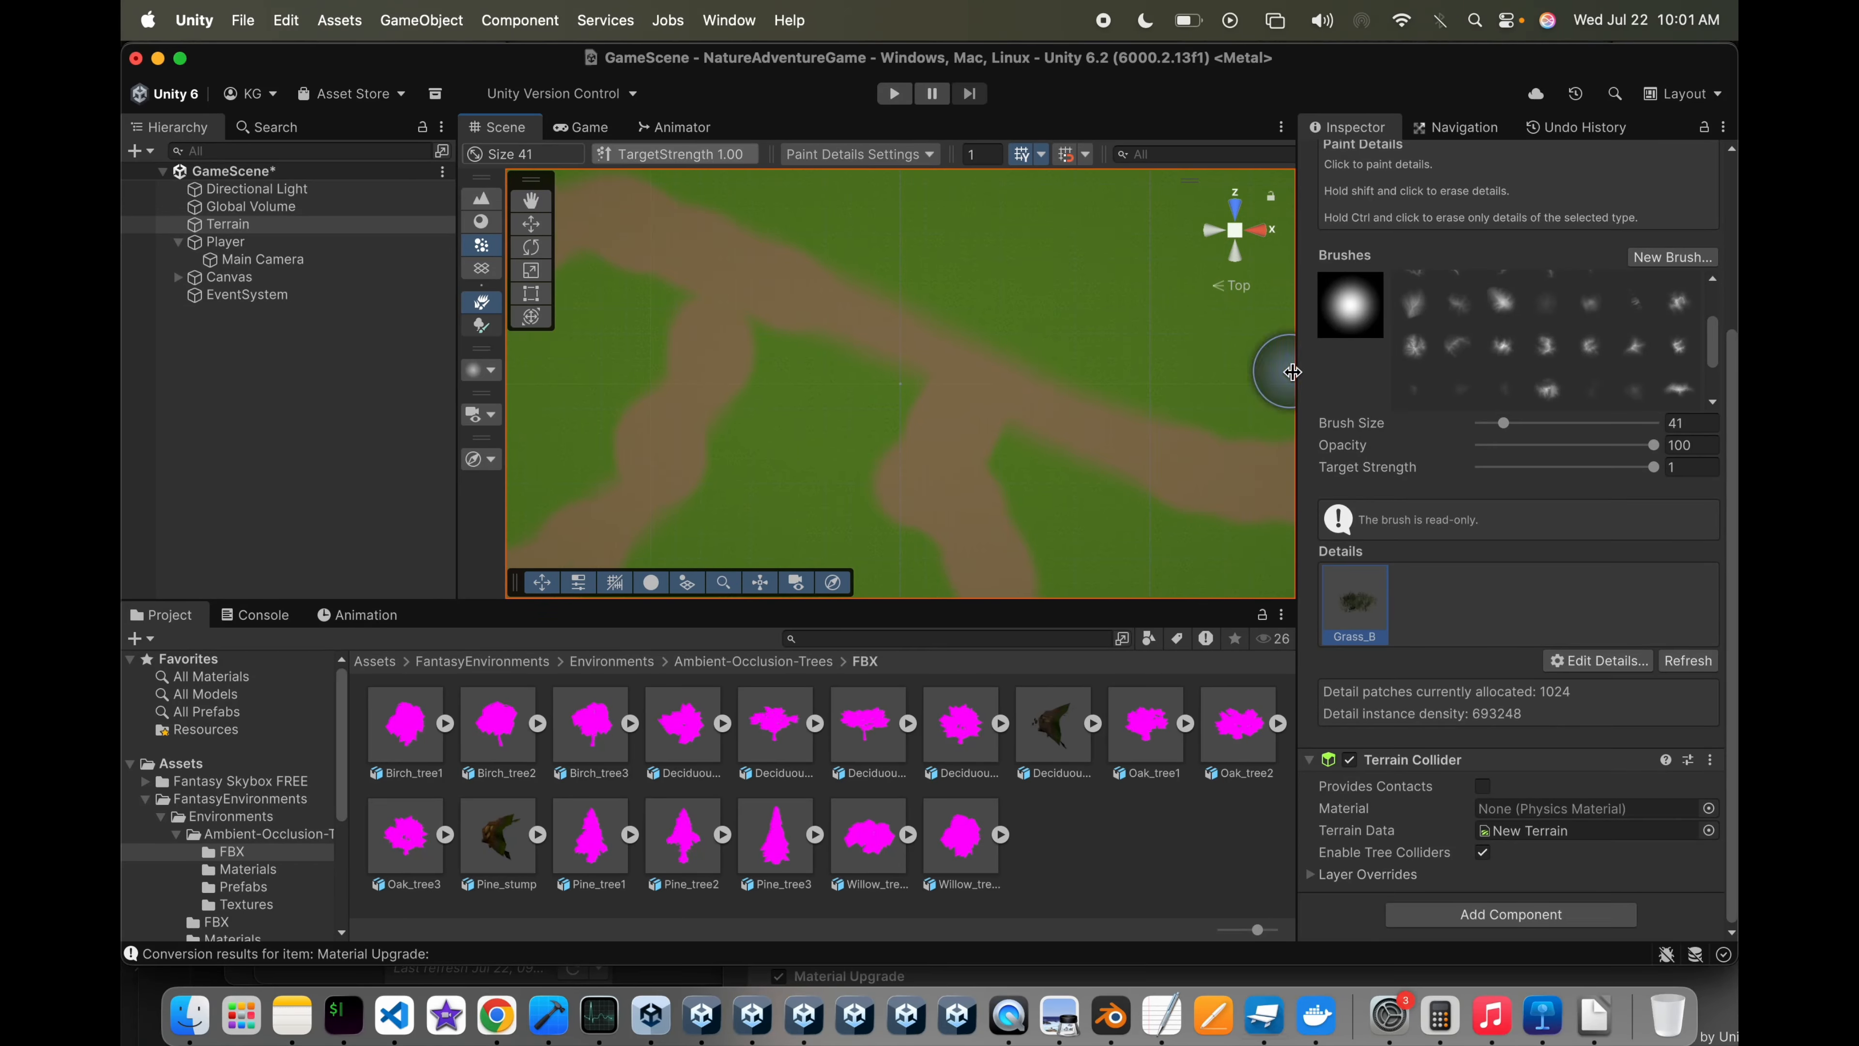
pyautogui.scroll(5, 779, 334)
pyautogui.click(1653, 445)
pyautogui.click(1595, 660)
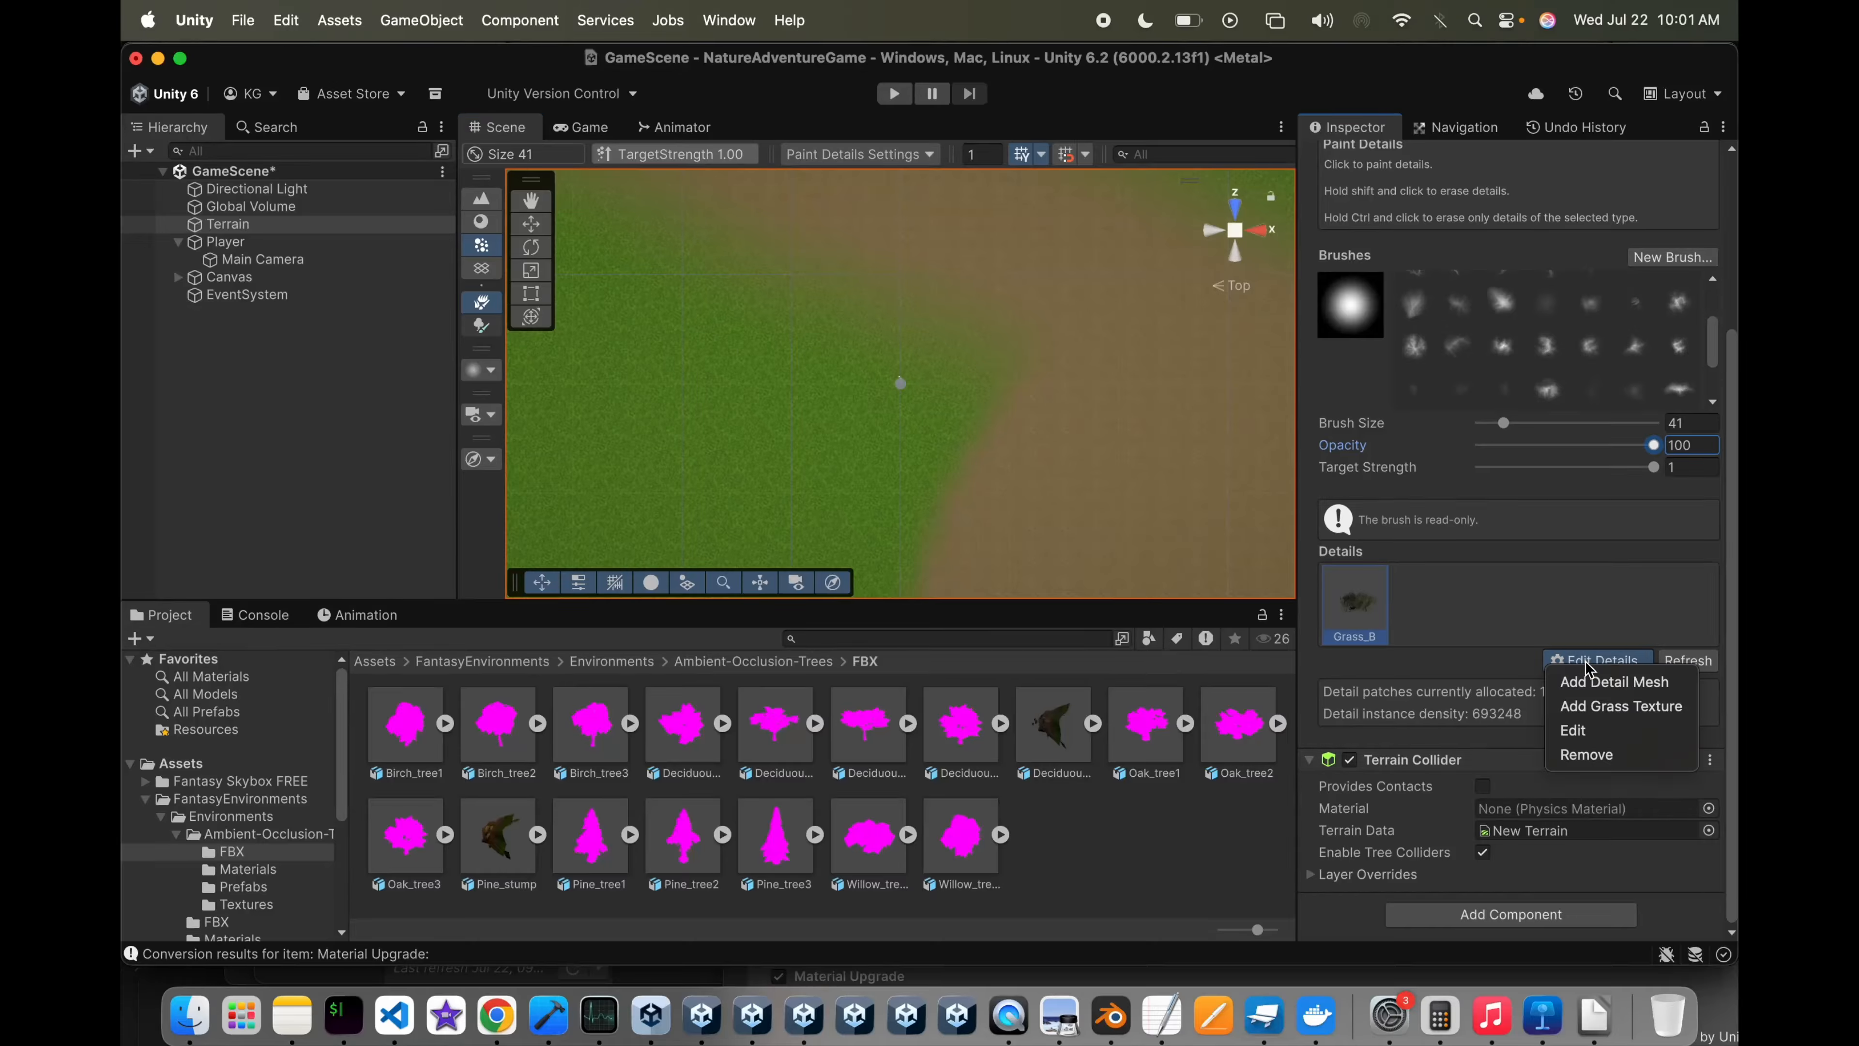
pyautogui.click(1586, 754)
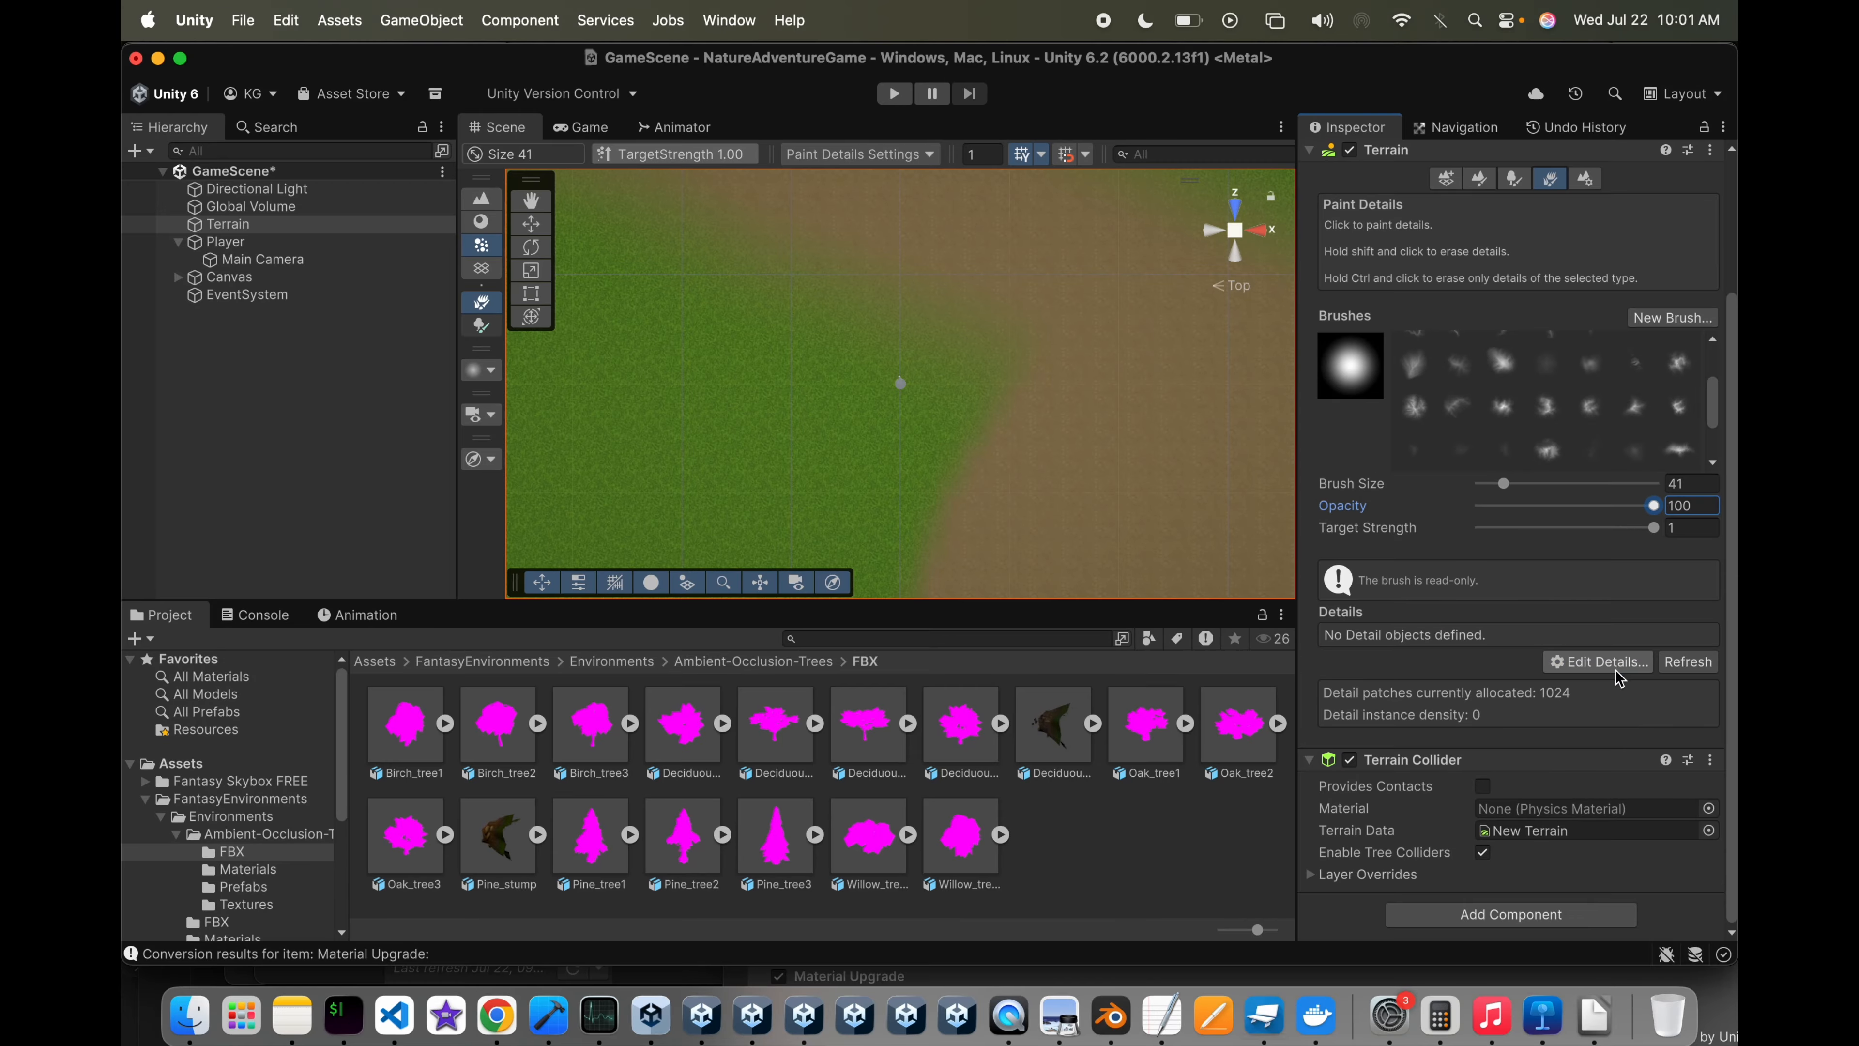
# Step: Add a terrain detail mesh using the Grass1 prefab
pyautogui.click(1603, 660)
pyautogui.click(1615, 683)
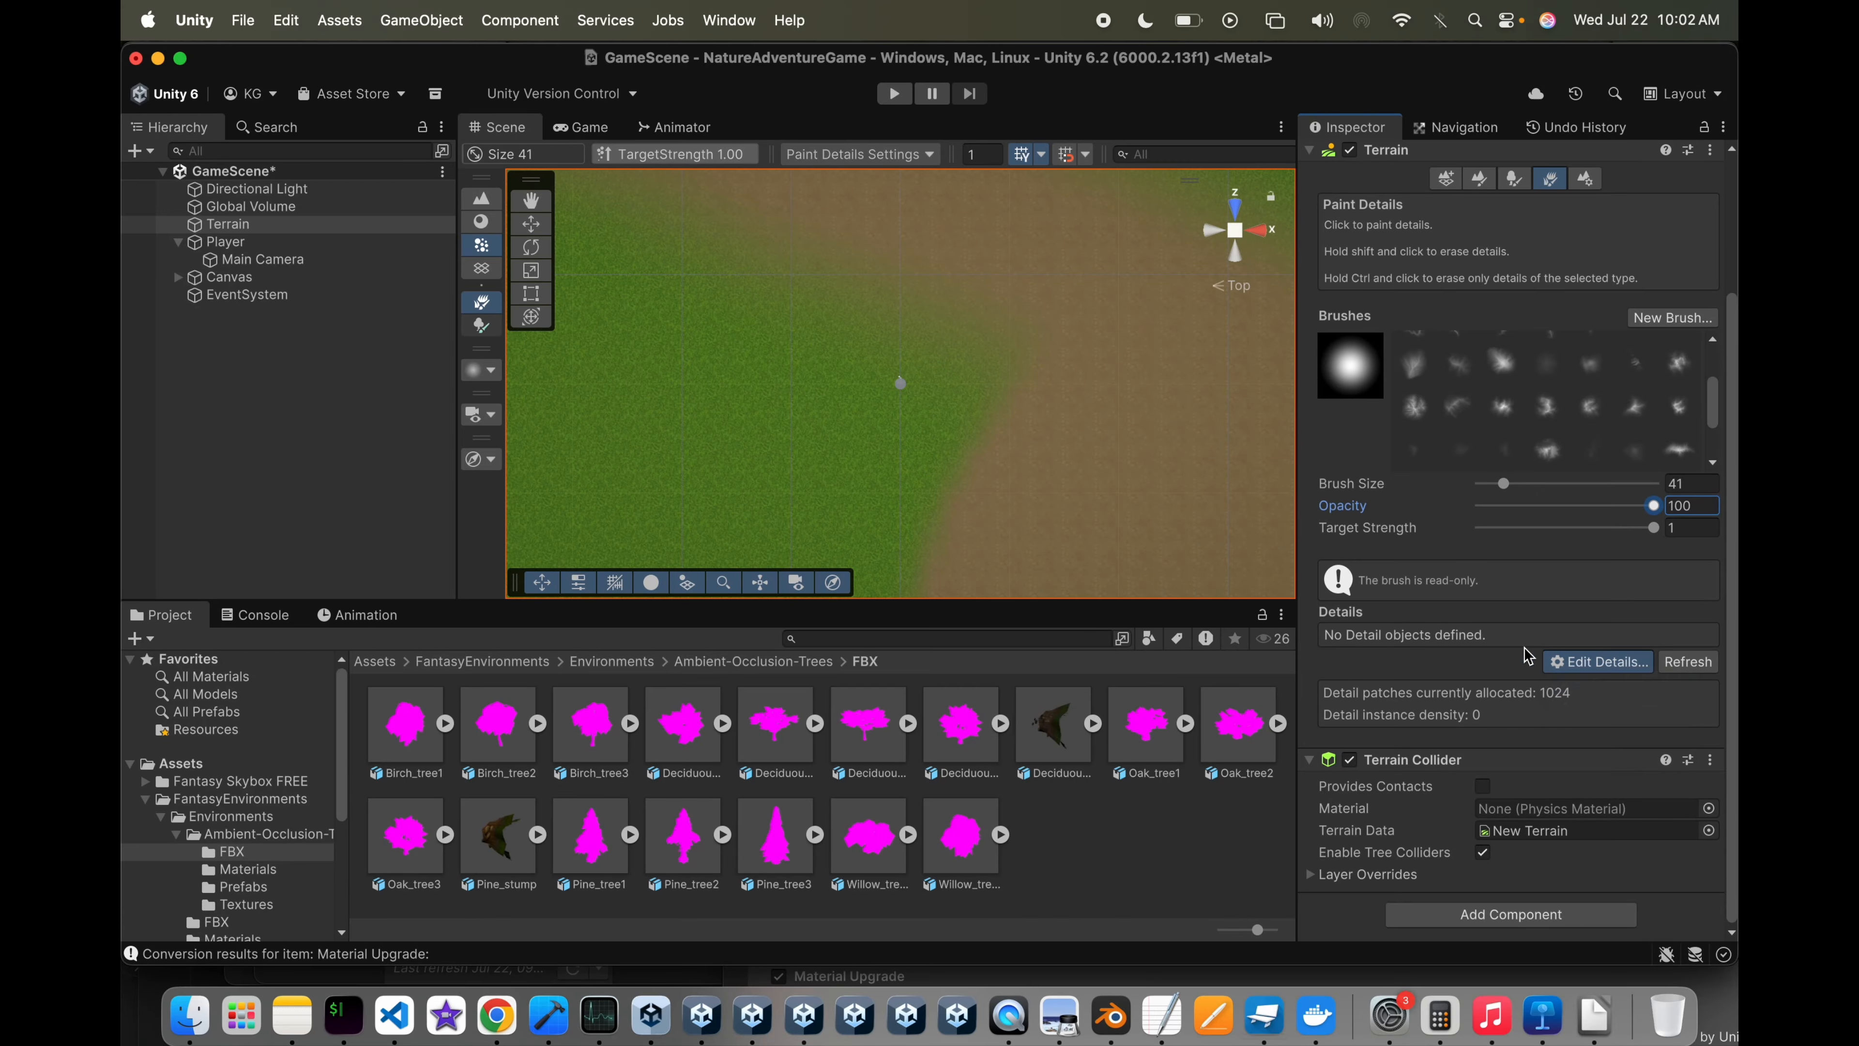
pyautogui.click(1724, 326)
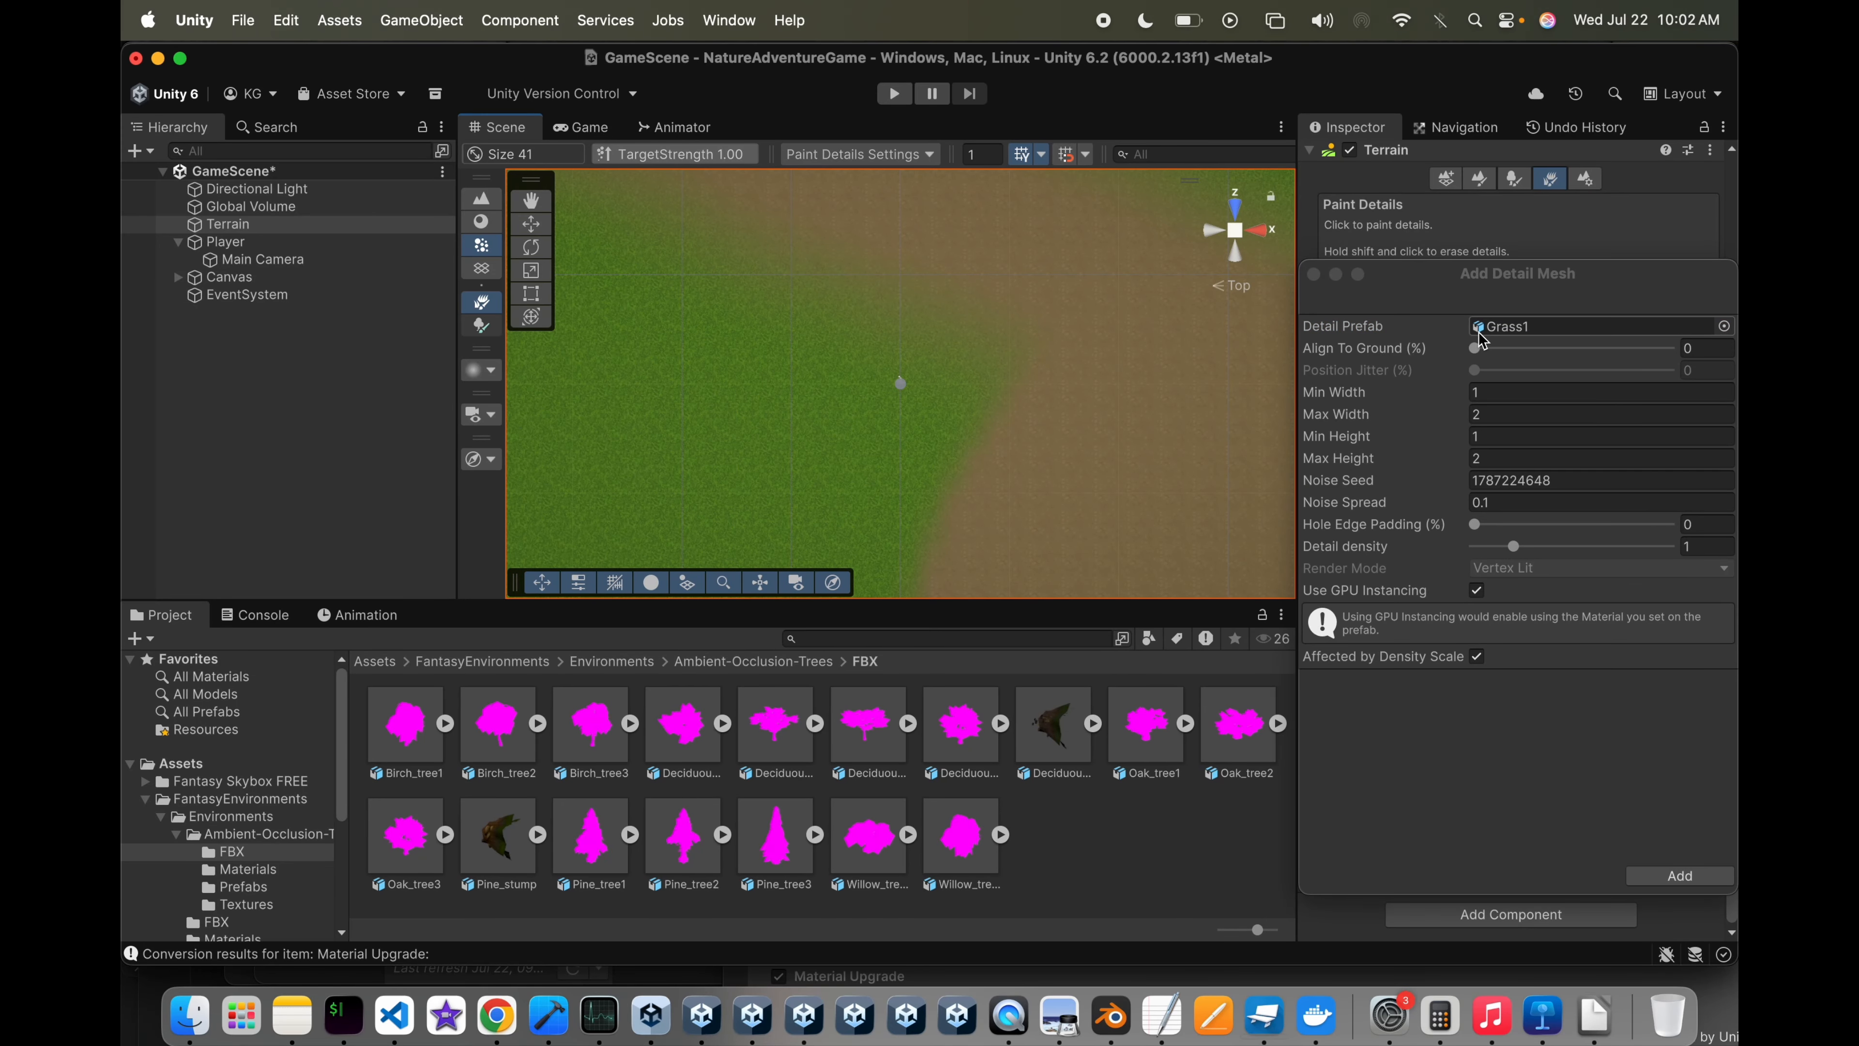
pyautogui.click(1680, 876)
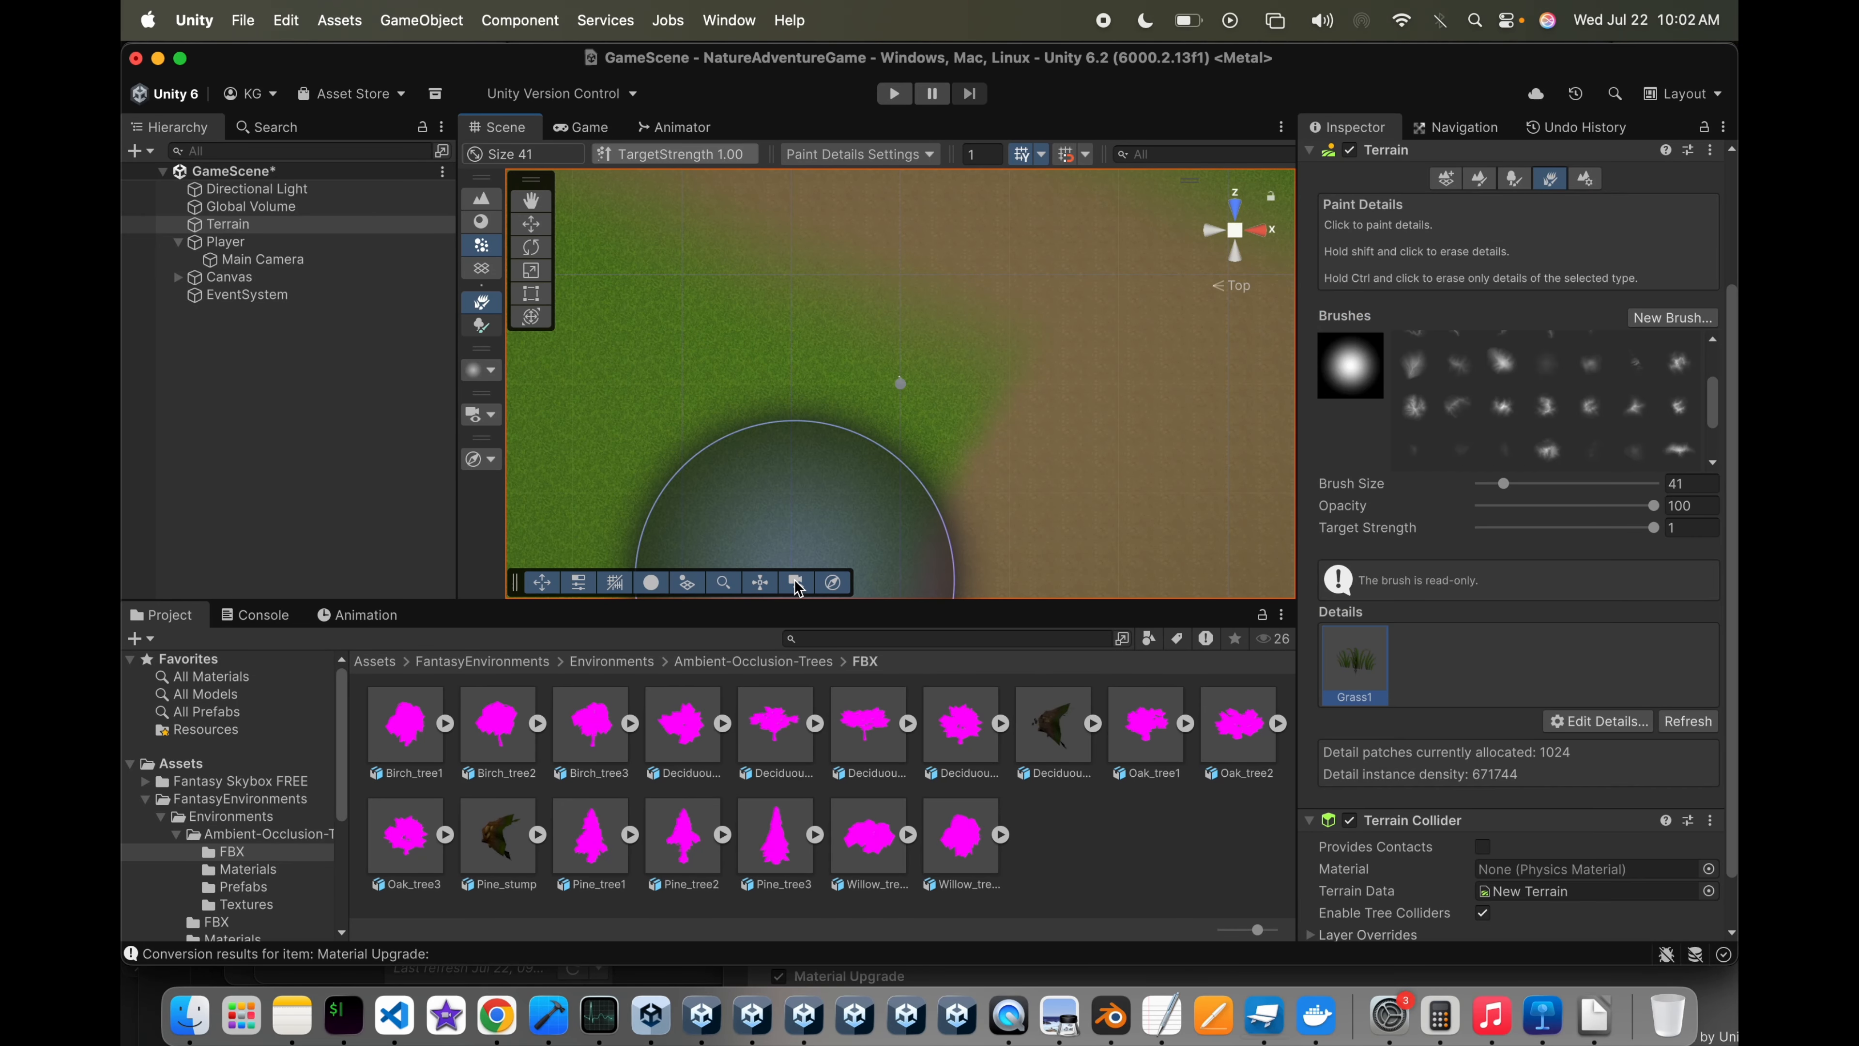
# Step: Examine the Grass1 coverage on the terrain around the player, from a distance and up close
pyautogui.scroll(10, 706, 421)
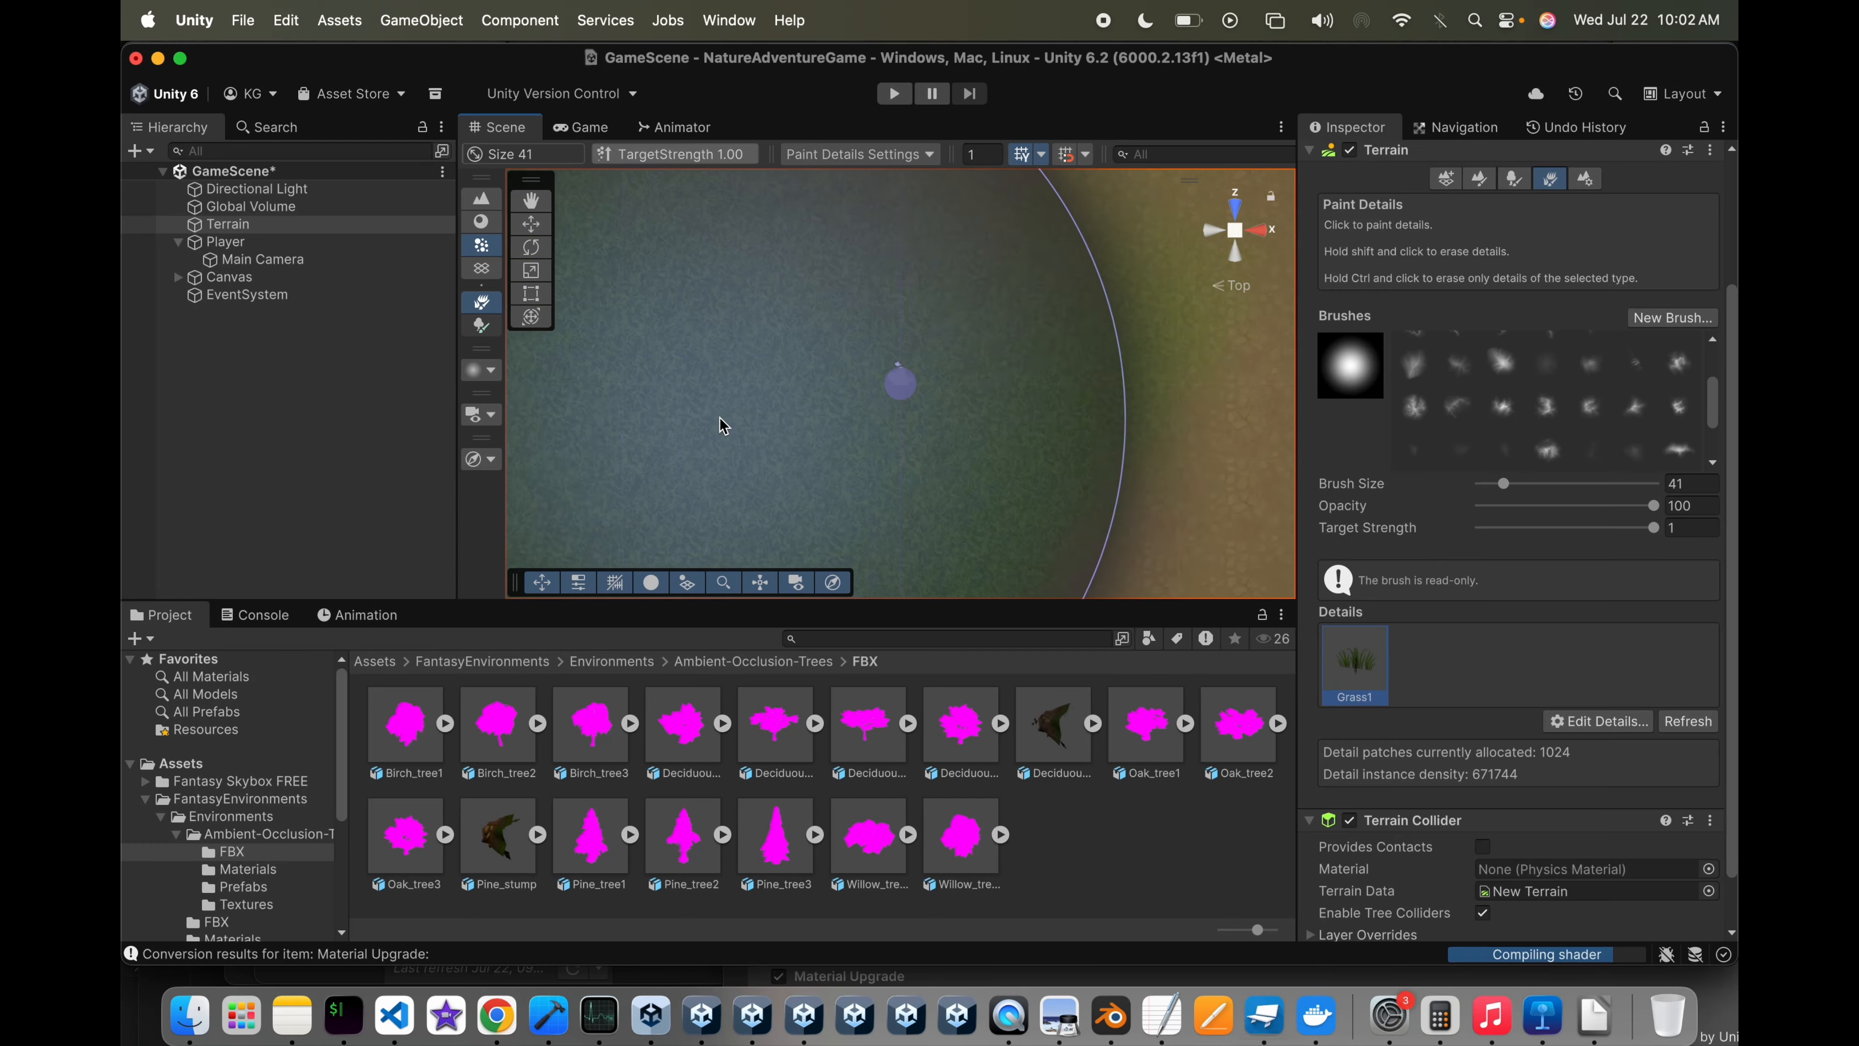
pyautogui.scroll(-4, 718, 423)
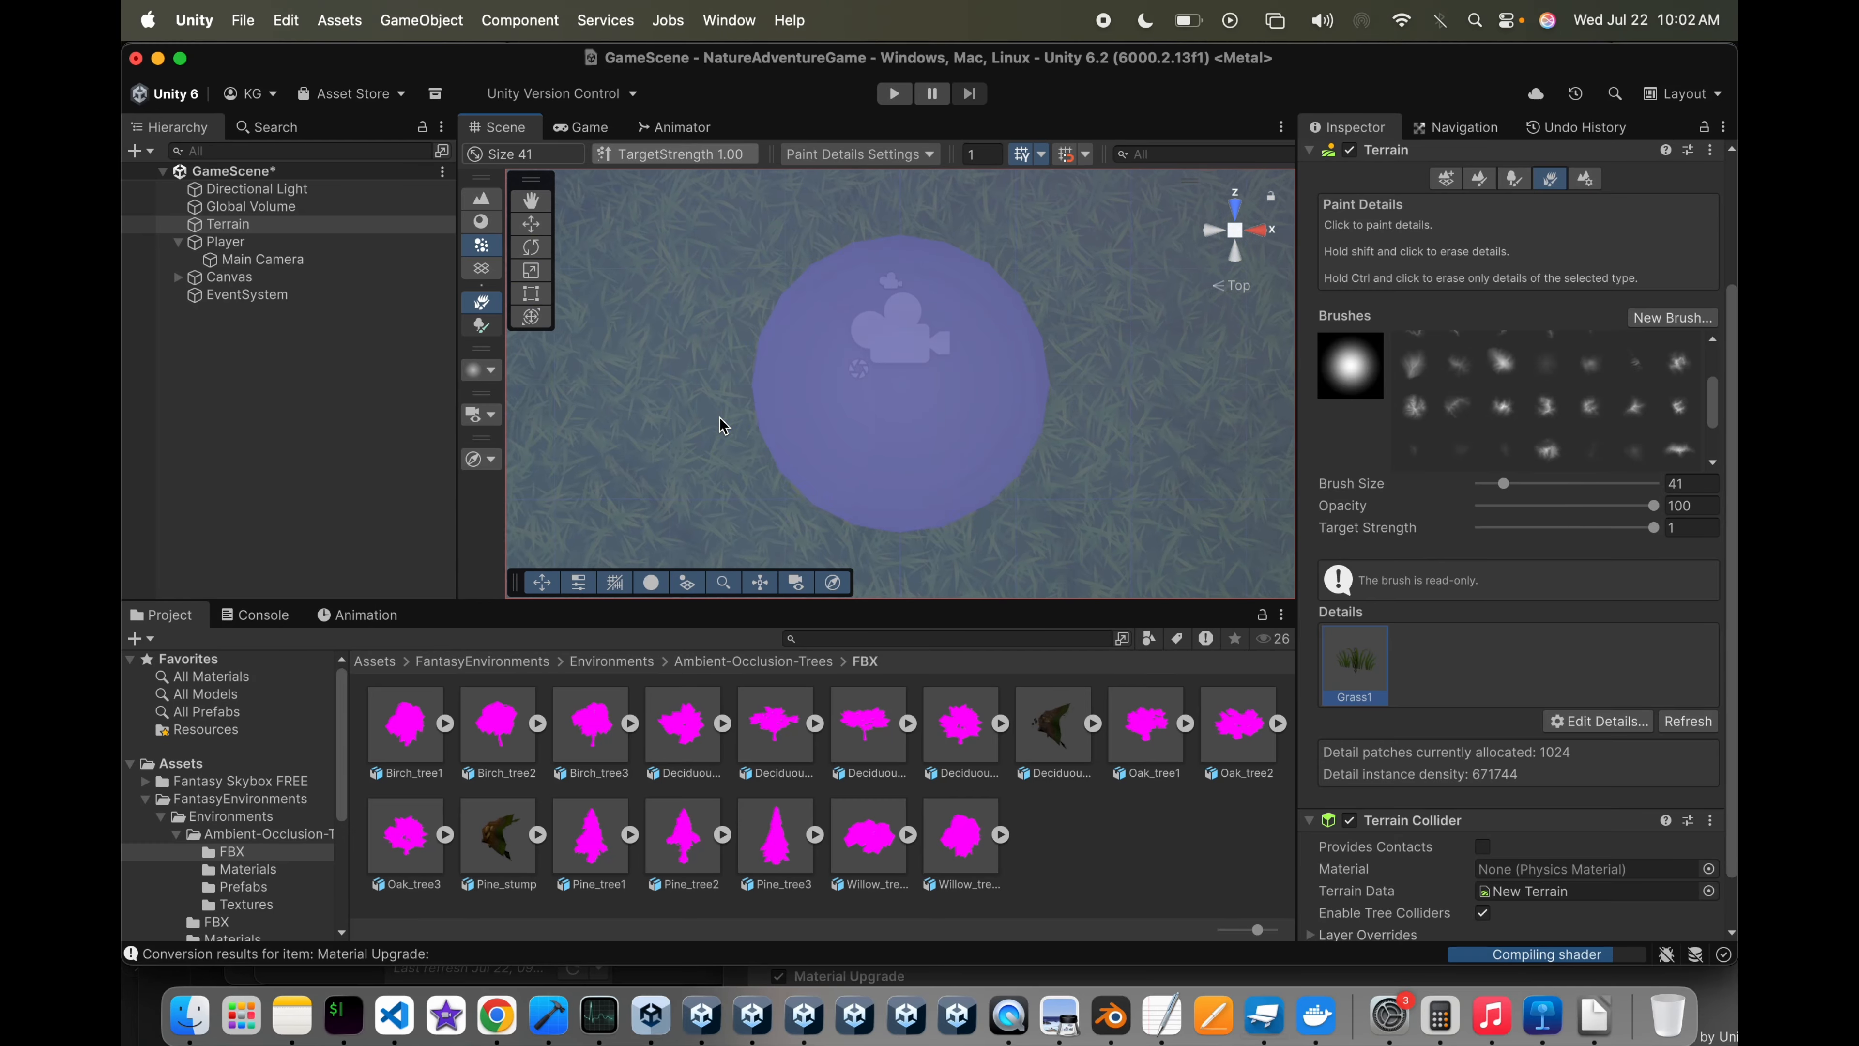
pyautogui.scroll(3, 663, 395)
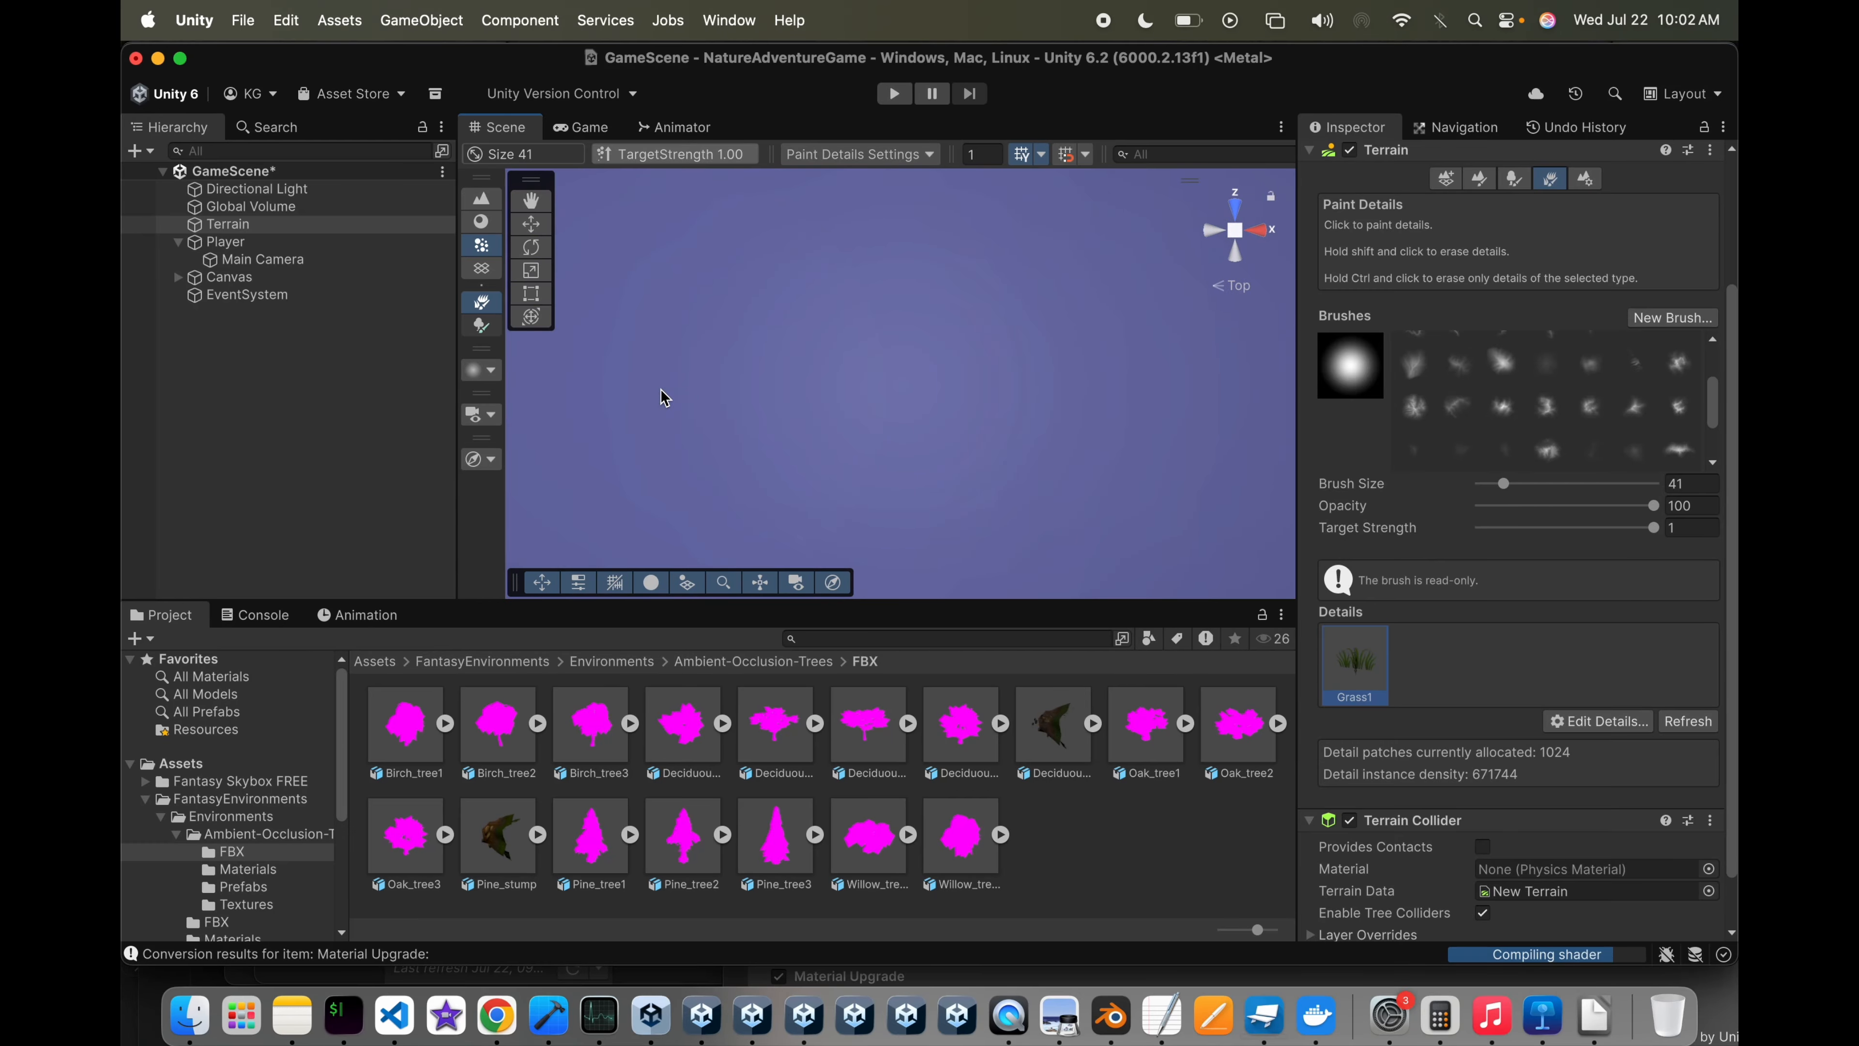
pyautogui.scroll(-6, 663, 396)
pyautogui.scroll(-5, 664, 396)
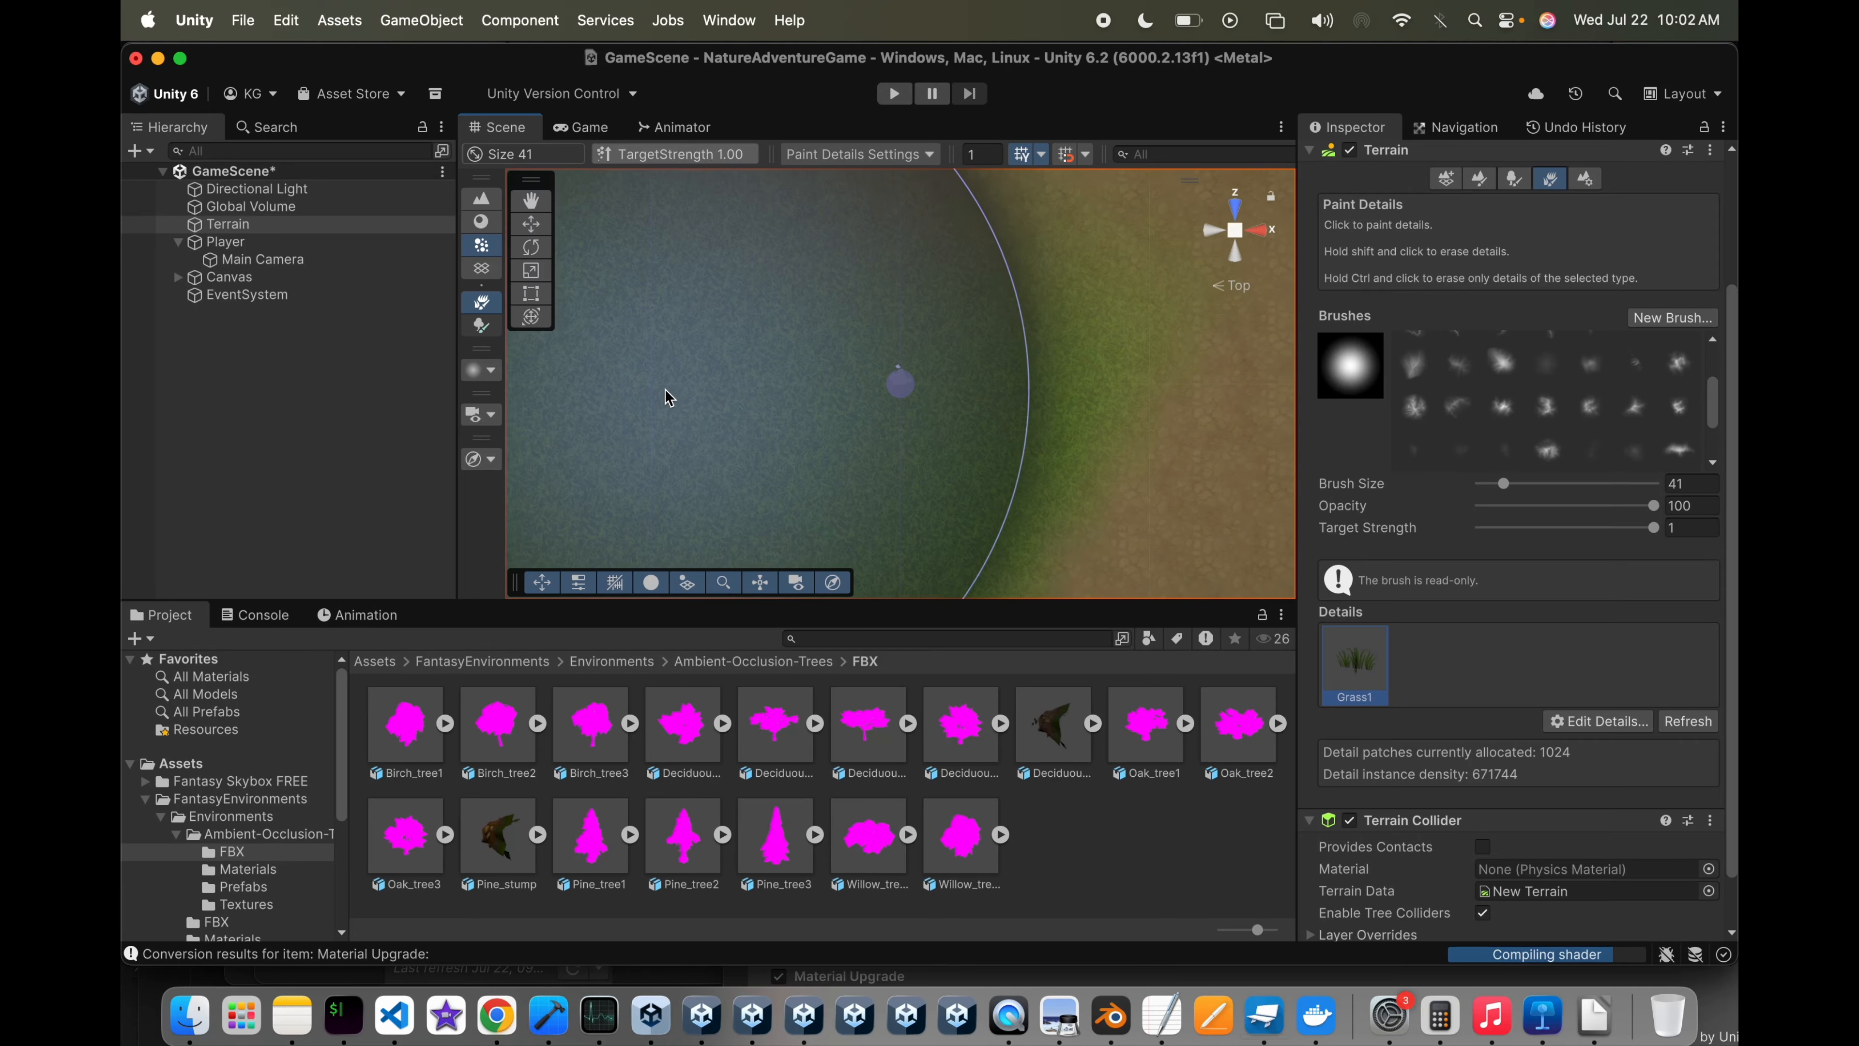
pyautogui.scroll(4, 662, 447)
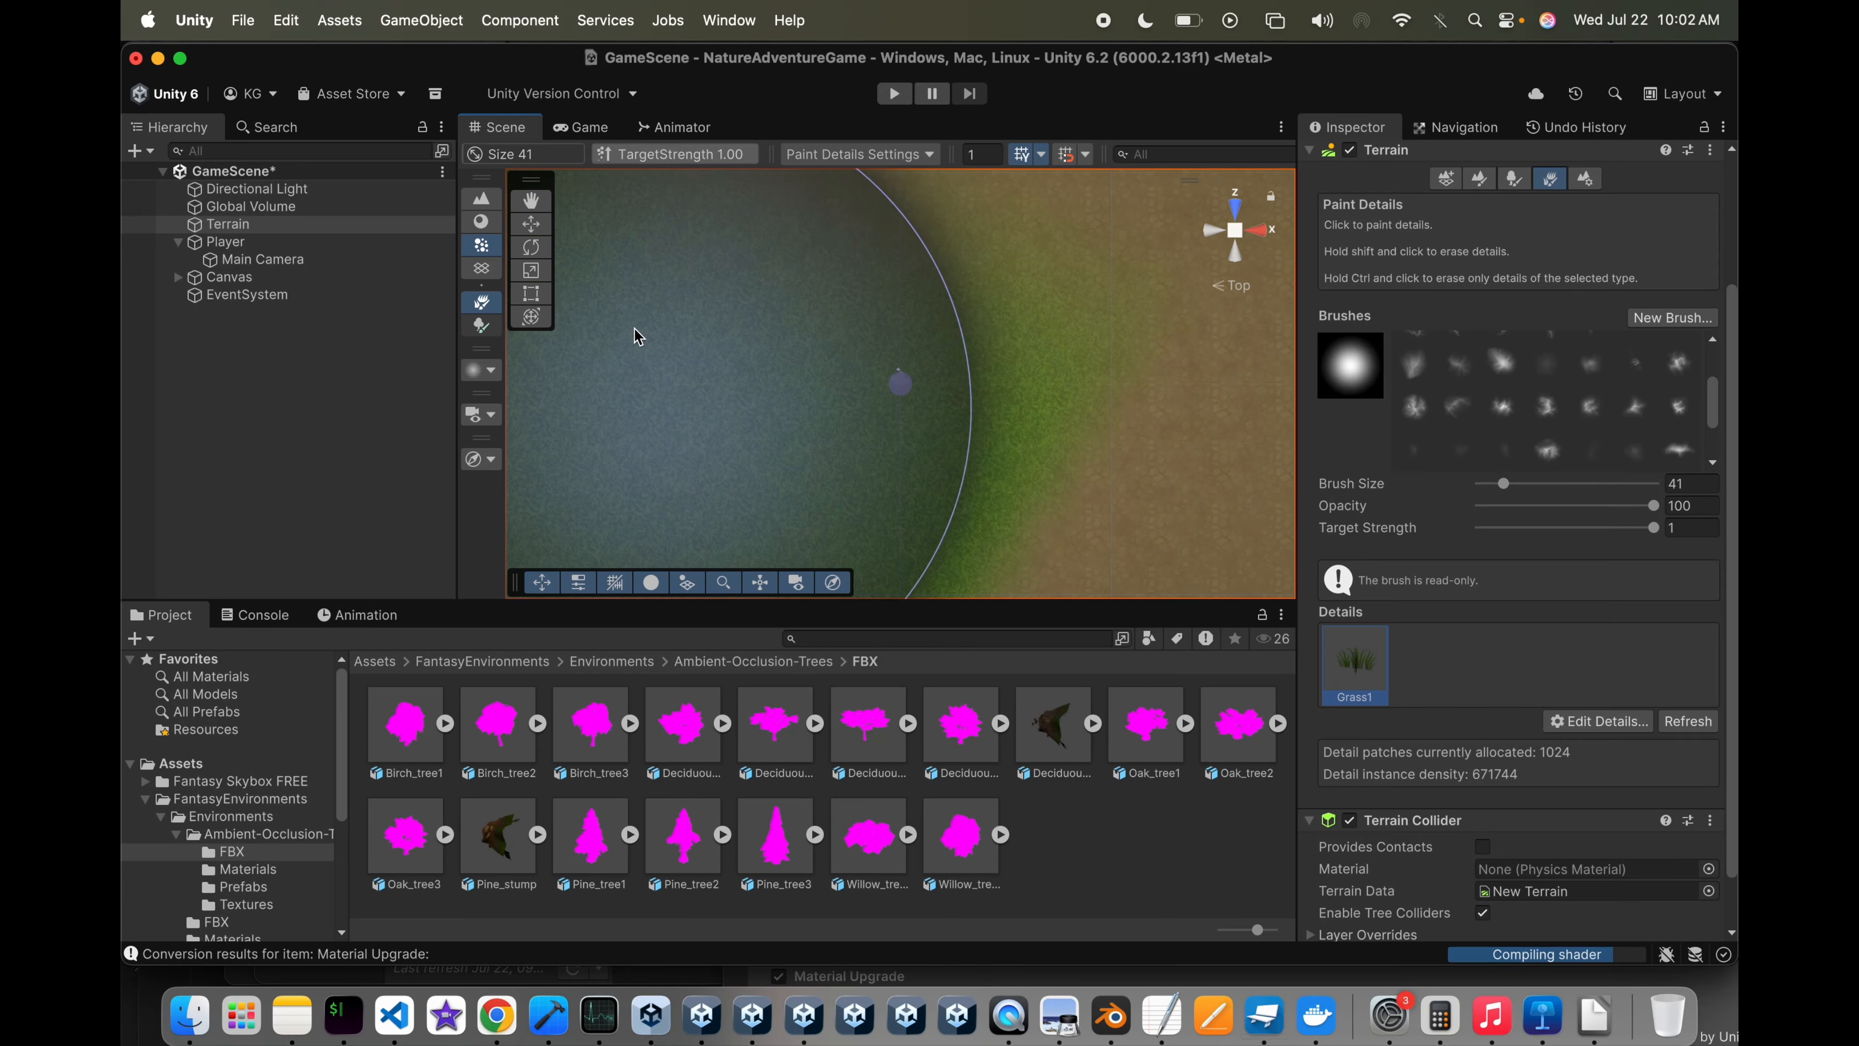
pyautogui.click(531, 206)
pyautogui.scroll(3, 760, 471)
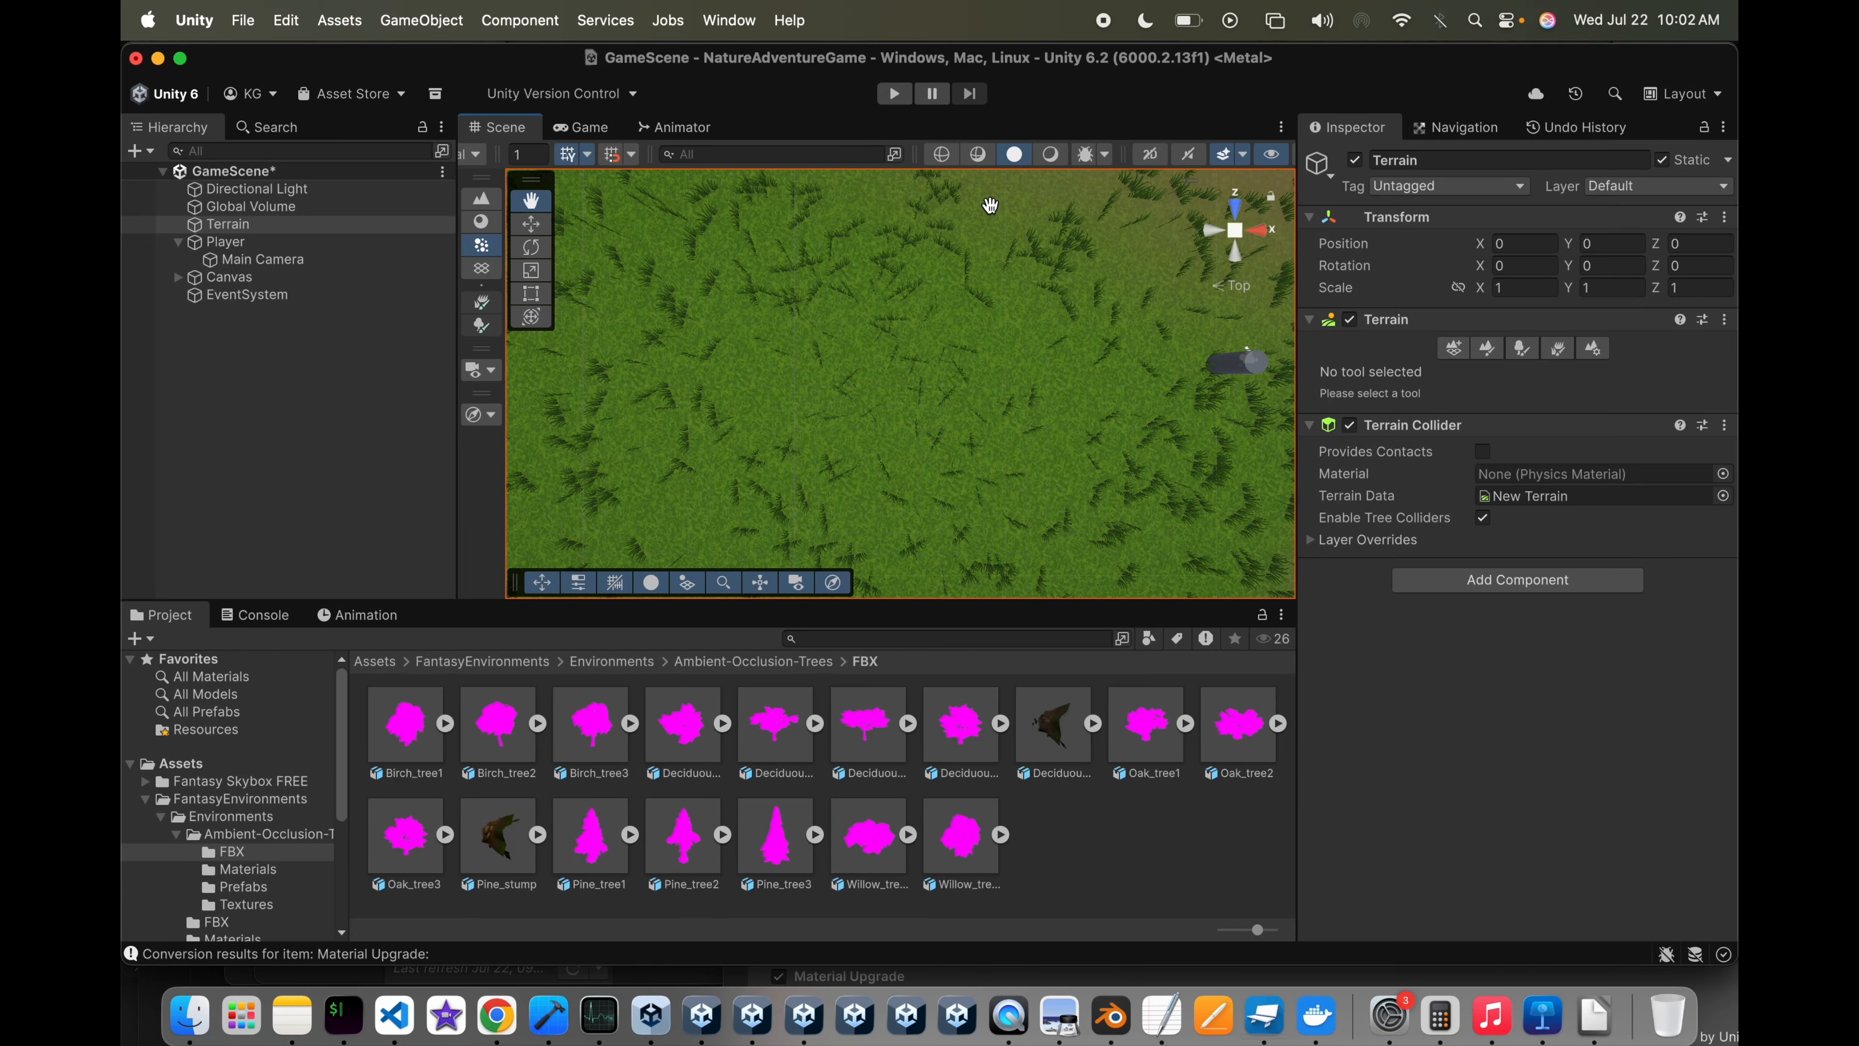
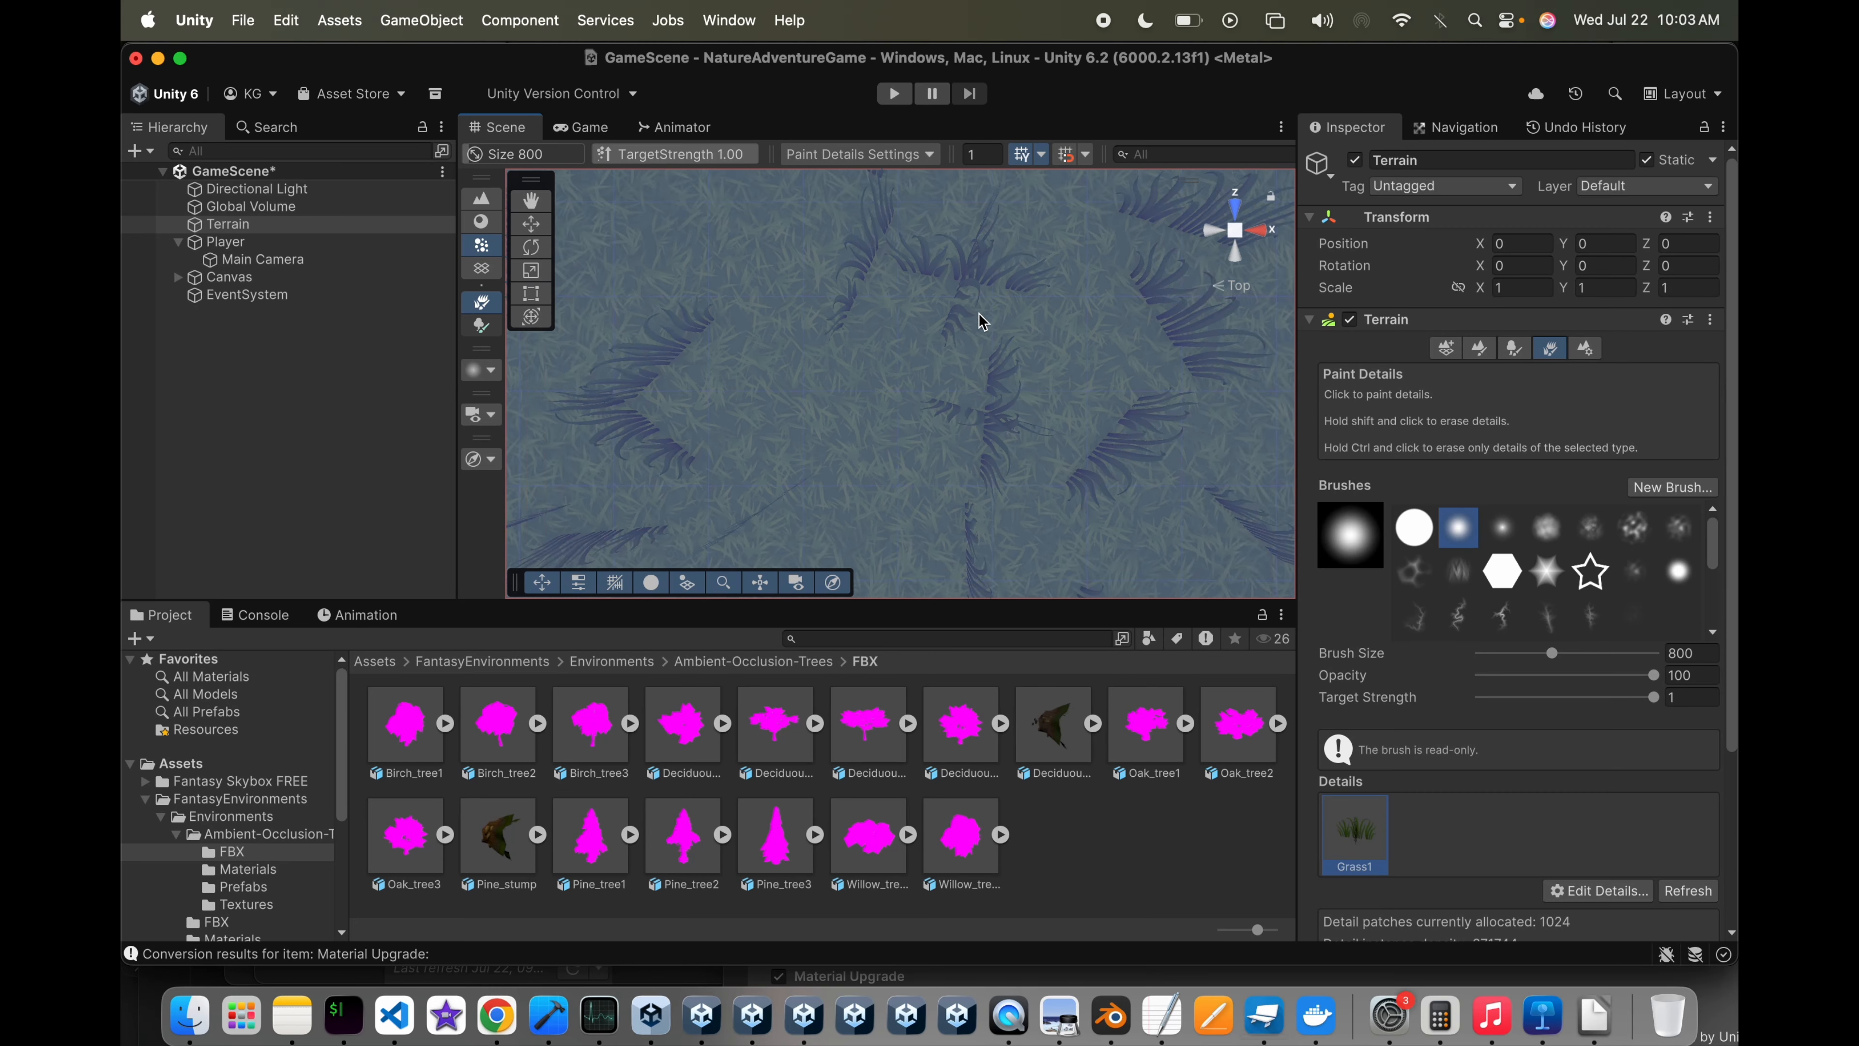
# Step: Erase the grass details along the dirt path with a brush size of 45
pyautogui.scroll(-5, 980, 321)
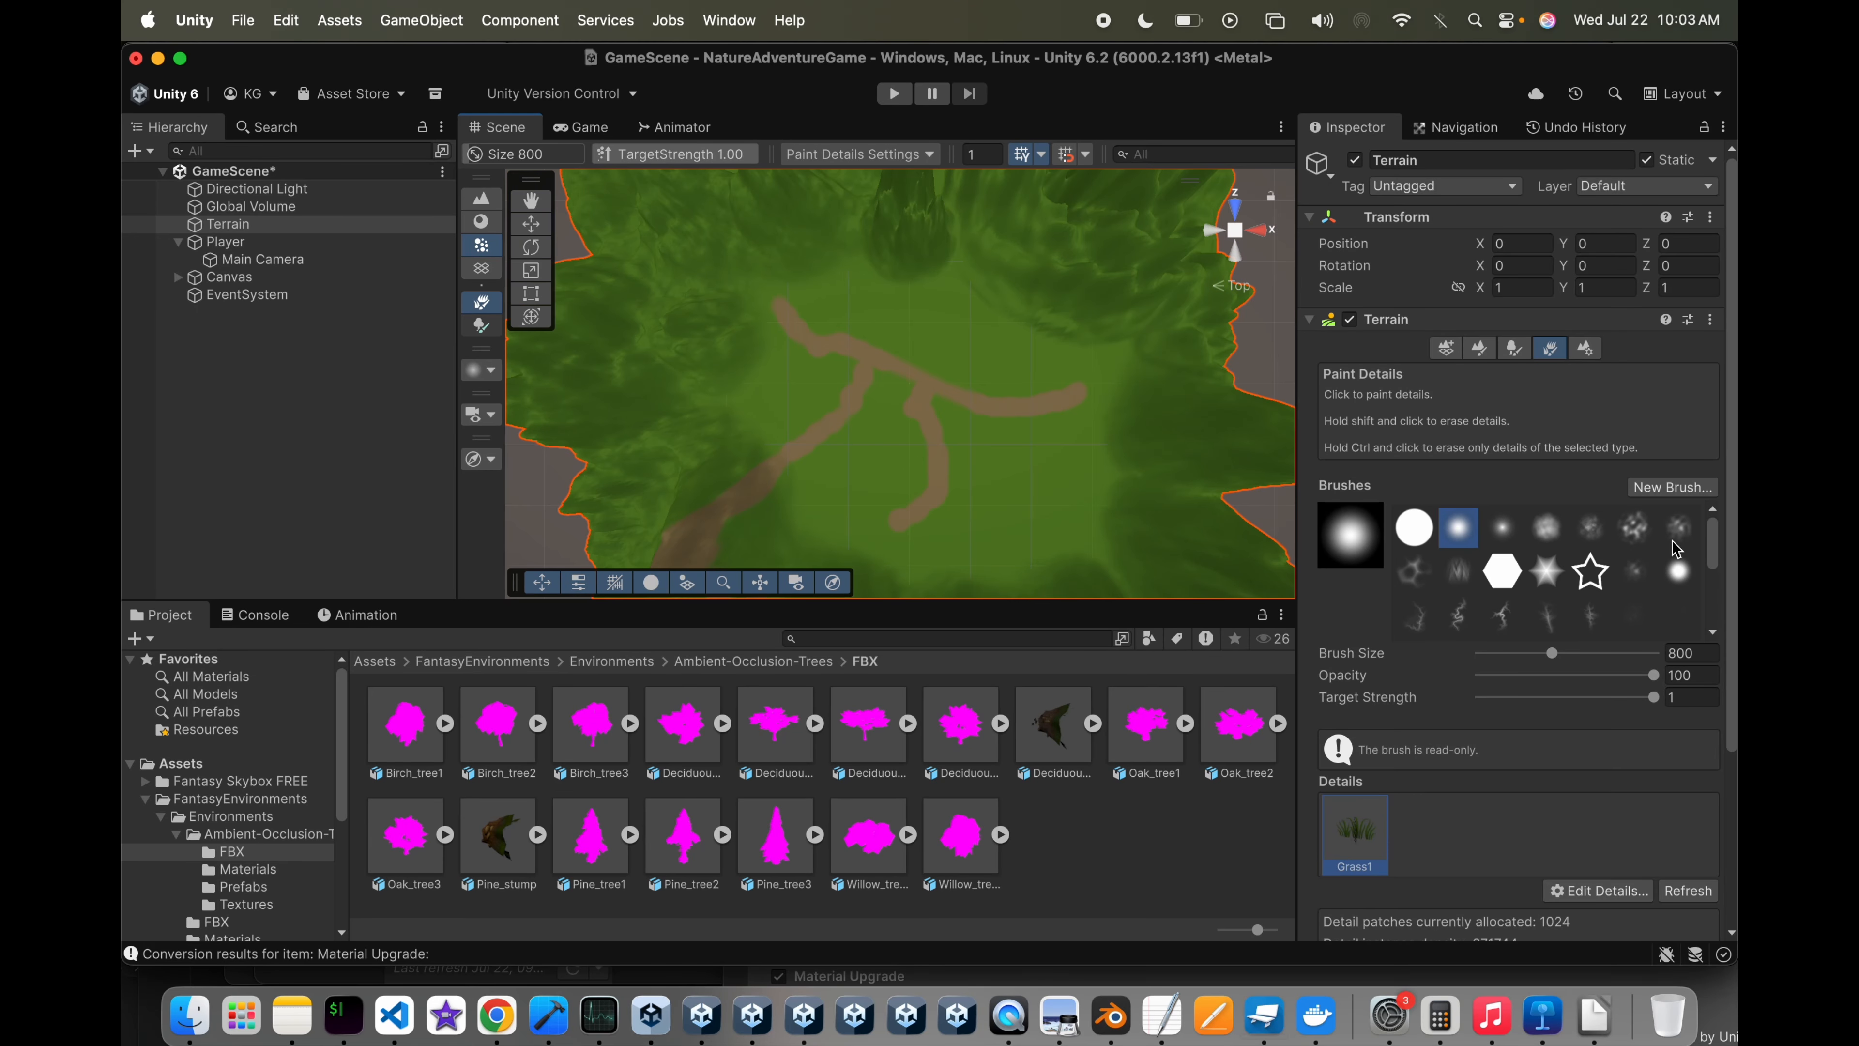
pyautogui.click(1532, 654)
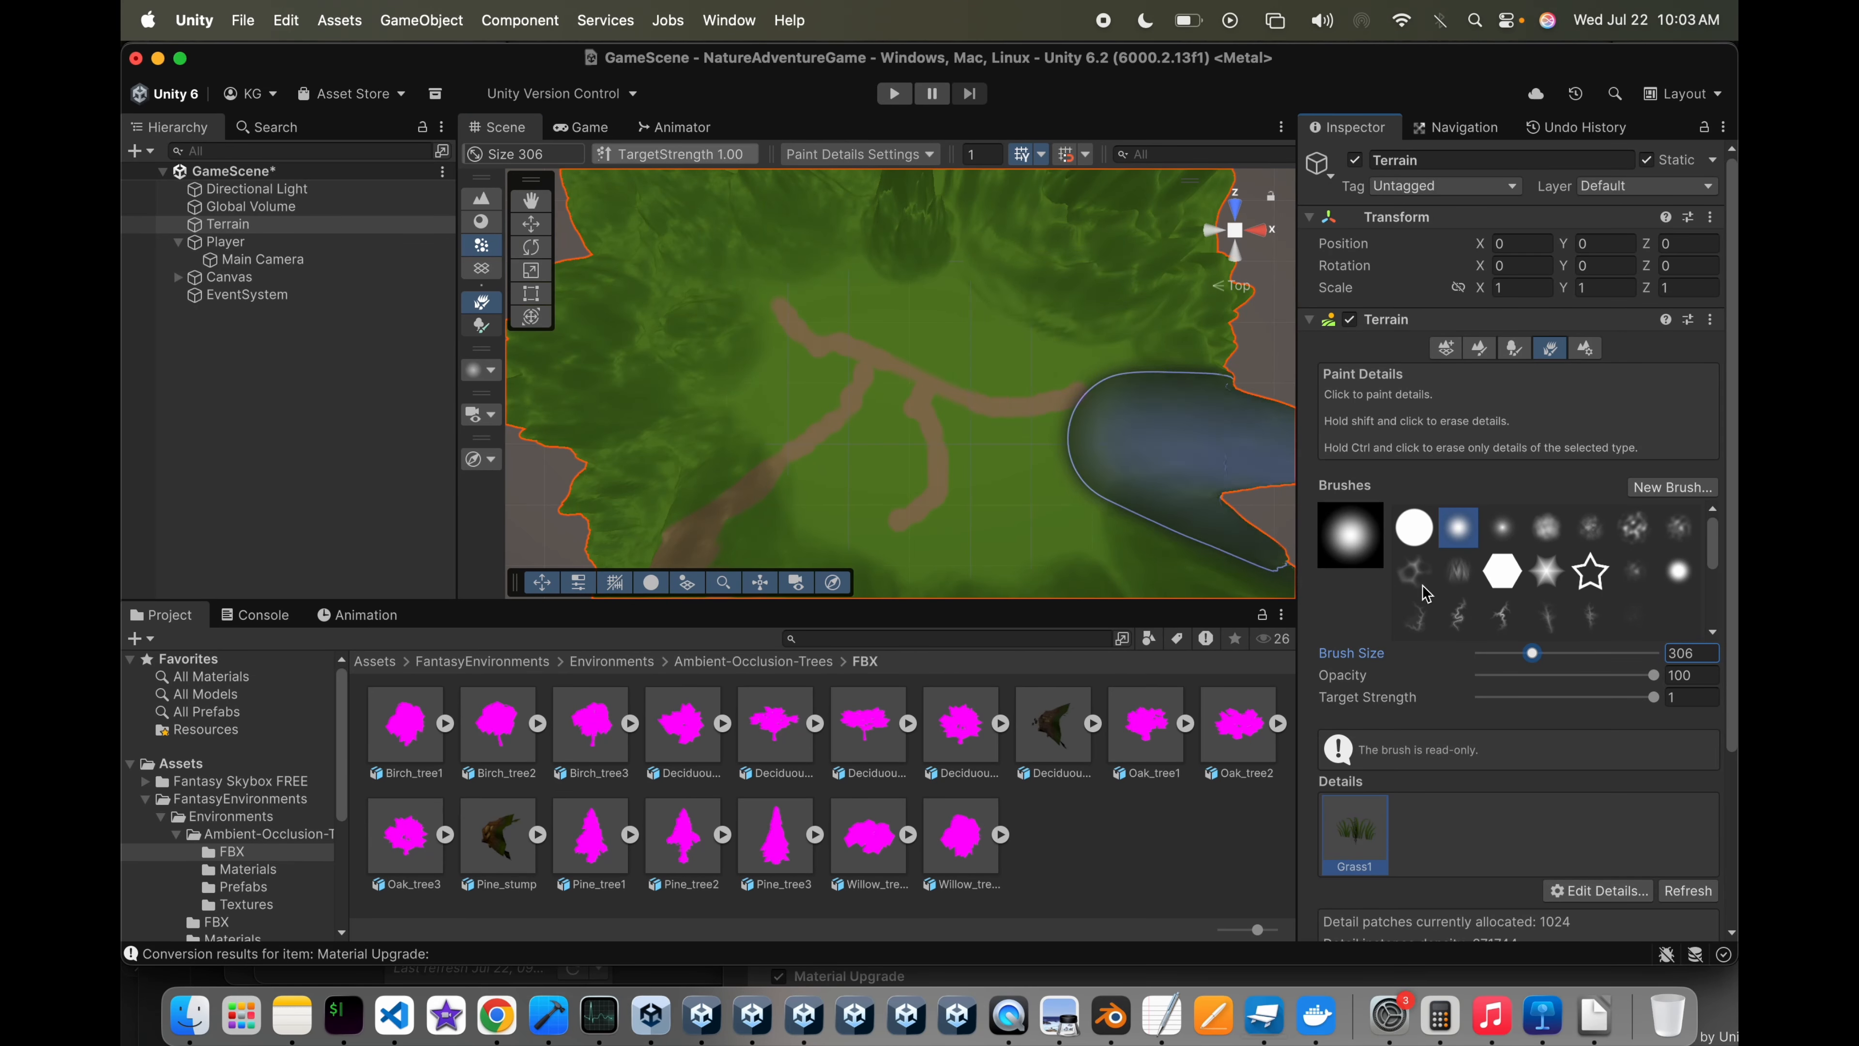
pyautogui.click(1504, 654)
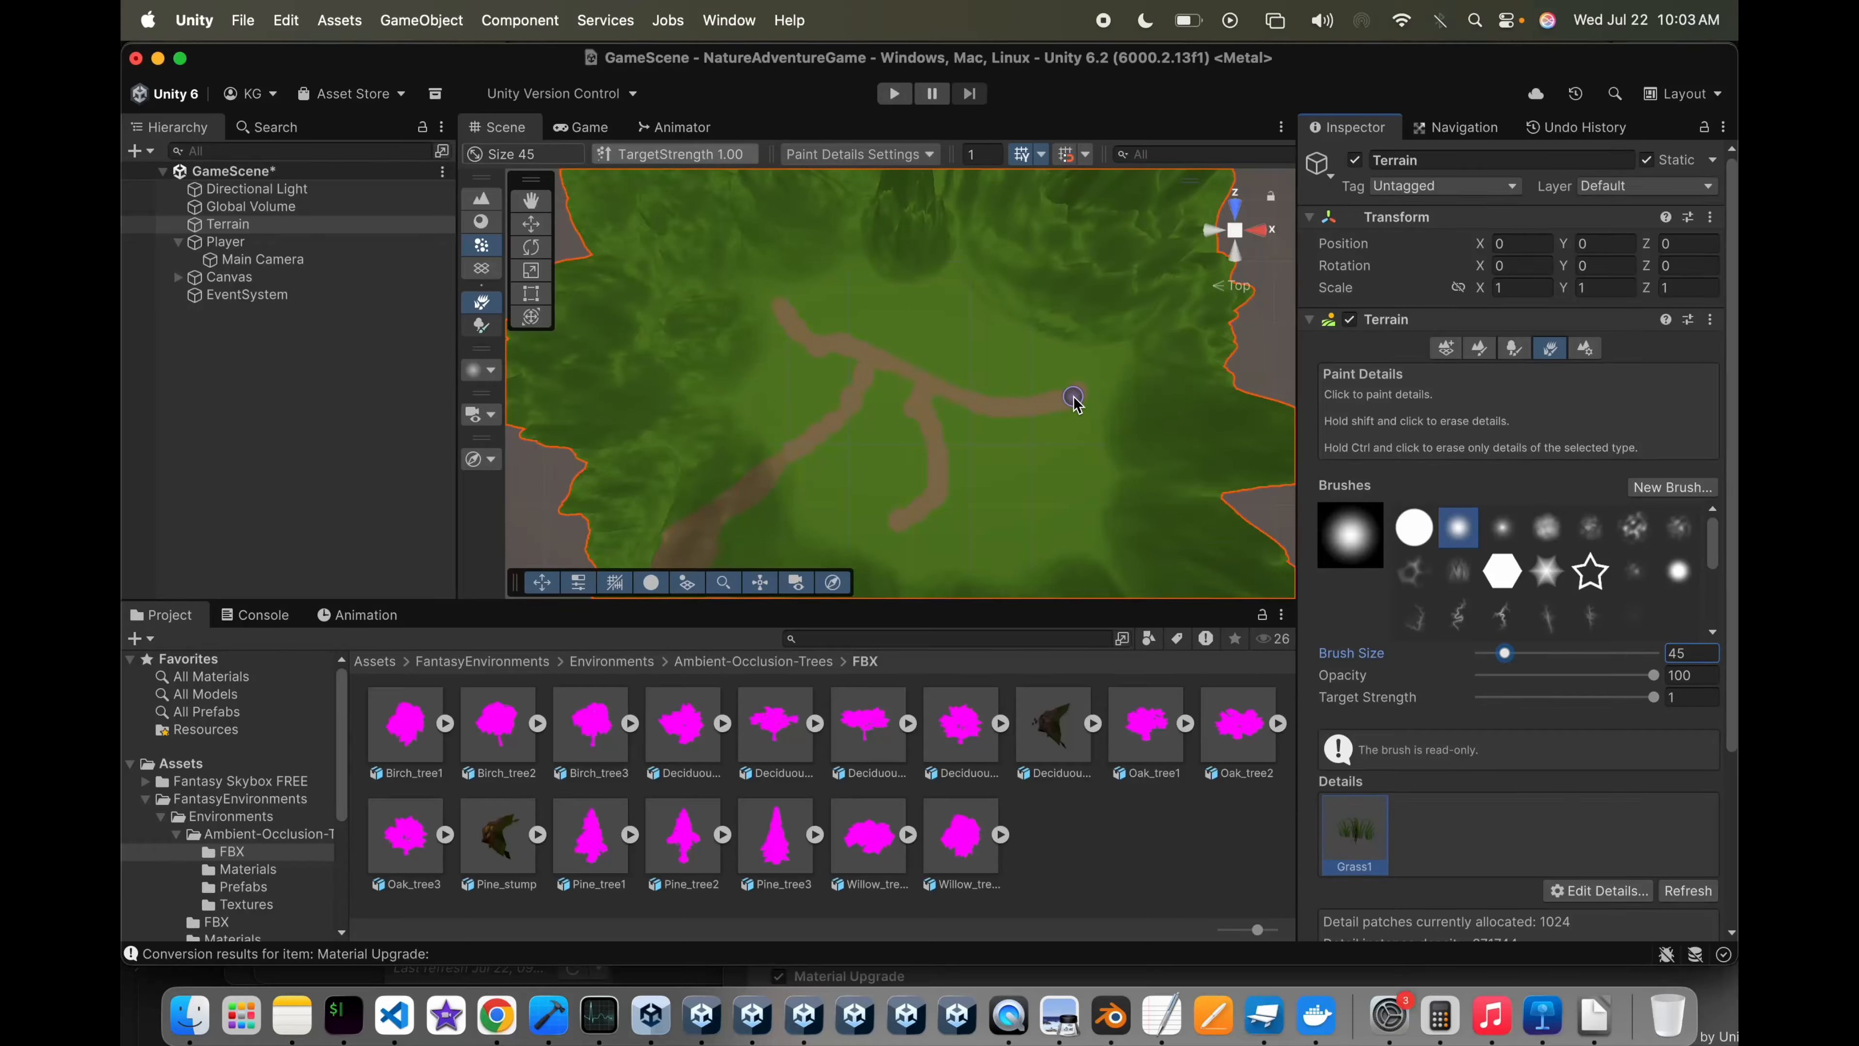
pyautogui.moveTo(1074, 396)
pyautogui.keyDown('shift'); pyautogui.mouseDown()
pyautogui.moveTo(982, 404)
pyautogui.moveTo(786, 321)
pyautogui.moveTo(865, 363)
pyautogui.moveTo(852, 396)
pyautogui.mouseUp(); pyautogui.keyUp('shift')
pyautogui.scroll(-2, 852, 396)
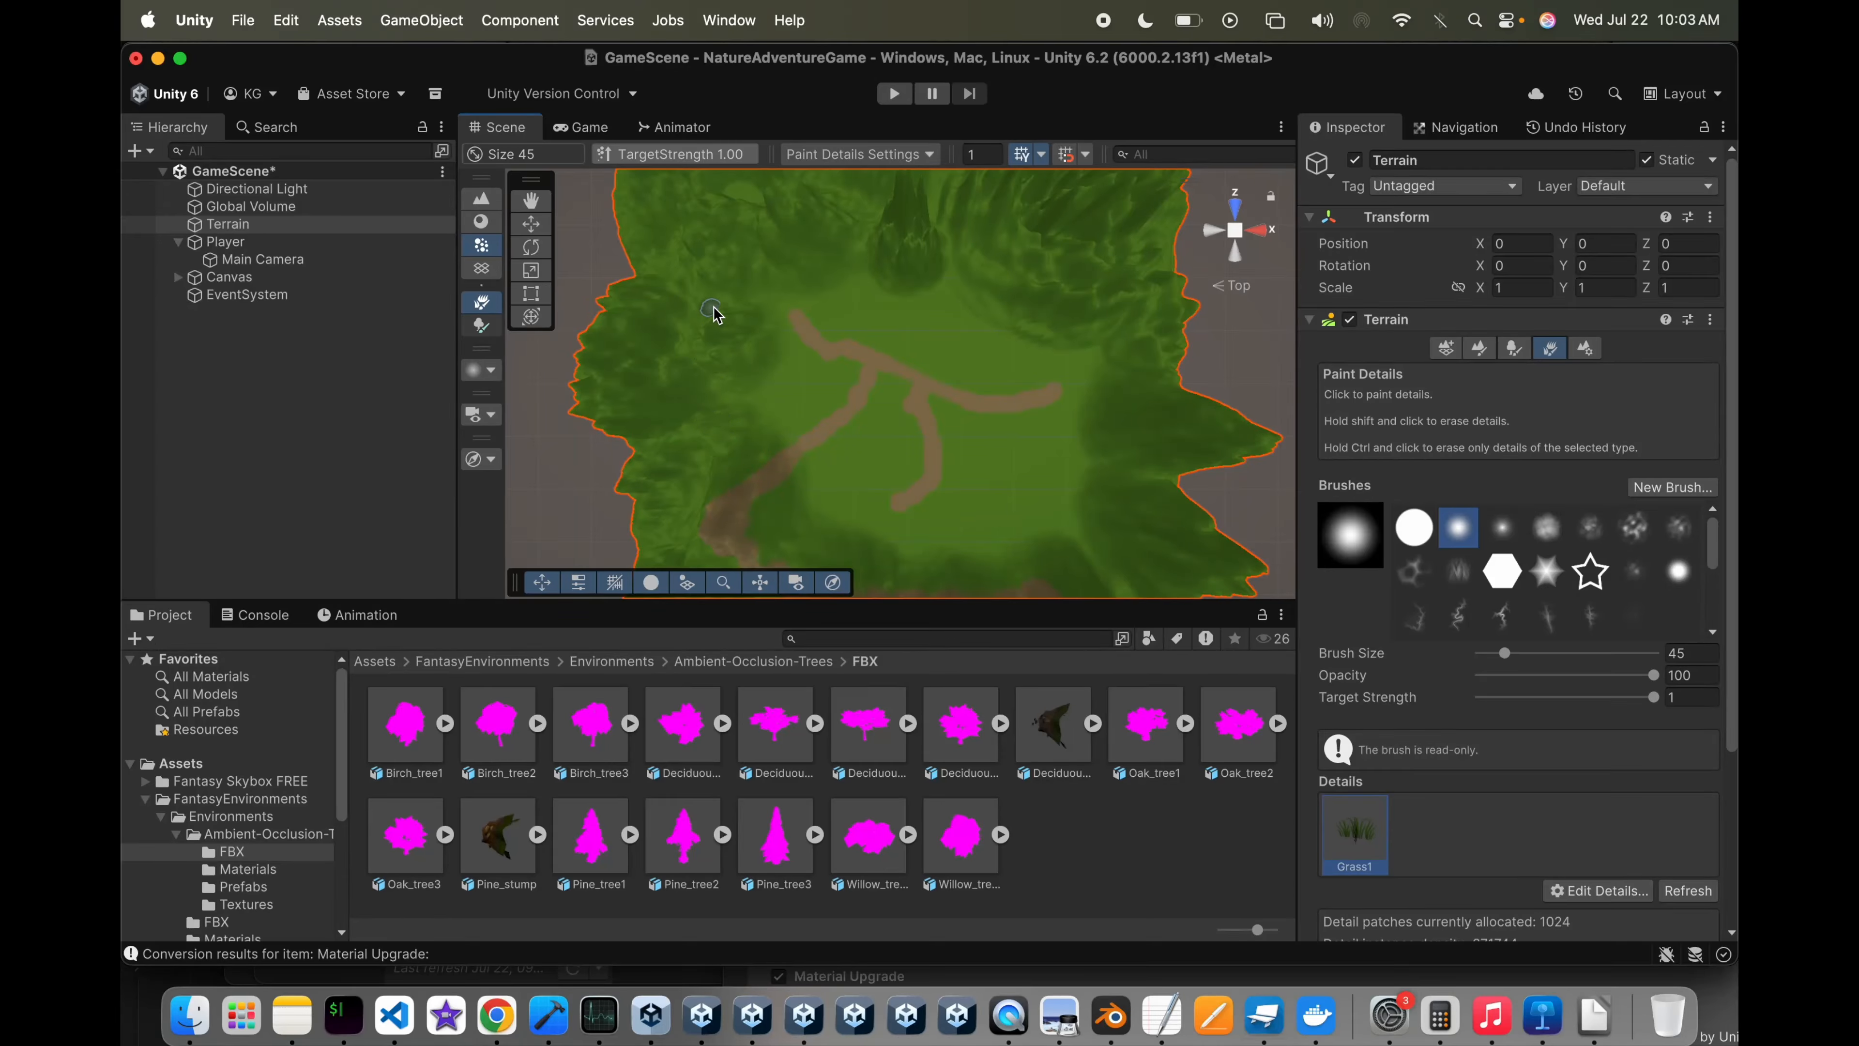
# Step: Set the terrain detail brush size to 147
pyautogui.moveTo(1504, 652); pyautogui.dragTo(1521, 652)
pyautogui.scroll(2, 1012, 402)
pyautogui.scroll(6, 1025, 369)
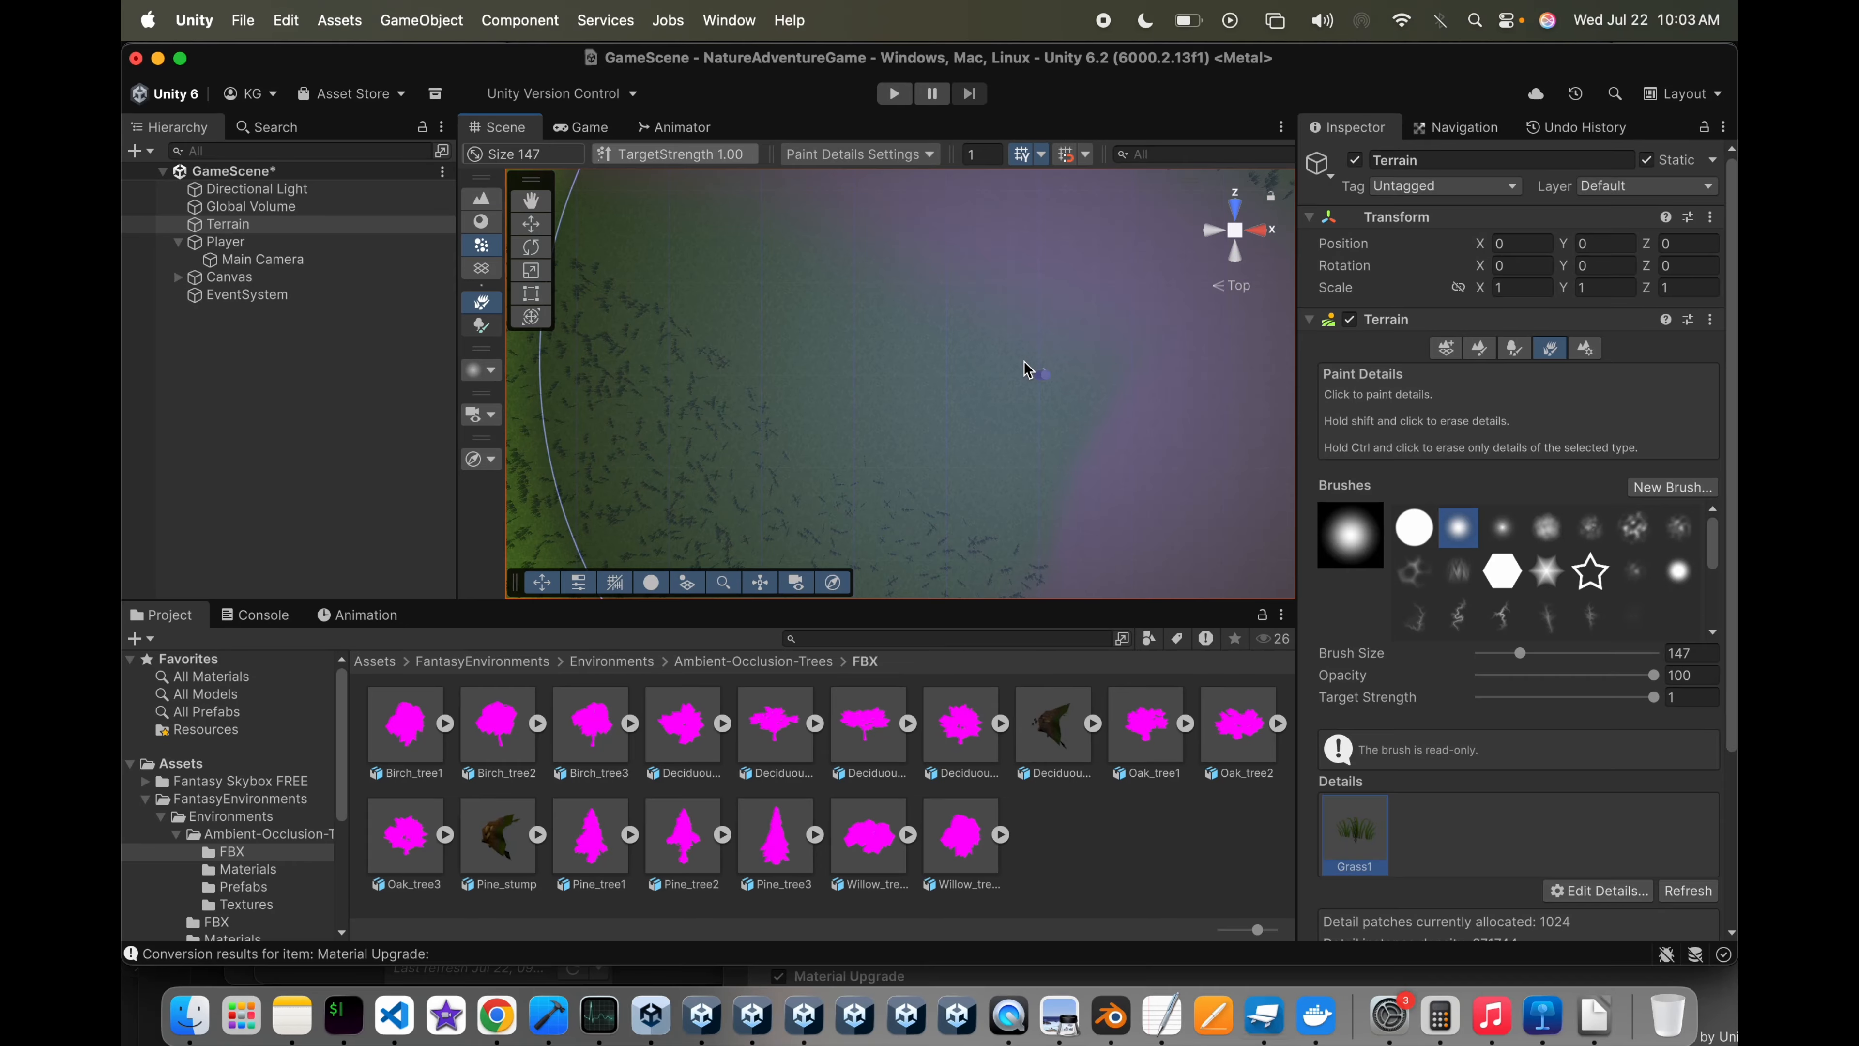
pyautogui.scroll(2, 1025, 370)
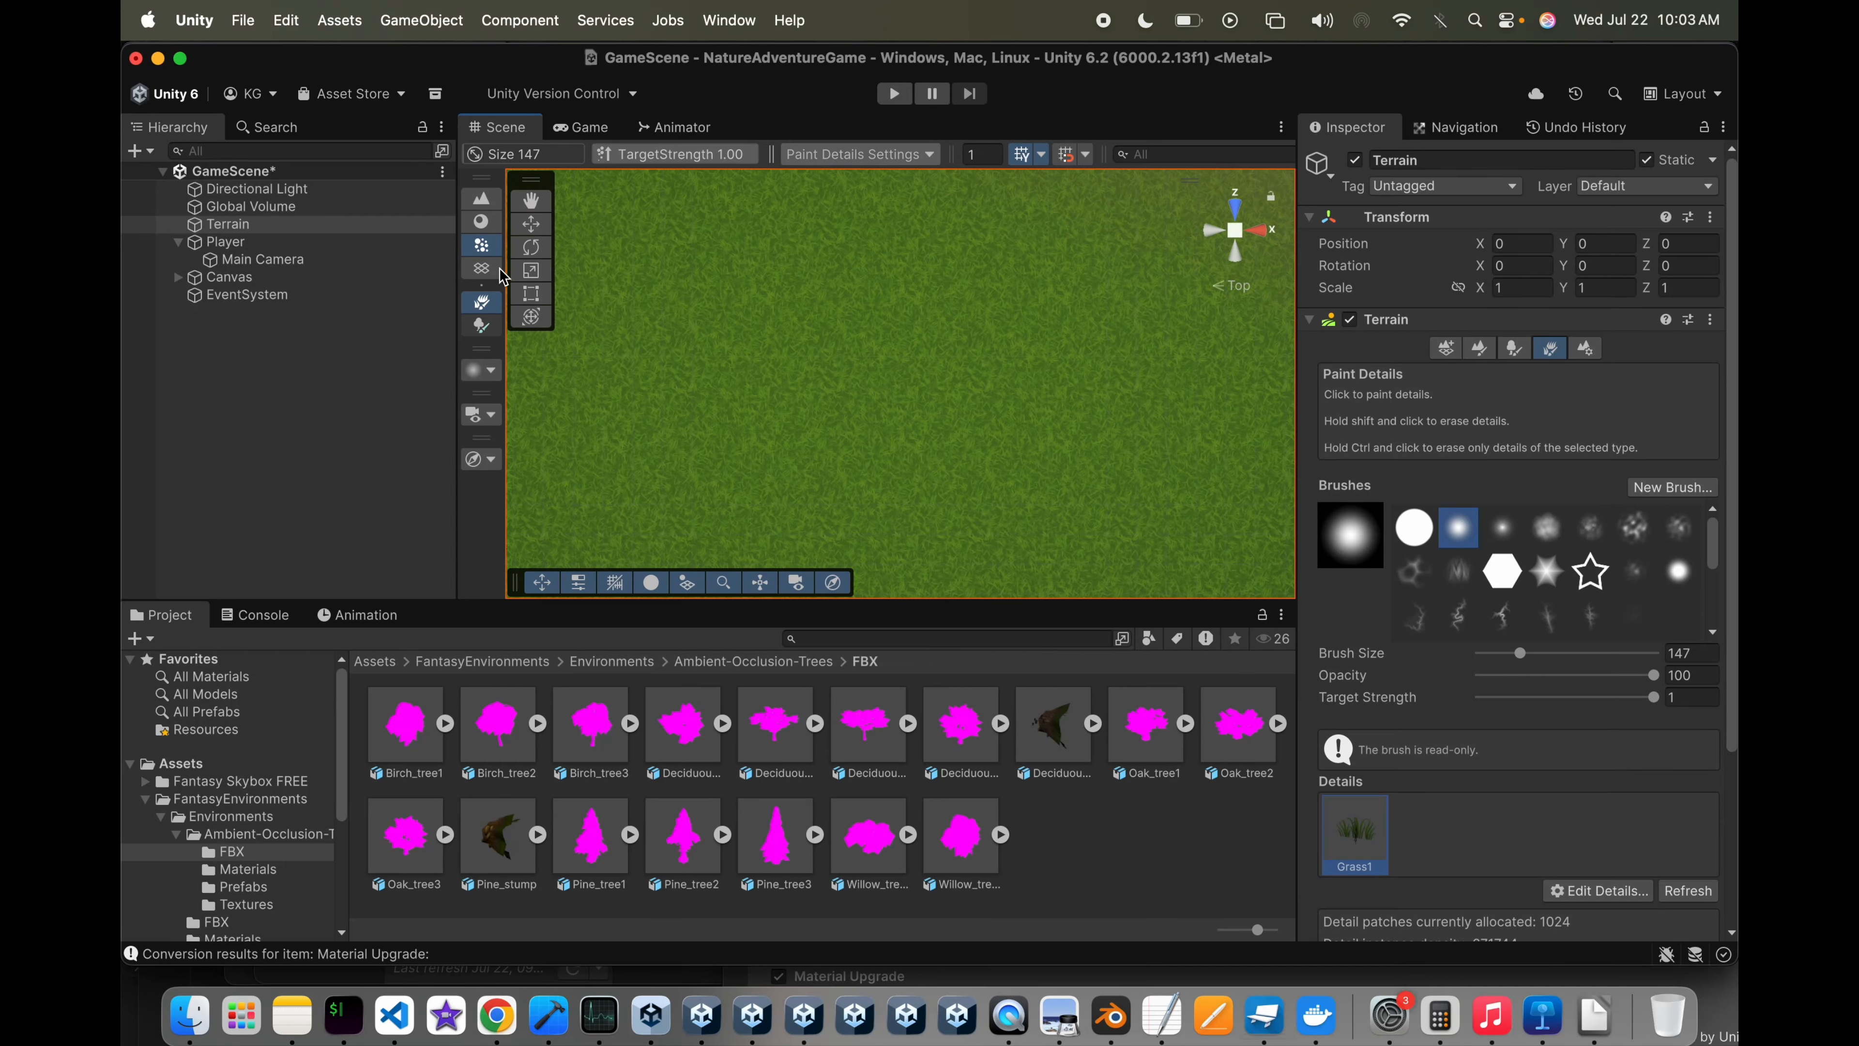
# Step: Examine the remaining grass beside the path near the player and across the whole terrain
pyautogui.click(531, 224)
pyautogui.scroll(-5, 752, 513)
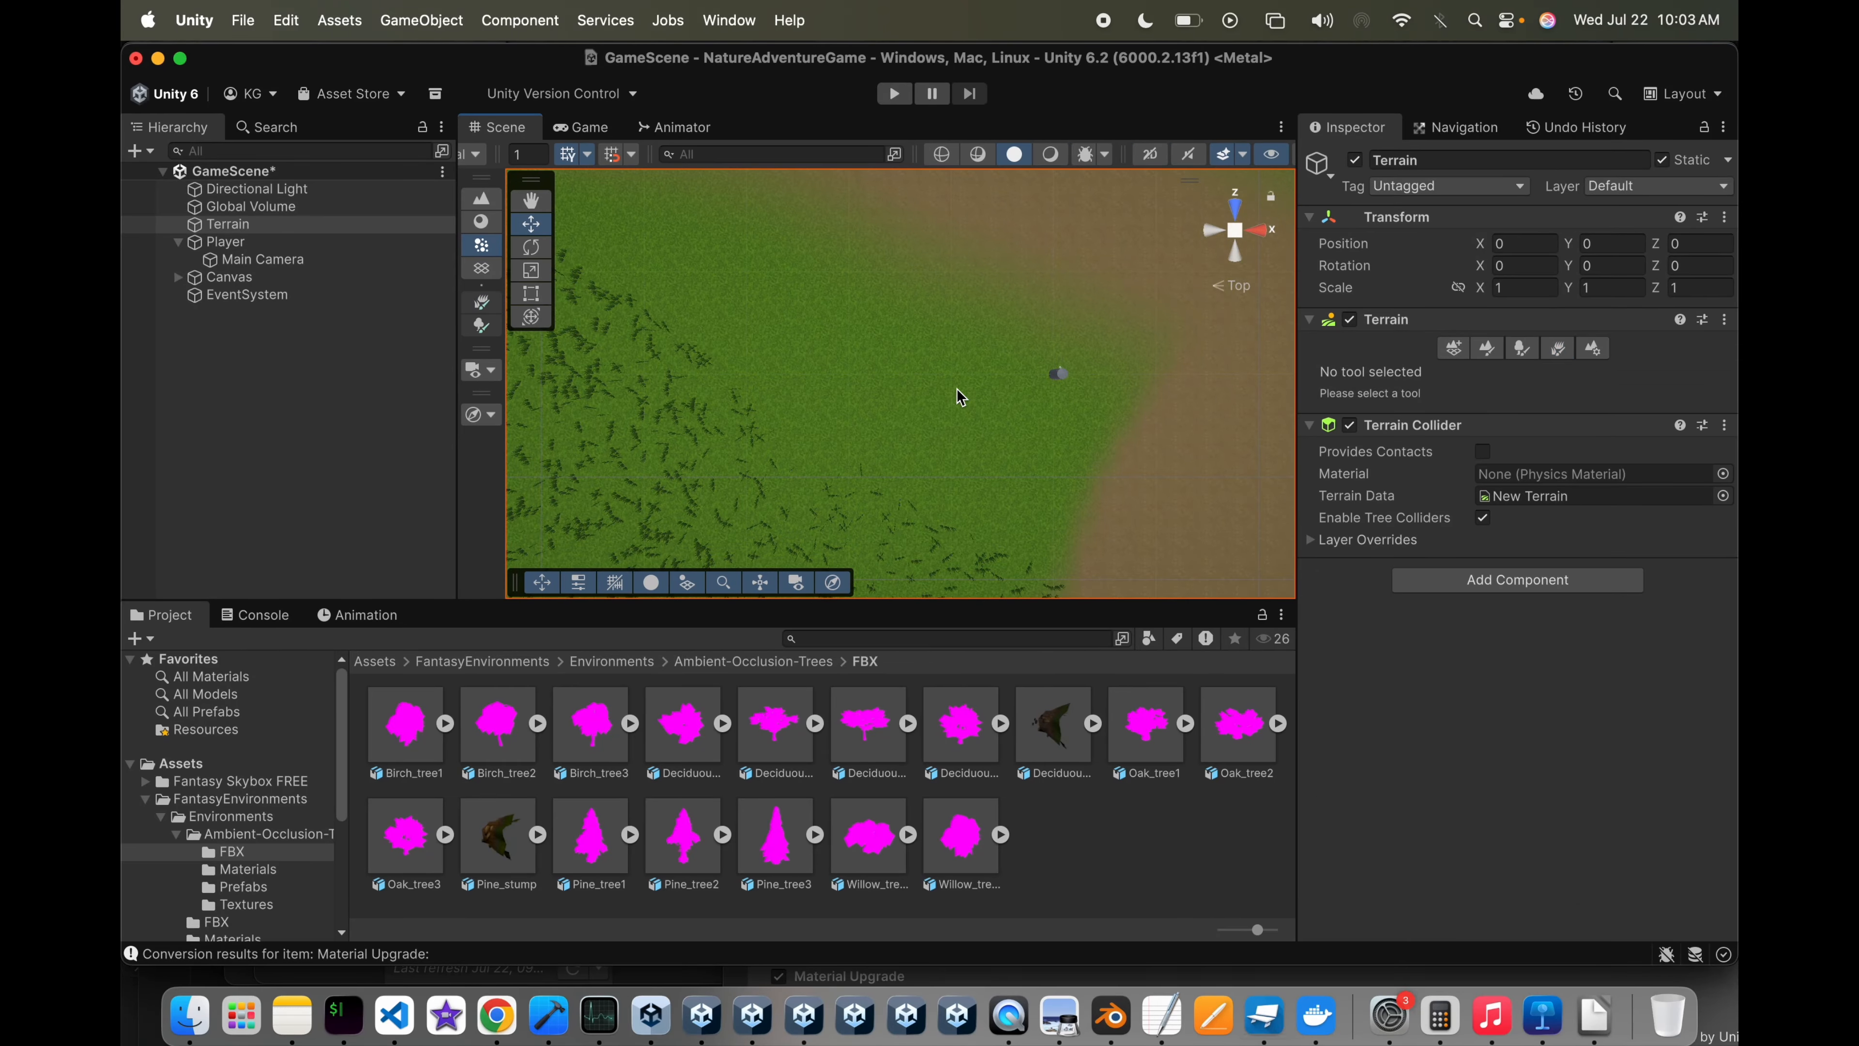
pyautogui.scroll(5, 1030, 388)
pyautogui.scroll(-5, 1030, 388)
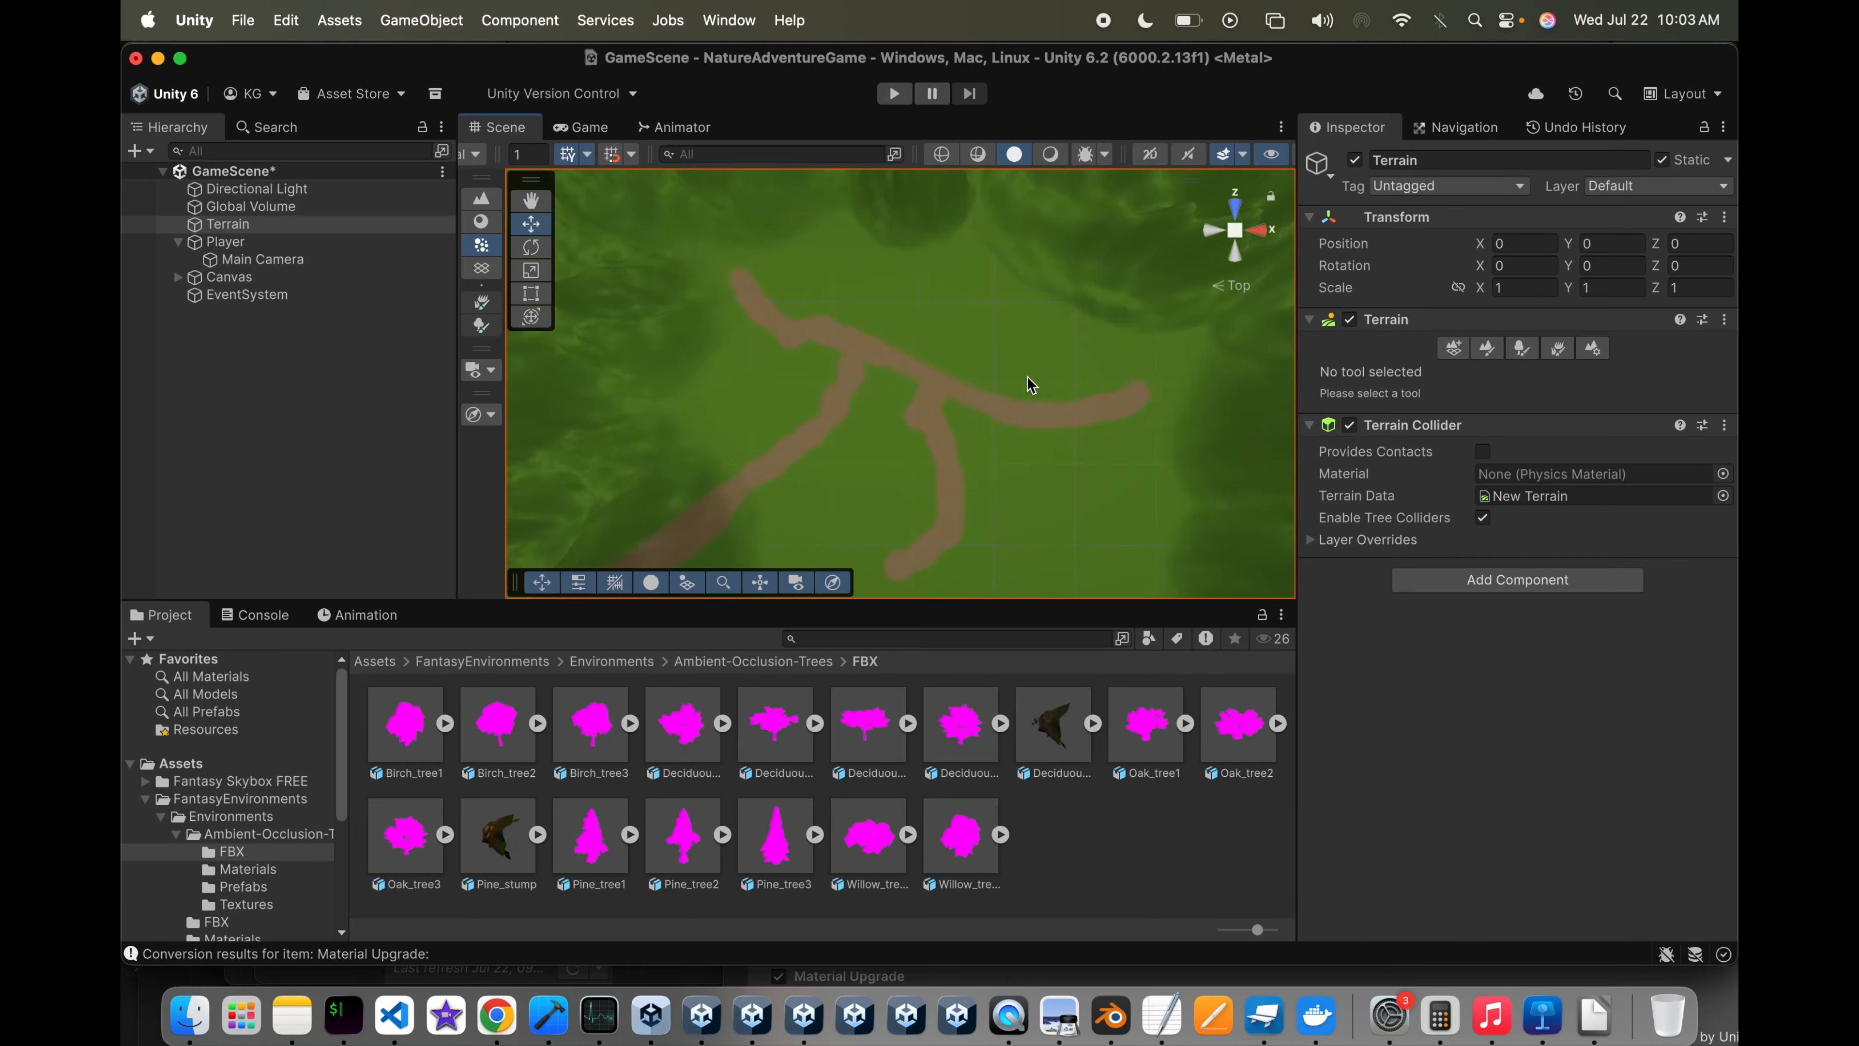
pyautogui.scroll(3, 1030, 386)
pyautogui.scroll(-6, 1029, 386)
pyautogui.scroll(-1, 1030, 386)
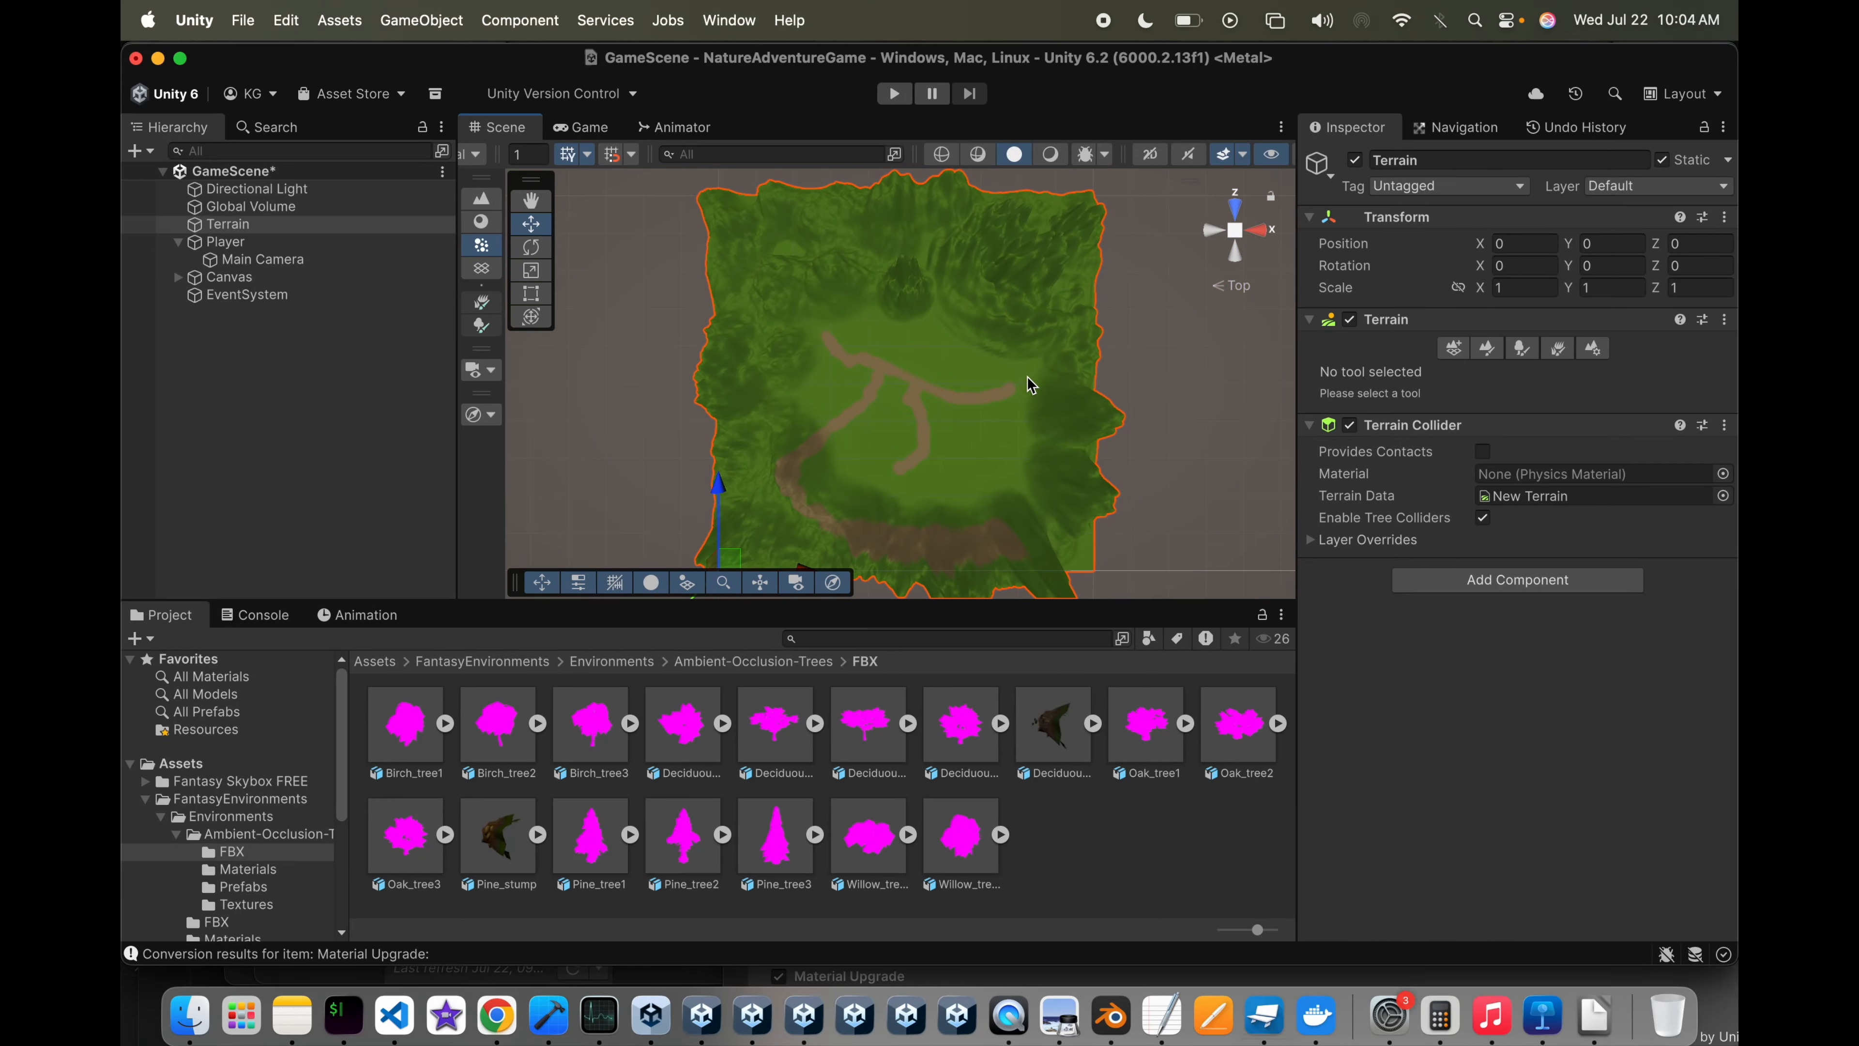
pyautogui.scroll(-5, 1029, 386)
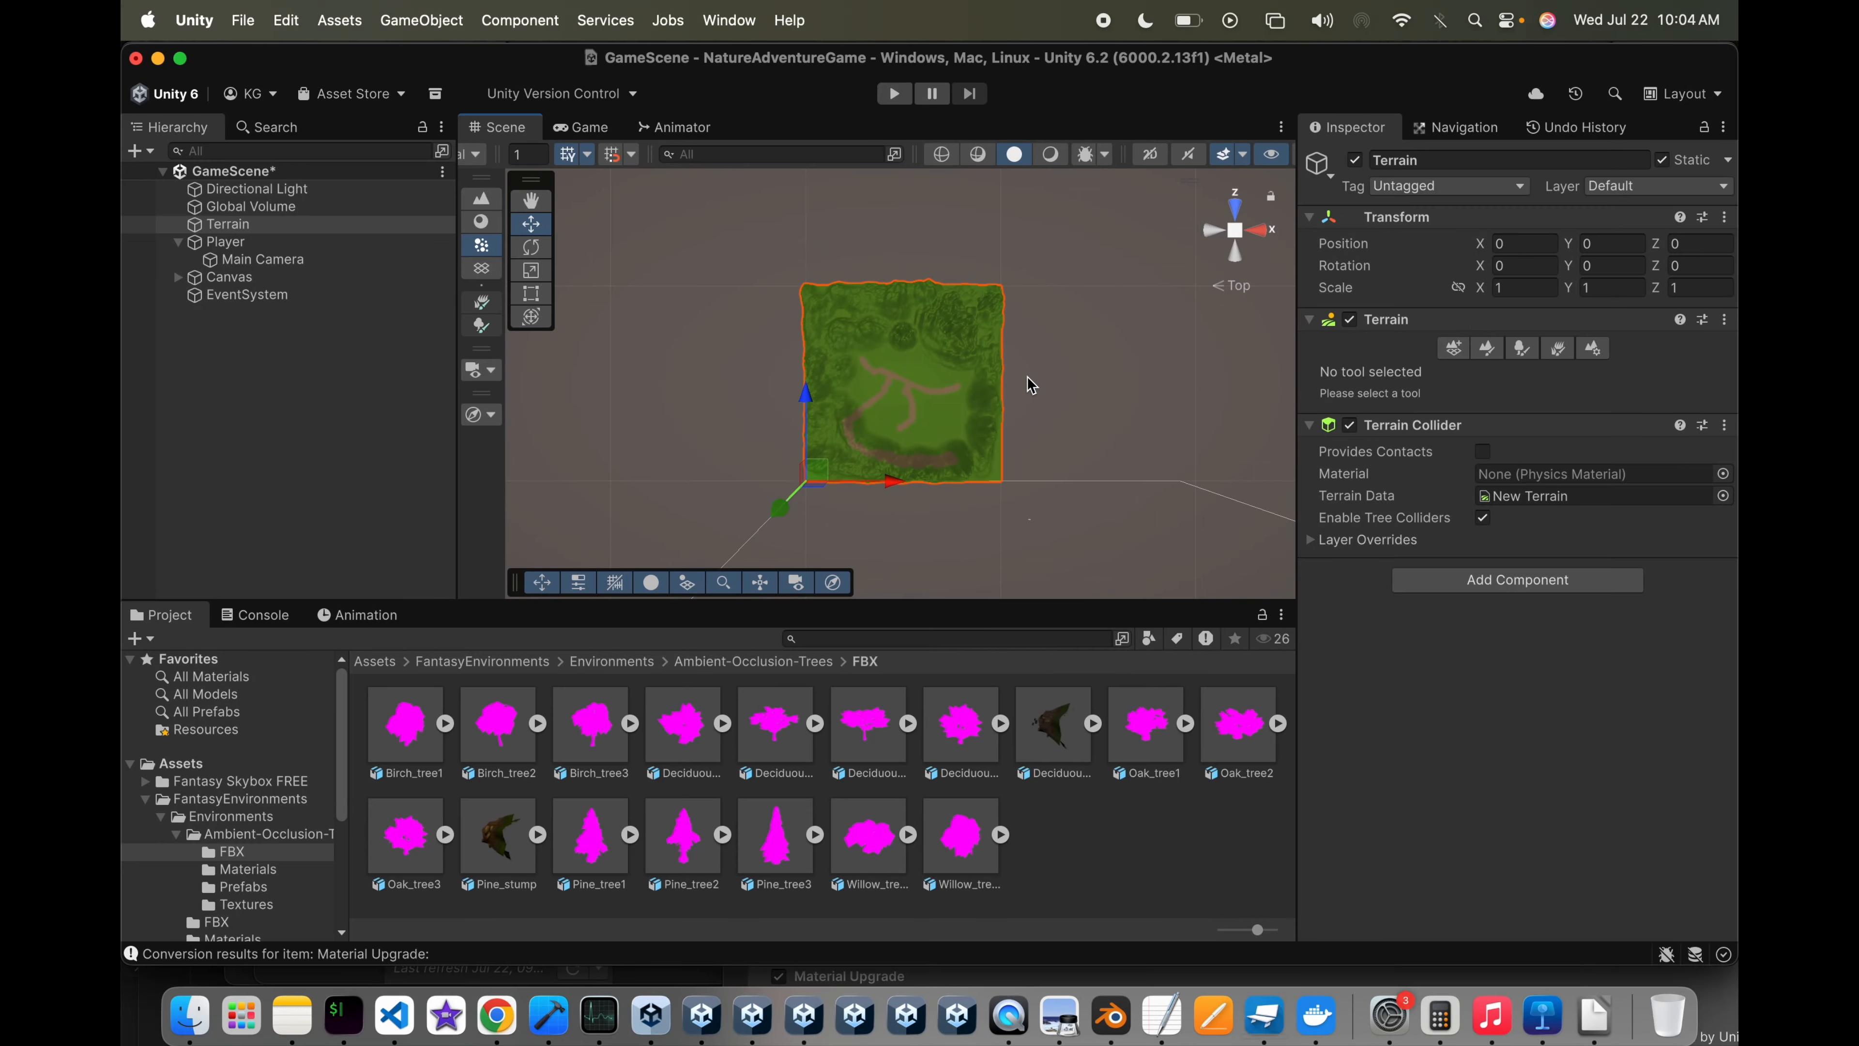
pyautogui.scroll(10, 1029, 385)
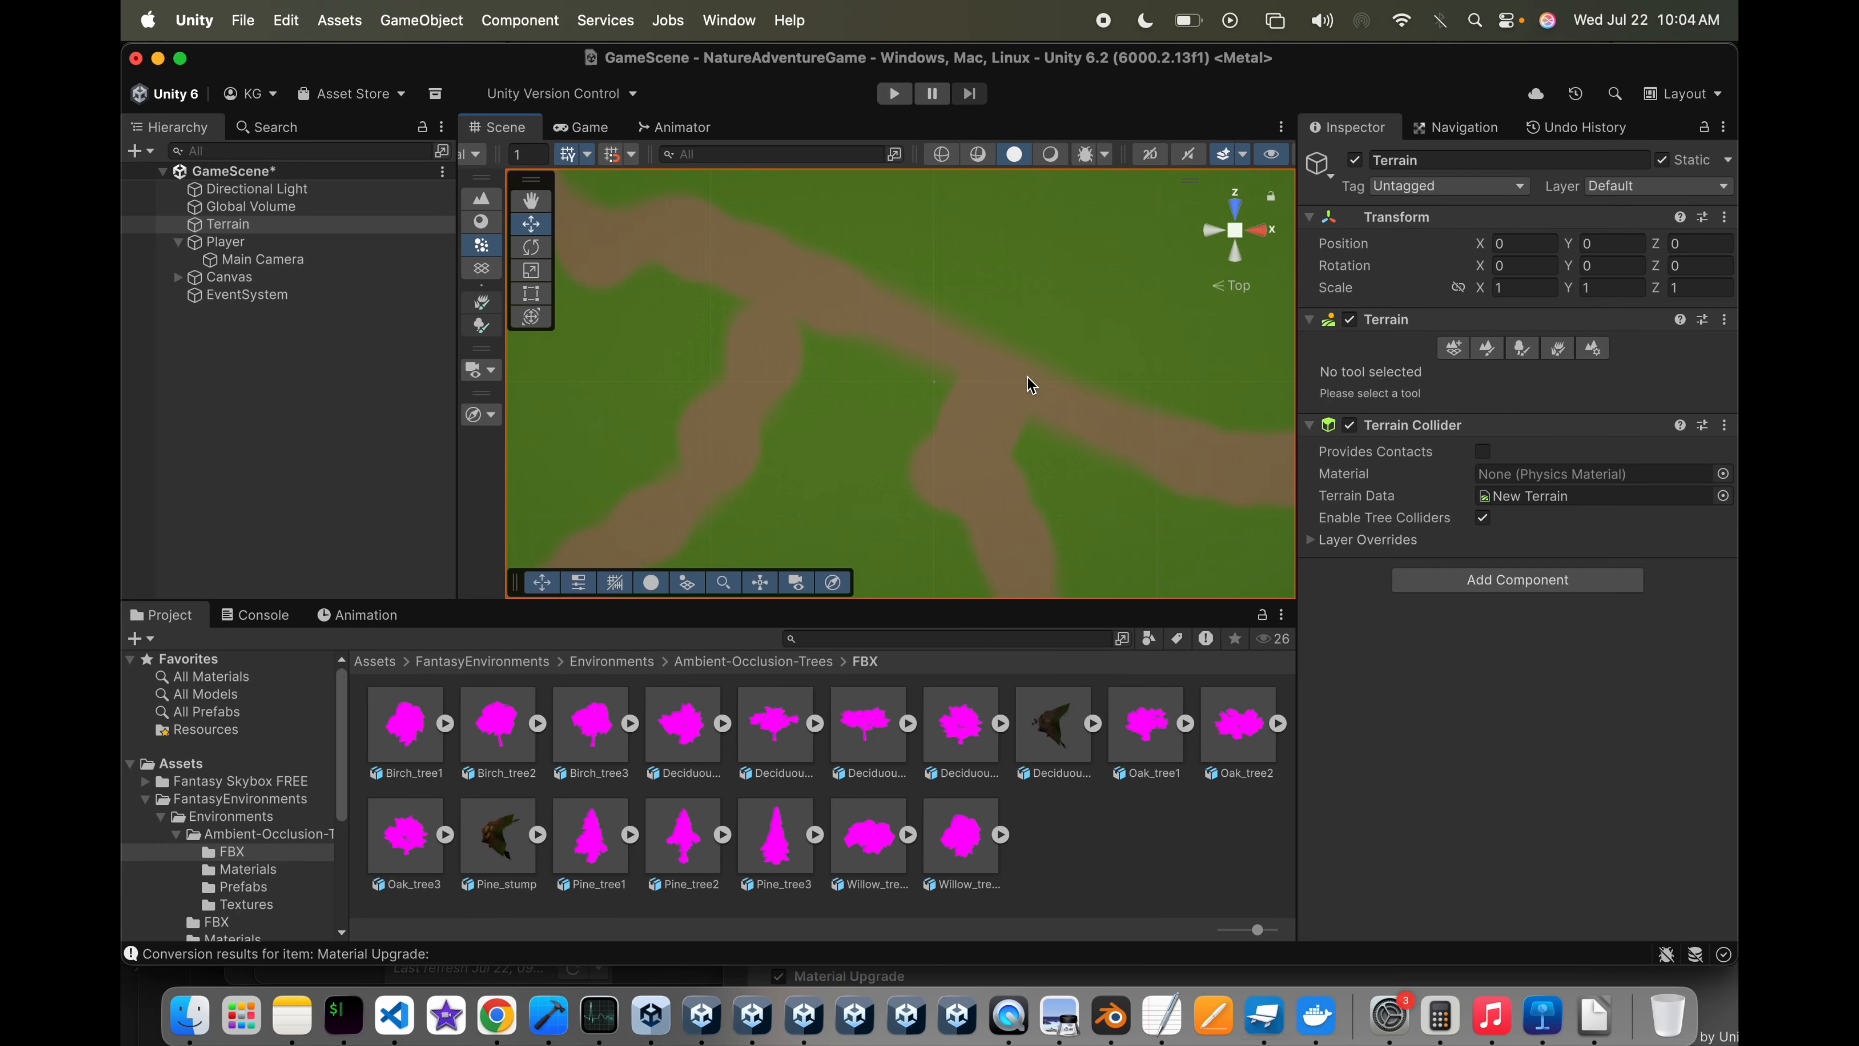
pyautogui.scroll(3, 1029, 384)
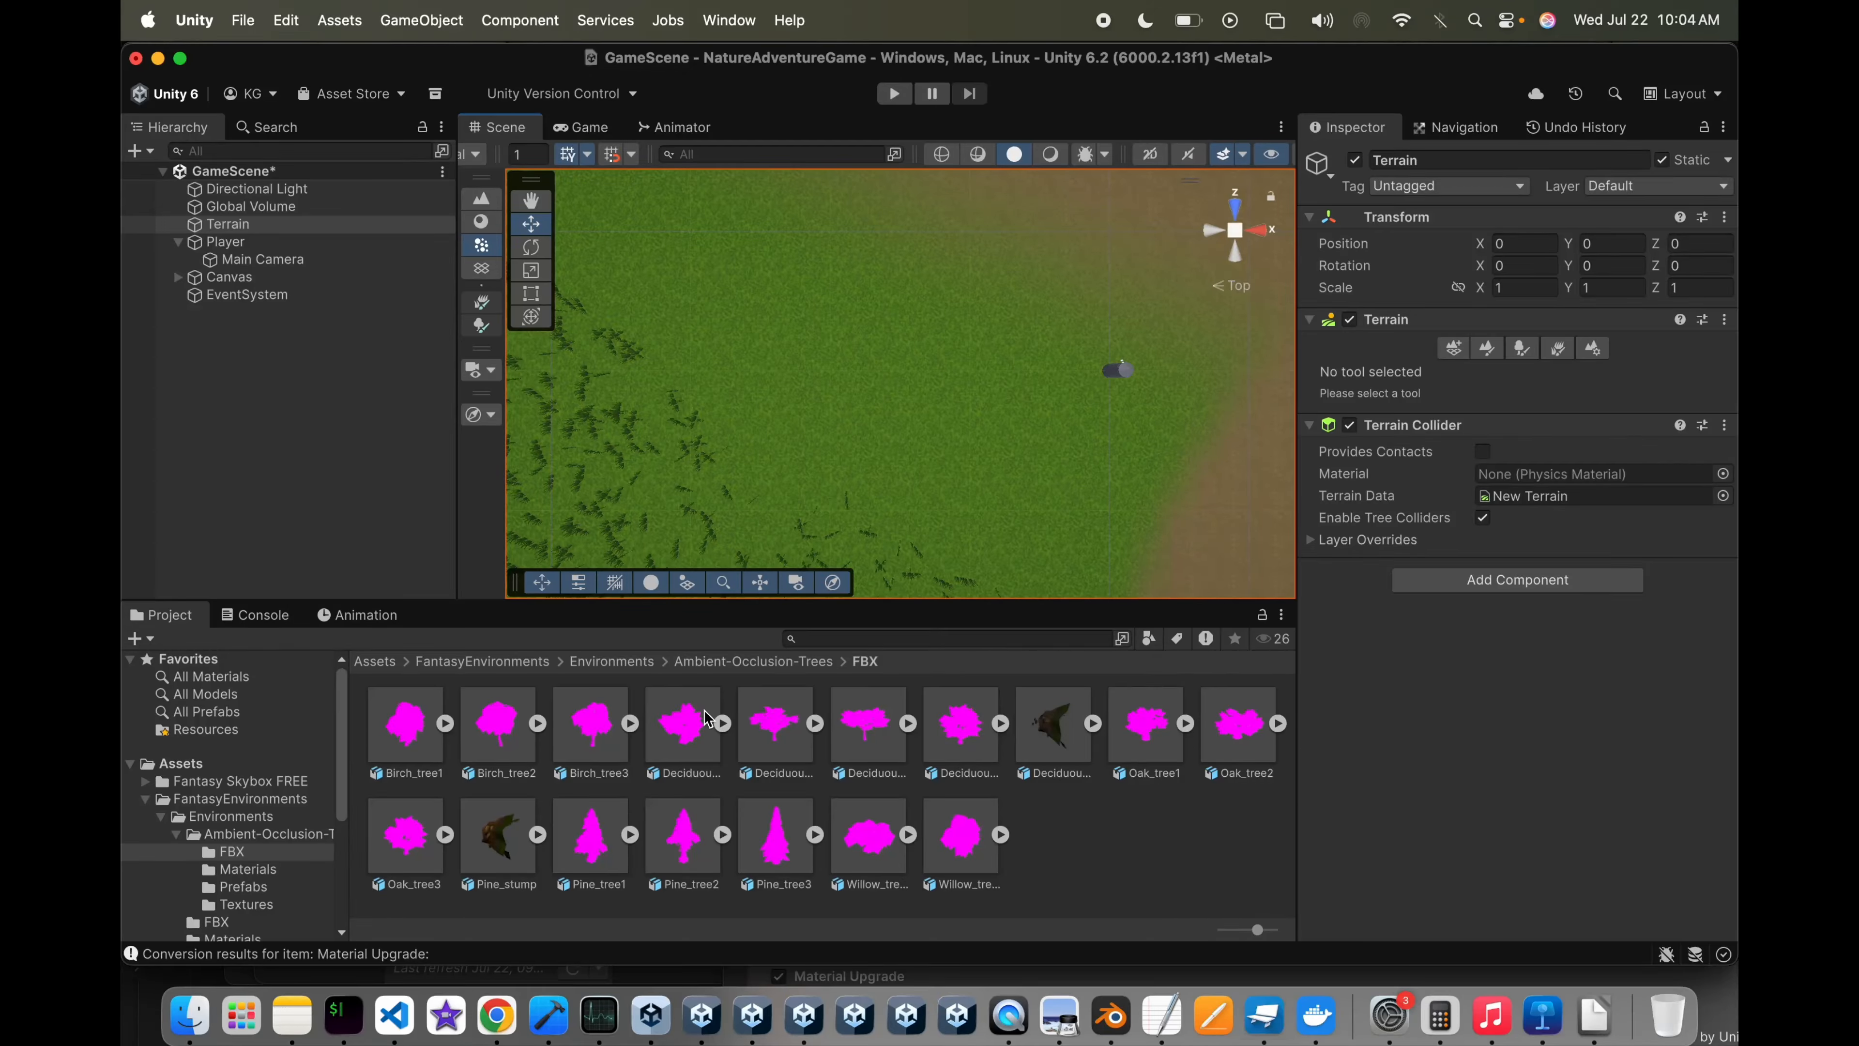
# Step: Place the Birch_tree1 model on the grass near the player and set its X rotation to 0
pyautogui.moveTo(399, 731); pyautogui.dragTo(882, 311)
pyautogui.scroll(5, 882, 311)
pyautogui.moveTo(1569, 300); pyautogui.dragTo(1615, 330)
pyautogui.click(1519, 325)
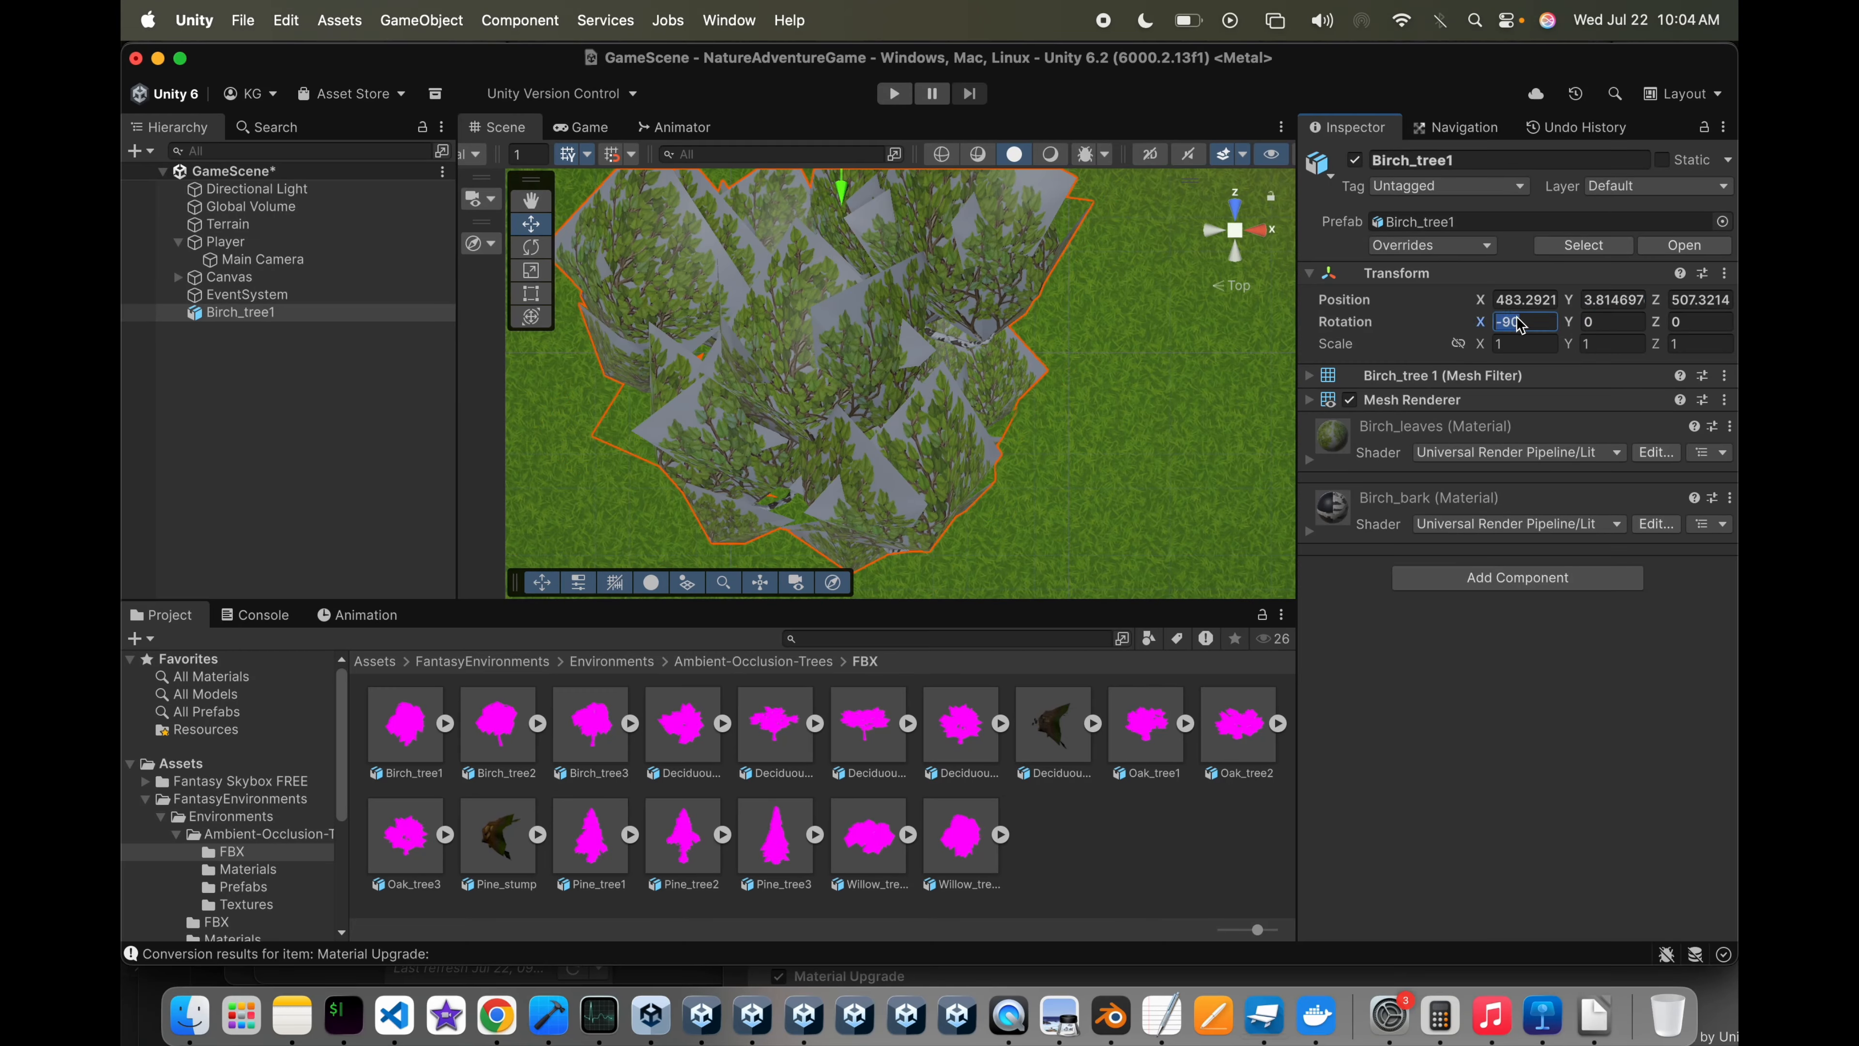
pyautogui.write('0')
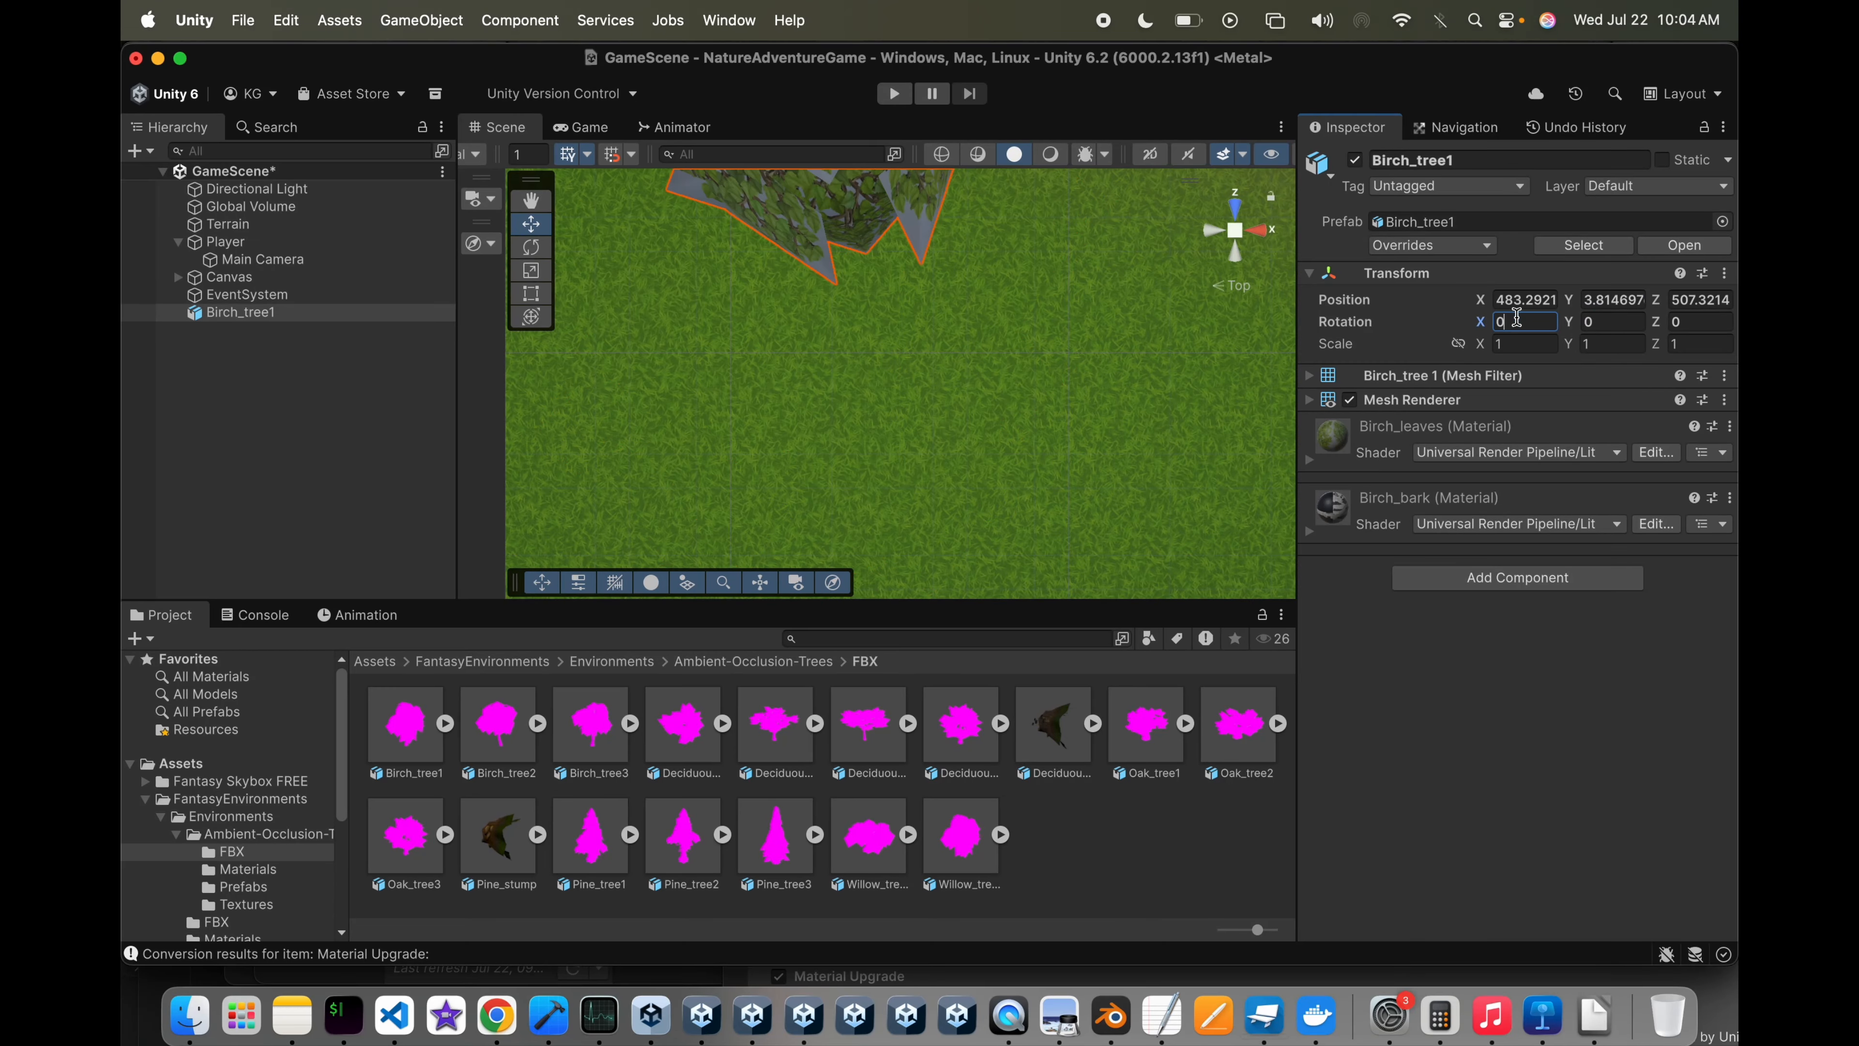
pyautogui.click(1223, 253)
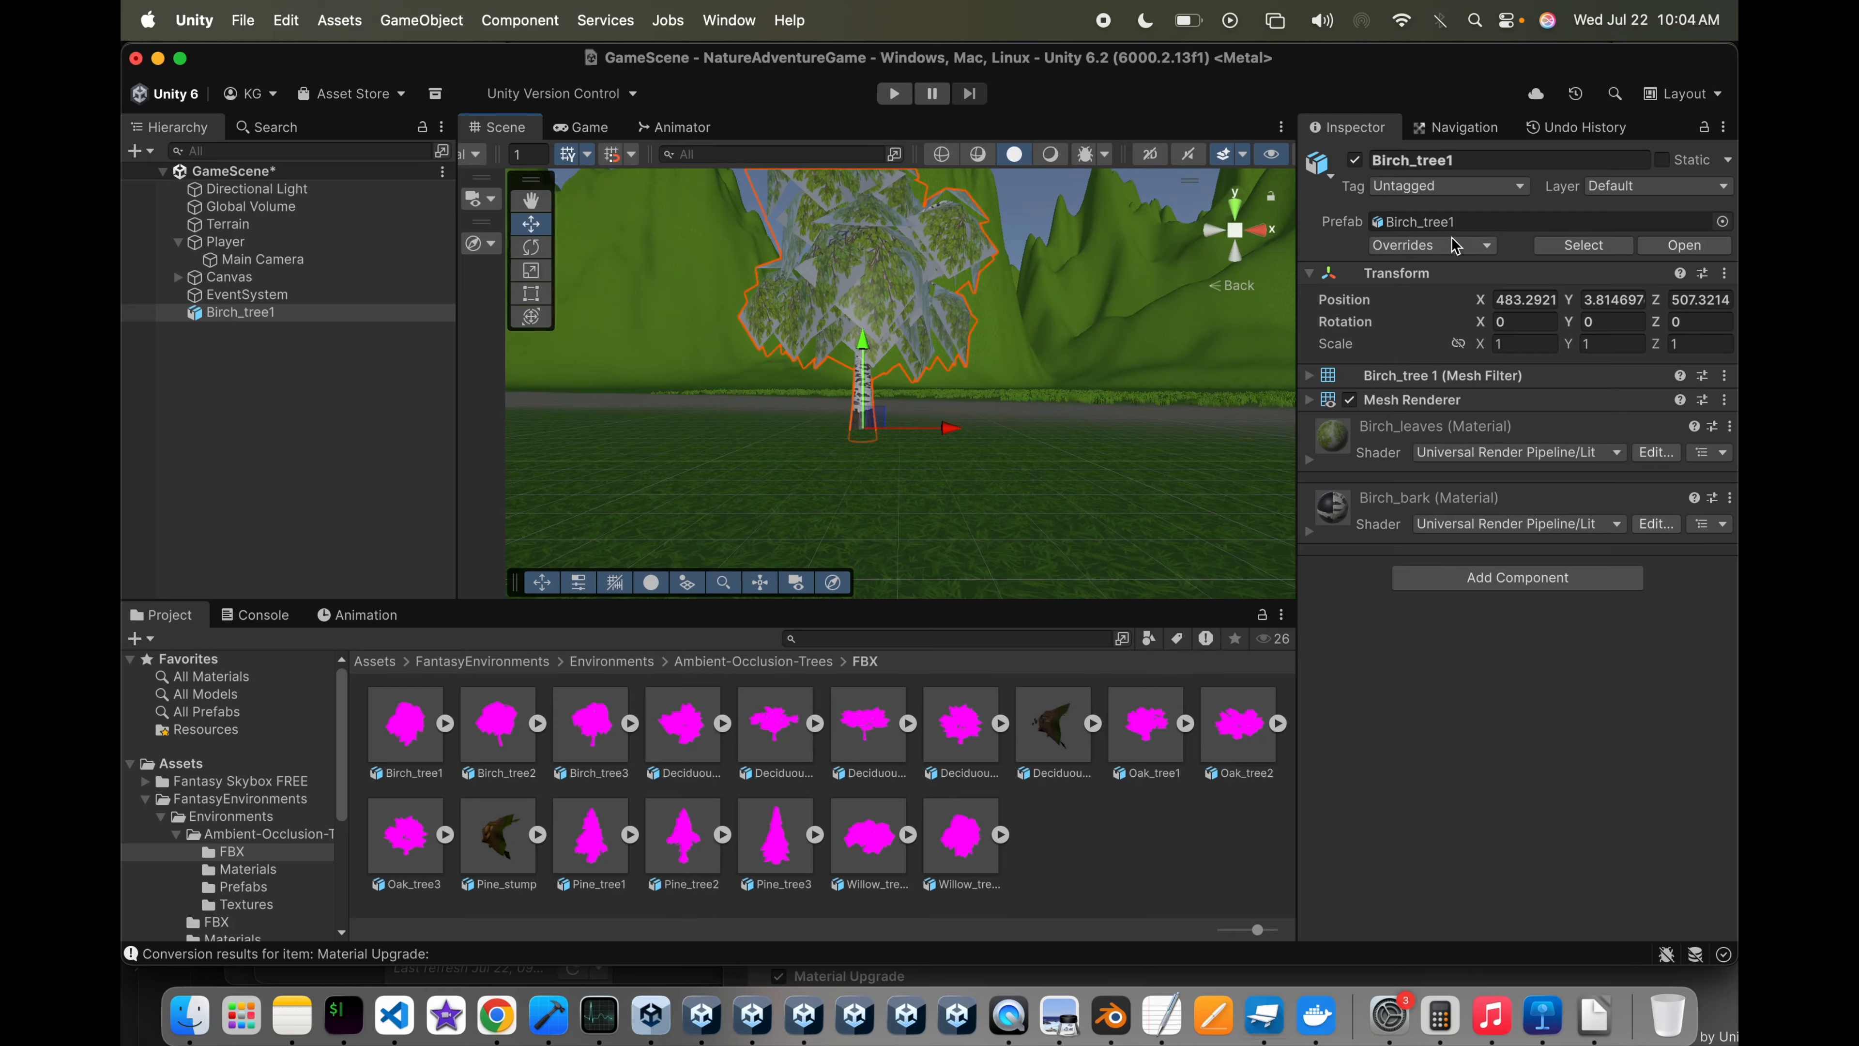
# Step: Check the placed Birch_tree1 instance's prefab overrides
pyautogui.click(1457, 245)
pyautogui.click(1471, 249)
pyautogui.click(407, 732)
pyautogui.moveTo(407, 732)
pyautogui.mouseDown()
pyautogui.moveTo(915, 527)
pyautogui.moveTo(988, 571)
pyautogui.moveTo(892, 560)
pyautogui.moveTo(443, 772)
pyautogui.moveTo(417, 734)
pyautogui.mouseUp()
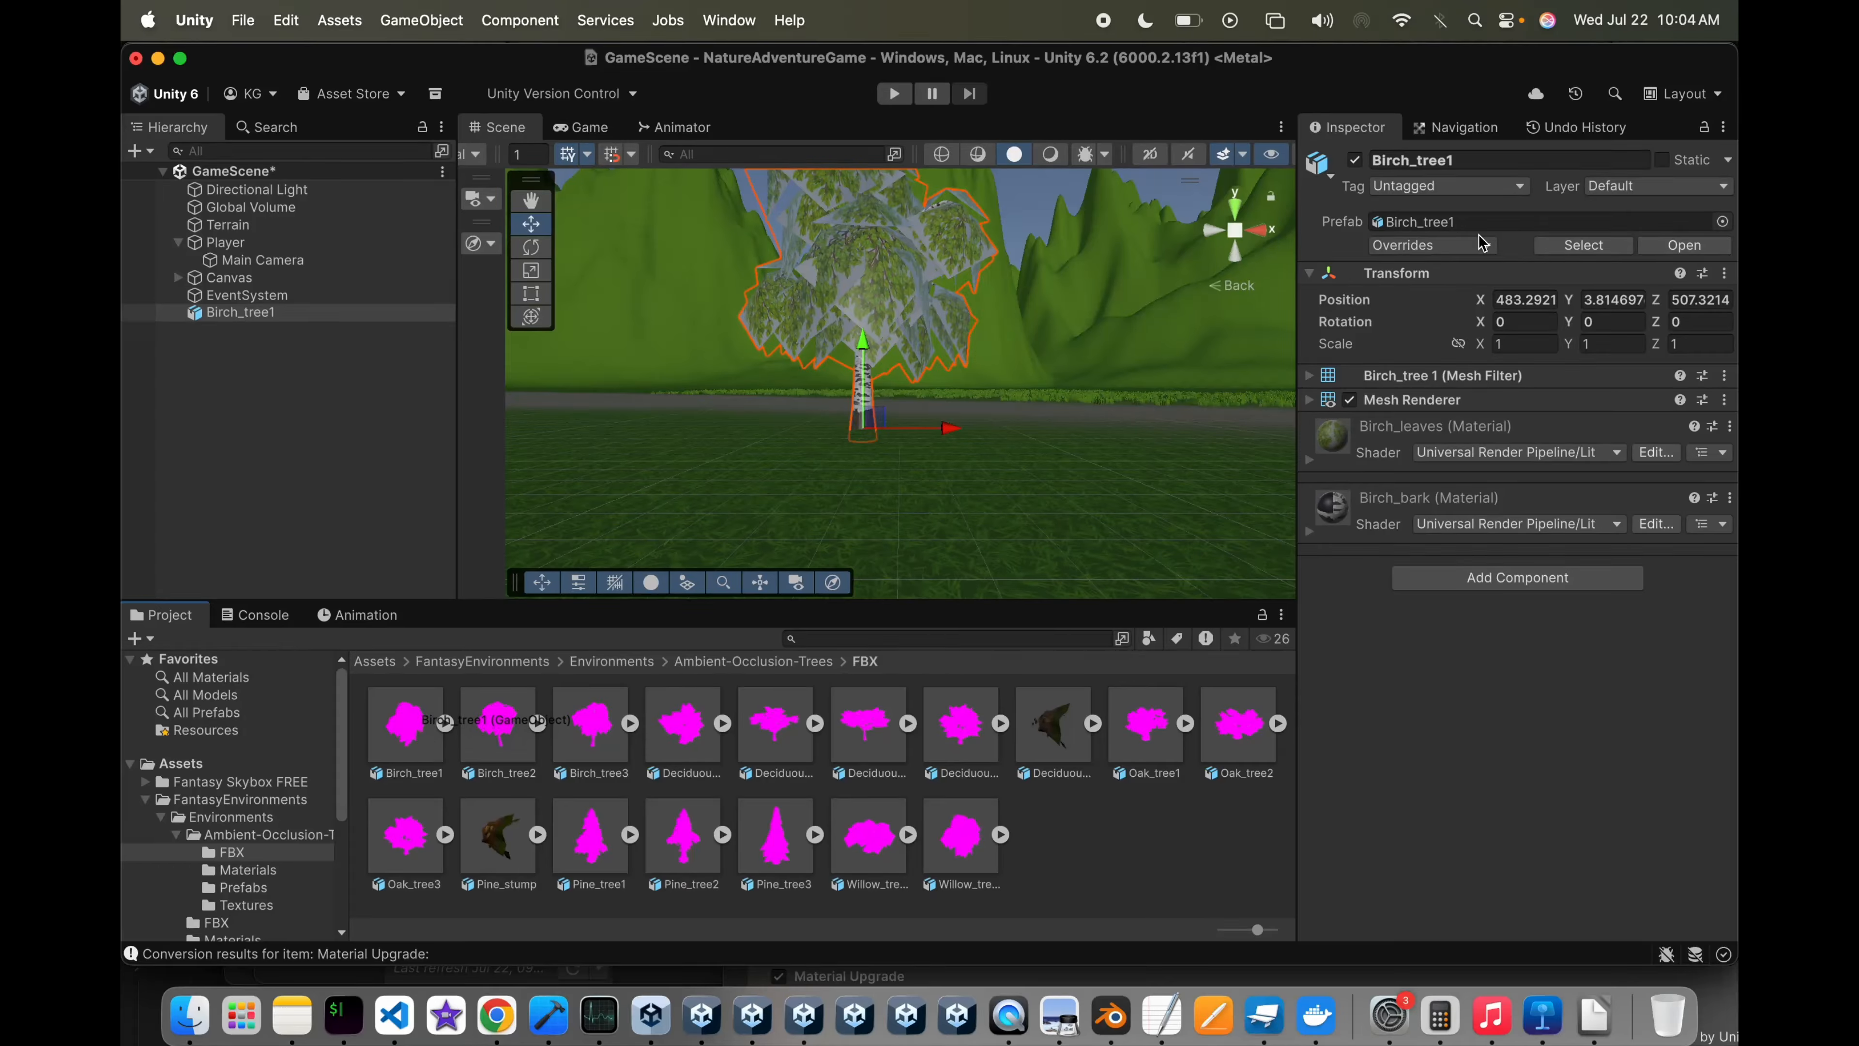
pyautogui.click(1237, 210)
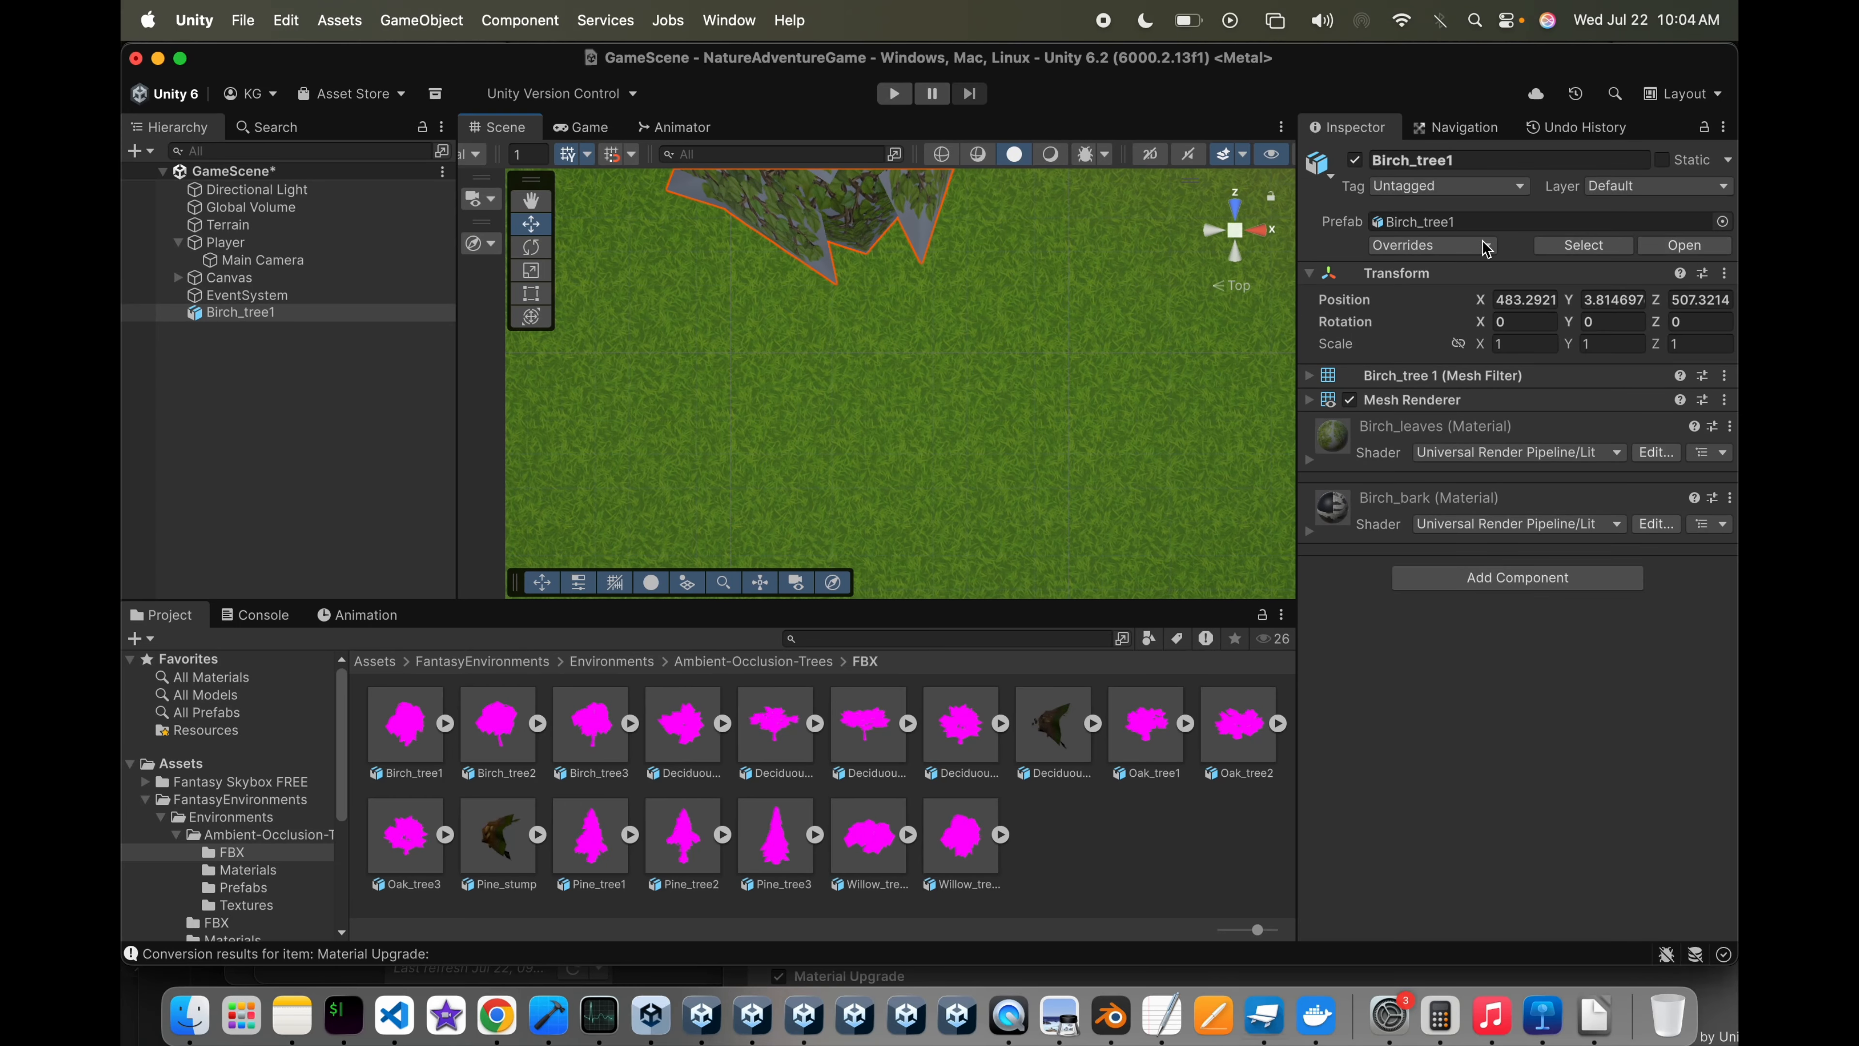
# Step: Examine the Birch_tree1 model's import settings for the model, animation and materials
pyautogui.click(412, 728)
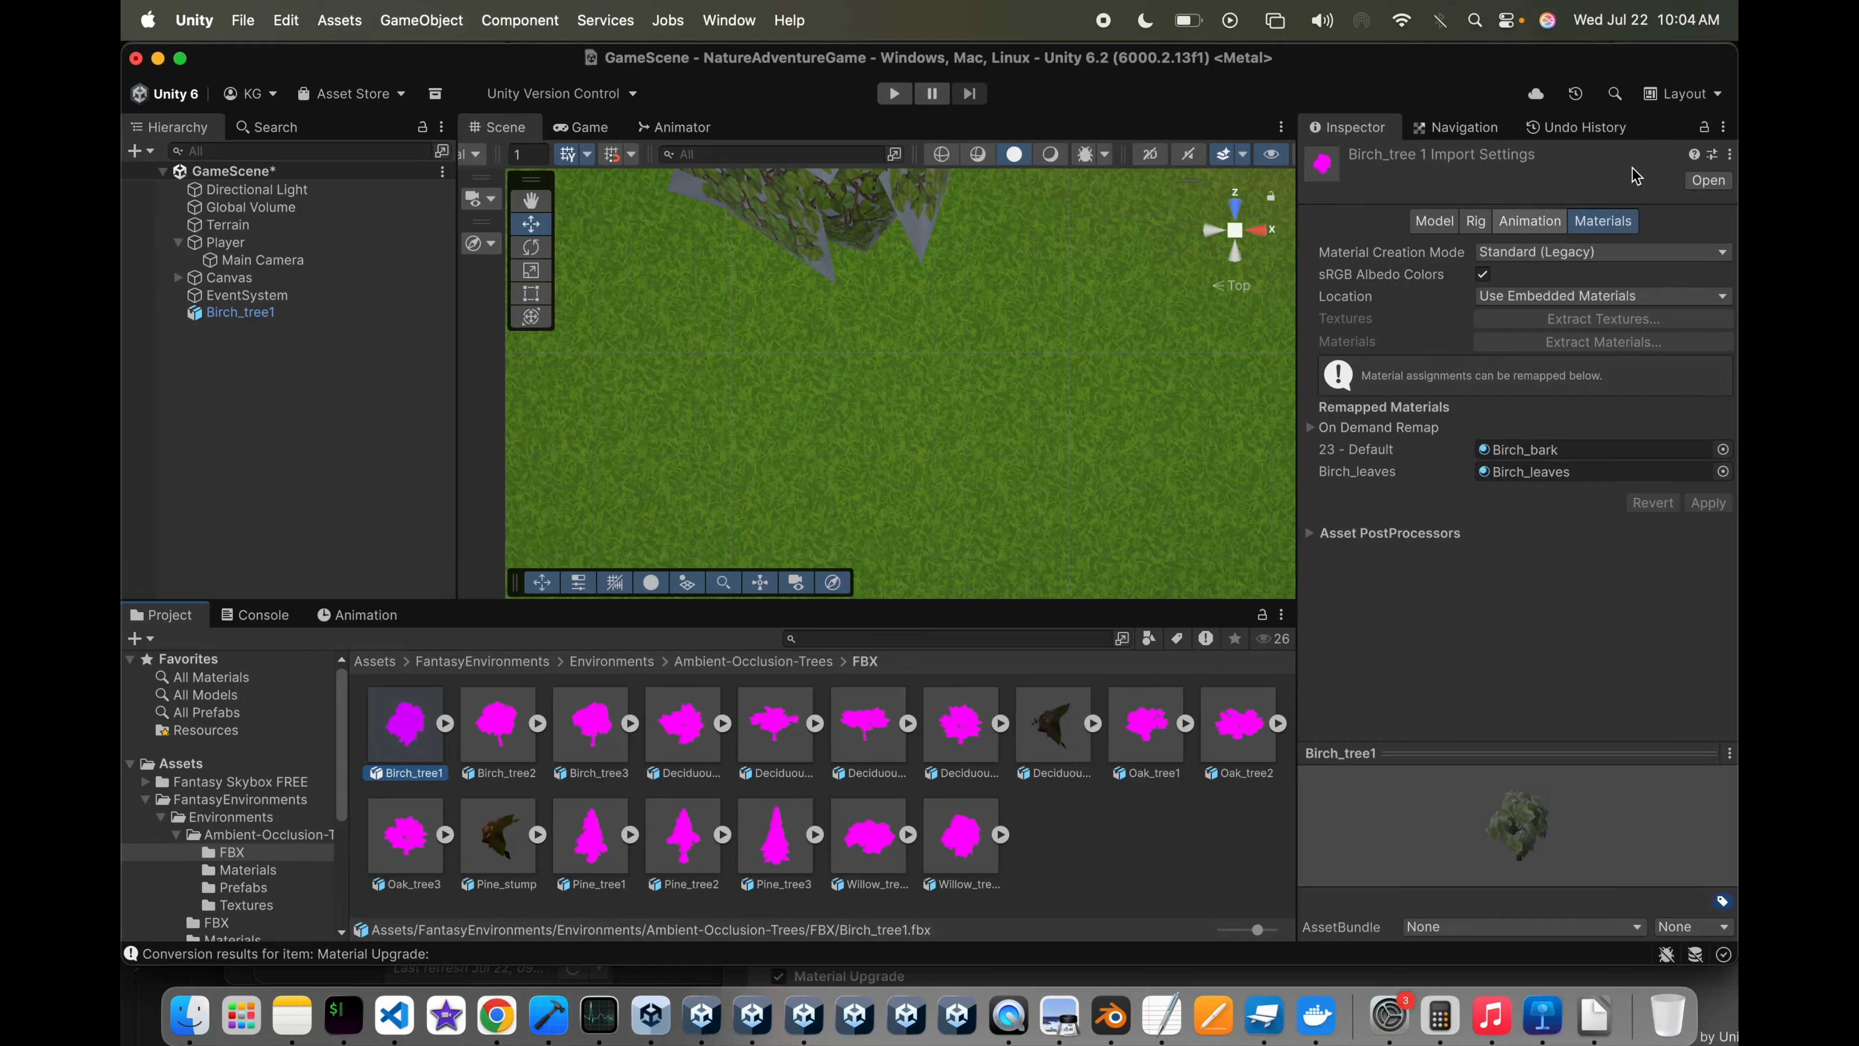
pyautogui.click(1438, 217)
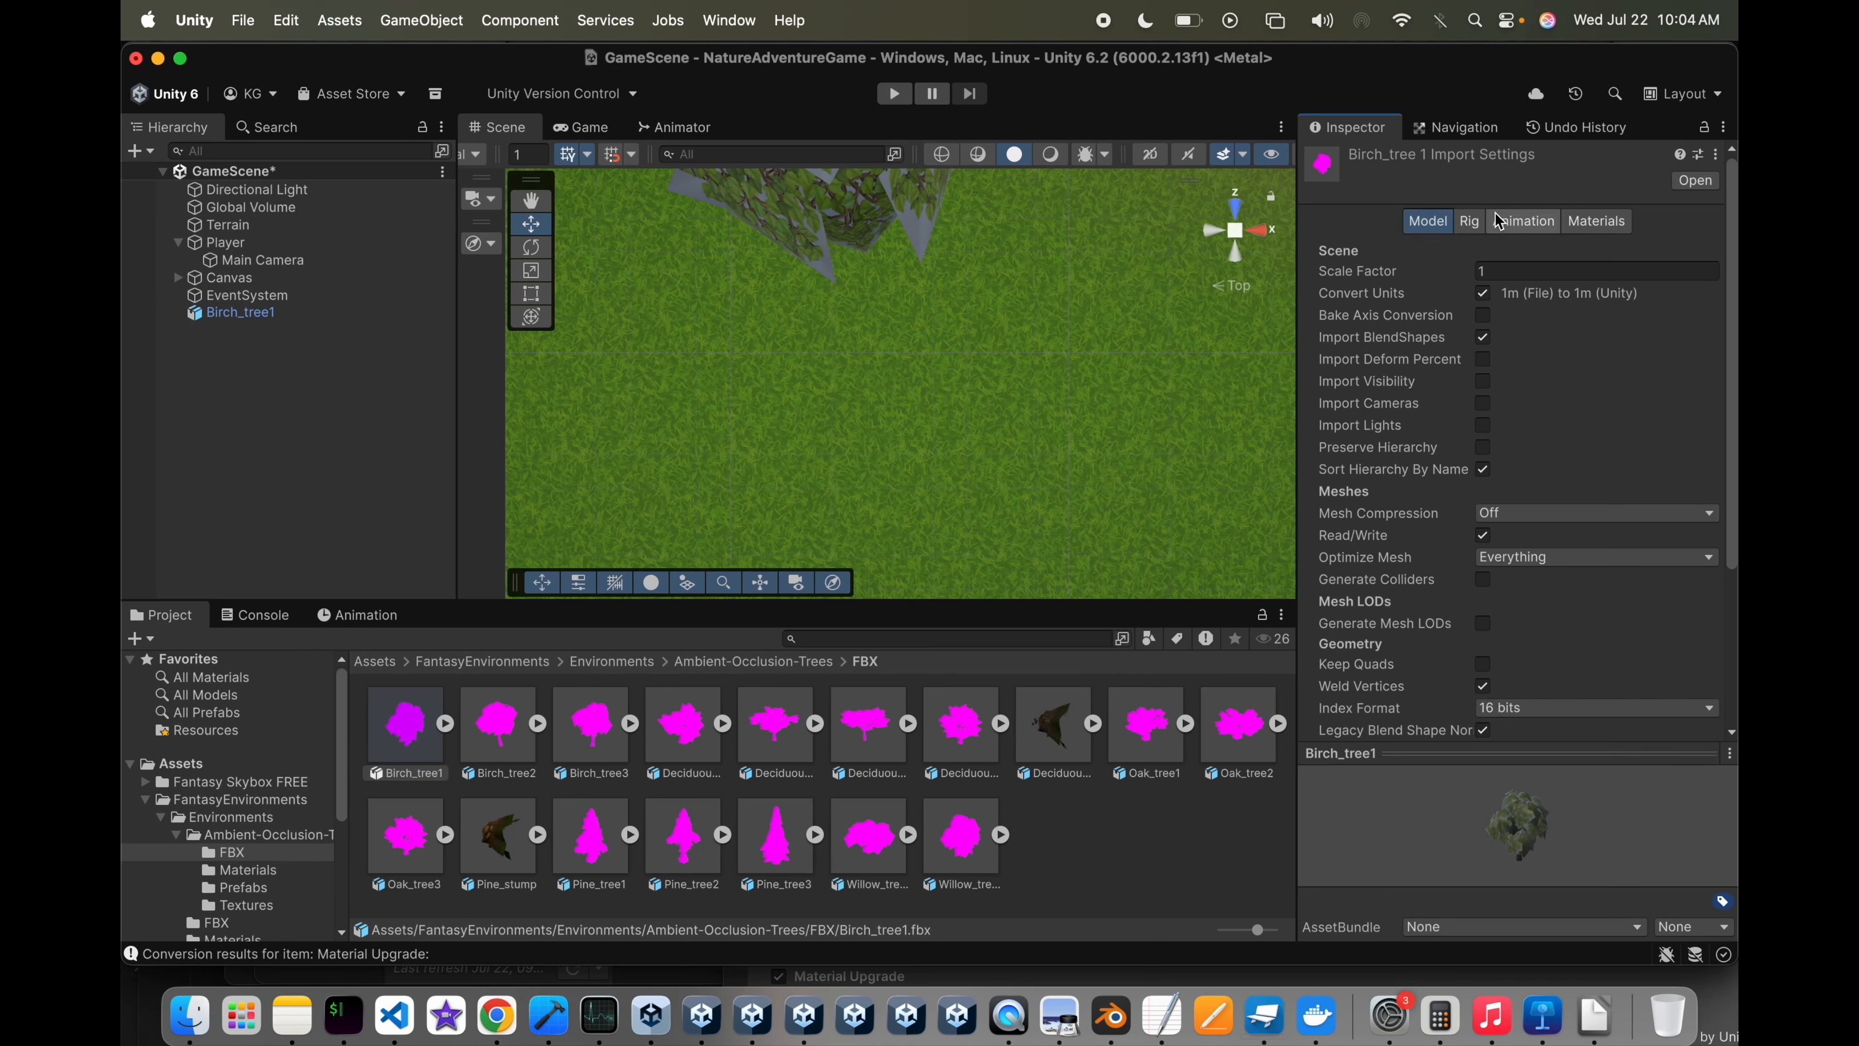
pyautogui.click(1529, 221)
pyautogui.click(1626, 220)
pyautogui.click(1505, 220)
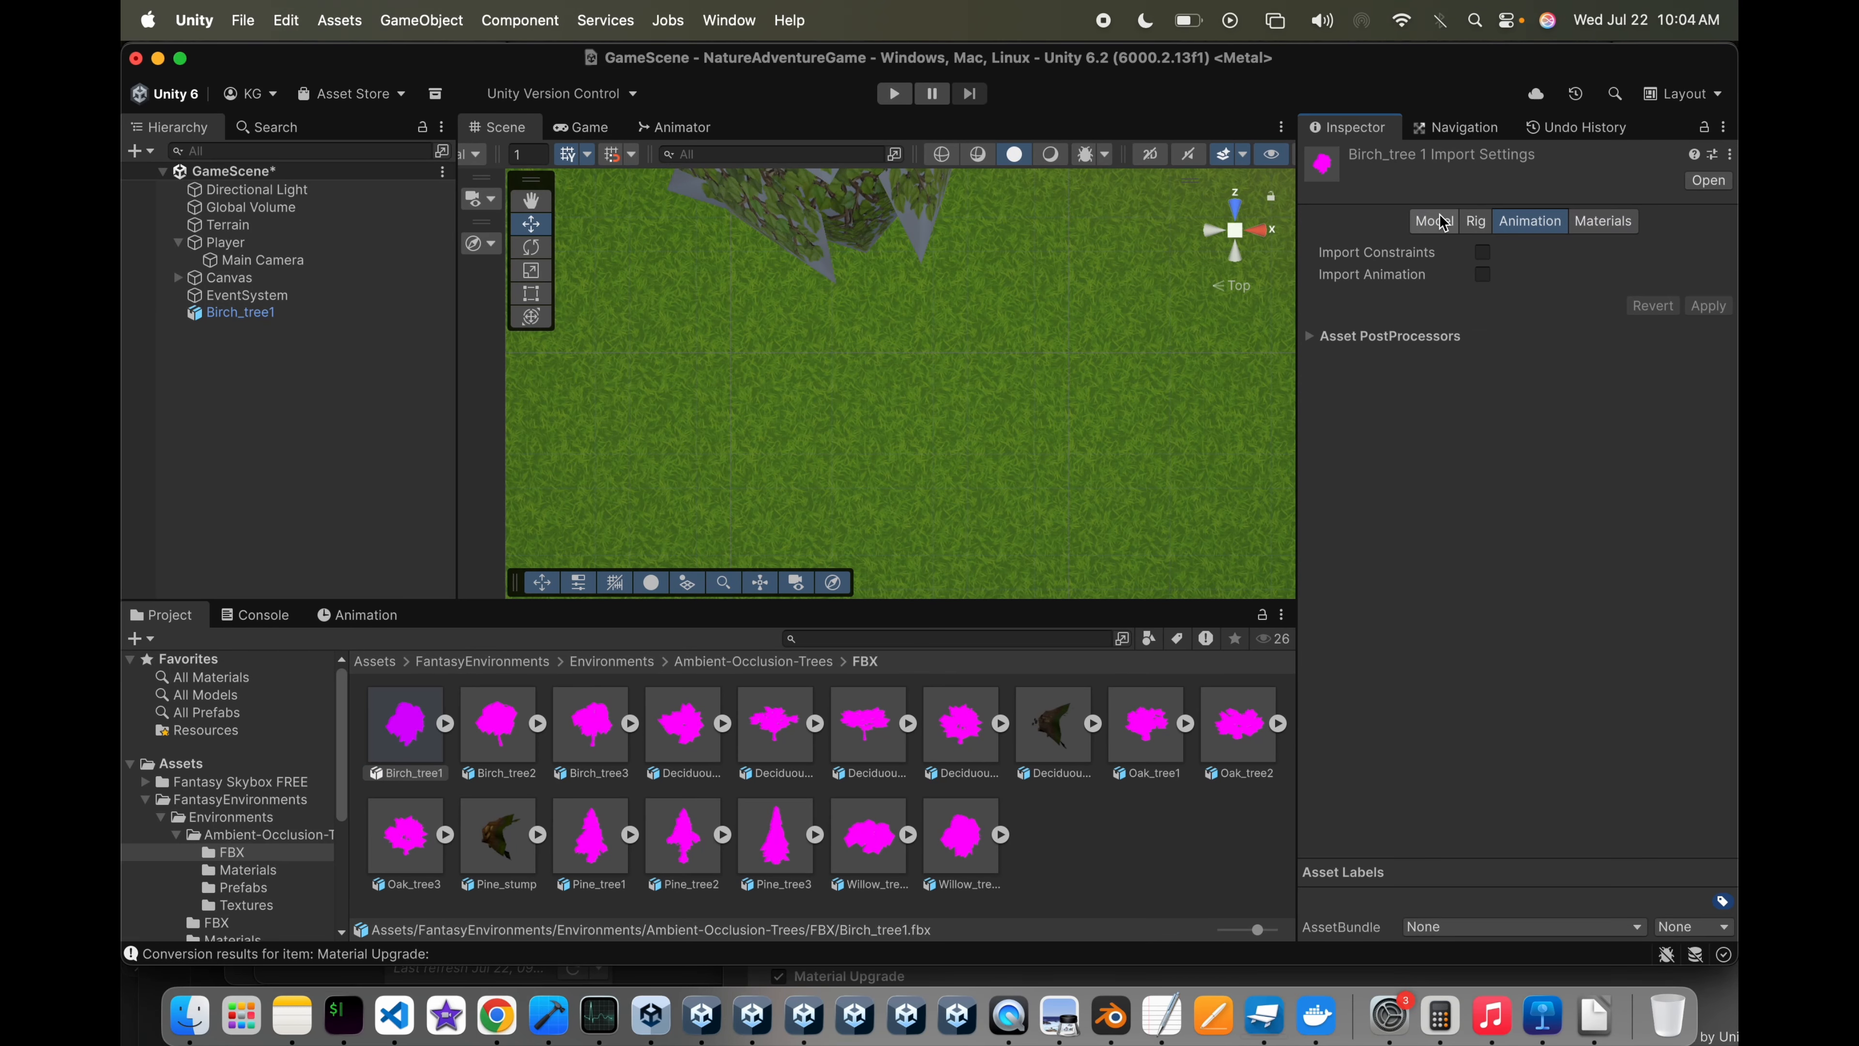
pyautogui.click(1440, 221)
# Step: Delete the Birch_tree1 model instance from the scene and open the Prefabs folder of Ambient-Occlusion-Trees
pyautogui.click(240, 312)
pyautogui.press('super+BackSpace')
pyautogui.scroll(-10, 878, 395)
pyautogui.click(753, 661)
pyautogui.click(492, 760)
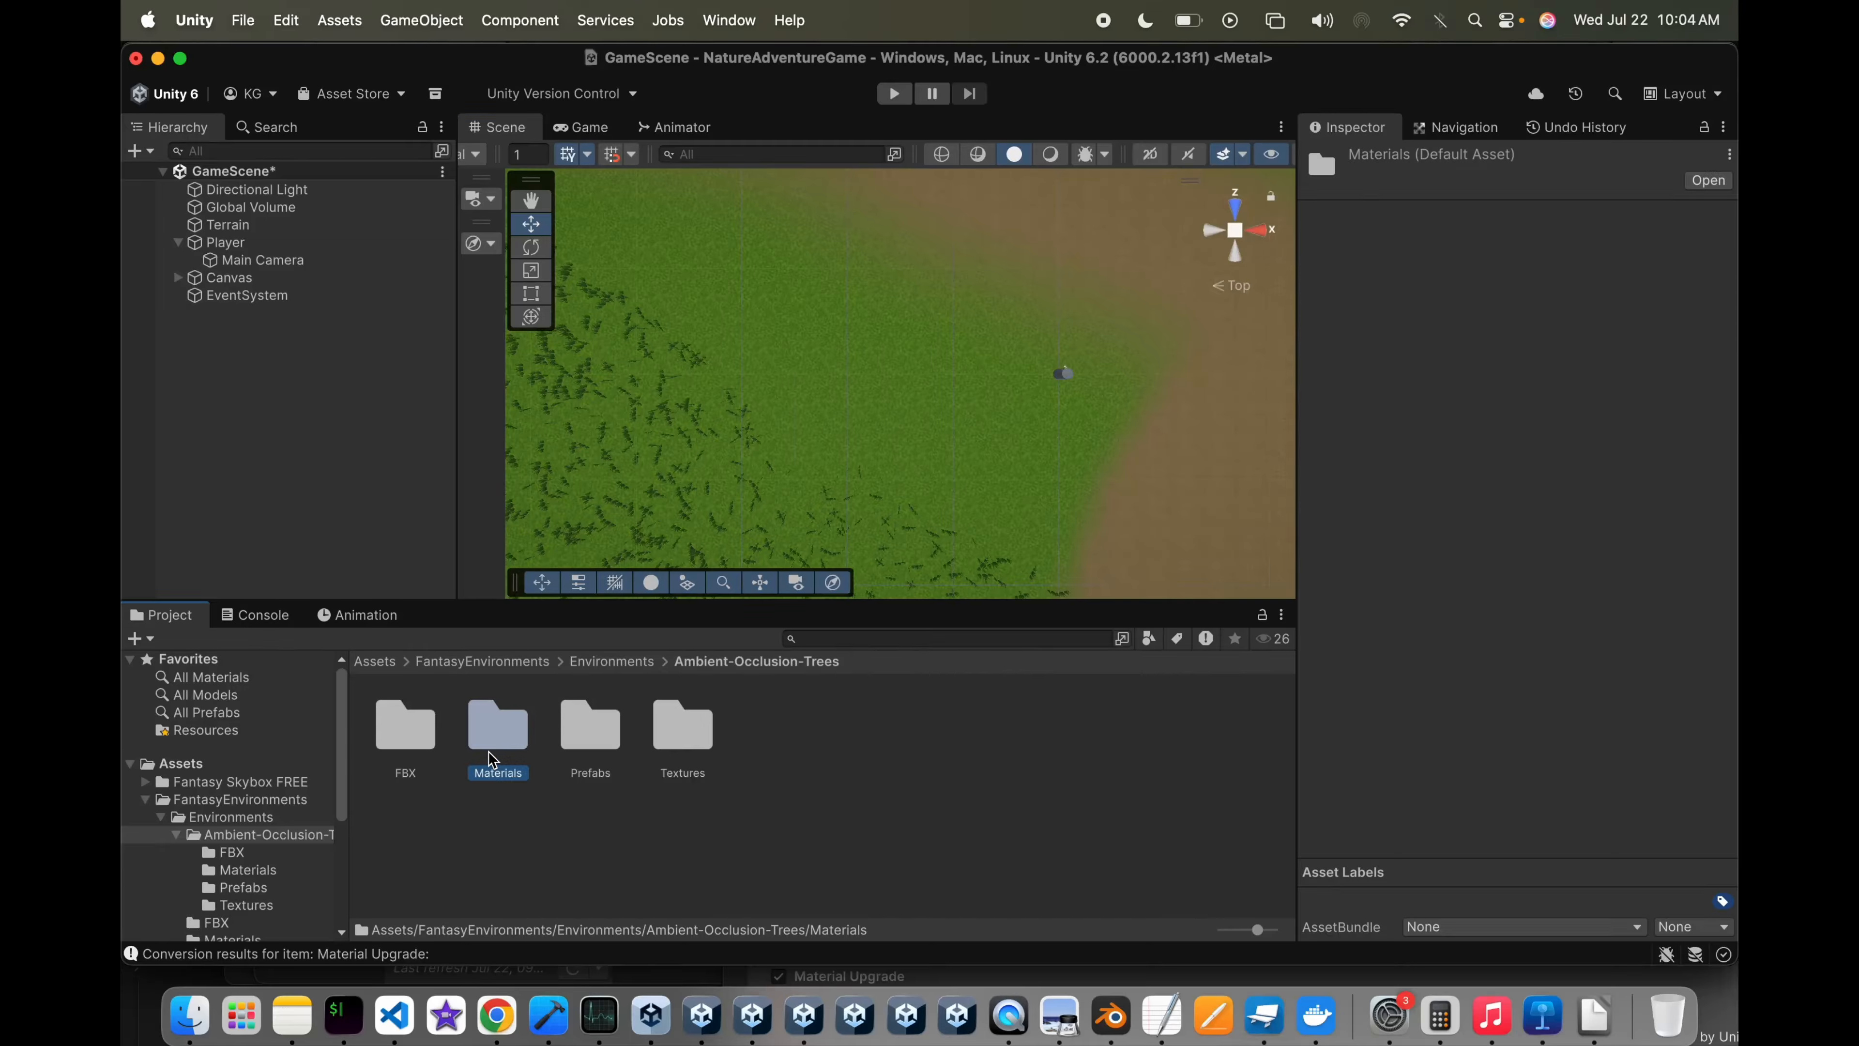
pyautogui.doubleClick(598, 738)
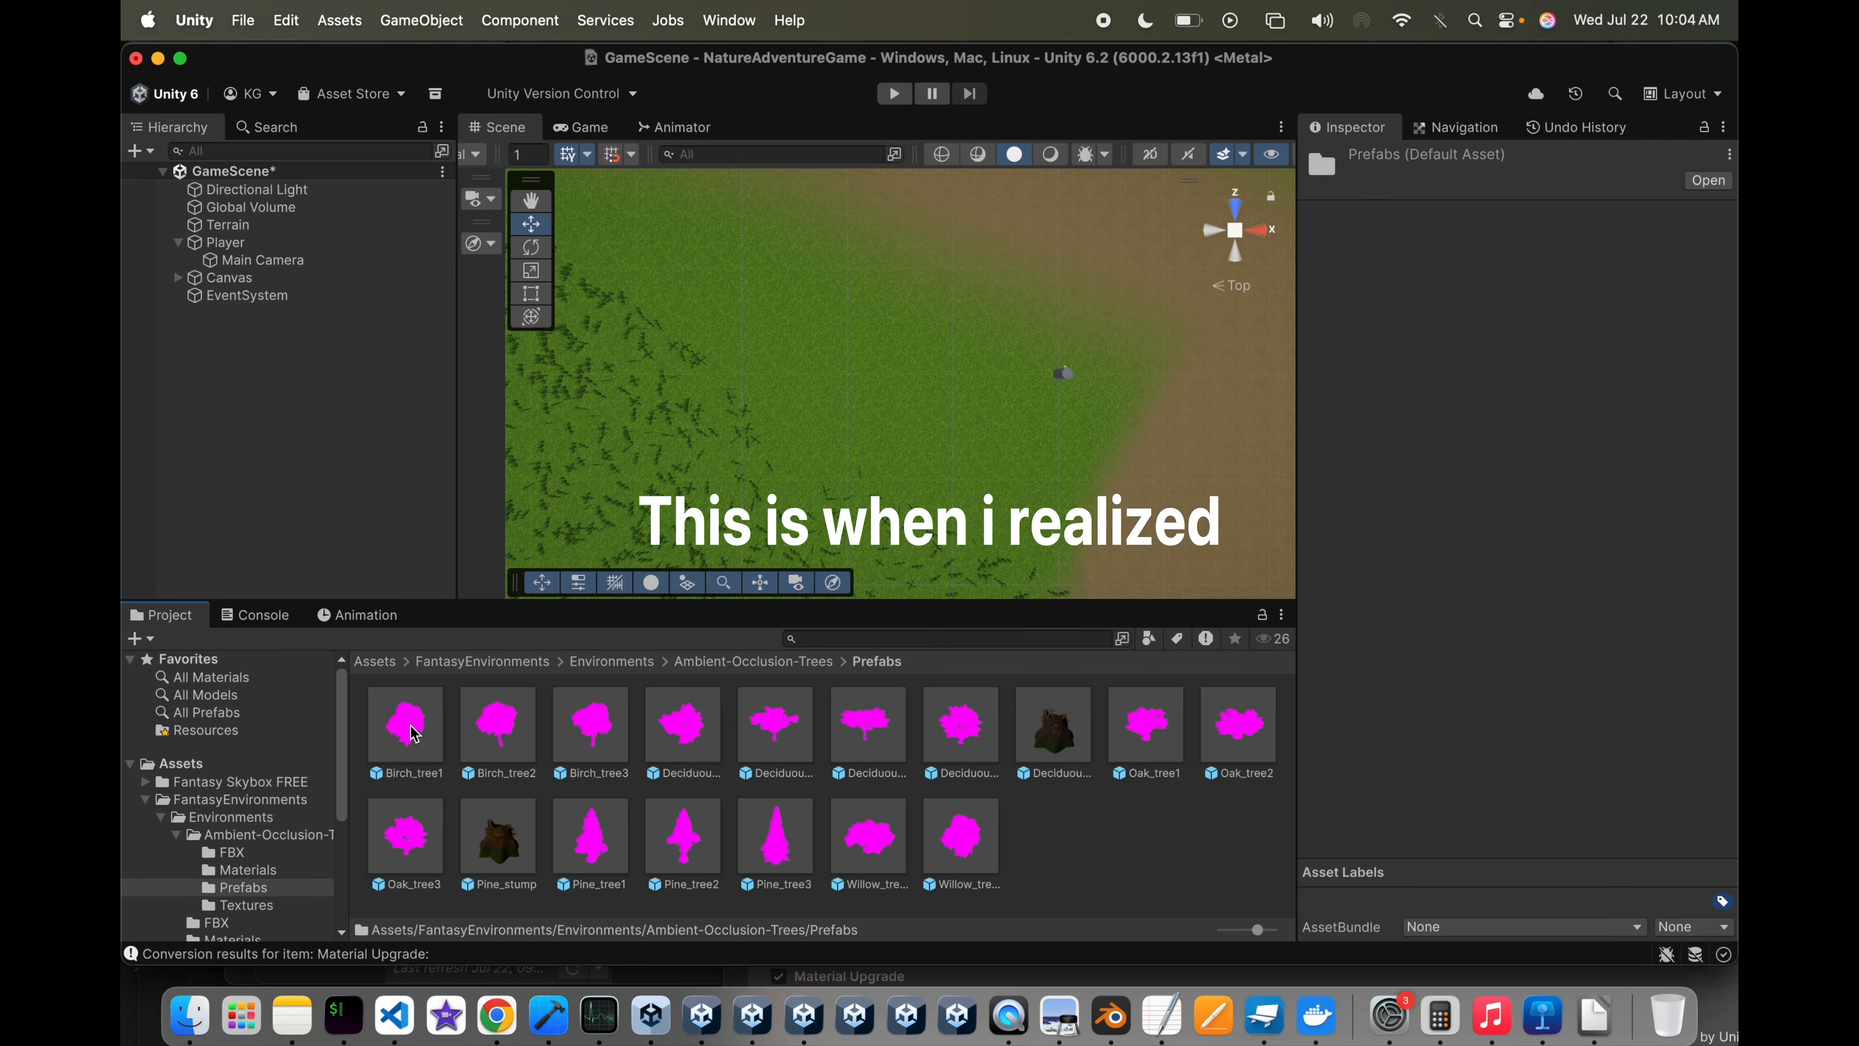
# Step: Place nine Birch_tree1 prefabs in loose rows on the grass between the two dirt paths
pyautogui.moveTo(410, 724); pyautogui.dragTo(940, 323)
pyautogui.scroll(5, 939, 322)
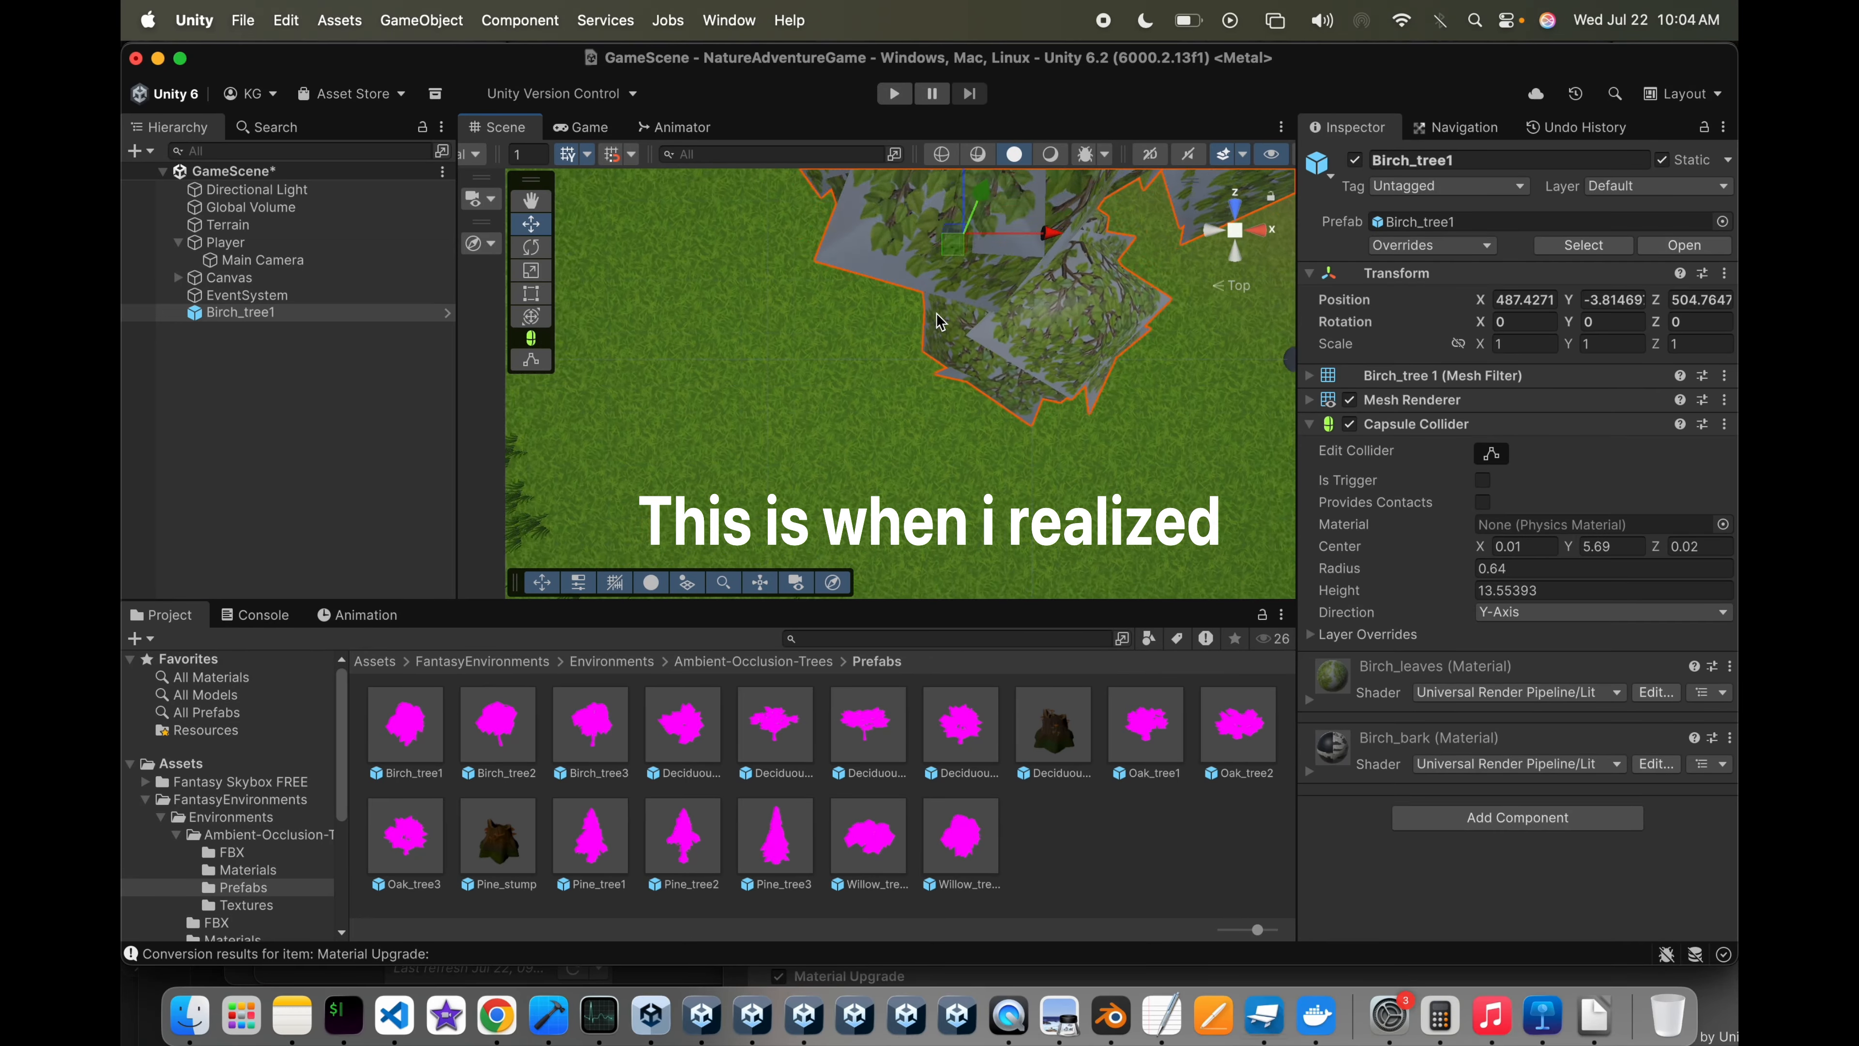
pyautogui.scroll(5, 940, 323)
pyautogui.scroll(-10, 936, 315)
pyautogui.moveTo(410, 725); pyautogui.dragTo(842, 347)
pyautogui.moveTo(410, 724); pyautogui.dragTo(806, 422)
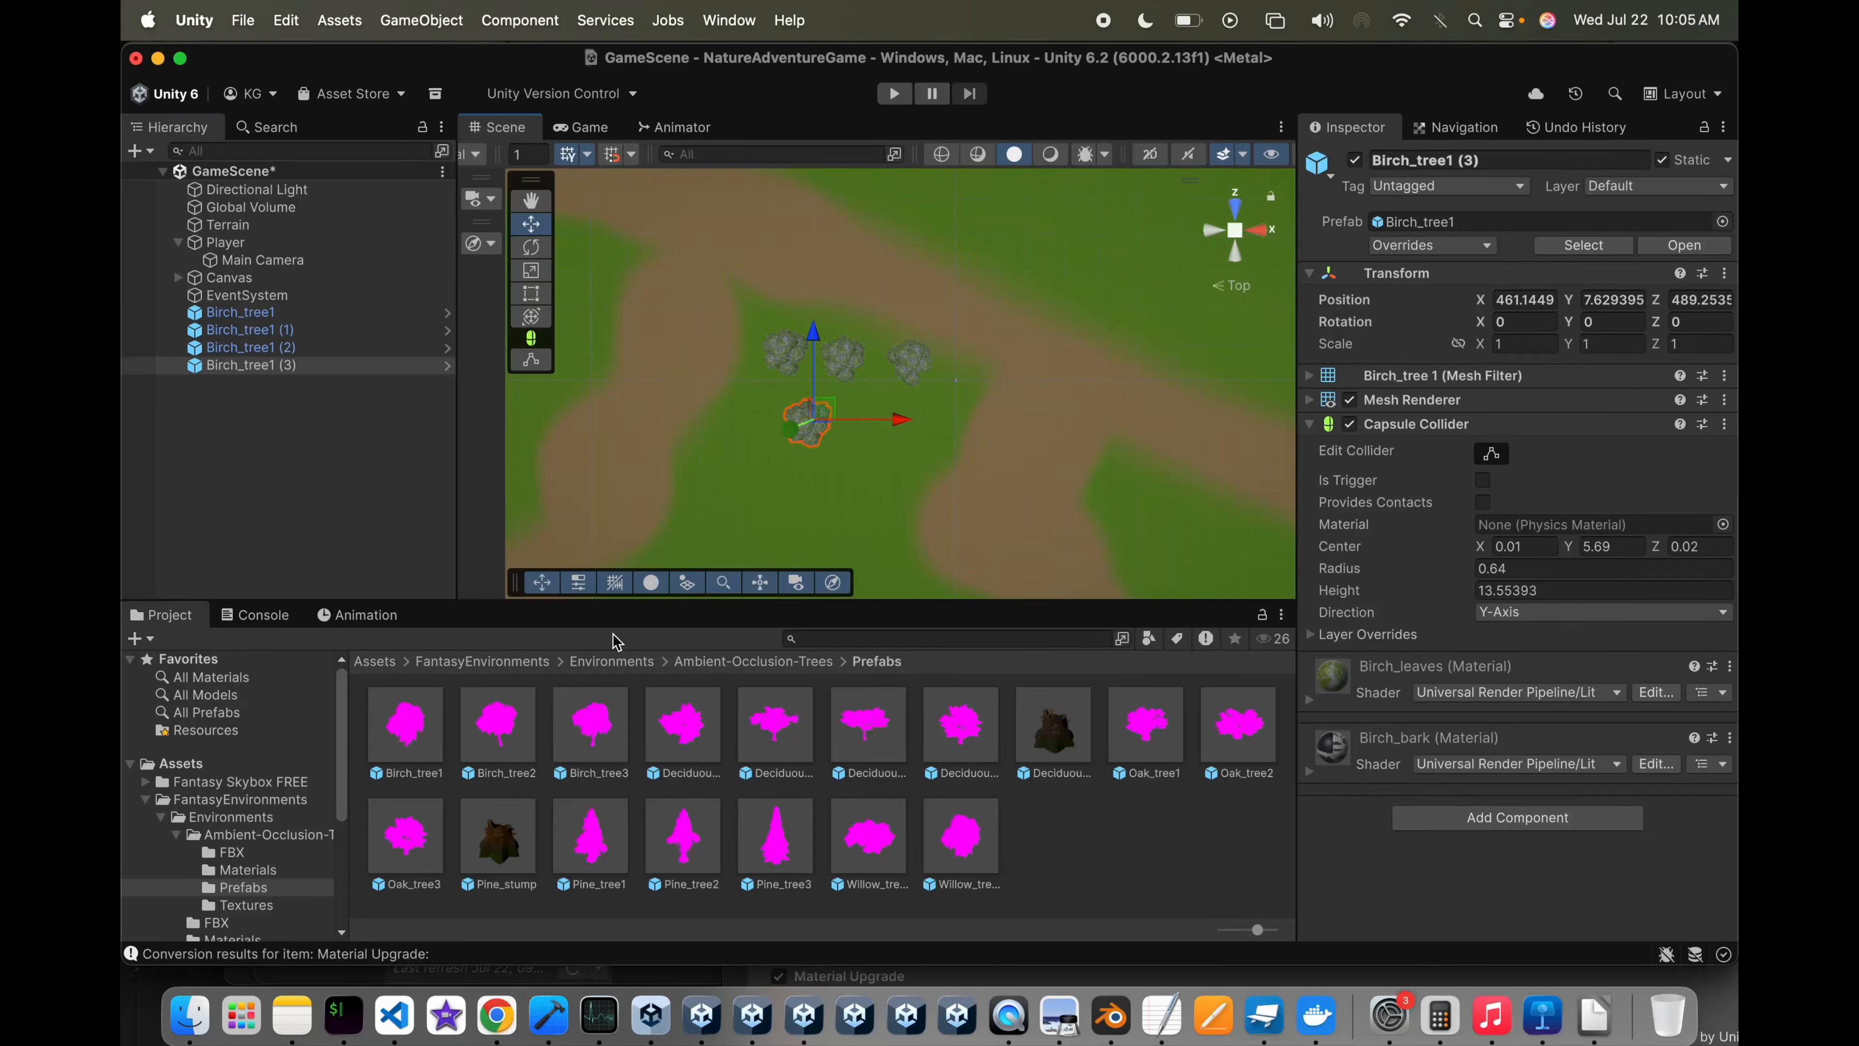
pyautogui.moveTo(400, 759); pyautogui.dragTo(751, 442)
pyautogui.moveTo(425, 697); pyautogui.dragTo(801, 475)
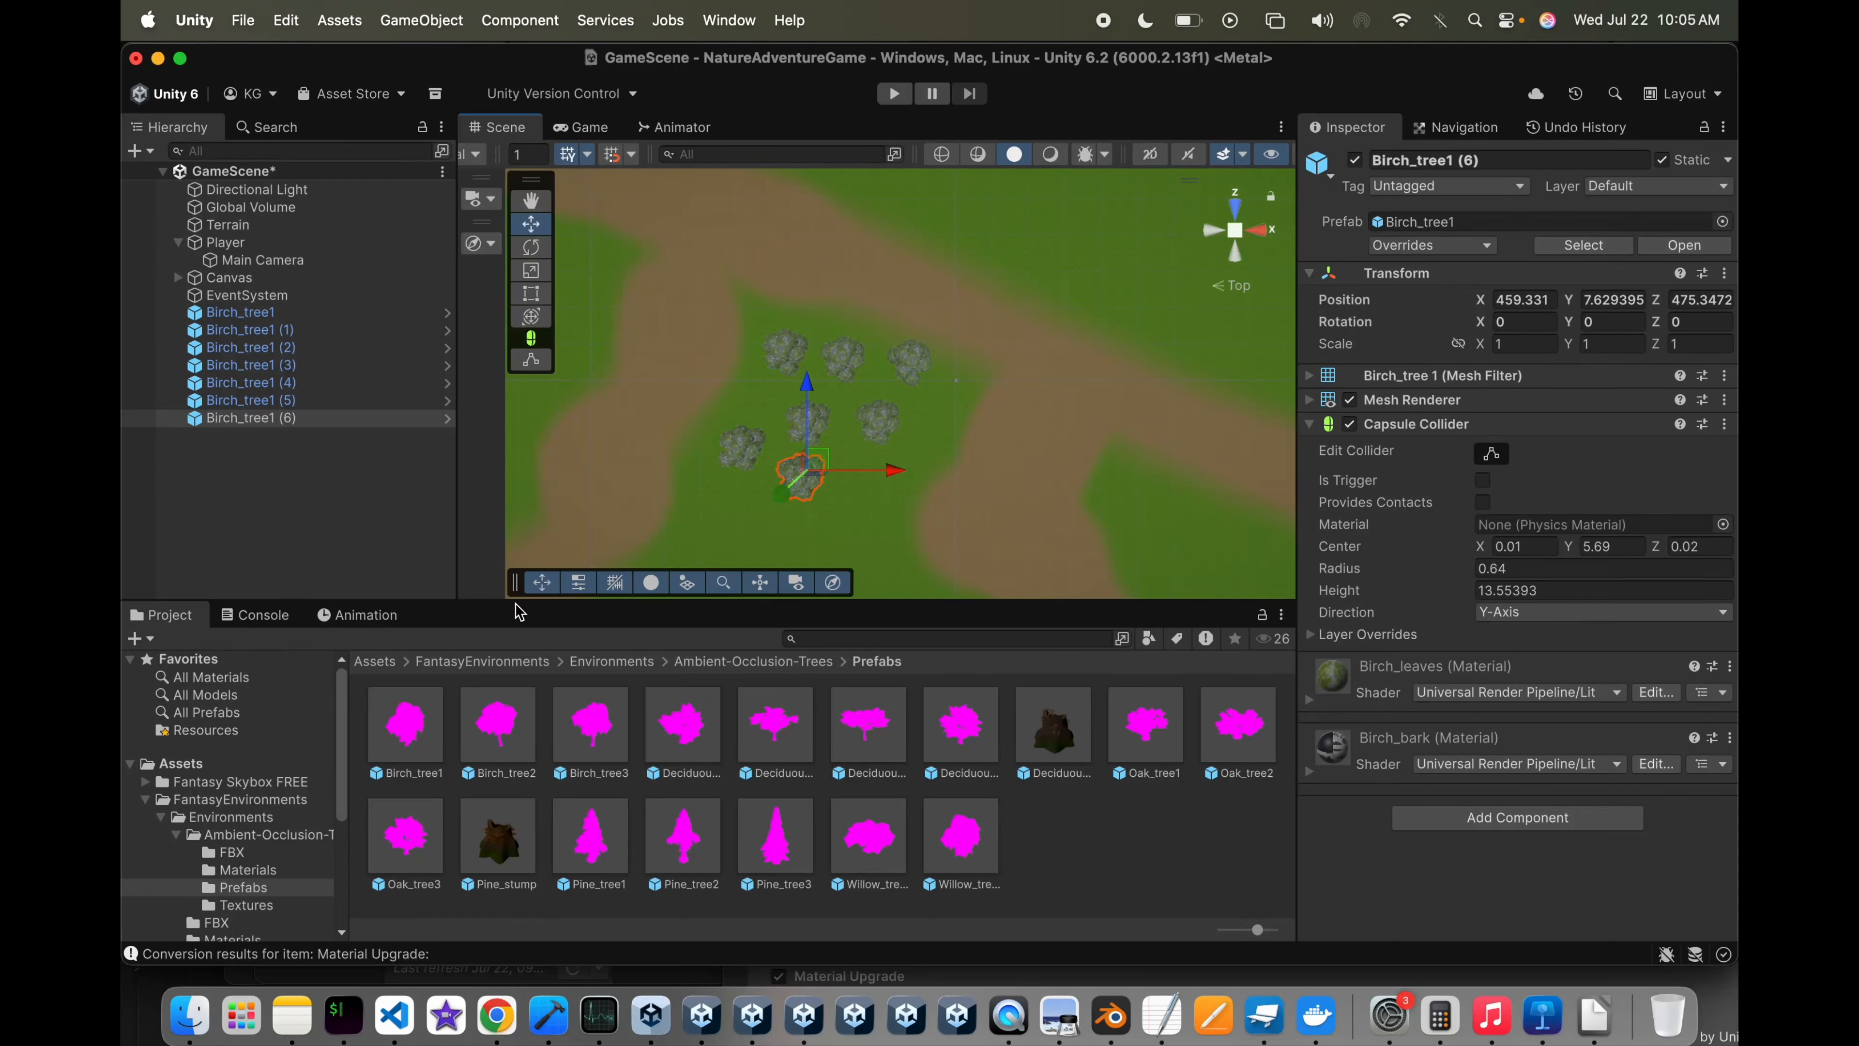
pyautogui.click(419, 721)
pyautogui.moveTo(419, 721); pyautogui.dragTo(876, 474)
pyautogui.click(409, 721)
pyautogui.moveTo(410, 721); pyautogui.dragTo(751, 504)
# Step: Duplicate all nine birch trees together and move the copies south of the originals between the paths
pyautogui.click(248, 295)
pyautogui.click(249, 313)
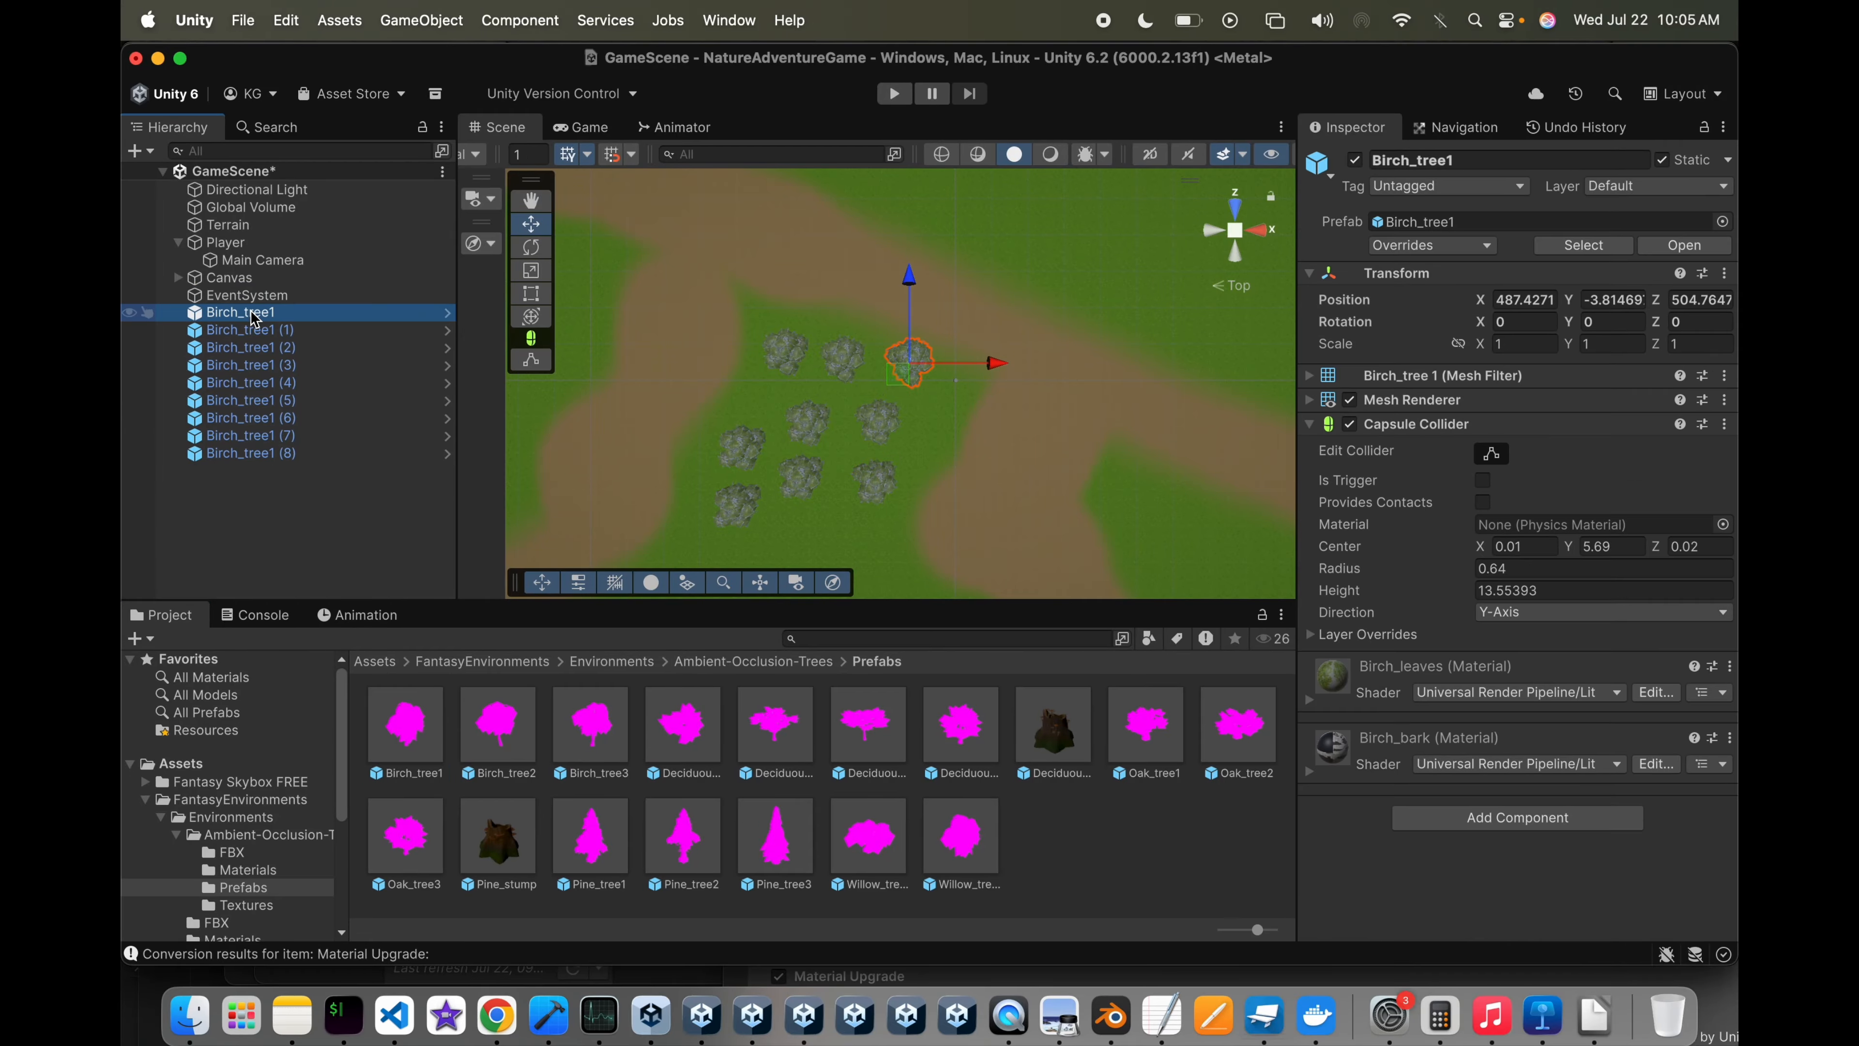
pyautogui.keyDown('shift'); pyautogui.click(247, 454); pyautogui.keyUp('shift')
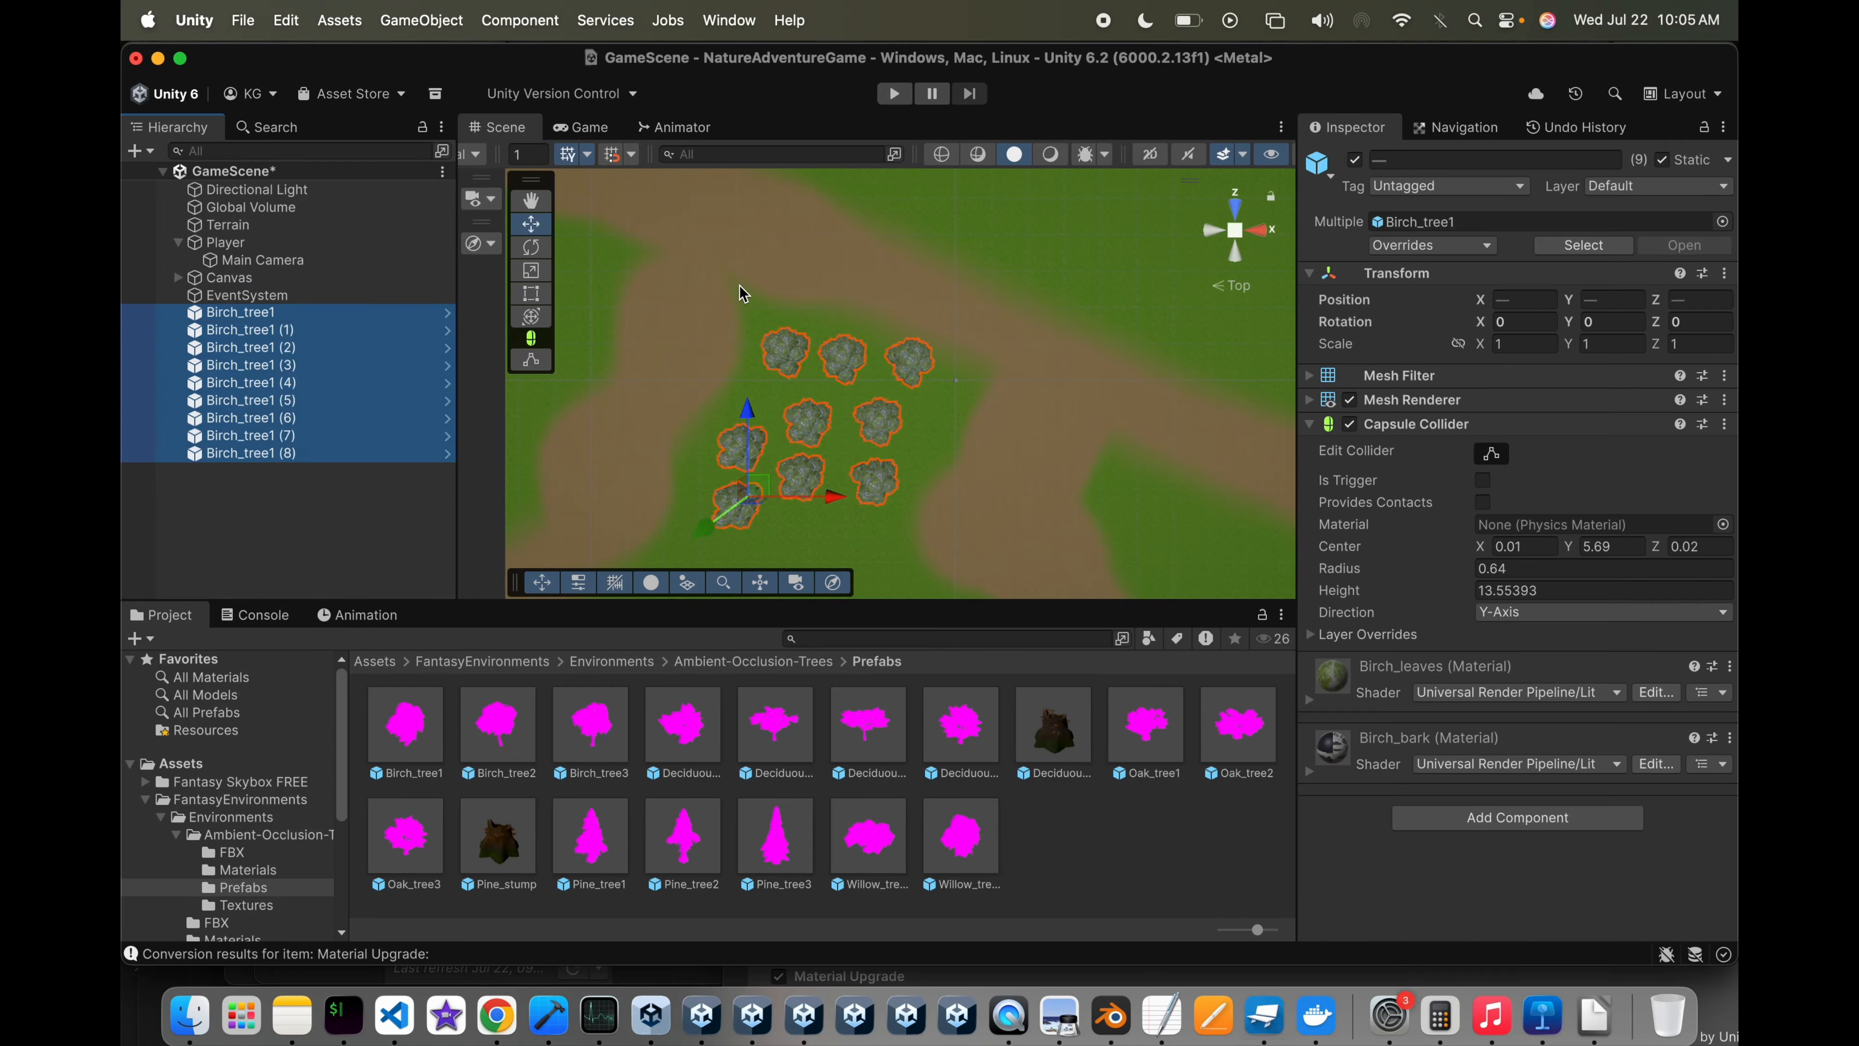
pyautogui.scroll(-10, 693, 334)
pyautogui.scroll(5, 693, 334)
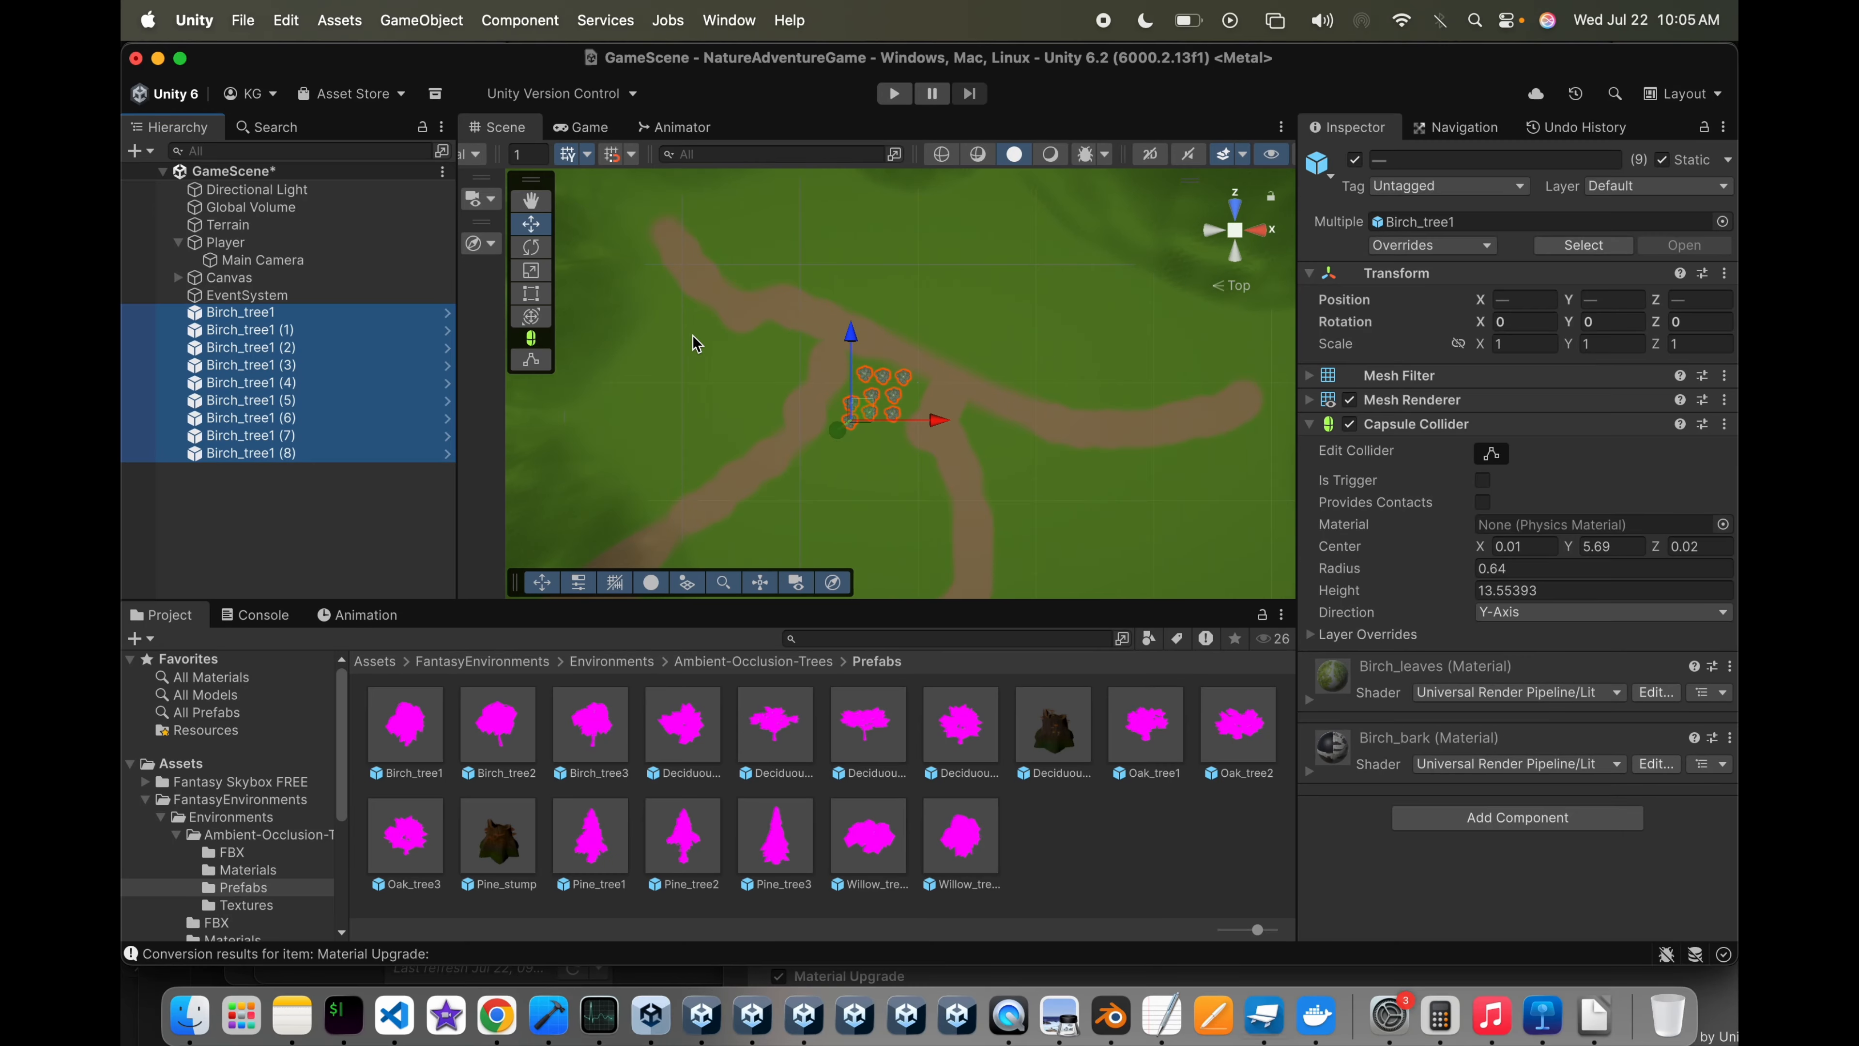
pyautogui.press('super+d')
pyautogui.moveTo(905, 330); pyautogui.dragTo(908, 439)
# Step: Make three more copies of the nine-tree group and spread them over the grass to the south and west
pyautogui.press('super+d')
pyautogui.moveTo(941, 500); pyautogui.dragTo(897, 496)
pyautogui.press('super+d')
pyautogui.press('super+d')
pyautogui.moveTo(821, 408); pyautogui.dragTo(833, 354)
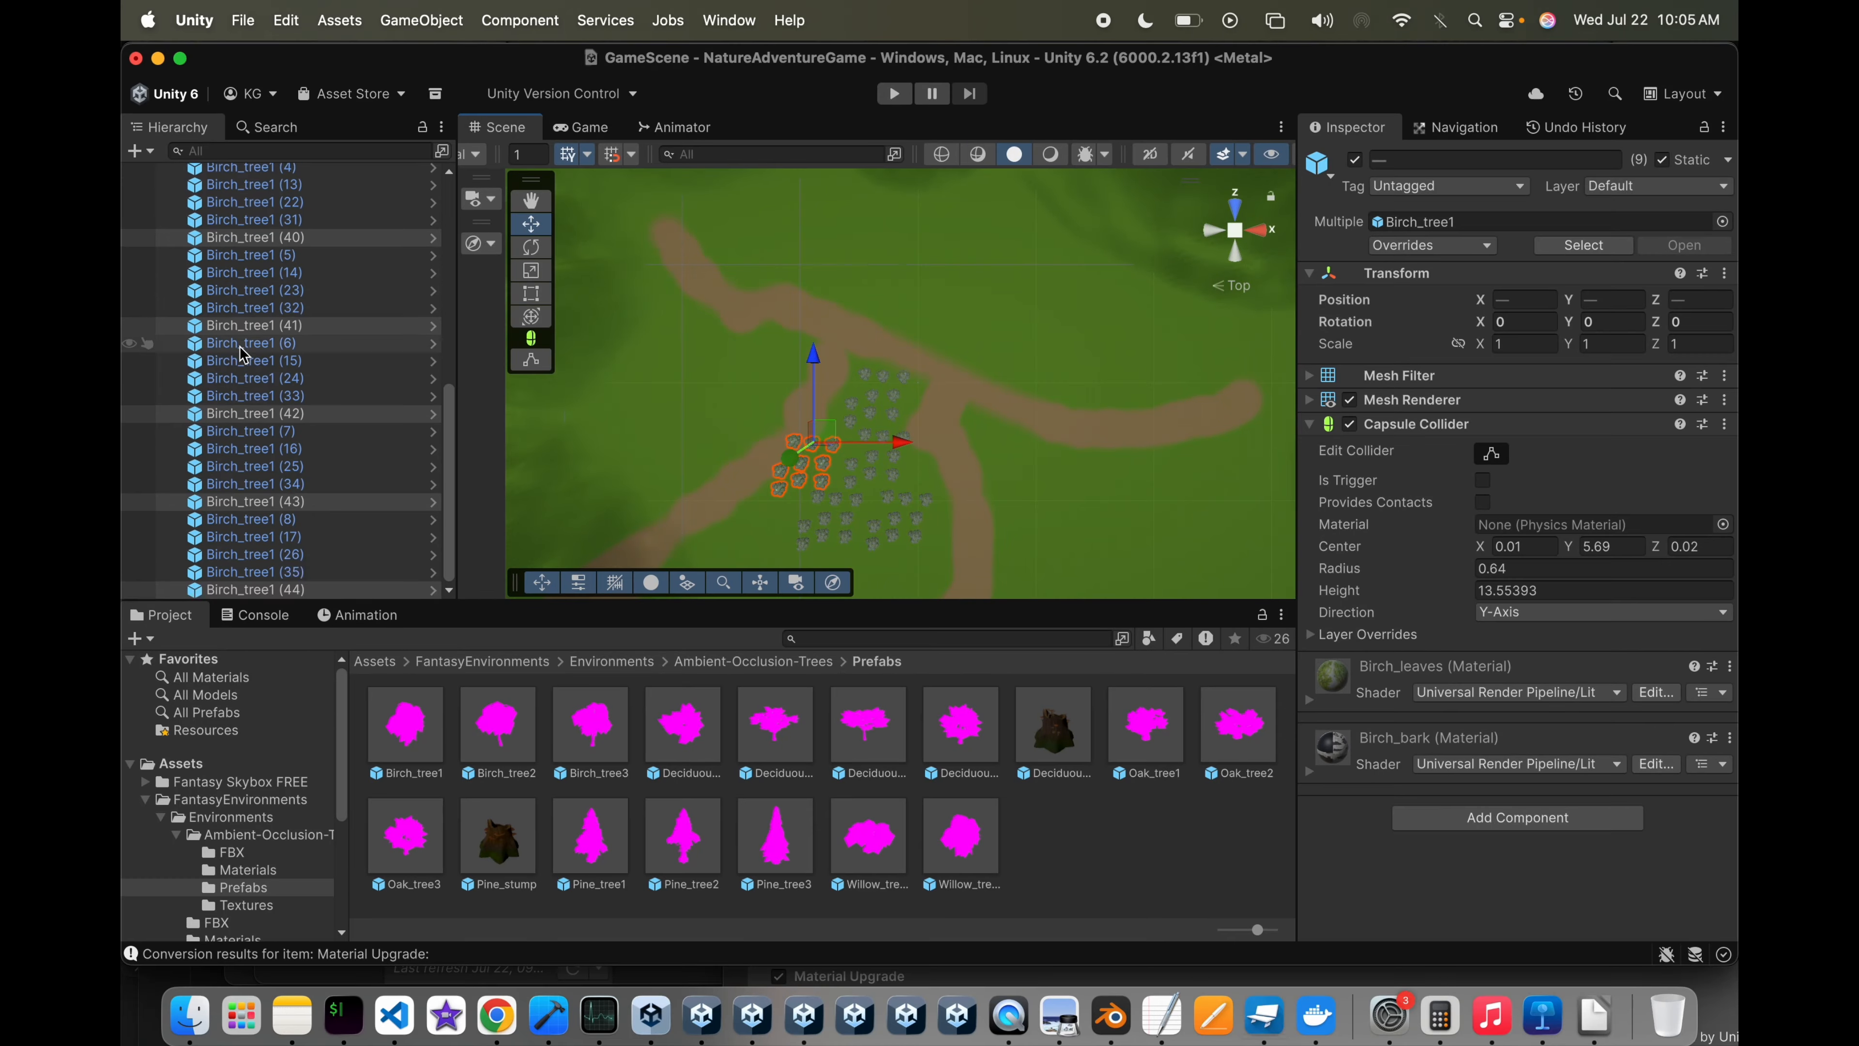
# Step: Select all 45 birch trees, duplicate them and move the copied group south of the first grove
pyautogui.scroll(10, 239, 346)
pyautogui.click(246, 311)
pyautogui.scroll(-7, 247, 314)
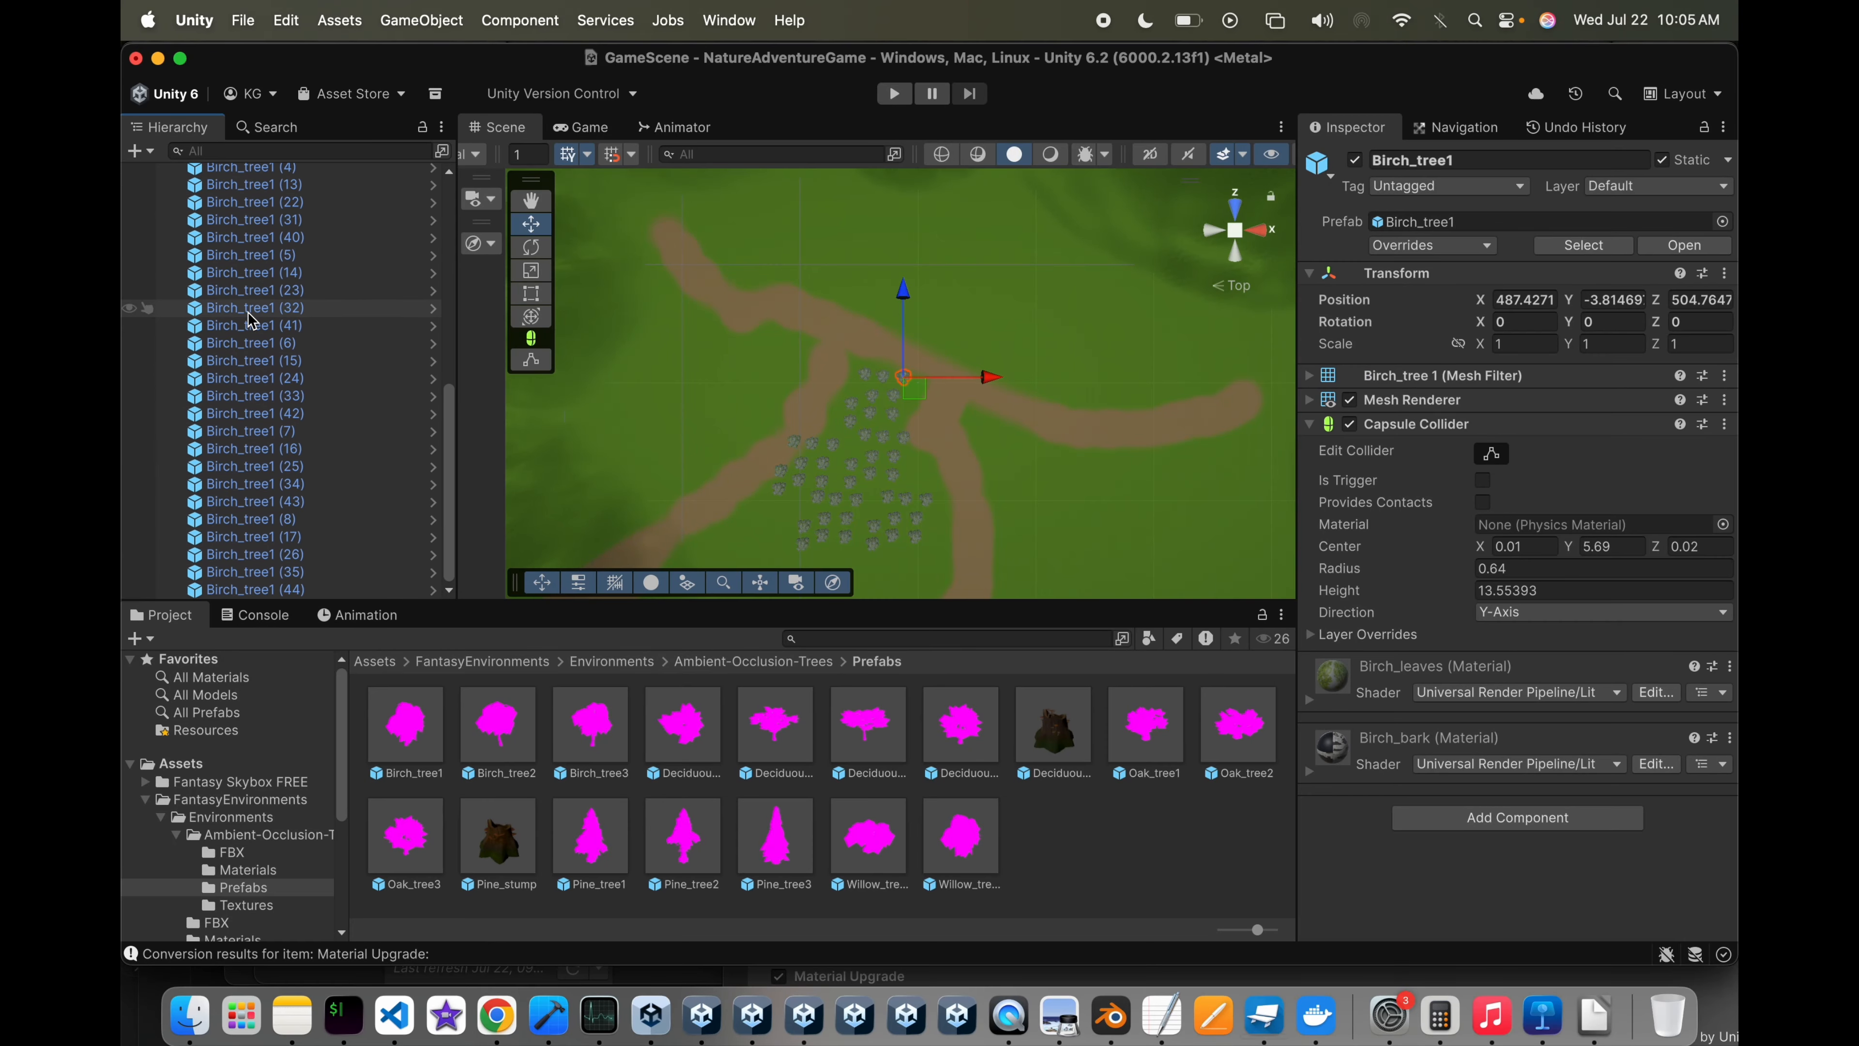
pyautogui.keyDown('shift'); pyautogui.click(265, 587); pyautogui.keyUp('shift')
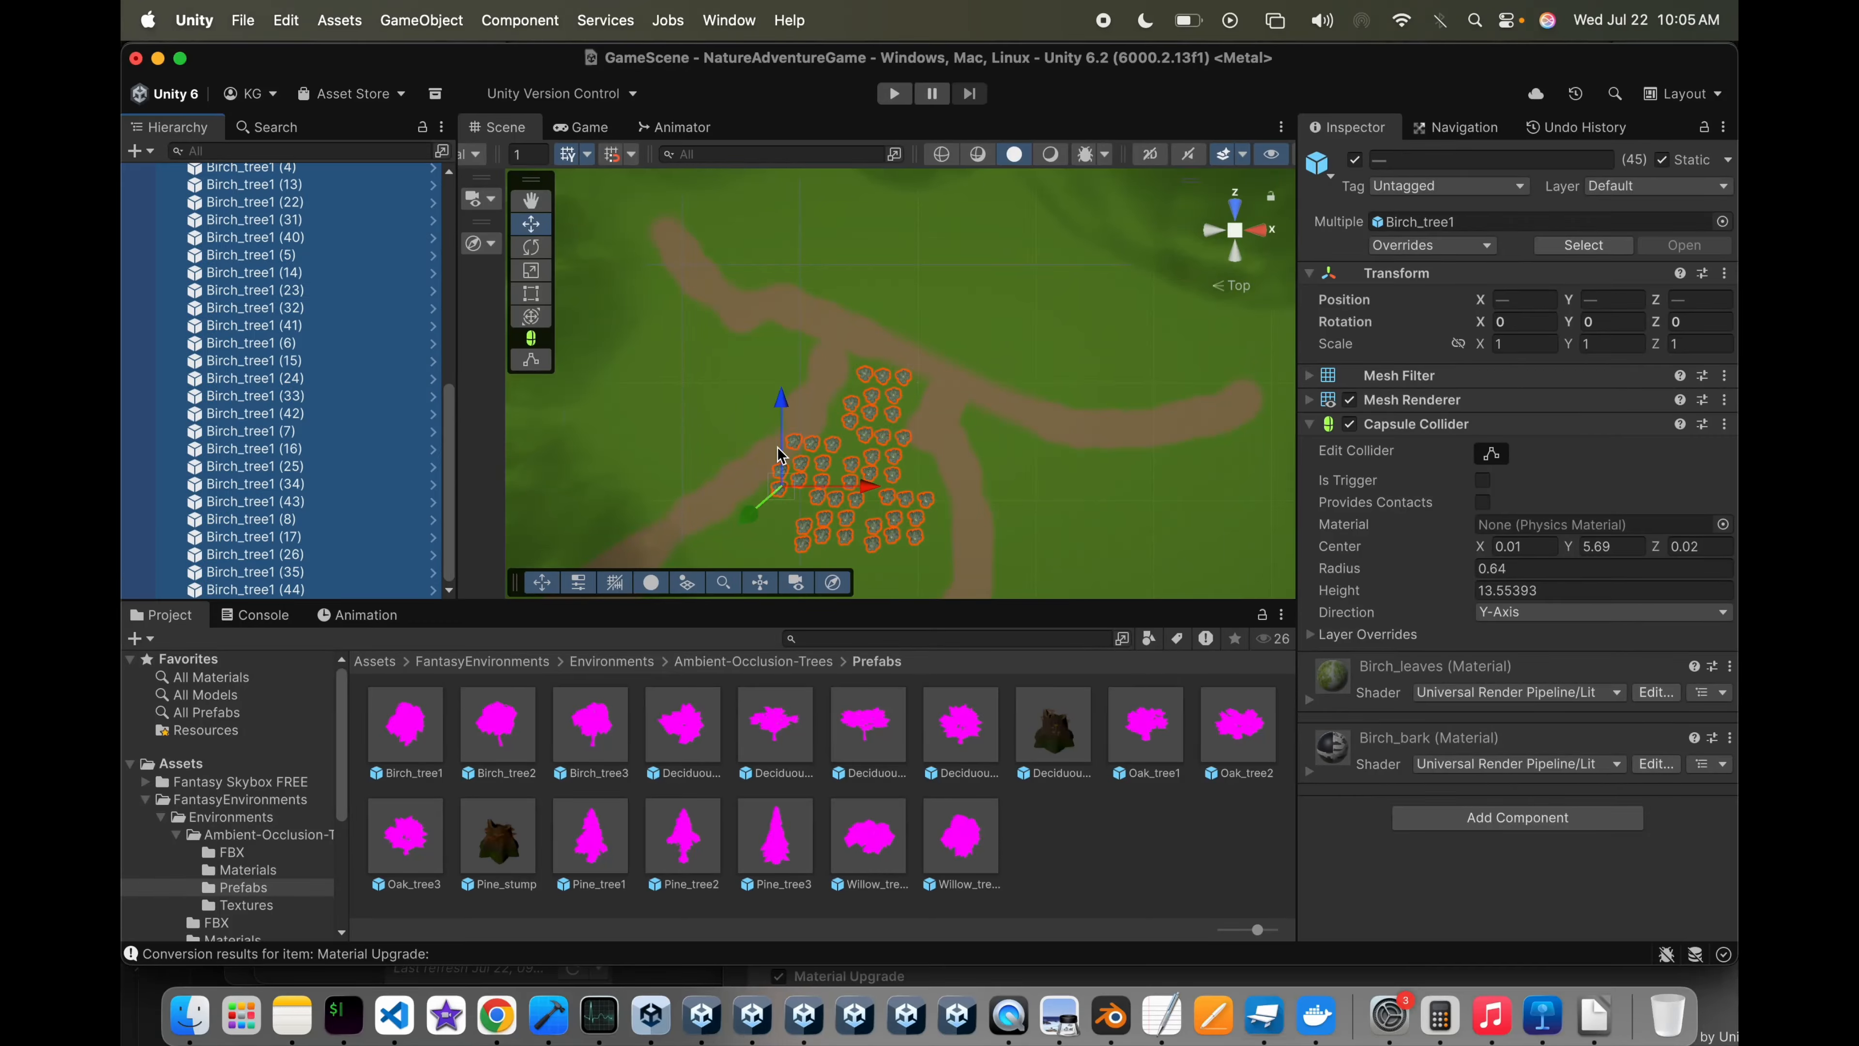
pyautogui.scroll(-5, 811, 444)
pyautogui.scroll(-3, 810, 444)
pyautogui.scroll(2, 807, 437)
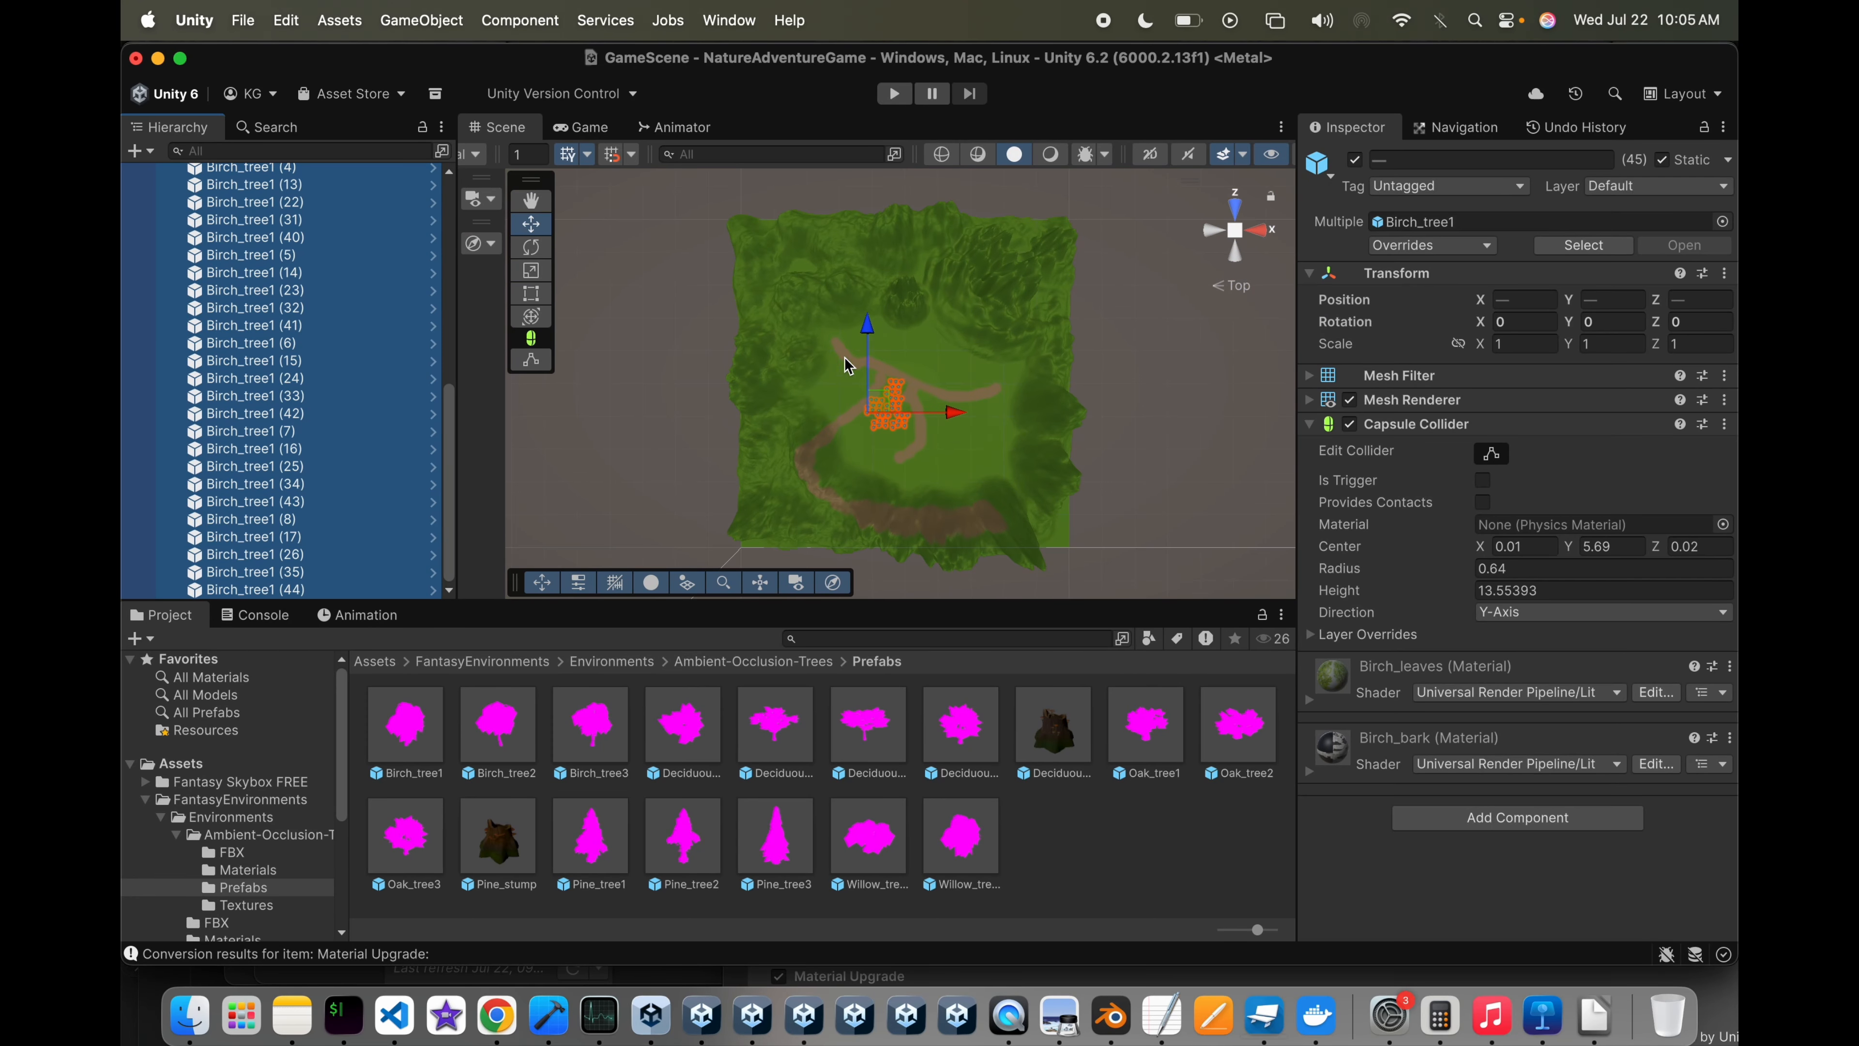
pyautogui.hotkey('ctrl', 'd')
pyautogui.moveTo(902, 297); pyautogui.dragTo(900, 390)
# Step: Nudge the copied 45-tree group slightly west and north to bring it closer to the first grove
pyautogui.scroll(5, 908, 354)
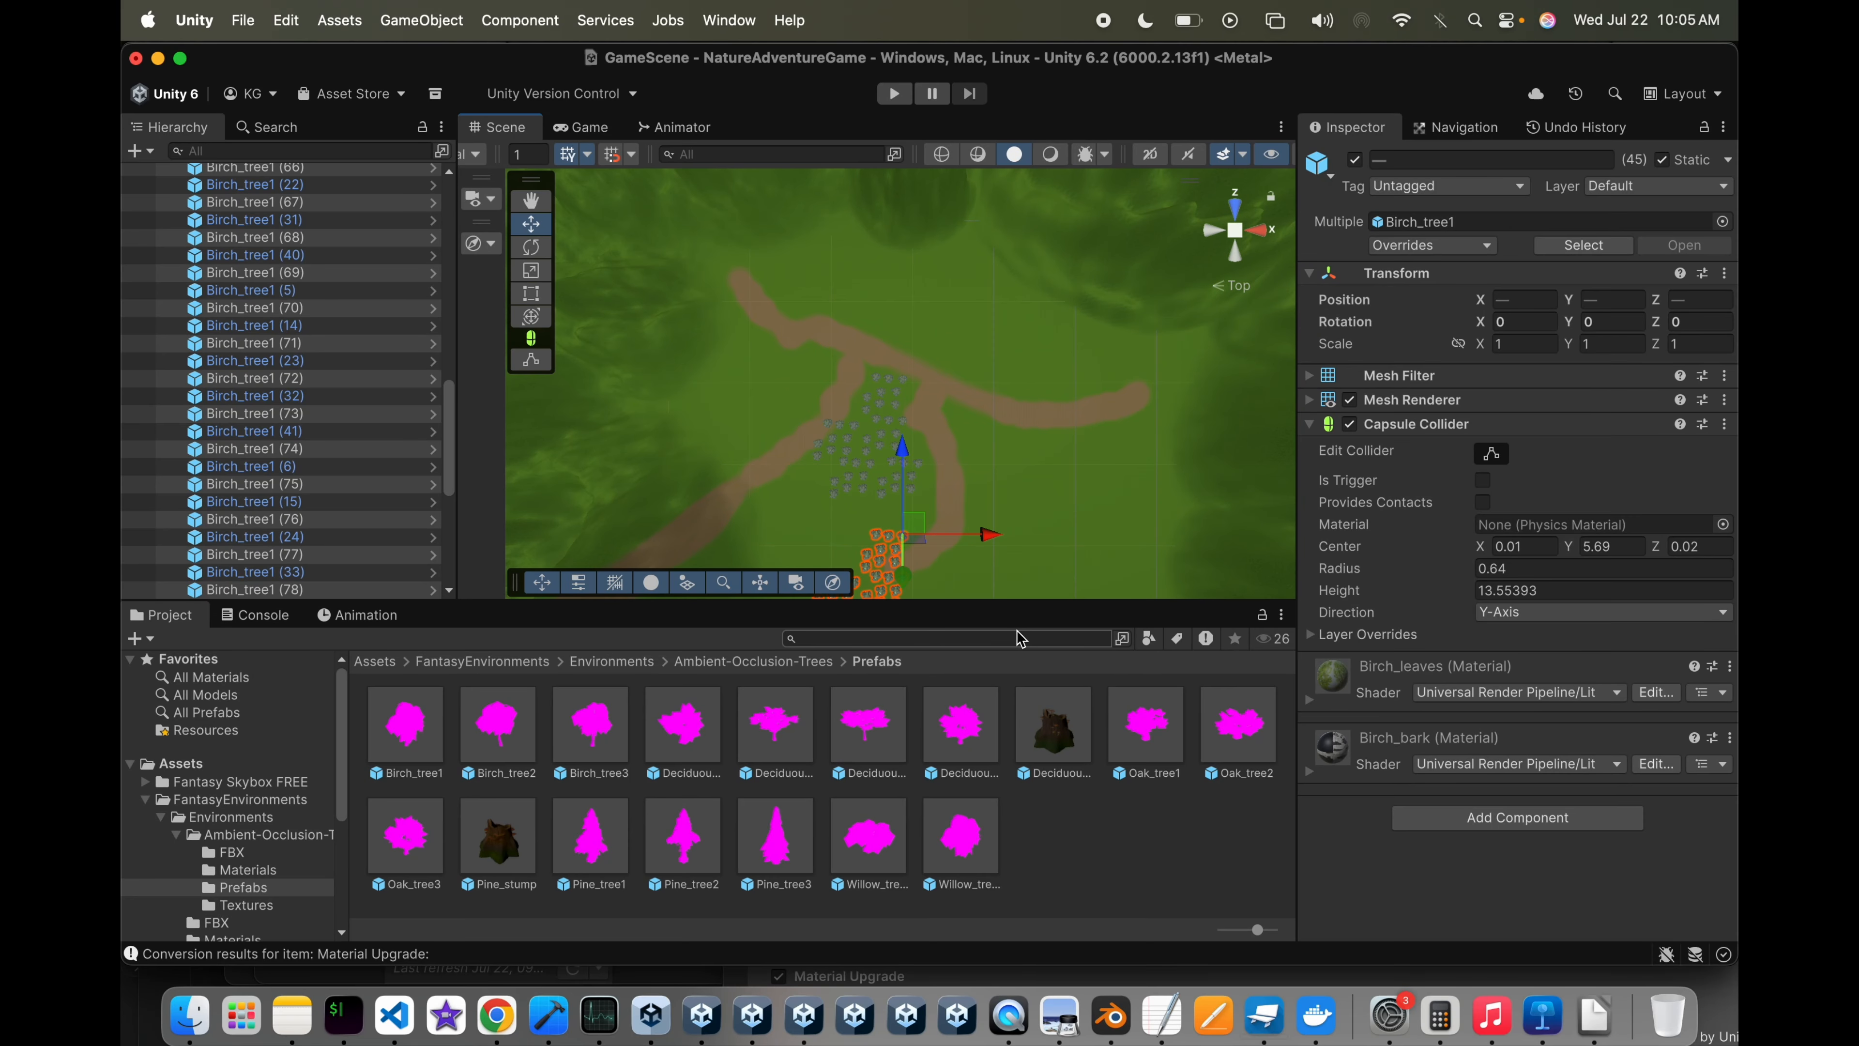
pyautogui.click(962, 528)
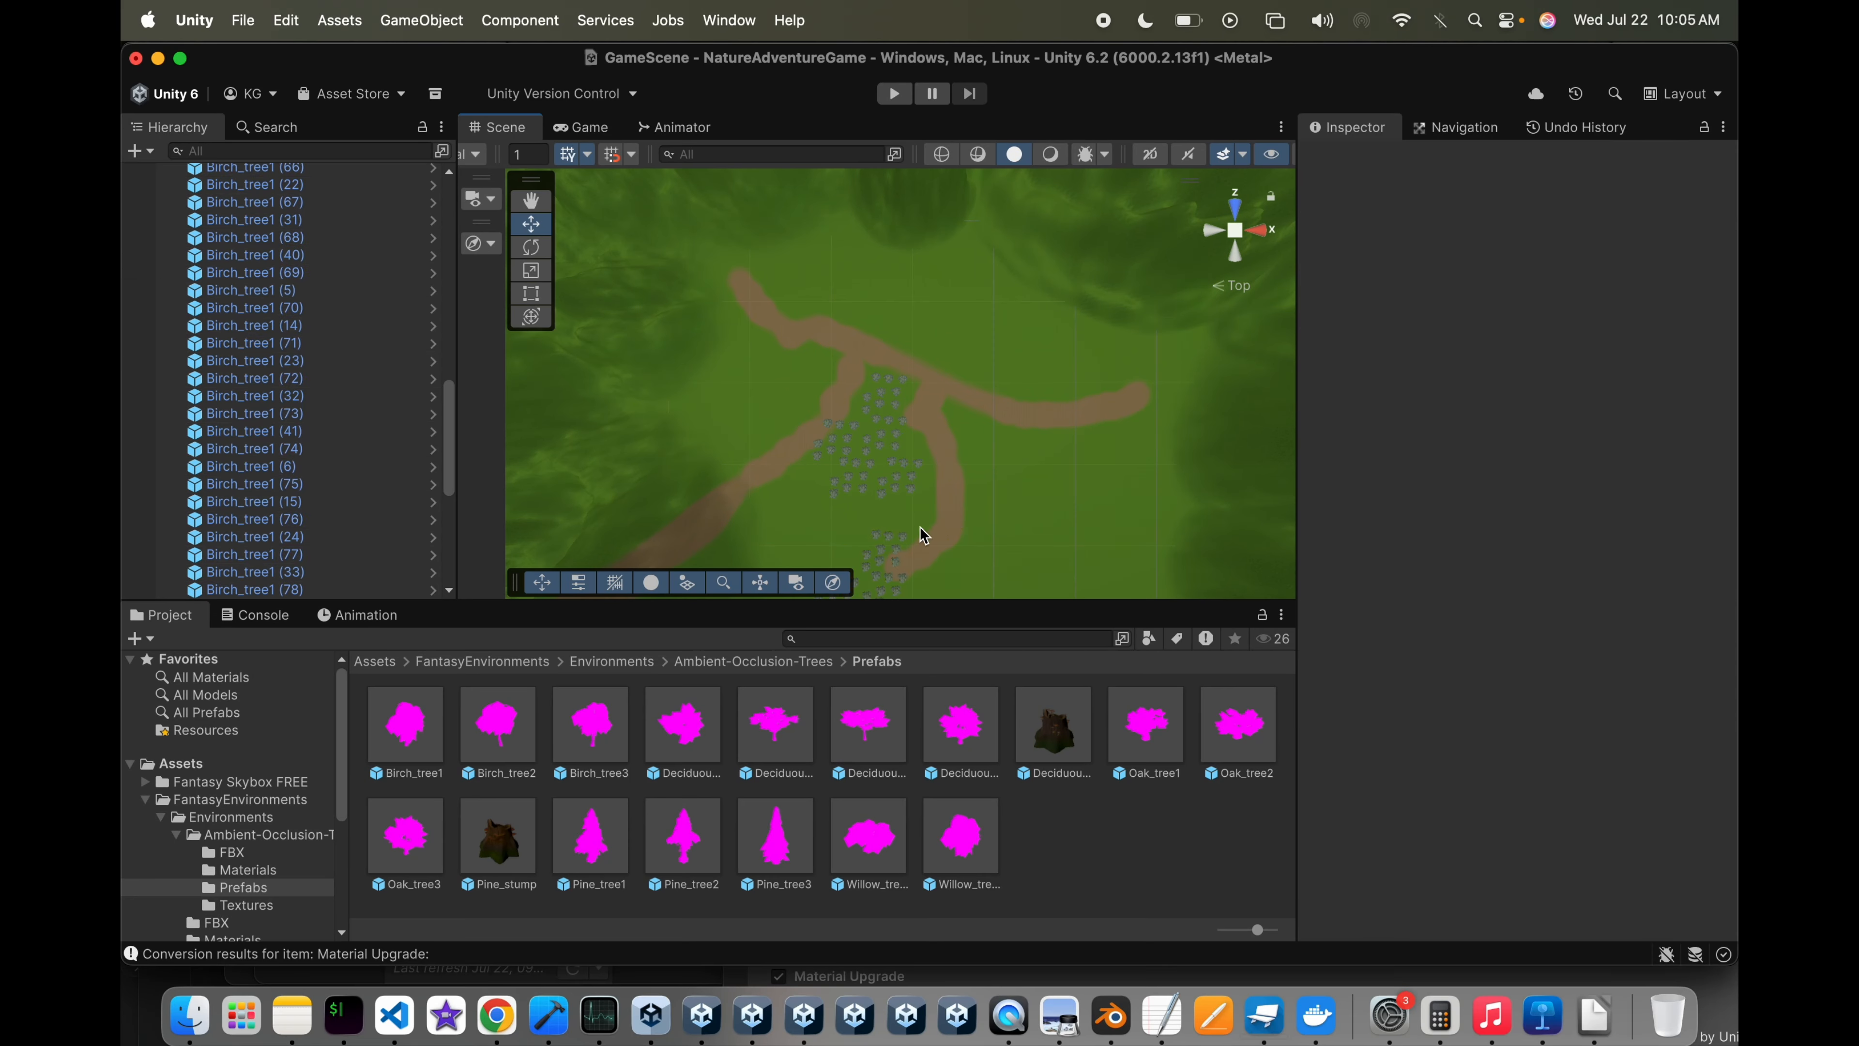
pyautogui.press('super+z')
pyautogui.scroll(-8, 919, 526)
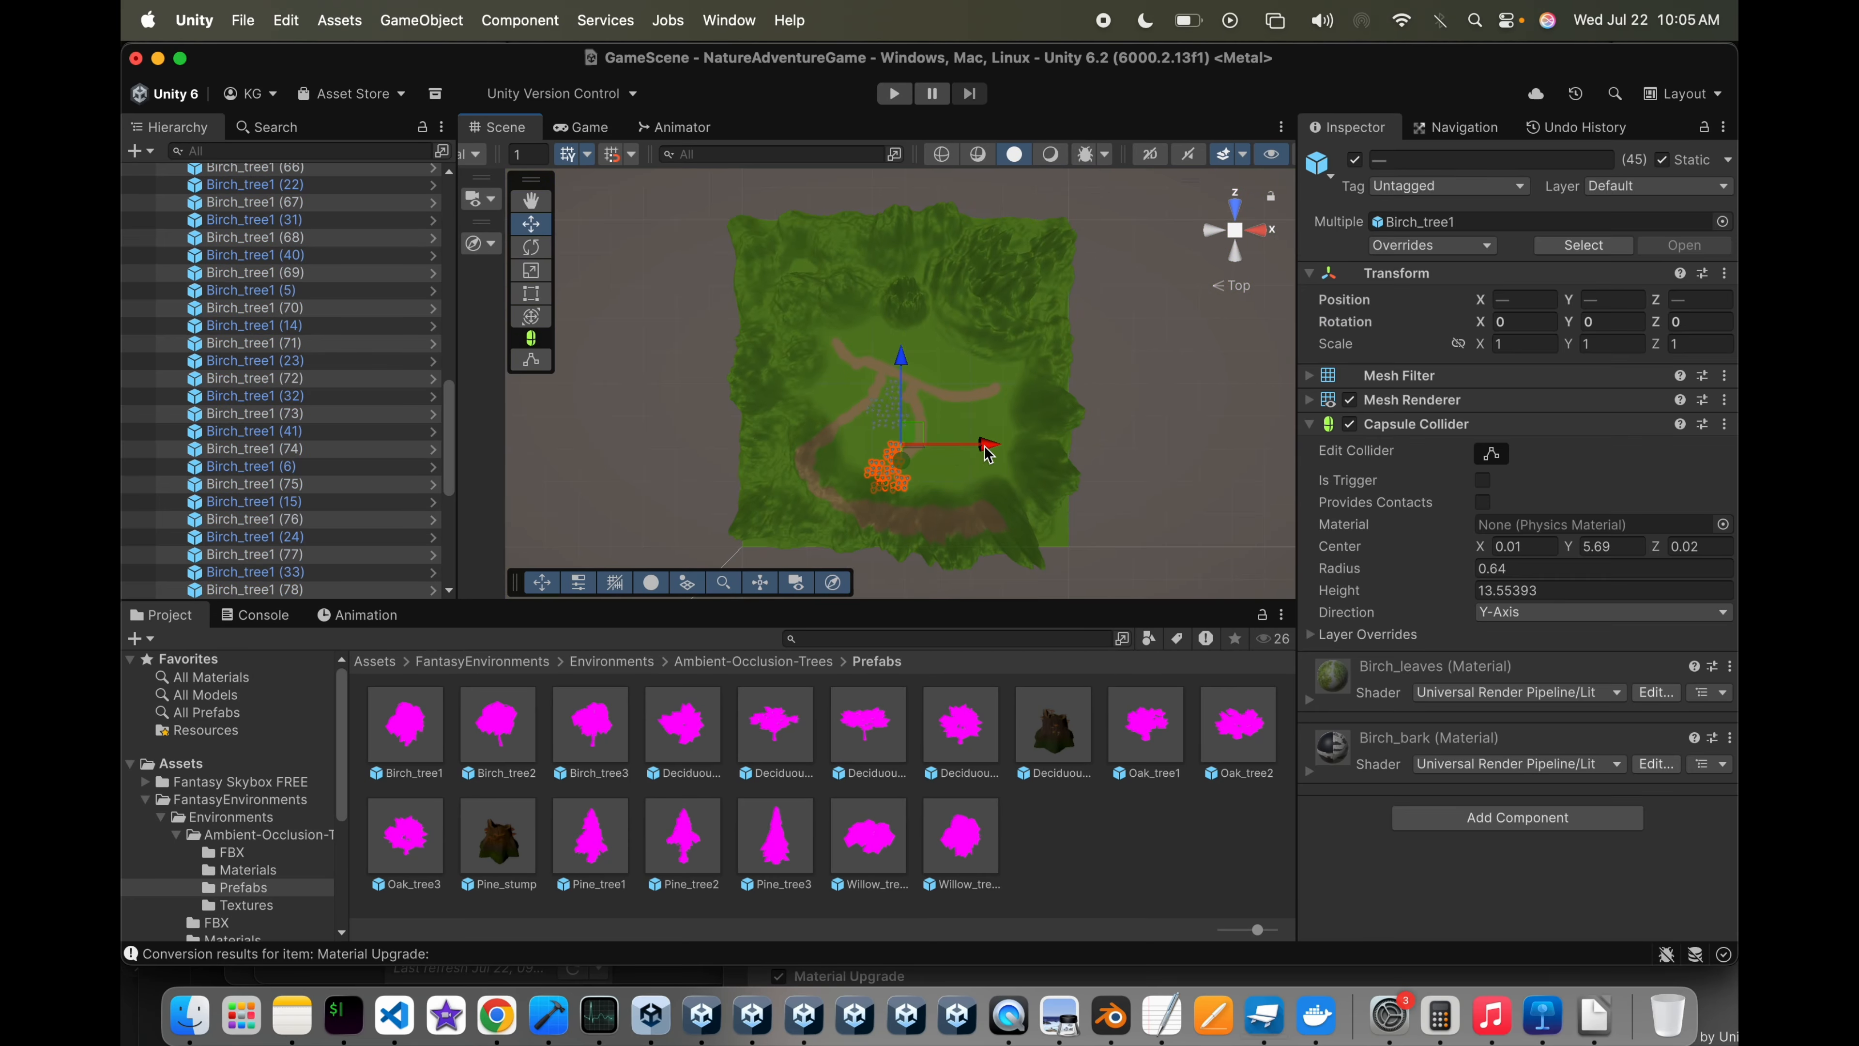
pyautogui.moveTo(987, 451); pyautogui.dragTo(976, 448)
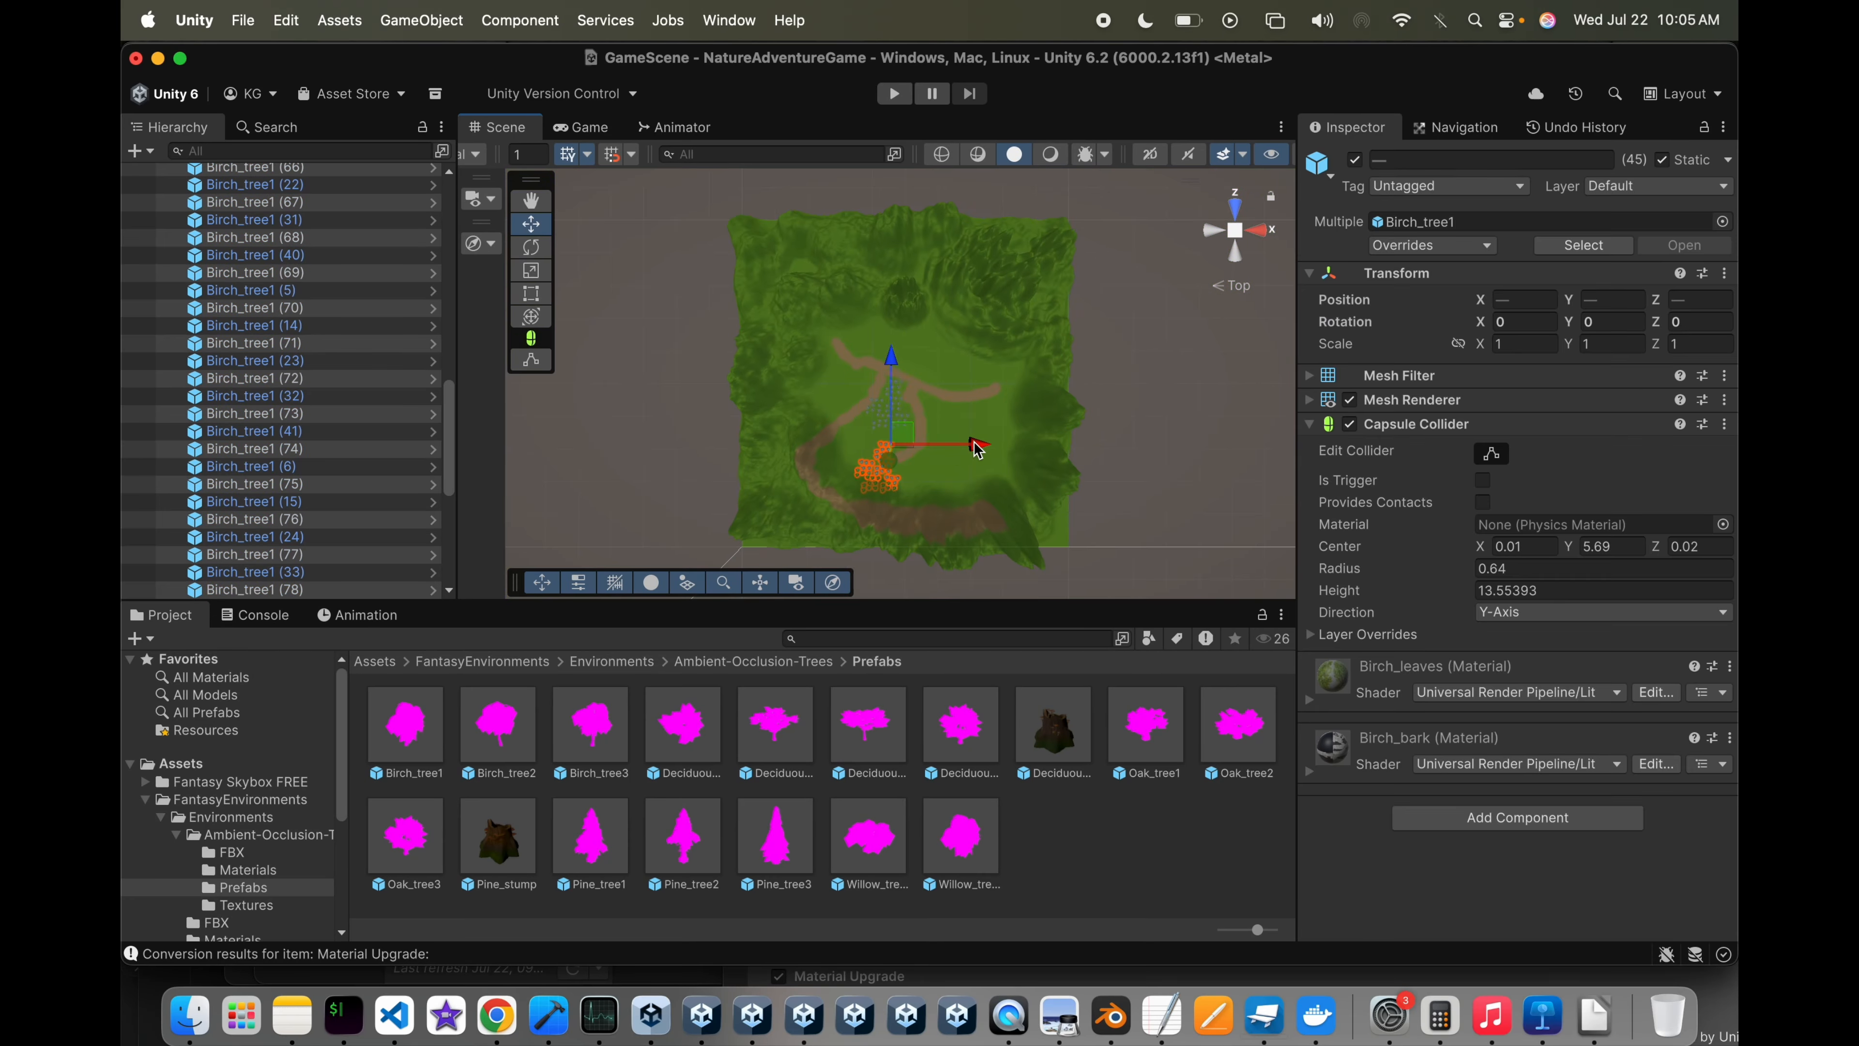
pyautogui.click(884, 358)
pyautogui.press('super+z')
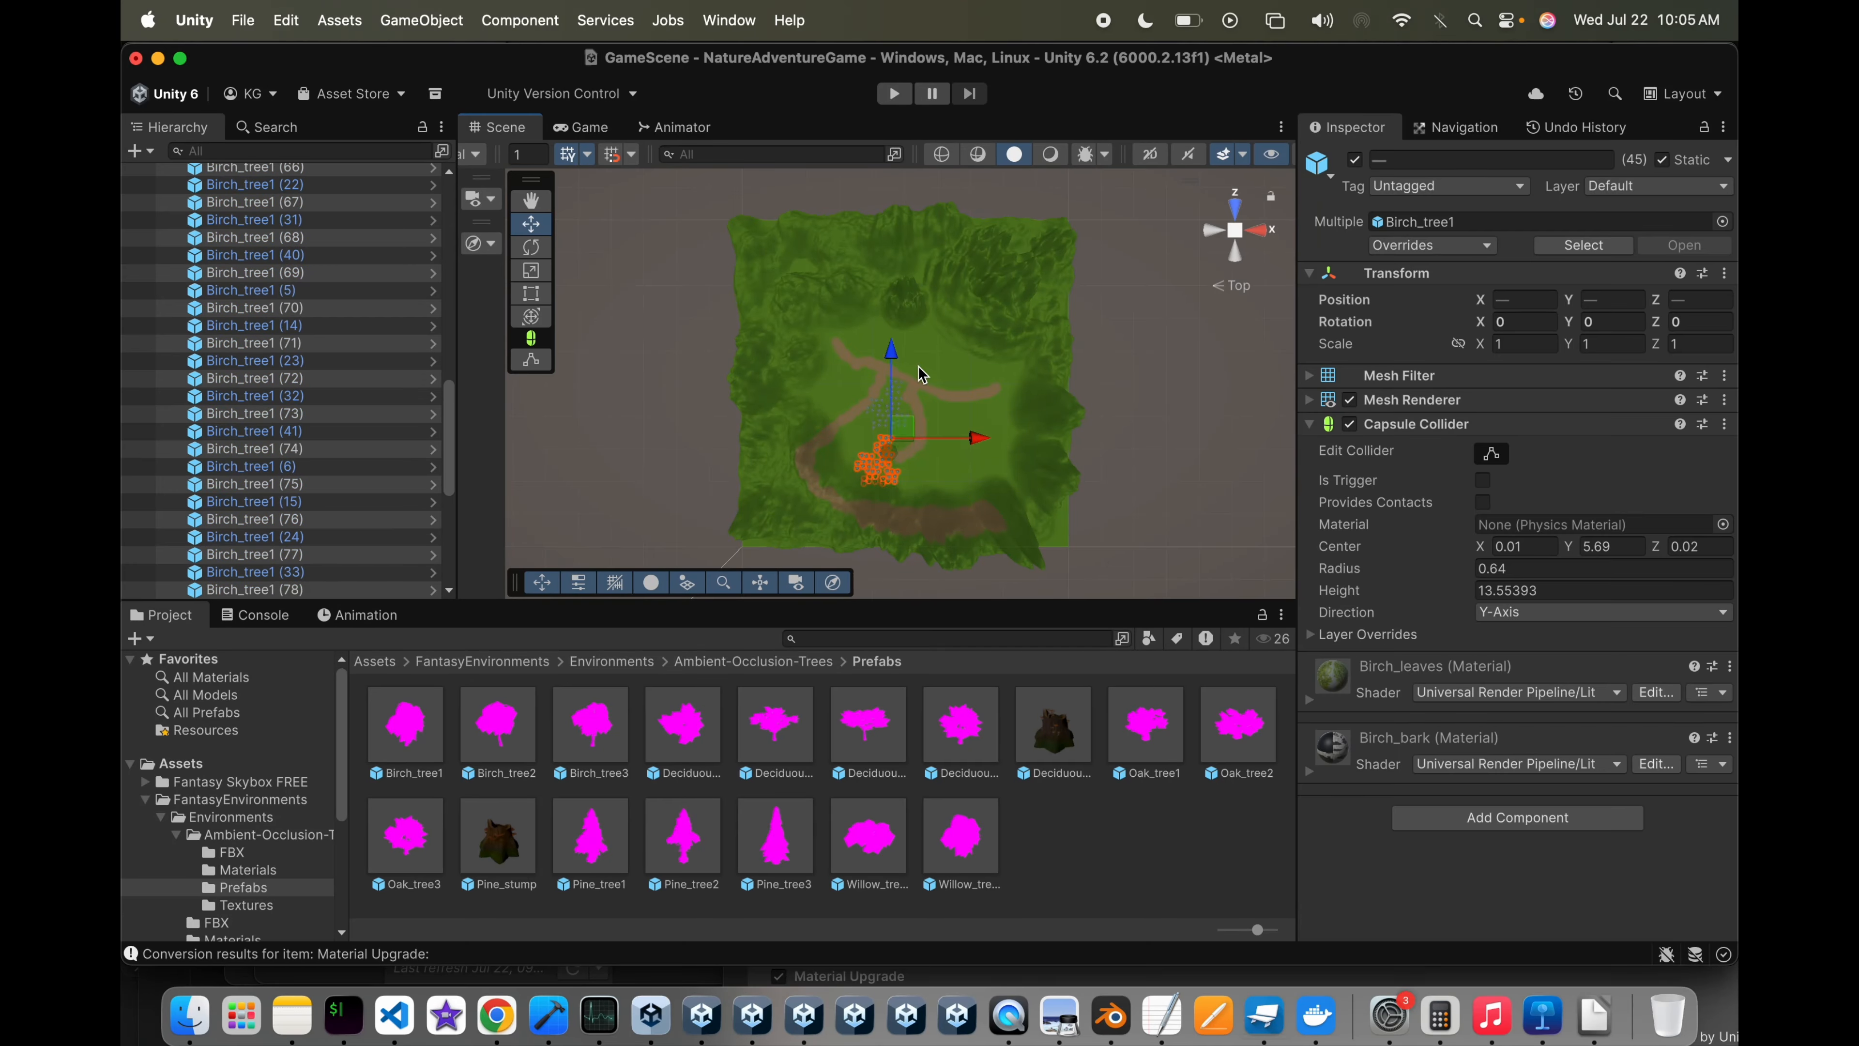
# Step: Duplicate the 45-tree group again and place the copy farther west, beside the long dirt path
pyautogui.press('super+d')
pyautogui.moveTo(941, 466); pyautogui.dragTo(914, 467)
pyautogui.moveTo(837, 384); pyautogui.dragTo(837, 365)
pyautogui.scroll(1, 840, 371)
pyautogui.scroll(4, 839, 371)
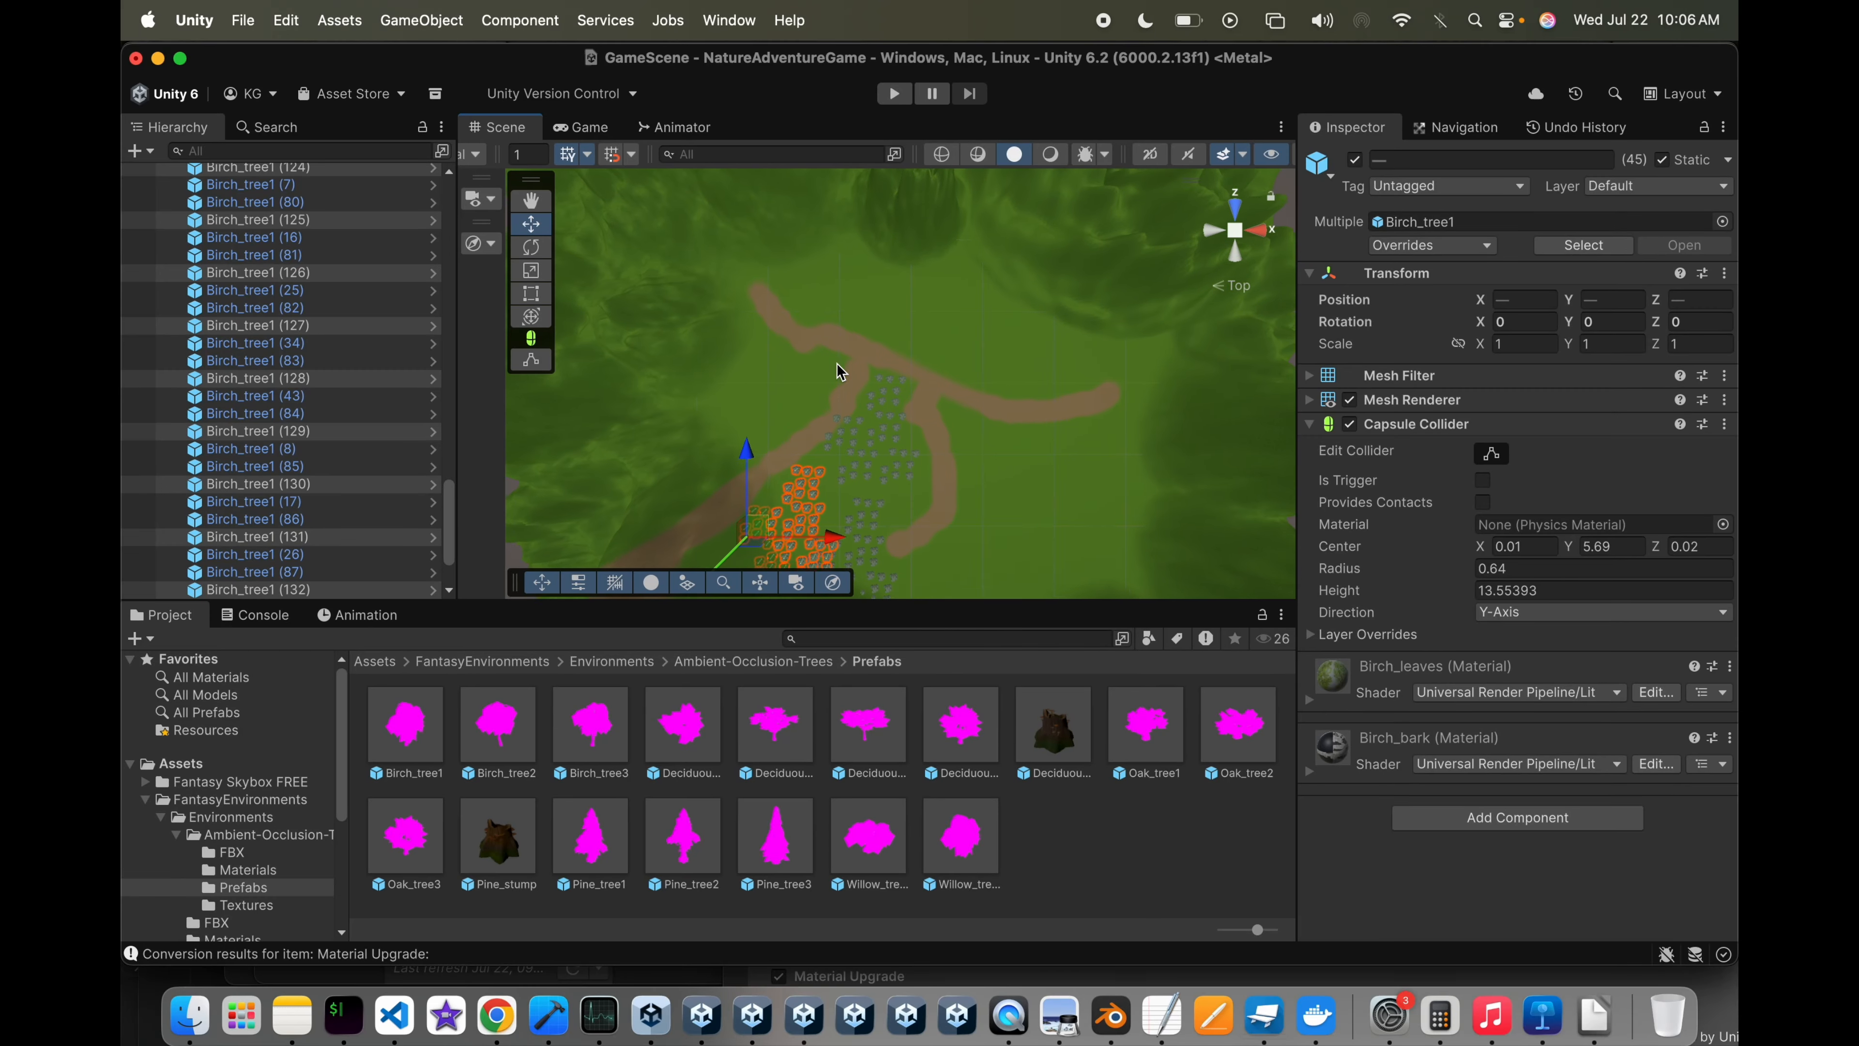
pyautogui.scroll(-5, 838, 366)
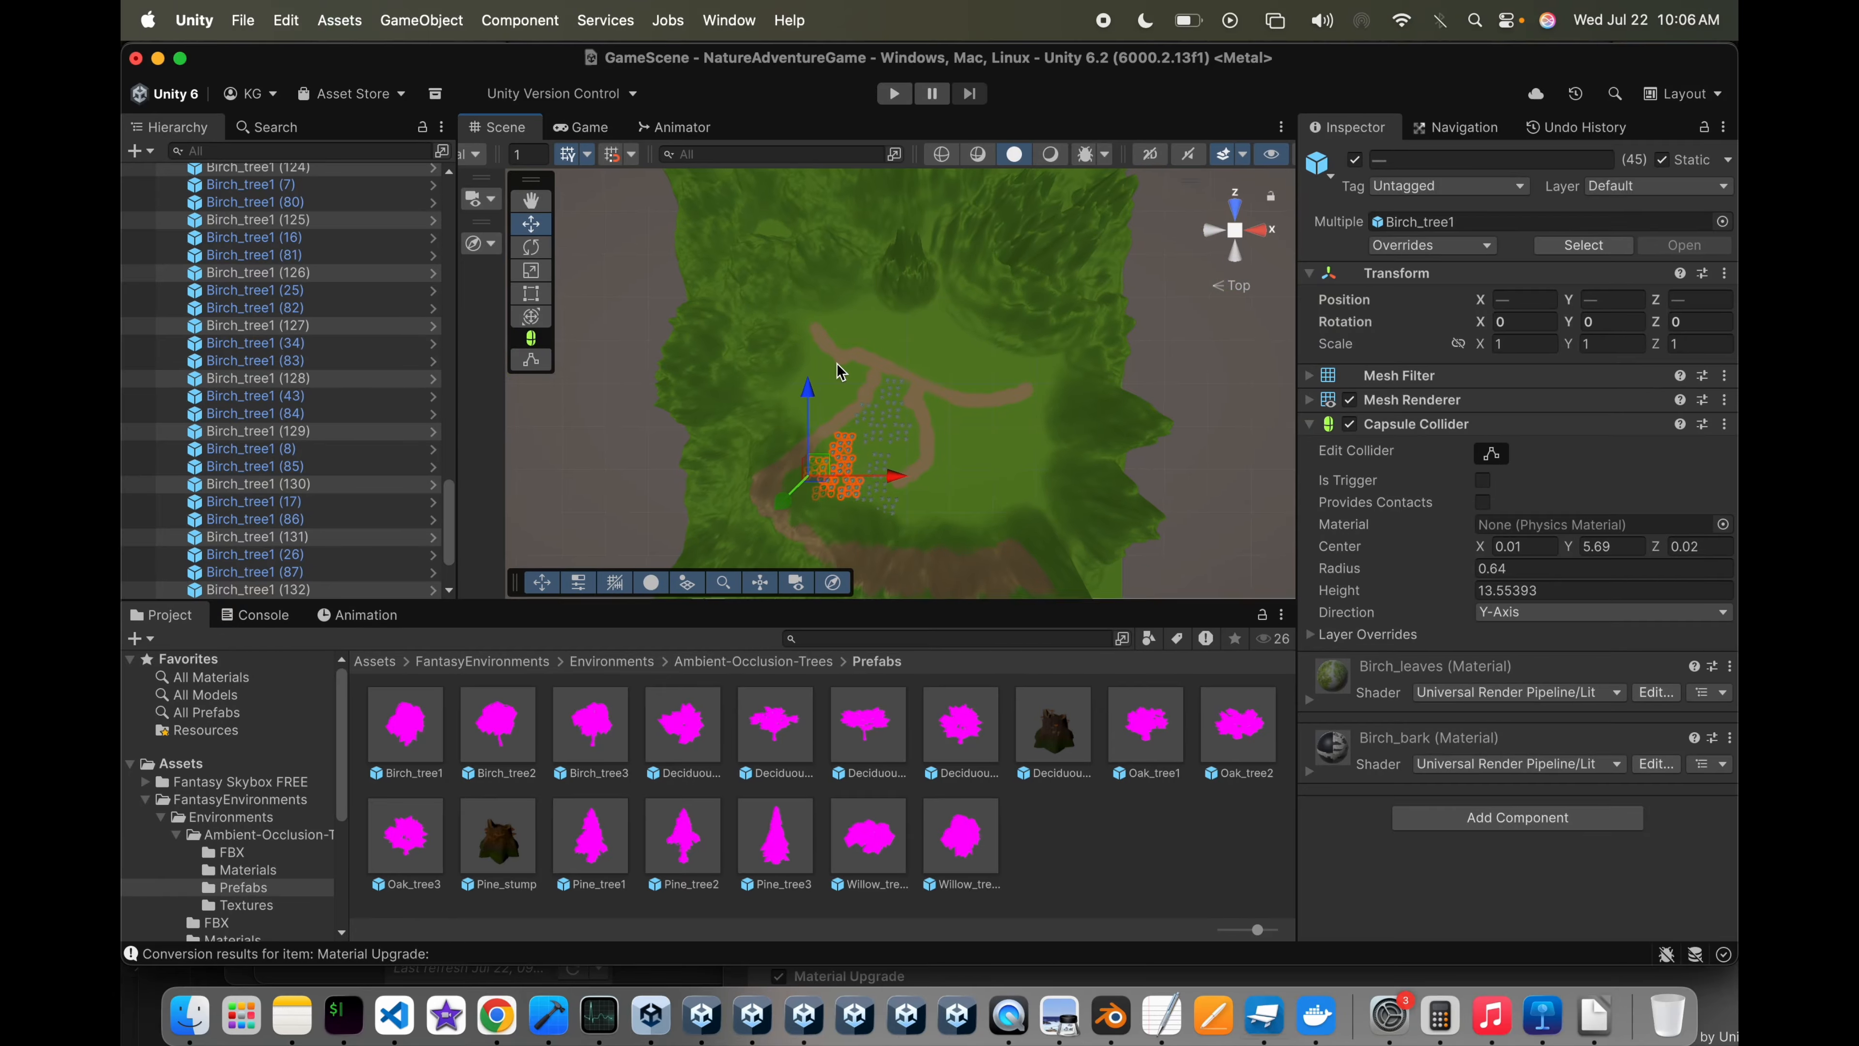
pyautogui.scroll(1, 126, 324)
# Step: Select all 135 birch trees, duplicate them and move the copies onto the grass east of the curved path
pyautogui.scroll(10, 126, 324)
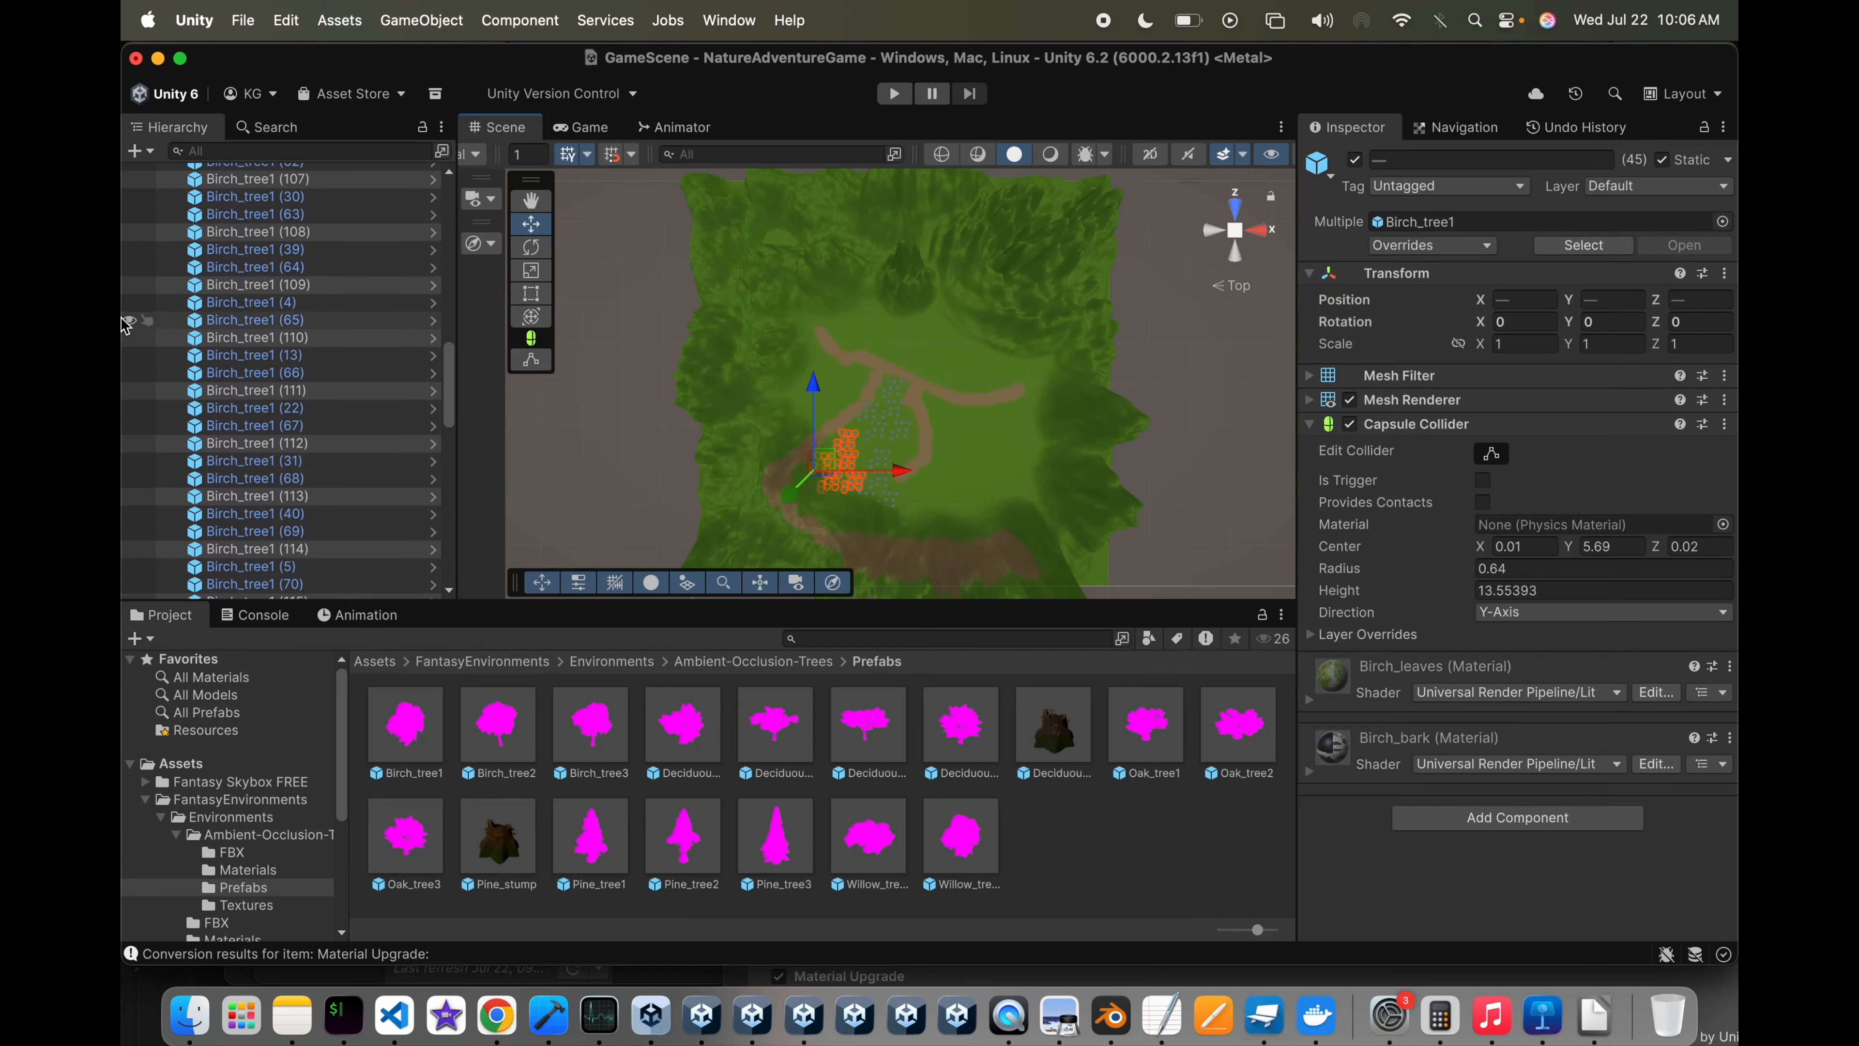
pyautogui.click(250, 313)
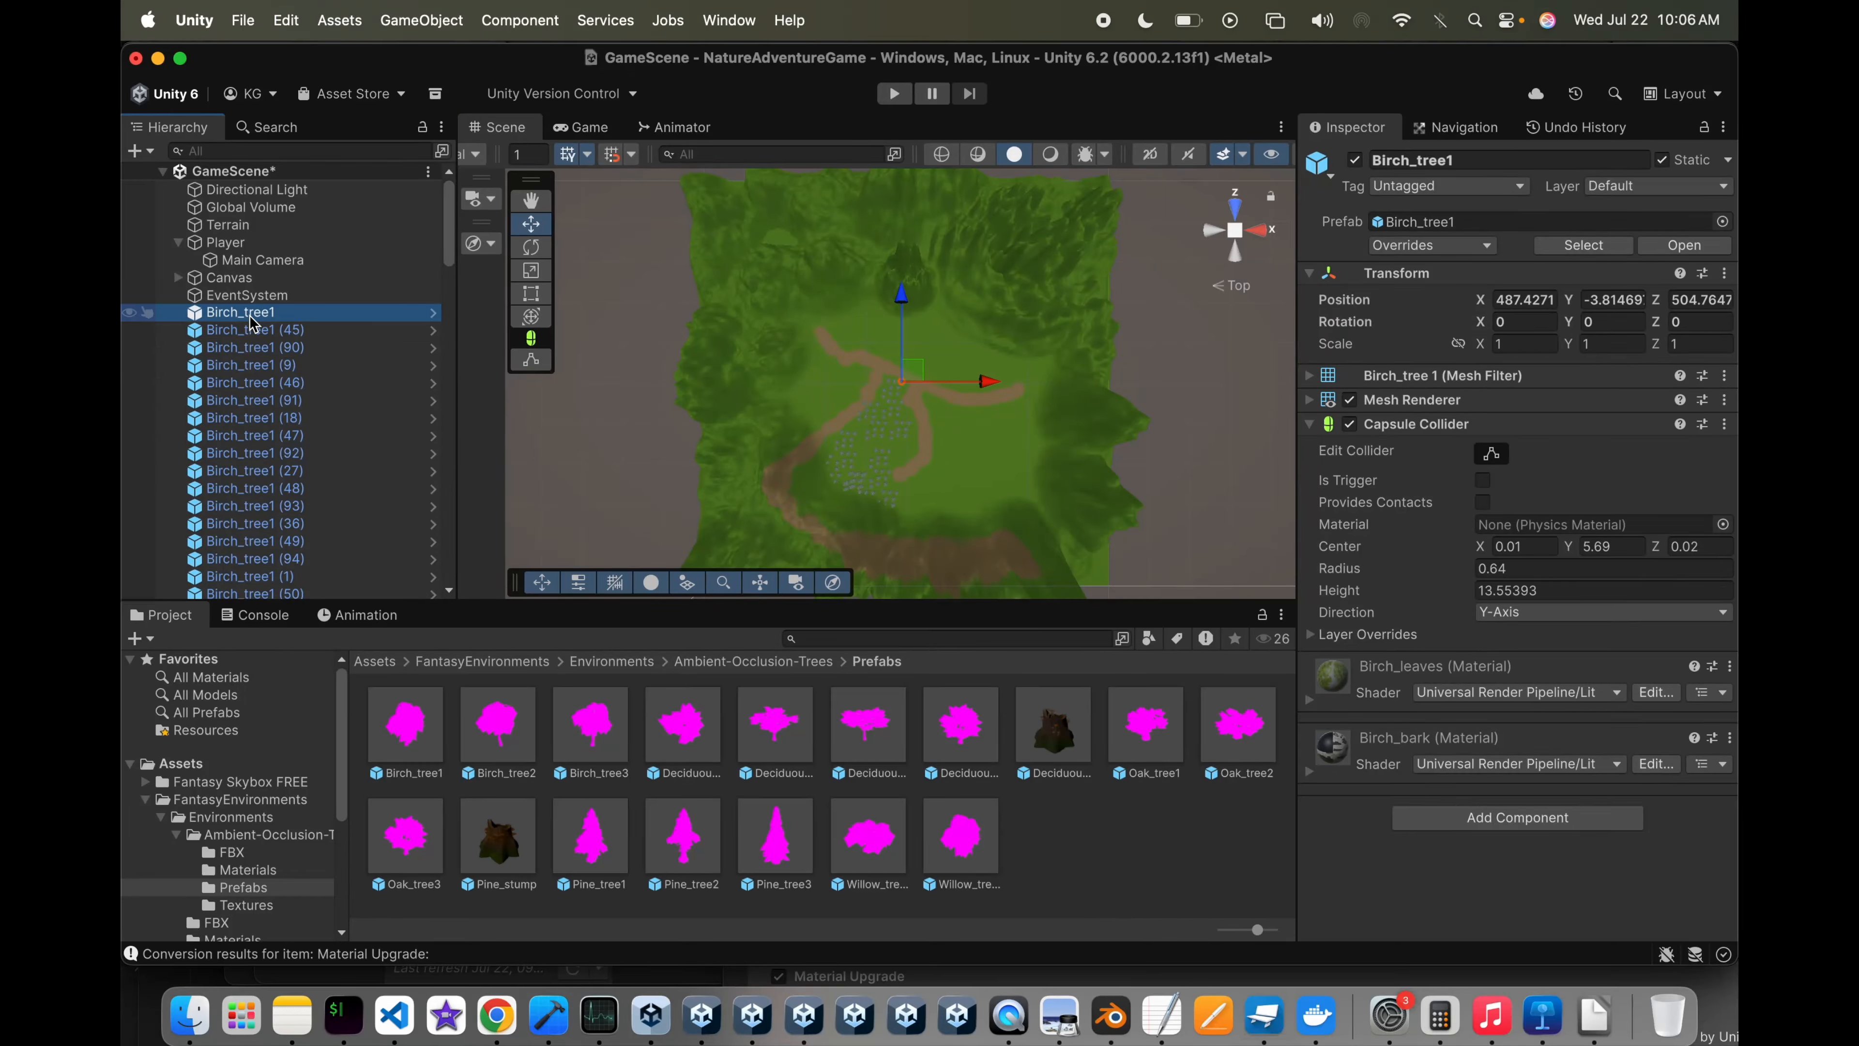
pyautogui.scroll(-15, 249, 315)
pyautogui.keyDown('shift'); pyautogui.click(249, 589); pyautogui.keyUp('shift')
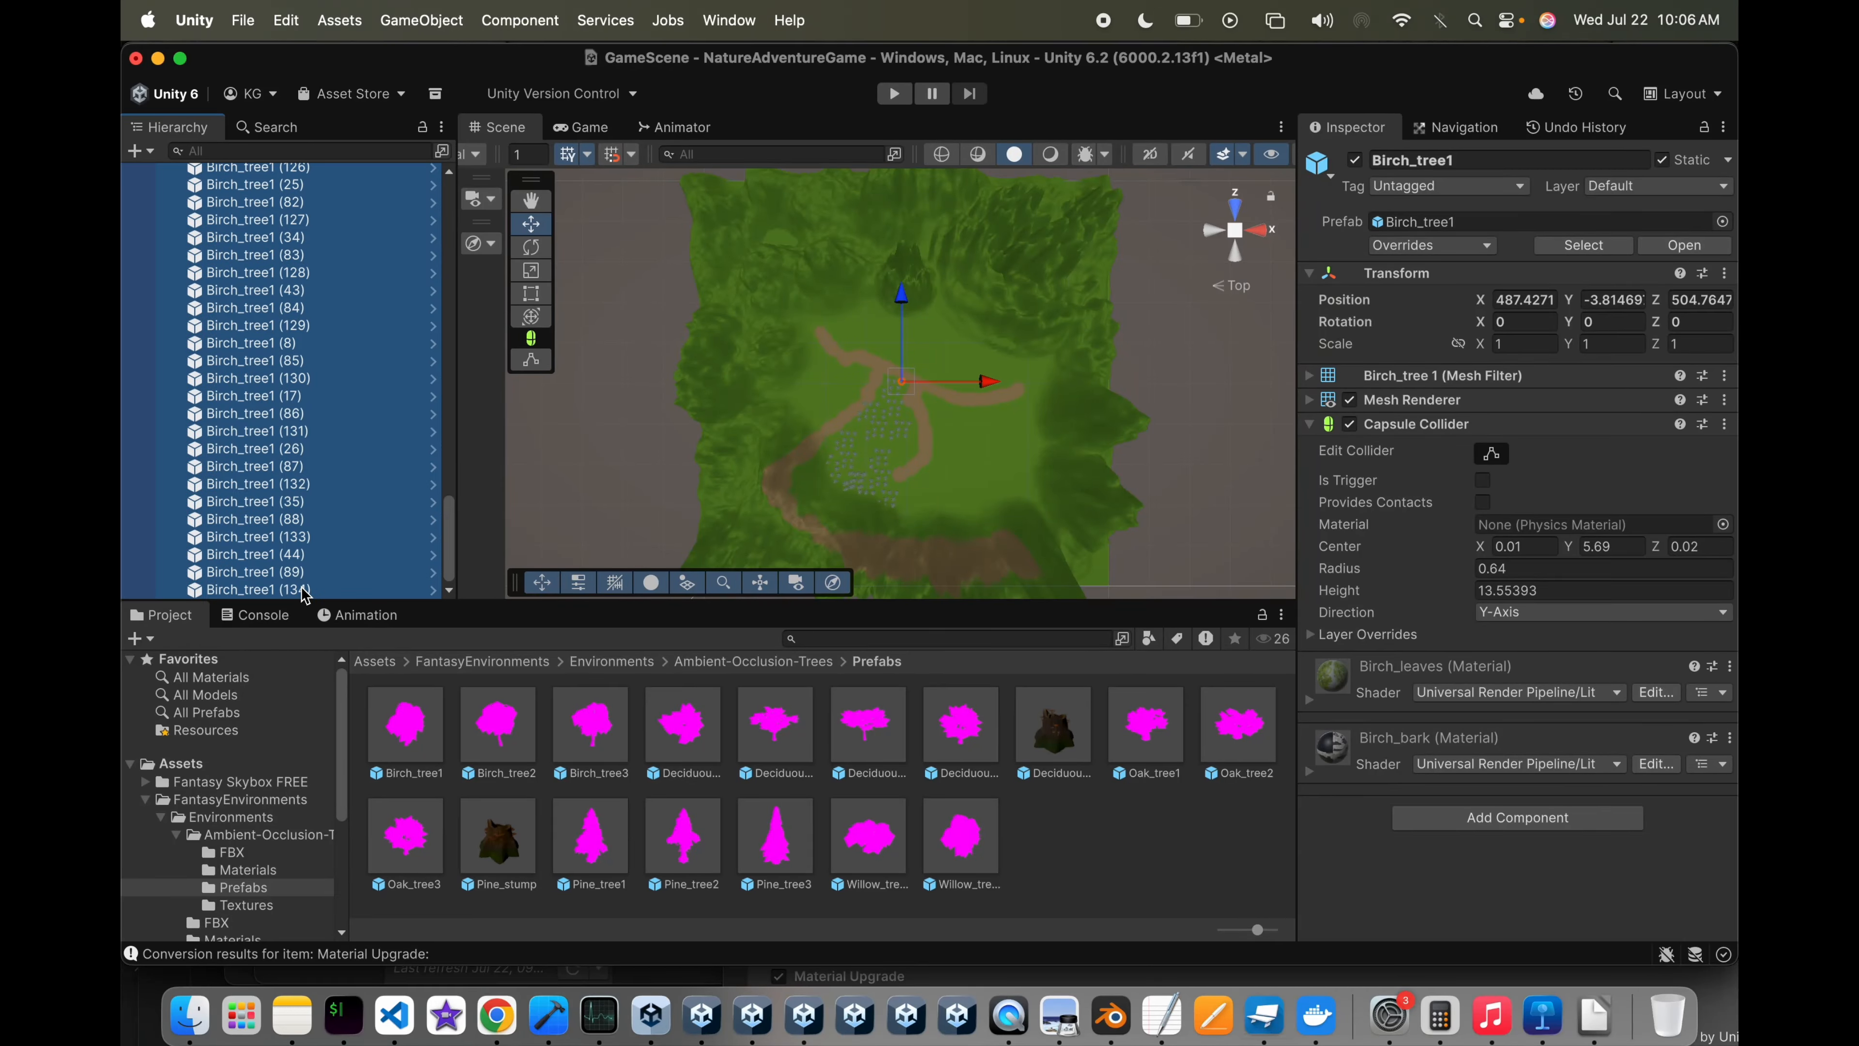
pyautogui.press('super+d')
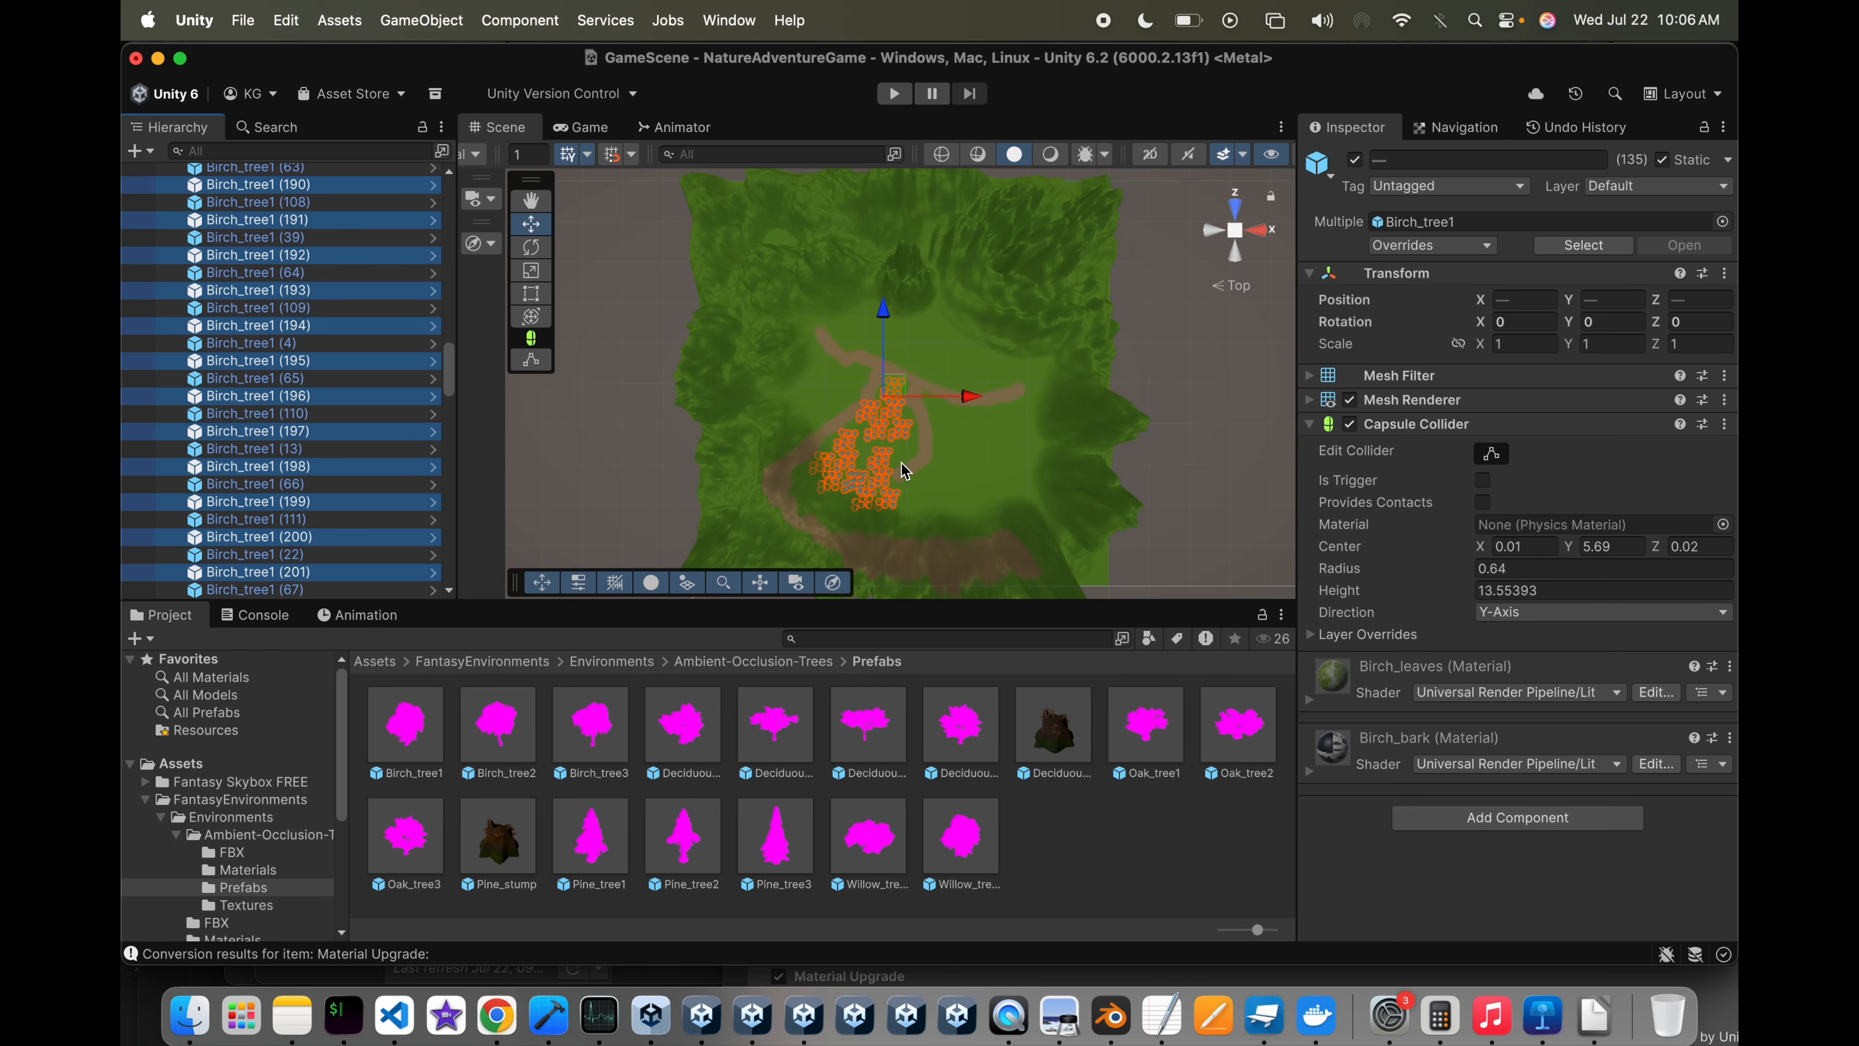
pyautogui.moveTo(969, 402); pyautogui.dragTo(1073, 381)
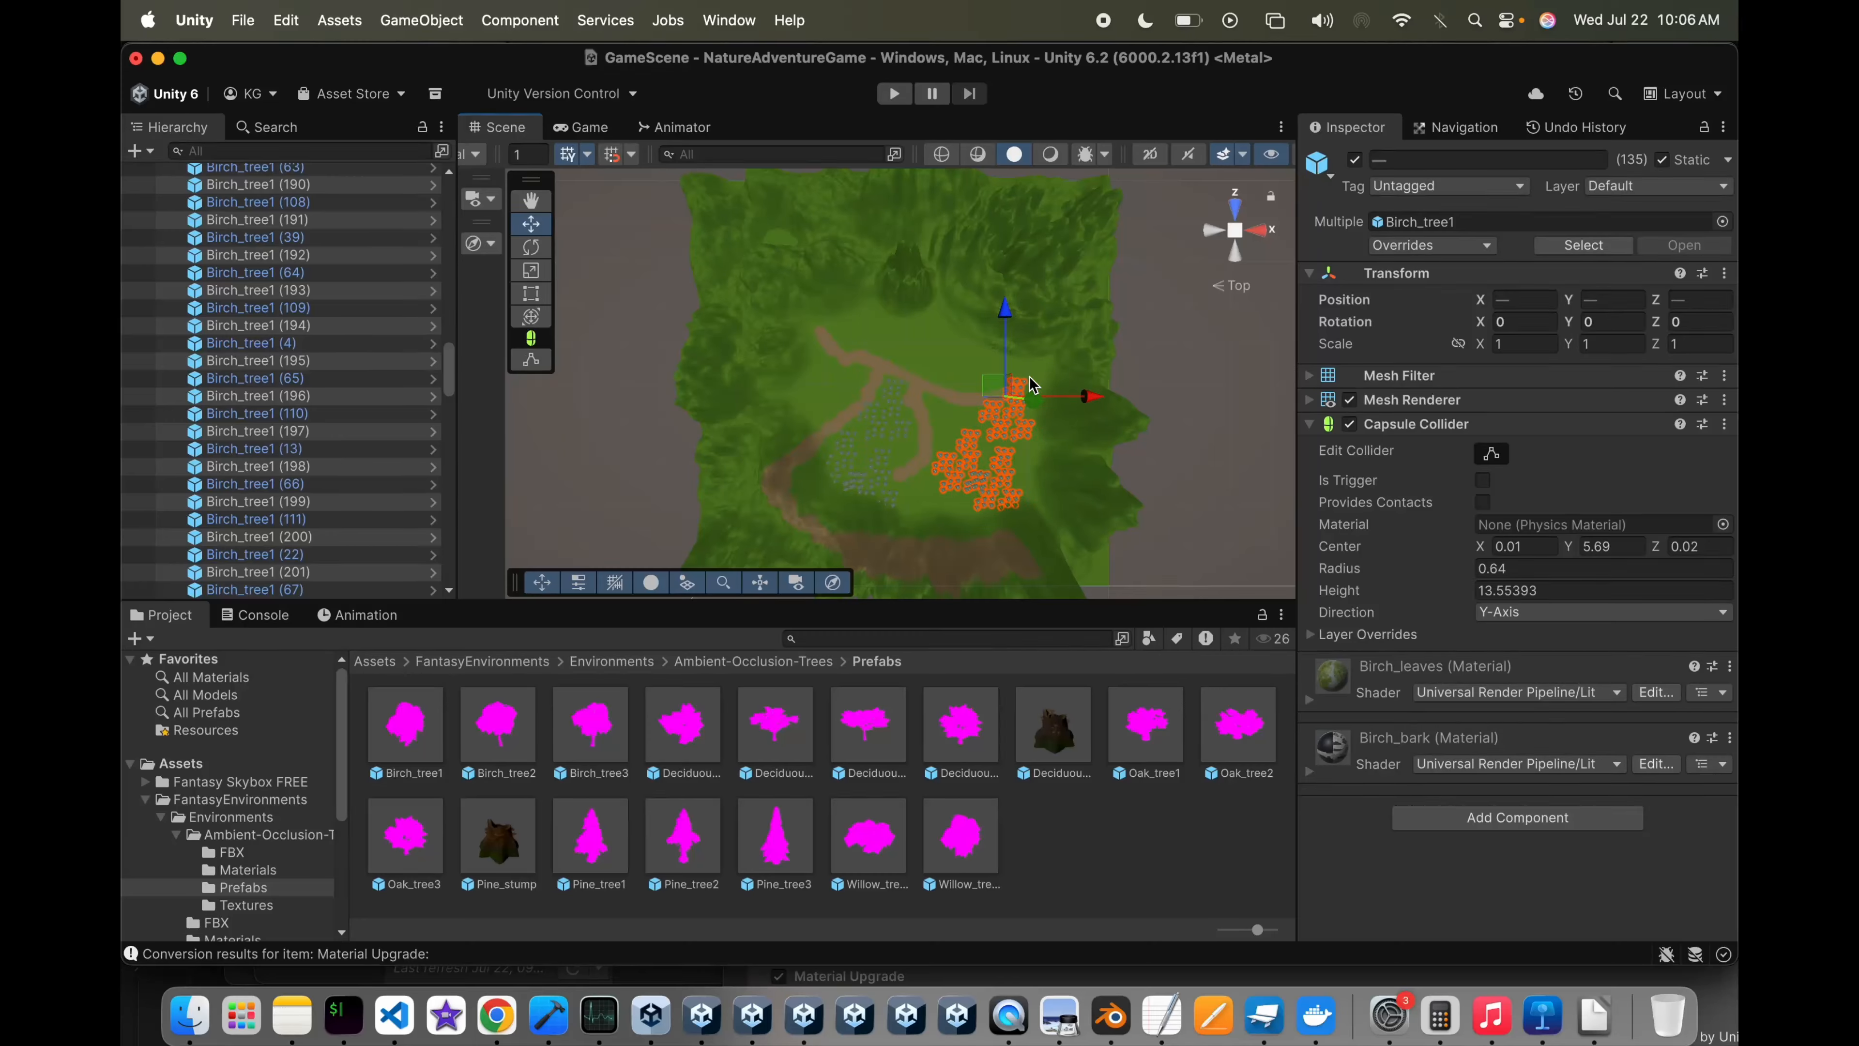
# Step: Shift the copied eastern forest slightly south and west to fit the open grass
pyautogui.moveTo(1012, 314); pyautogui.dragTo(1010, 323)
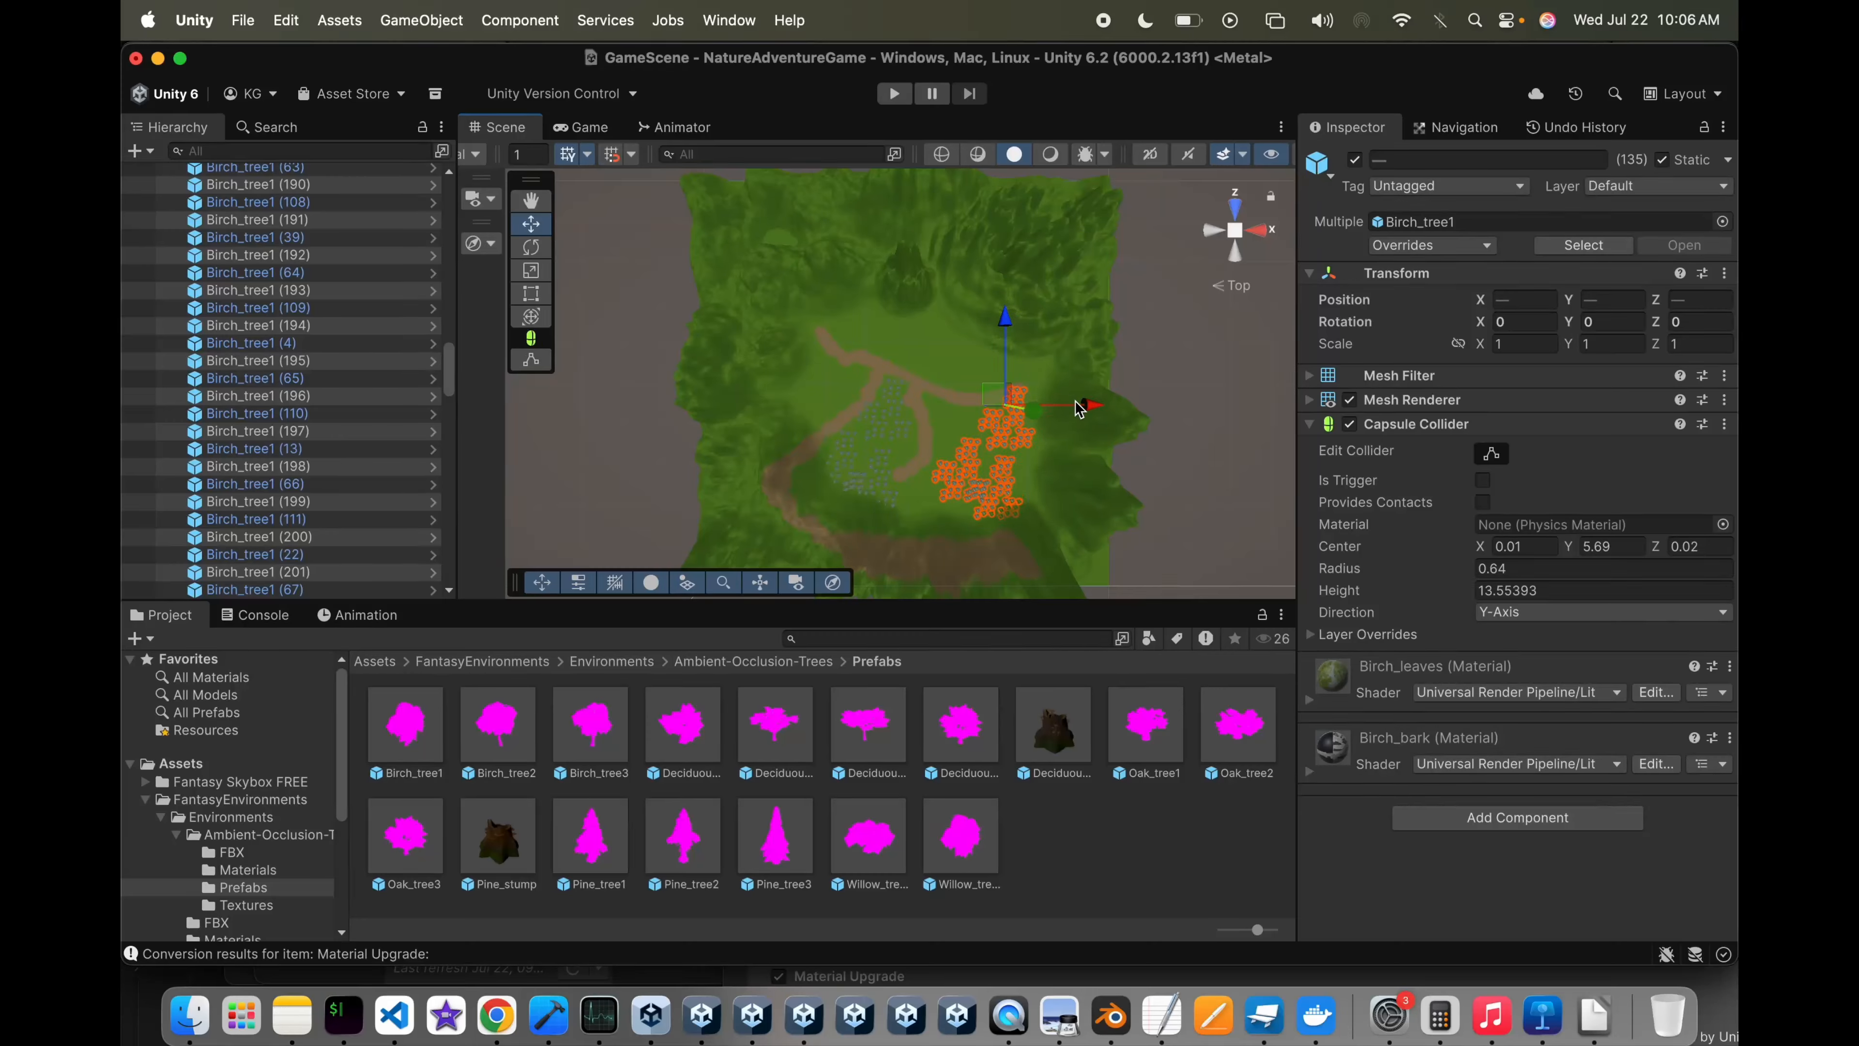
pyautogui.moveTo(1086, 411); pyautogui.dragTo(1080, 411)
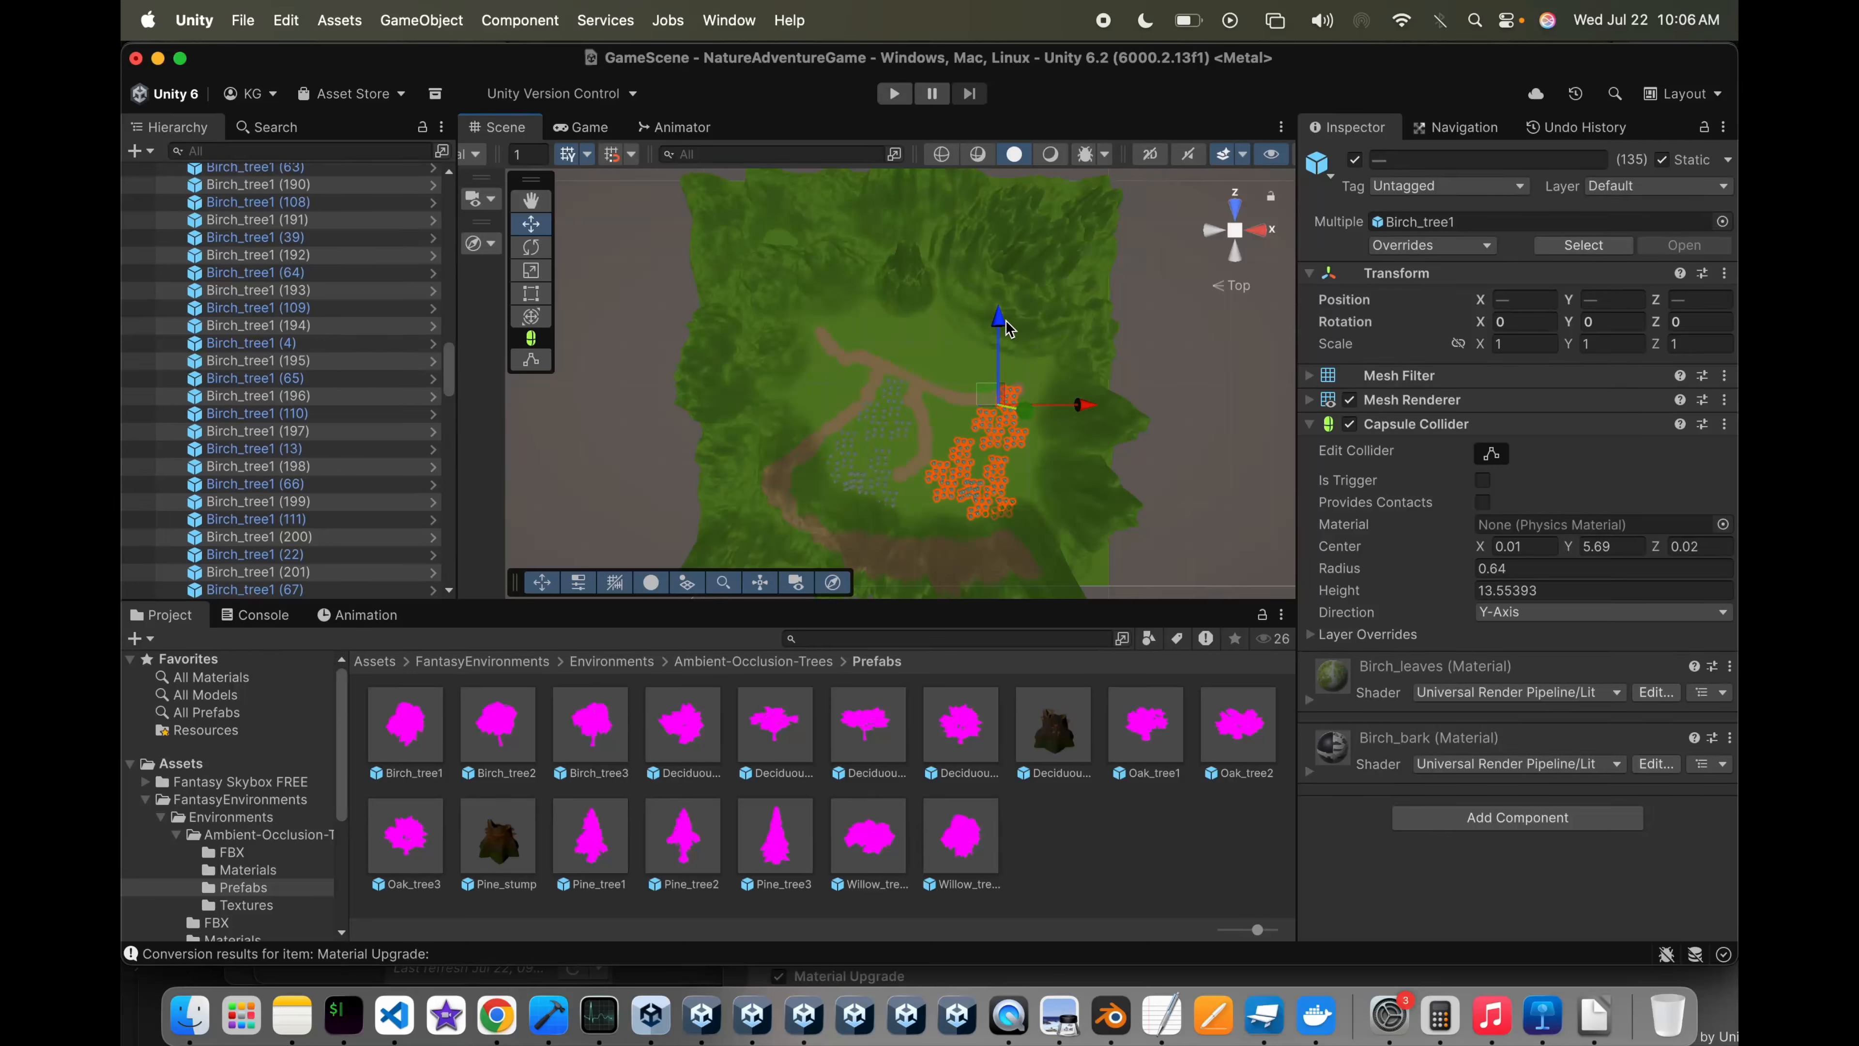
pyautogui.moveTo(1006, 324); pyautogui.dragTo(983, 328)
pyautogui.click(988, 344)
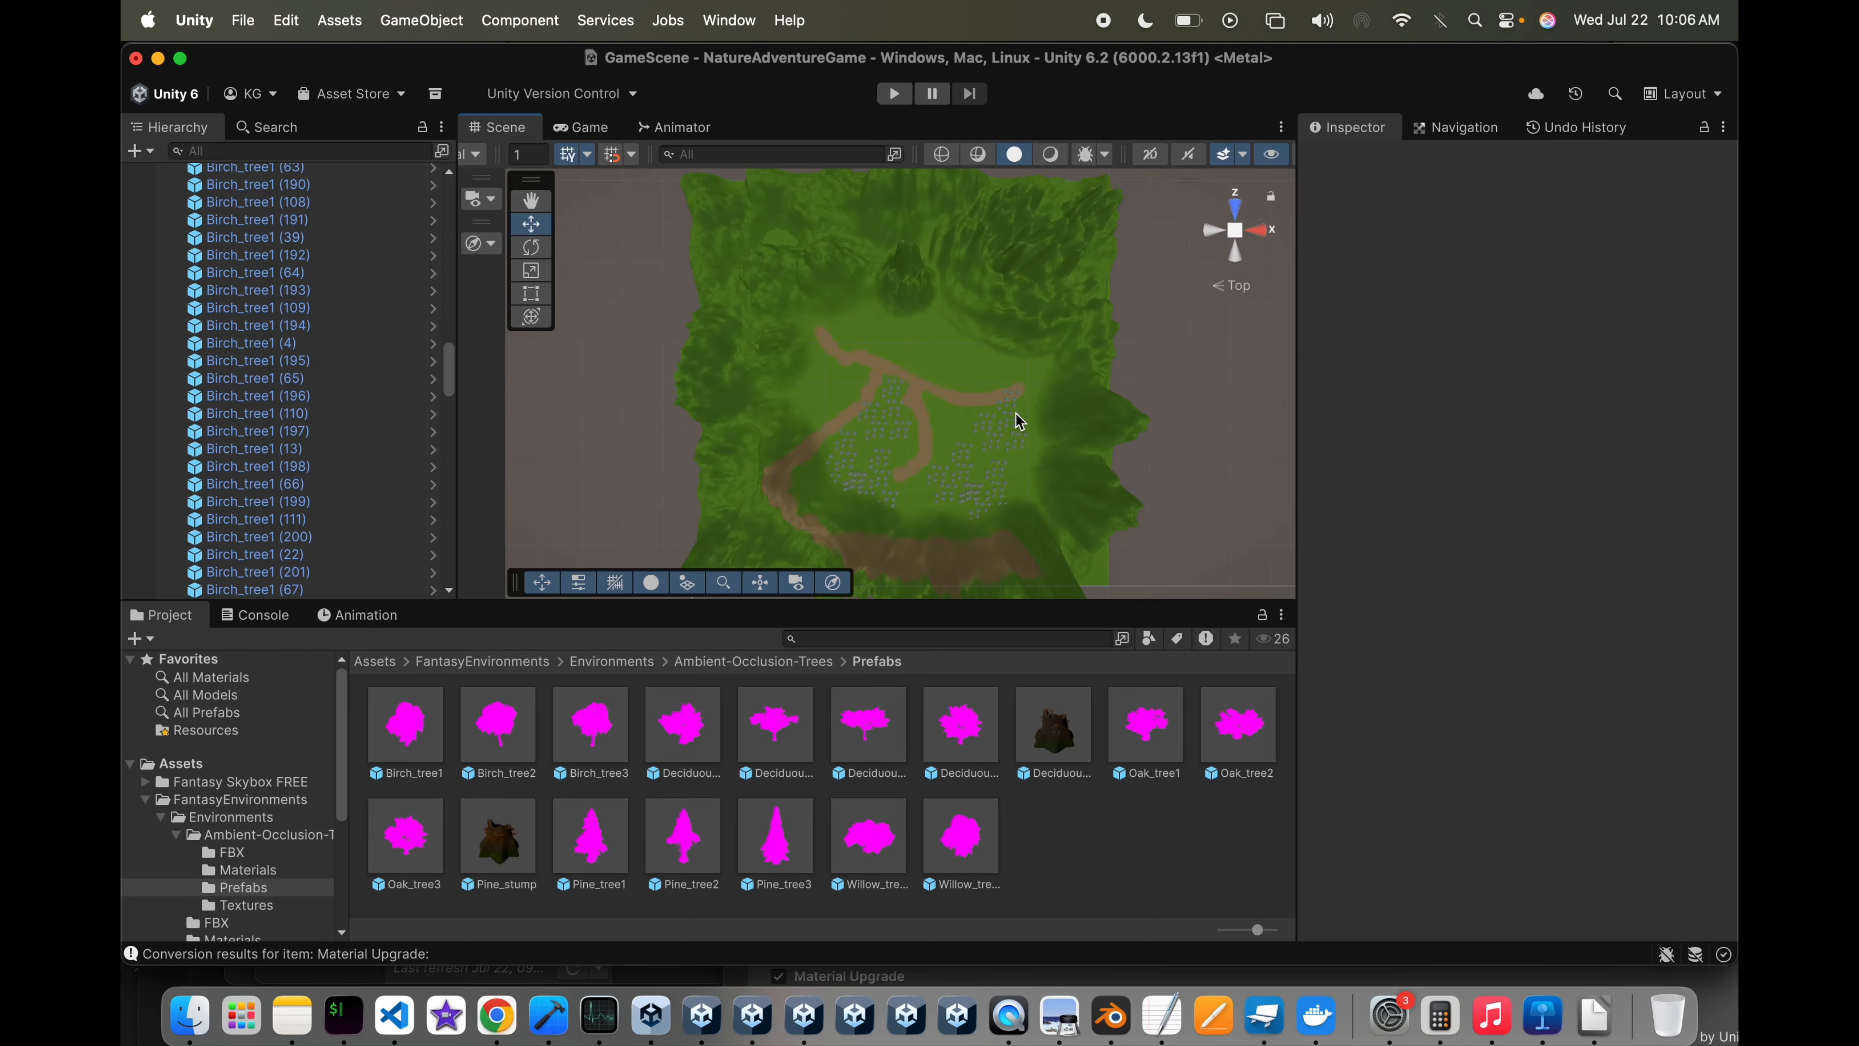
pyautogui.scroll(5, 1020, 419)
pyautogui.click(1170, 413)
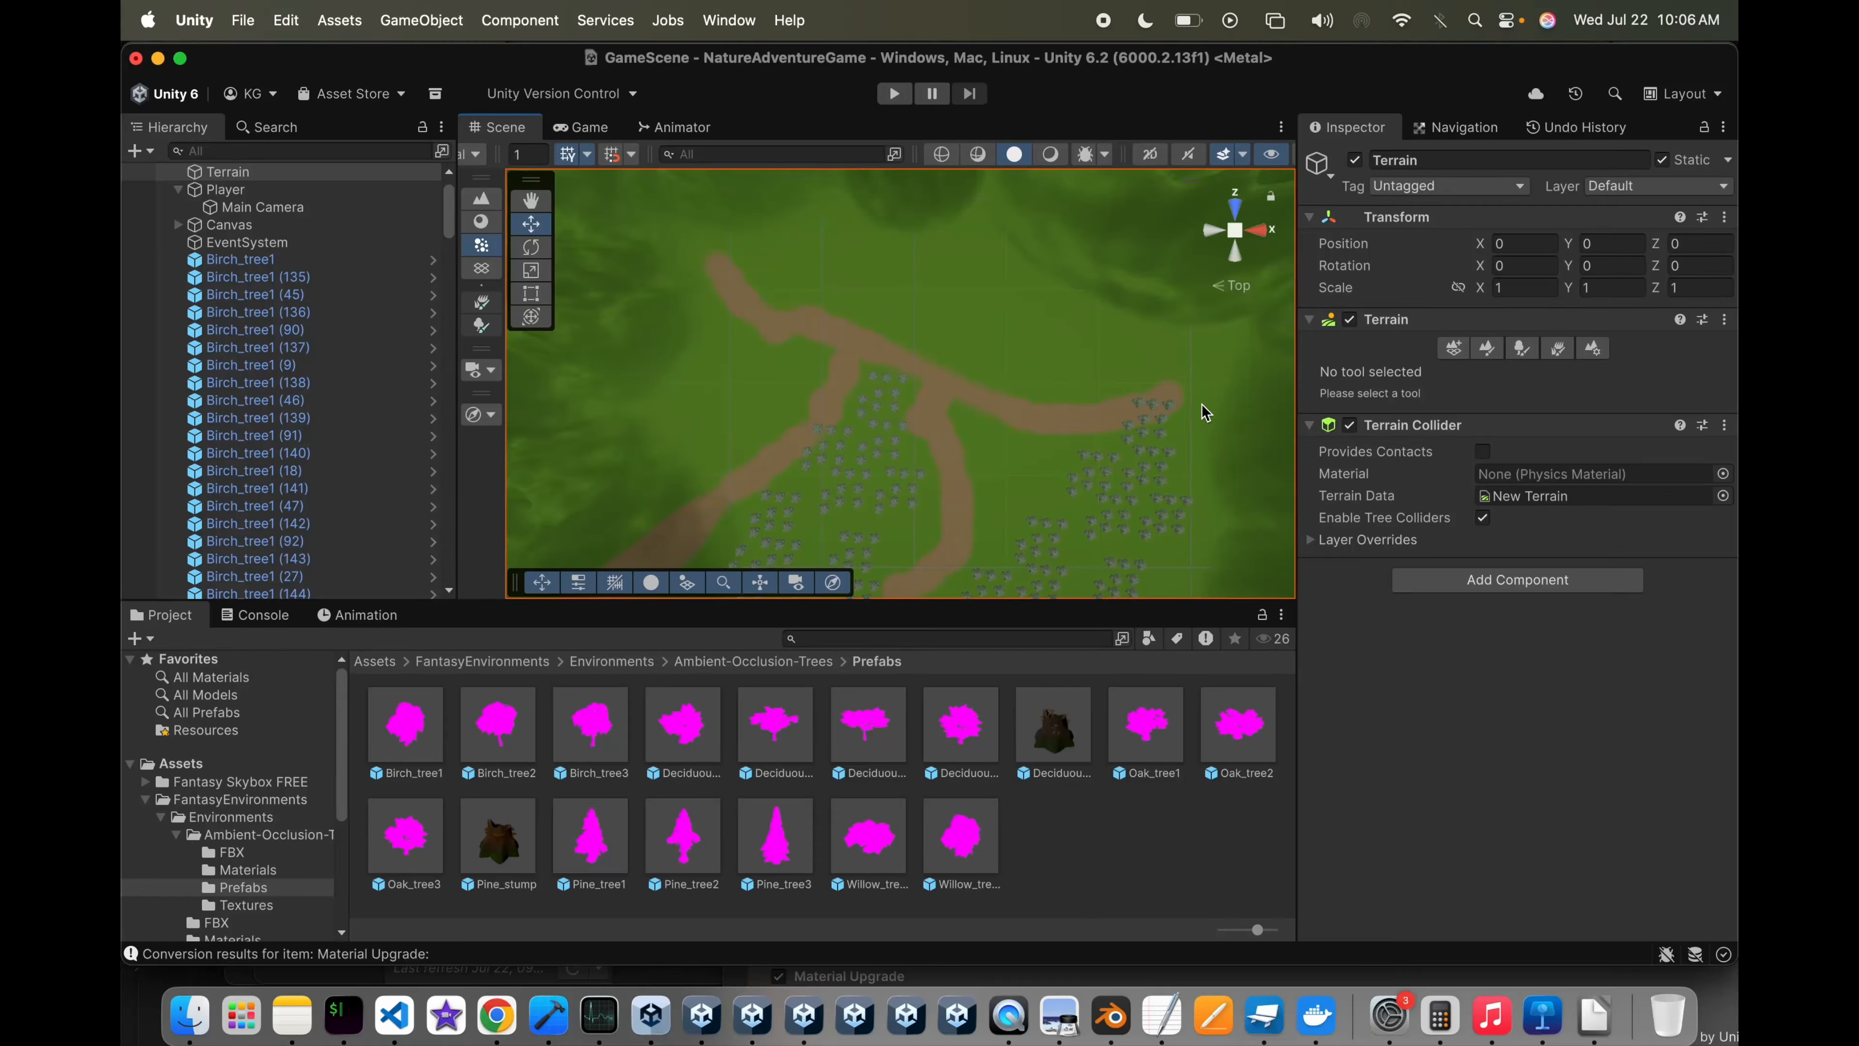
pyautogui.click(1170, 417)
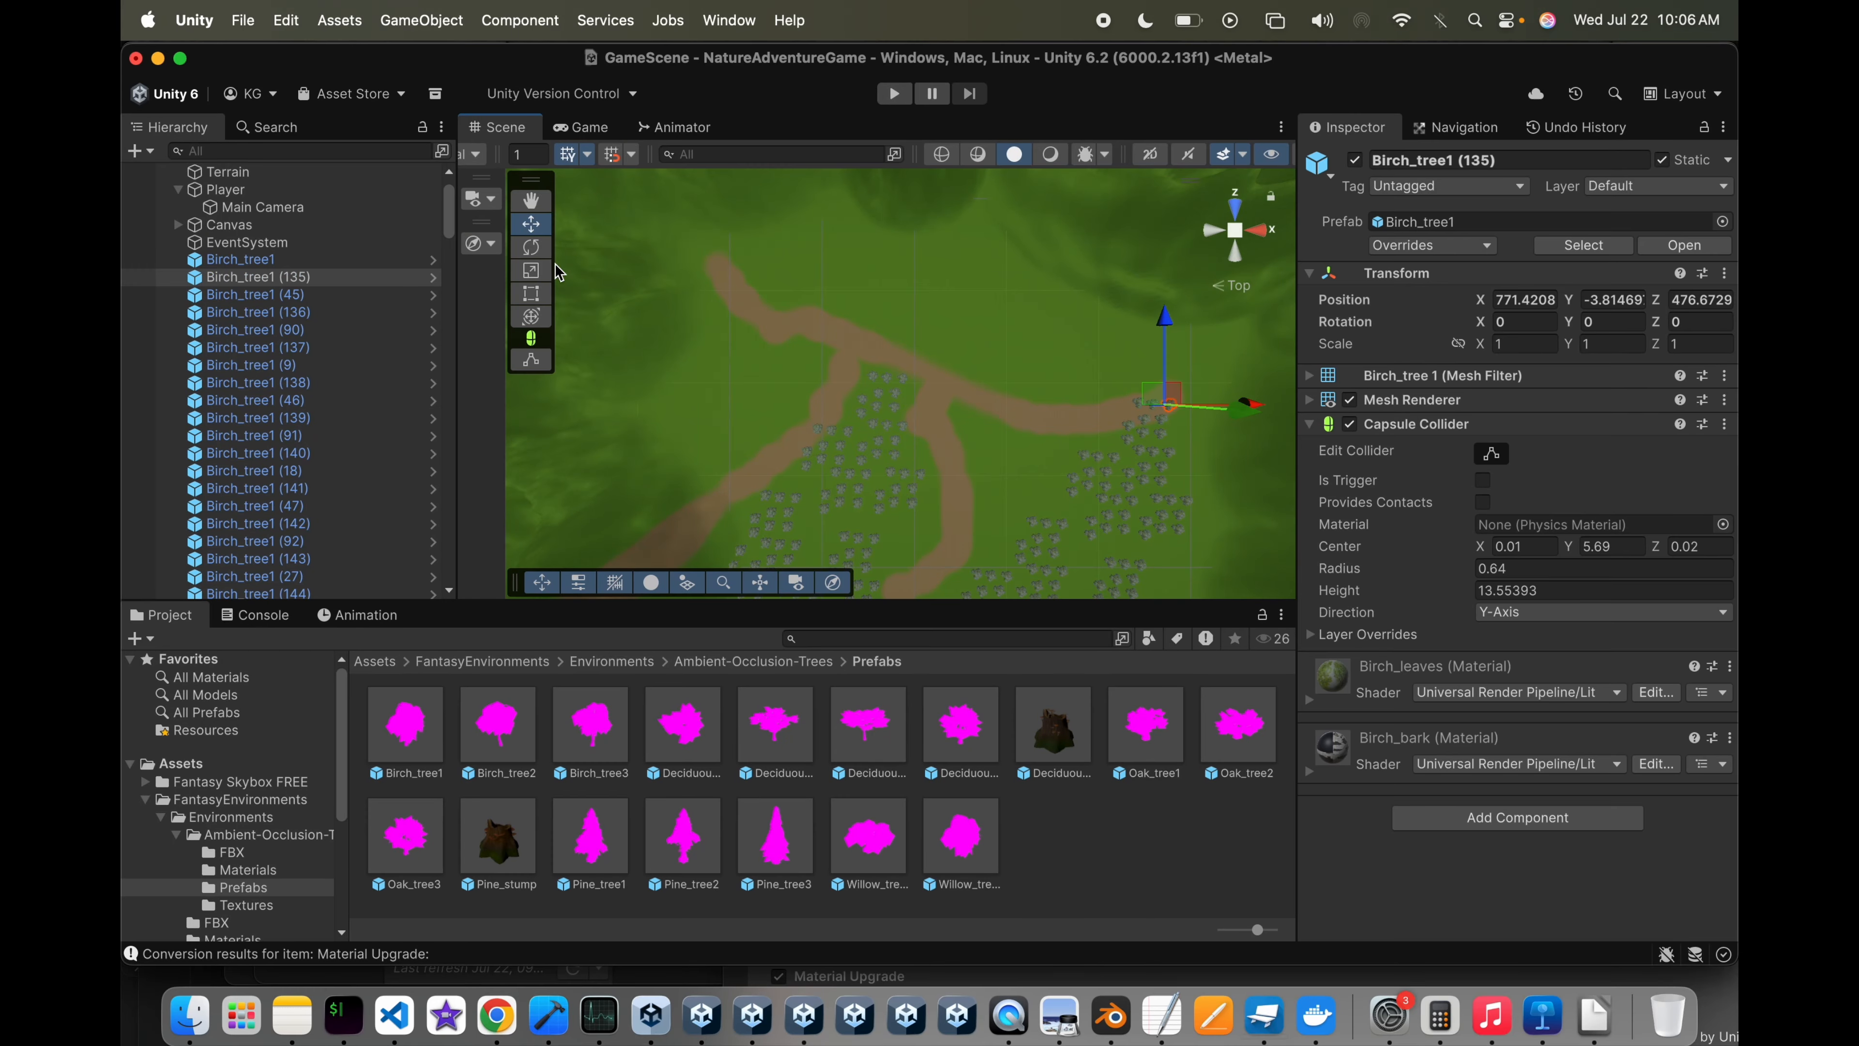
pyautogui.keyDown('super'); pyautogui.click(358, 320); pyautogui.keyUp('super')
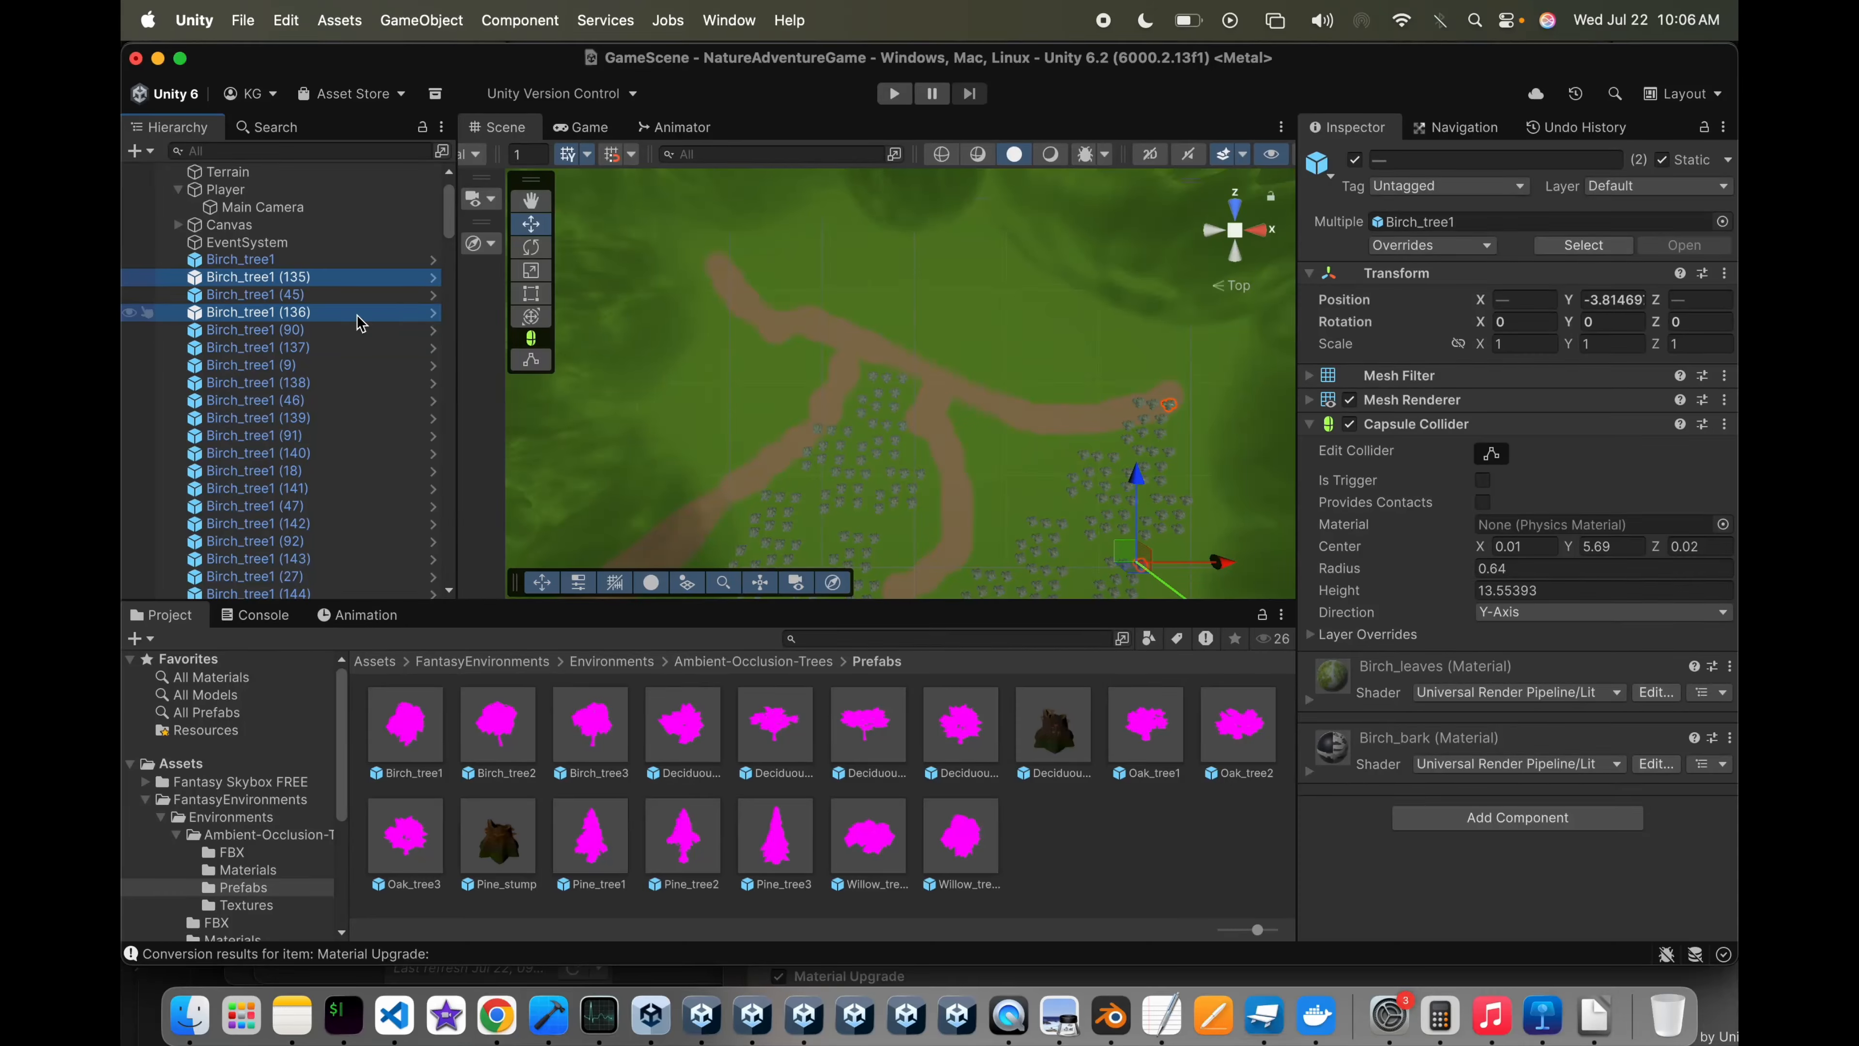
pyautogui.click(292, 262)
pyautogui.click(293, 278)
pyautogui.click(294, 284)
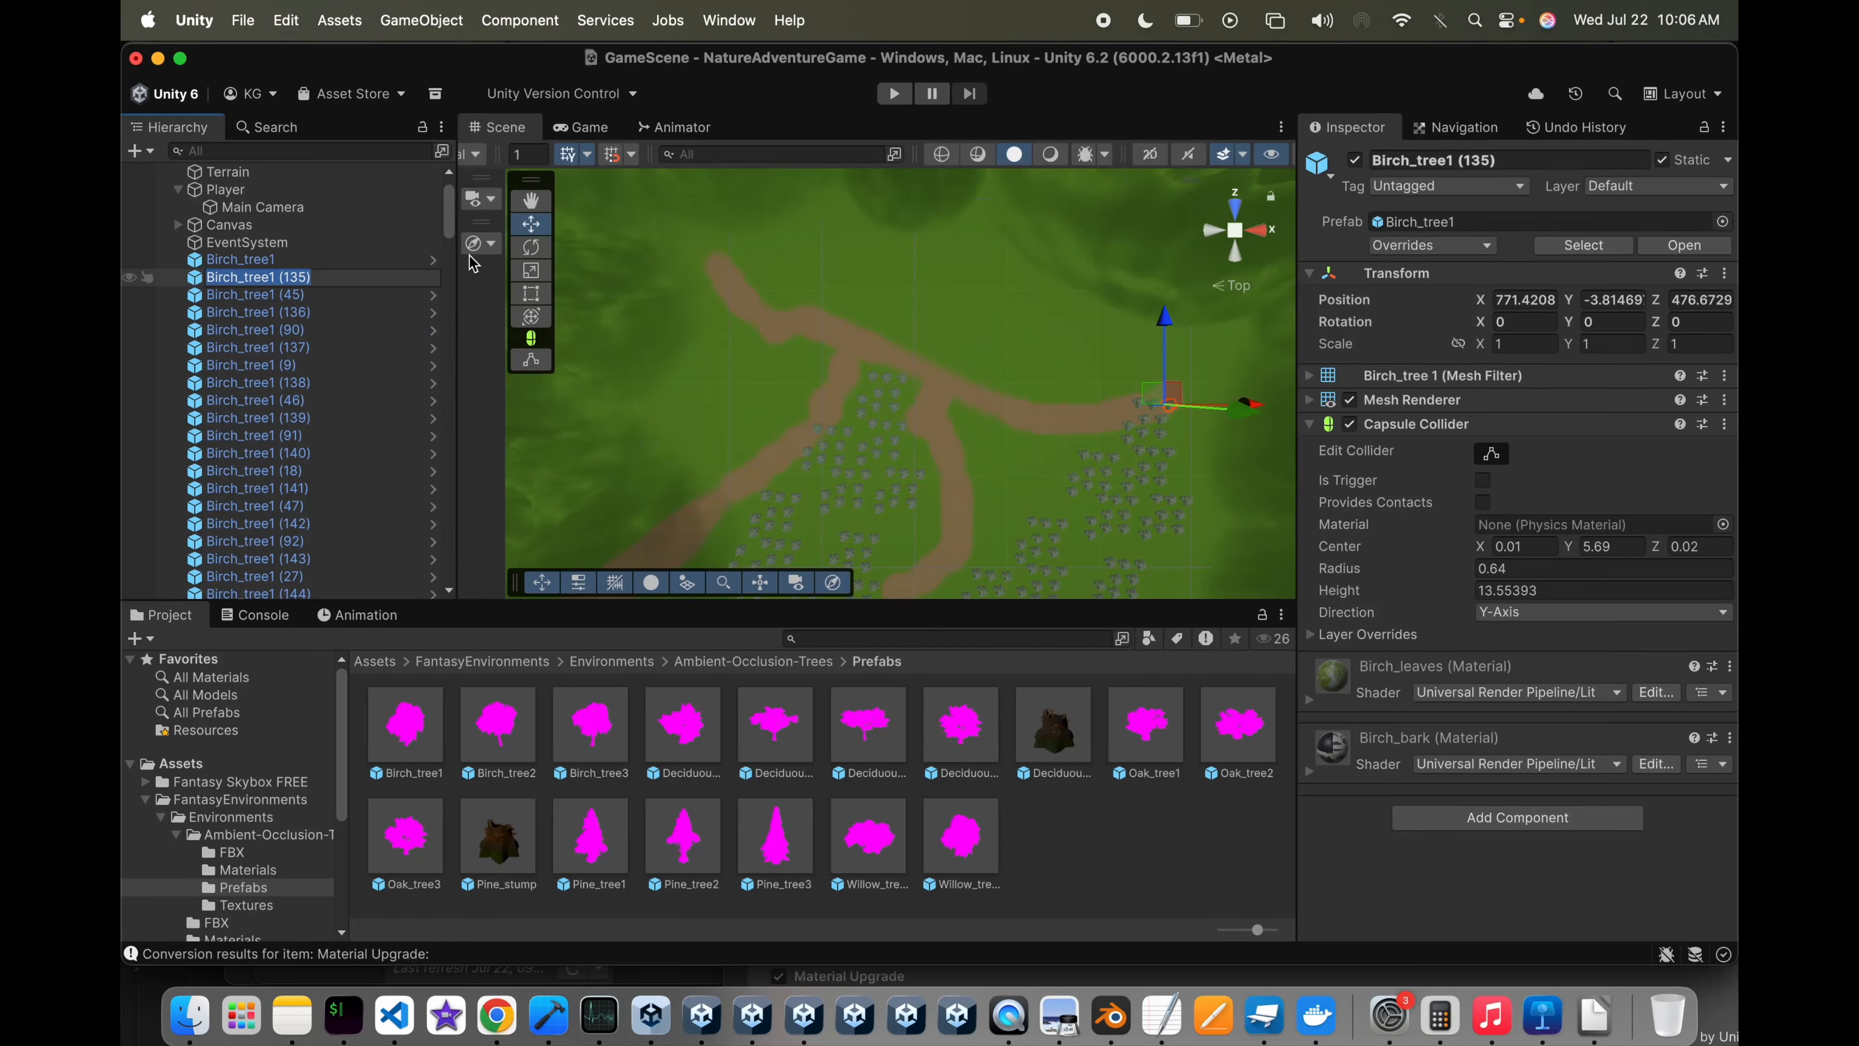
pyautogui.click(1137, 413)
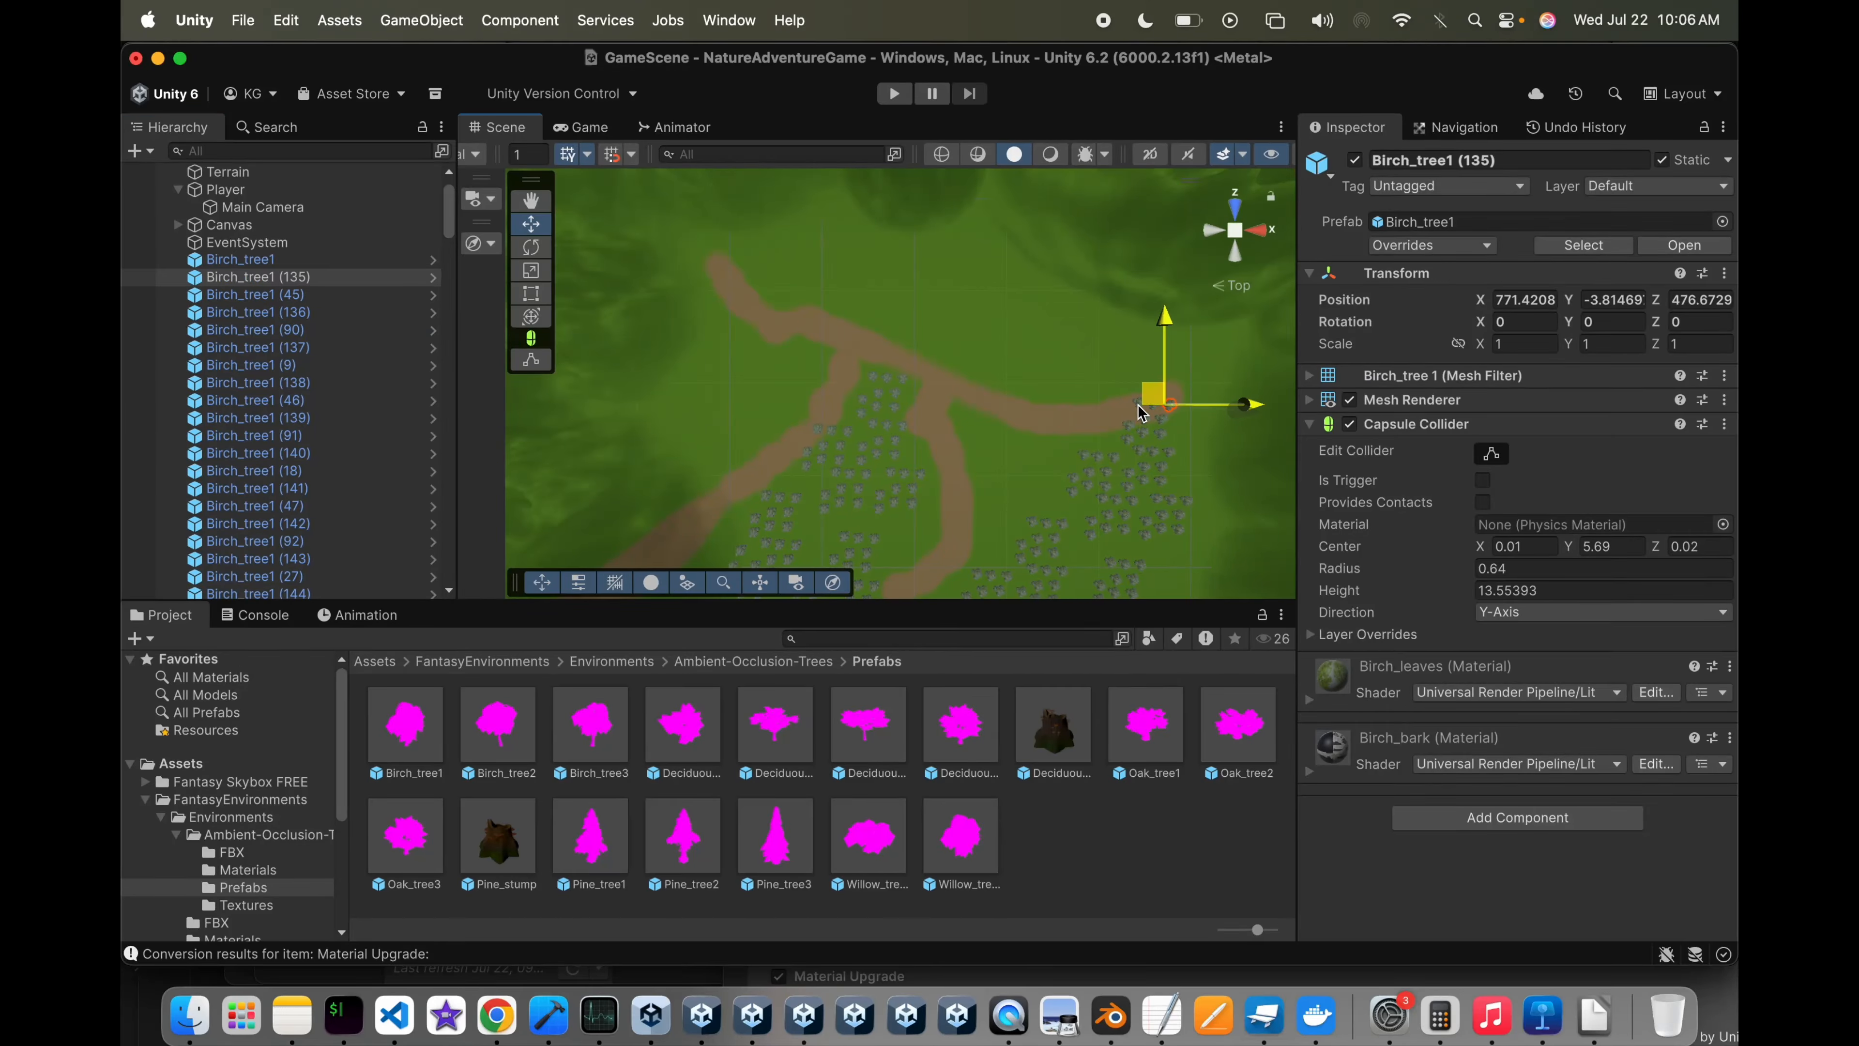
pyautogui.keyDown('shift'); pyautogui.click(1137, 414); pyautogui.keyUp('shift')
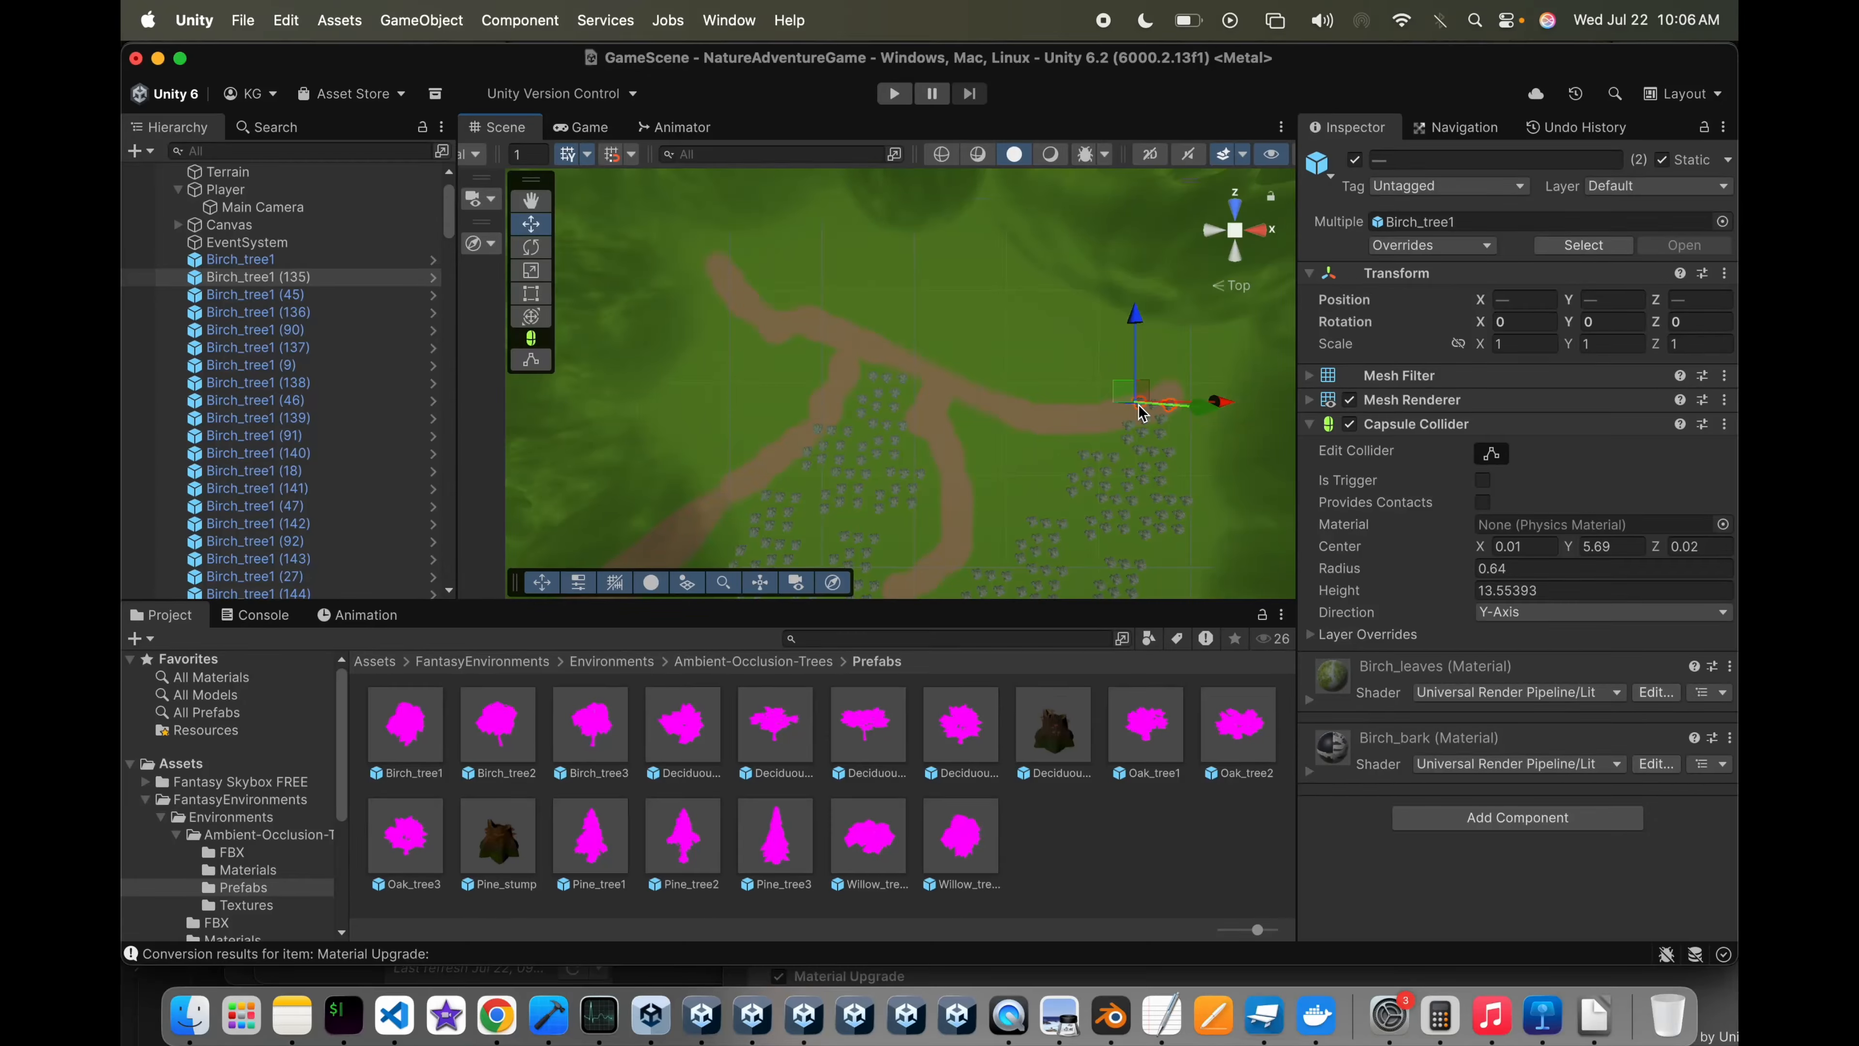
pyautogui.keyDown('shift'); pyautogui.click(1160, 418); pyautogui.keyUp('shift')
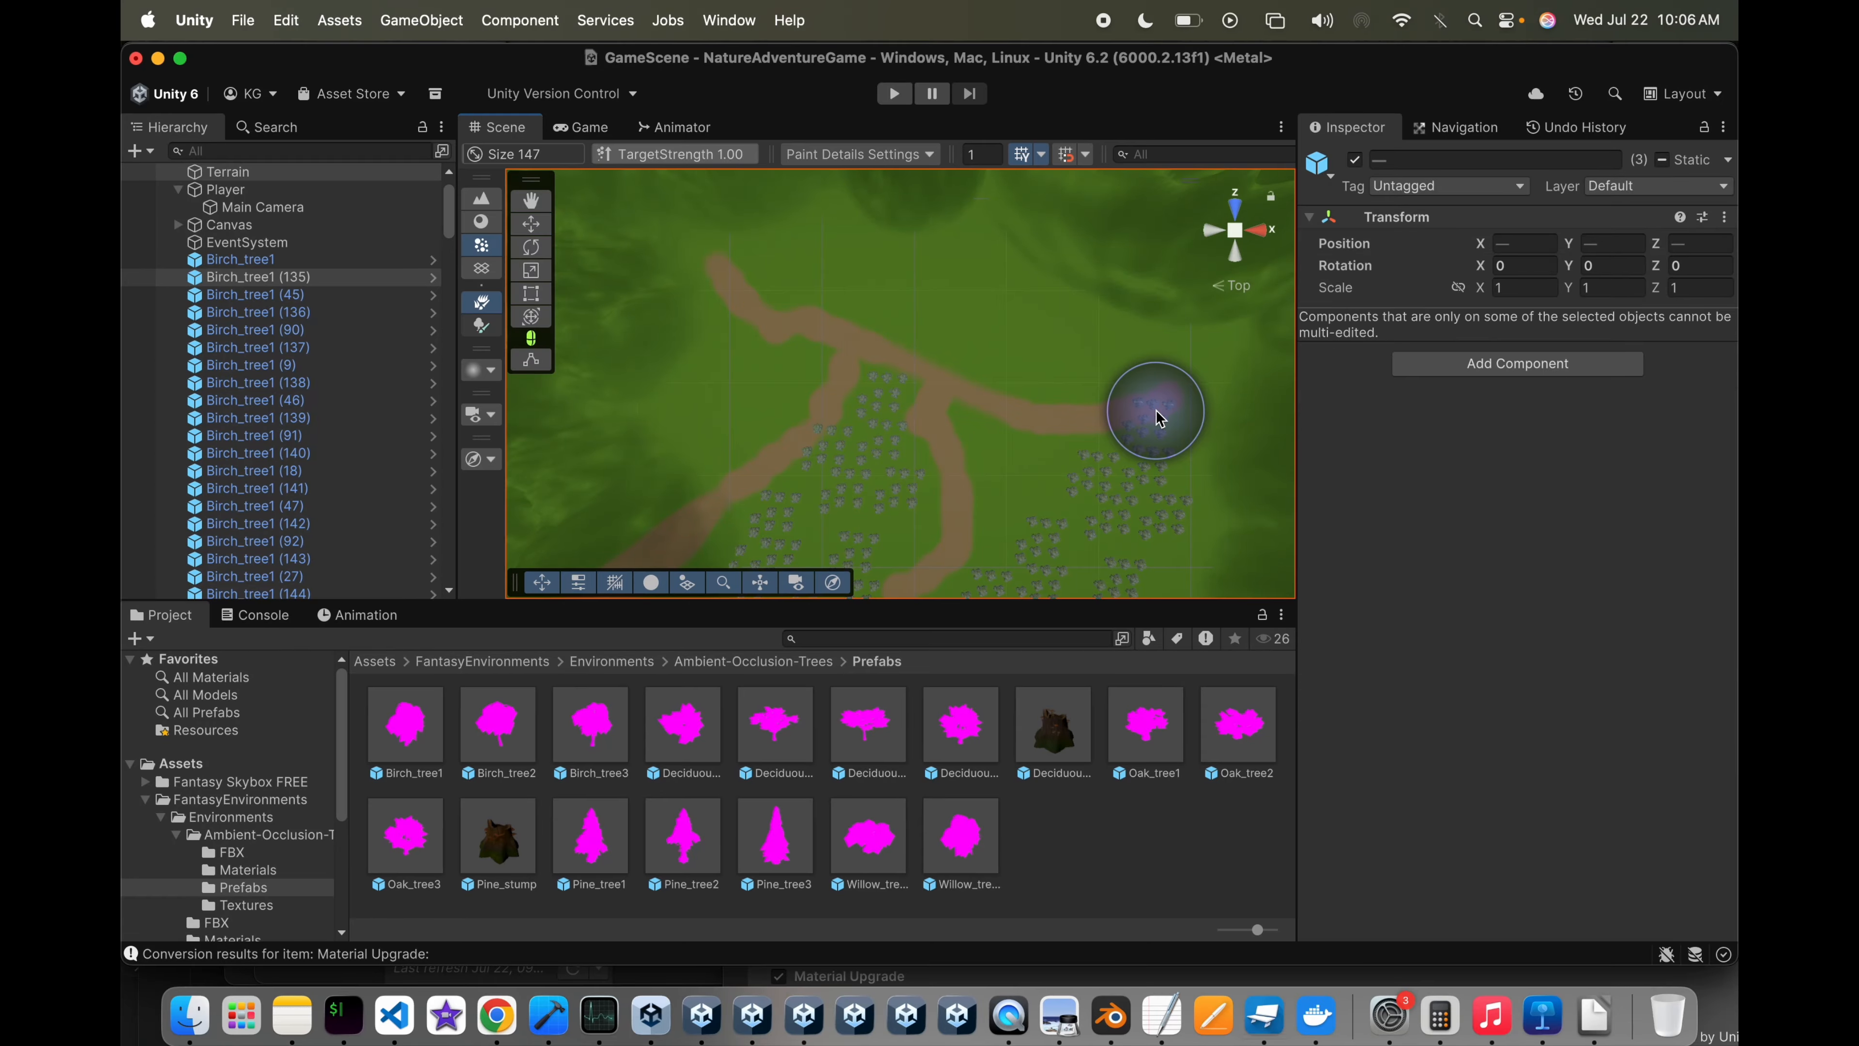
# Step: Delete the easternmost birch tree standing on the rounded east end of the dirt path
pyautogui.click(359, 277)
pyautogui.scroll(1, 359, 285)
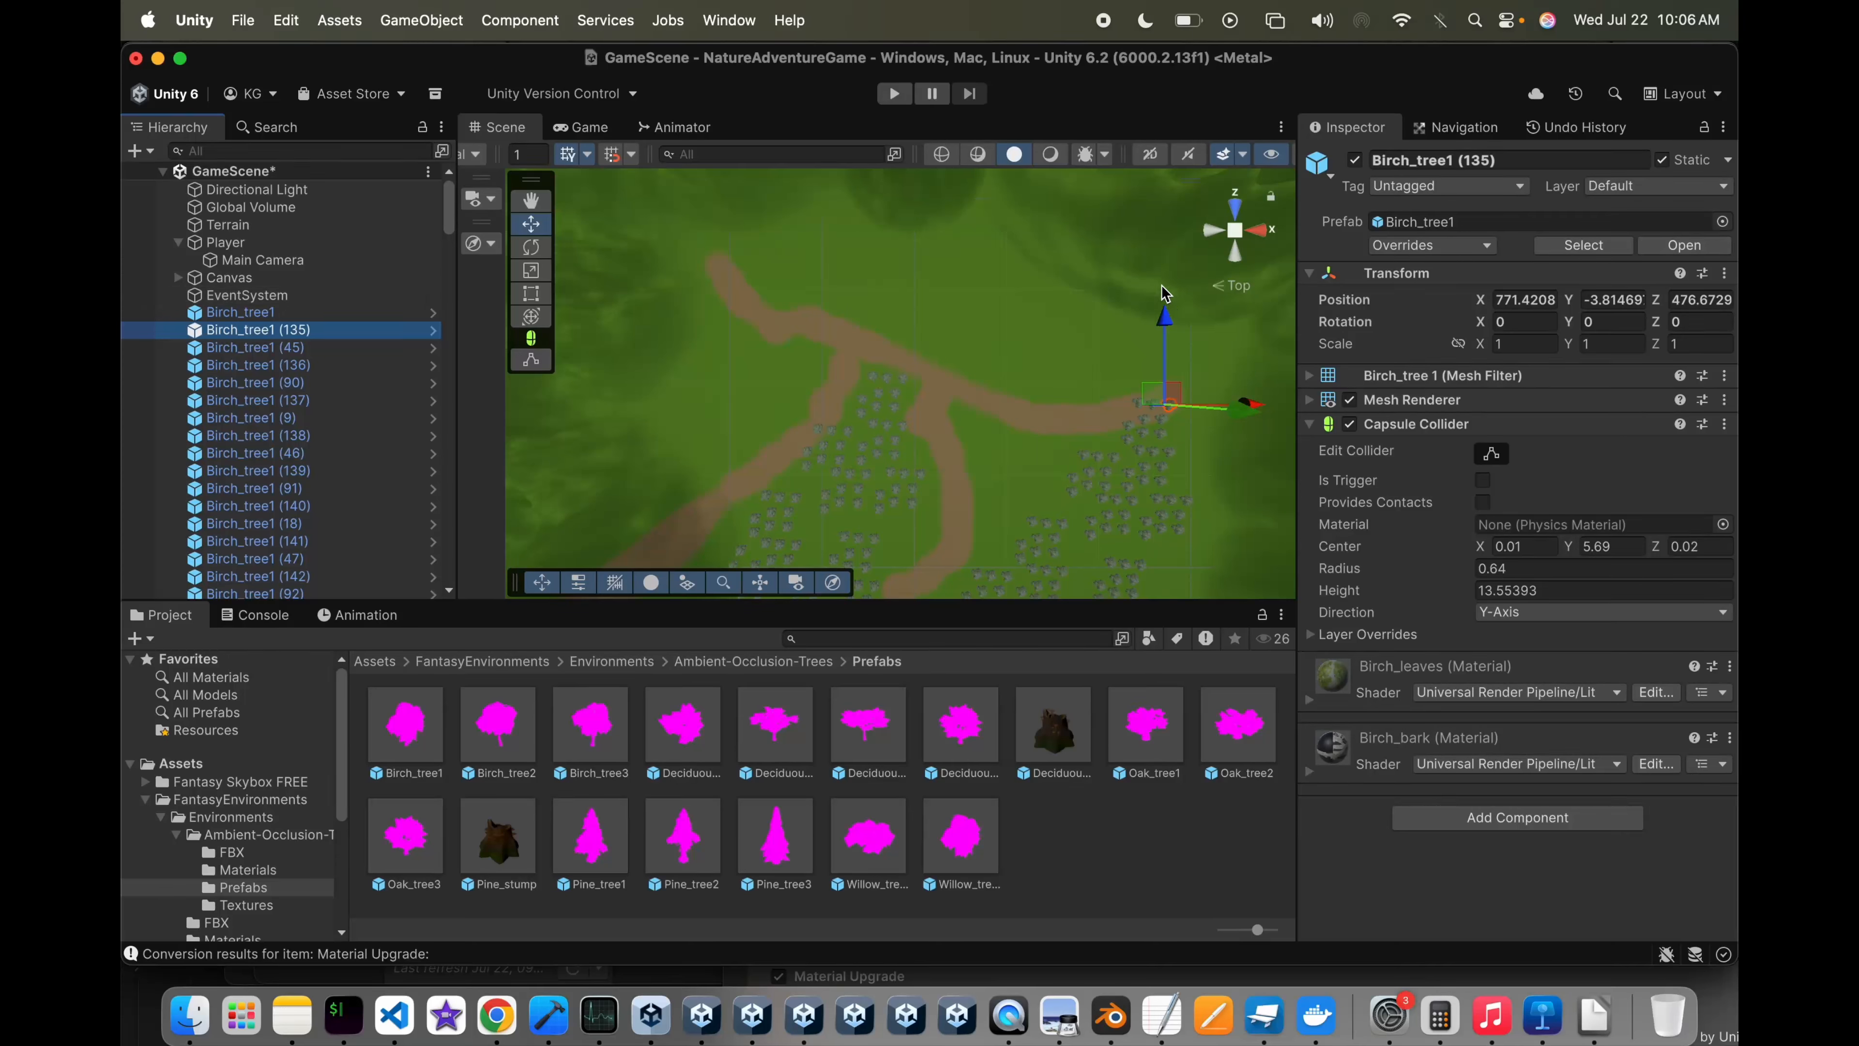
pyautogui.scroll(5, 1166, 294)
pyautogui.click(531, 200)
pyautogui.moveTo(1090, 547); pyautogui.dragTo(589, 317)
pyautogui.moveTo(786, 274); pyautogui.dragTo(552, 378)
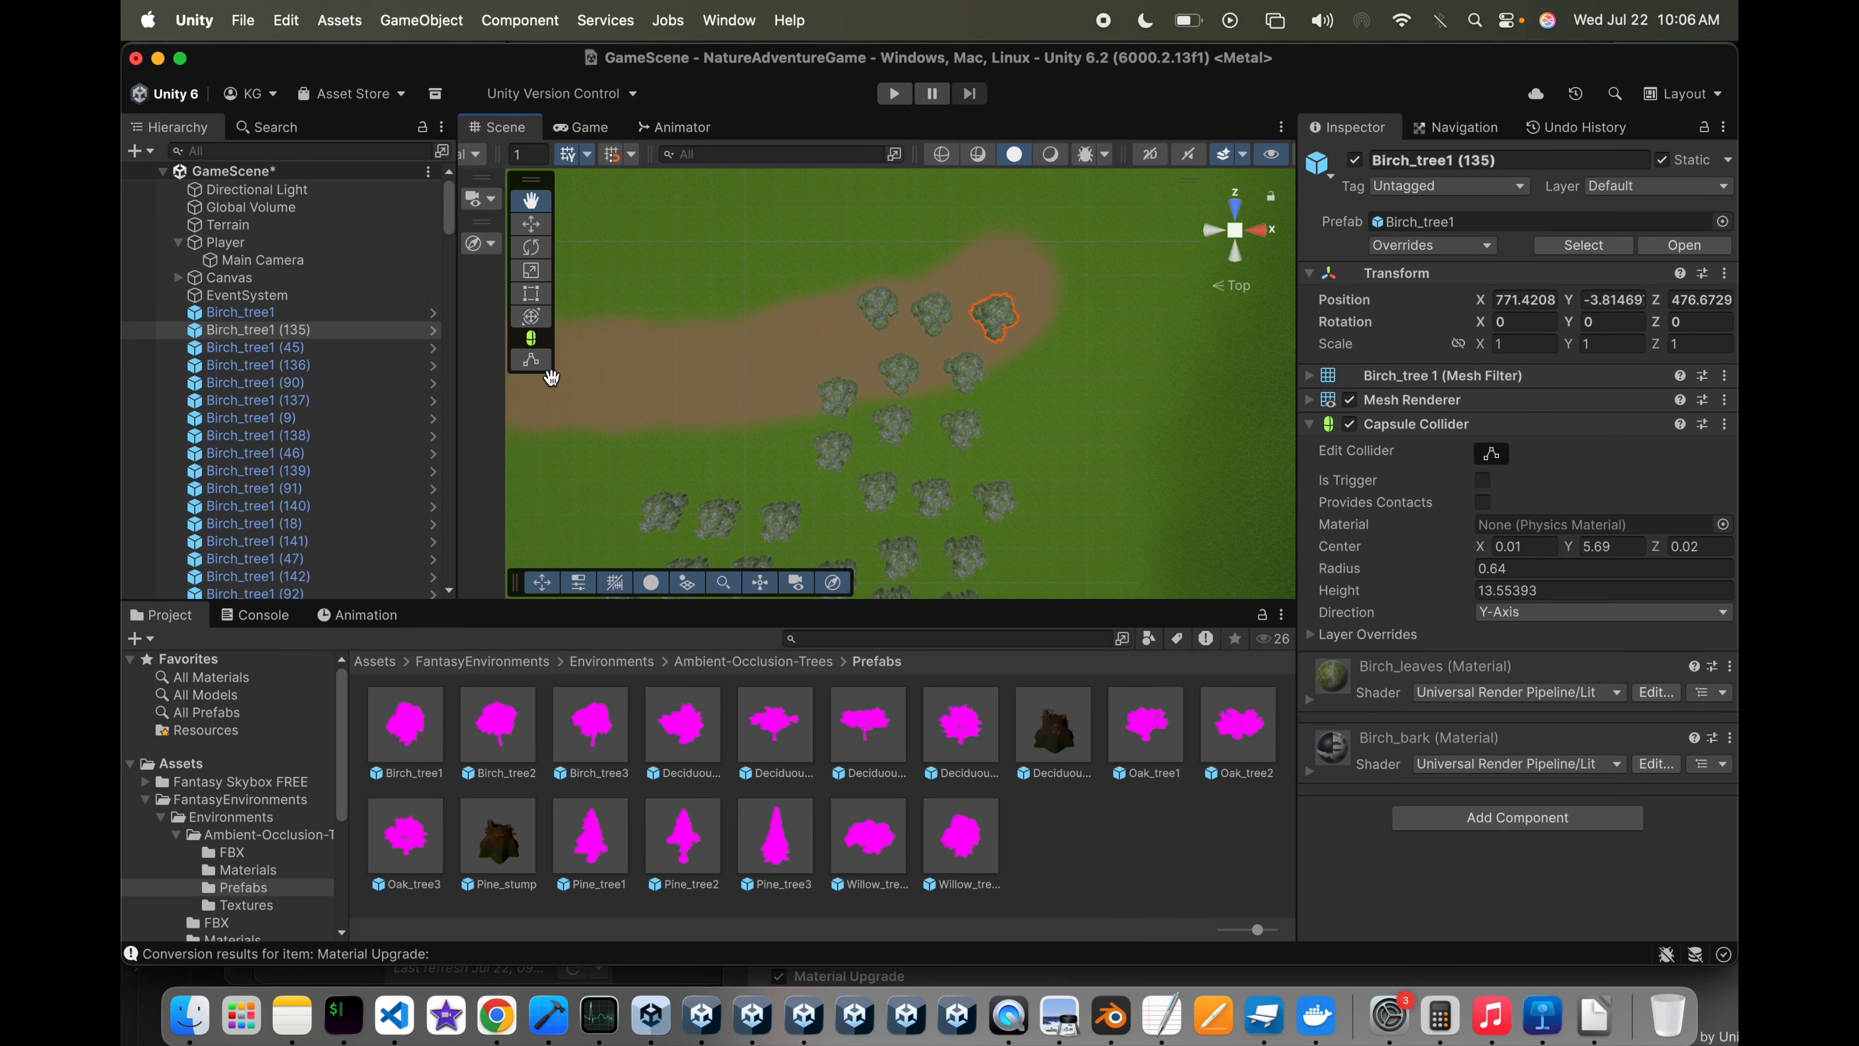
pyautogui.press('super+BackSpace')
# Step: Delete the two remaining birch trees in the northernmost row on the east end of the dirt path
pyautogui.moveTo(963, 243); pyautogui.dragTo(934, 310)
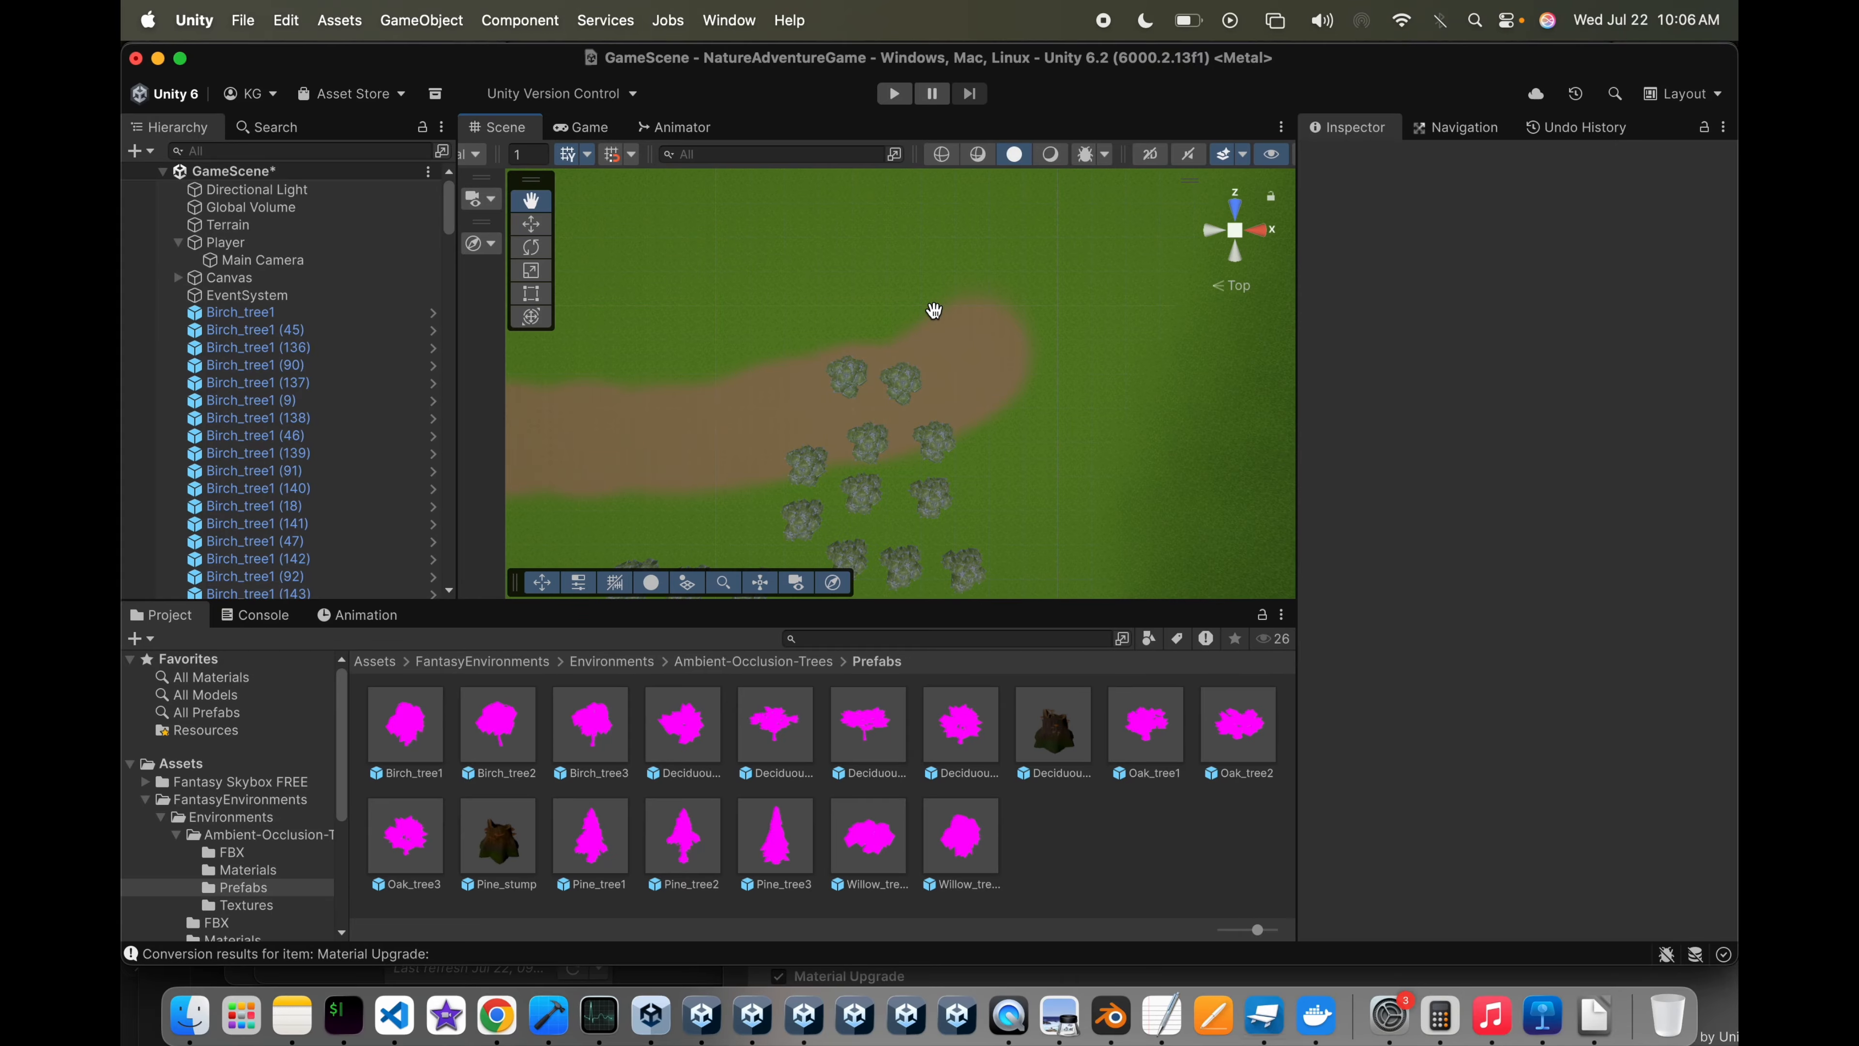
pyautogui.click(532, 223)
pyautogui.click(909, 391)
pyautogui.press('super+BackSpace')
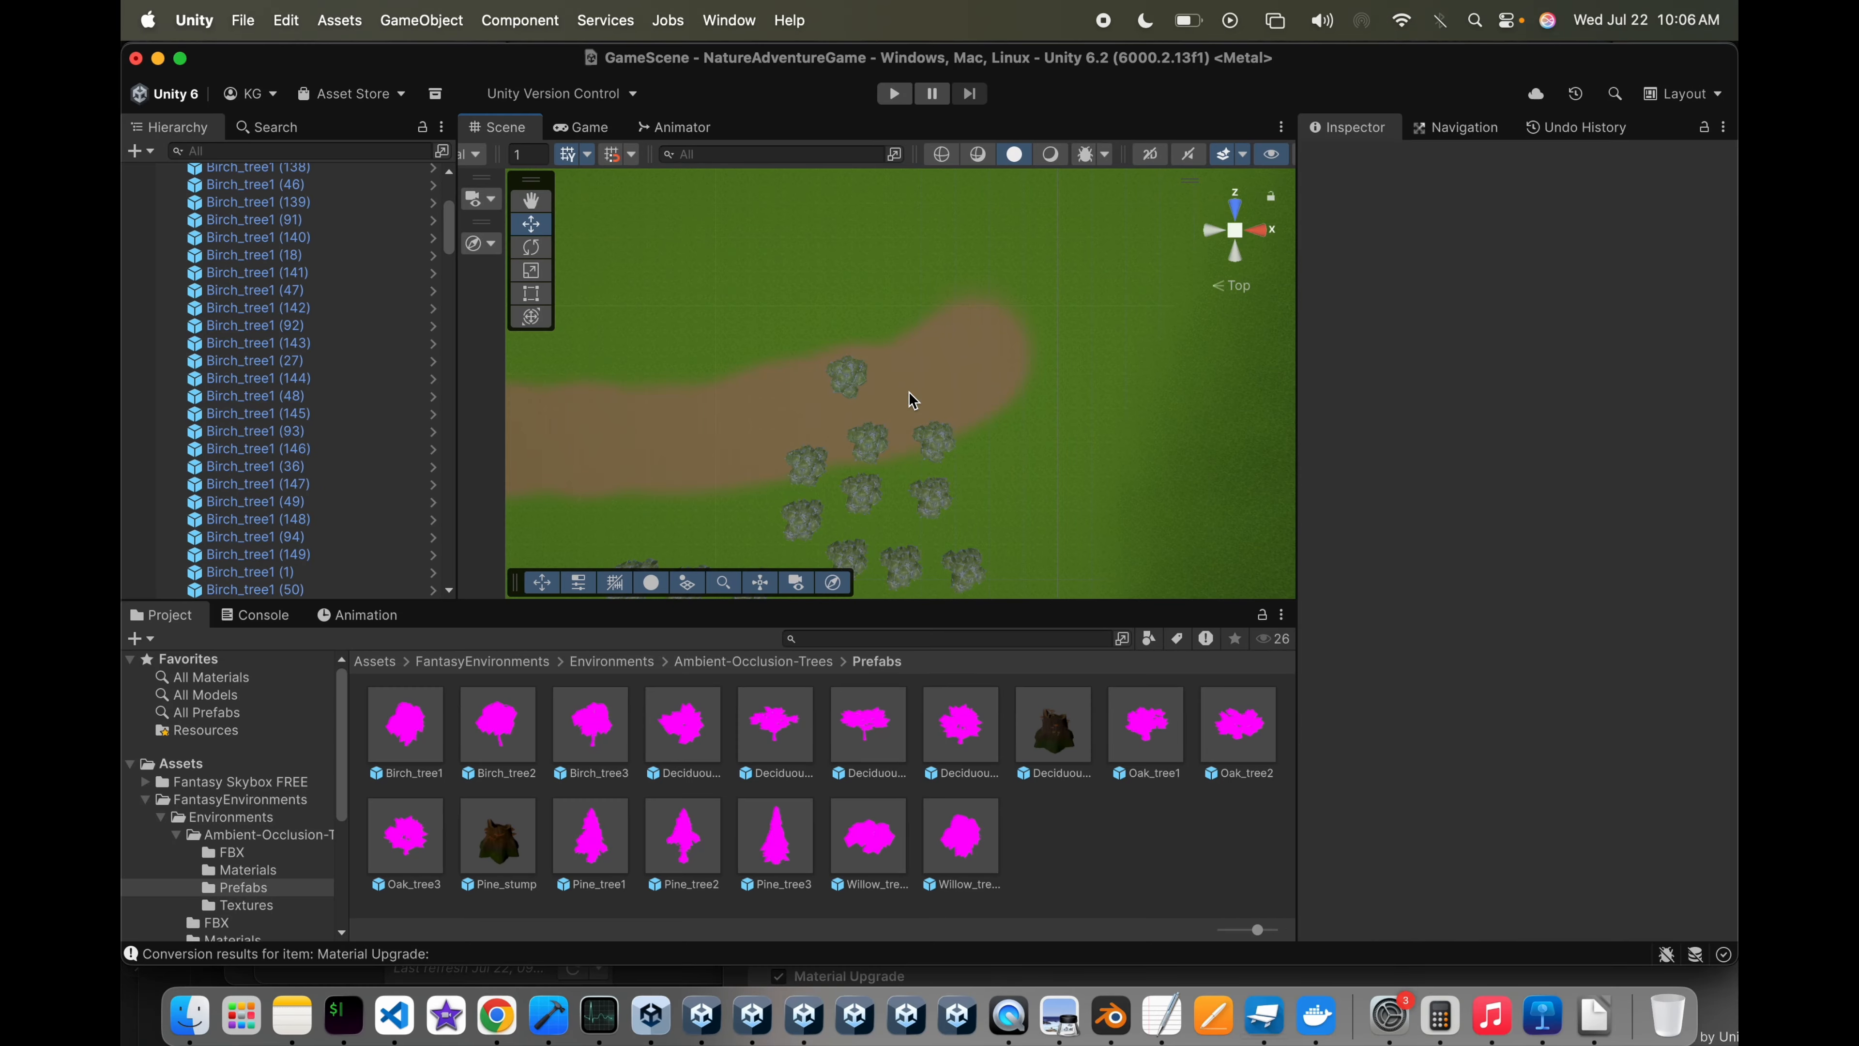
pyautogui.click(845, 375)
pyautogui.press('super+BackSpace')
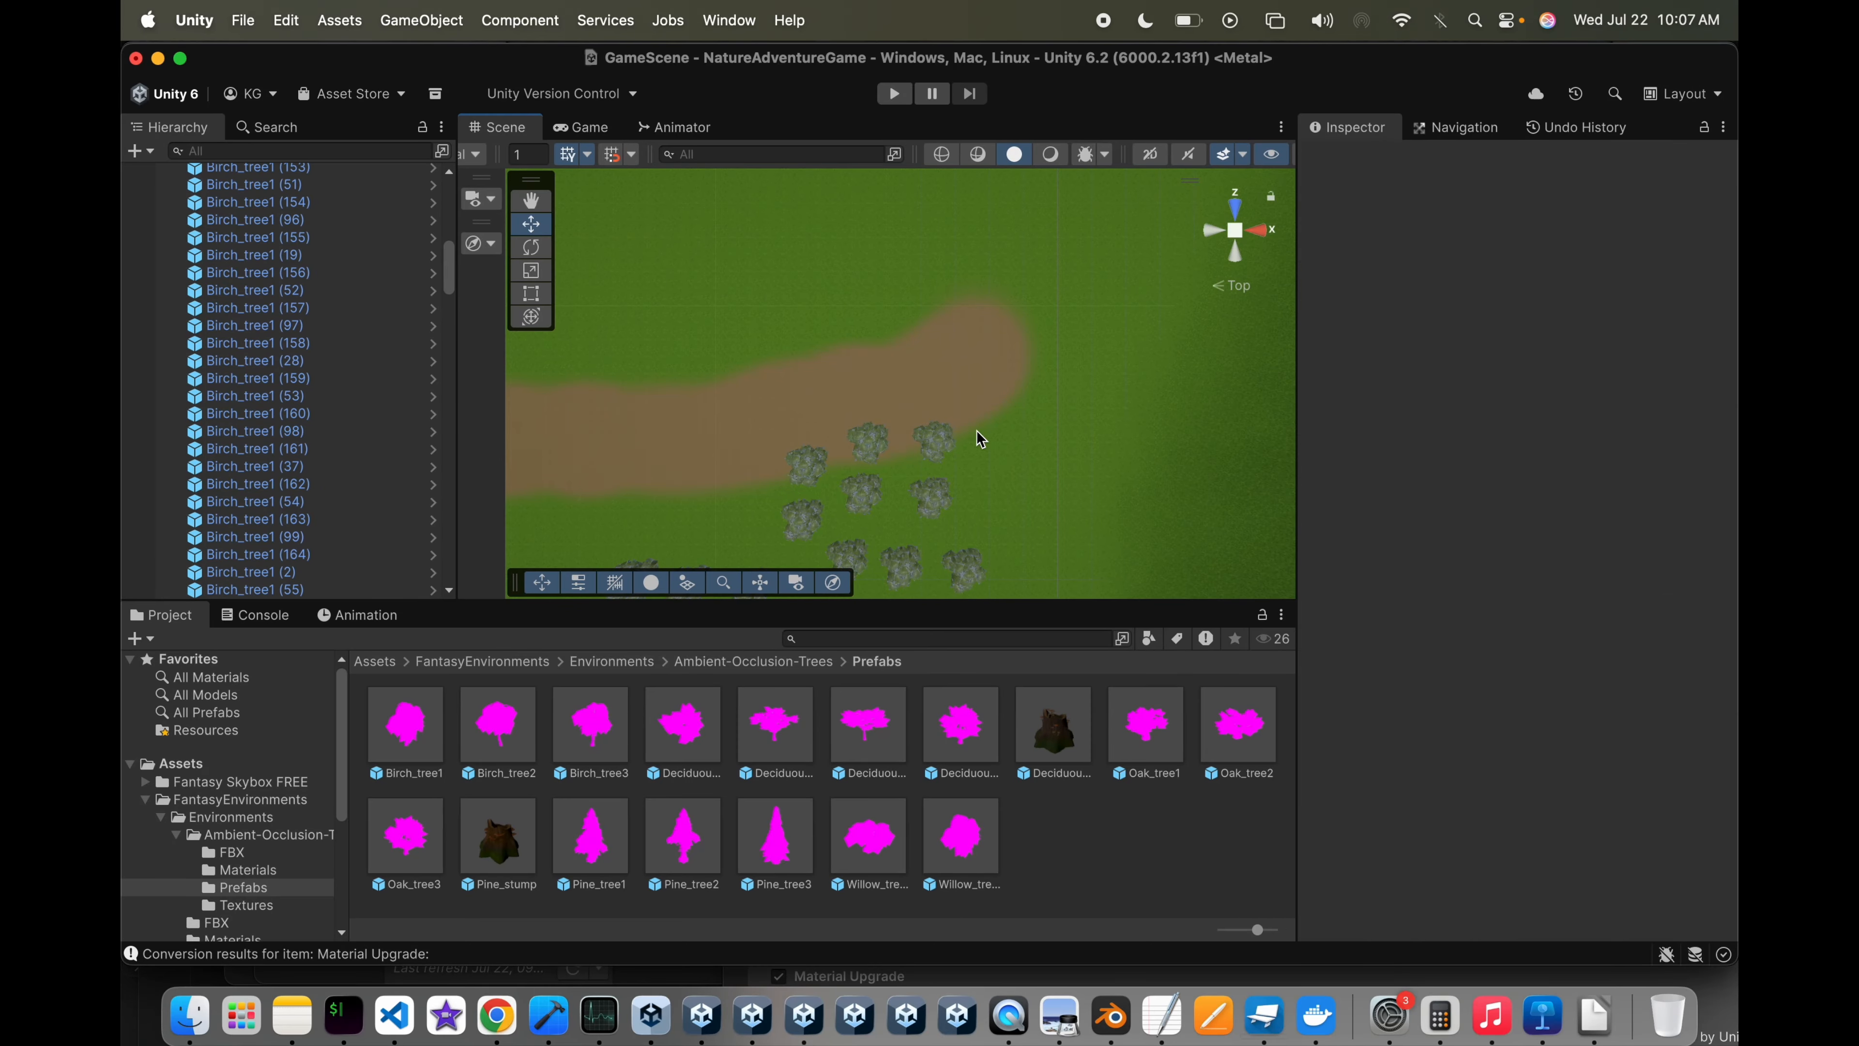
# Step: Delete the two birch trees overlapping the southern edge of the dirt path near its east end
pyautogui.click(935, 442)
pyautogui.press('super+BackSpace')
pyautogui.click(856, 453)
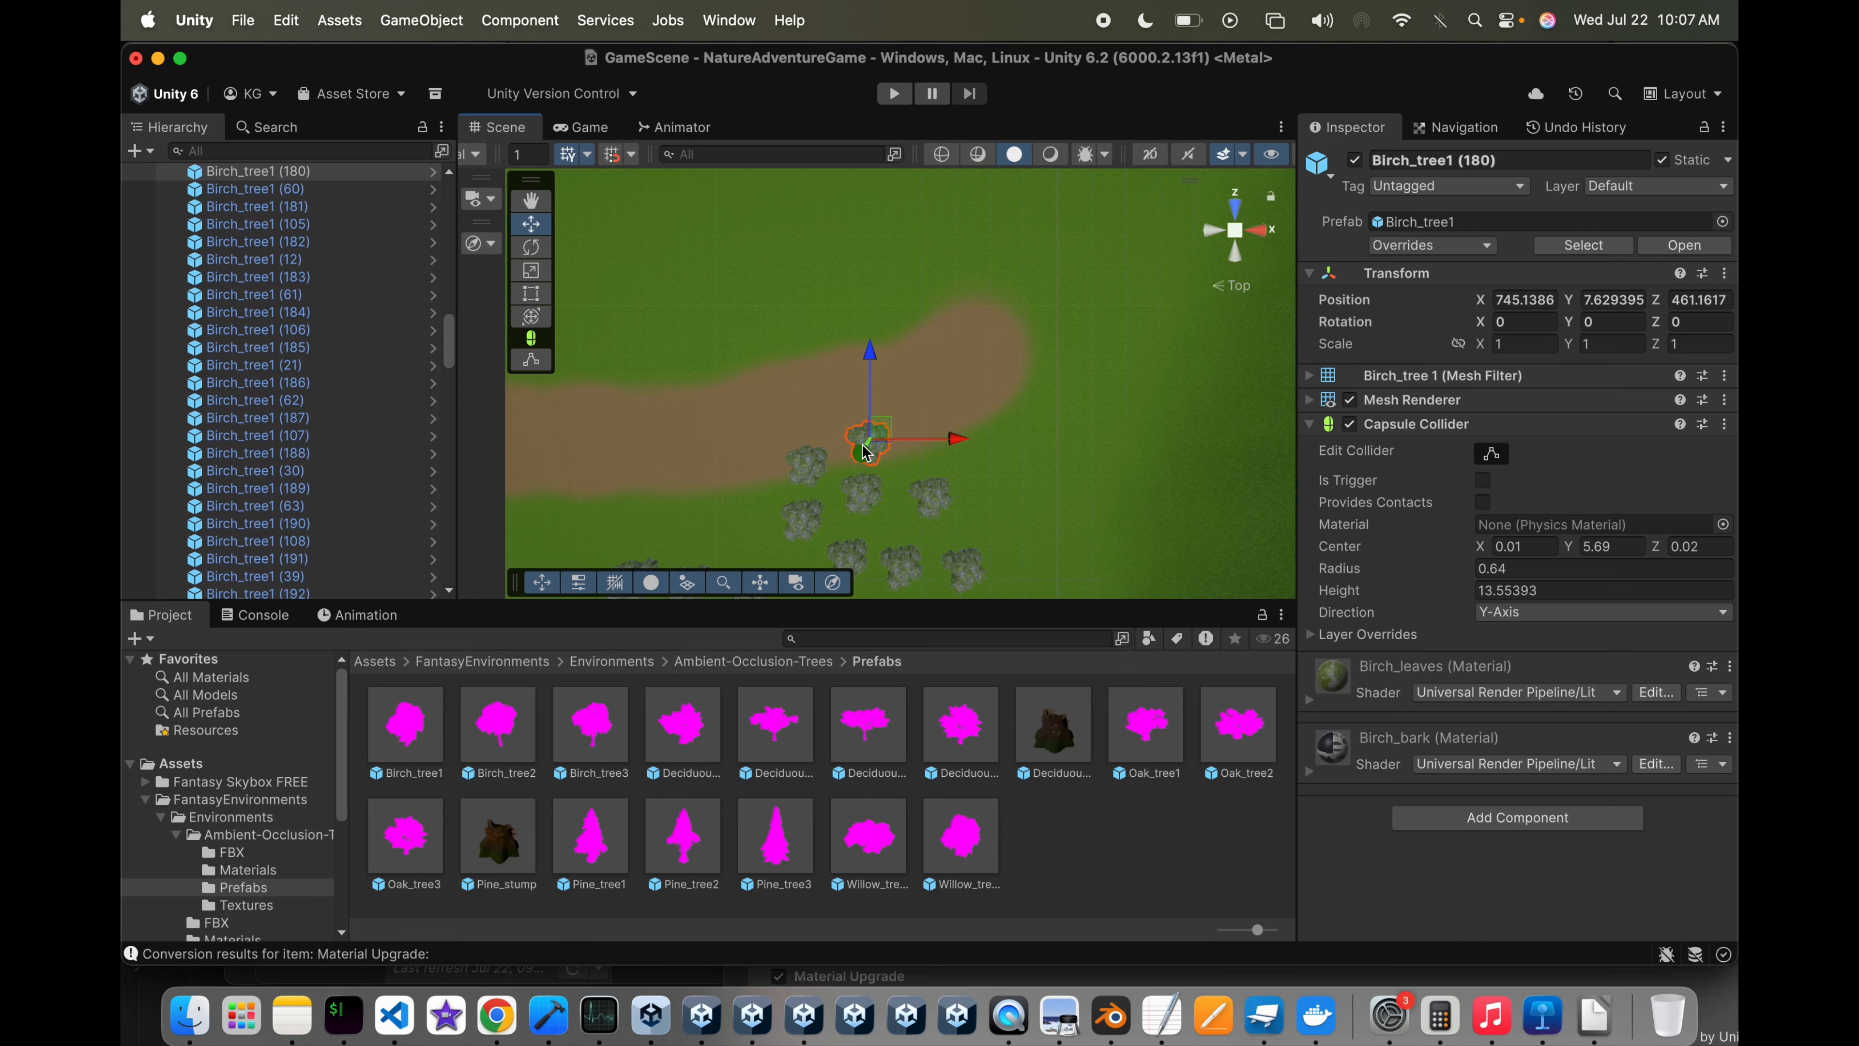
pyautogui.press('super+BackSpace')
# Step: Delete two outlying birch trees on the slope along the southeastern edge of the eastern forest
pyautogui.scroll(-6, 808, 460)
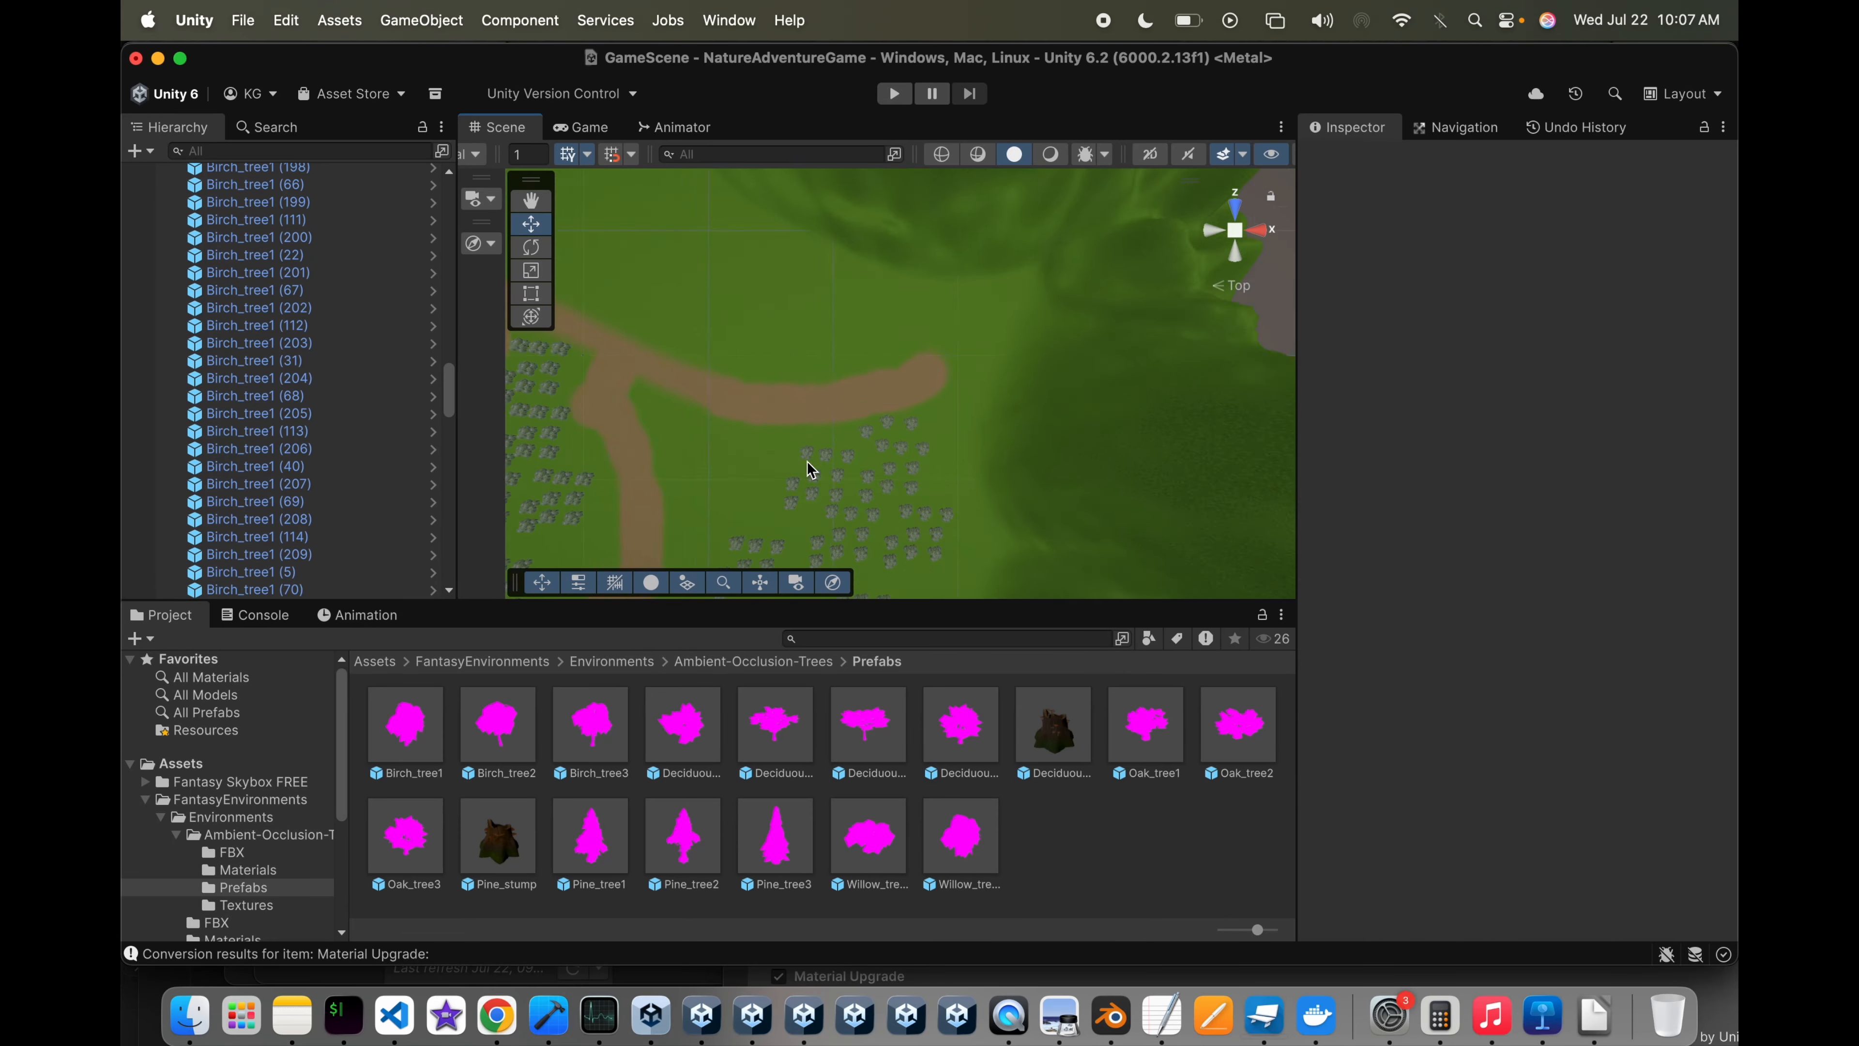
pyautogui.scroll(-2, 810, 502)
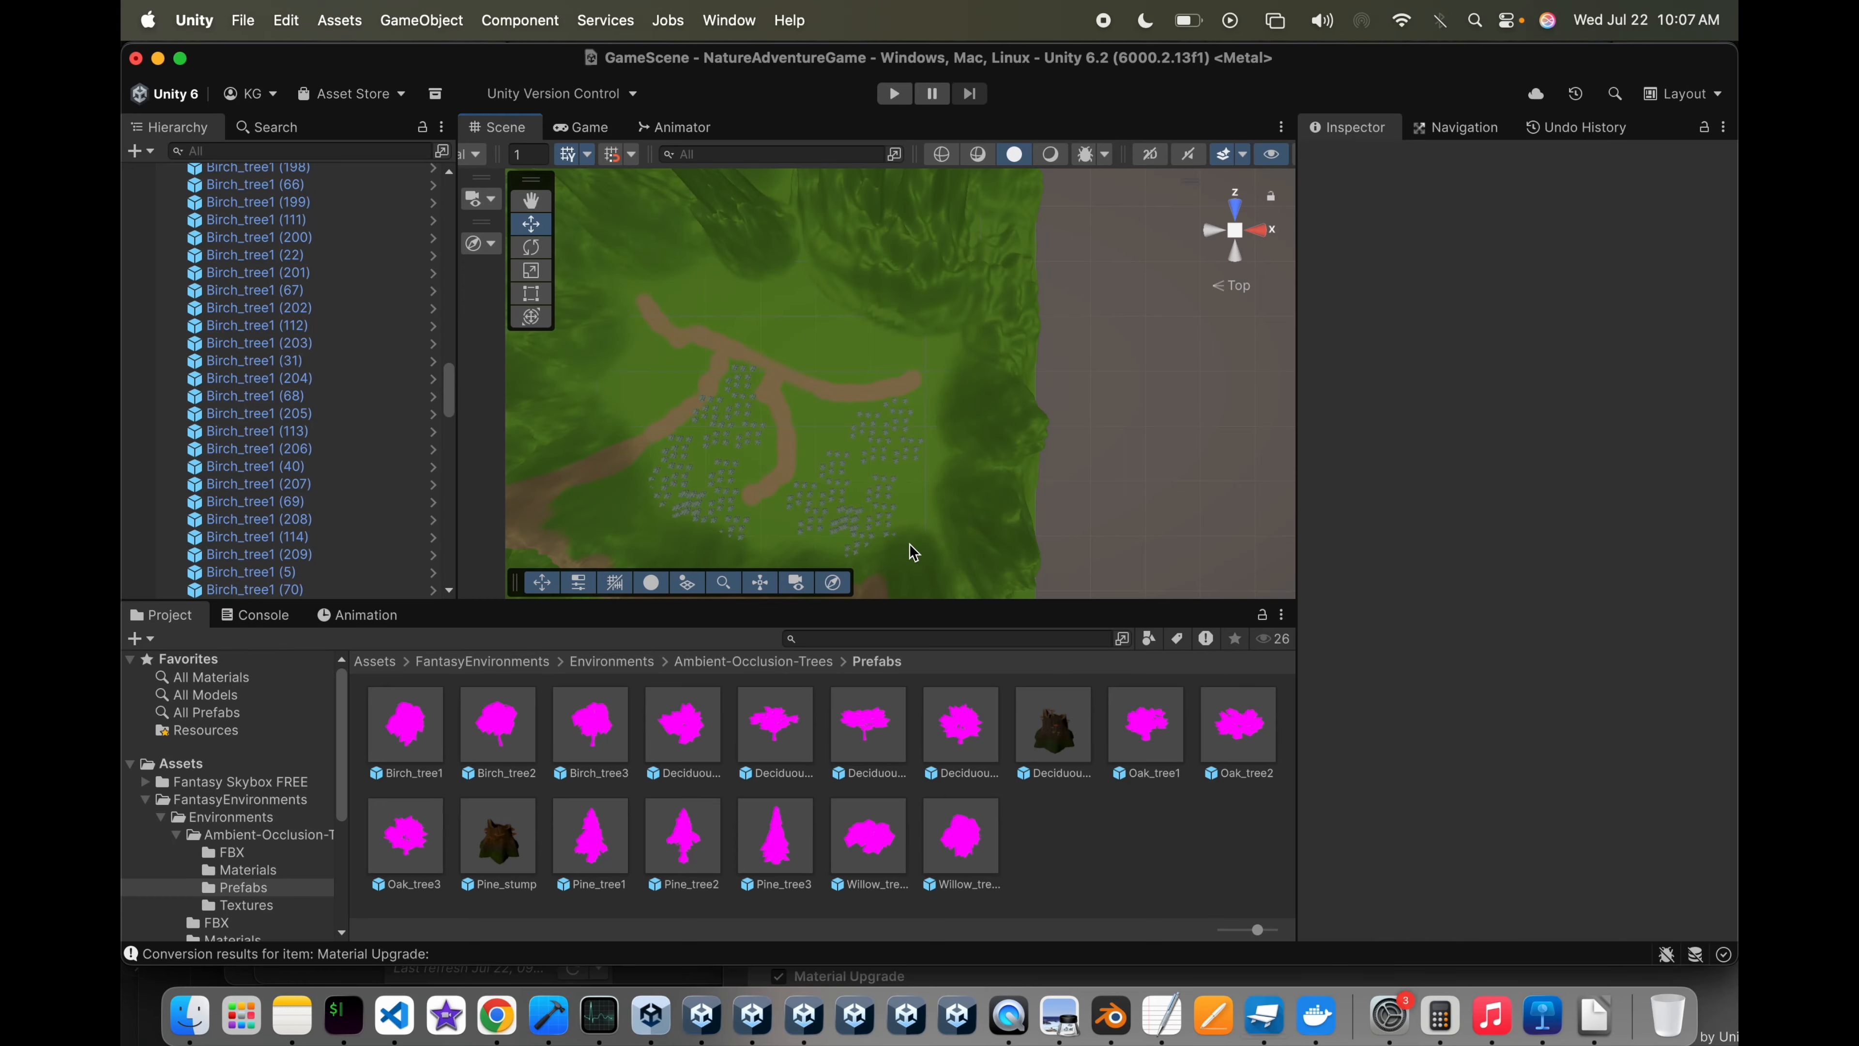
pyautogui.click(891, 545)
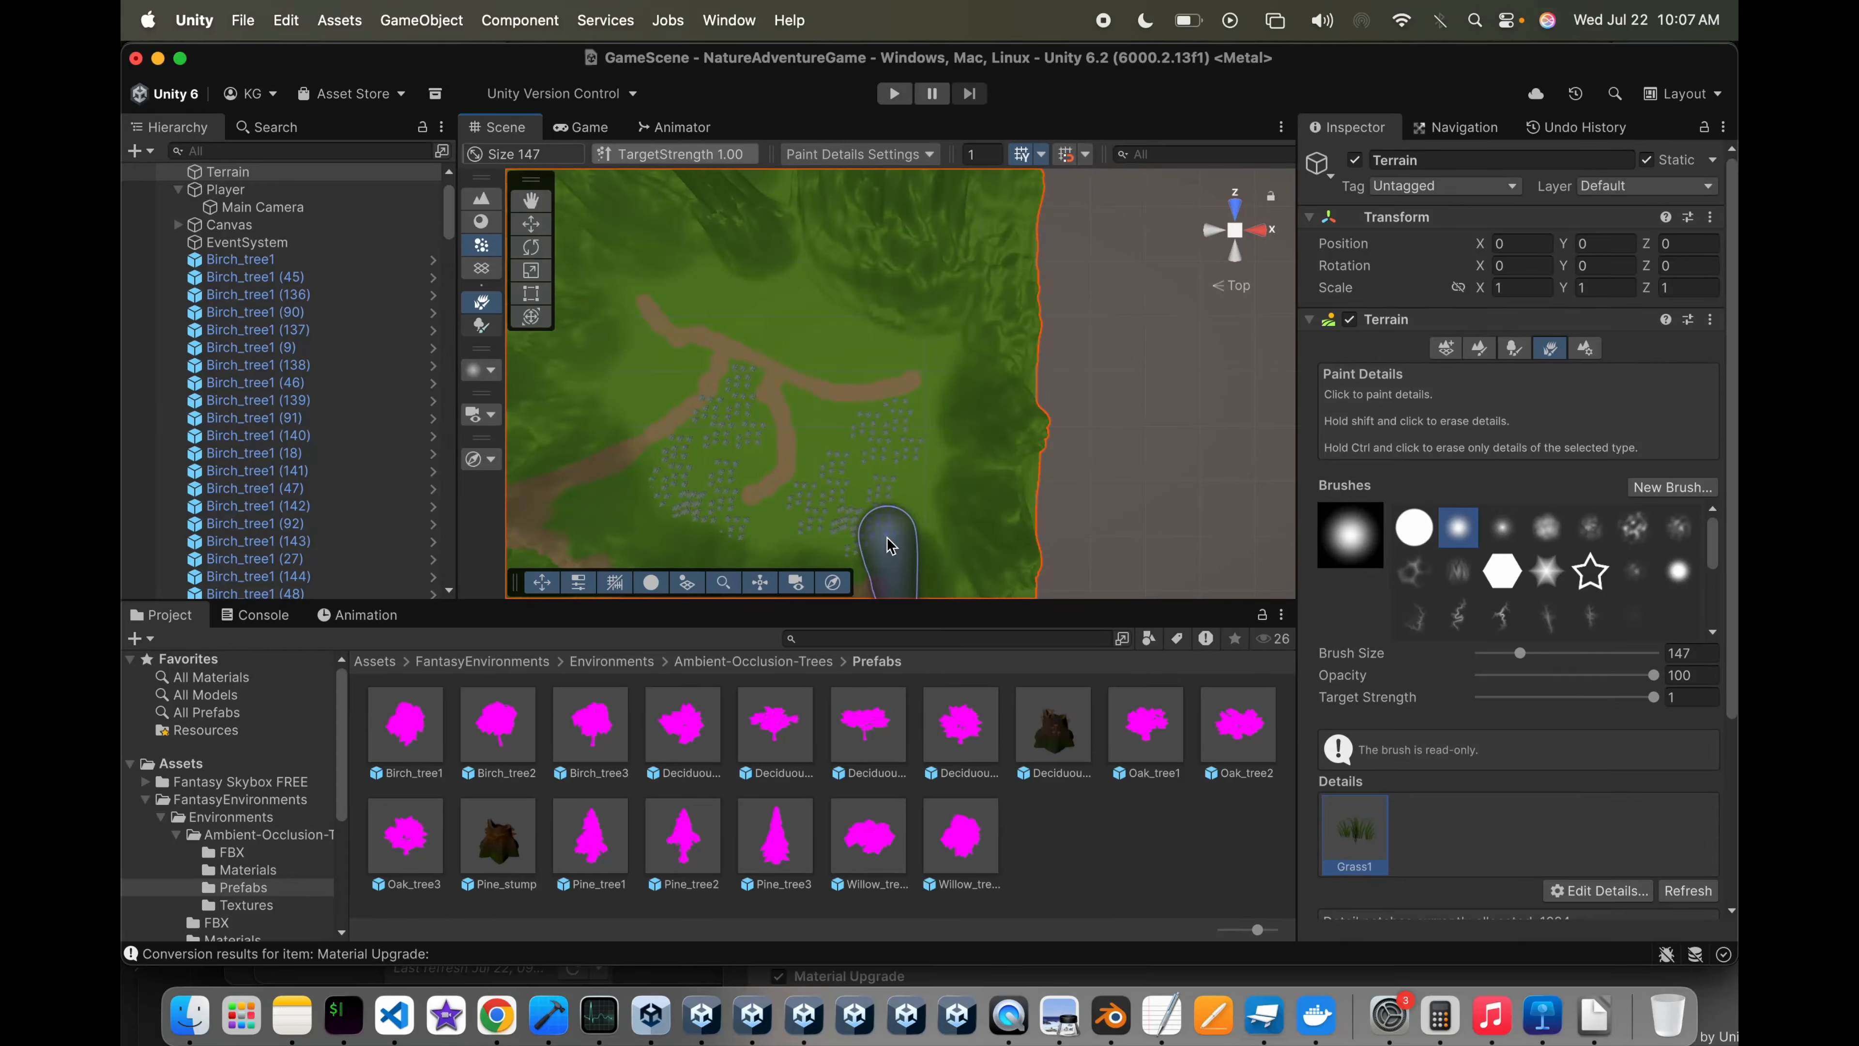
pyautogui.click(531, 225)
pyautogui.moveTo(704, 349); pyautogui.dragTo(727, 119)
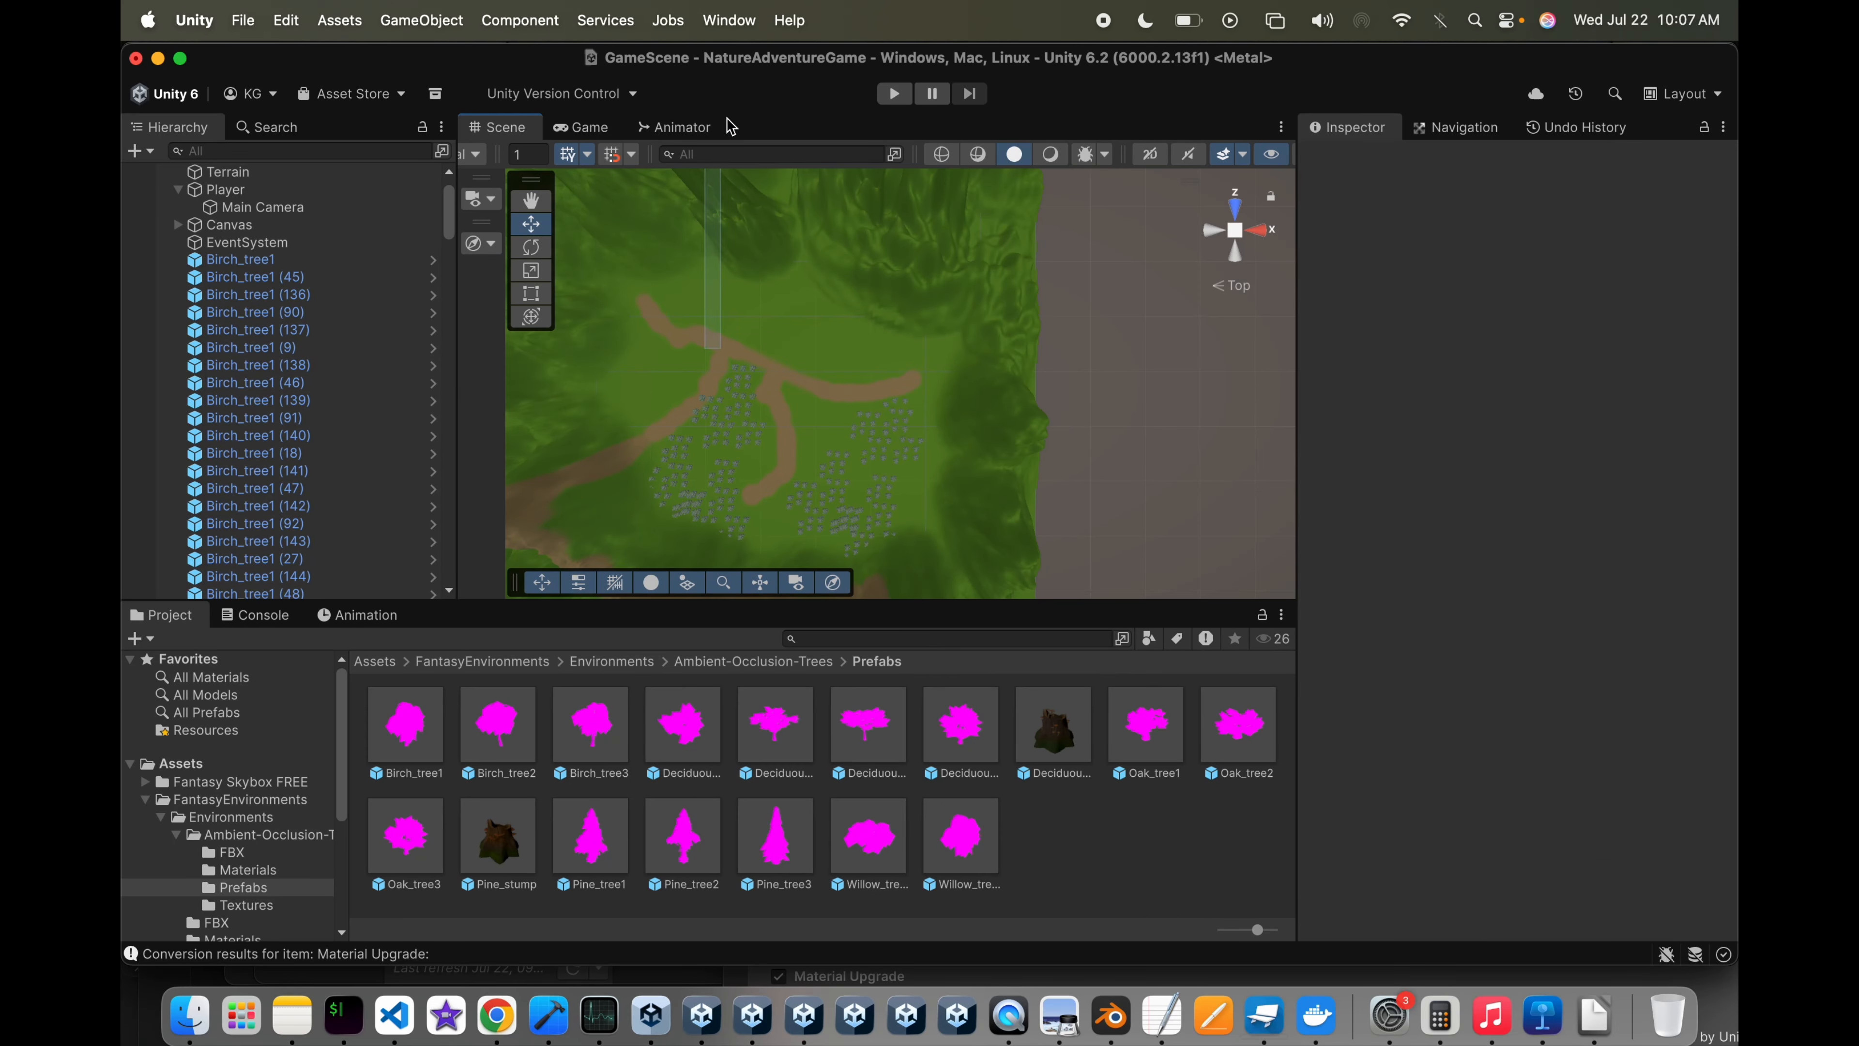
pyautogui.click(532, 200)
pyautogui.moveTo(818, 403); pyautogui.dragTo(828, 240)
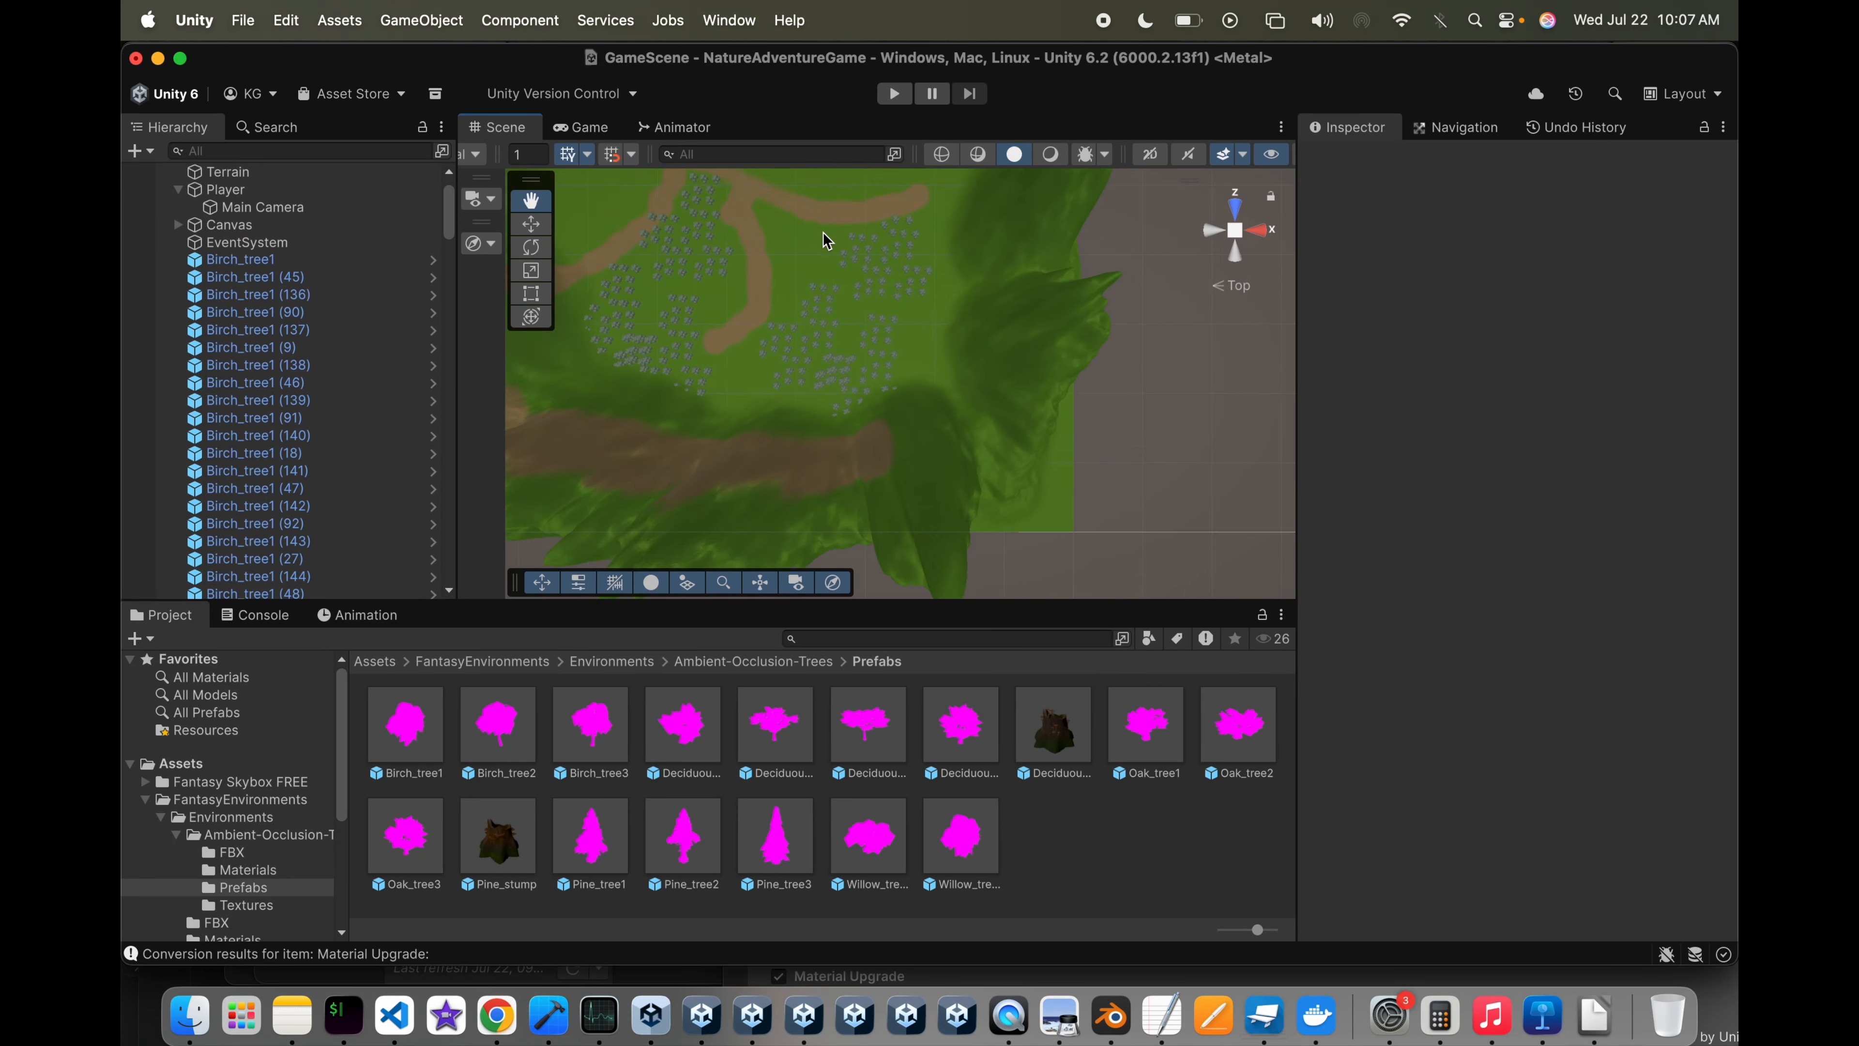
pyautogui.scroll(10, 879, 481)
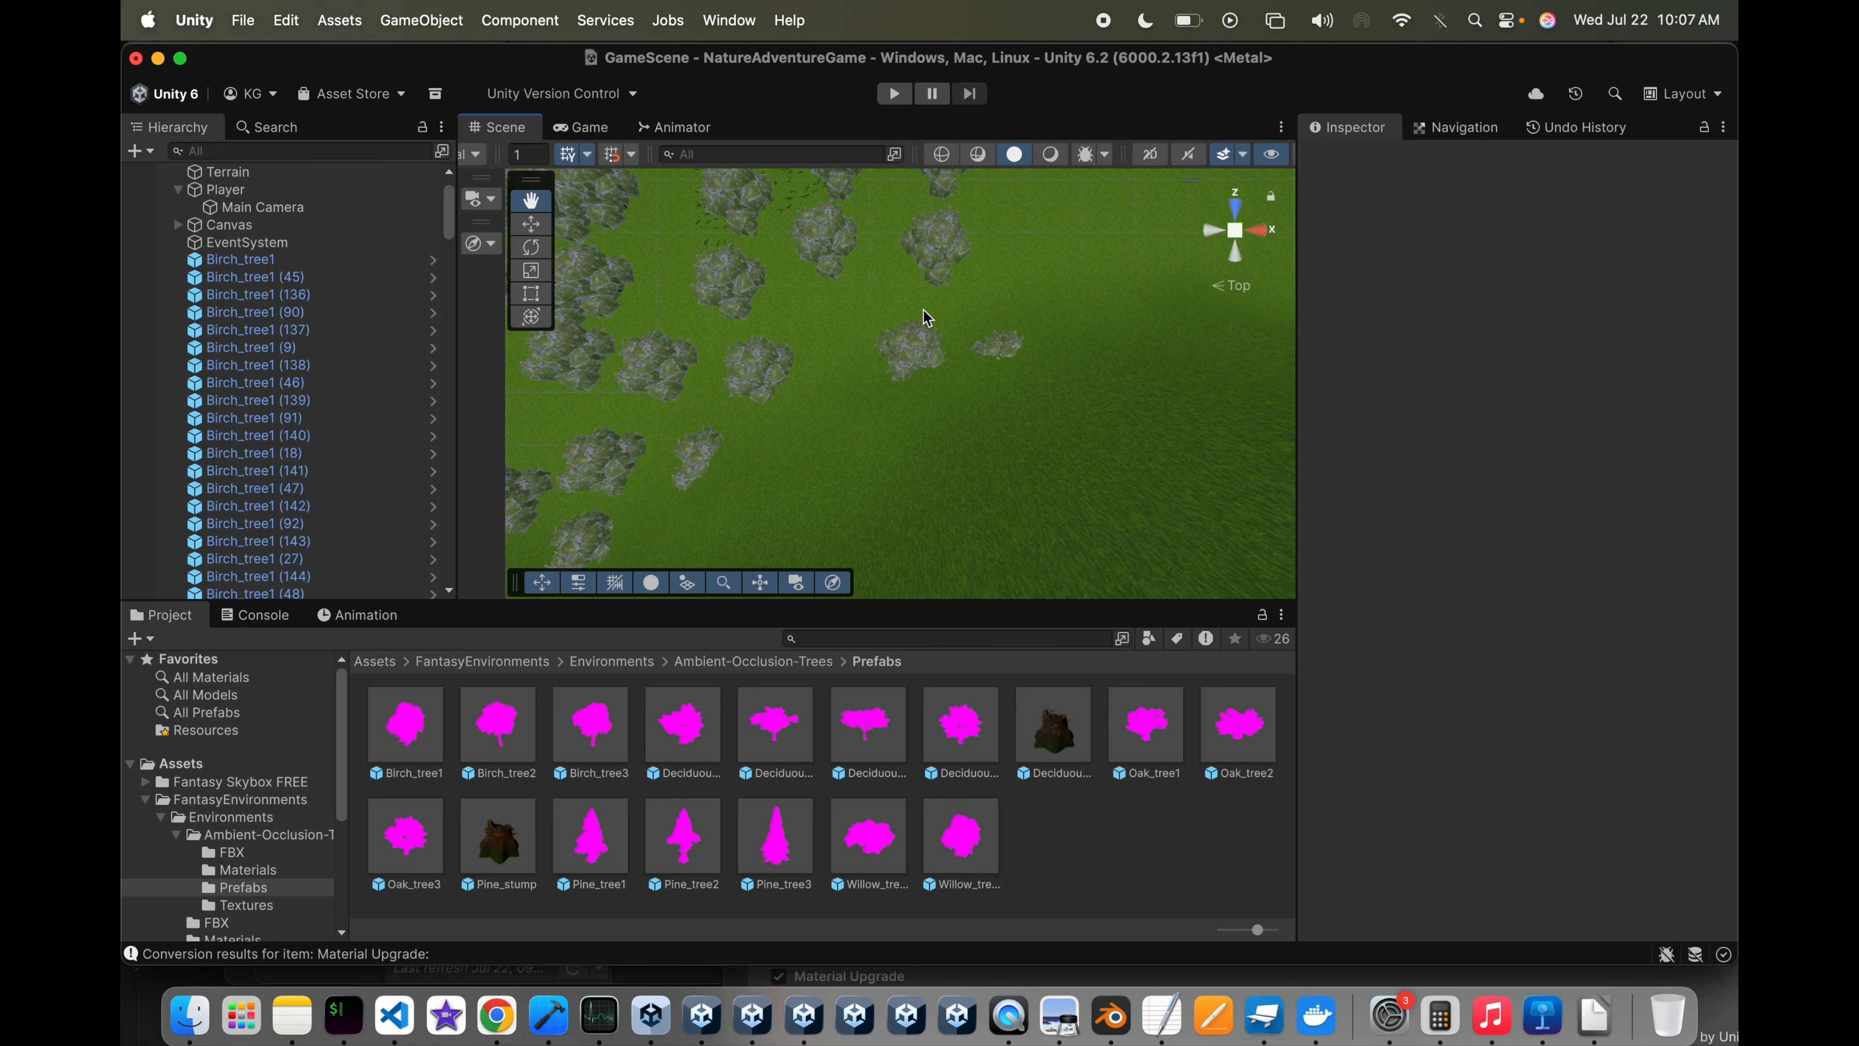
pyautogui.moveTo(927, 318); pyautogui.dragTo(1023, 183)
pyautogui.click(536, 226)
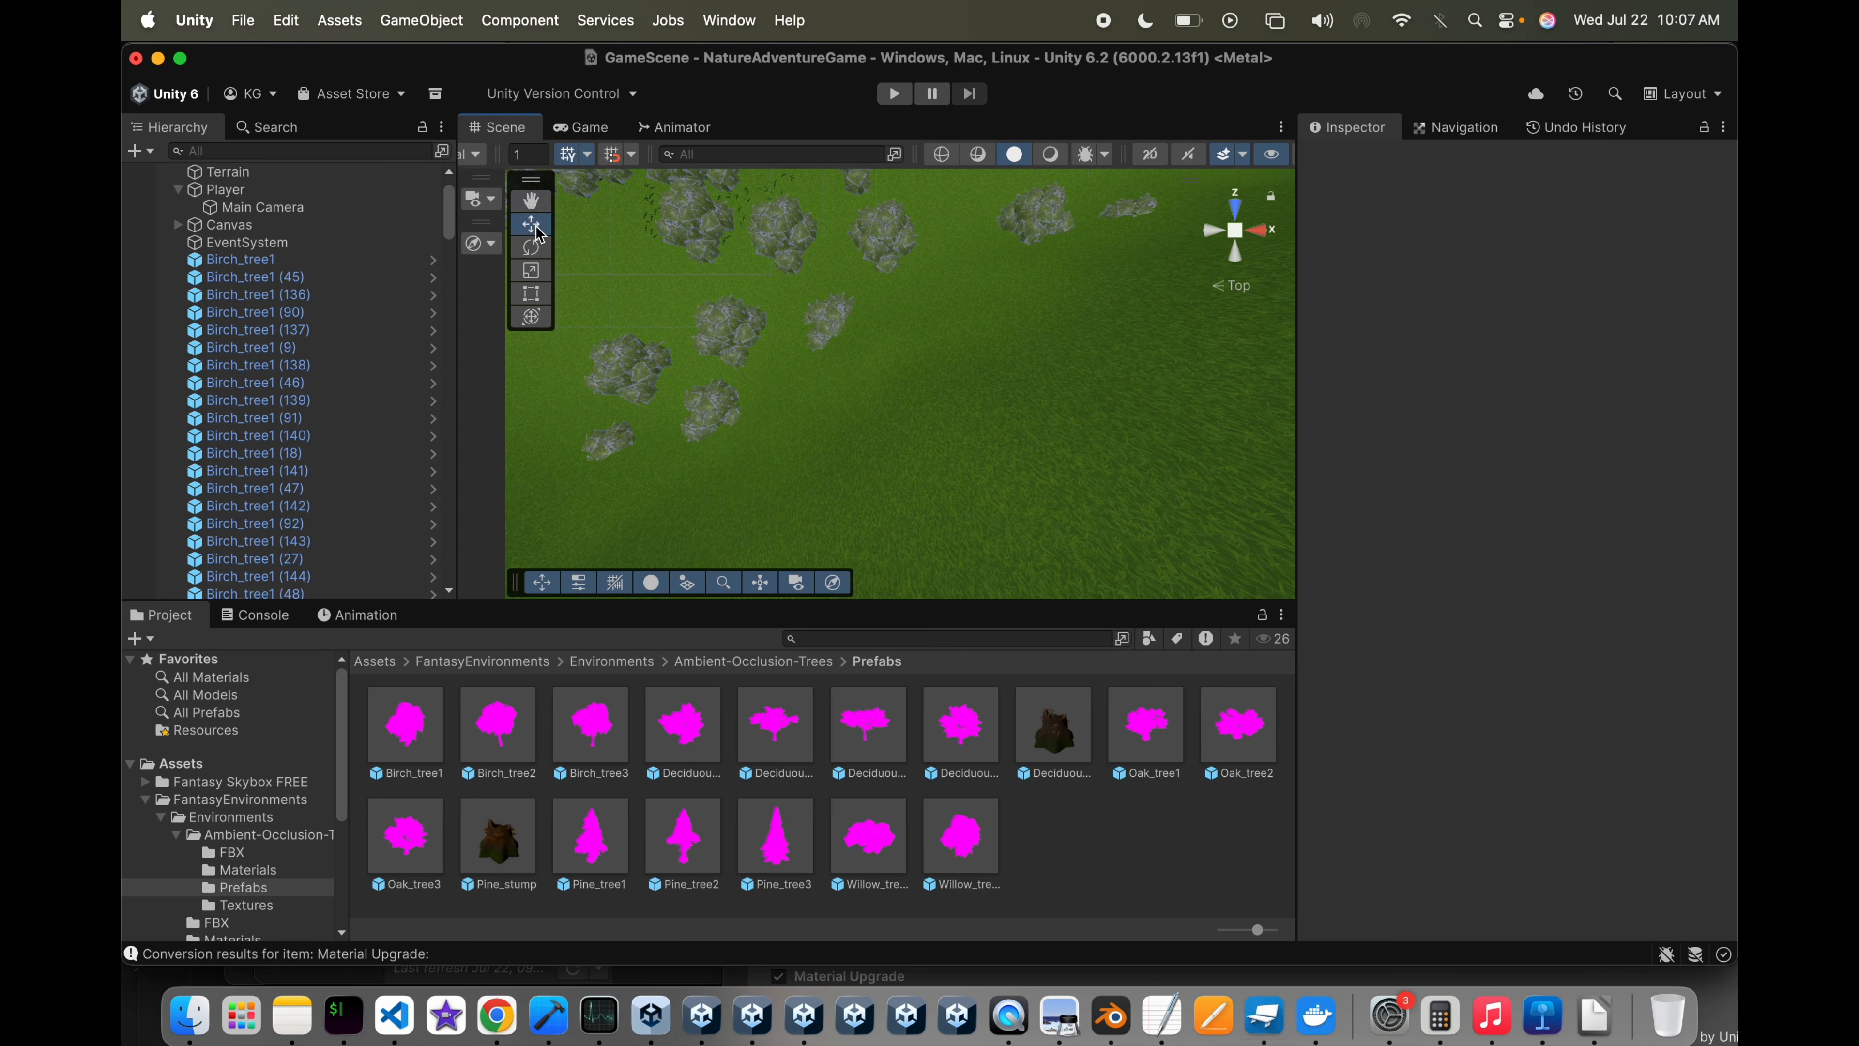
pyautogui.click(708, 405)
pyautogui.press('super+BackSpace')
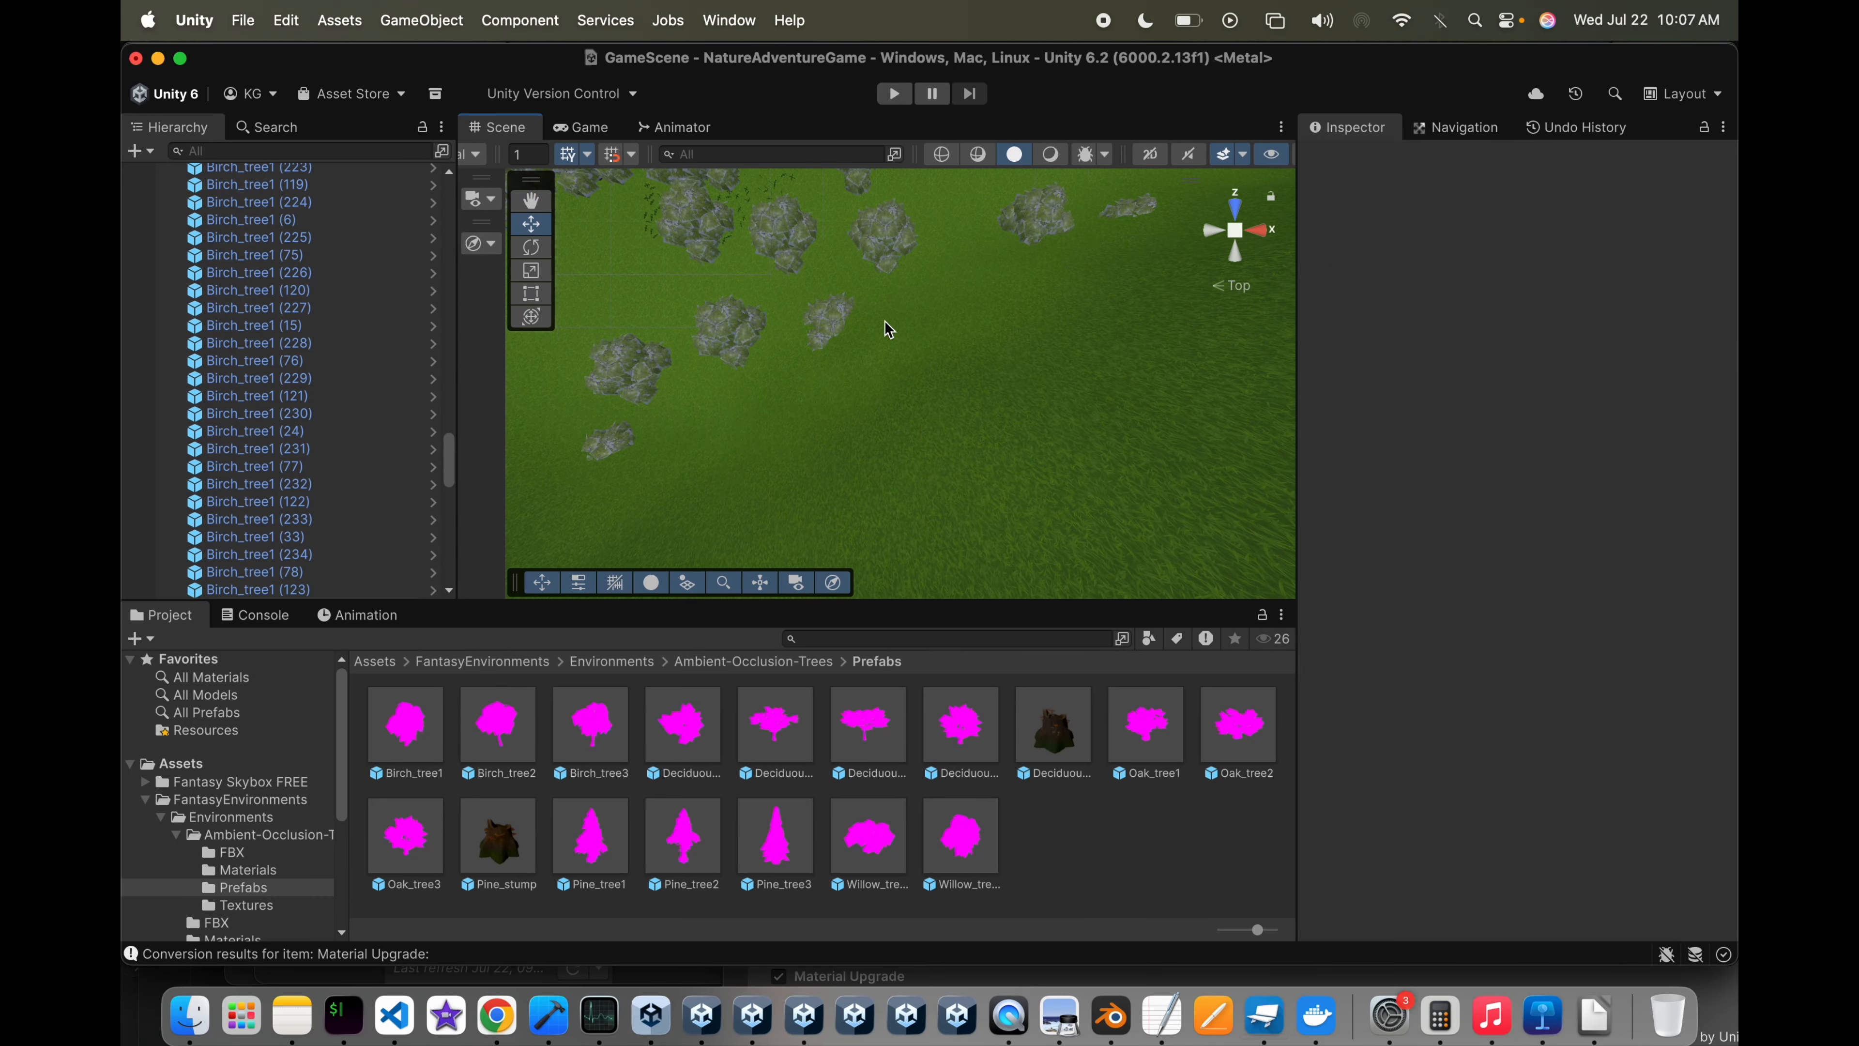
pyautogui.click(827, 309)
pyautogui.press('super+BackSpace')
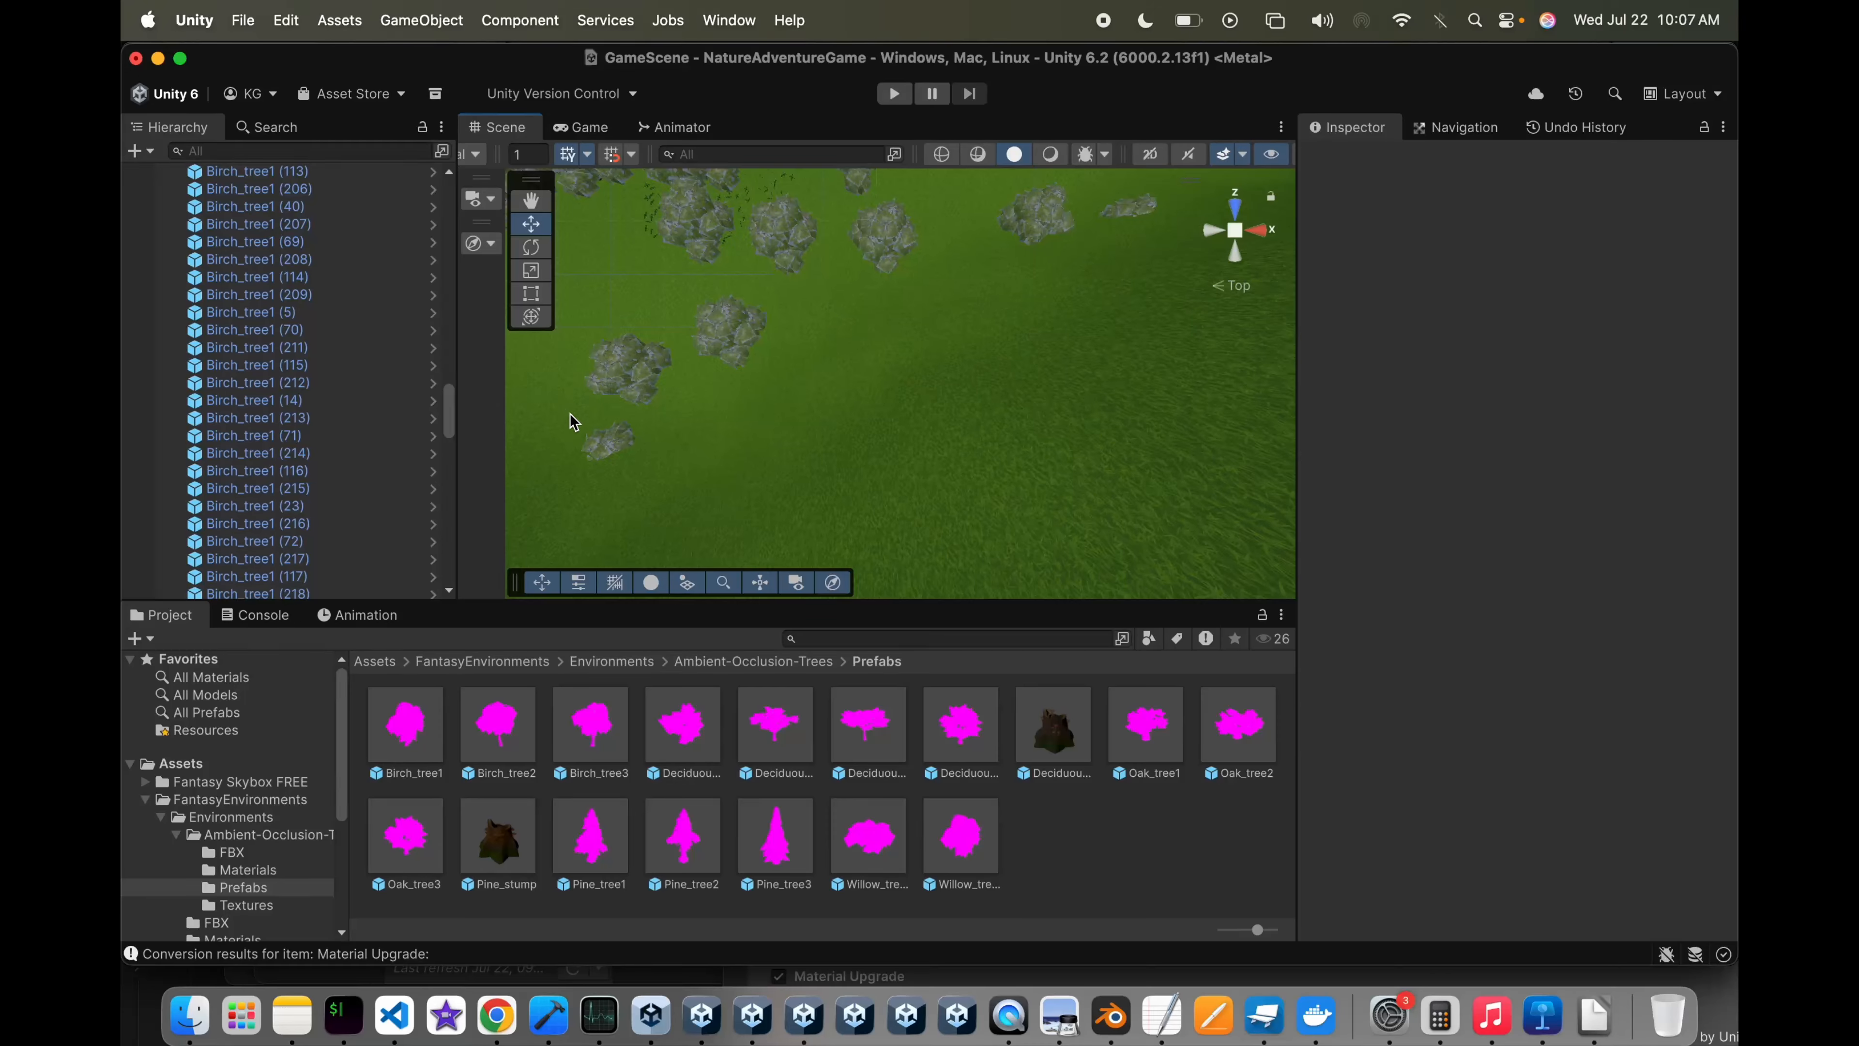
# Step: Delete the southernmost and the easternmost outlying birch trees on the slope of the eastern forest
pyautogui.click(597, 450)
pyautogui.press('super+BackSpace')
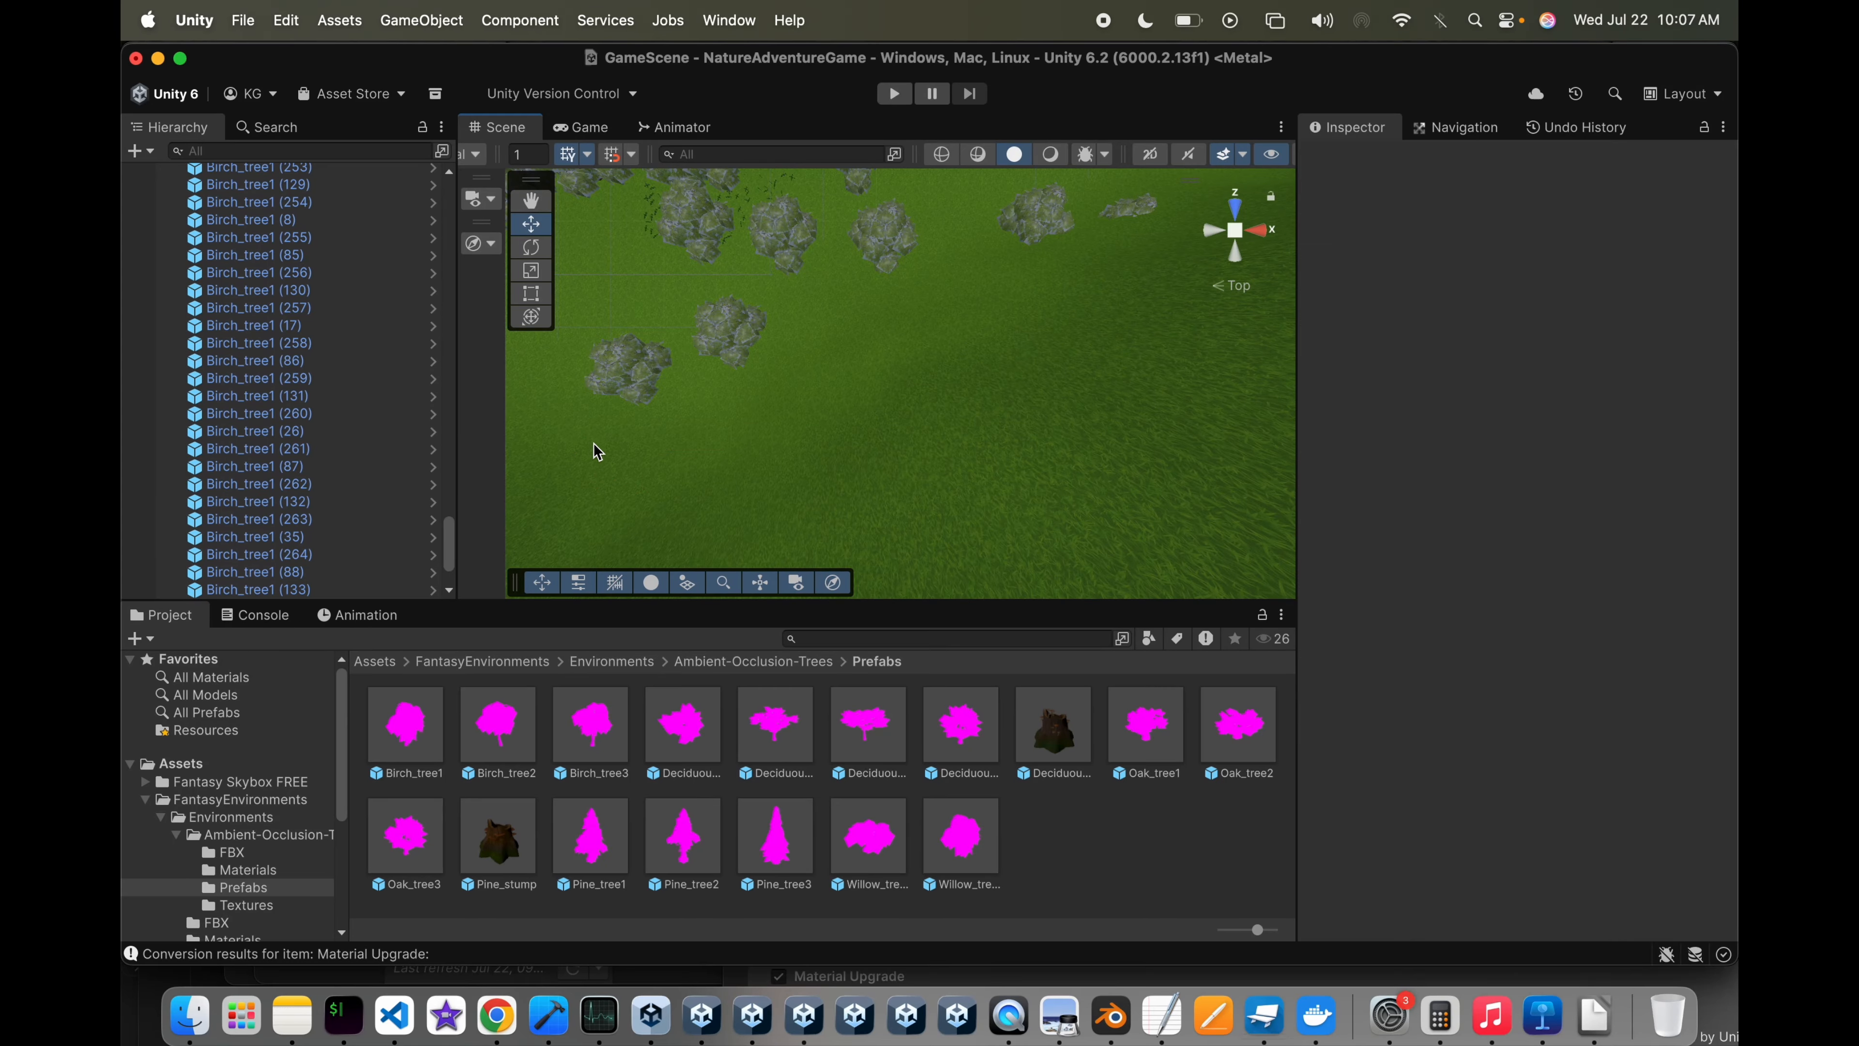
pyautogui.click(1128, 207)
pyautogui.press('super+BackSpace')
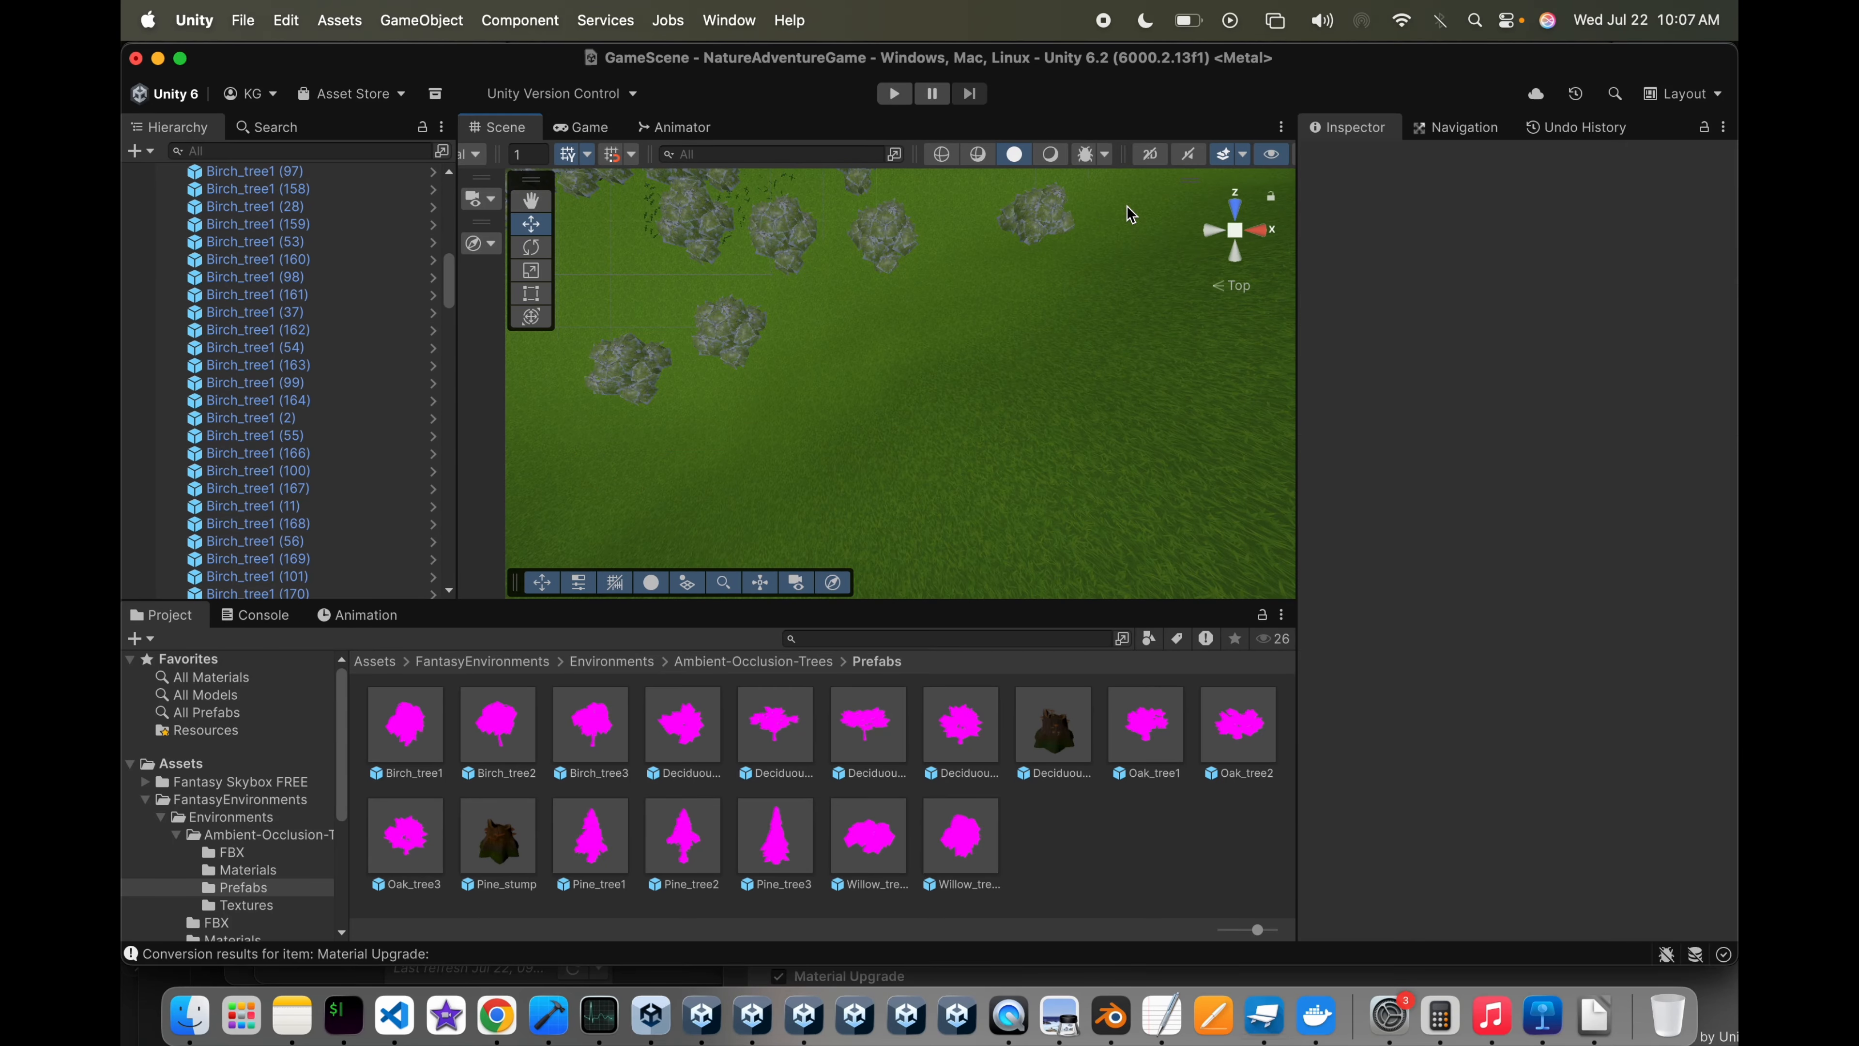
# Step: Place three Birch_tree1 prefabs on the grass between the two forests, south of the curved path's end
pyautogui.scroll(-10, 947, 223)
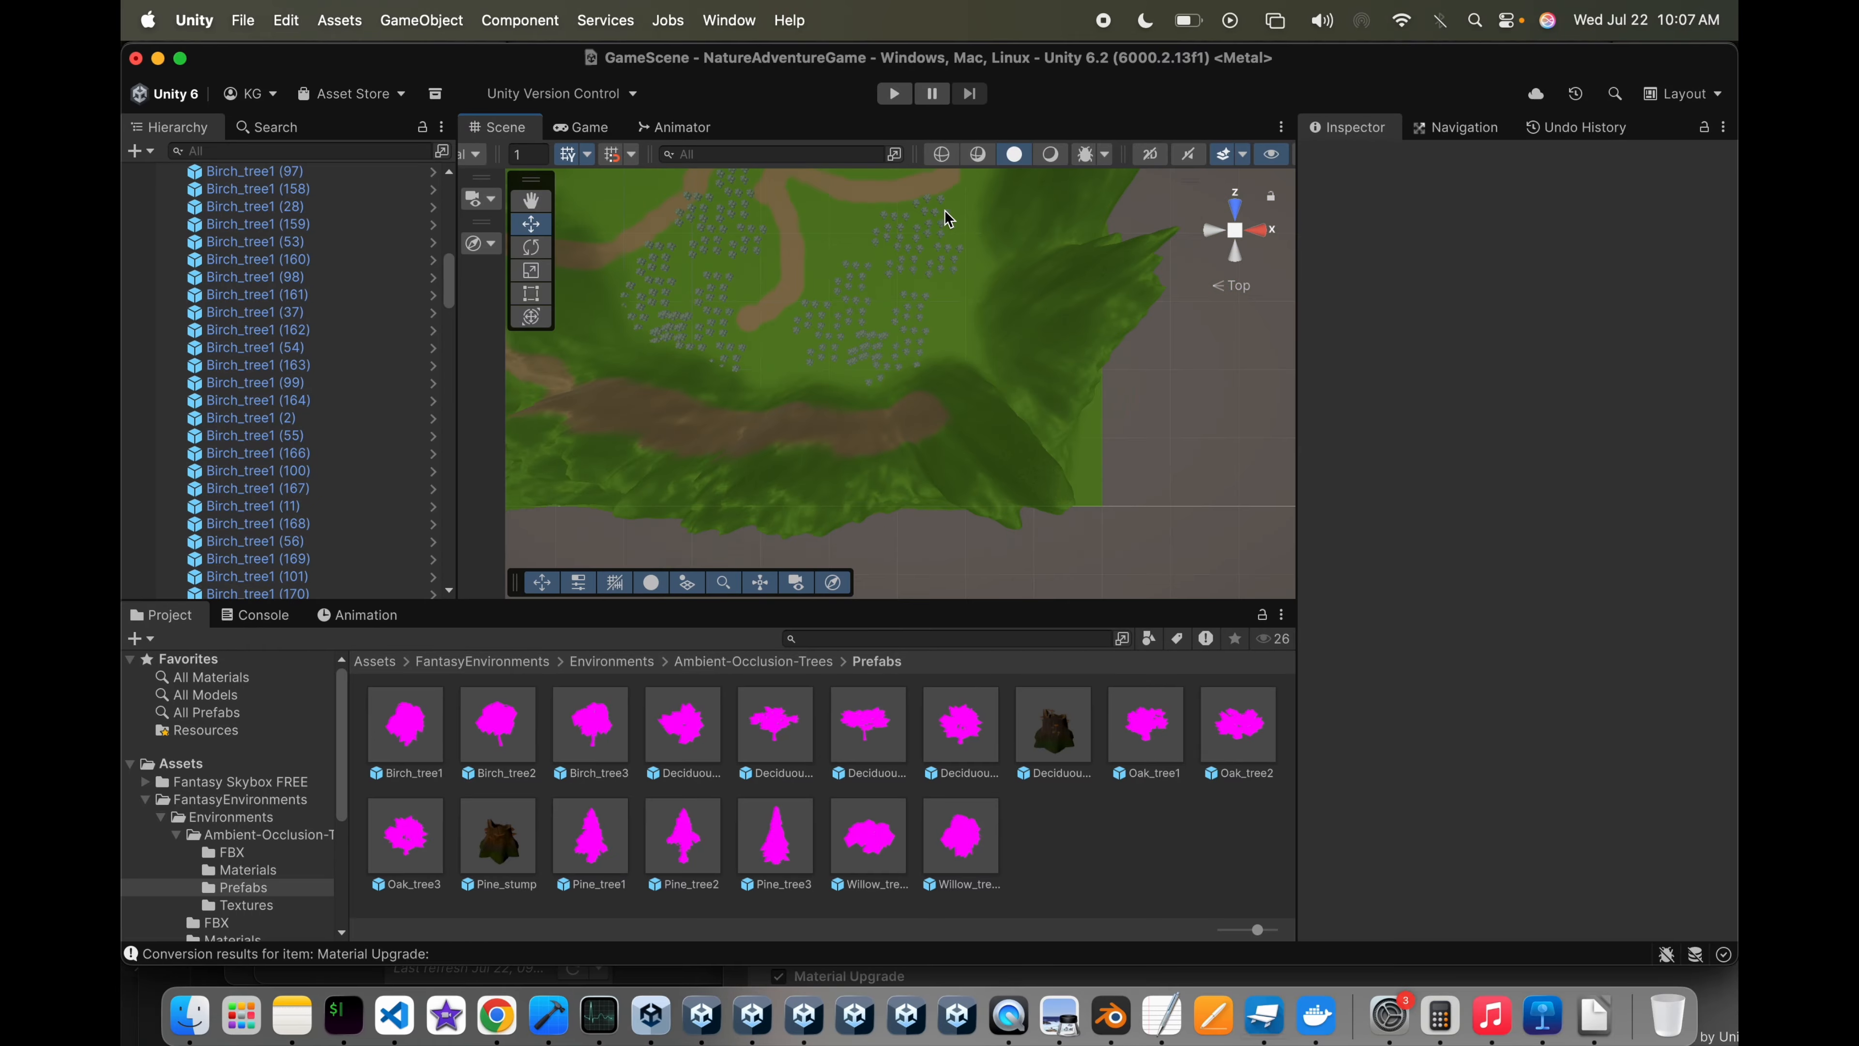
pyautogui.scroll(5, 1025, 373)
pyautogui.scroll(-6, 1002, 392)
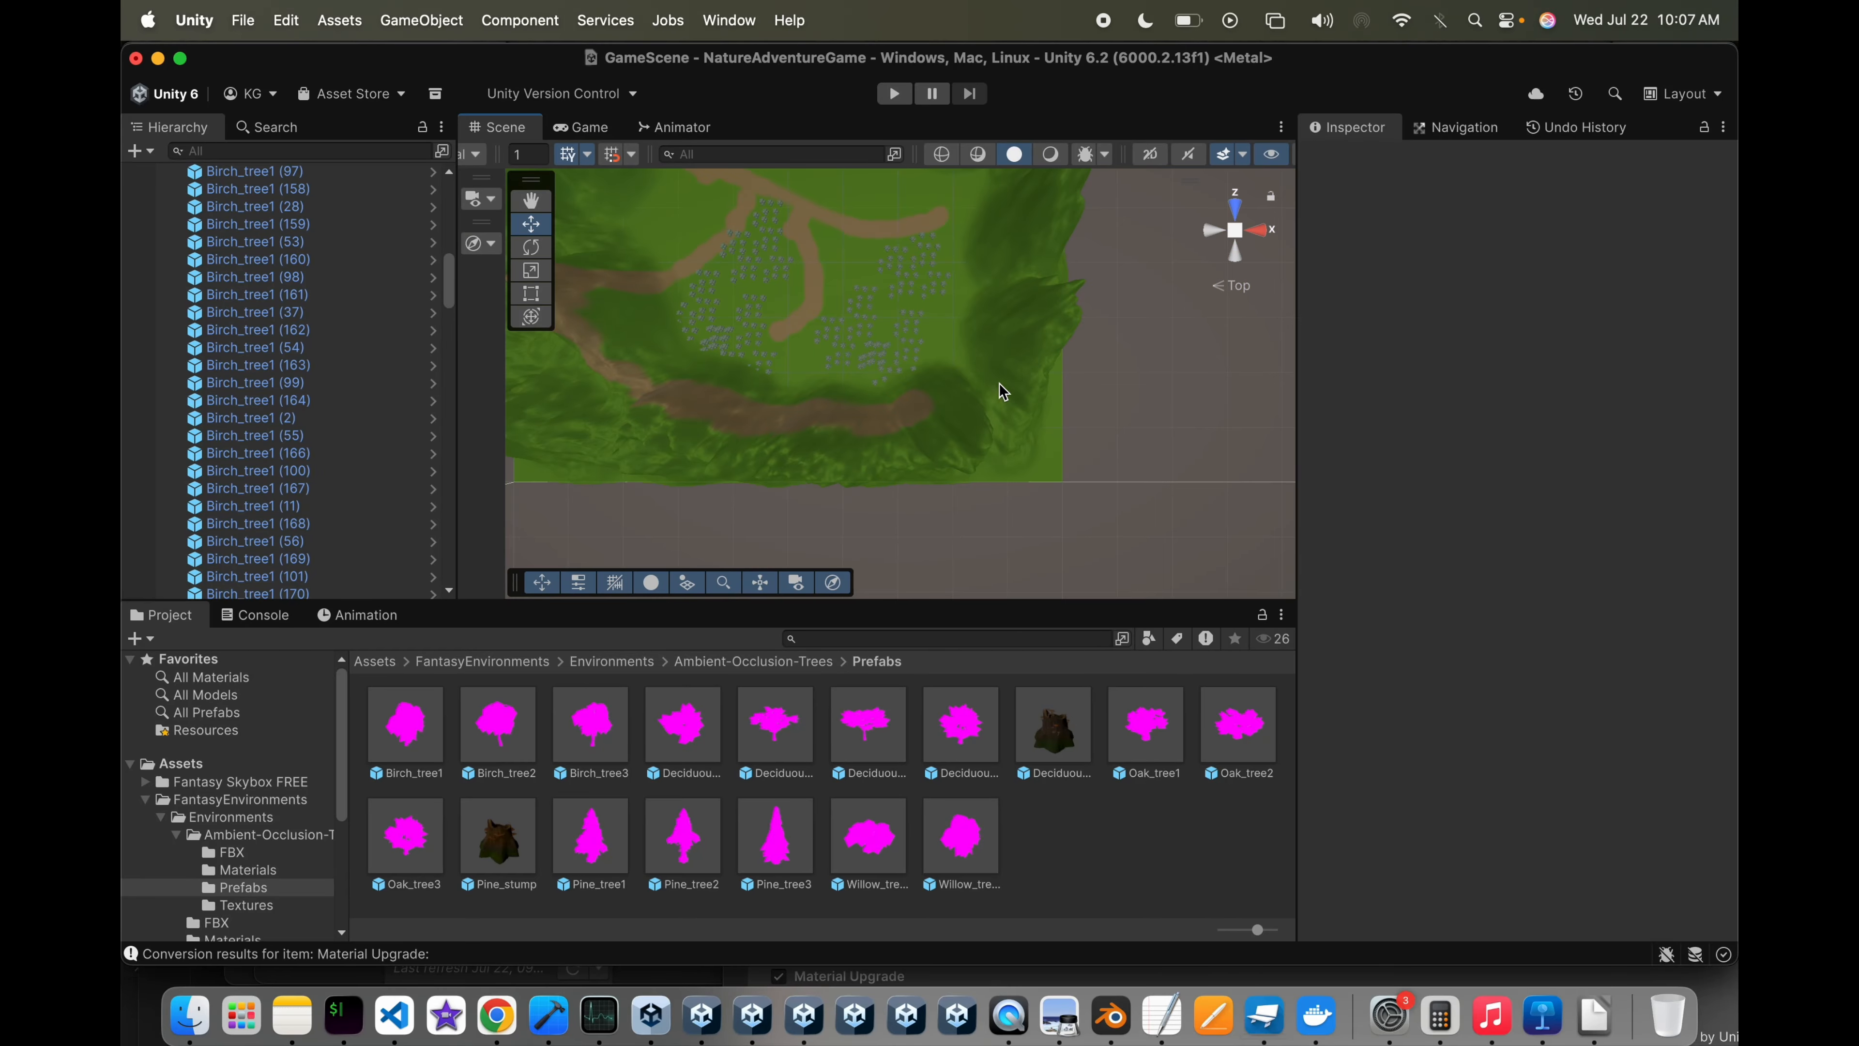
pyautogui.scroll(5, 951, 534)
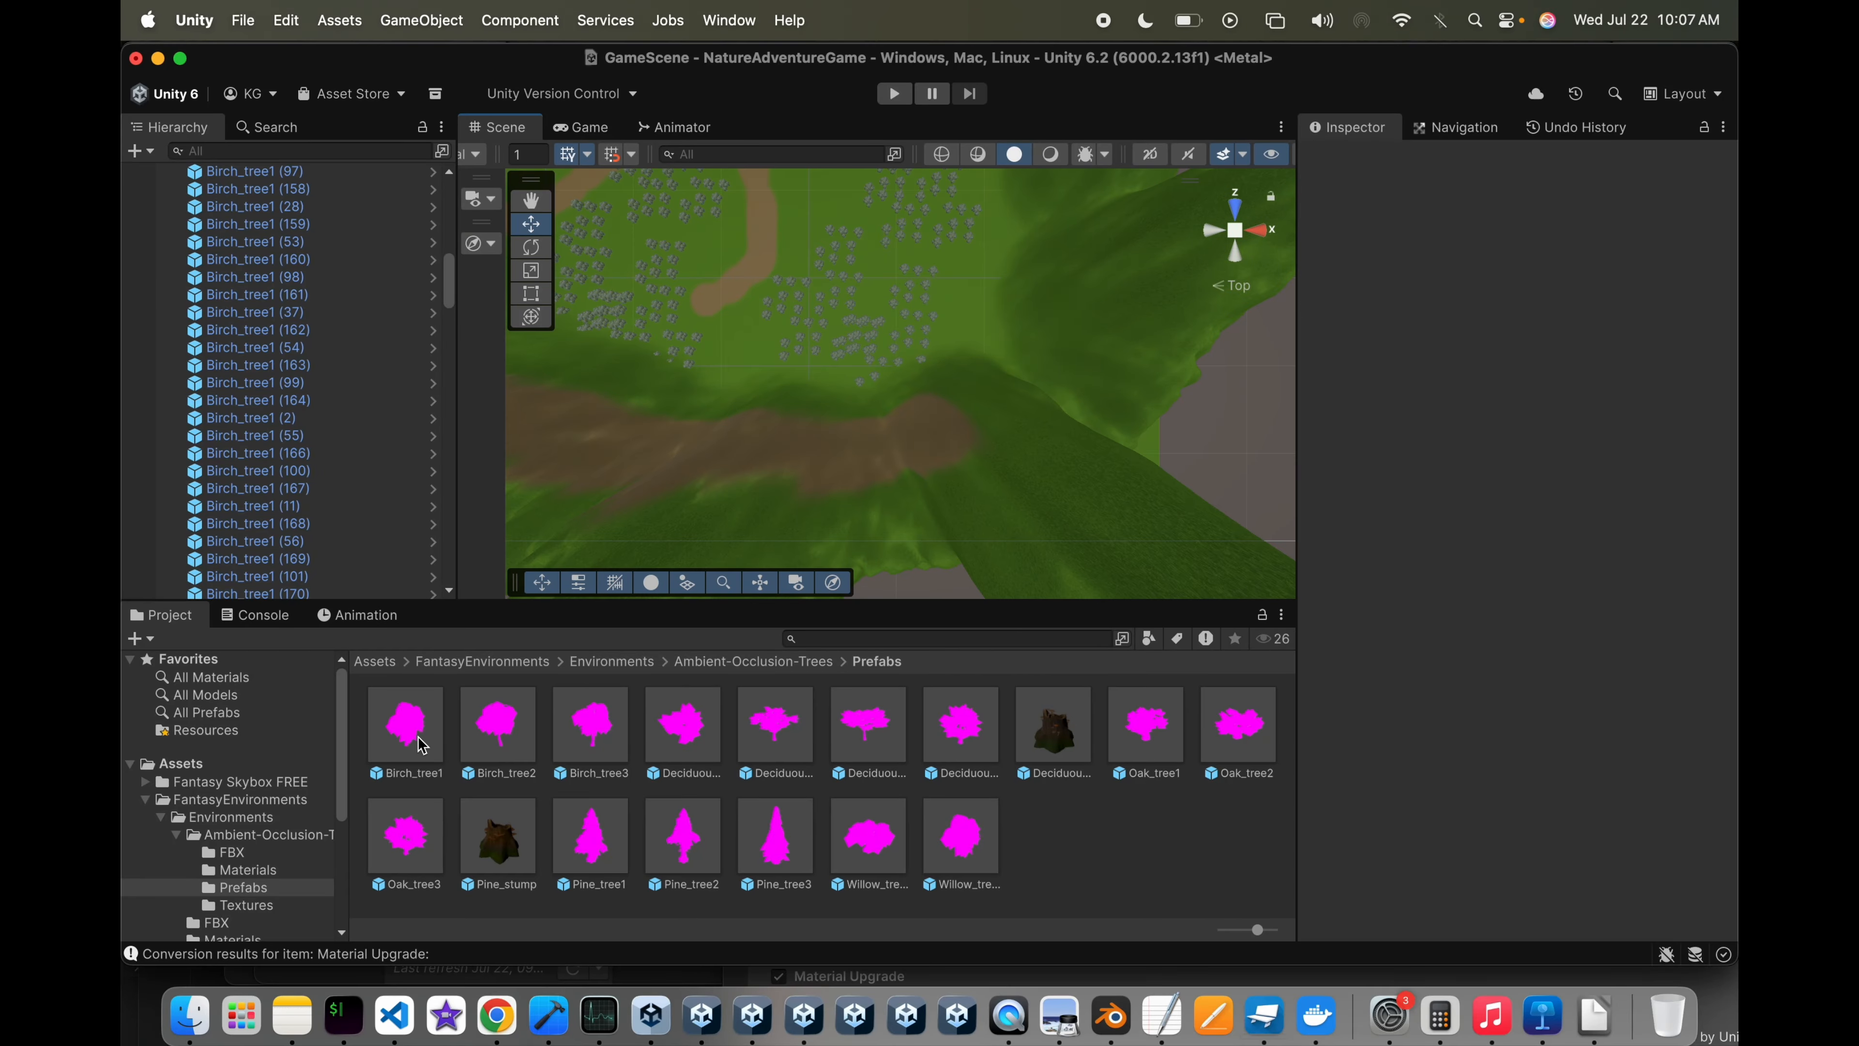
pyautogui.moveTo(405, 725); pyautogui.dragTo(758, 346)
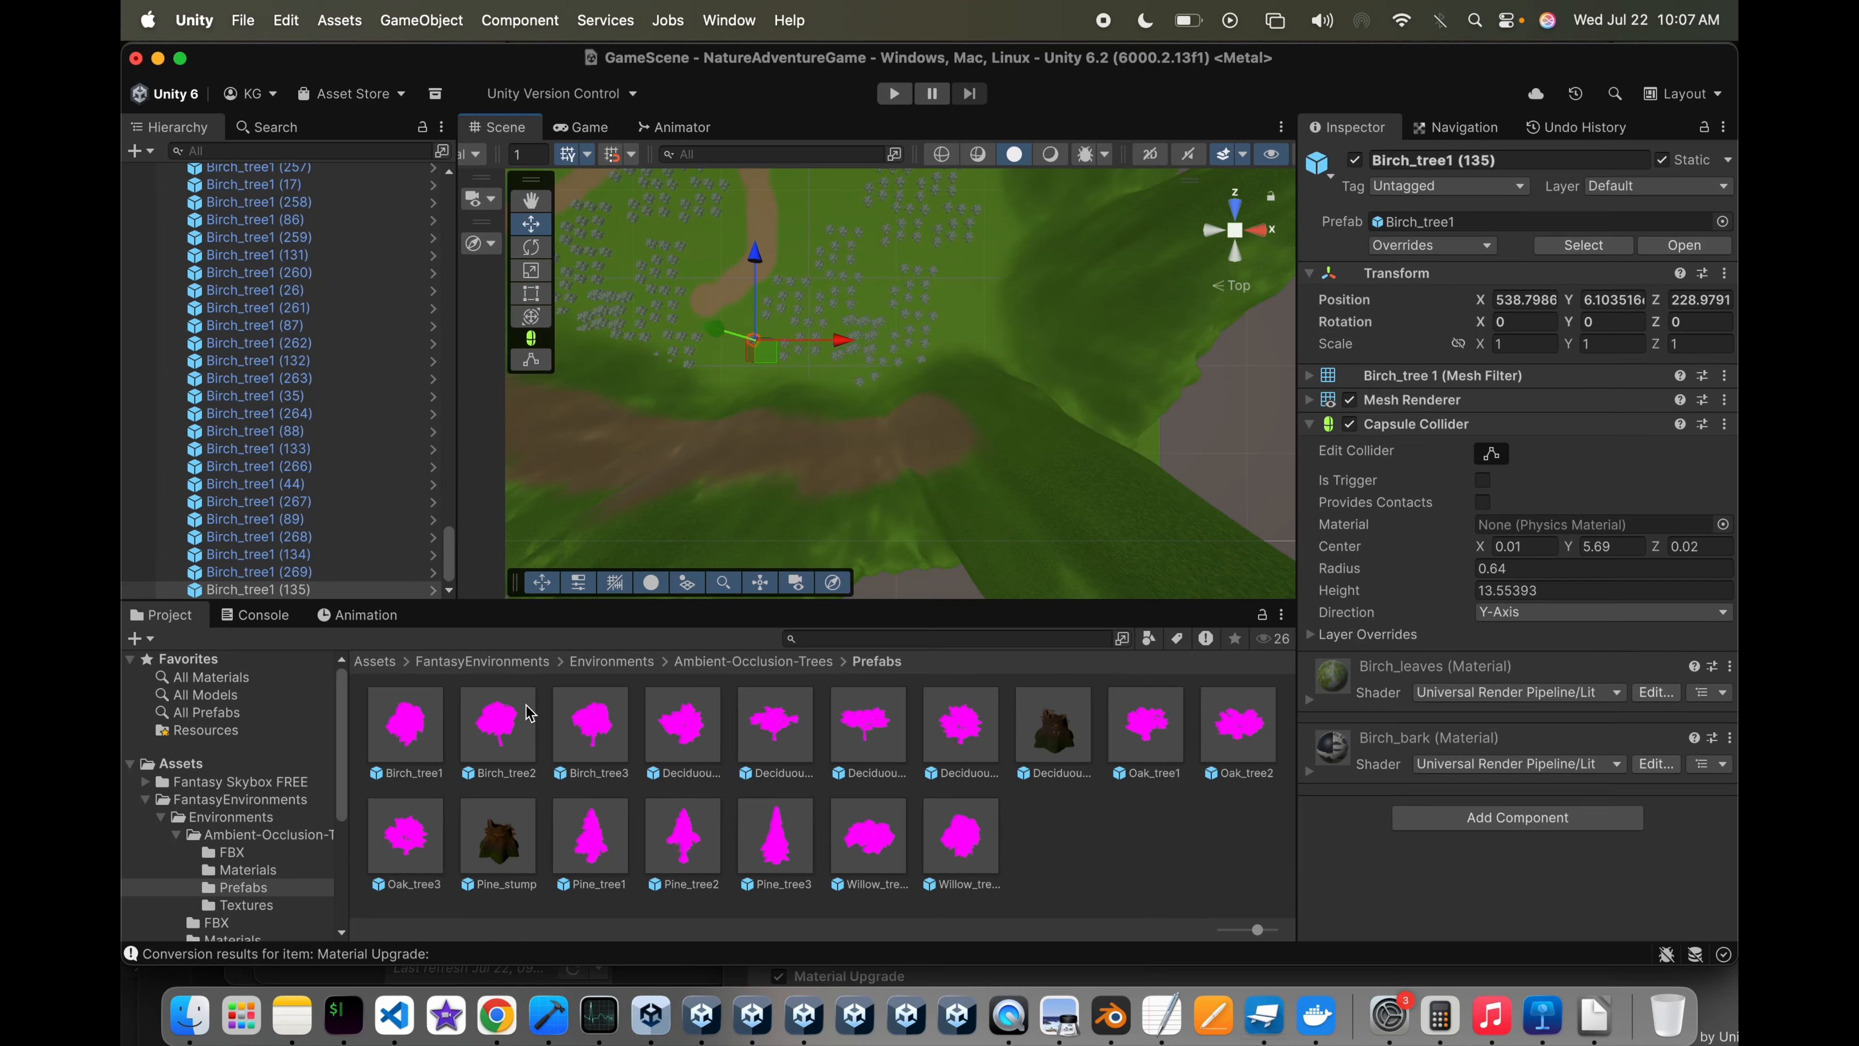
pyautogui.moveTo(406, 725); pyautogui.dragTo(816, 368)
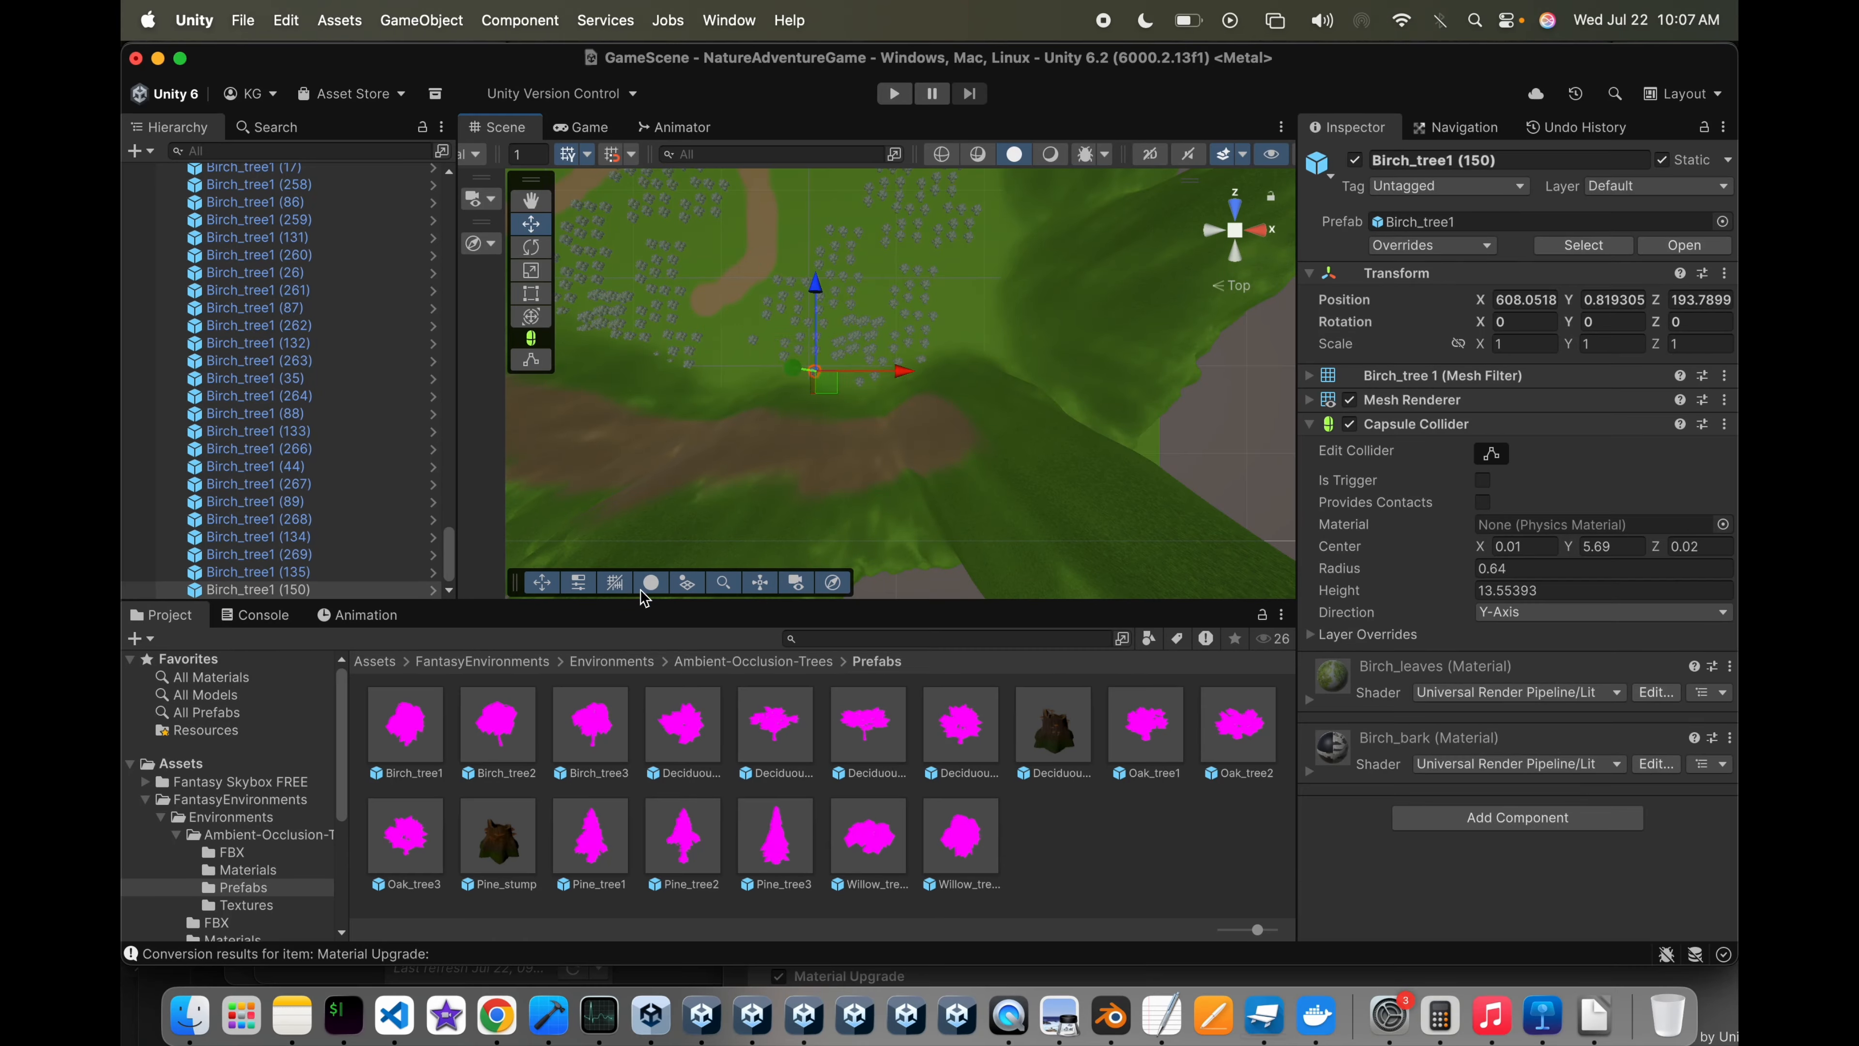
pyautogui.moveTo(431, 724); pyautogui.dragTo(768, 331)
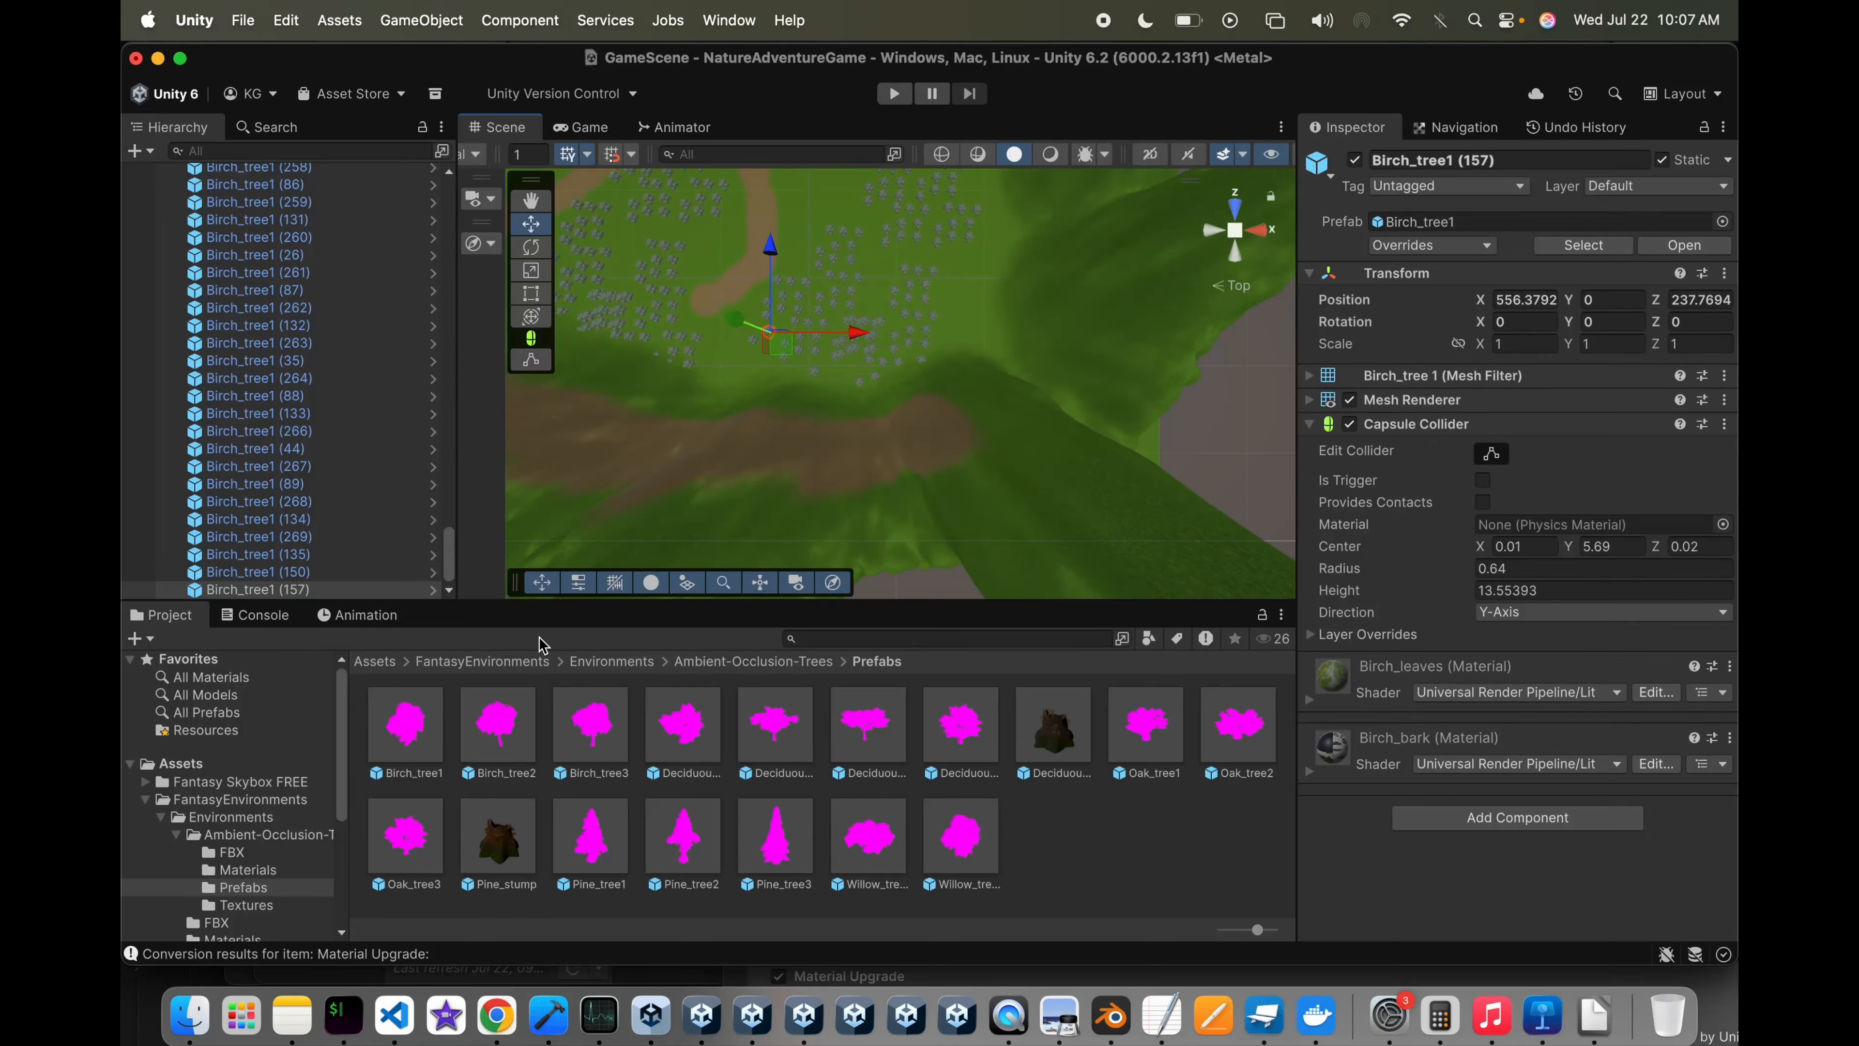
# Step: Add seven more Birch_tree1 prefabs to the gap between the two forests, just north of the wide southern dirt path
pyautogui.moveTo(412, 735); pyautogui.dragTo(728, 354)
pyautogui.moveTo(405, 724); pyautogui.dragTo(729, 354)
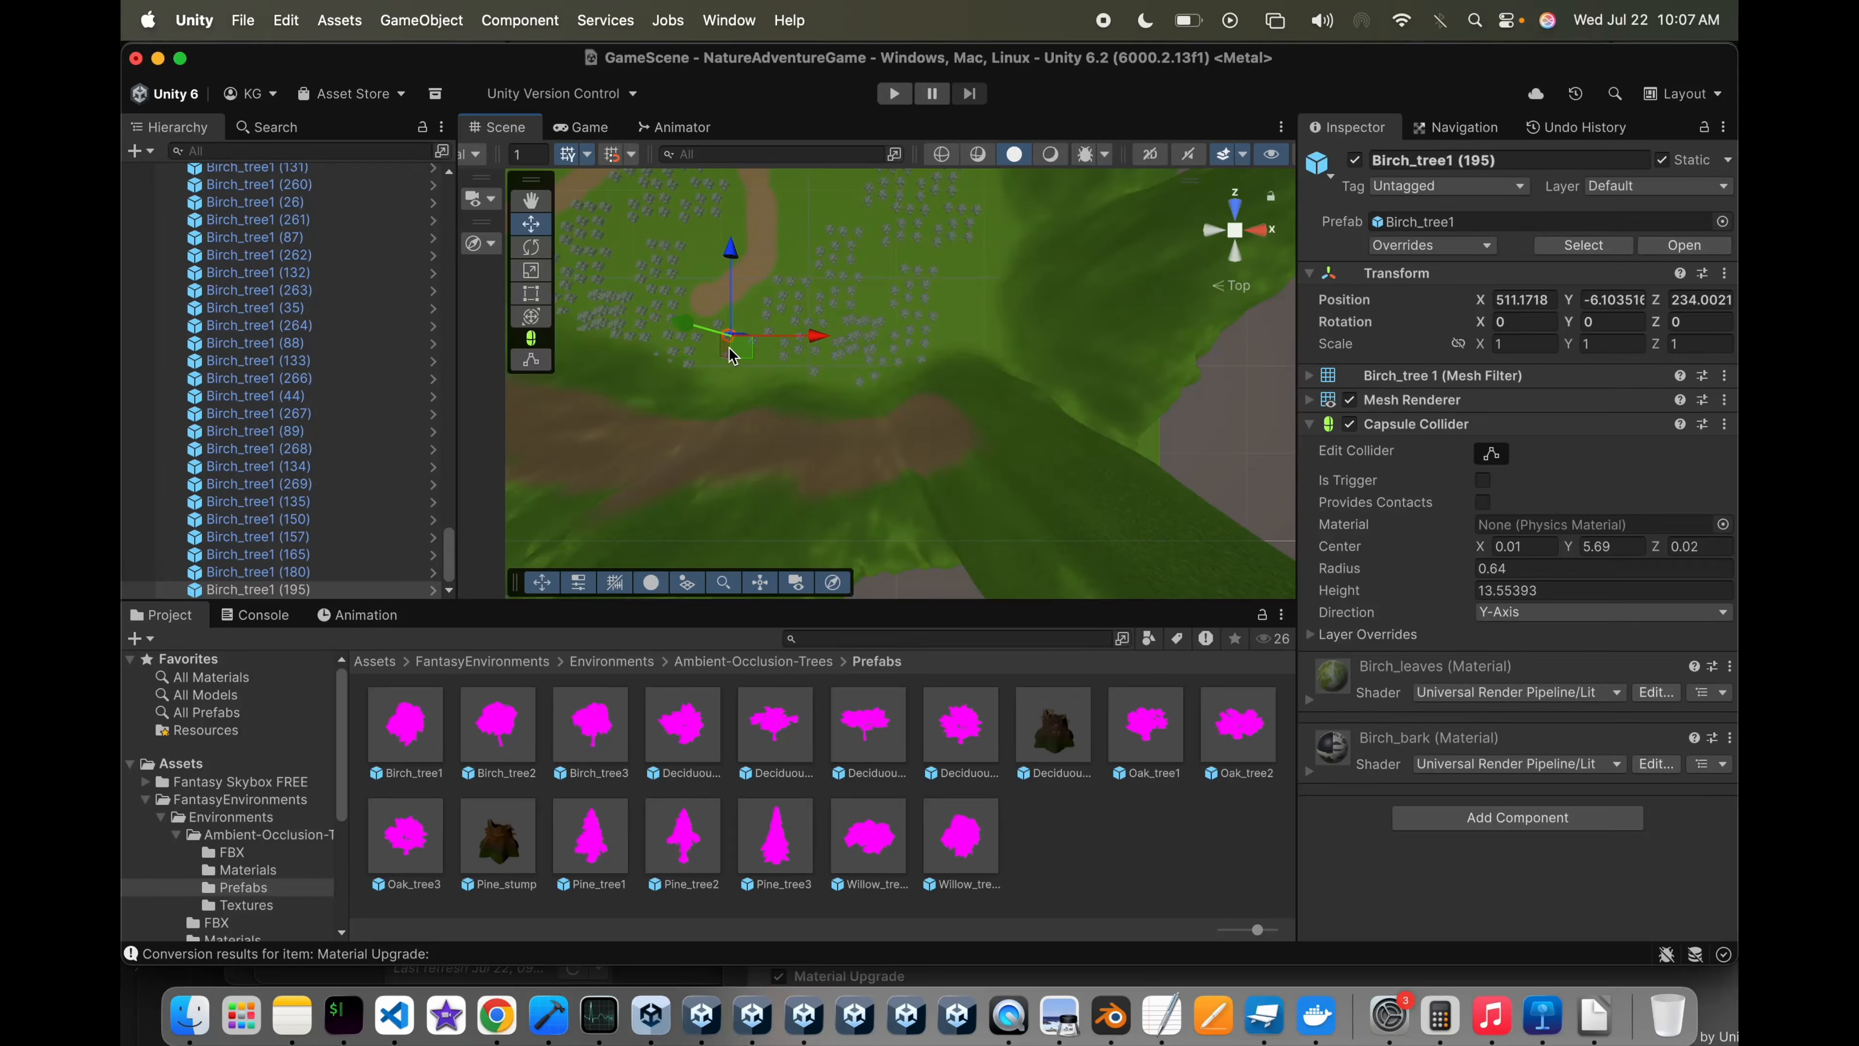
pyautogui.moveTo(405, 725); pyautogui.dragTo(757, 371)
pyautogui.moveTo(632, 496); pyautogui.dragTo(741, 360)
pyautogui.moveTo(400, 759); pyautogui.dragTo(716, 347)
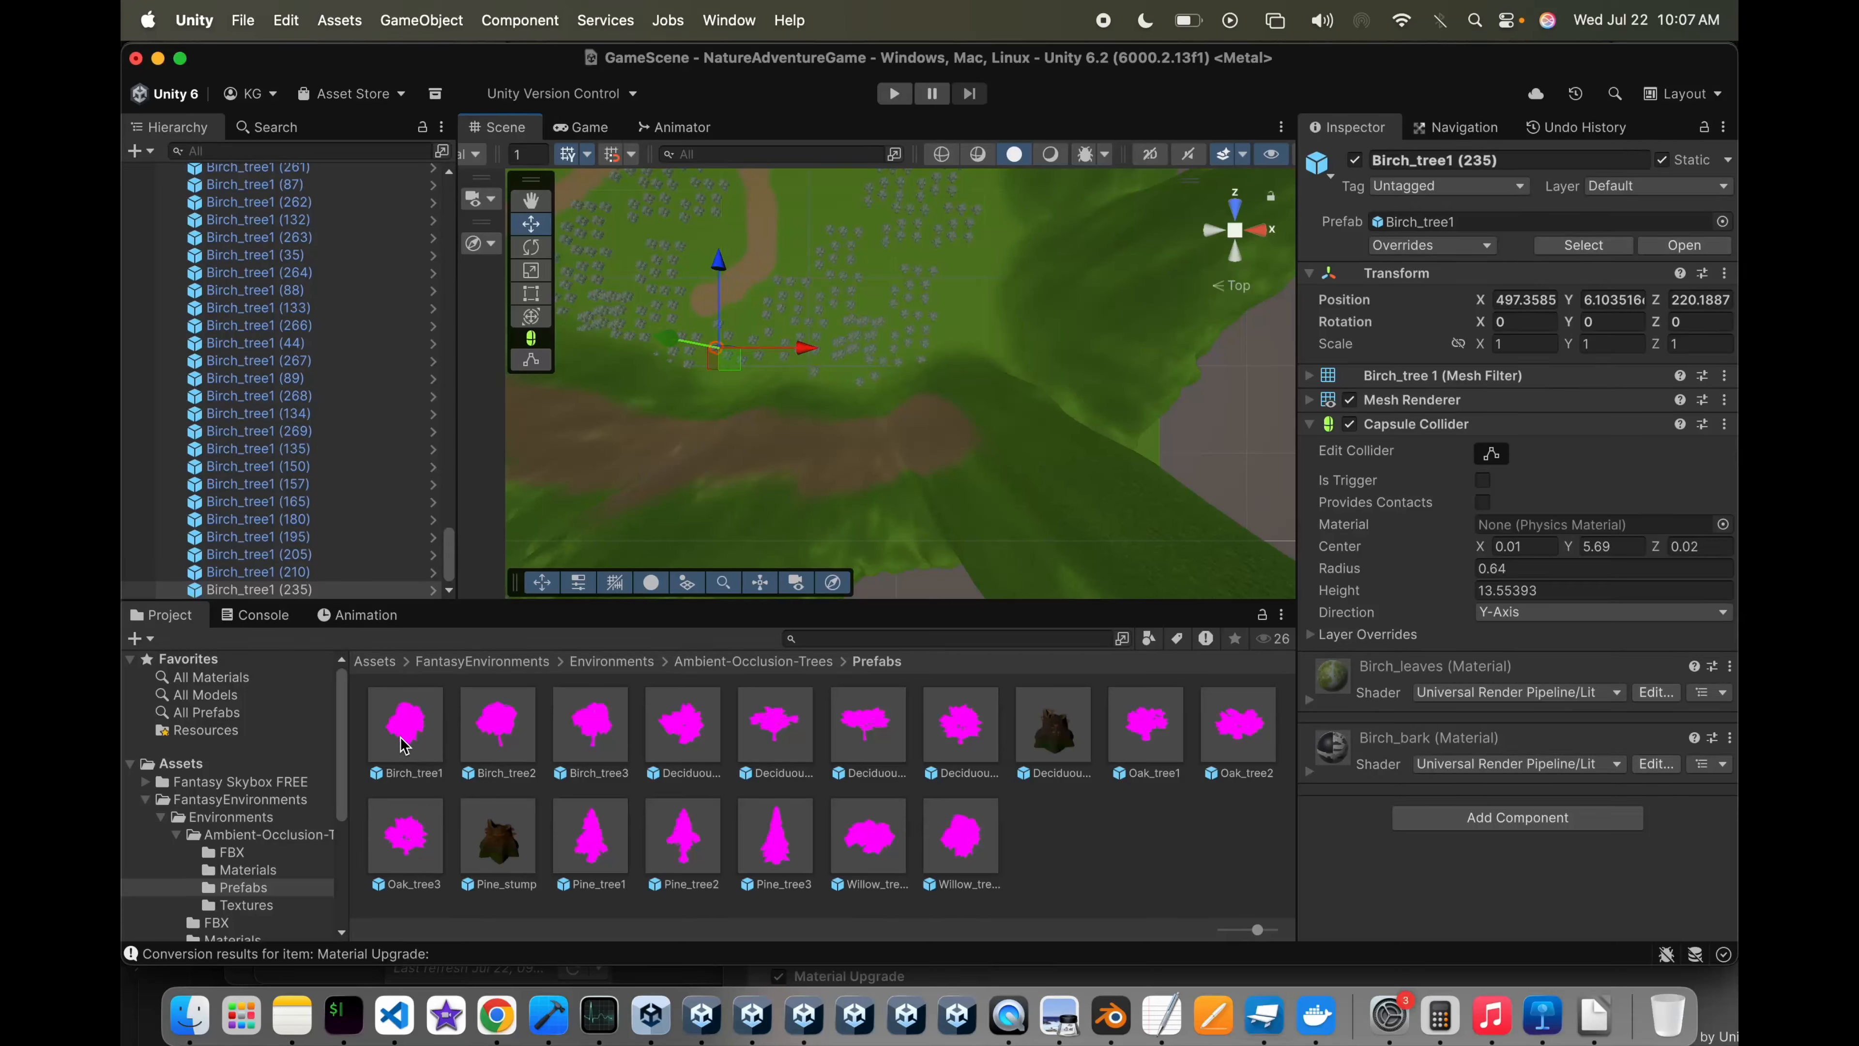
pyautogui.moveTo(402, 743); pyautogui.dragTo(721, 373)
pyautogui.scroll(3, 722, 381)
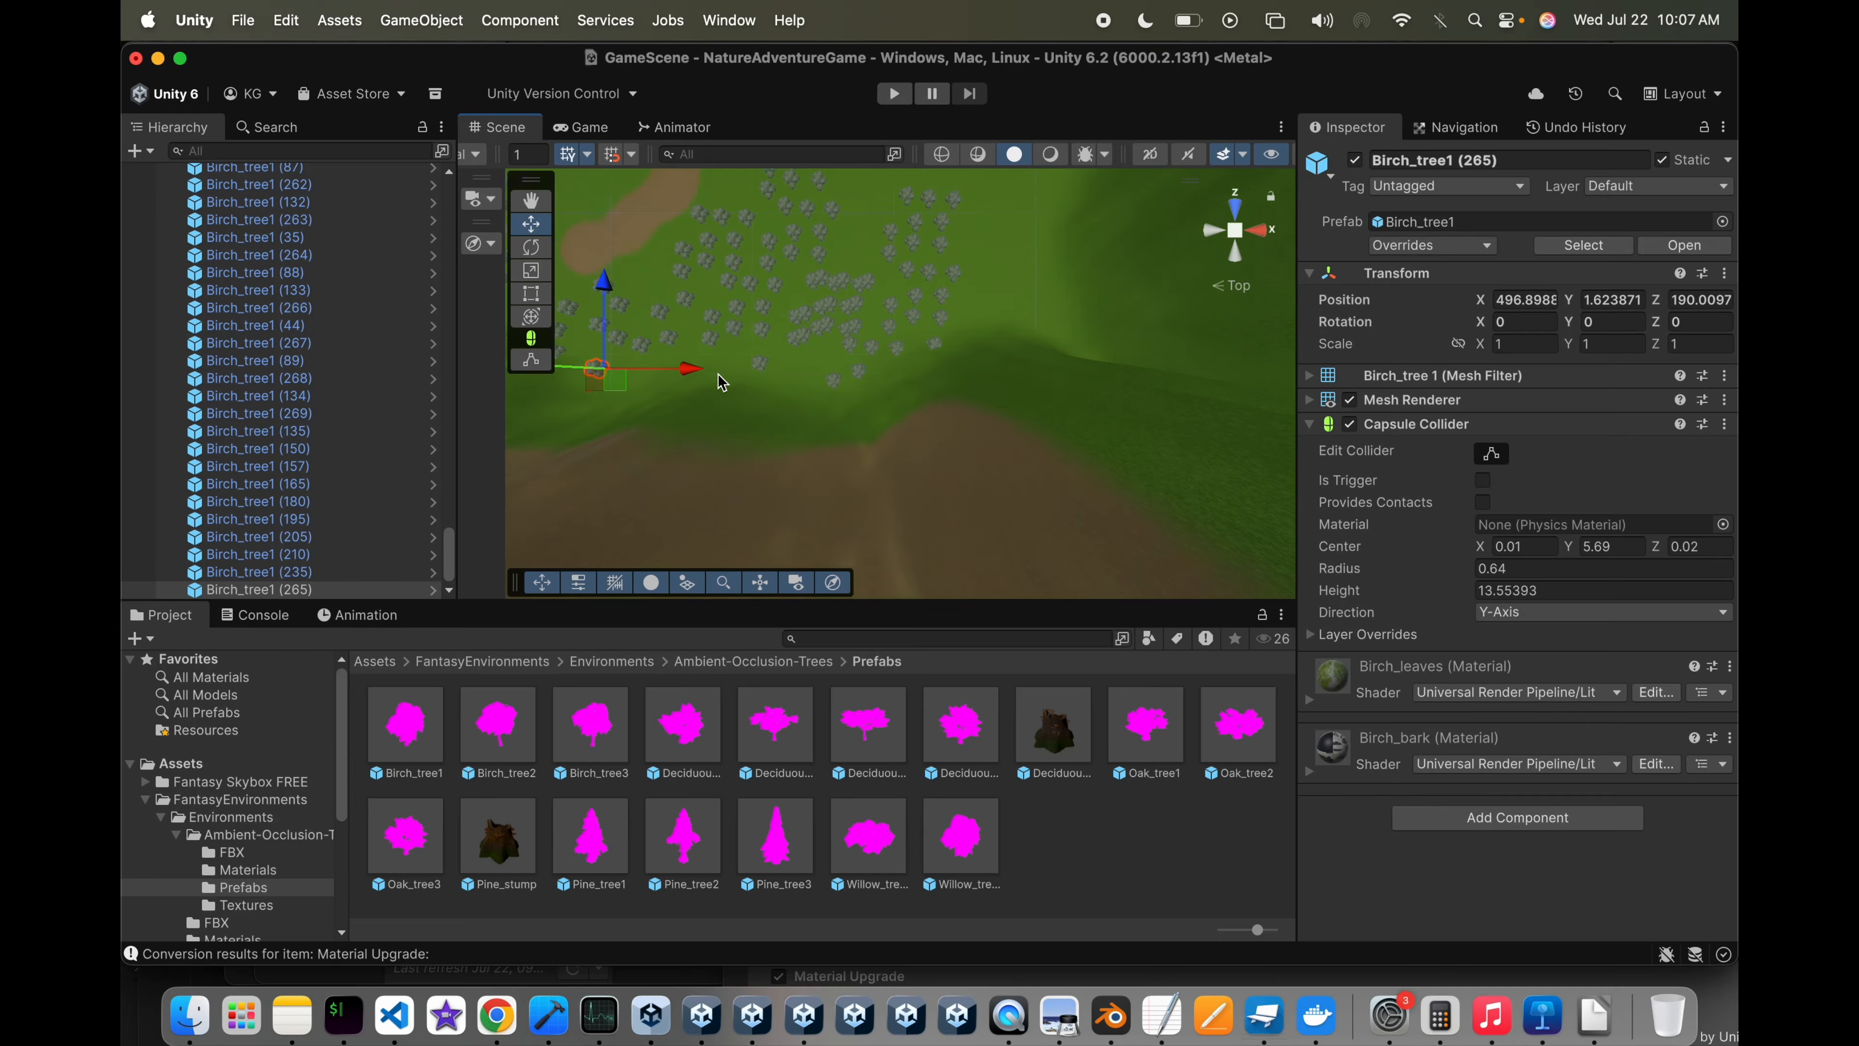
pyautogui.scroll(5, 722, 378)
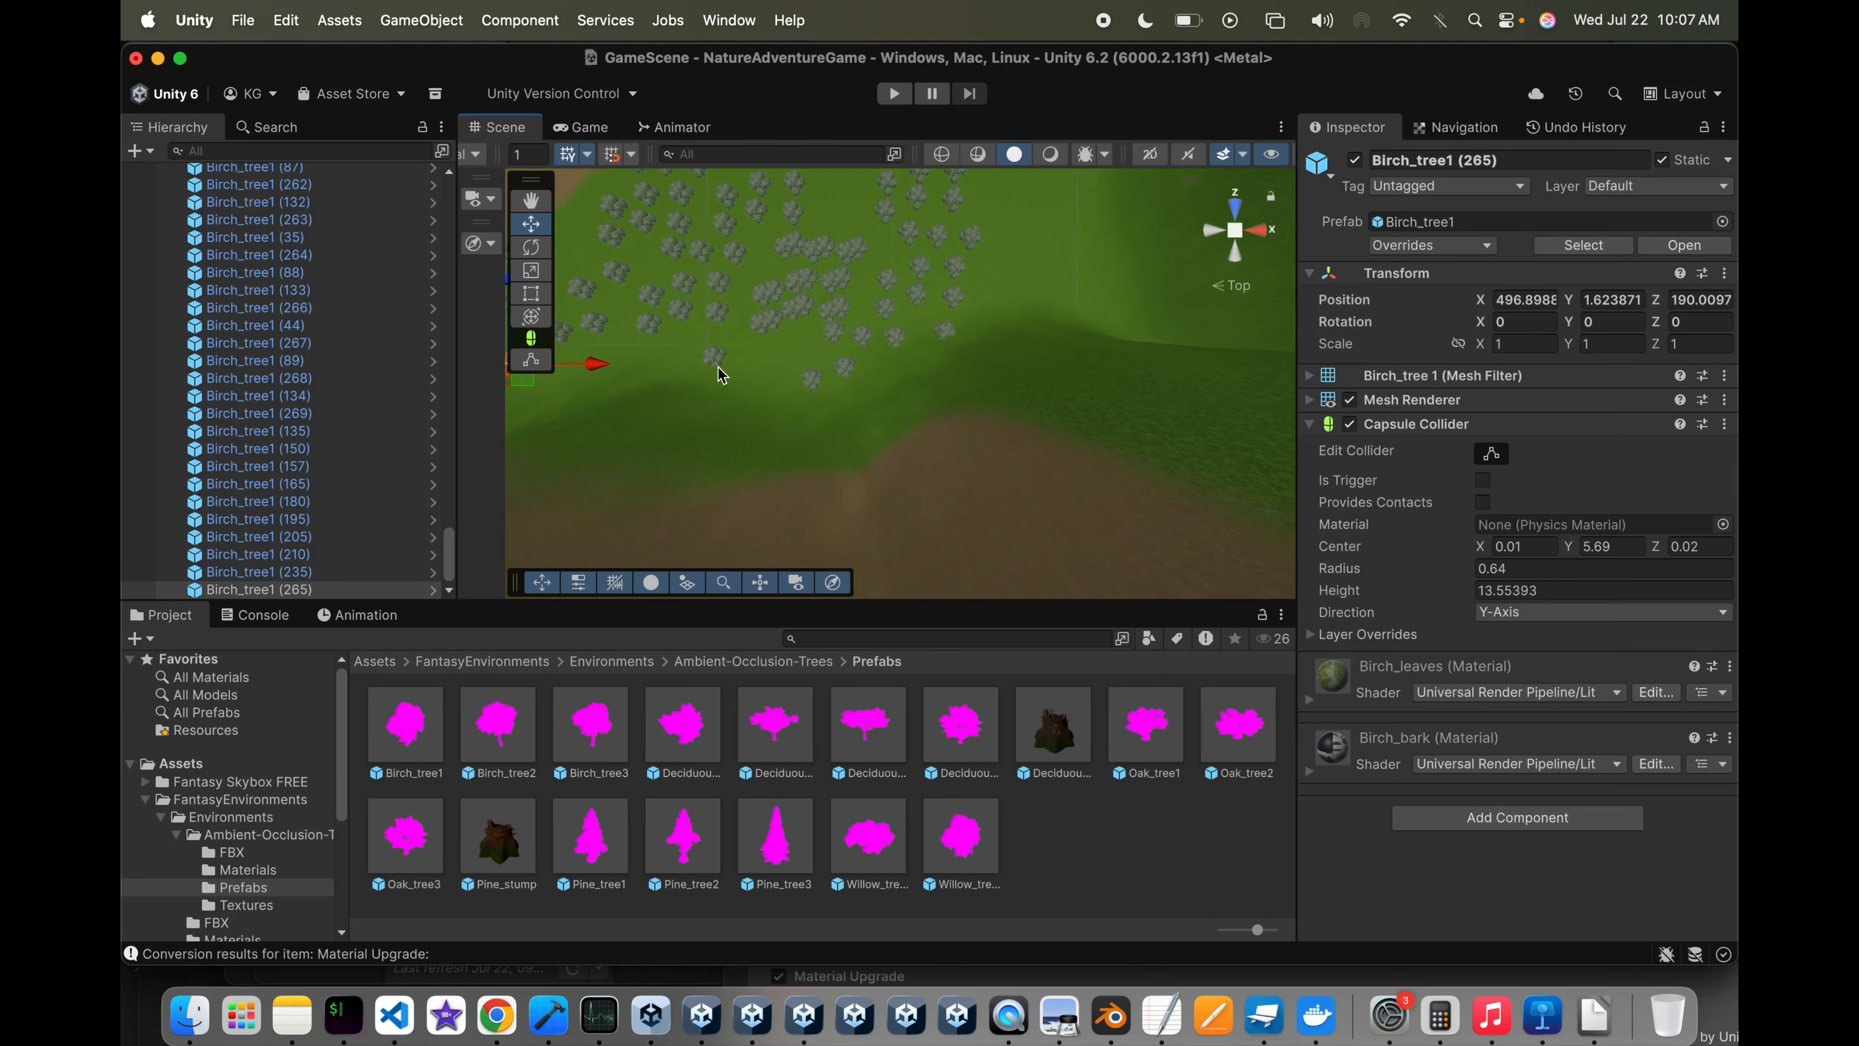
pyautogui.scroll(-8, 718, 367)
pyautogui.scroll(5, 719, 367)
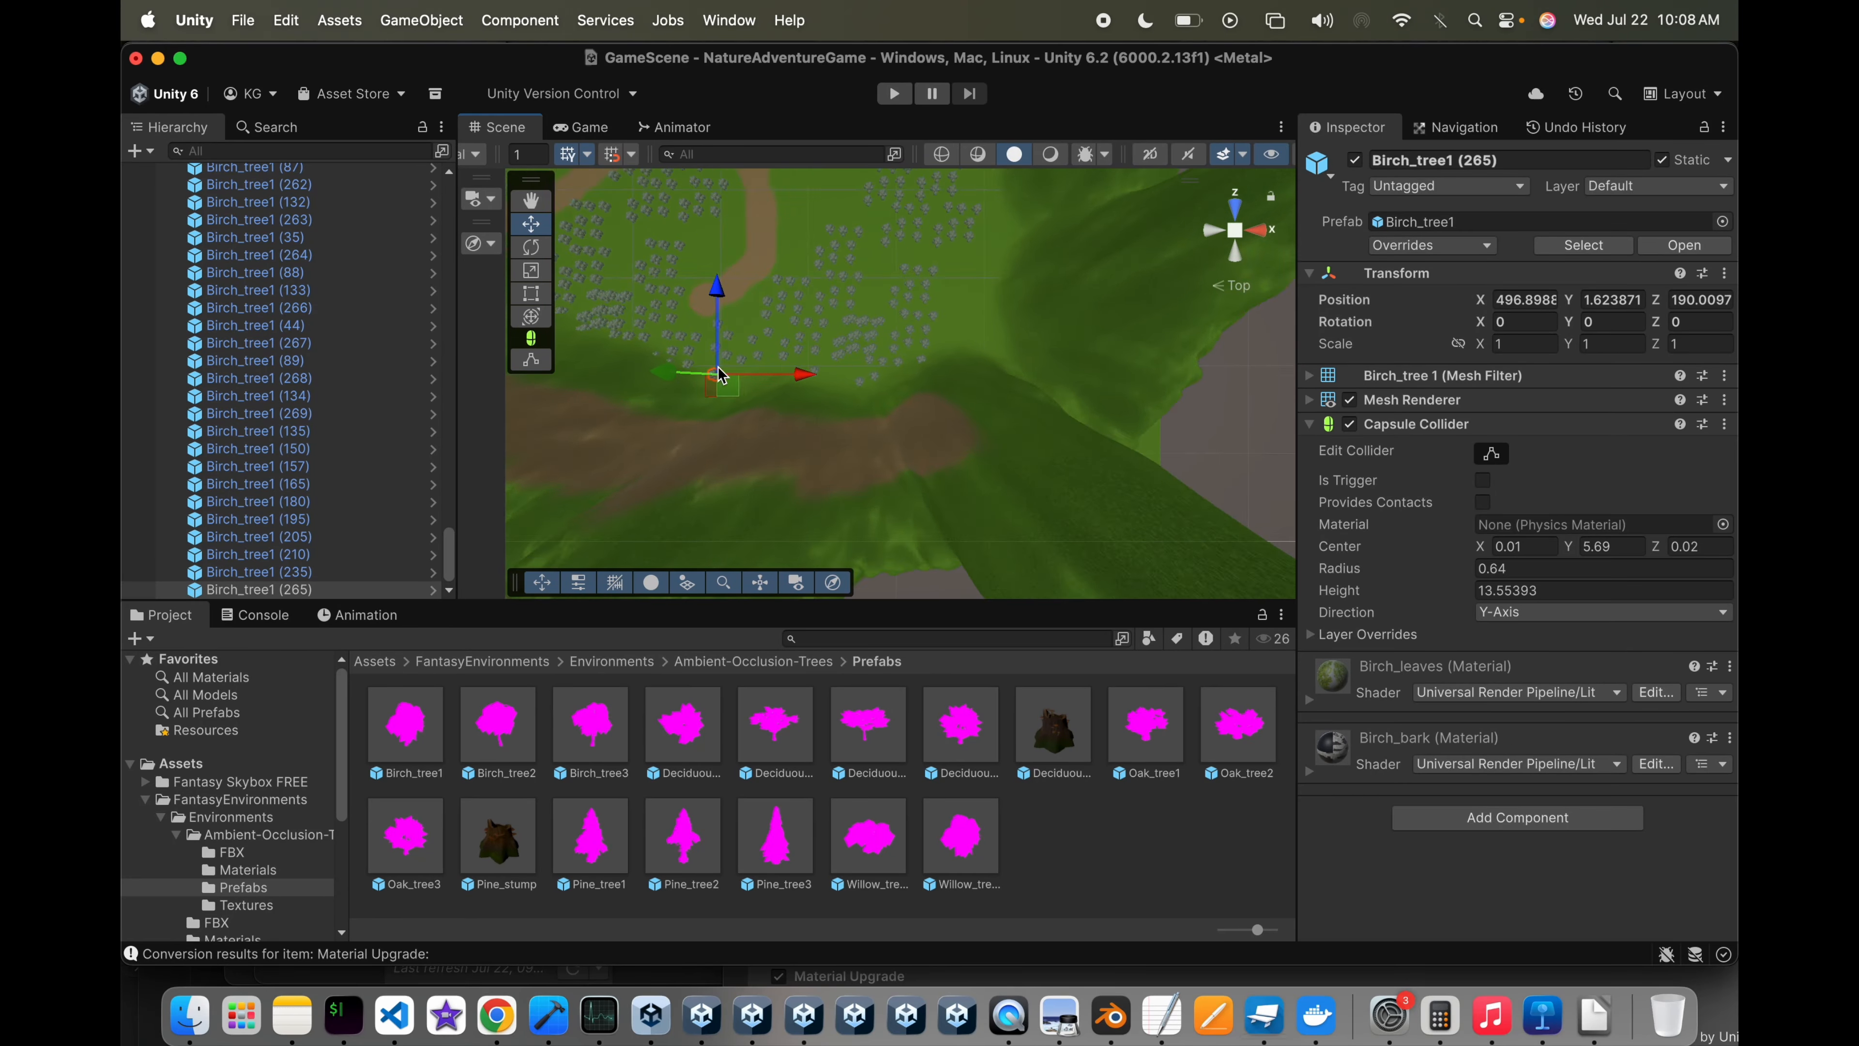
# Step: Select the terrain's grassy ground and start adding a new detail mesh to its Paint Details
pyautogui.scroll(-5, 684, 464)
pyautogui.click(532, 200)
pyautogui.moveTo(842, 292); pyautogui.dragTo(842, 439)
pyautogui.scroll(15, 878, 366)
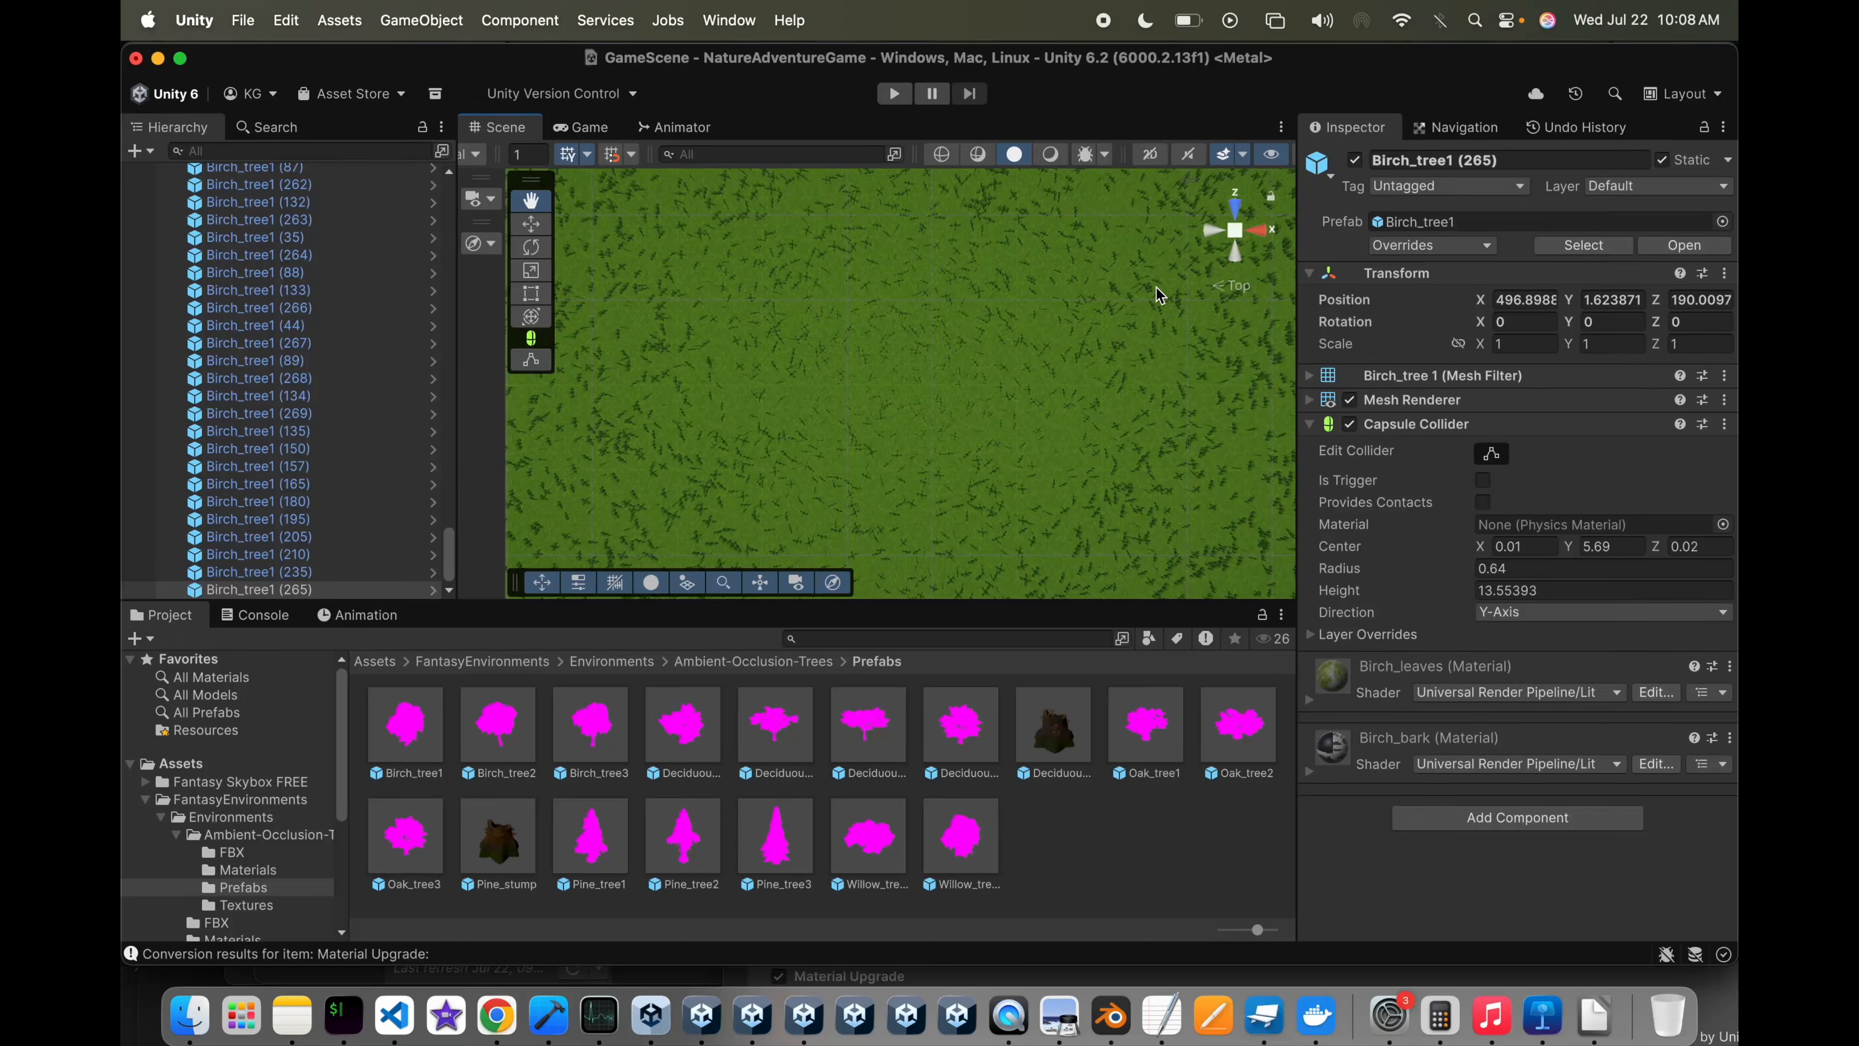
pyautogui.moveTo(1092, 326)
pyautogui.mouseDown()
pyautogui.moveTo(764, 351)
pyautogui.moveTo(713, 410)
pyautogui.moveTo(903, 385)
pyautogui.mouseUp()
pyautogui.click(532, 224)
pyautogui.click(794, 295)
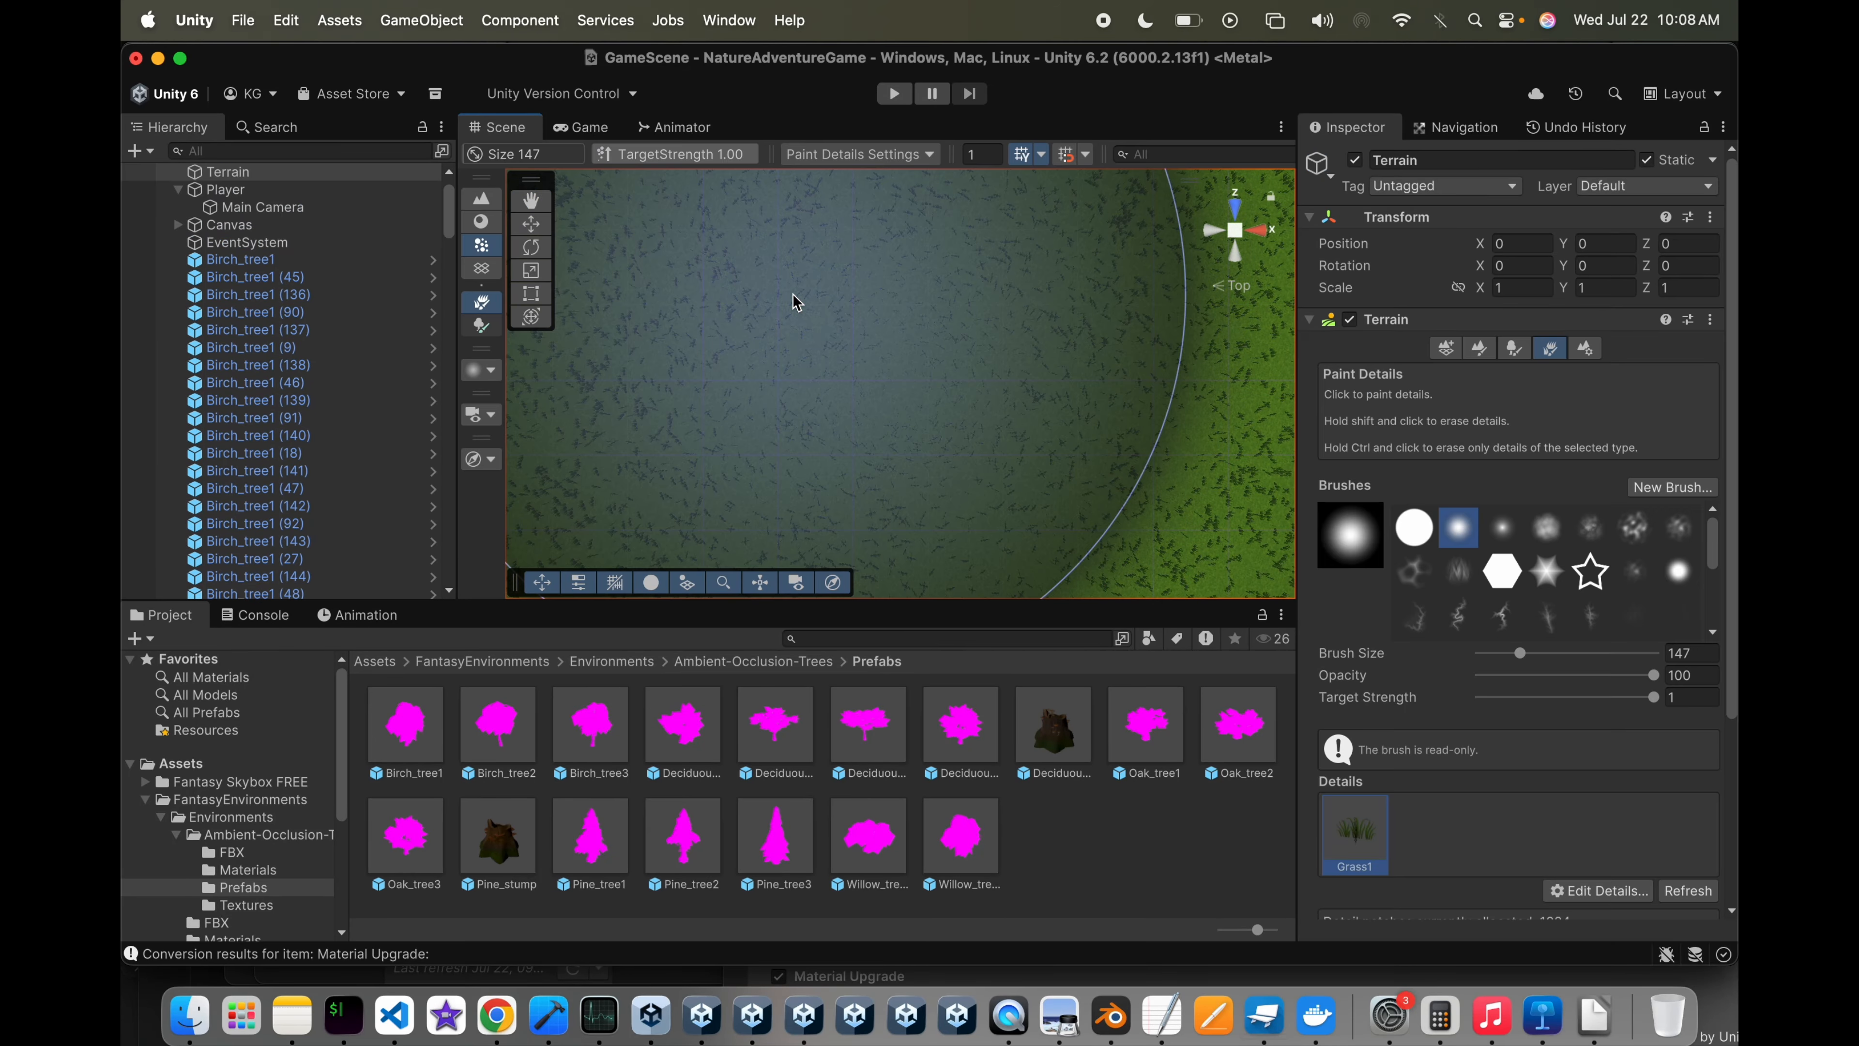
pyautogui.click(1635, 901)
pyautogui.click(1610, 897)
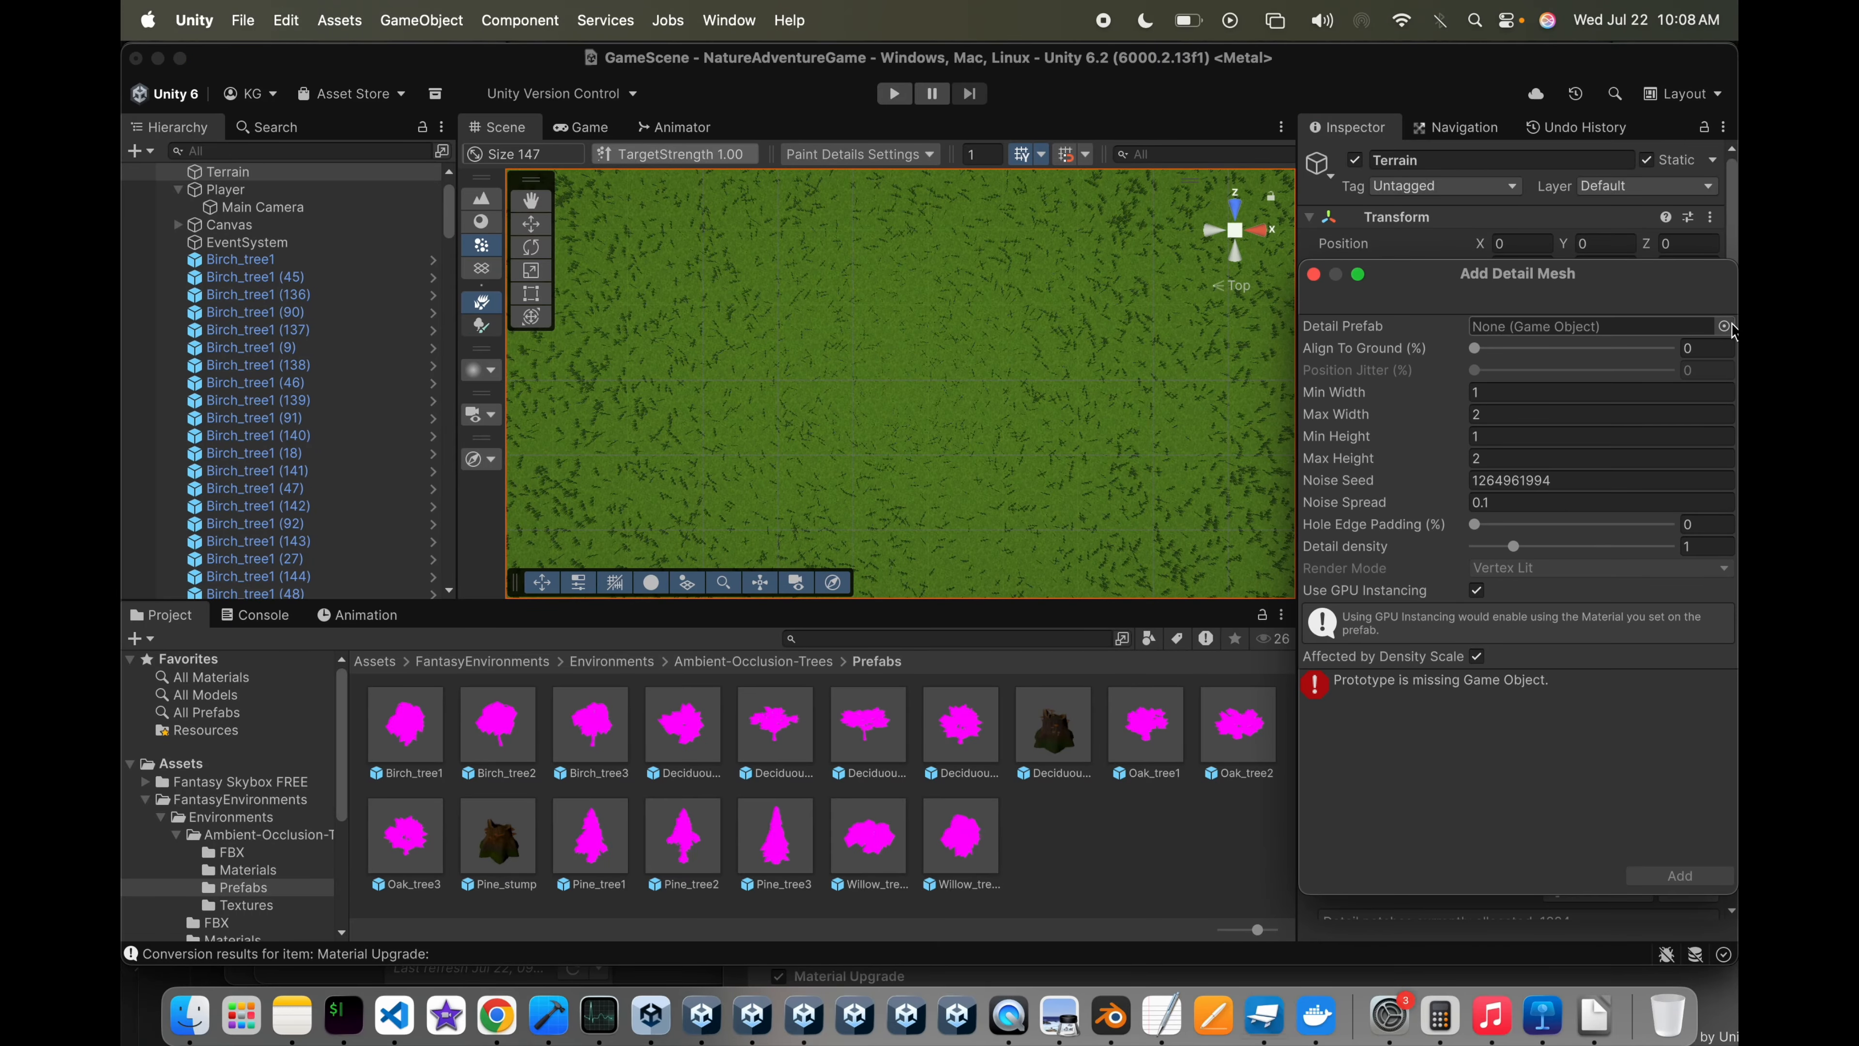
# Step: Assign Flower1 as the detail prefab and add the mesh to the terrain's details with the default size and density
pyautogui.click(1723, 326)
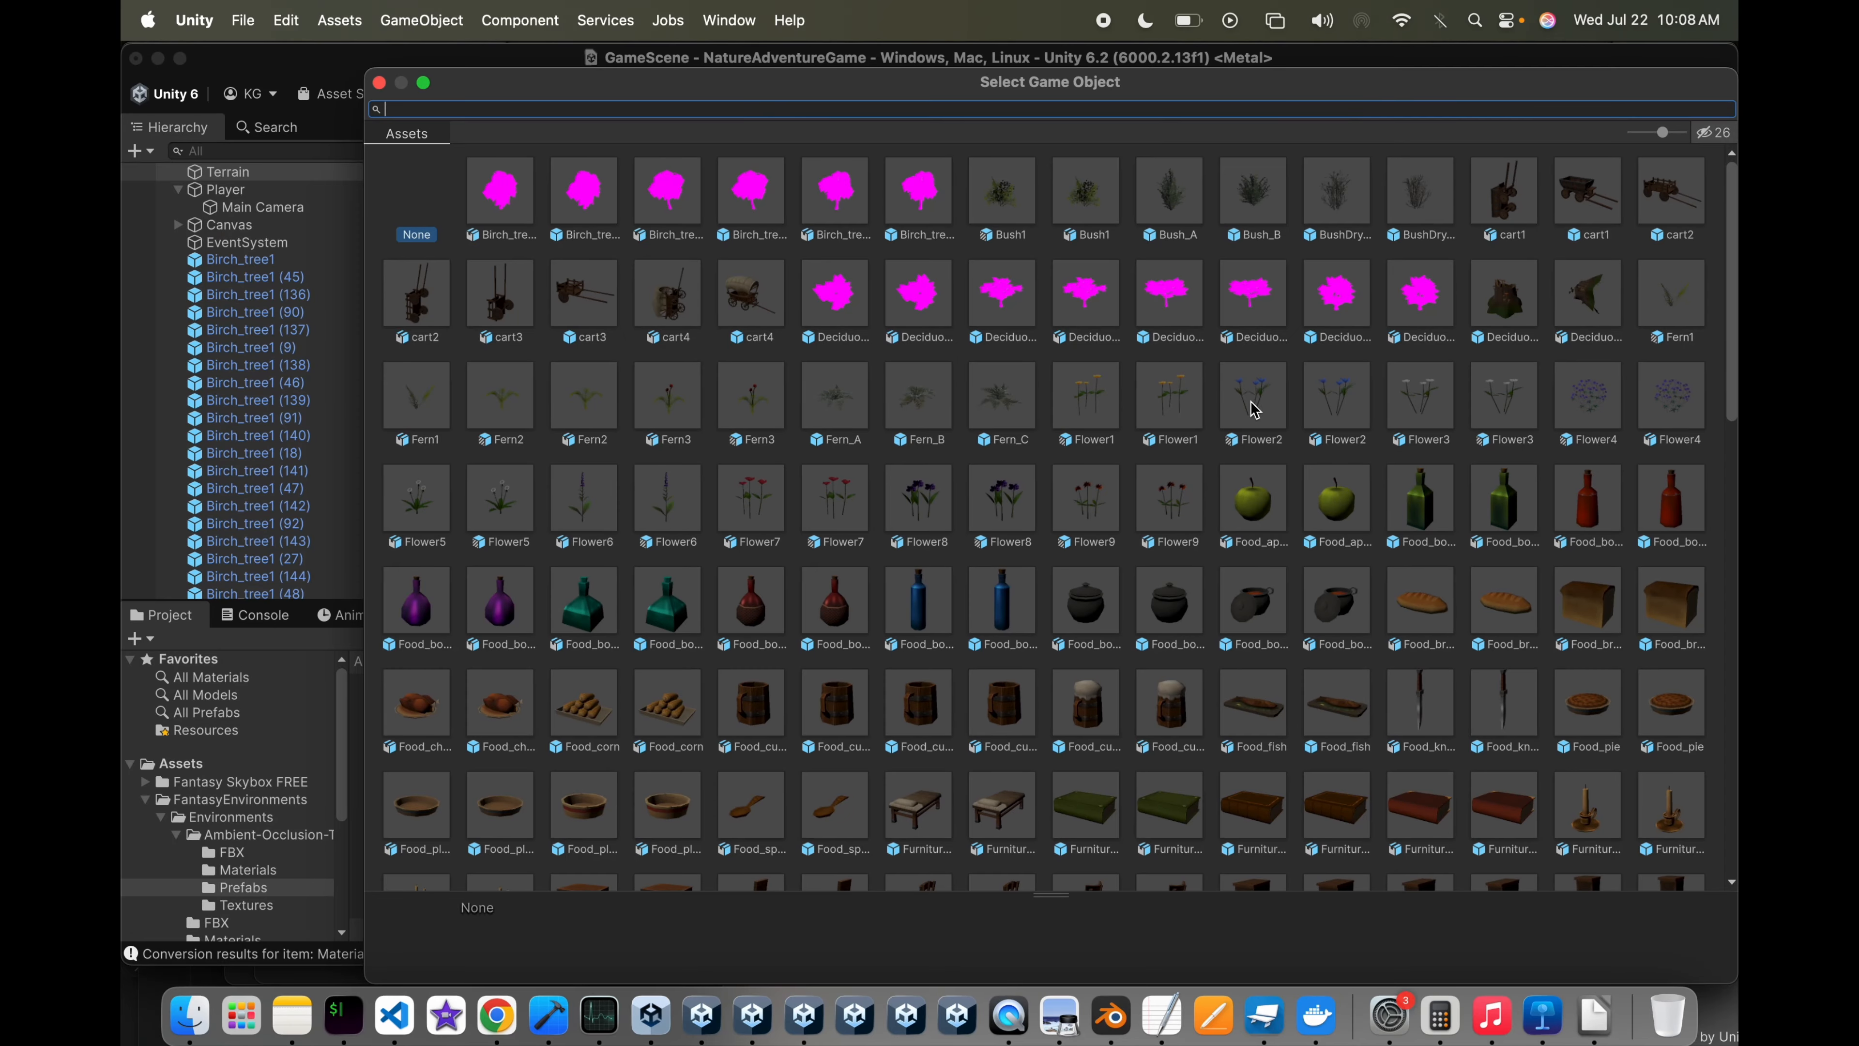
pyautogui.click(1087, 401)
pyautogui.doubleClick(1088, 401)
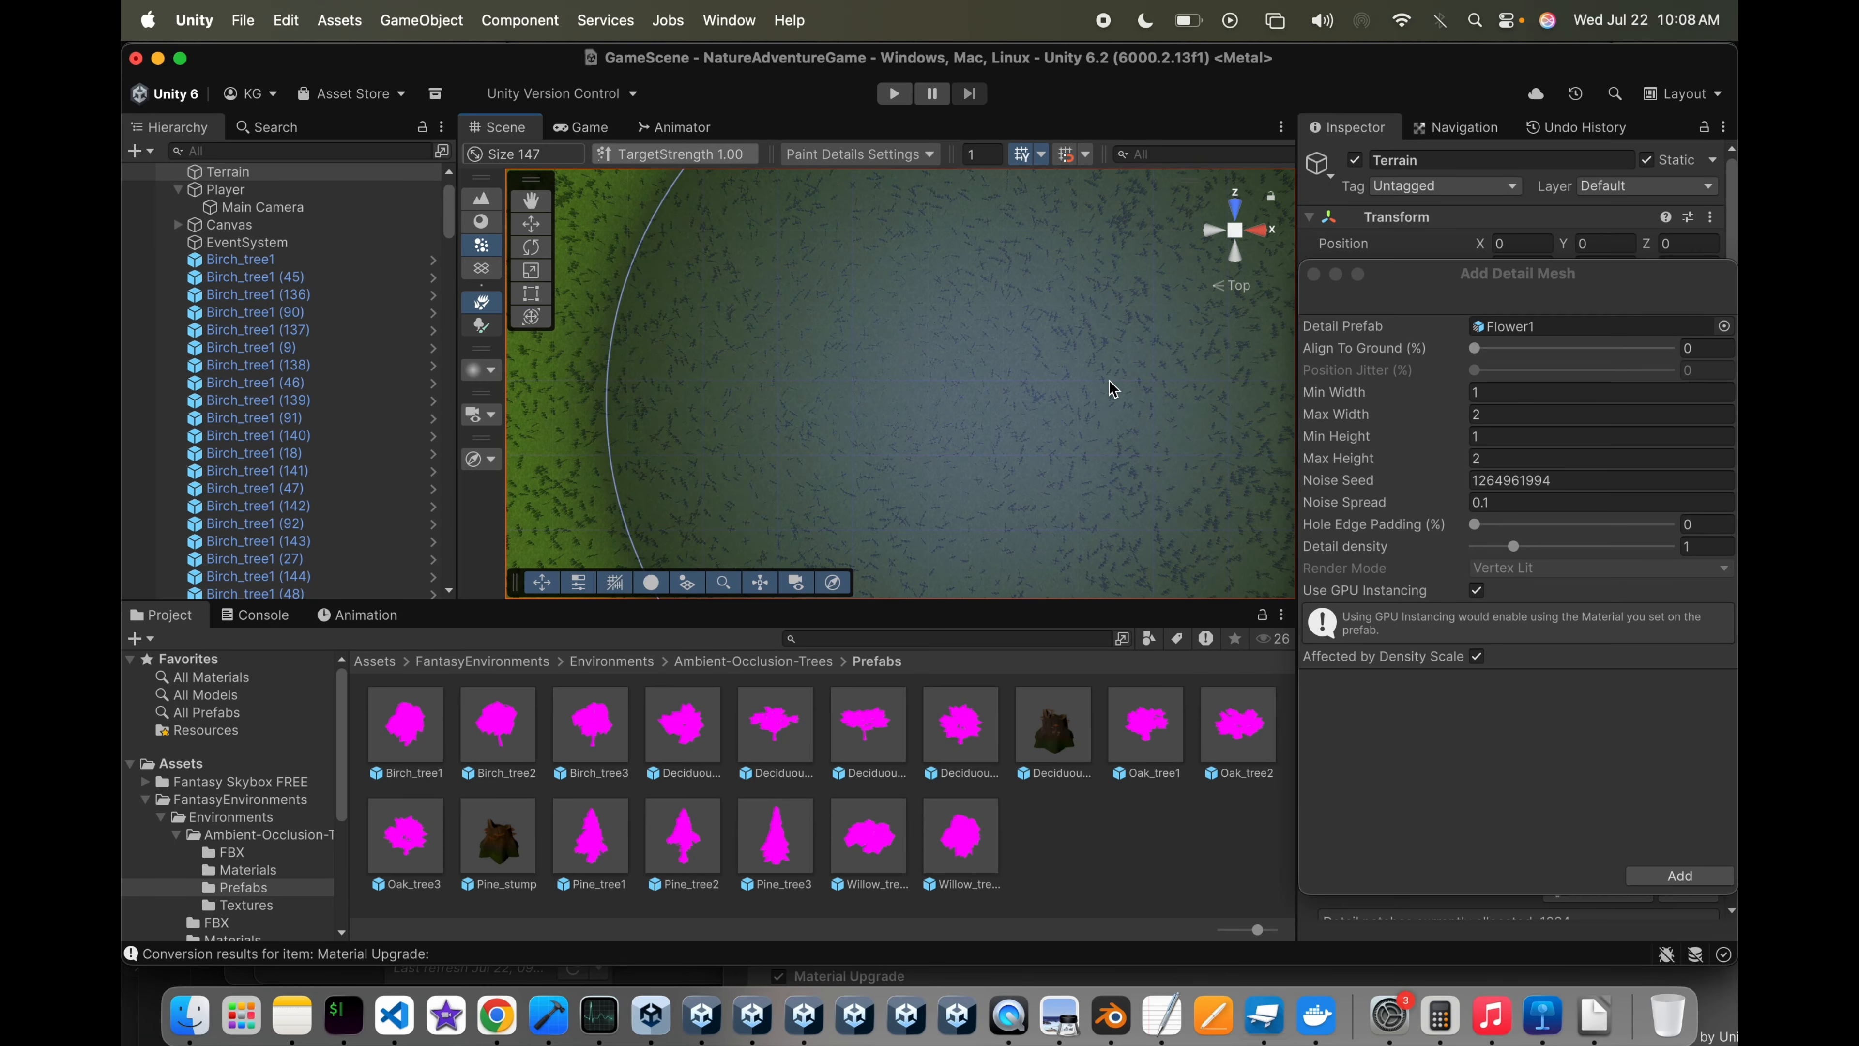
pyautogui.click(1723, 327)
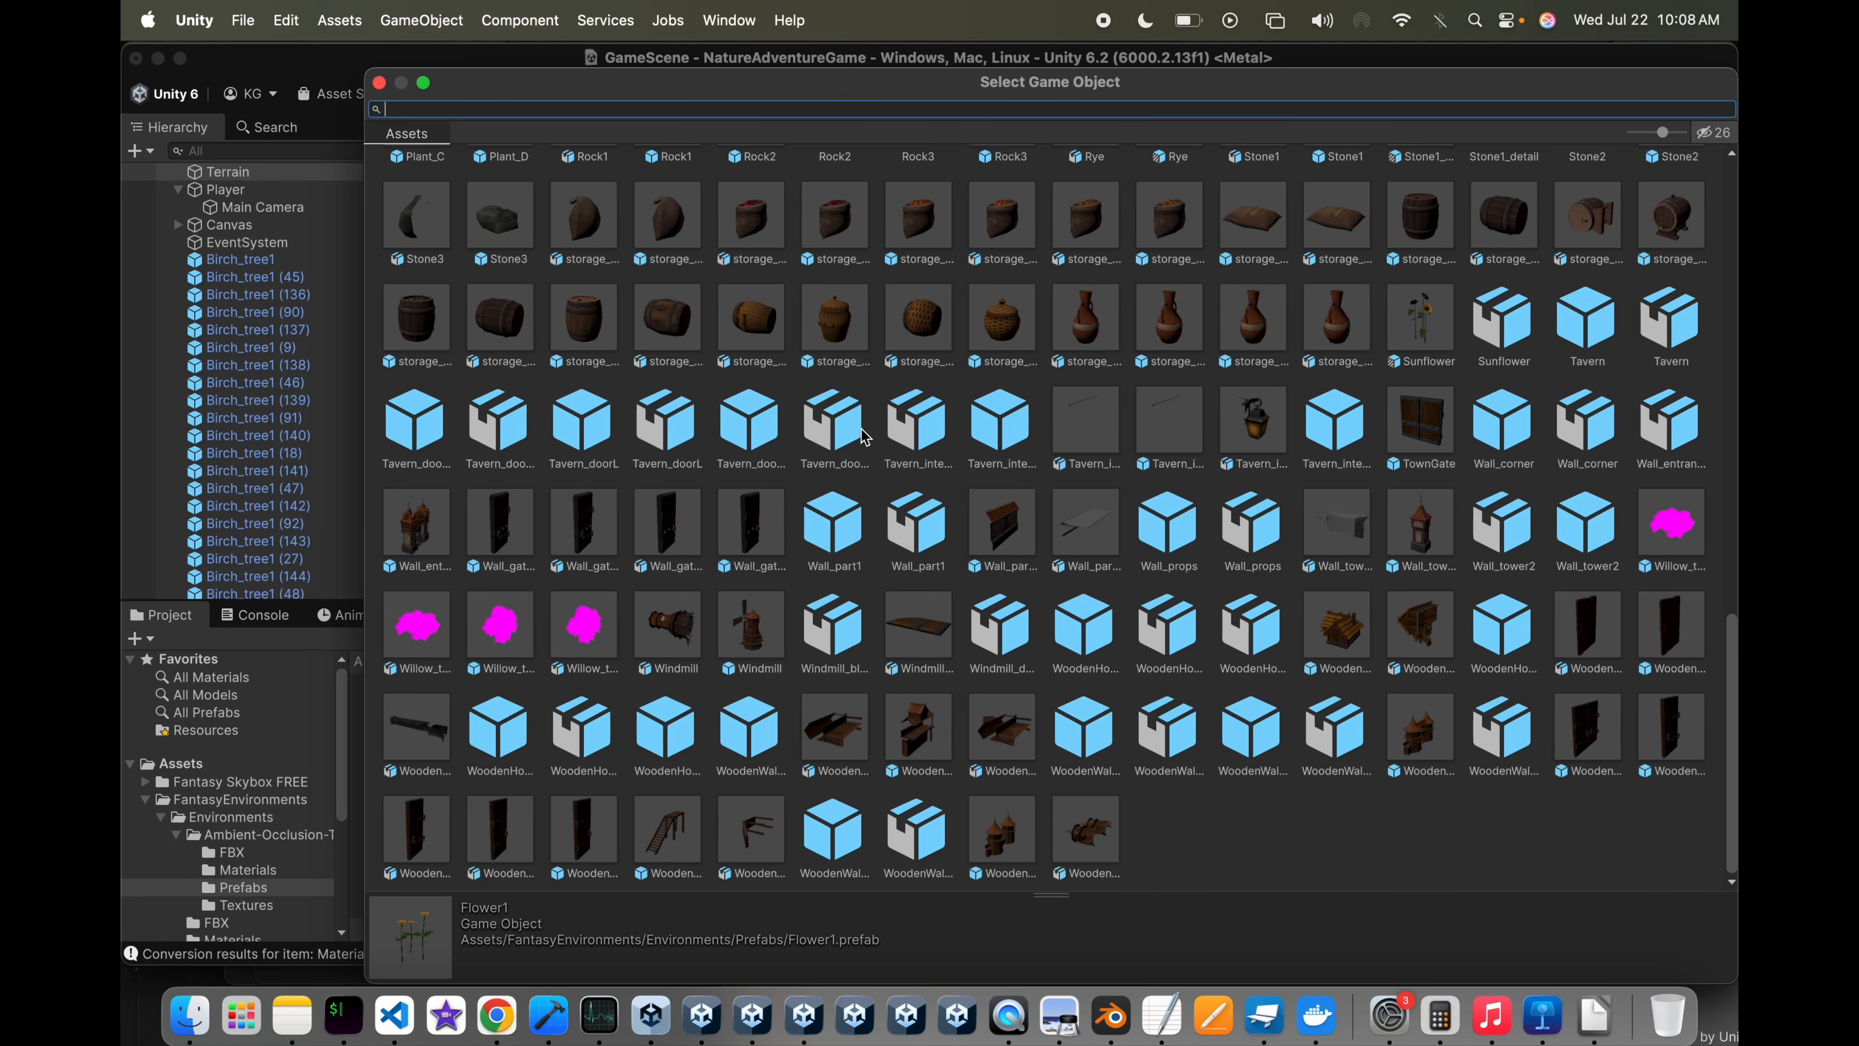
pyautogui.scroll(15, 971, 522)
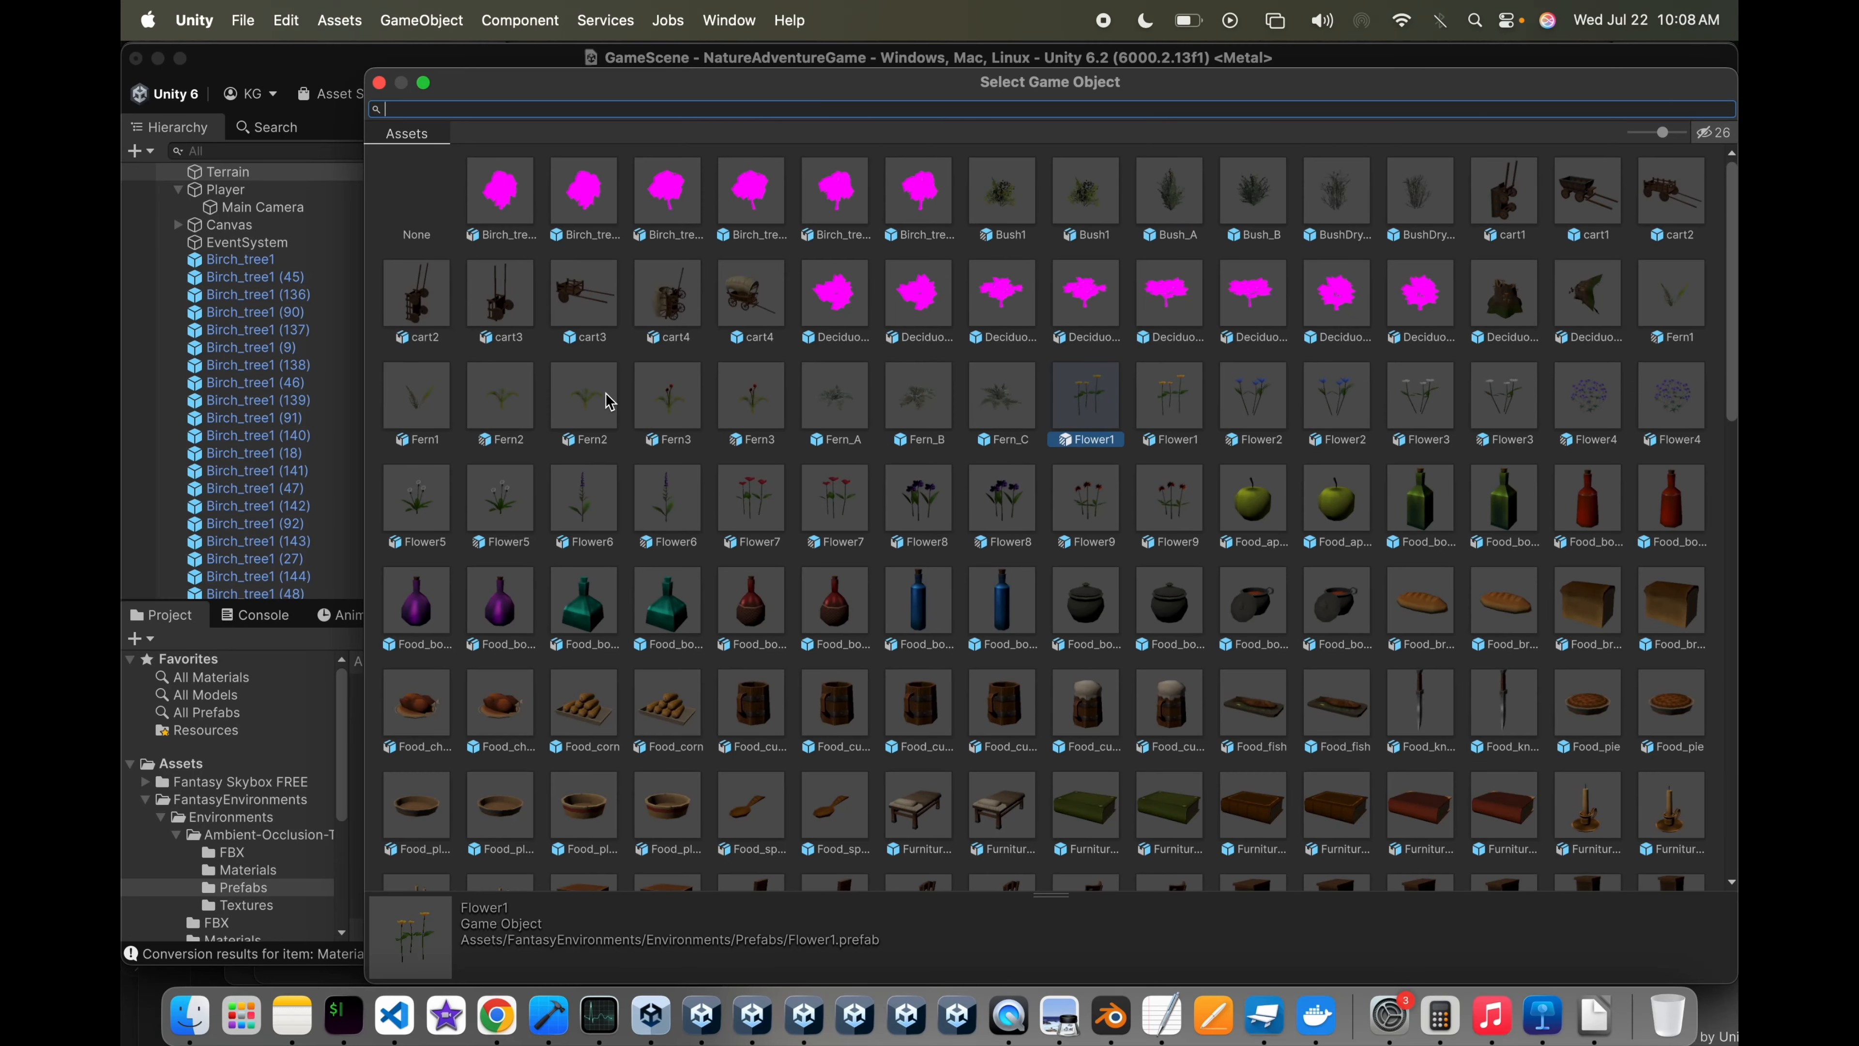
pyautogui.doubleClick(1157, 404)
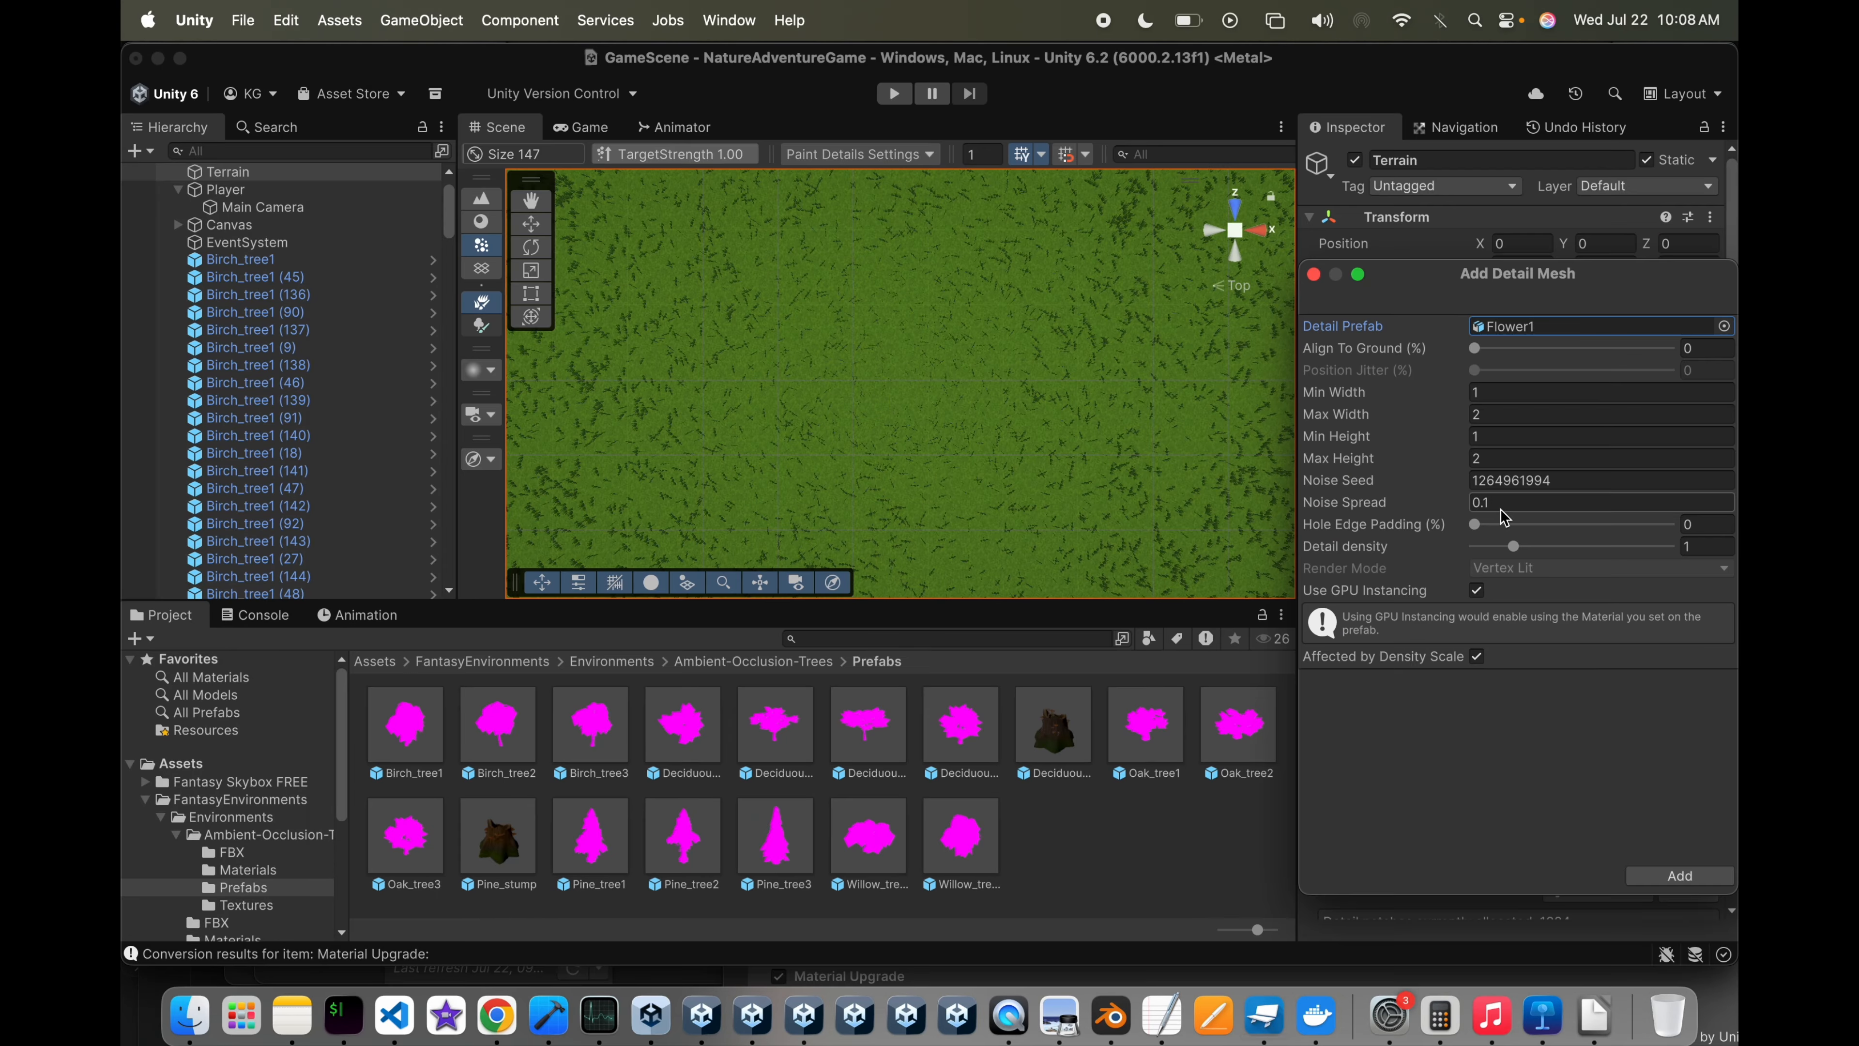
pyautogui.click(1705, 878)
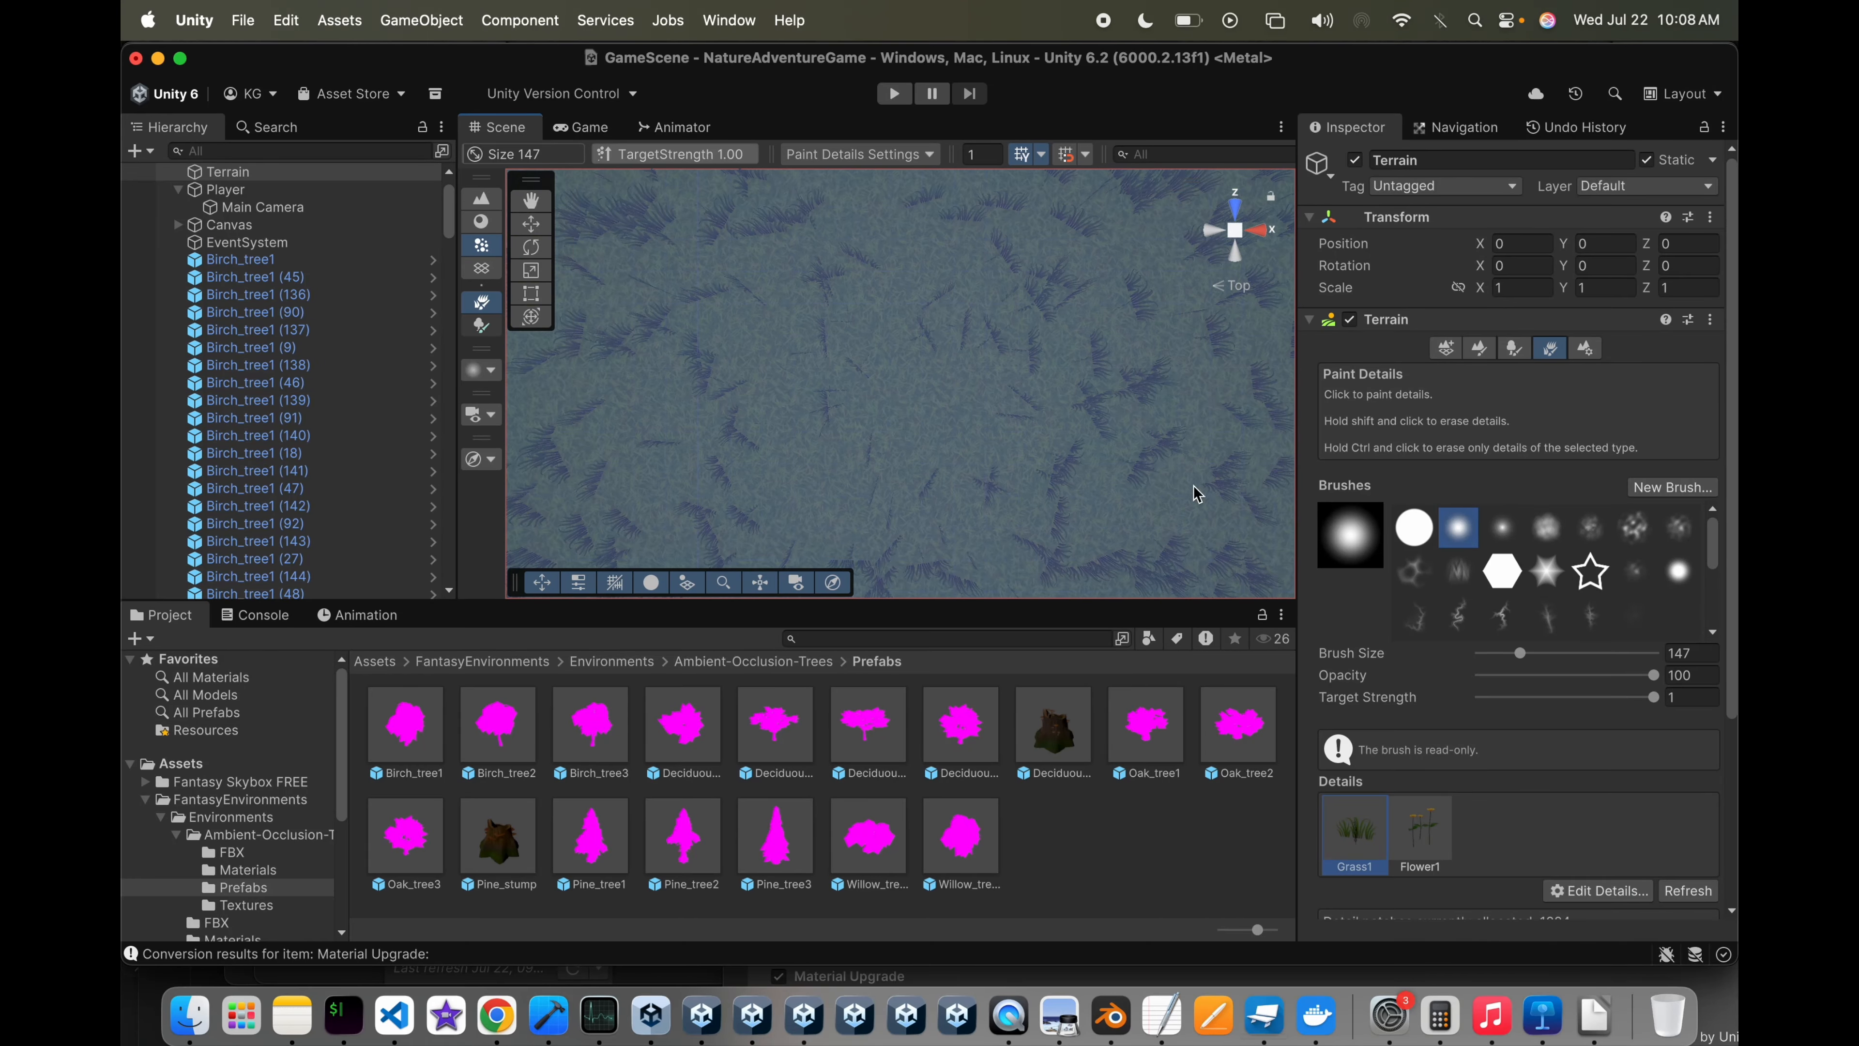
# Step: Set the detail brush's target strength to about 0.79 and select the Flower1 detail for painting
pyautogui.click(1618, 696)
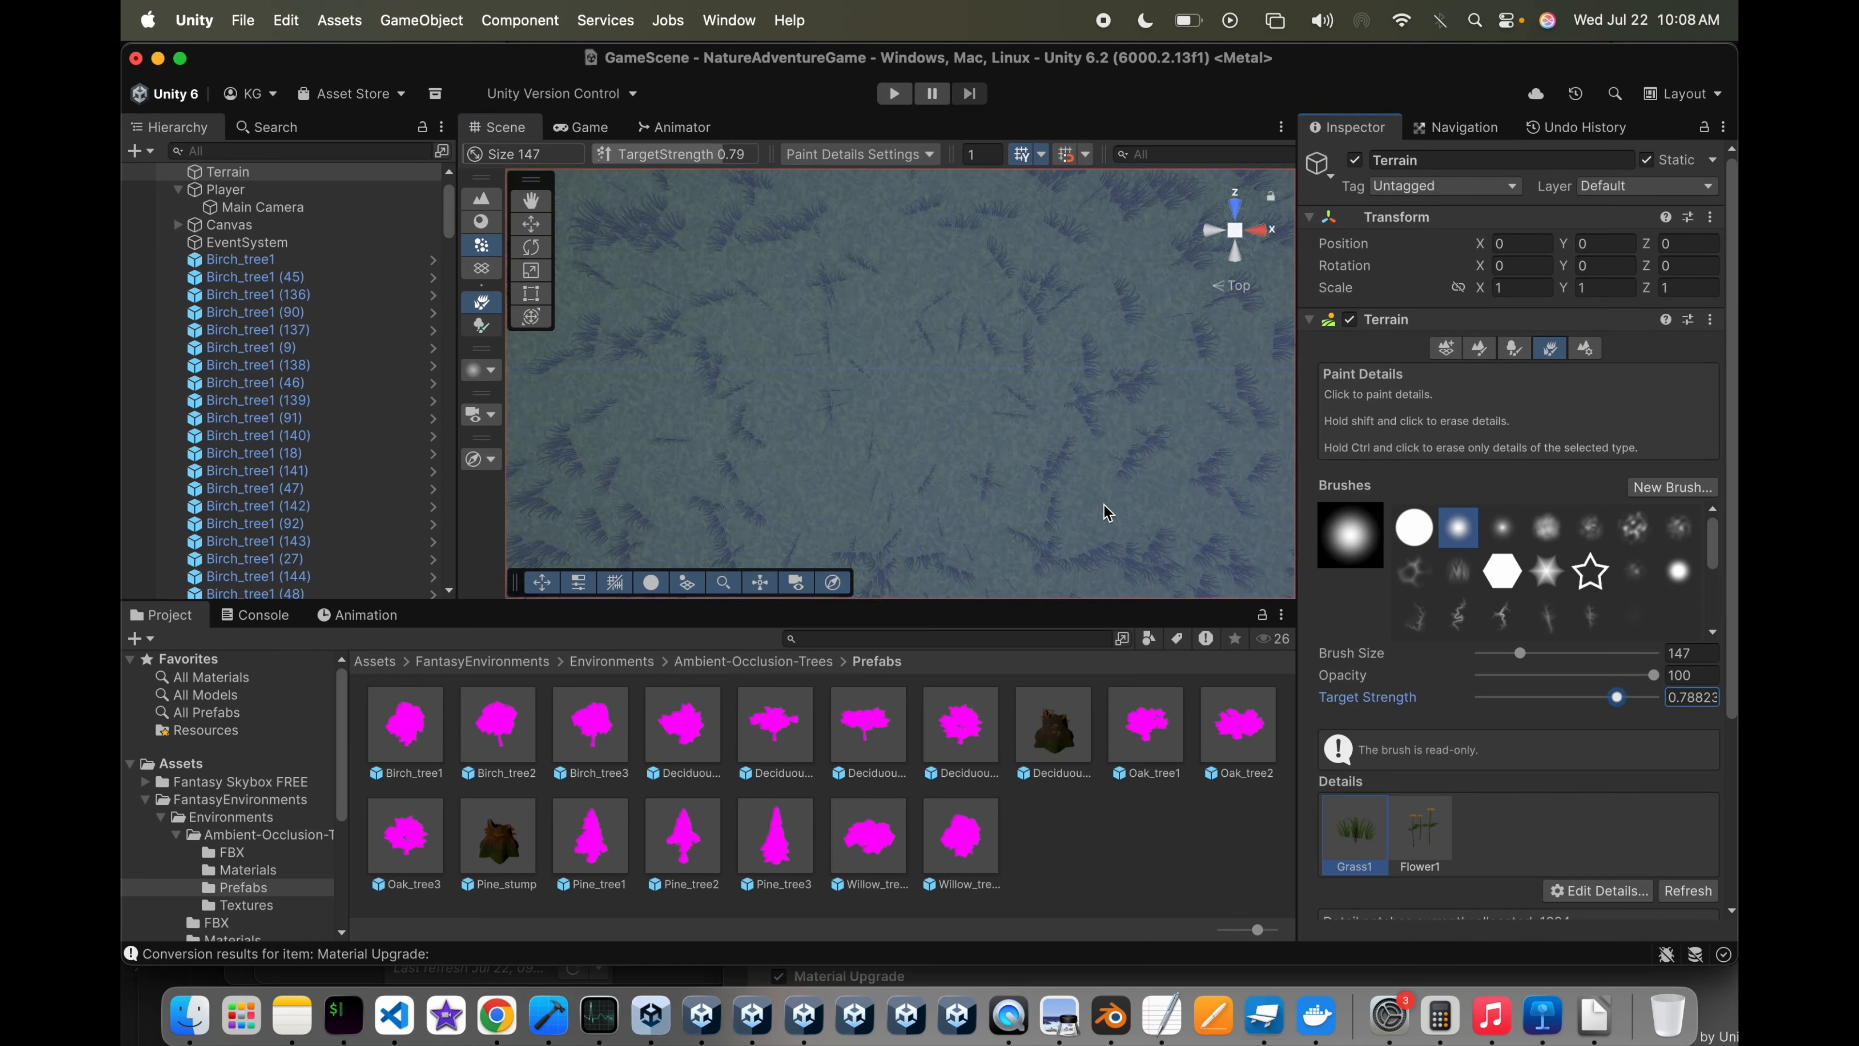
pyautogui.click(1420, 831)
# Step: Examine the grass around the dirt paths from close up and from far away with the Flower1 detail brush
pyautogui.scroll(-5, 892, 316)
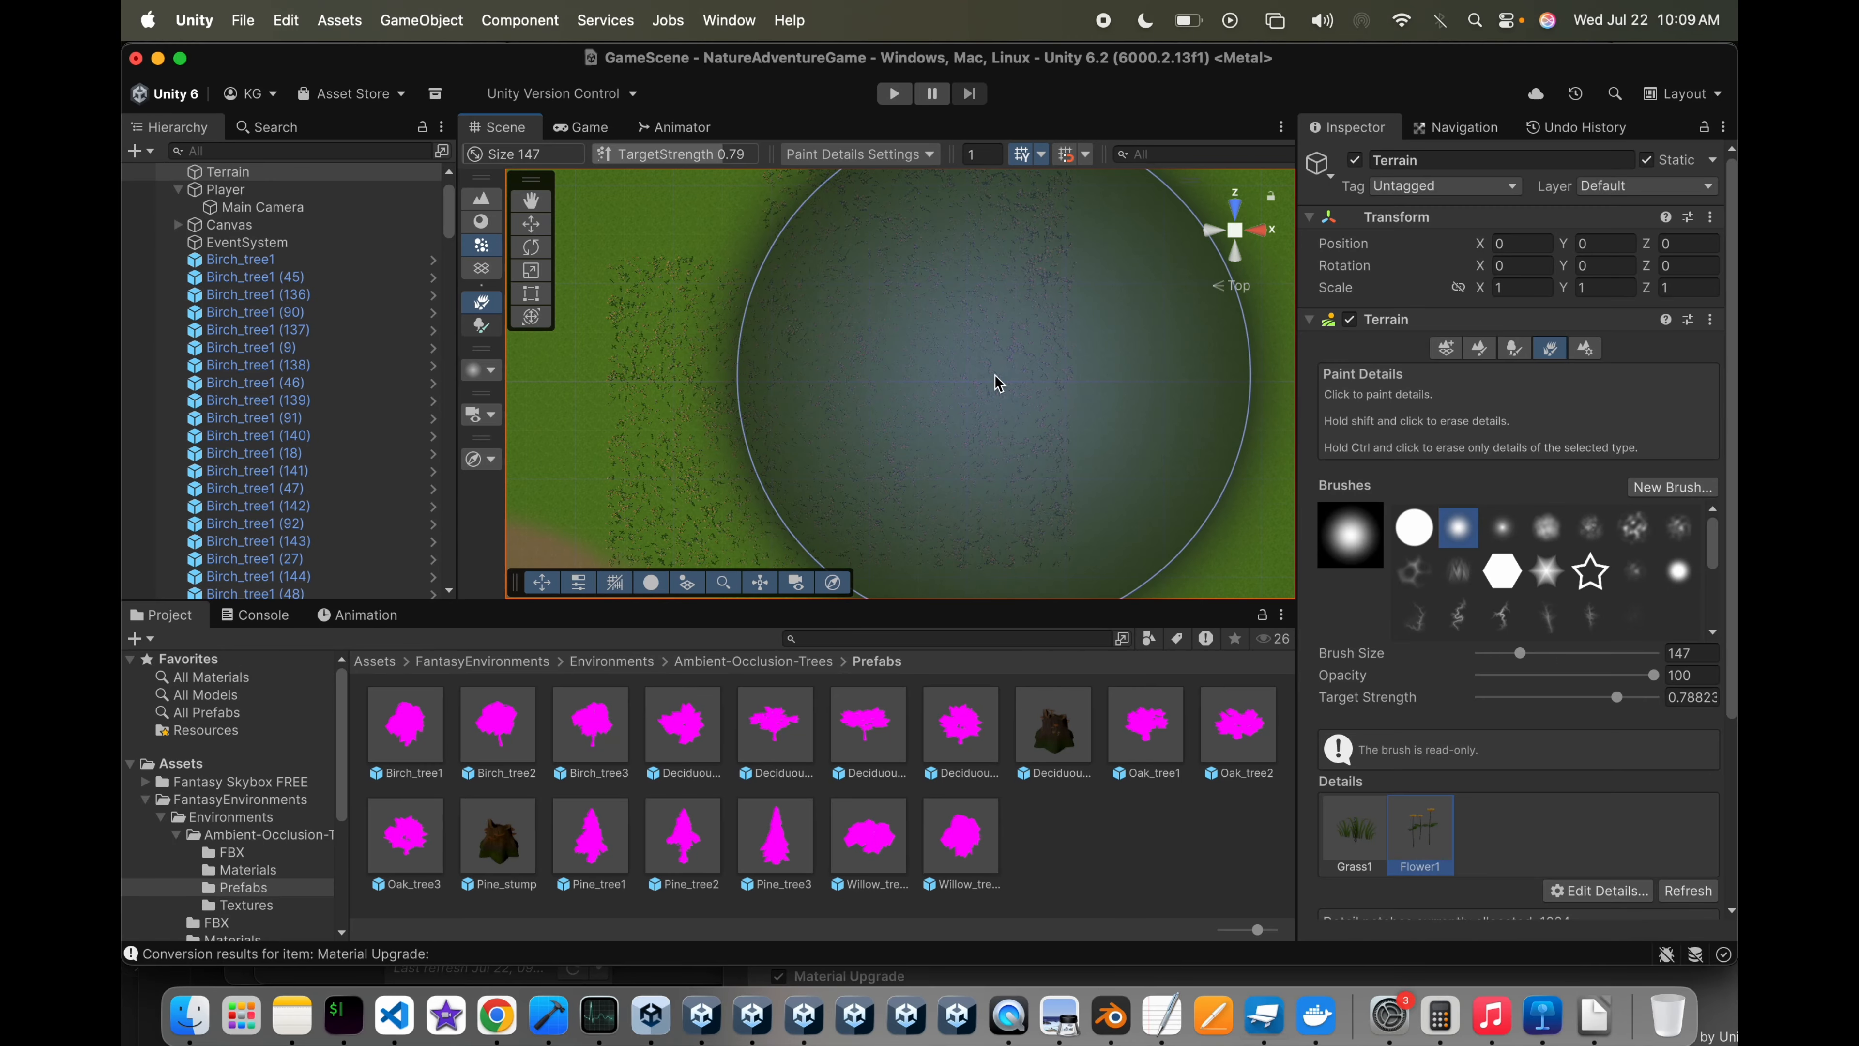
pyautogui.scroll(3, 998, 383)
pyautogui.scroll(-5, 999, 383)
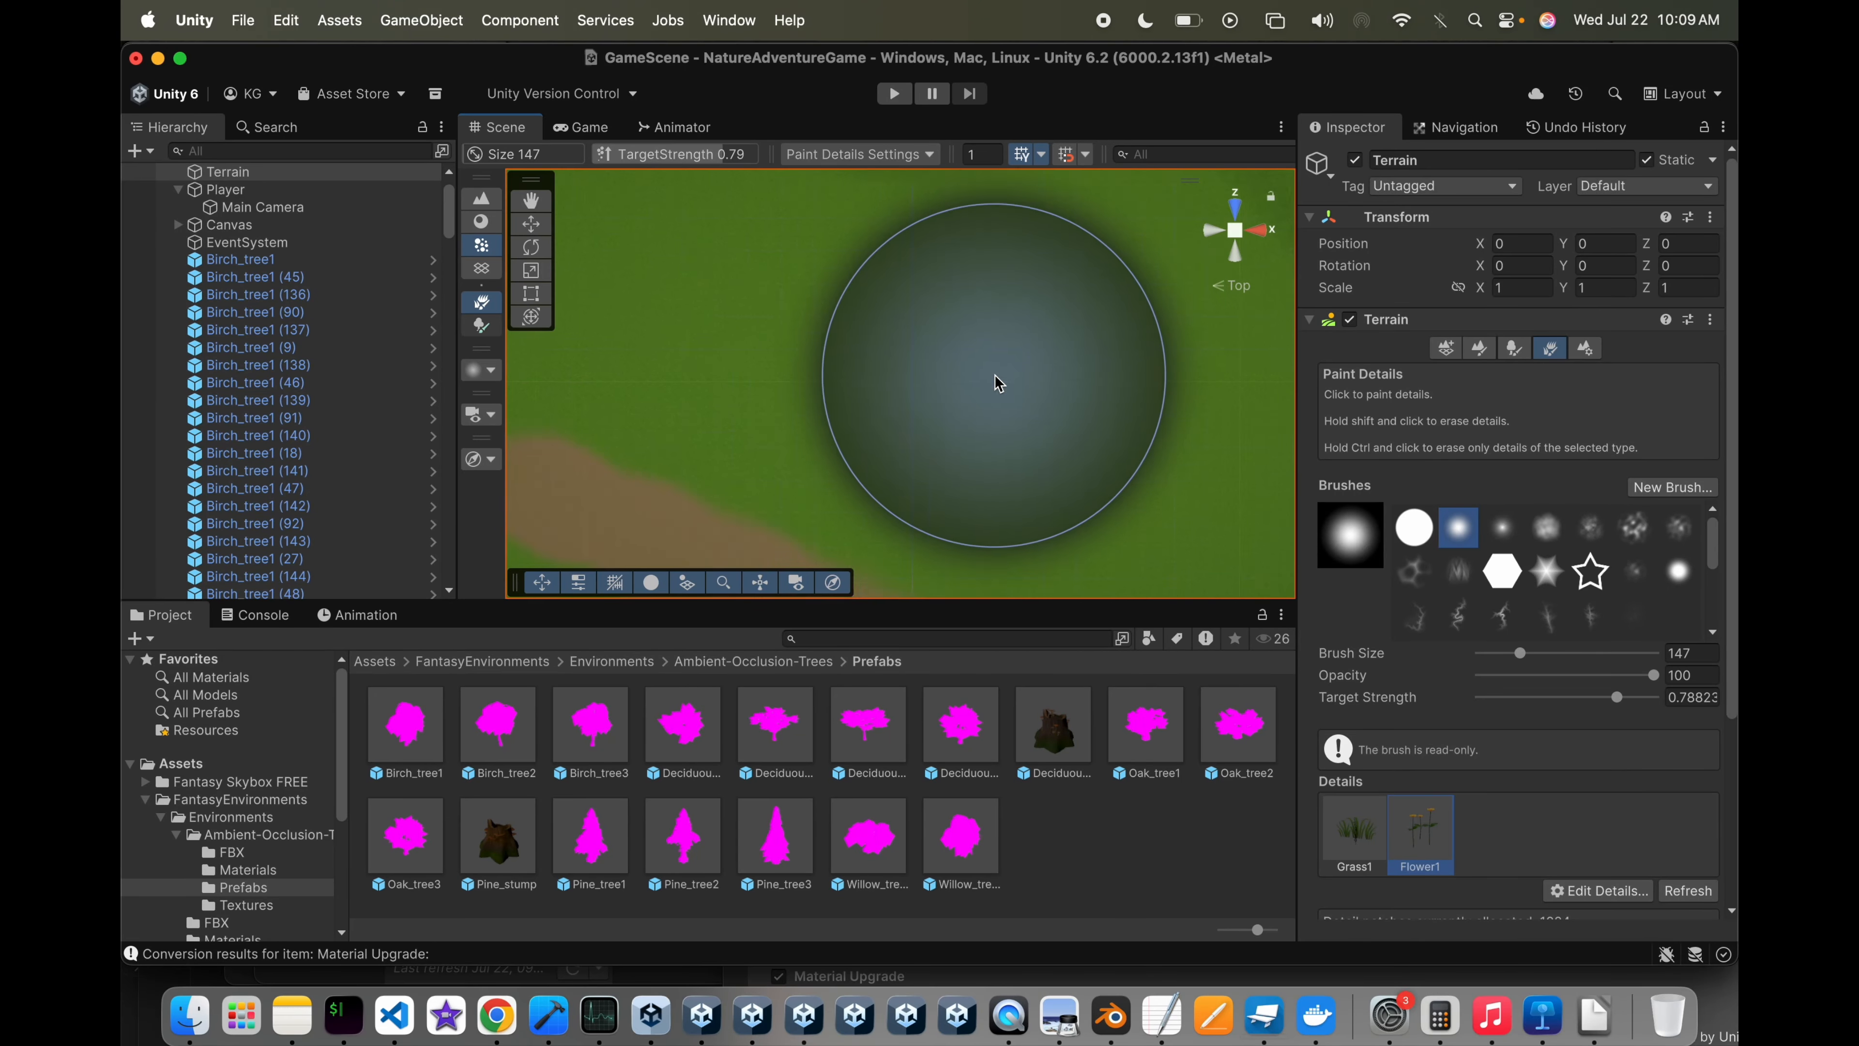
pyautogui.scroll(4, 1006, 380)
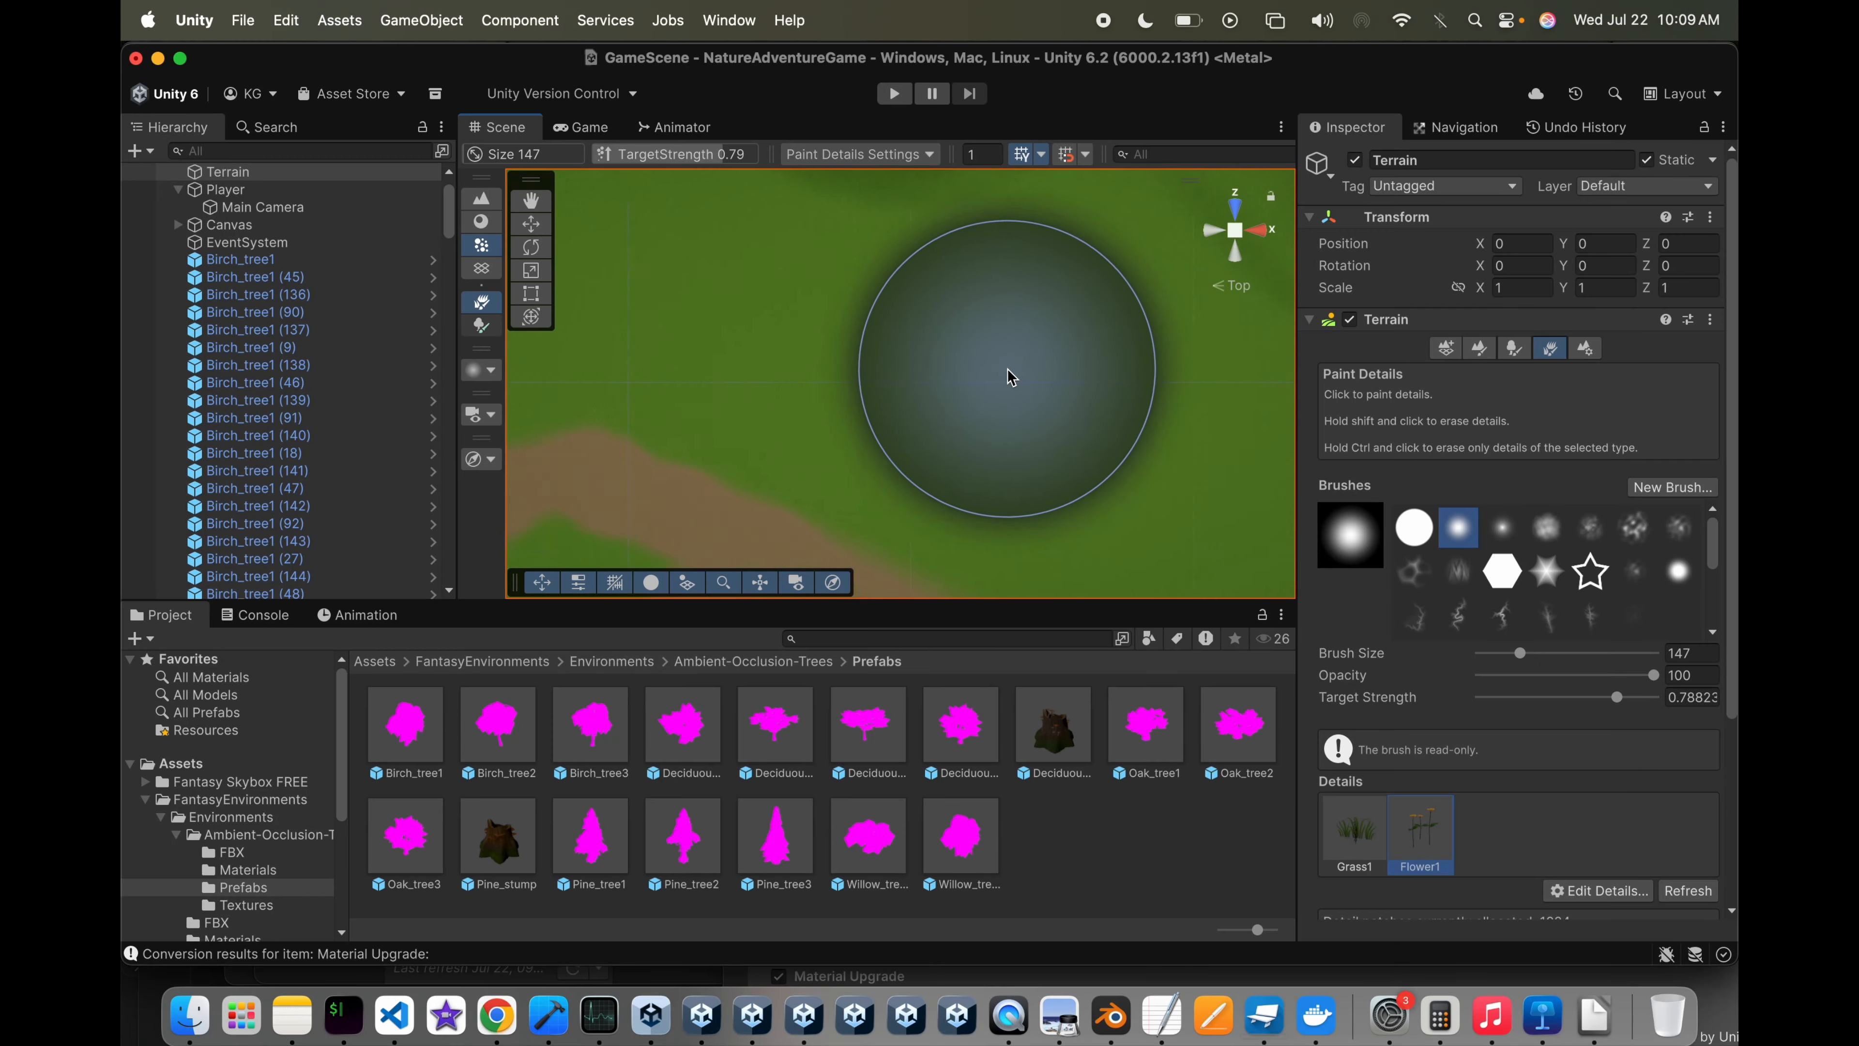
pyautogui.scroll(-4, 1007, 379)
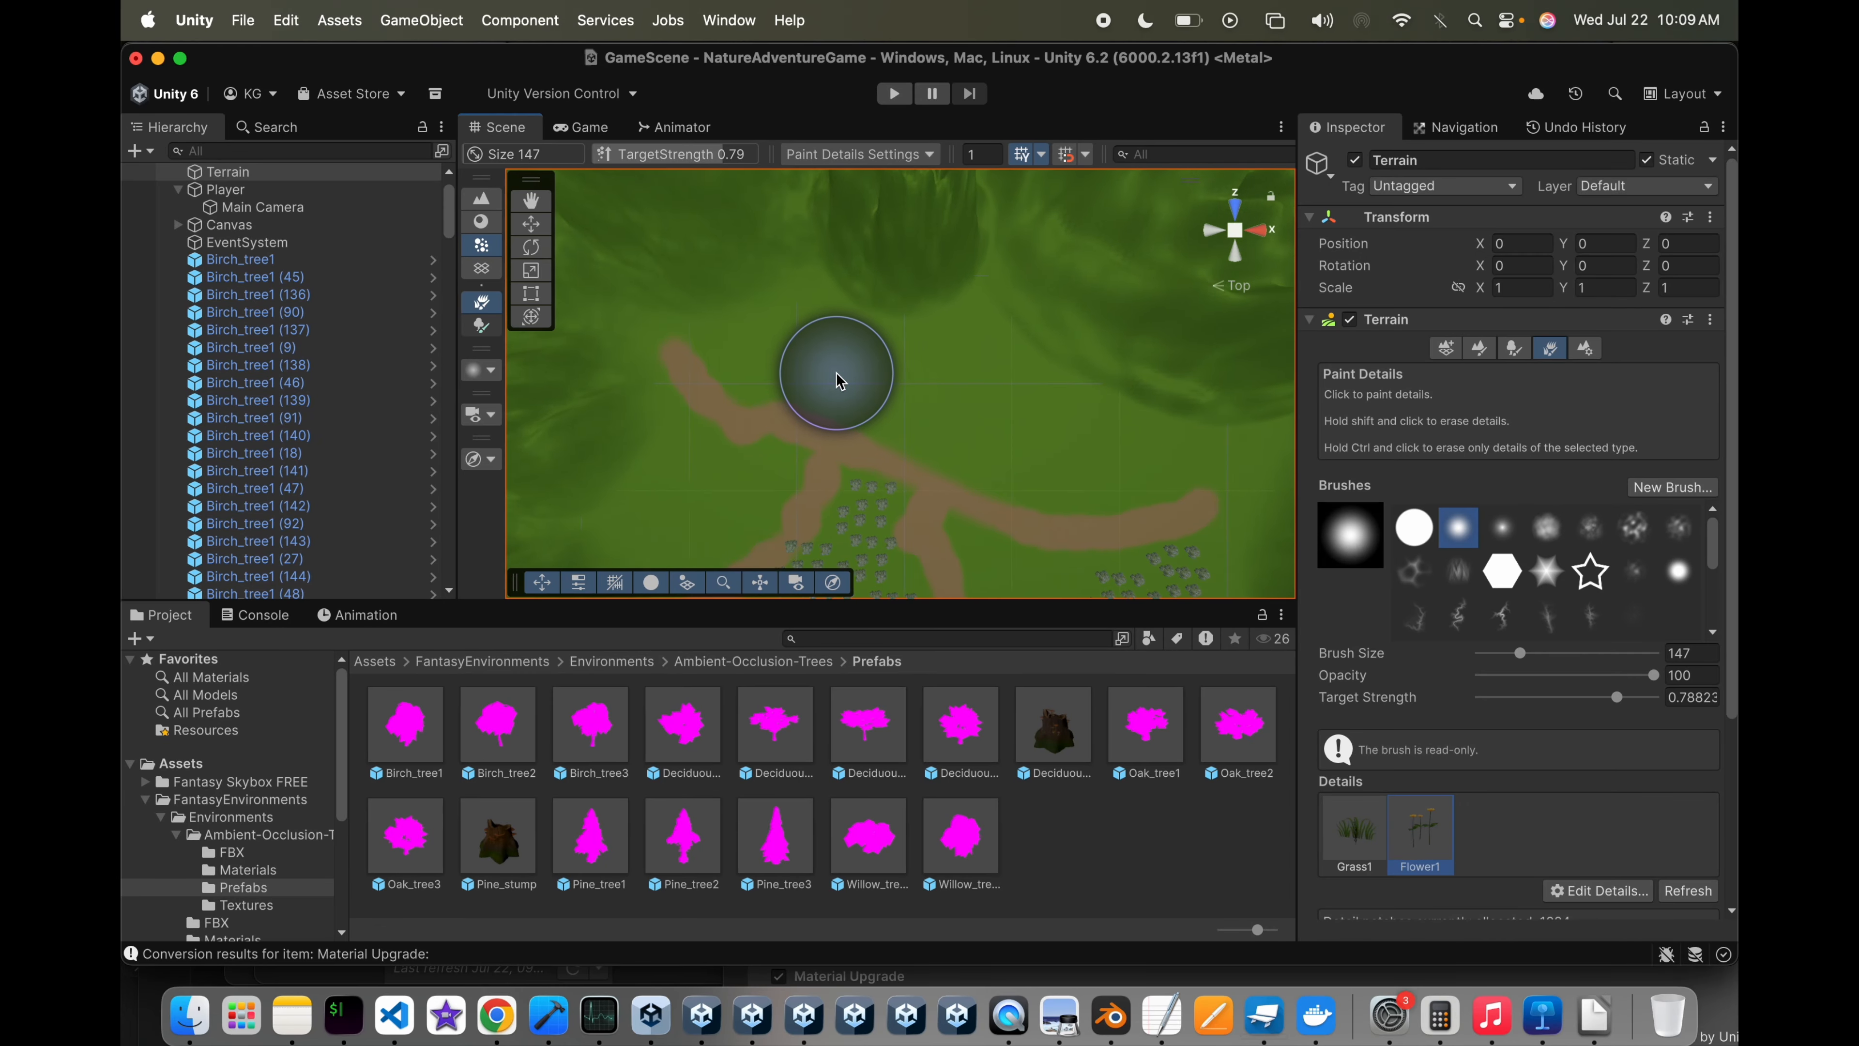
pyautogui.scroll(10, 849, 384)
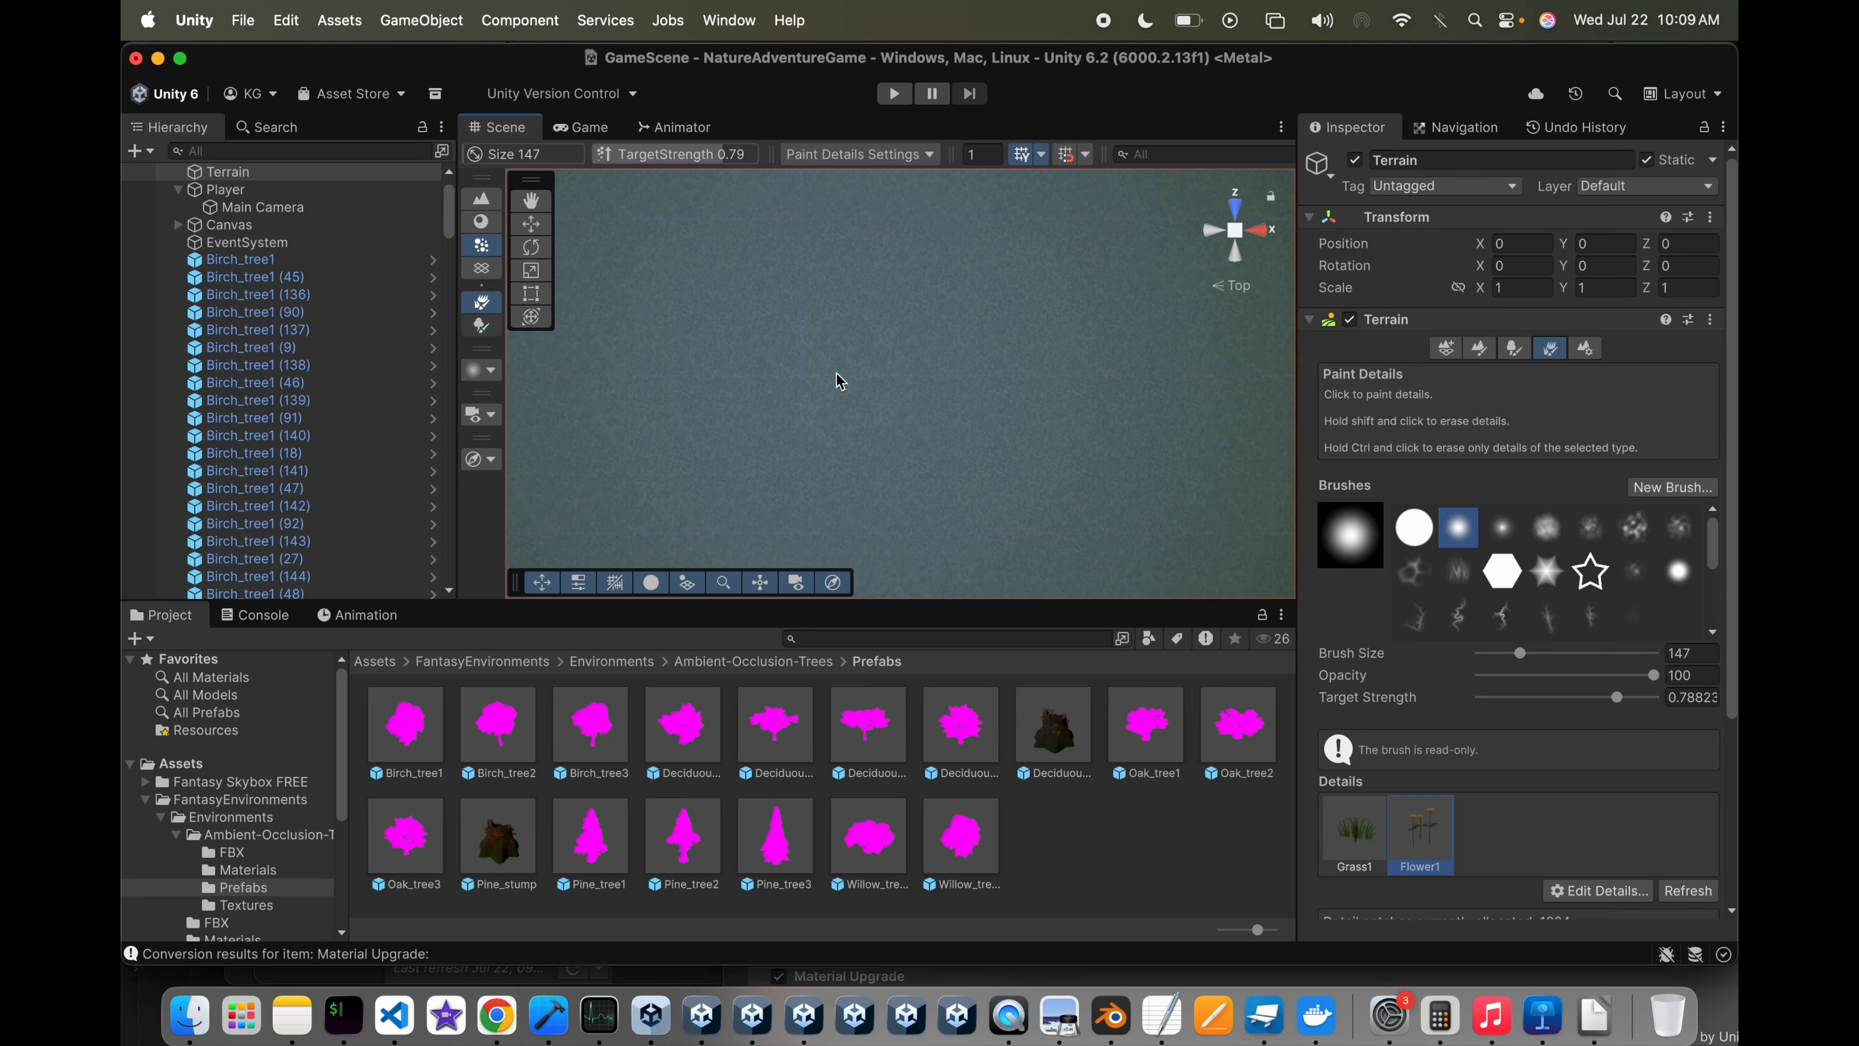
pyautogui.scroll(-10, 838, 373)
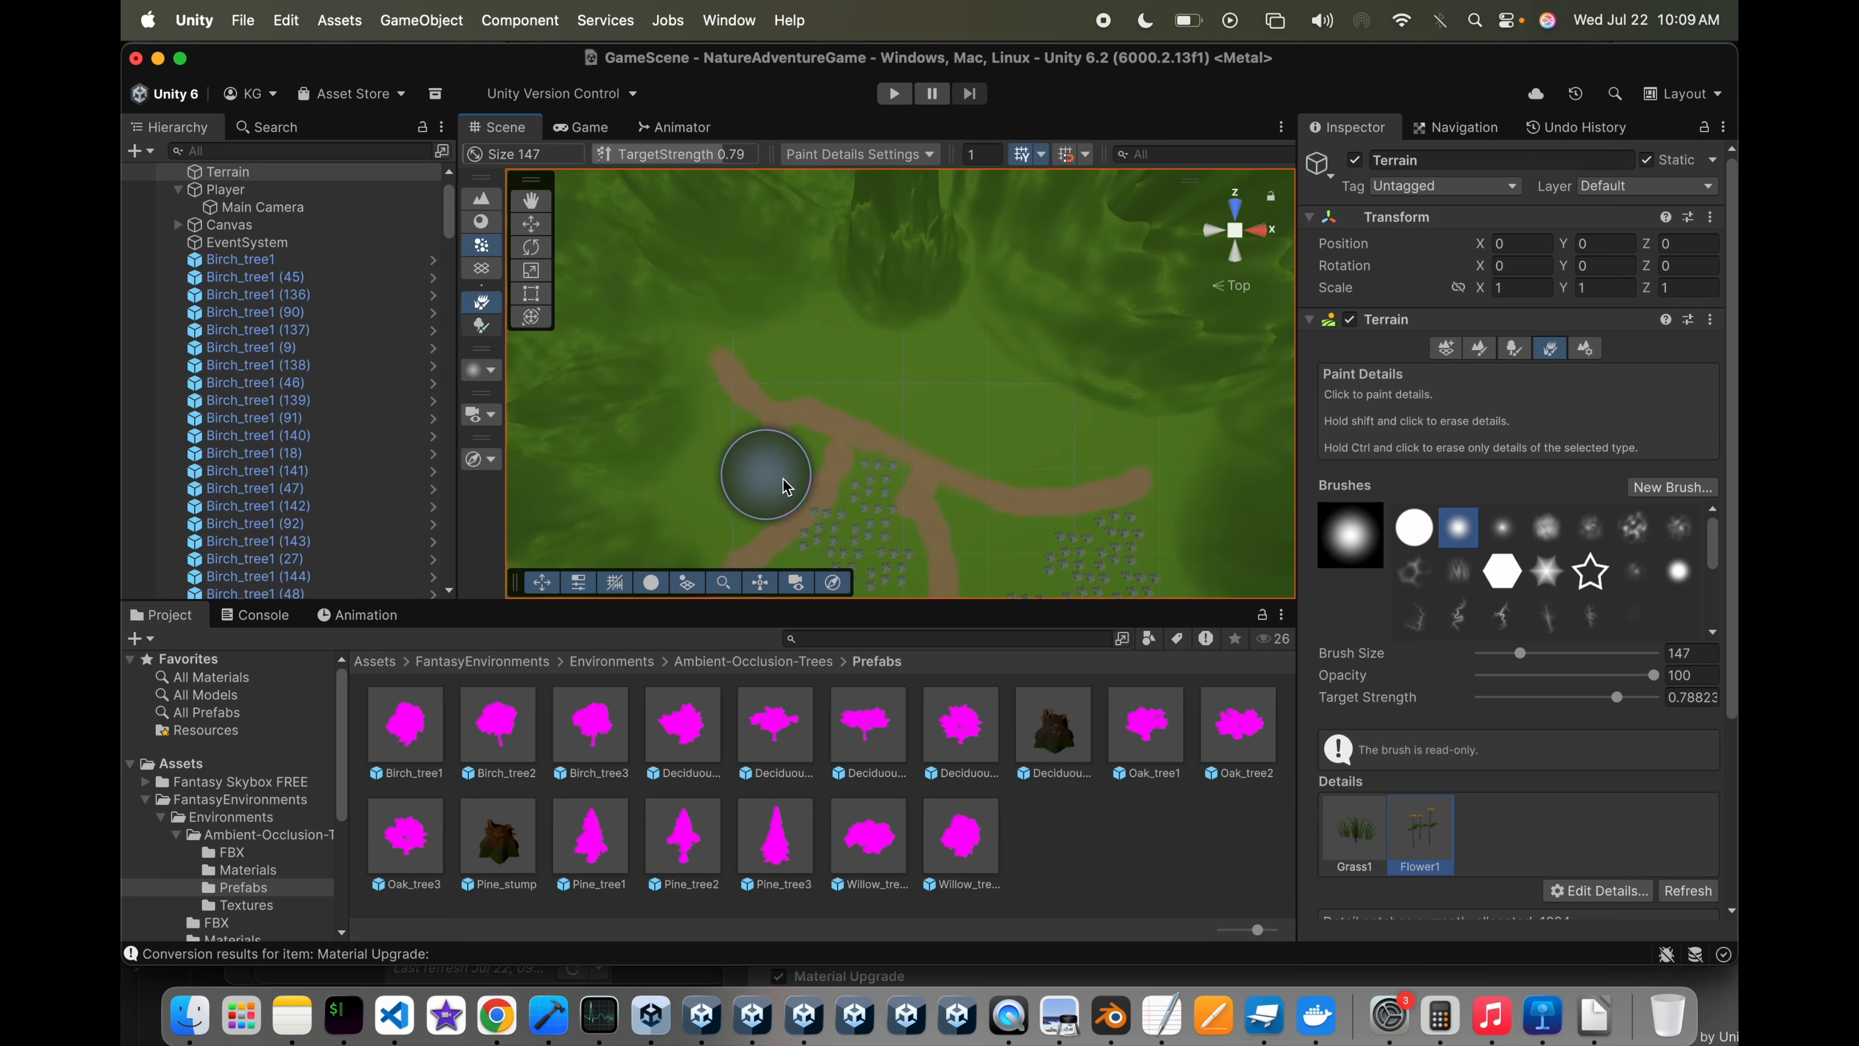
pyautogui.scroll(-3, 1043, 389)
pyautogui.scroll(-5, 1043, 388)
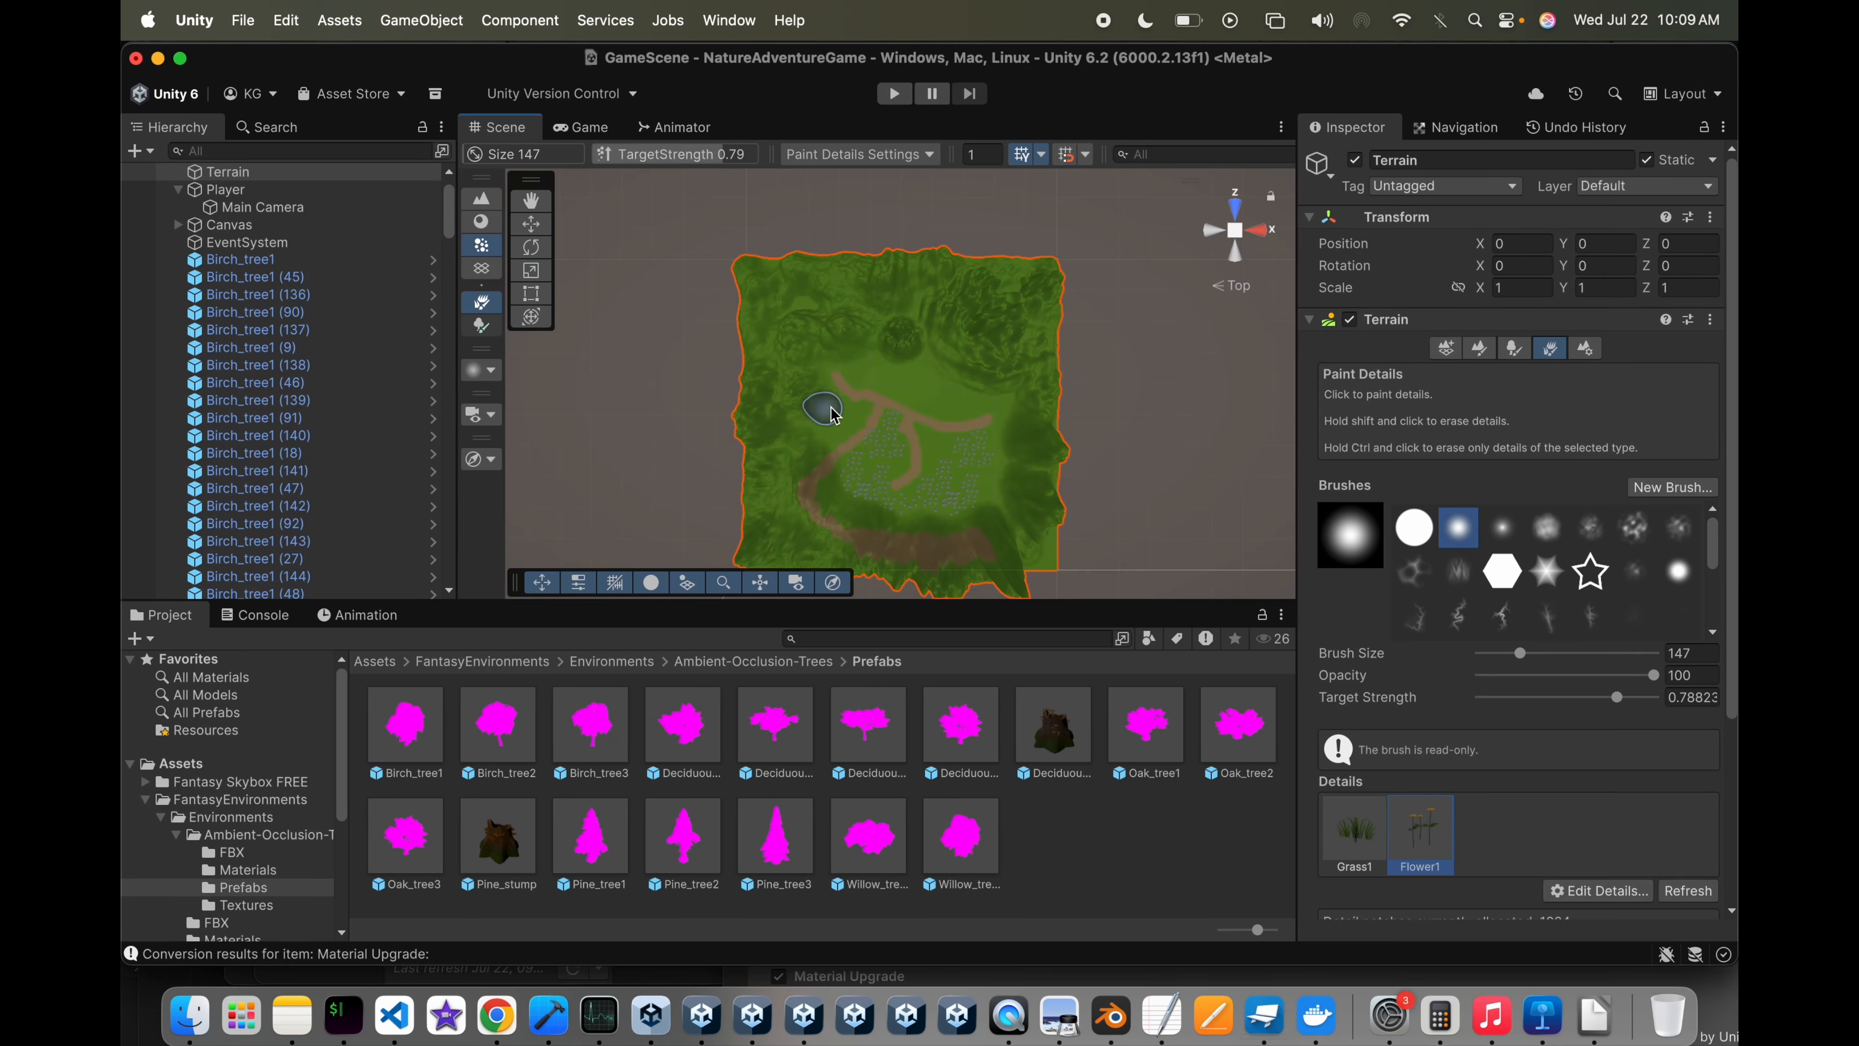
# Step: Set the Flower1 detail brush to 100 opacity and size 65, and check its footprint around the dirt paths
pyautogui.moveTo(1491, 673); pyautogui.dragTo(1705, 676)
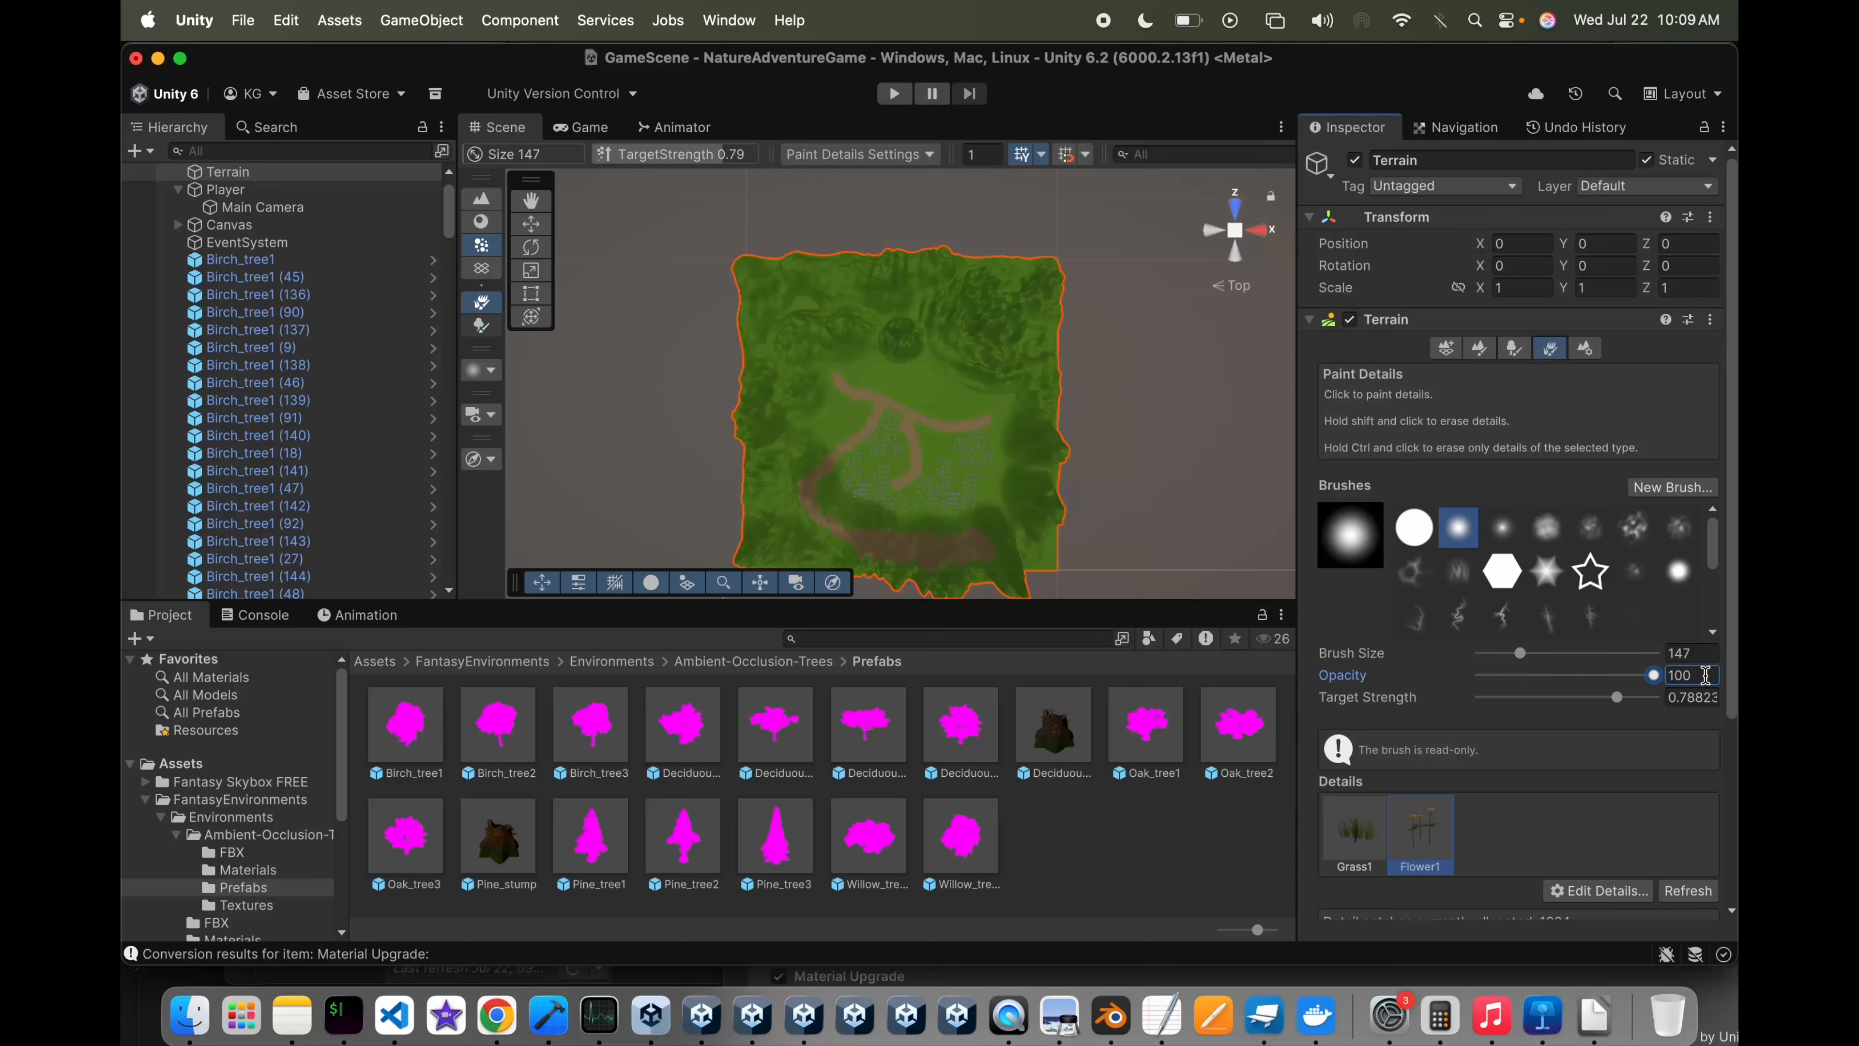
pyautogui.click(1496, 654)
pyautogui.scroll(5, 832, 419)
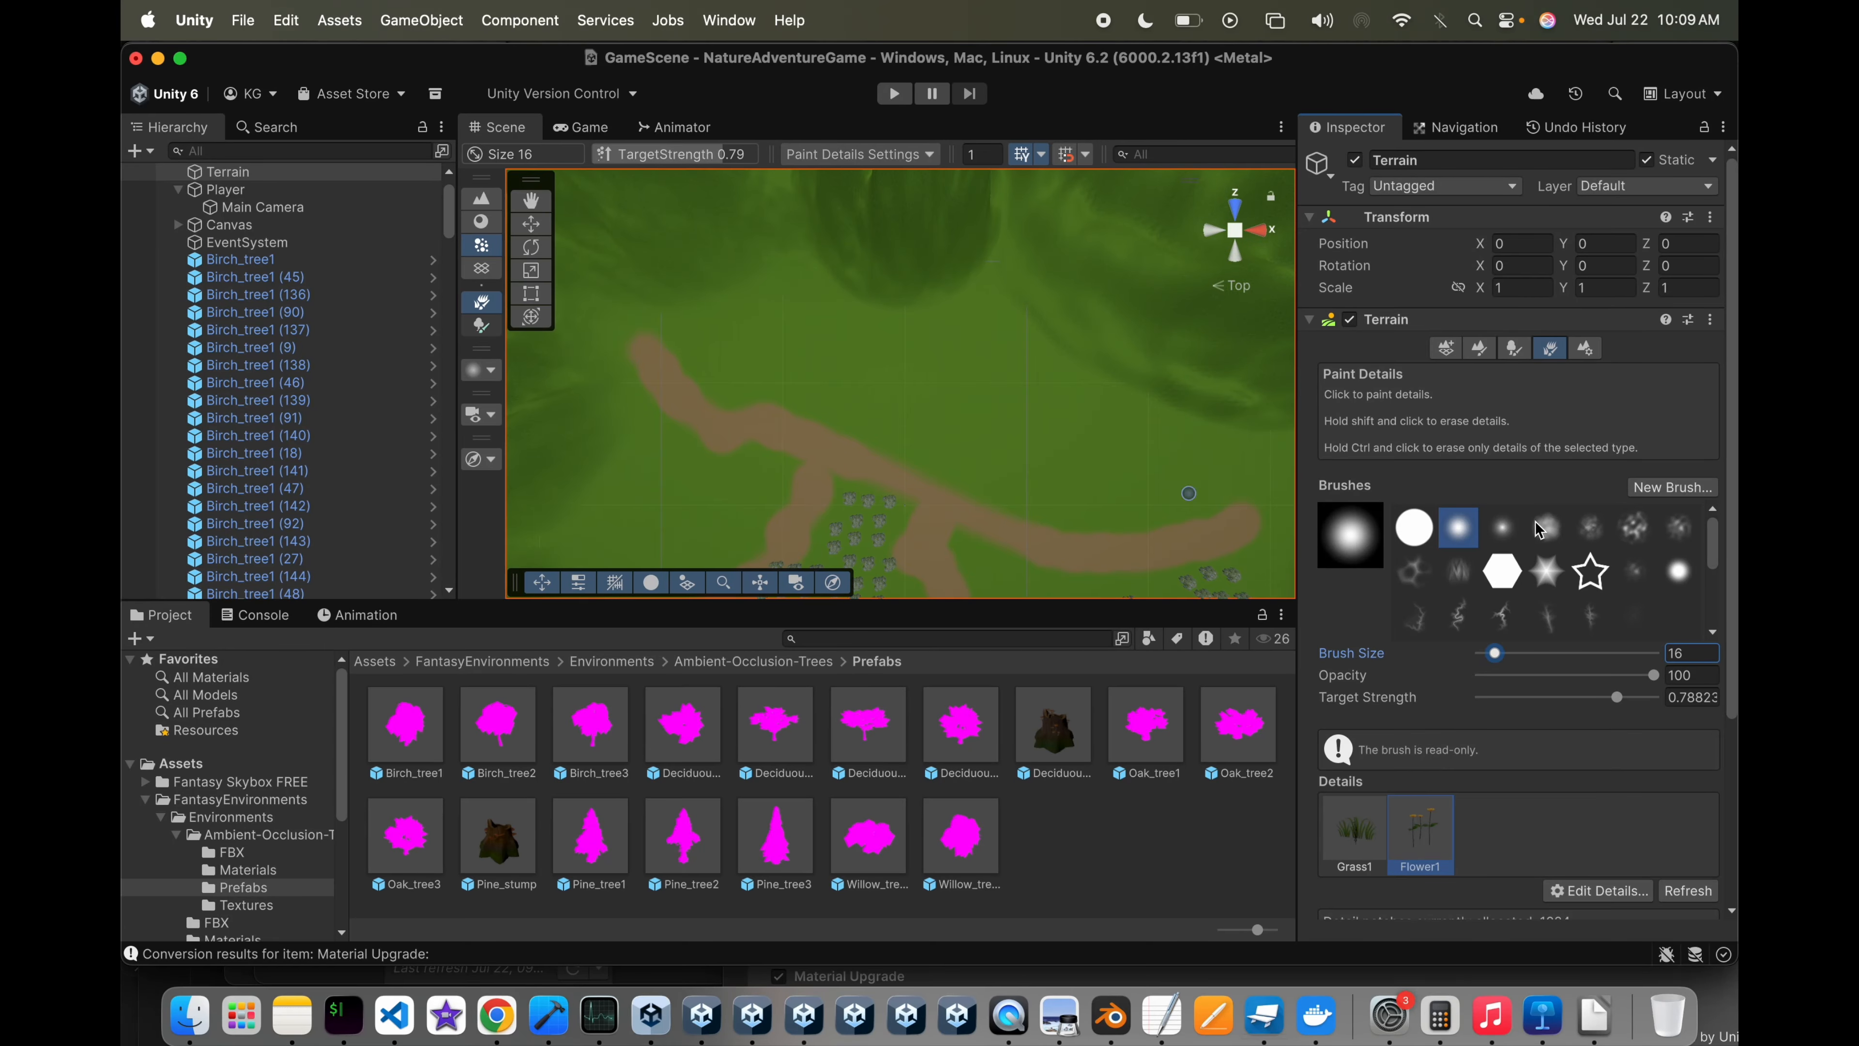
pyautogui.click(1509, 654)
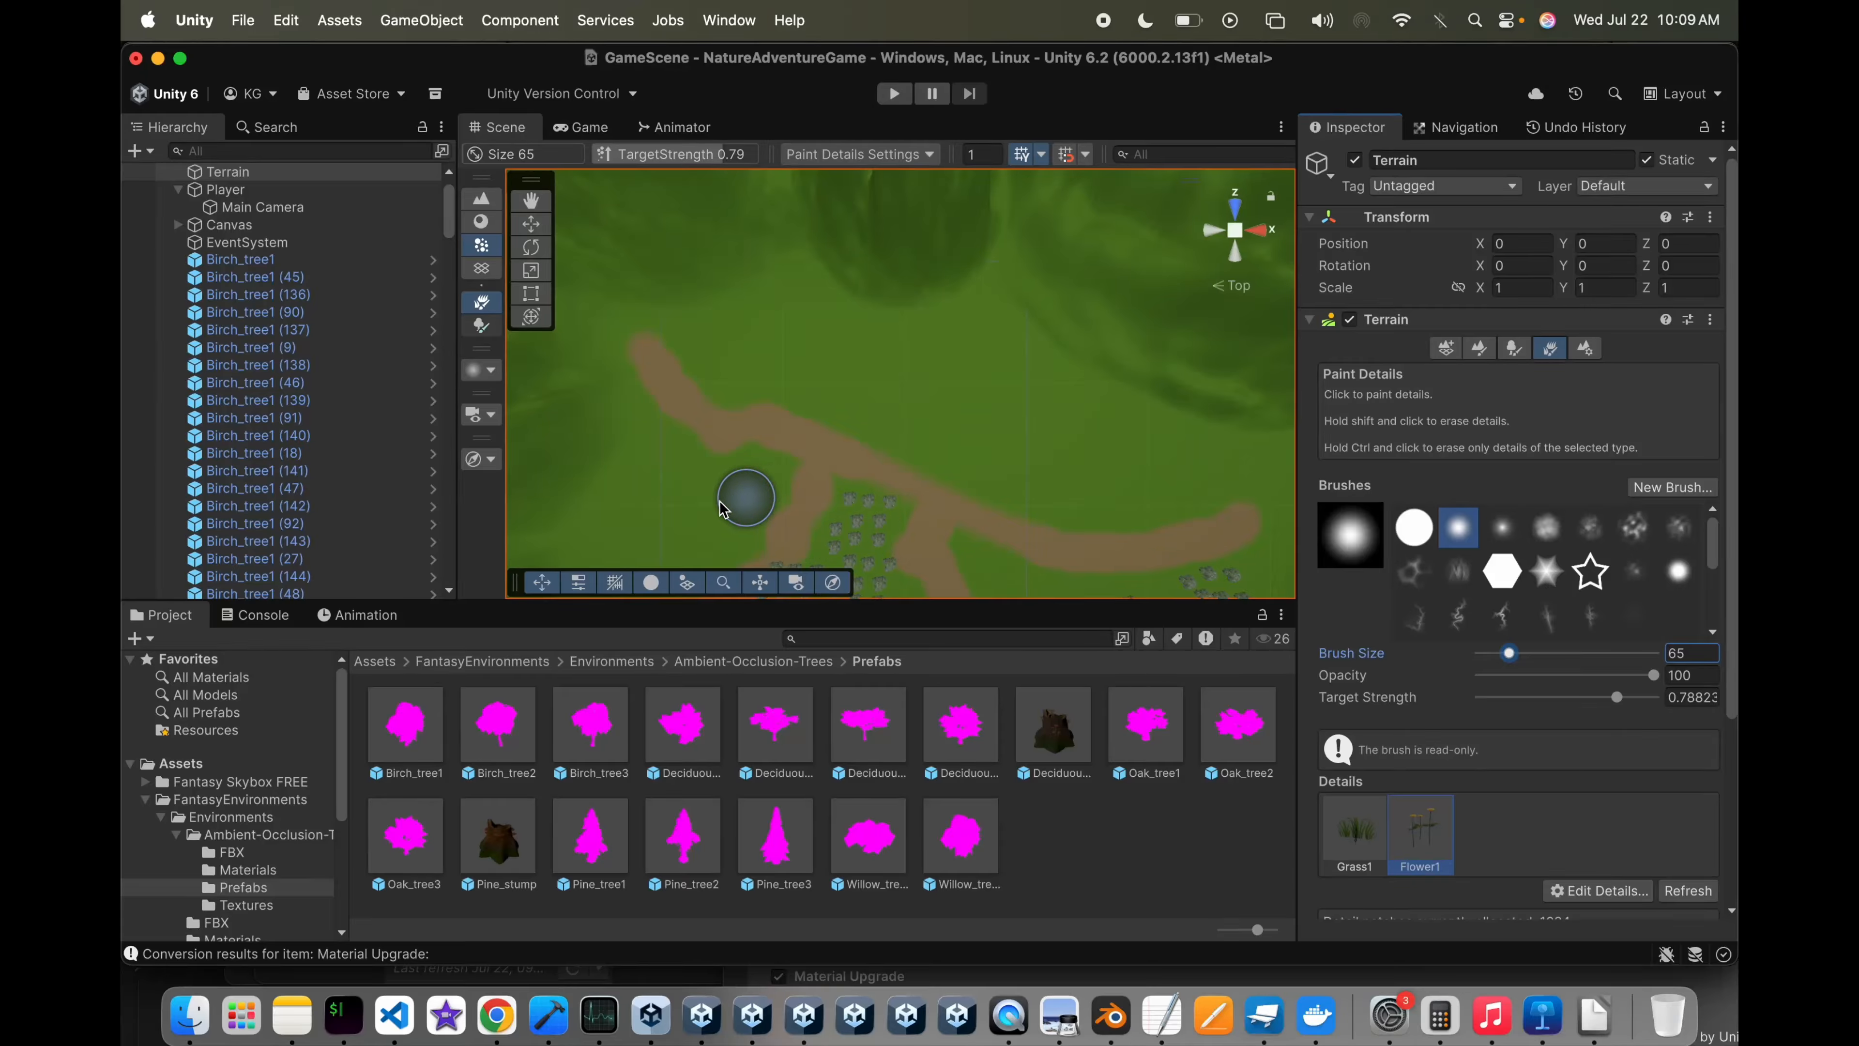
pyautogui.scroll(-5, 768, 489)
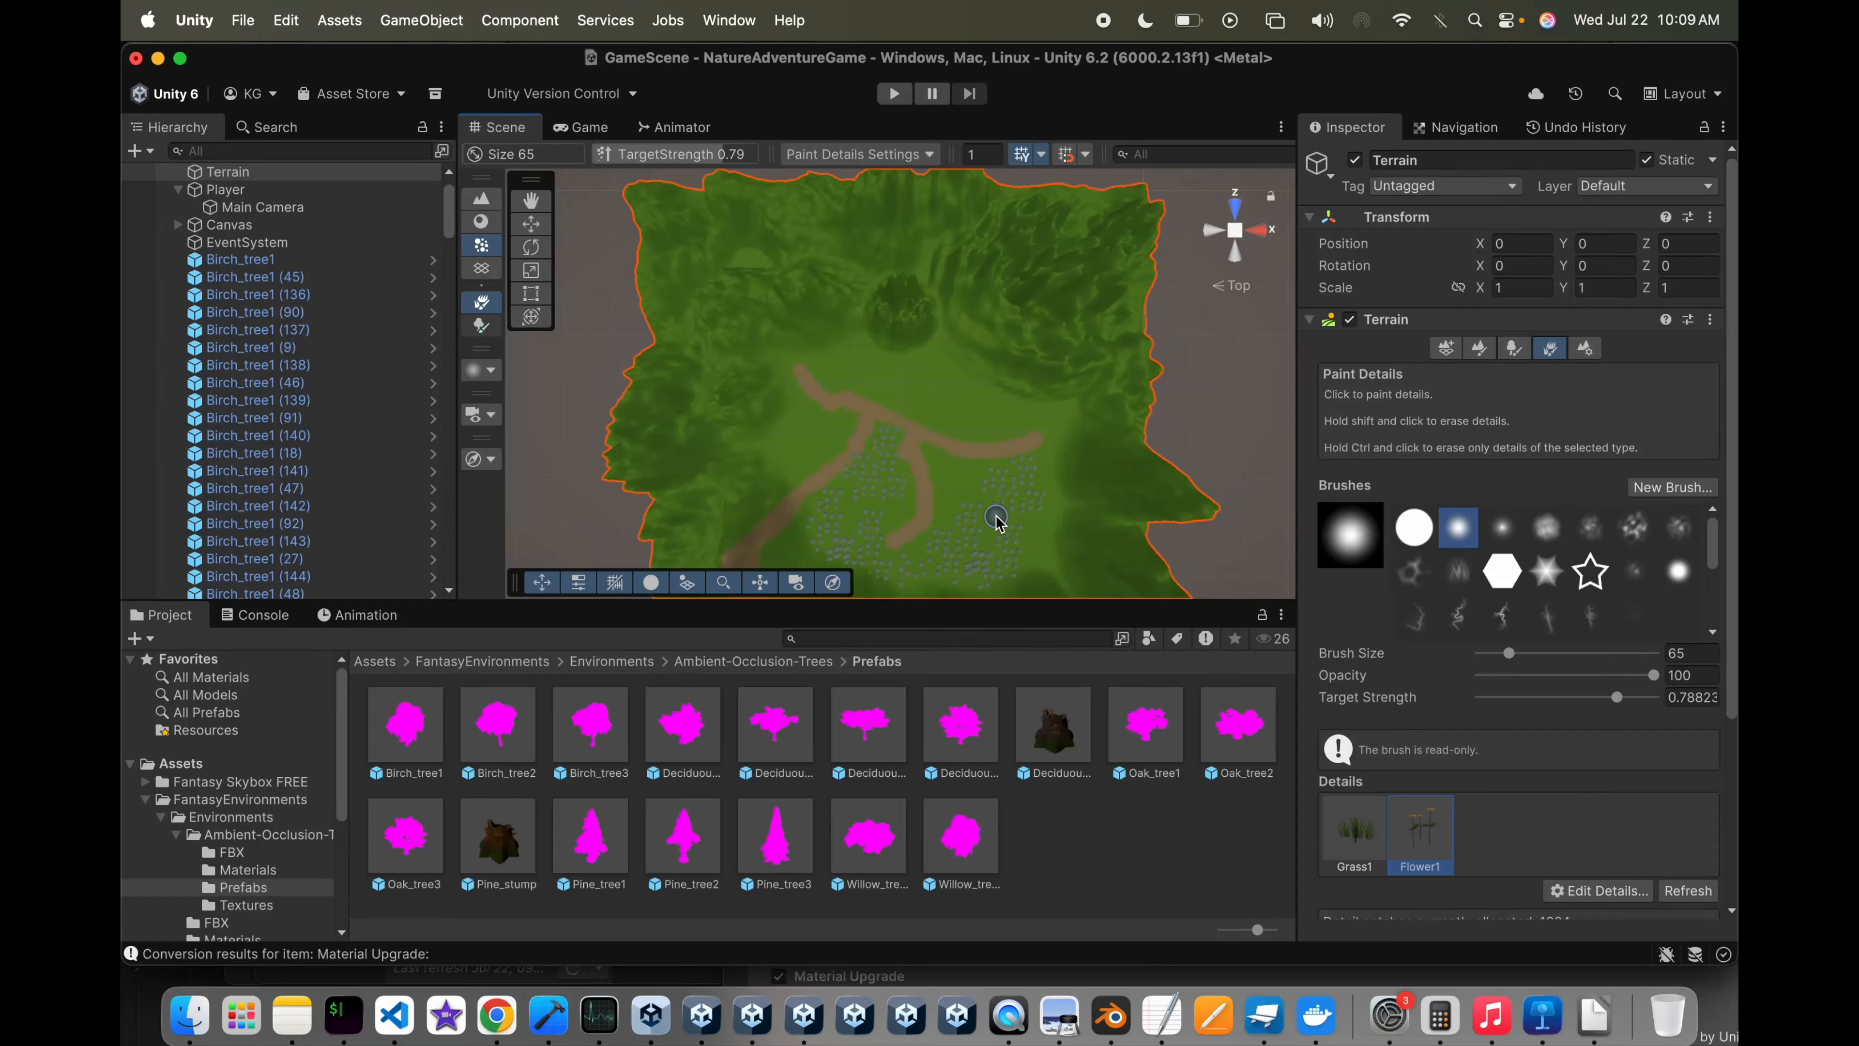
pyautogui.scroll(5, 988, 491)
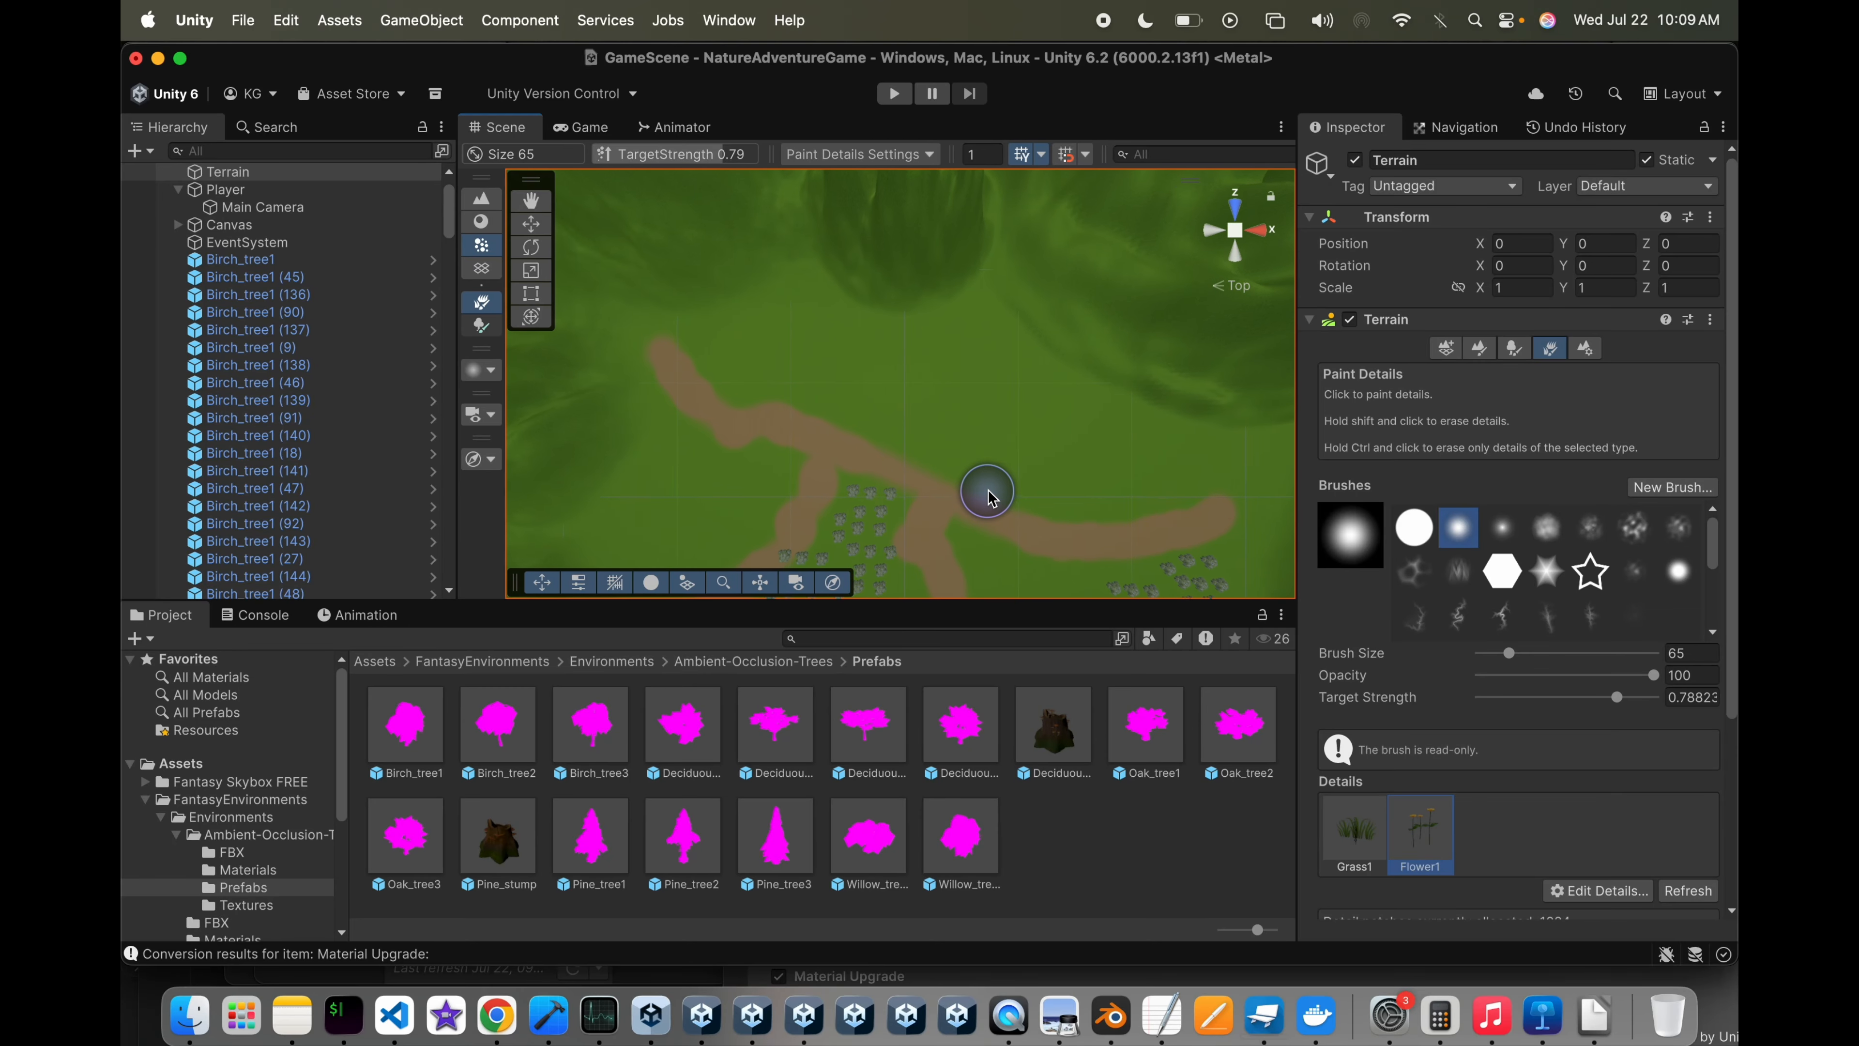
pyautogui.scroll(-5, 988, 497)
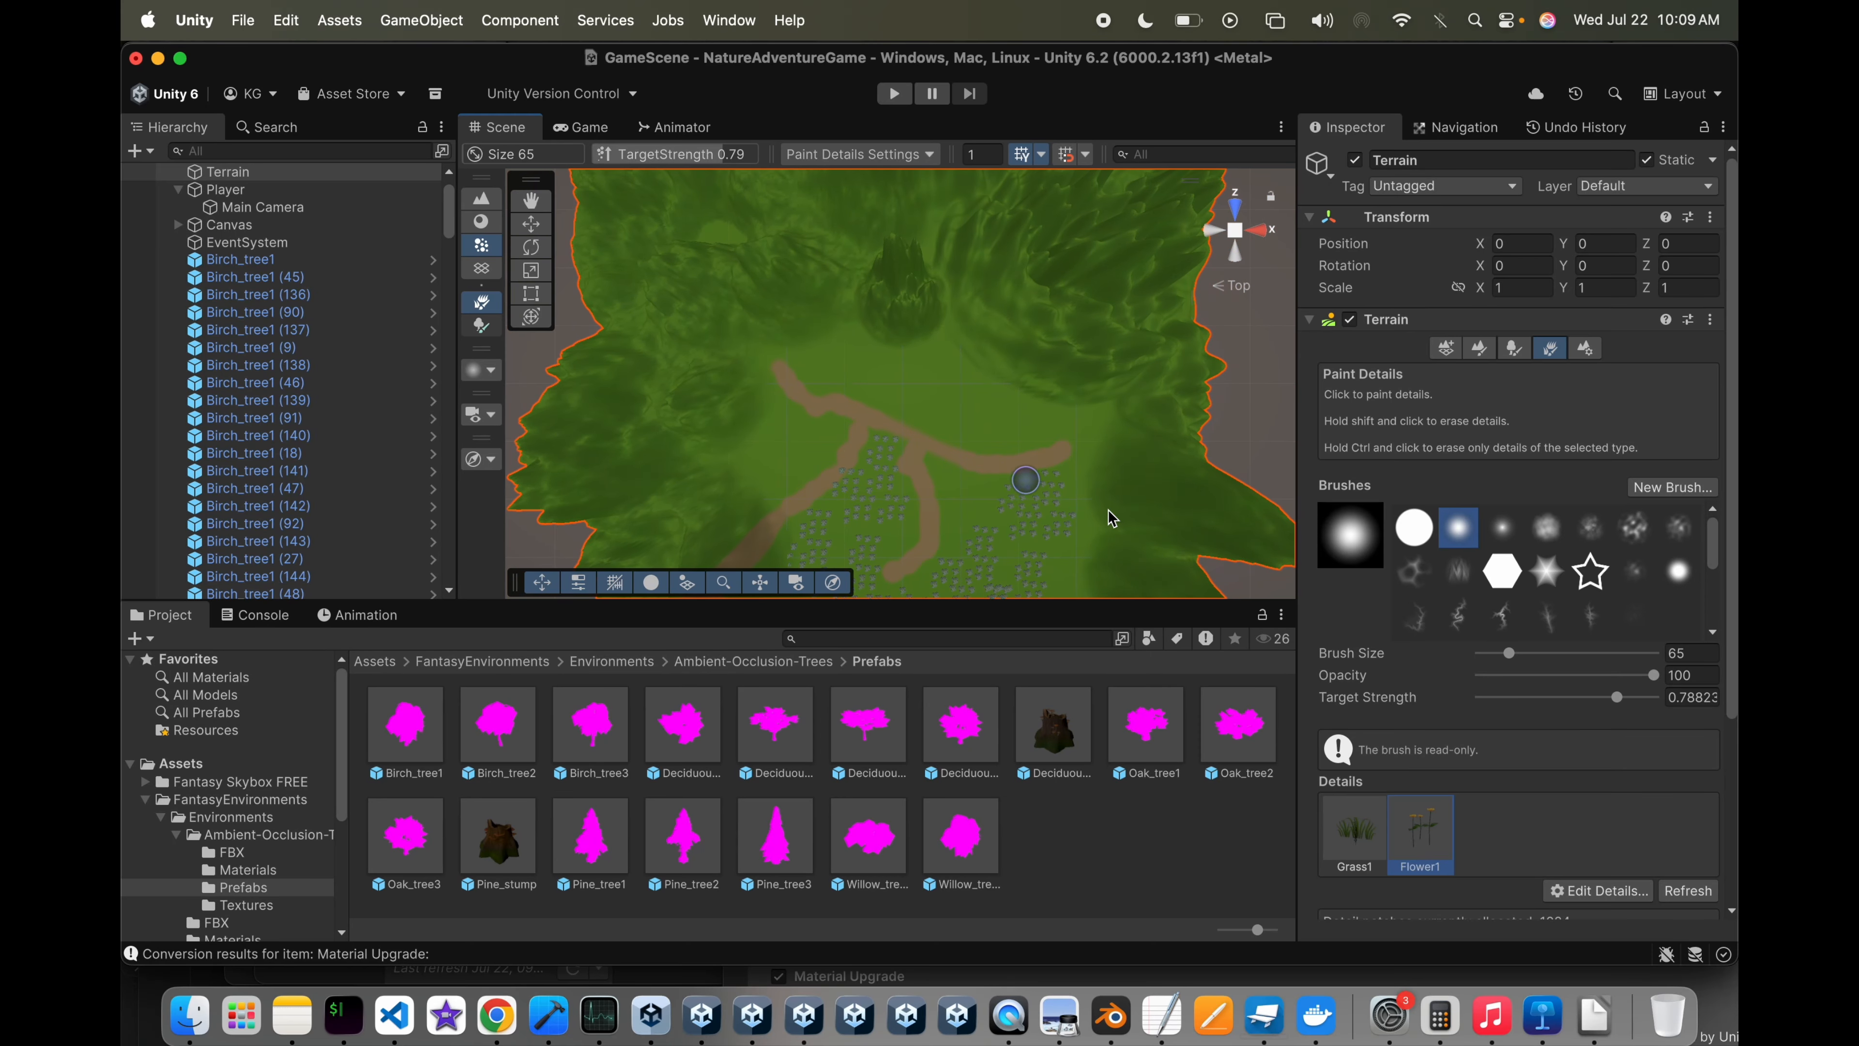
# Step: Add the Flower1 model from the FBX folder as a further detail mesh on the terrain
pyautogui.click(1614, 888)
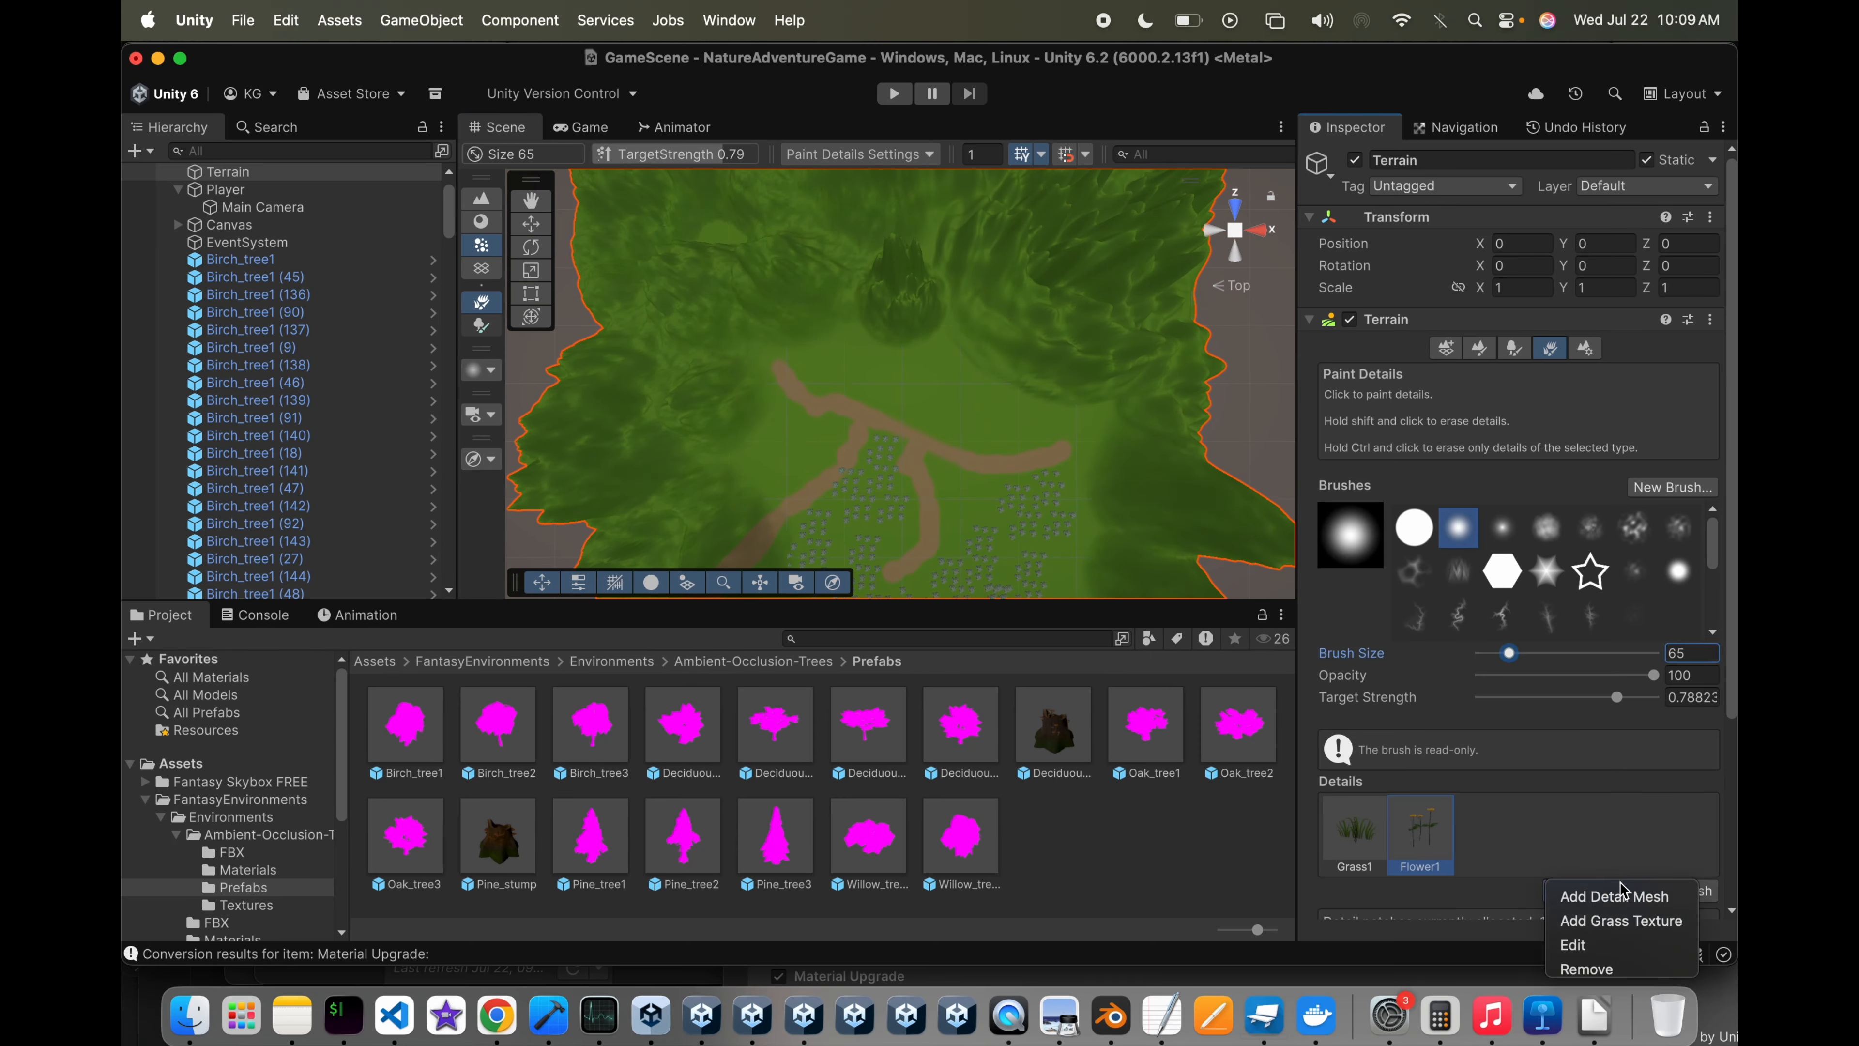
pyautogui.click(1584, 853)
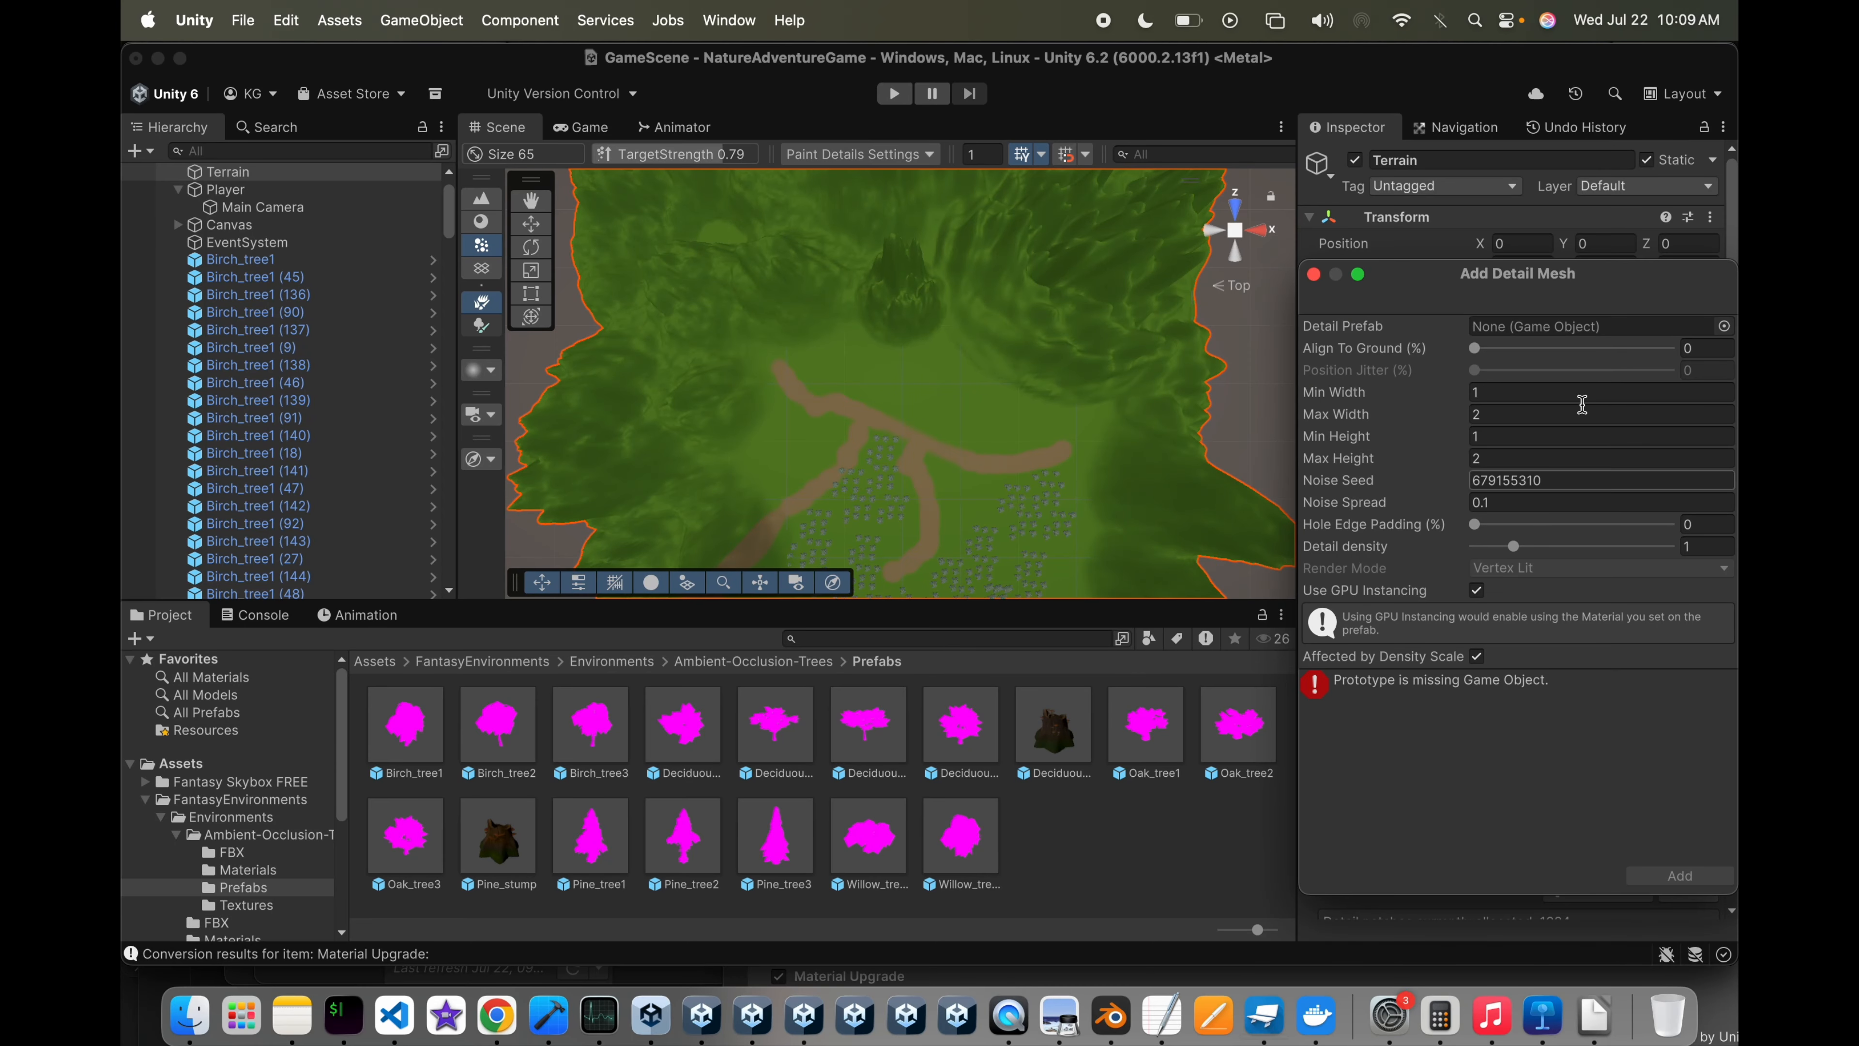
pyautogui.click(1722, 323)
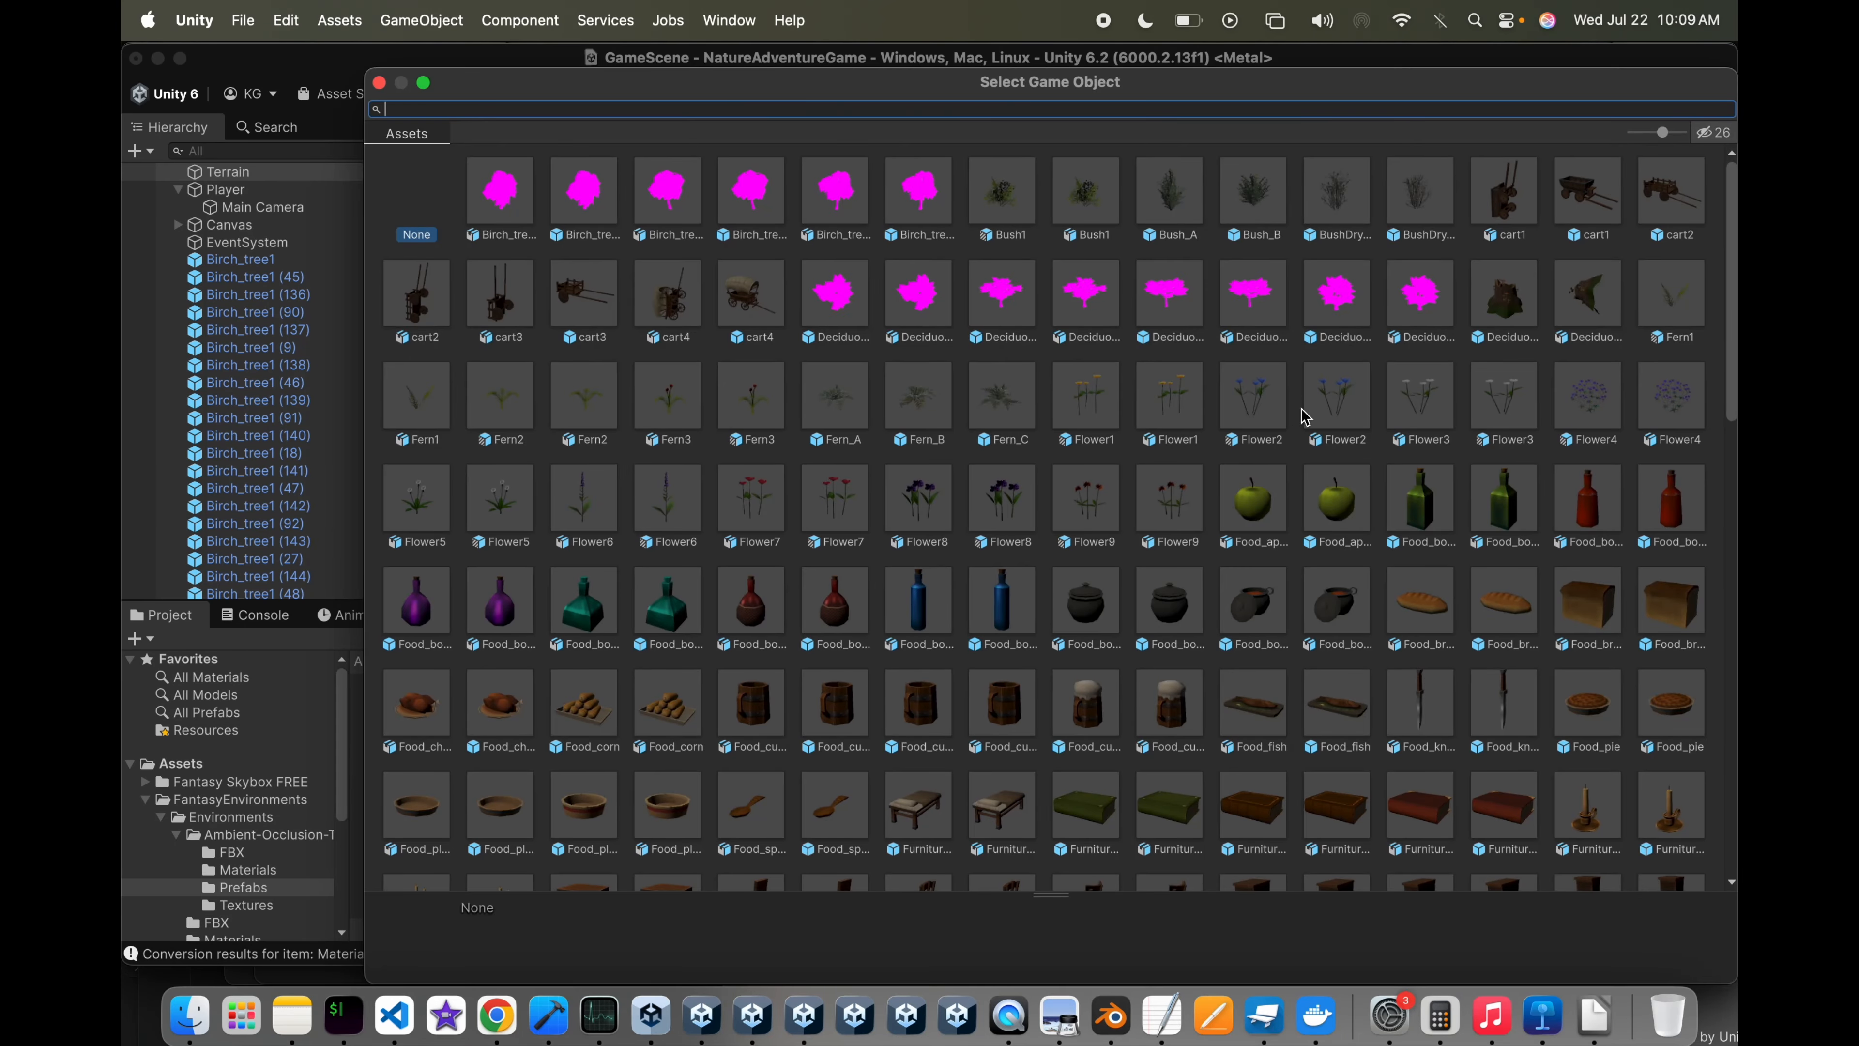
pyautogui.click(1327, 417)
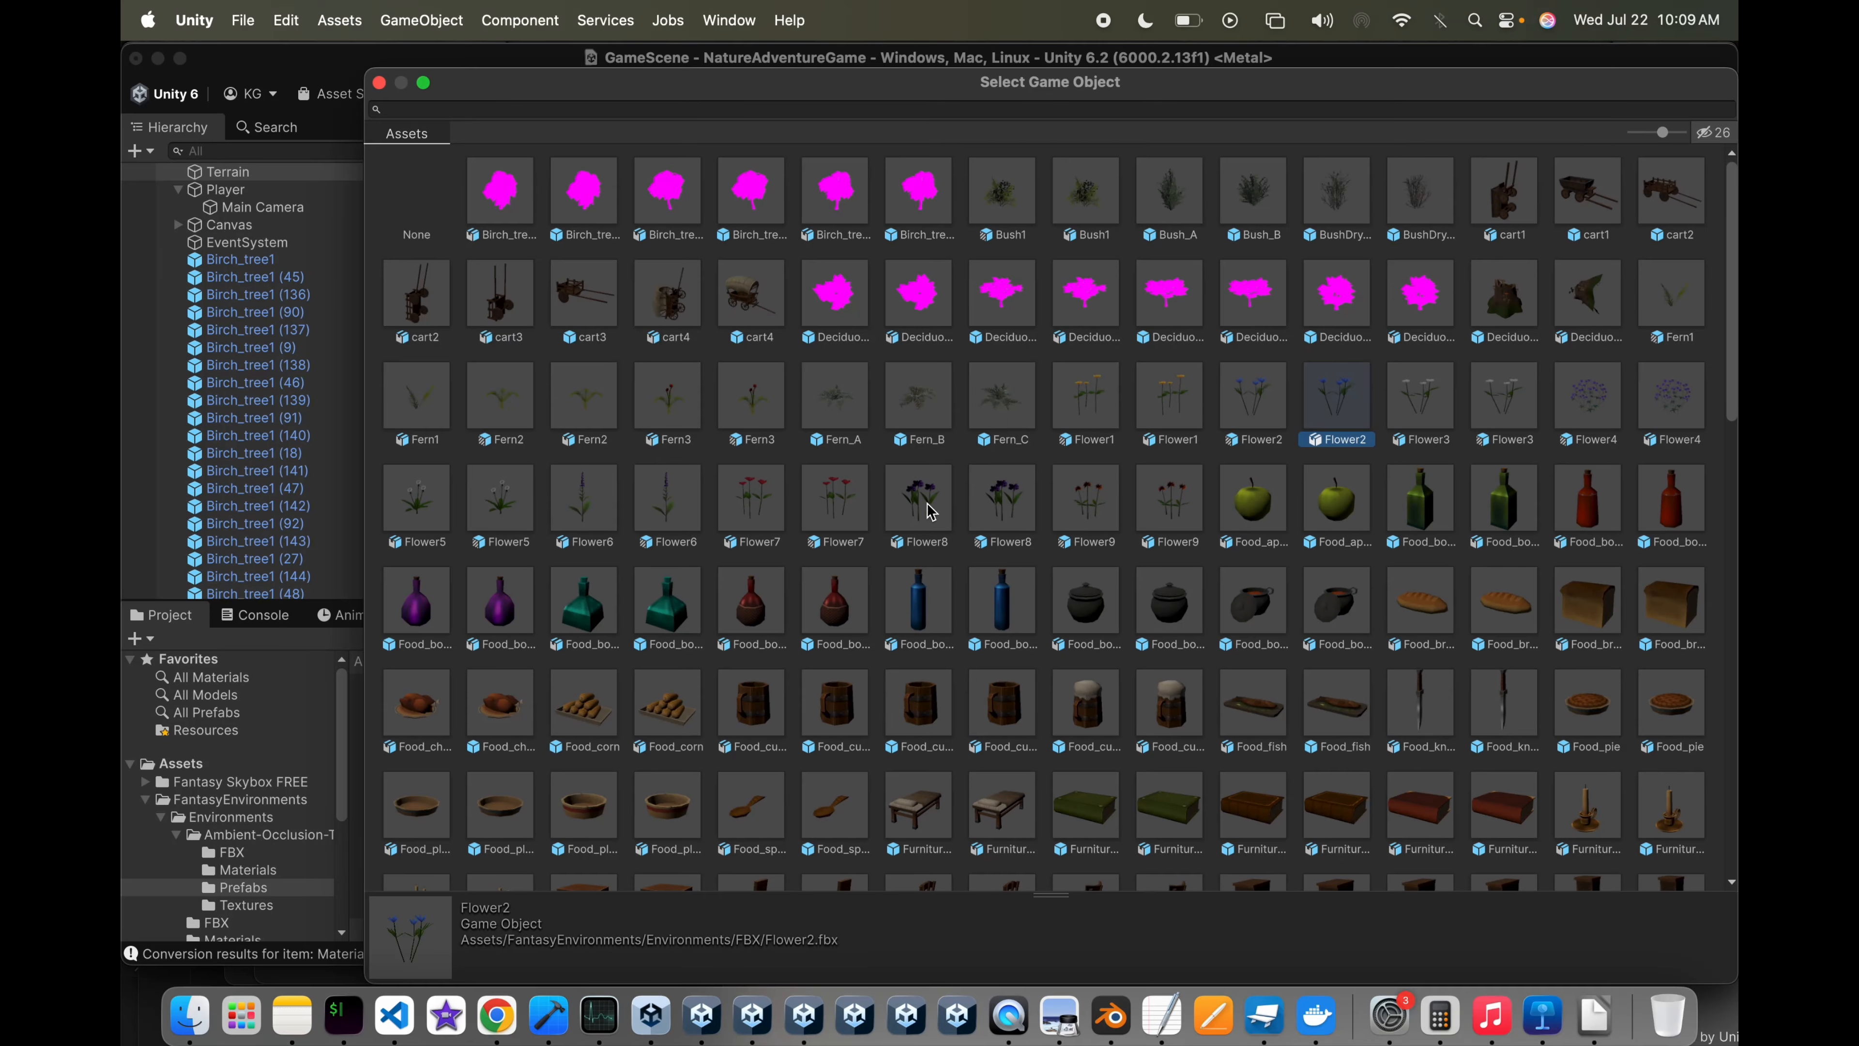
pyautogui.click(769, 486)
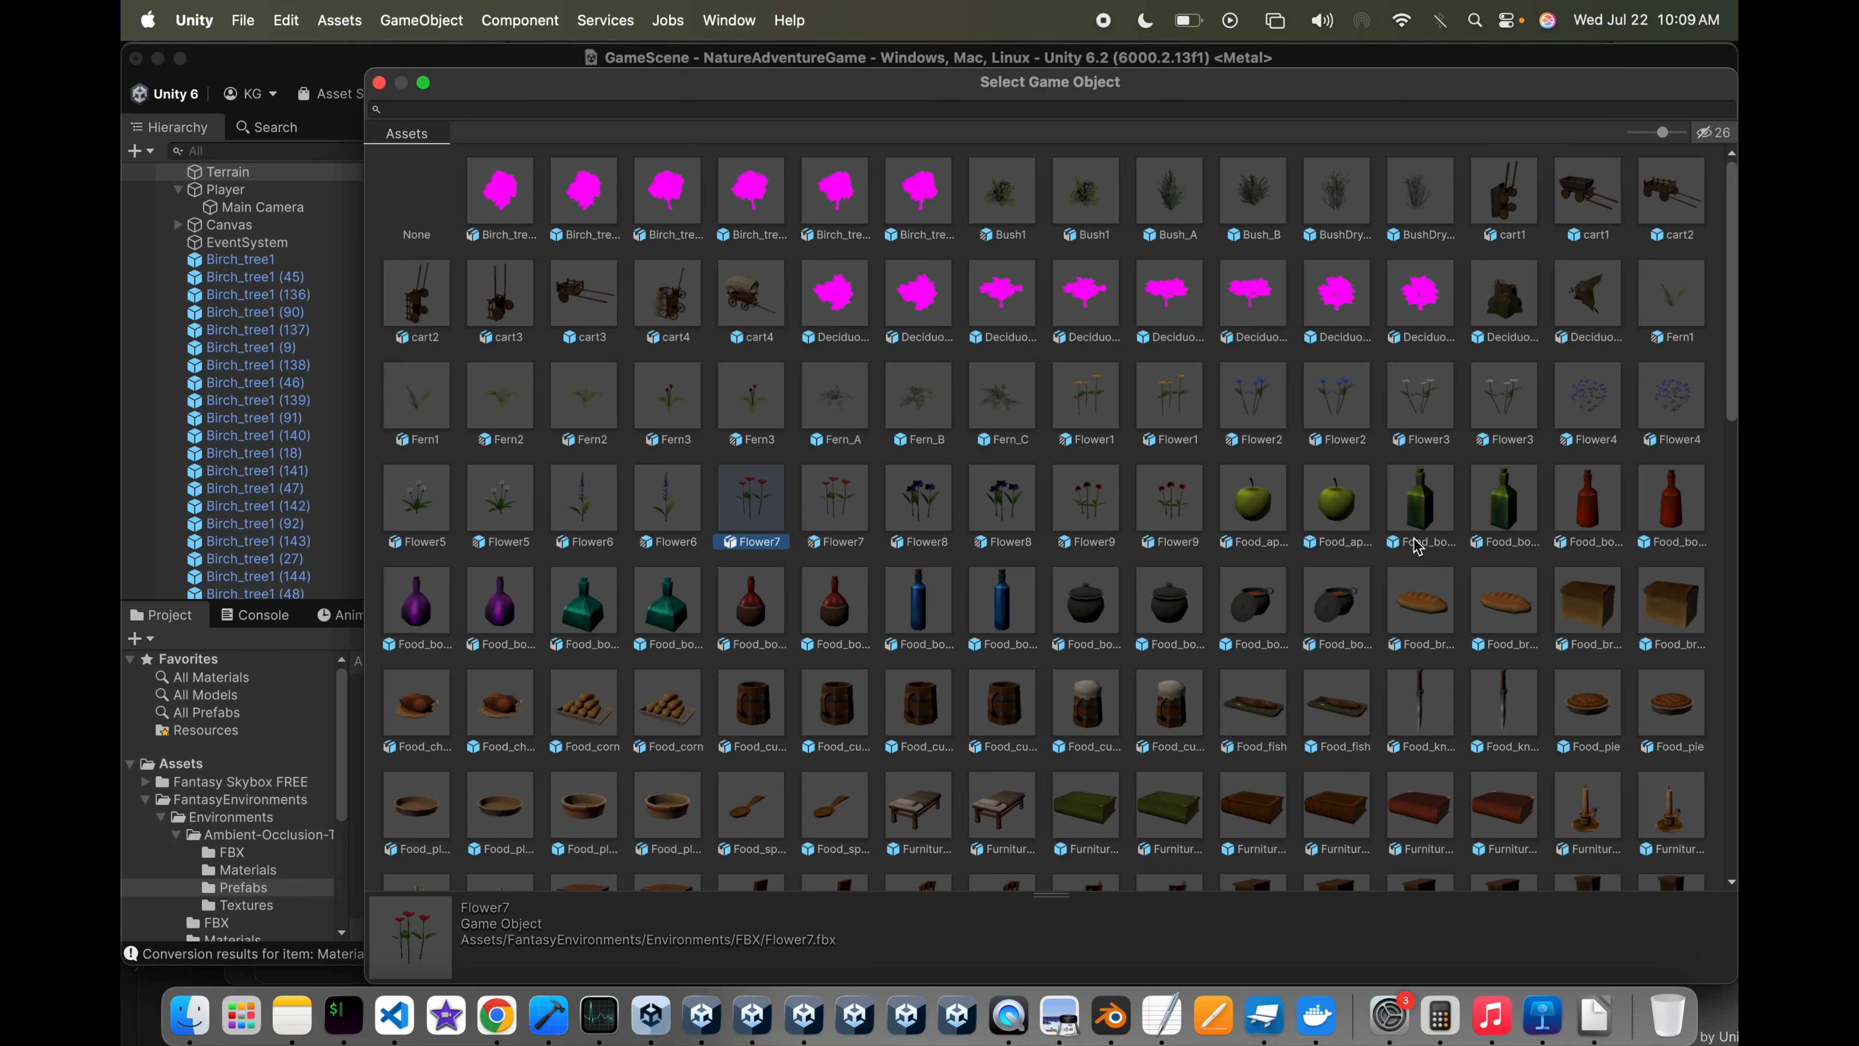
pyautogui.click(1163, 423)
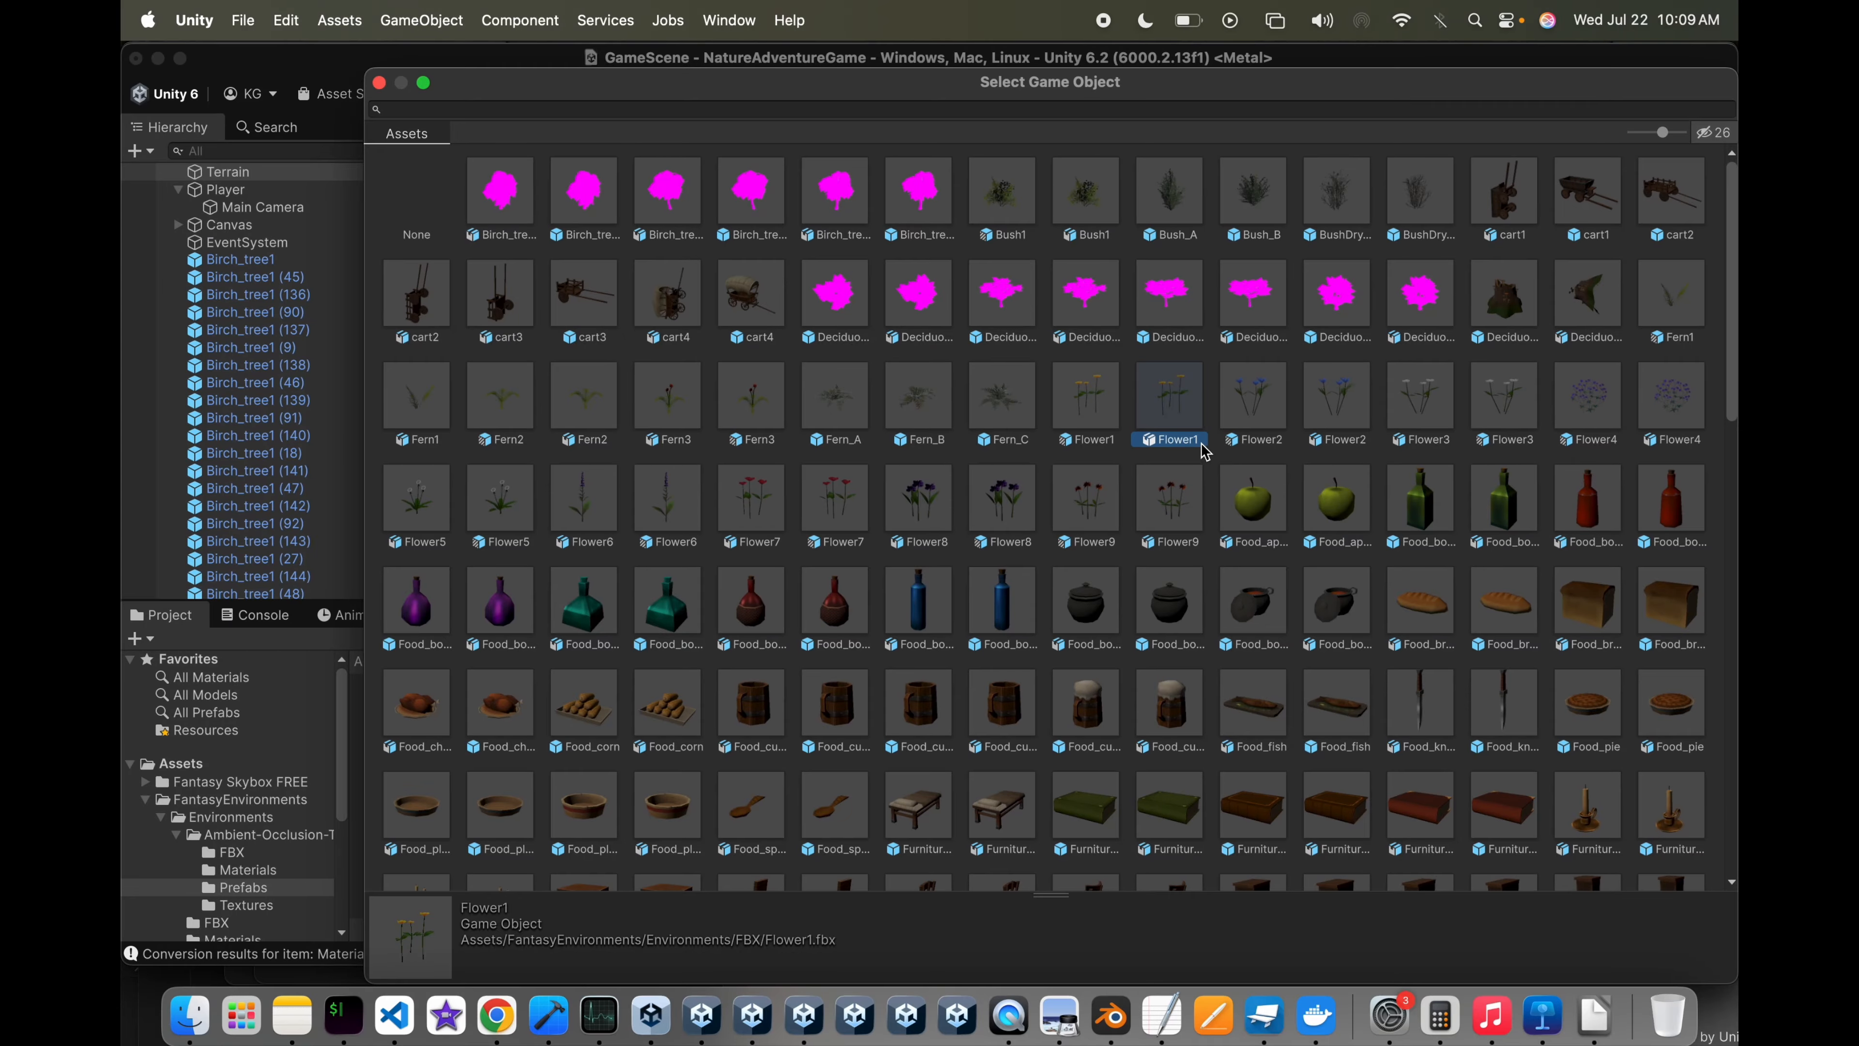
pyautogui.doubleClick(1187, 407)
pyautogui.click(1678, 875)
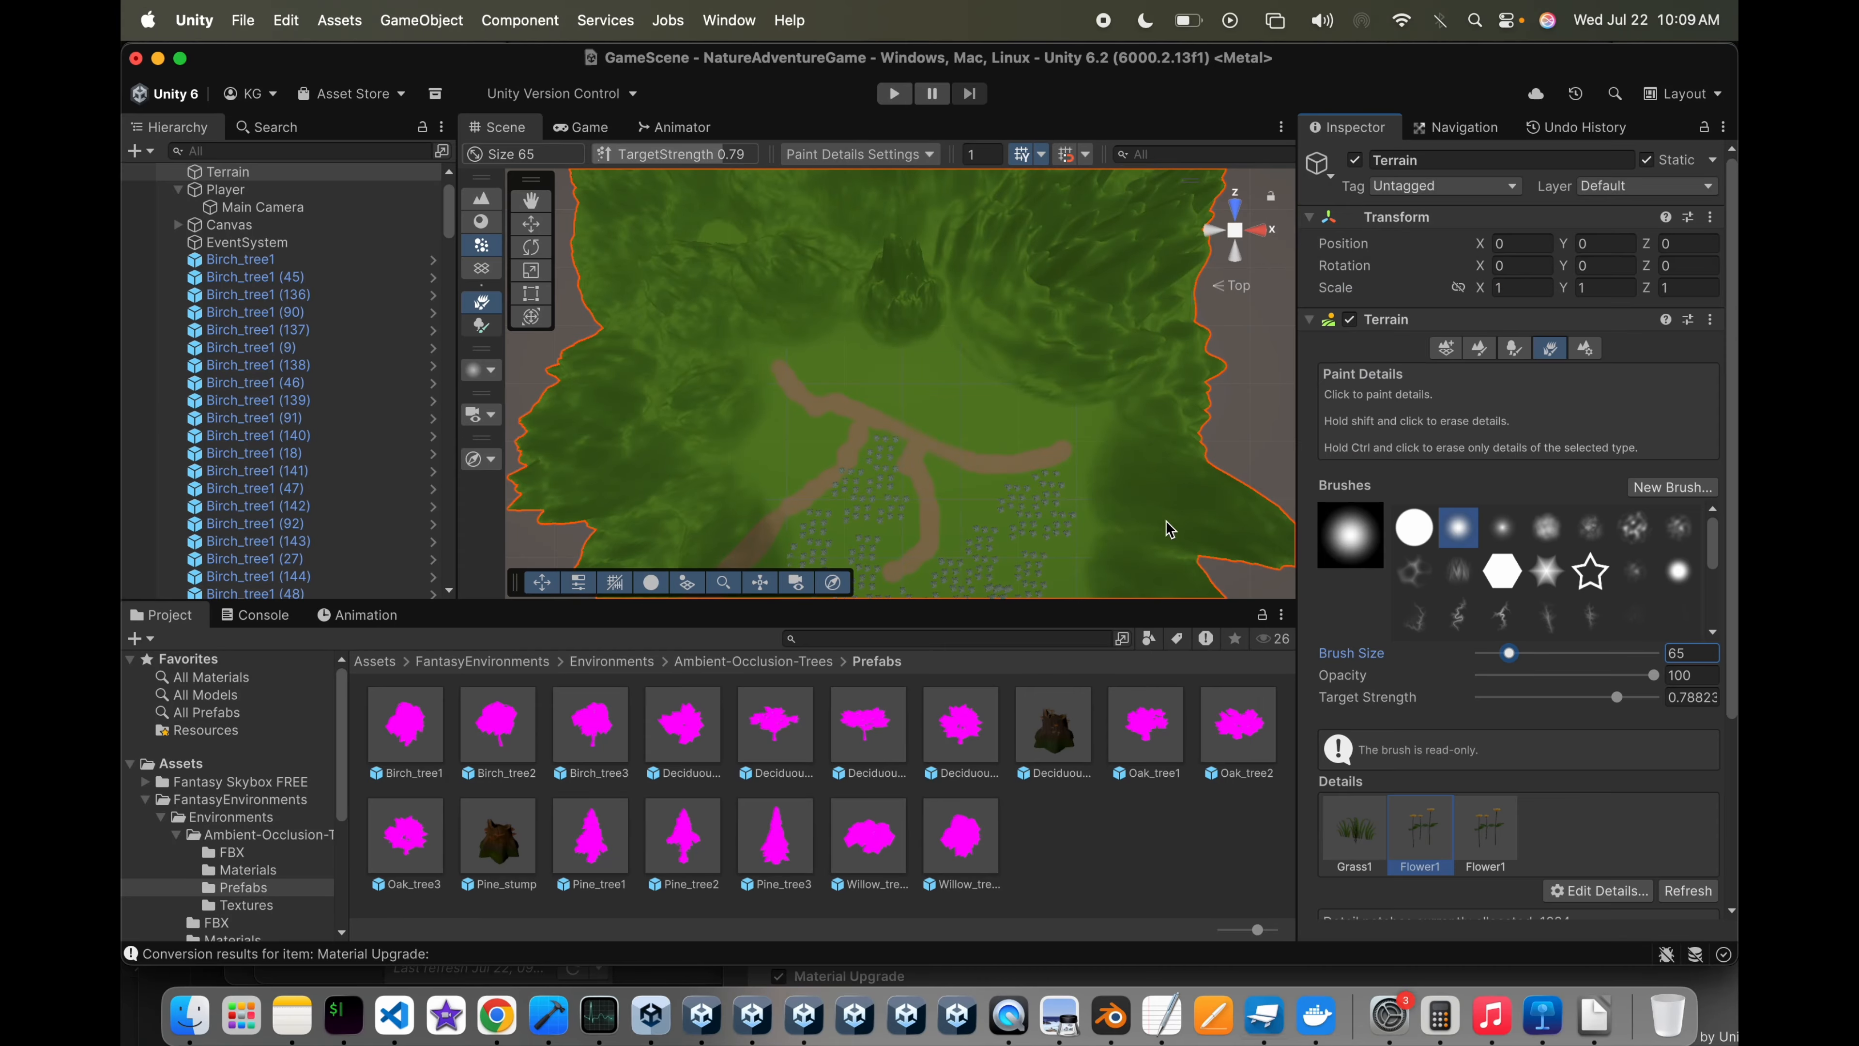
# Step: Remove the second Flower1 entry from the terrain's details
pyautogui.moveTo(1038, 528)
pyautogui.mouseDown()
pyautogui.moveTo(979, 573)
pyautogui.moveTo(1049, 527)
pyautogui.moveTo(957, 481)
pyautogui.mouseUp()
pyautogui.click(1504, 848)
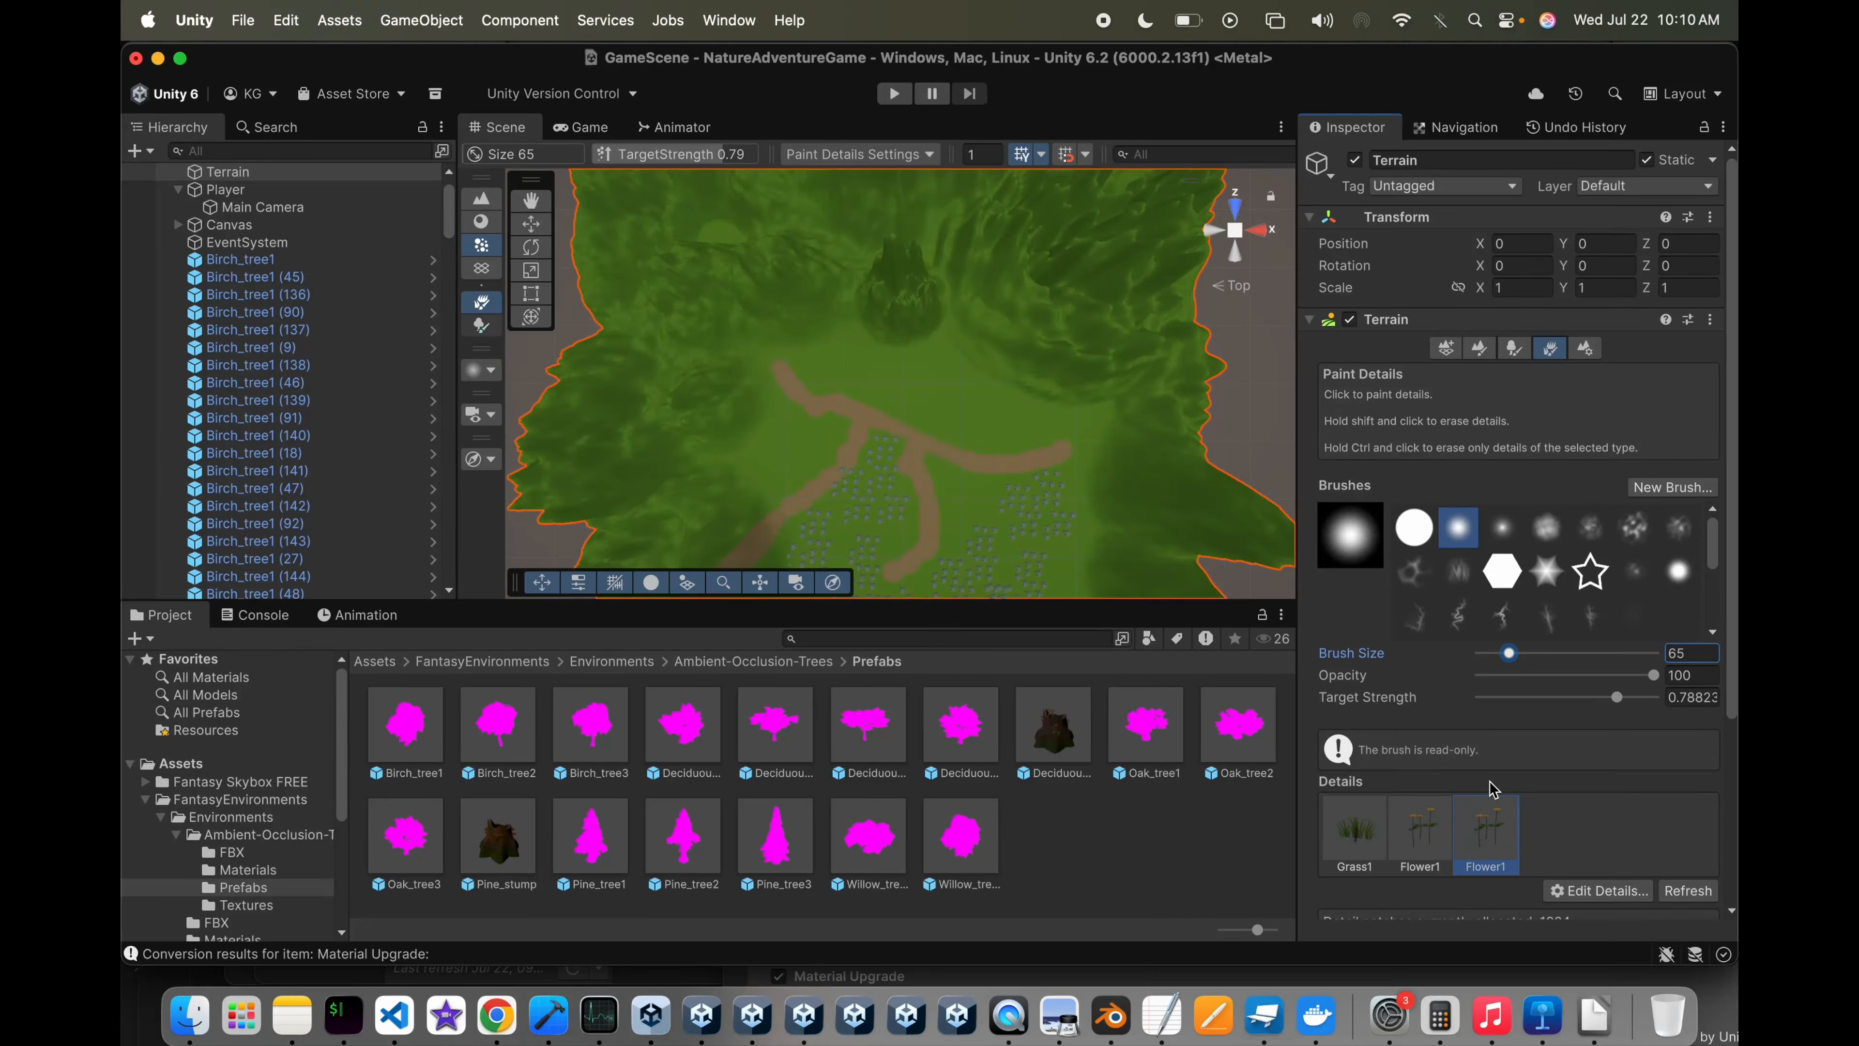
pyautogui.click(1609, 890)
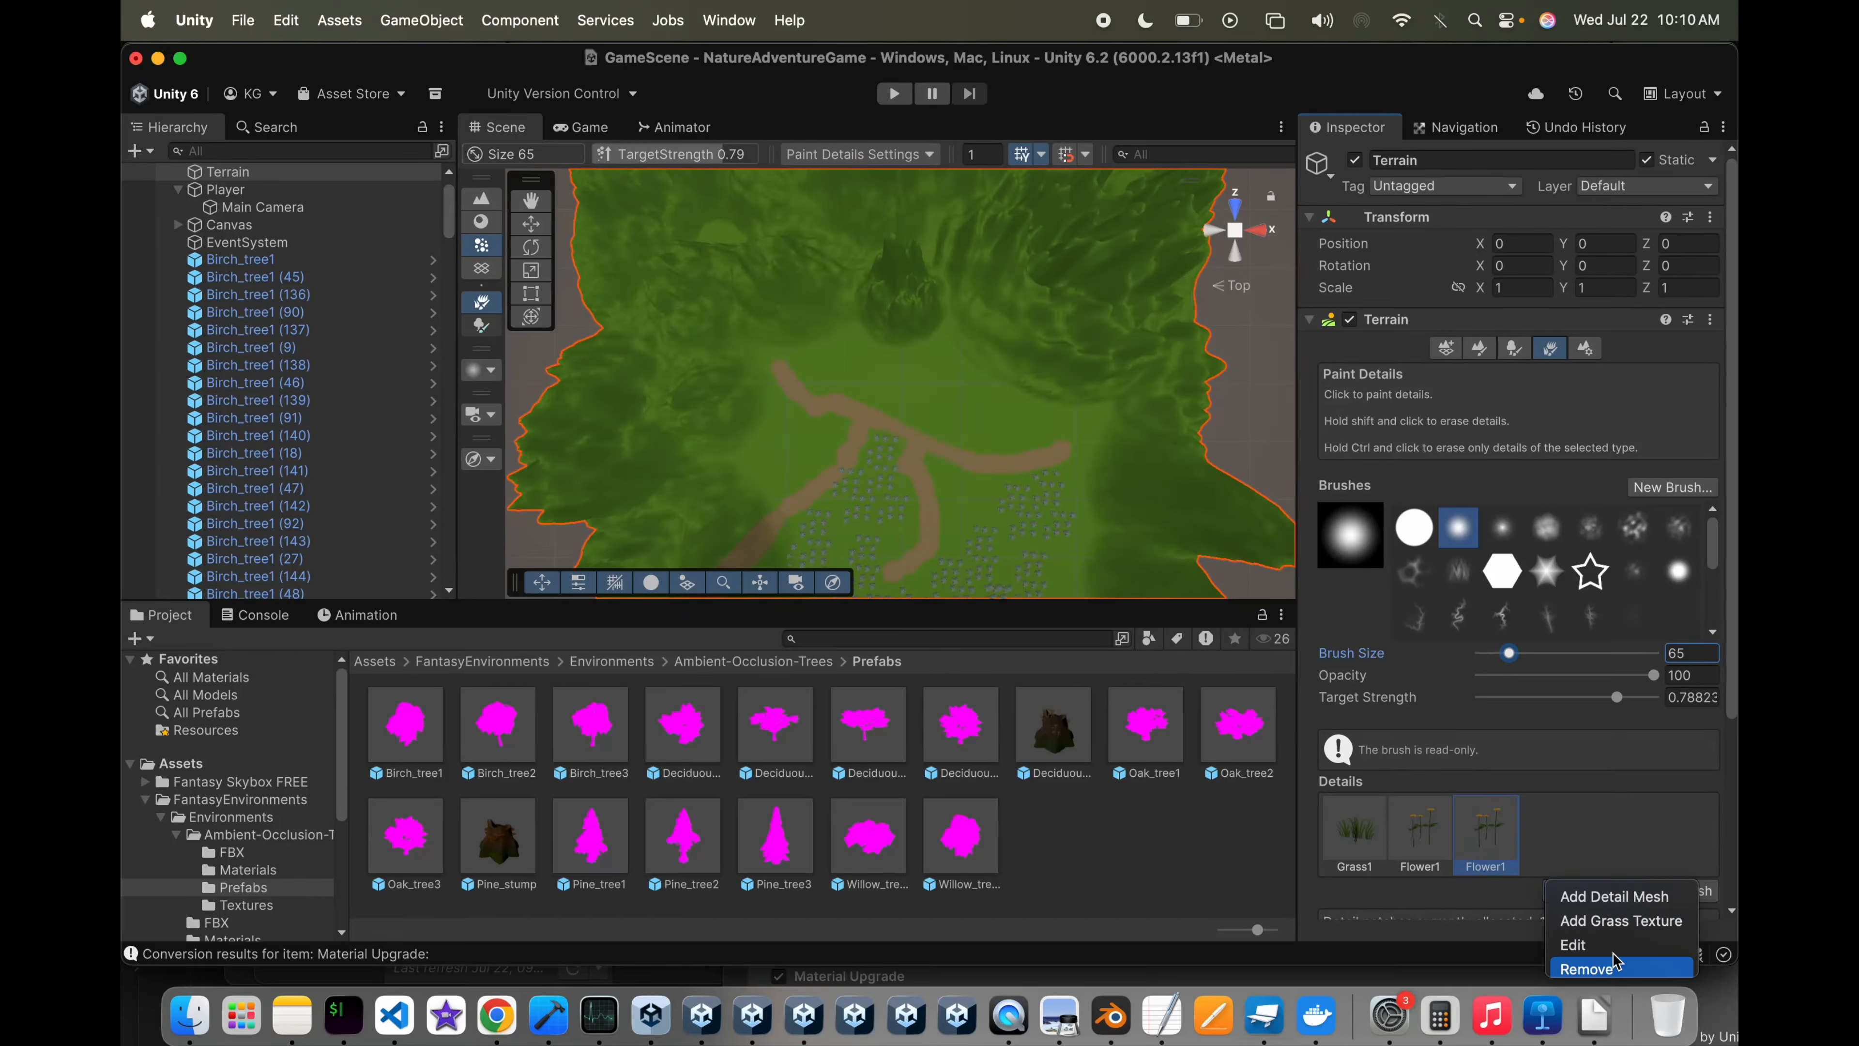
pyautogui.click(1616, 965)
# Step: Add the Flower2 model from the FBX folder as a detail mesh on the terrain and make it the active detail
pyautogui.click(1636, 891)
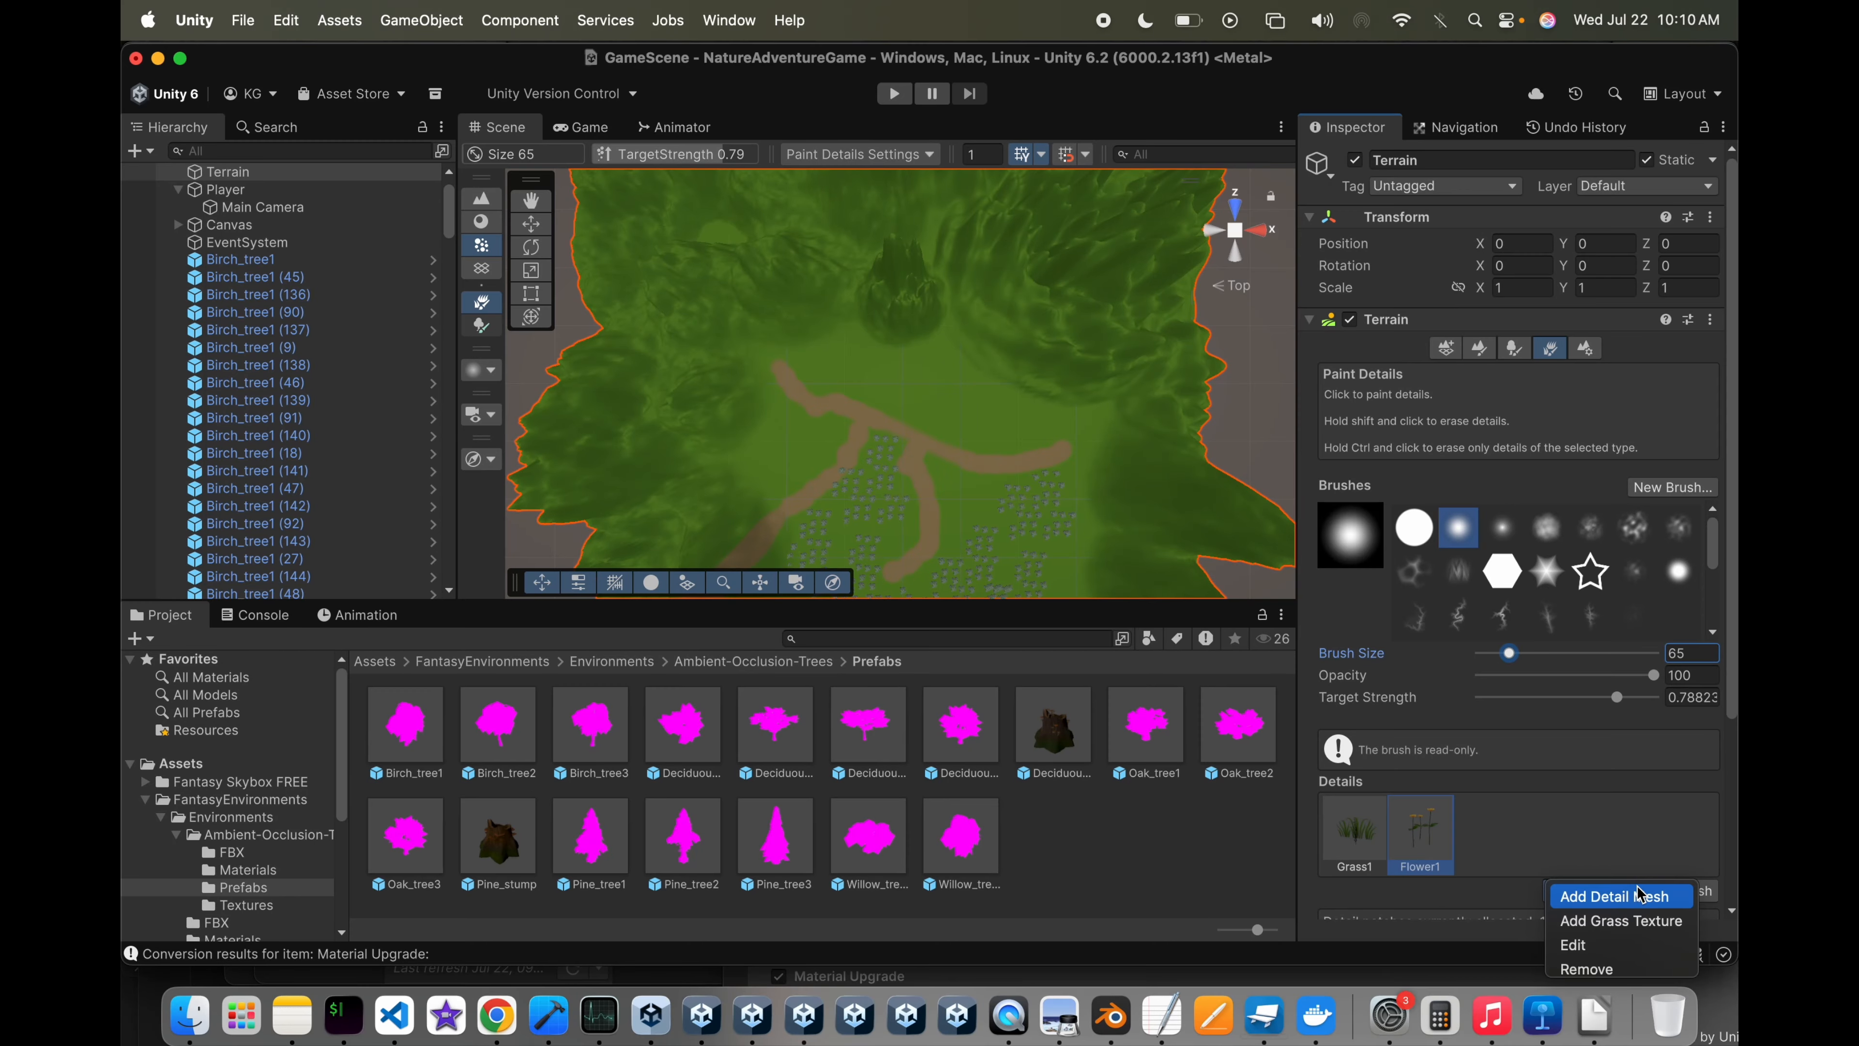
pyautogui.click(1640, 896)
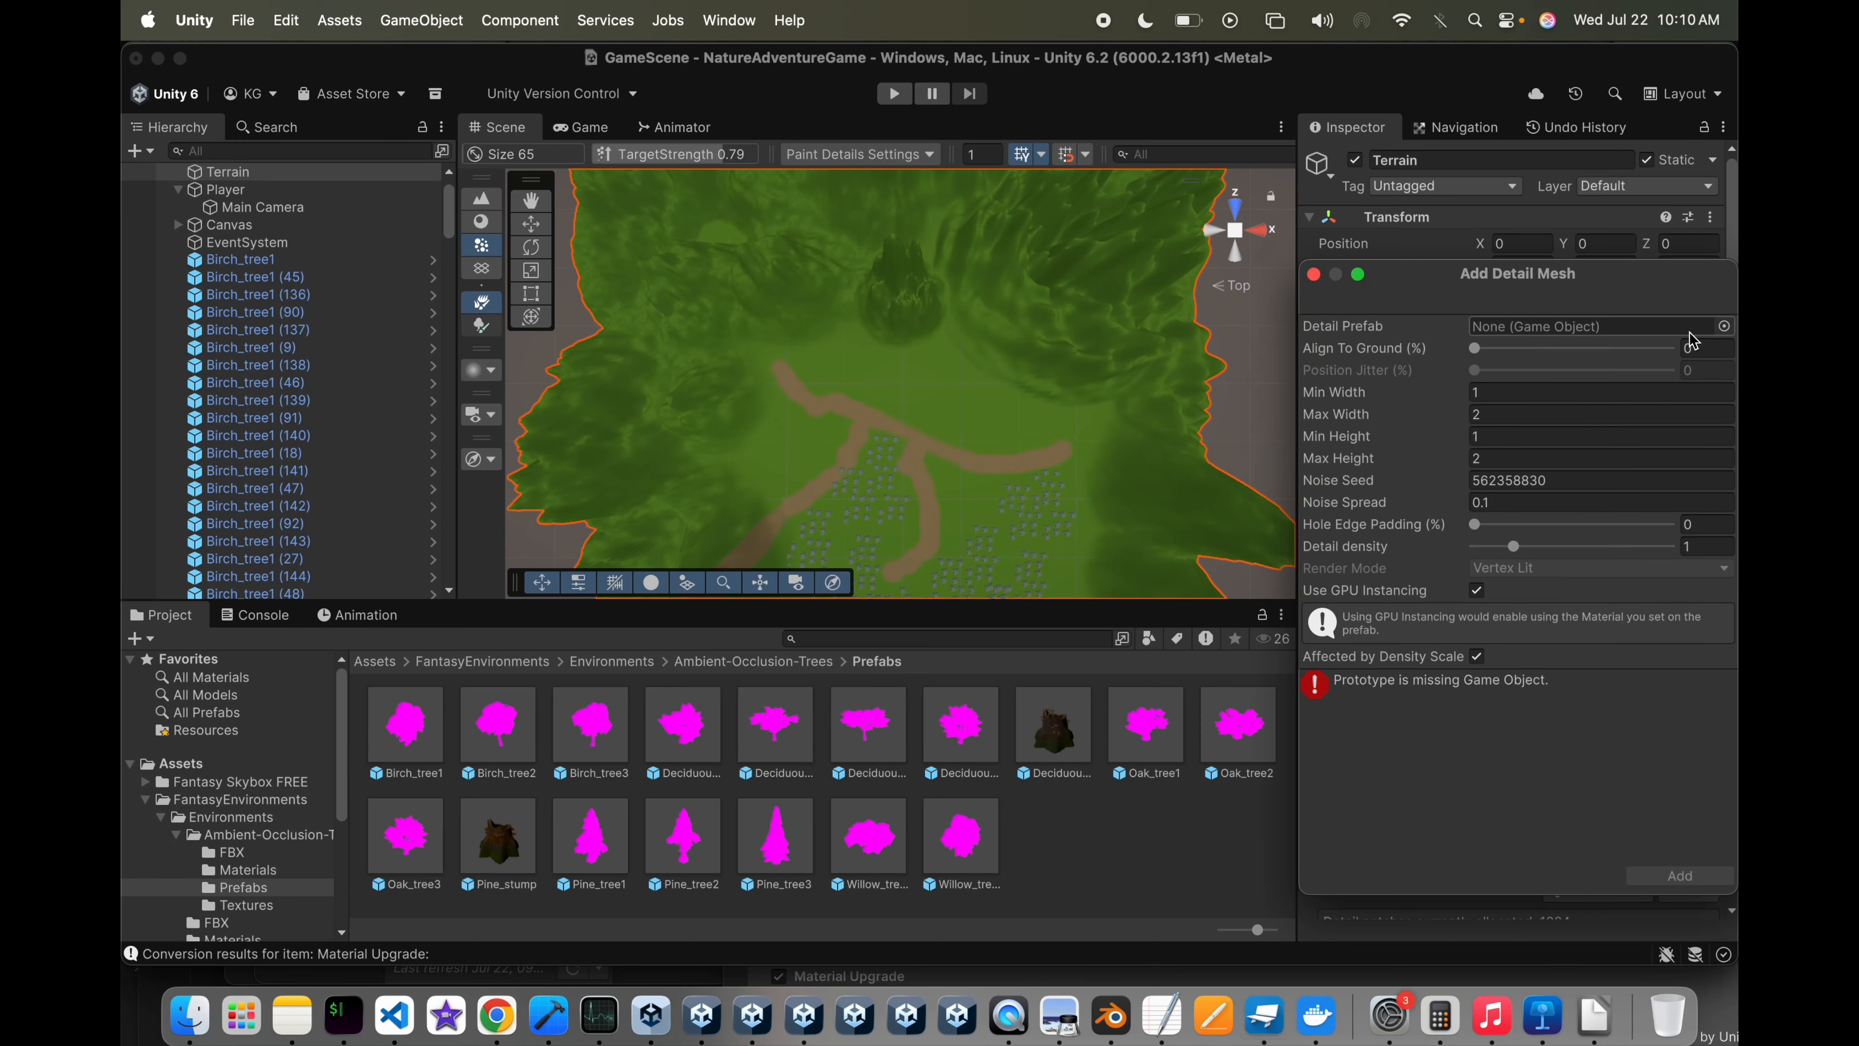
pyautogui.click(1729, 341)
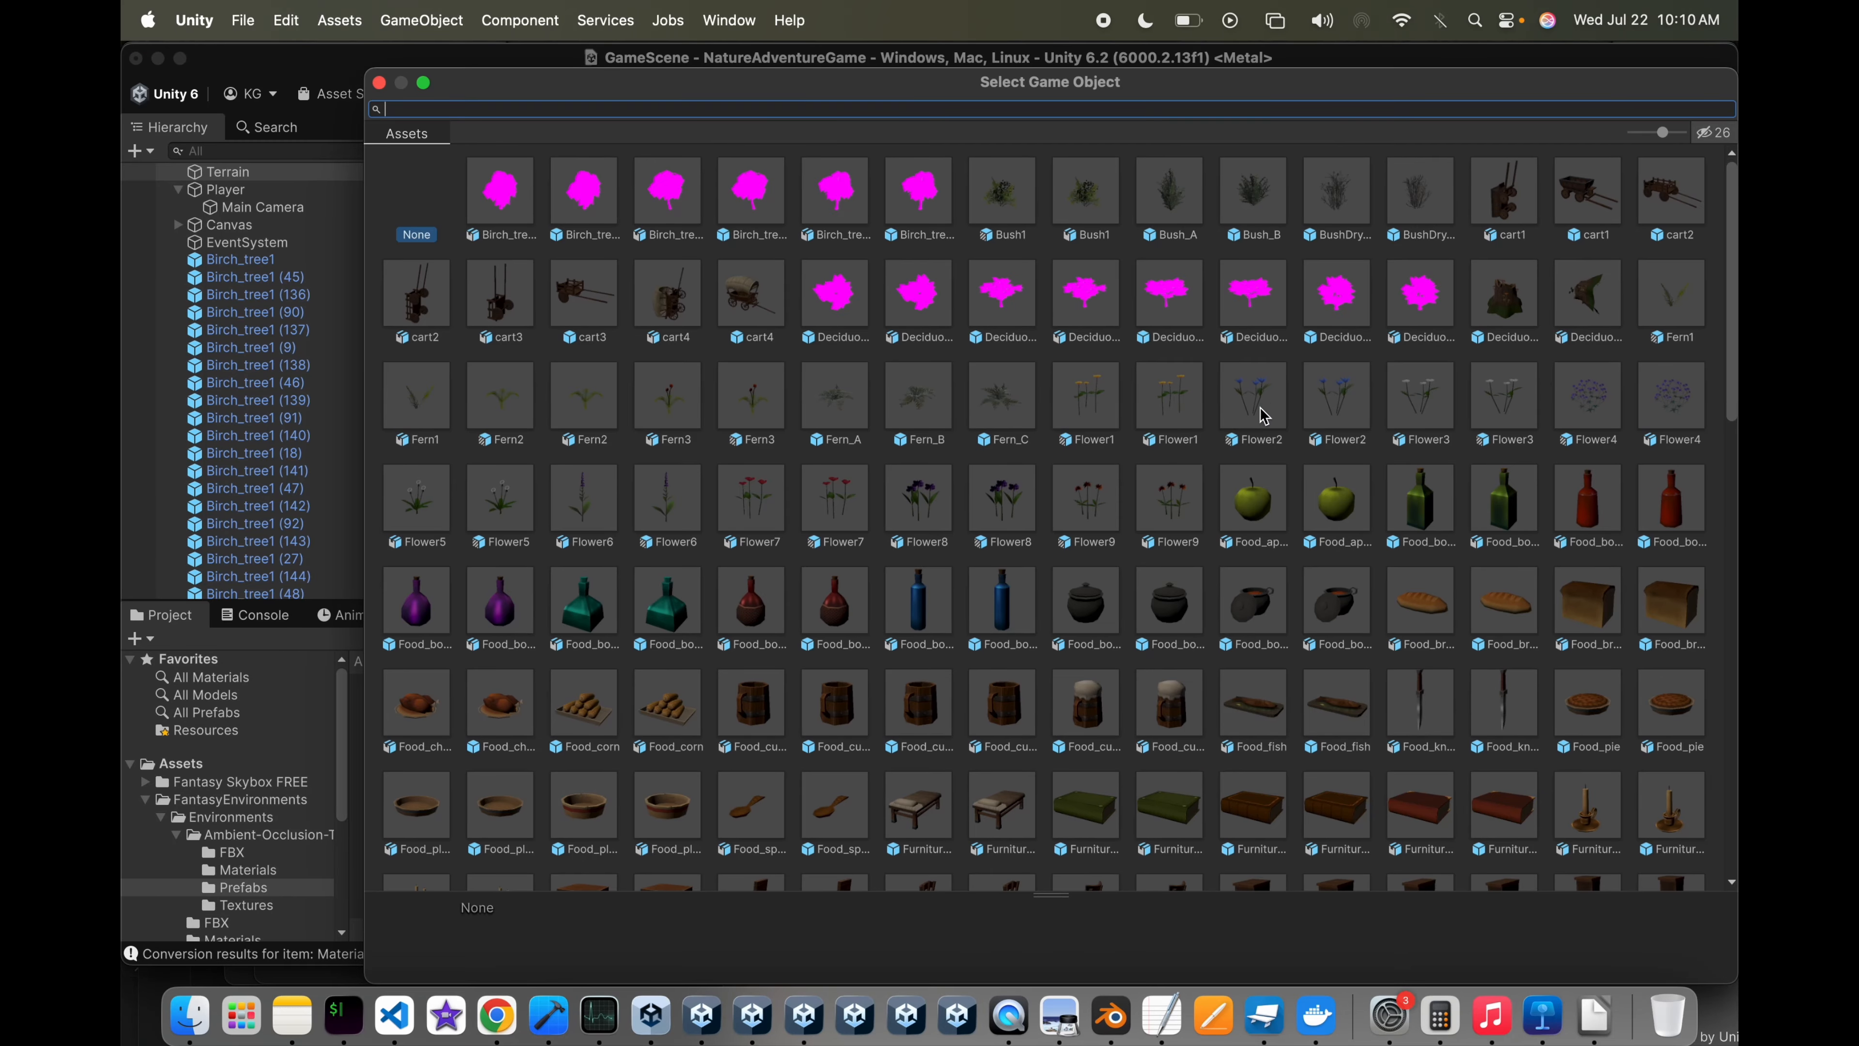
pyautogui.click(1263, 409)
pyautogui.click(1347, 409)
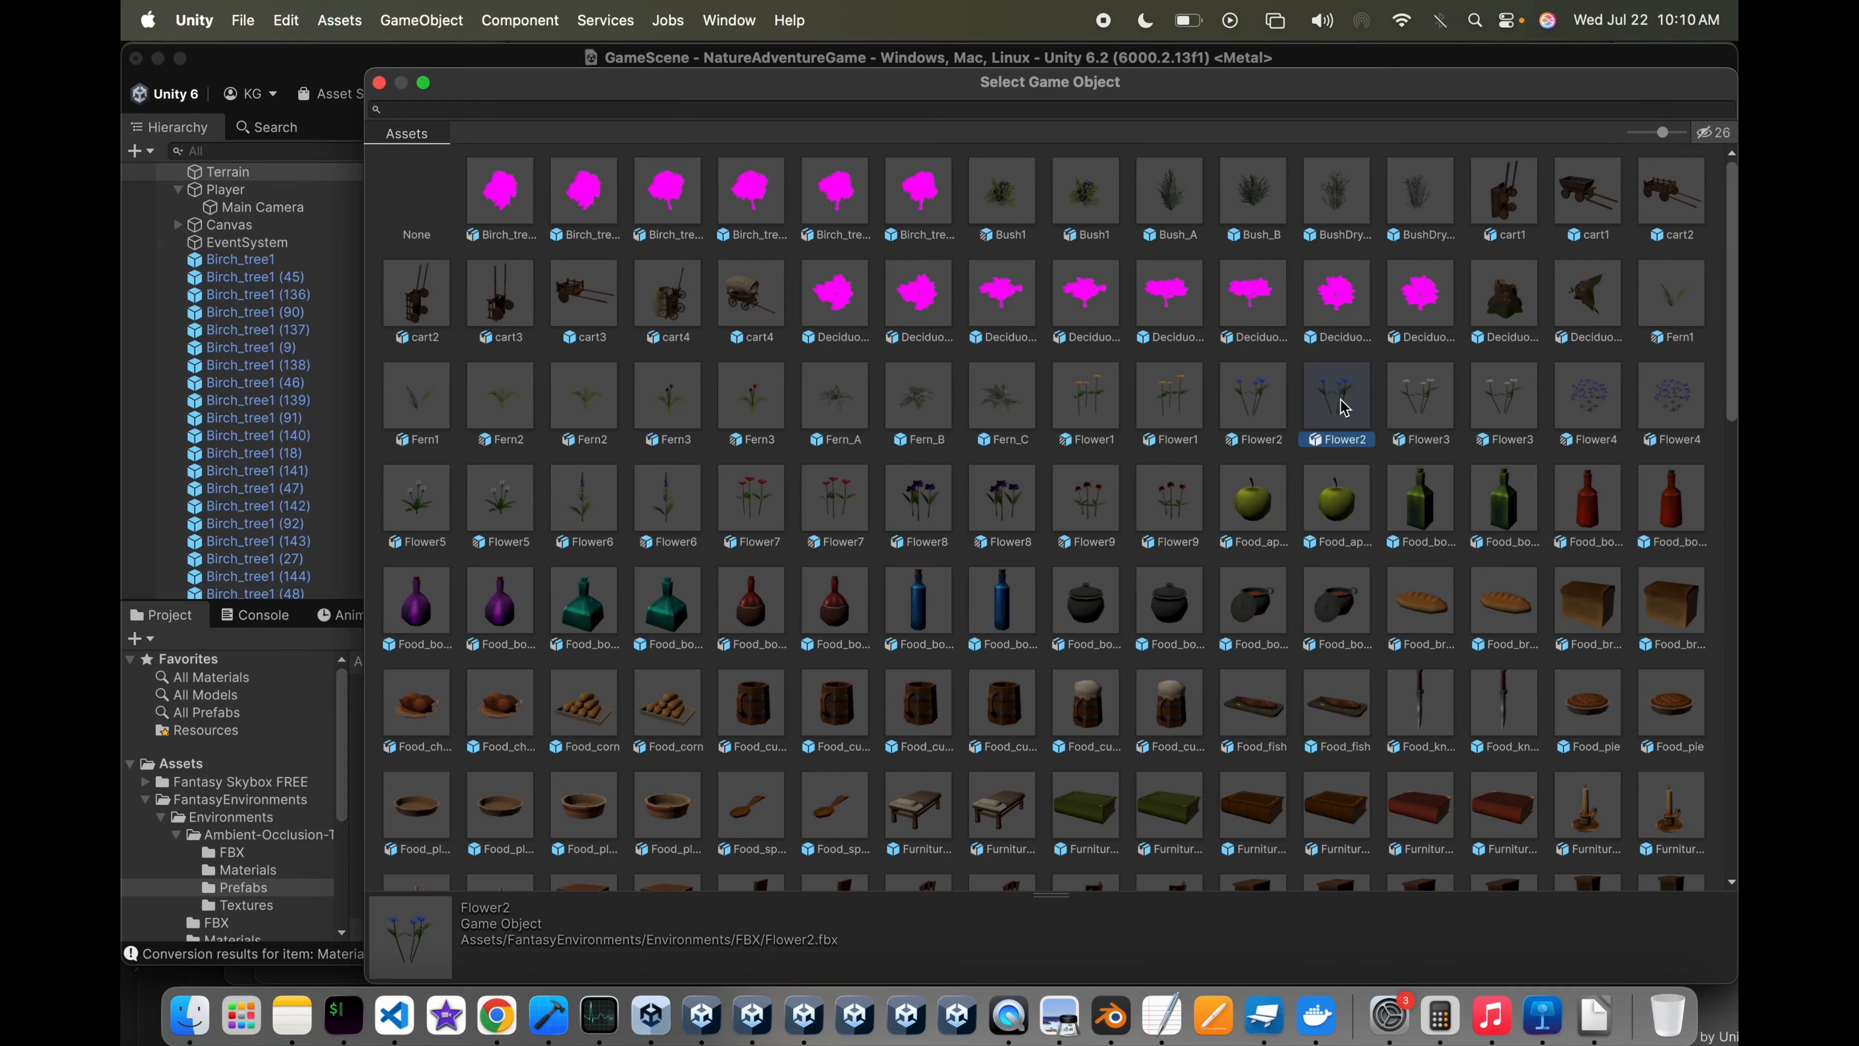
pyautogui.doubleClick(1347, 402)
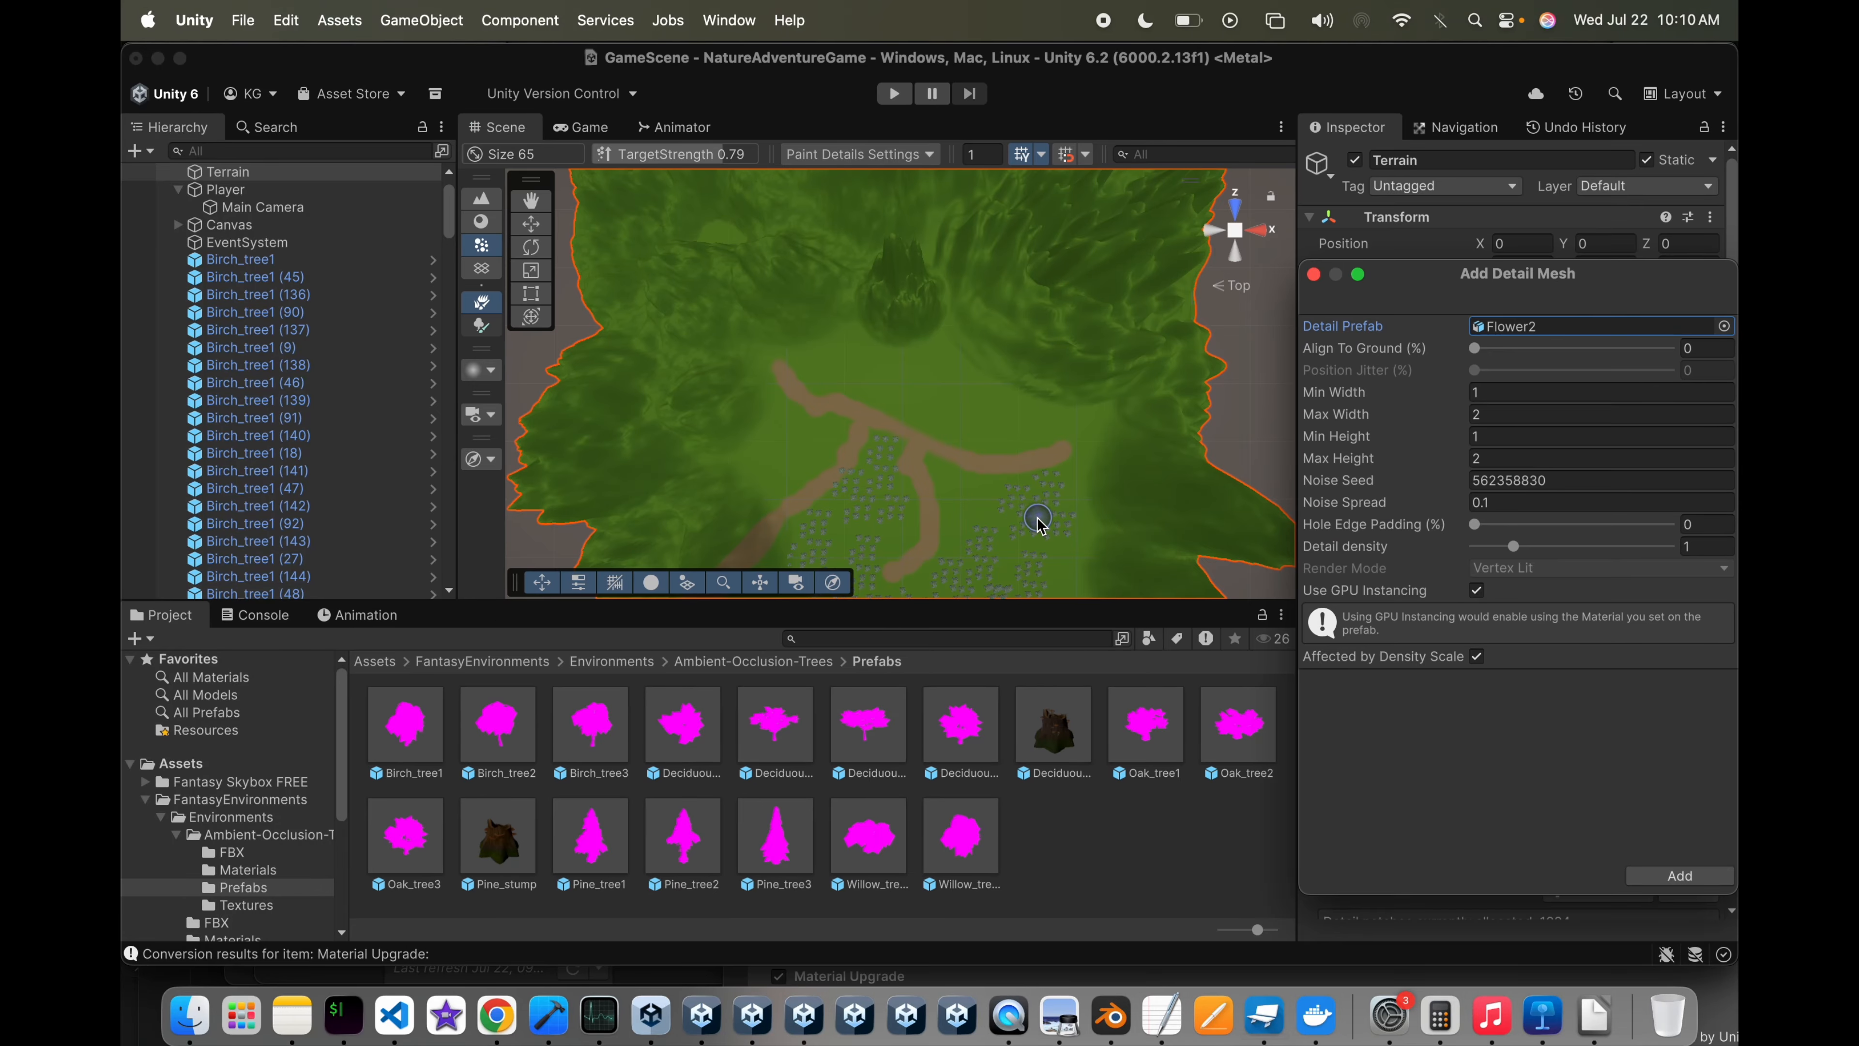
pyautogui.click(1683, 875)
pyautogui.click(1487, 807)
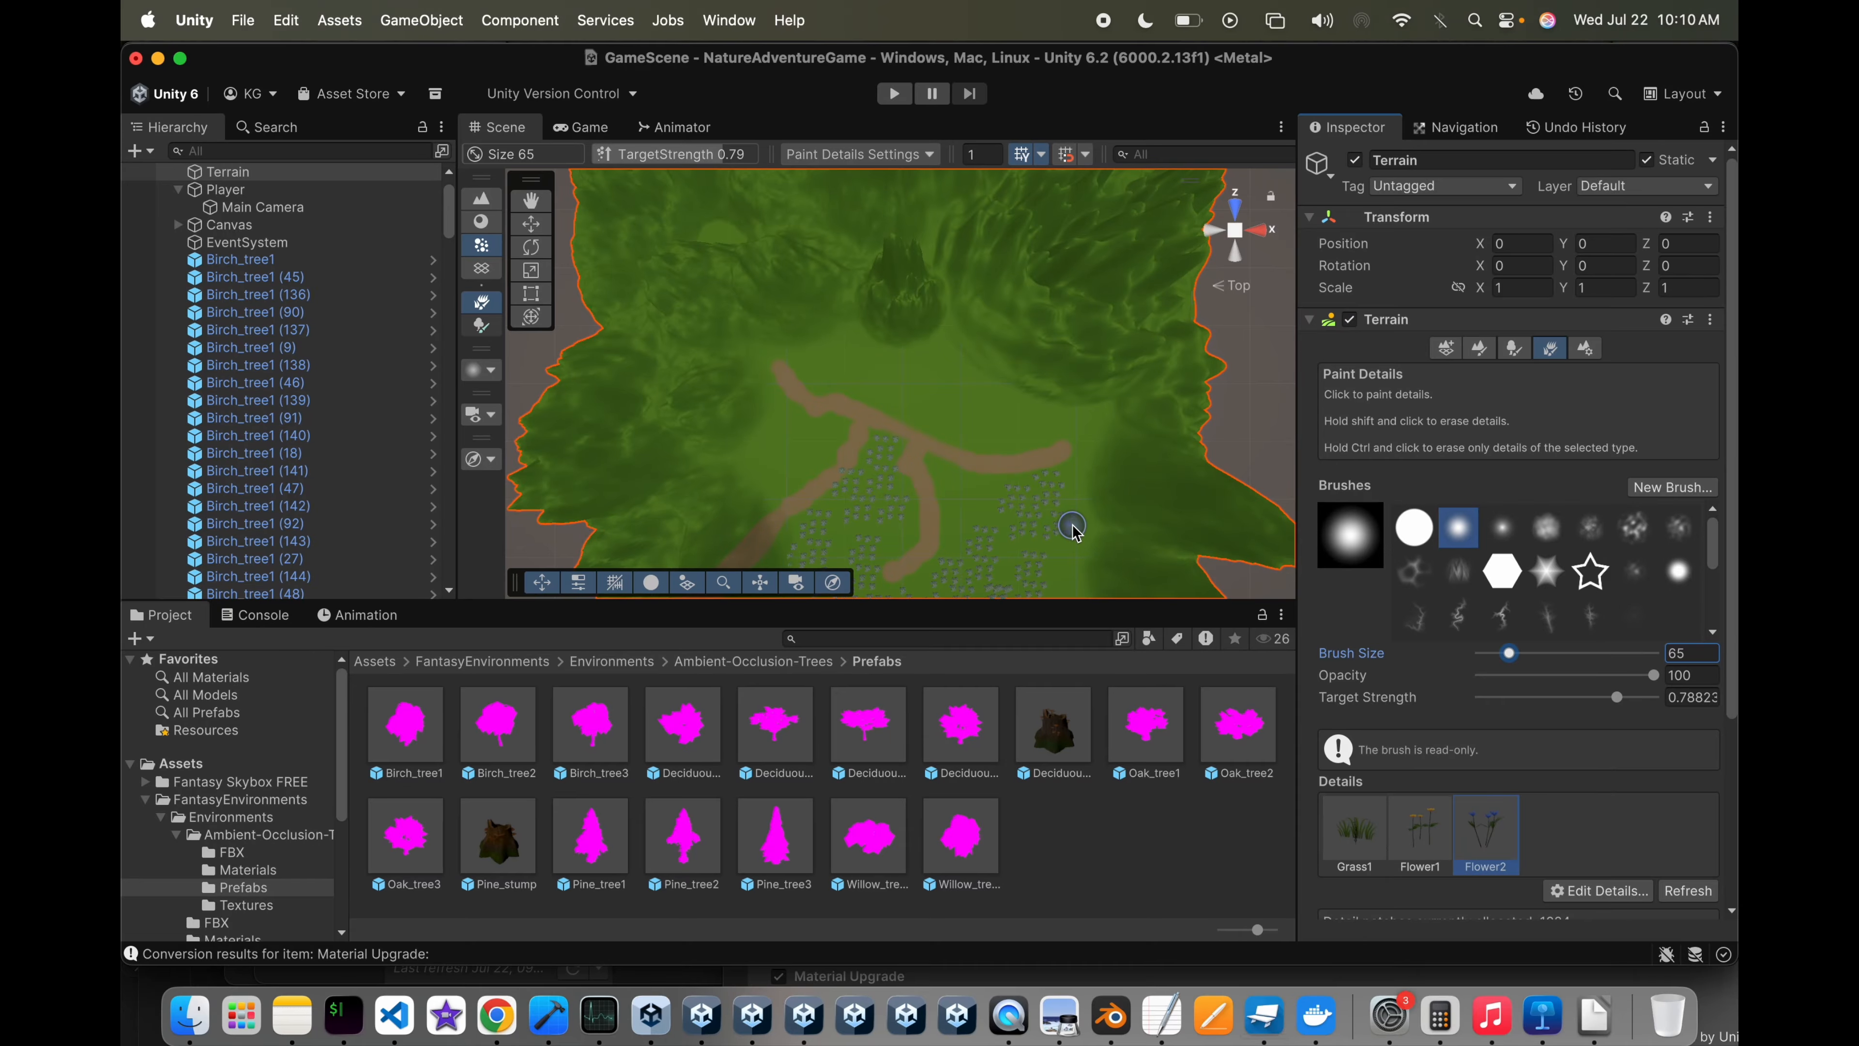
# Step: Examine the birch groves and dirt paths from close up and from far away with the Flower2 detail brush
pyautogui.scroll(5, 988, 536)
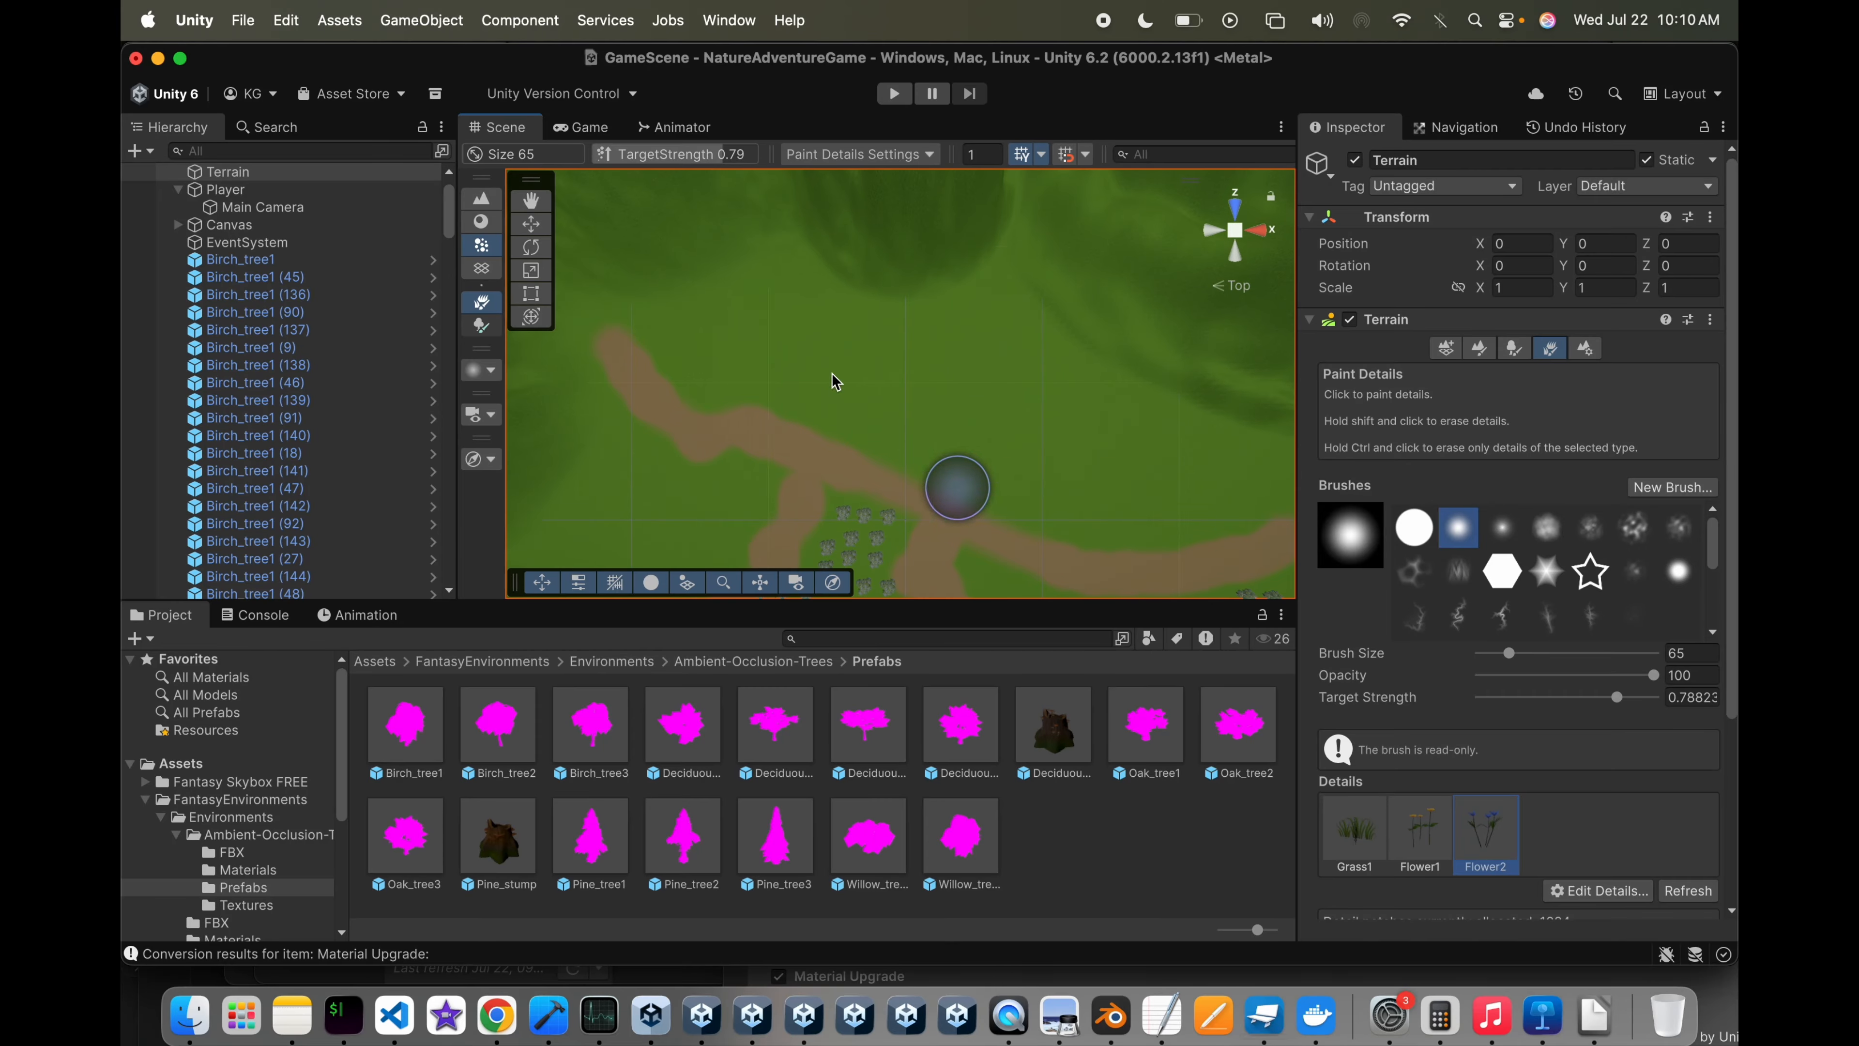
pyautogui.click(530, 199)
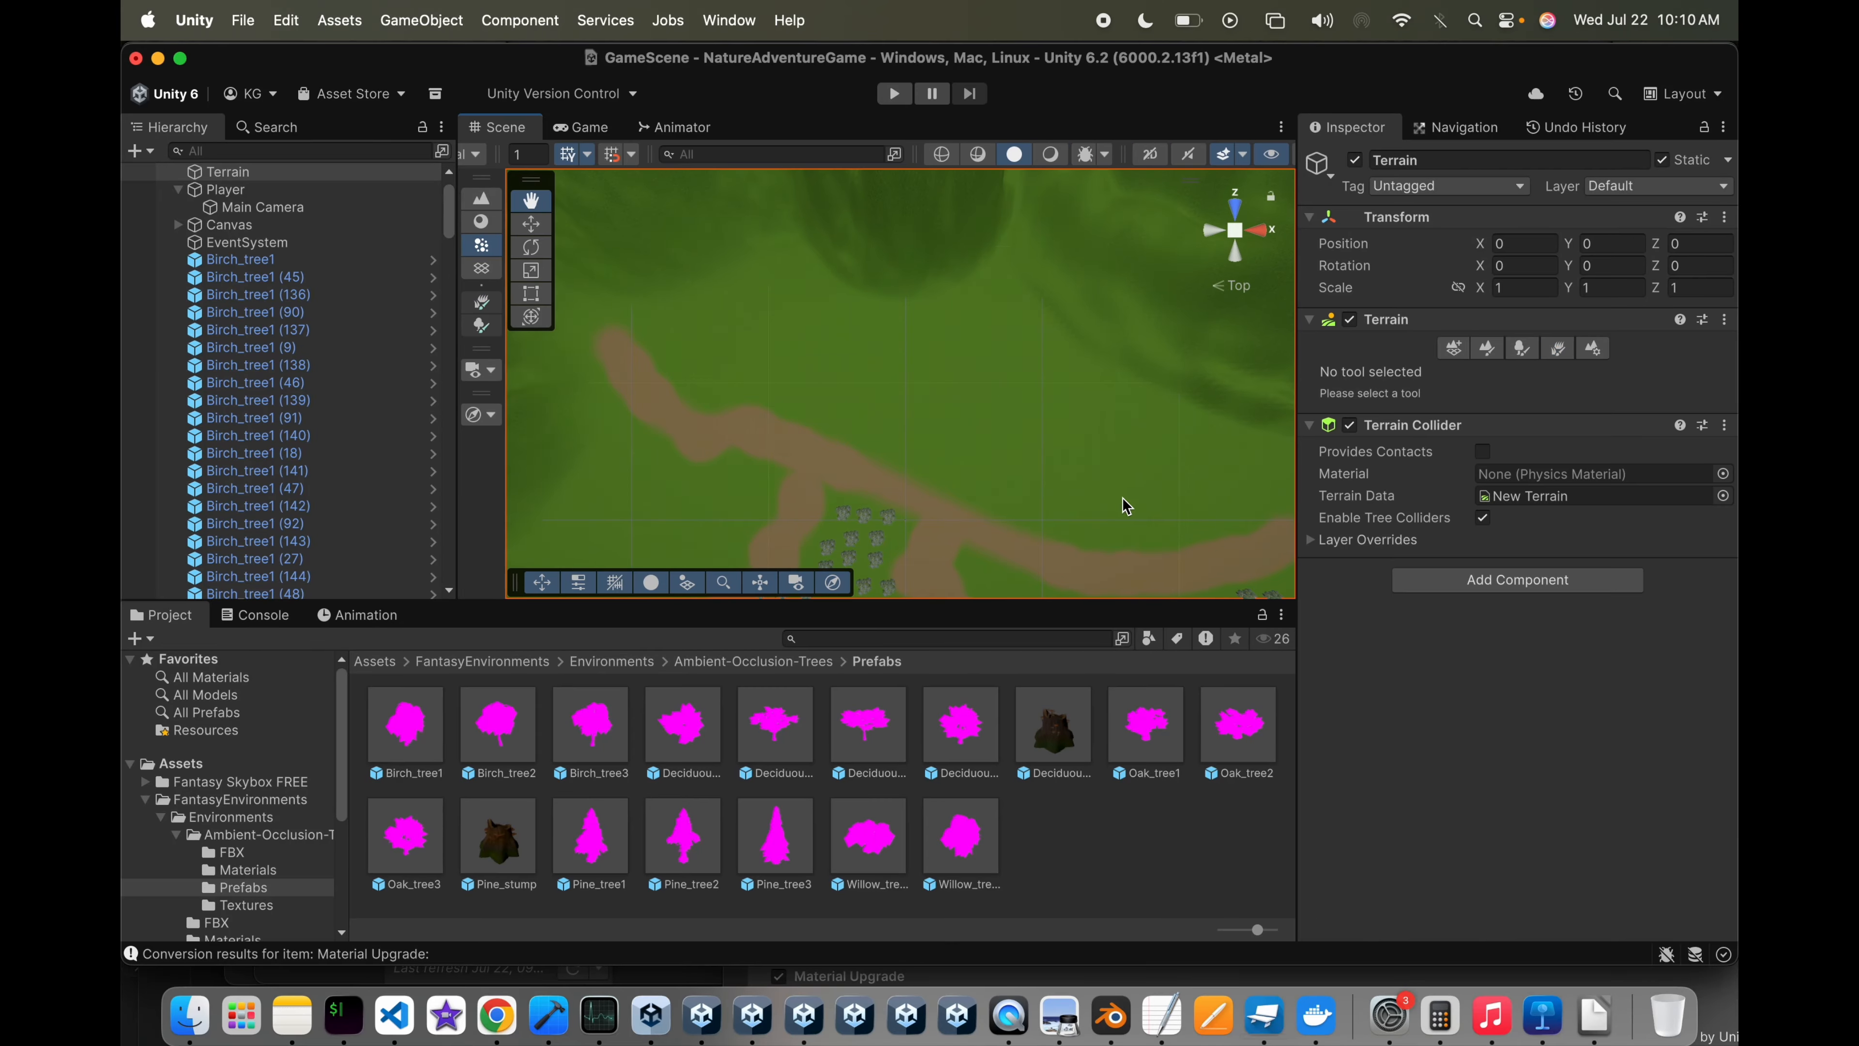
pyautogui.moveTo(1120, 507); pyautogui.dragTo(809, 193)
pyautogui.scroll(2, 979, 297)
pyautogui.scroll(-3, 751, 348)
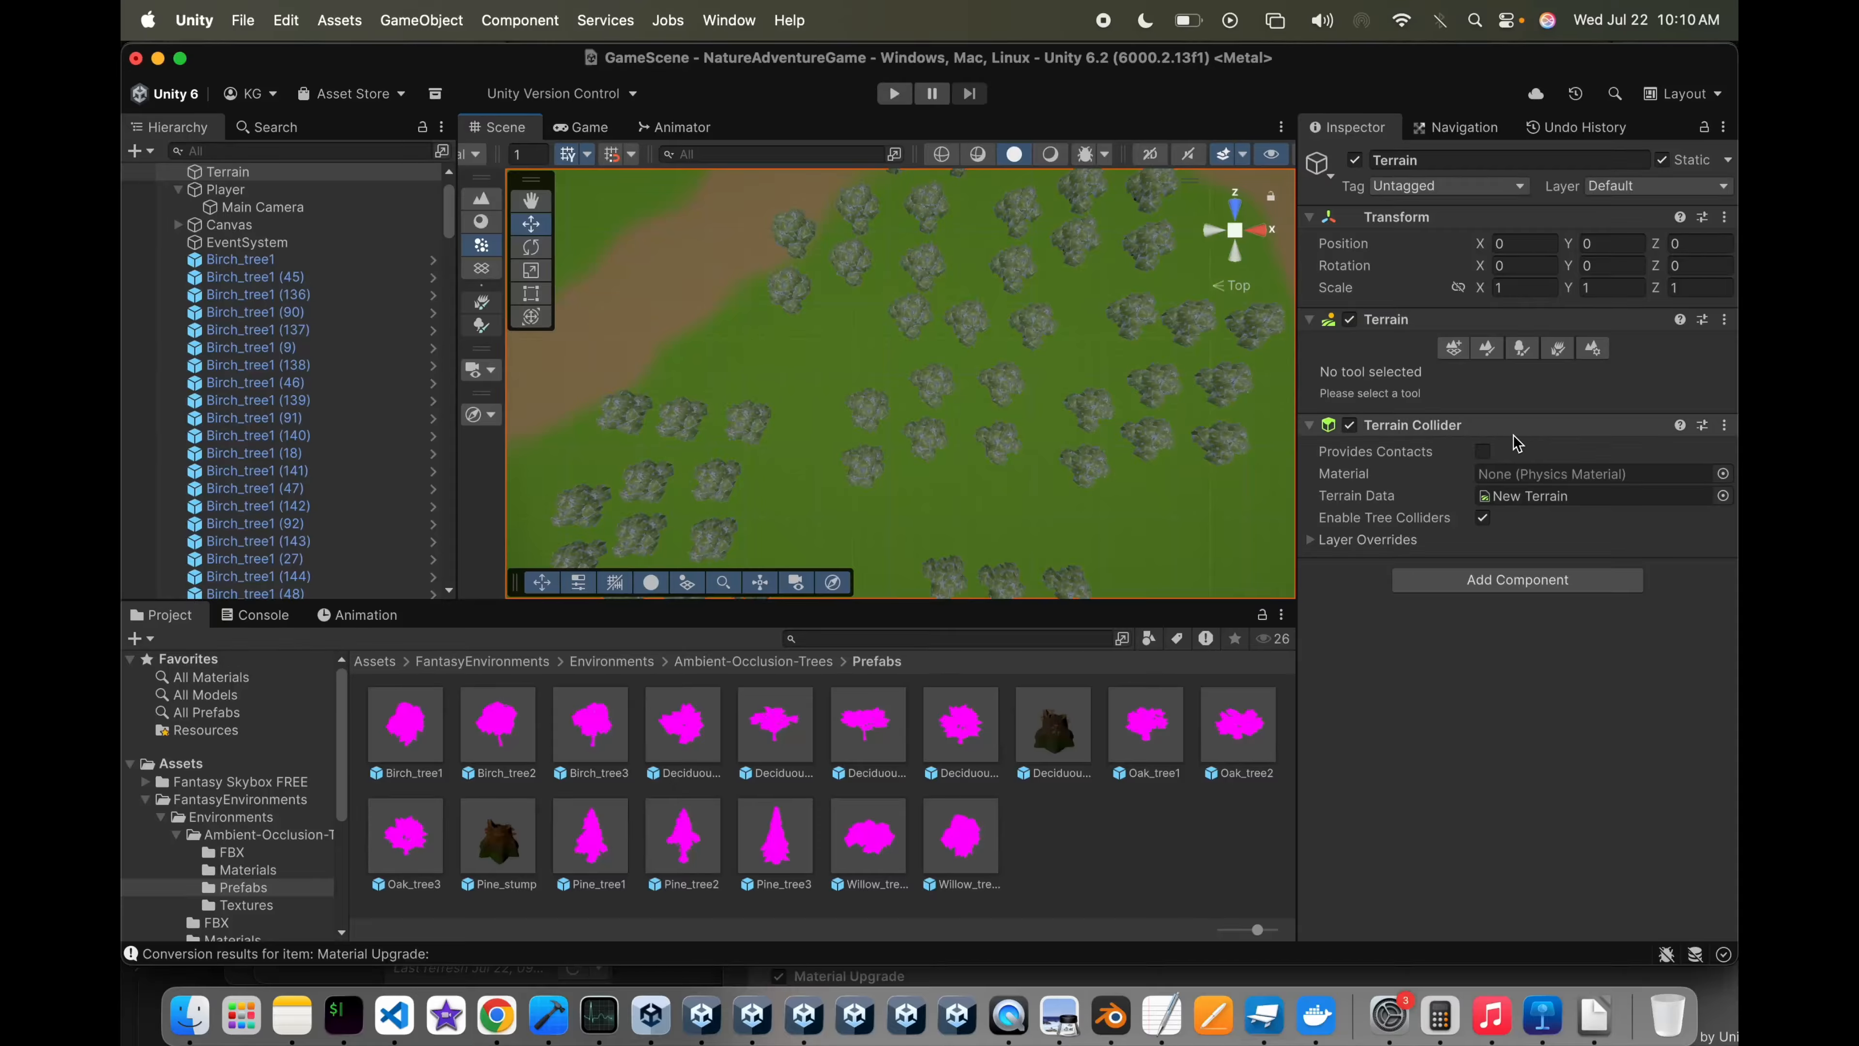
pyautogui.click(1566, 350)
pyautogui.scroll(-2, 879, 403)
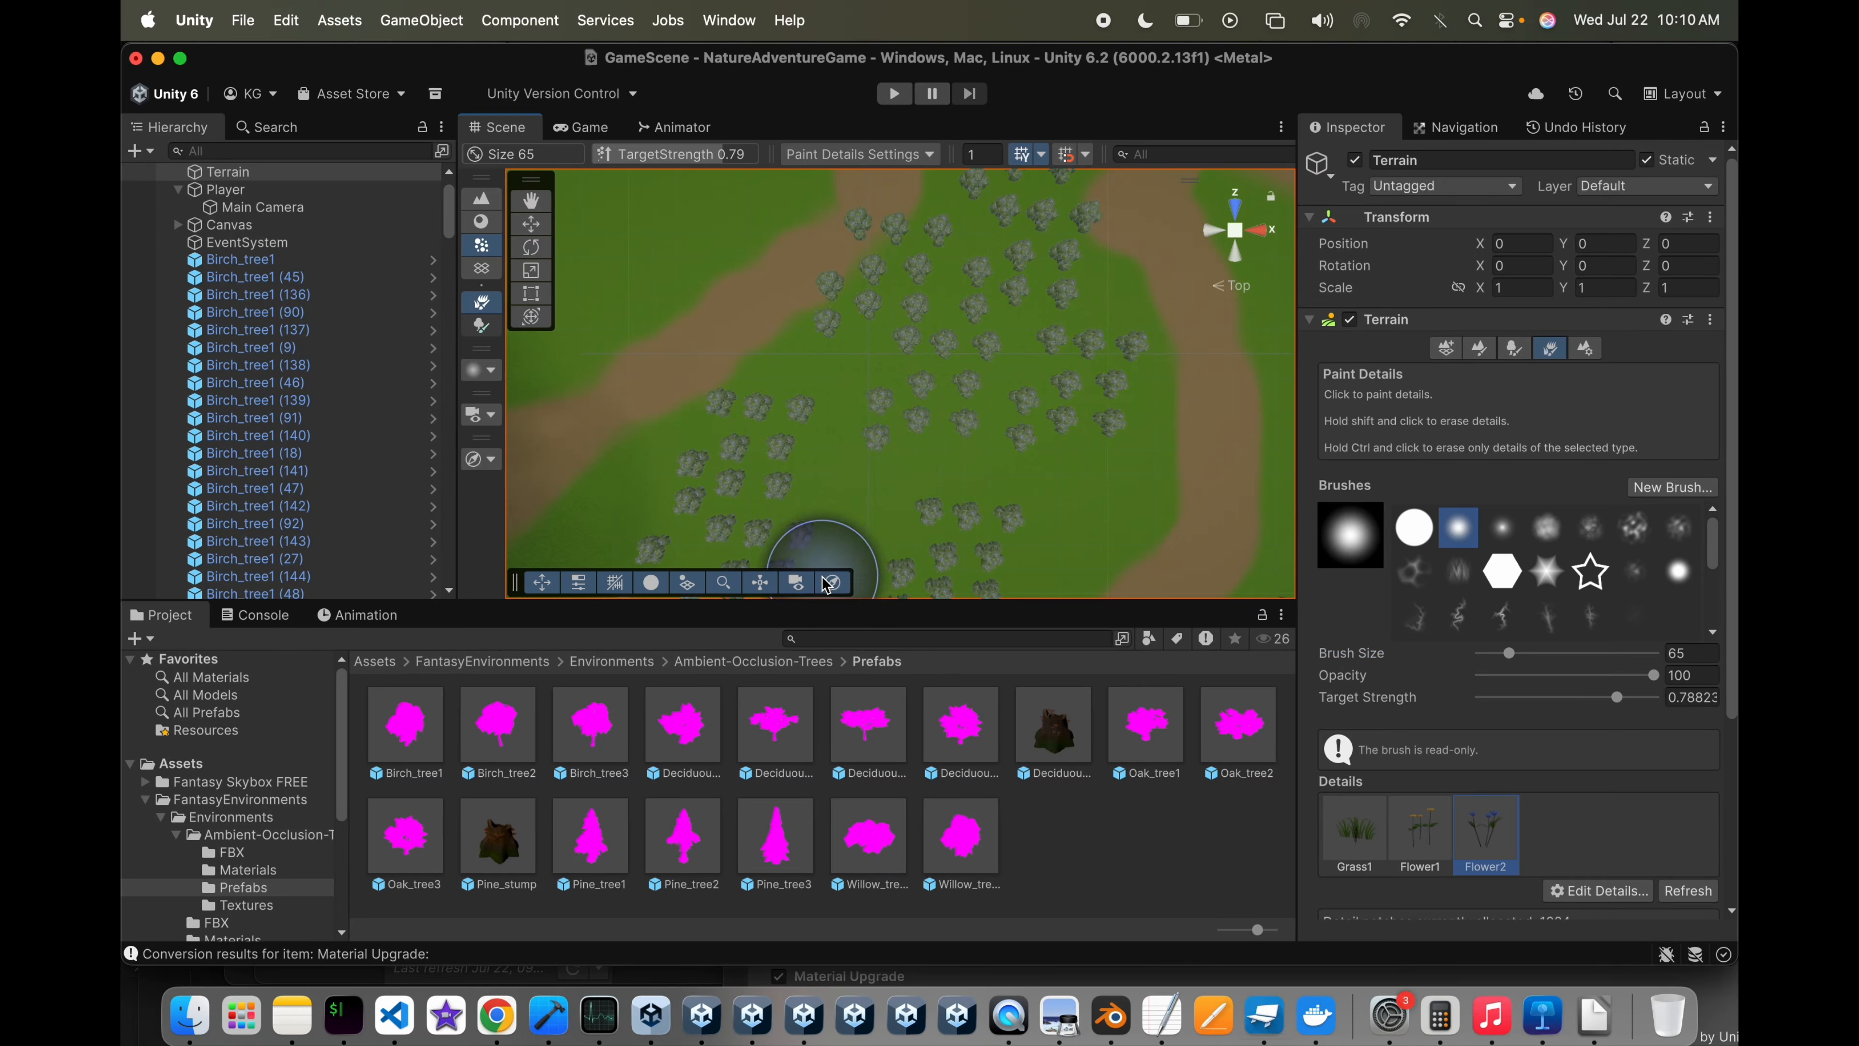
pyautogui.scroll(-4, 982, 314)
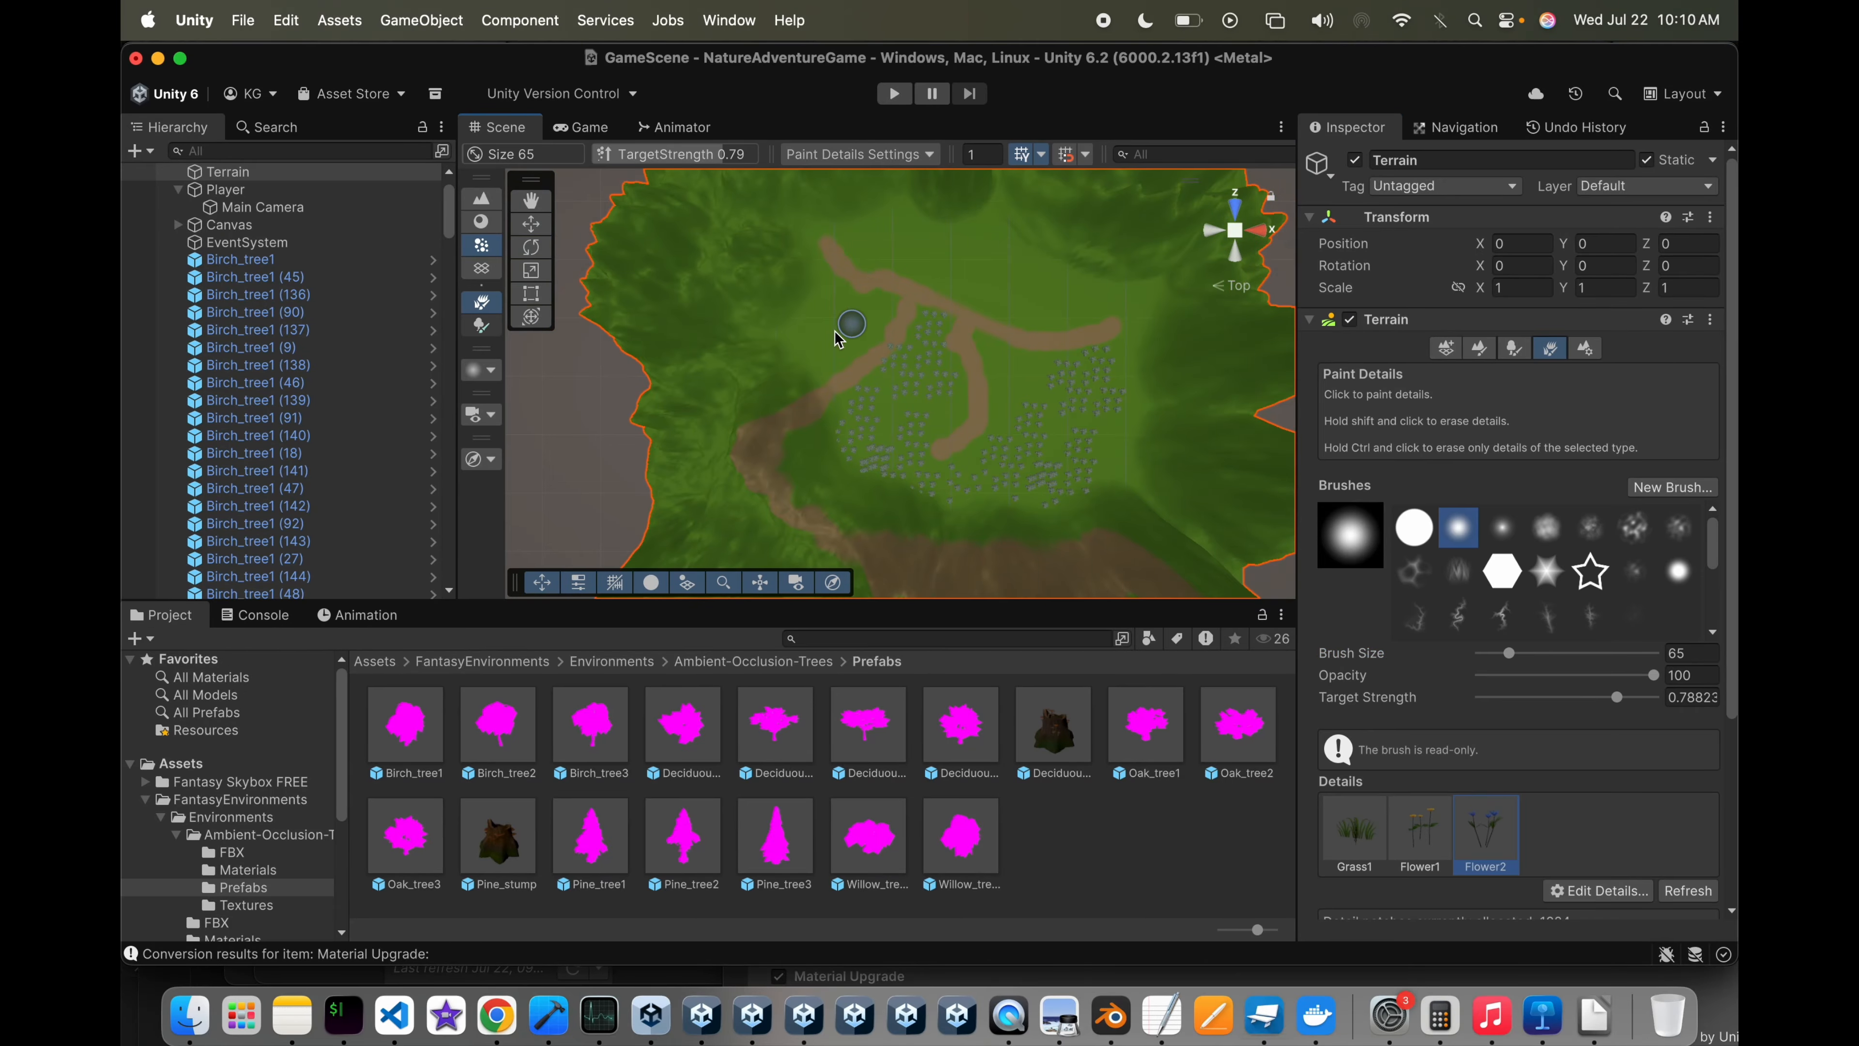
pyautogui.scroll(-2, 877, 291)
pyautogui.scroll(-1, 1522, 805)
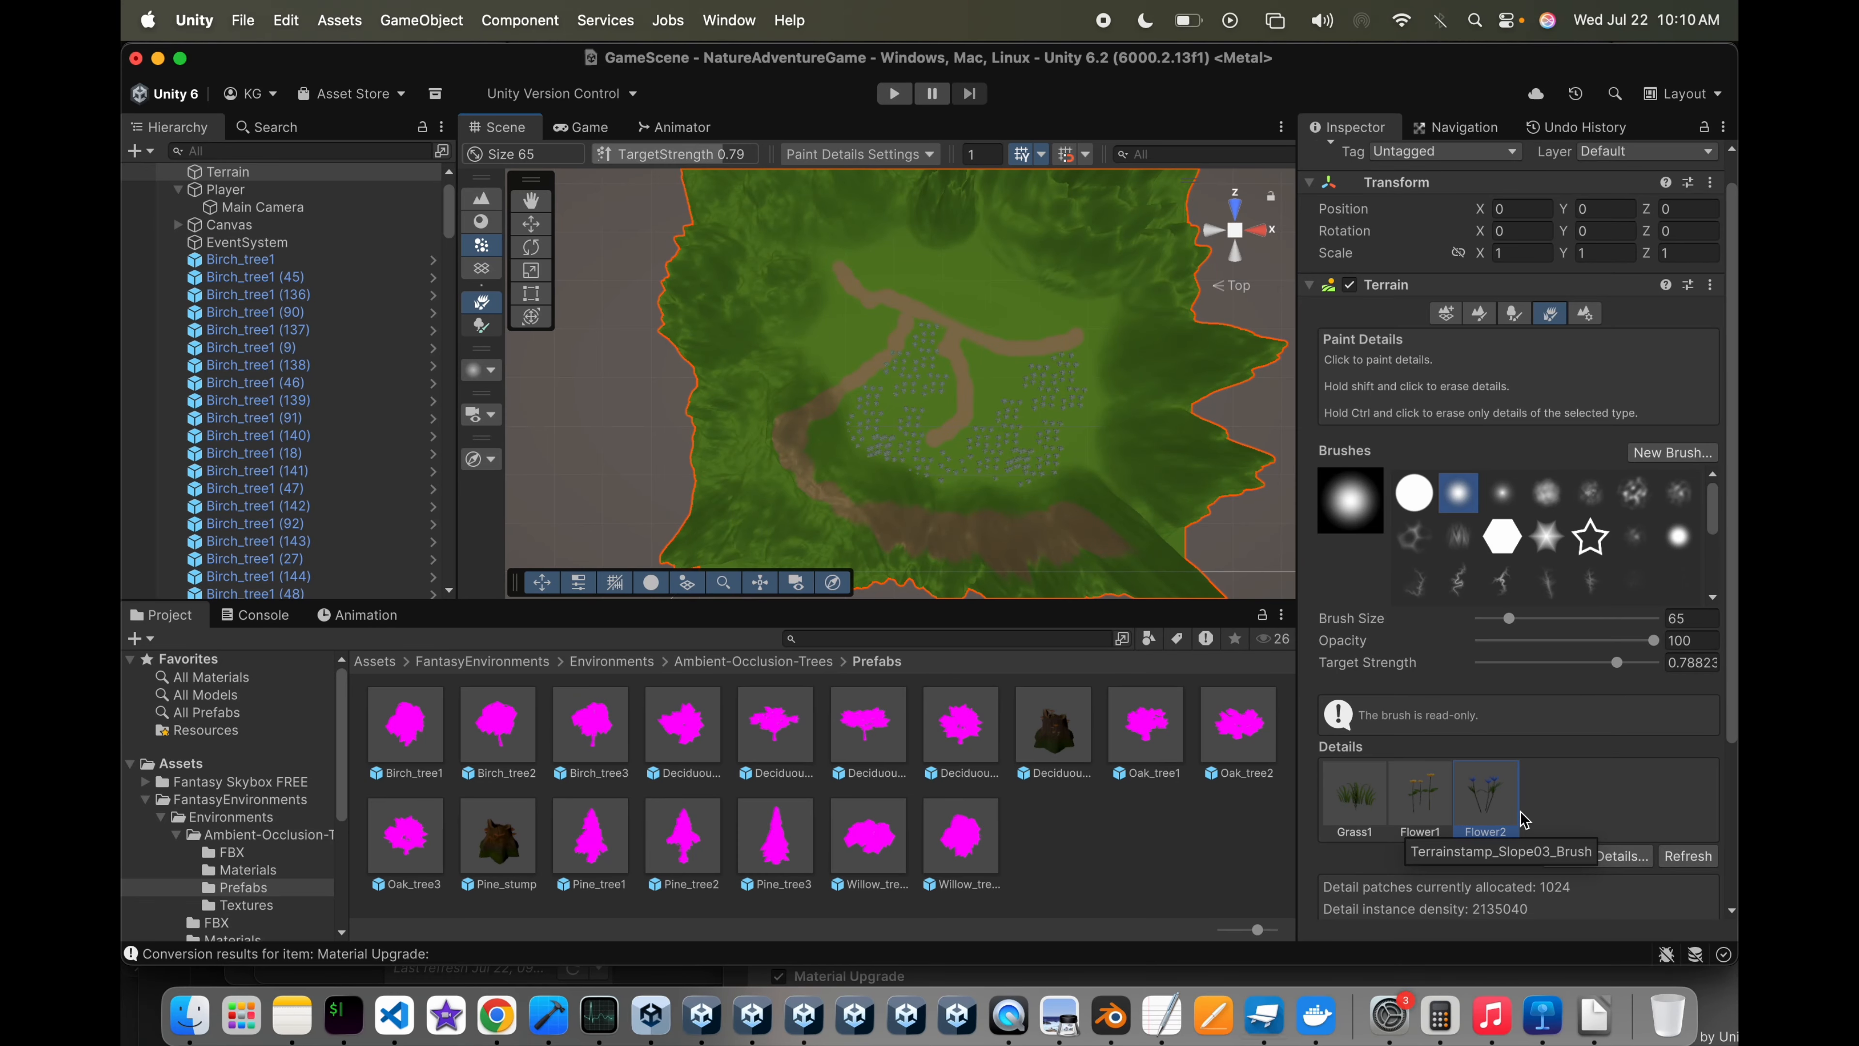
# Step: Set the skybox material in the environment lighting settings to FS000_Day_05
pyautogui.click(726, 18)
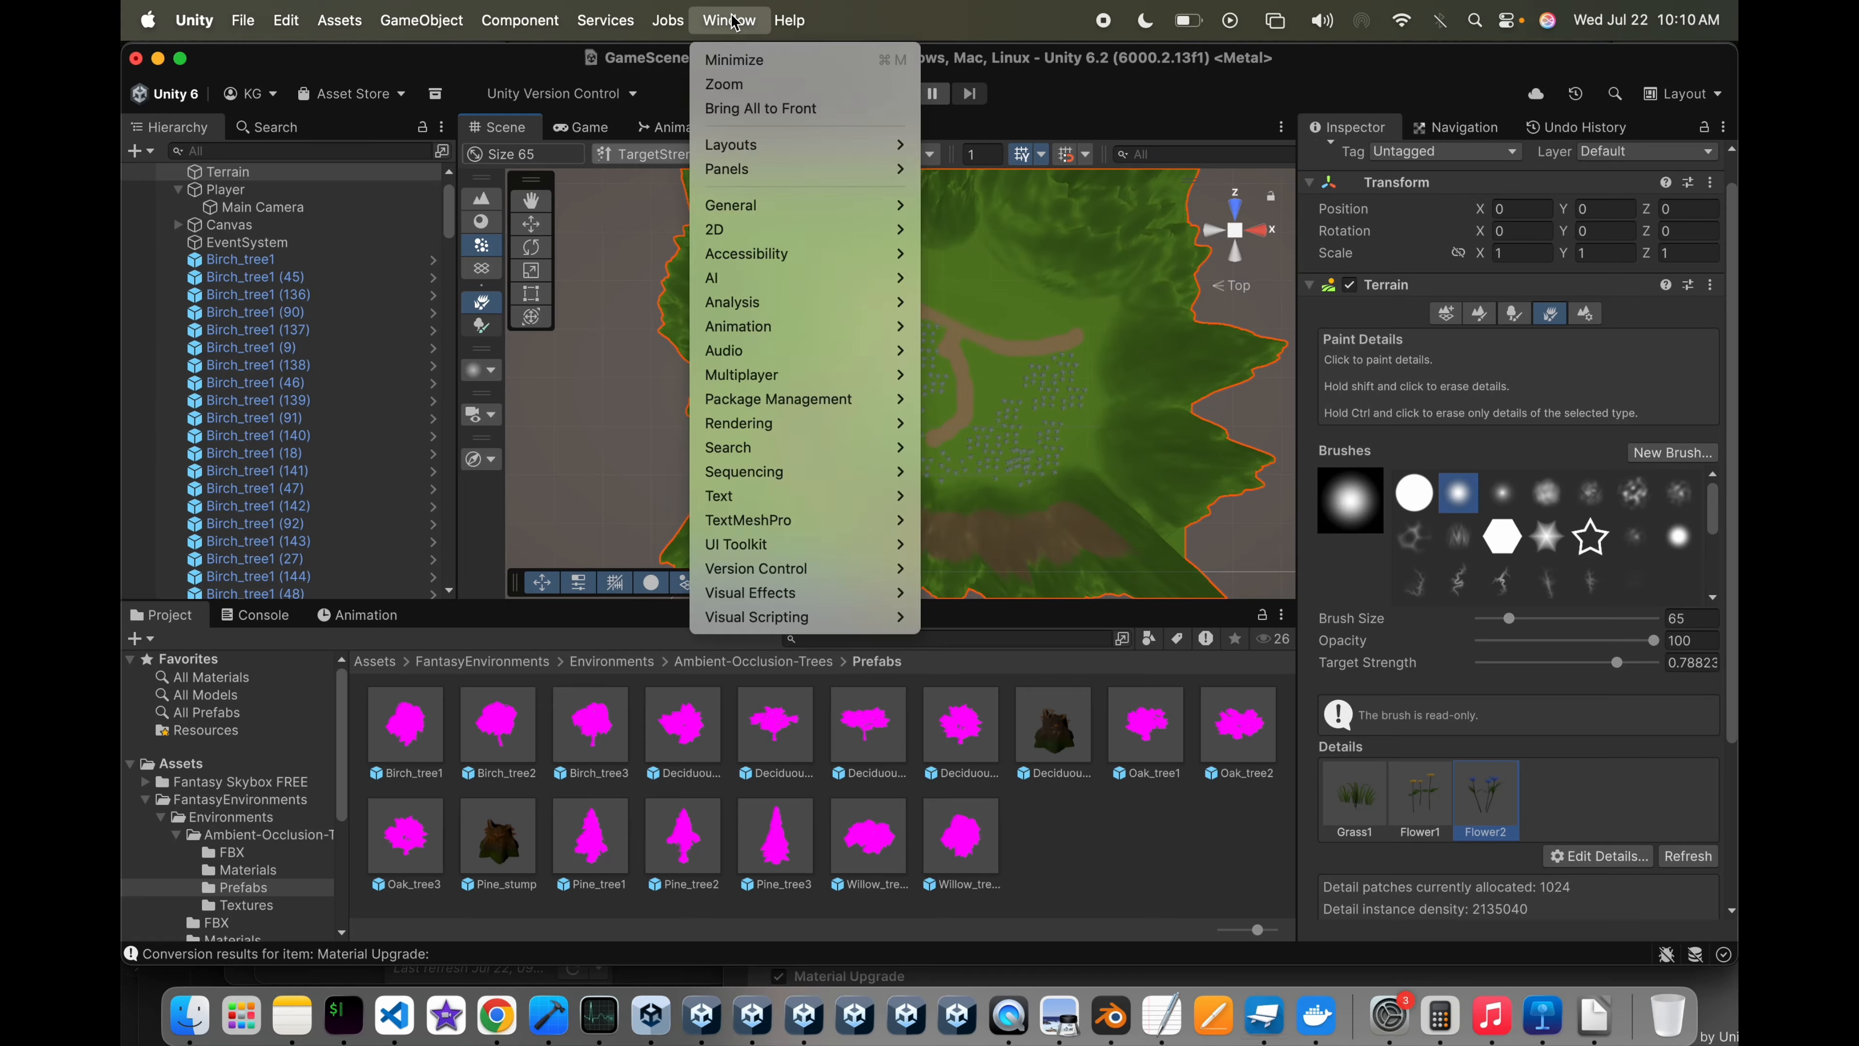
pyautogui.moveTo(746, 452)
pyautogui.moveTo(805, 422)
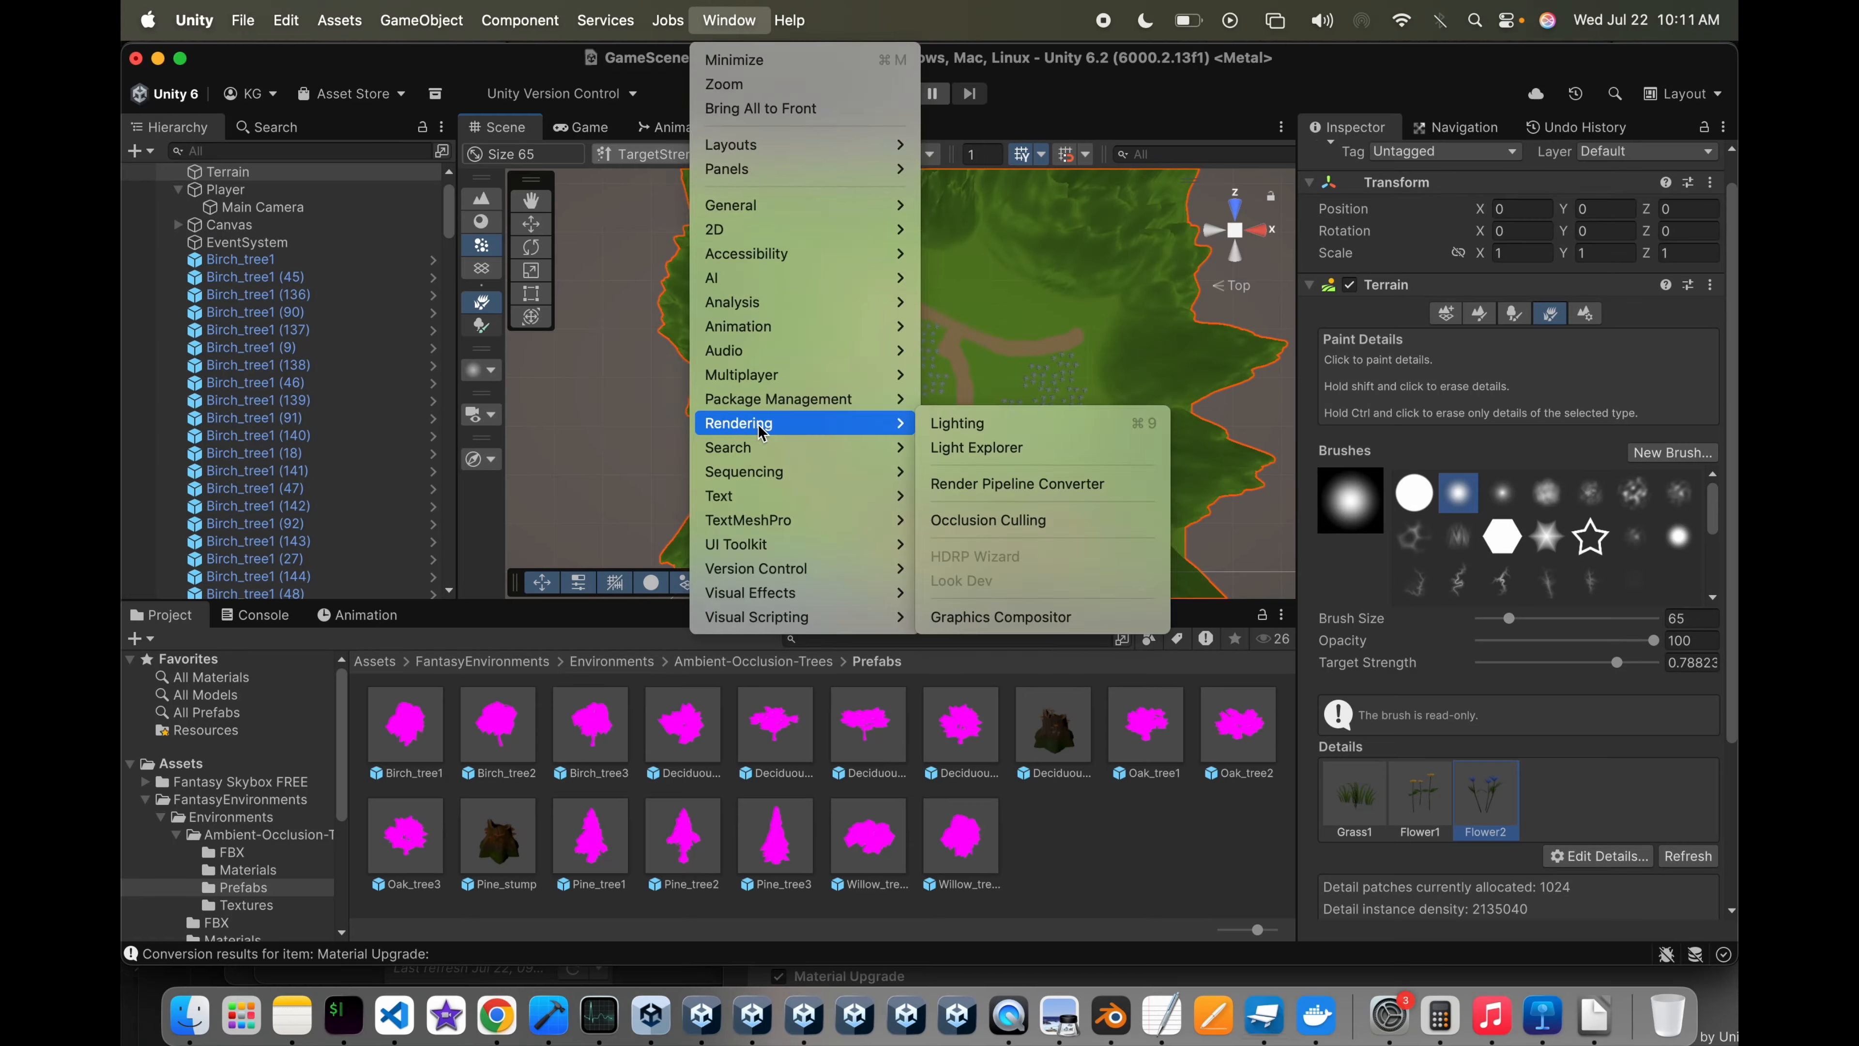
pyautogui.click(1076, 431)
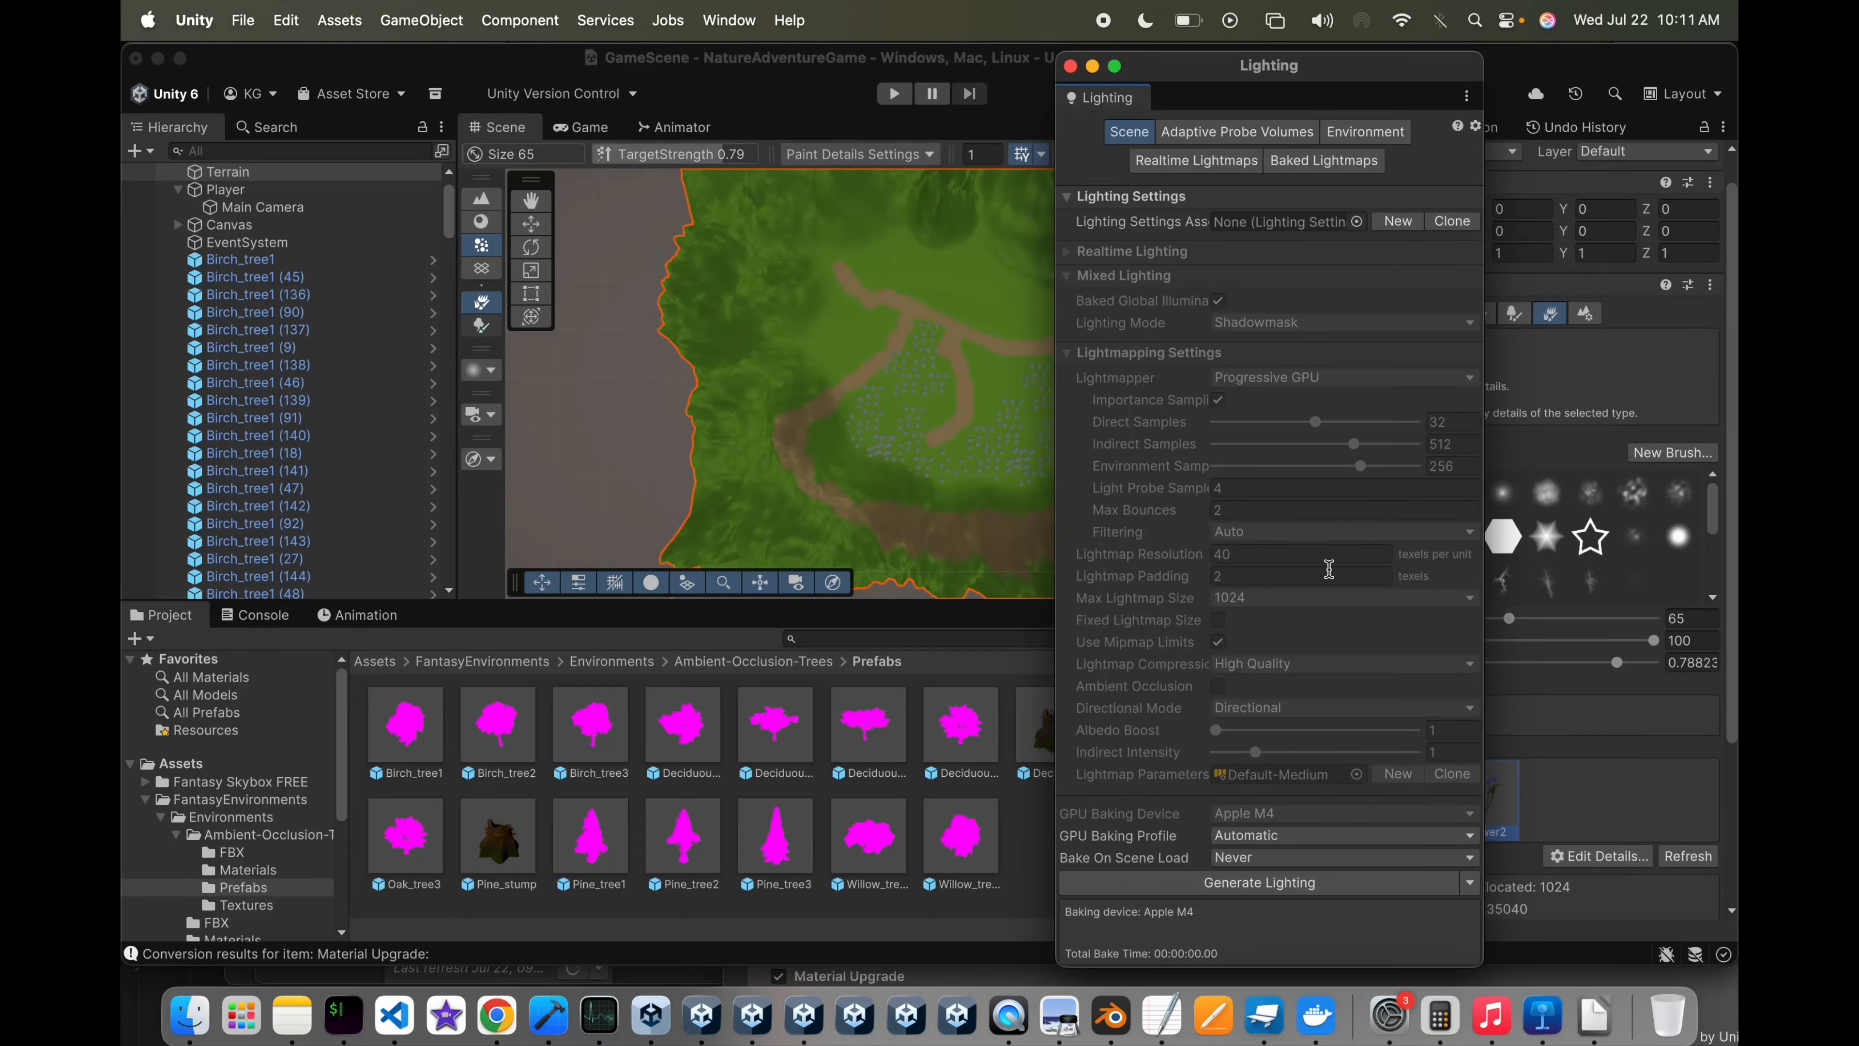
pyautogui.click(1244, 162)
pyautogui.click(1353, 142)
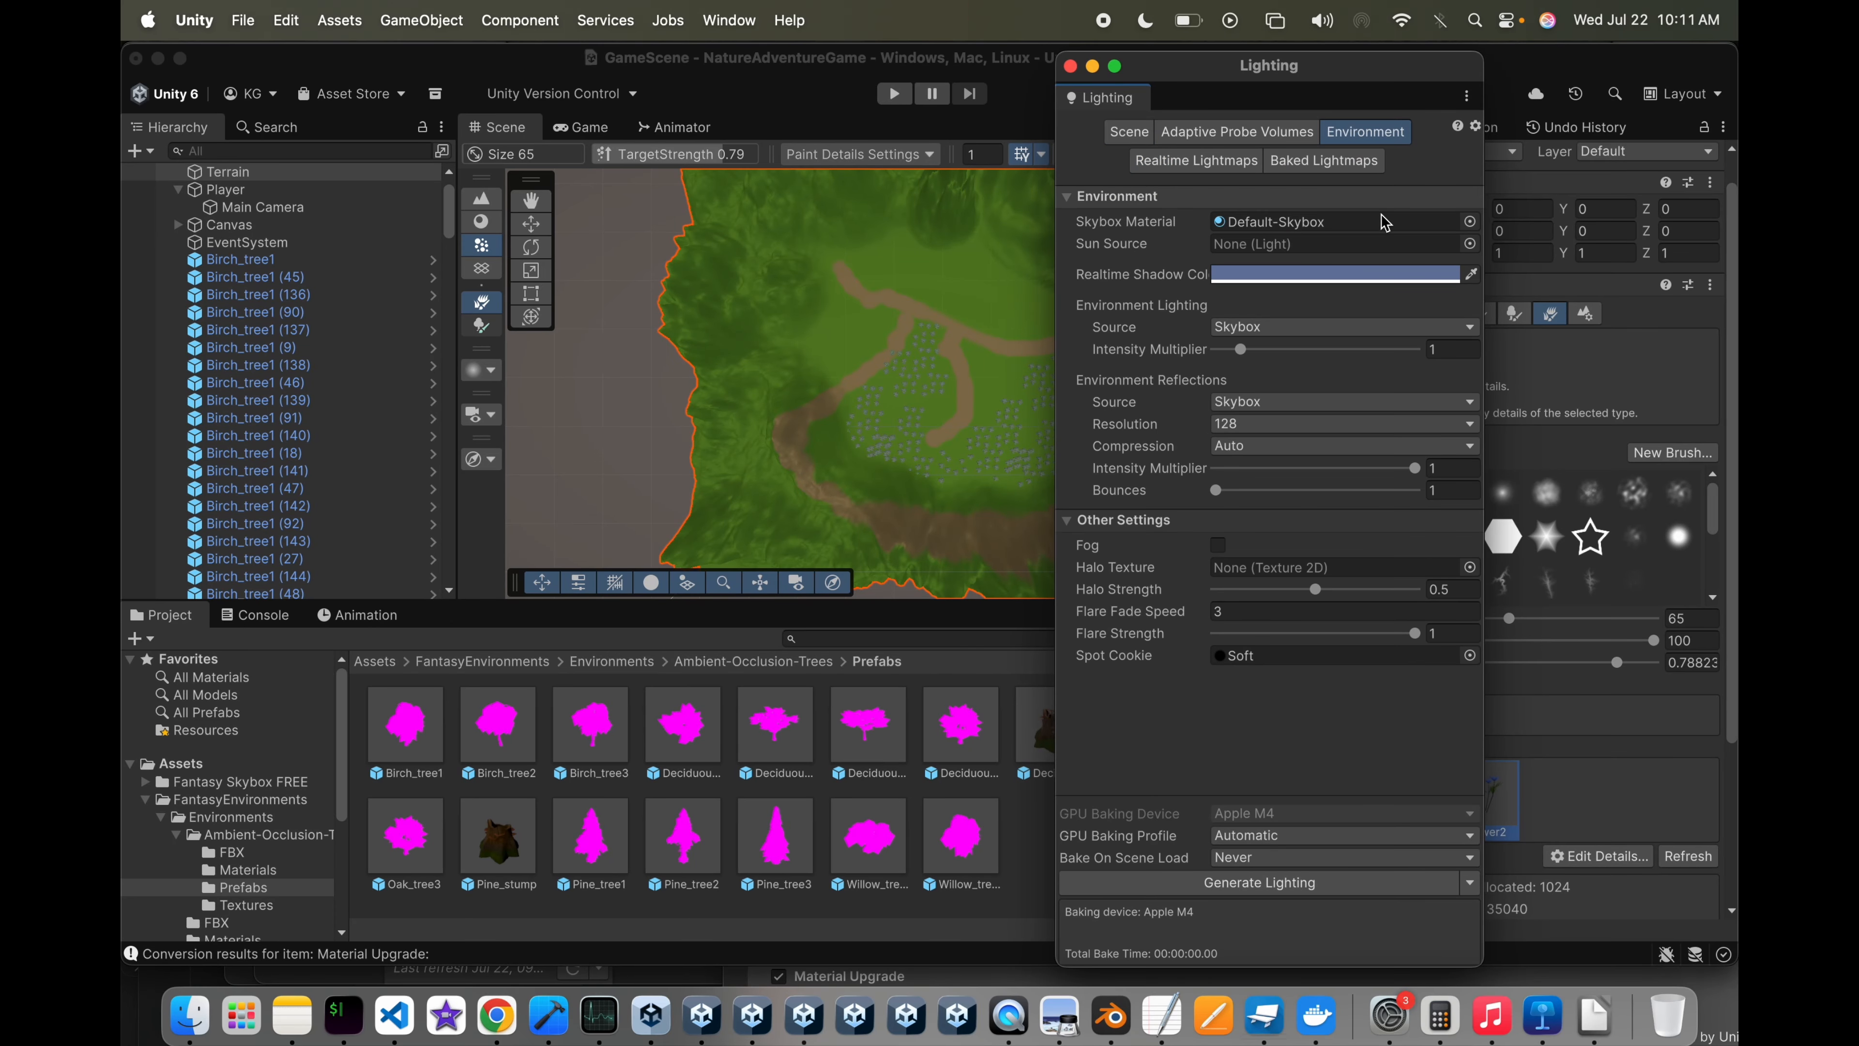
pyautogui.click(1470, 222)
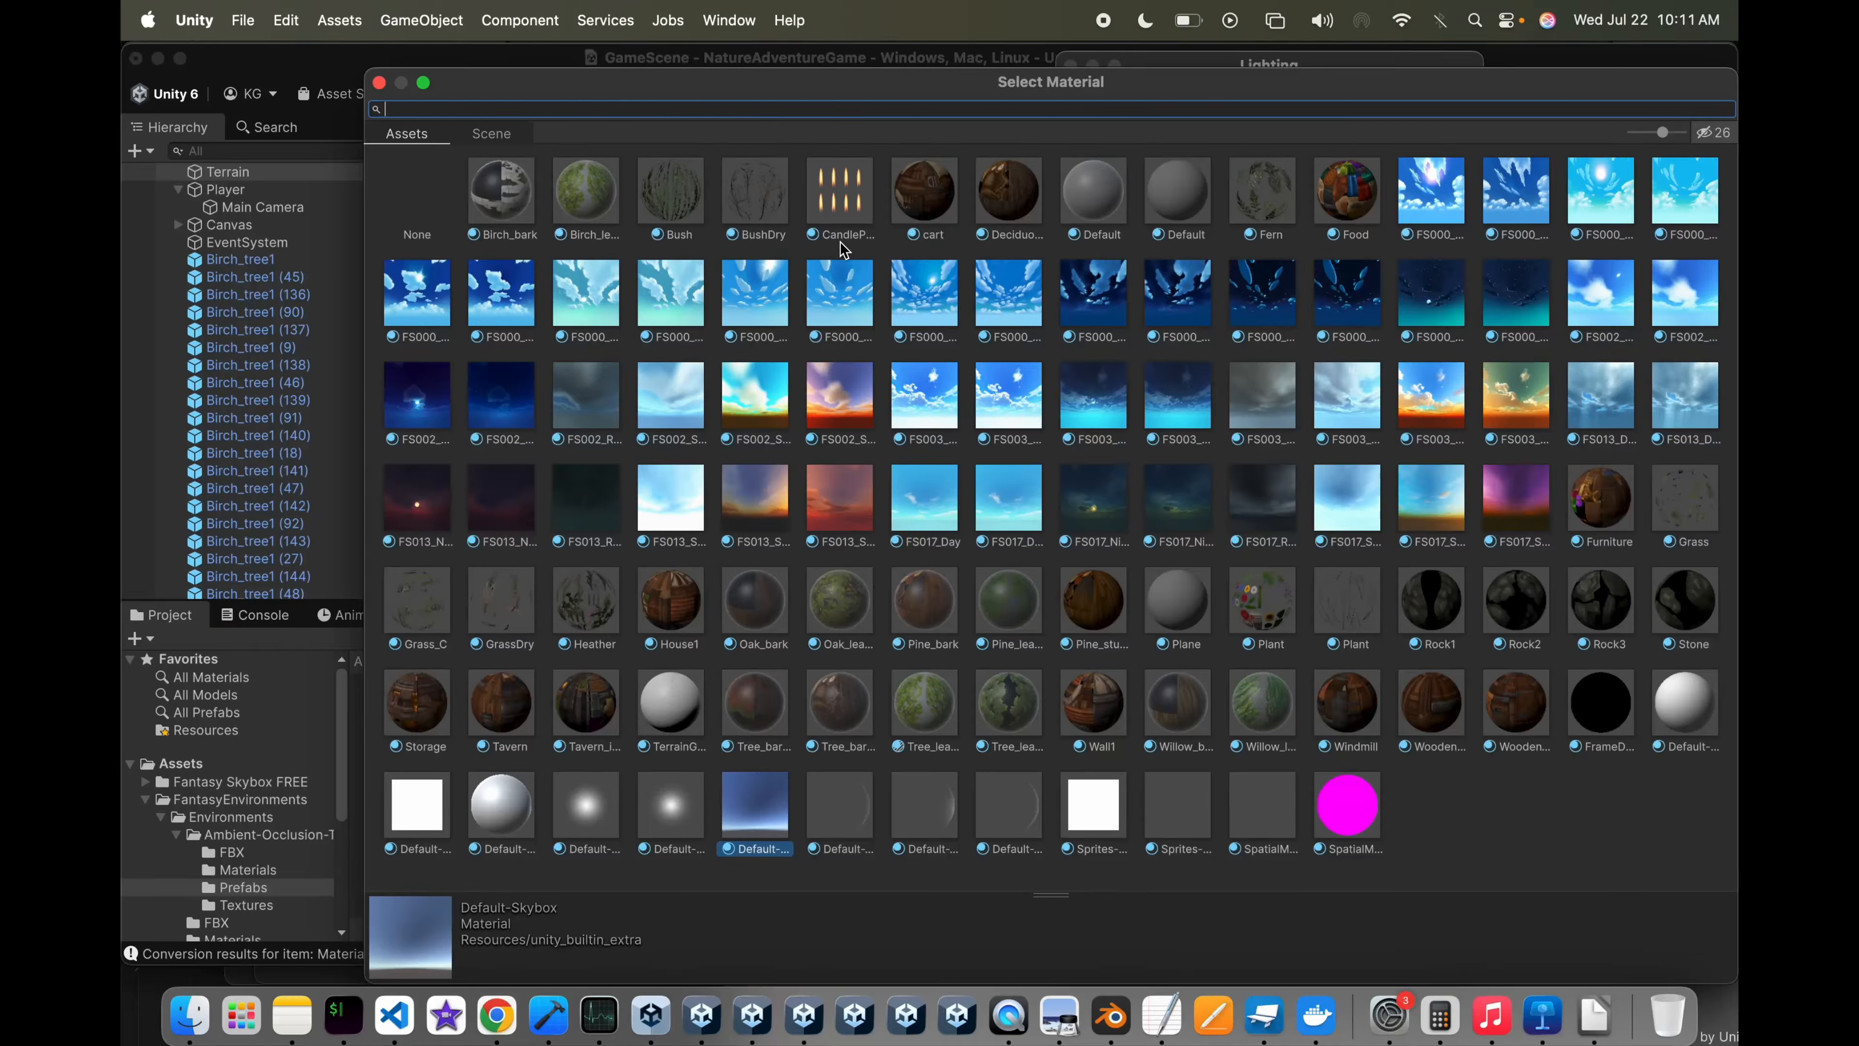
pyautogui.click(769, 303)
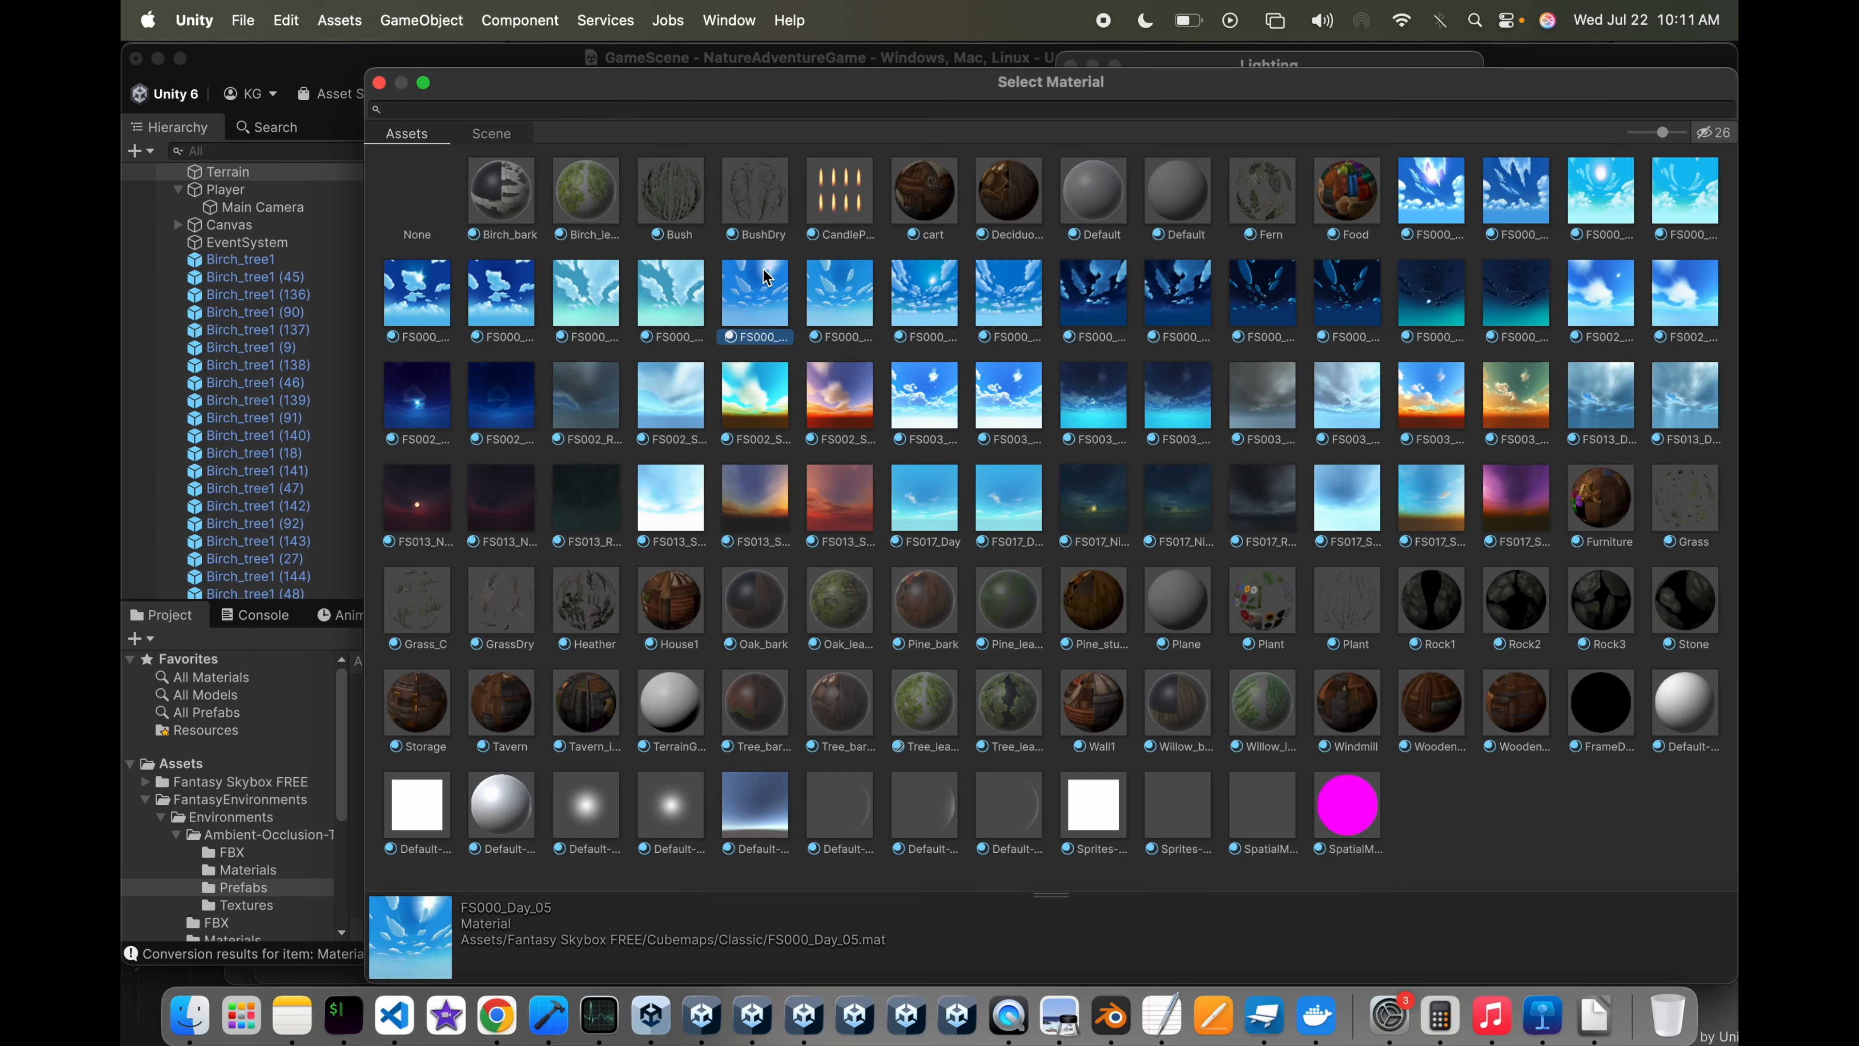
pyautogui.doubleClick(768, 293)
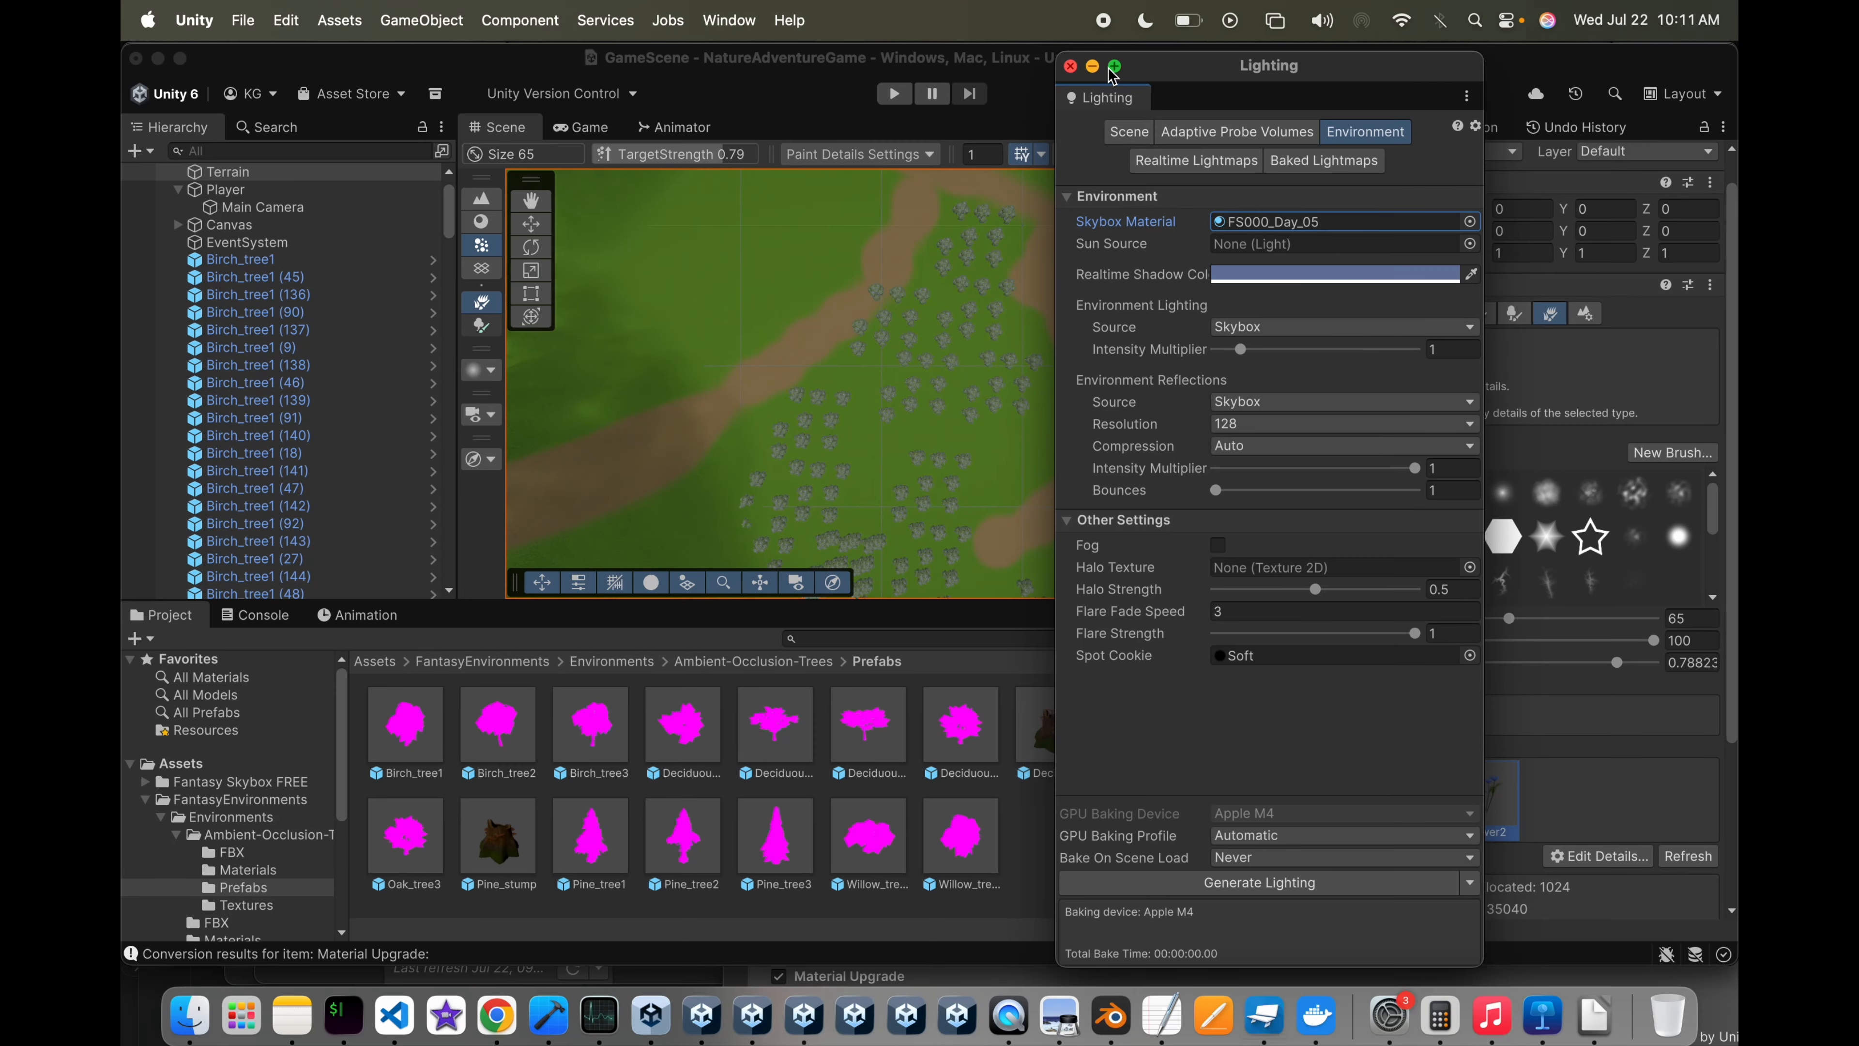
pyautogui.click(1070, 67)
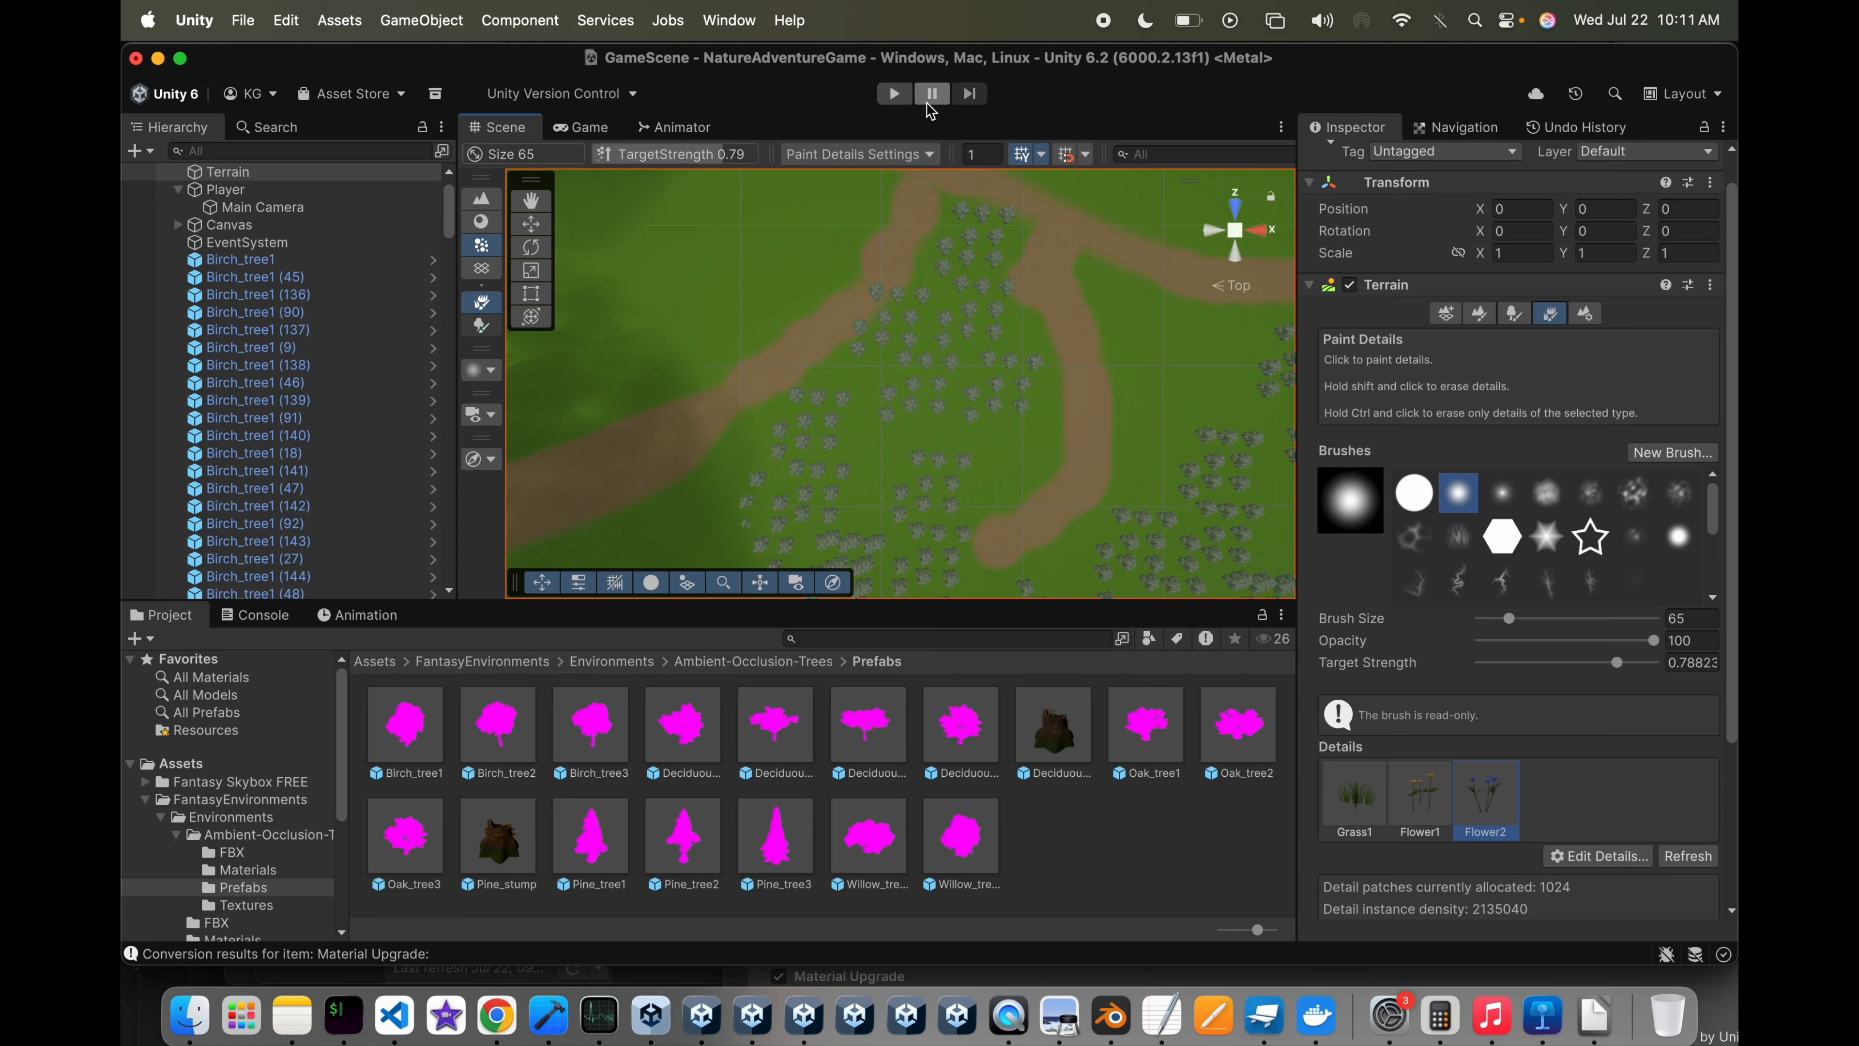
# Step: Play-test the scene at a game view scale of 0.73x, walking around to inspect the sky, mountains and birch groves
pyautogui.click(894, 93)
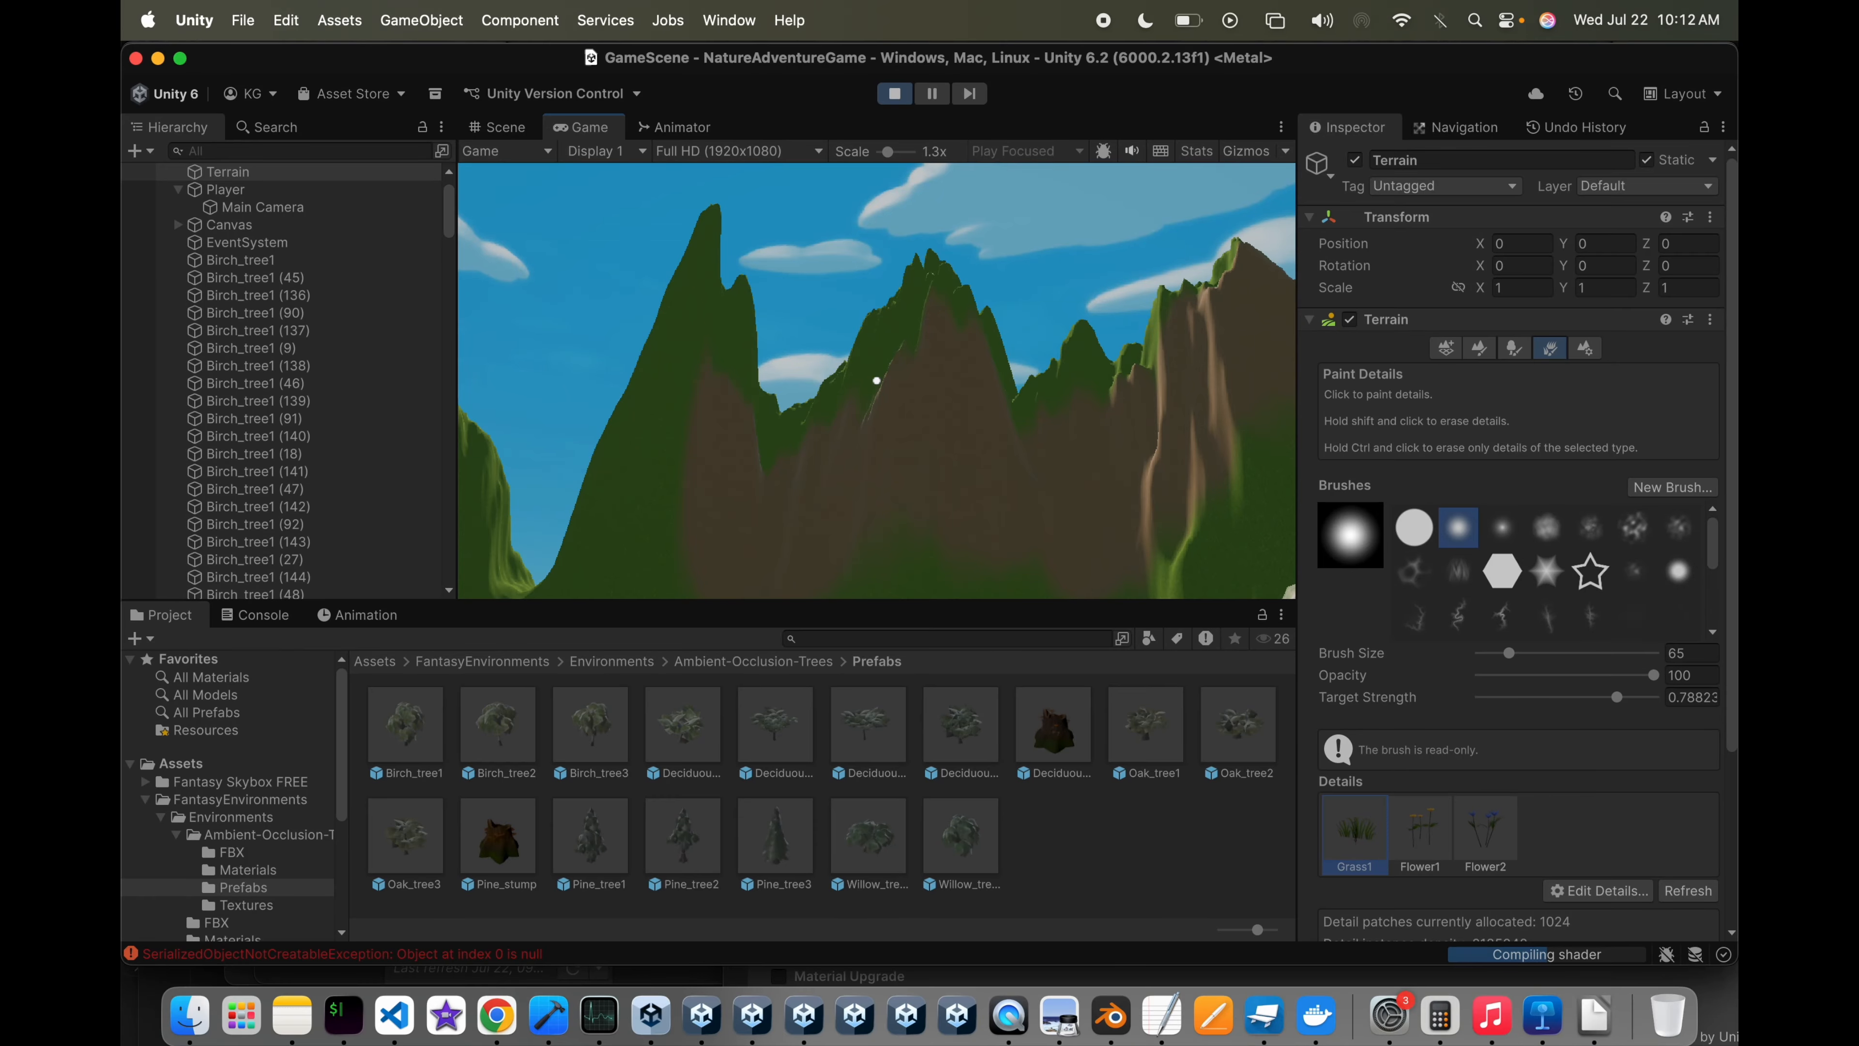
pyautogui.moveTo(892, 158); pyautogui.dragTo(881, 152)
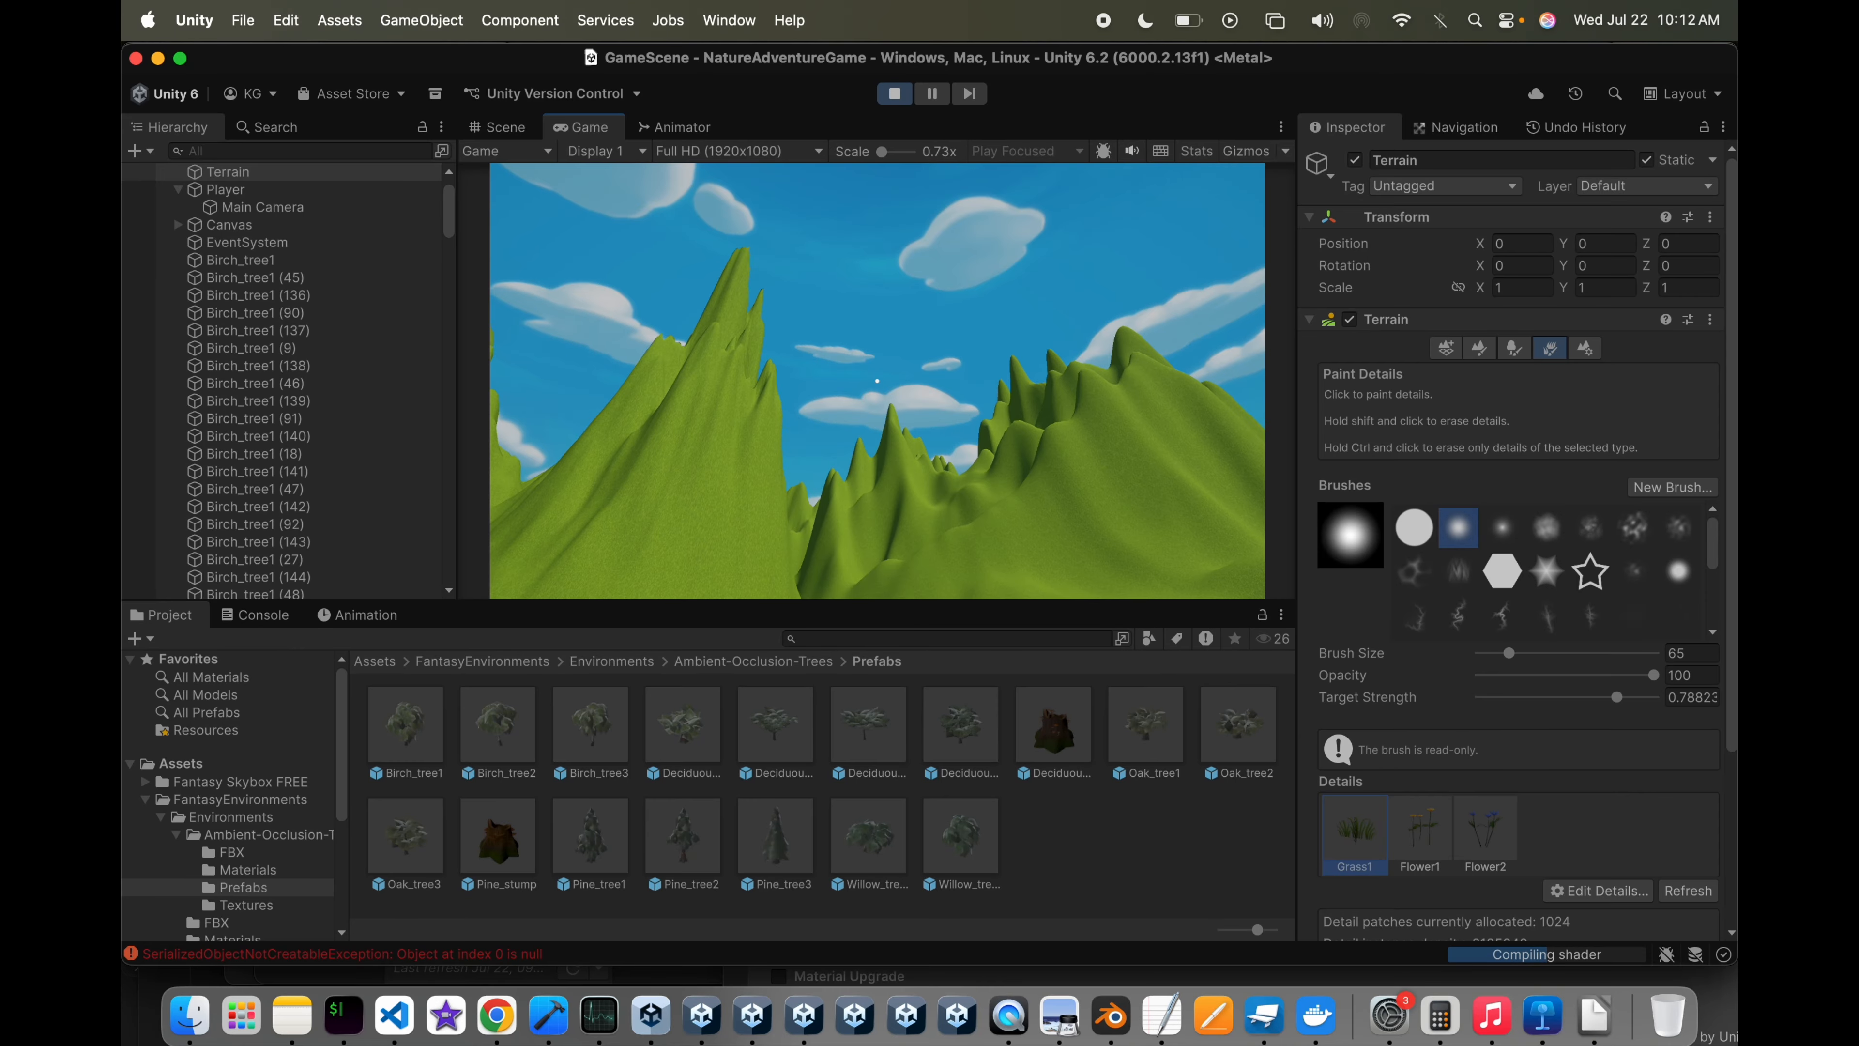
pyautogui.press('w')
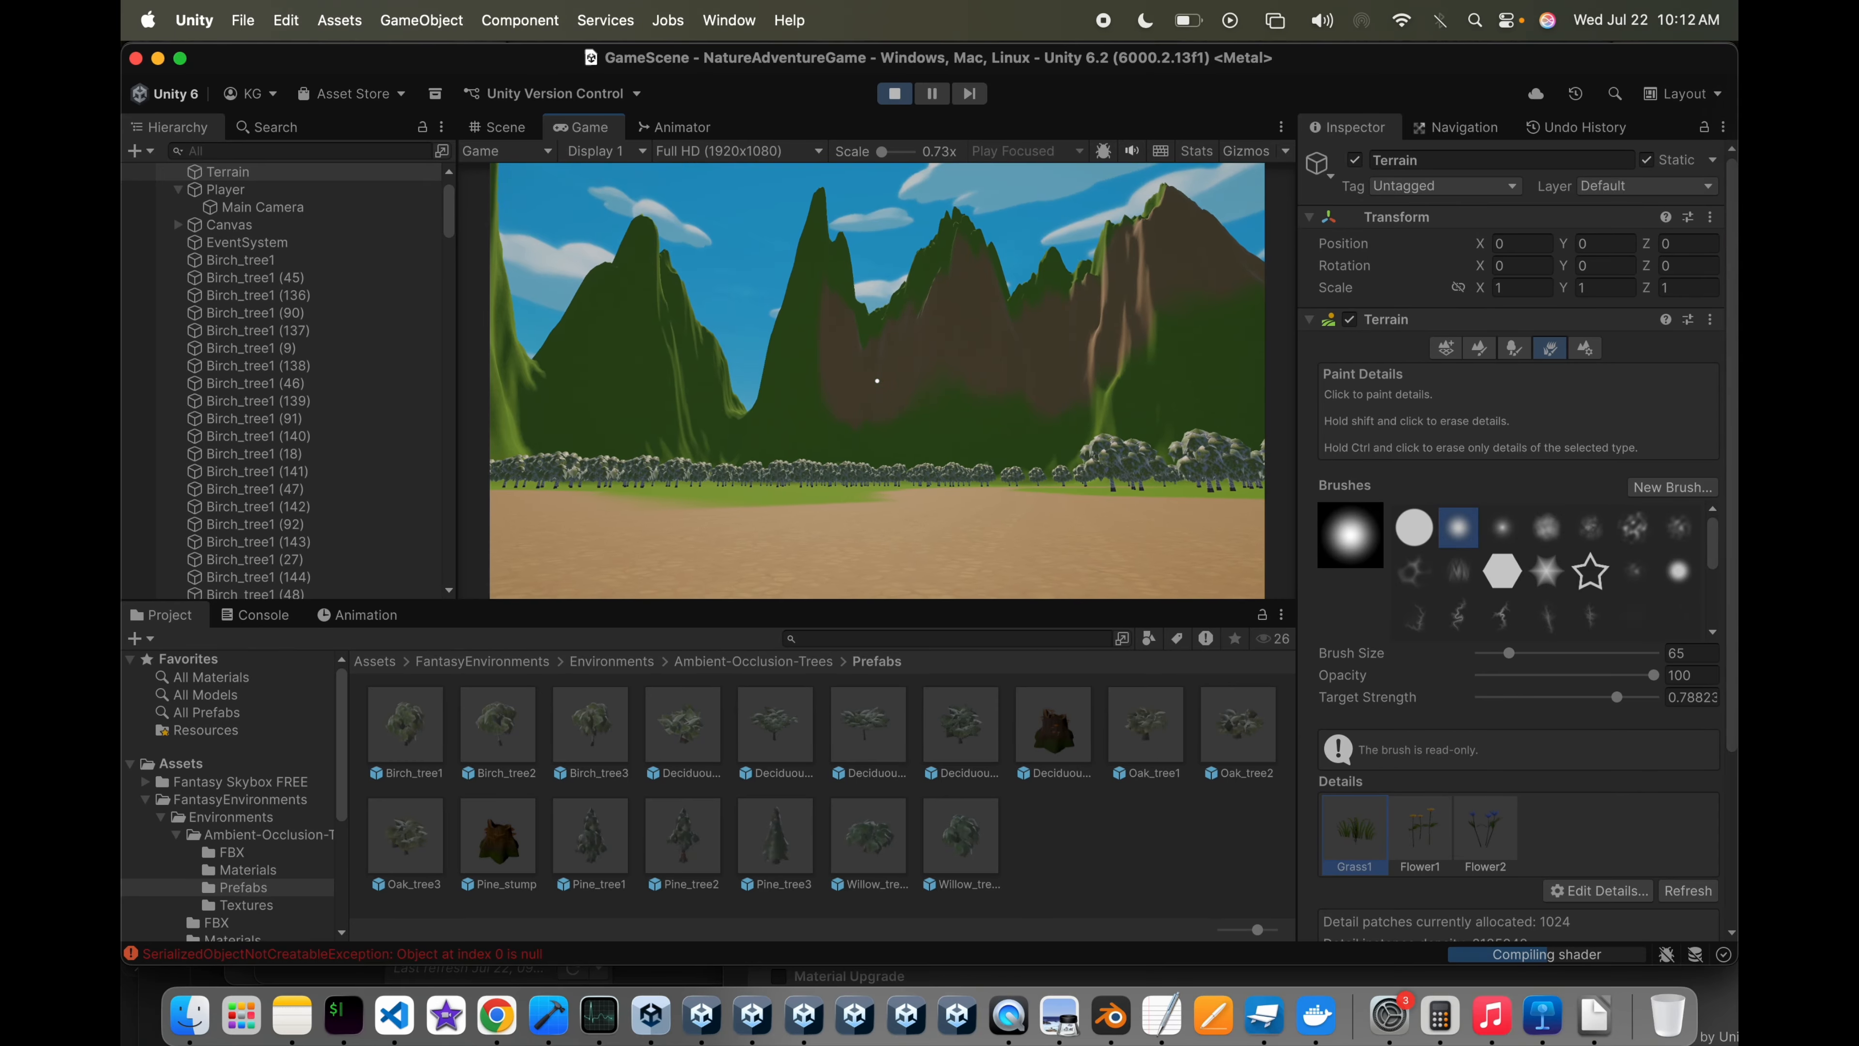
pyautogui.press('w')
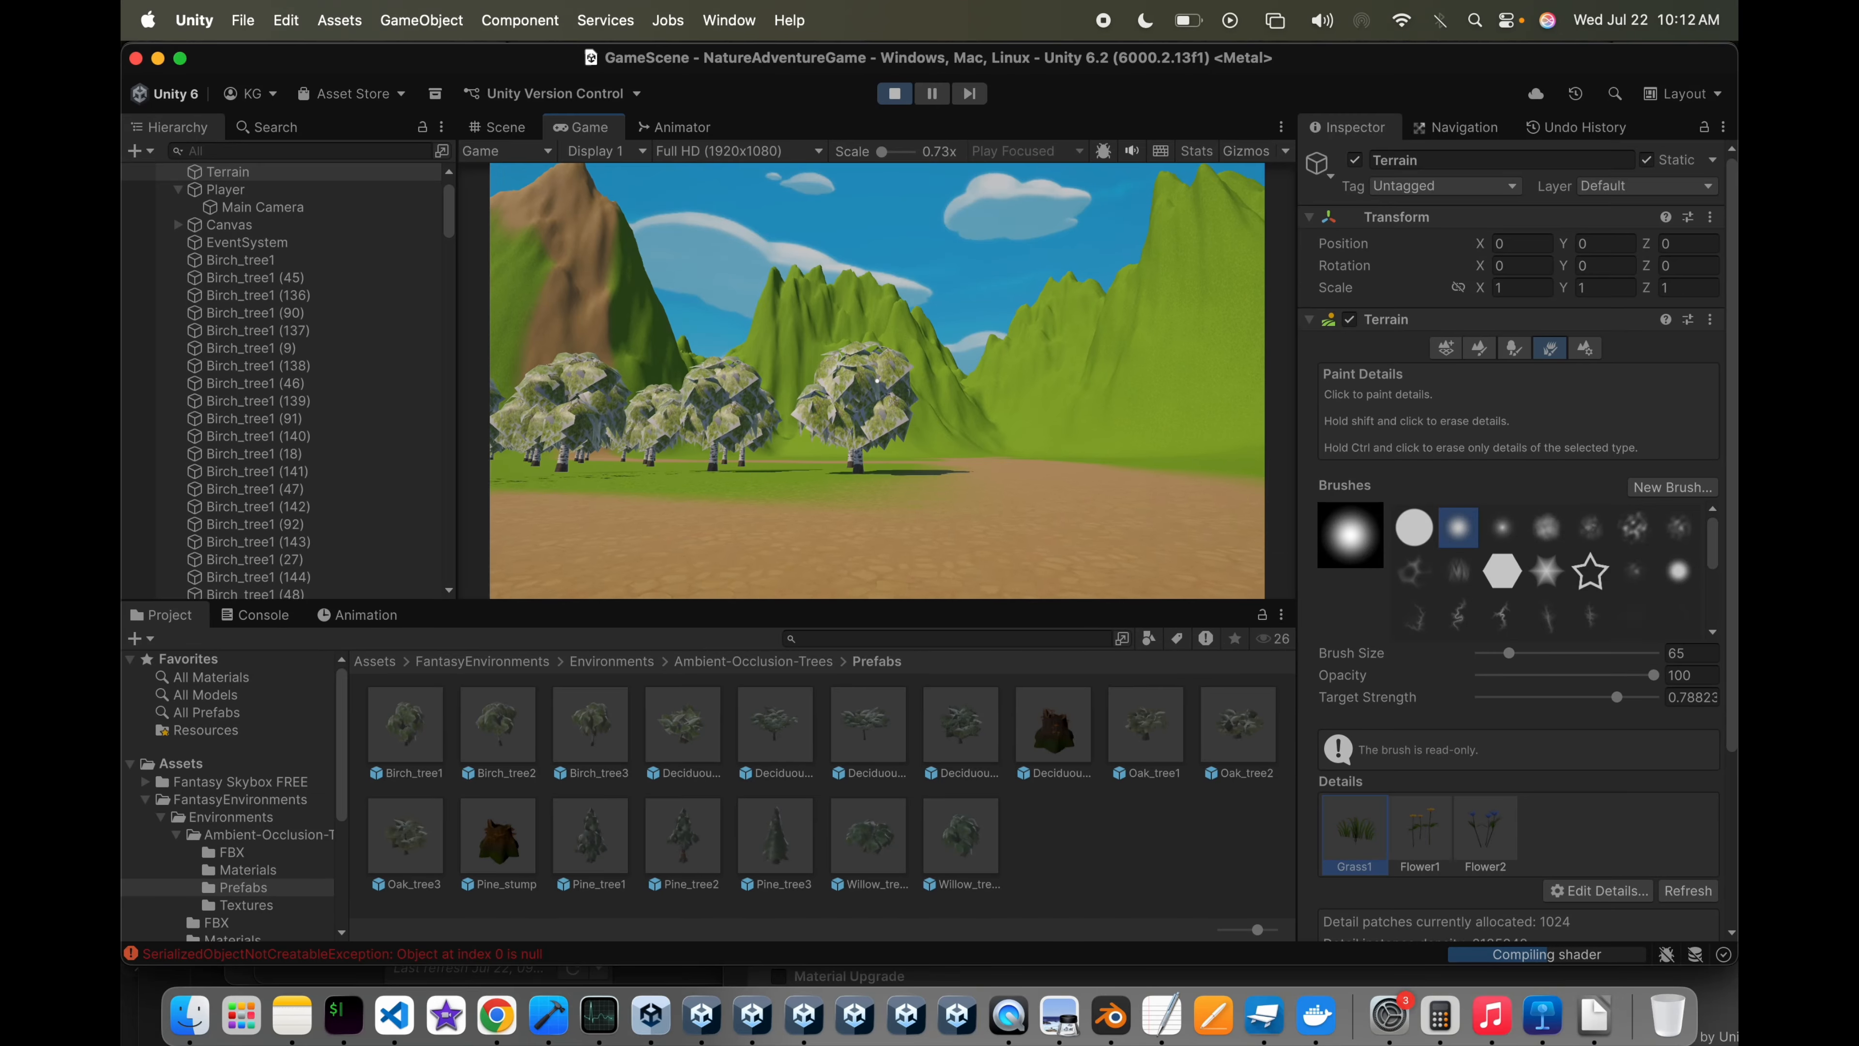
pyautogui.click(879, 384)
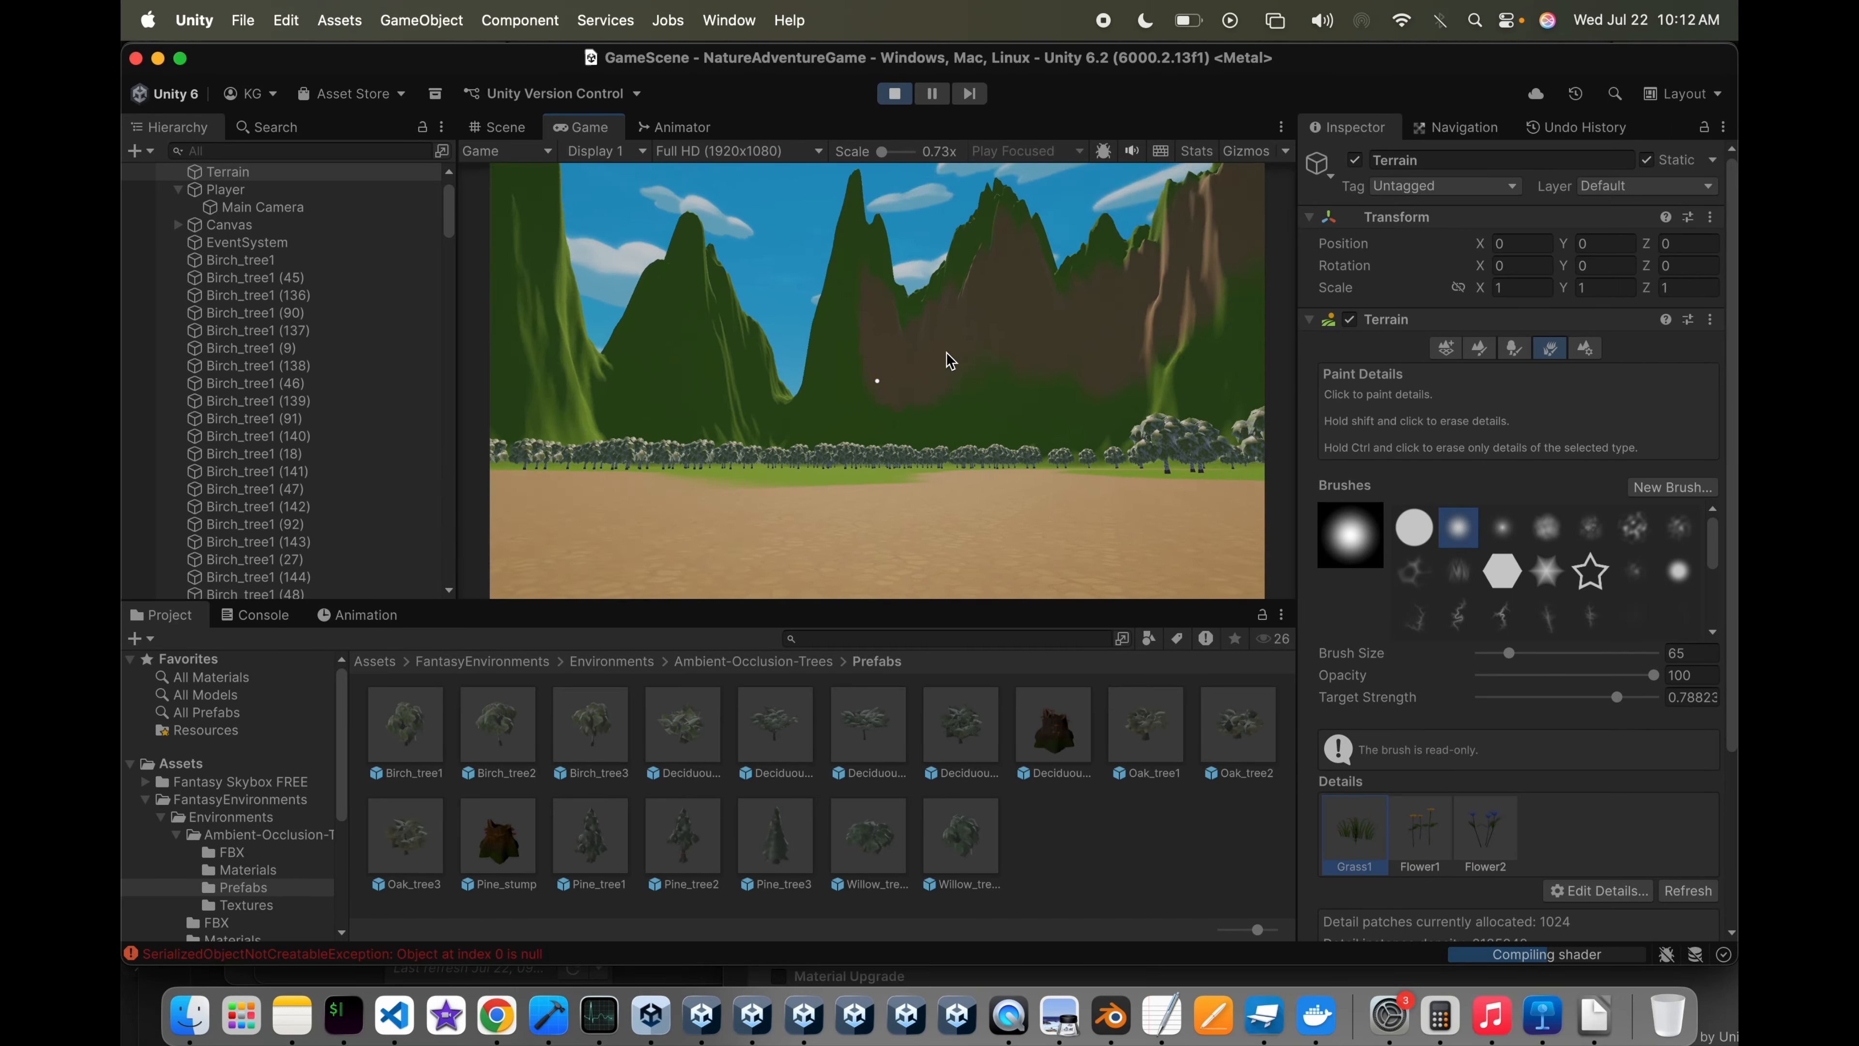
pyautogui.click(894, 94)
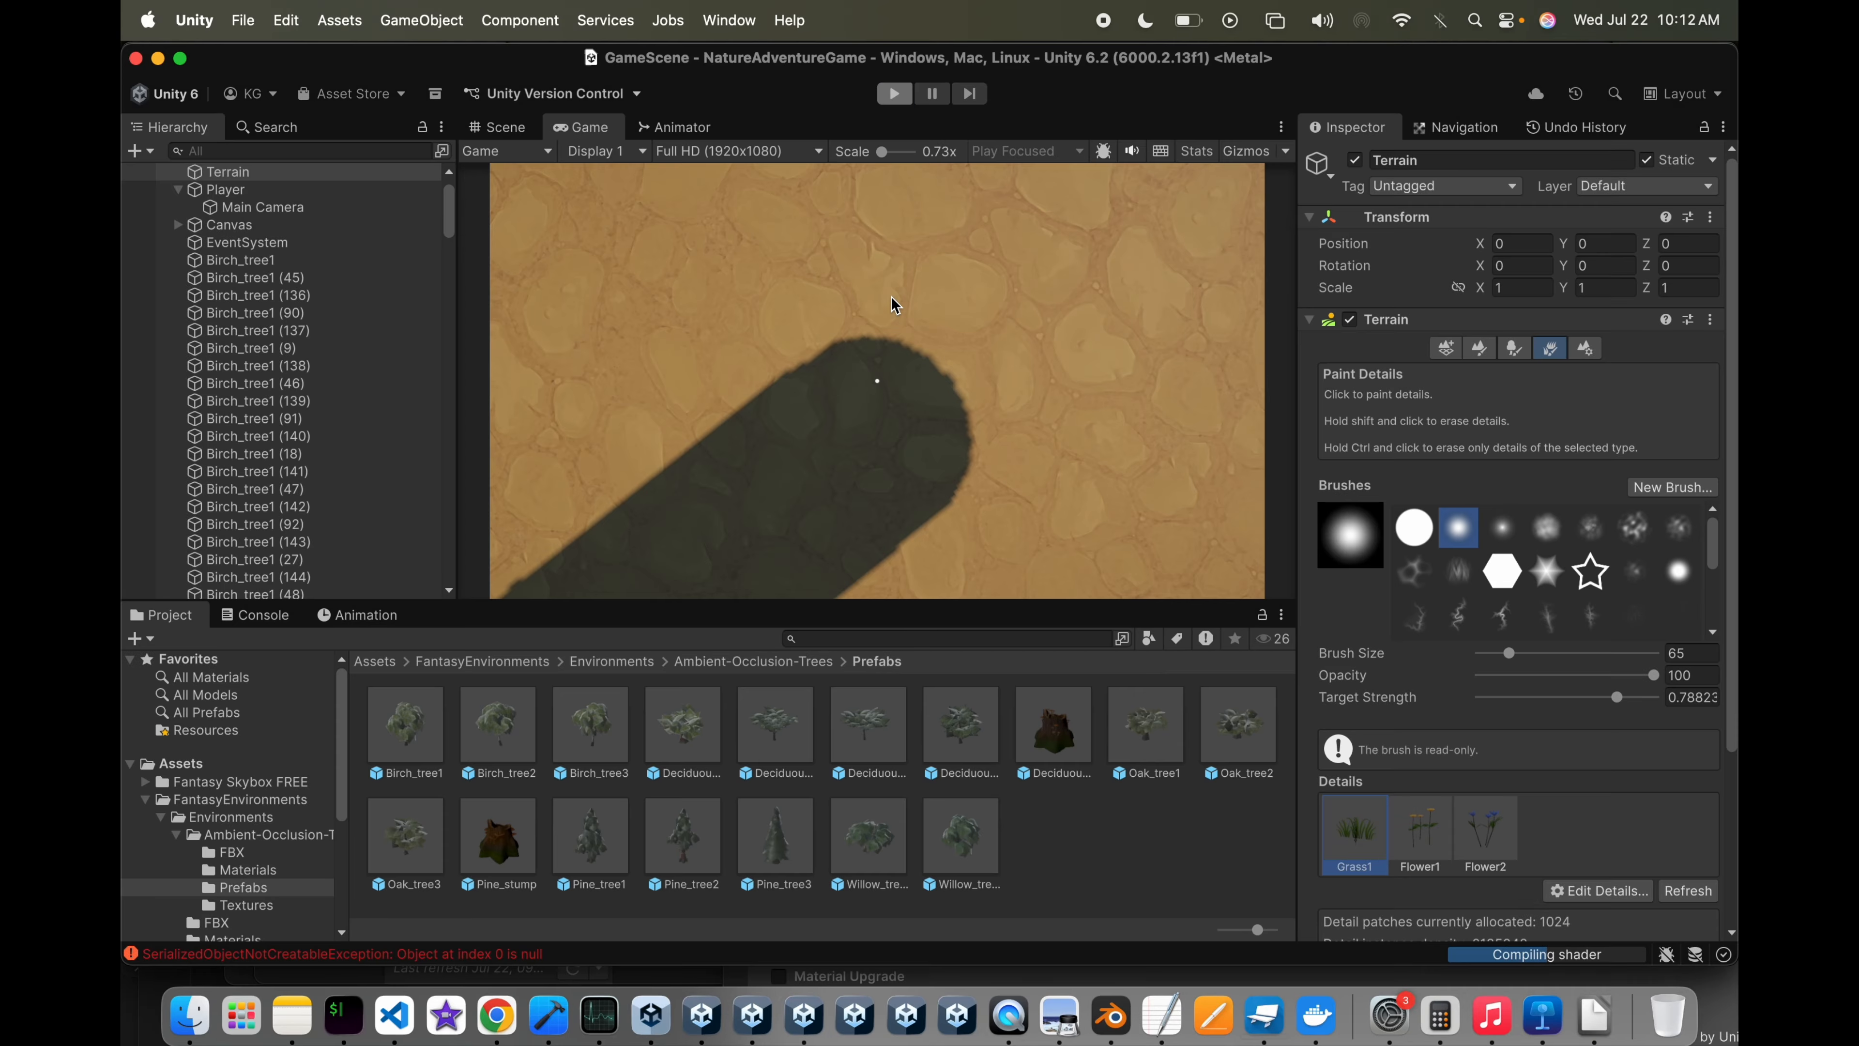
# Step: Inspect the scene's terrain, groves and mountains from the left side and from the front
pyautogui.click(505, 129)
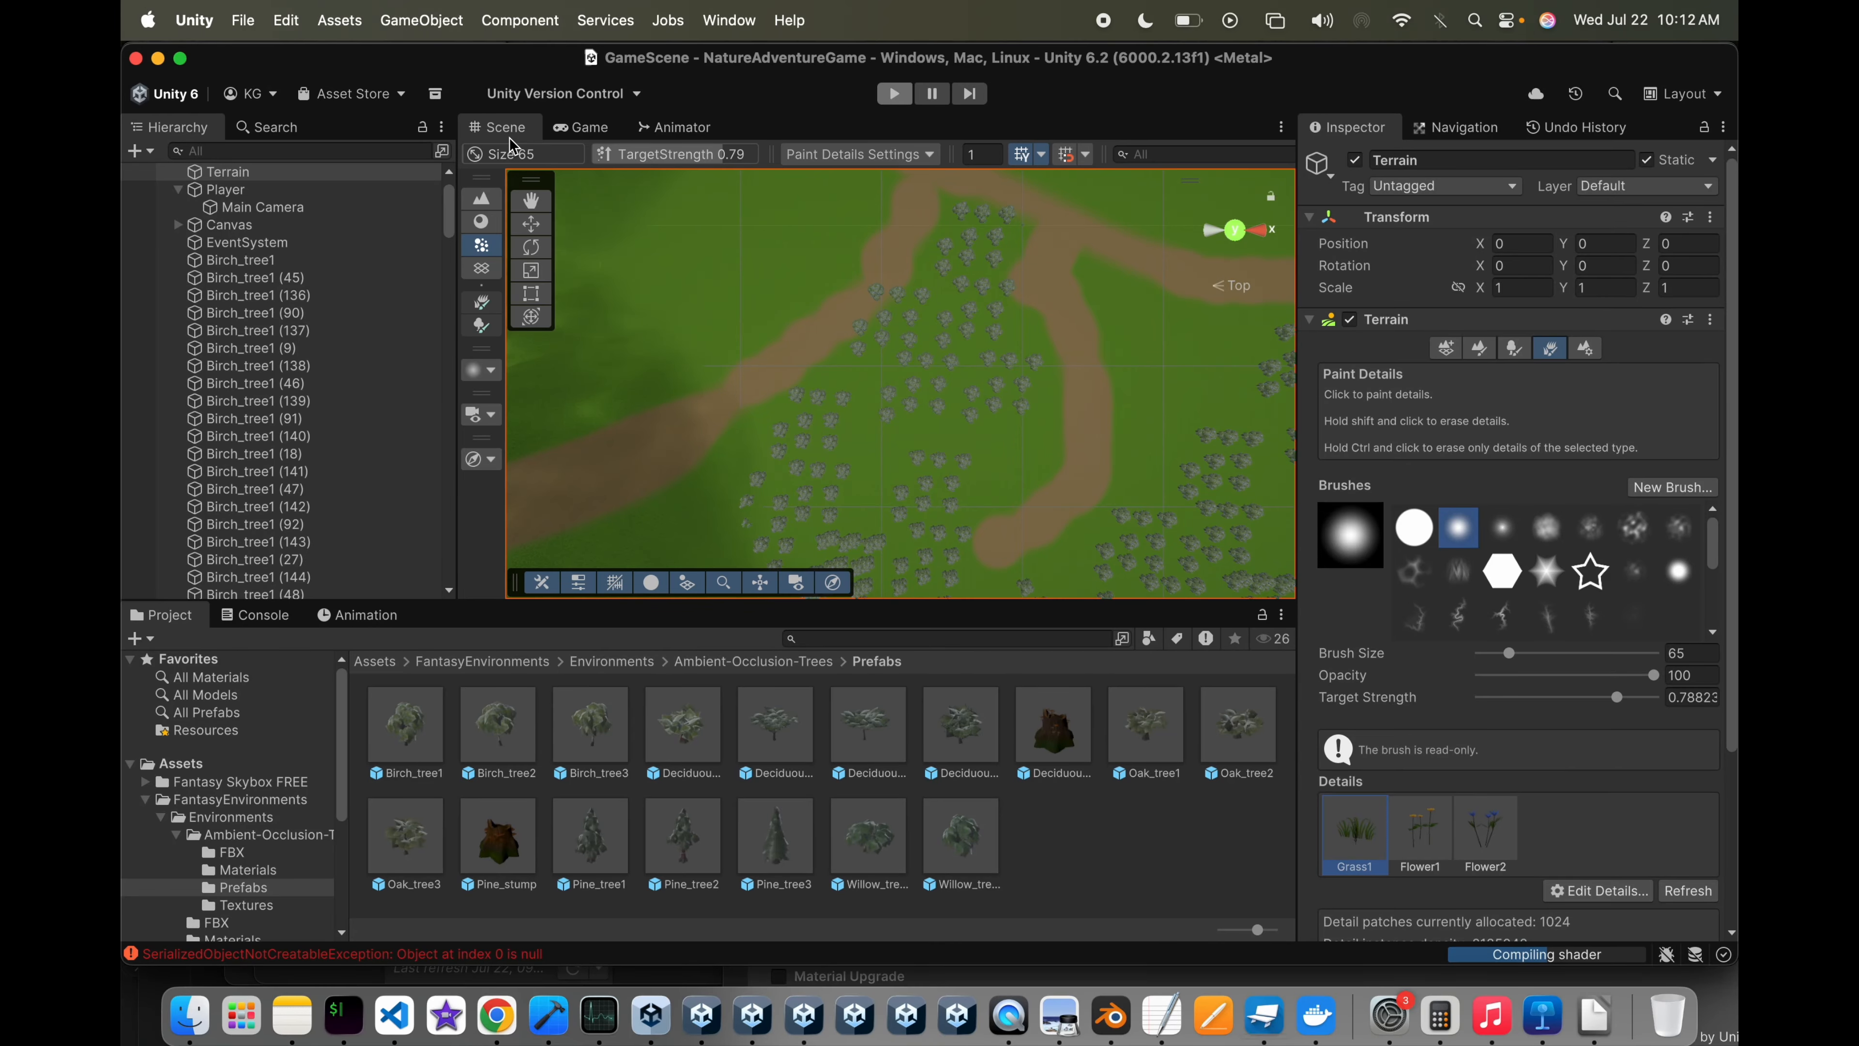
pyautogui.click(1215, 230)
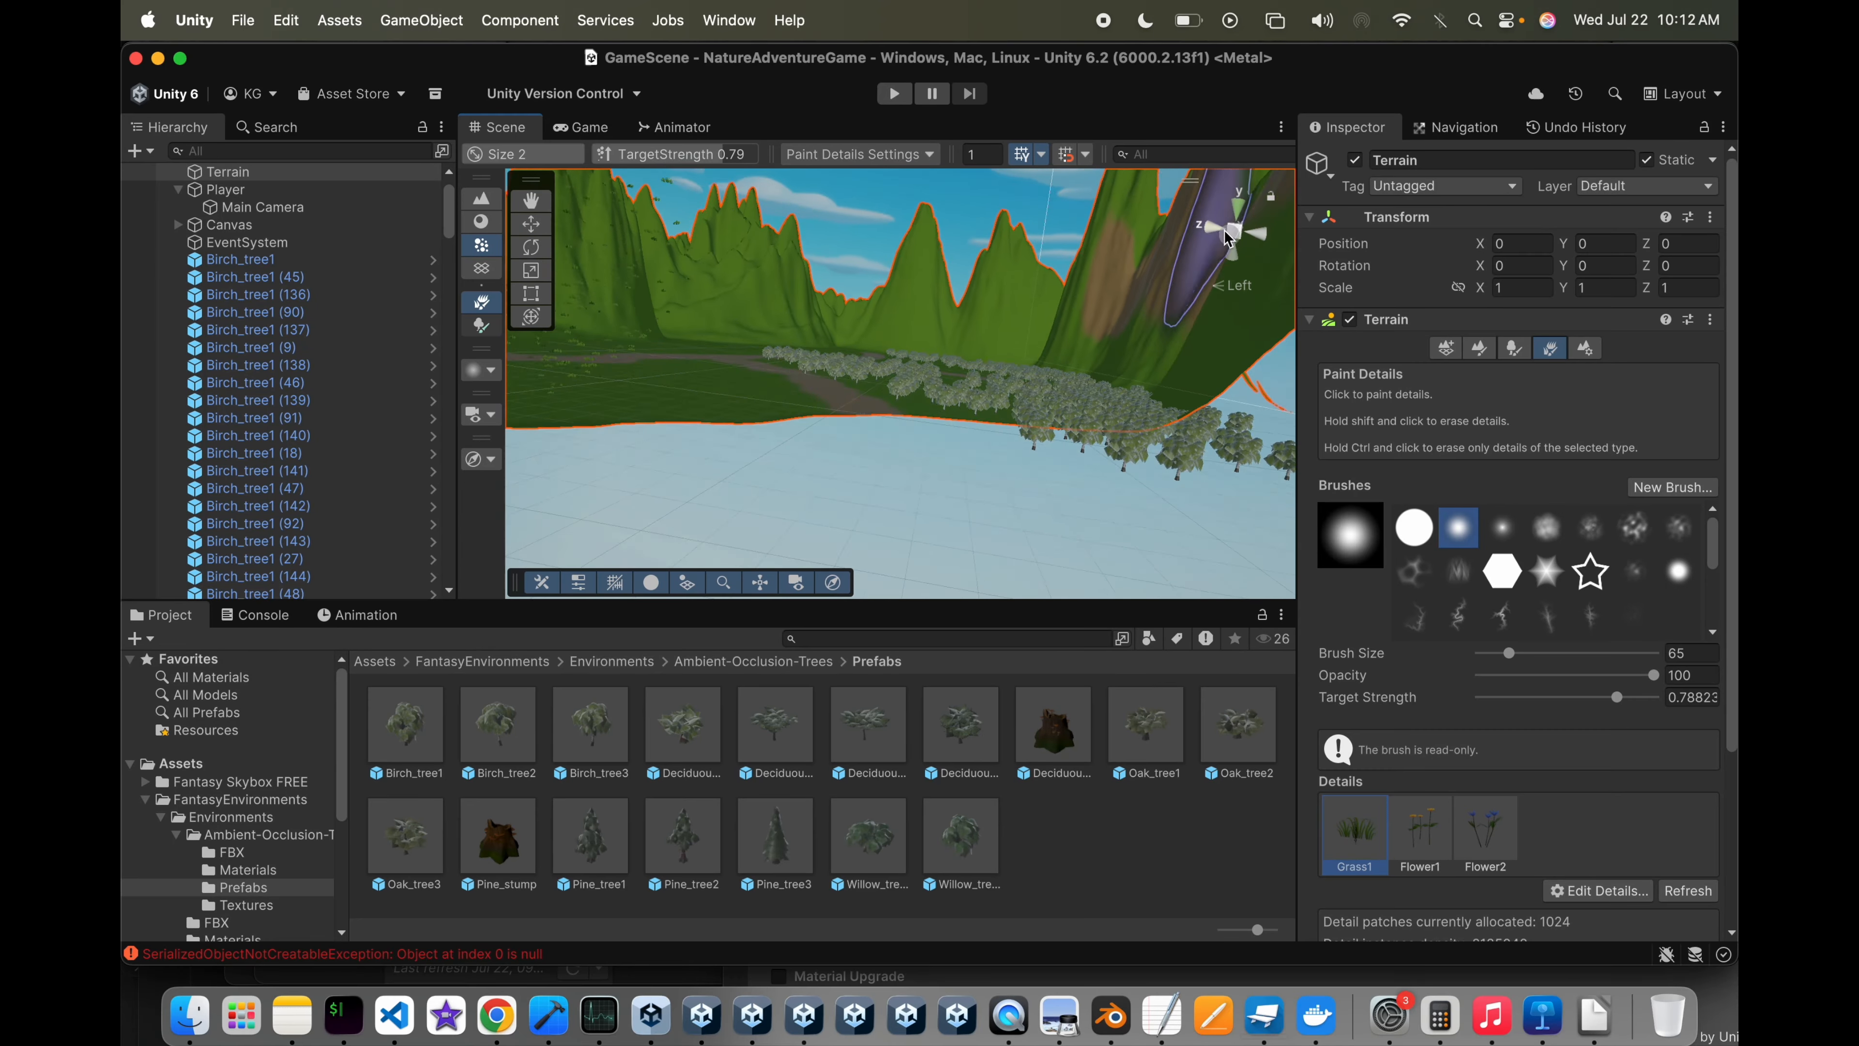
pyautogui.scroll(10, 1074, 293)
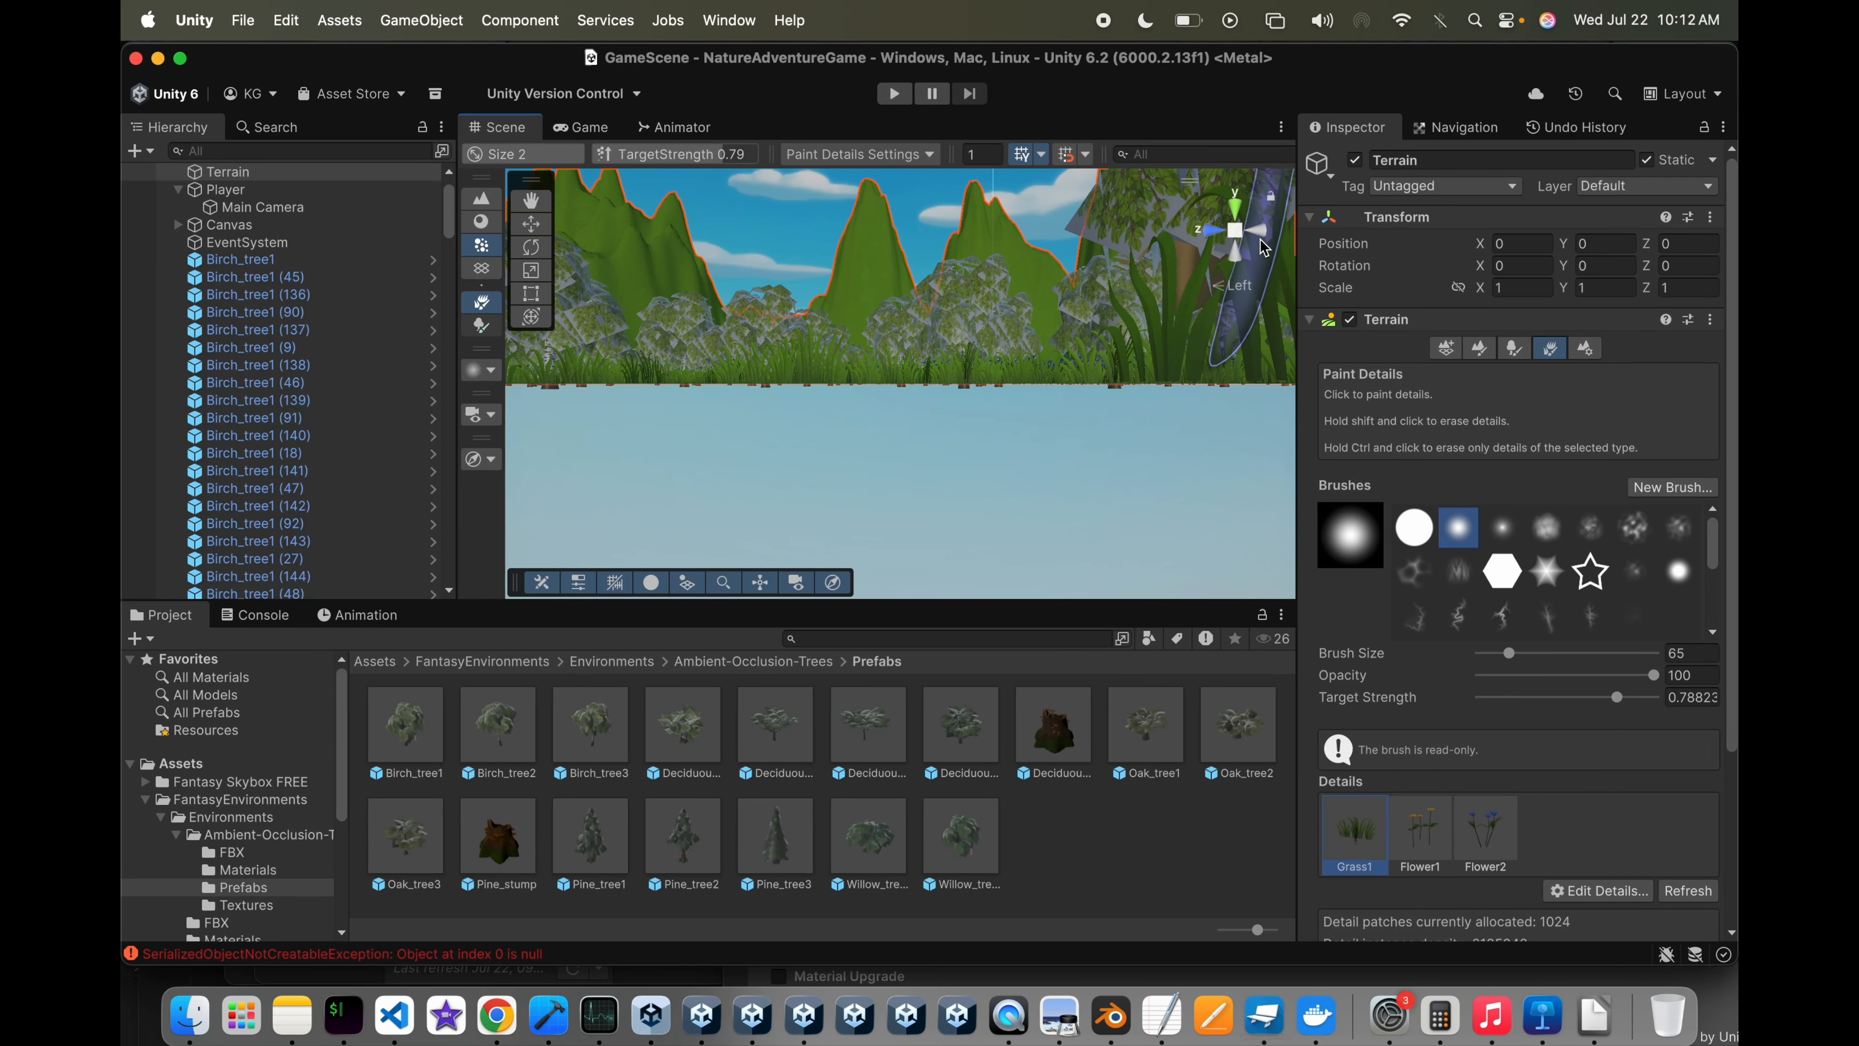
pyautogui.click(1218, 233)
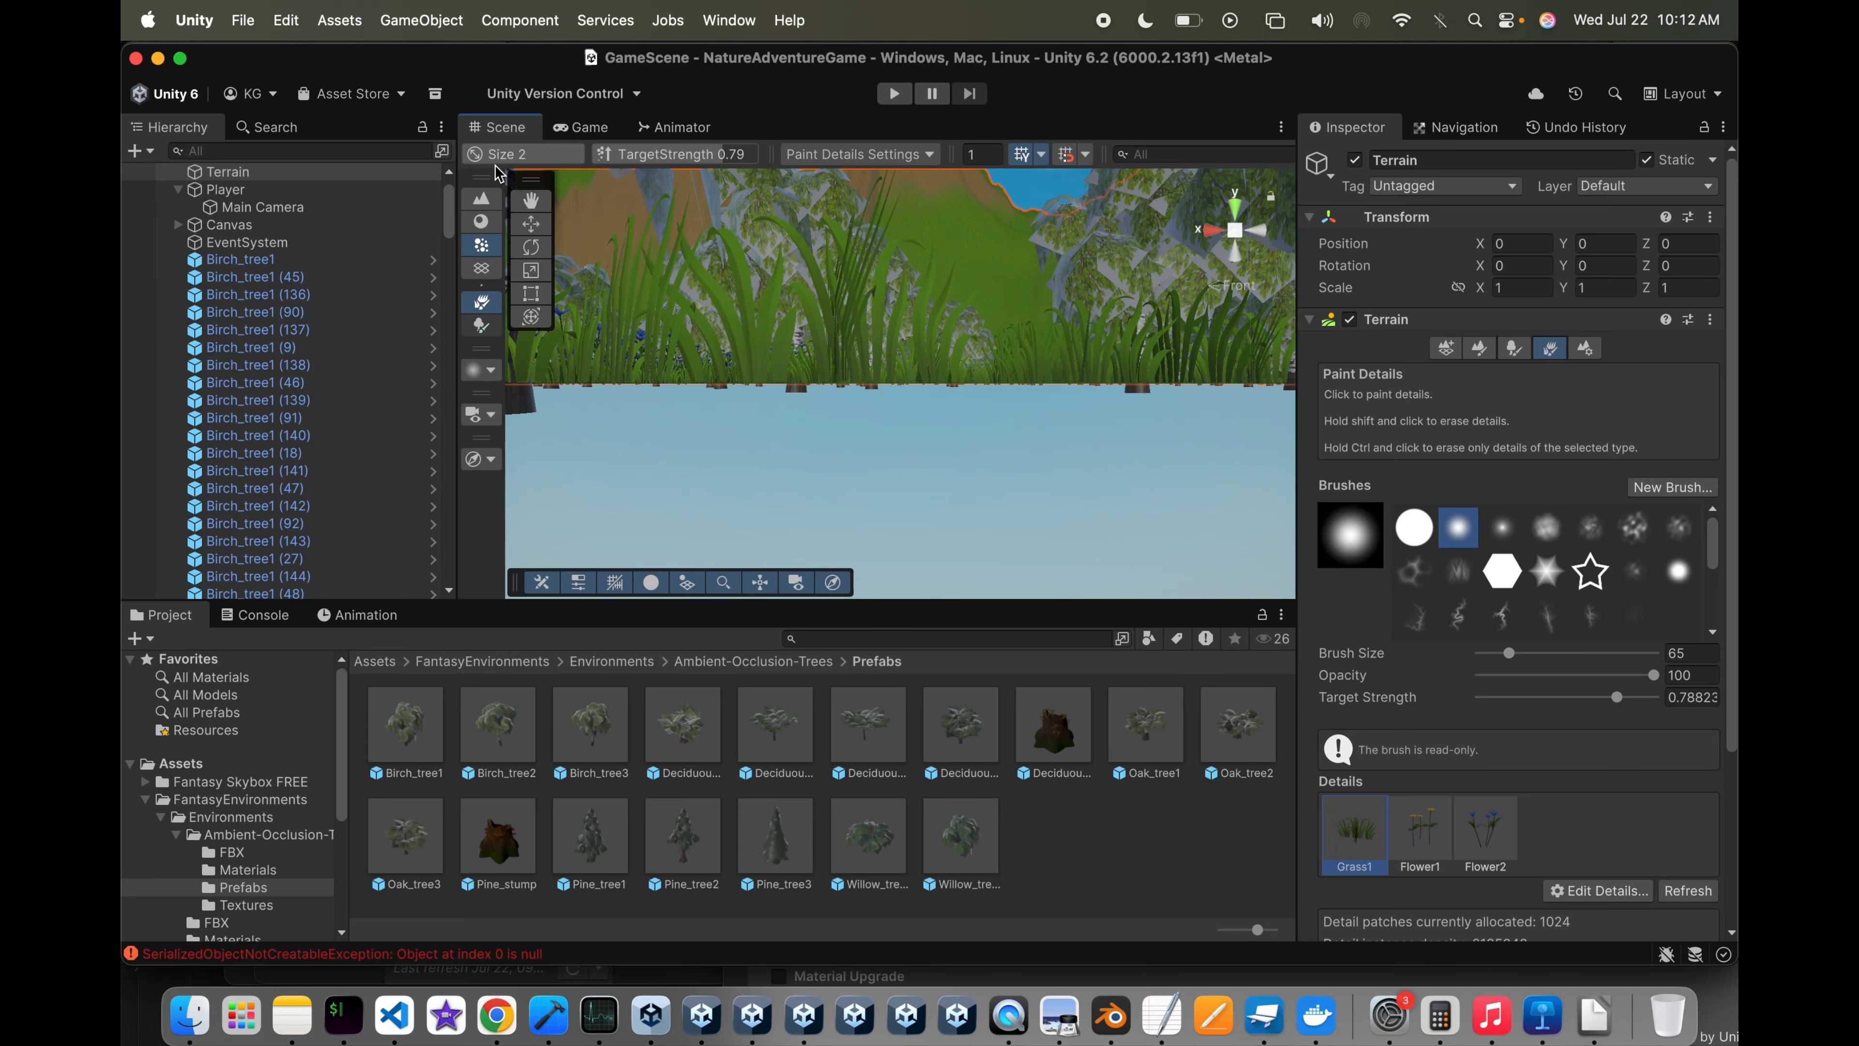
pyautogui.click(531, 202)
pyautogui.scroll(-5, 841, 333)
pyautogui.scroll(-10, 841, 333)
# Step: Paint the TerrainGrass layer over the brown ground patches on the mountains with the Paint Texture tool
pyautogui.click(1521, 348)
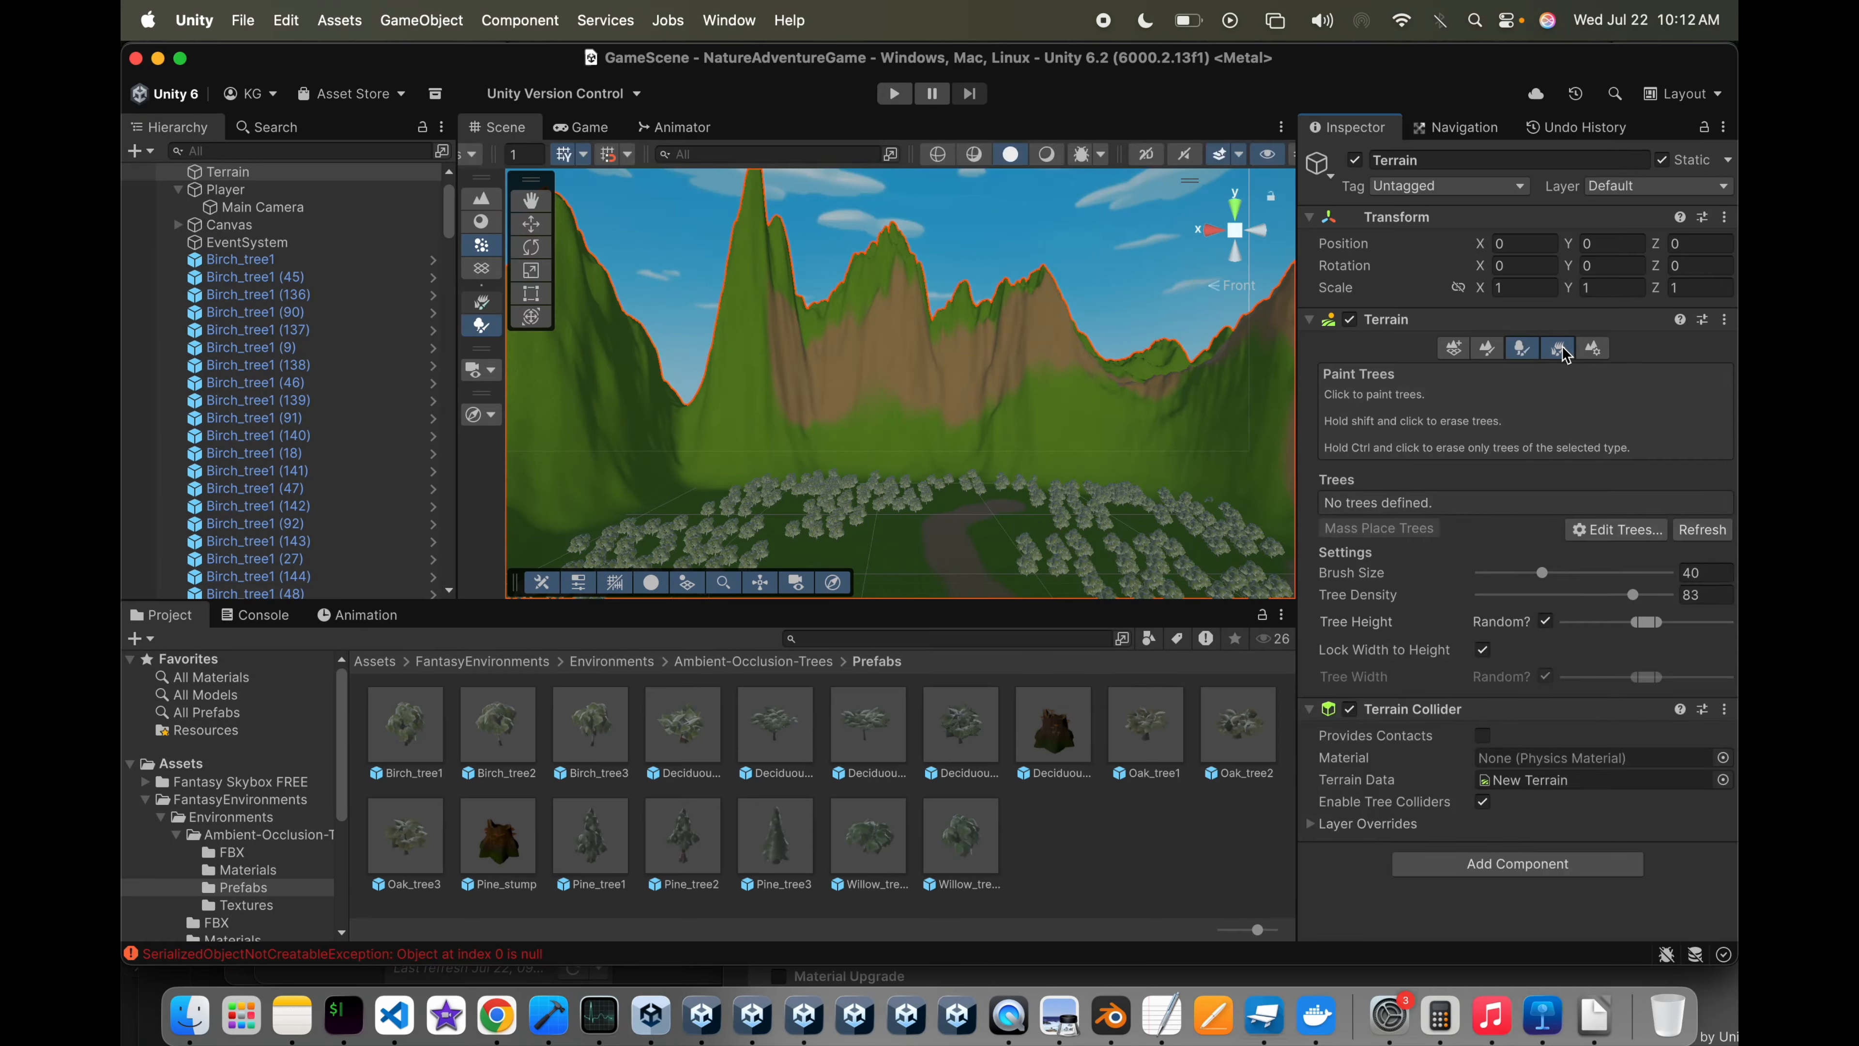
pyautogui.click(1550, 348)
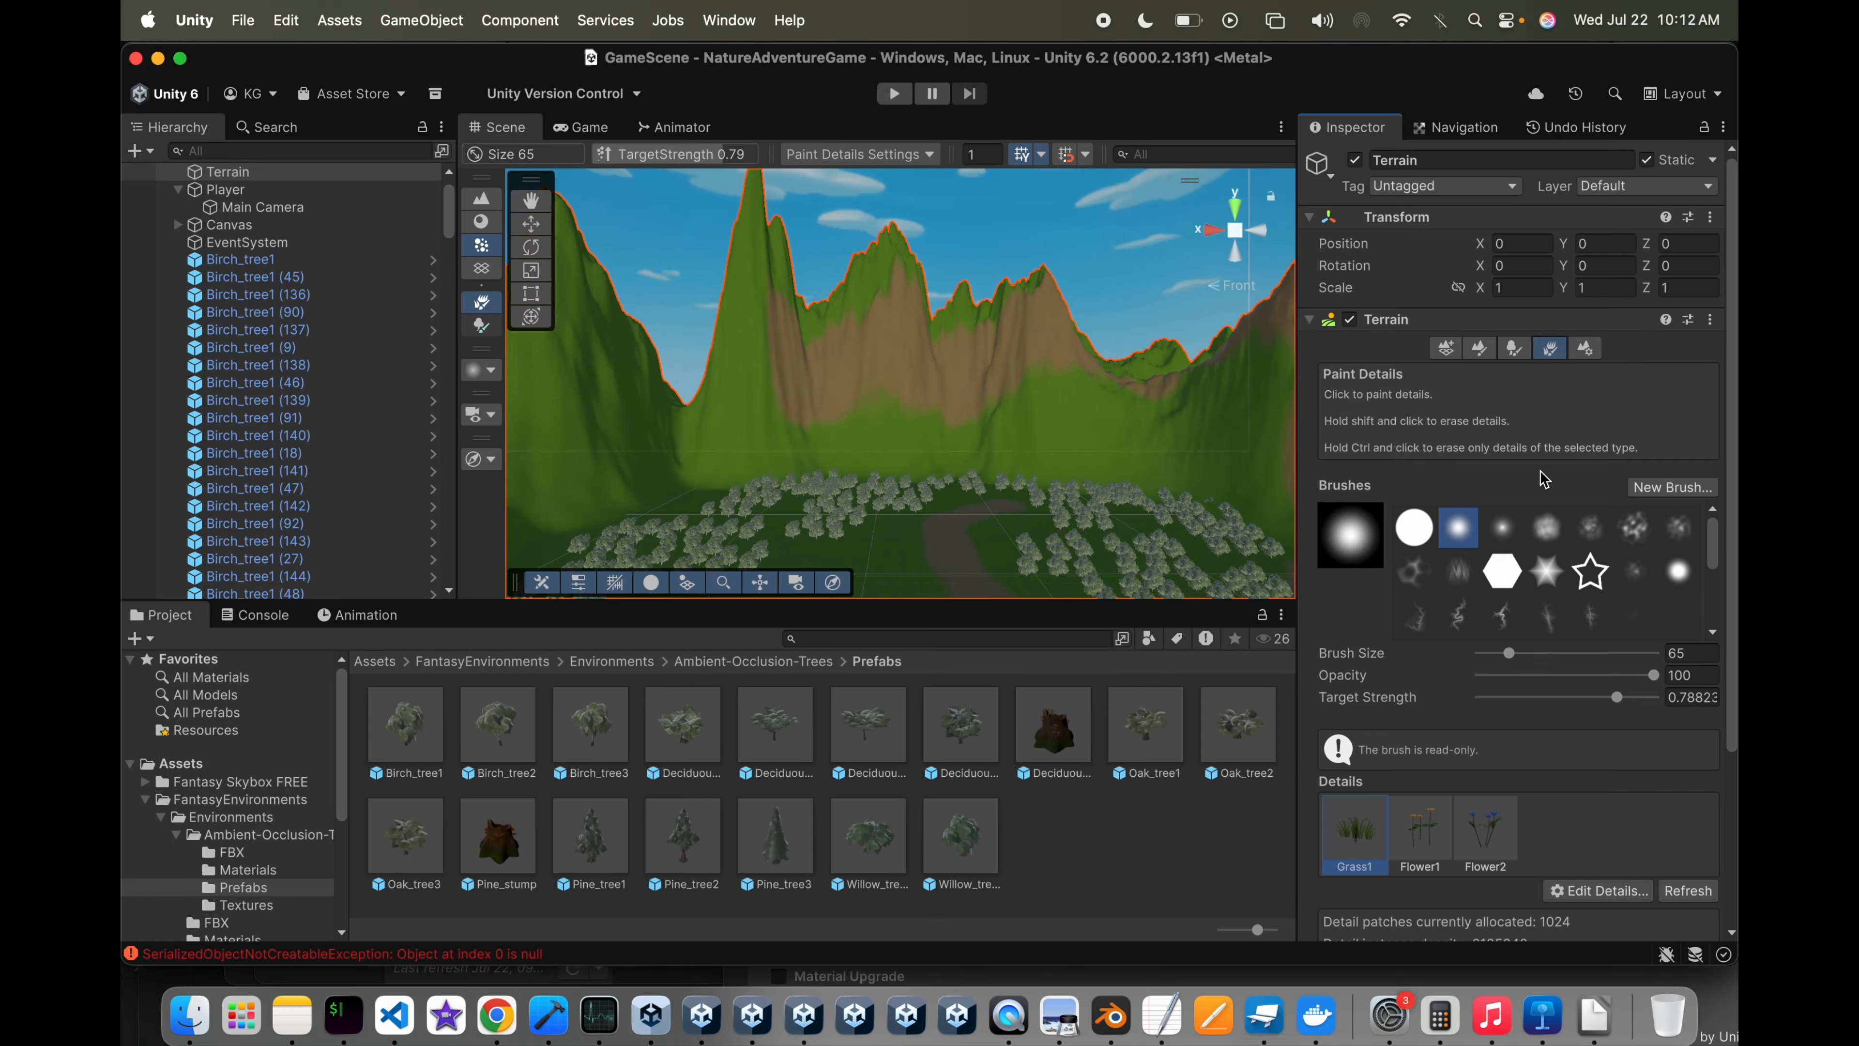
pyautogui.click(1479, 348)
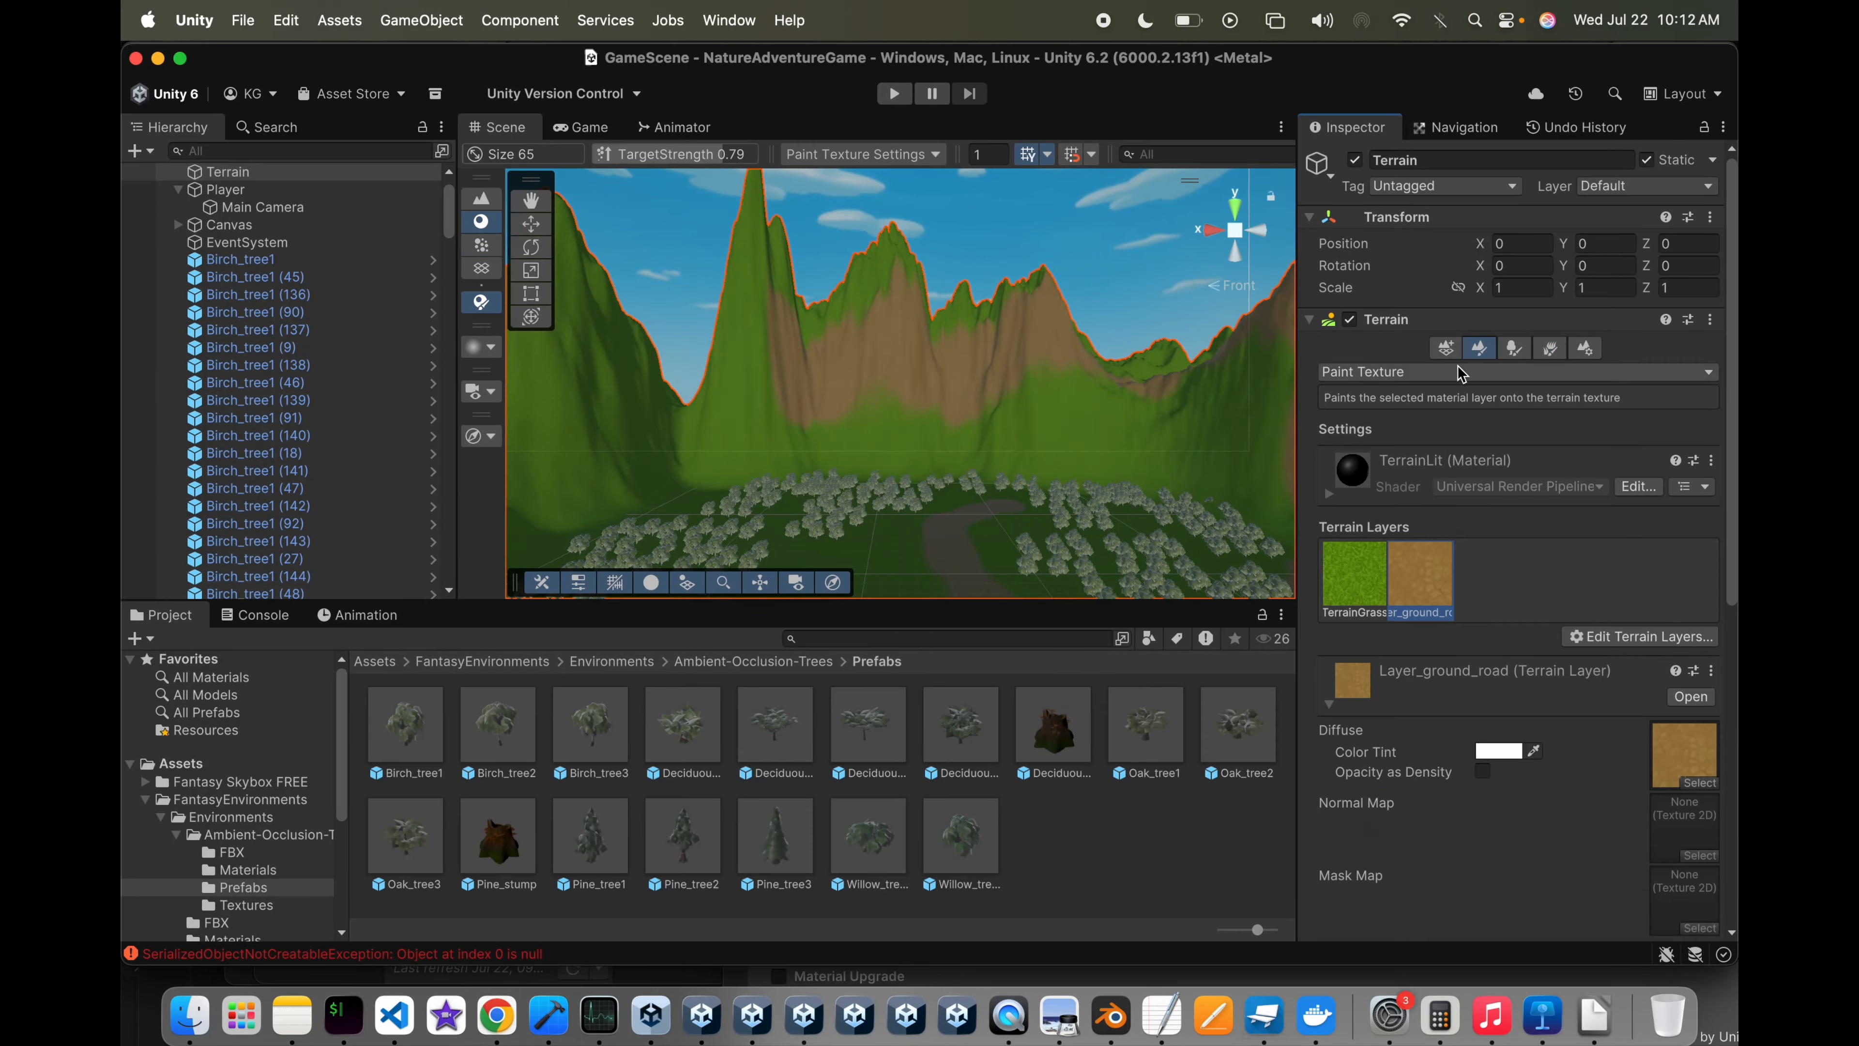
pyautogui.click(1464, 371)
pyautogui.click(1383, 521)
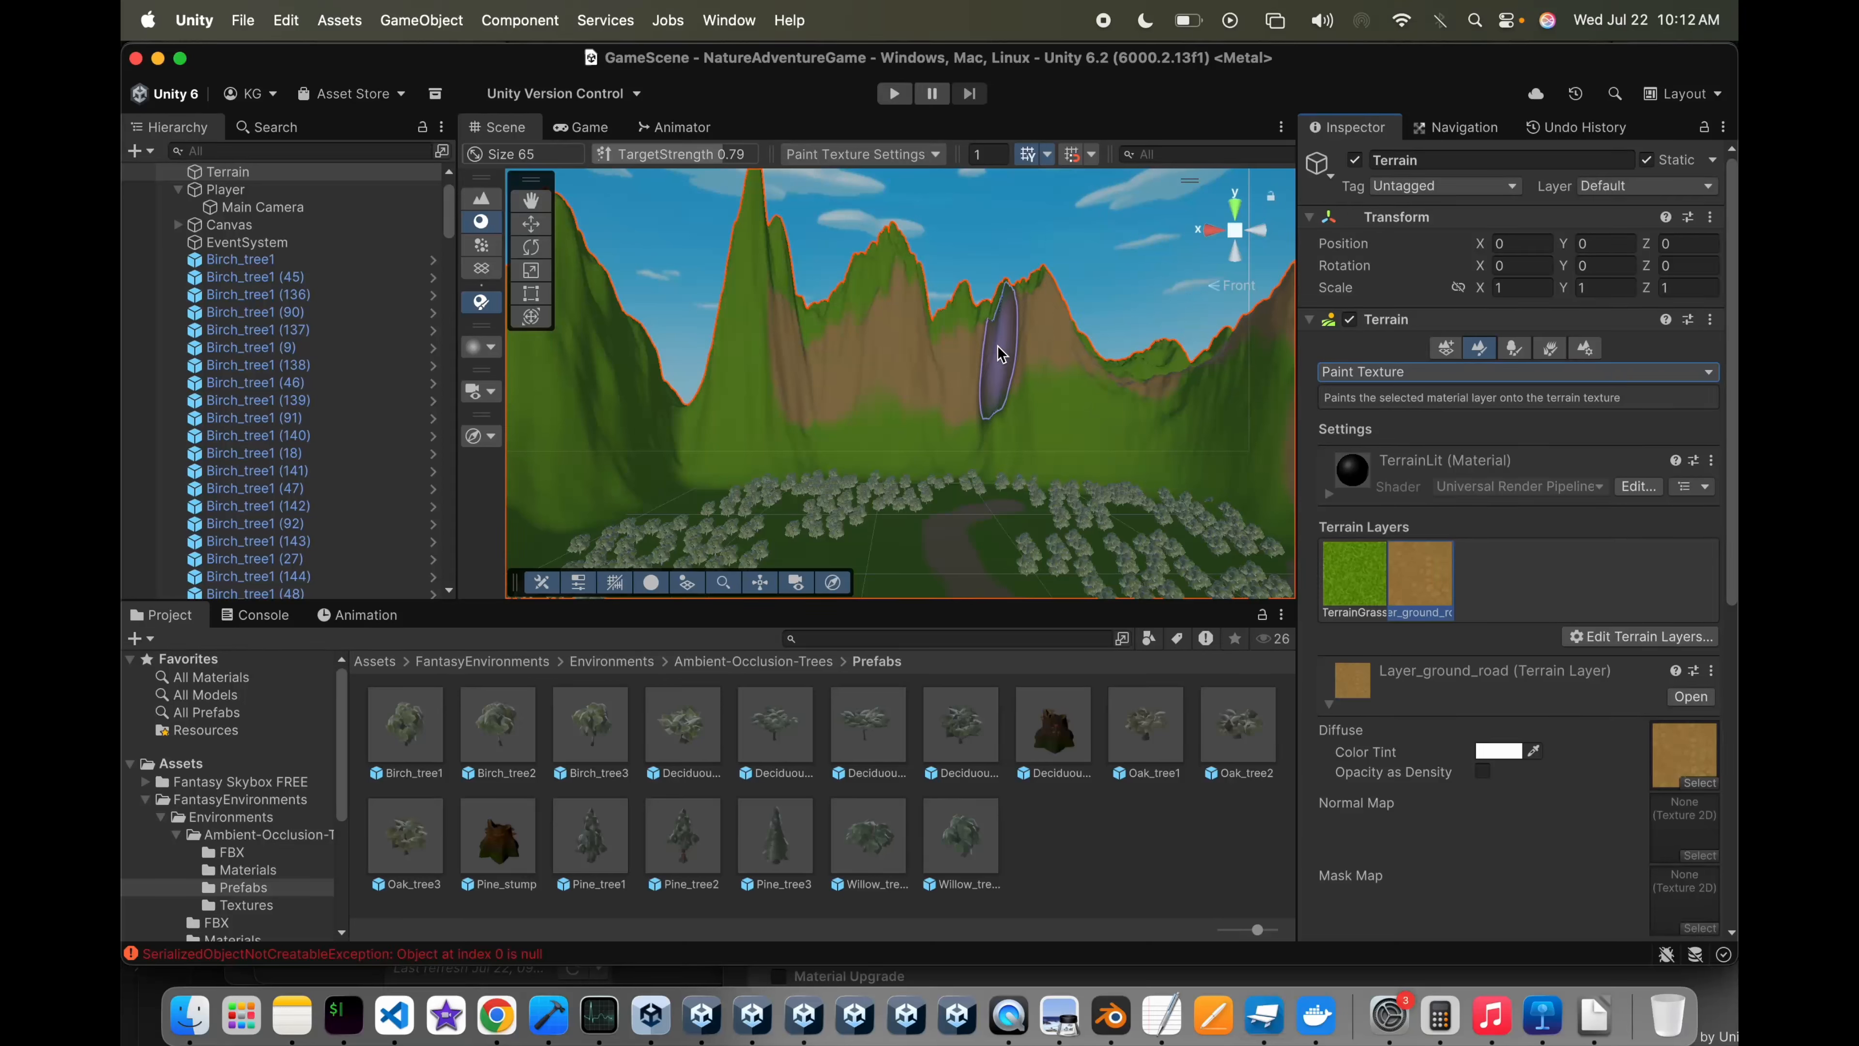
pyautogui.click(1341, 592)
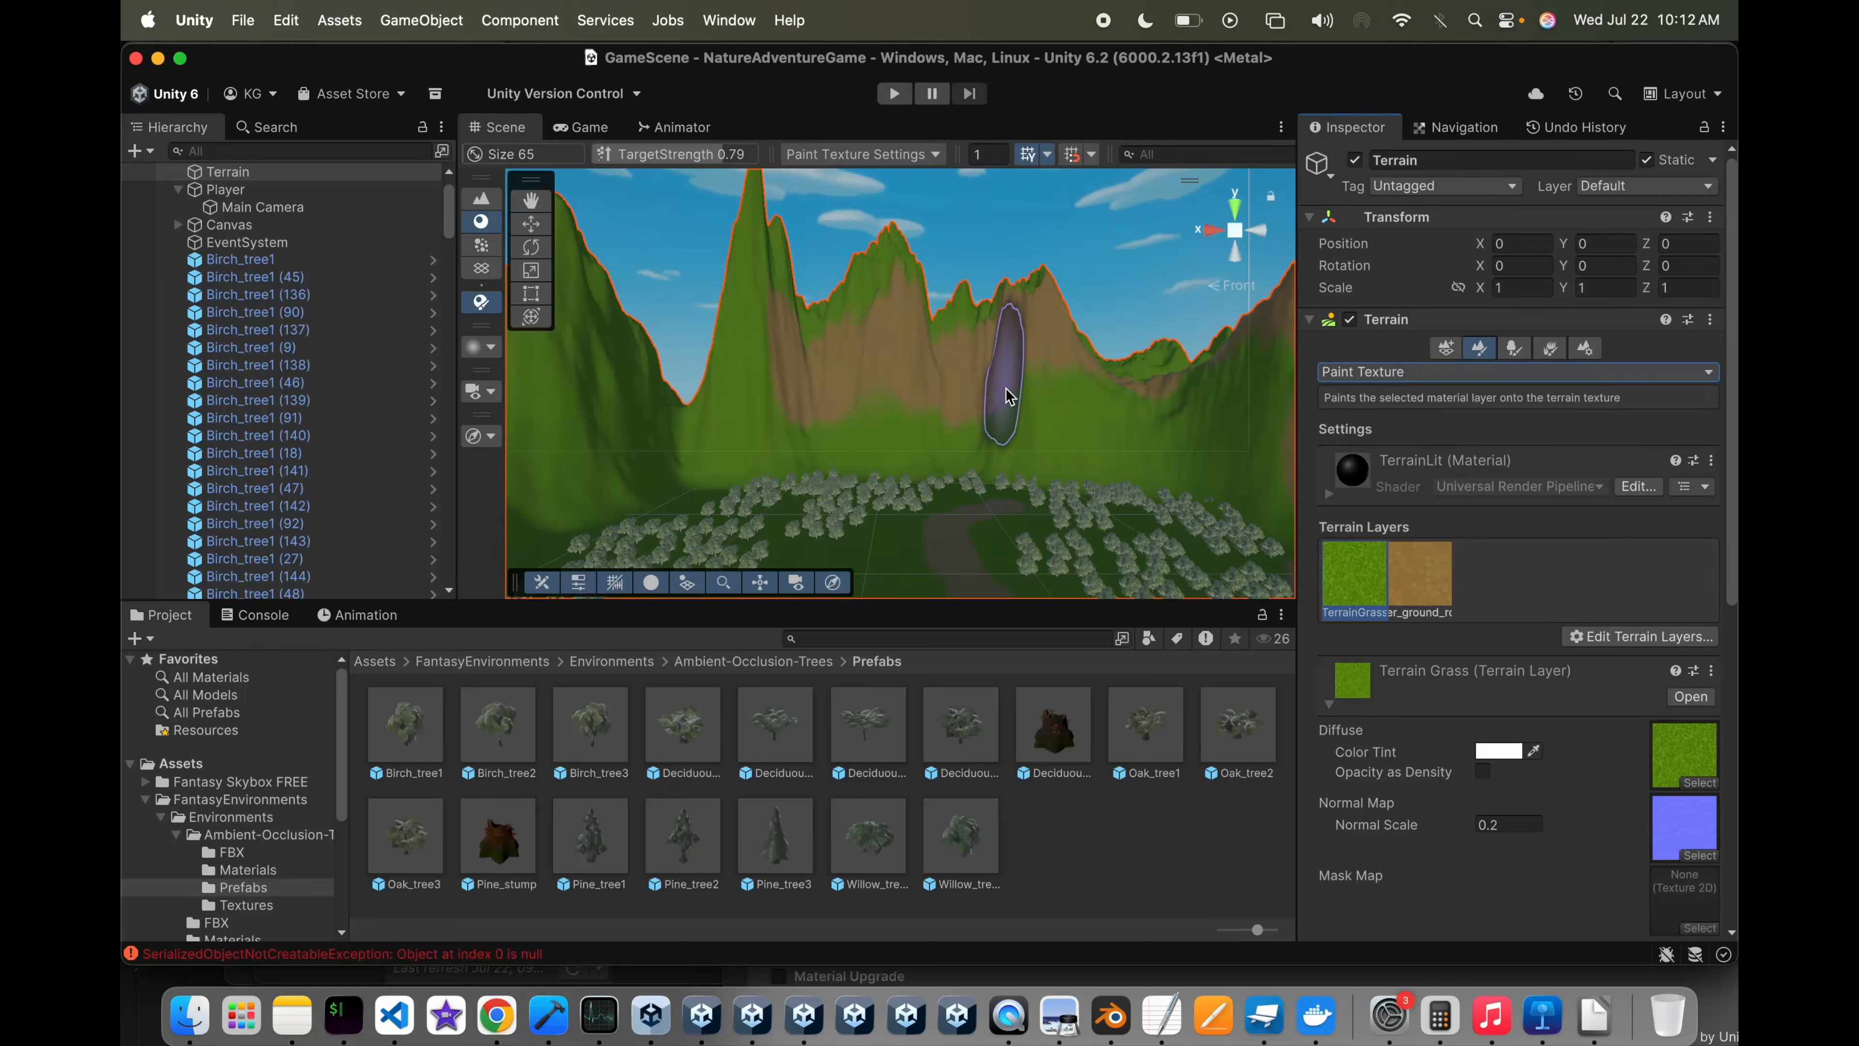
pyautogui.moveTo(946, 375)
pyautogui.mouseDown()
pyautogui.moveTo(761, 352)
pyautogui.moveTo(810, 352)
pyautogui.mouseUp()
pyautogui.moveTo(1033, 335); pyautogui.dragTo(1171, 352)
# Step: Set the skybox material in the environment lighting settings to FS003_Day and inspect the sky around the terrain
pyautogui.click(729, 20)
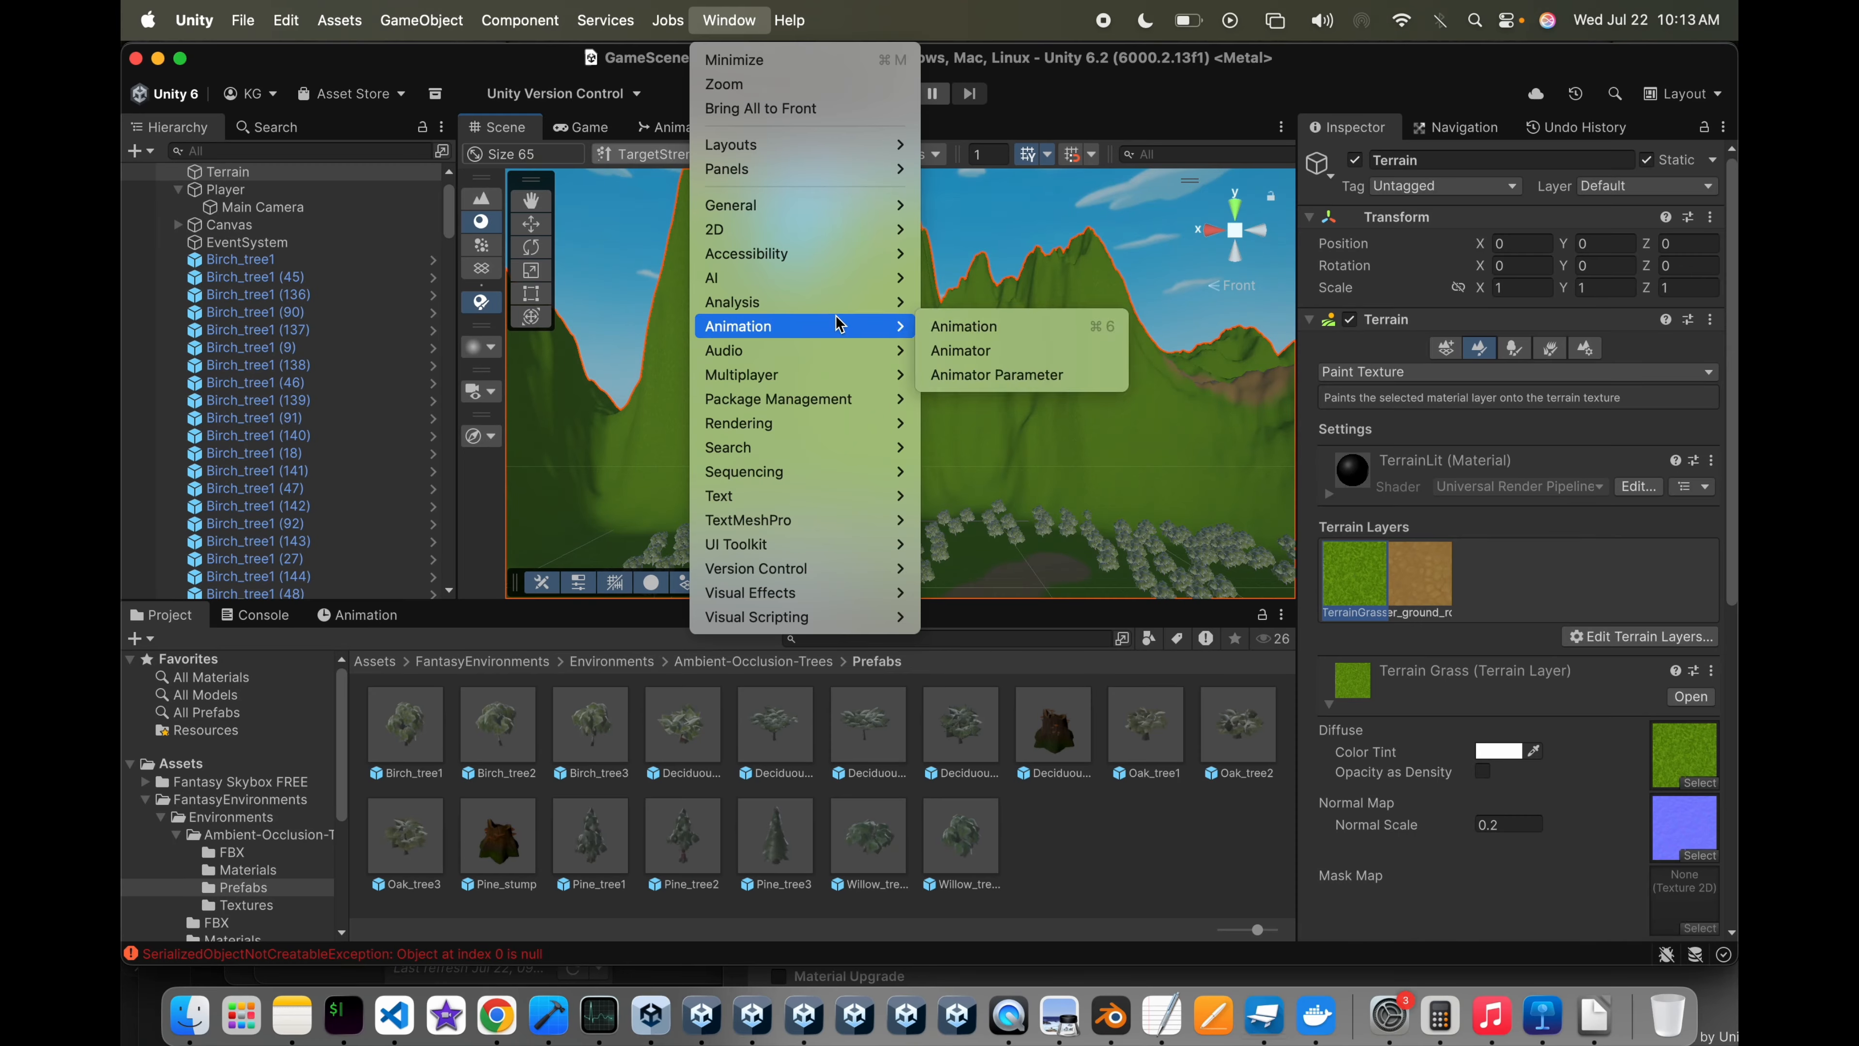
pyautogui.moveTo(825, 423)
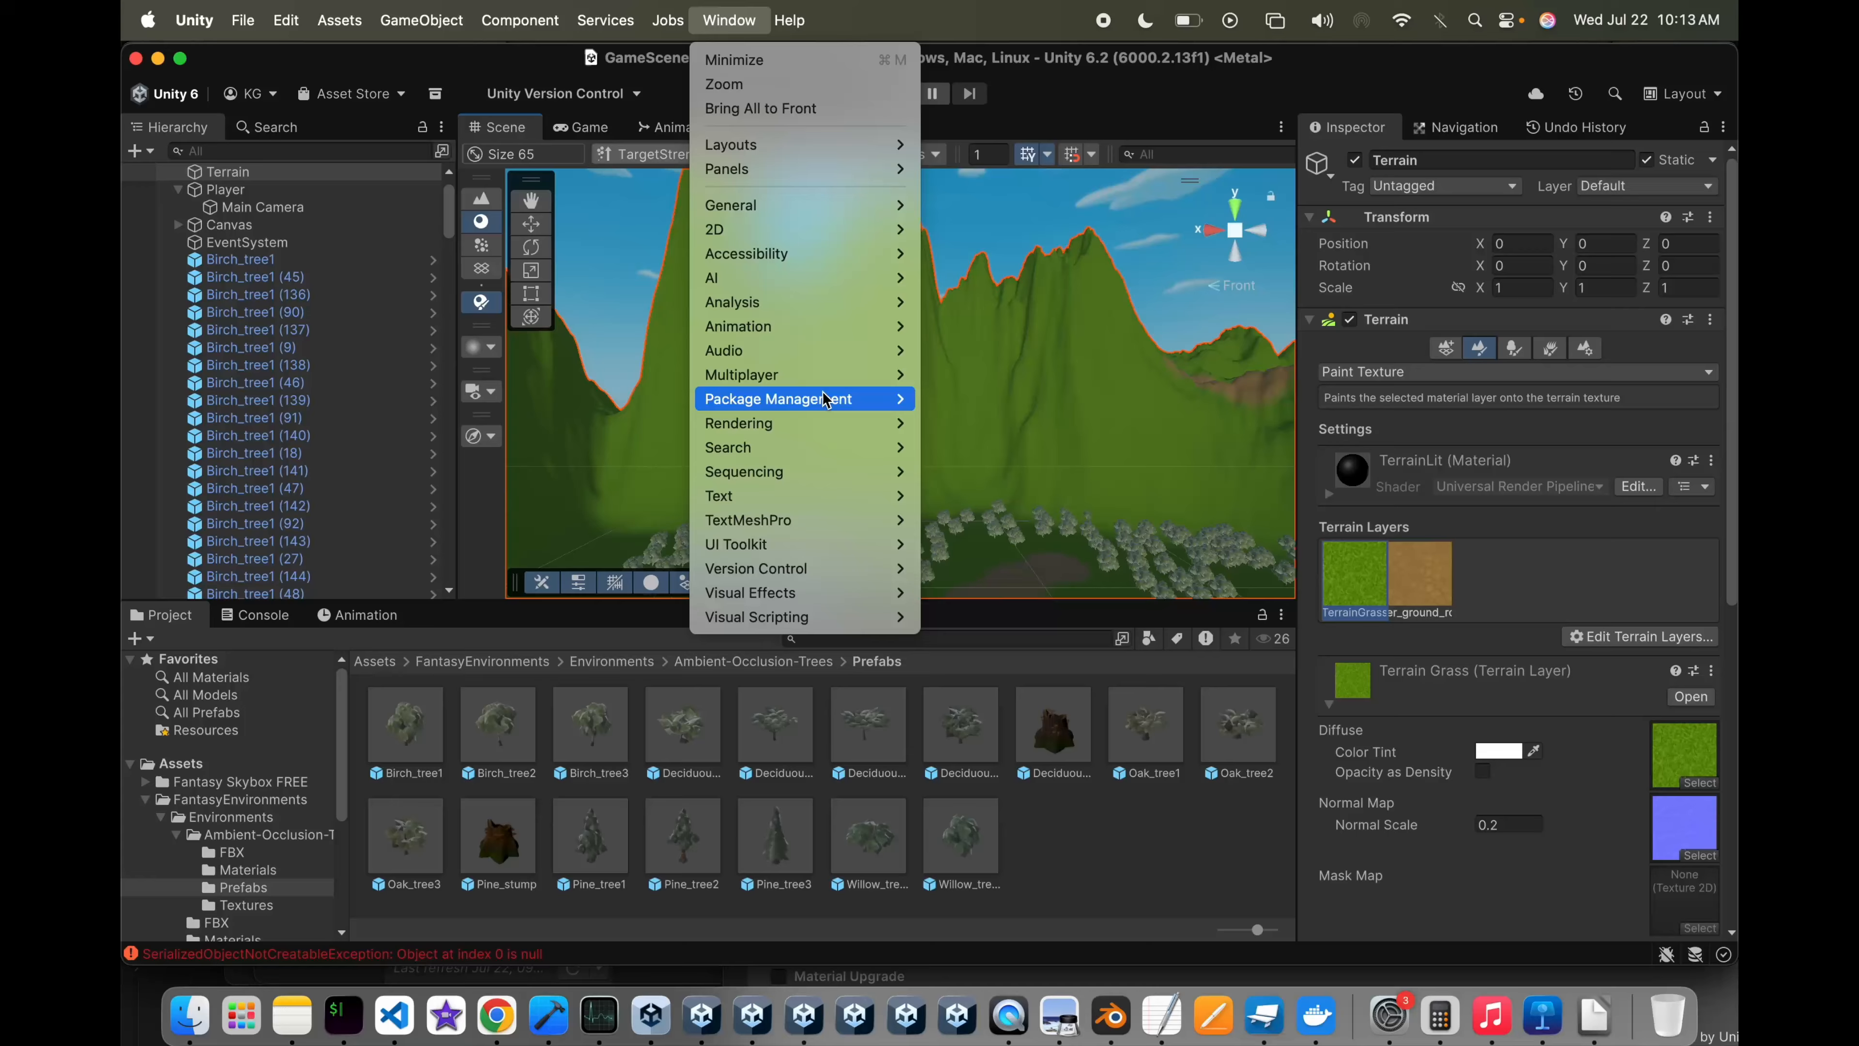
pyautogui.moveTo(825, 397)
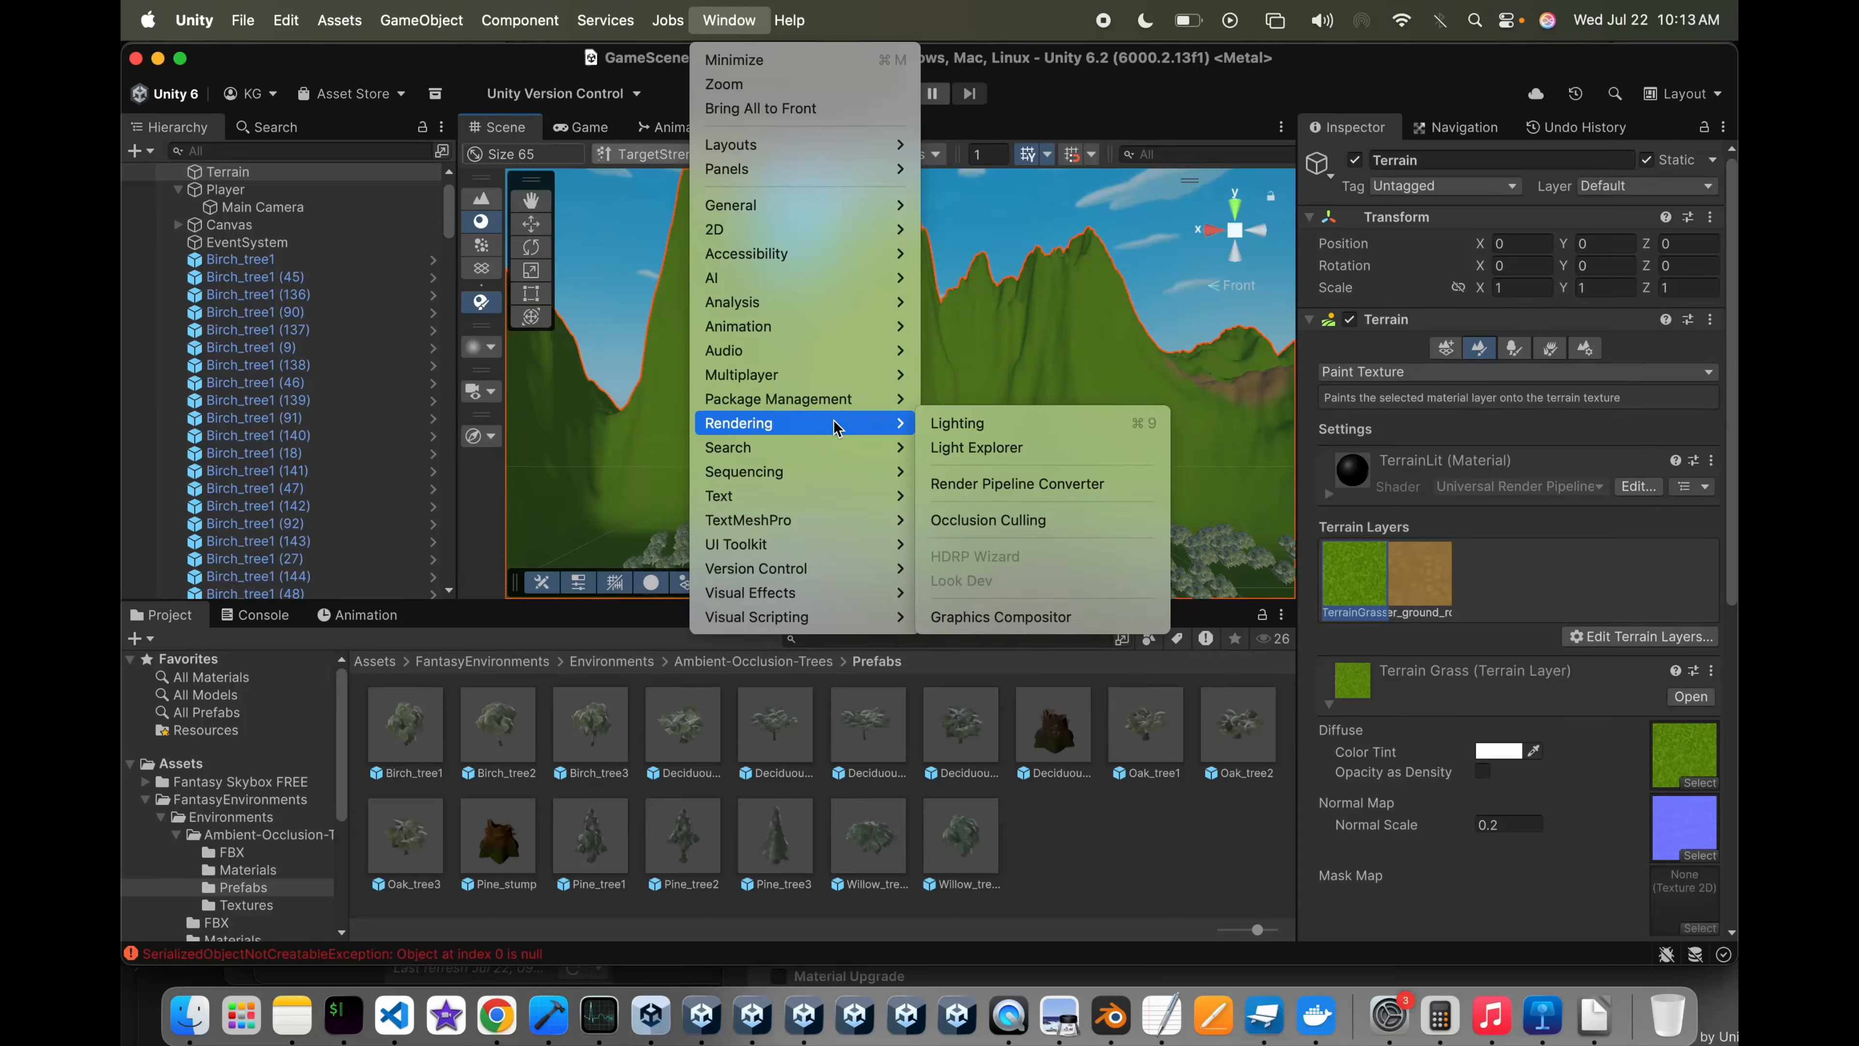
pyautogui.click(998, 425)
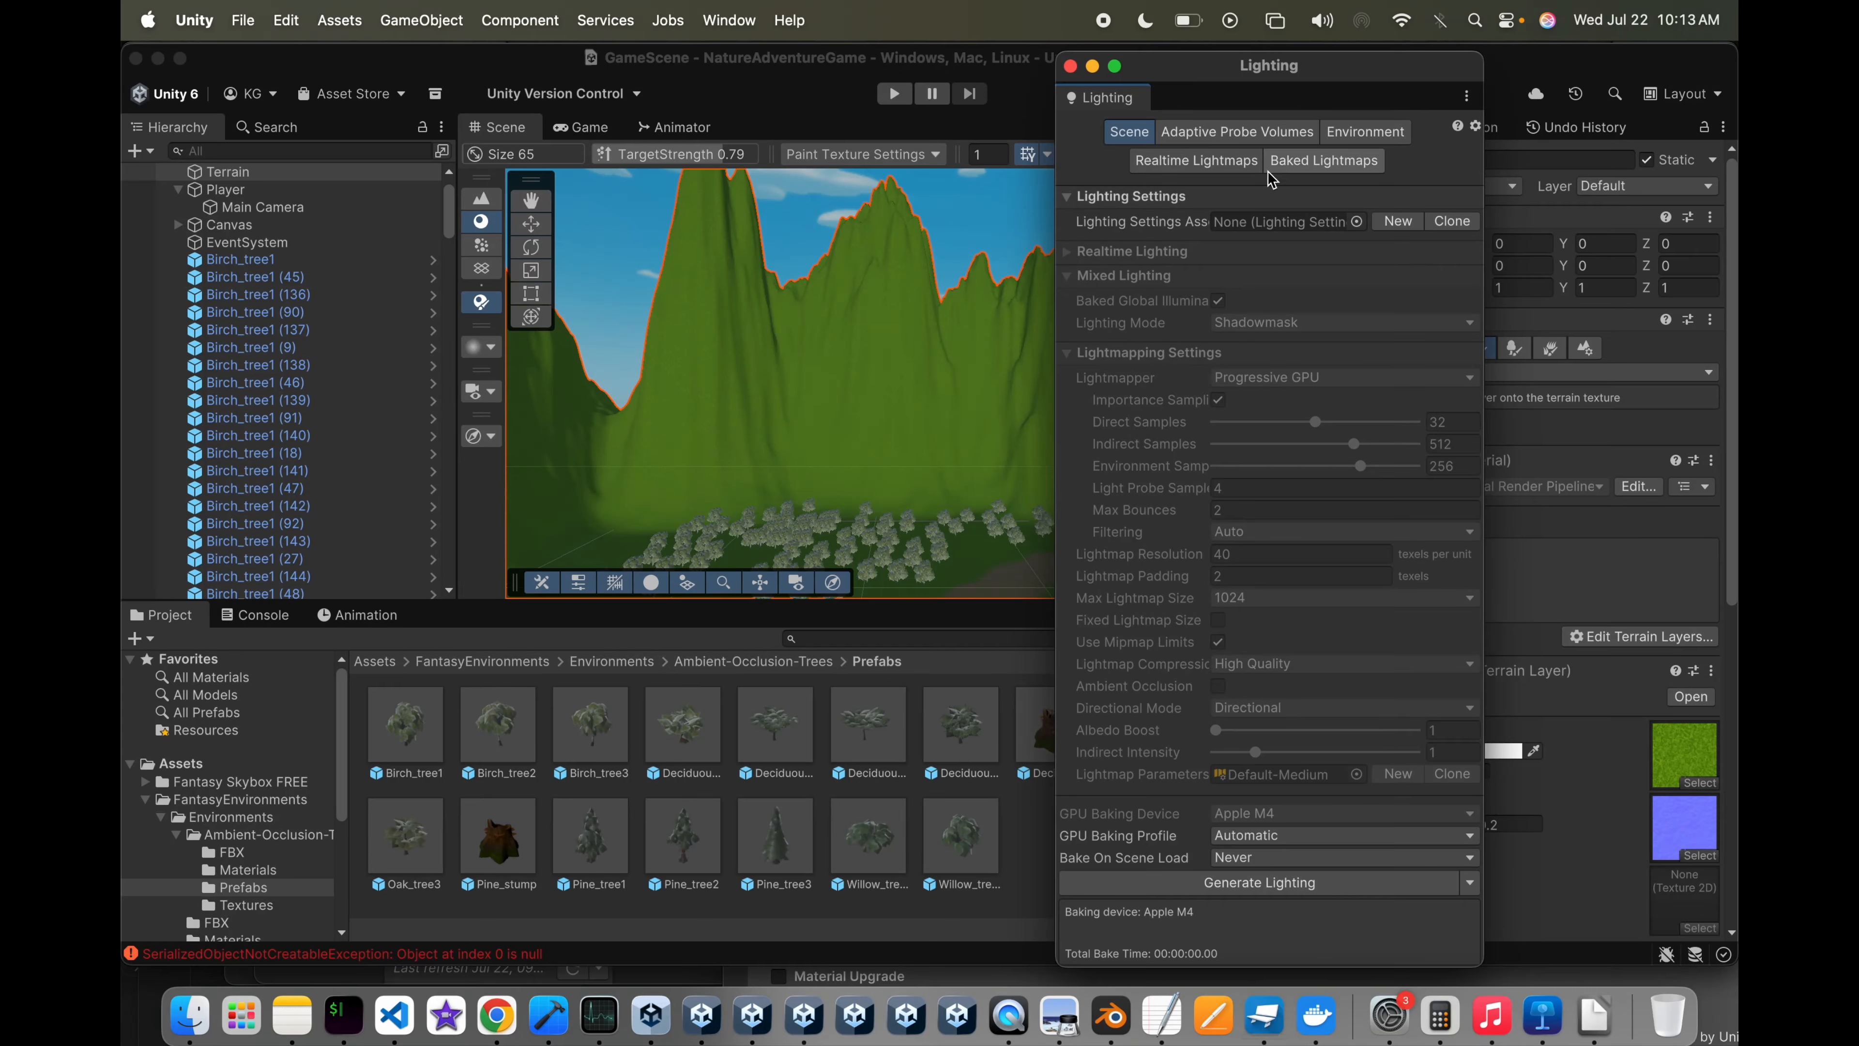
pyautogui.click(1286, 133)
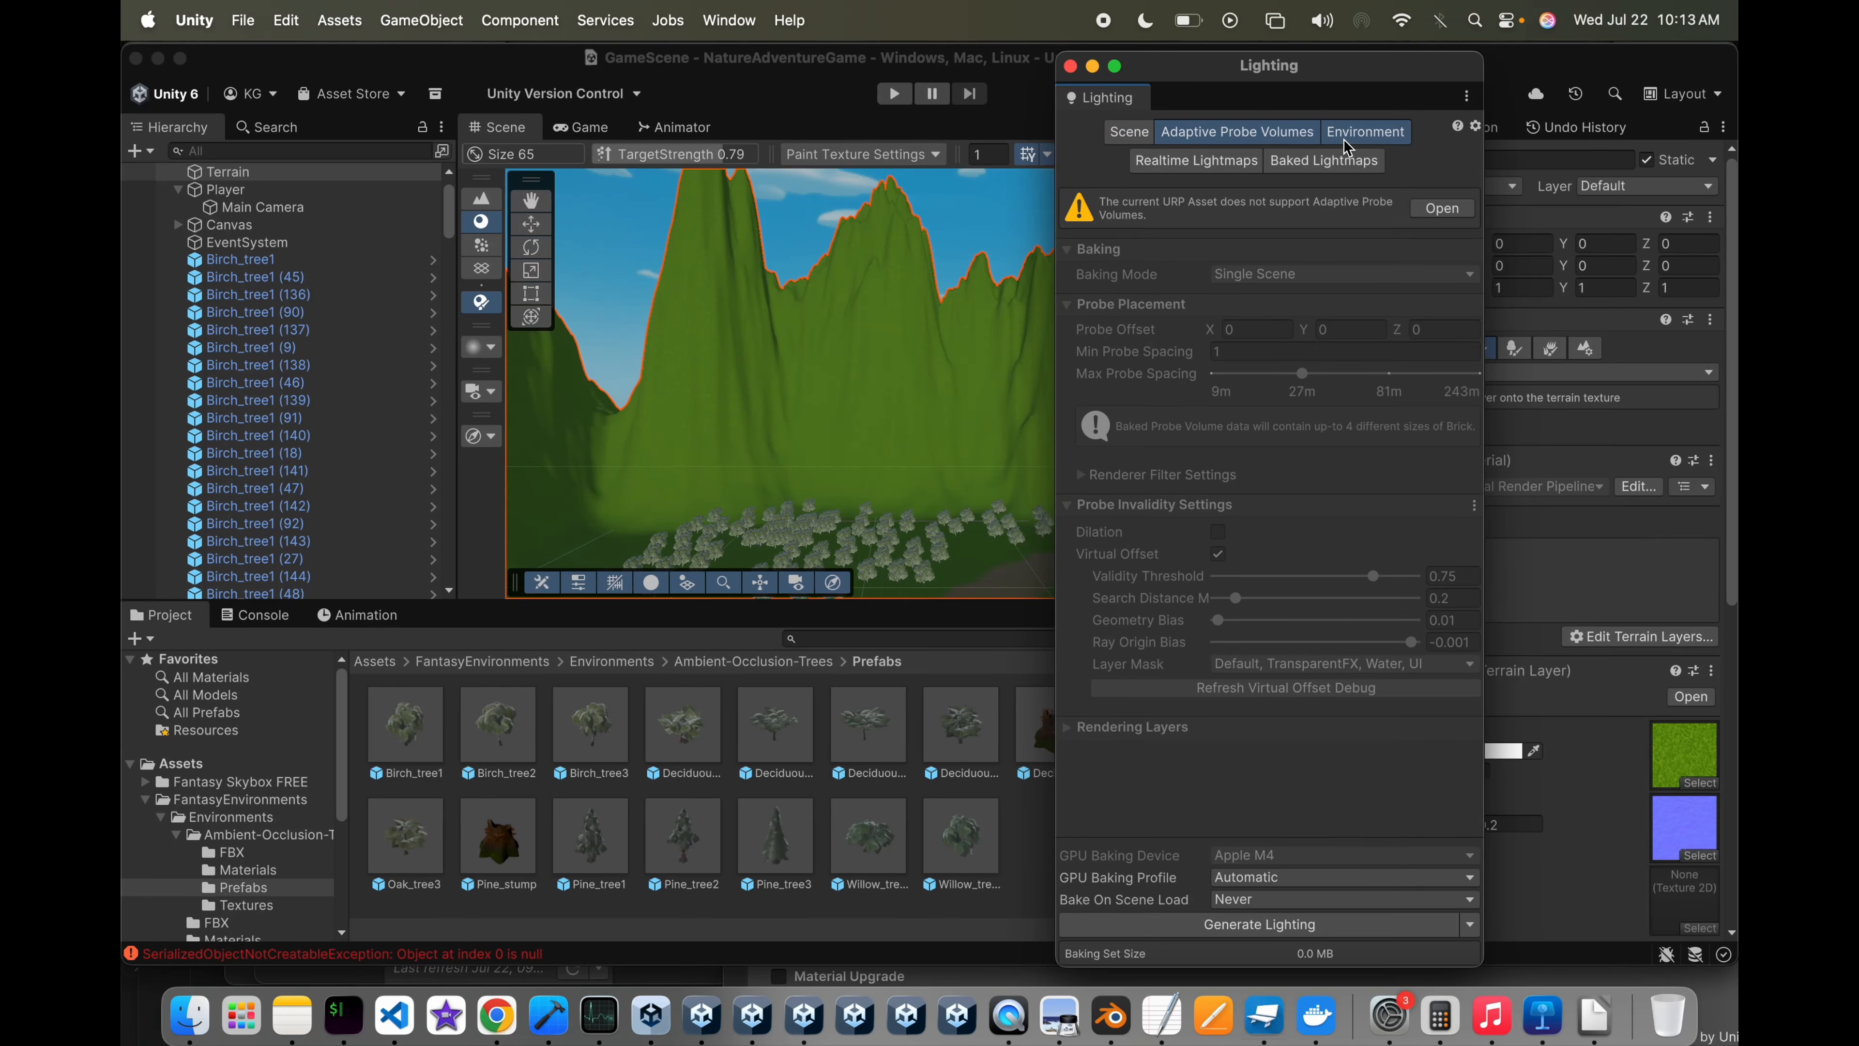
pyautogui.click(1399, 131)
pyautogui.click(1469, 221)
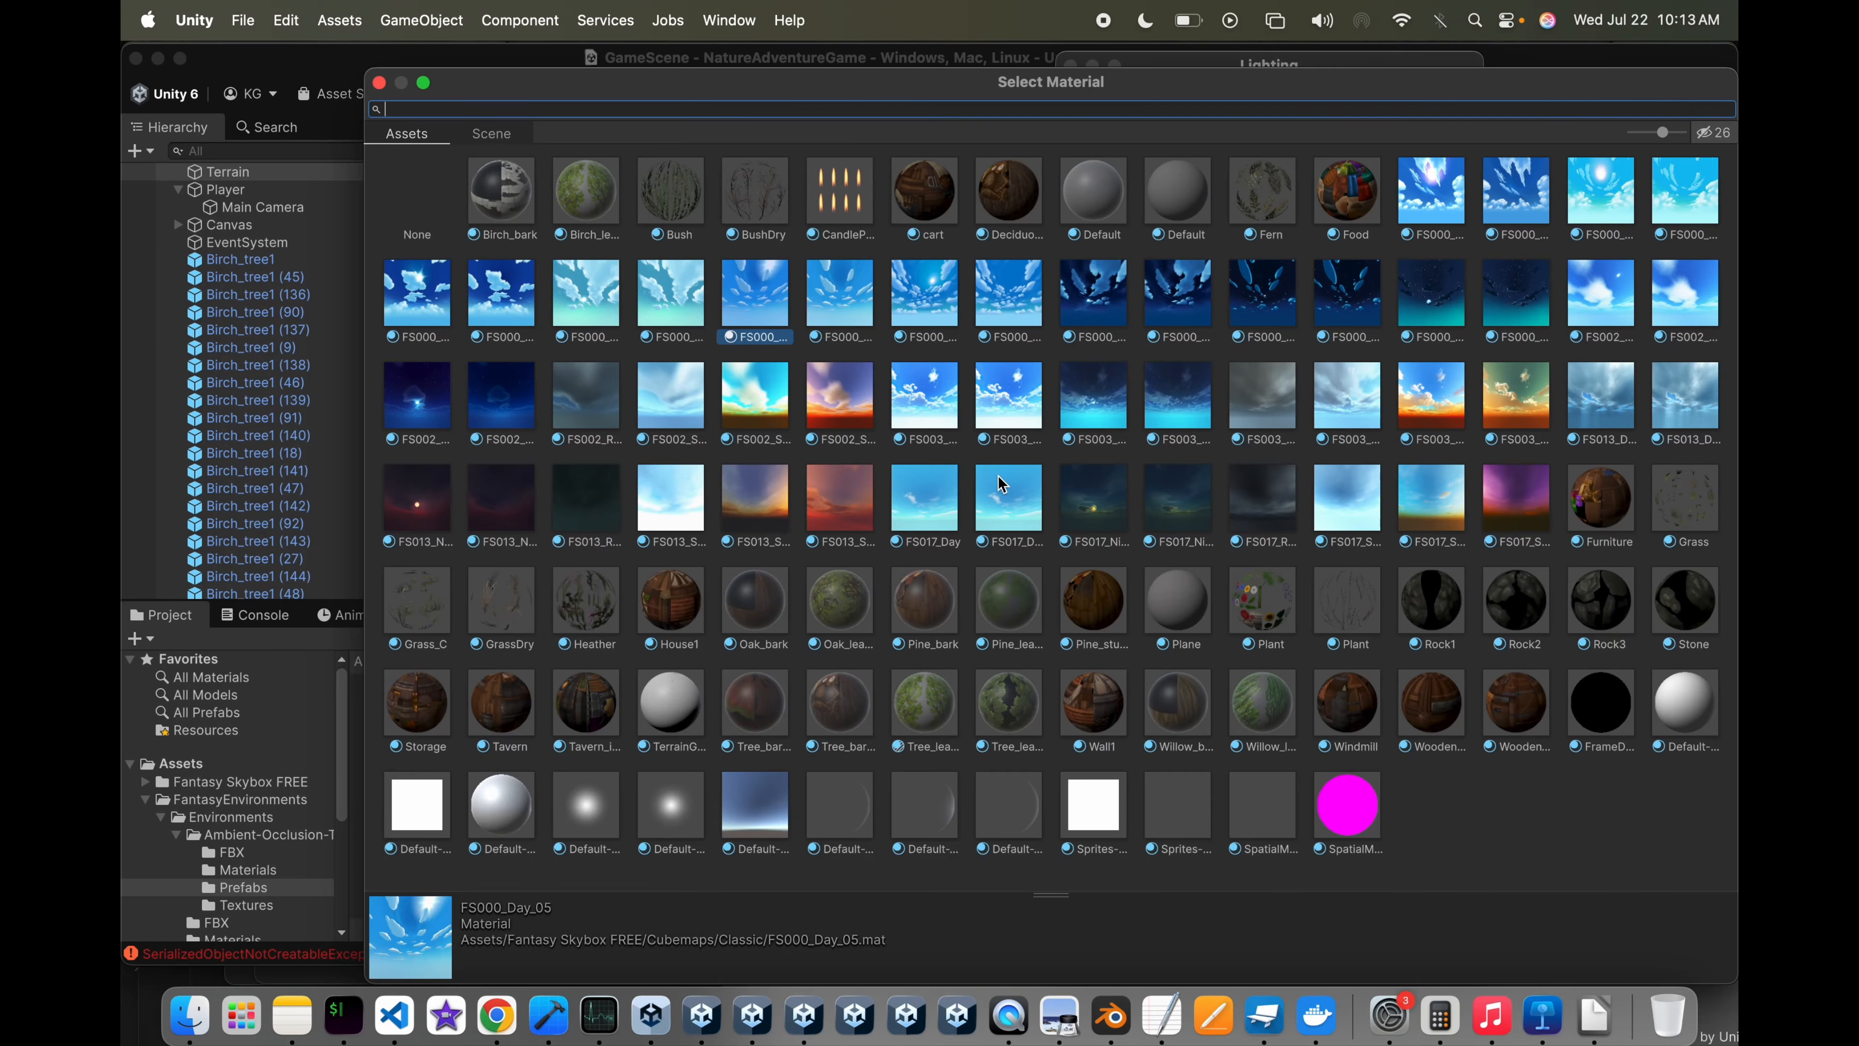
pyautogui.click(949, 392)
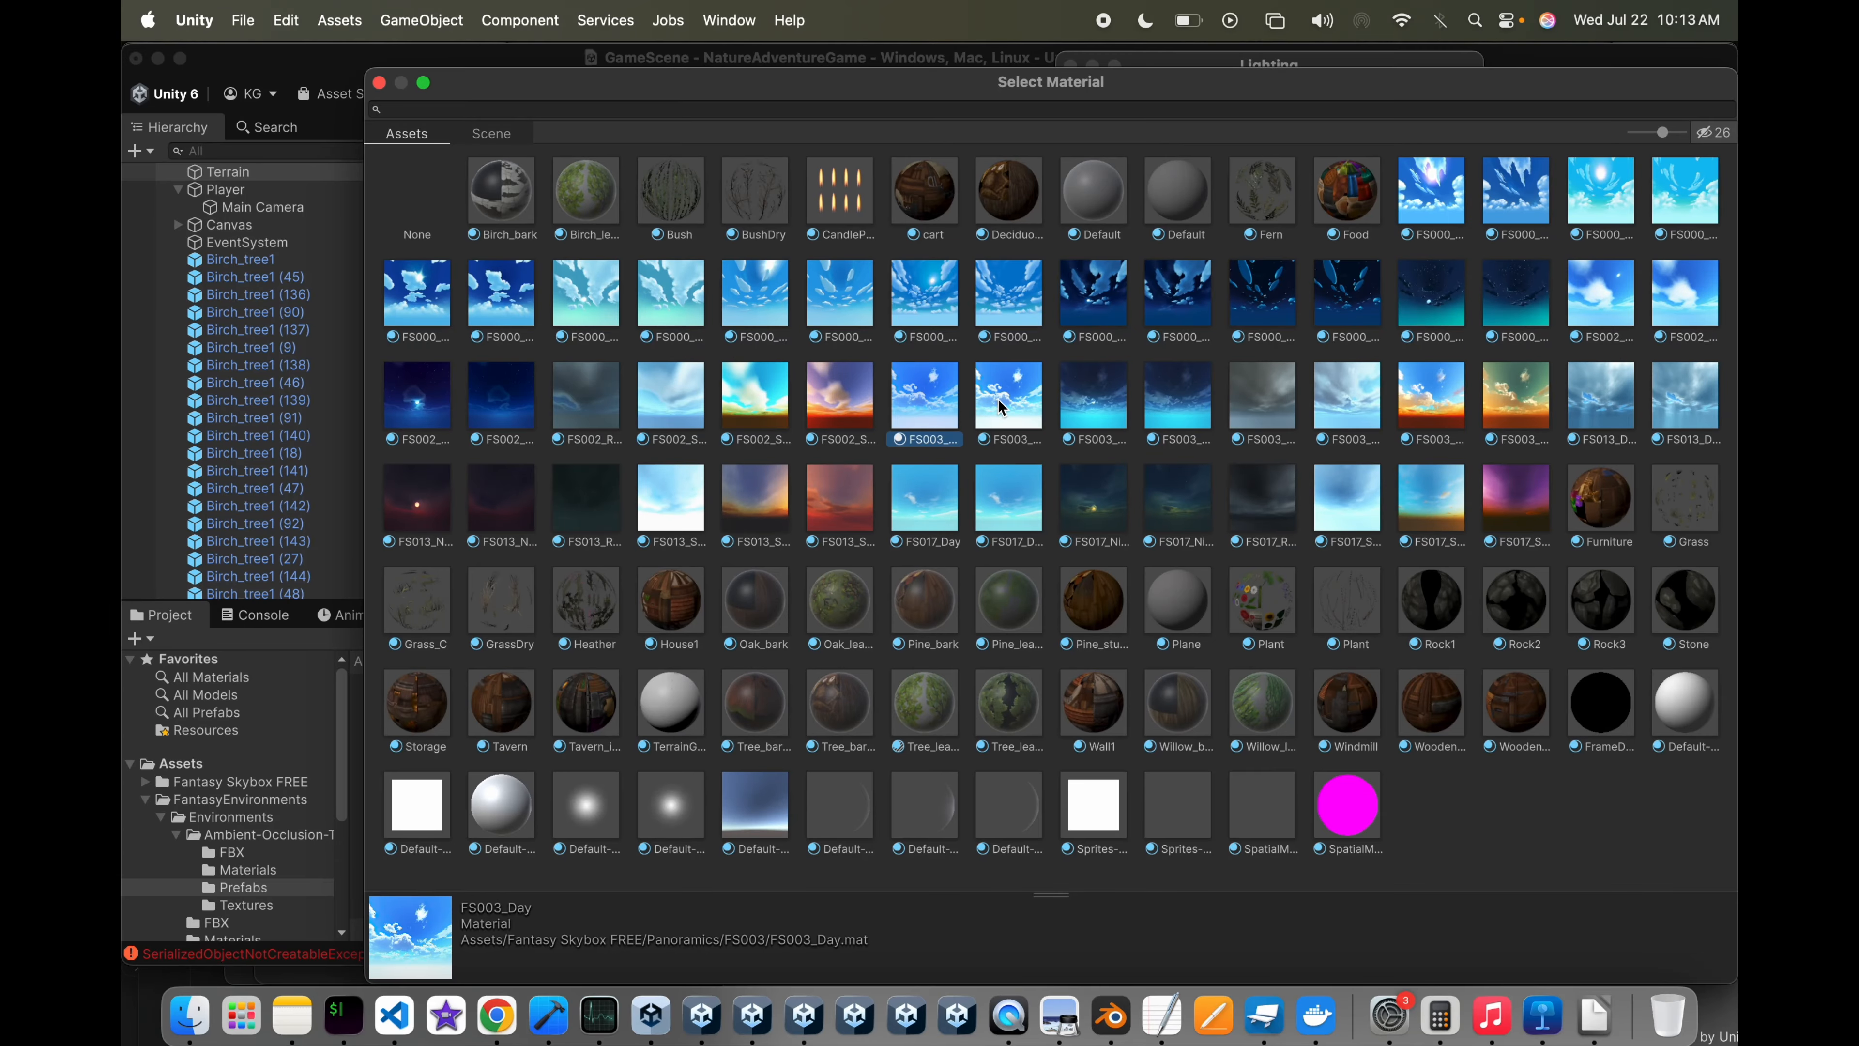
pyautogui.doubleClick(945, 396)
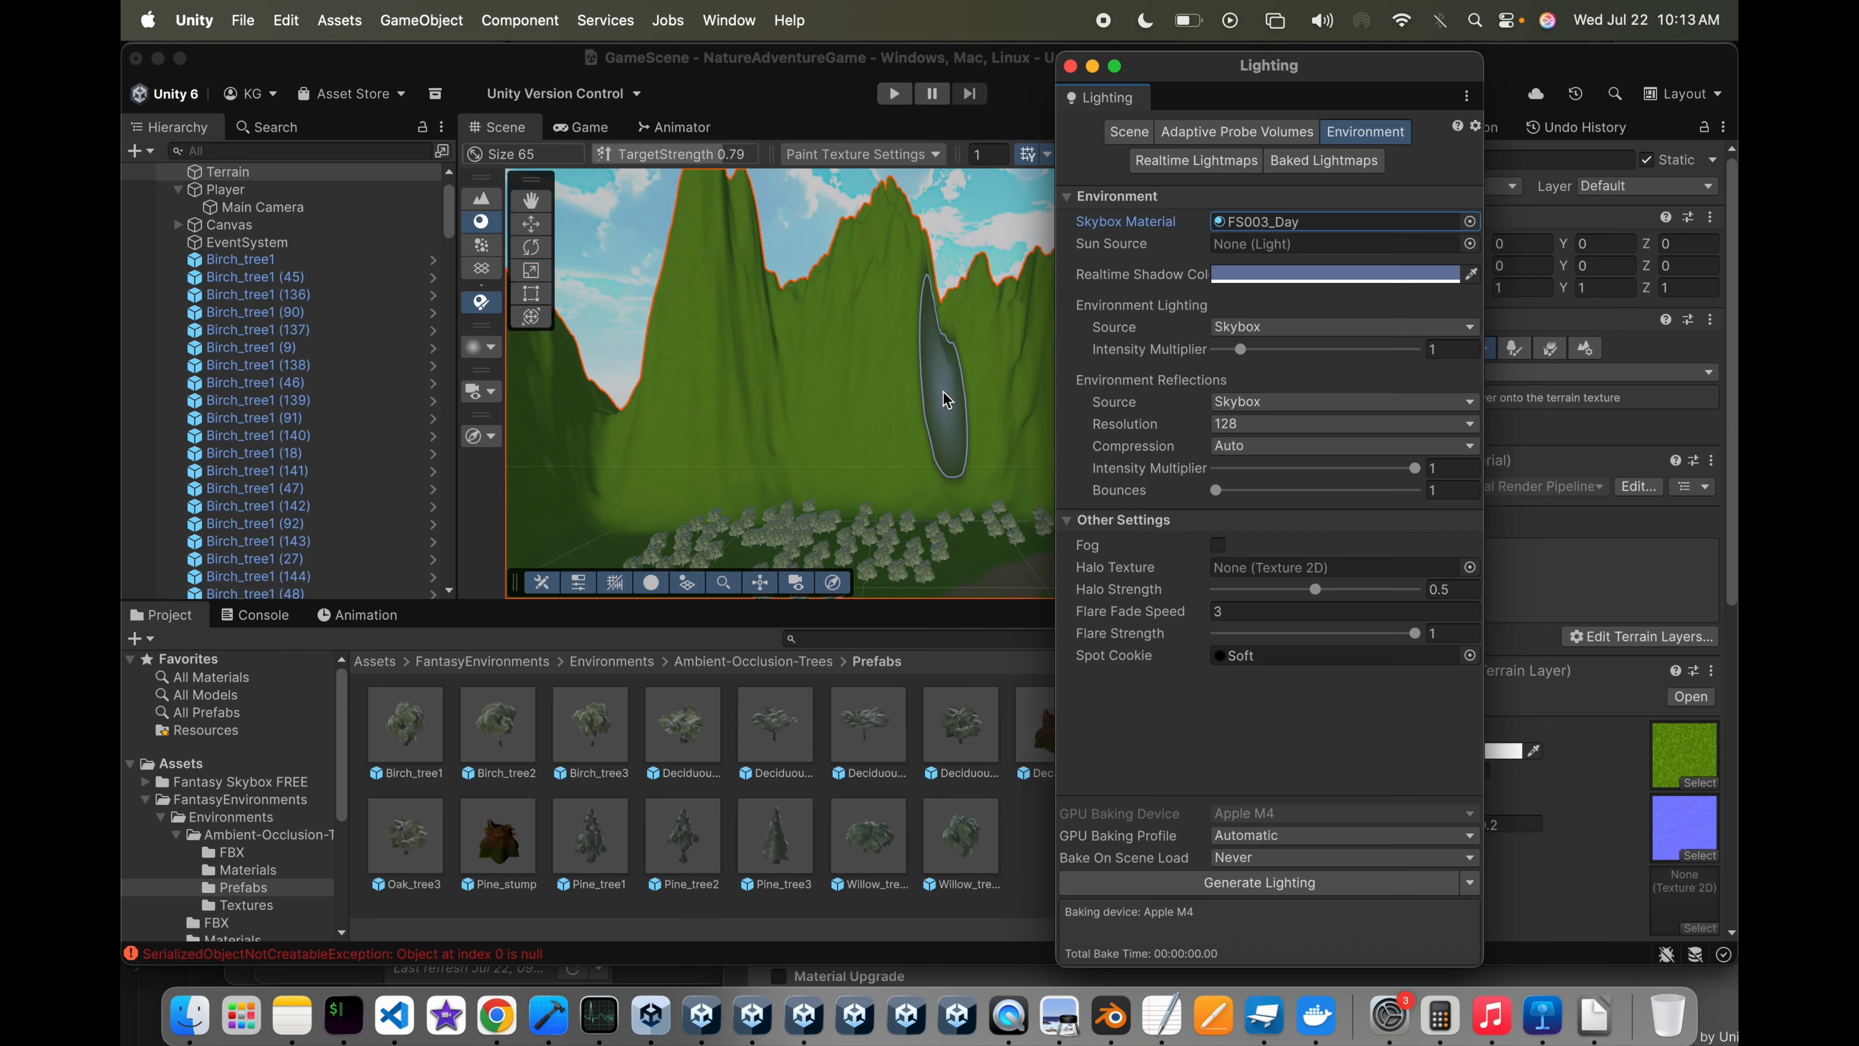
pyautogui.scroll(-15, 935, 362)
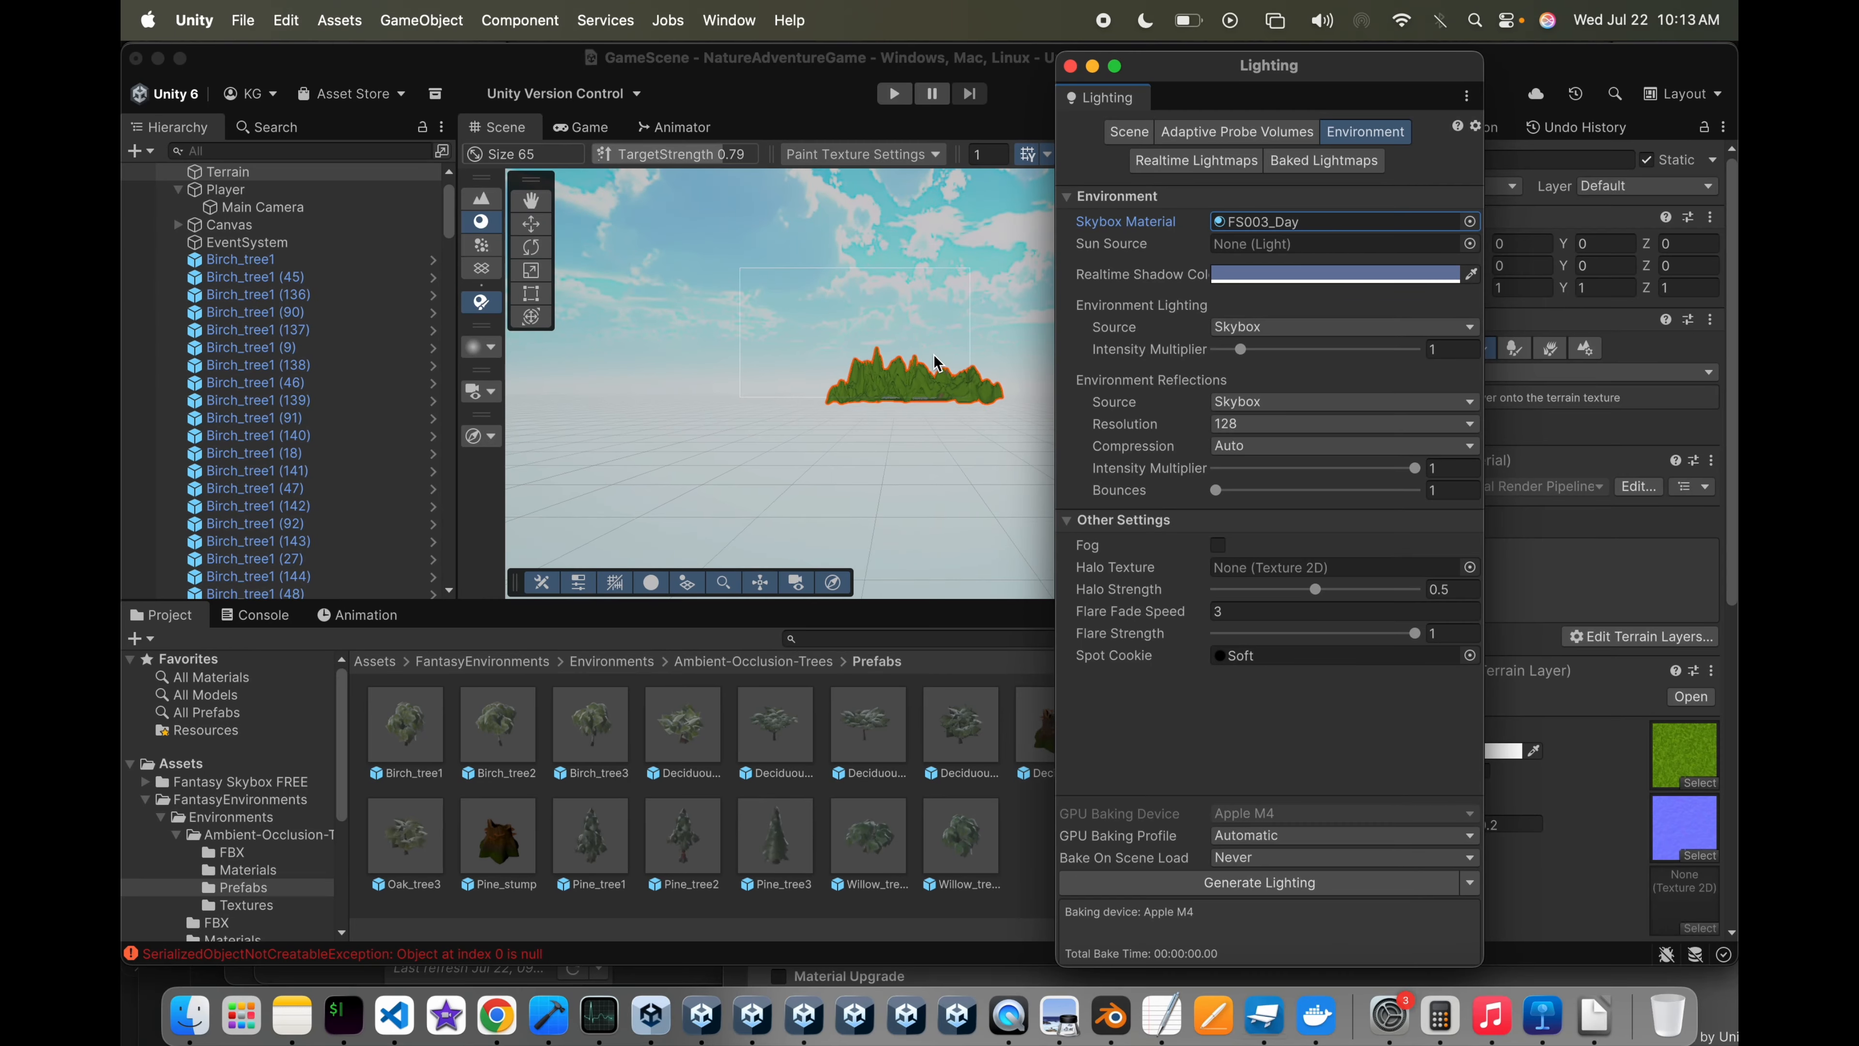
pyautogui.scroll(15, 935, 362)
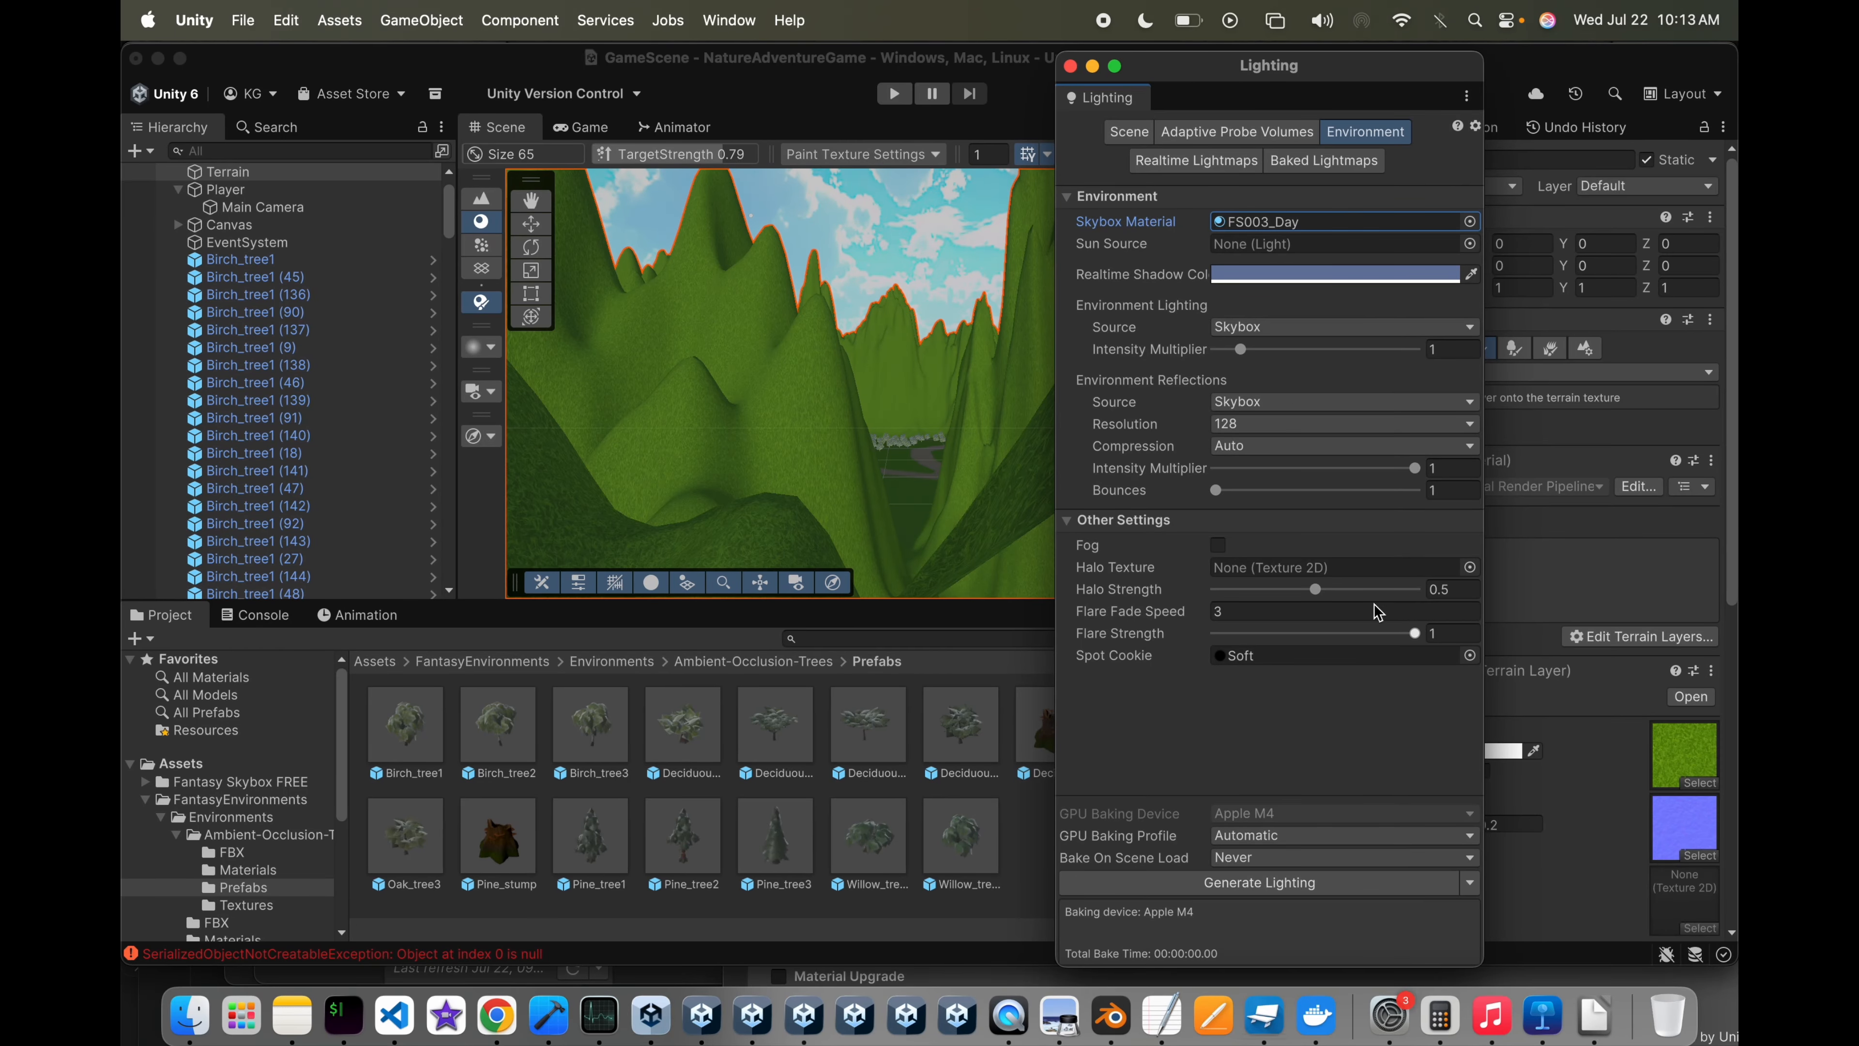
pyautogui.click(1069, 66)
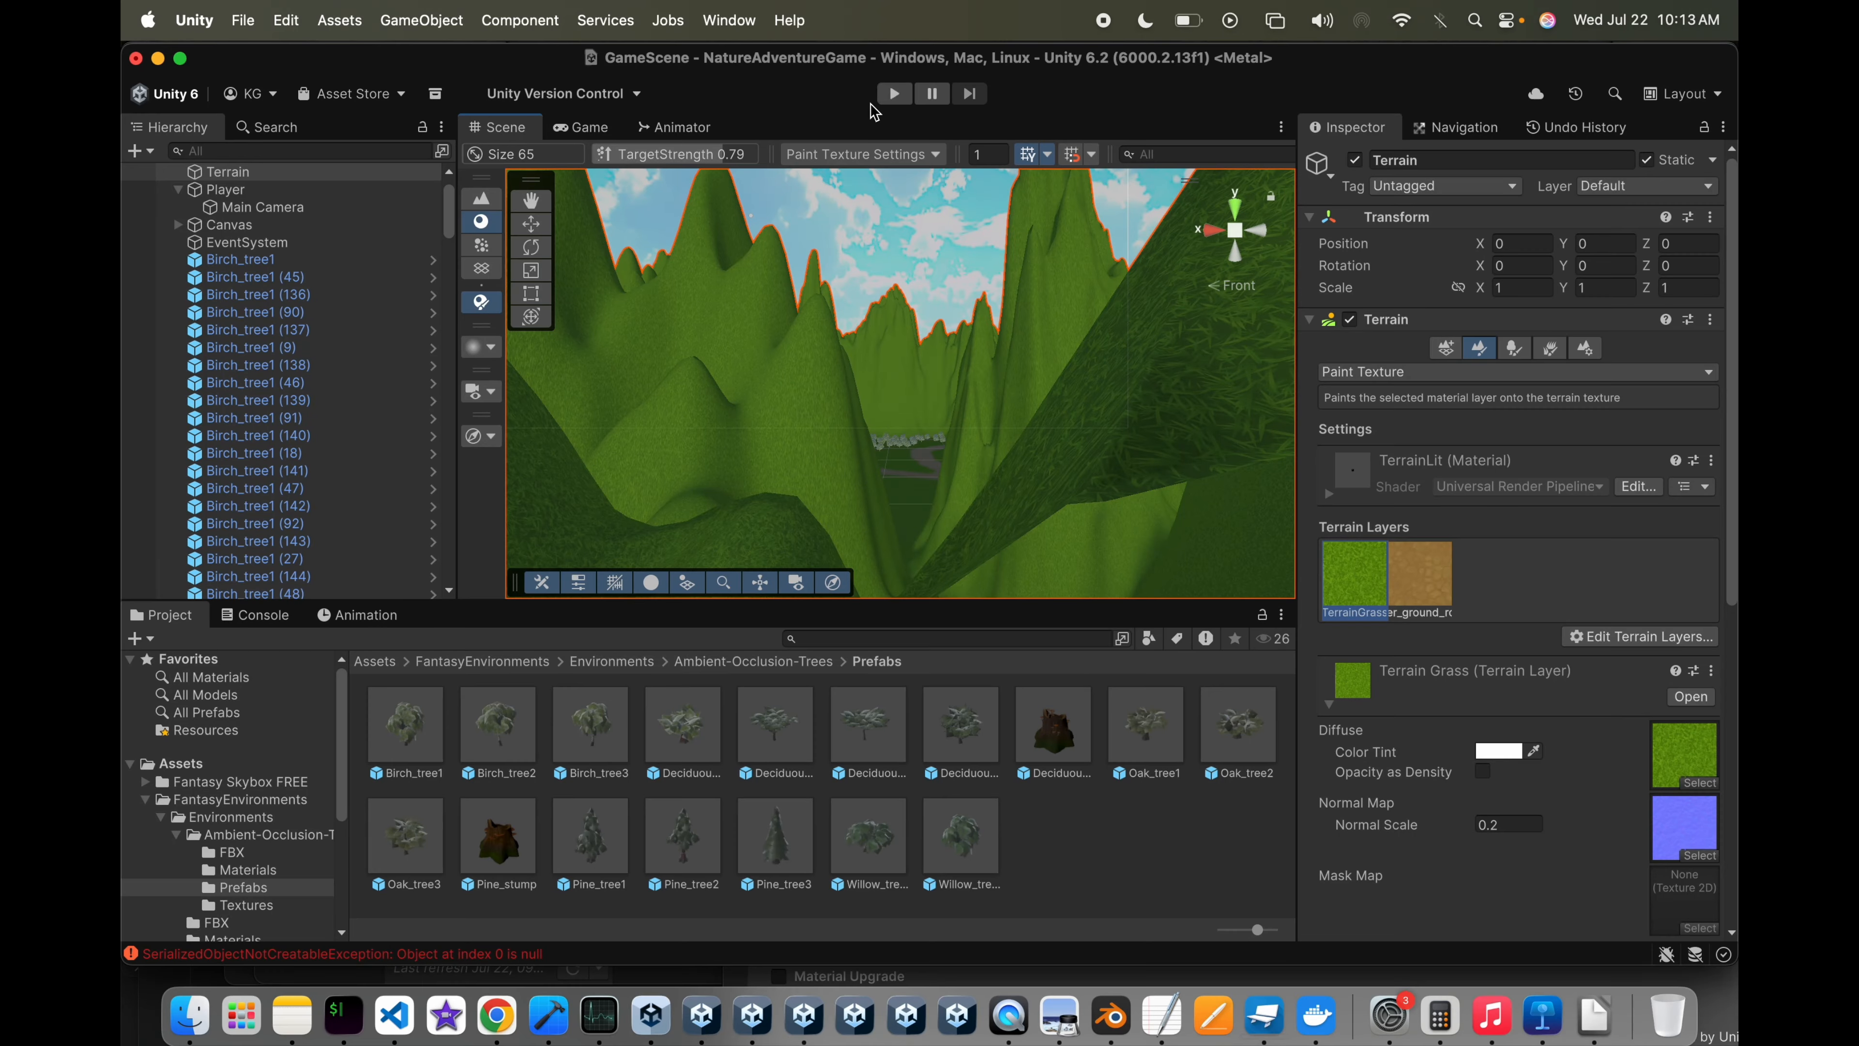
# Step: Play-test the scene with the new skybox, looking around the grassy ground, and return to the scene view
pyautogui.click(889, 95)
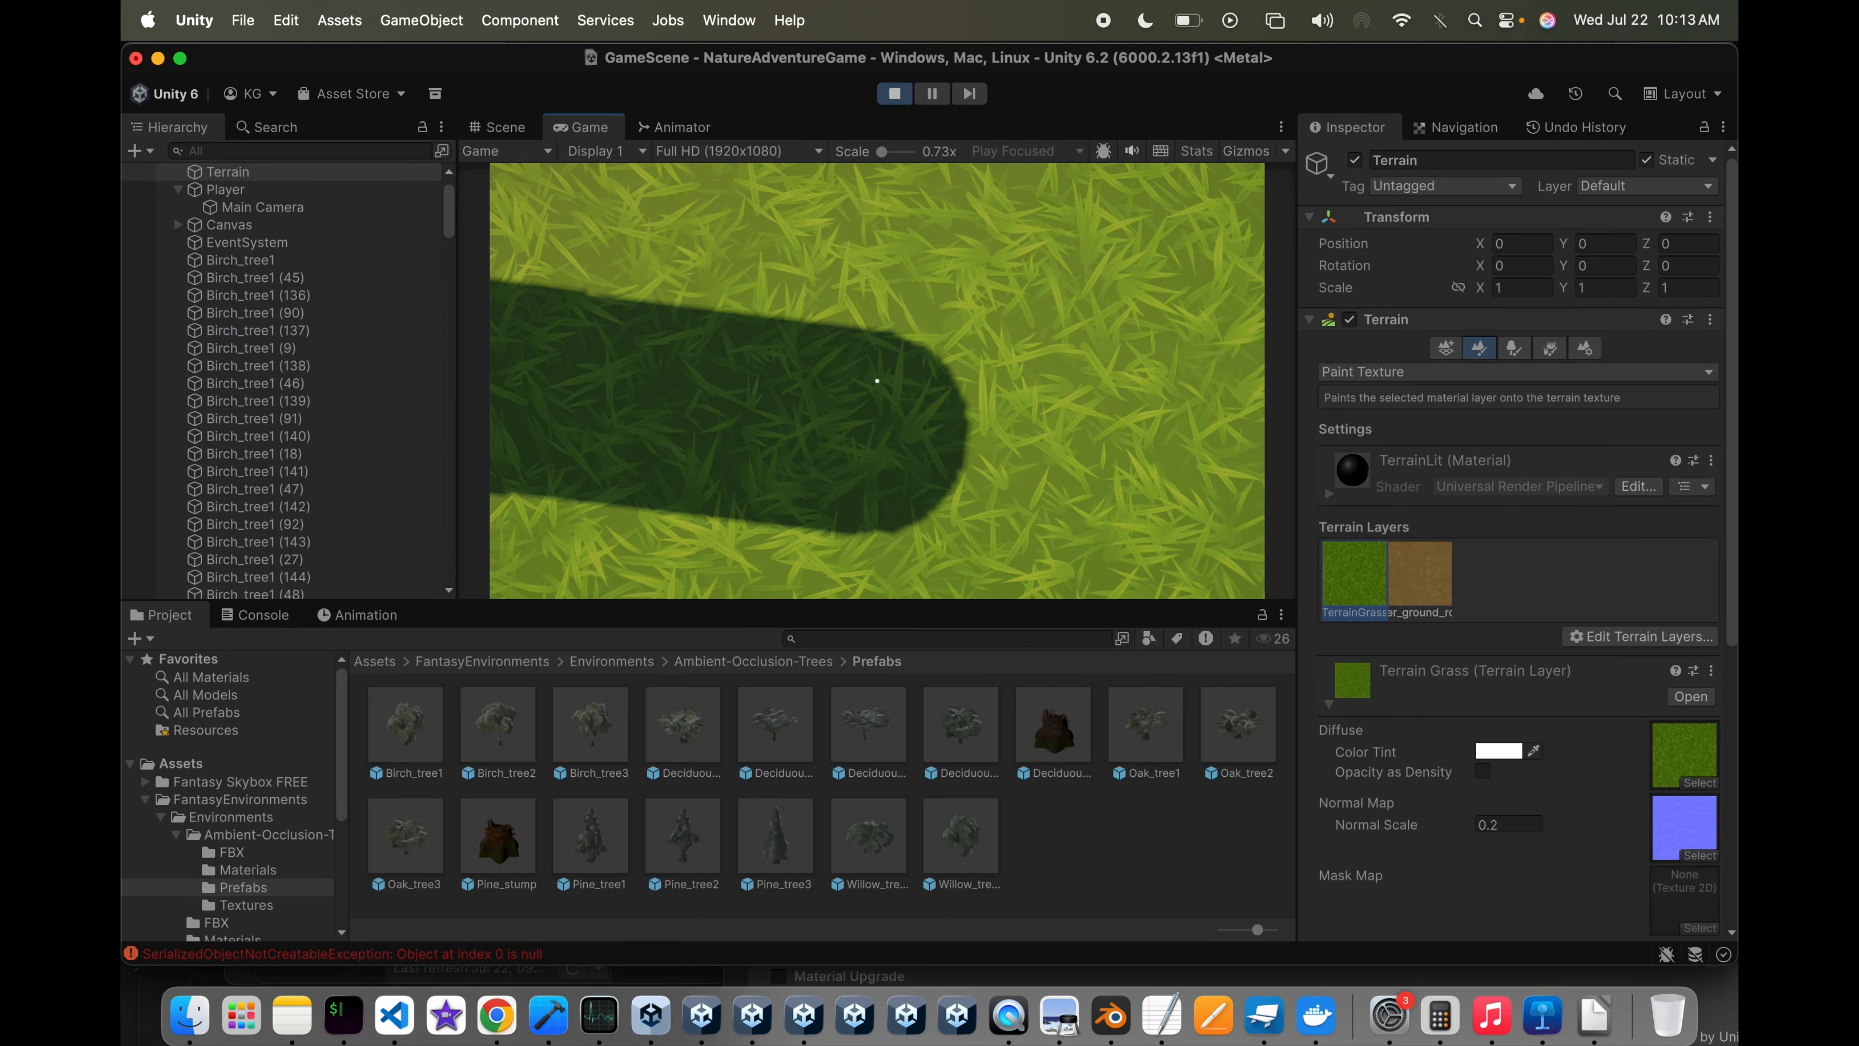
pyautogui.press('Escape')
pyautogui.click(505, 128)
# Step: Frame the Player in the running scene, try to raise it above the ground, and stop the play-test
pyautogui.scroll(3, 248, 220)
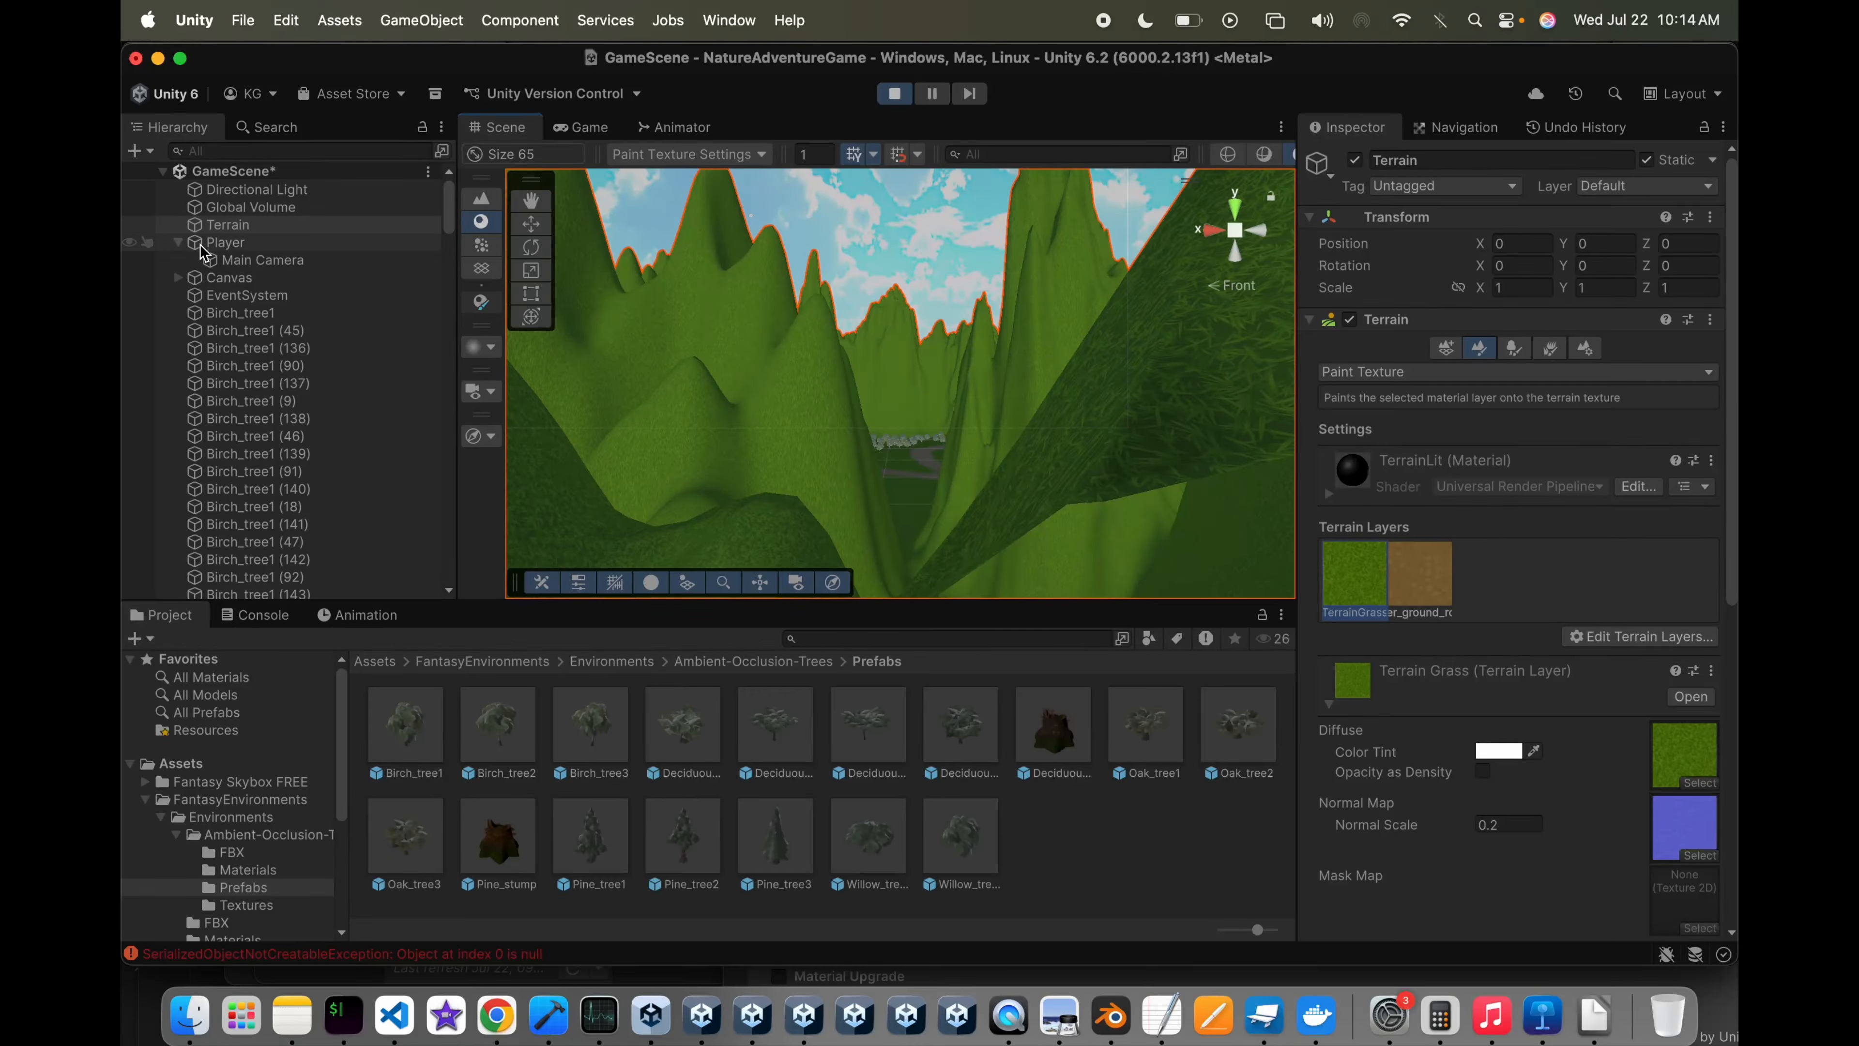
pyautogui.click(216, 244)
pyautogui.scroll(-10, 674, 283)
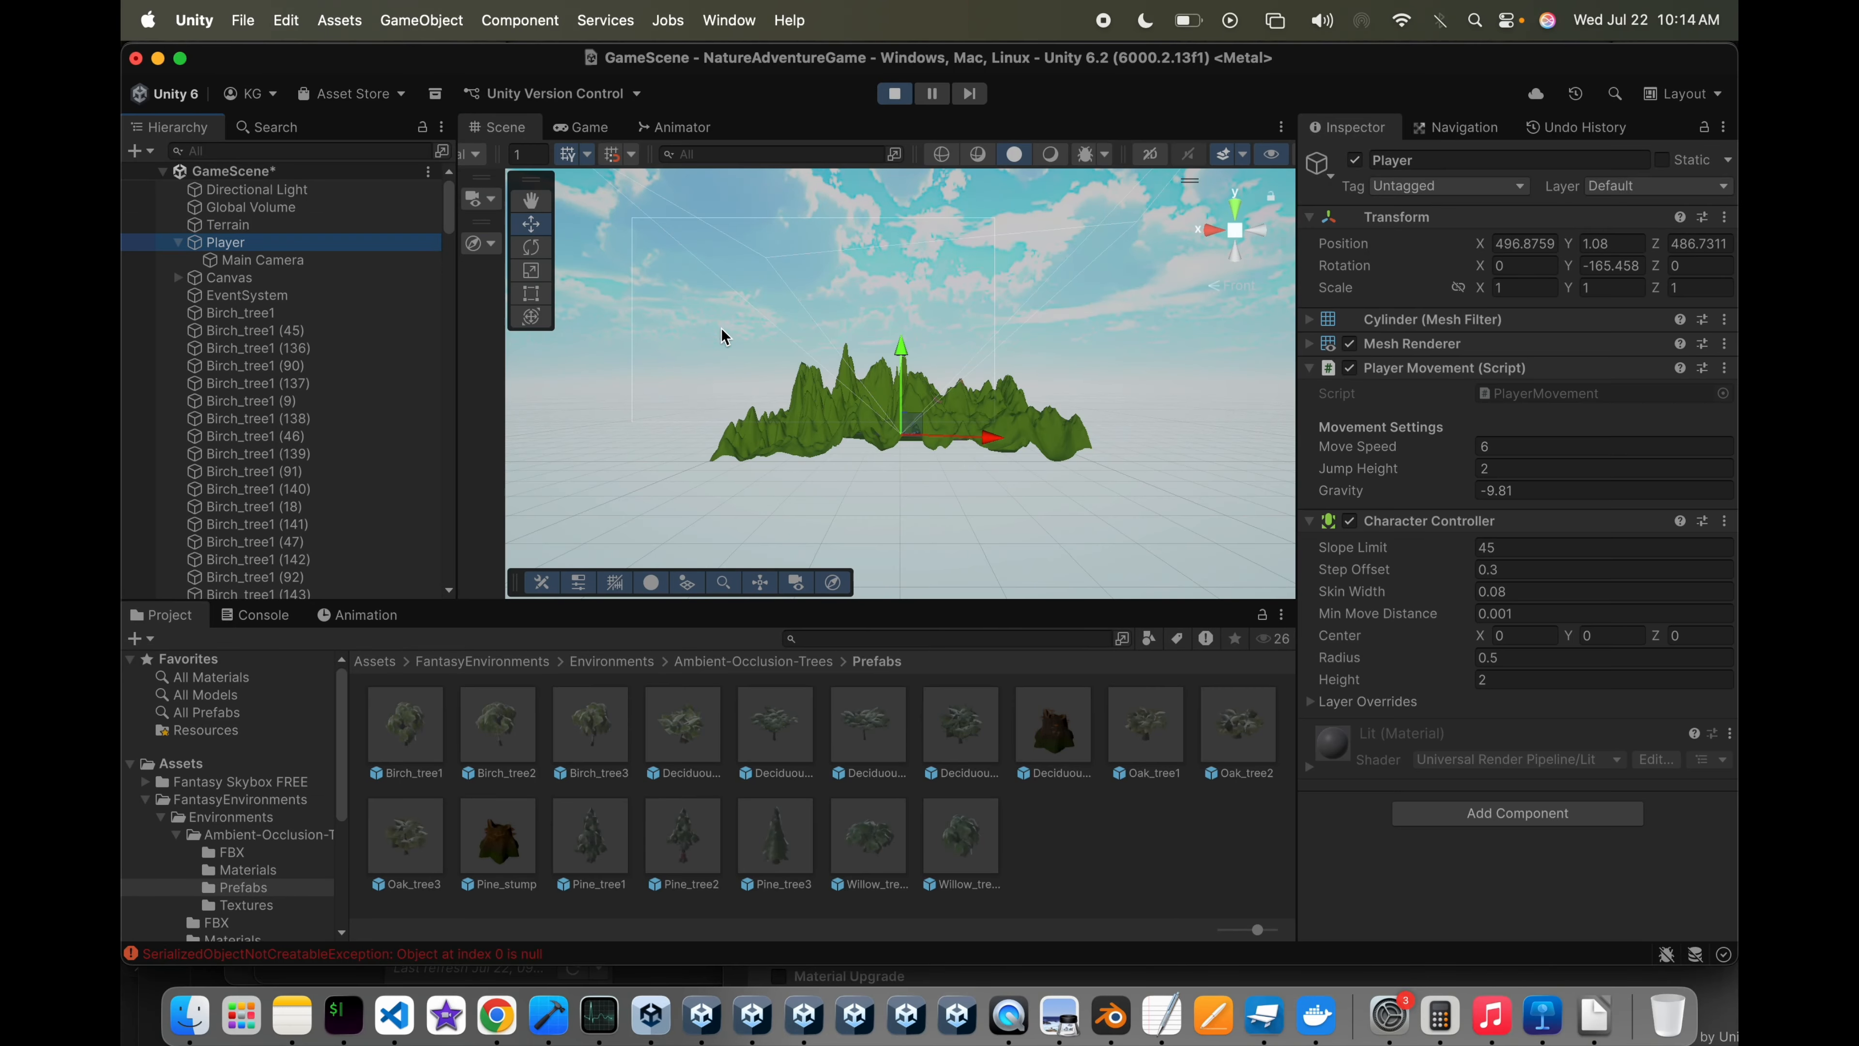
pyautogui.scroll(10, 905, 395)
pyautogui.press('f')
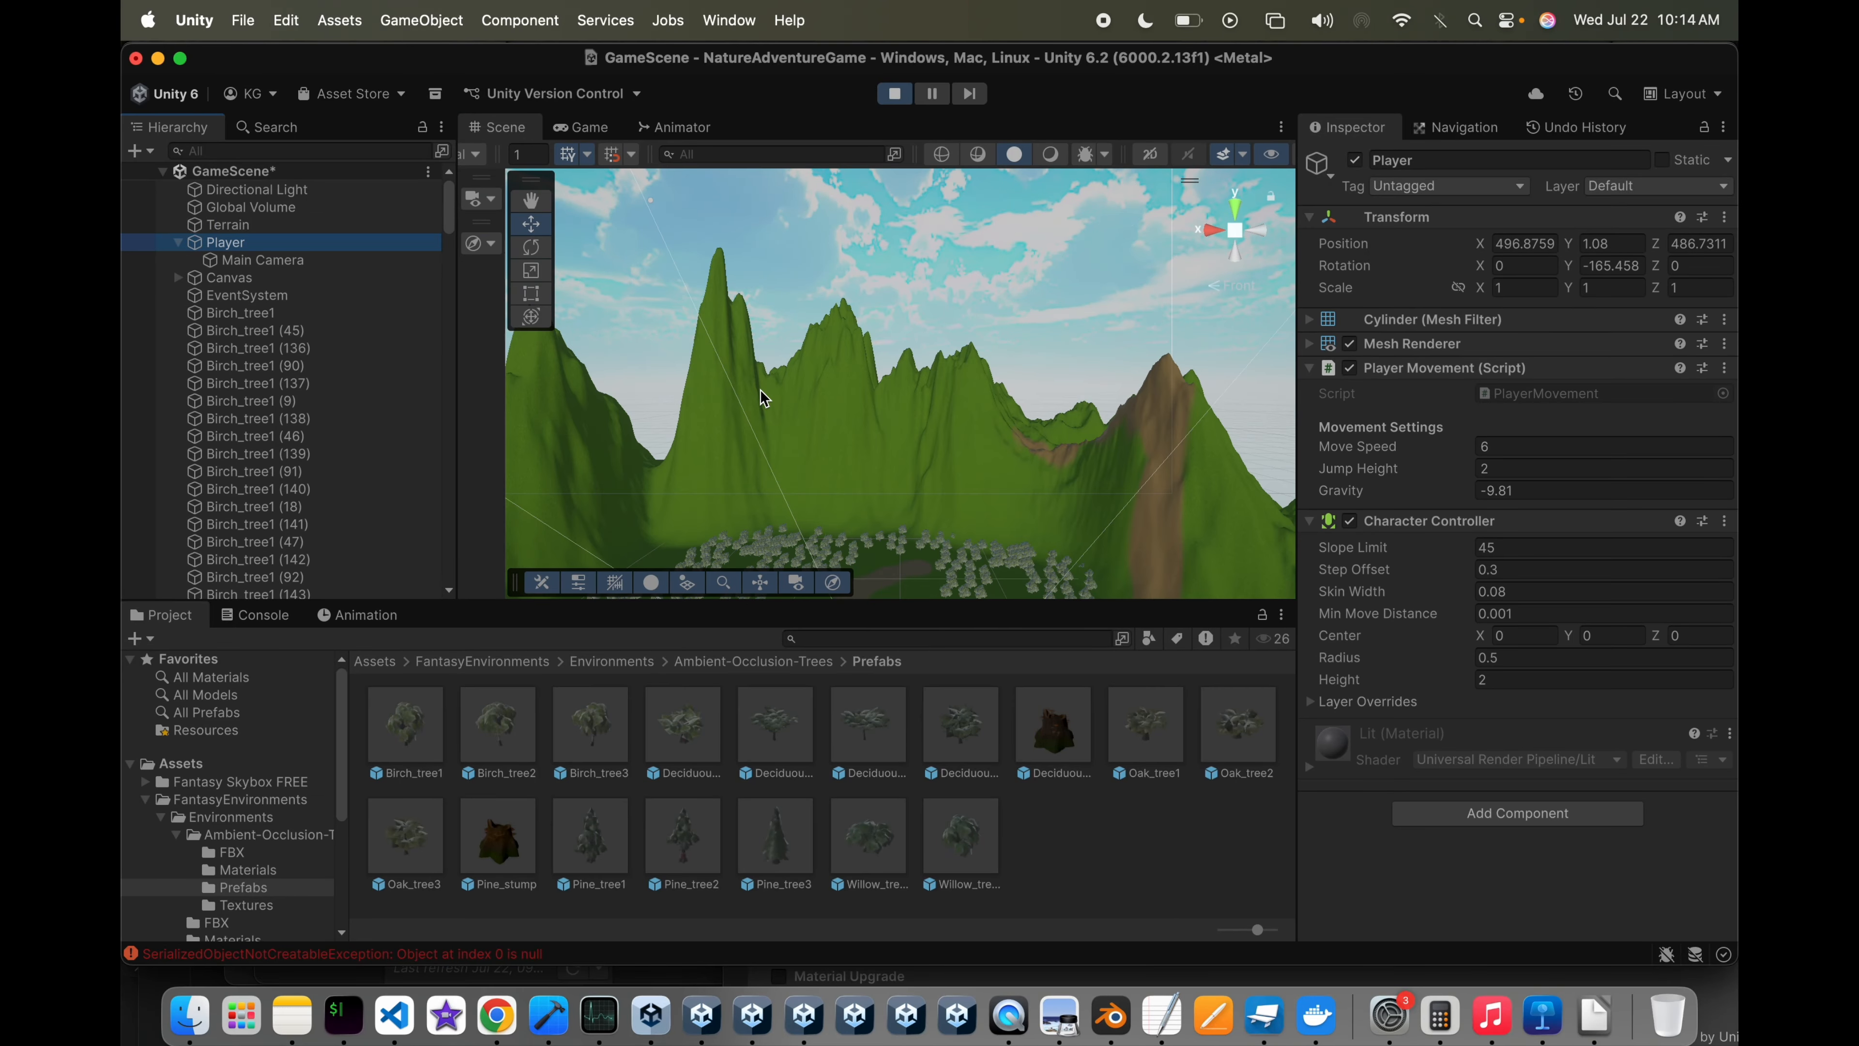
pyautogui.doubleClick(378, 261)
pyautogui.click(366, 242)
pyautogui.moveTo(899, 324); pyautogui.dragTo(915, 266)
pyautogui.moveTo(900, 327); pyautogui.dragTo(896, 294)
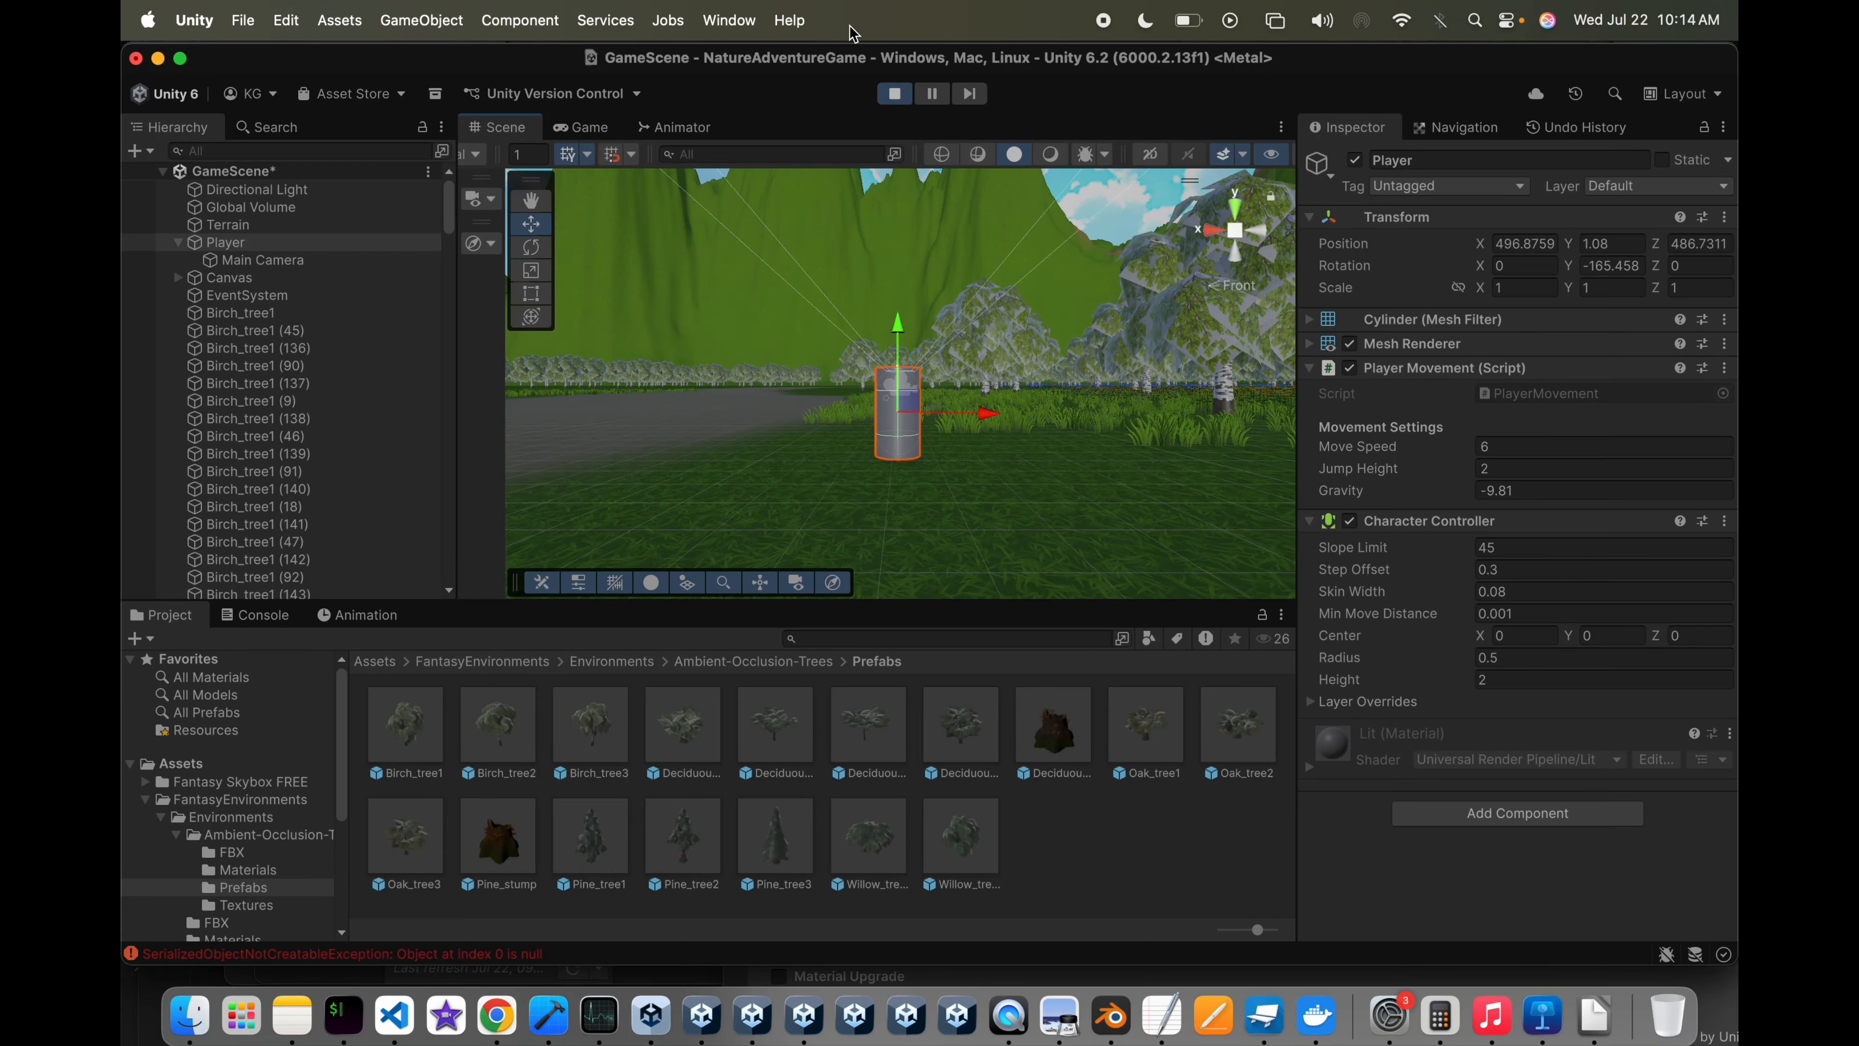
pyautogui.click(894, 95)
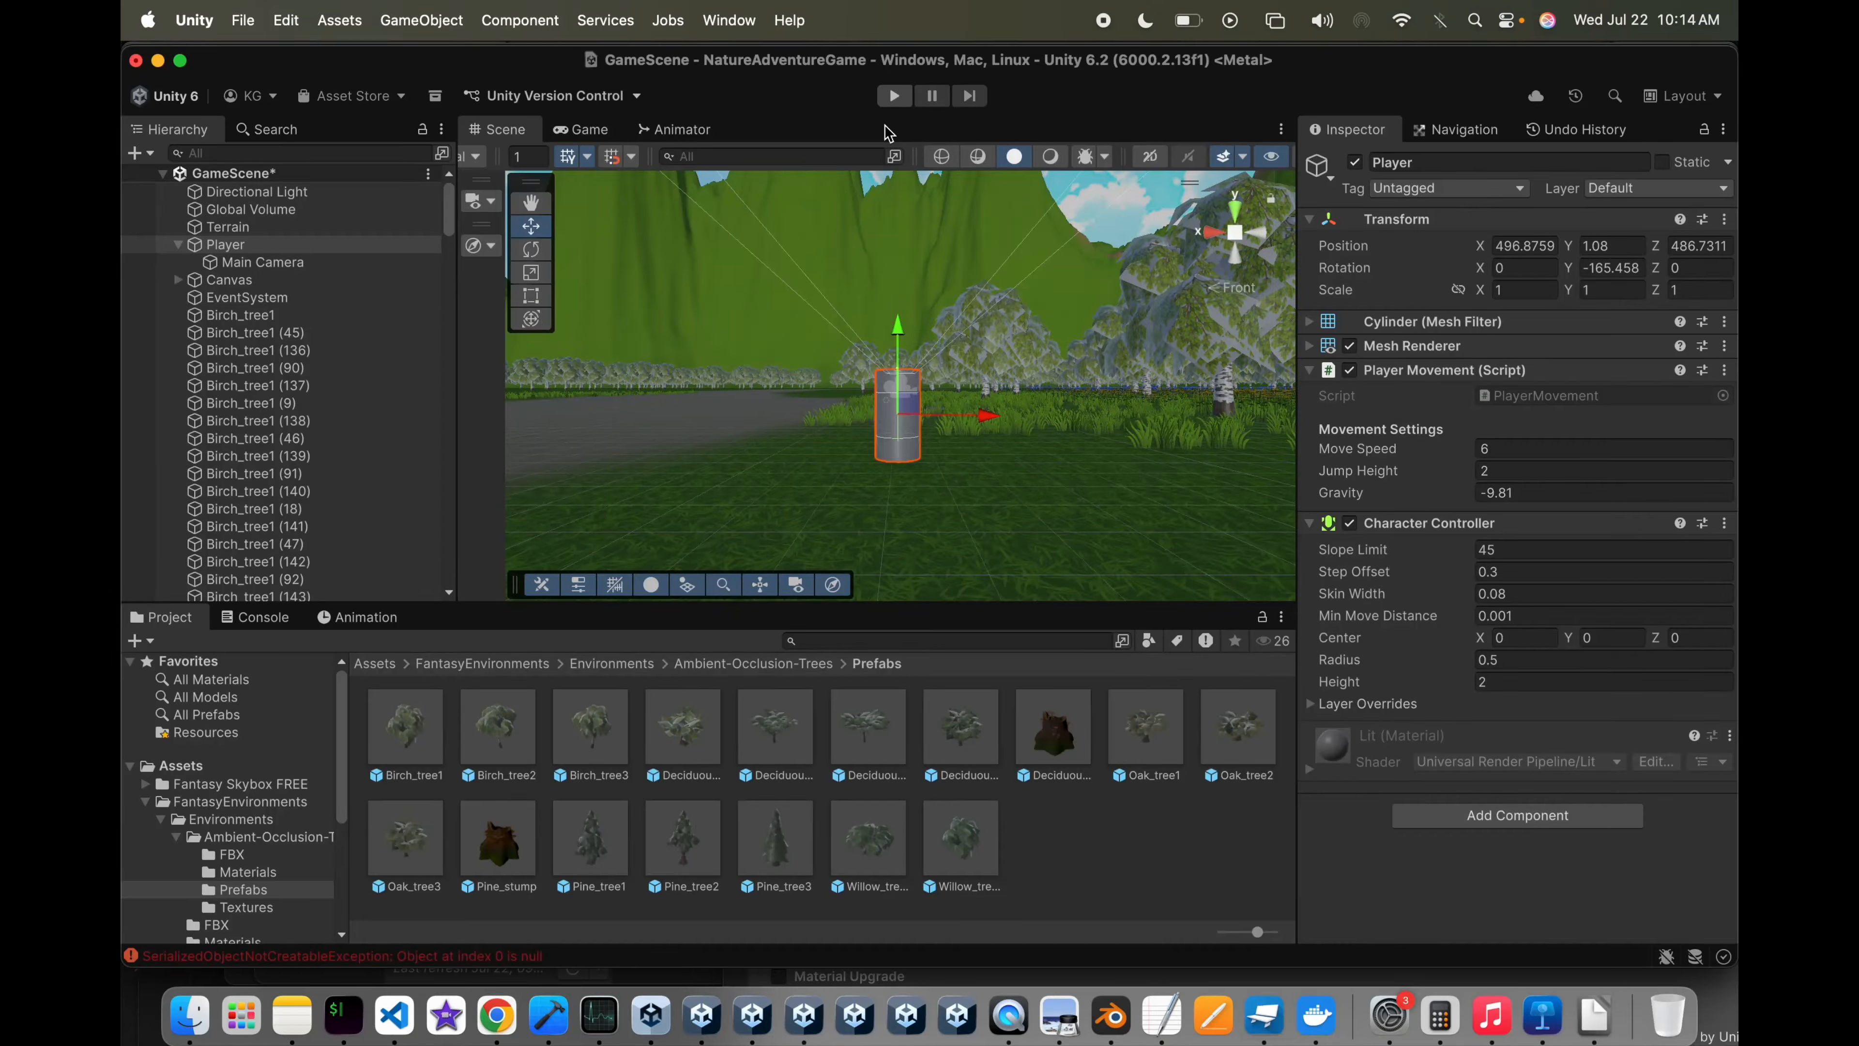
# Step: Play-test the scene again, looking around at the mountains, path and cloudy sky, and stop the game
pyautogui.click(894, 96)
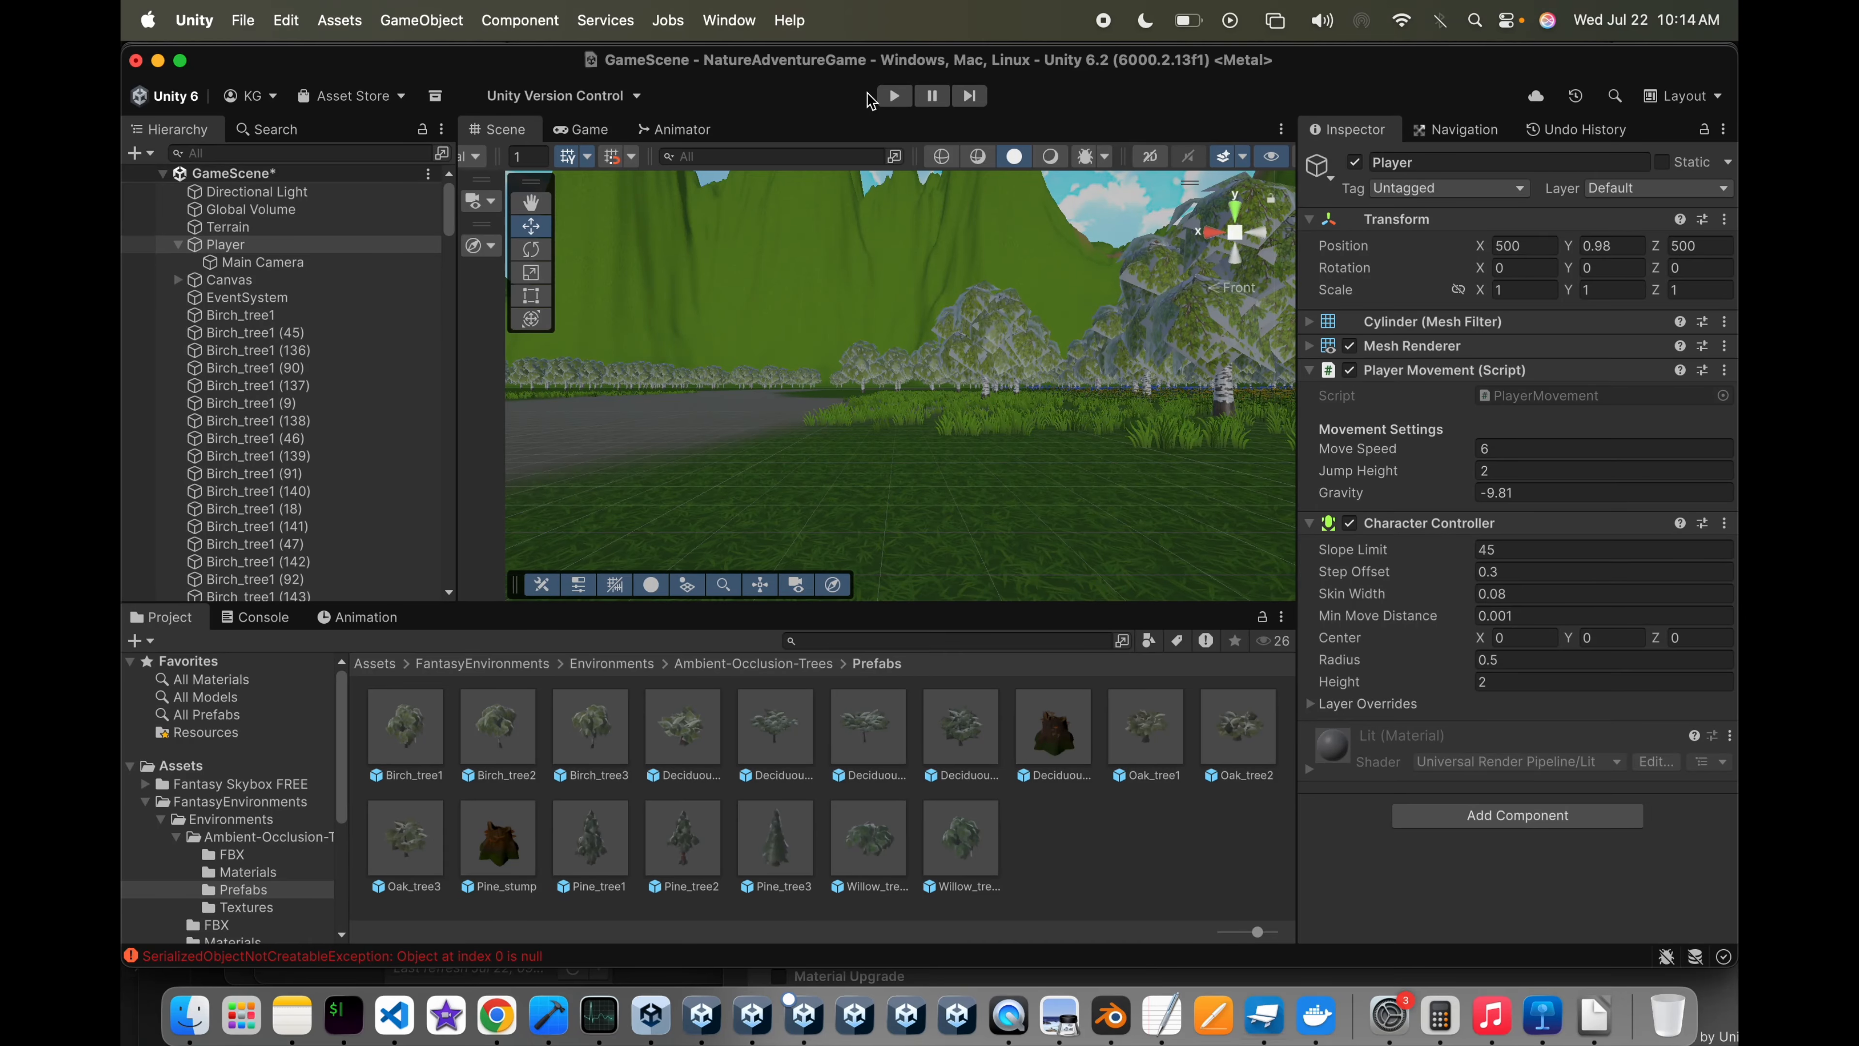
pyautogui.click(870, 100)
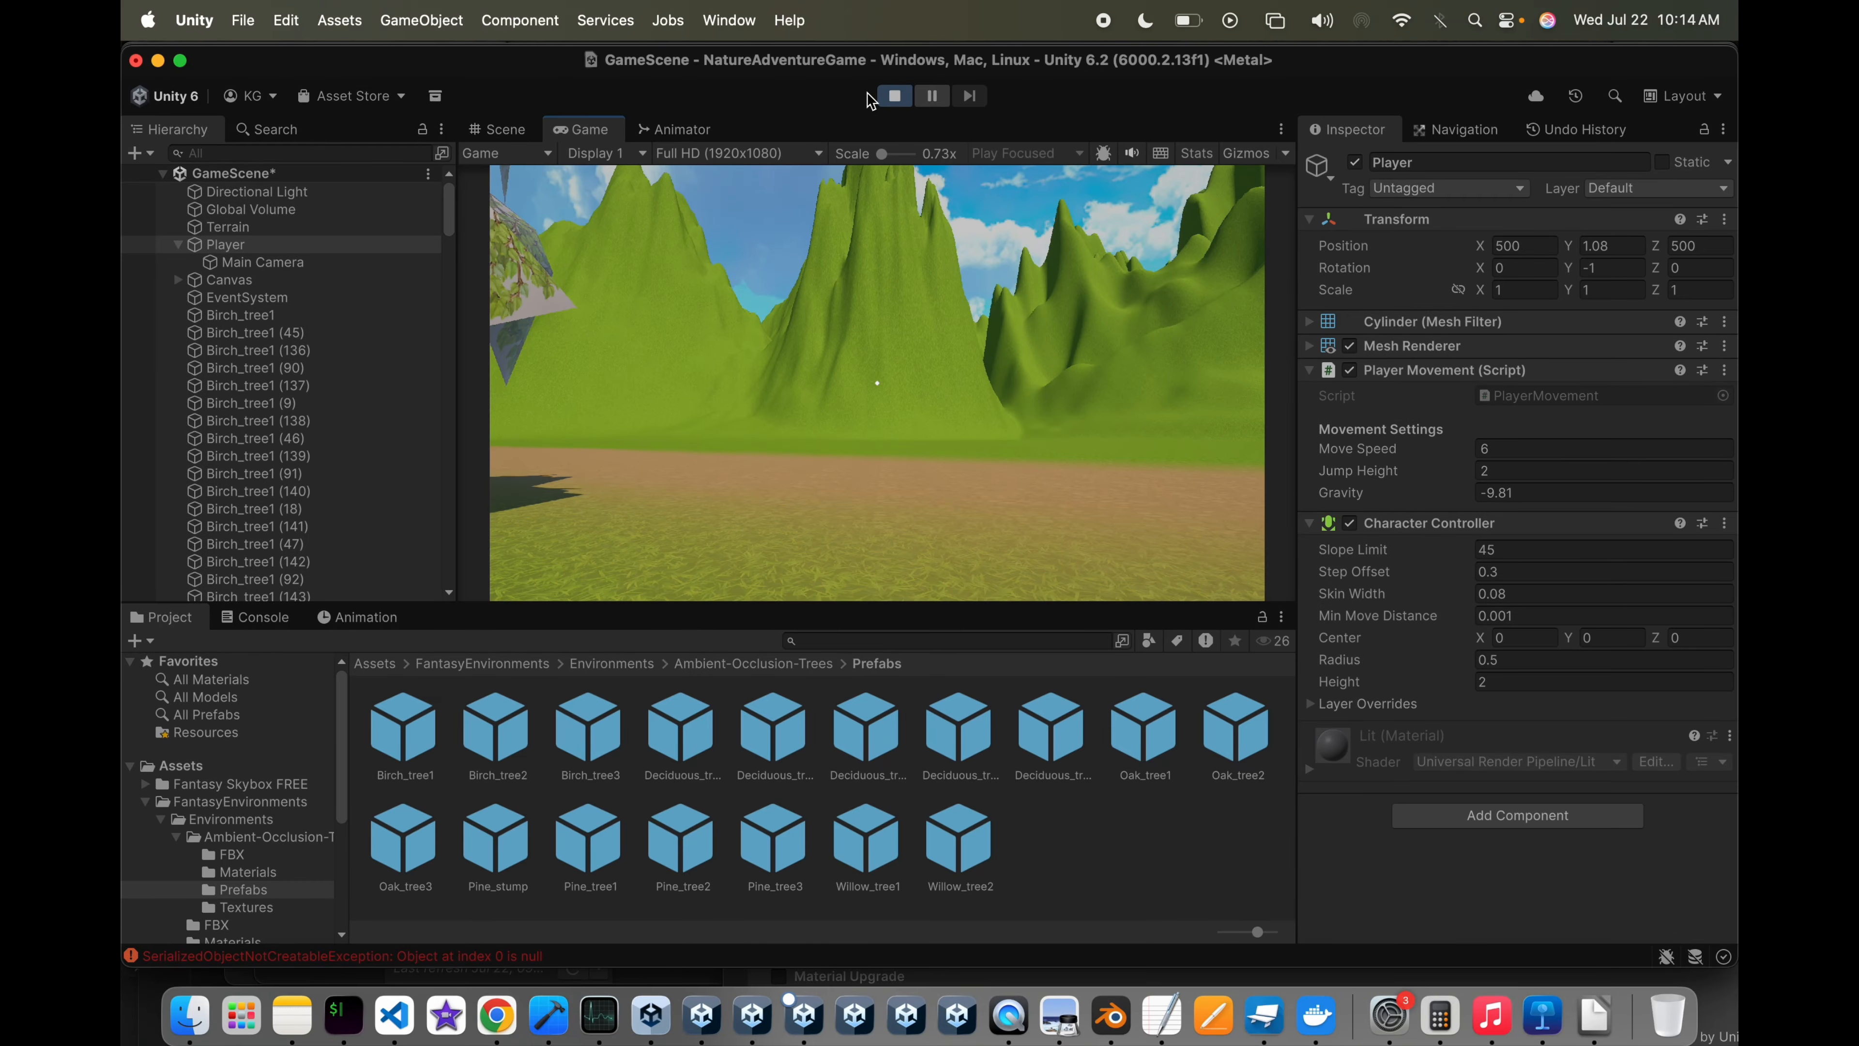
pyautogui.click(894, 95)
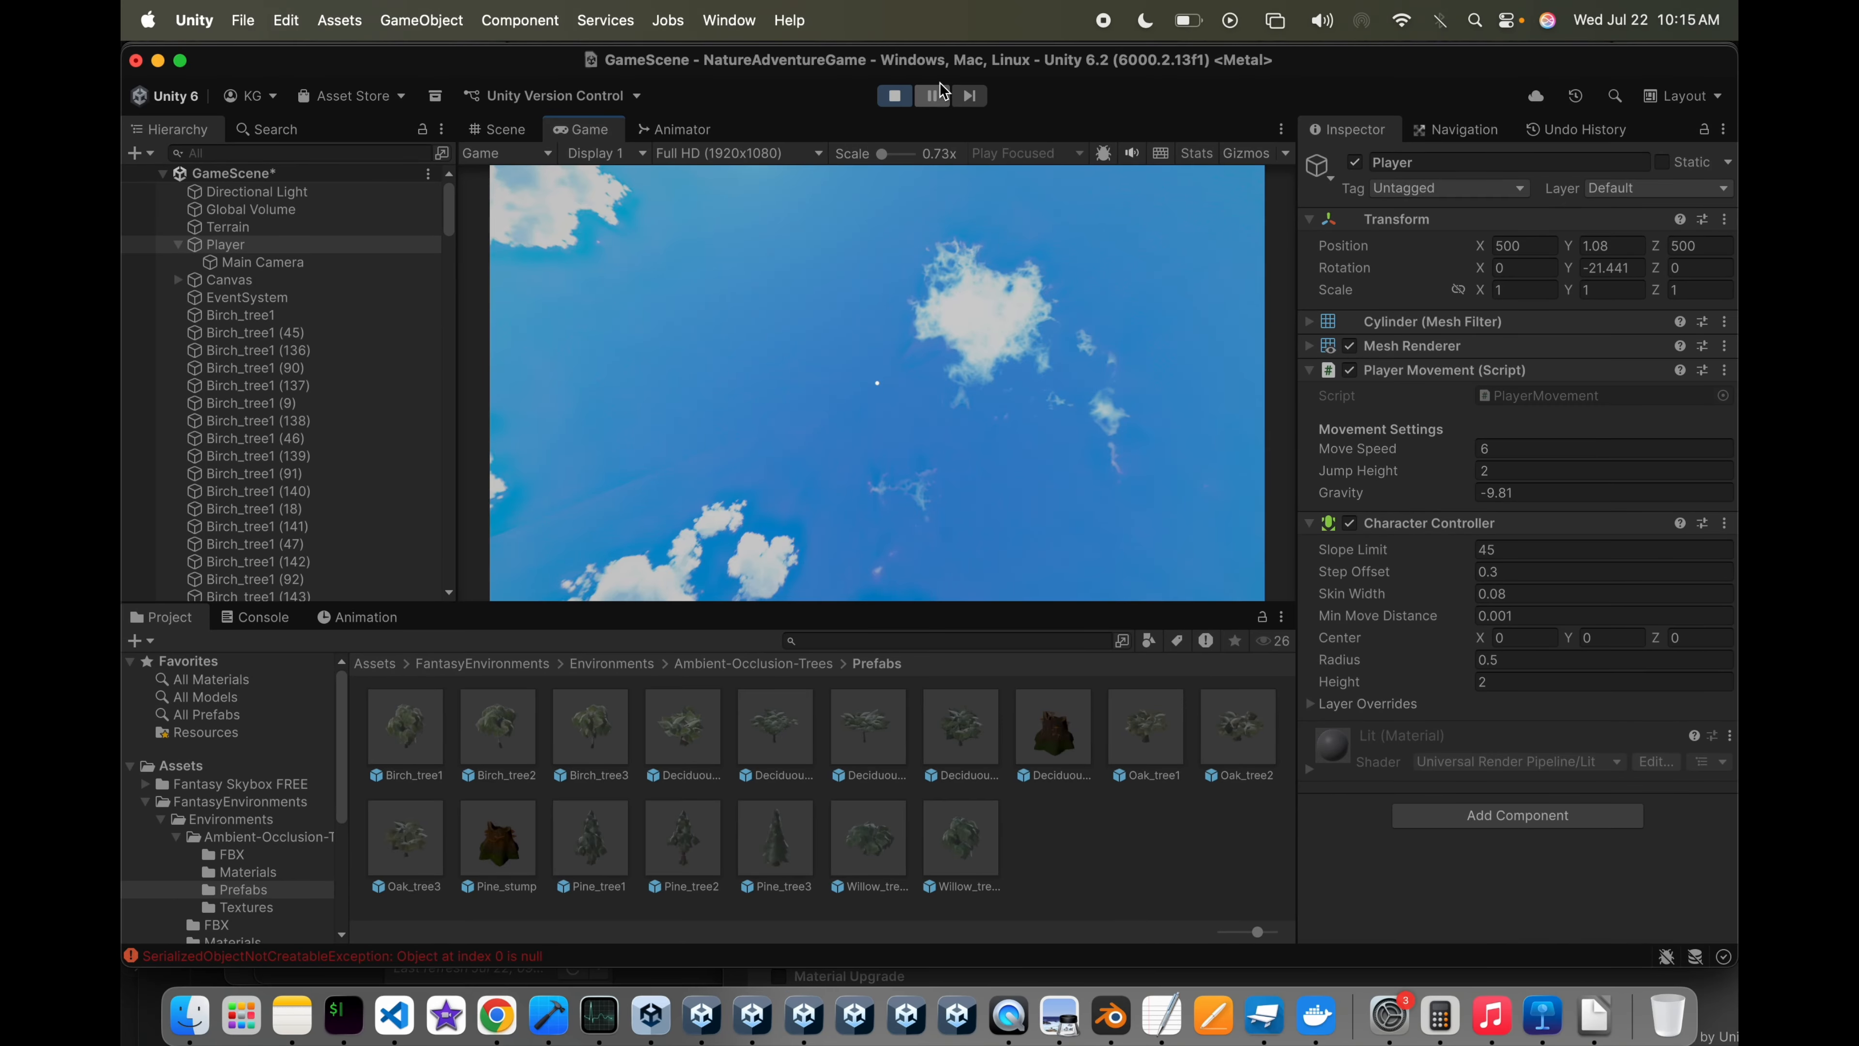
pyautogui.click(893, 96)
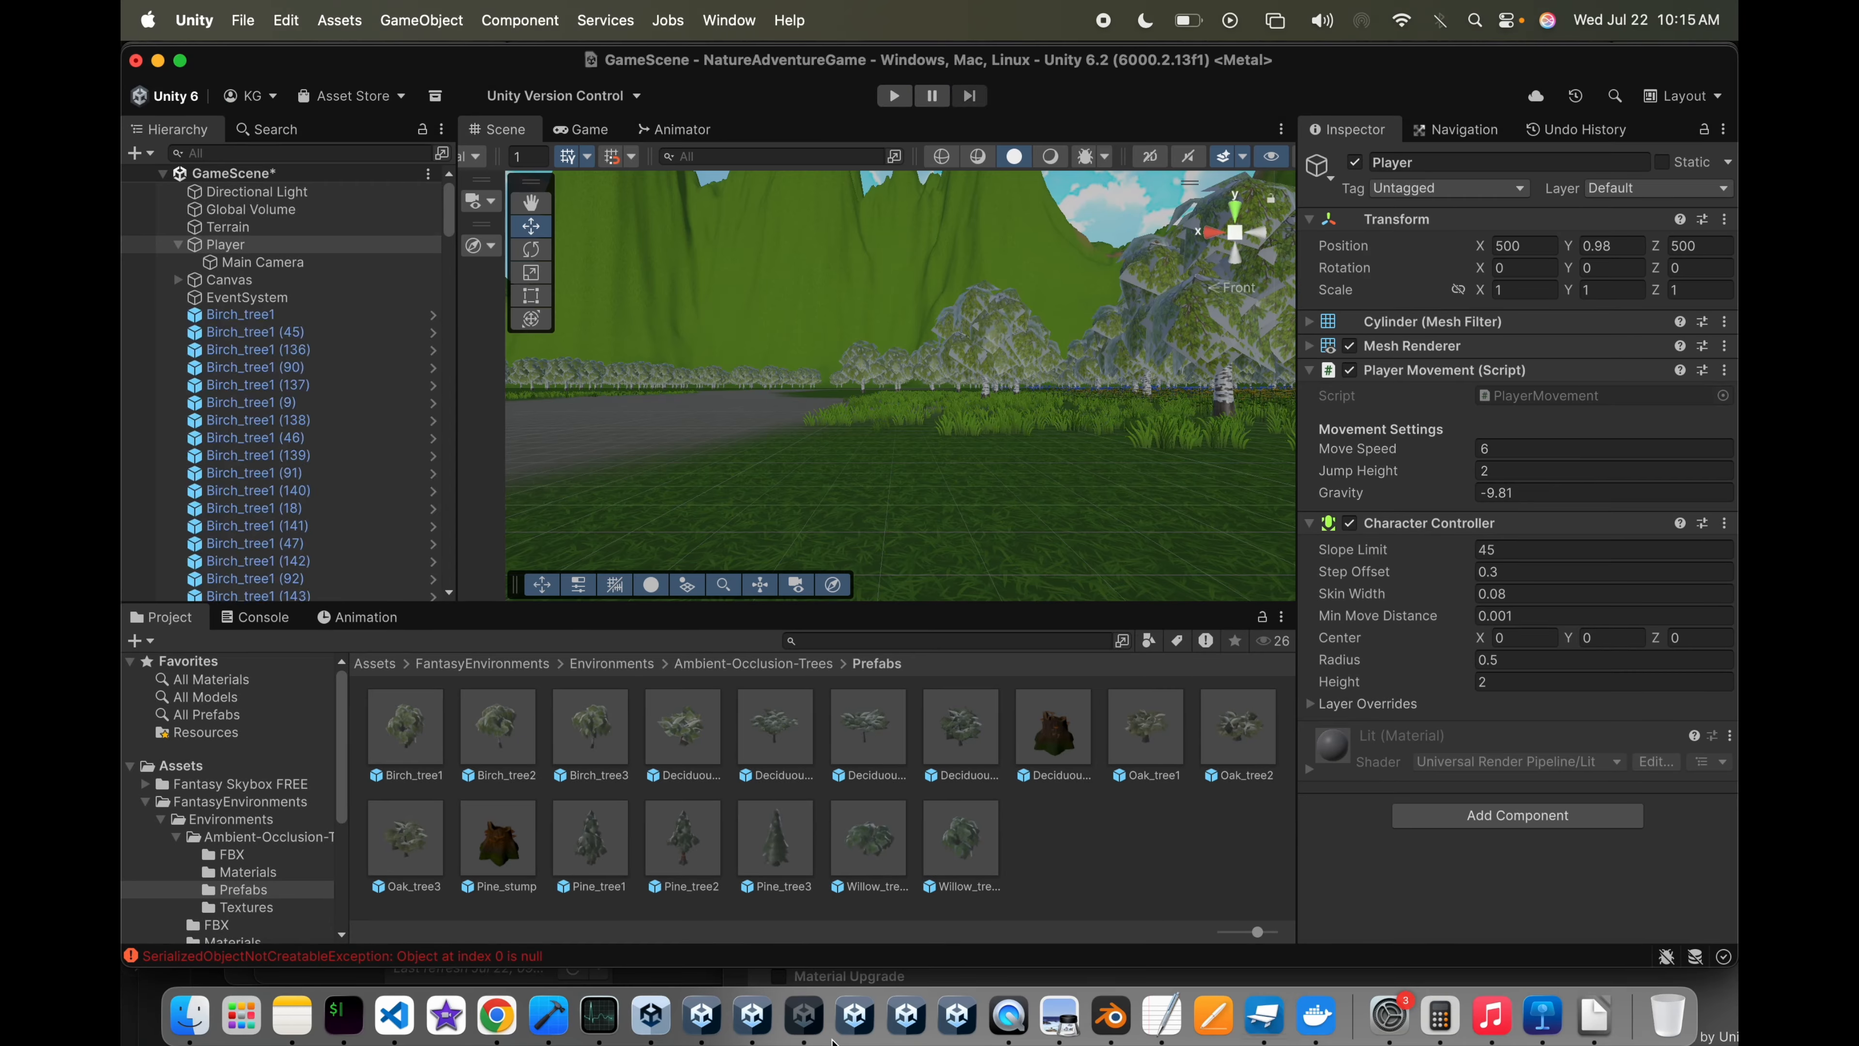
pyautogui.rightClick(832, 1038)
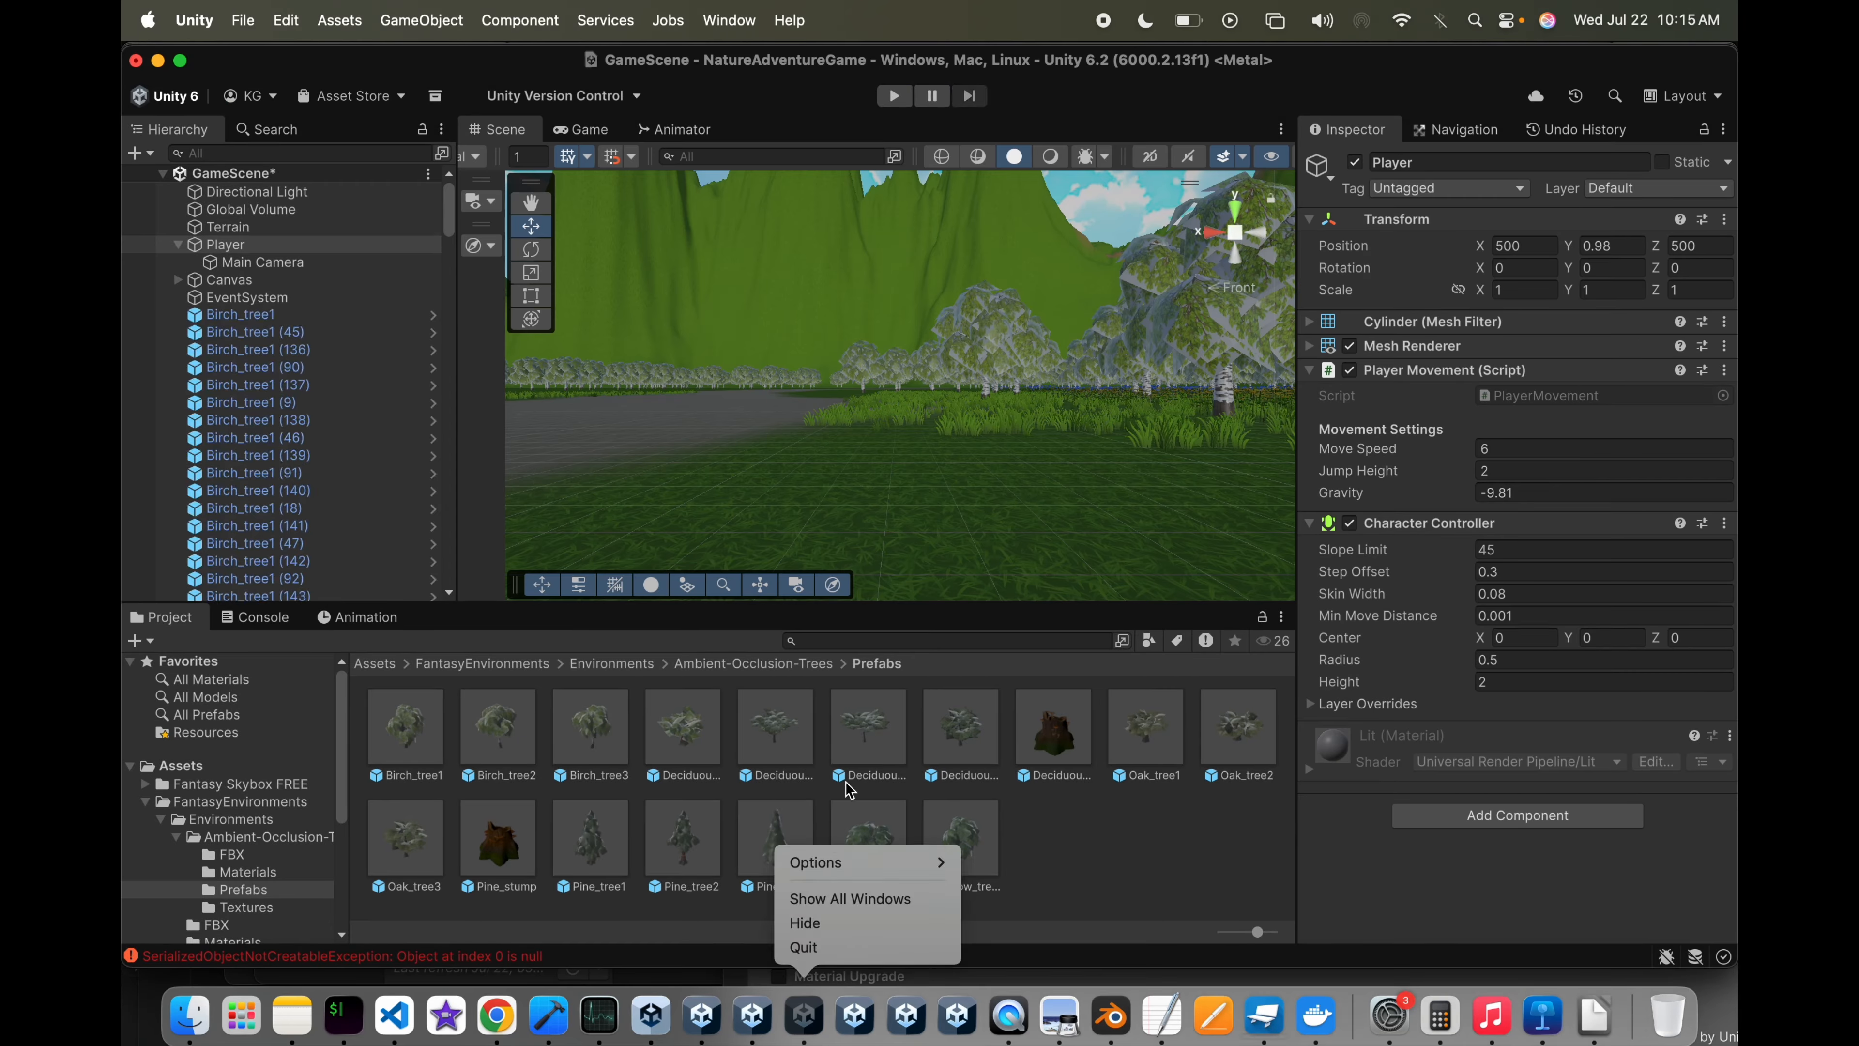
pyautogui.click(937, 593)
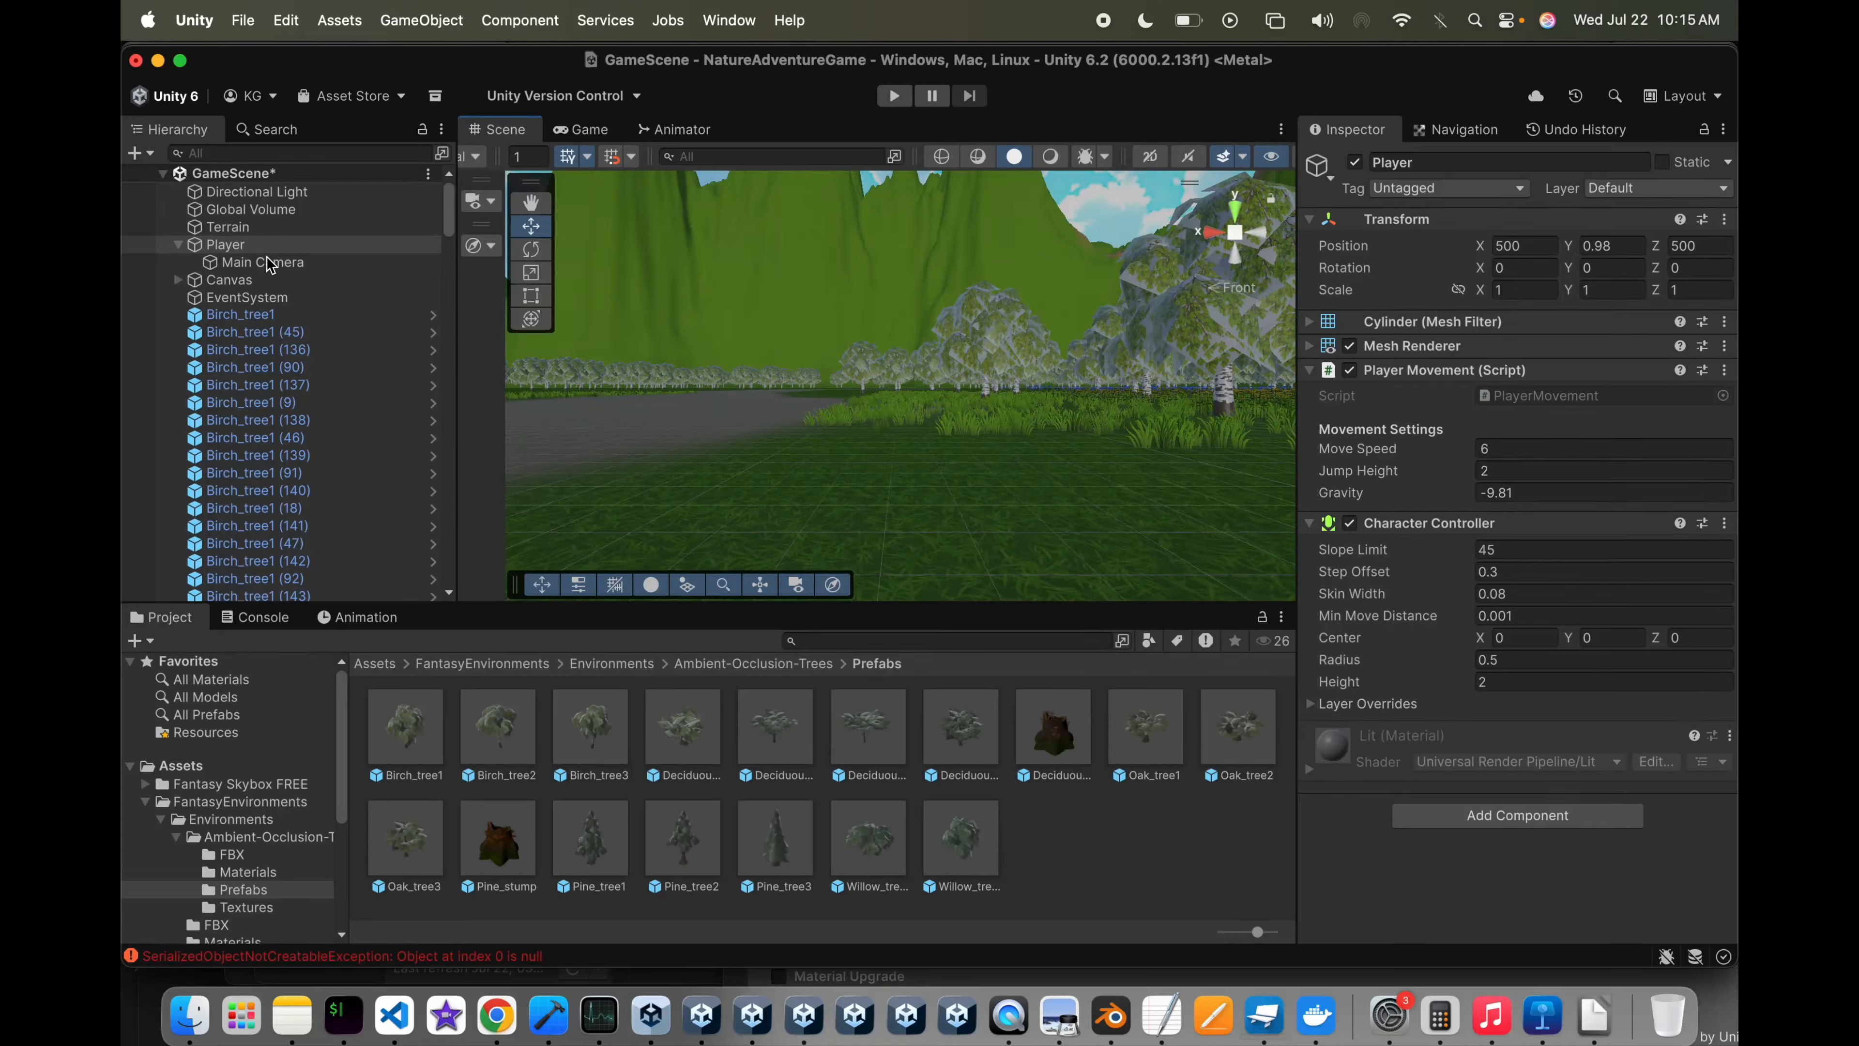
# Step: Frame the Player cylinder in the scene and stretch it taller with the Rect tool
pyautogui.click(227, 226)
pyautogui.click(307, 314)
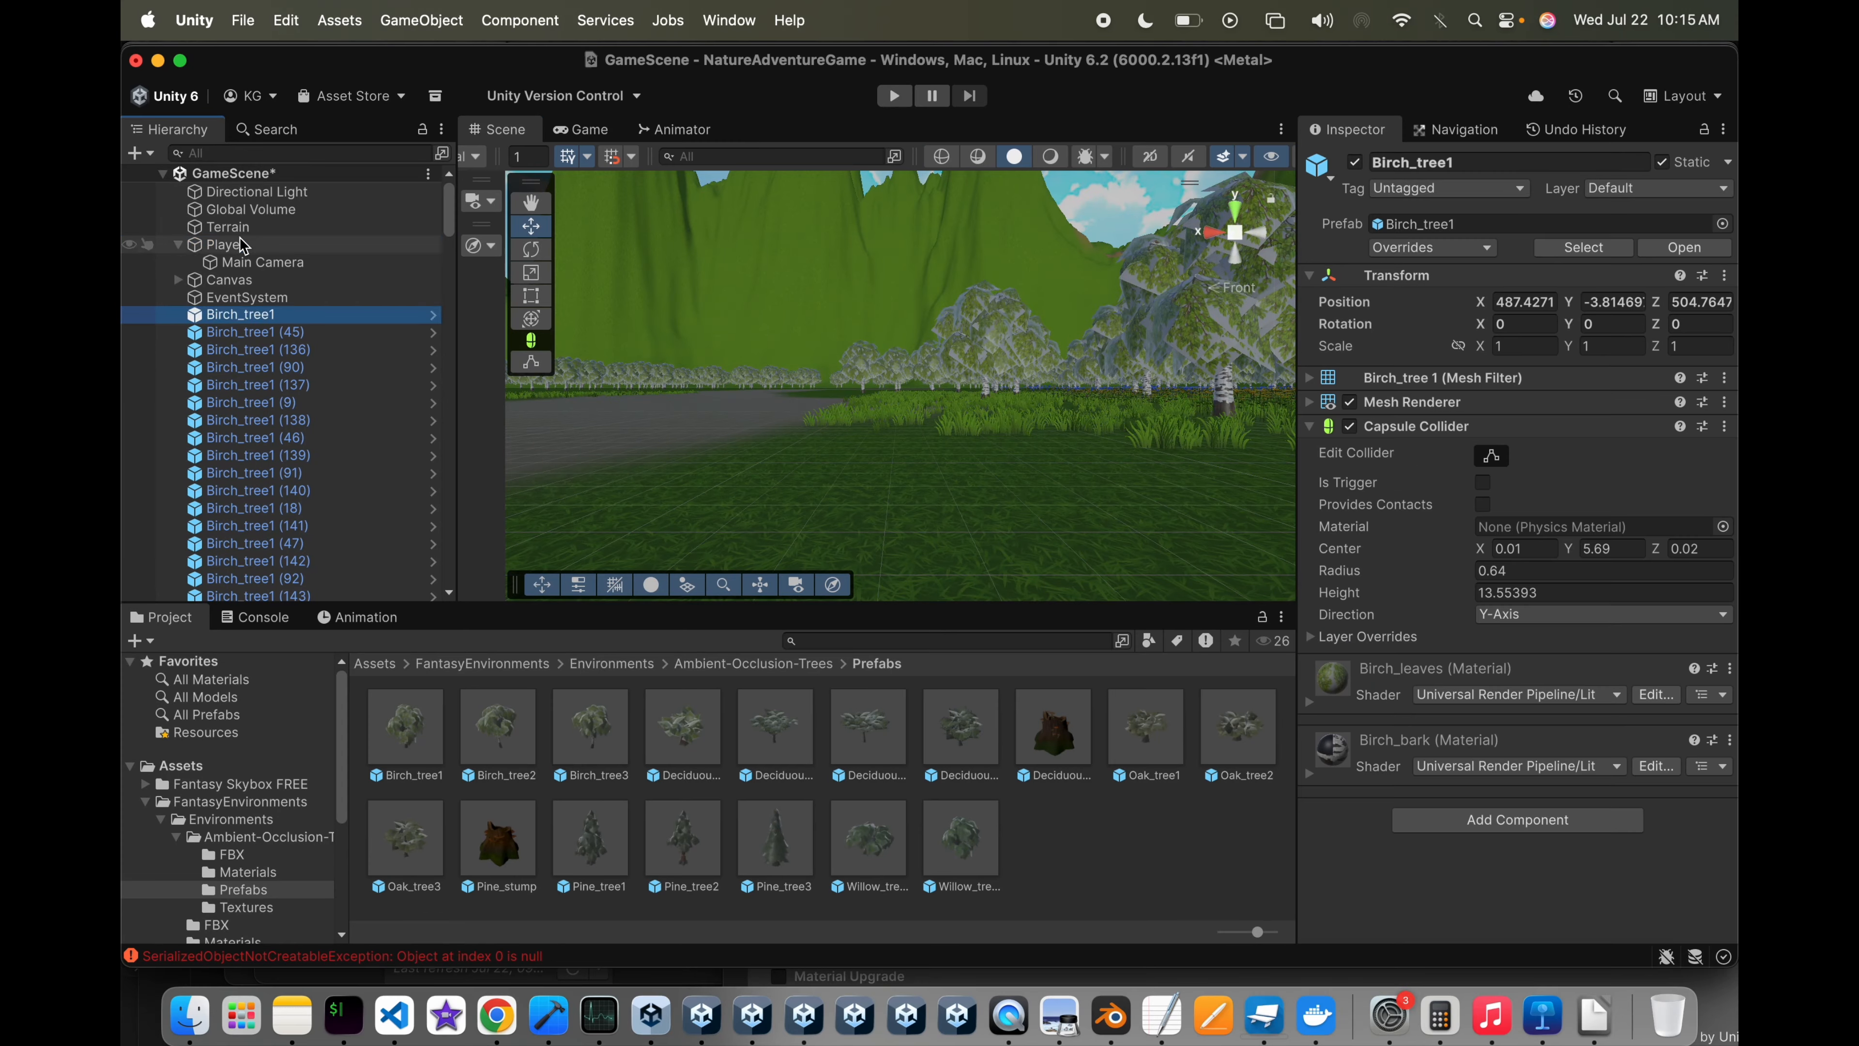
pyautogui.click(242, 246)
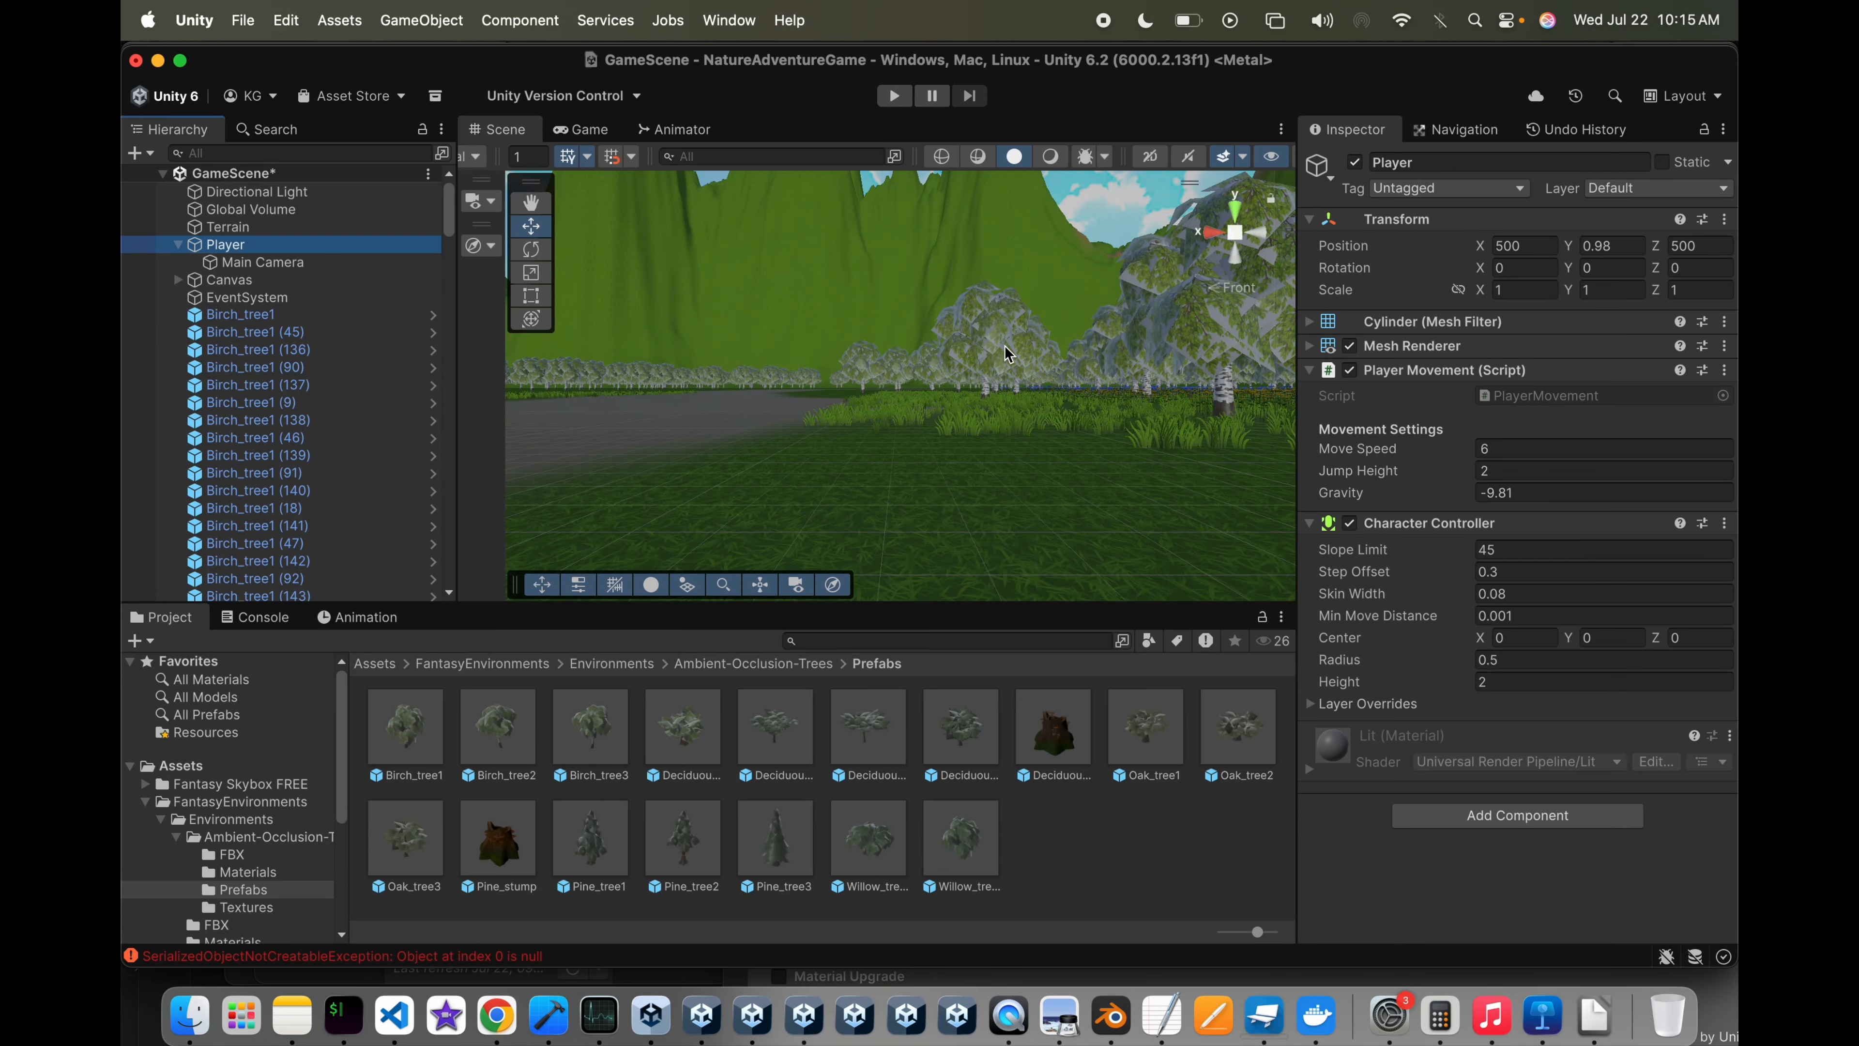
pyautogui.scroll(2, 1005, 347)
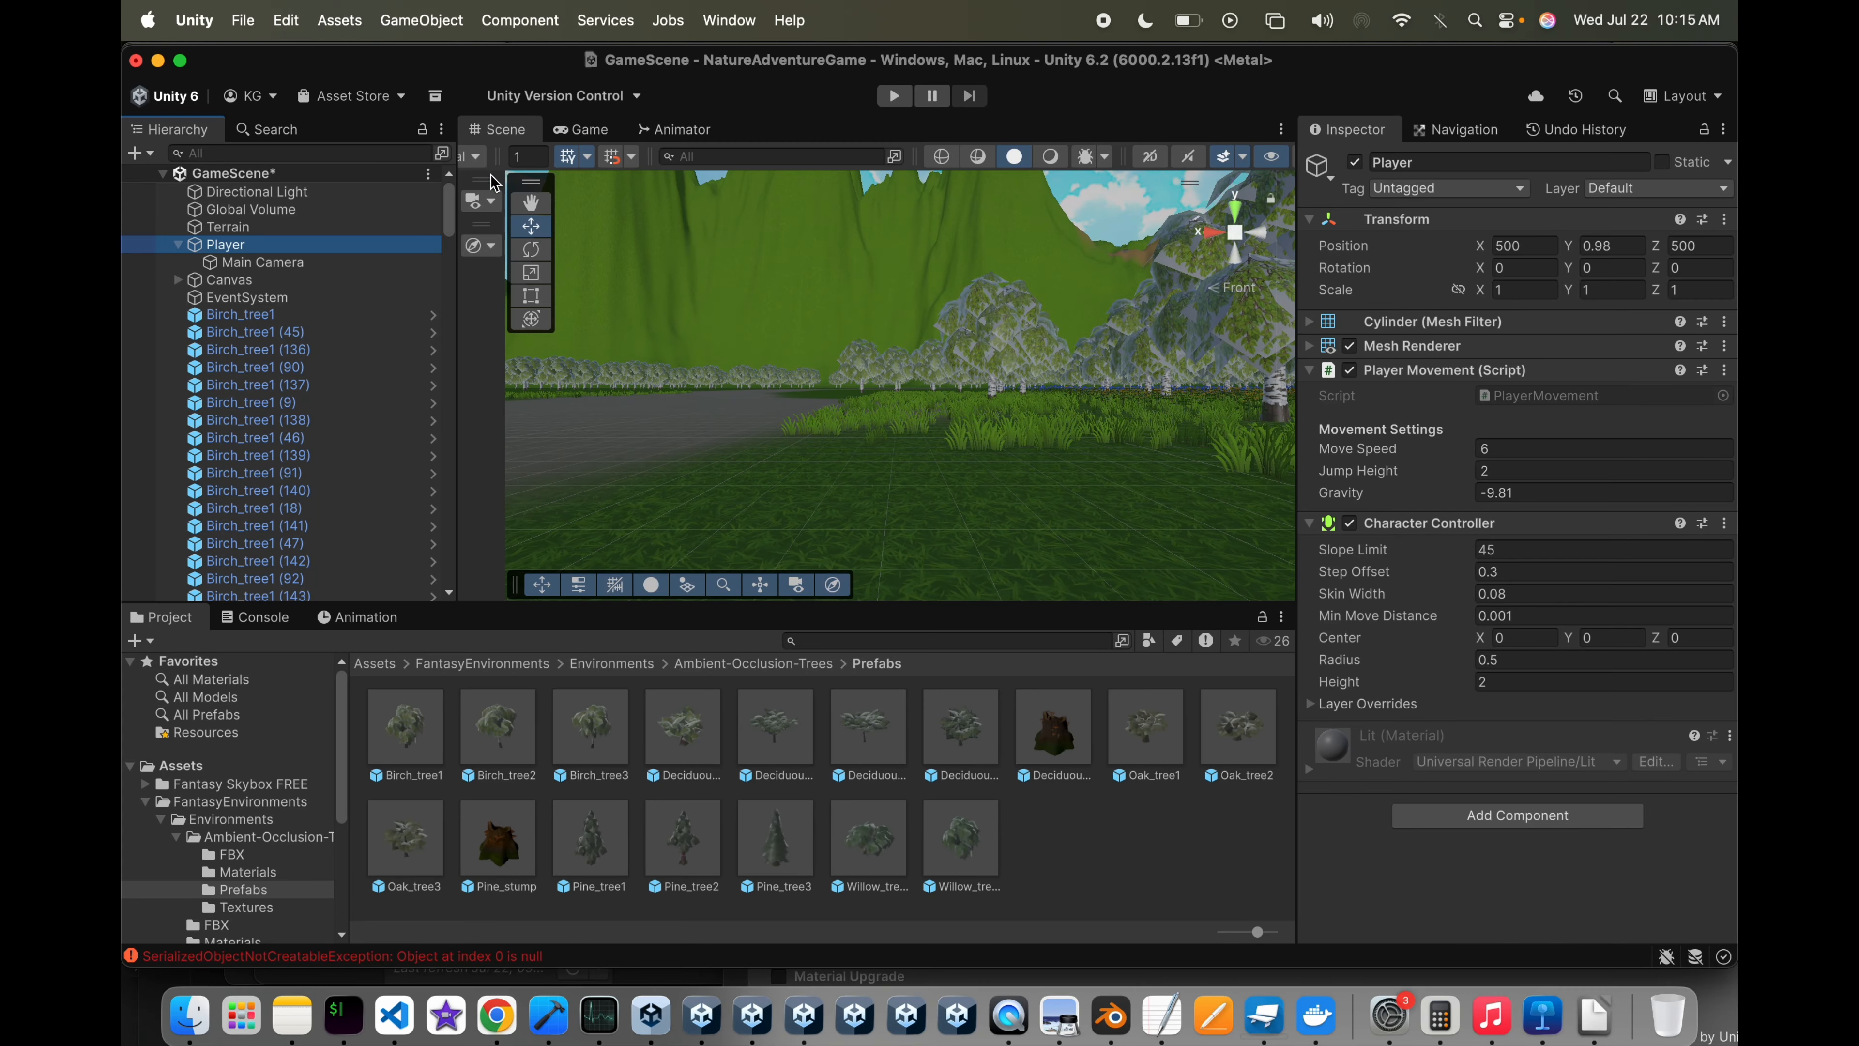
pyautogui.doubleClick(365, 246)
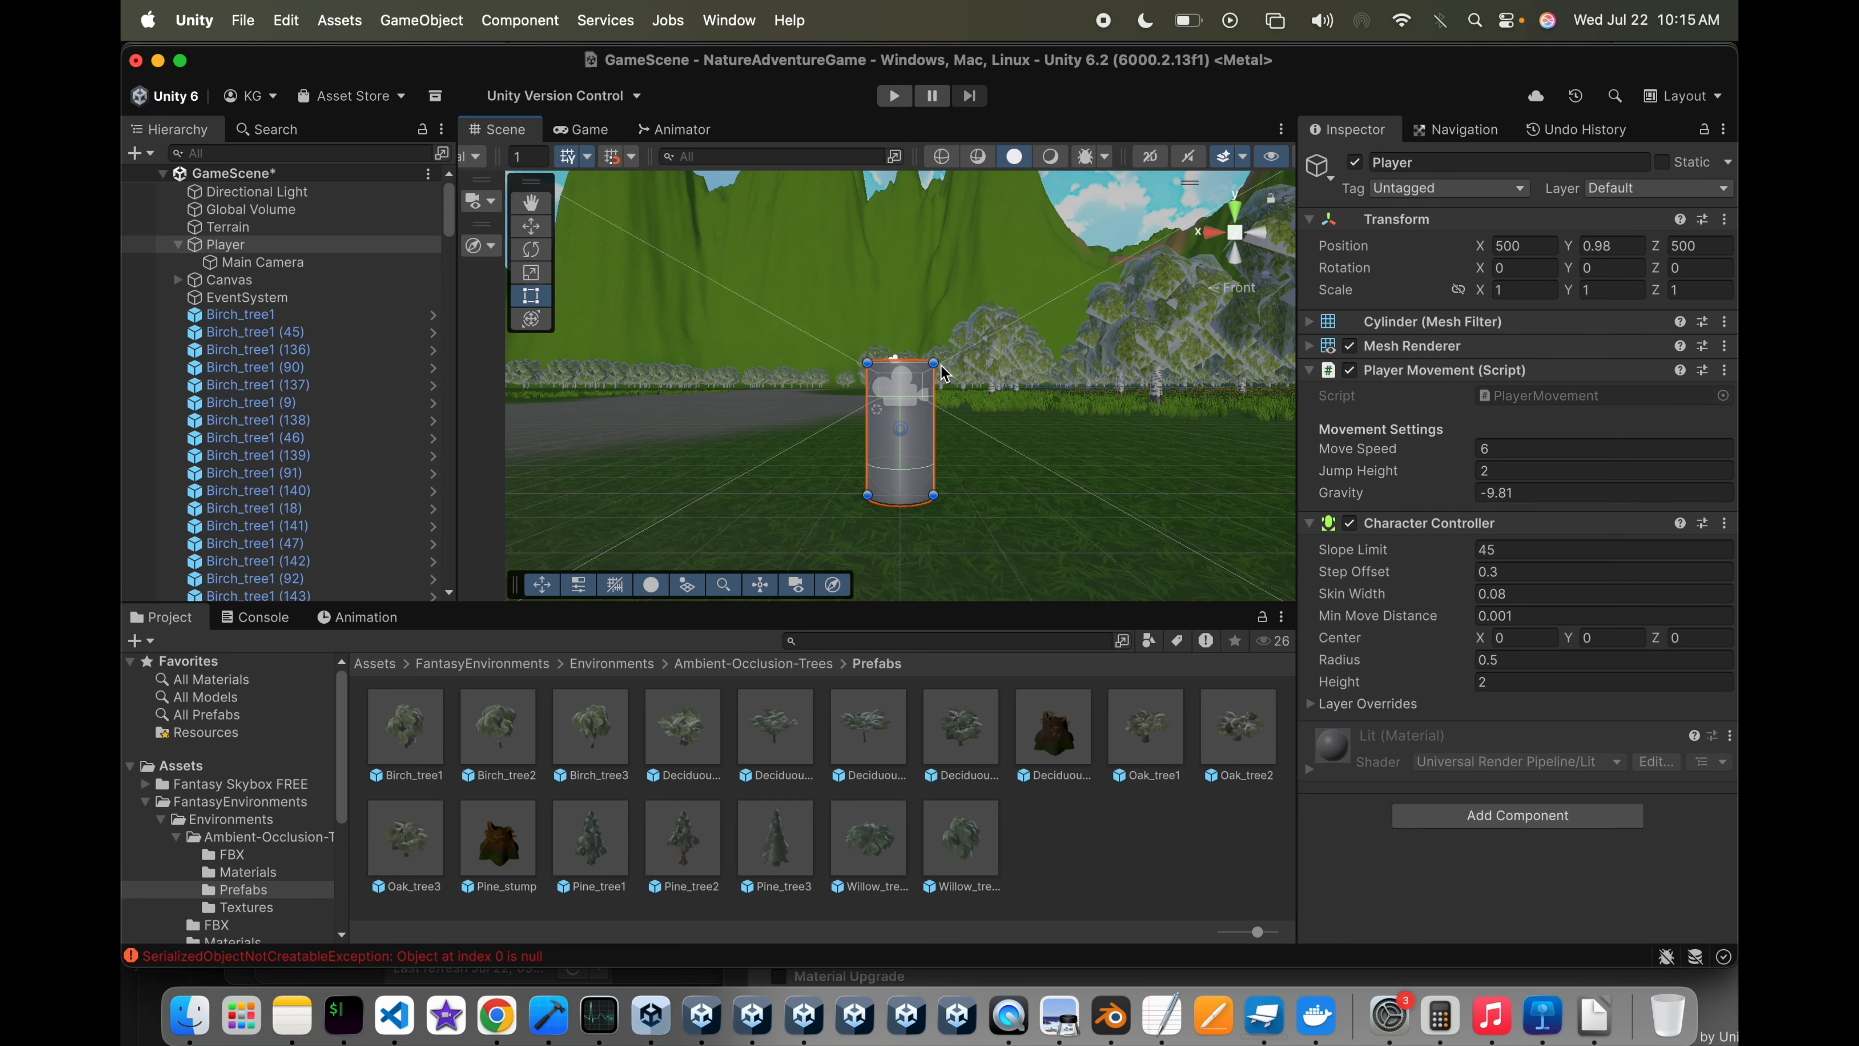
pyautogui.moveTo(936, 364); pyautogui.dragTo(884, 306)
# Step: Select the Player's Main Camera and check its view of the terrain in the game view
pyautogui.click(241, 262)
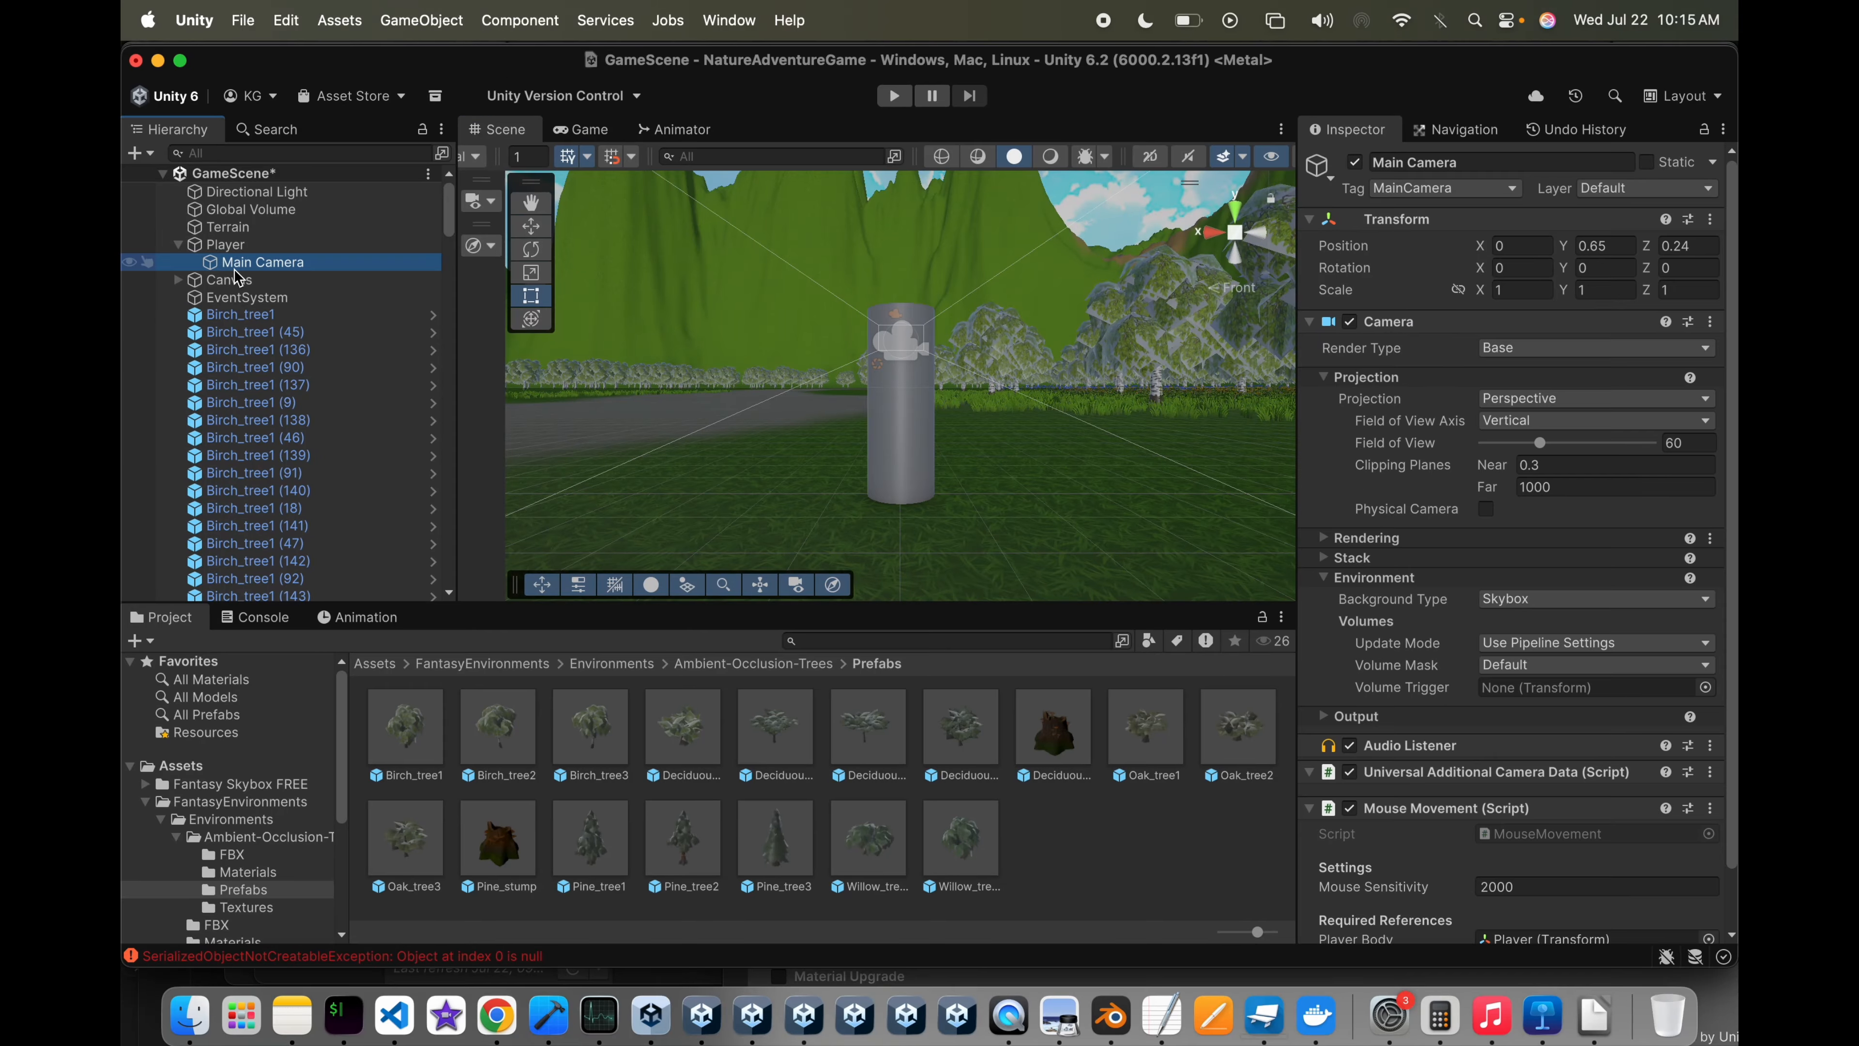
pyautogui.click(580, 129)
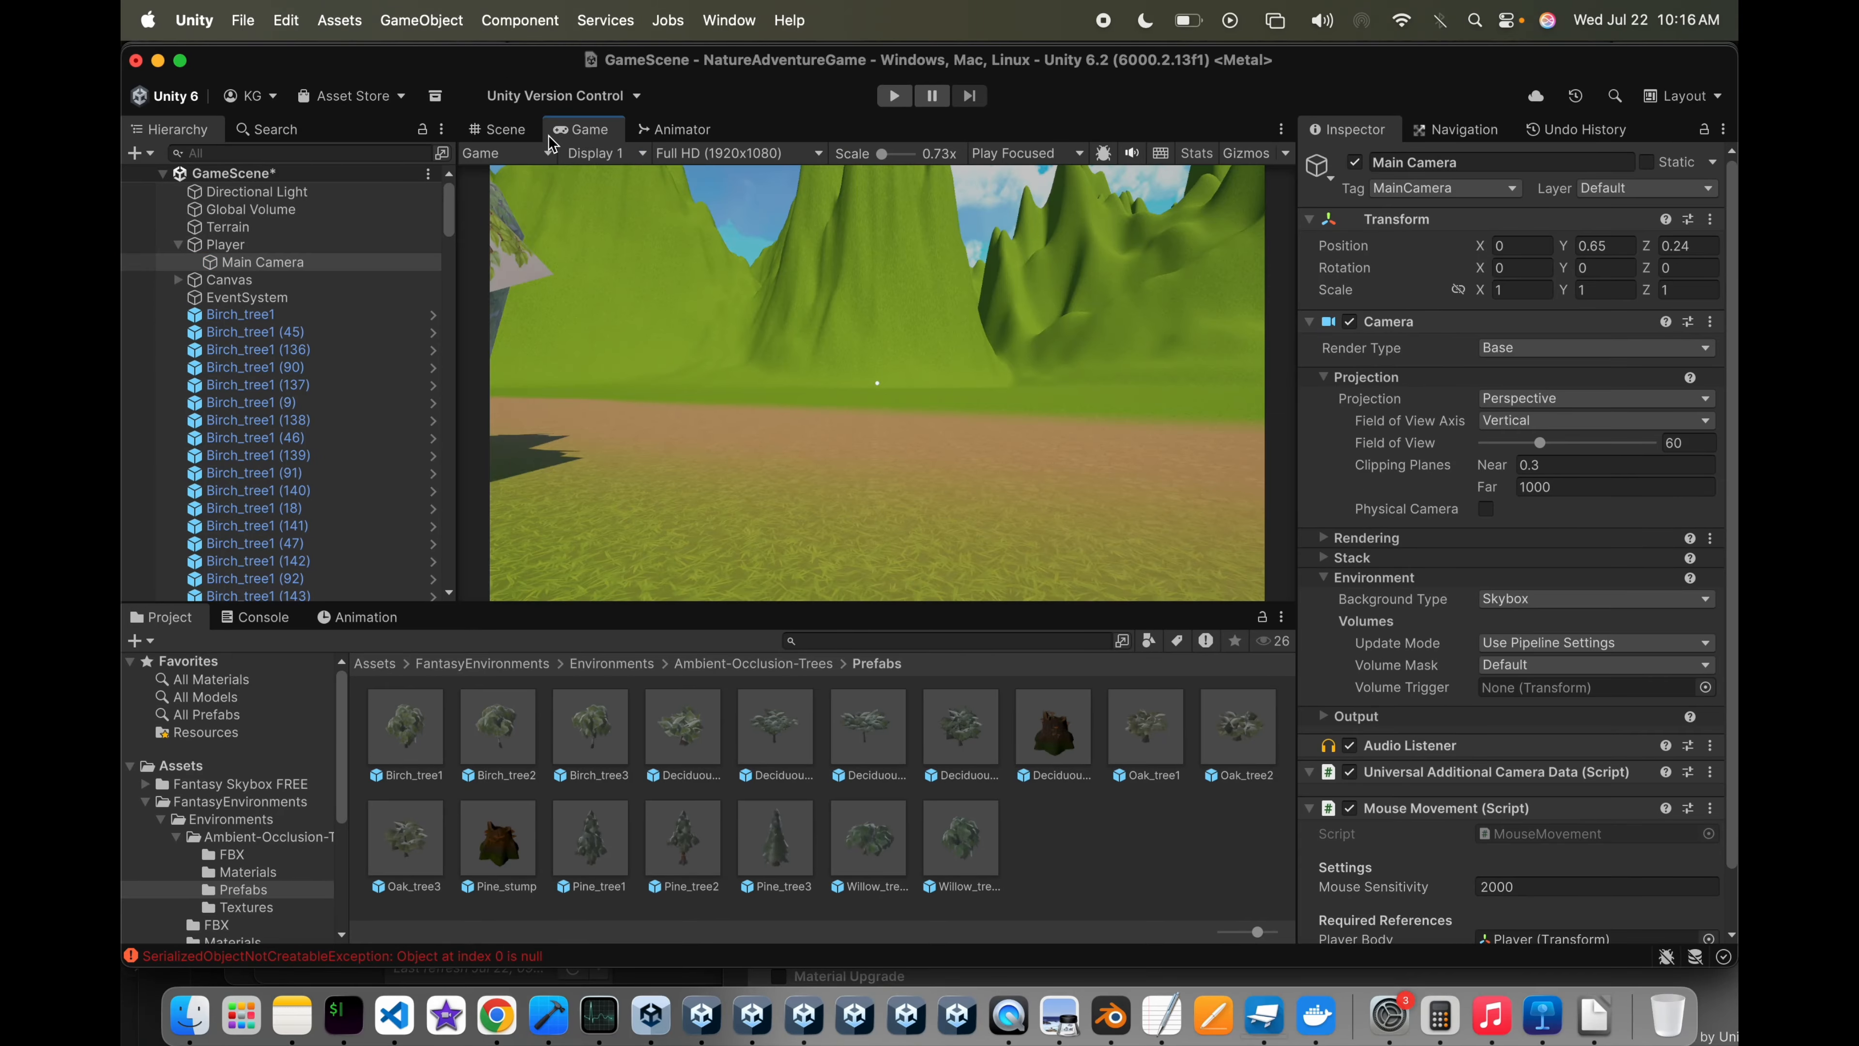
pyautogui.click(505, 135)
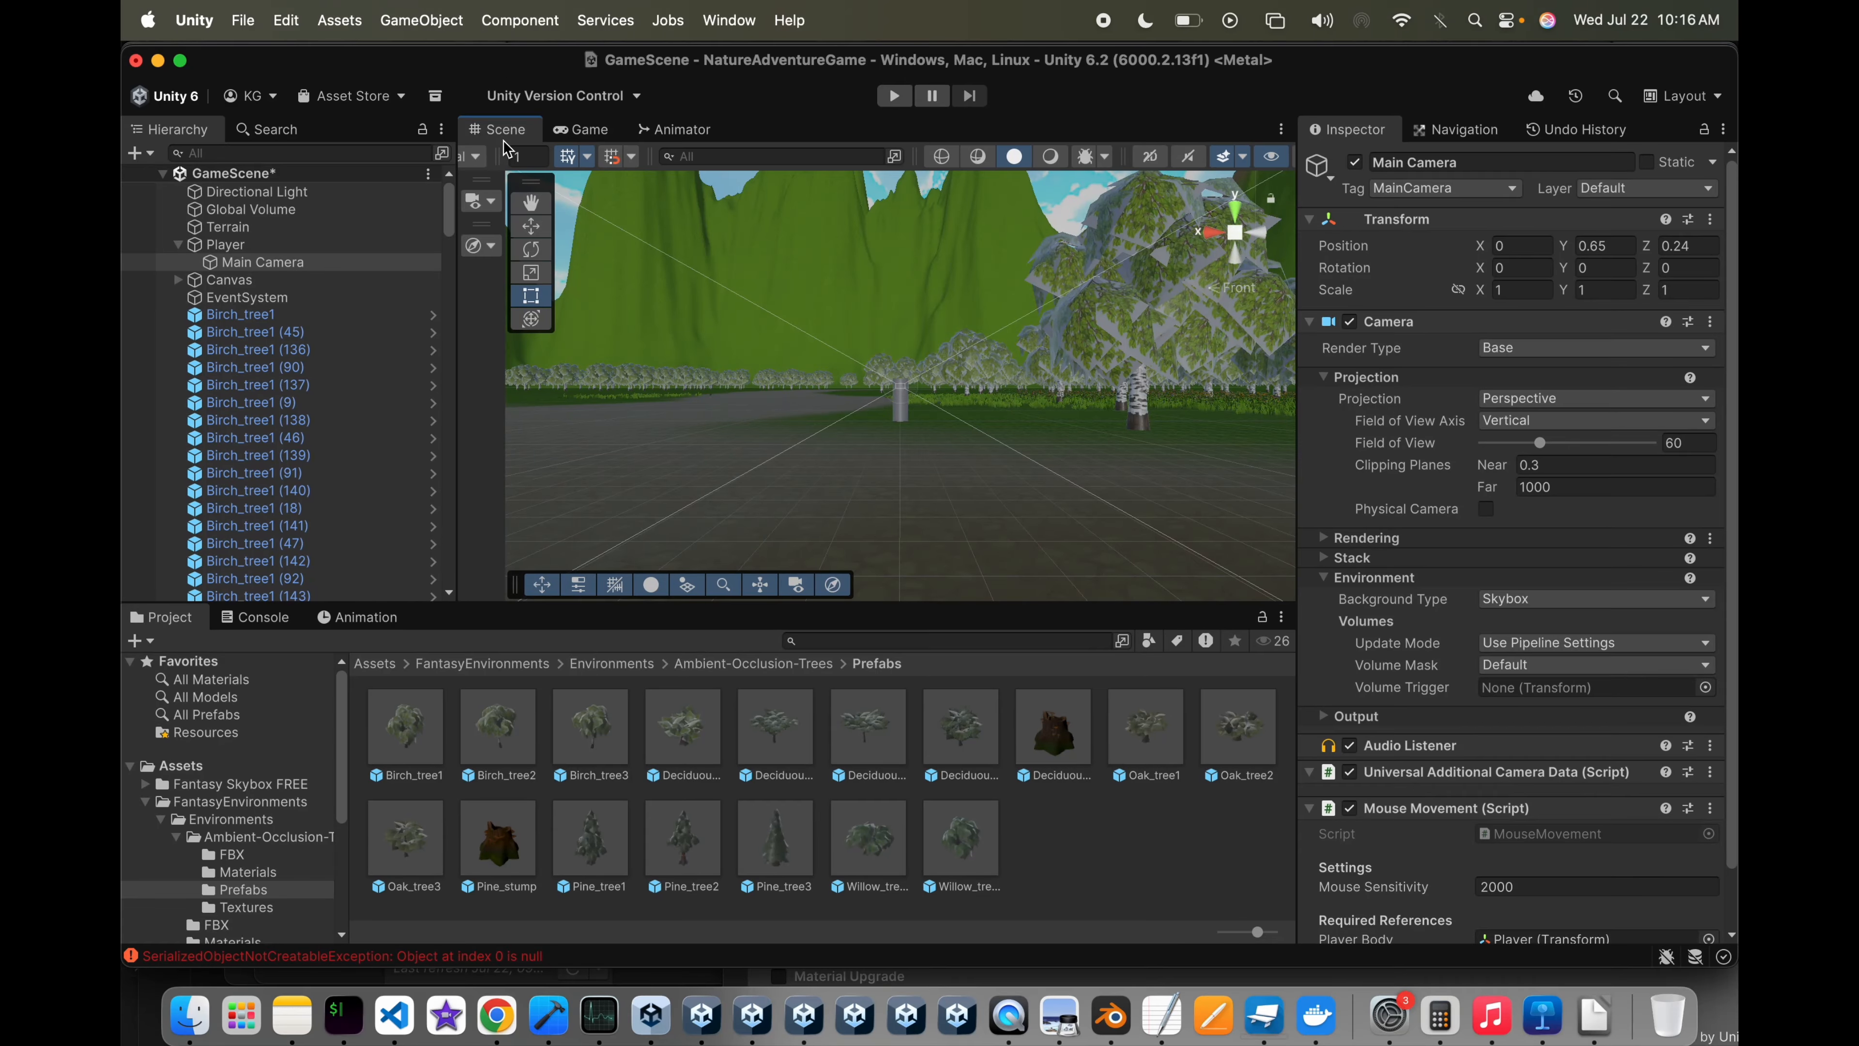
# Step: Raise the Player's Main Camera to a Y position of 0.83 with the Move tool, comparing the game view before and after
pyautogui.doubleClick(577, 131)
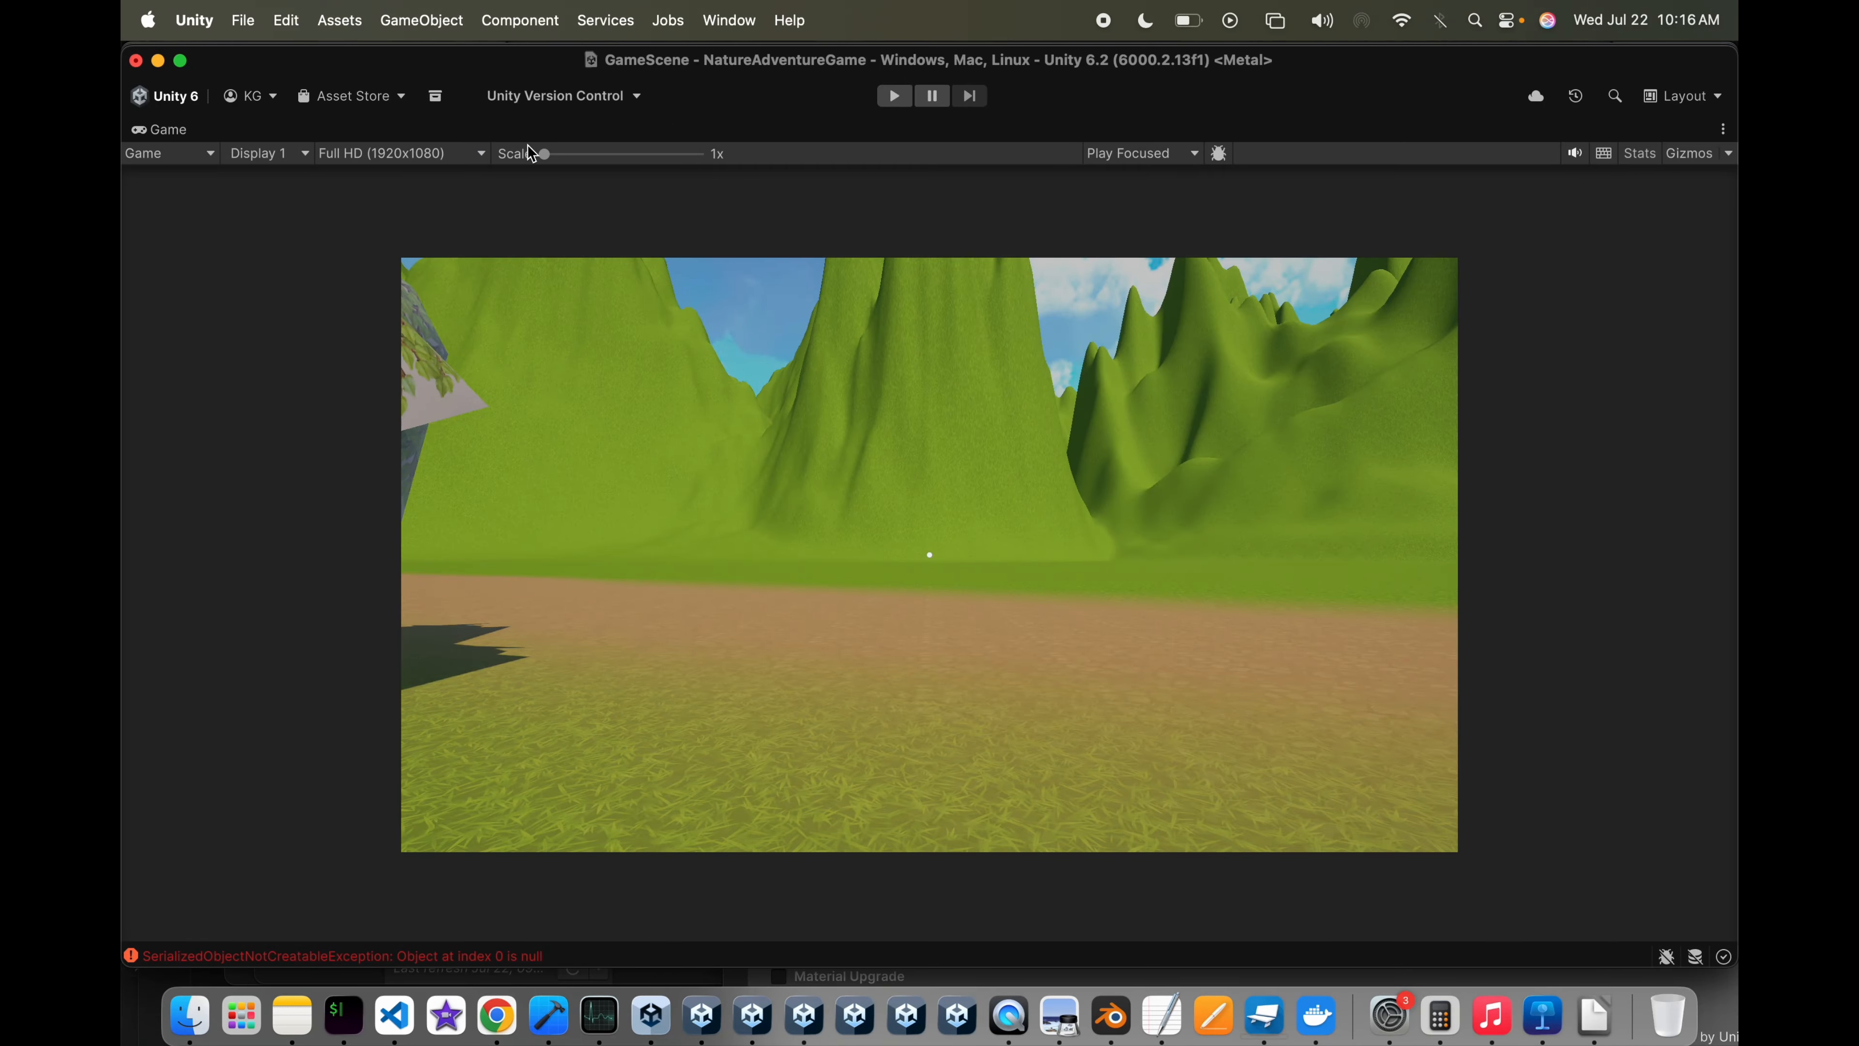
pyautogui.doubleClick(152, 134)
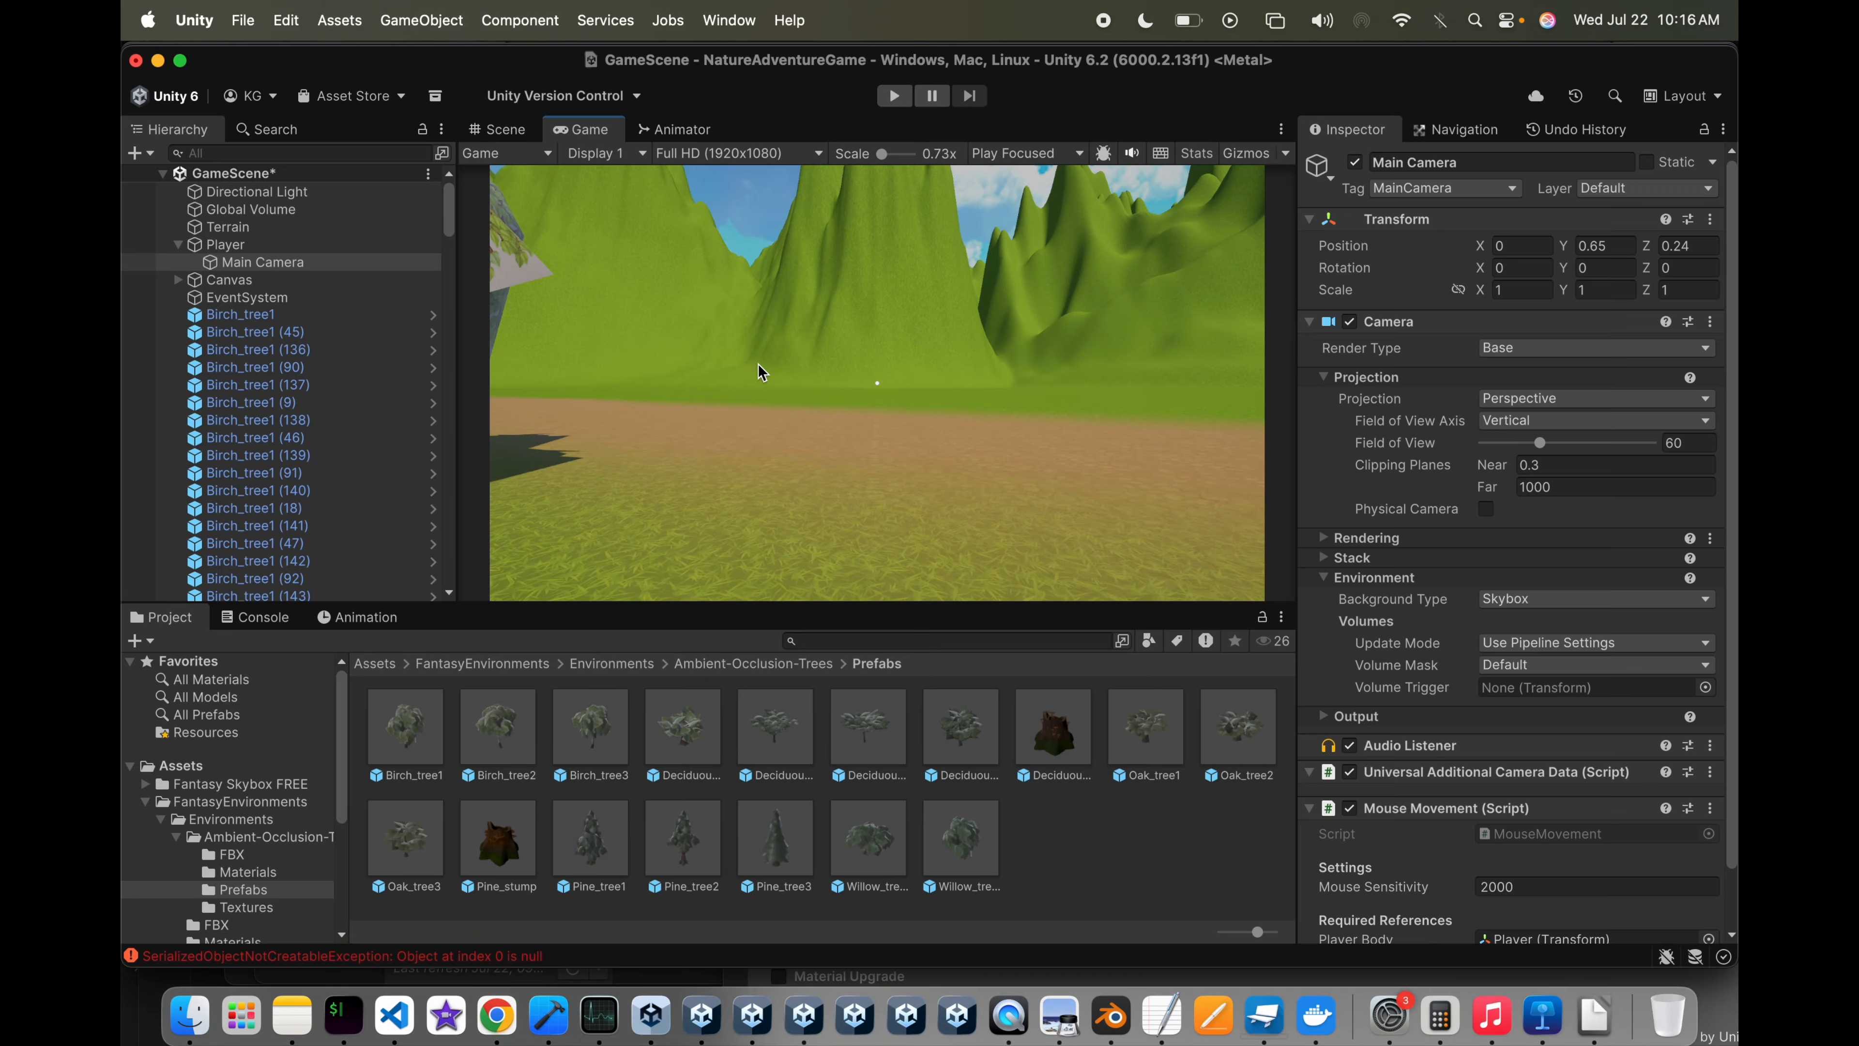
pyautogui.click(504, 130)
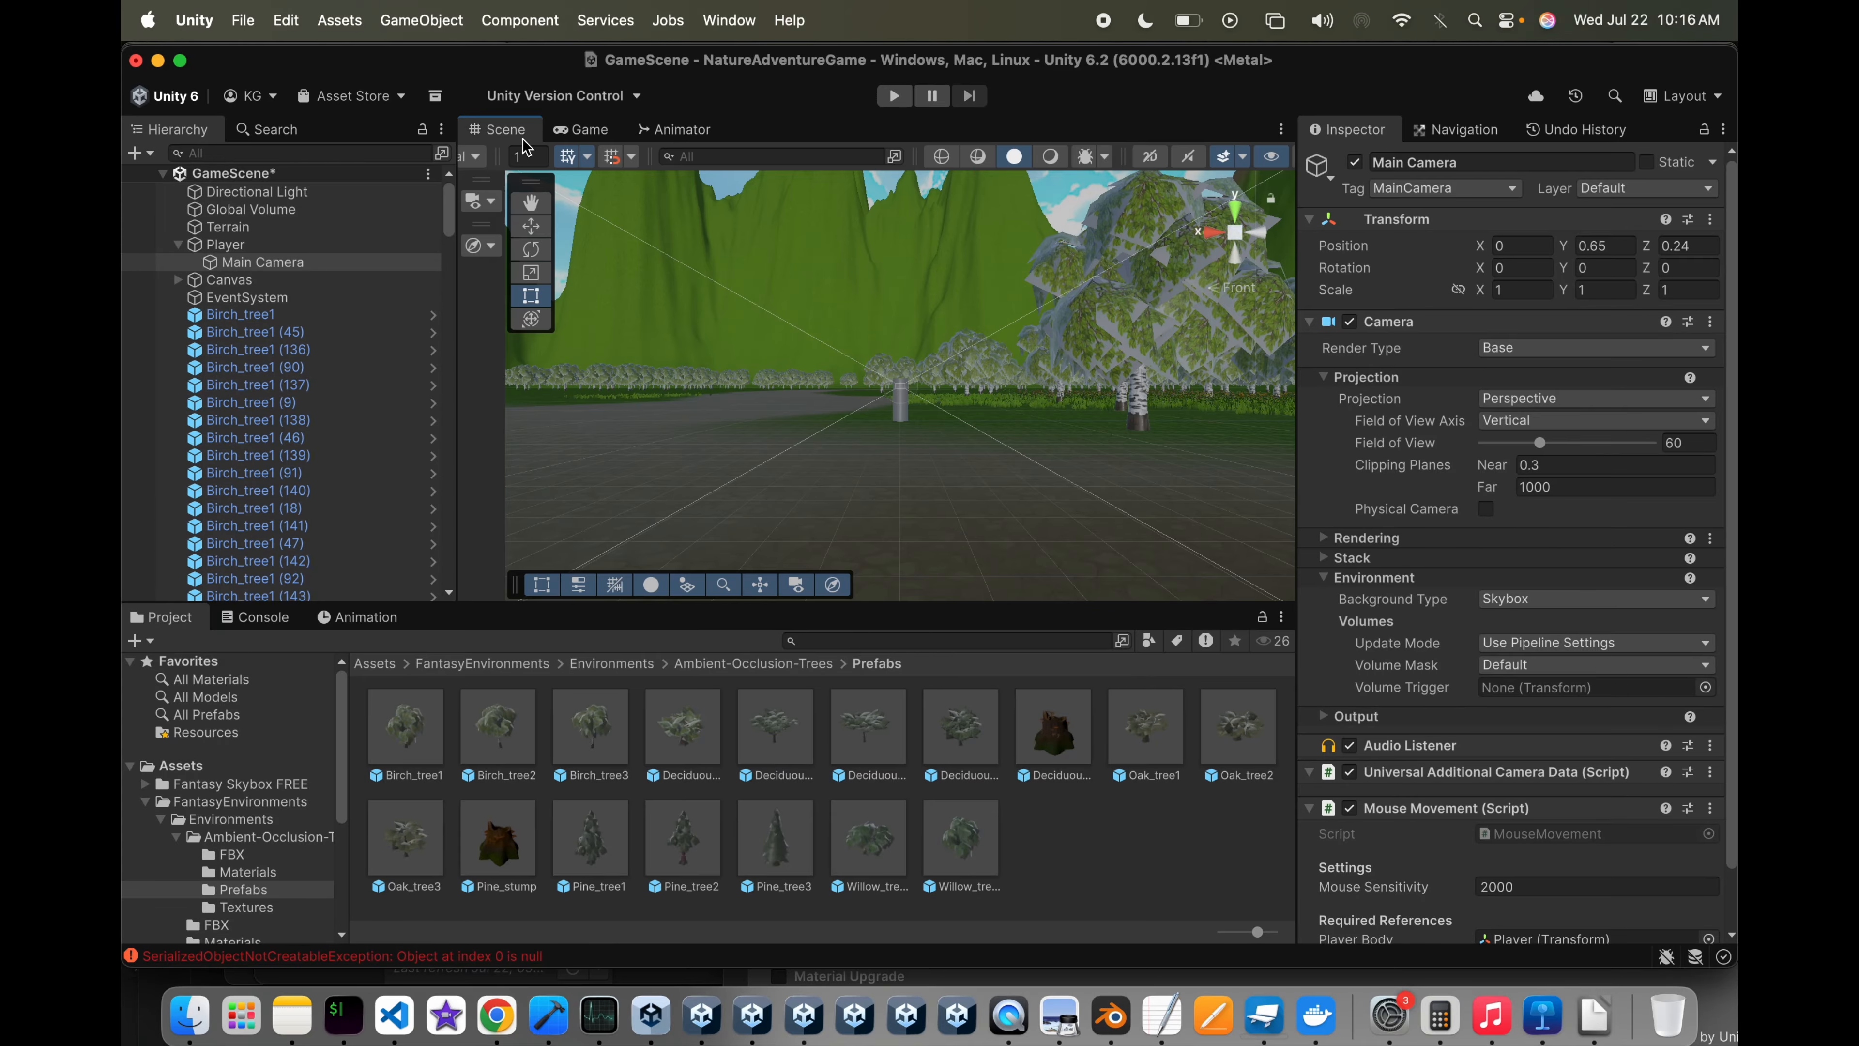
pyautogui.click(531, 224)
pyautogui.moveTo(903, 309); pyautogui.dragTo(905, 299)
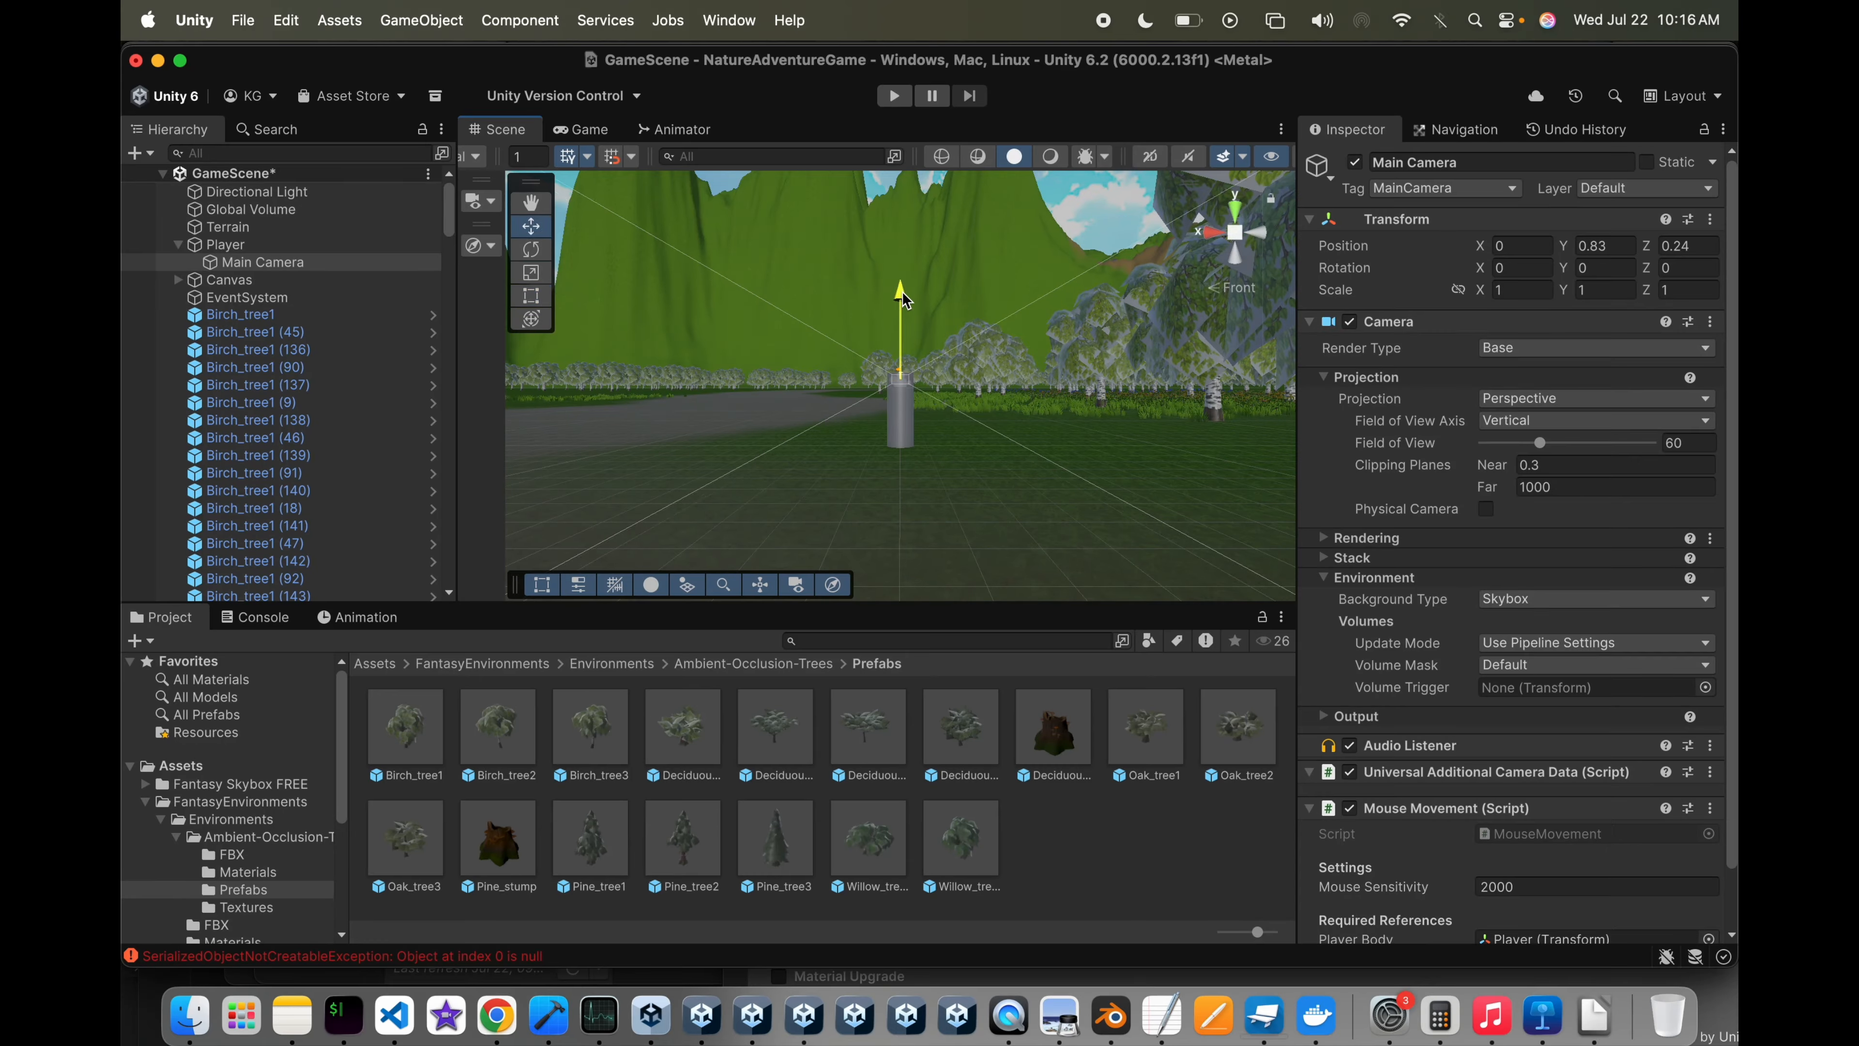
pyautogui.click(585, 130)
pyautogui.click(509, 135)
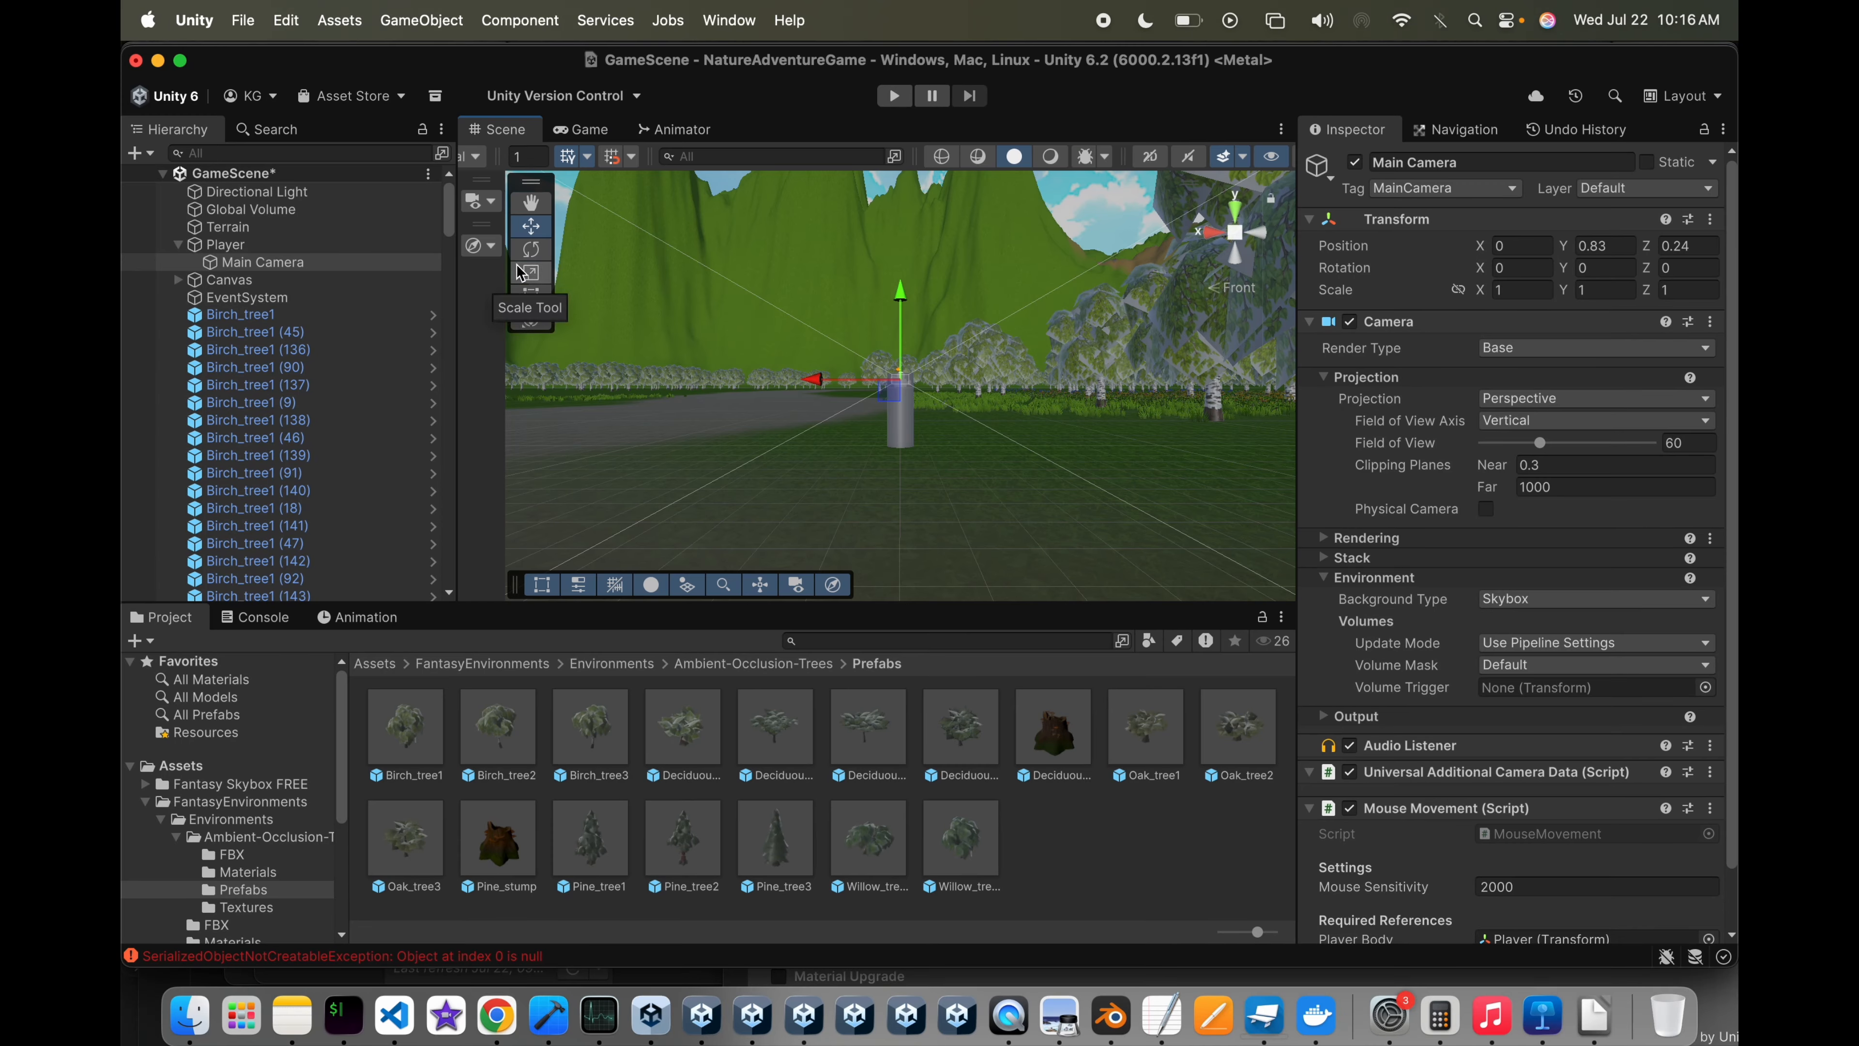
pyautogui.click(228, 227)
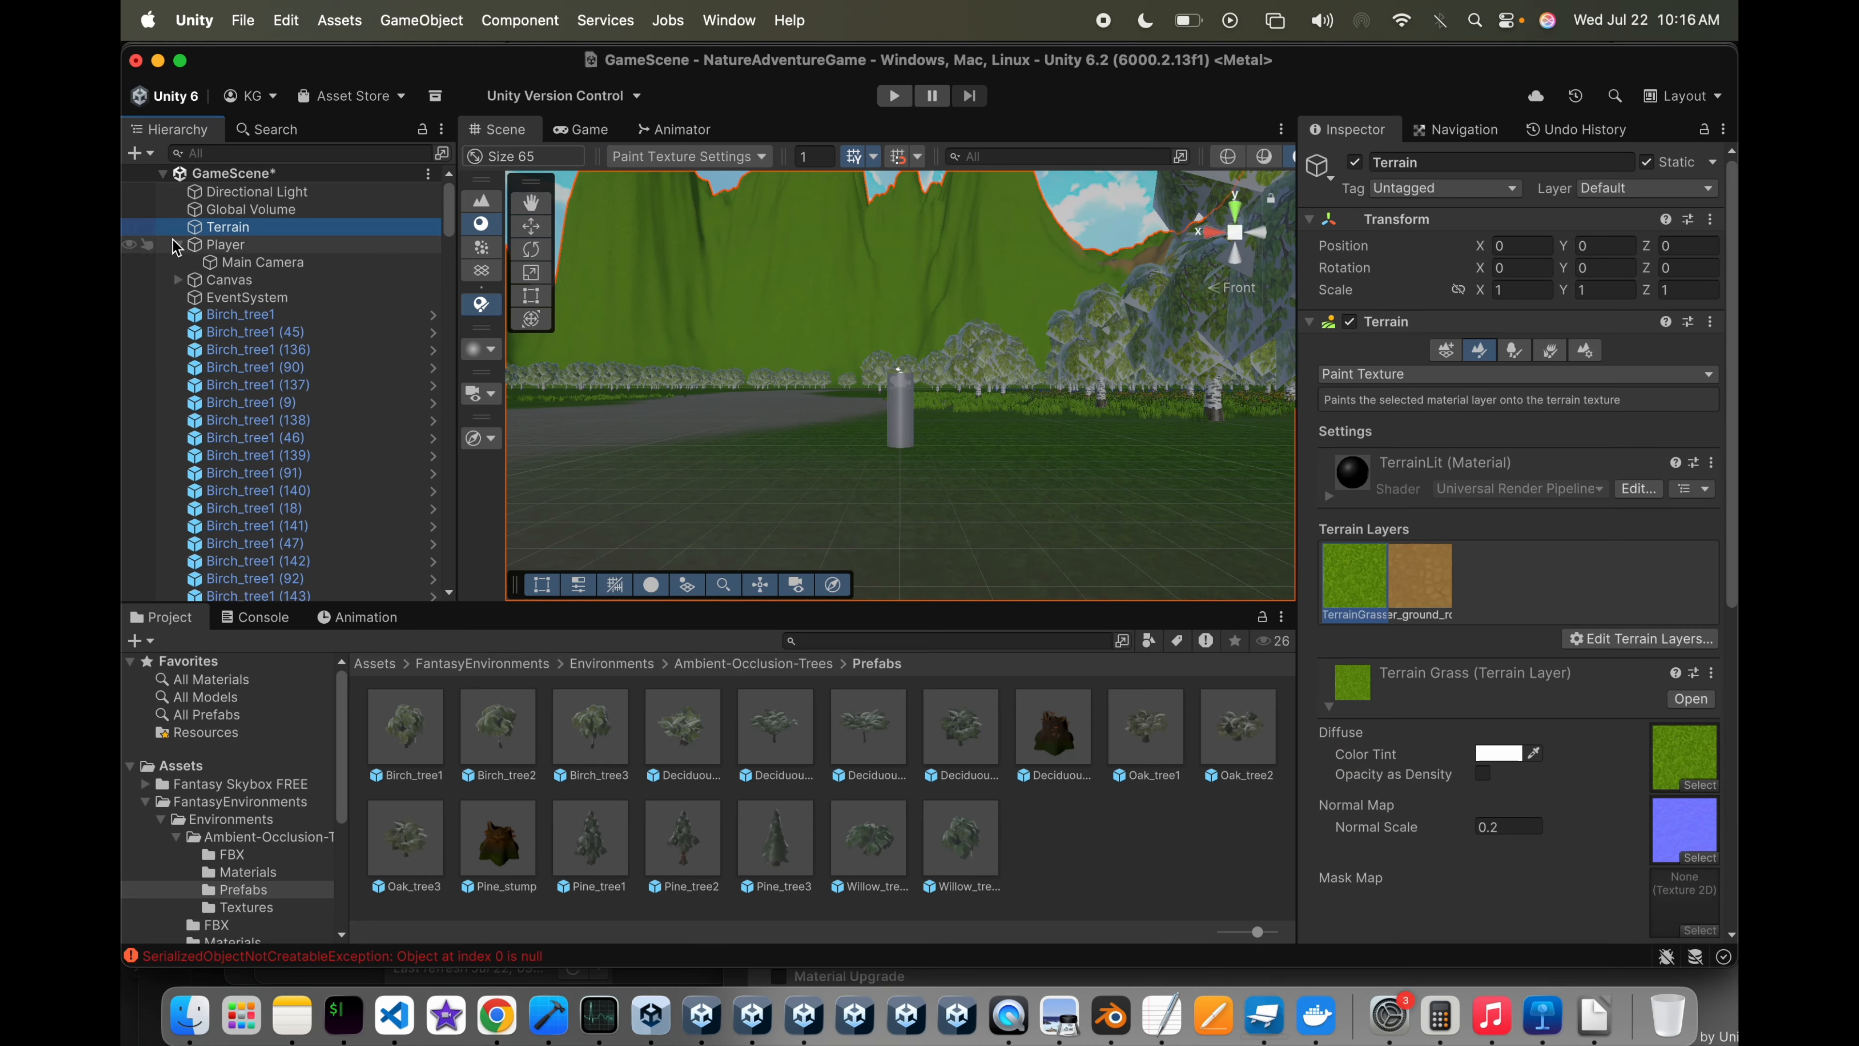
pyautogui.scroll(-15, 231, 347)
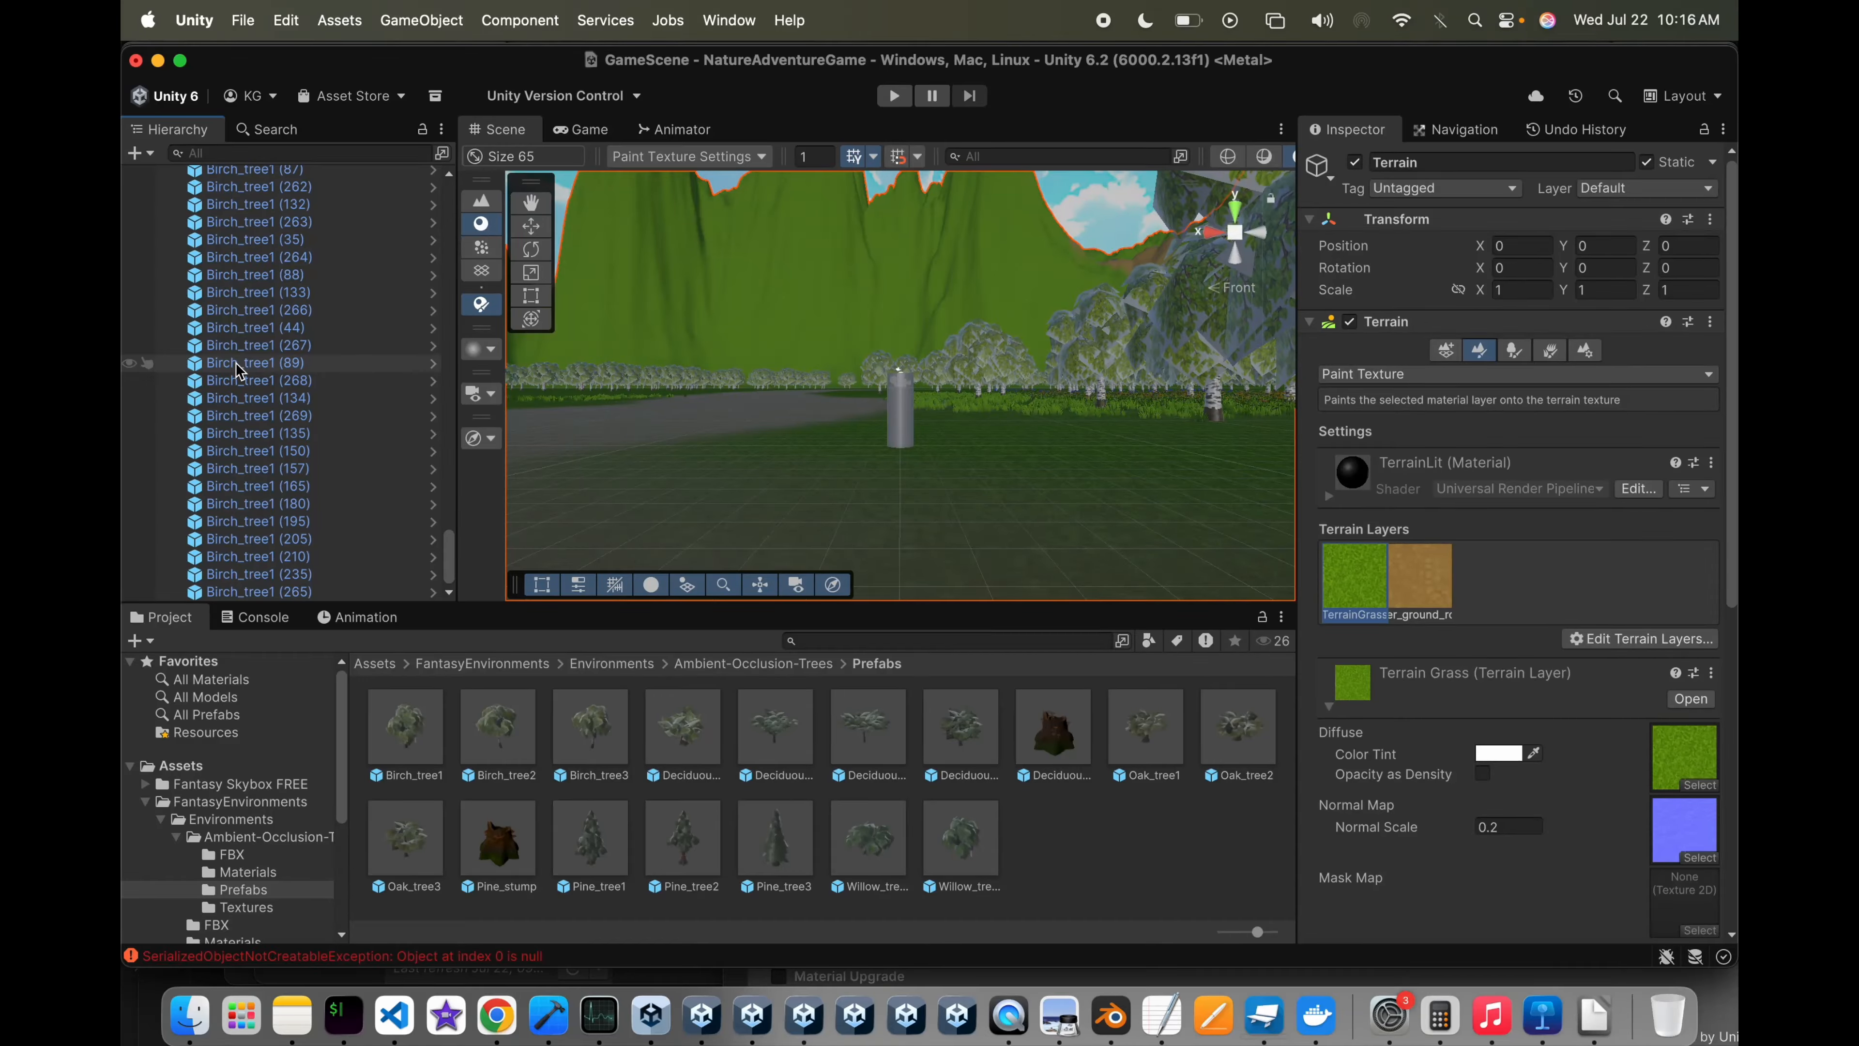
pyautogui.scroll(8, 239, 371)
pyautogui.click(134, 154)
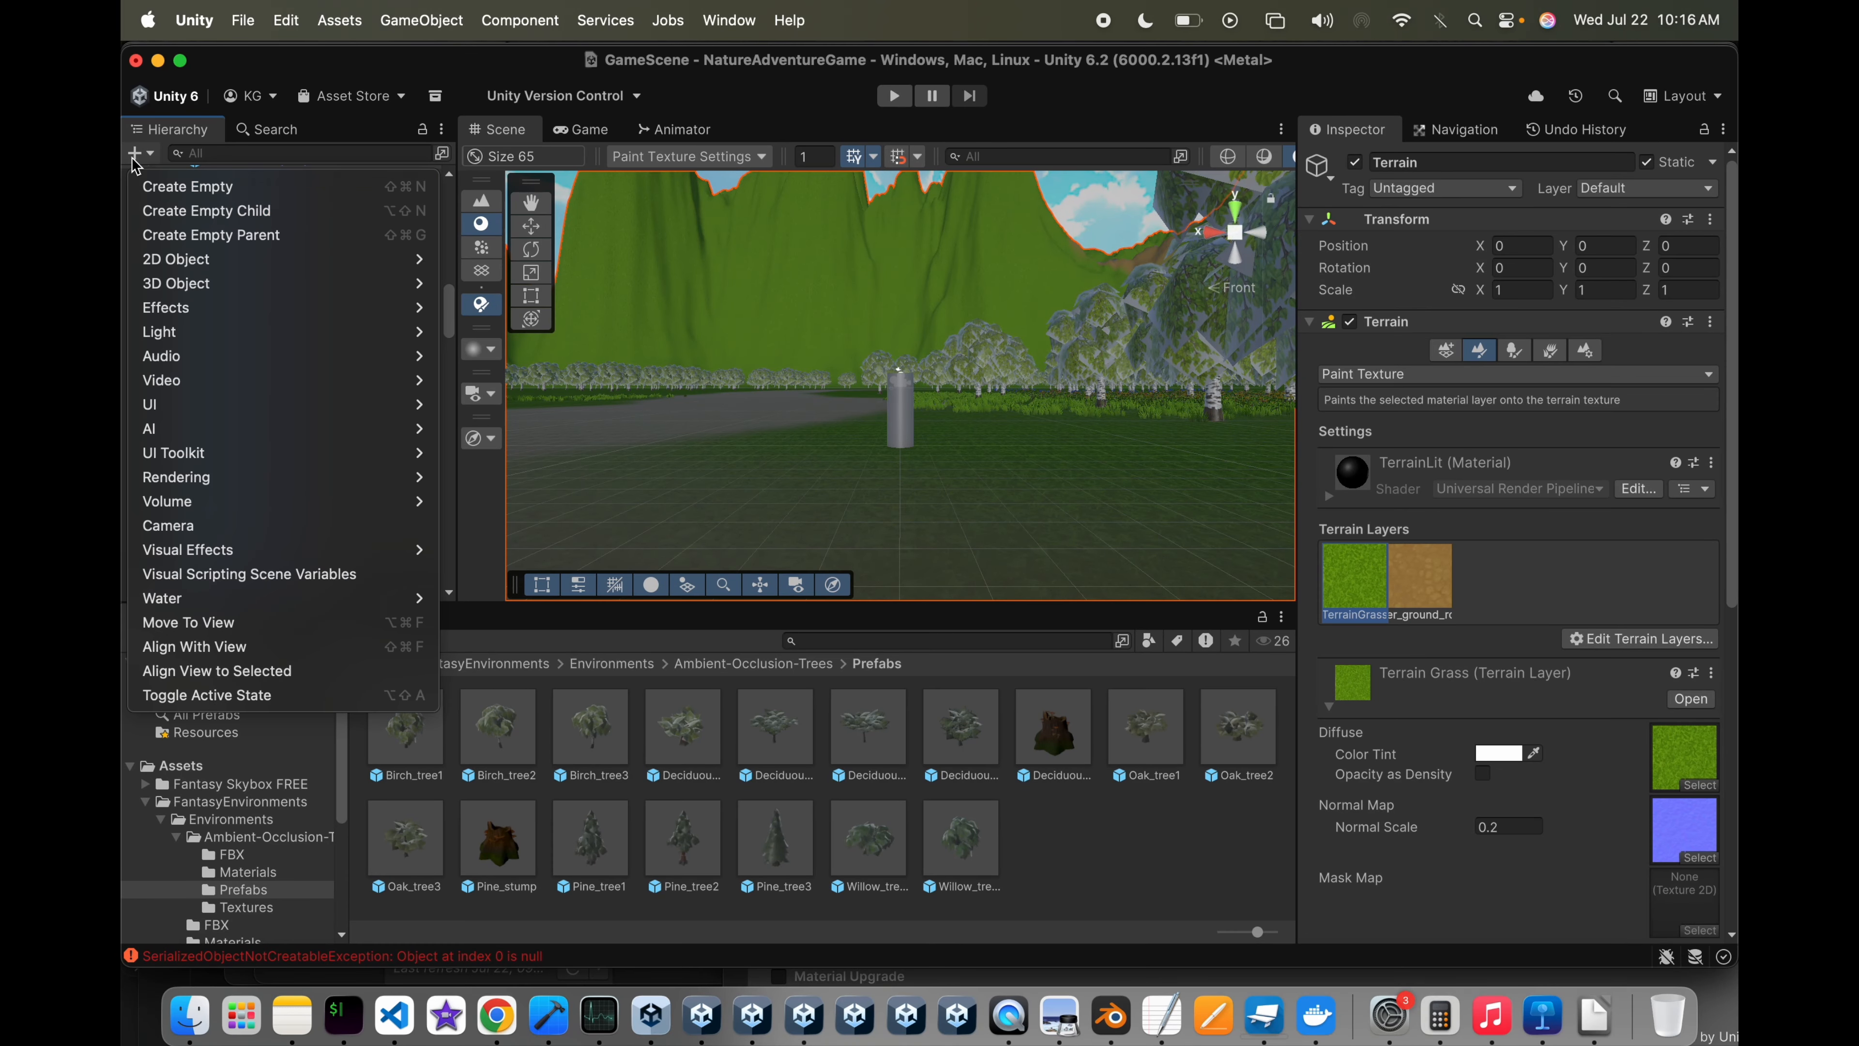
pyautogui.click(189, 186)
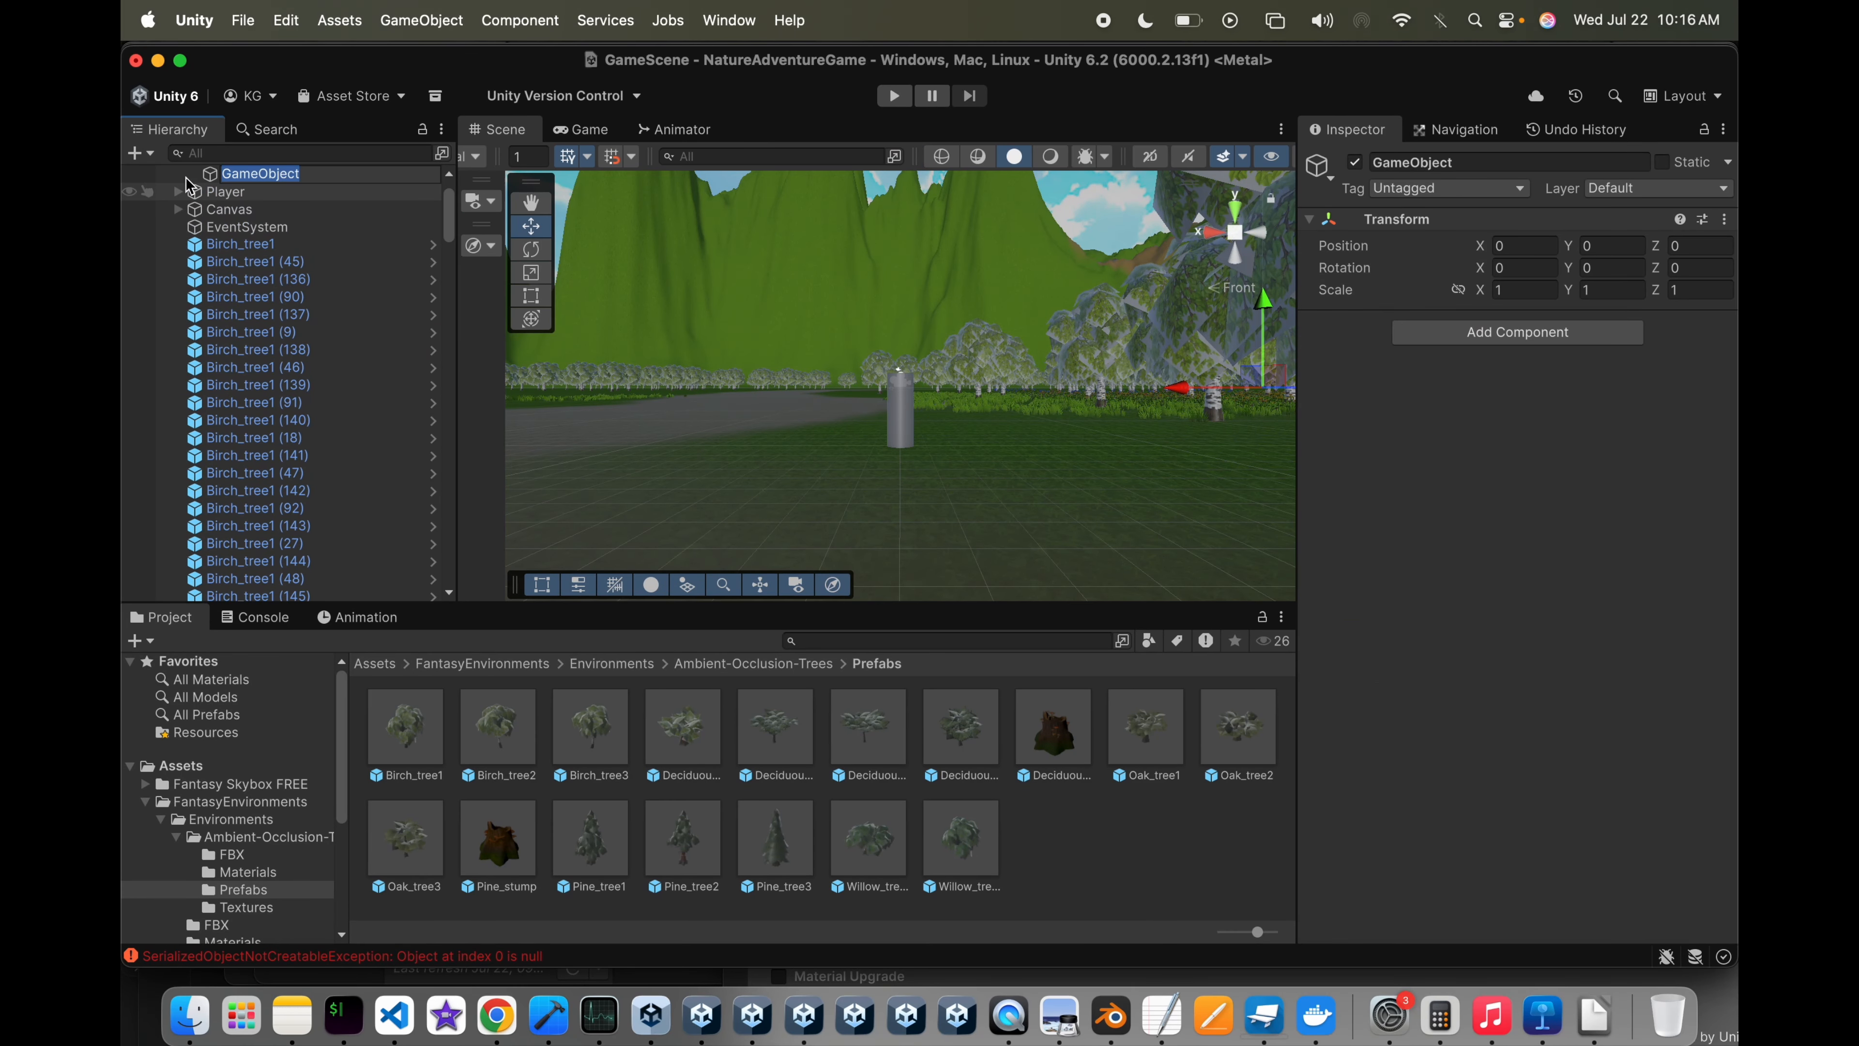
pyautogui.press('BackSpace')
pyautogui.click(212, 192)
pyautogui.click(210, 177)
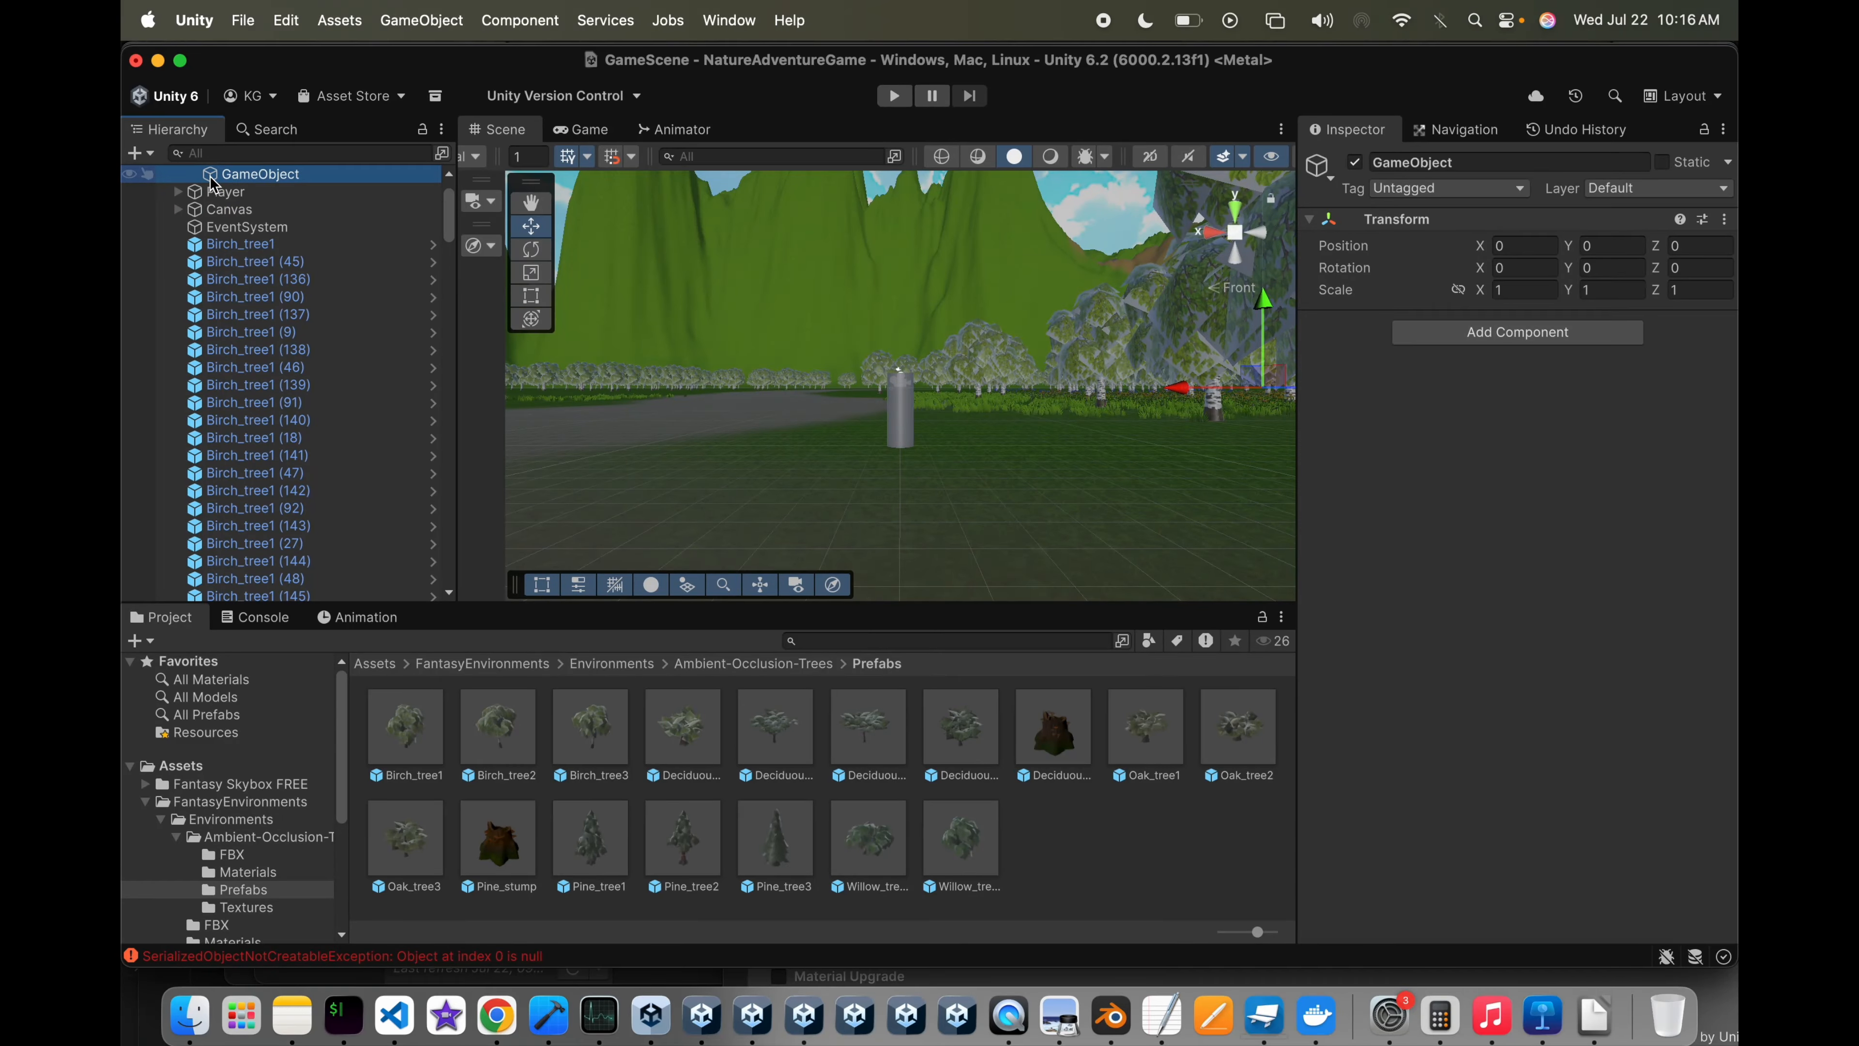
pyautogui.press('super+BackSpace')
# Step: Create an empty object at the scene's root level and name it Enviorment
pyautogui.click(136, 153)
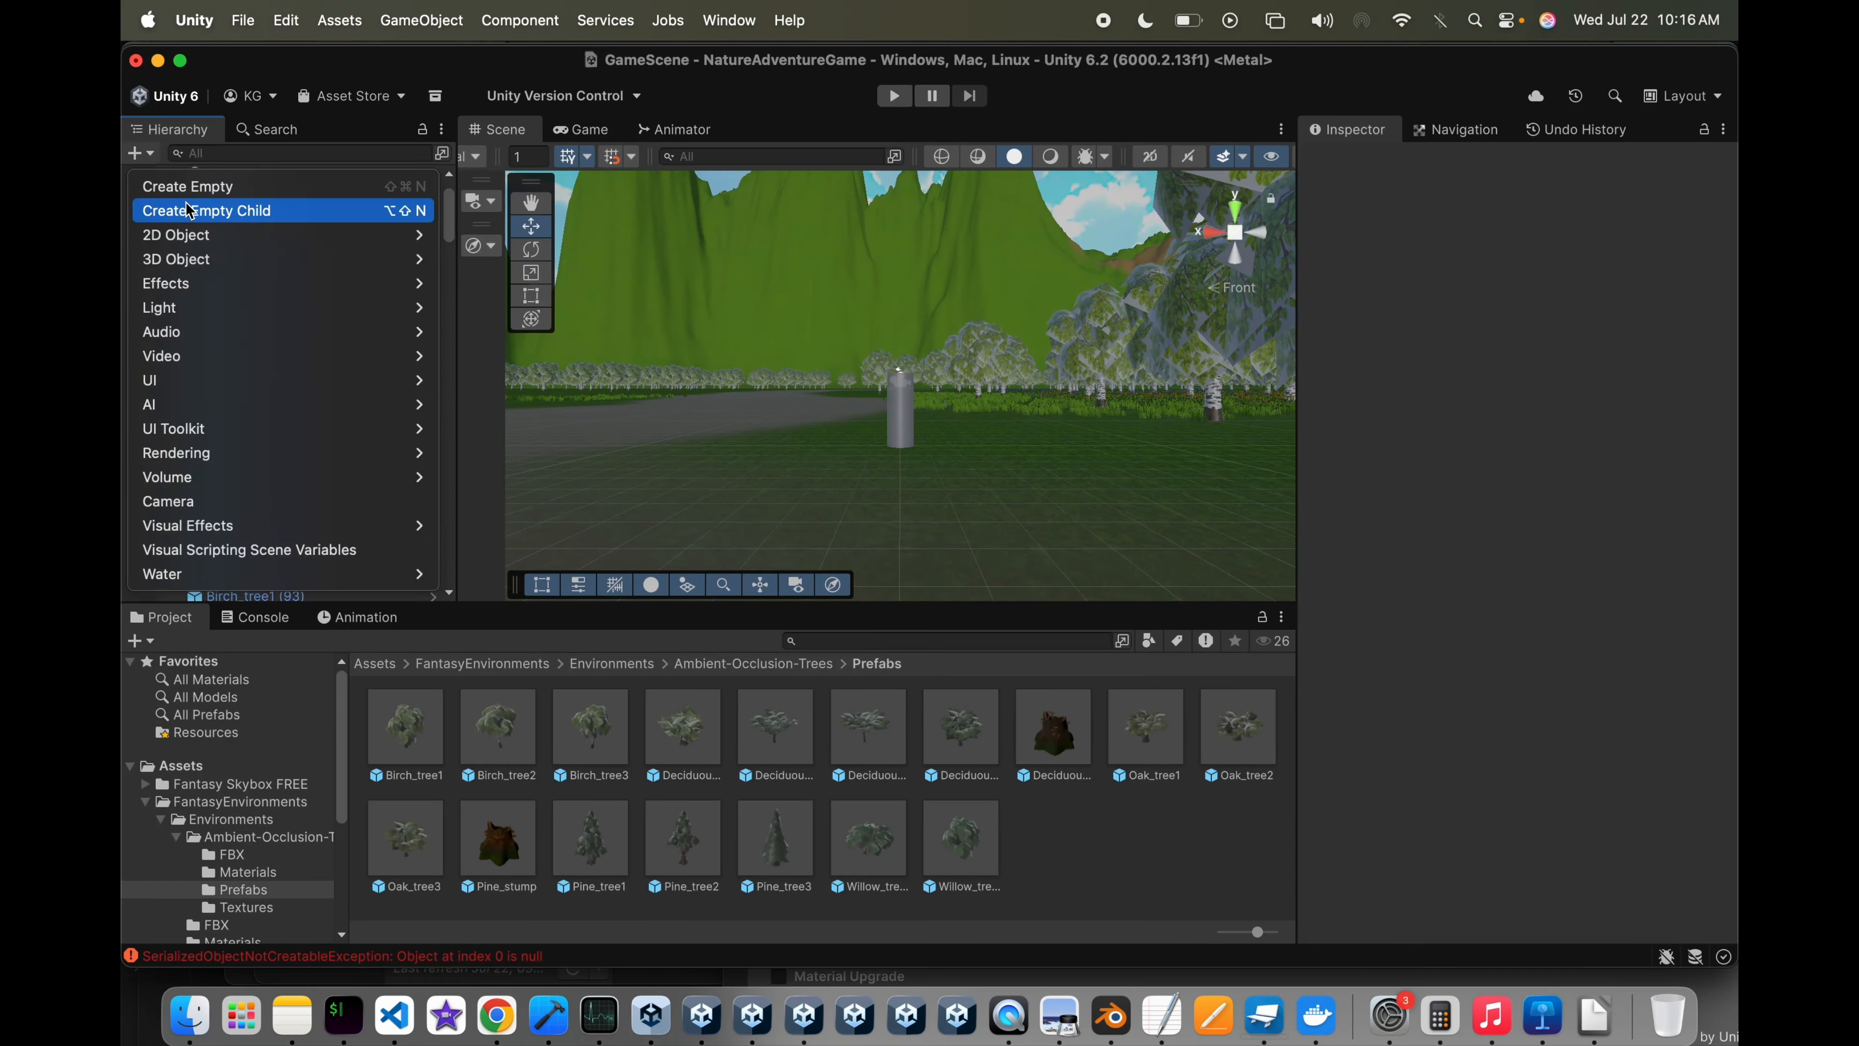
pyautogui.click(180, 187)
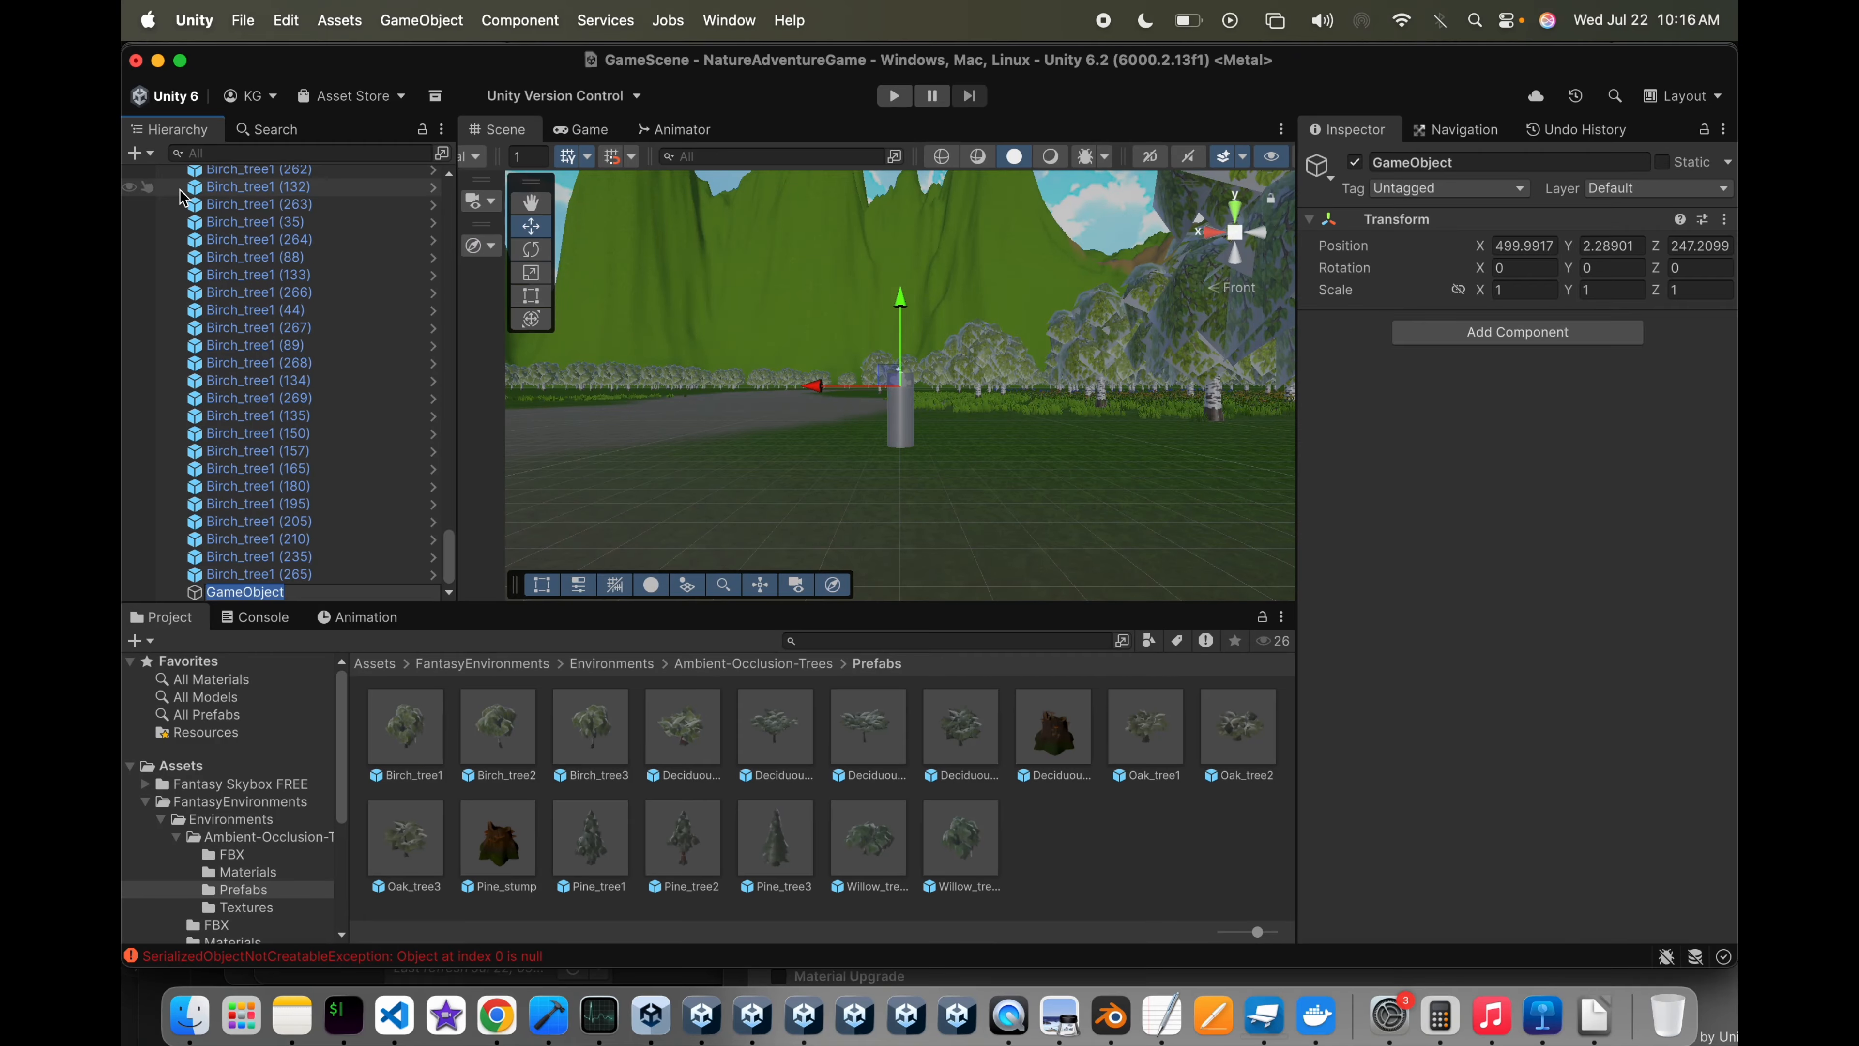
pyautogui.write('Enviorment')
pyautogui.press('Return')
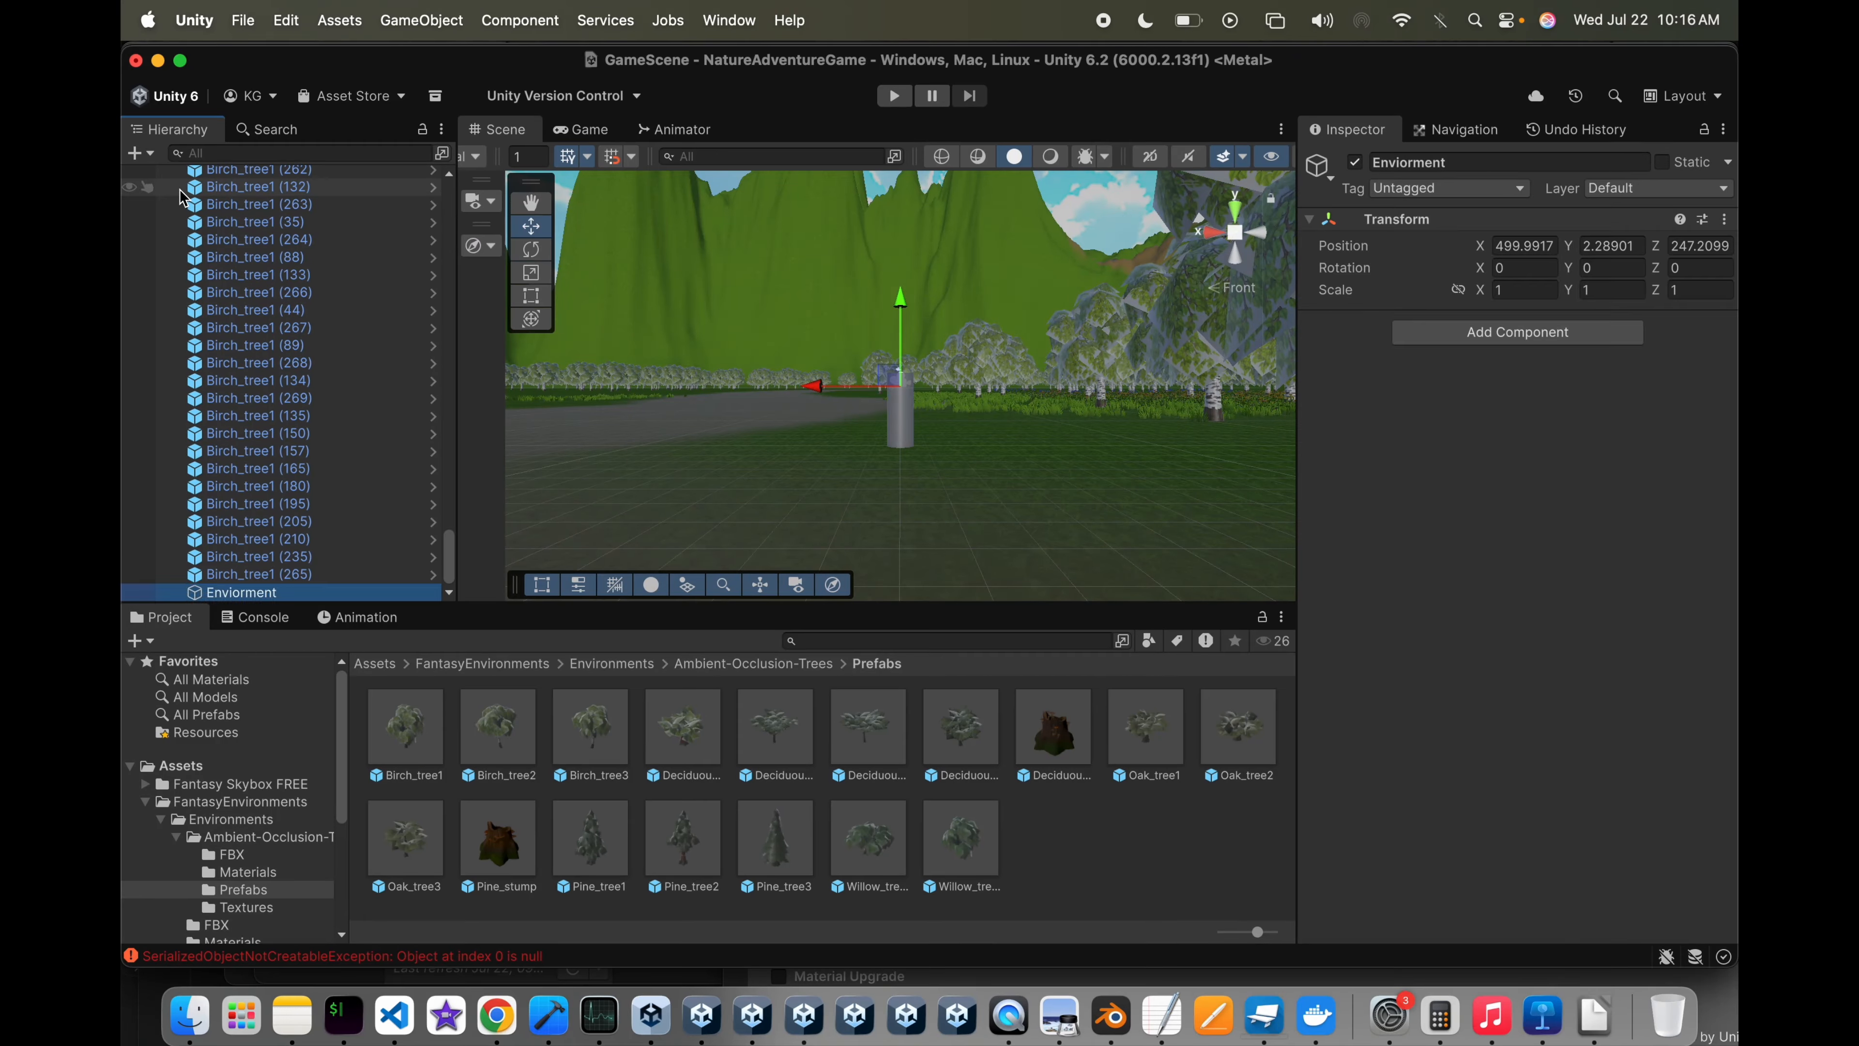
# Step: Create an empty child object named Trees inside Enviorment and move all the birch trees into it
pyautogui.rightClick(239, 594)
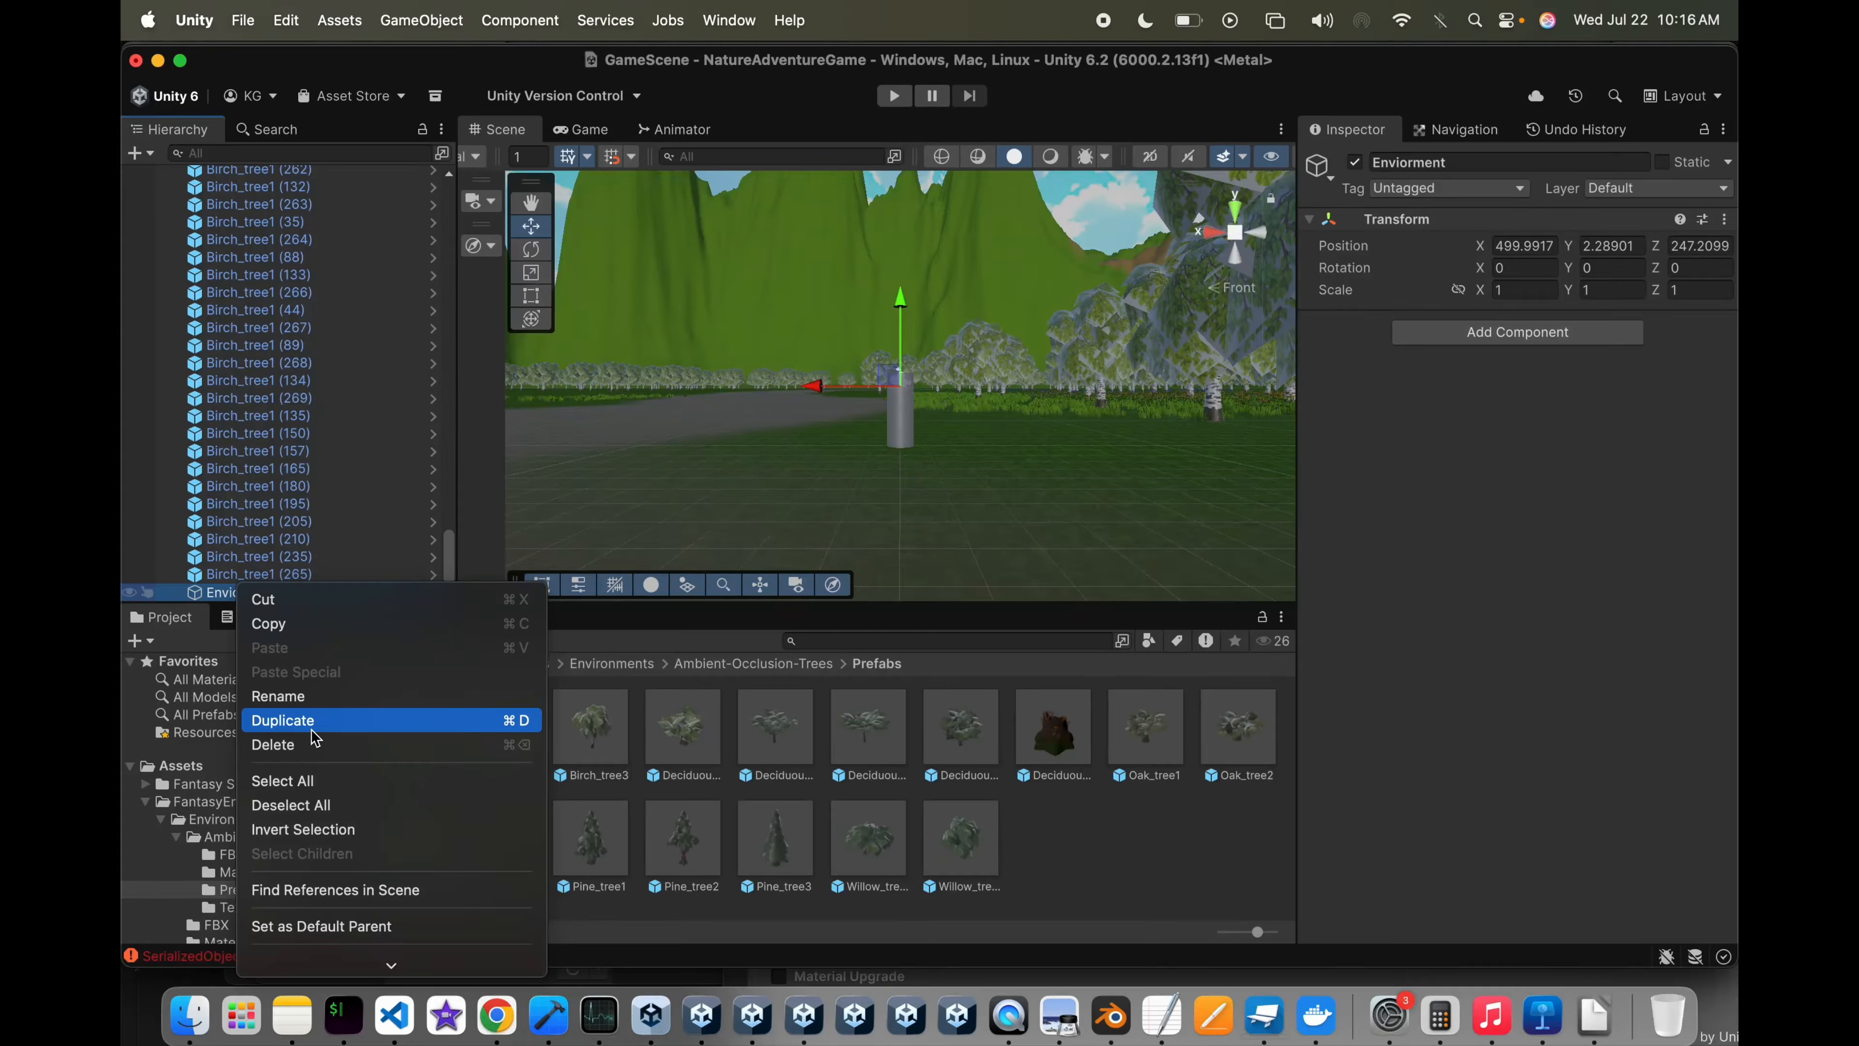
pyautogui.scroll(-3, 330, 798)
pyautogui.scroll(-1, 329, 871)
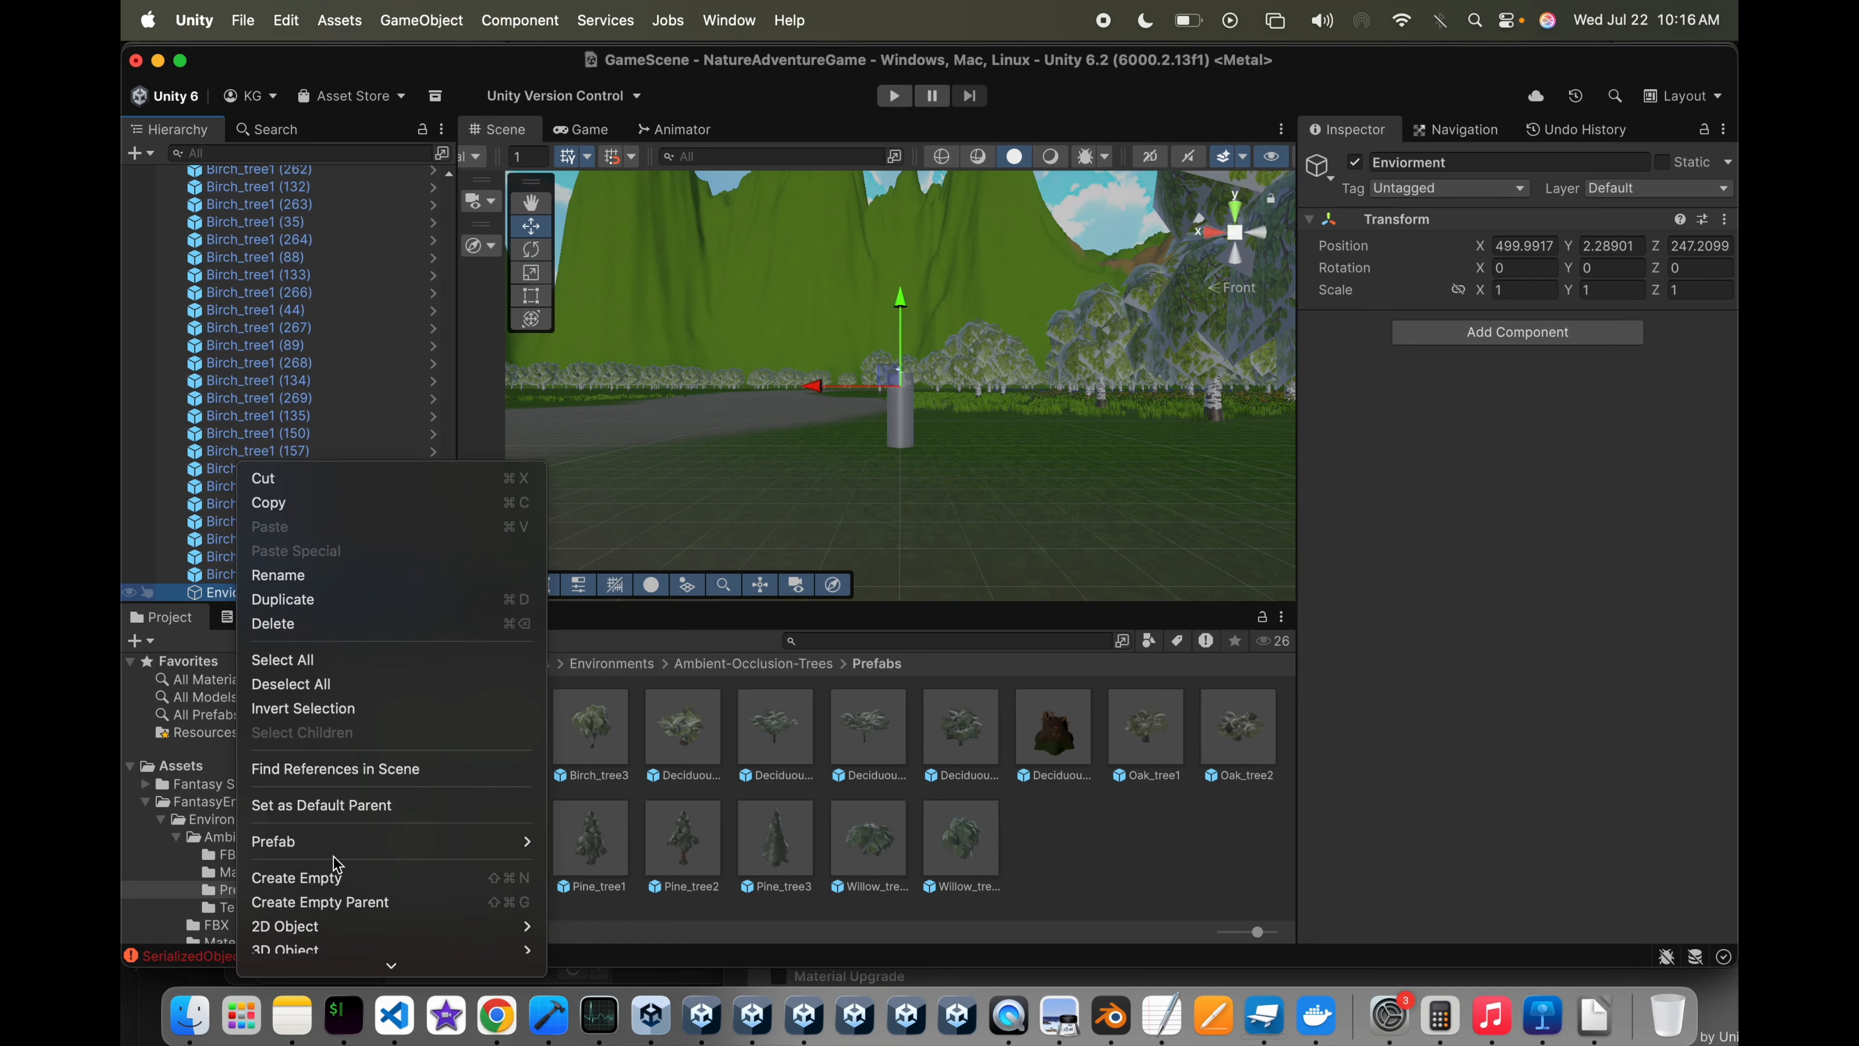
pyautogui.click(330, 879)
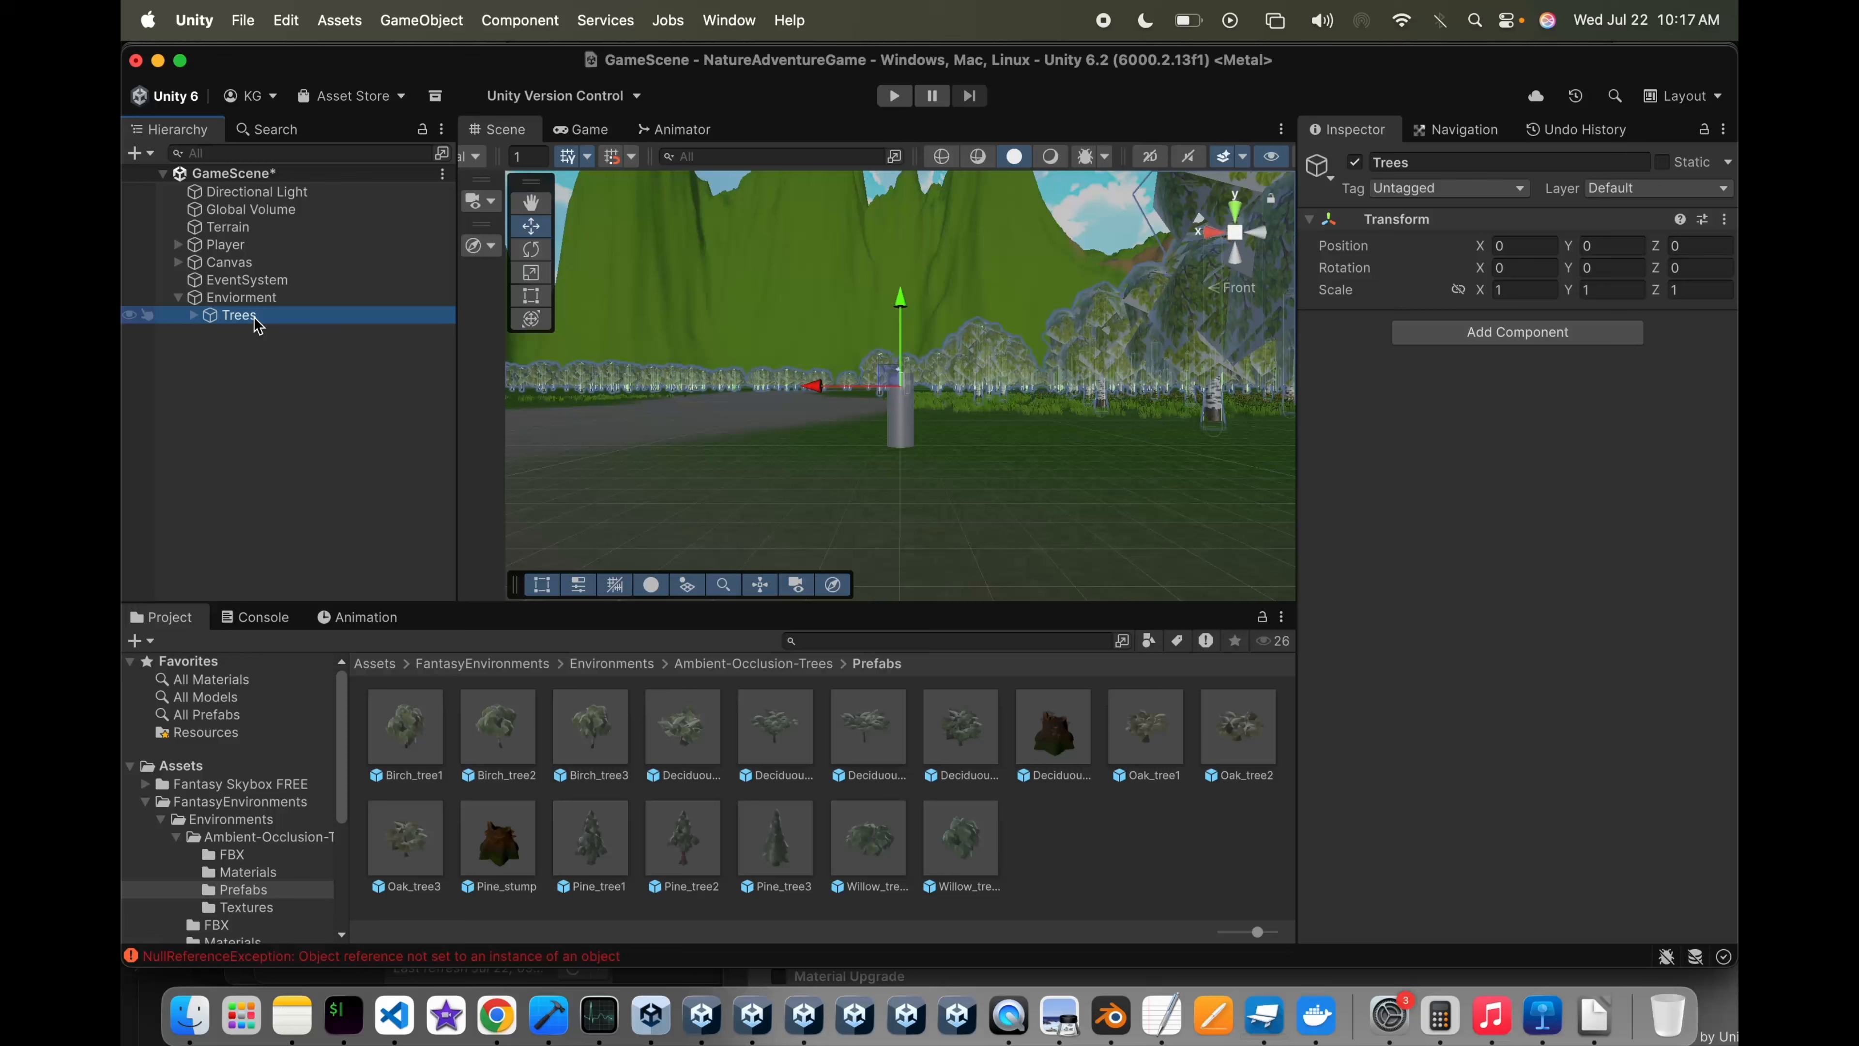
# Step: Rename the Trees group as [Trees] and collapse the Enviorment object in the hierarchy
pyautogui.click(254, 316)
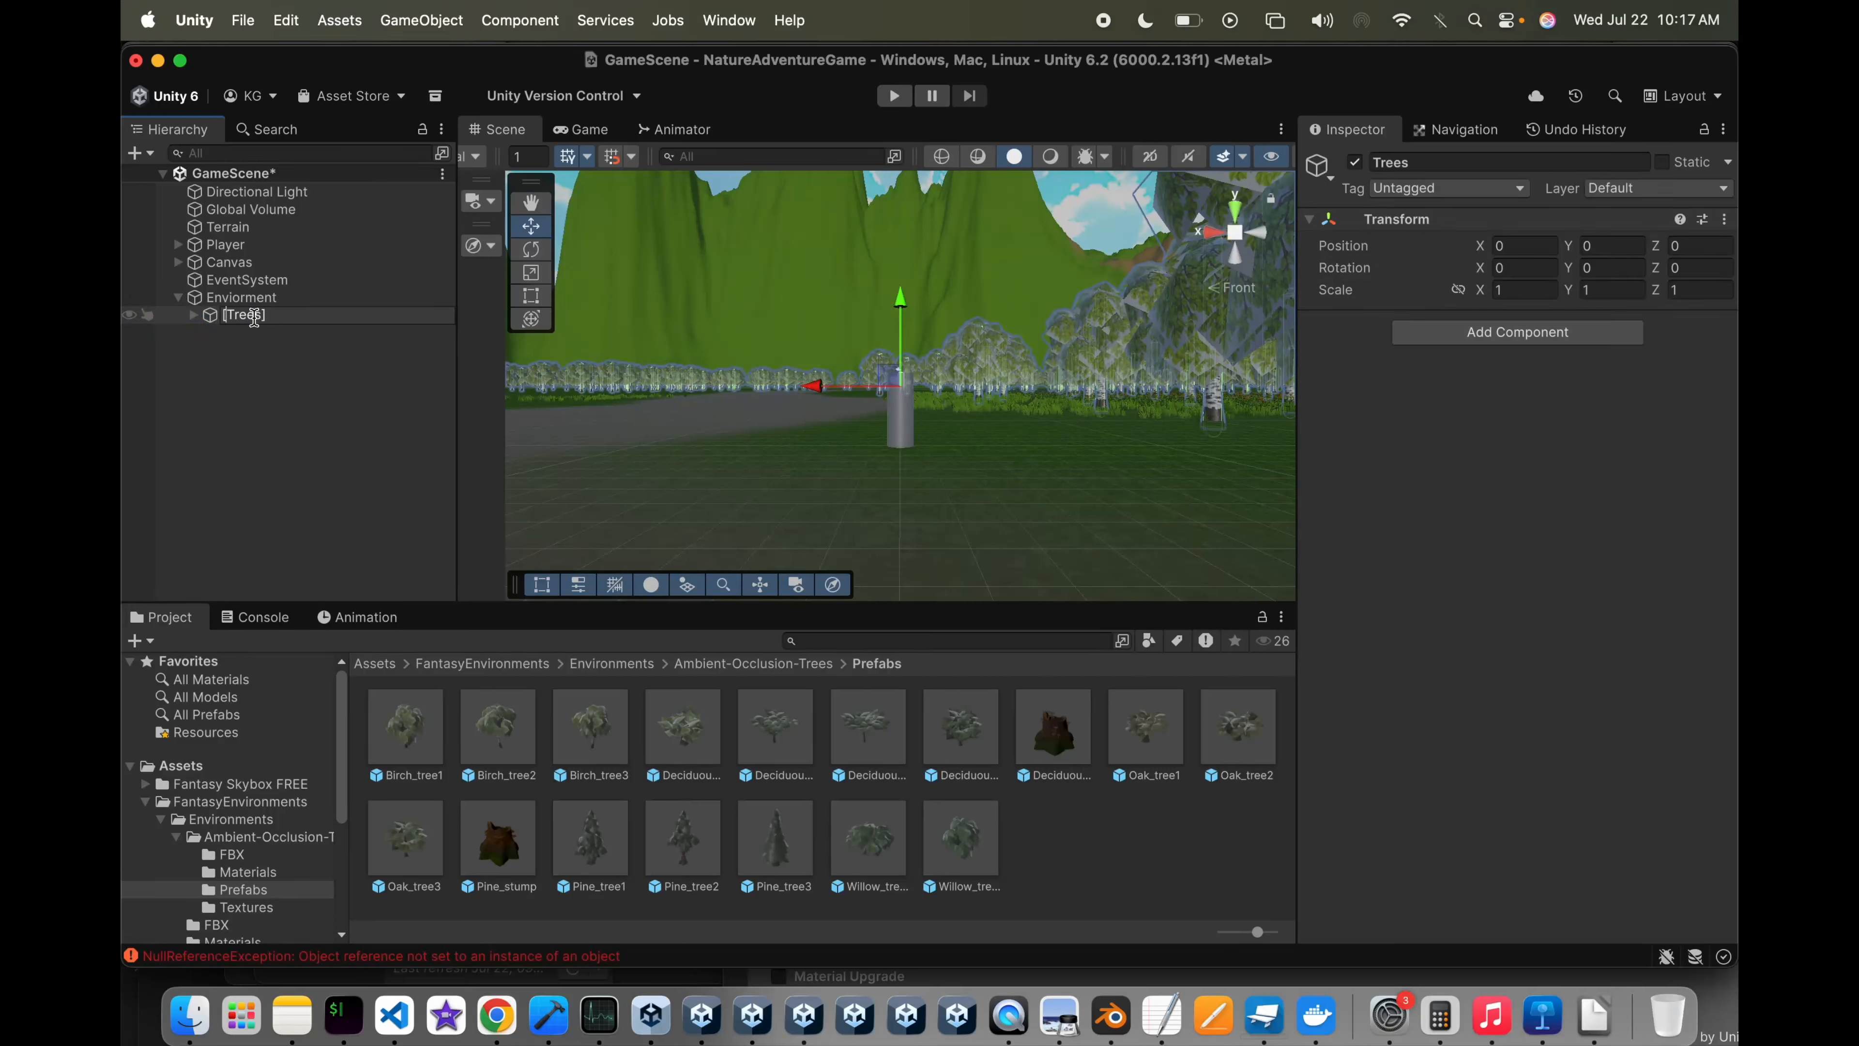
pyautogui.click(224, 395)
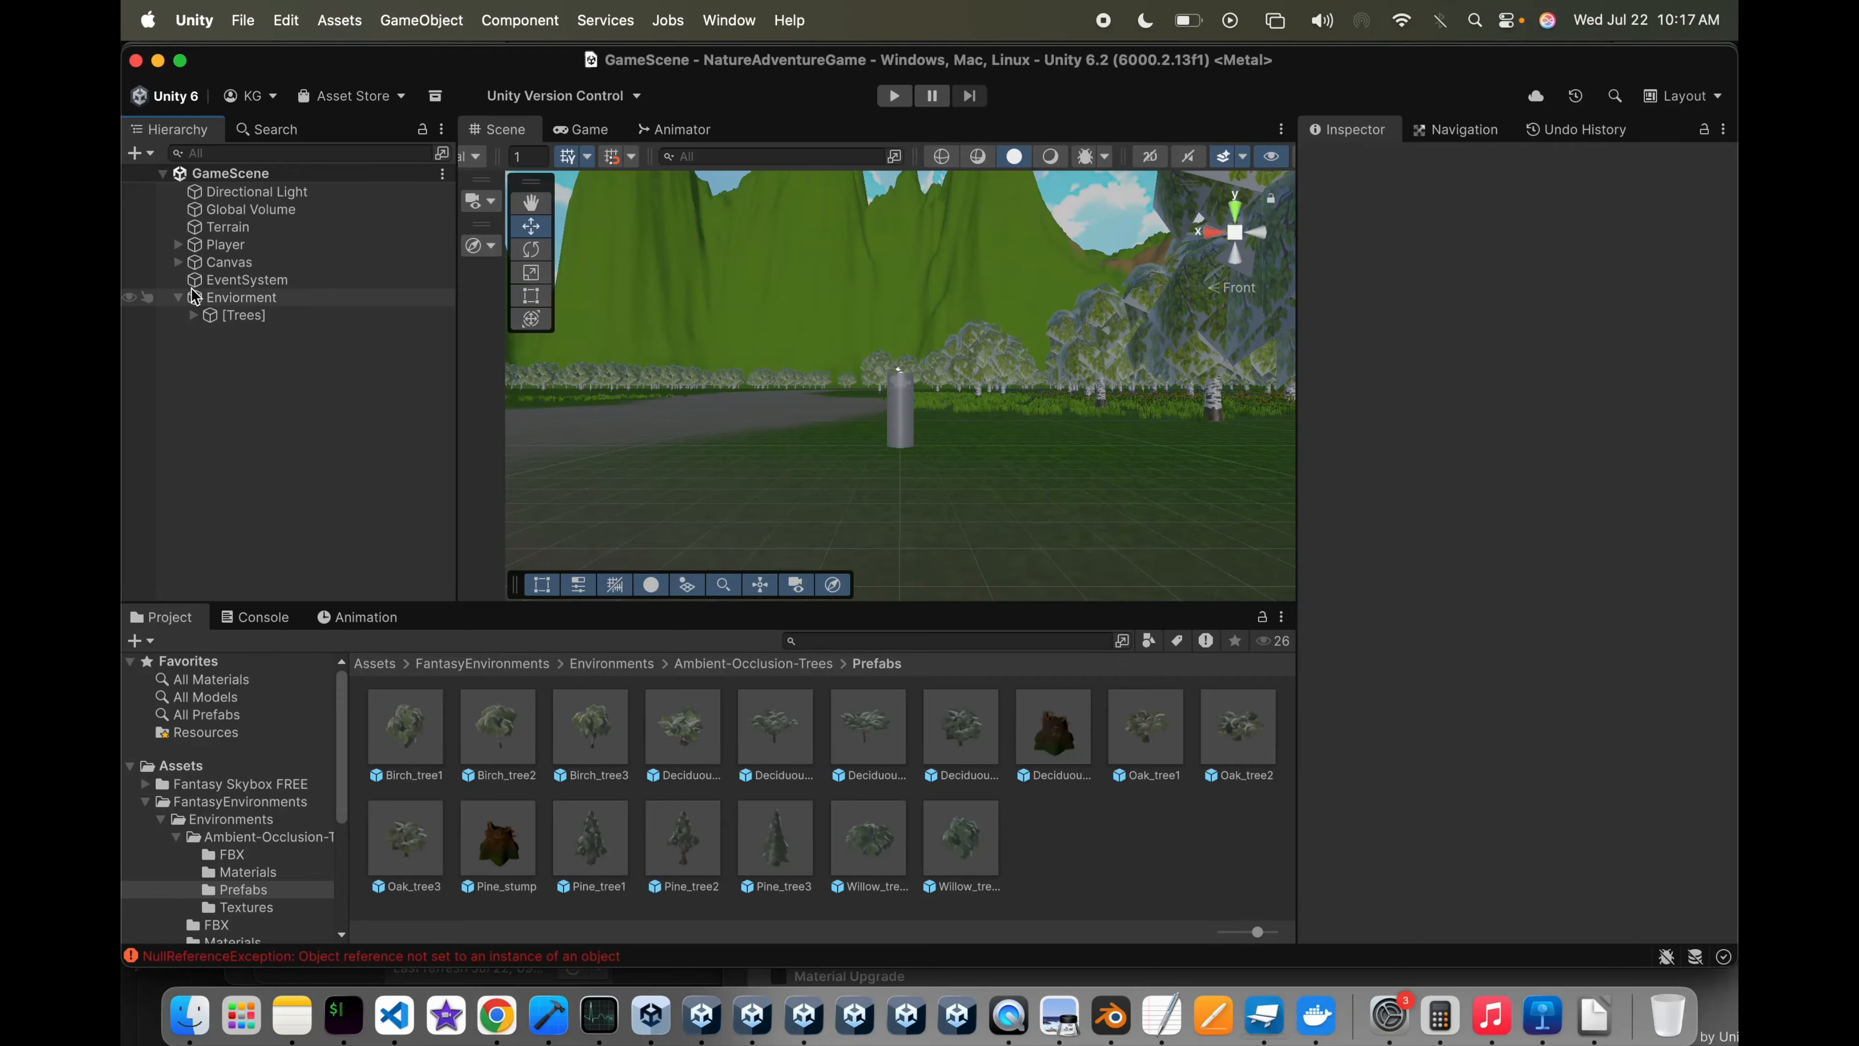
pyautogui.click(178, 297)
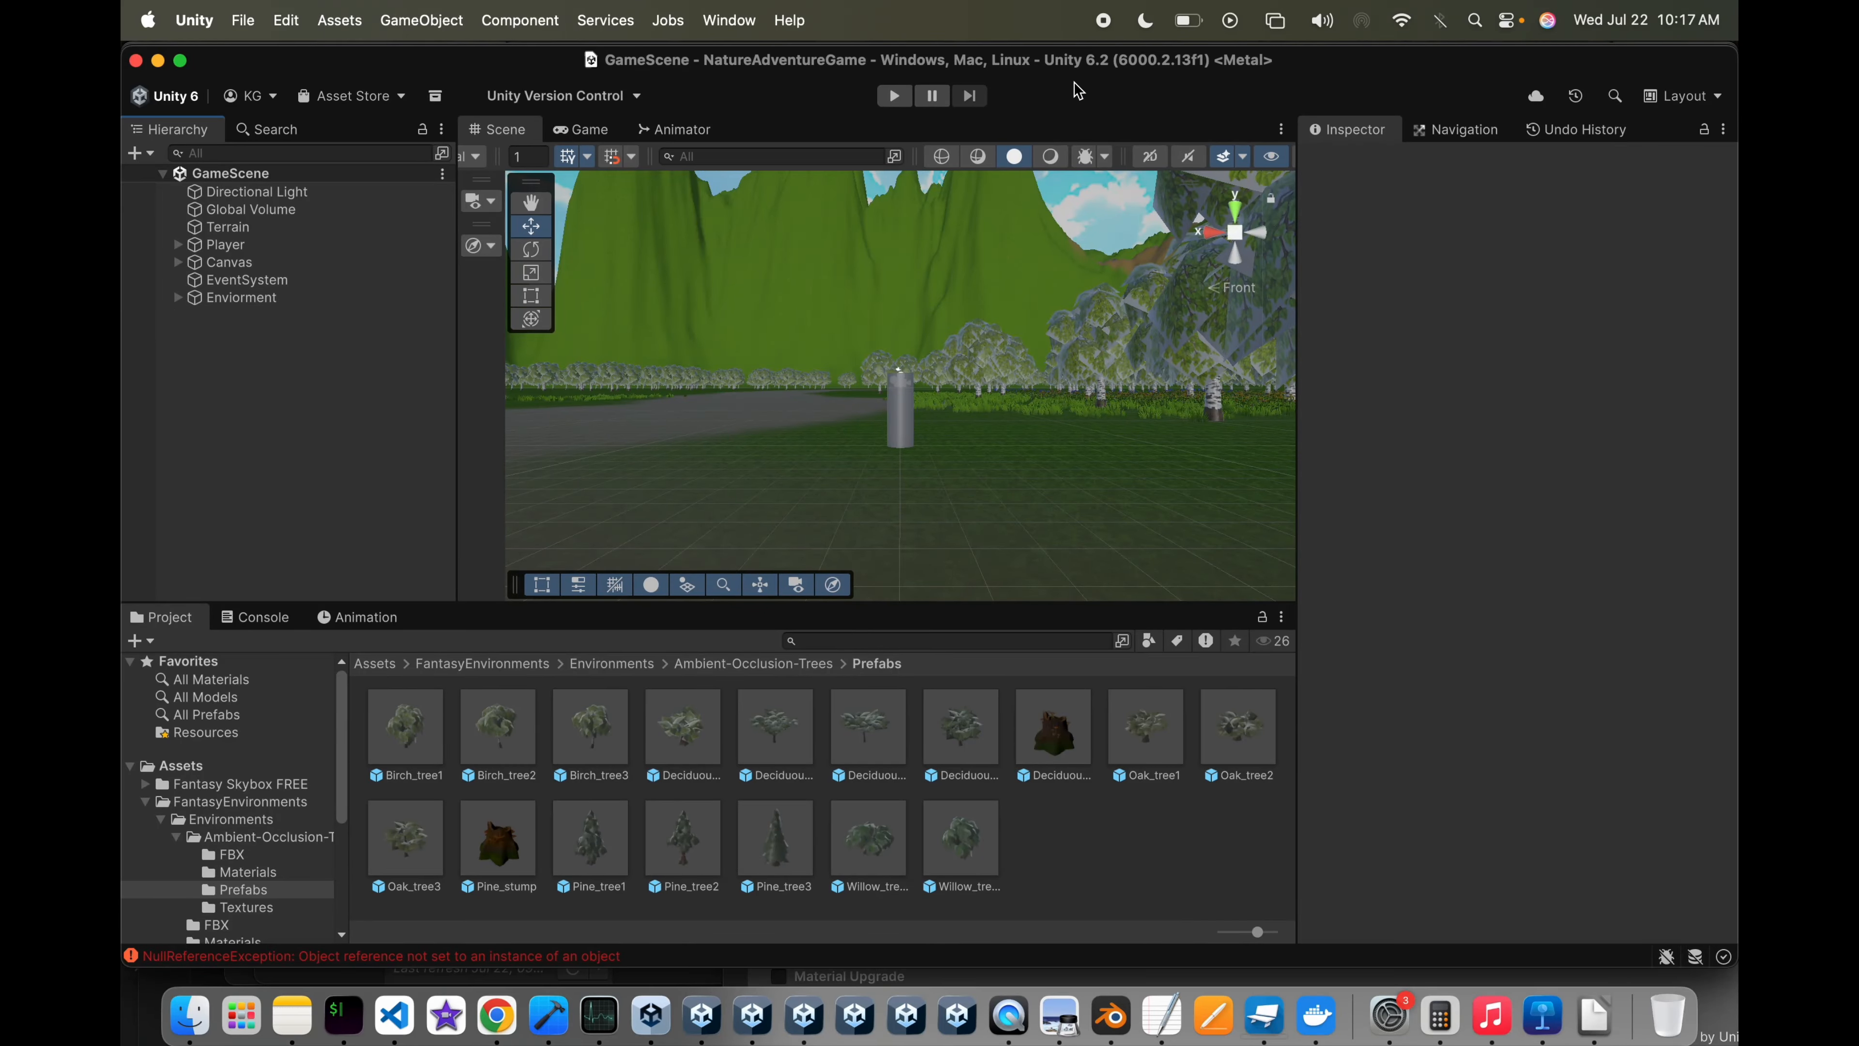